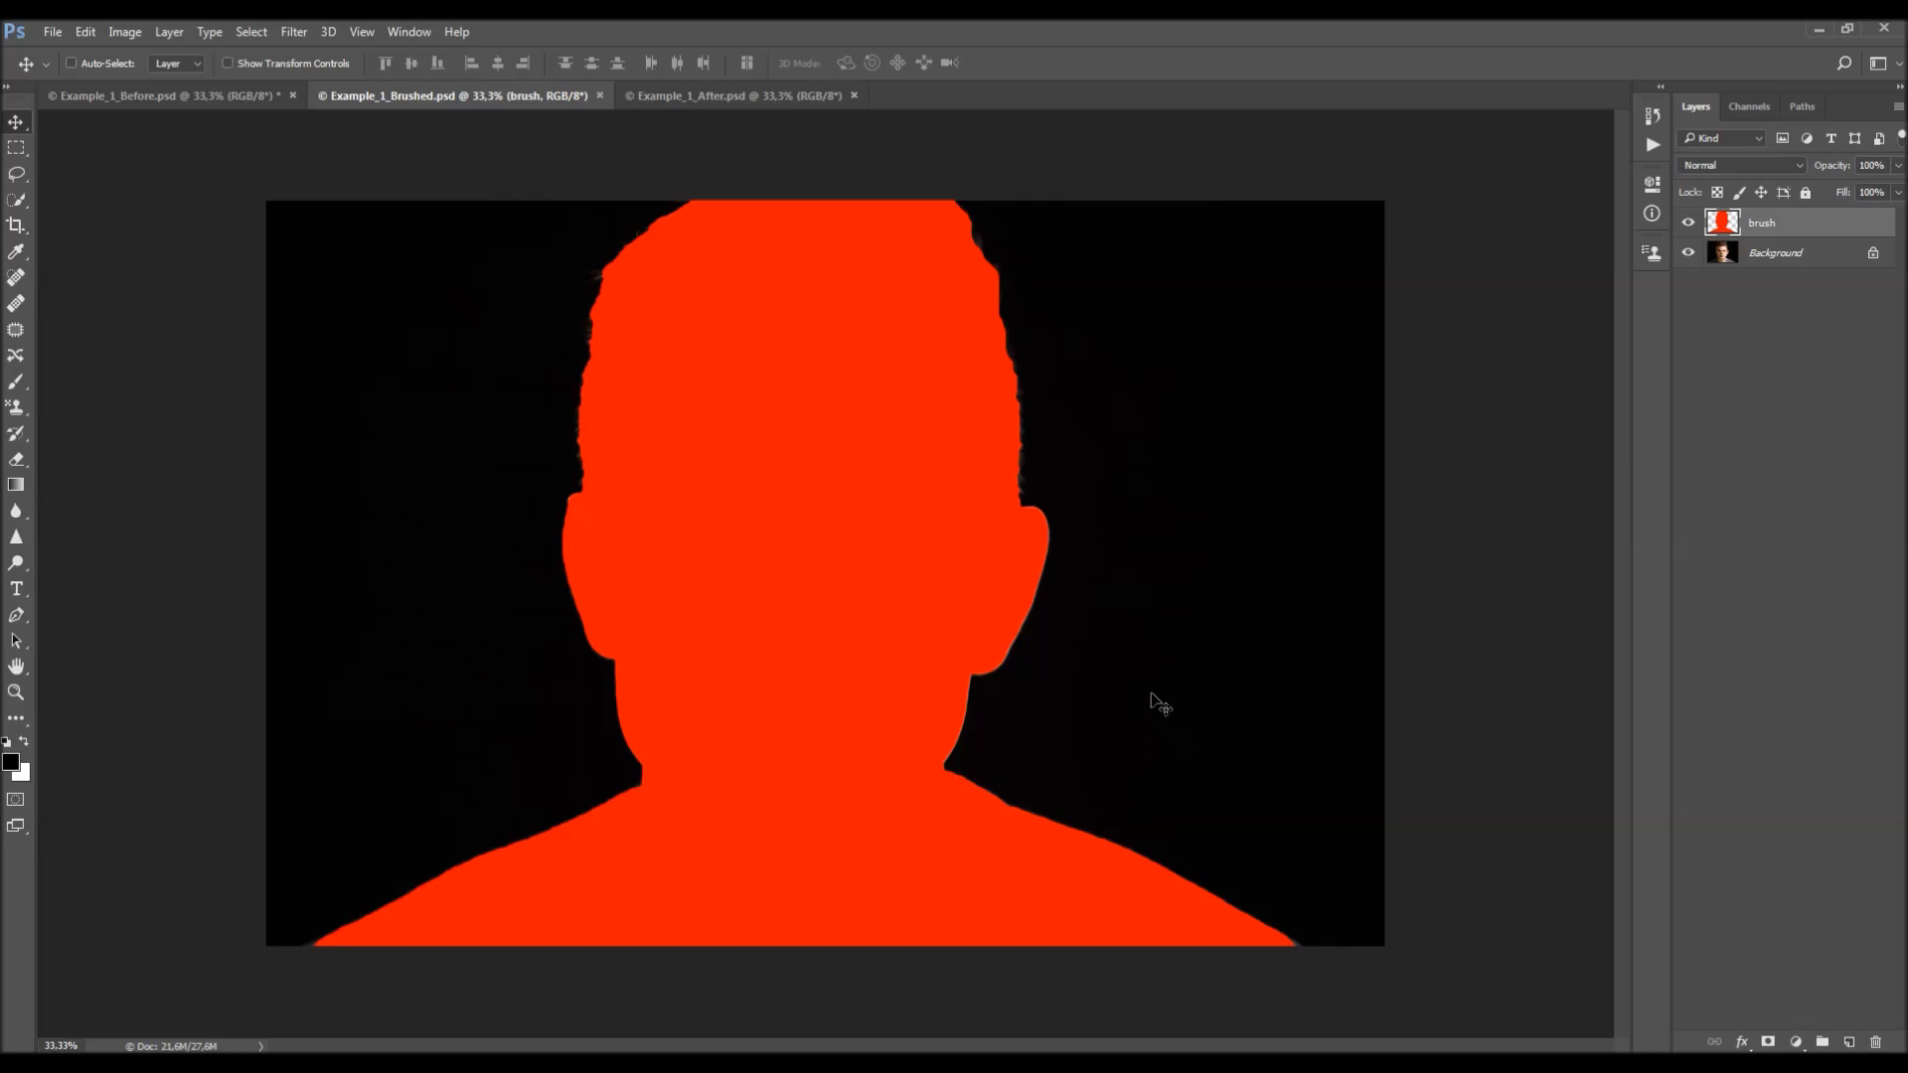
- View the finished clown example, and close the Example_1_After.psd and Example_1_Brushed.psd documents
{"action": "left_click", "coordinate": [742, 95]}
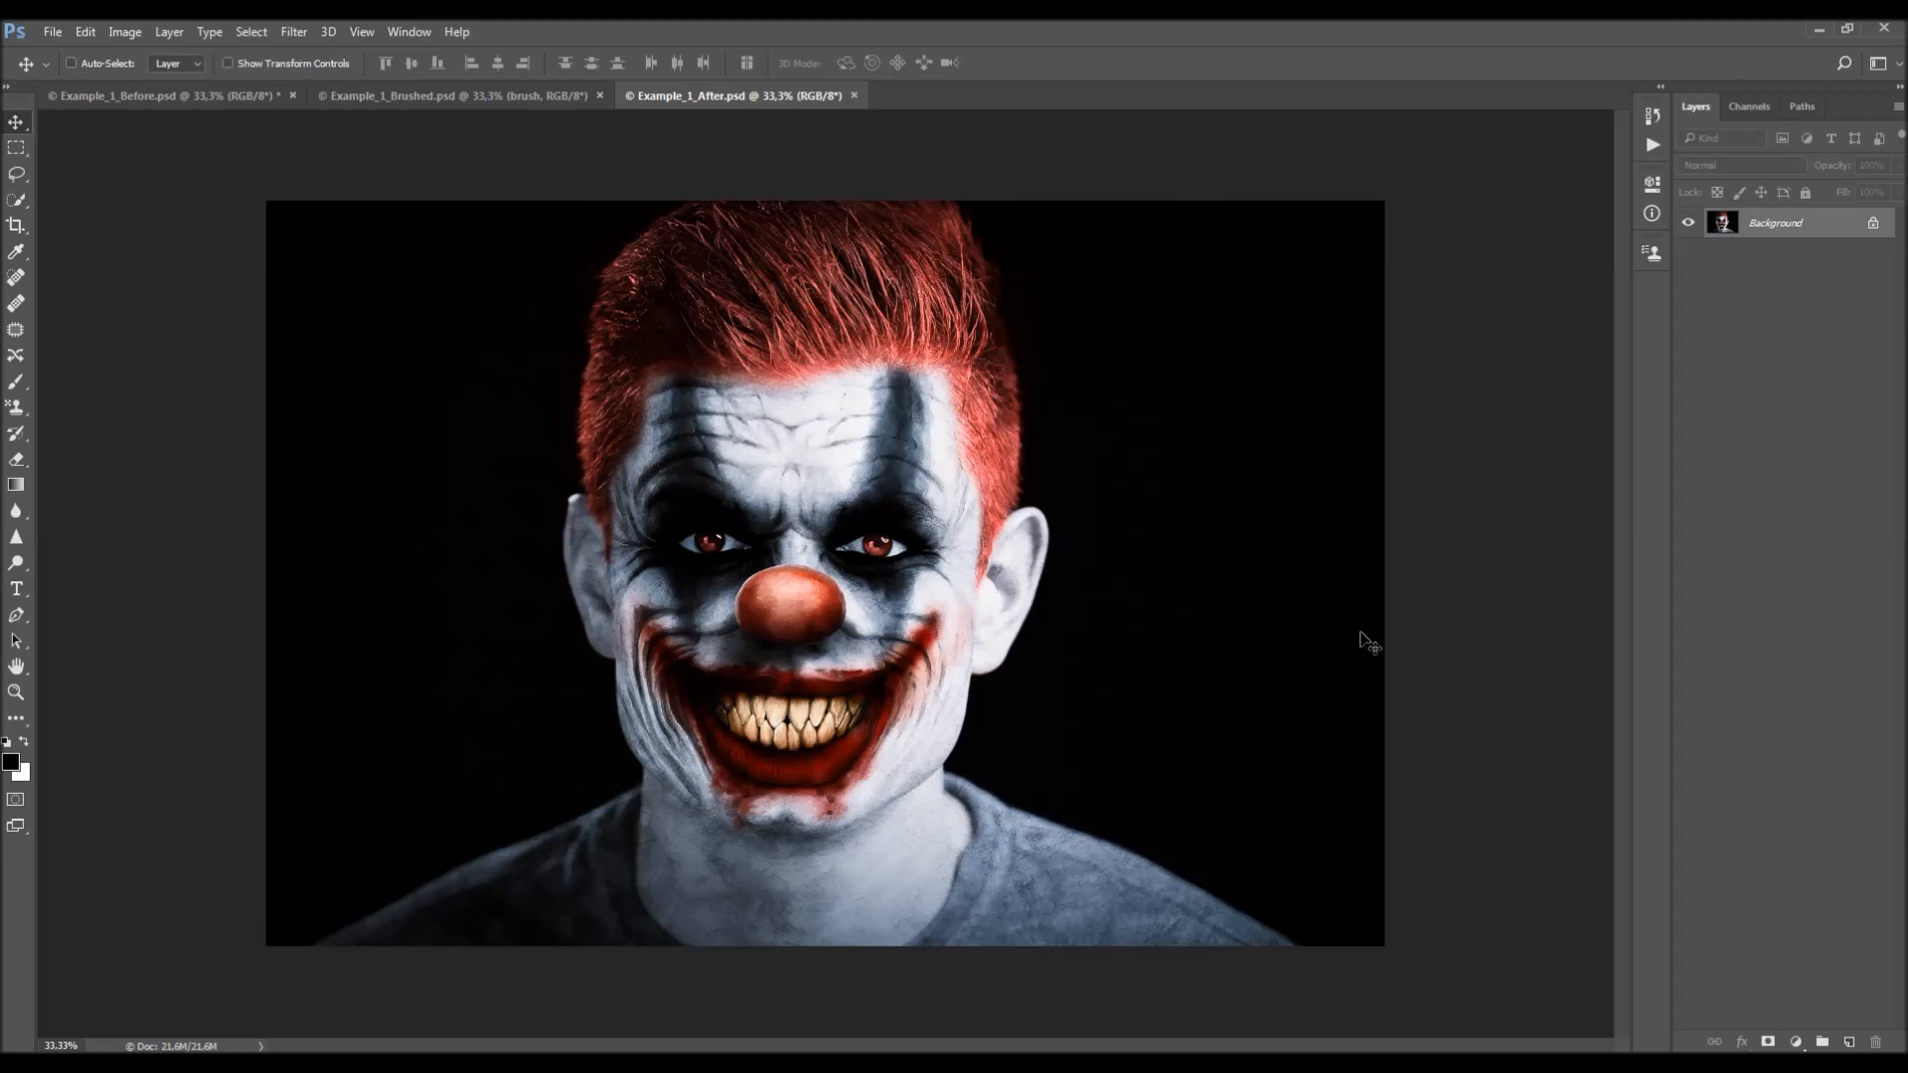
{"action": "left_click", "coordinate": [854, 96]}
{"action": "left_click", "coordinate": [600, 95]}
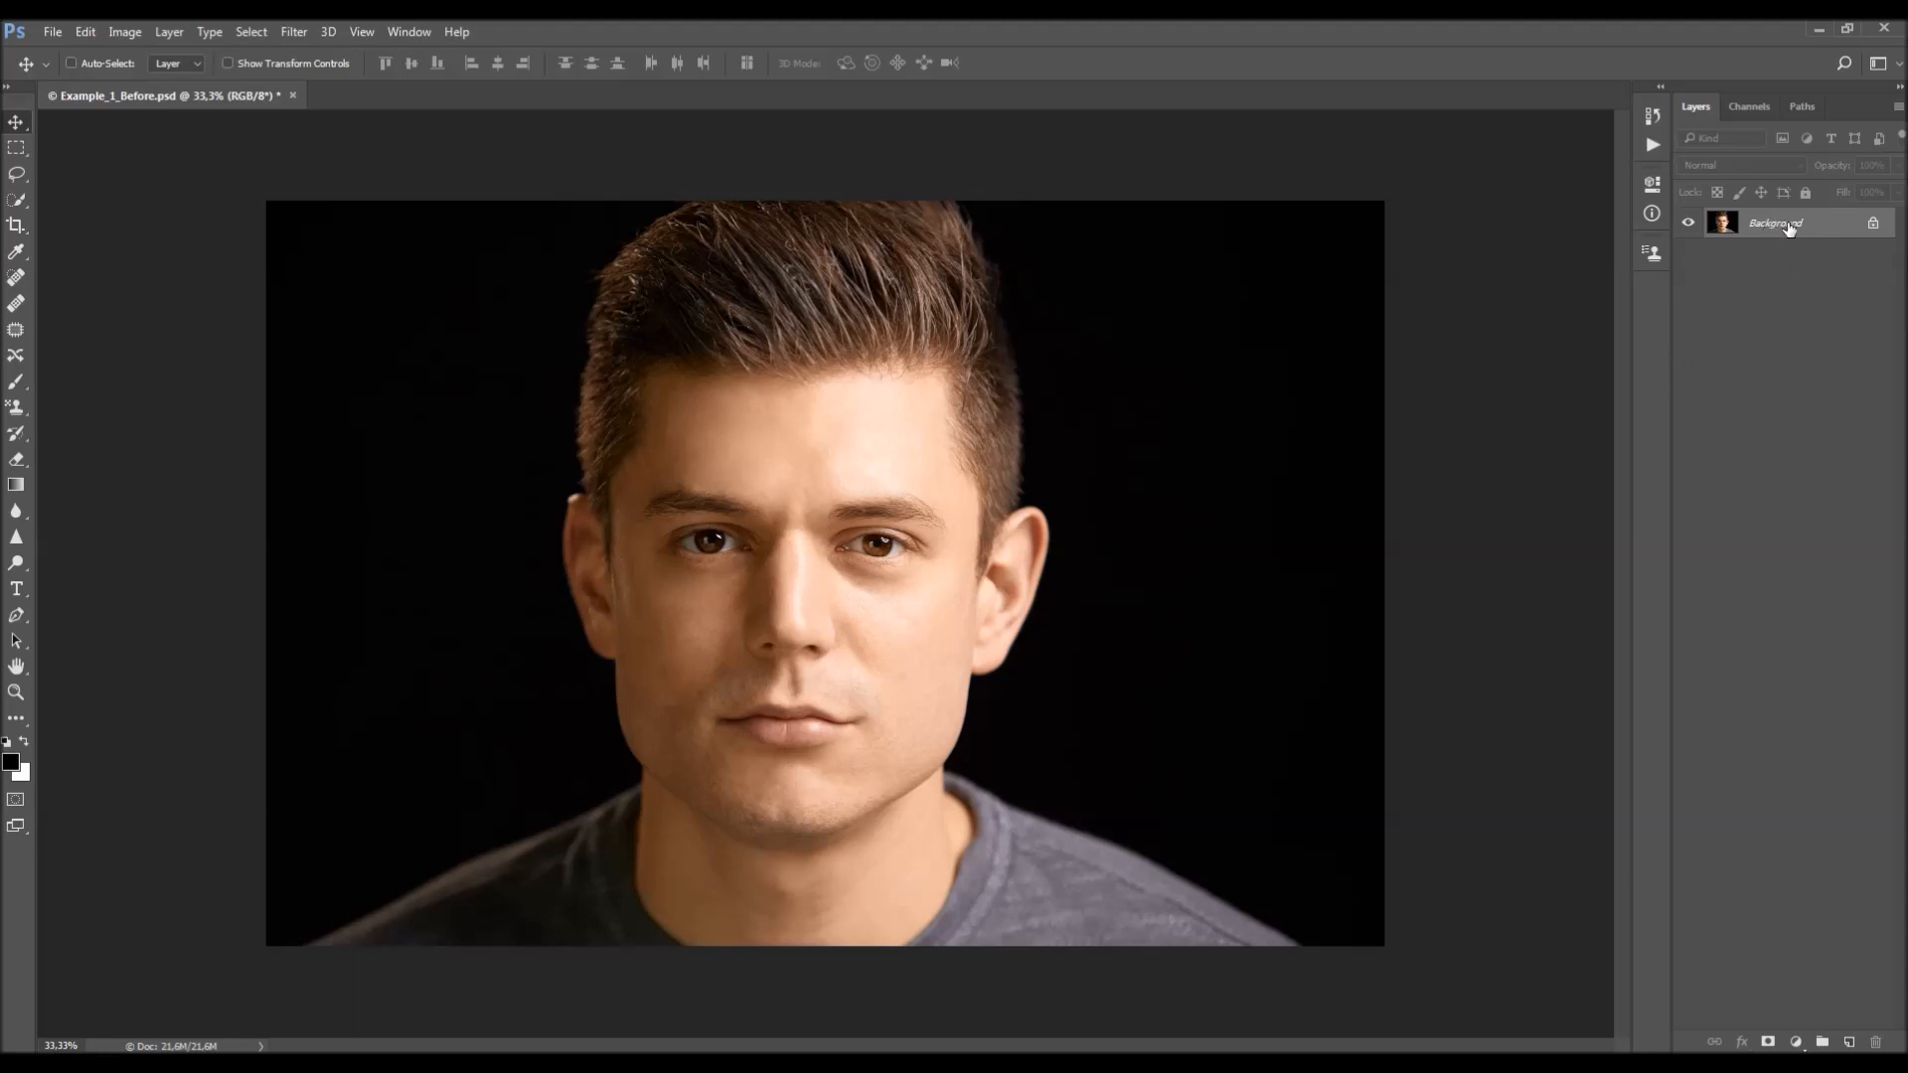
- Convert the Background into a regular layer and turn it back into the Background layer
{"action": "double_click", "coordinate": [1850, 231]}
{"action": "key", "text": "Return"}
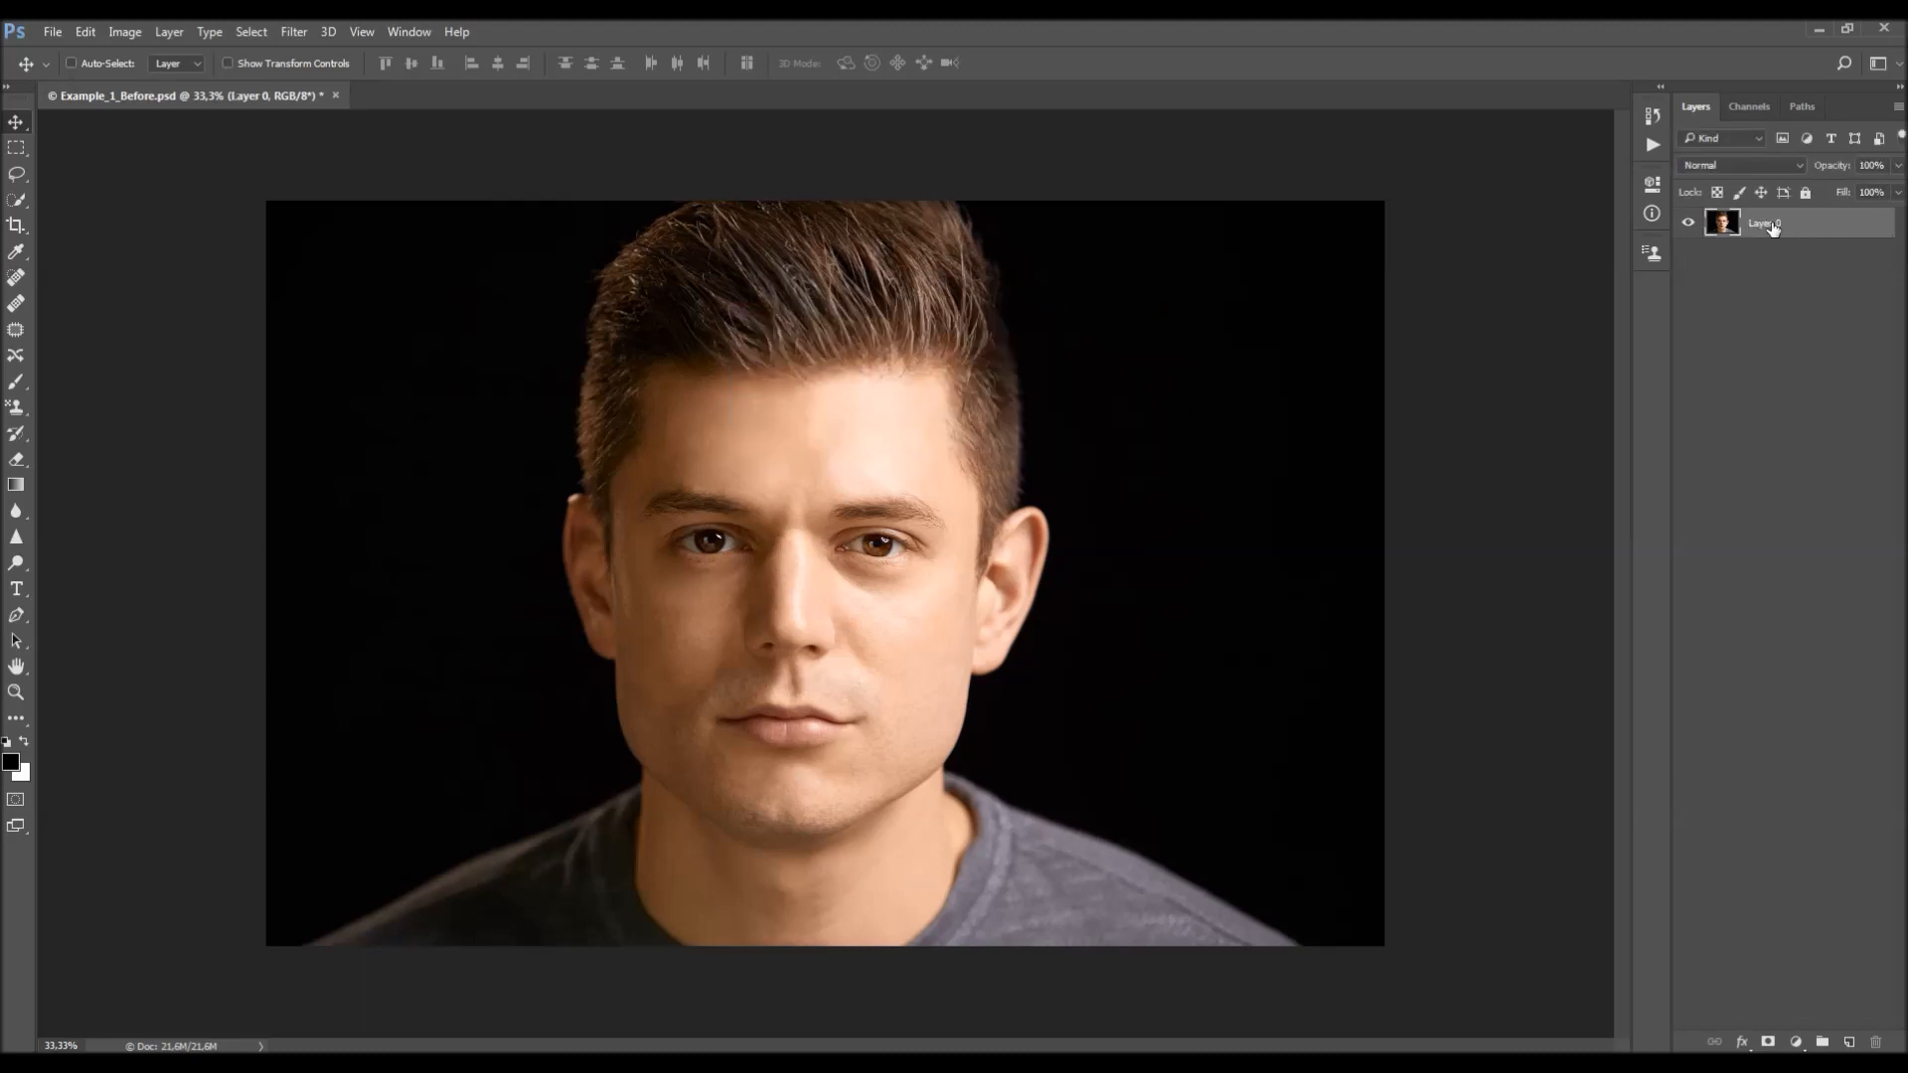
{"action": "left_click", "coordinate": [169, 31]}
{"action": "mouse_move", "coordinate": [177, 53]}
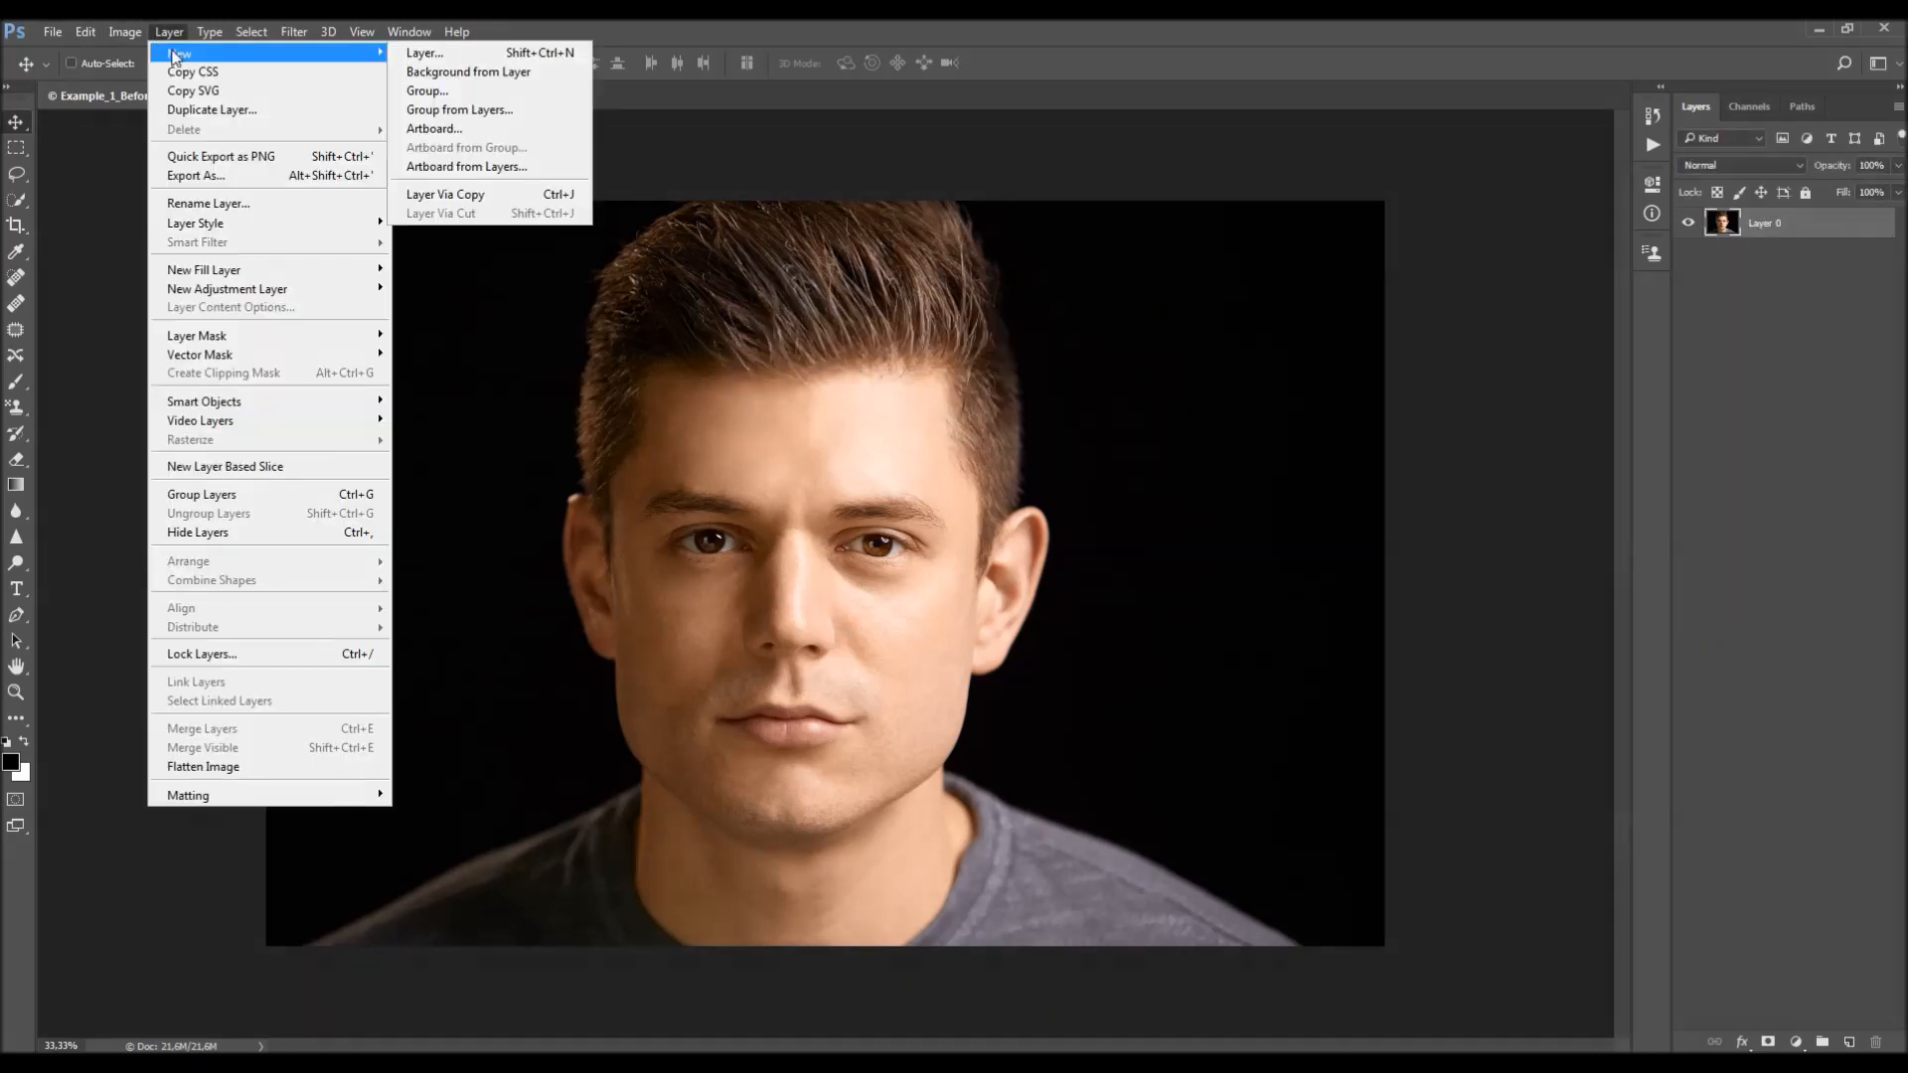
{"action": "left_click", "coordinate": [466, 73]}
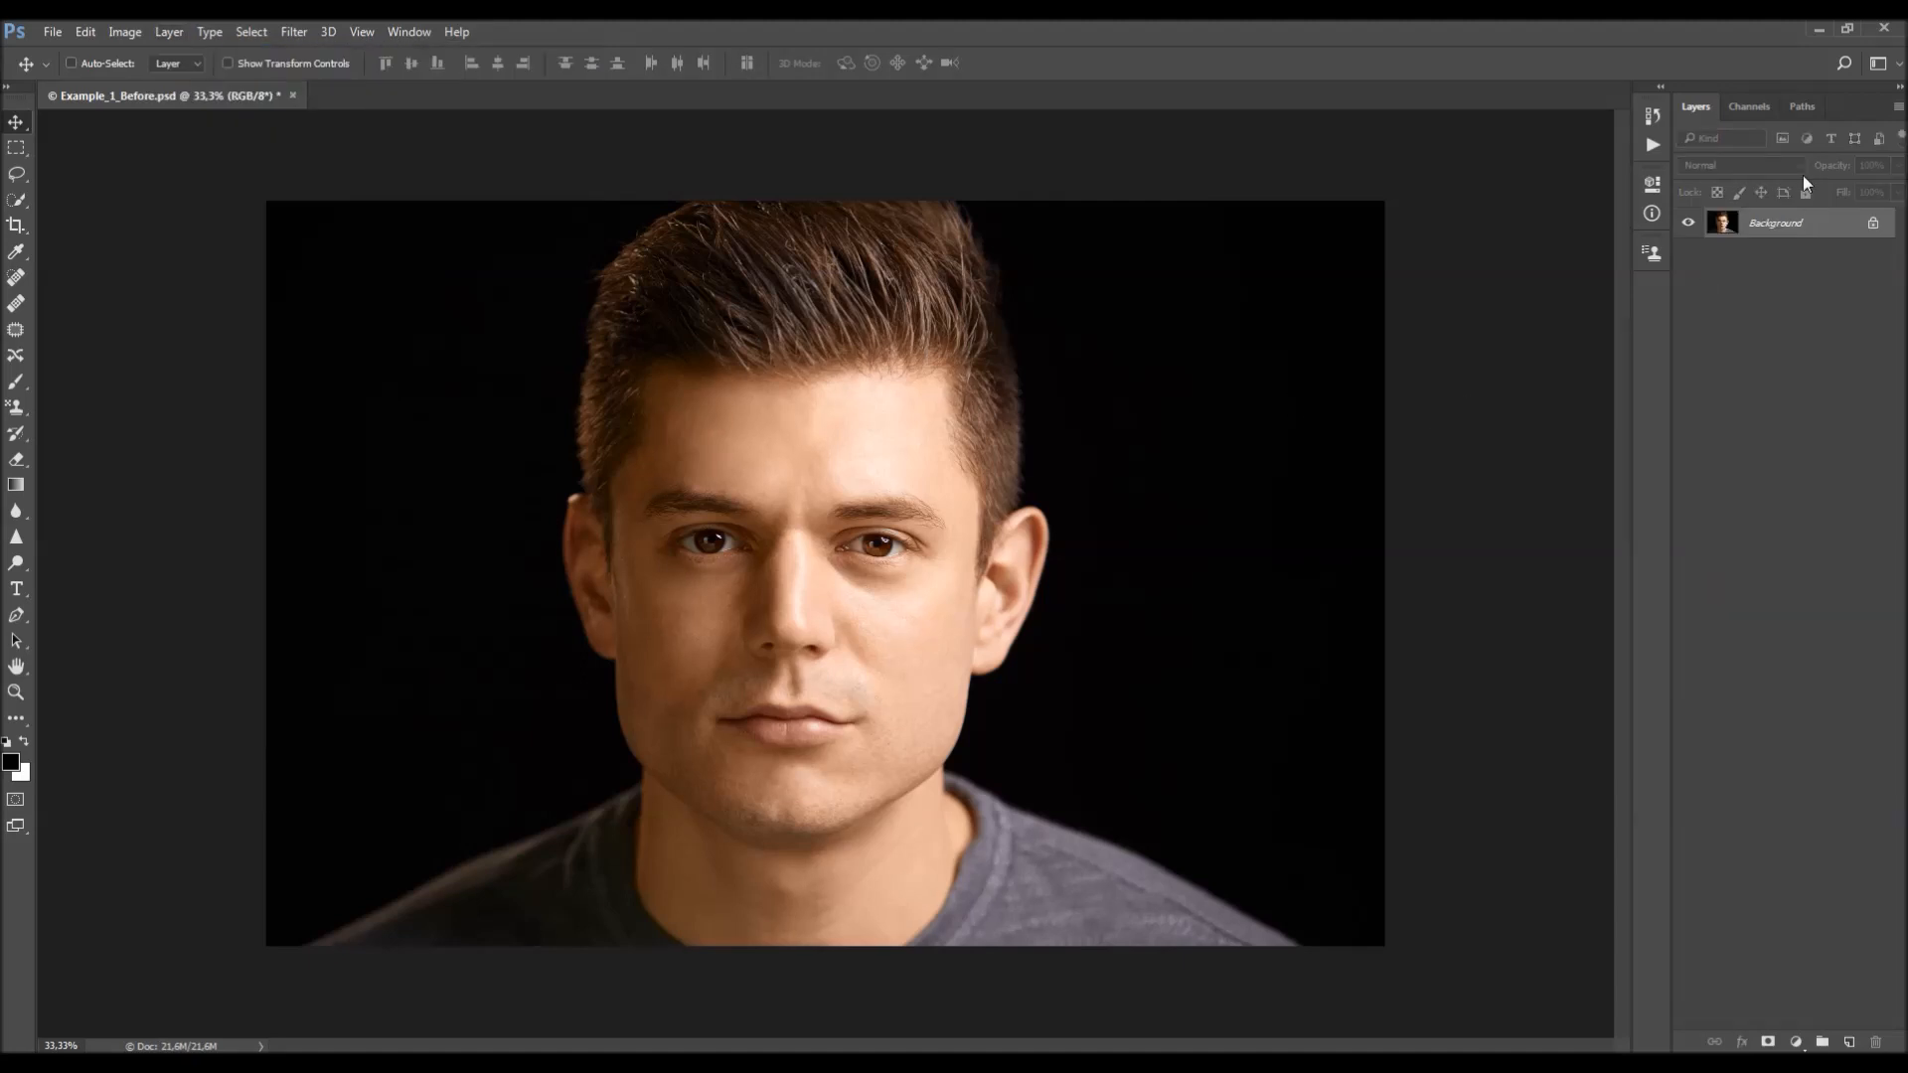
- Check the Layers panel options for default fill-layer masks and adding "copy" to copied layers and groups
{"action": "left_click", "coordinate": [1897, 109]}
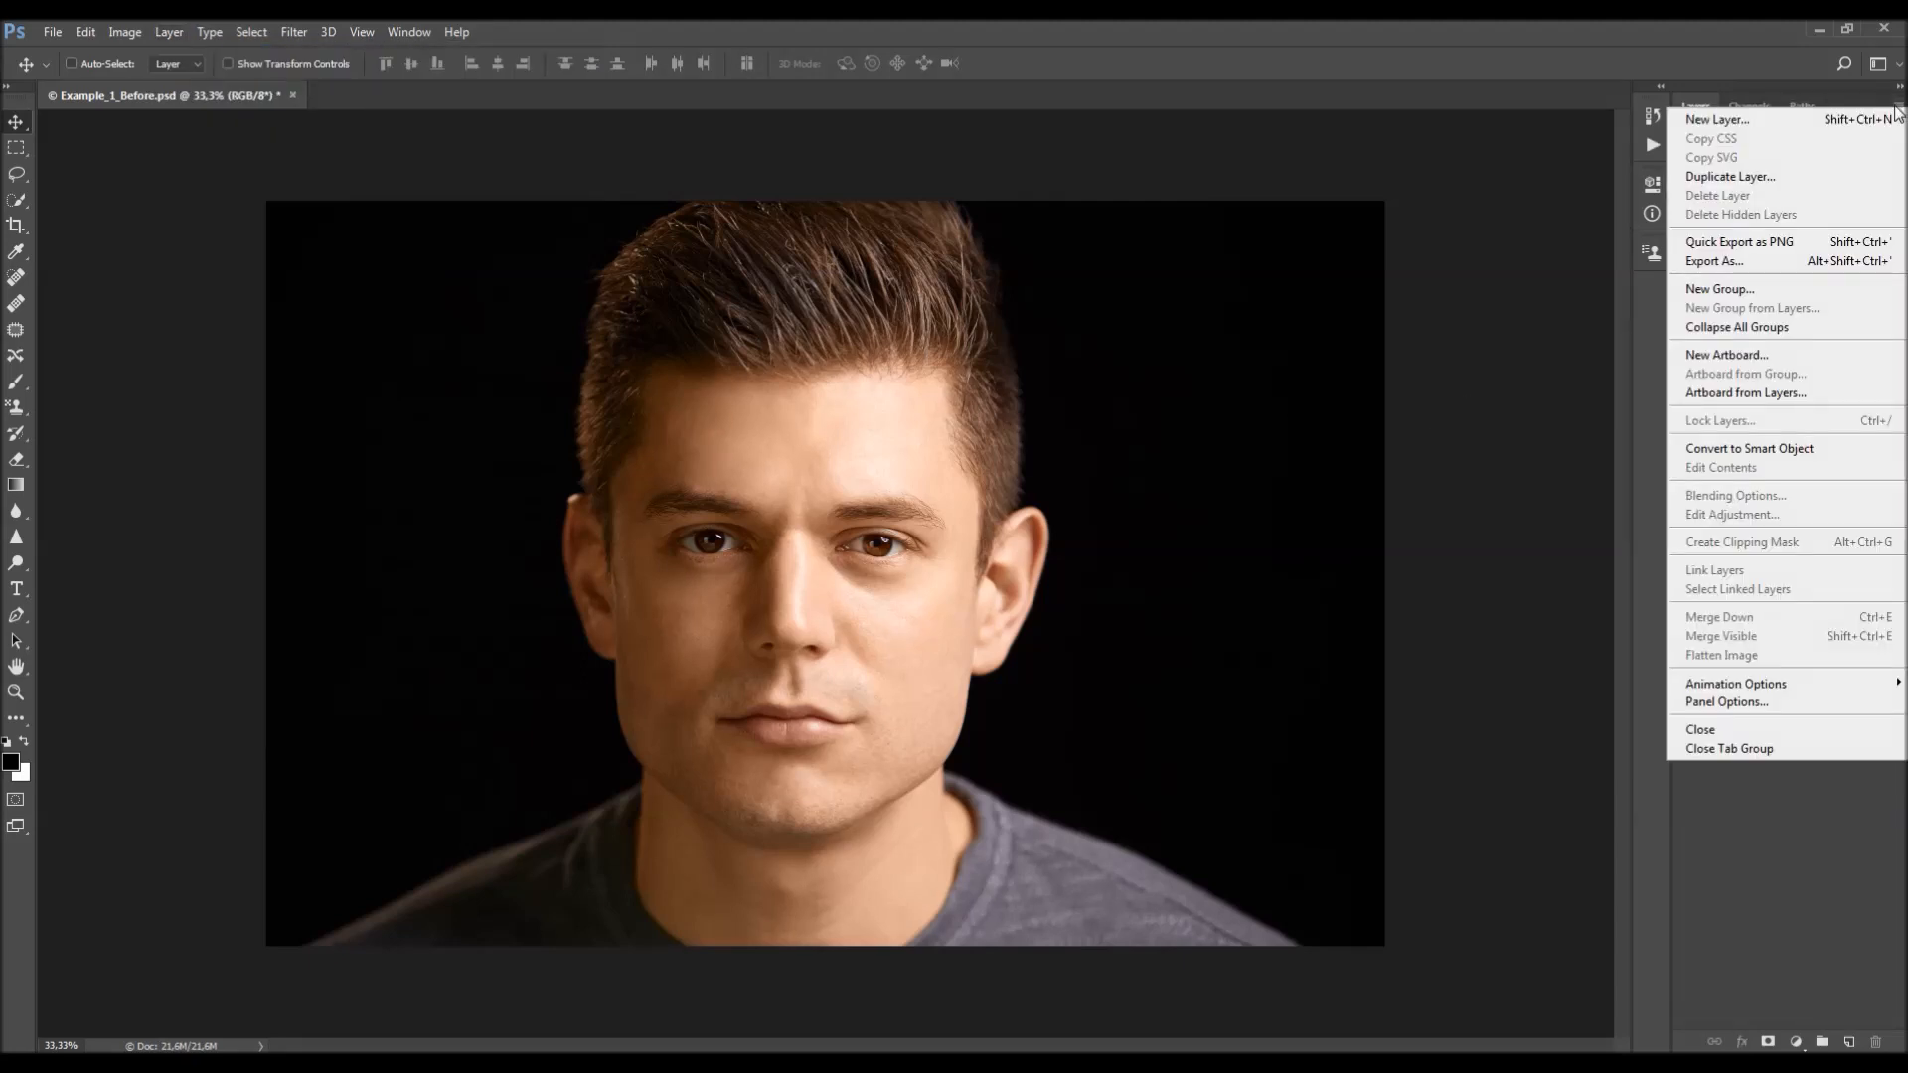
{"action": "left_click", "coordinate": [1727, 701]}
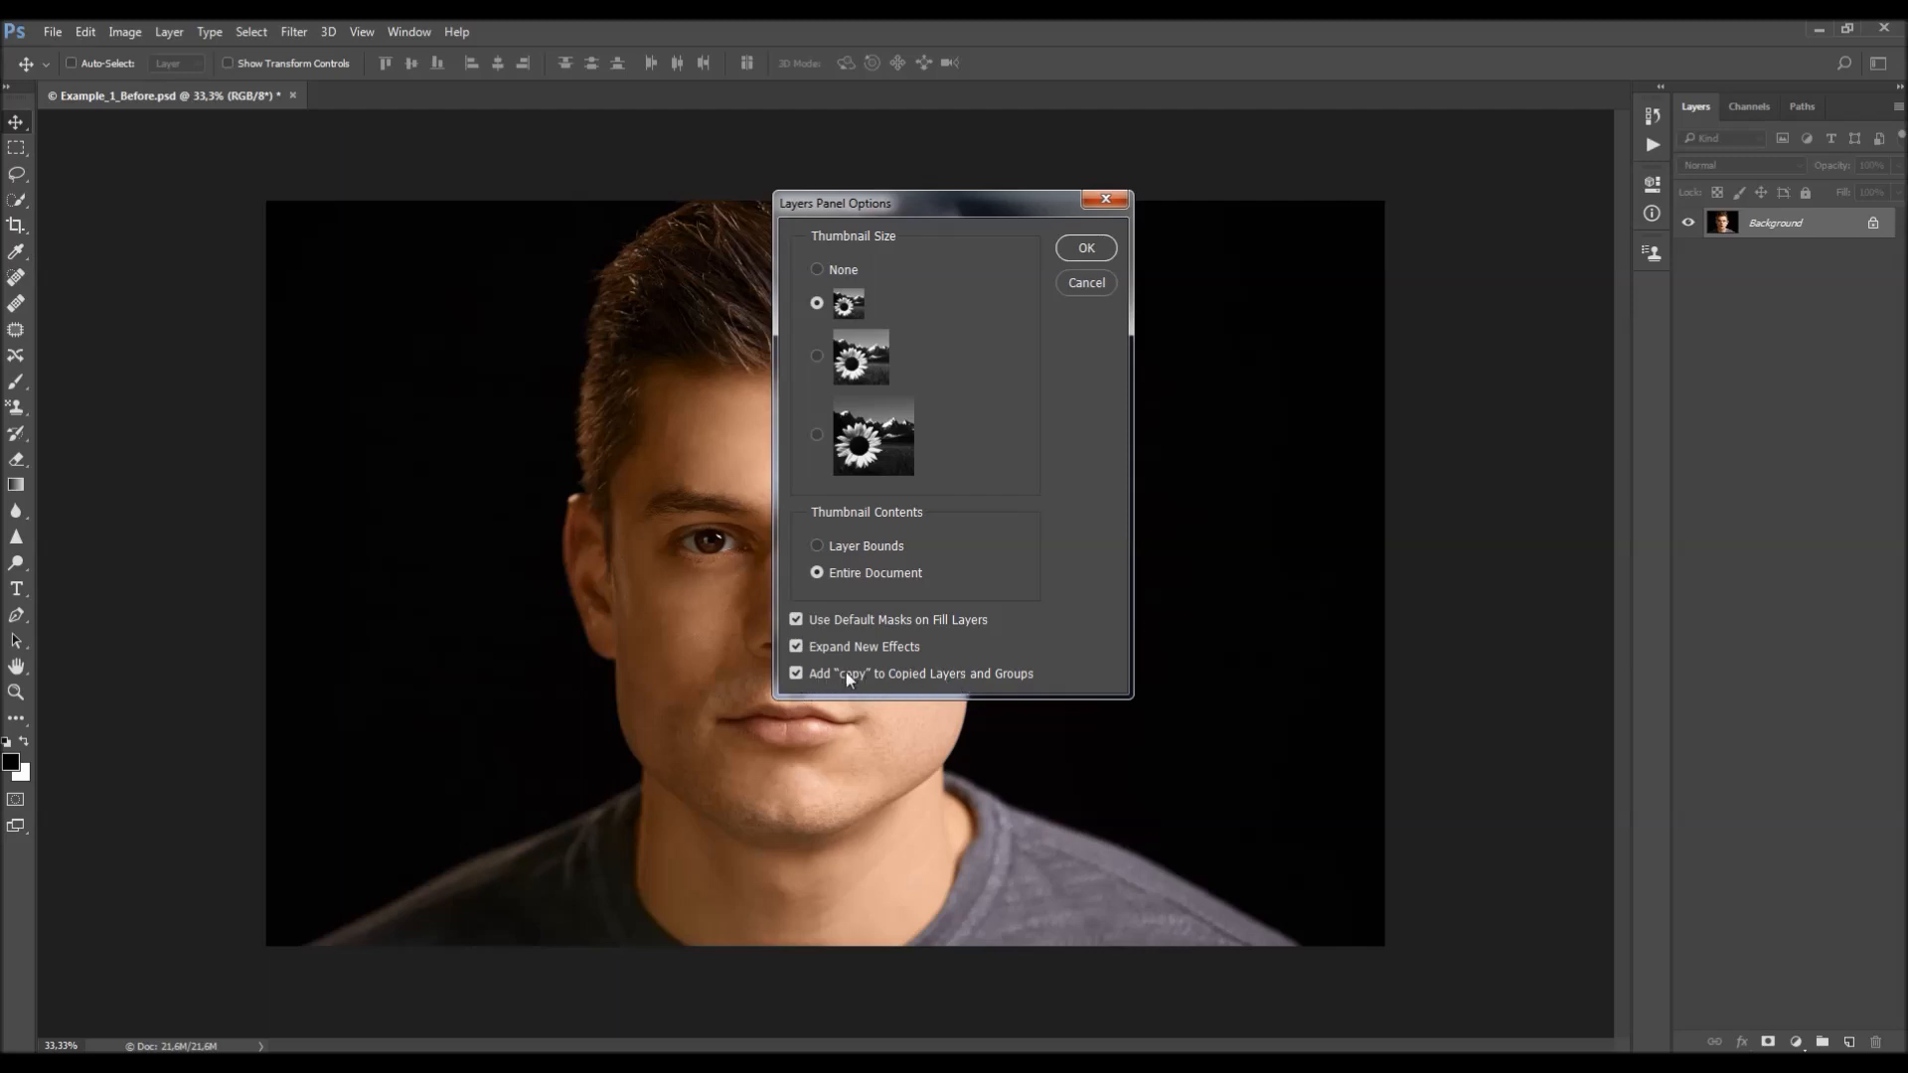
{"action": "left_click", "coordinate": [1106, 201]}
- Check the photo's colour mode and bit depth, and its pixel dimensions in the Image Size settings
{"action": "left_click", "coordinate": [130, 36]}
{"action": "mouse_move", "coordinate": [131, 54]}
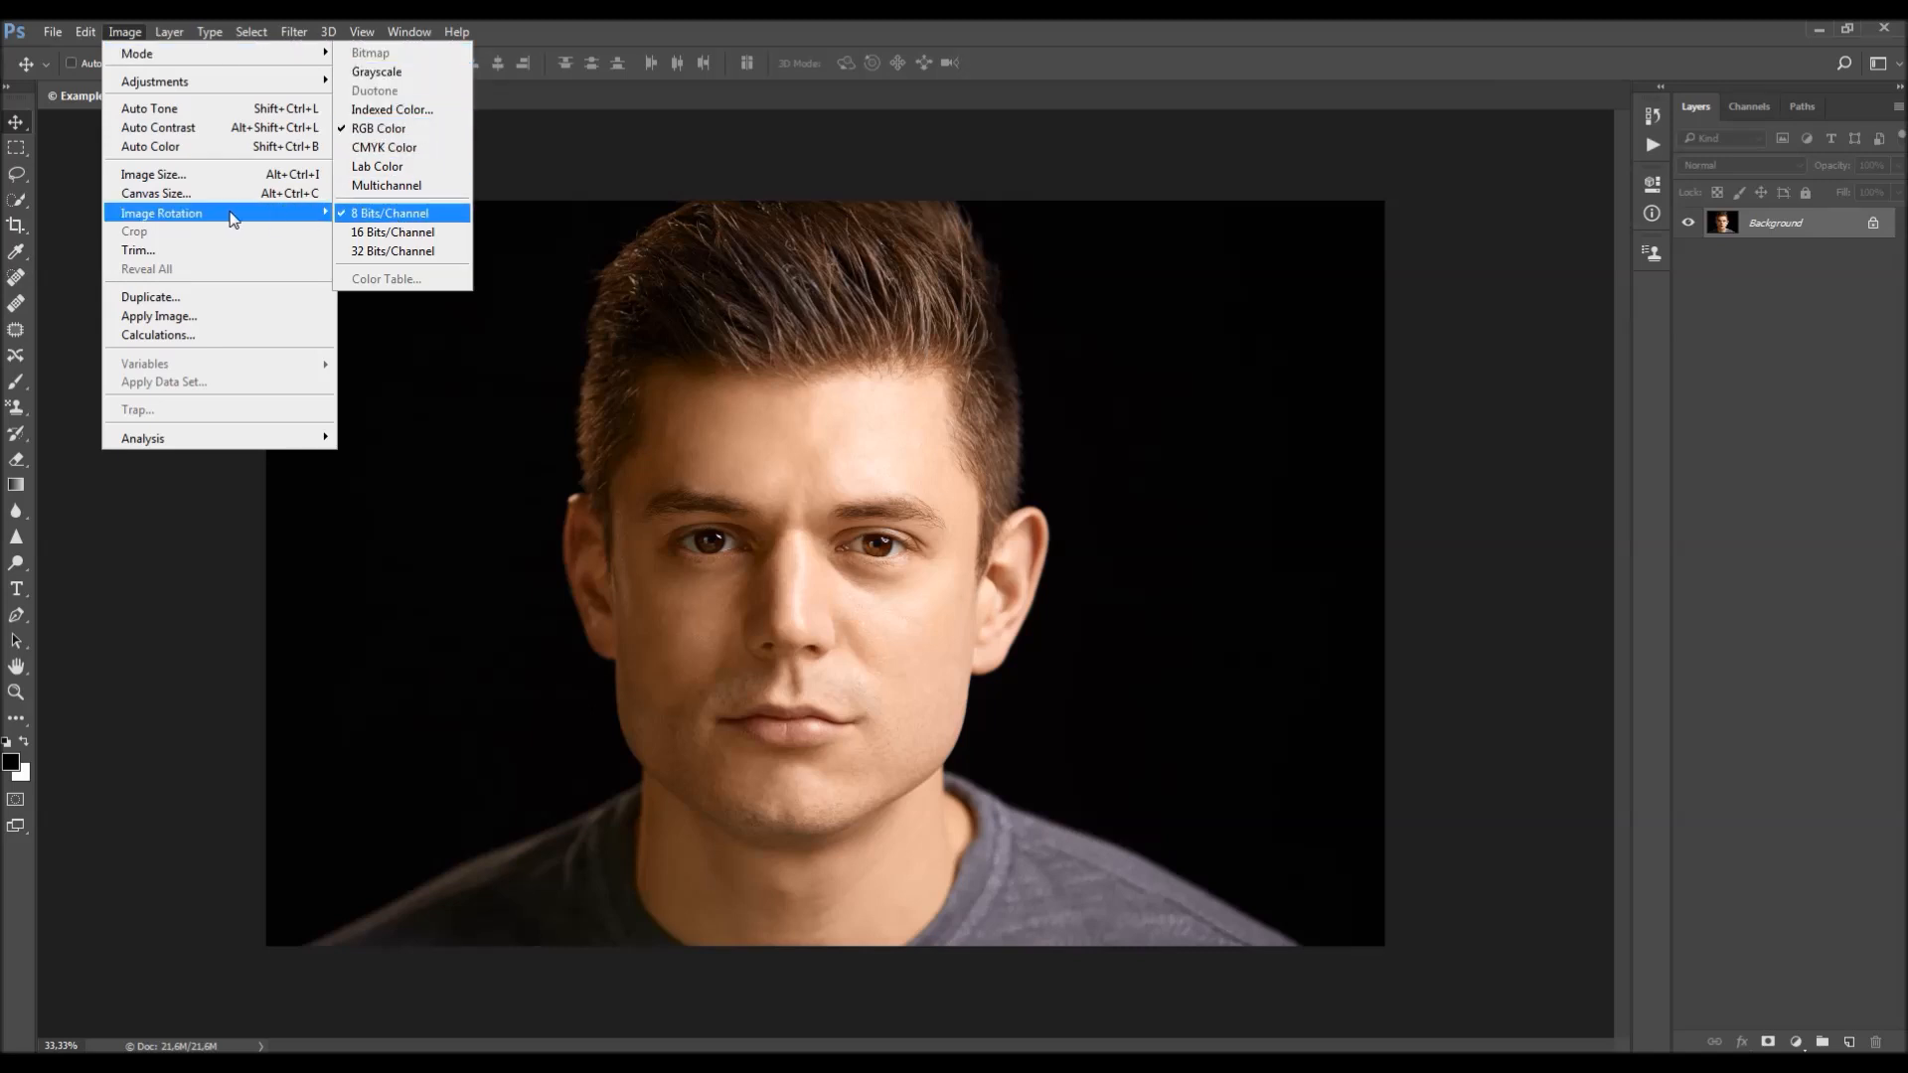
{"action": "left_click", "coordinate": [218, 182]}
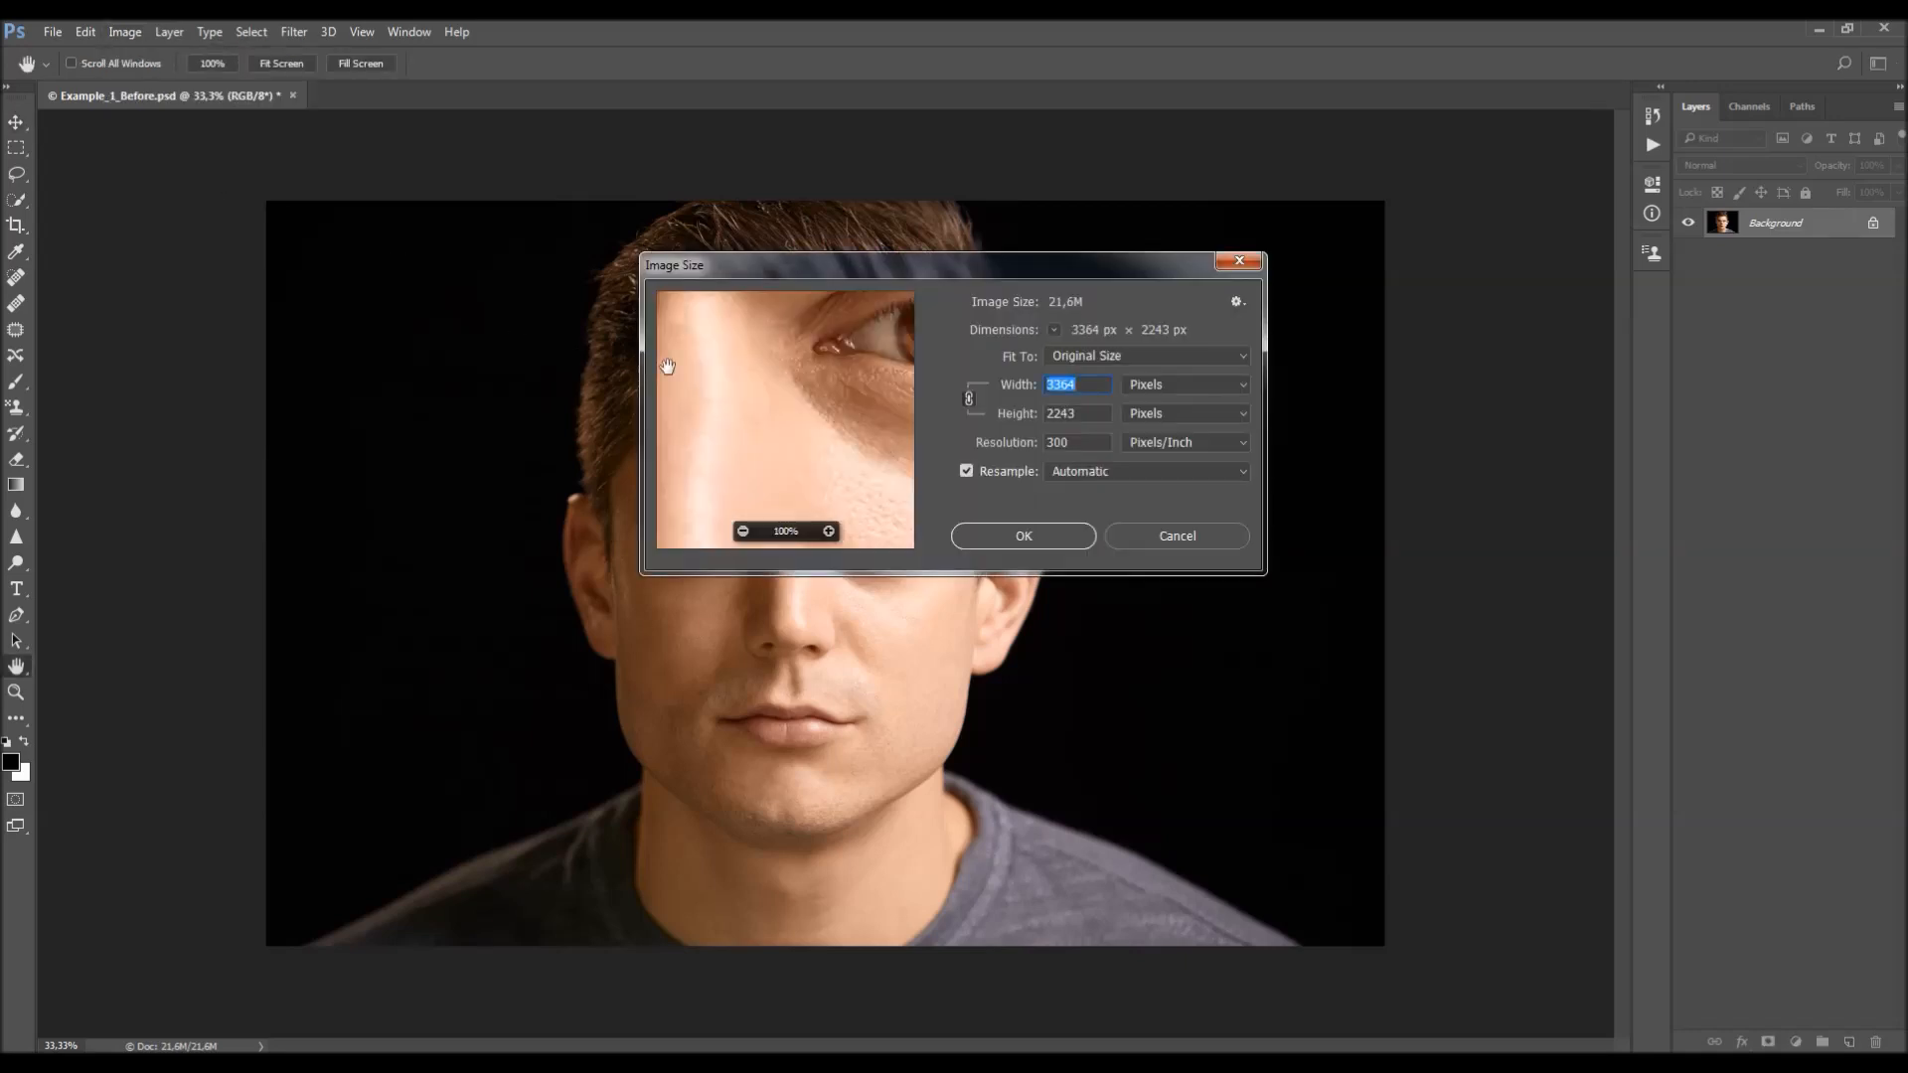
{"action": "left_click_drag", "start_coordinate": [1064, 260], "coordinate": [1161, 316]}
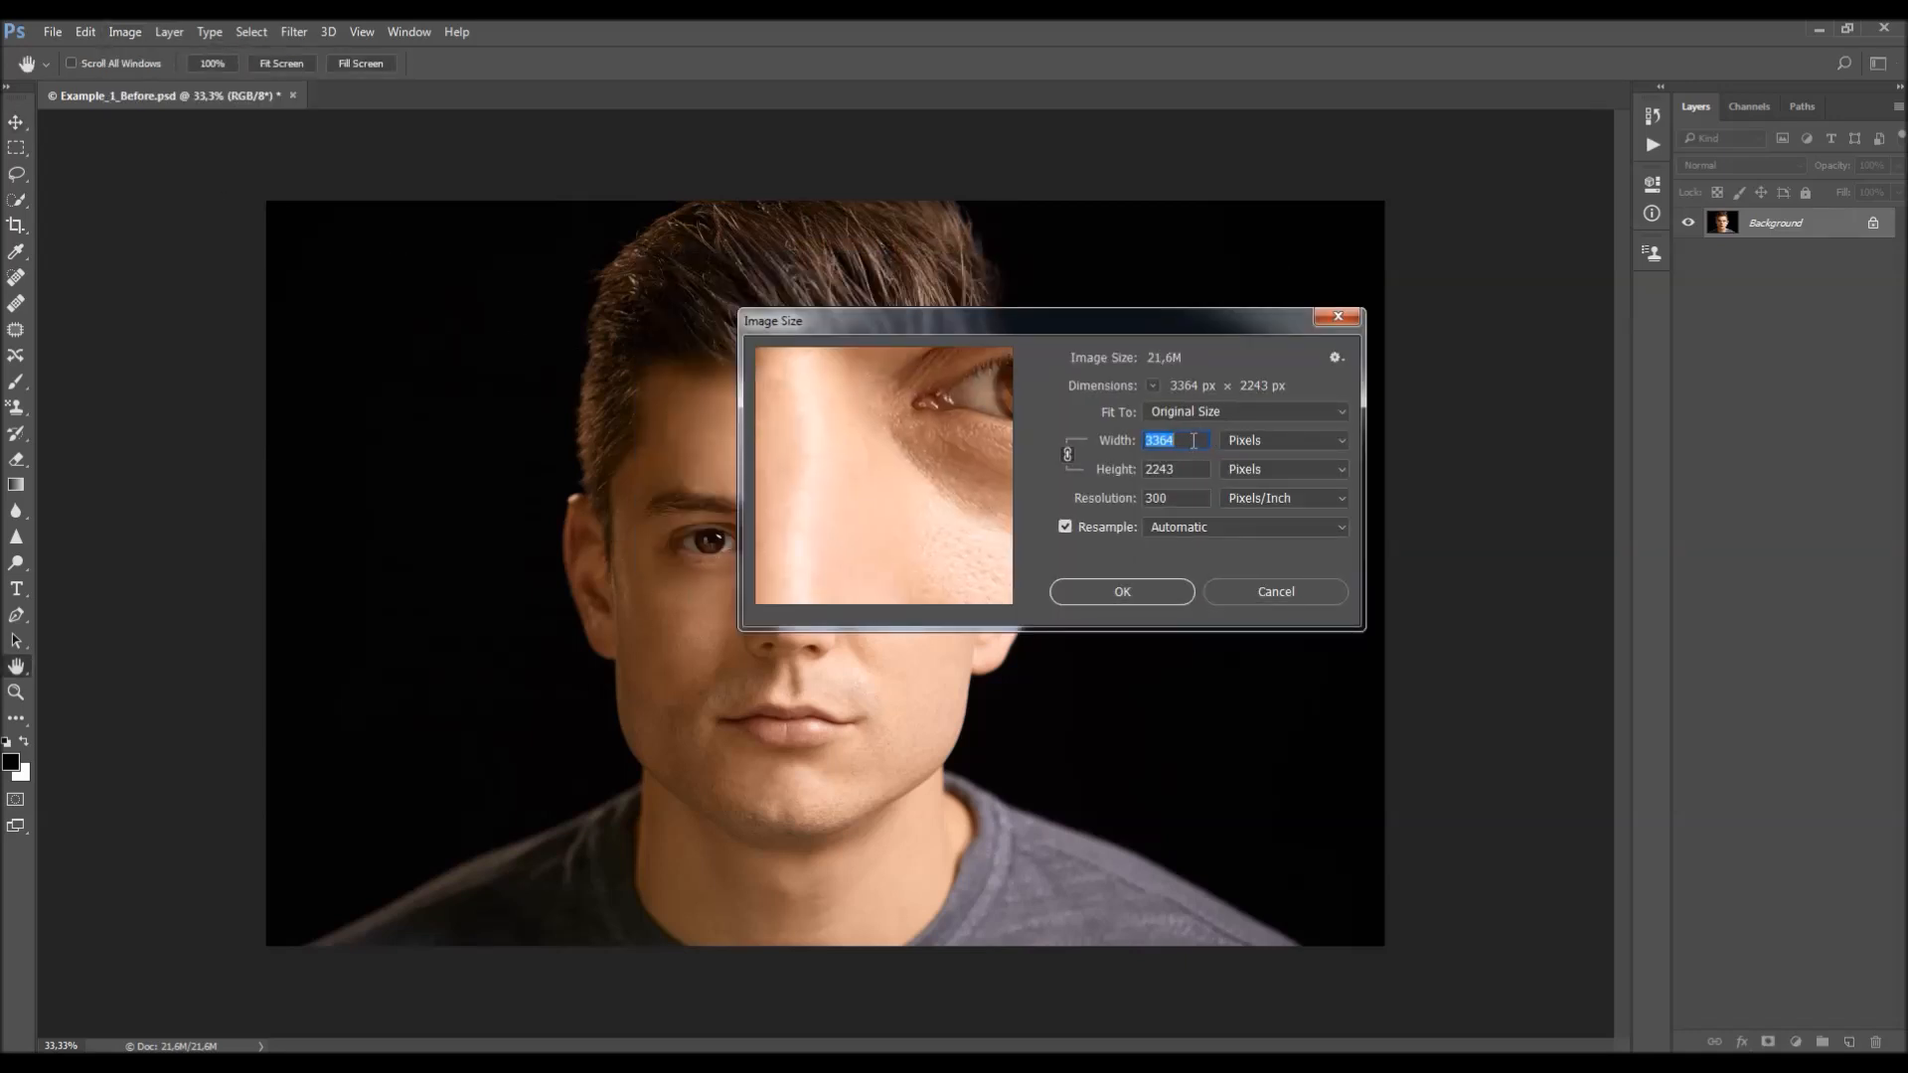
{"action": "left_click", "coordinate": [1338, 317]}
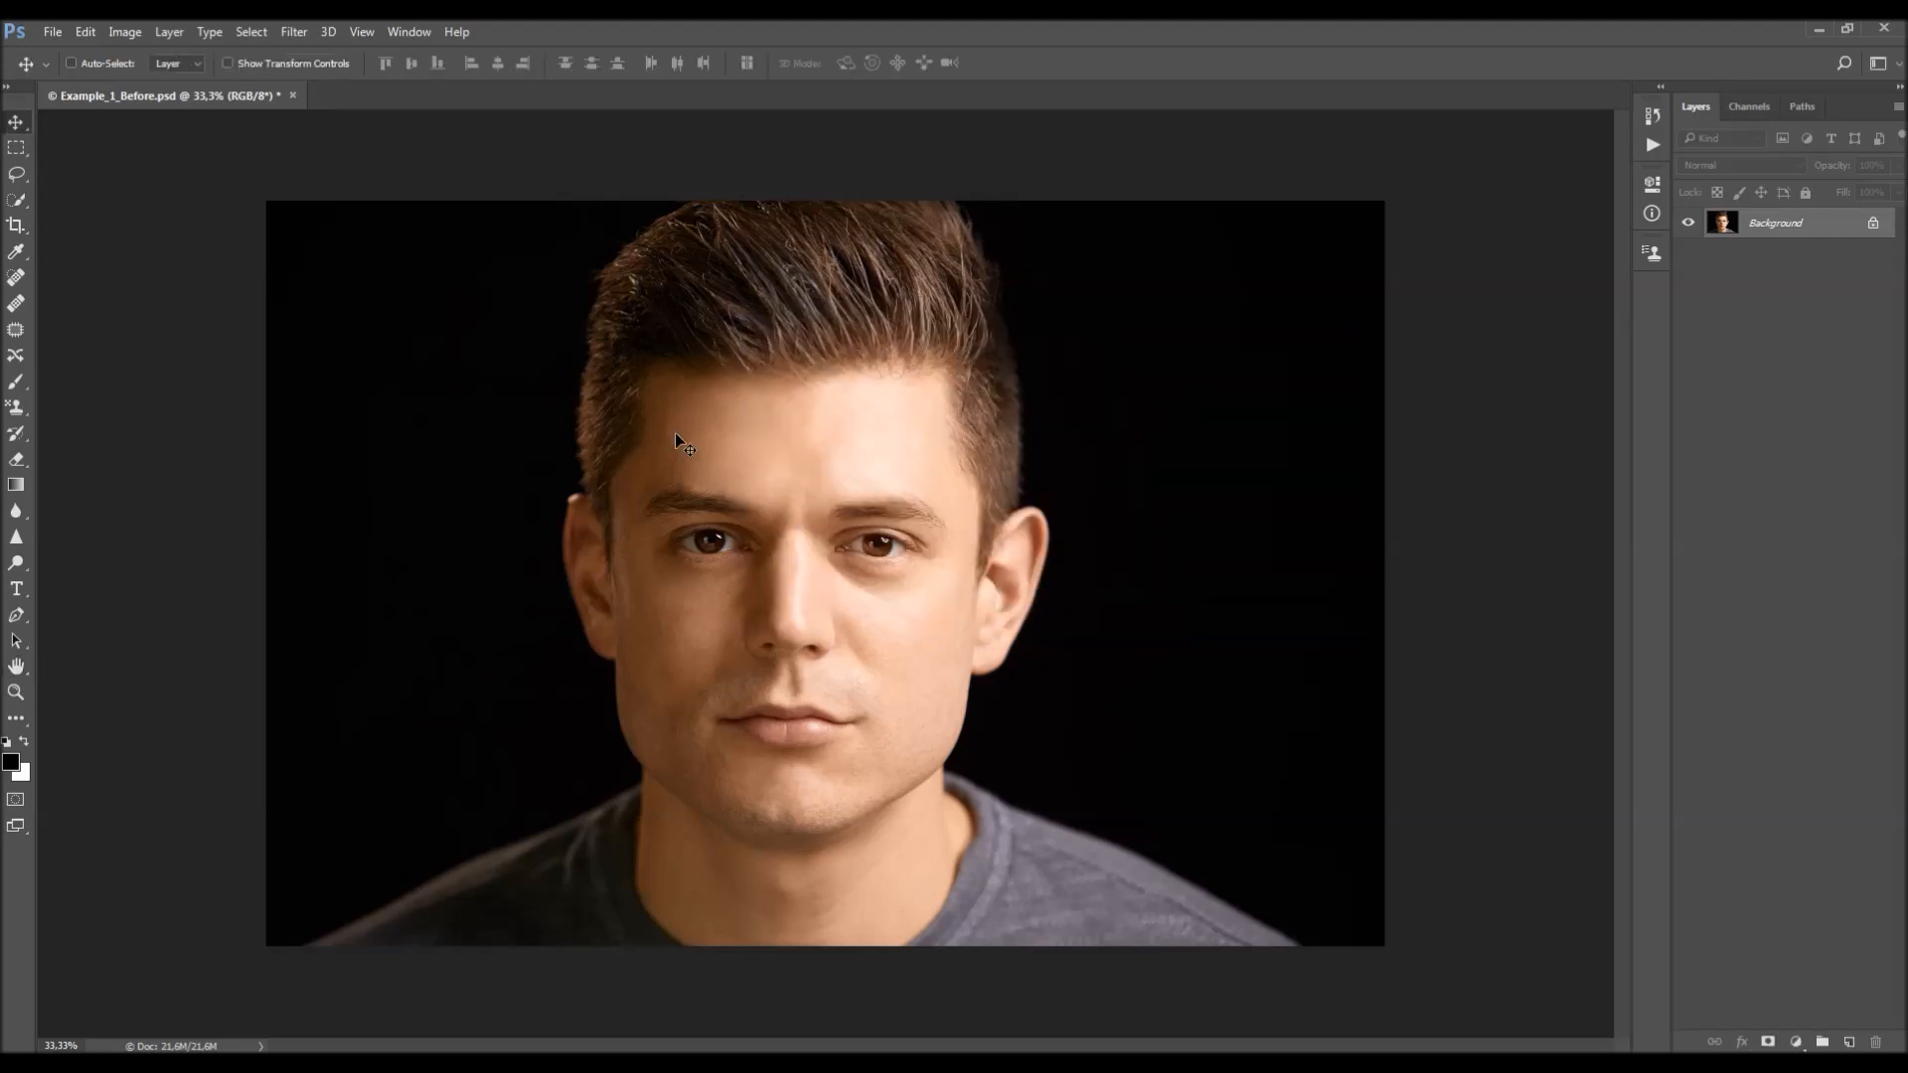
- Load the Clown action file from the Clown Photoshop Action folder for CS6 and CC versions, and select the Clown action inside the set
{"action": "left_click", "coordinate": [406, 33]}
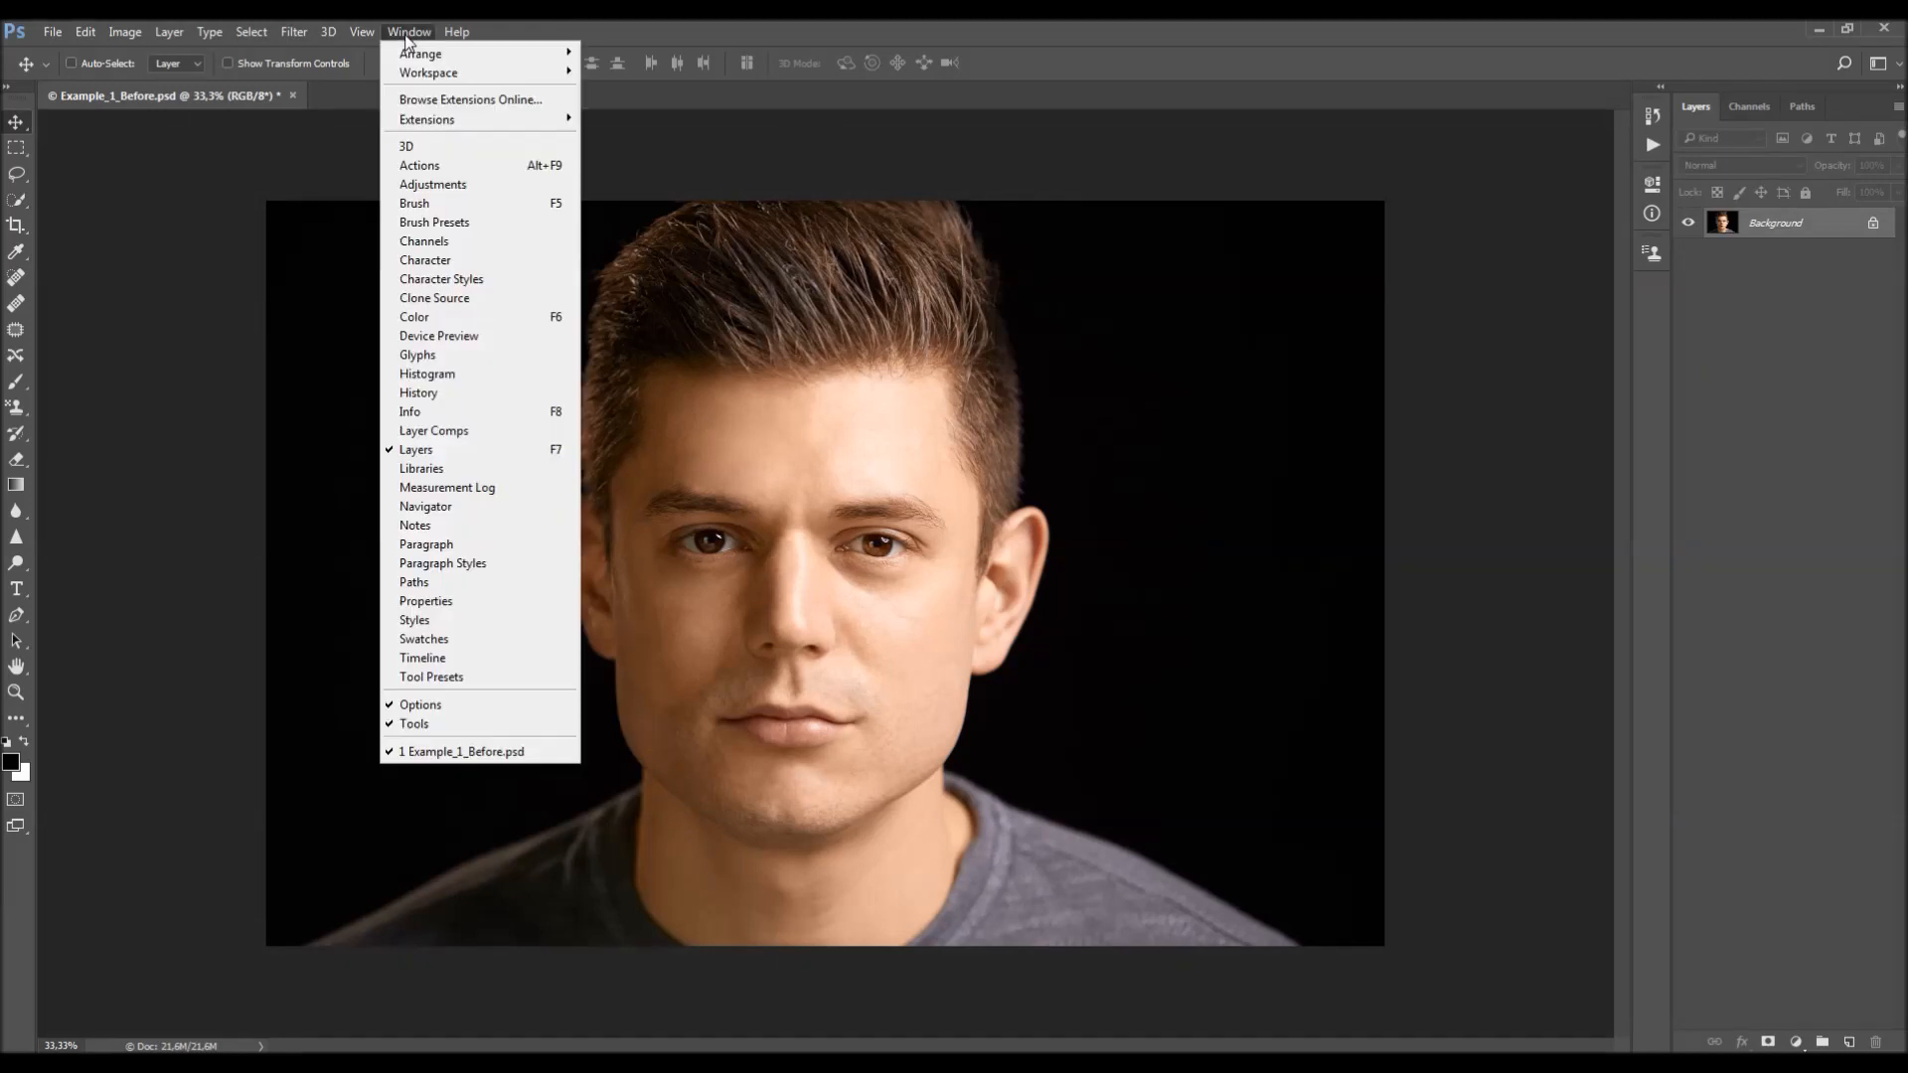
{"action": "left_click", "coordinate": [407, 164]}
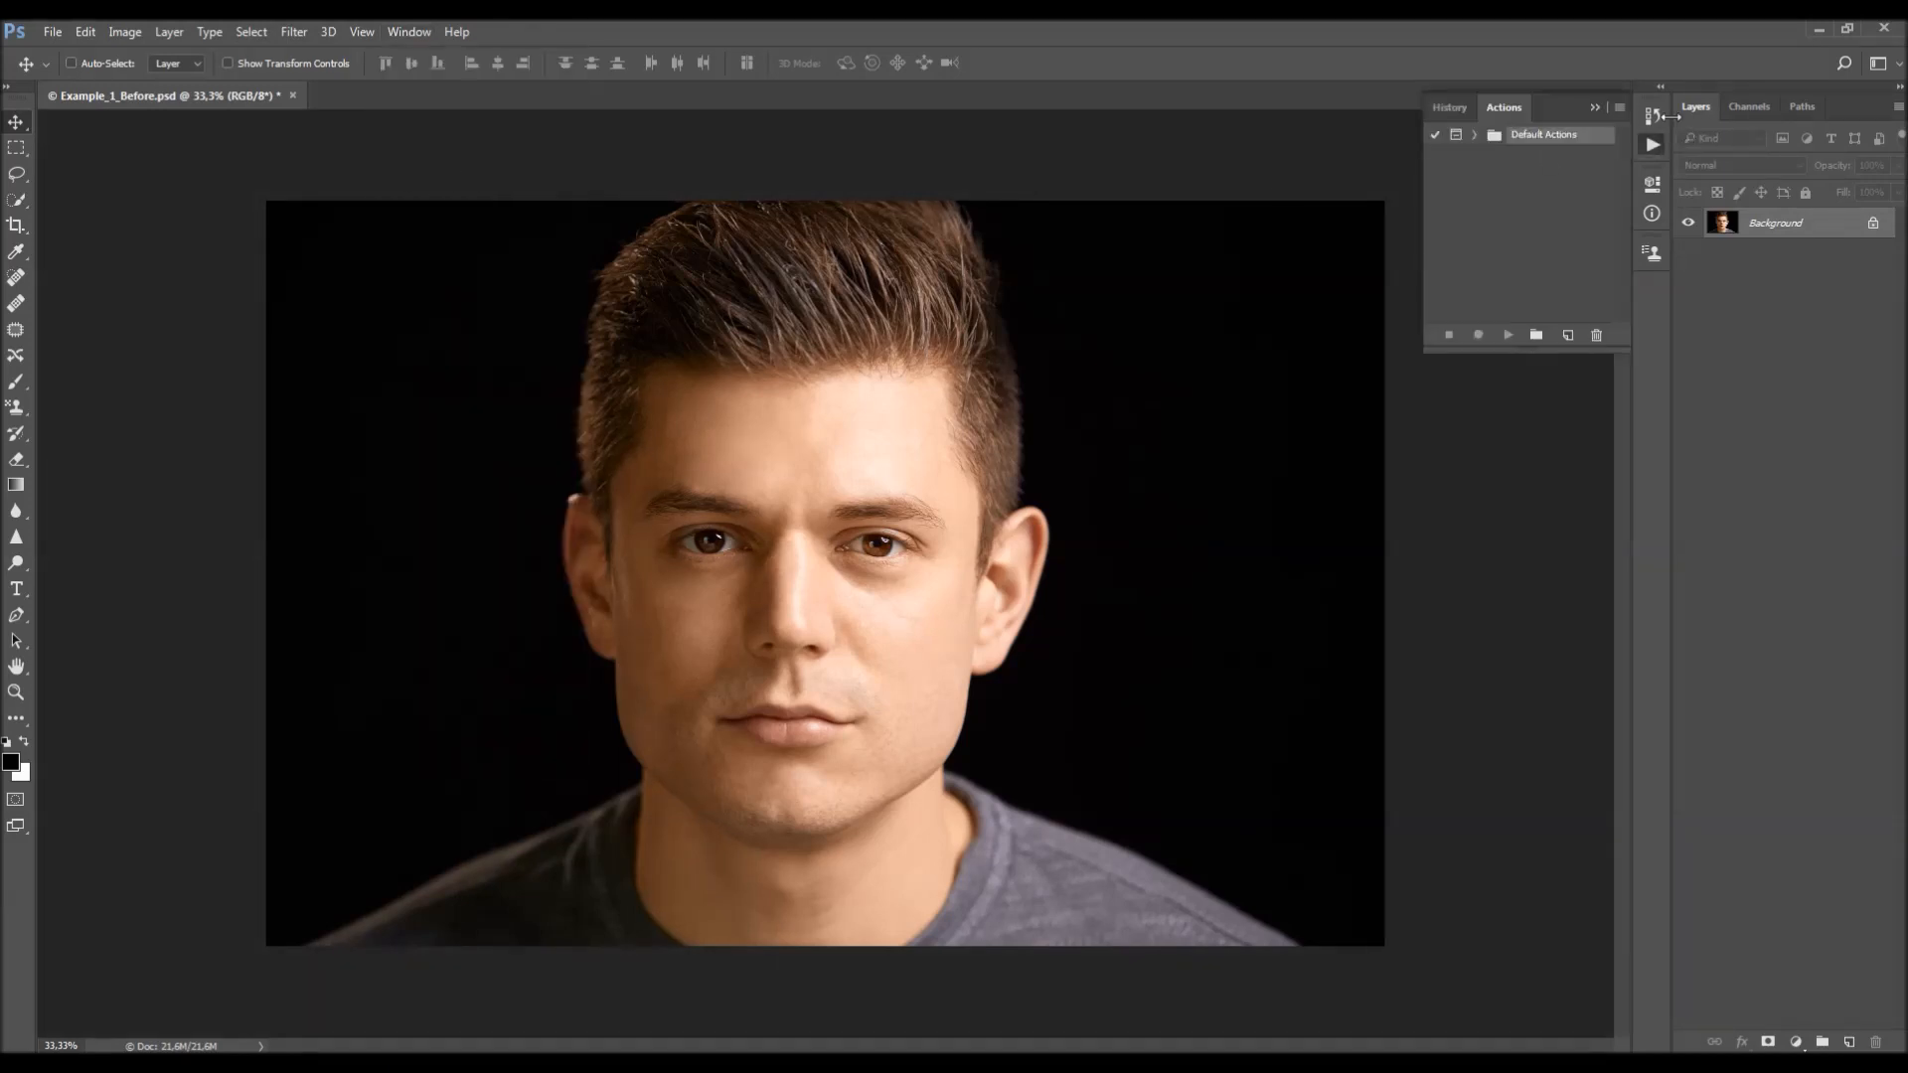
{"action": "left_click", "coordinate": [1619, 109]}
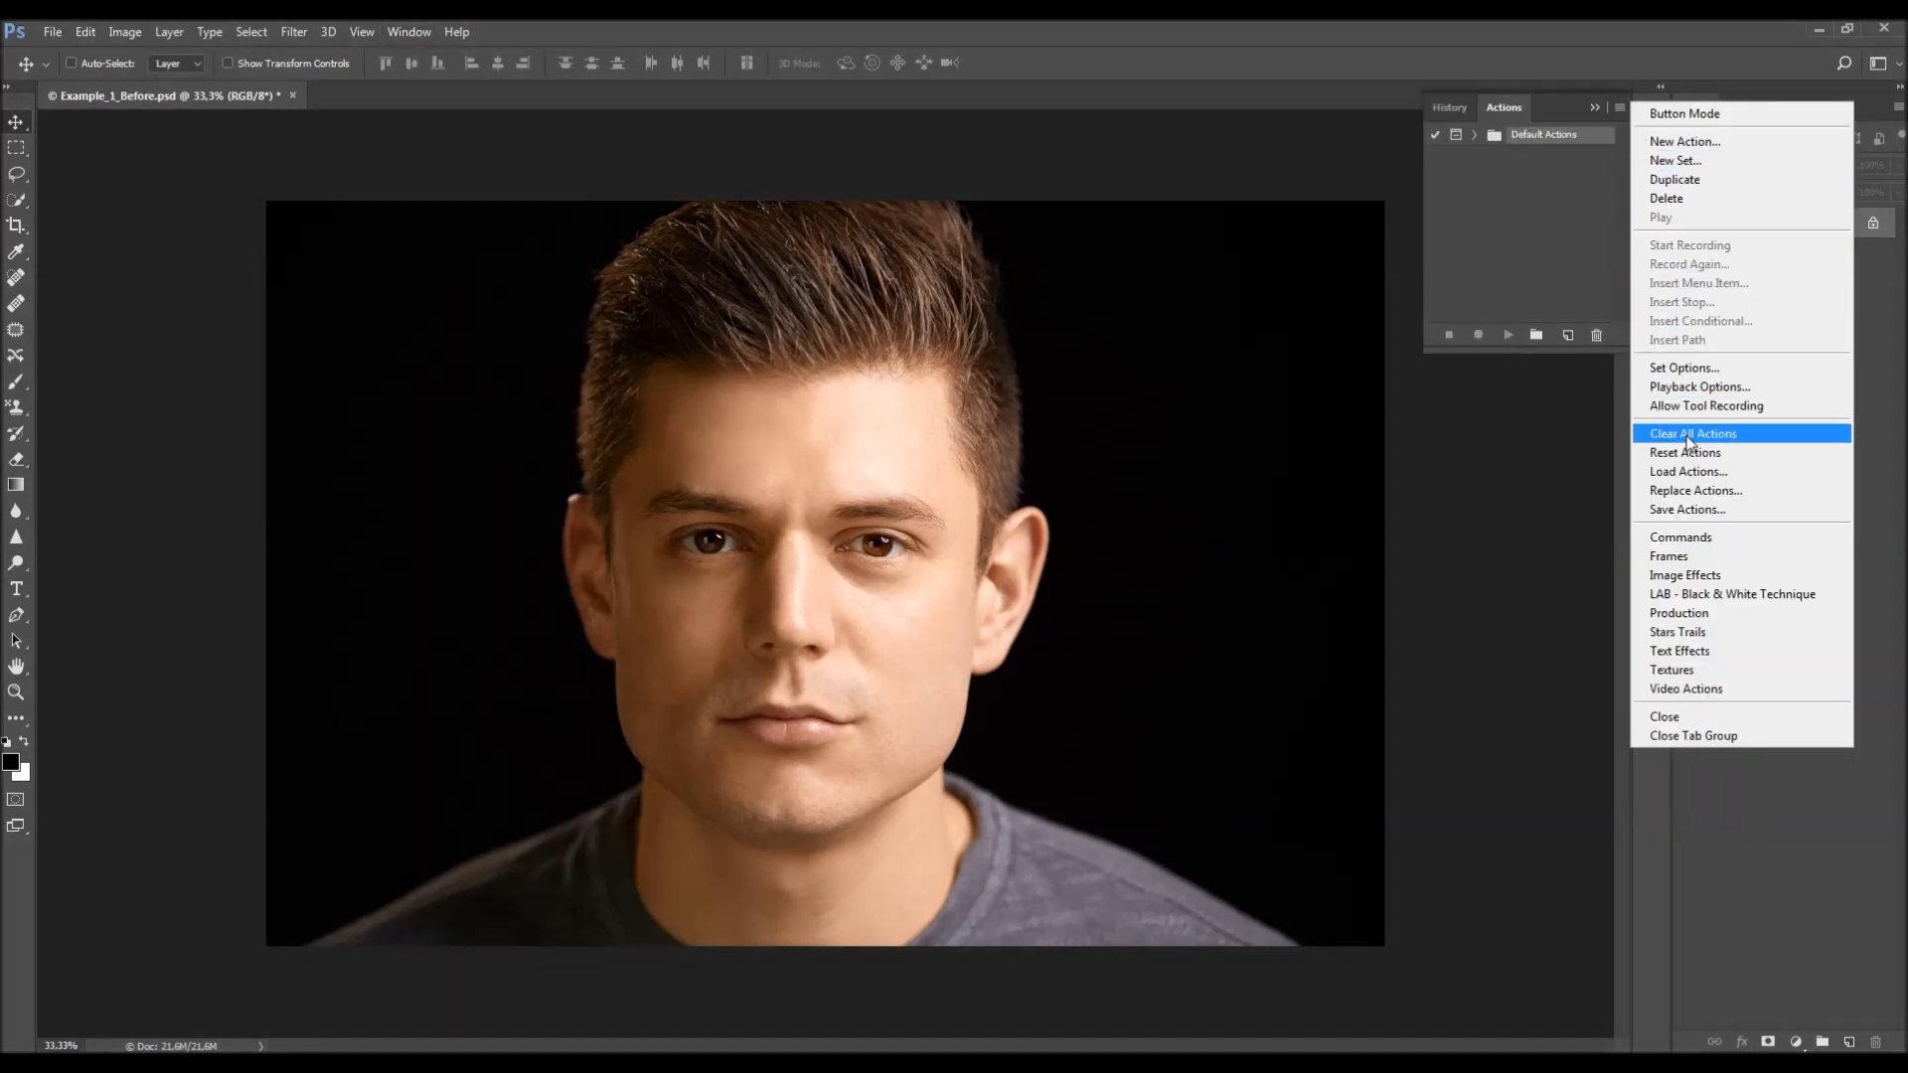
{"action": "left_click", "coordinate": [1688, 471]}
{"action": "left_click", "coordinate": [300, 216]}
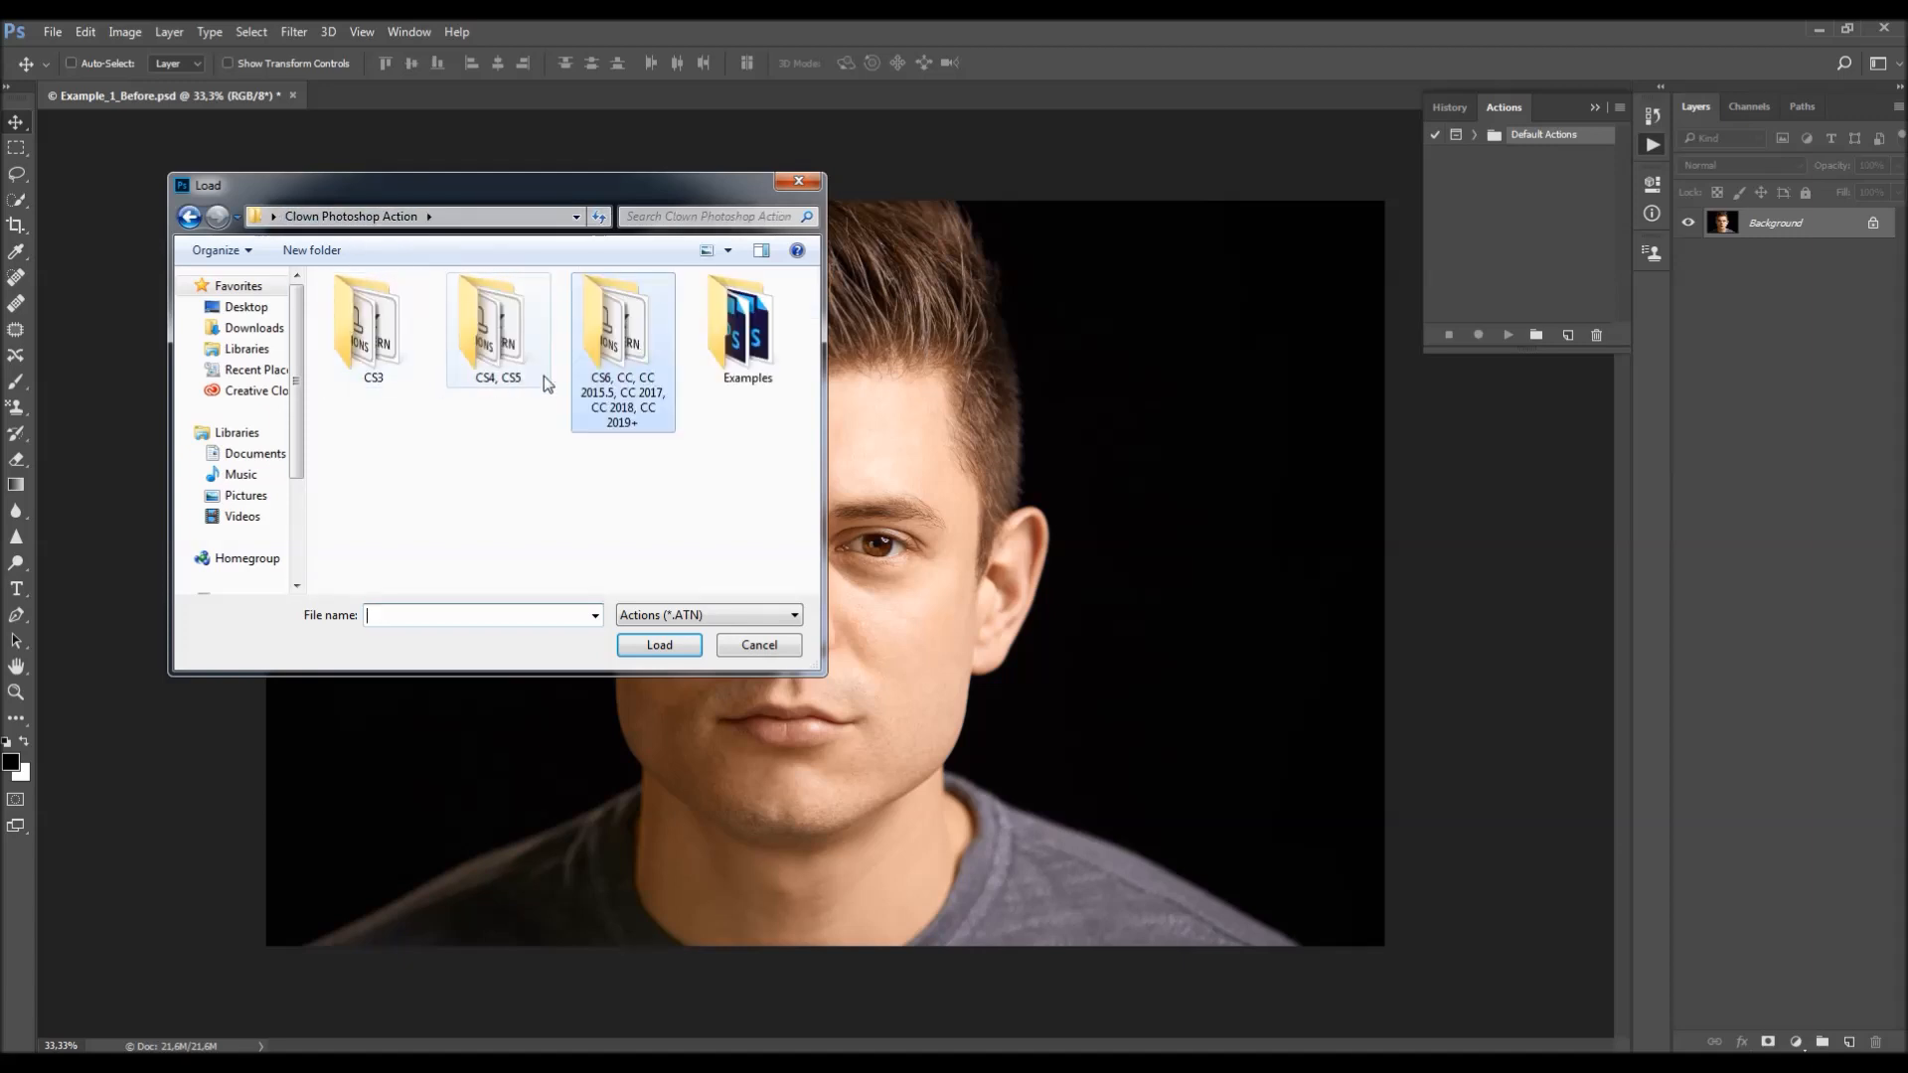
{"action": "double_click", "coordinate": [612, 338]}
{"action": "left_click", "coordinate": [417, 309]}
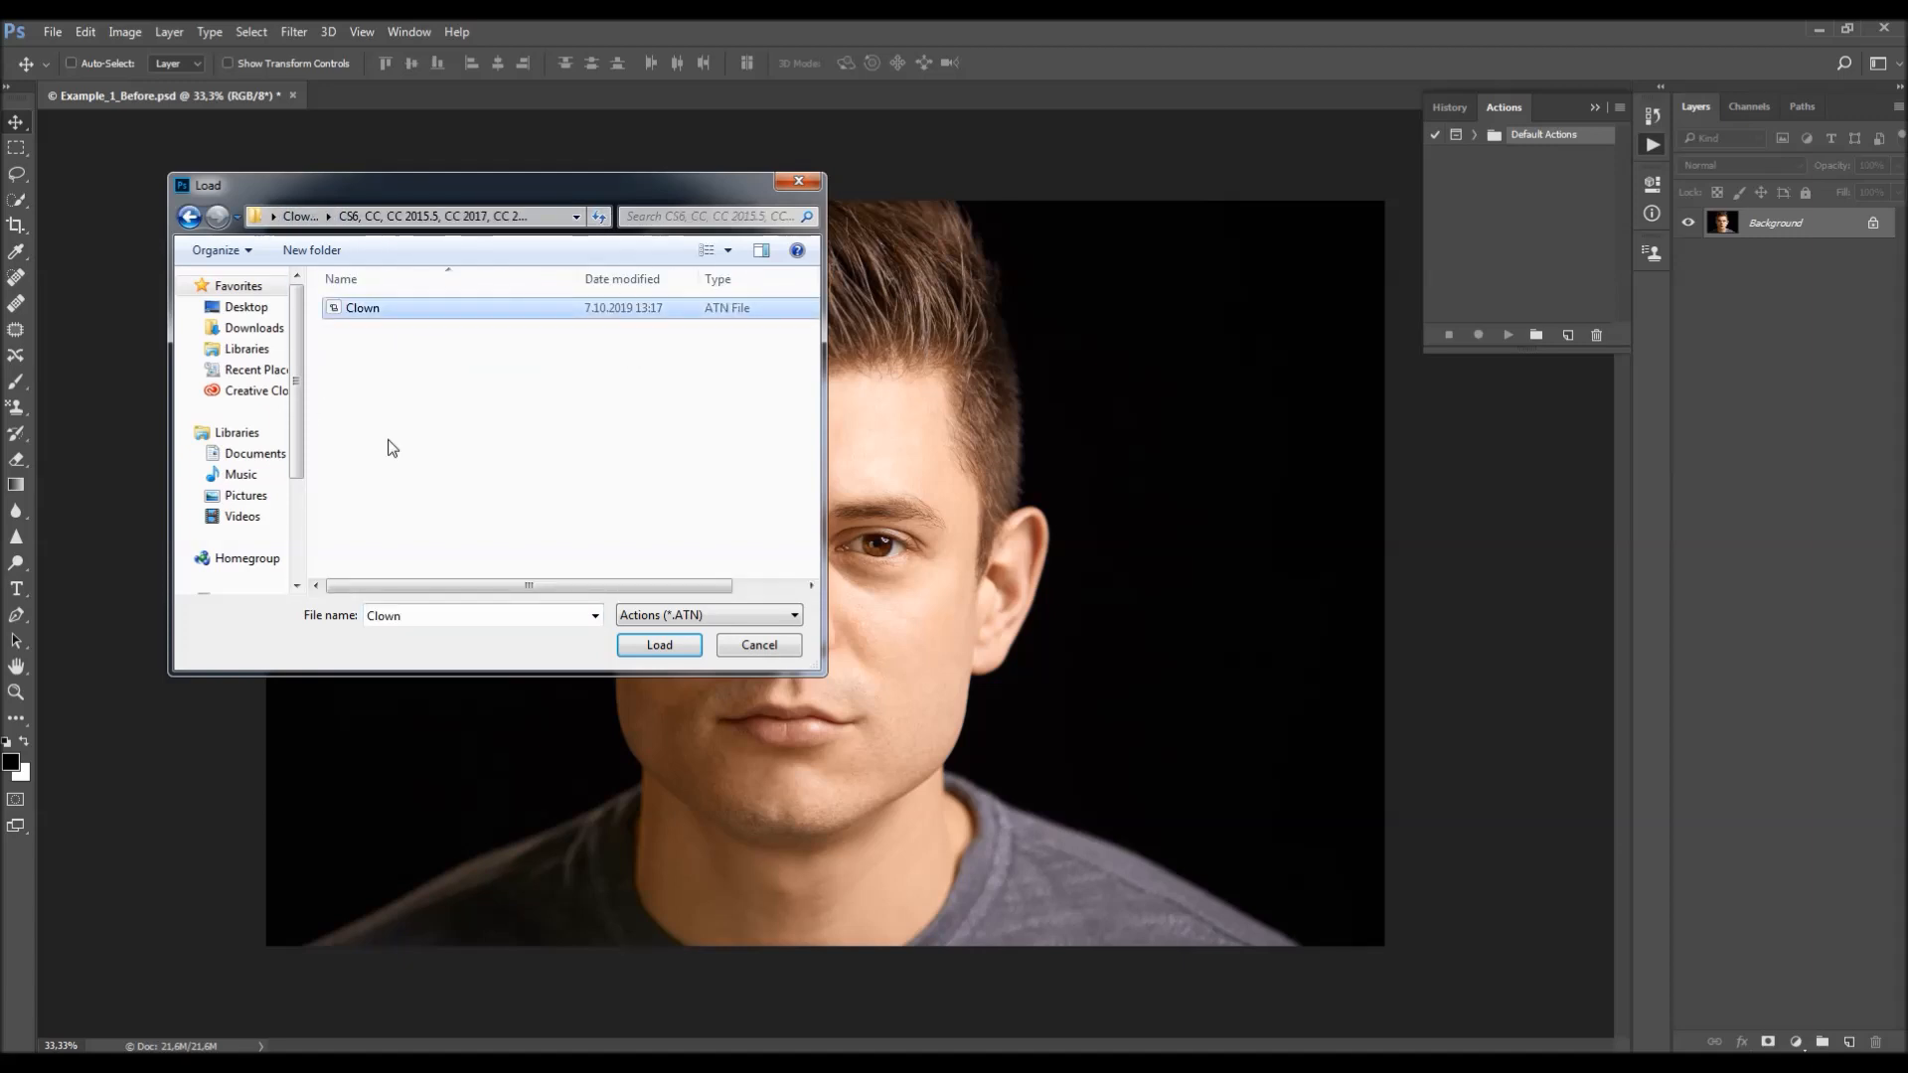
{"action": "left_click", "coordinate": [648, 642]}
{"action": "left_click", "coordinate": [1475, 156]}
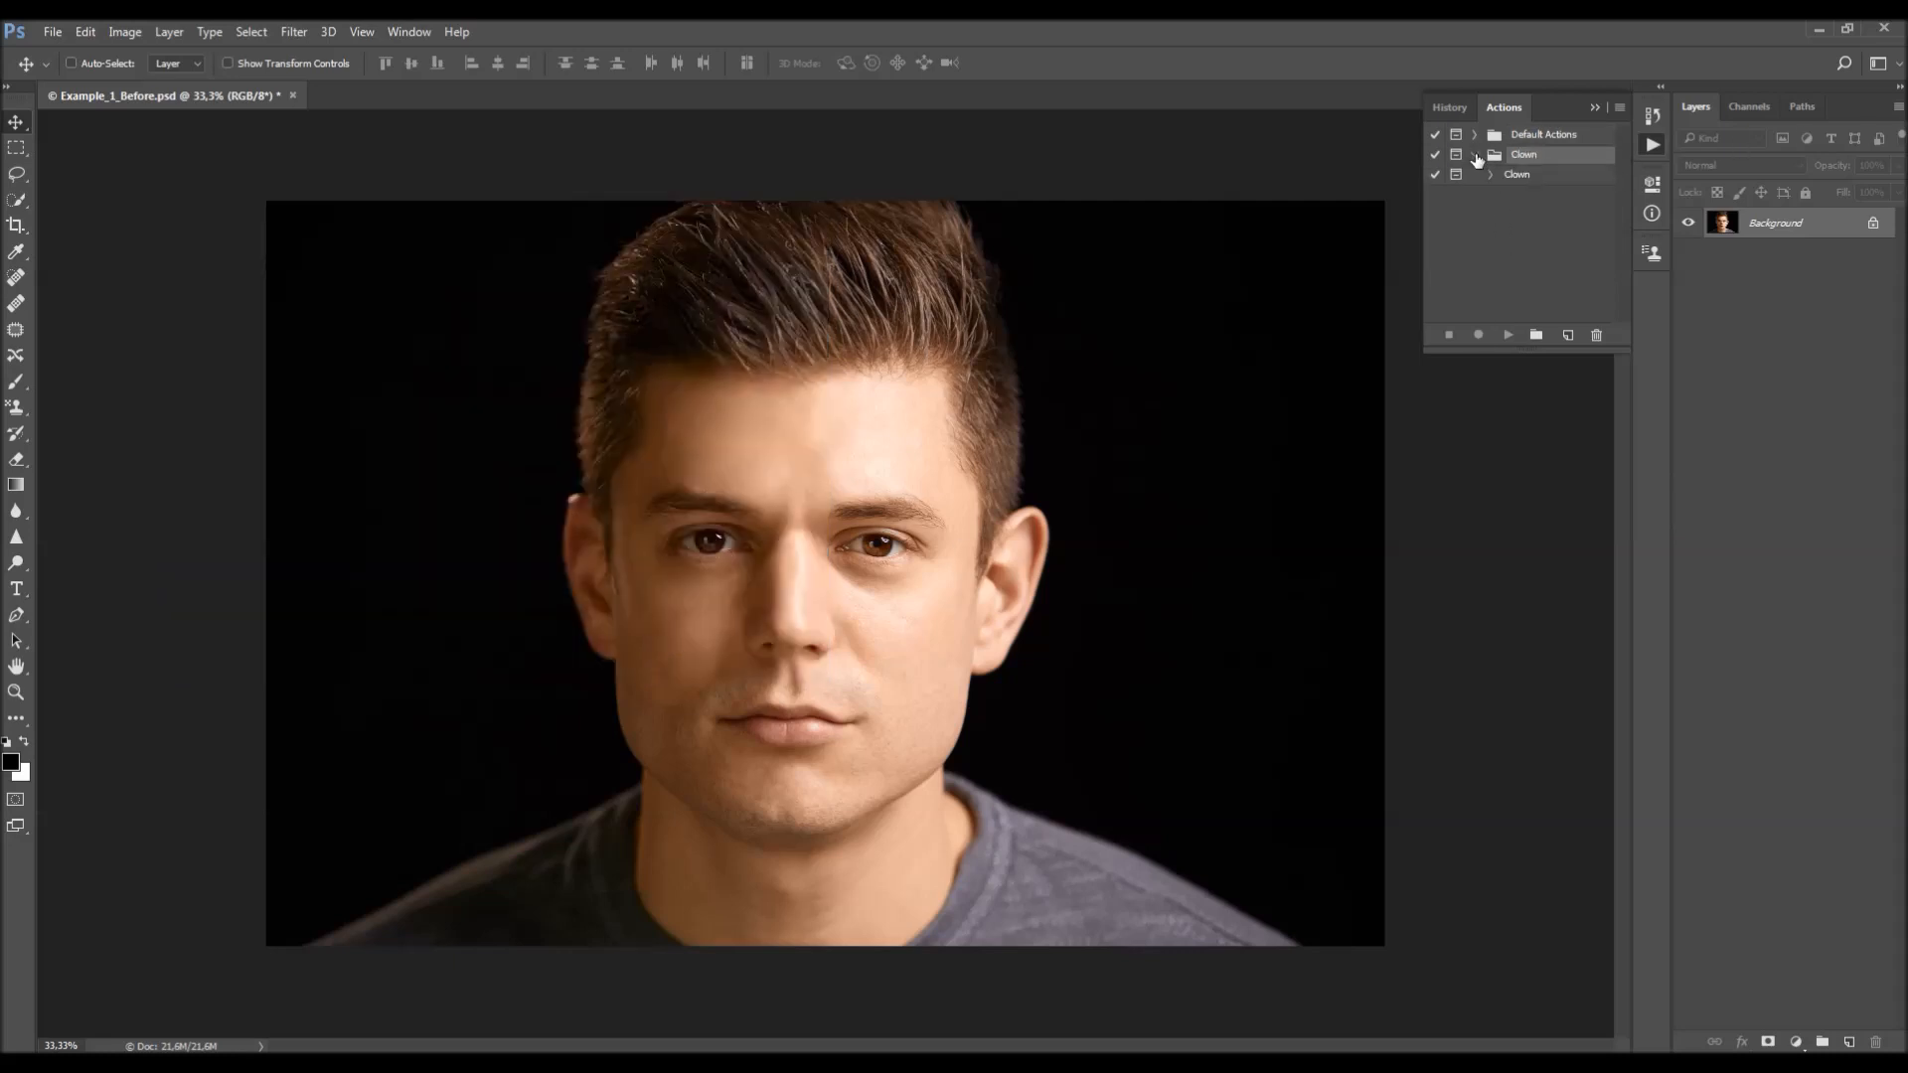
{"action": "left_click", "coordinate": [1522, 178]}
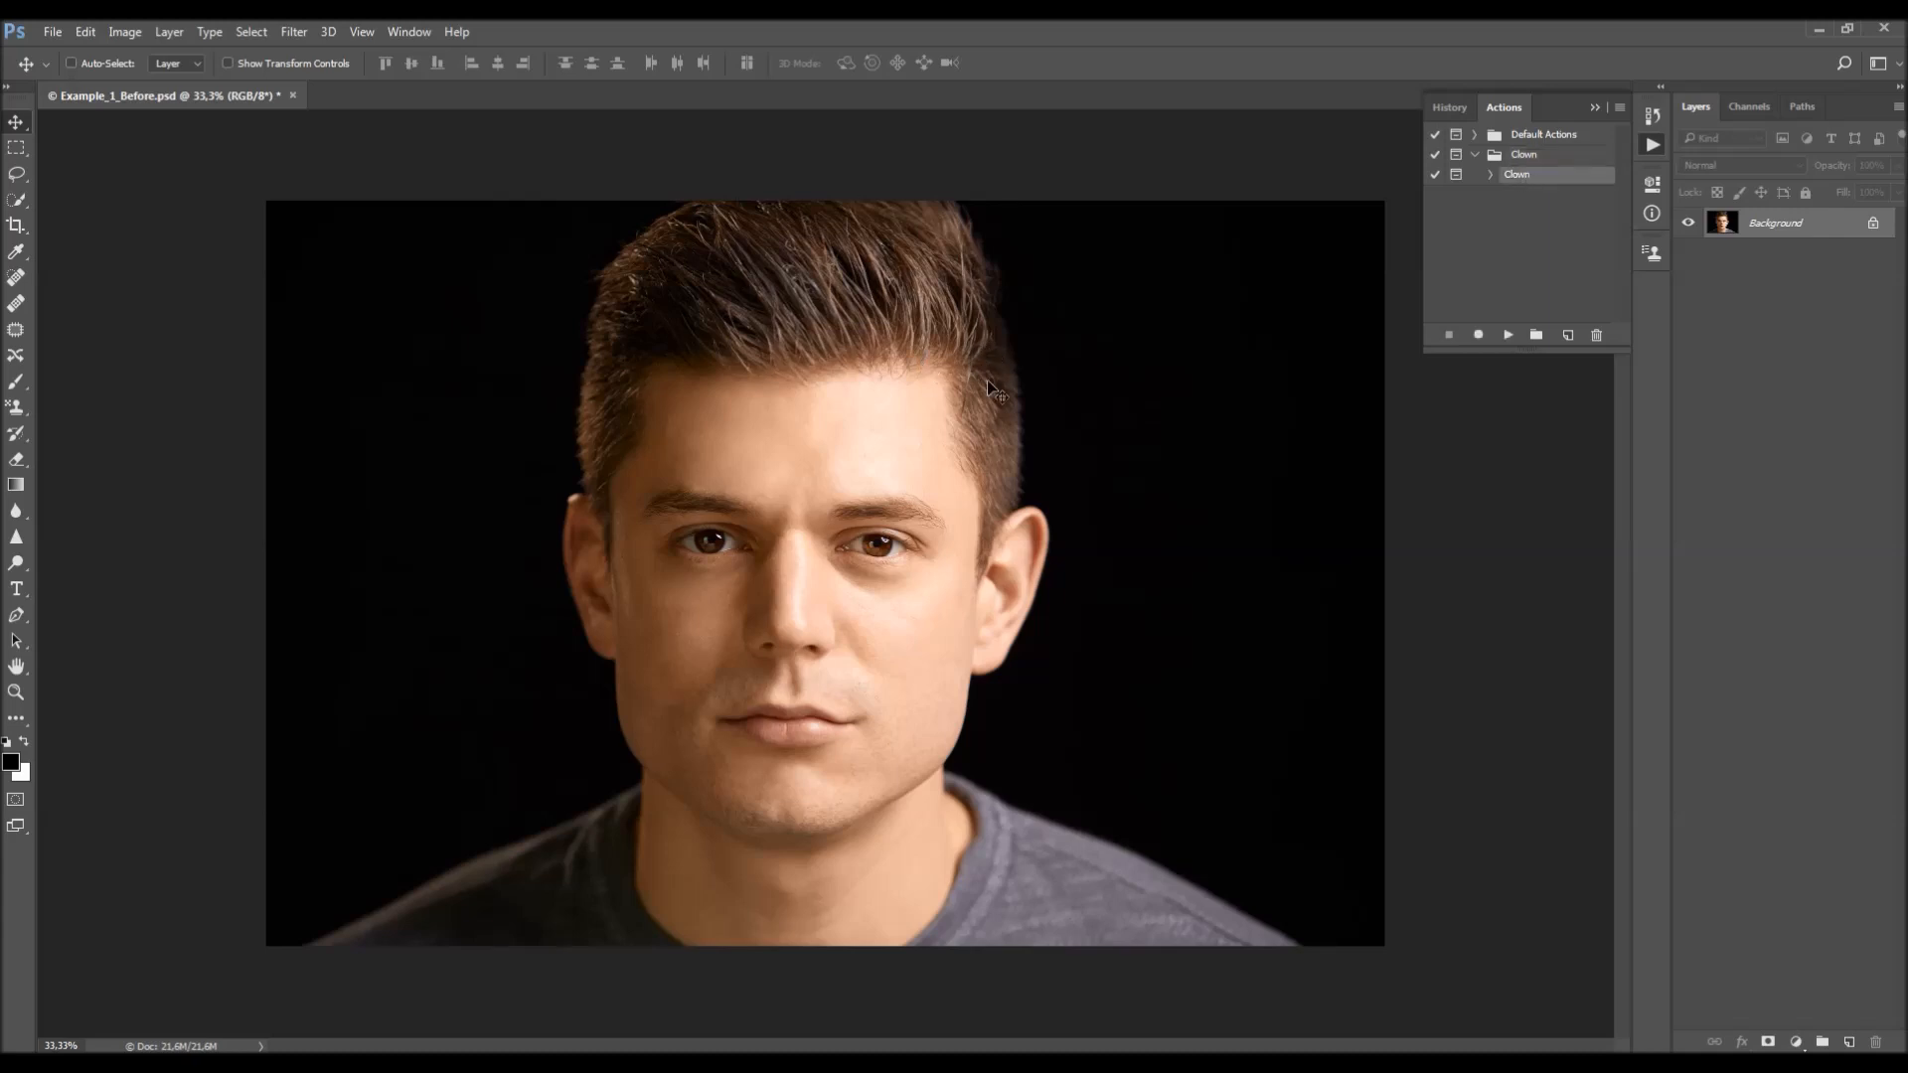
- With the Brush tool, load the Clown_Brushes file from the CS6 and CC version folder into the brush presets
{"action": "key", "text": "b"}
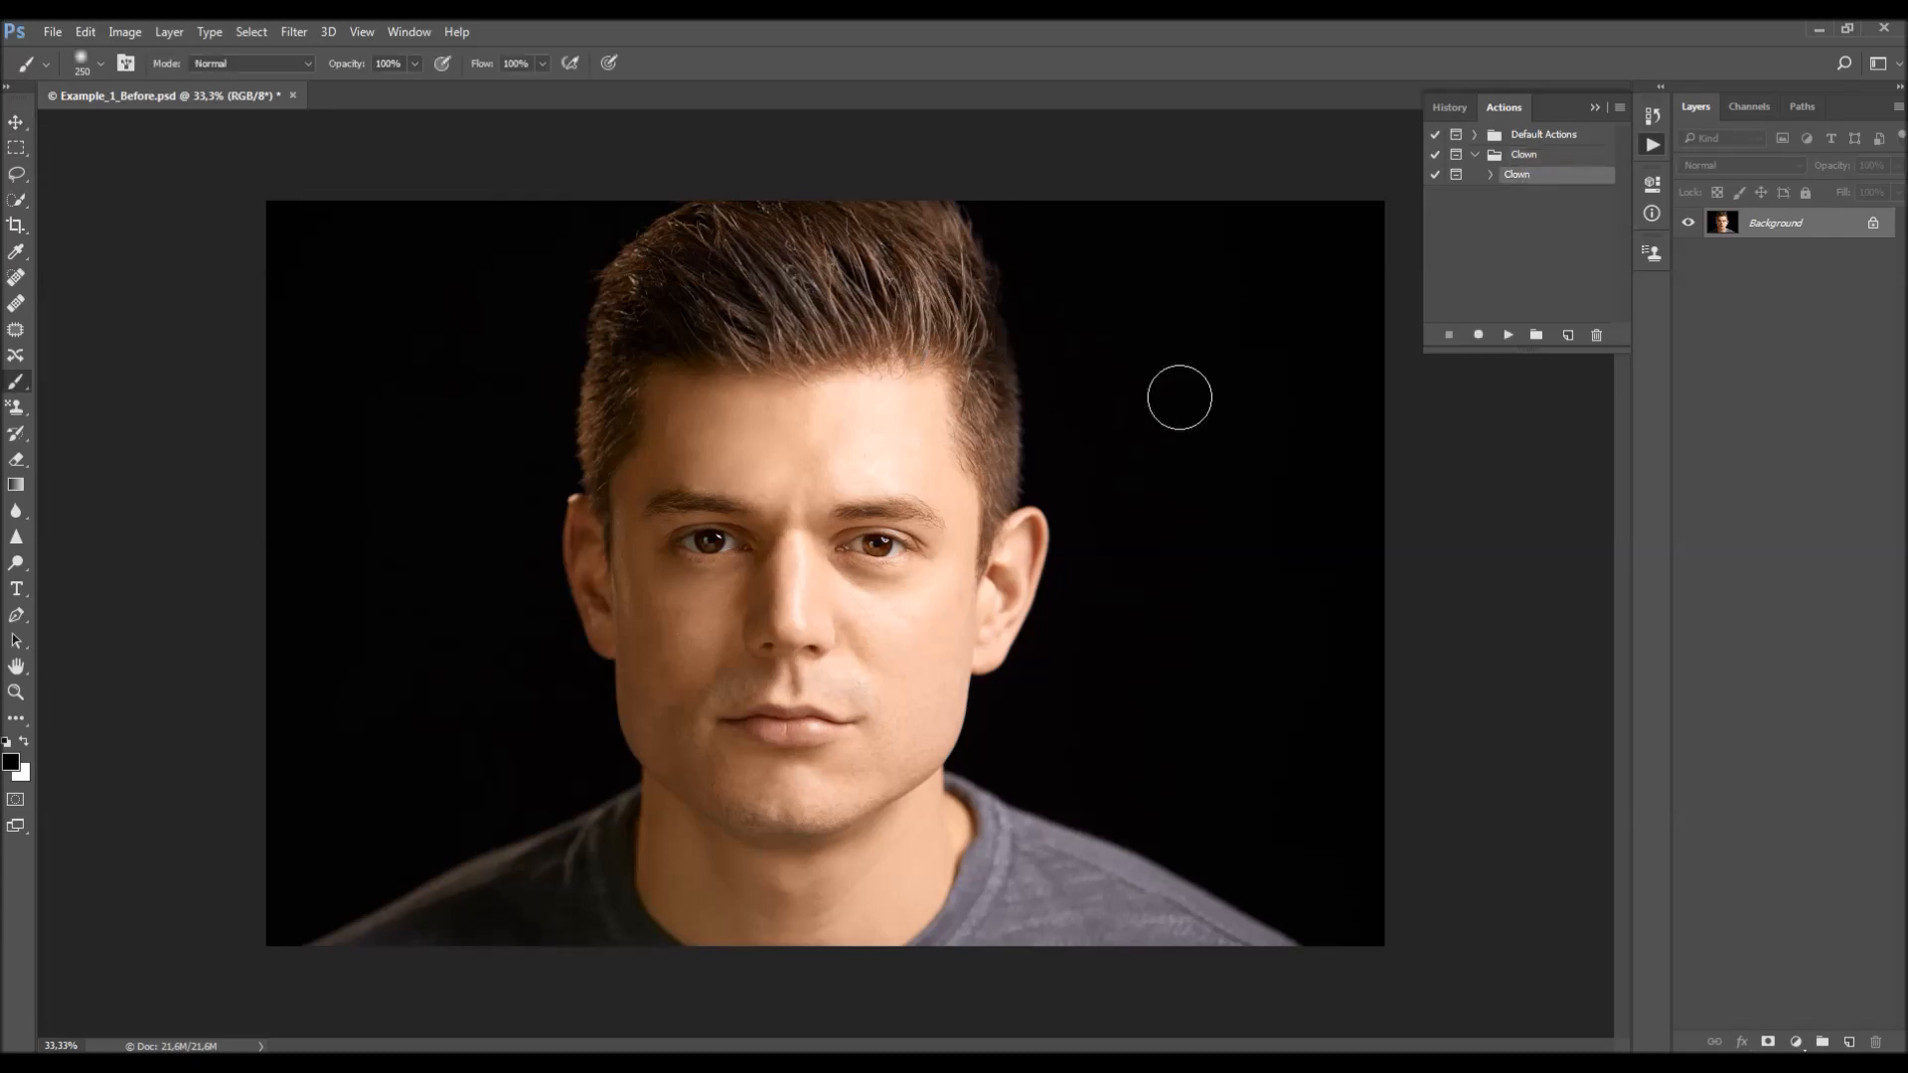
{"action": "right_click", "coordinate": [1171, 347]}
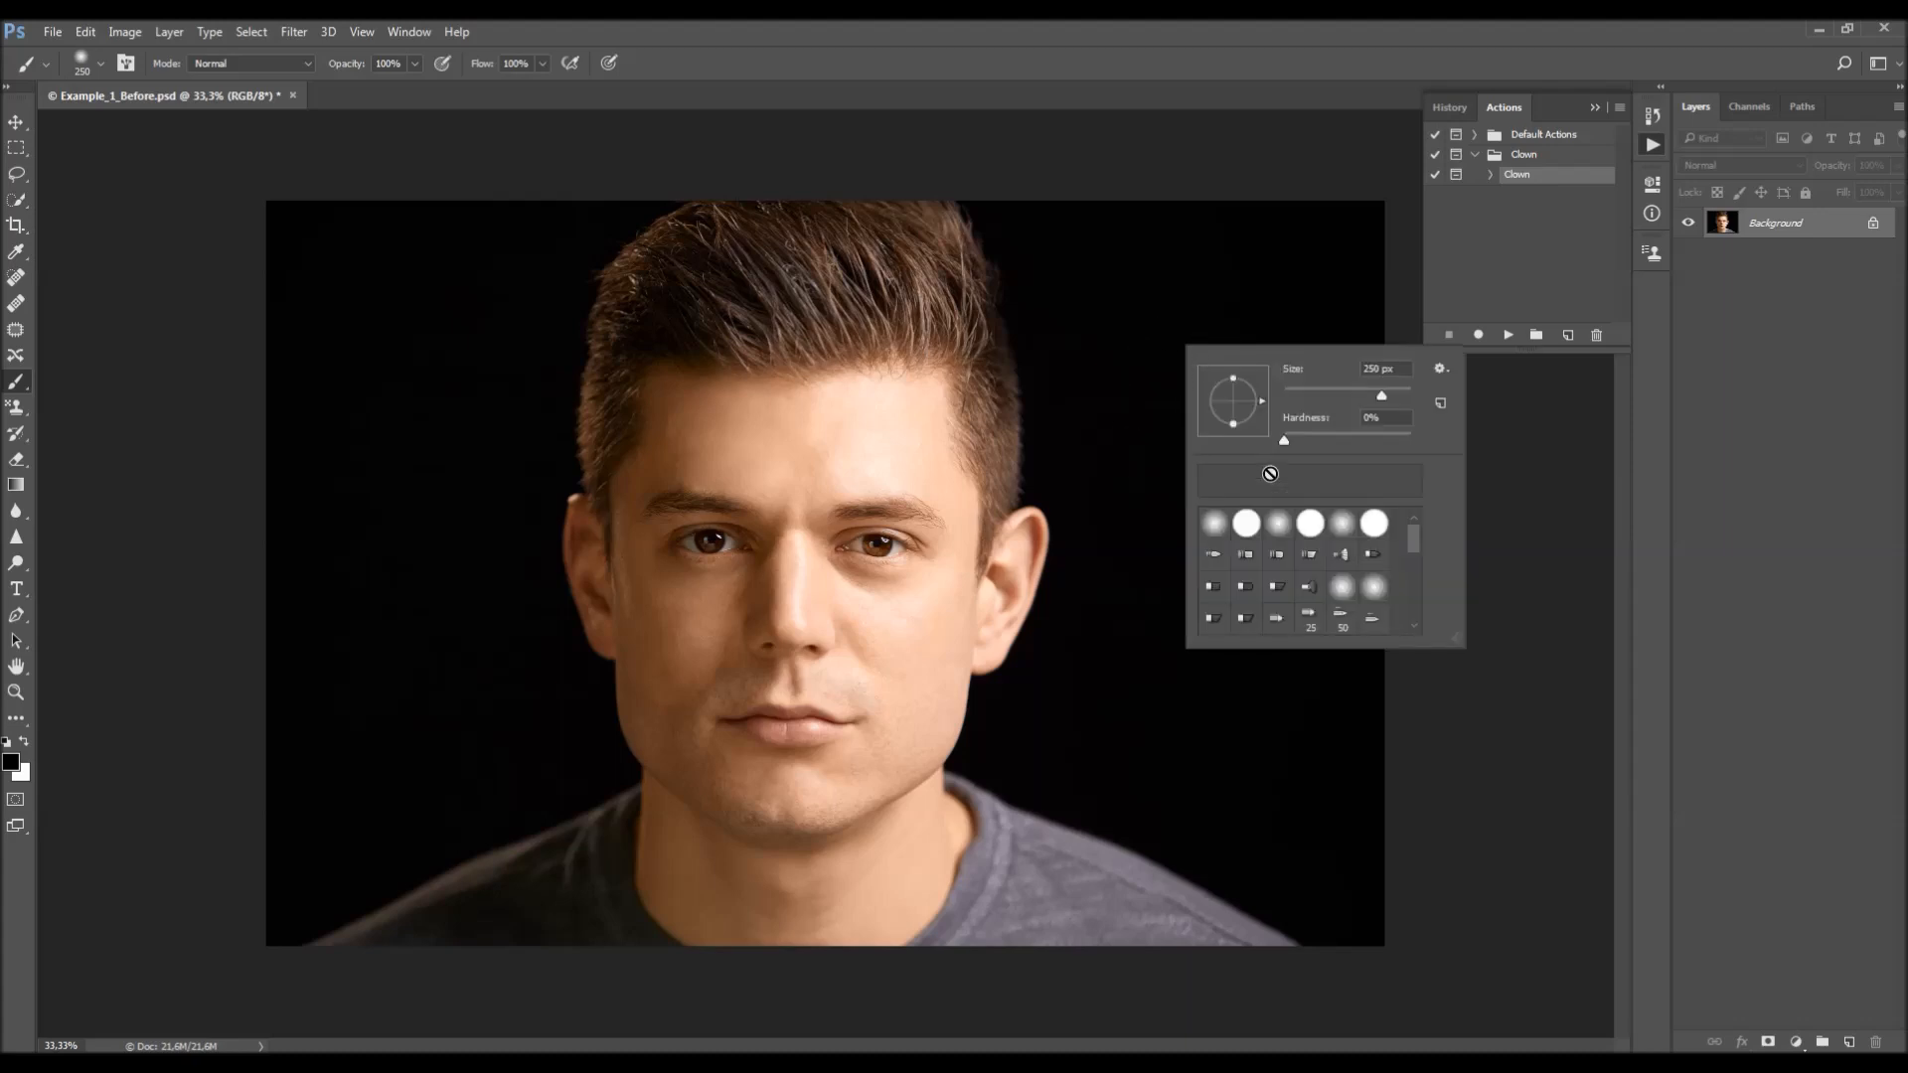
{"action": "left_click", "coordinate": [1437, 373]}
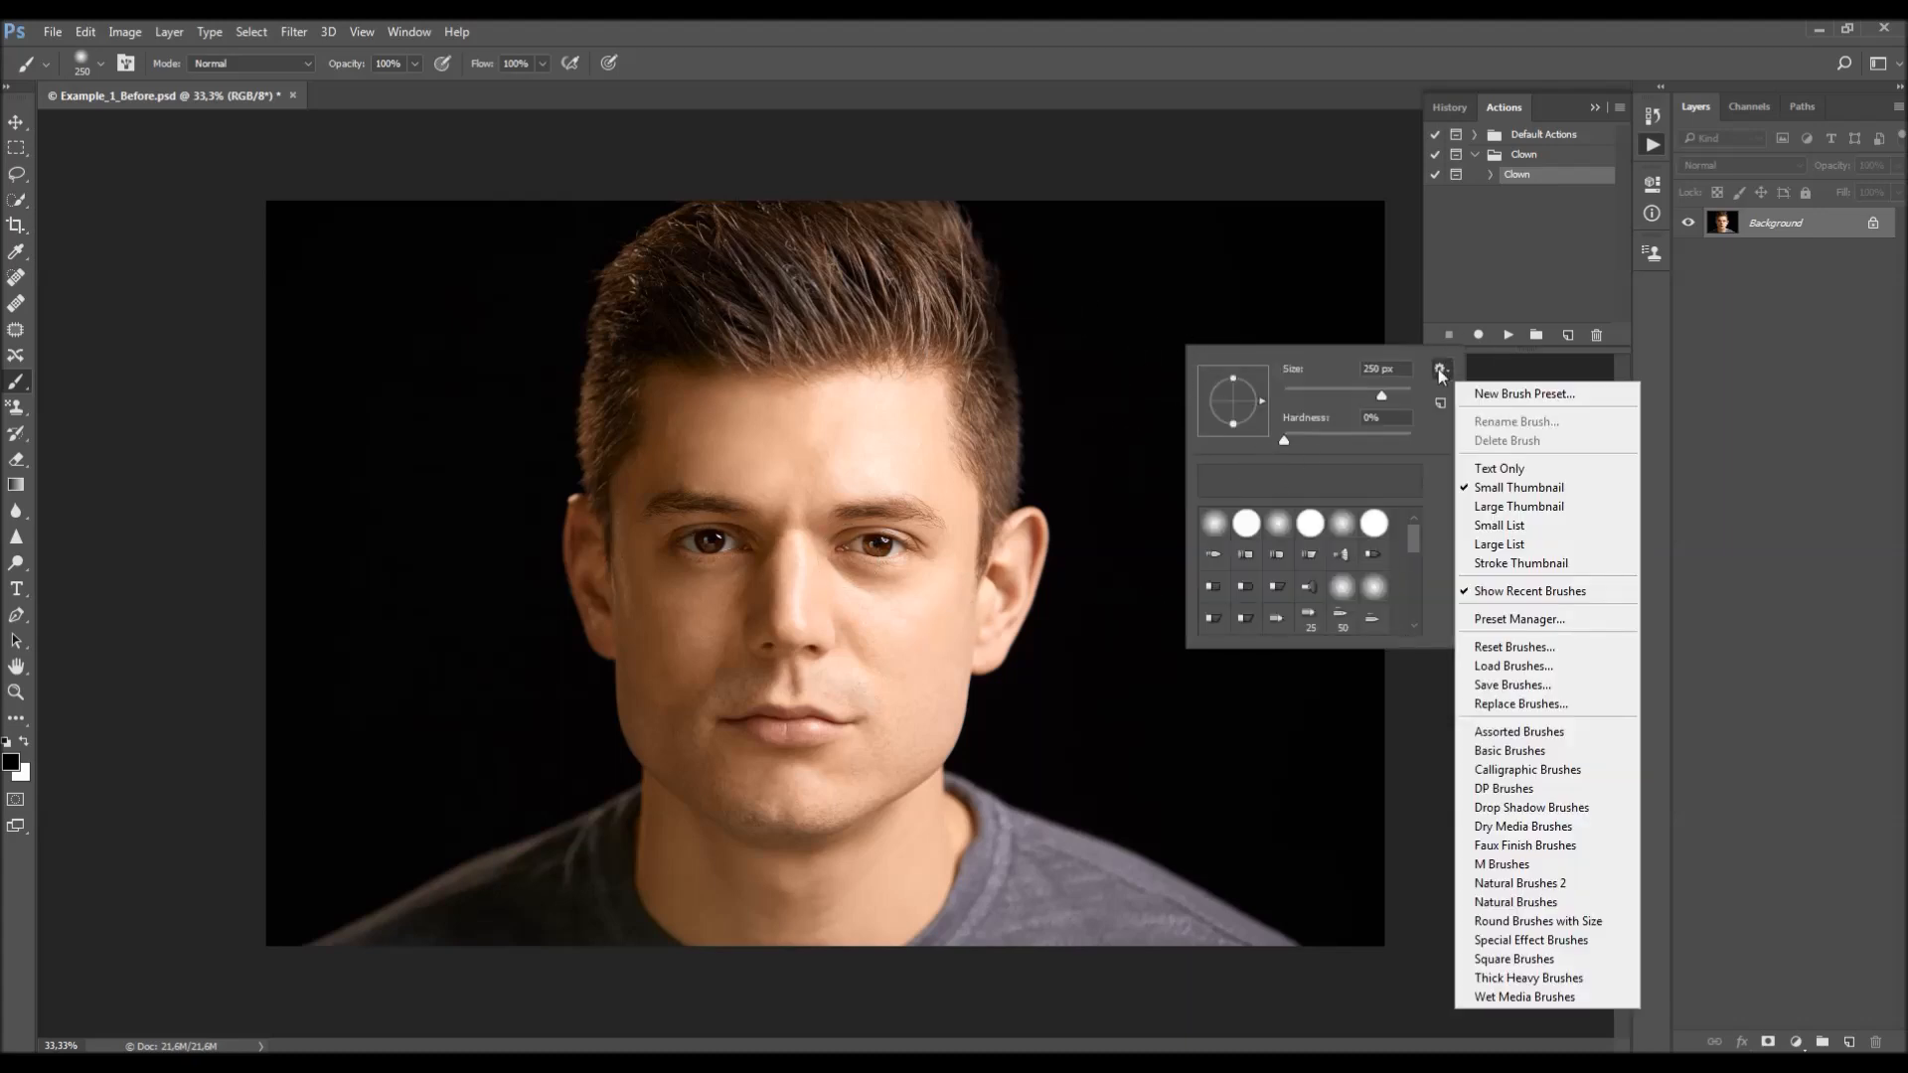
{"action": "left_click", "coordinate": [1511, 673]}
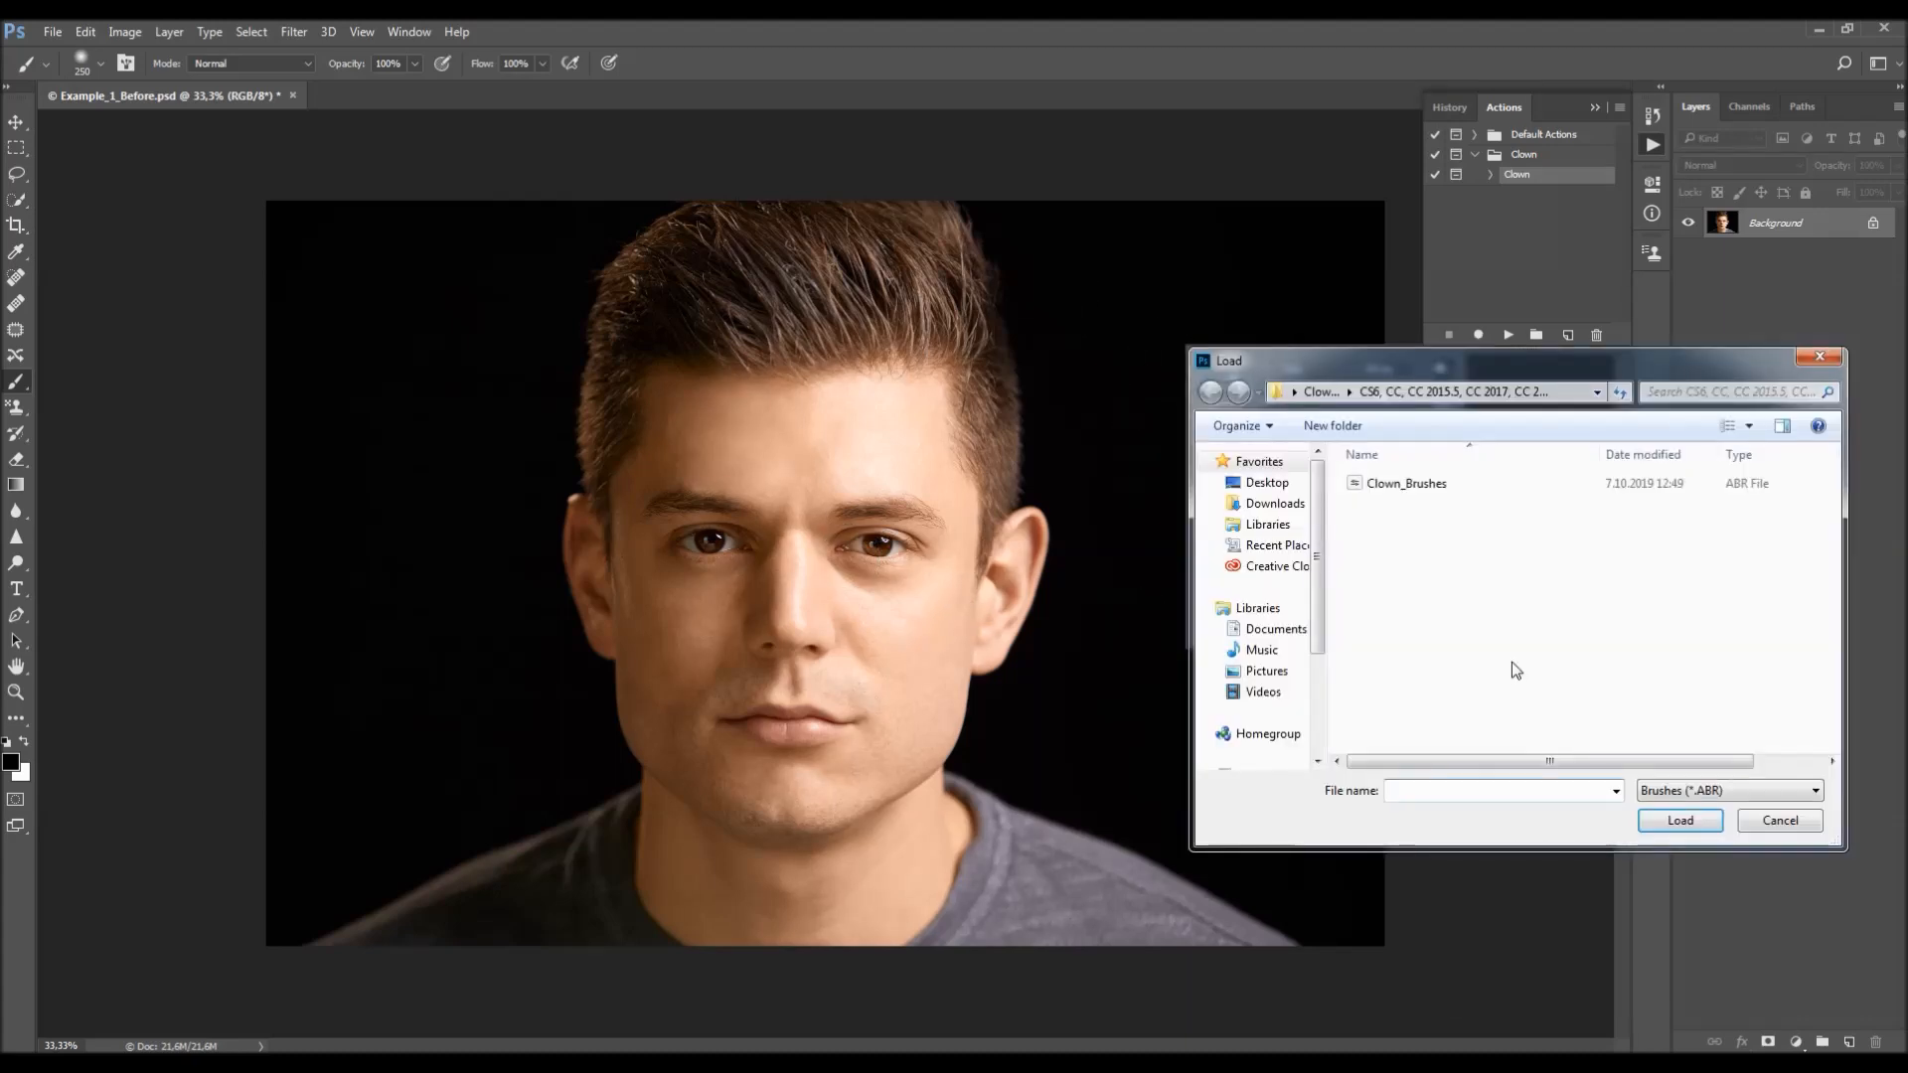
{"action": "left_click", "coordinate": [1330, 392]}
{"action": "left_click_drag", "start_coordinate": [1428, 377], "coordinate": [776, 334]}
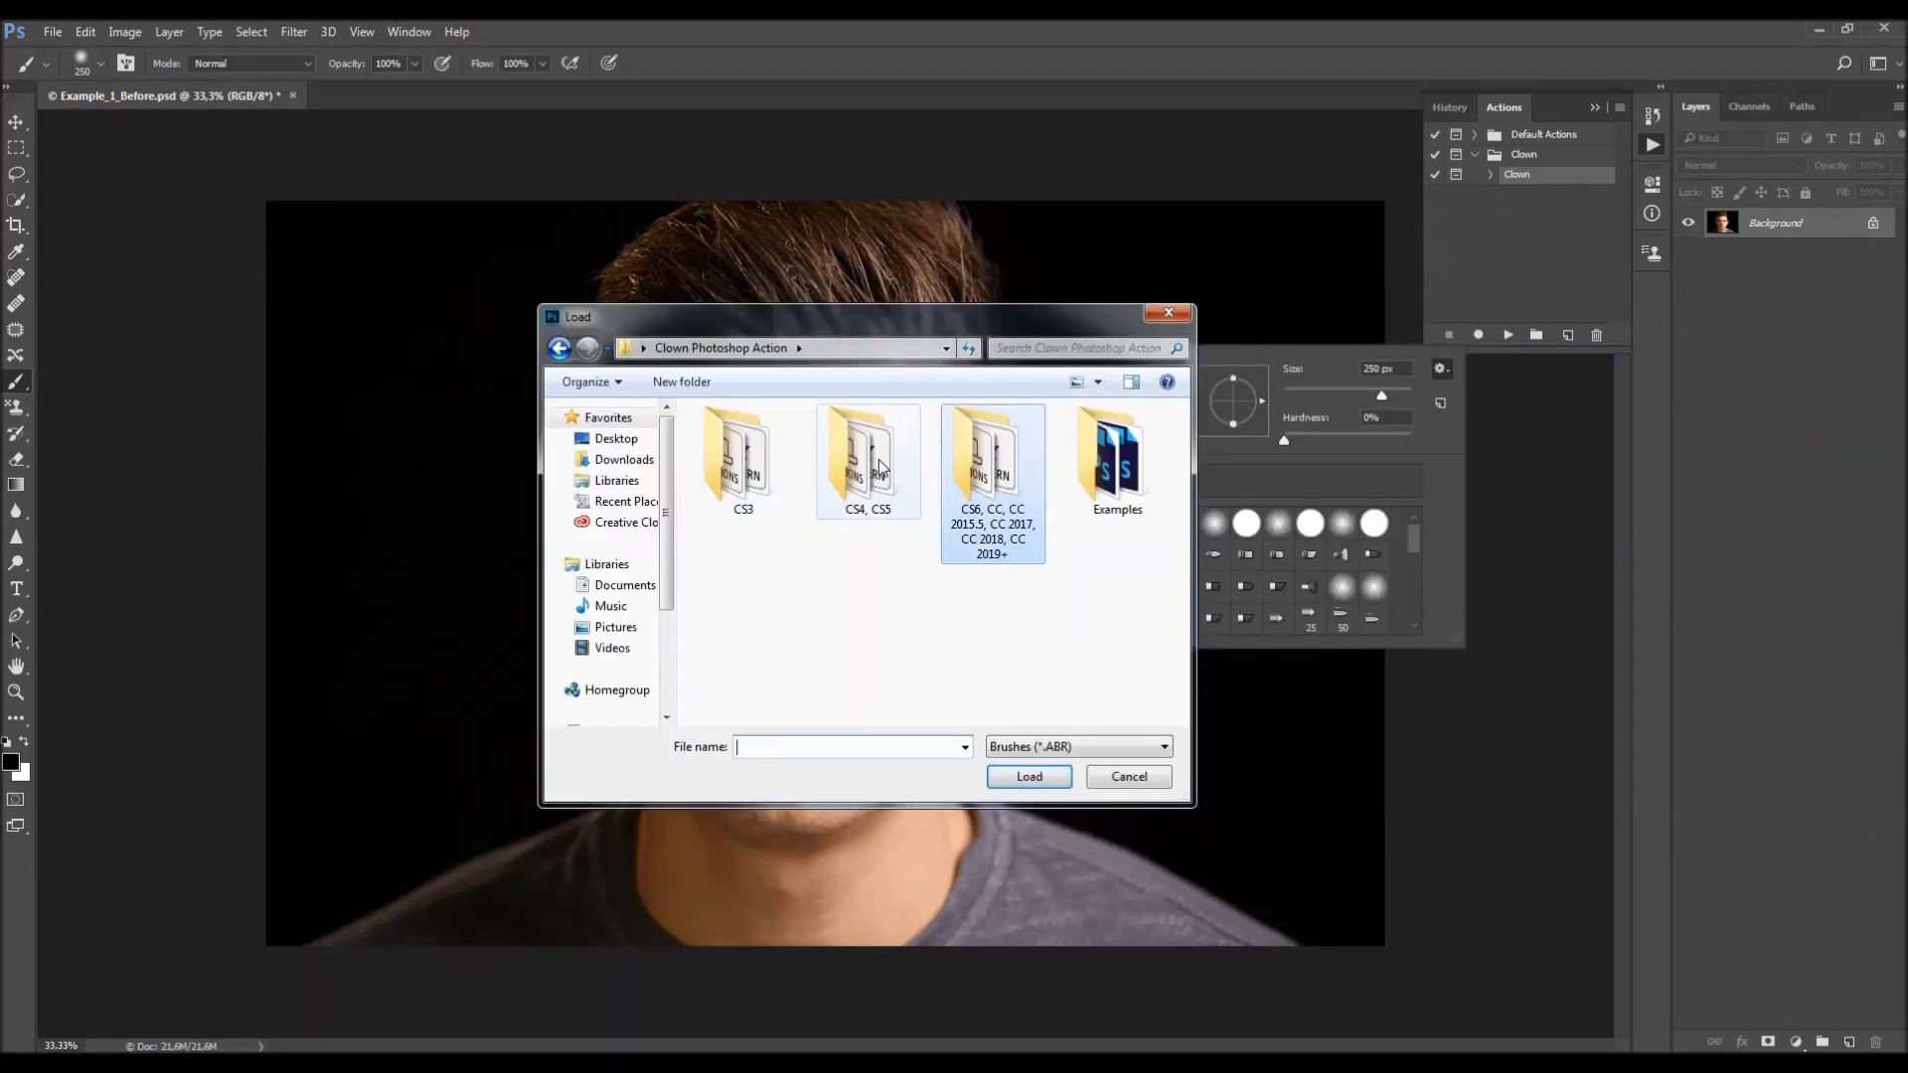
{"action": "double_click", "coordinate": [994, 467]}
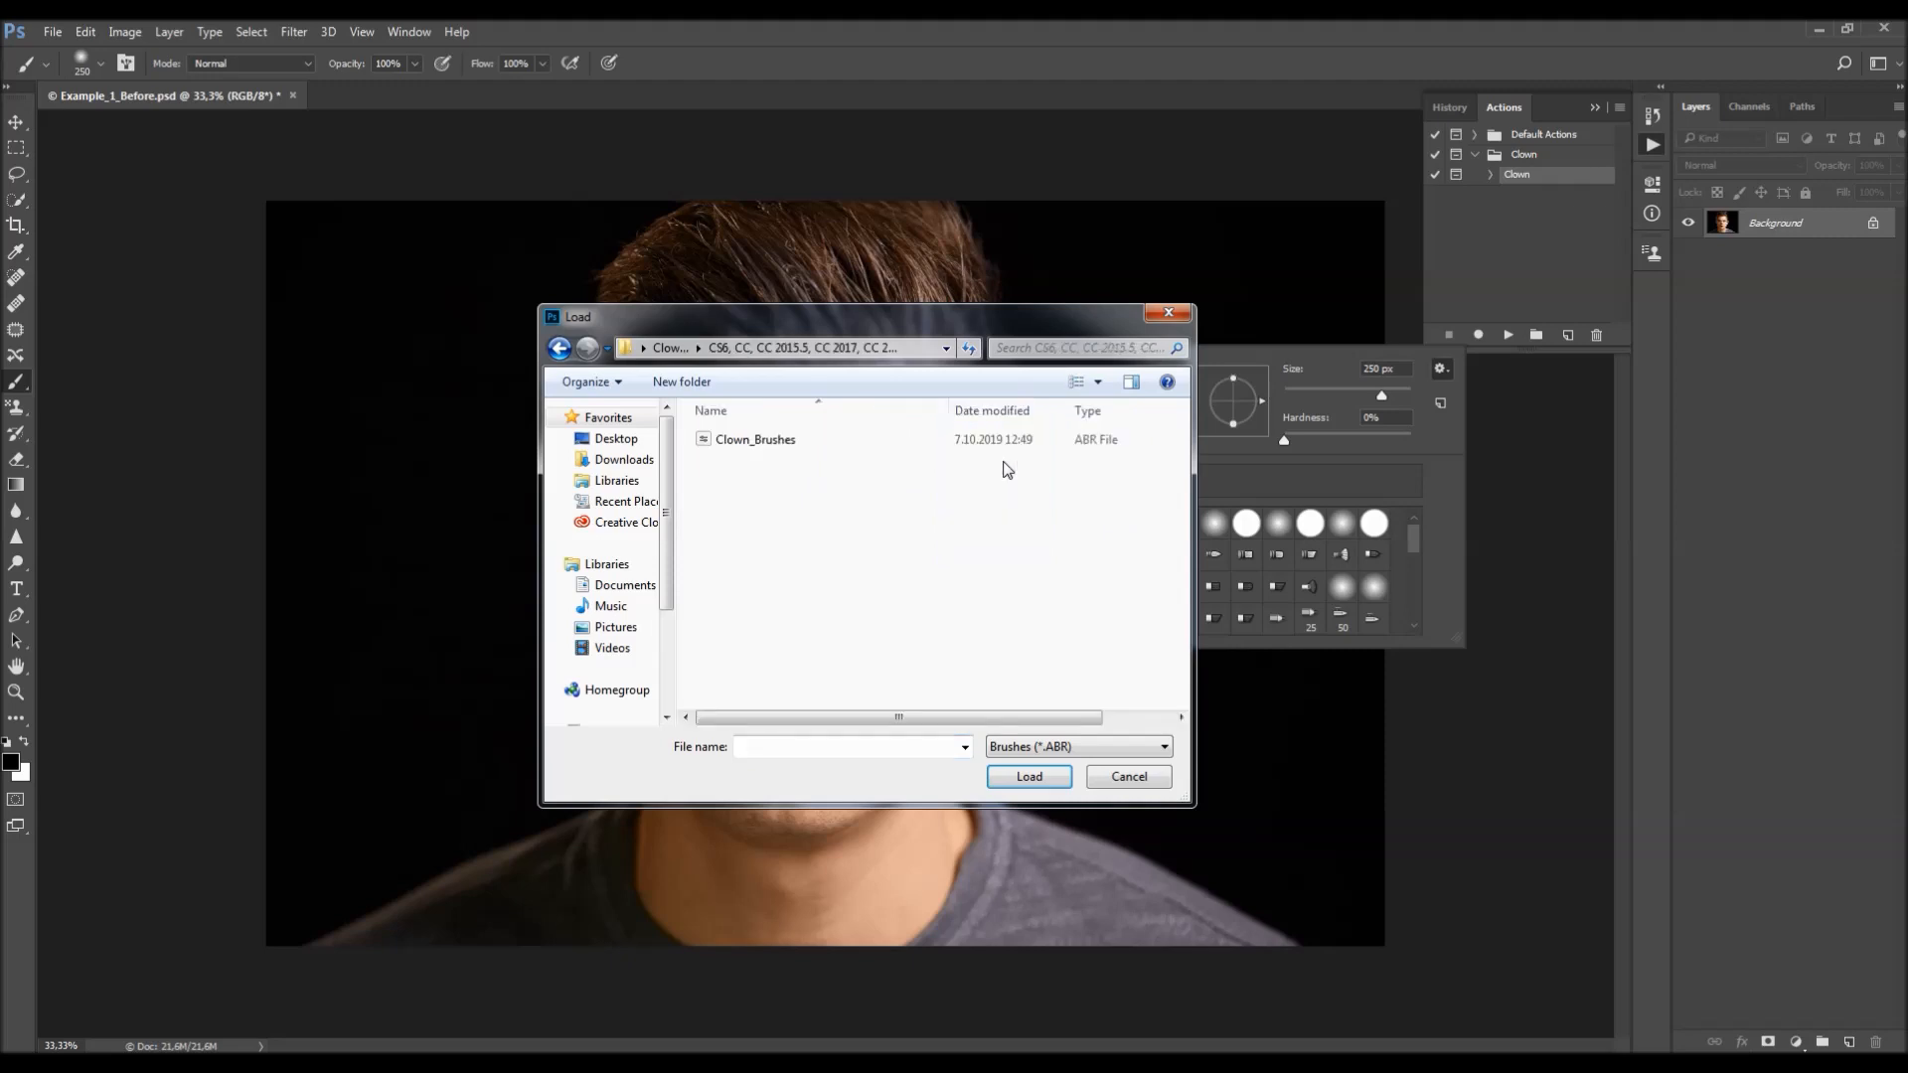
{"action": "left_click", "coordinate": [920, 441]}
{"action": "left_click", "coordinate": [1029, 778]}
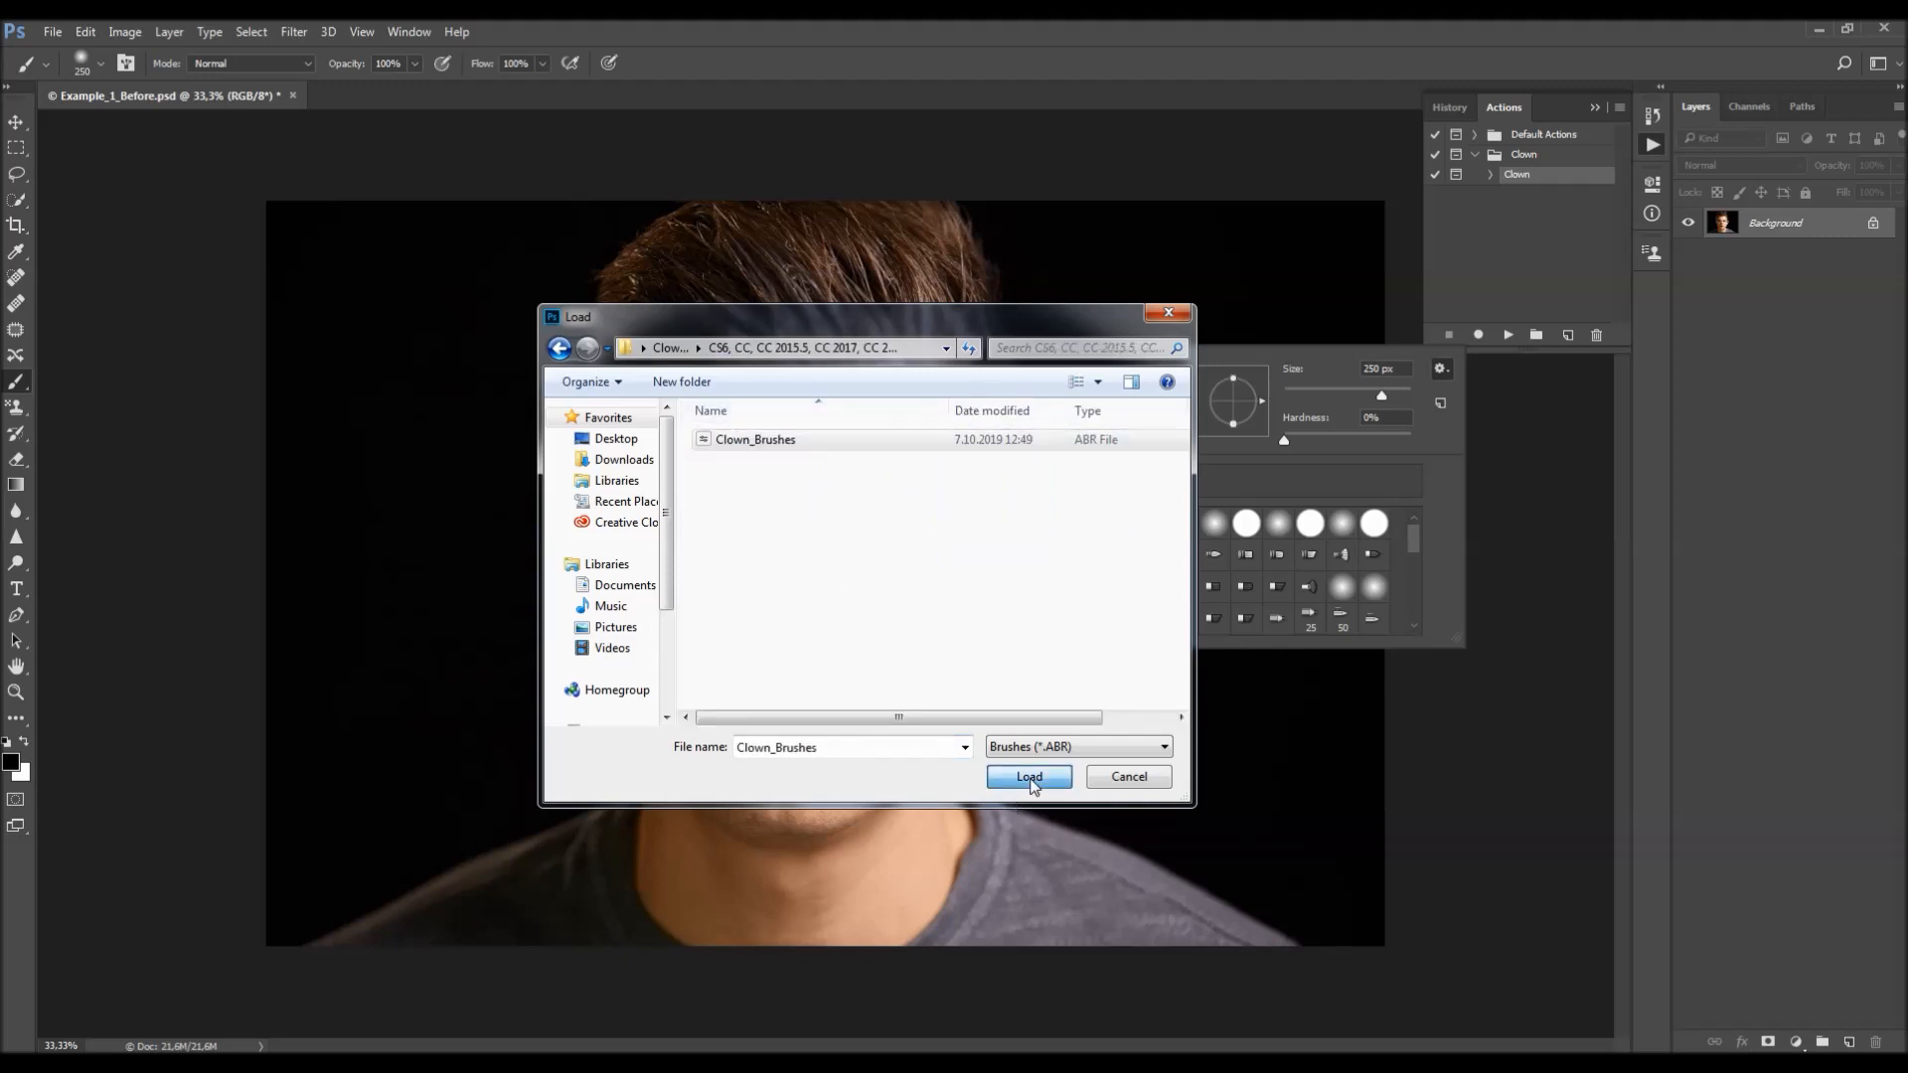
- Choose the soft round 100 px brush at the end of the brush presets
{"action": "left_click_drag", "start_coordinate": [1414, 538], "coordinate": [1415, 611]}
{"action": "left_click", "coordinate": [1343, 616]}
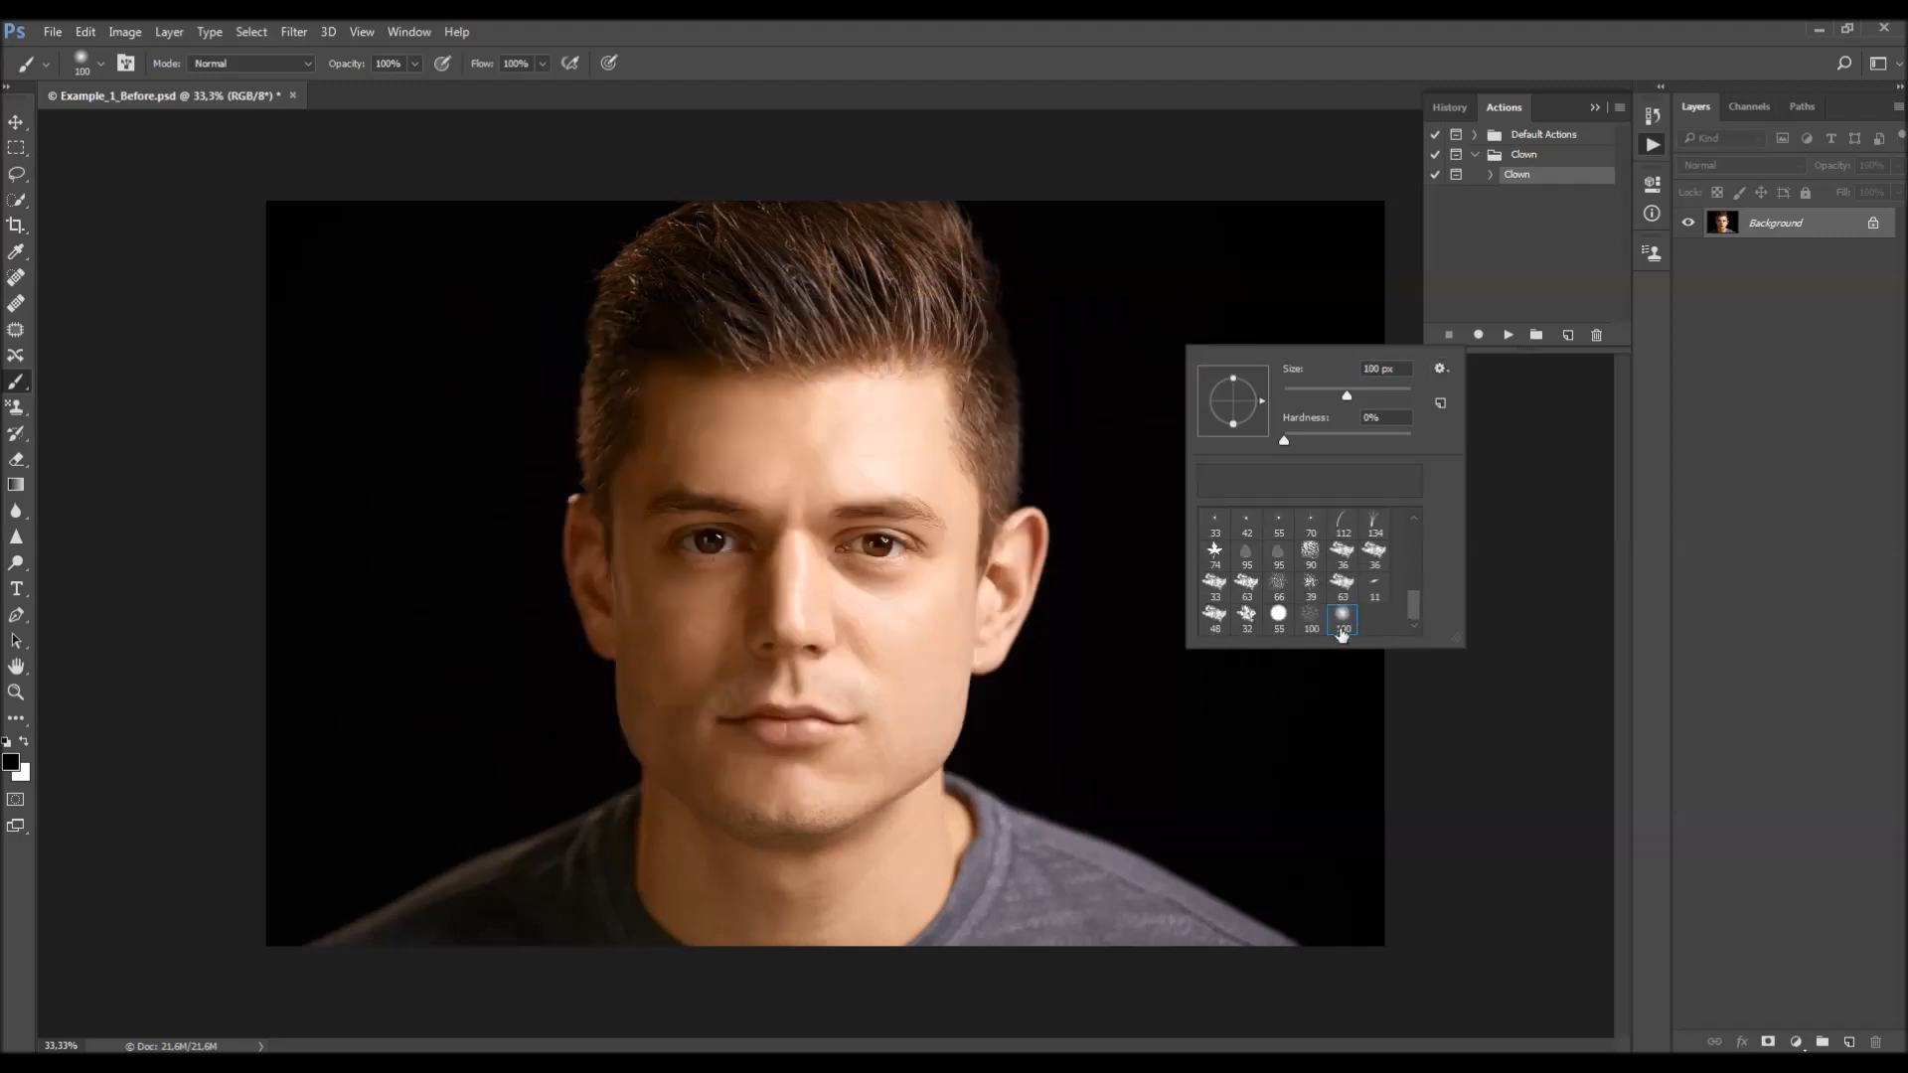
{"action": "key", "text": "Return"}
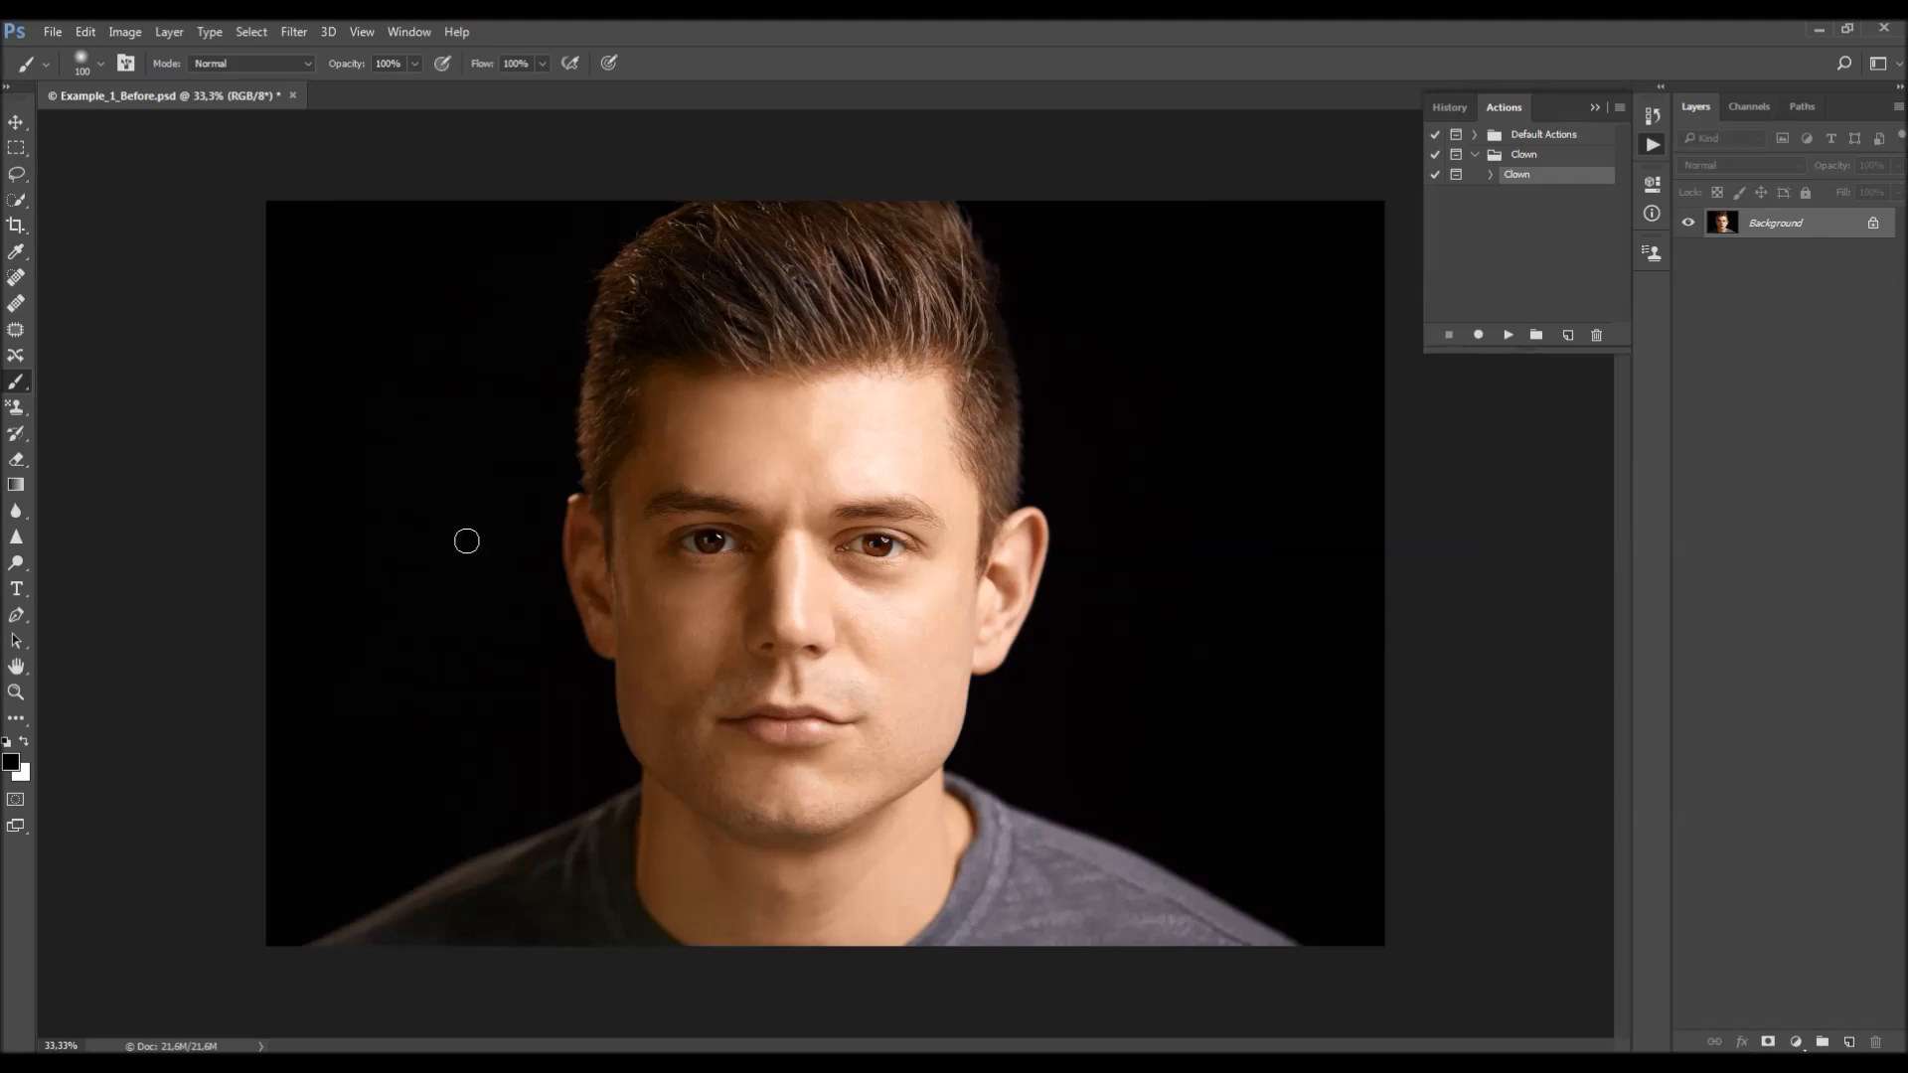
- With the Pattern Stamp Tool, load the Clown_Patterns file from the CS6 and CC version folder into the pattern presets
{"action": "left_click", "coordinate": [16, 406]}
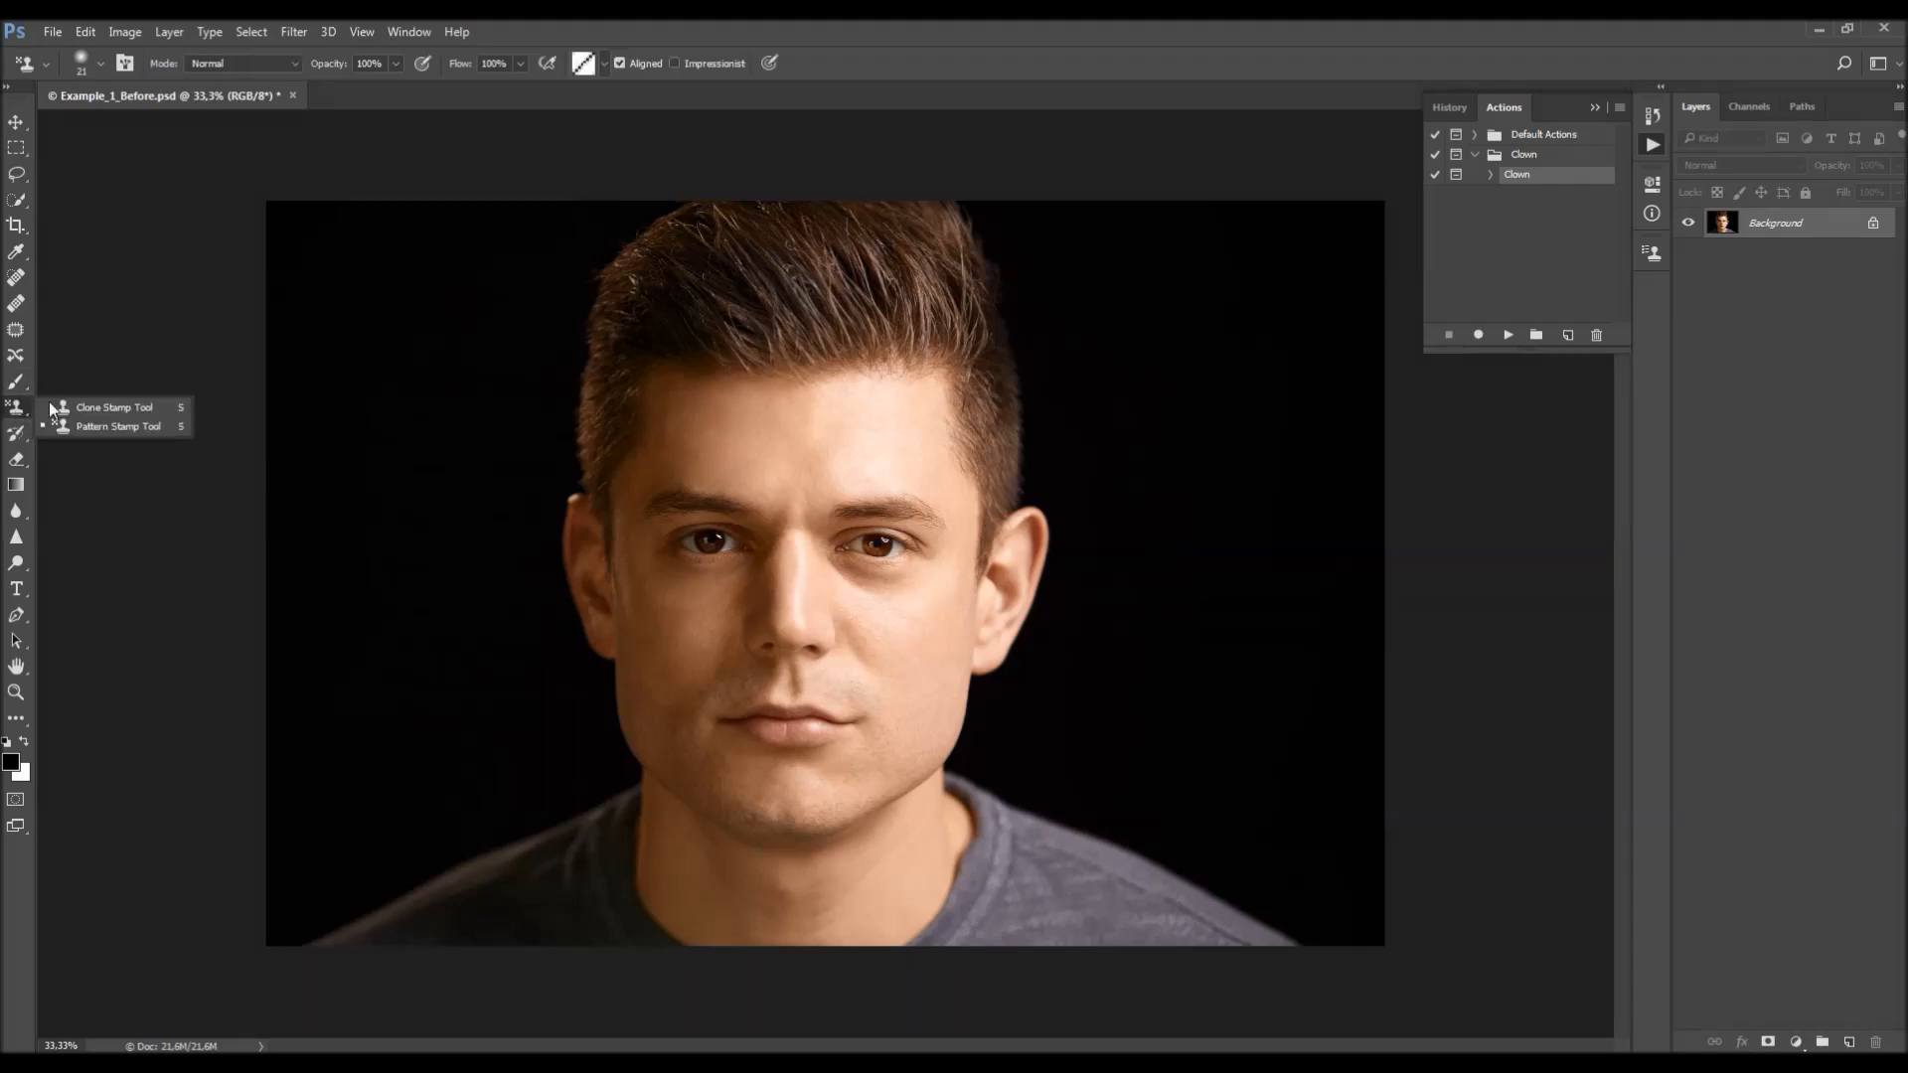
{"action": "left_click", "coordinate": [96, 427]}
{"action": "left_click", "coordinate": [604, 66]}
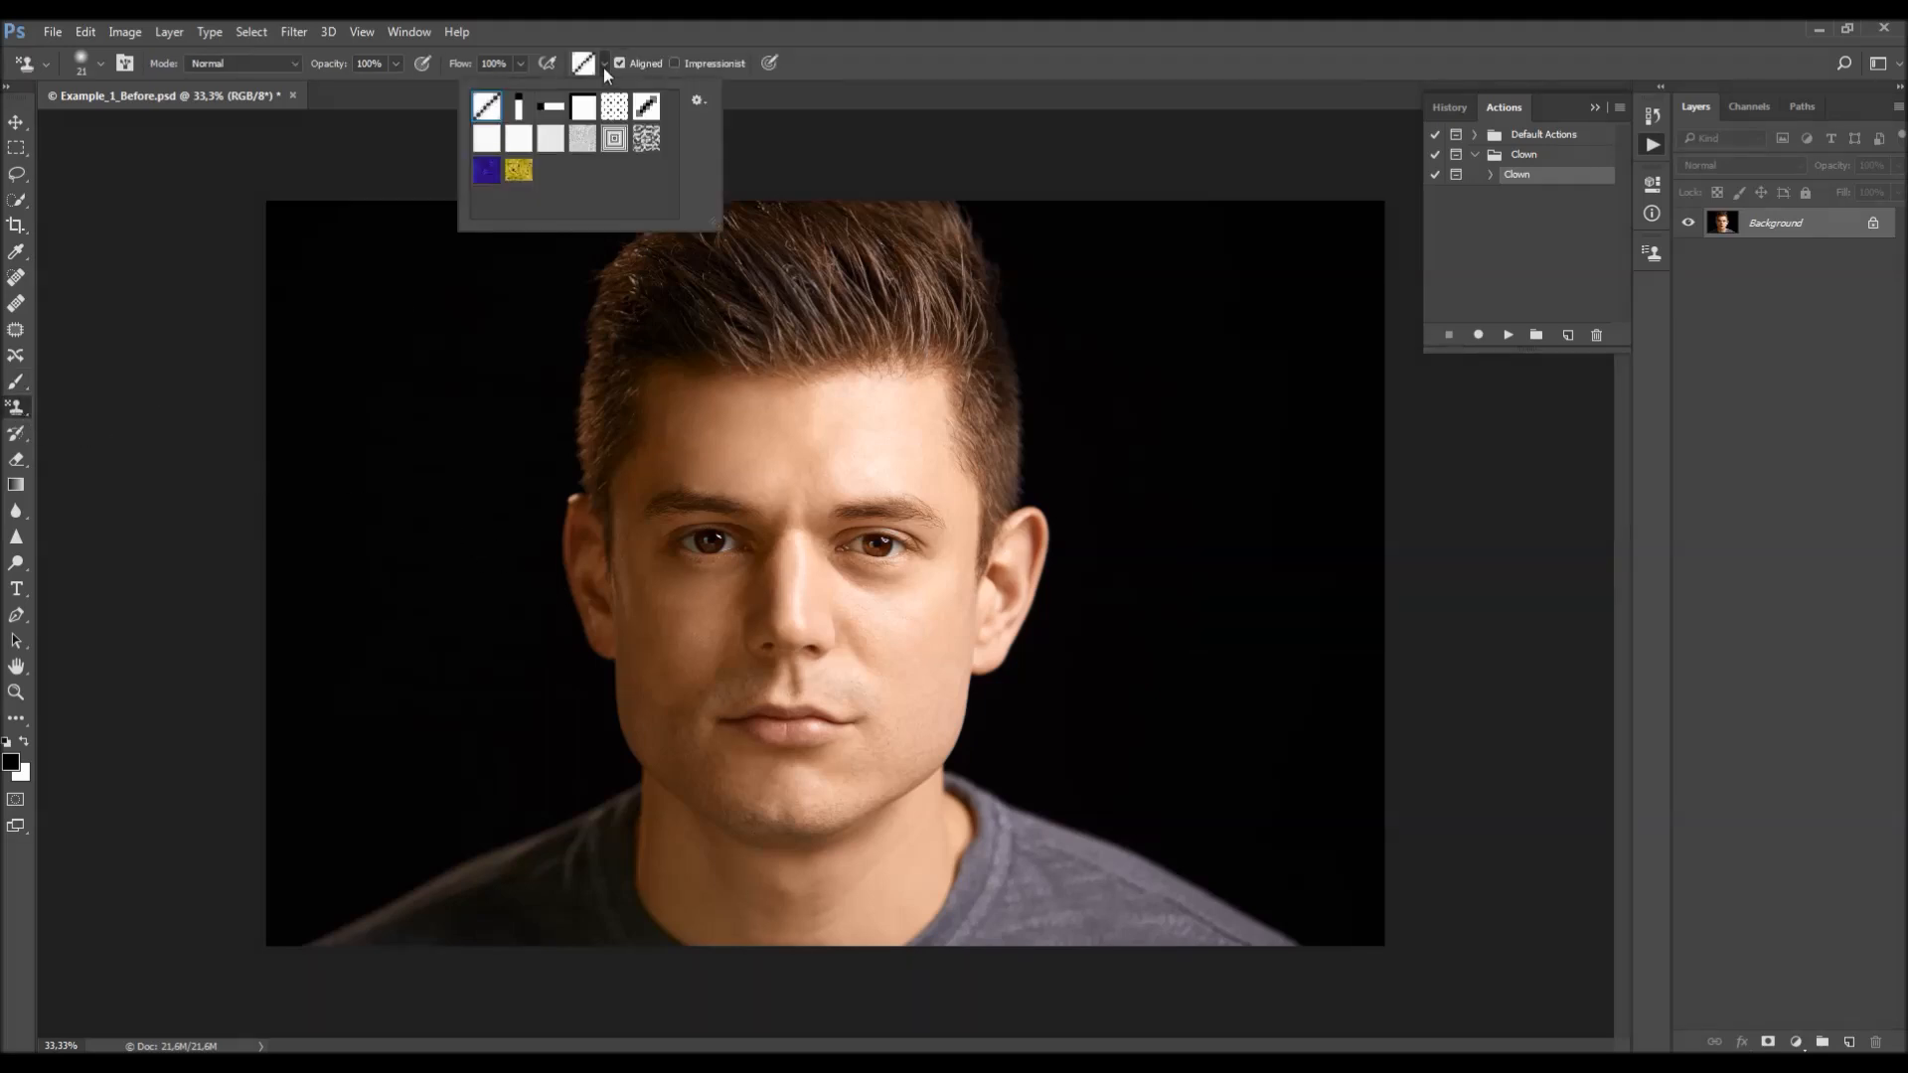
{"action": "left_click", "coordinate": [700, 99]}
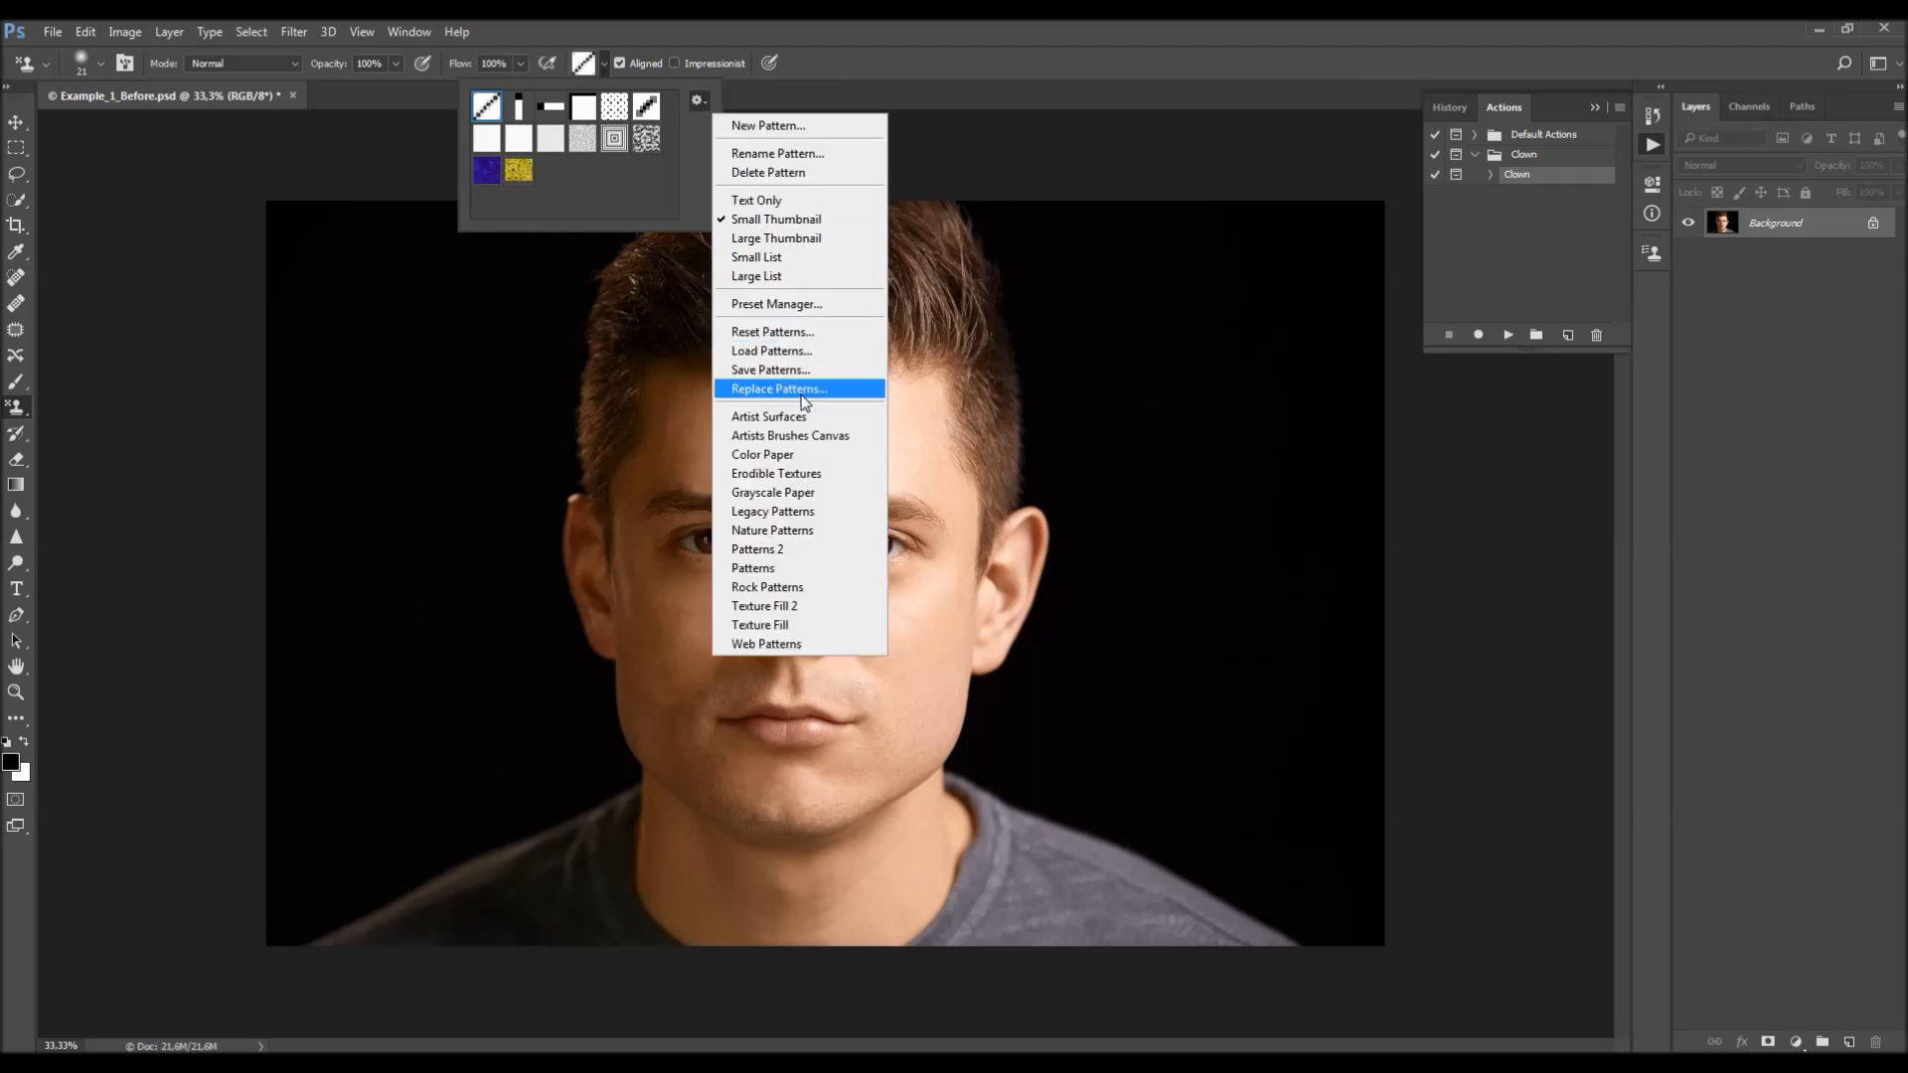
{"action": "left_click", "coordinate": [806, 352]}
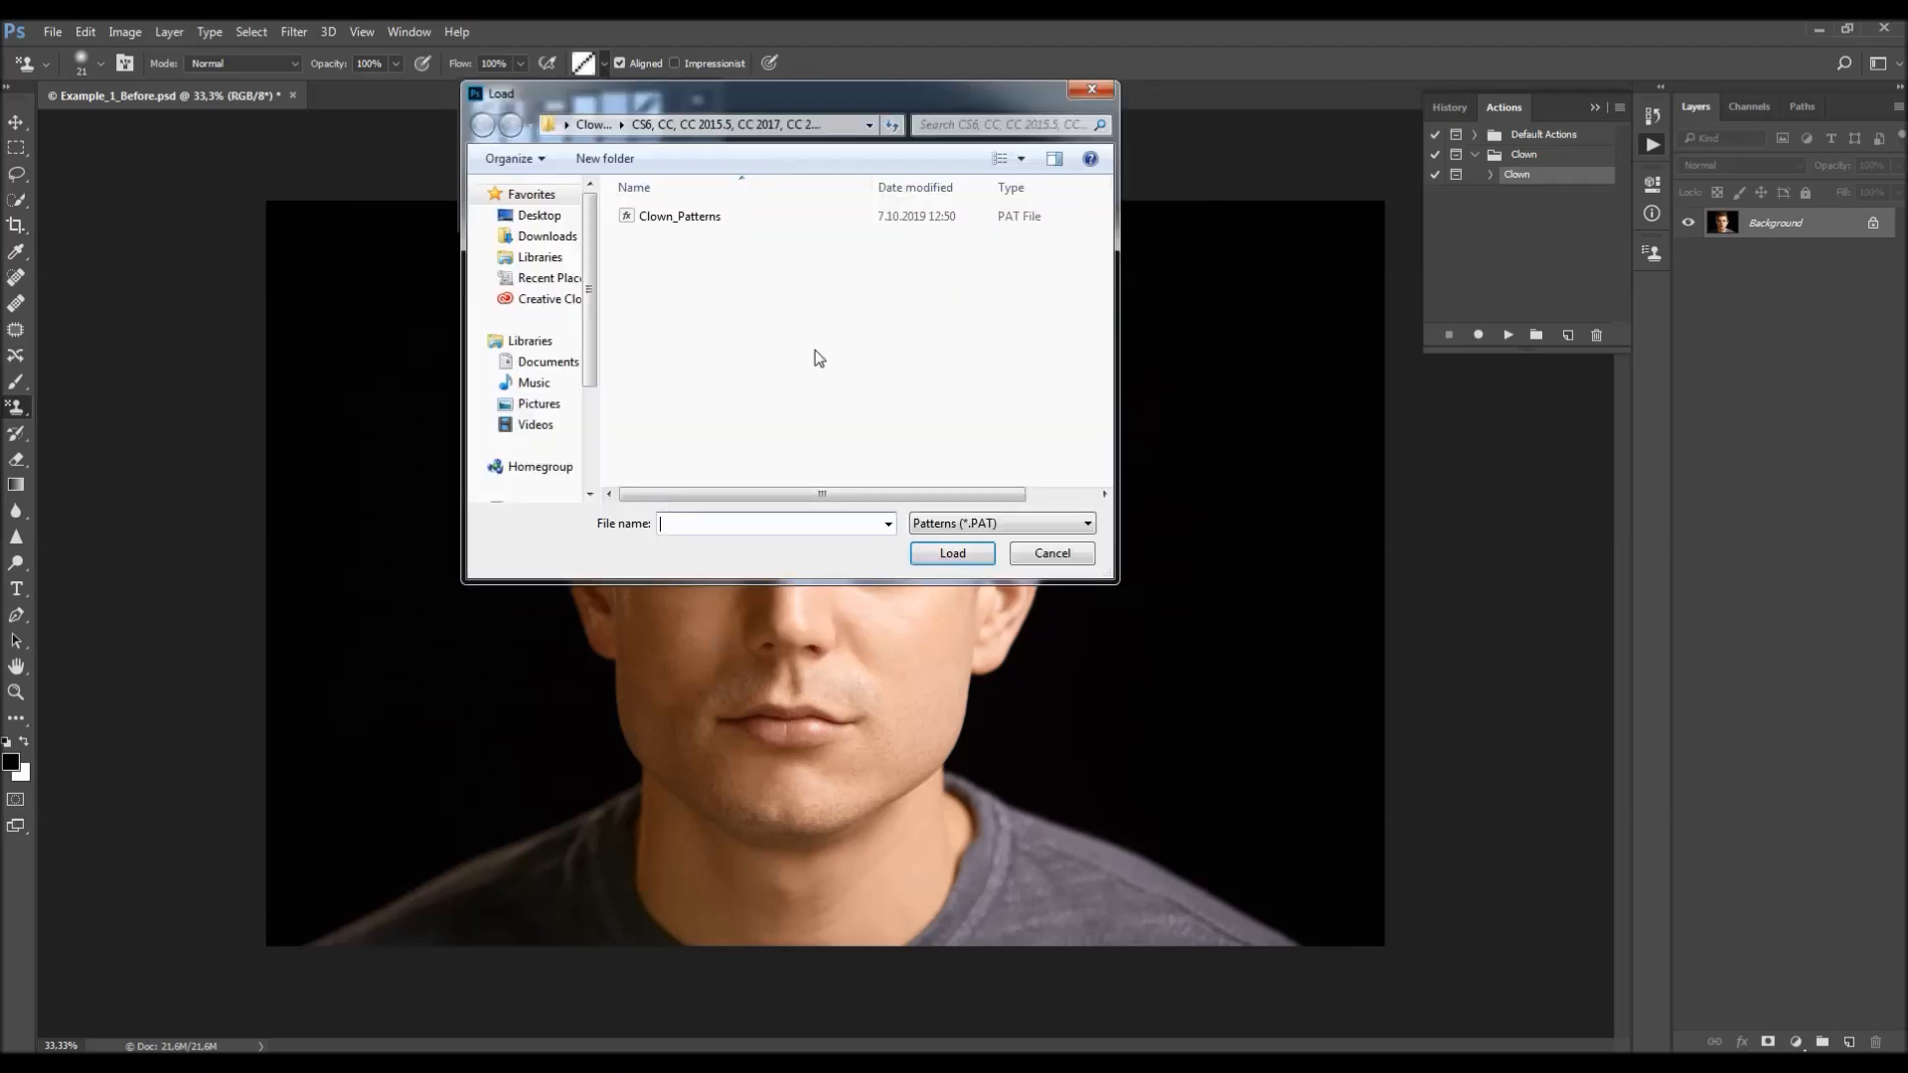
{"action": "left_click", "coordinate": [600, 126]}
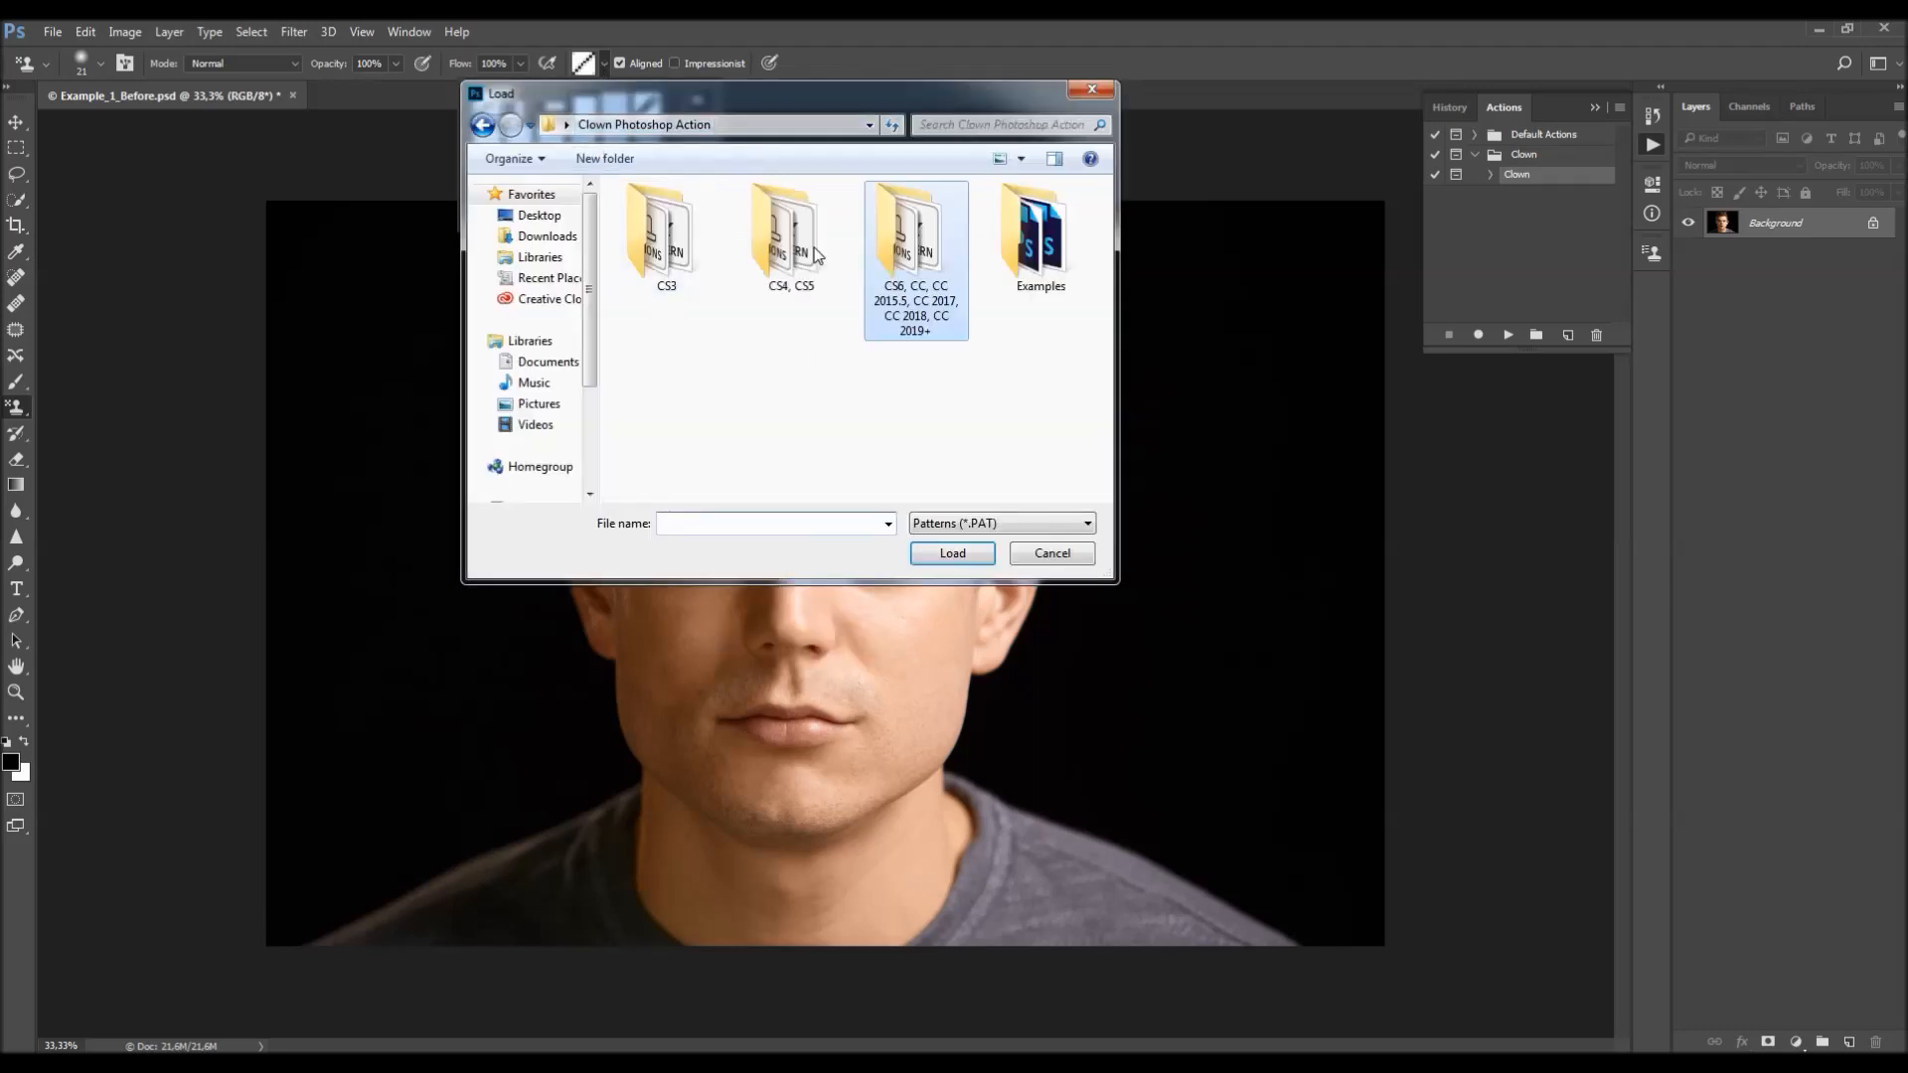
{"action": "double_click", "coordinate": [886, 253]}
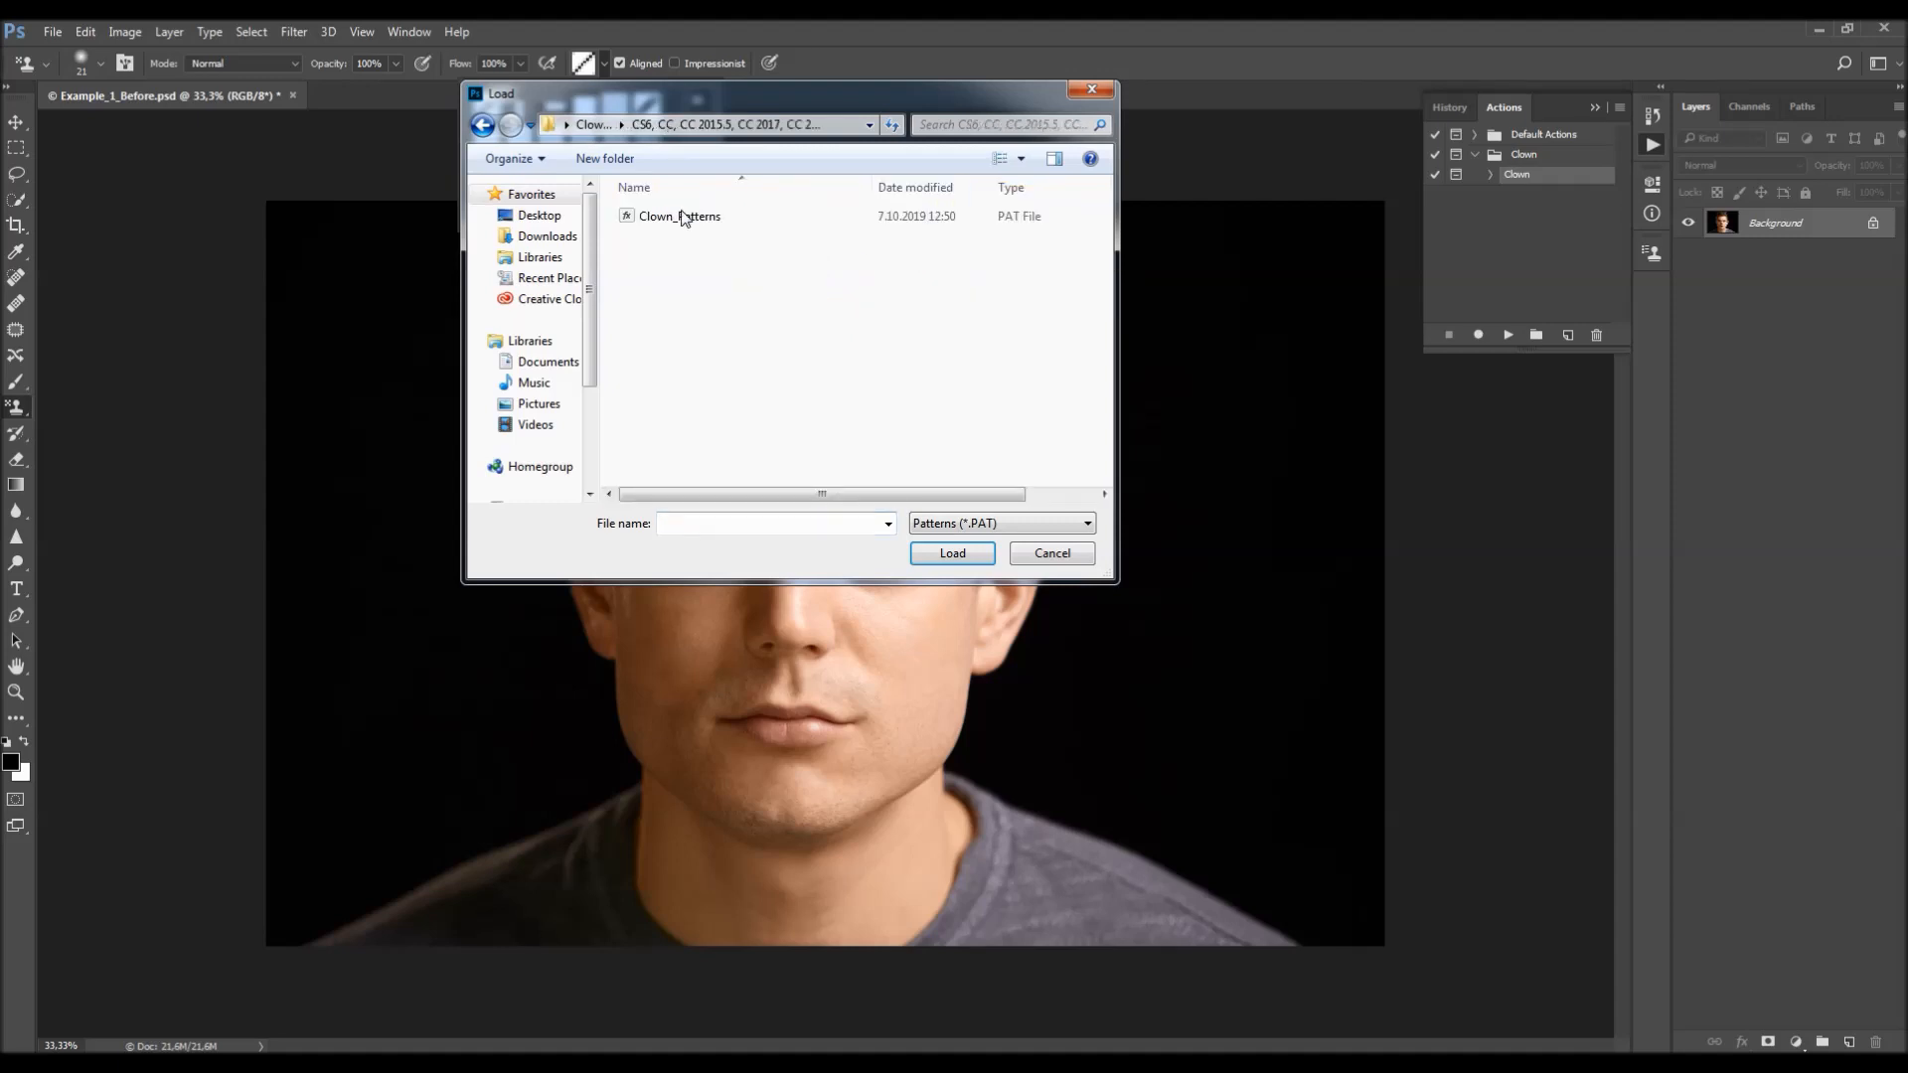
{"action": "left_click", "coordinate": [693, 225]}
{"action": "left_click", "coordinate": [949, 550]}
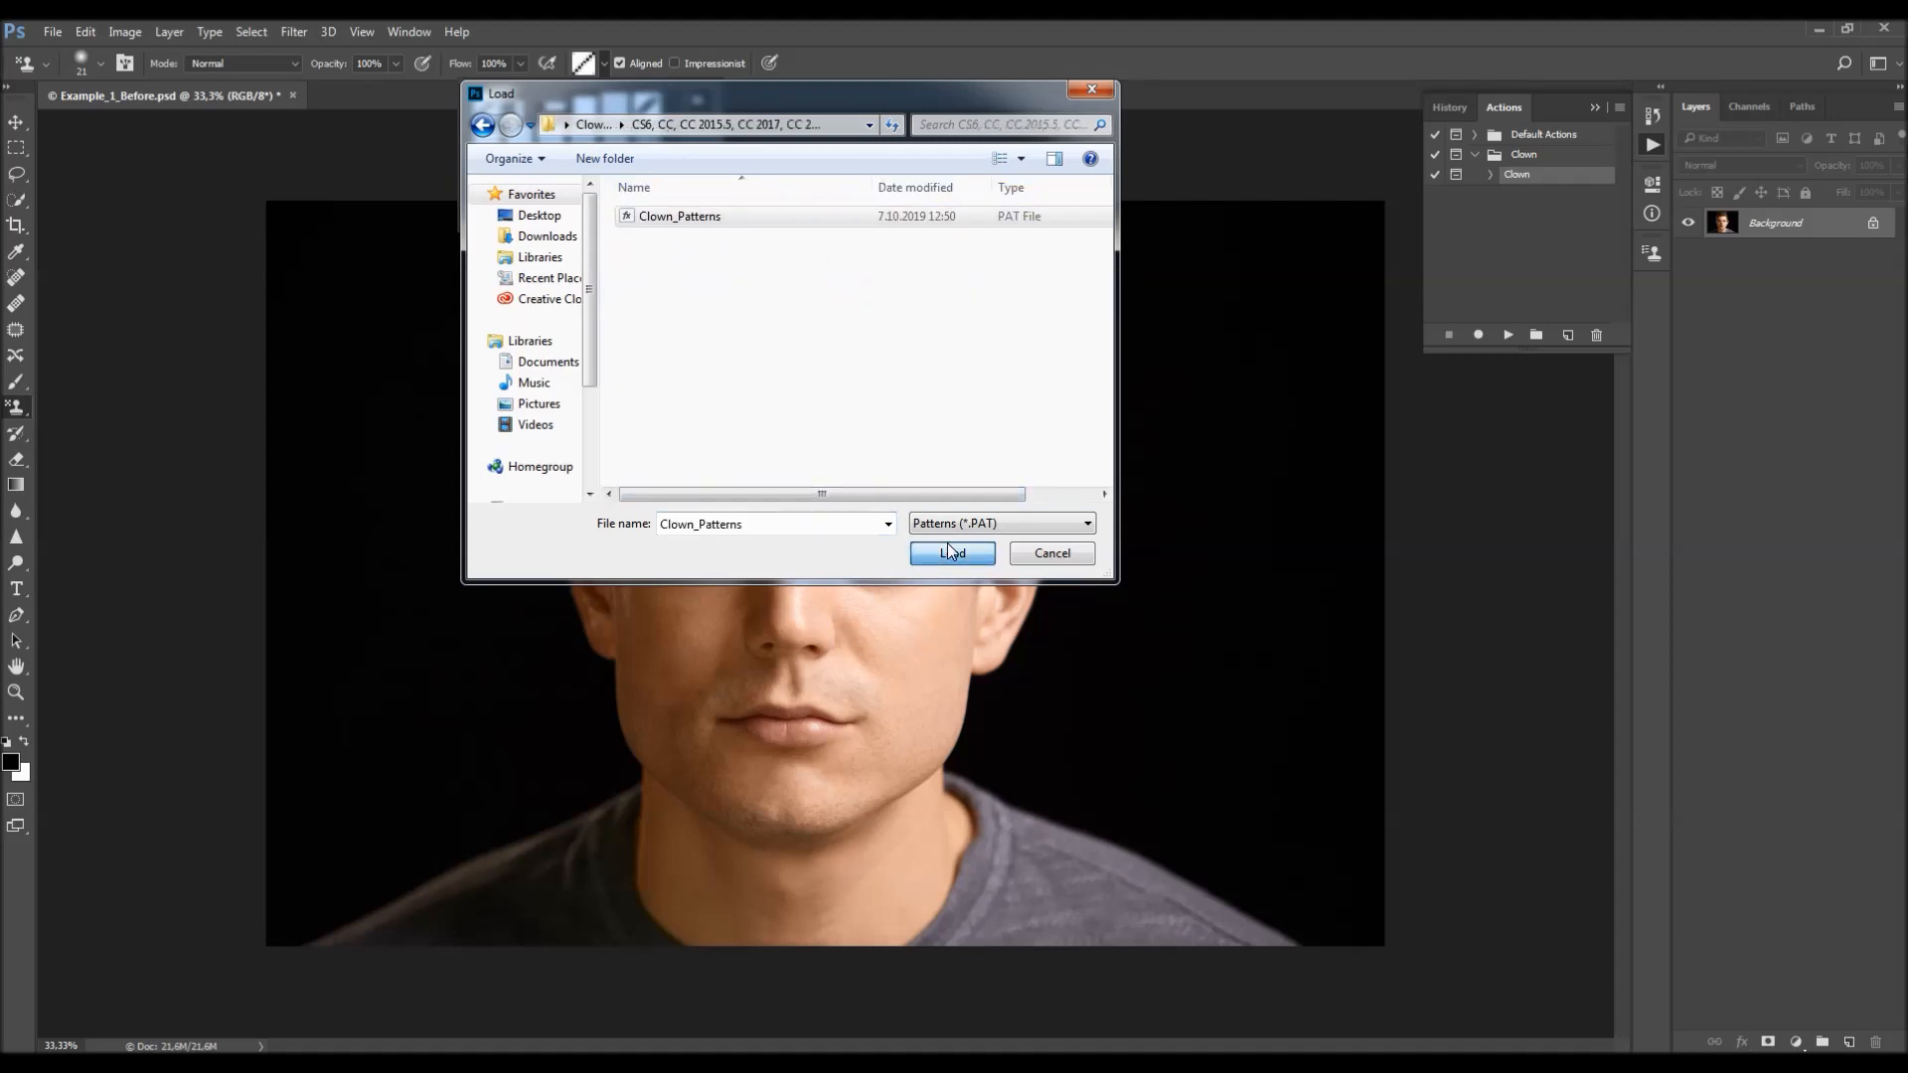
- Select each of the three added clown patterns in turn, ending on the last one
{"action": "left_click", "coordinate": [552, 171]}
{"action": "left_click", "coordinate": [584, 171]}
{"action": "left_click", "coordinate": [614, 171]}
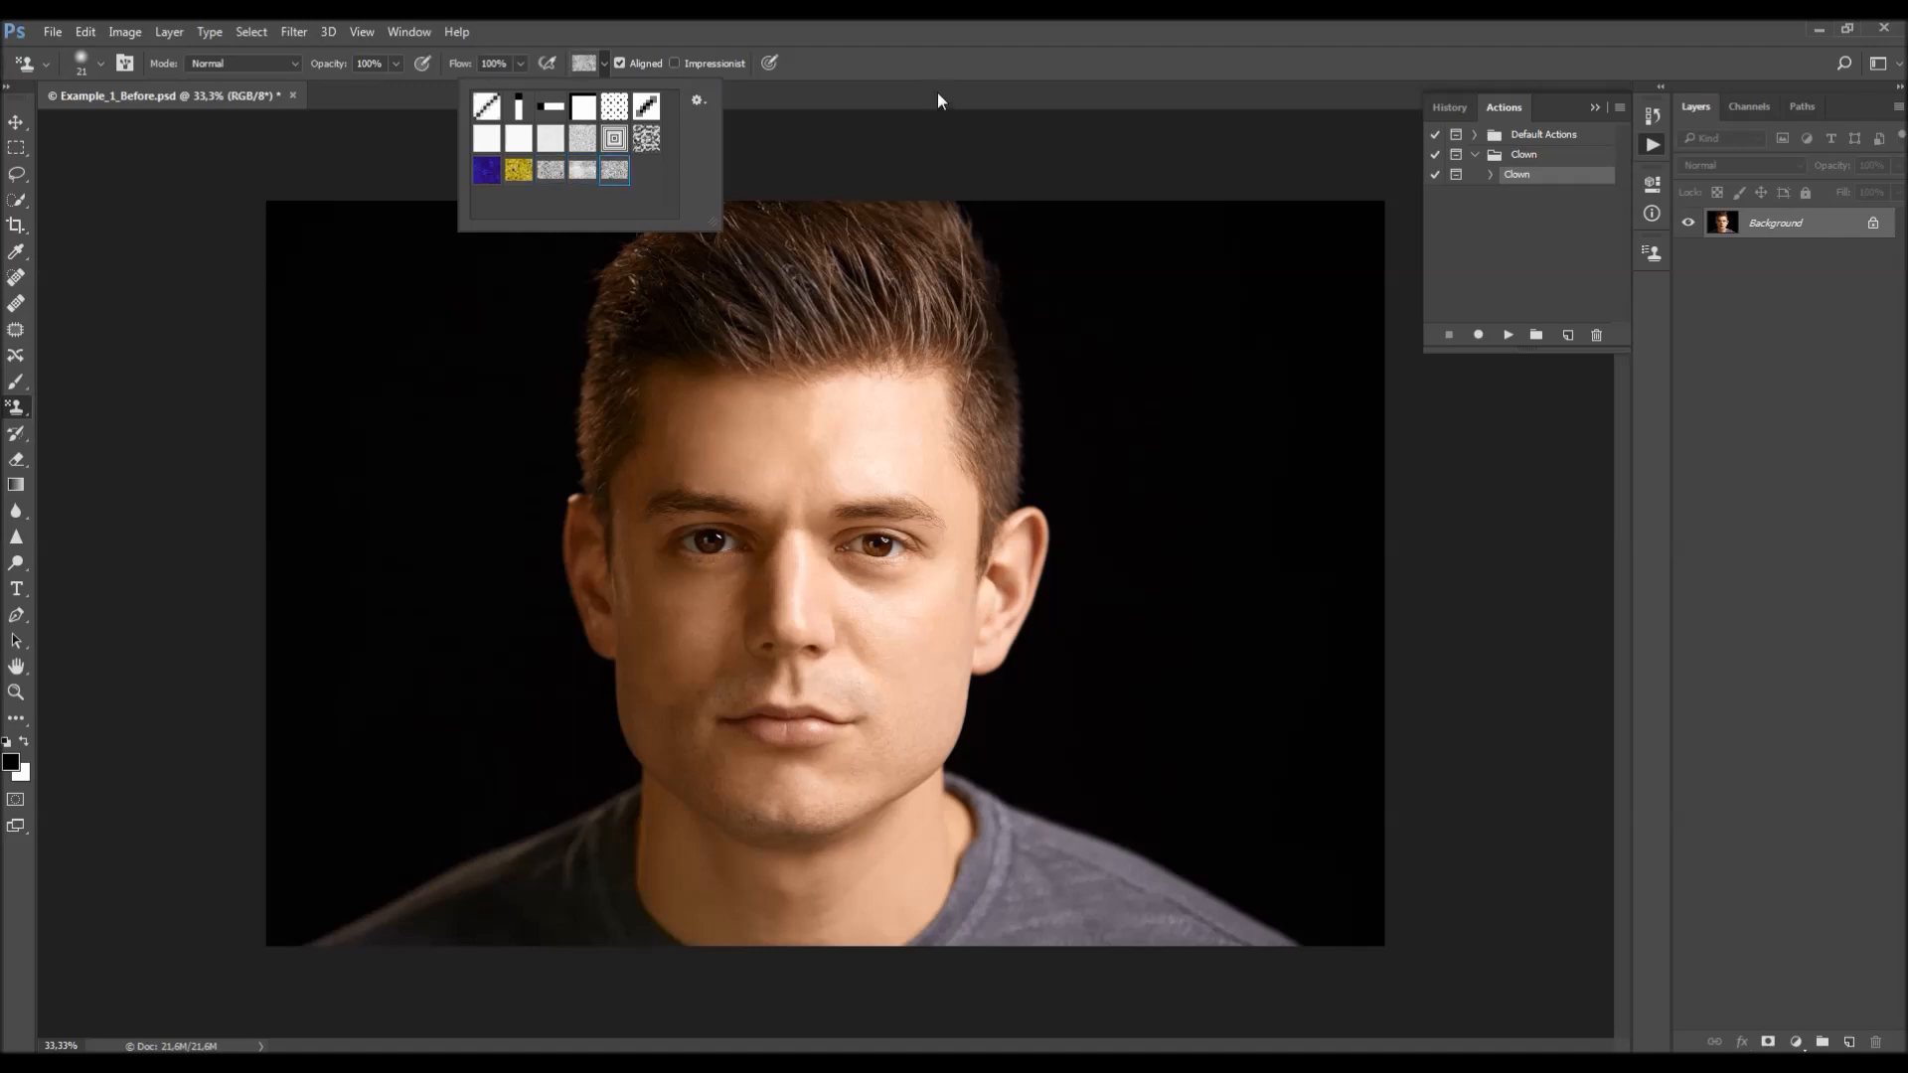
- Create a new layer named "brush" above the Background layer
{"action": "left_click", "coordinate": [949, 60]}
{"action": "key", "text": "v"}
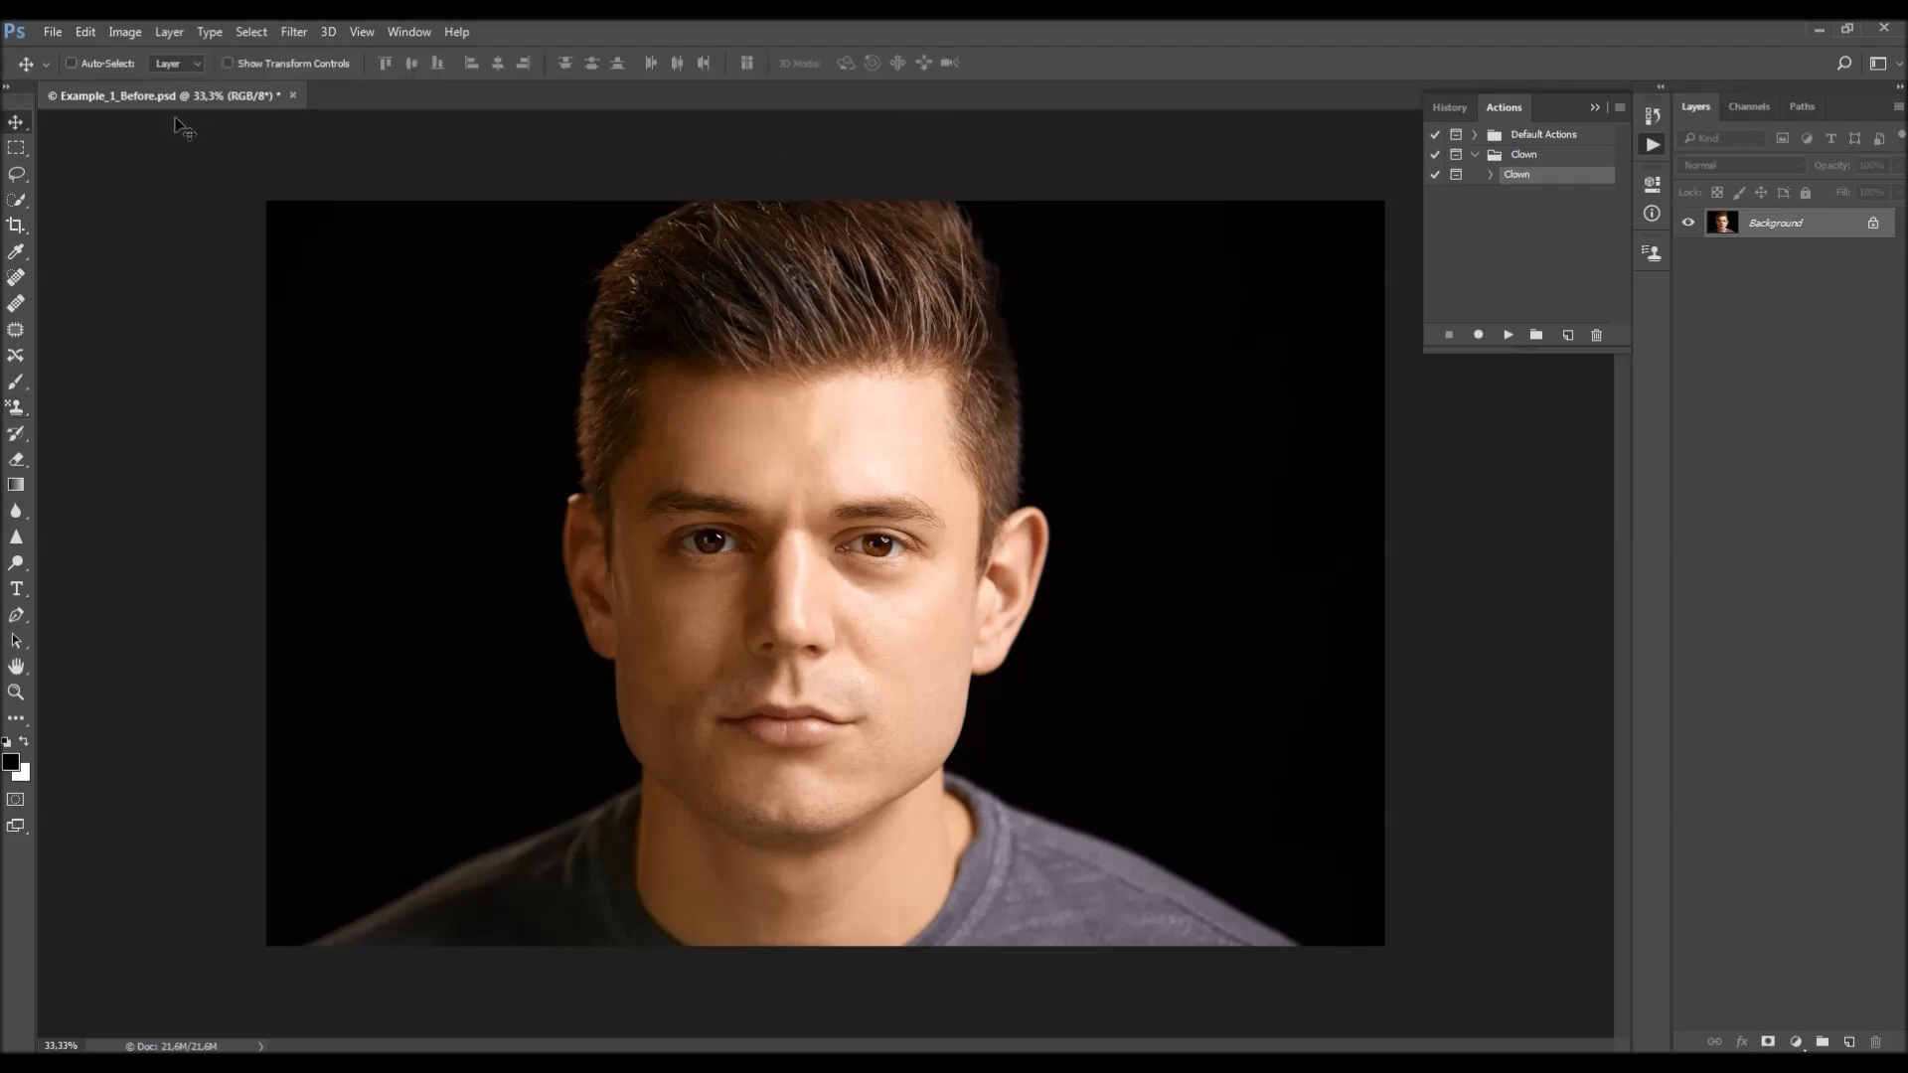
{"action": "left_click", "coordinate": [168, 31]}
{"action": "mouse_move", "coordinate": [179, 52]}
{"action": "left_click", "coordinate": [438, 52]}
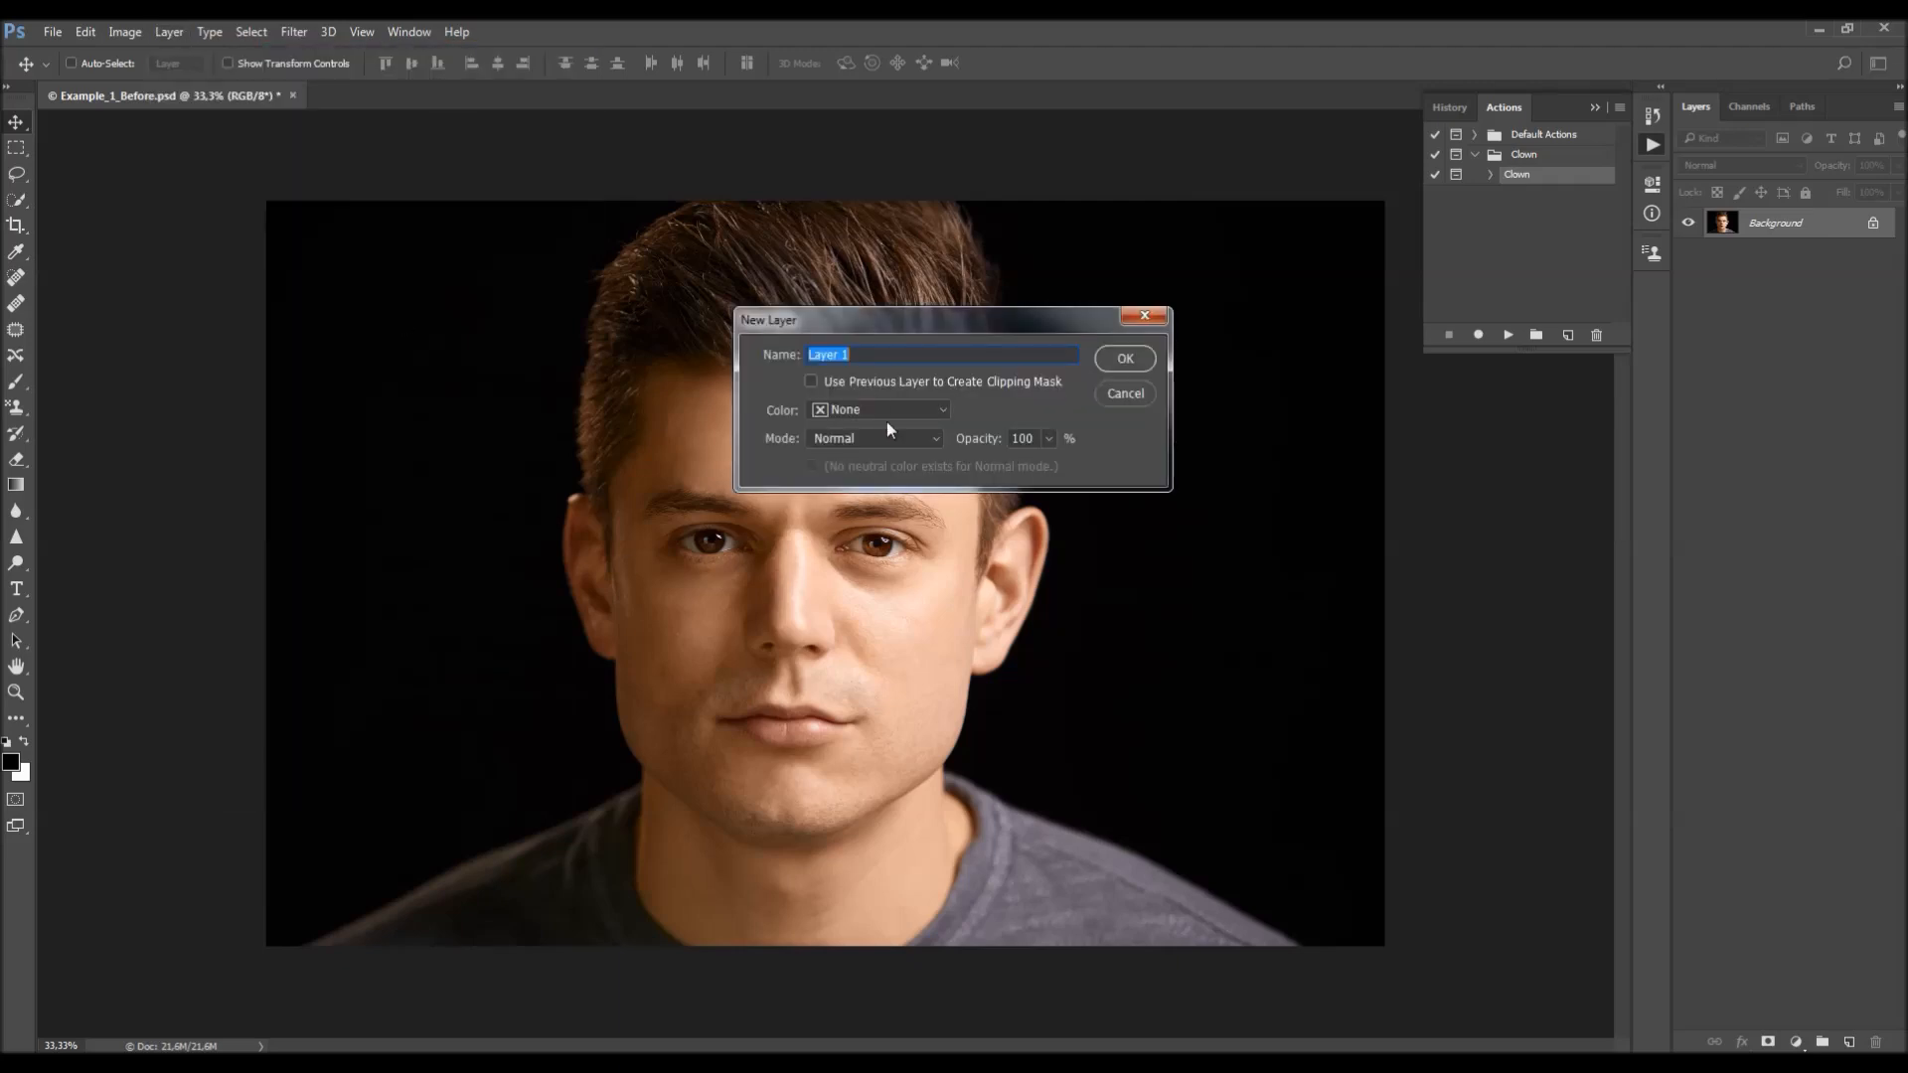
{"action": "type", "text": "b"}
{"action": "key", "text": "ctrl+a"}
{"action": "left_click", "coordinate": [848, 355]}
{"action": "left_click", "coordinate": [1127, 359]}
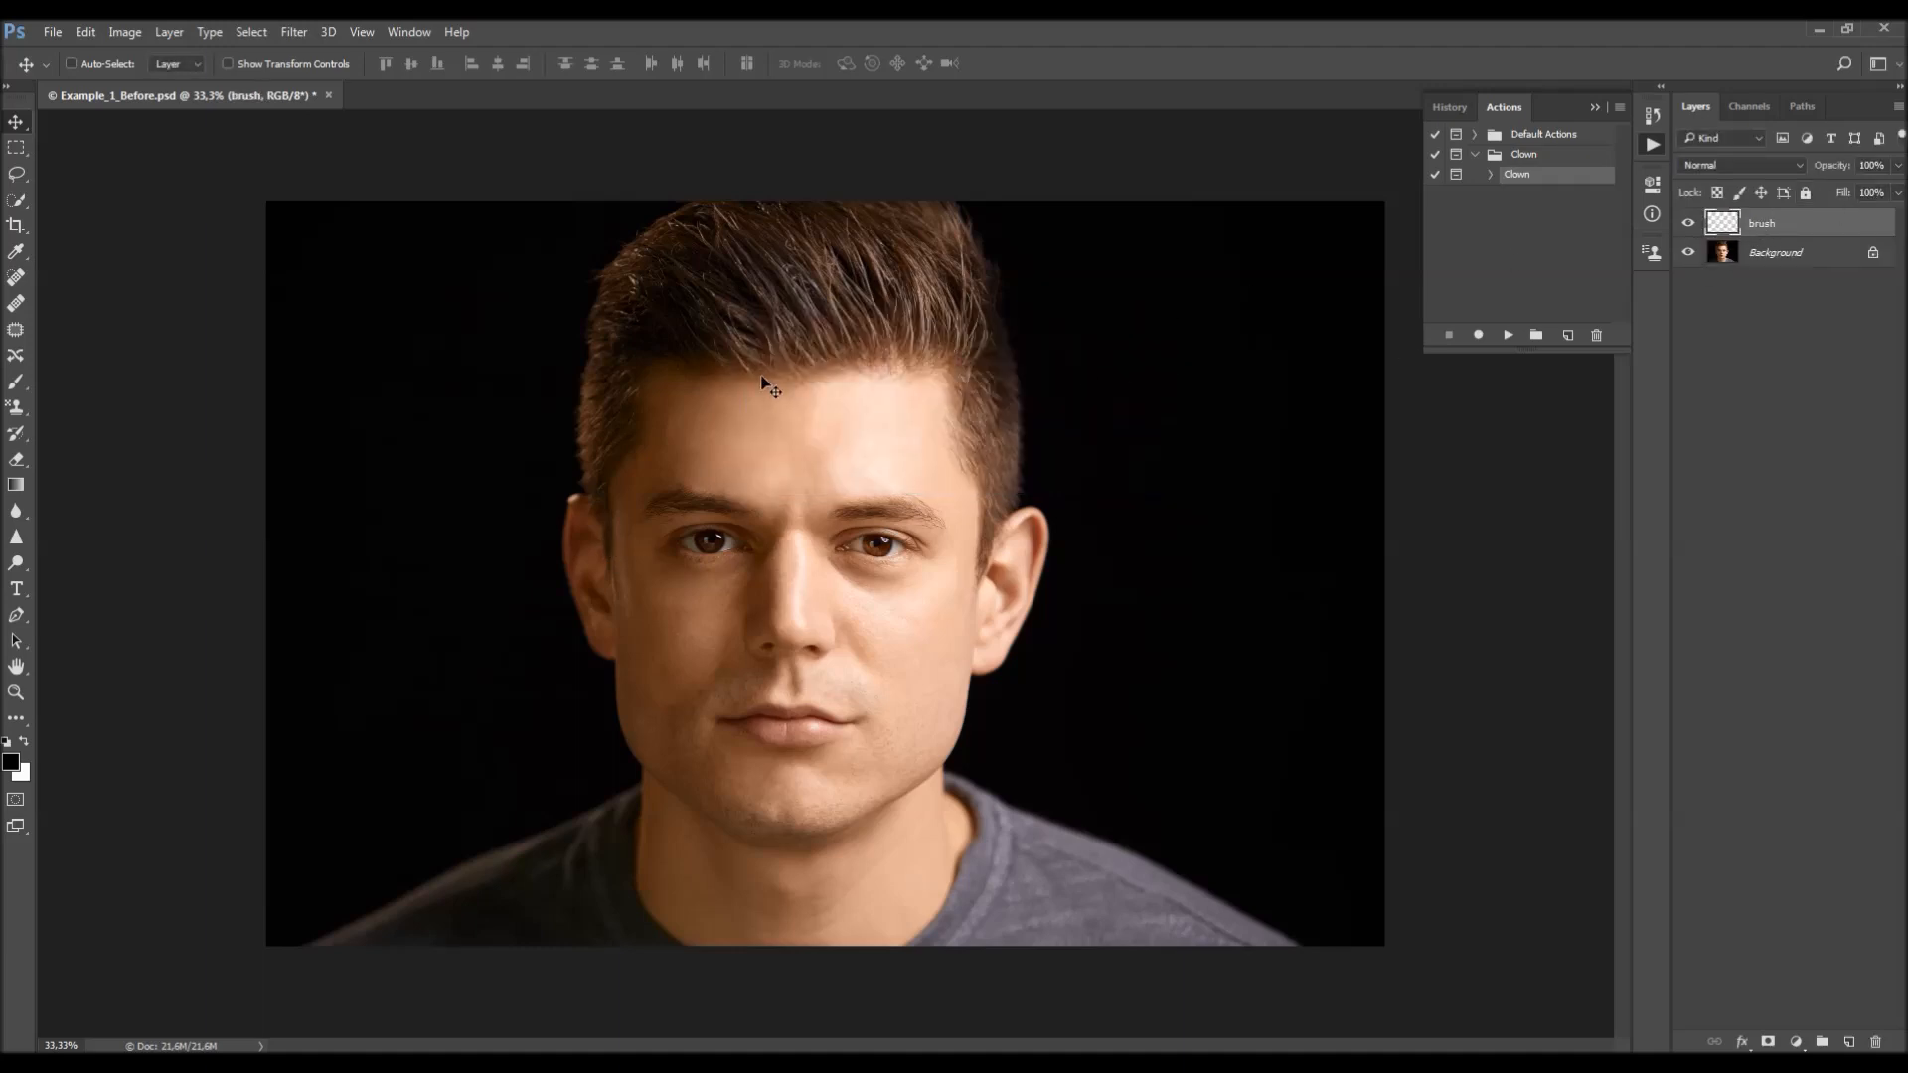
- With the Brush tool active, set the foreground color to pure red, ff0000
{"action": "key", "text": "b"}
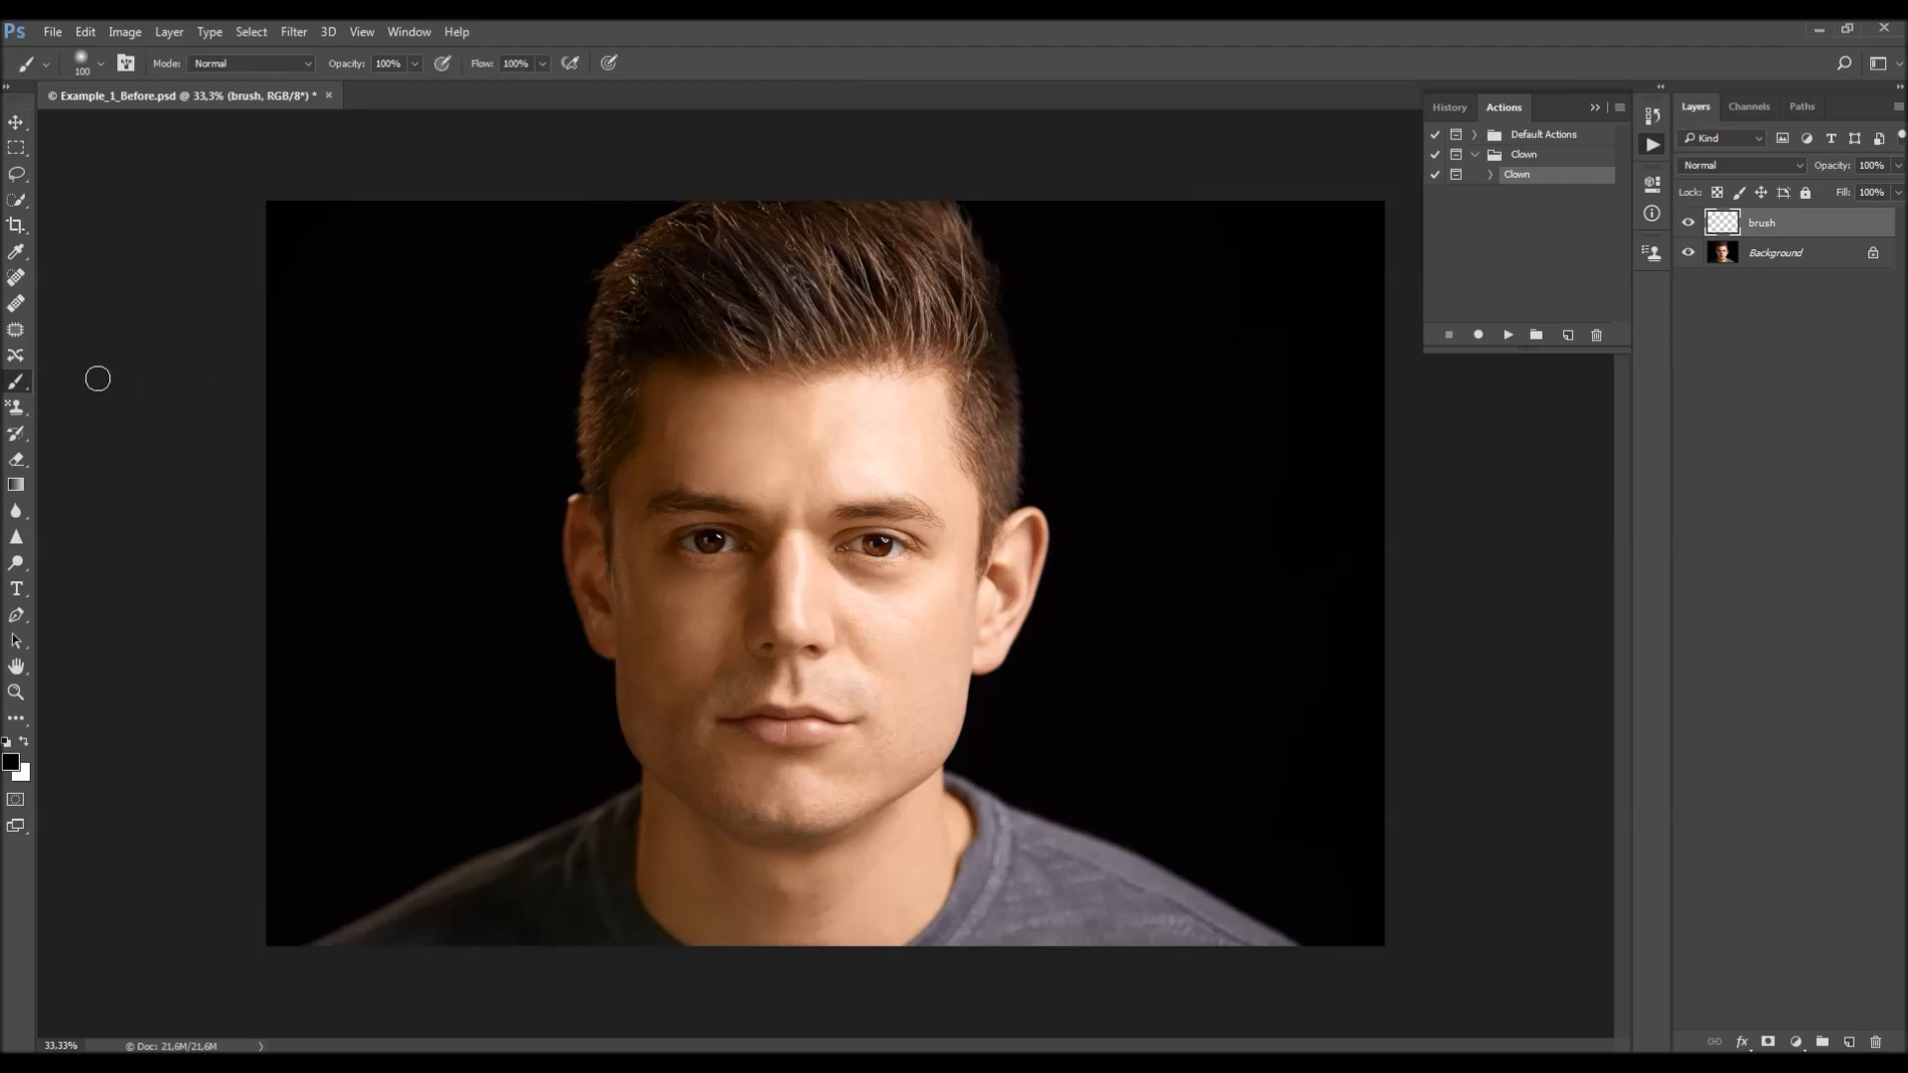
{"action": "left_click", "coordinate": [11, 761]}
{"action": "left_click_drag", "start_coordinate": [1217, 461], "coordinate": [1446, 340]}
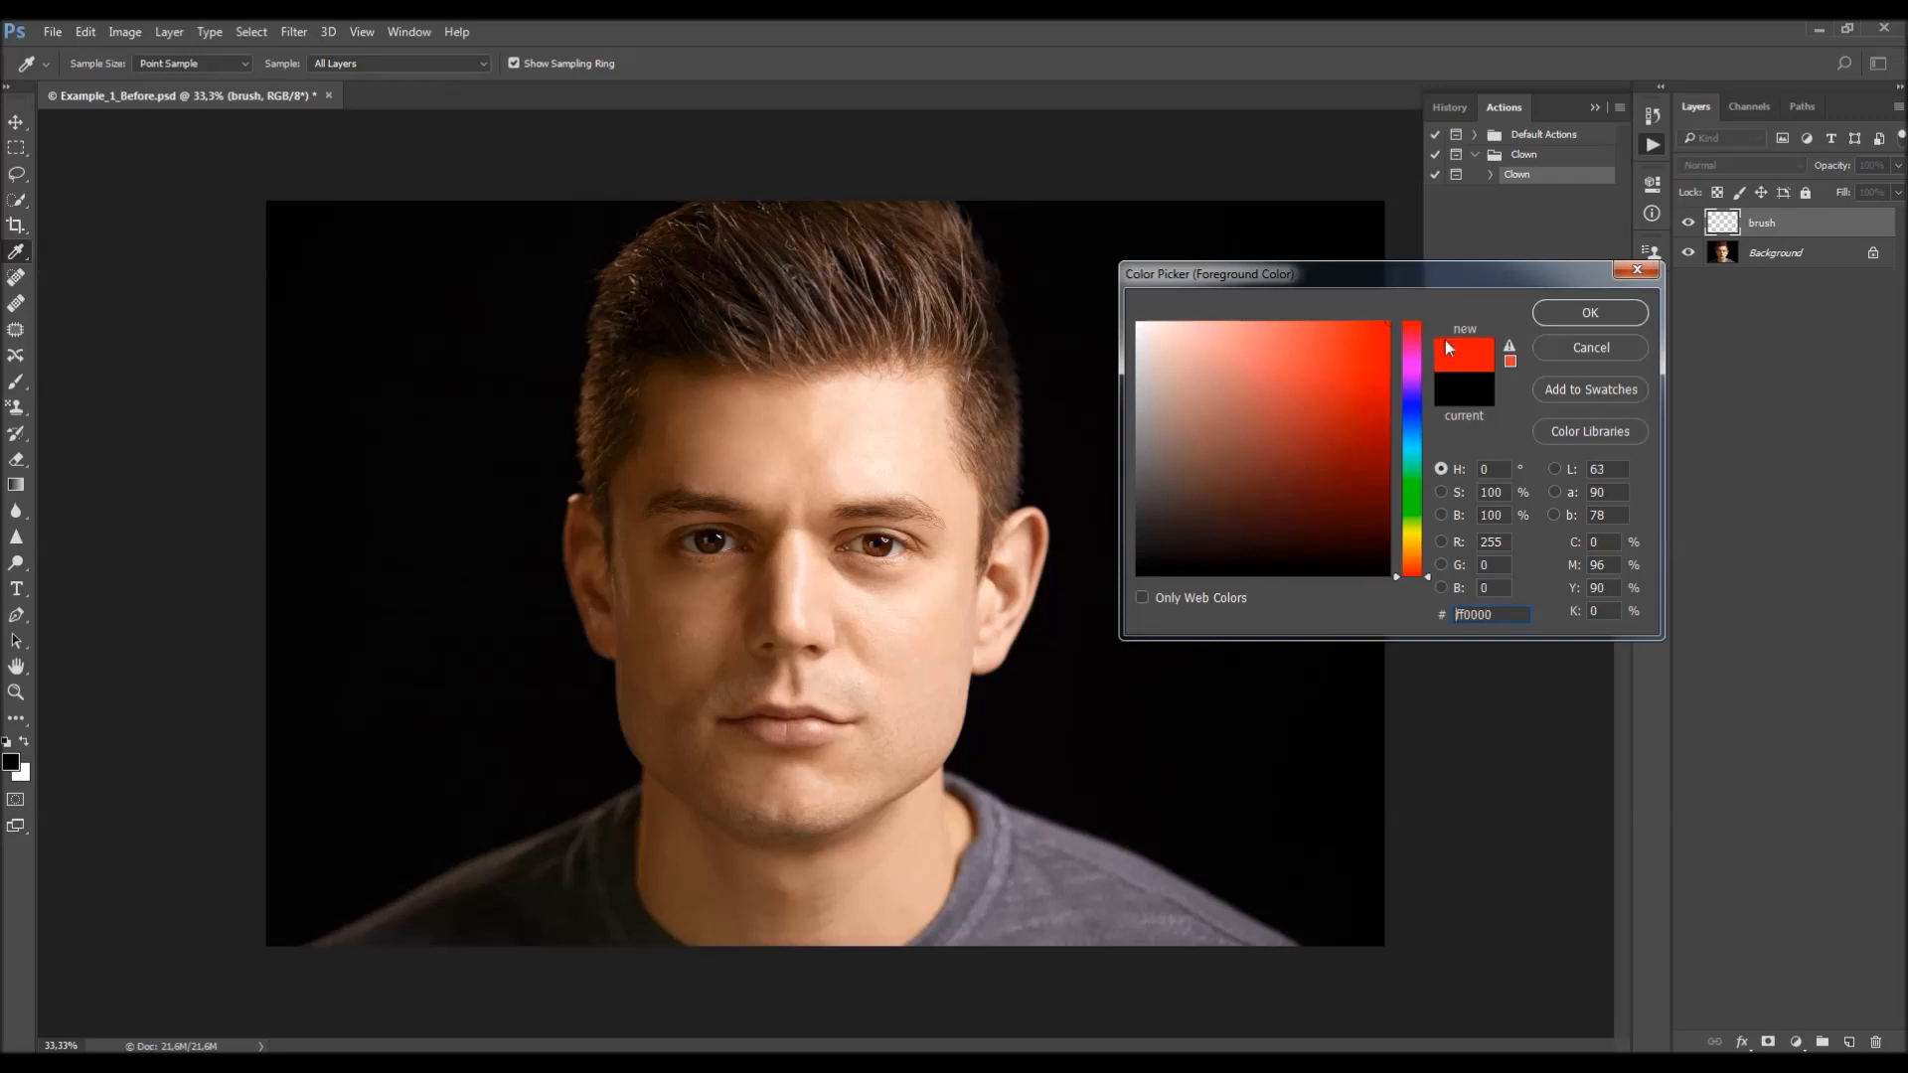
{"action": "key", "text": "Return"}
- Try painting a red patch over the man's forehead and undo the strokes
{"action": "mouse_move", "coordinate": [770, 399]}
{"action": "left_mouse_down"}
{"action": "mouse_move", "coordinate": [733, 444]}
{"action": "mouse_move", "coordinate": [801, 485]}
{"action": "mouse_move", "coordinate": [776, 398]}
{"action": "mouse_move", "coordinate": [730, 430]}
{"action": "mouse_move", "coordinate": [695, 338]}
{"action": "mouse_move", "coordinate": [785, 288]}
{"action": "mouse_move", "coordinate": [835, 432]}
{"action": "left_mouse_up"}
{"action": "key", "text": "ctrl+alt+z"}
{"action": "key", "text": "ctrl+alt+z"}
{"action": "key", "text": "ctrl+alt+z"}
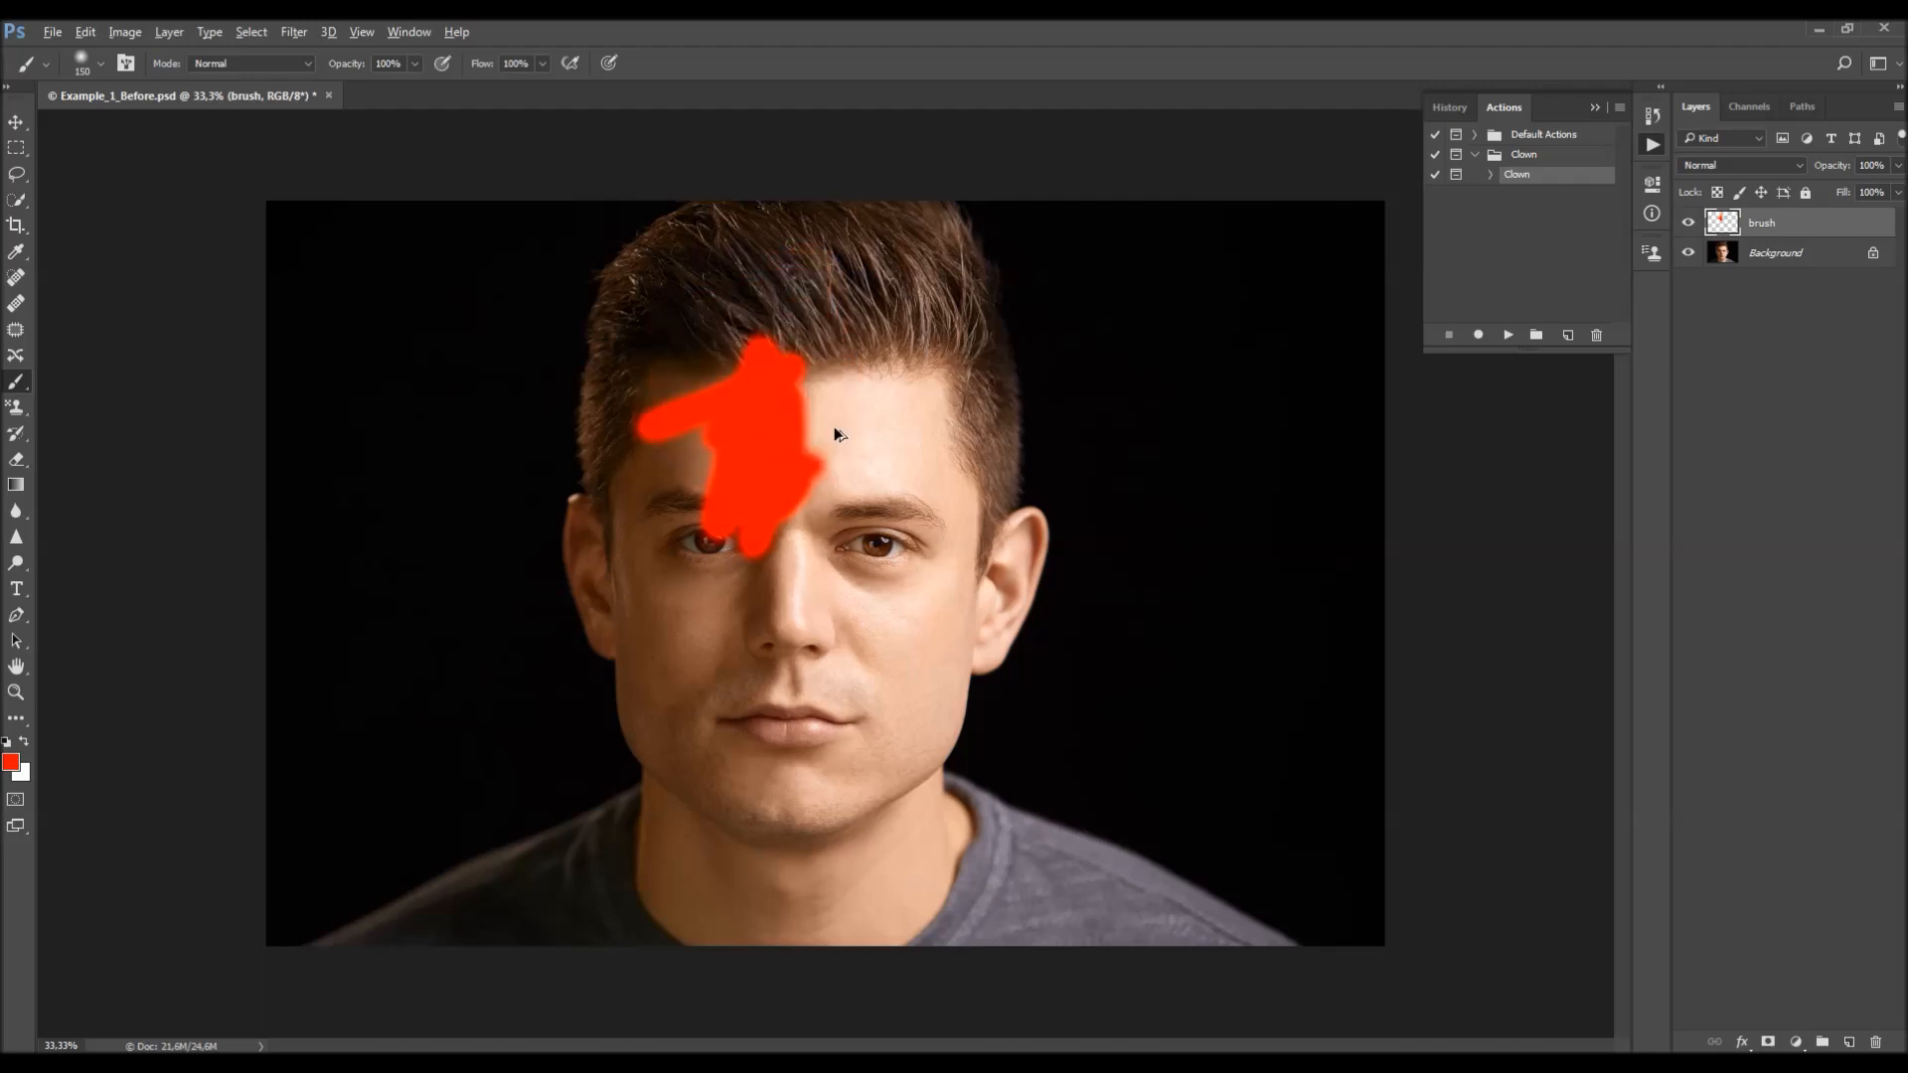
{"action": "key", "text": "v"}
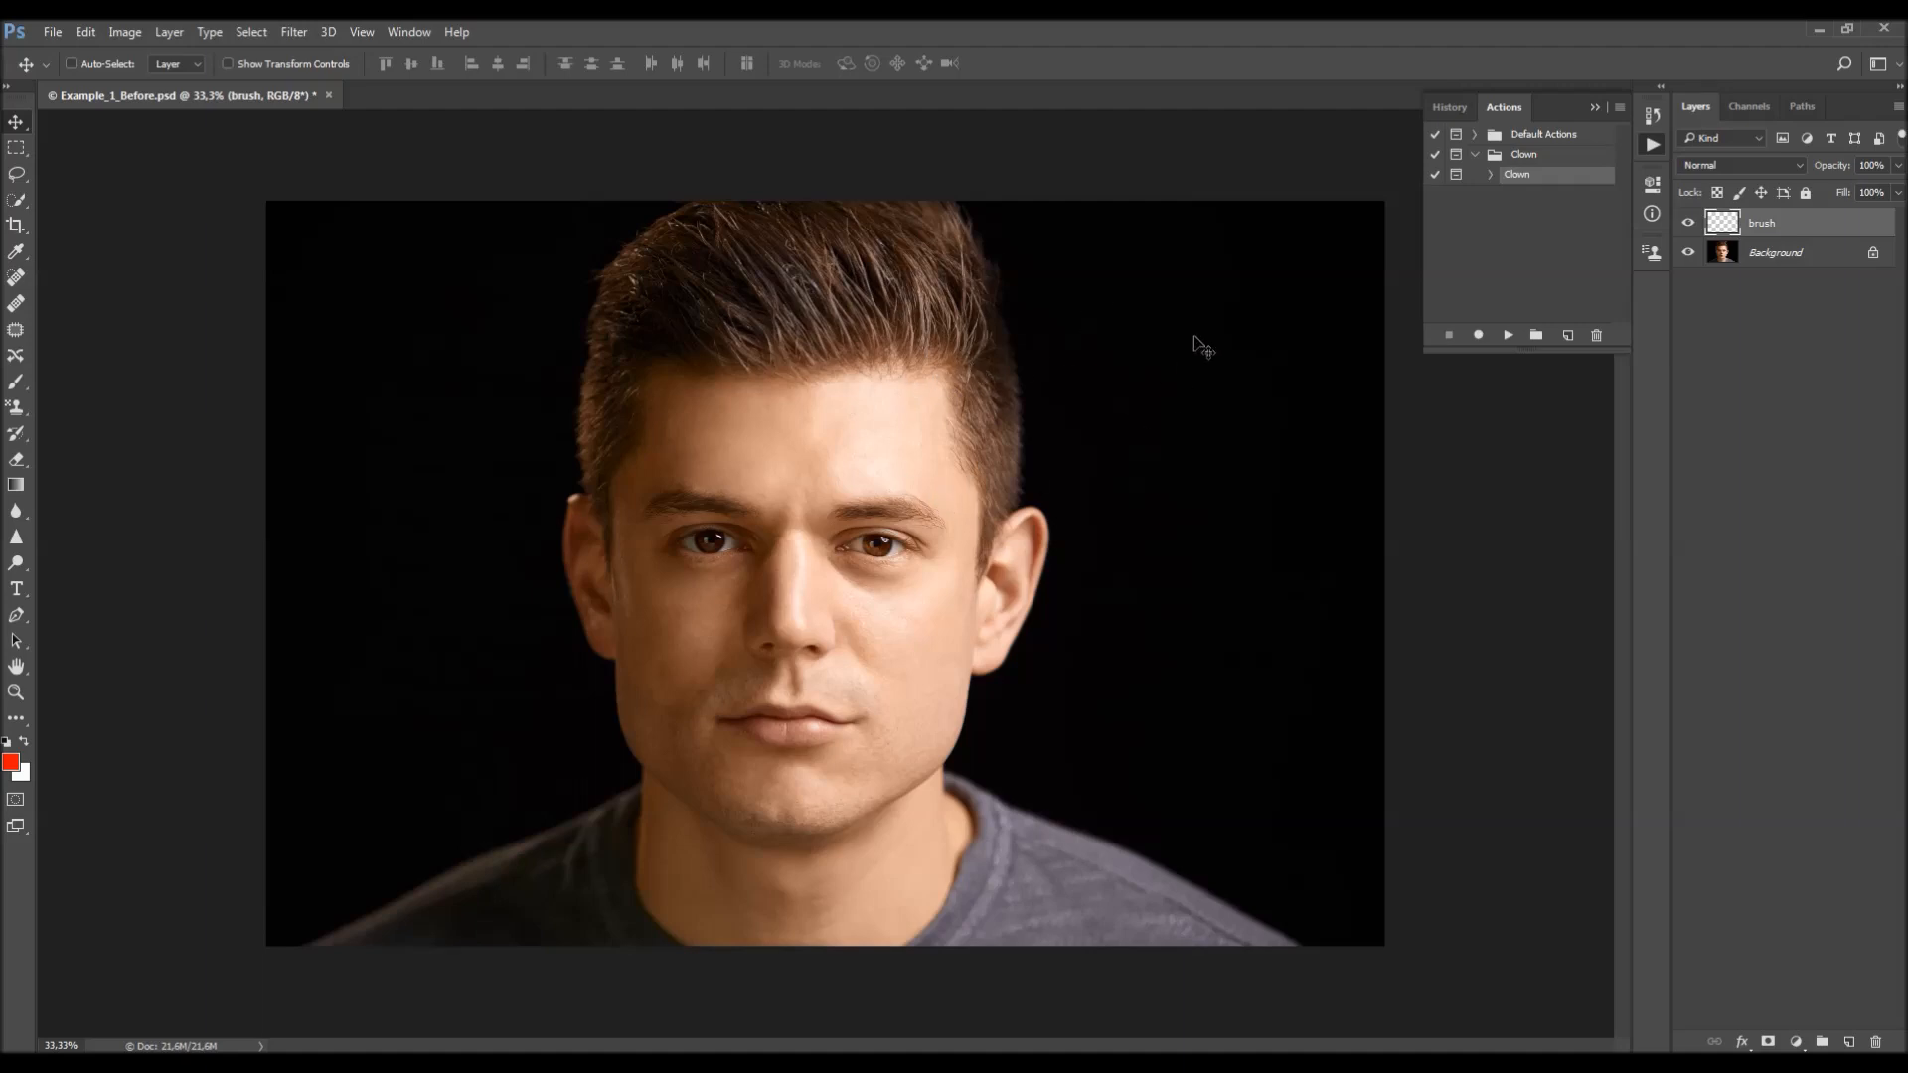
- On the Background layer, select the black backdrop on both sides of the man with the Quick Selection Tool
{"action": "left_click", "coordinate": [1829, 255]}
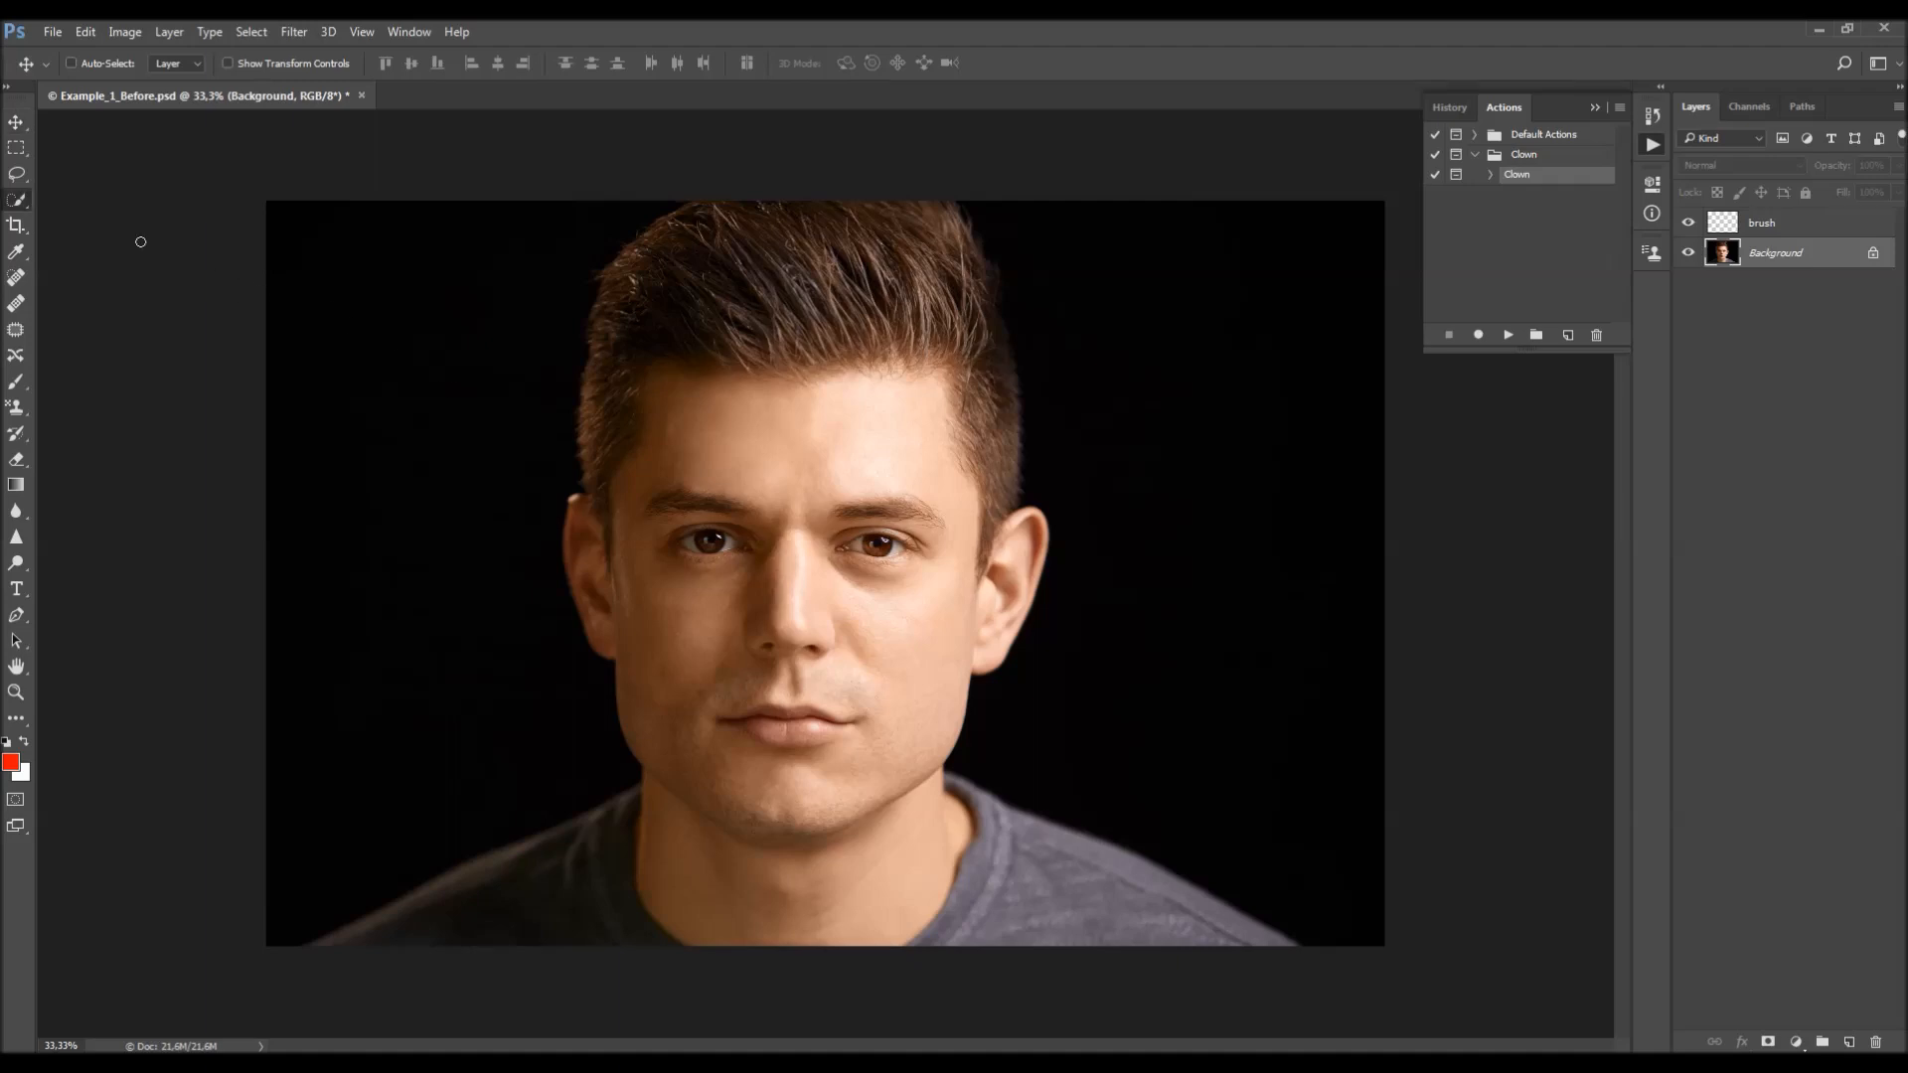
{"action": "left_click", "coordinate": [16, 199]}
{"action": "left_click", "coordinate": [126, 210]}
{"action": "left_click_drag", "start_coordinate": [1110, 272], "coordinate": [1219, 487]}
{"action": "left_click_drag", "start_coordinate": [499, 311], "coordinate": [444, 385]}
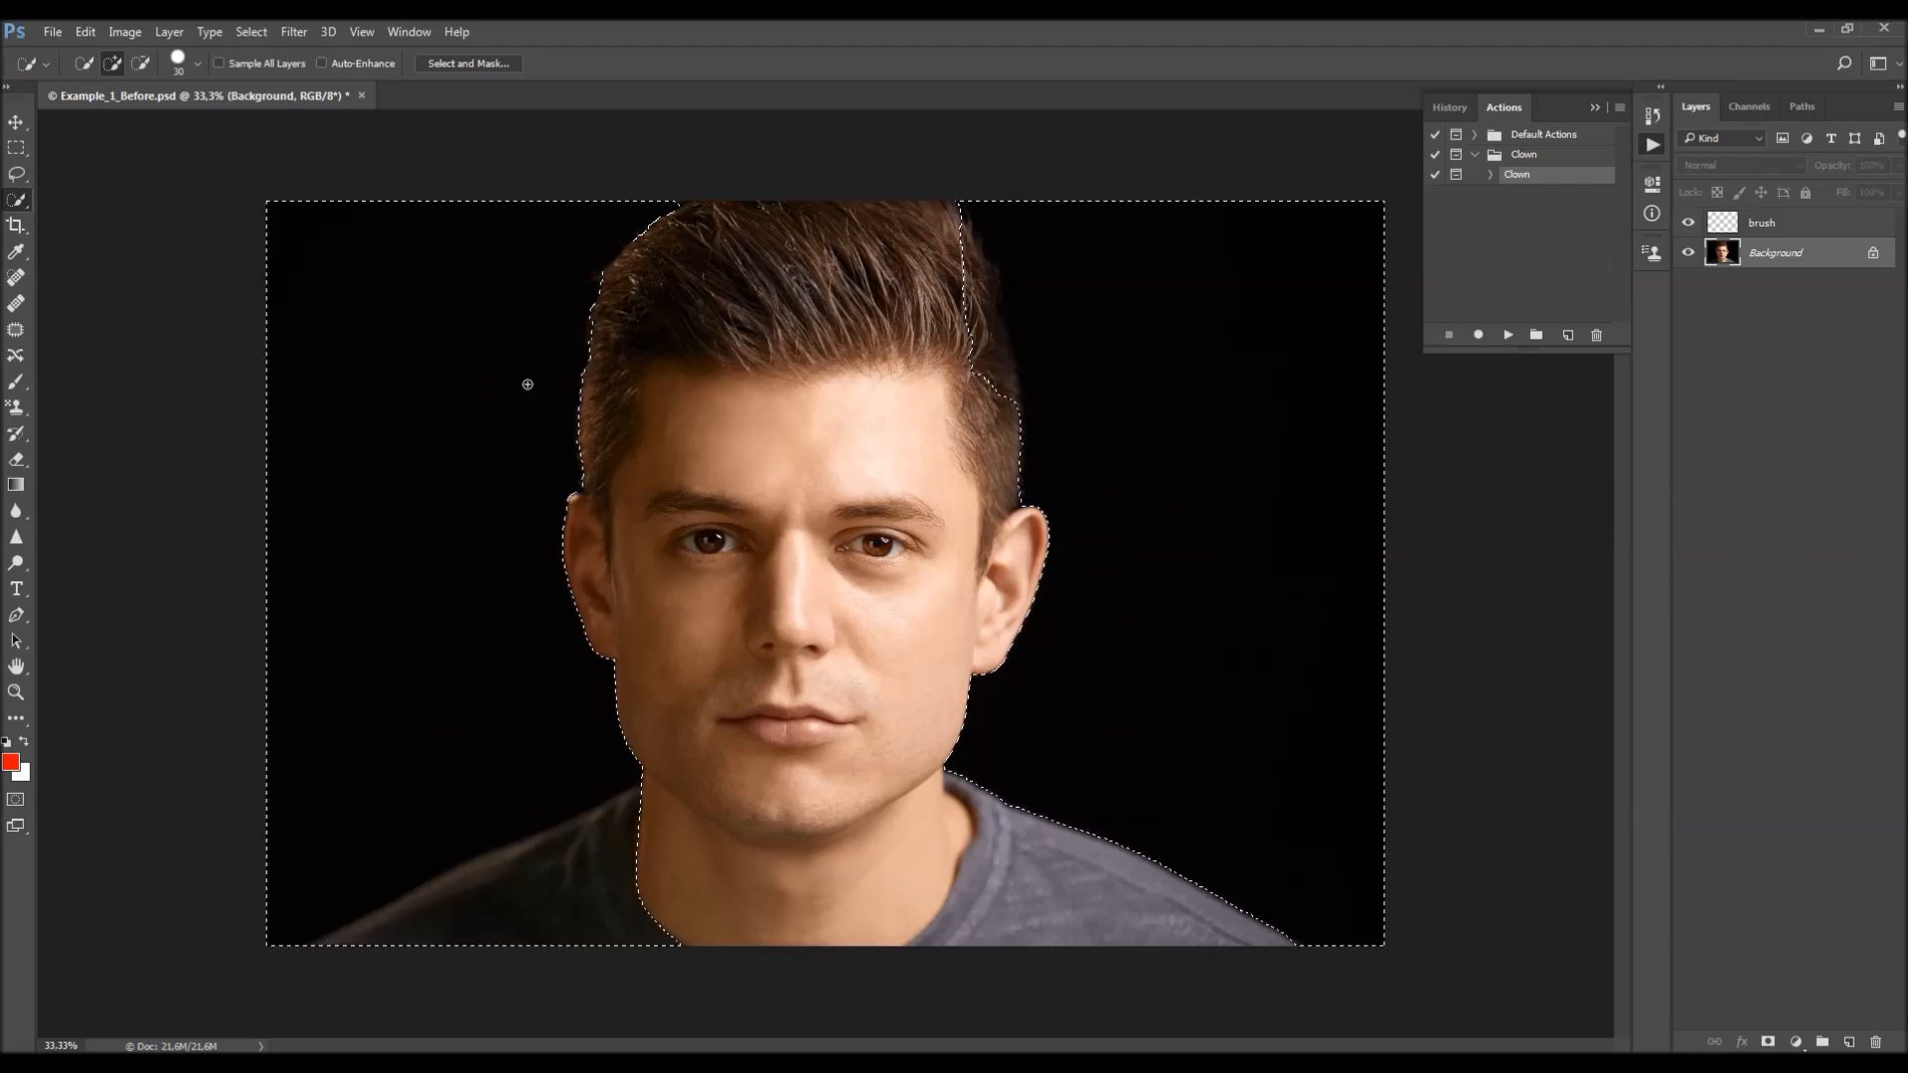
- Refine the selection edge with a larger Quick Selection brush so it follows the man's hair and dark shoulder
{"action": "key", "text": "bracketright"}
{"action": "key", "text": "bracketright"}
{"action": "key", "text": "bracketright"}
{"action": "key", "text": "bracketright"}
{"action": "key", "text": "bracketright"}
{"action": "key", "text": "alt"}
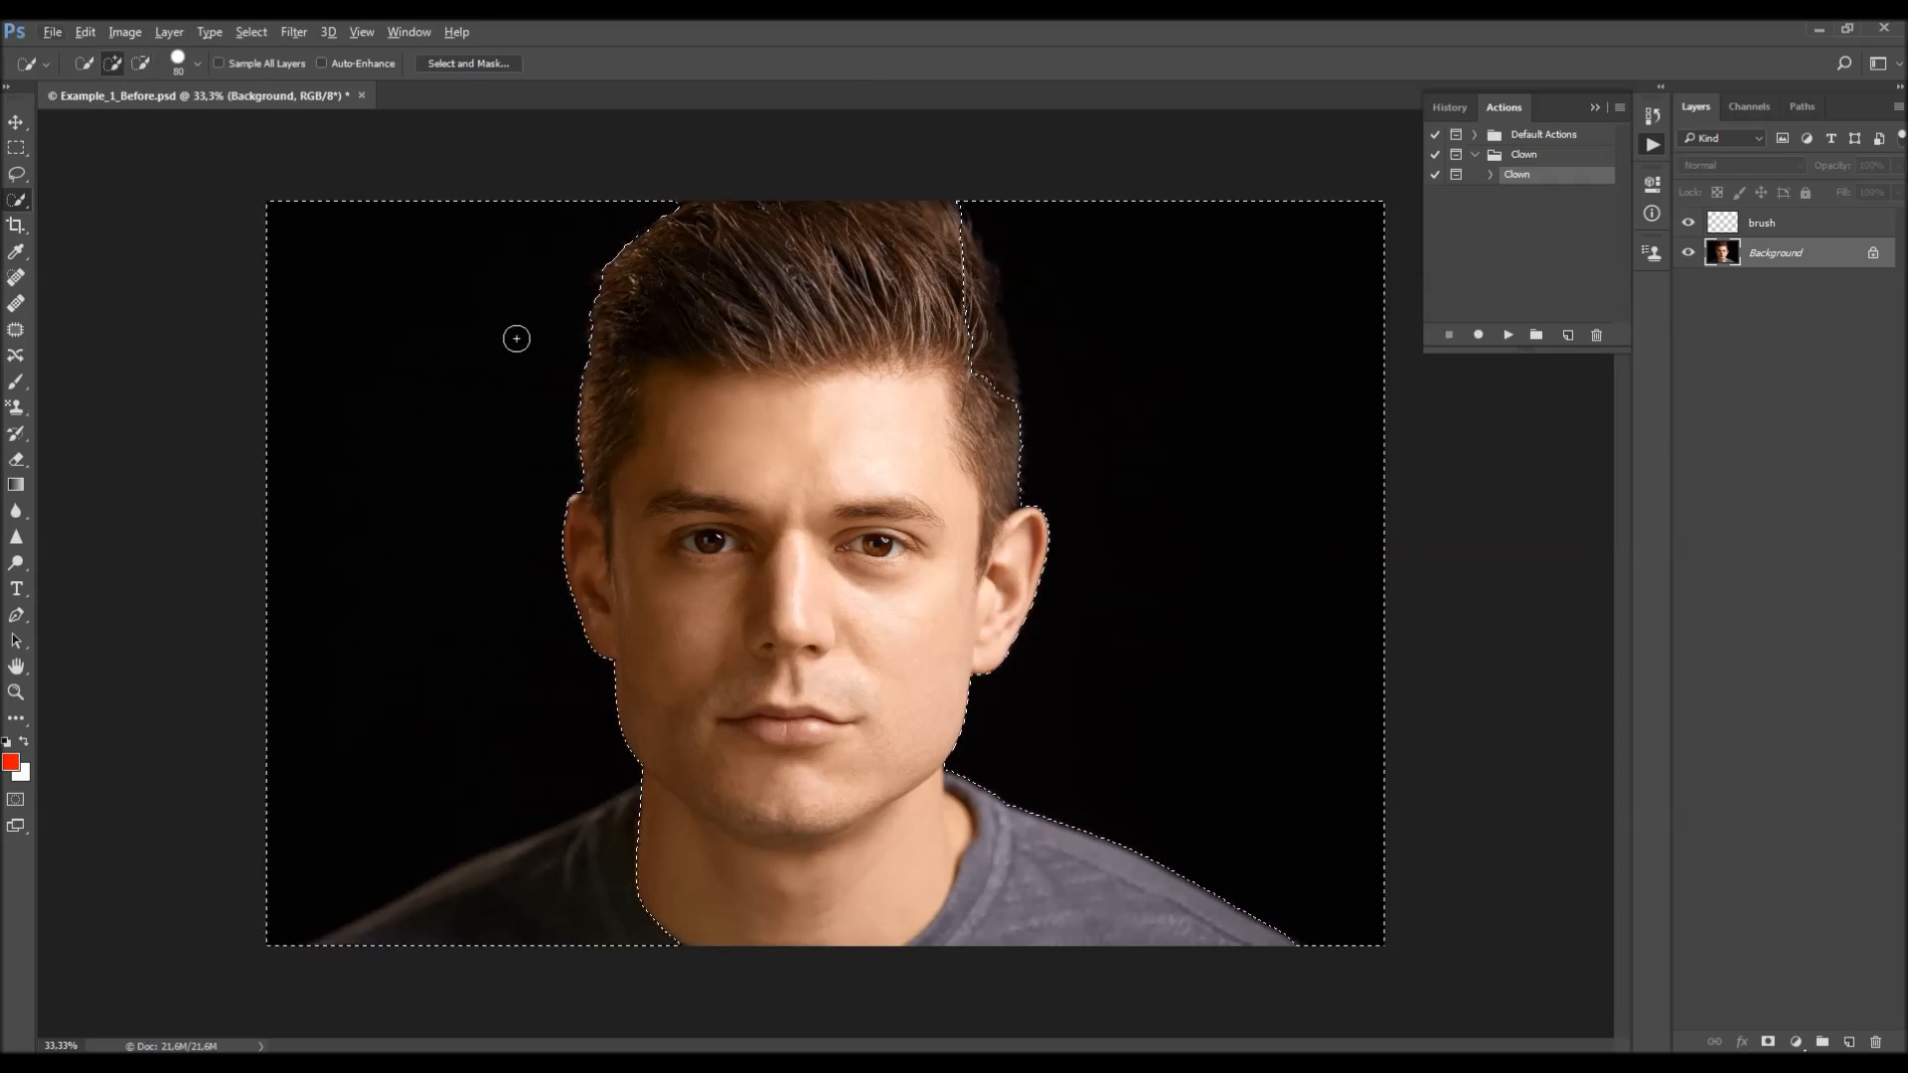
{"action": "key", "text": "alt"}
{"action": "left_click_drag", "start_coordinate": [635, 822], "coordinate": [507, 924]}
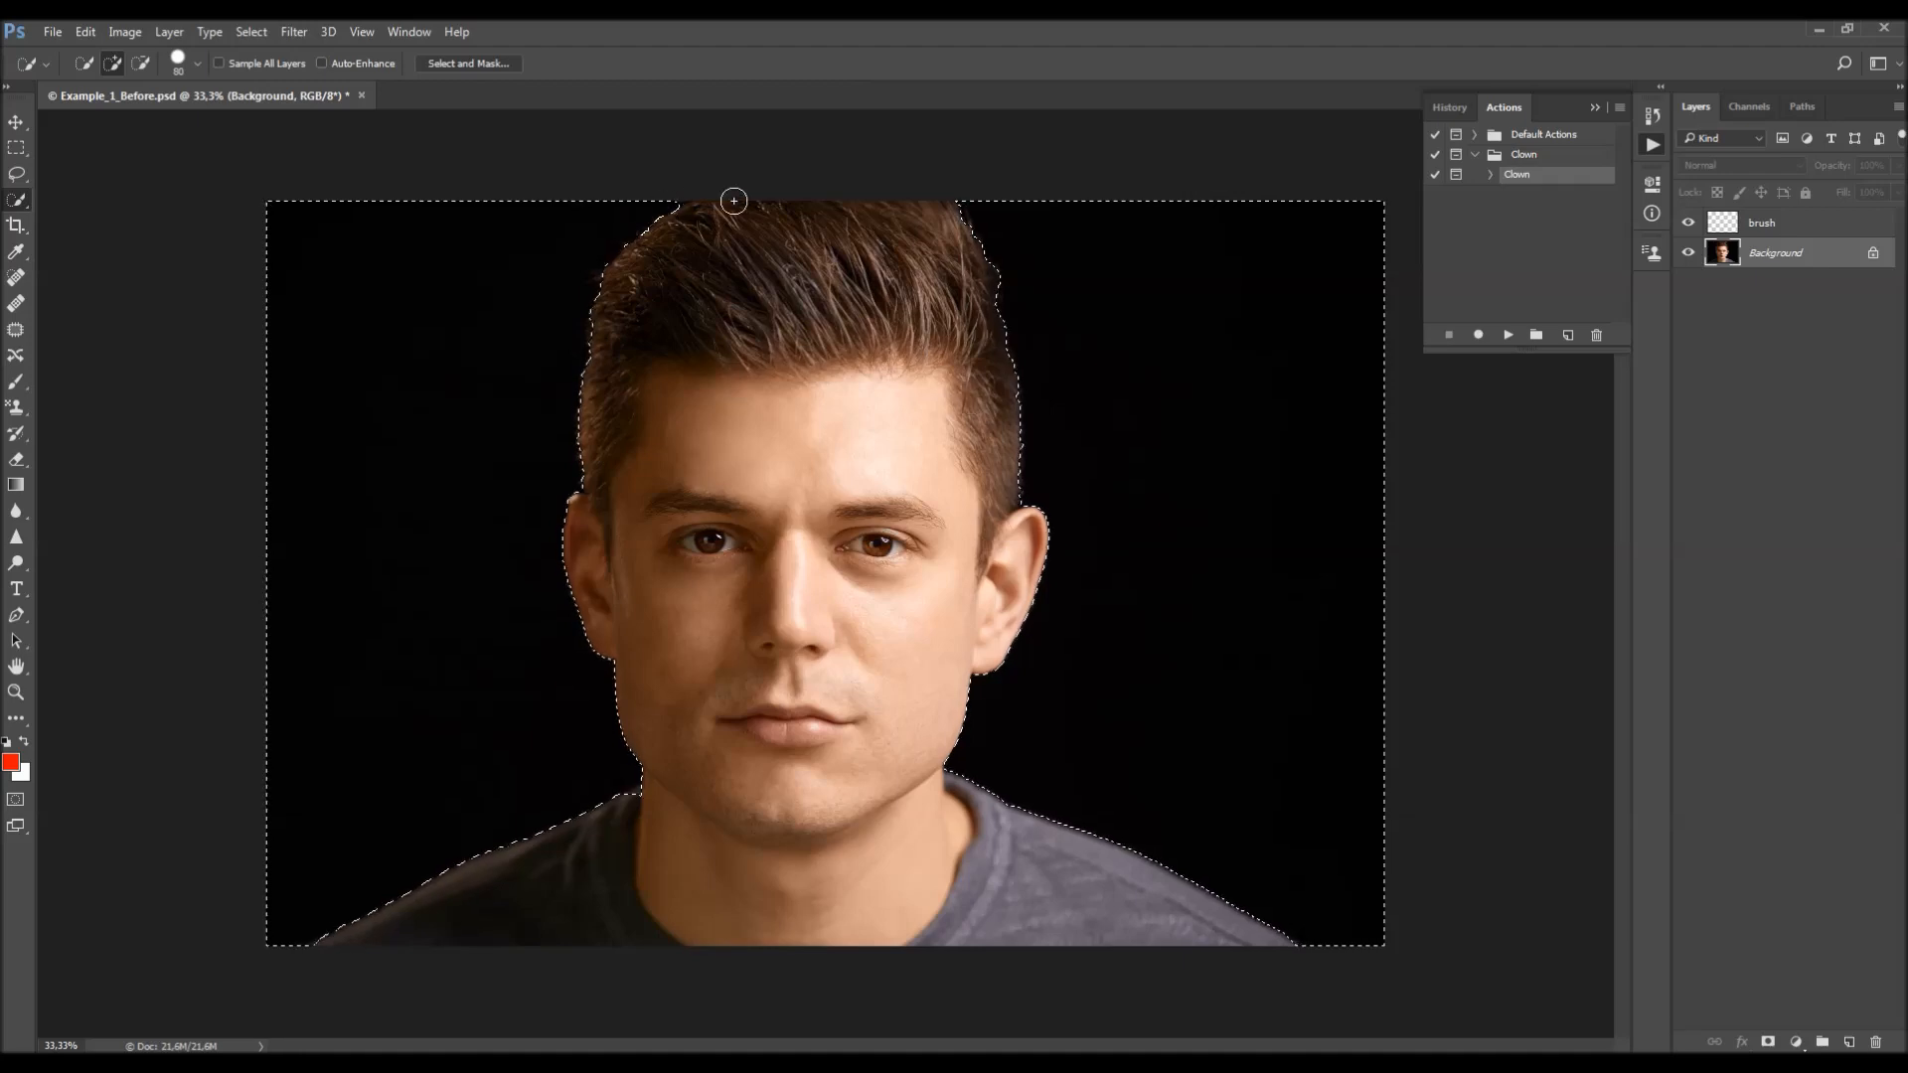
- Invert the selection to cover the man and activate the brush layer
{"action": "key", "text": "ctrl+shift+i"}
{"action": "key", "text": "v"}
{"action": "left_click", "coordinate": [1784, 222]}
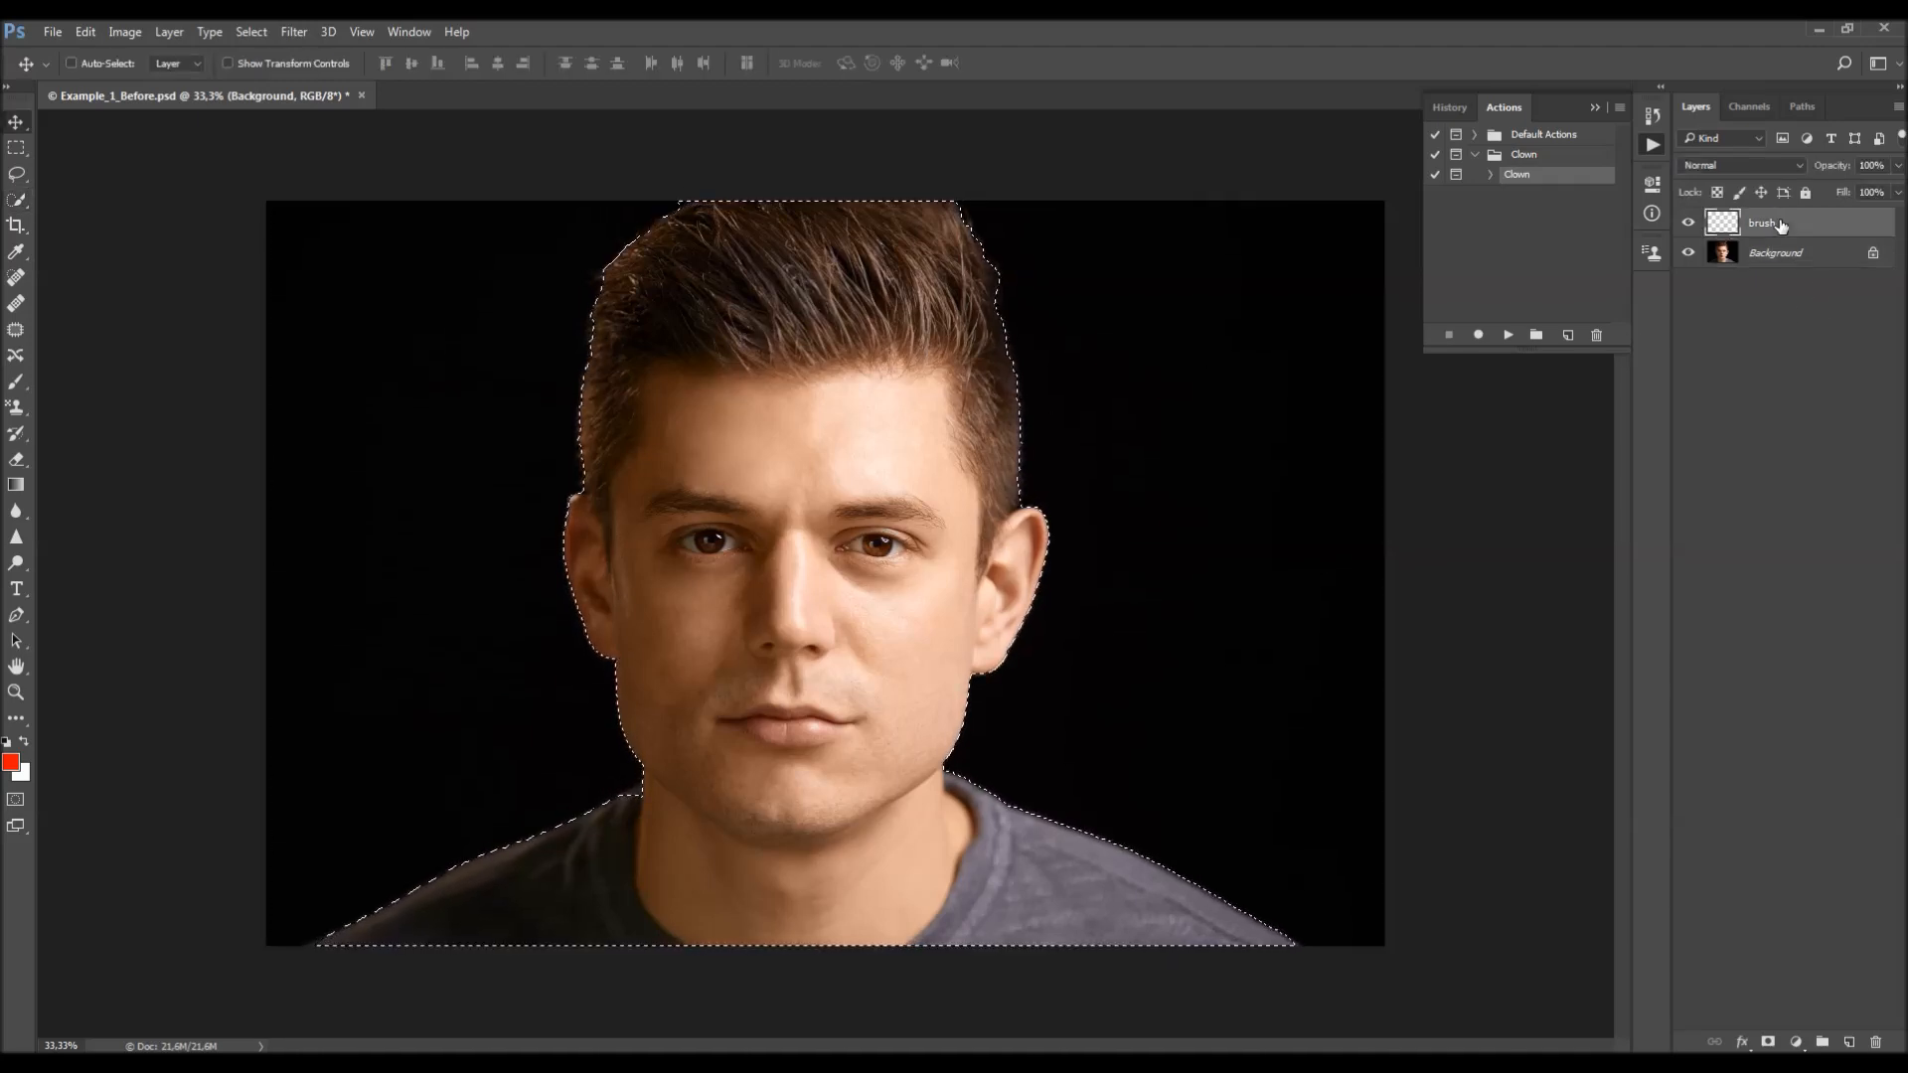
{"action": "left_click", "coordinate": [251, 32]}
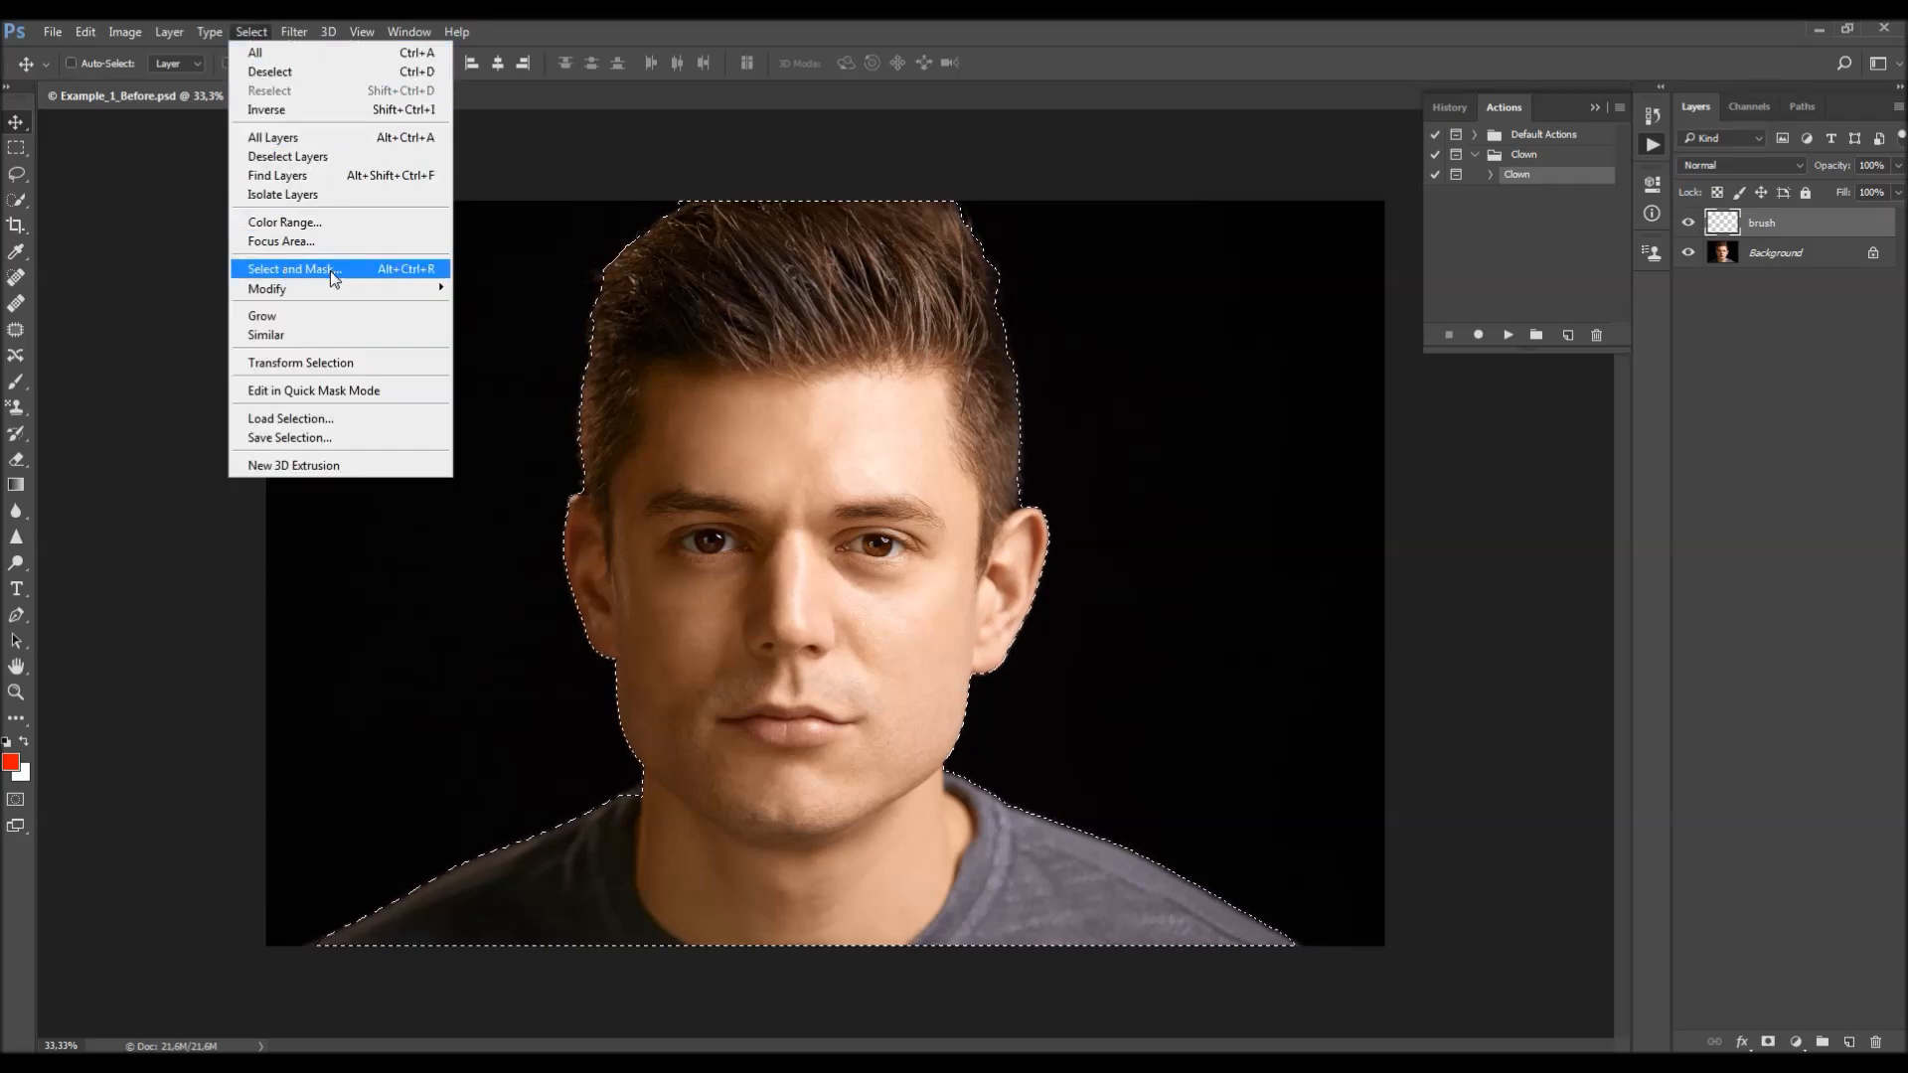
{"action": "mouse_move", "coordinate": [332, 288]}
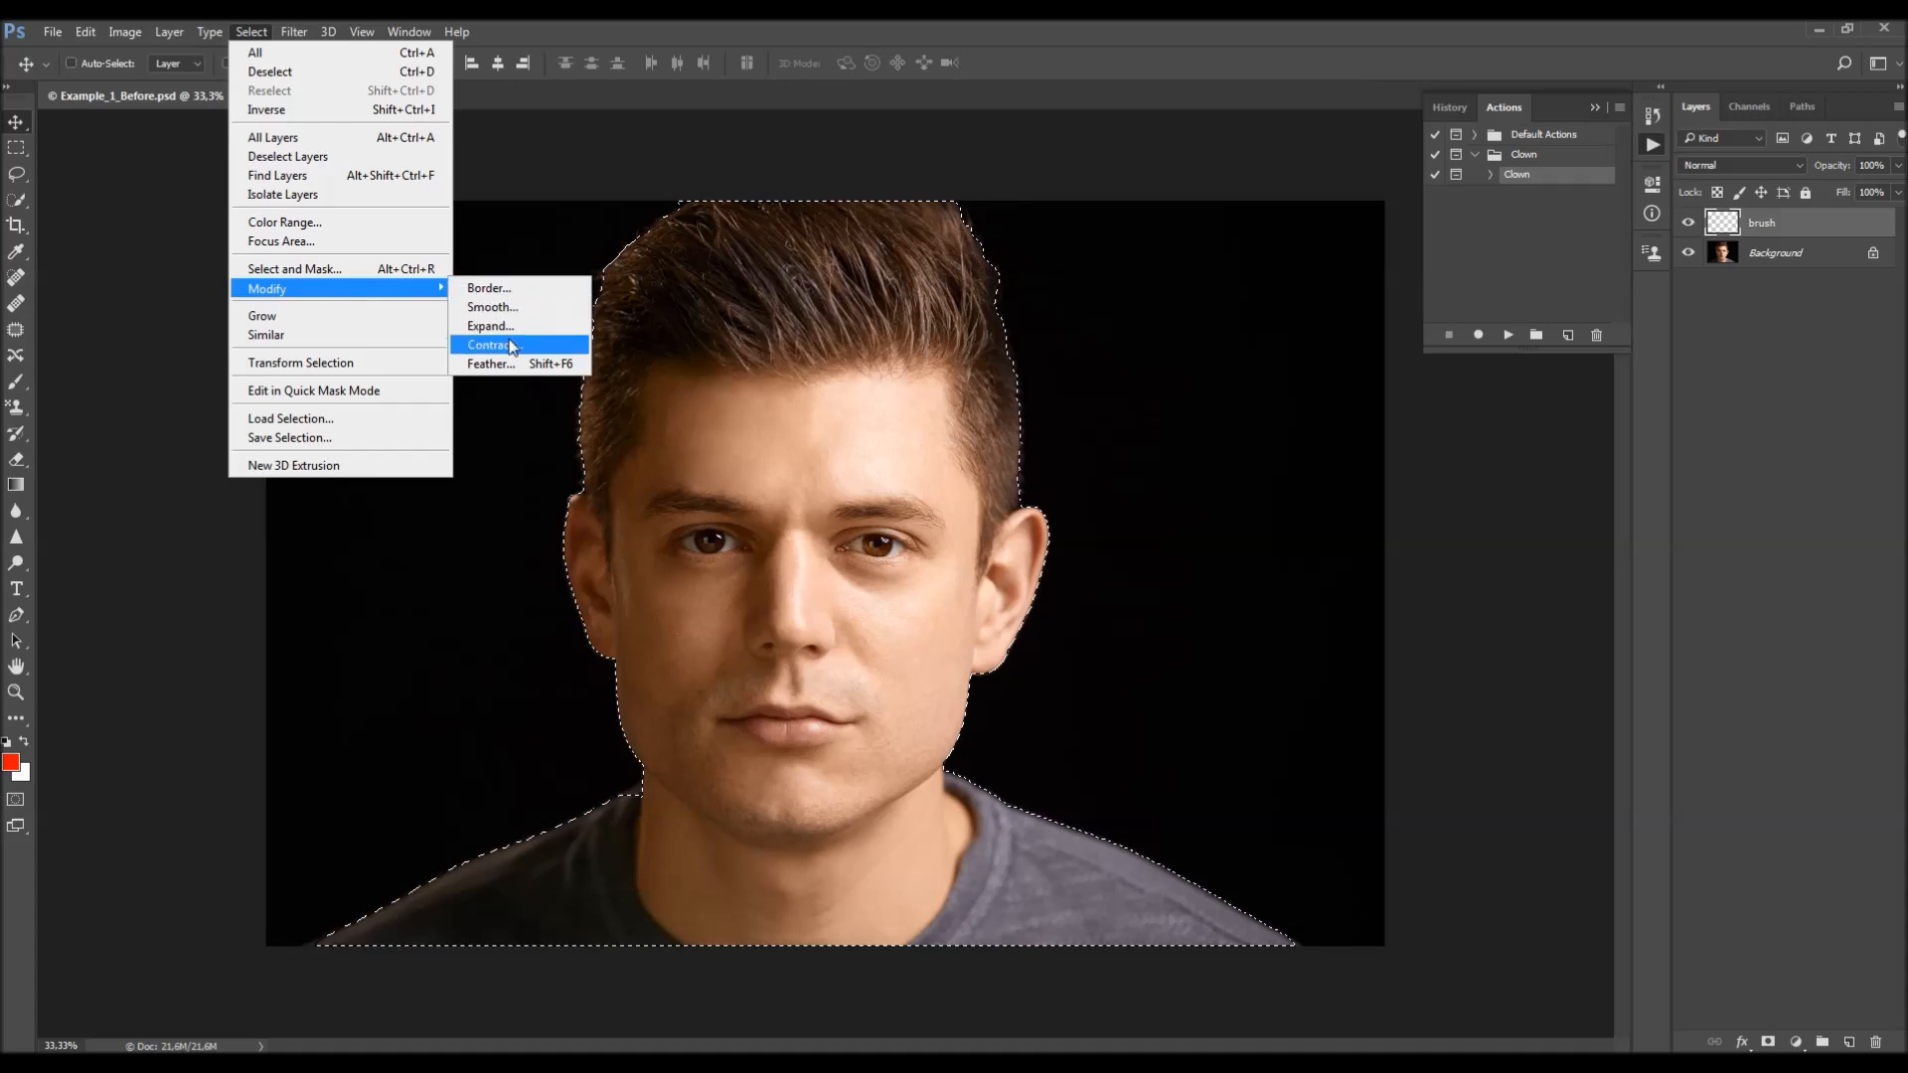
{"action": "left_click", "coordinate": [1196, 75]}
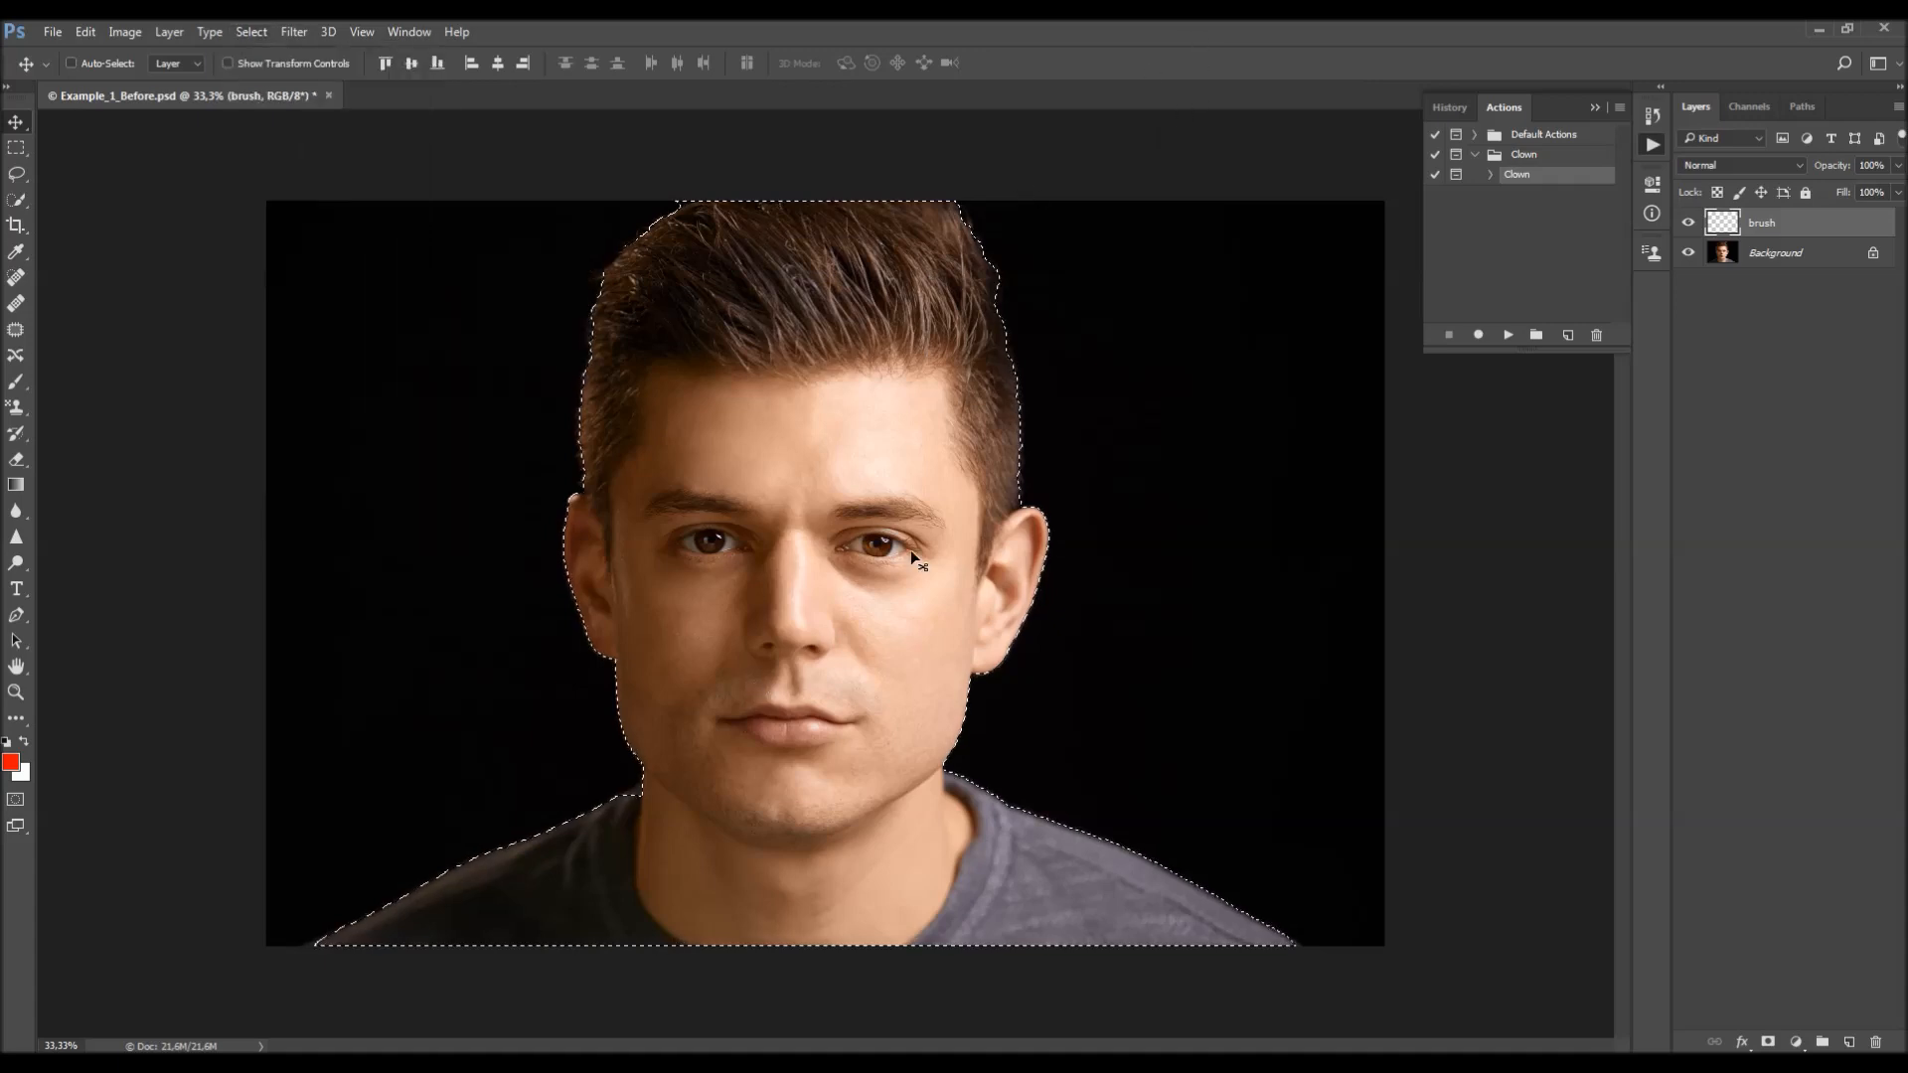
- Fill the selected silhouette on the brush layer with the foreground color at Normal mode and 100% opacity, and deselect it
{"action": "key", "text": "shift+BackSpace"}
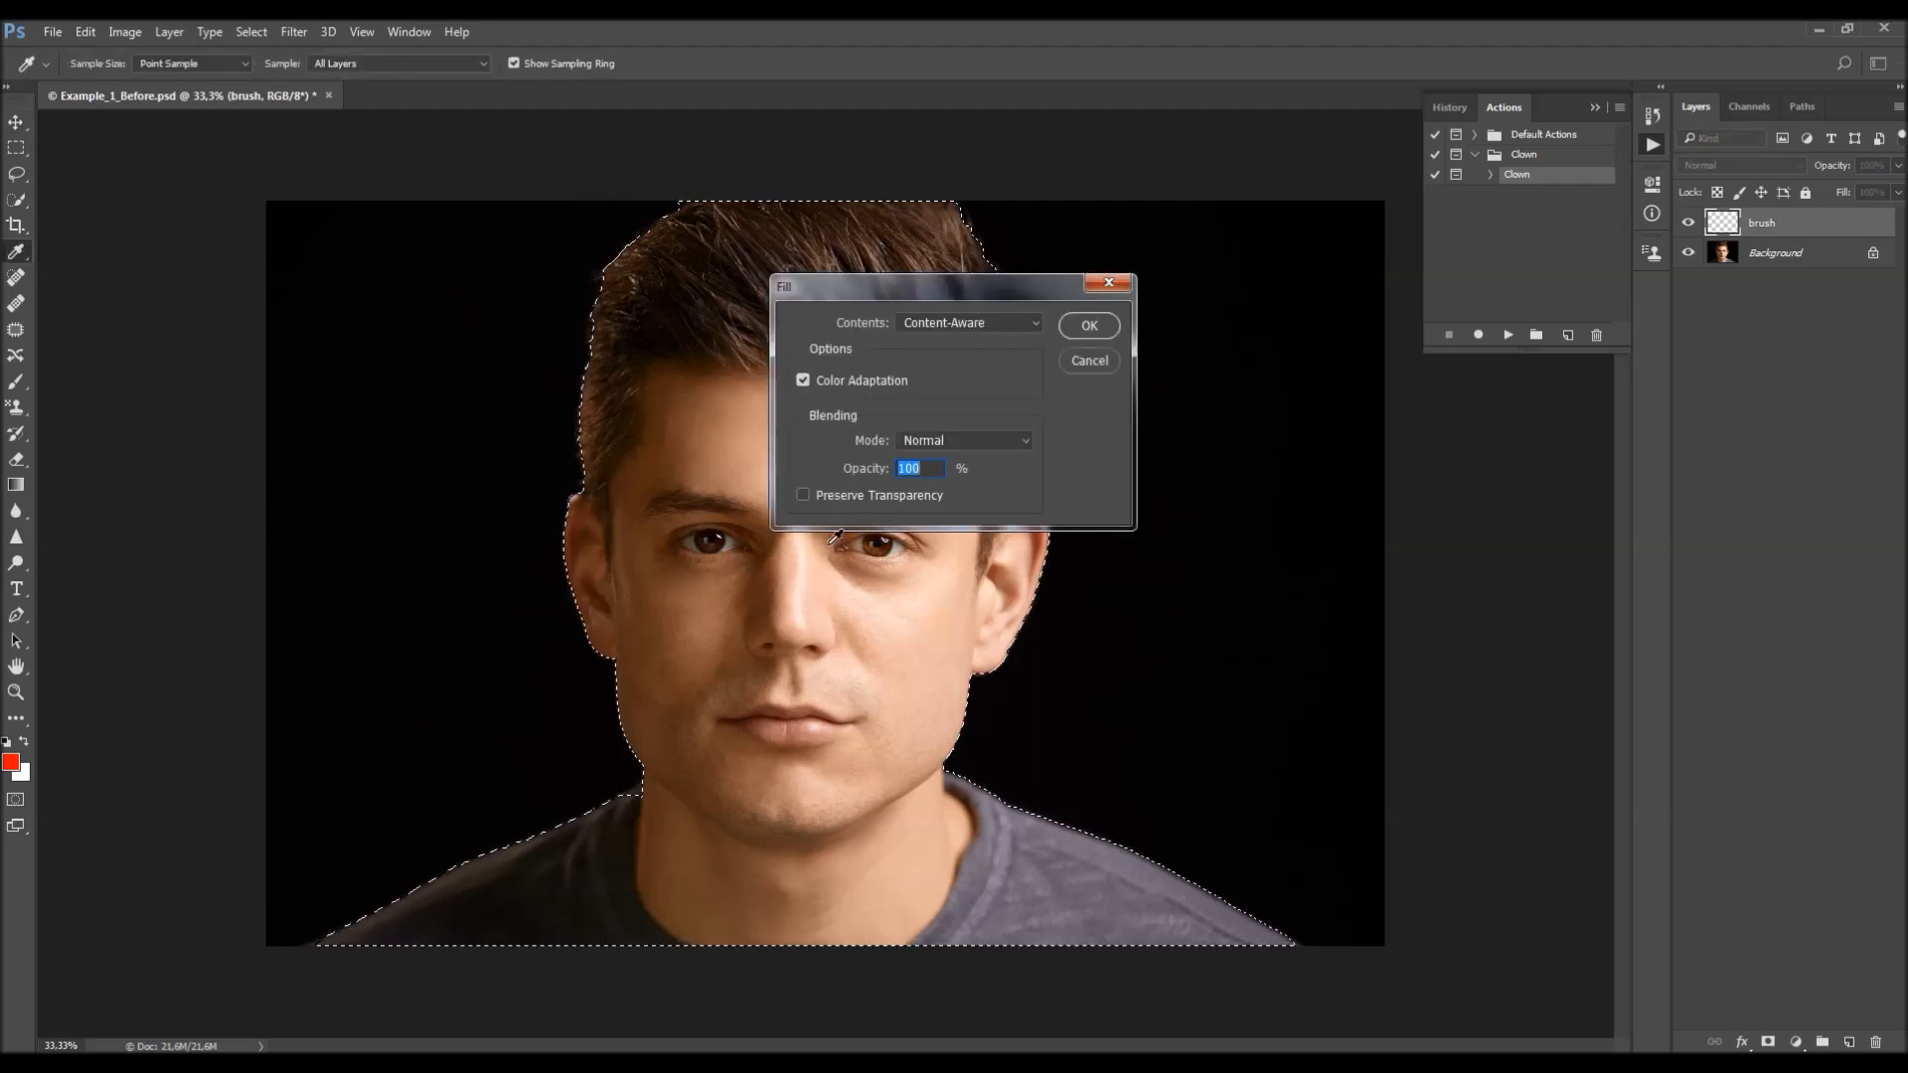
{"action": "left_click", "coordinate": [972, 324]}
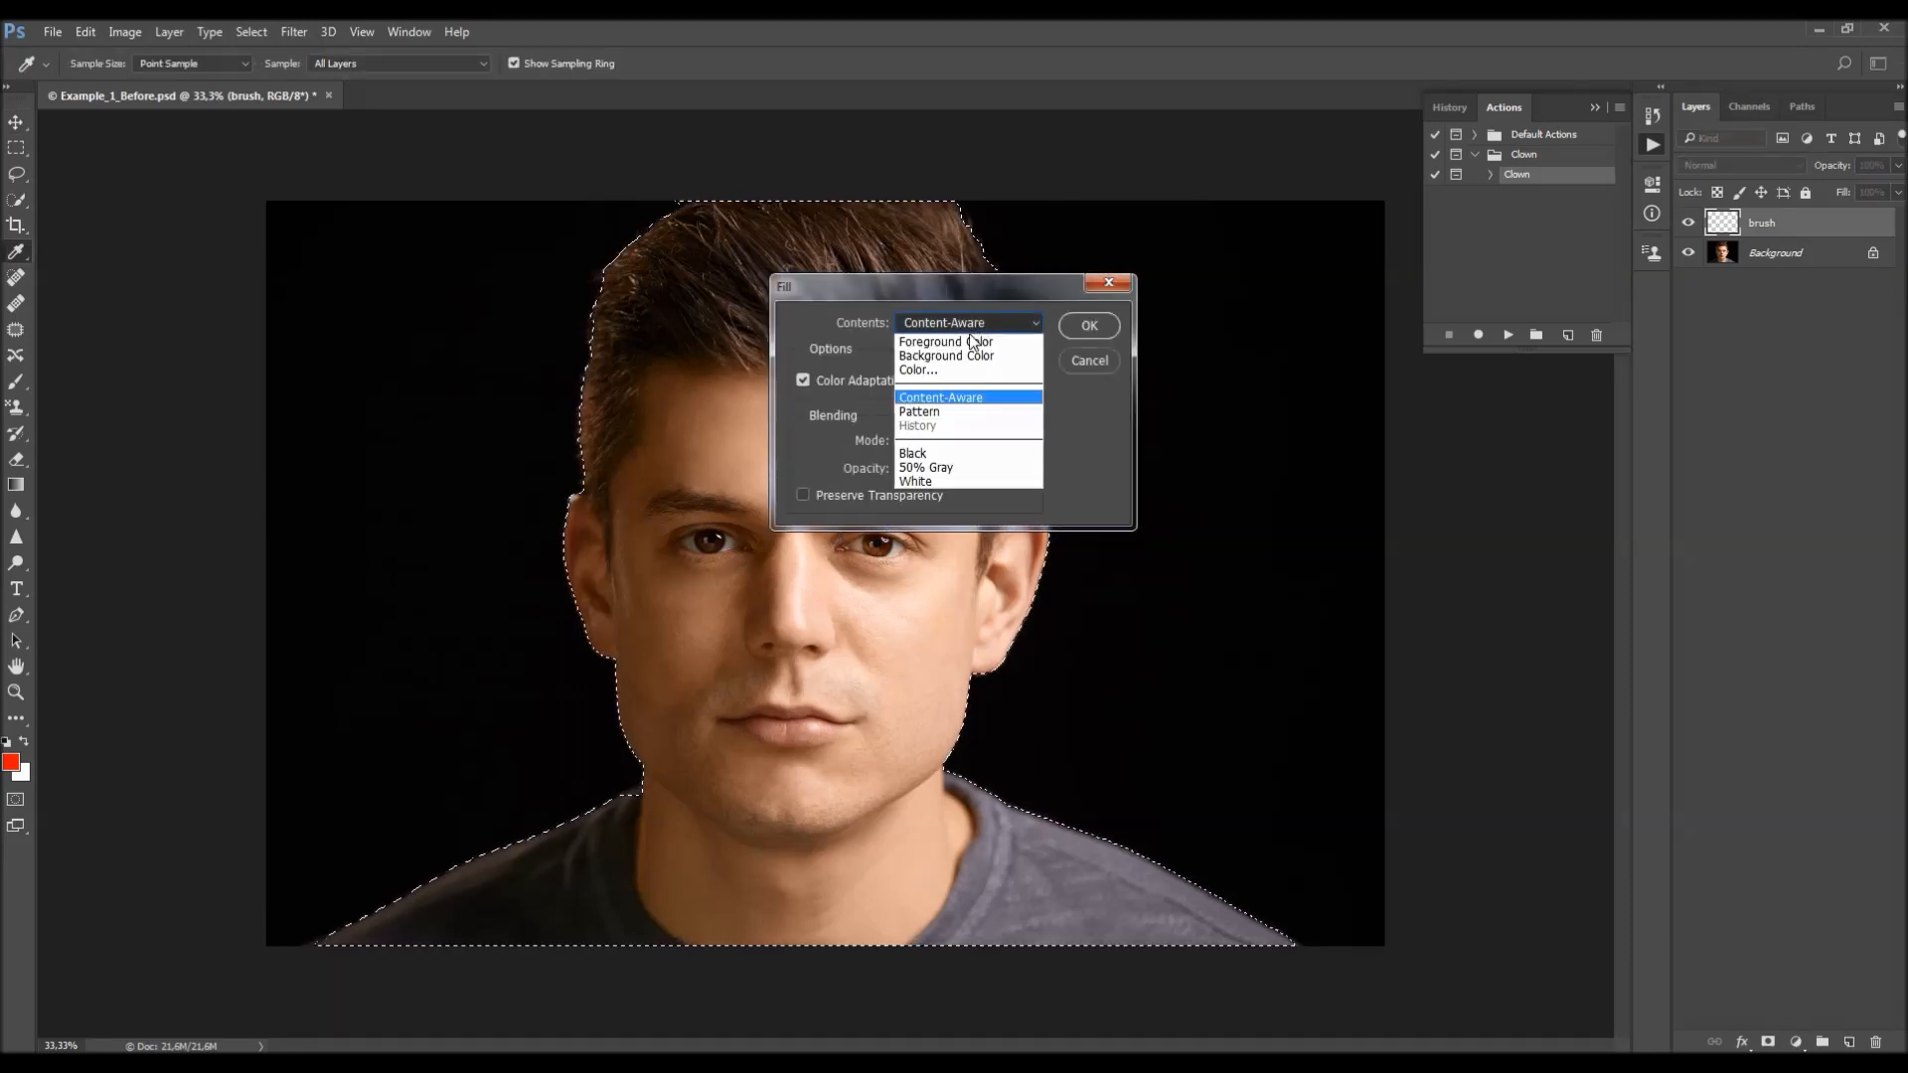
{"action": "left_click", "coordinate": [969, 338]}
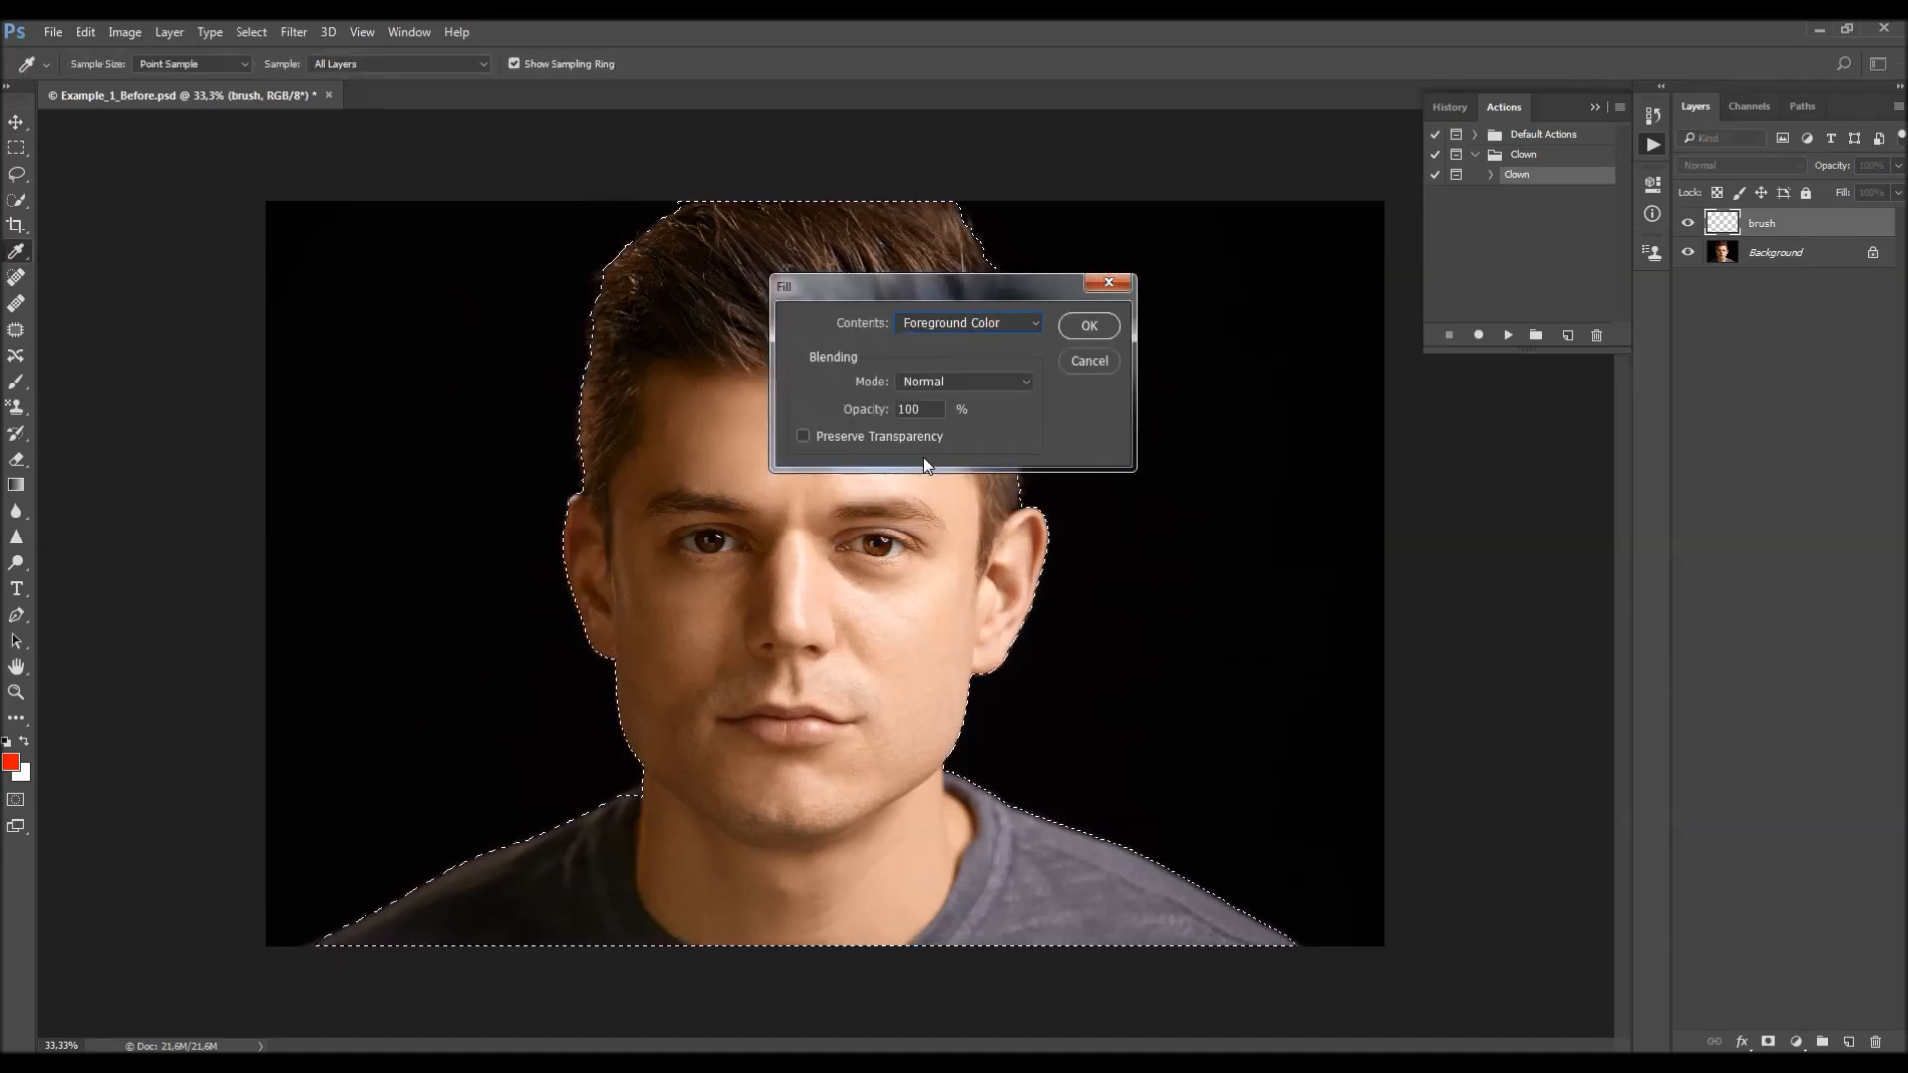
{"action": "left_click", "coordinate": [1090, 325]}
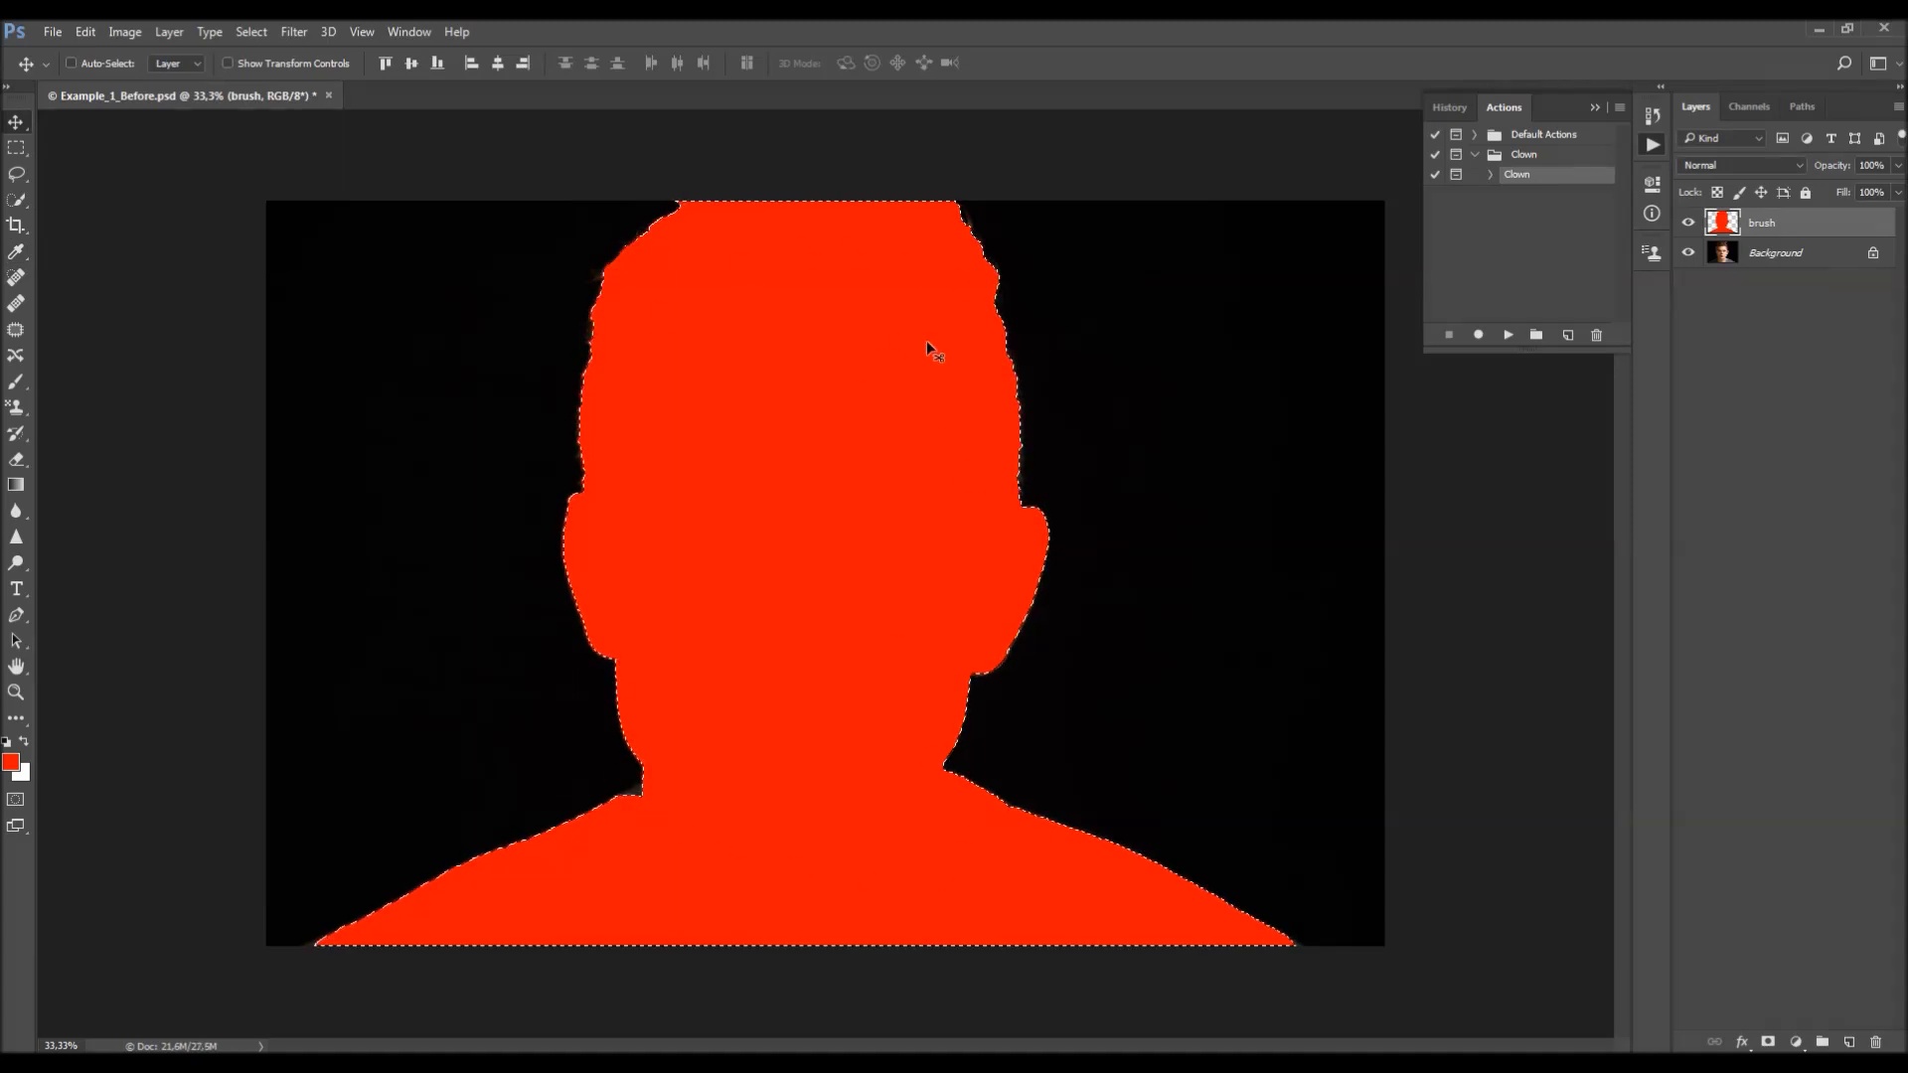
{"action": "key", "text": "ctrl+d"}
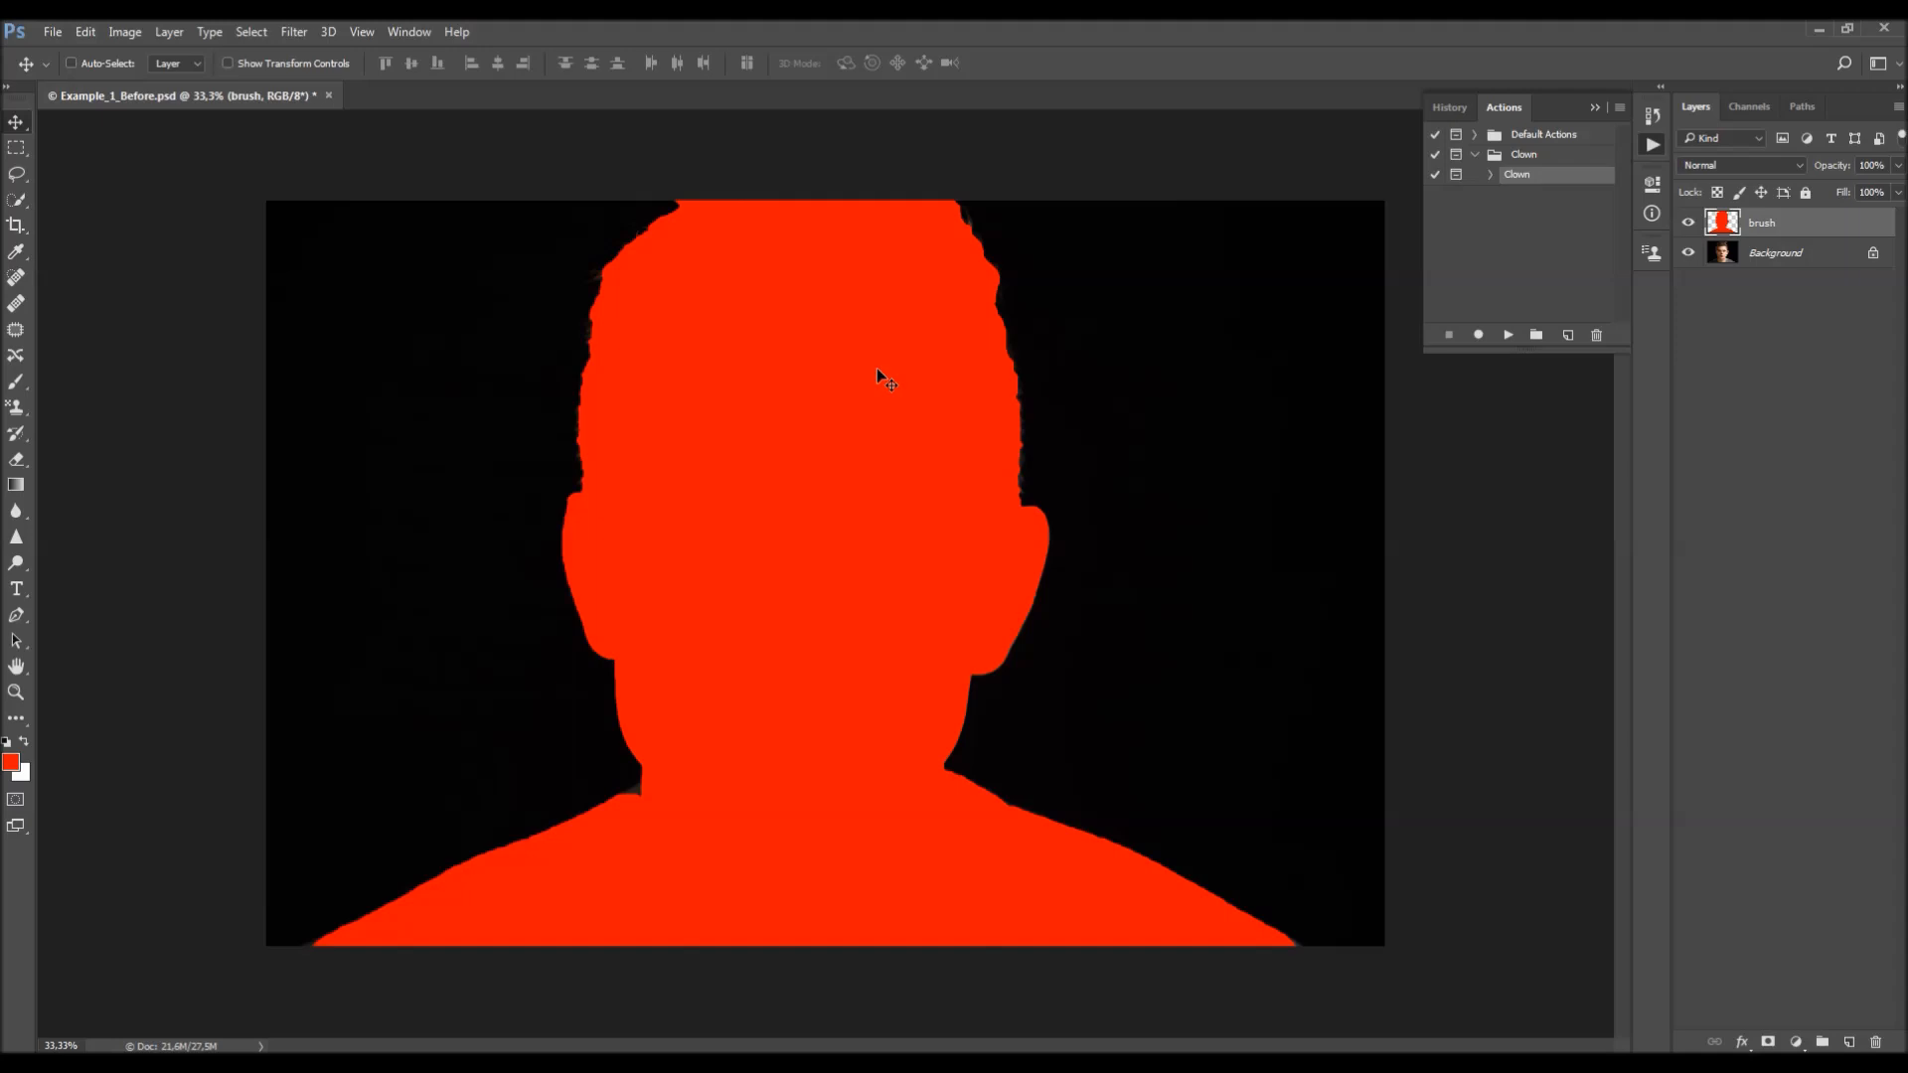
- Open the Example_1_Brushed file and play the Clown action up to its stop for brushing the eyes
{"action": "left_click", "coordinate": [54, 33]}
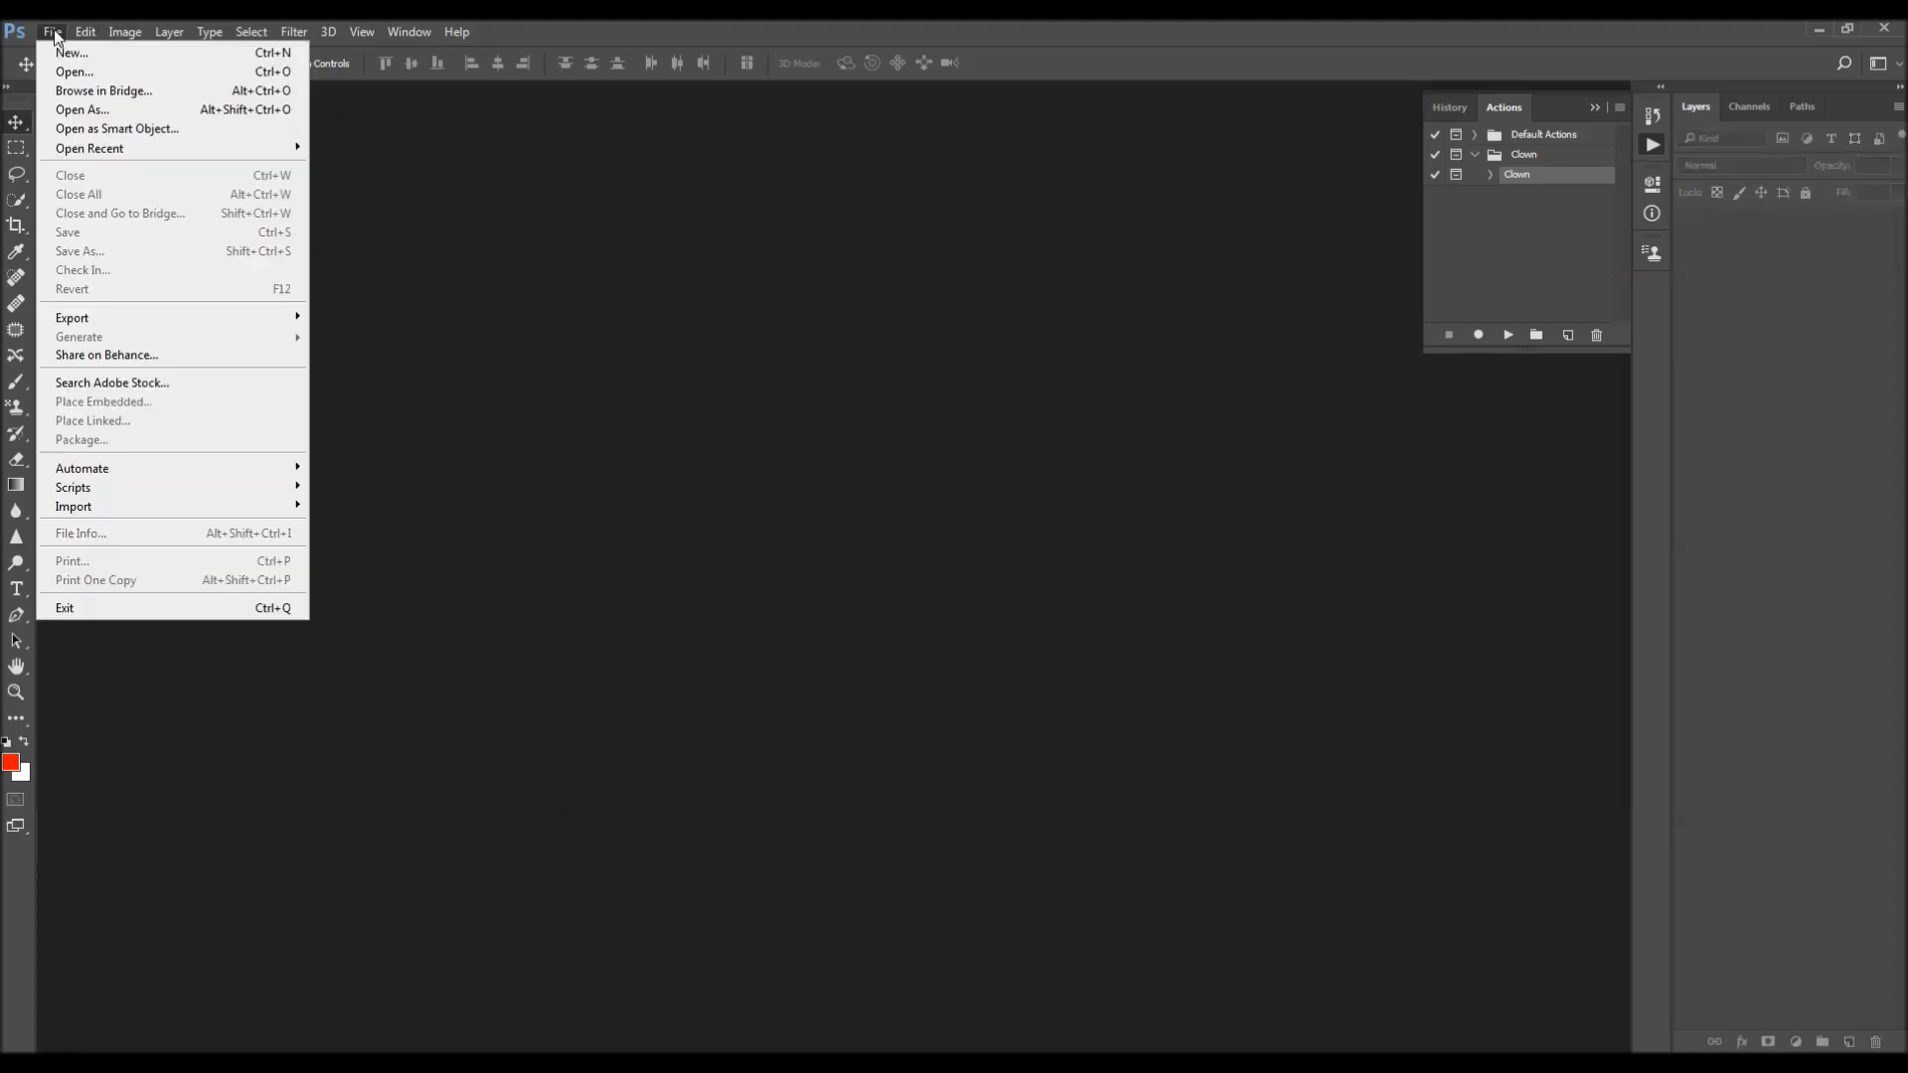
{"action": "left_click", "coordinate": [75, 71]}
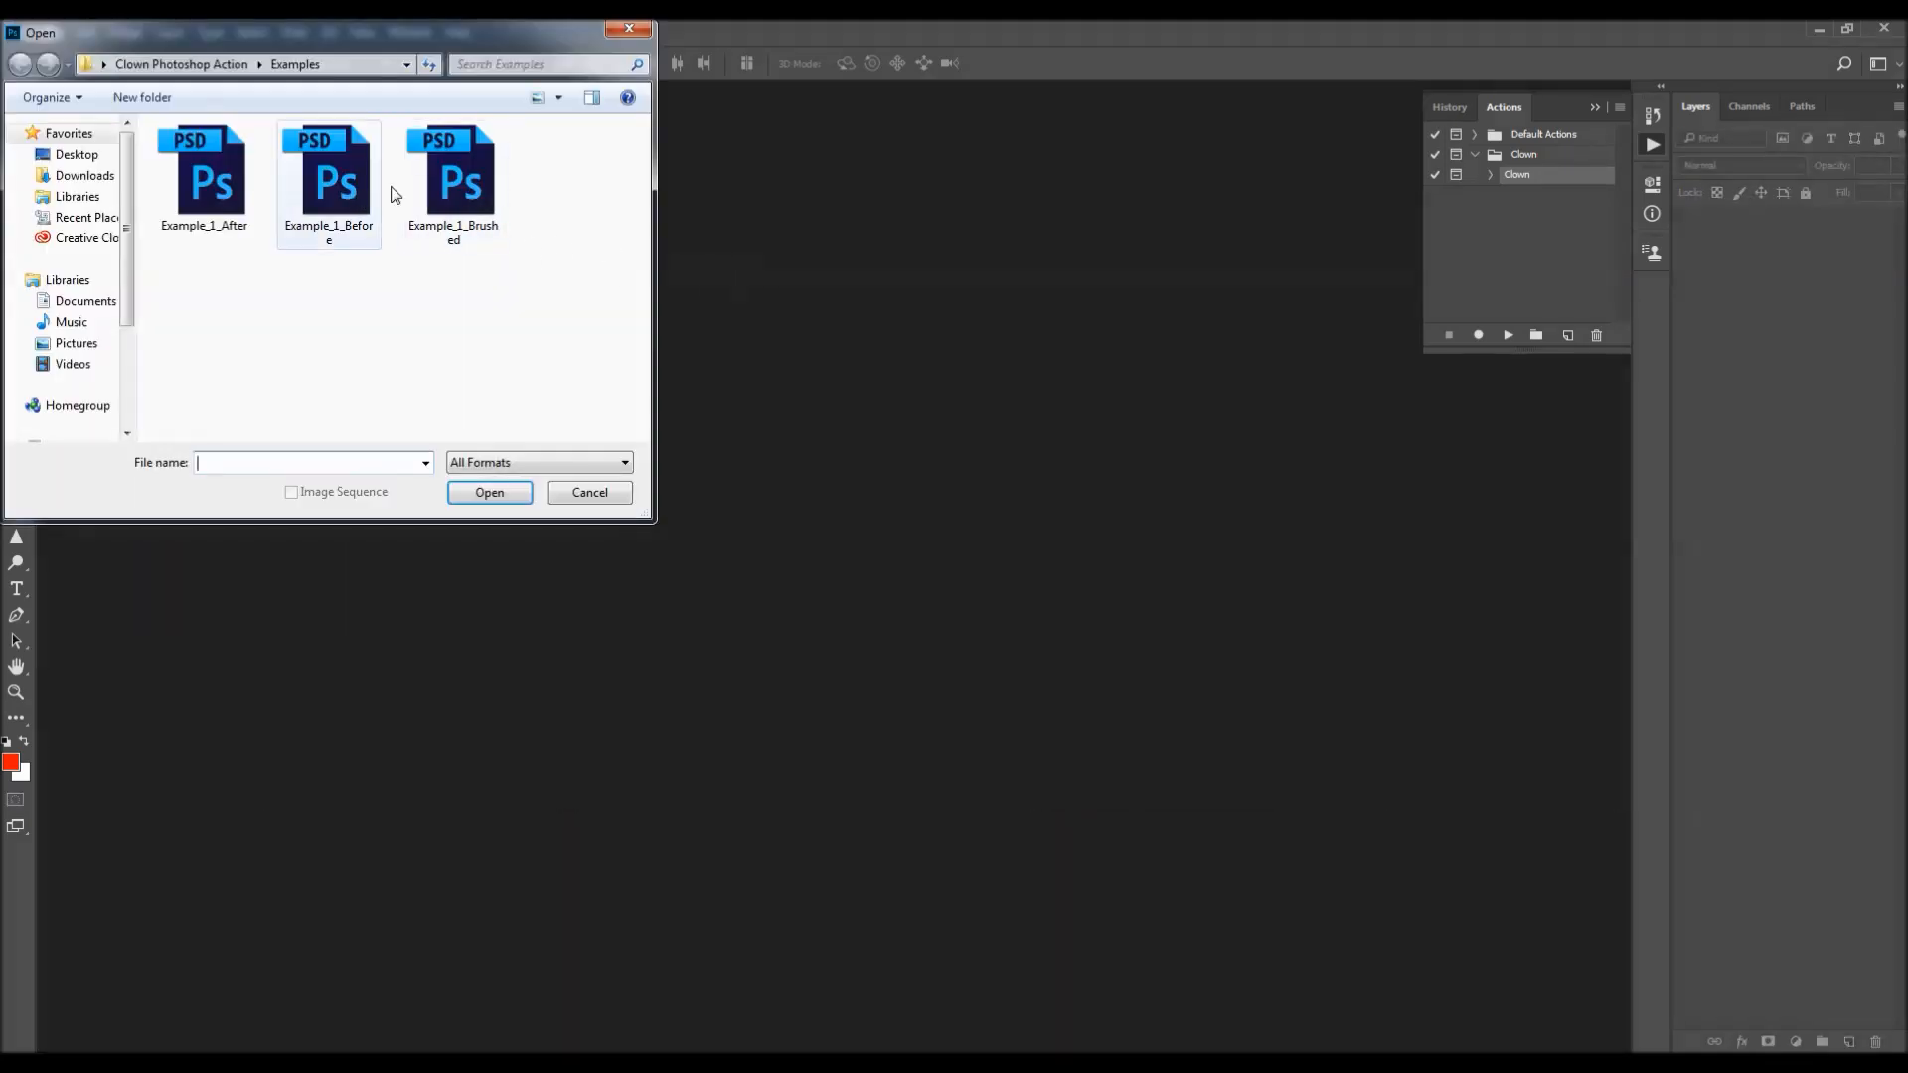
{"action": "double_click", "coordinate": [457, 187]}
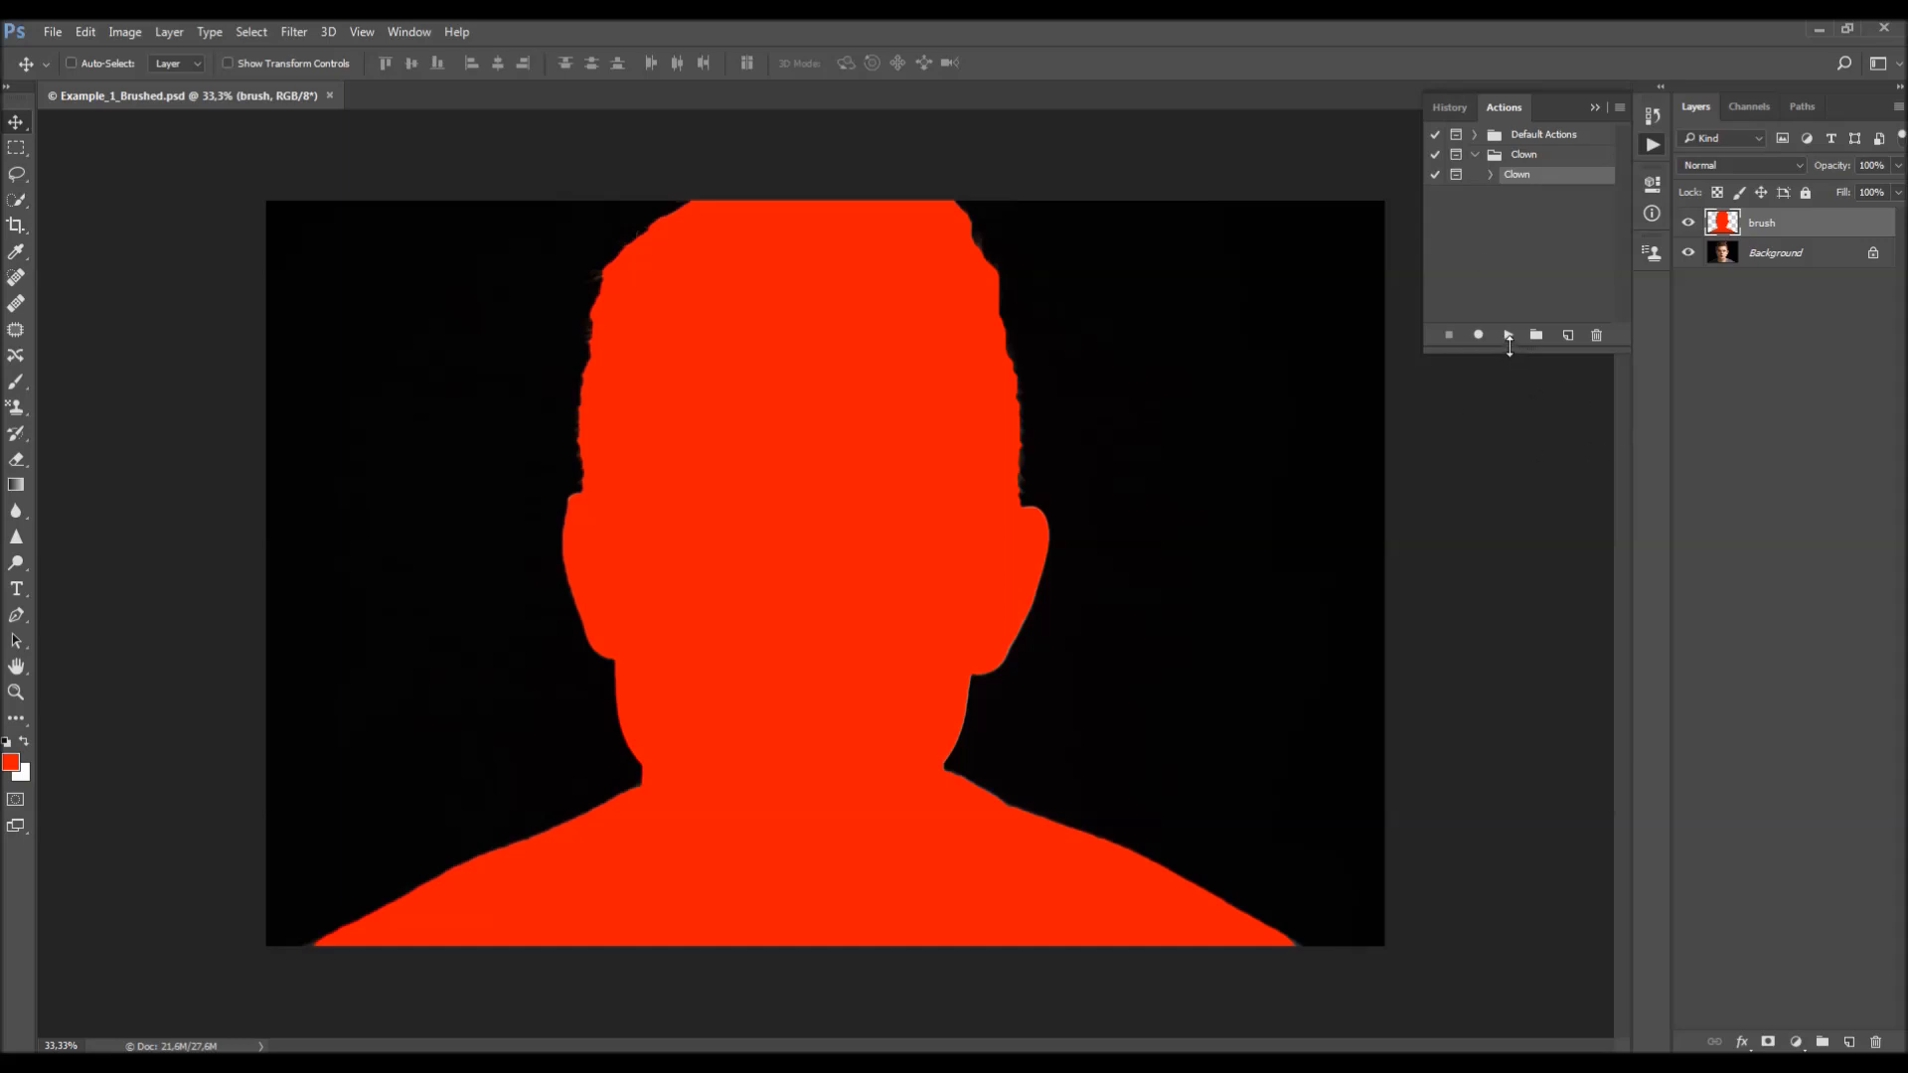
{"action": "left_click", "coordinate": [1509, 337]}
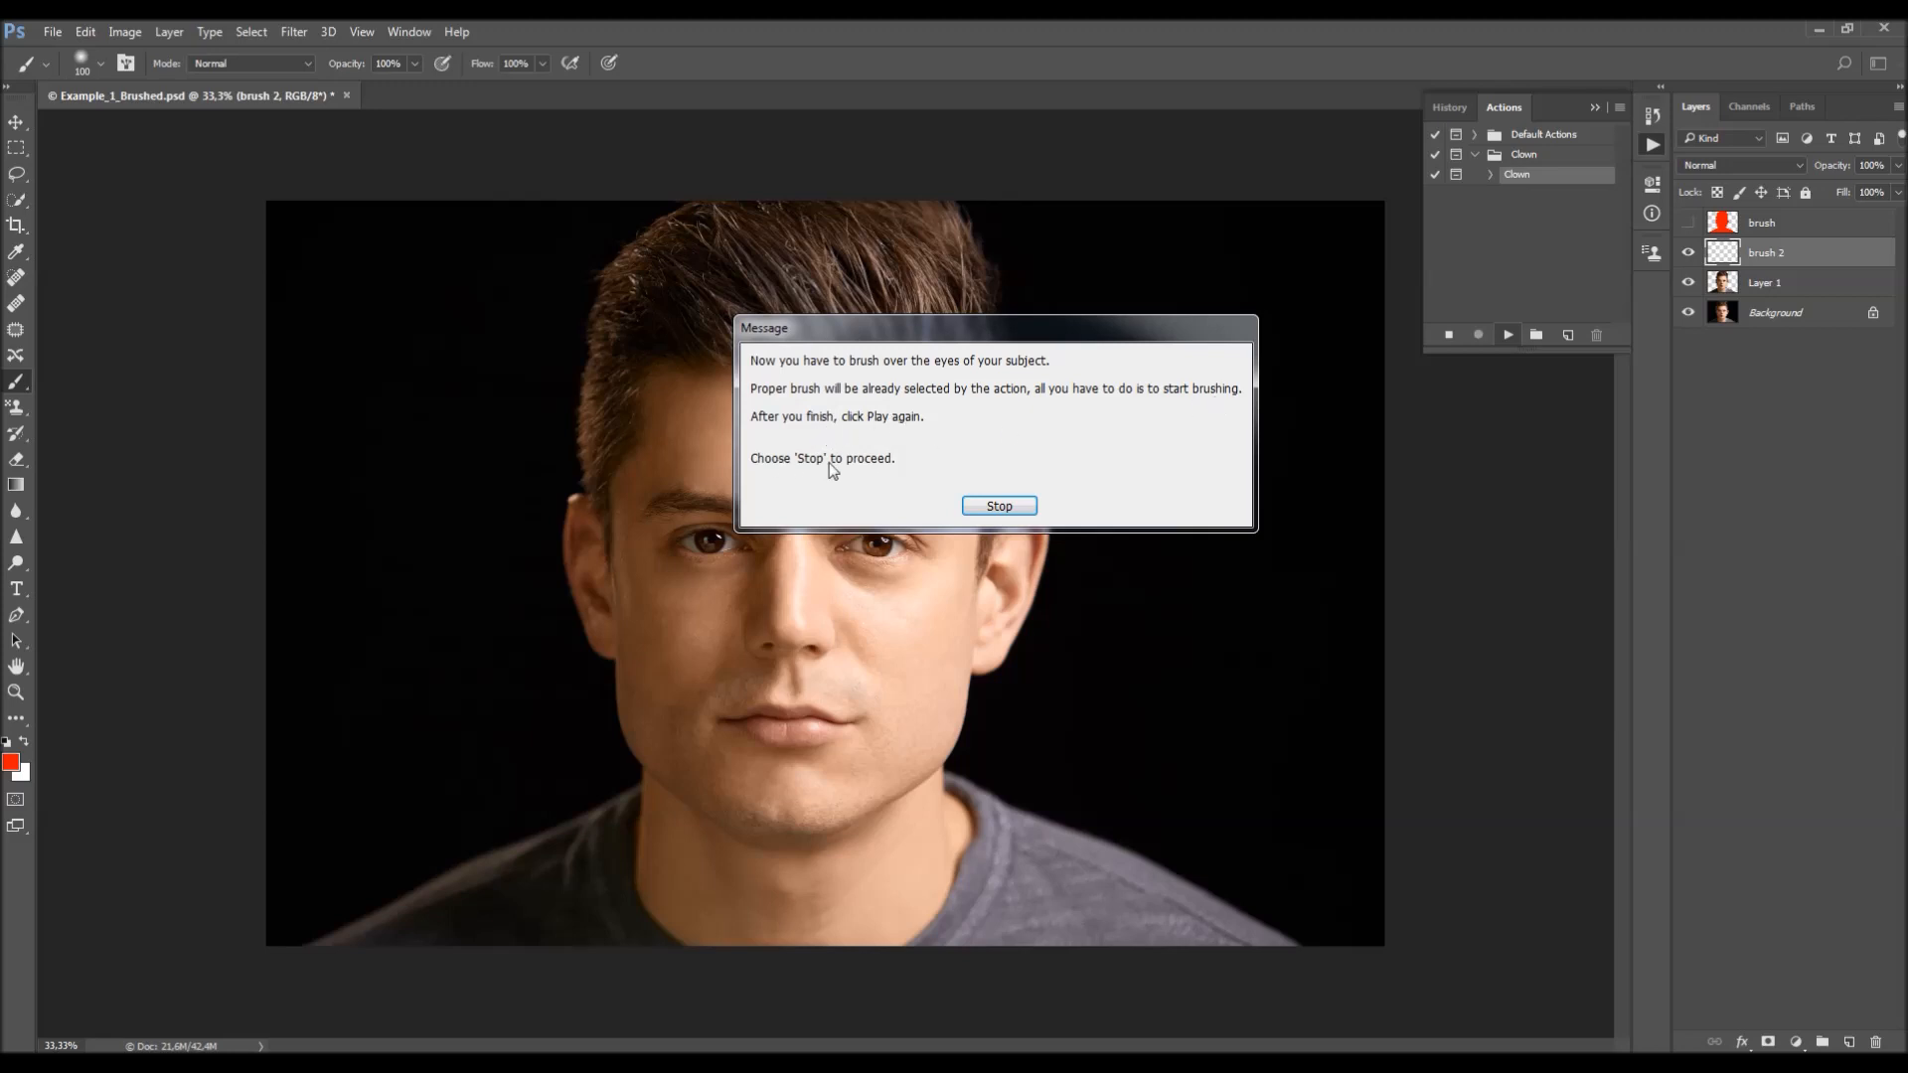
{"action": "left_click", "coordinate": [998, 507]}
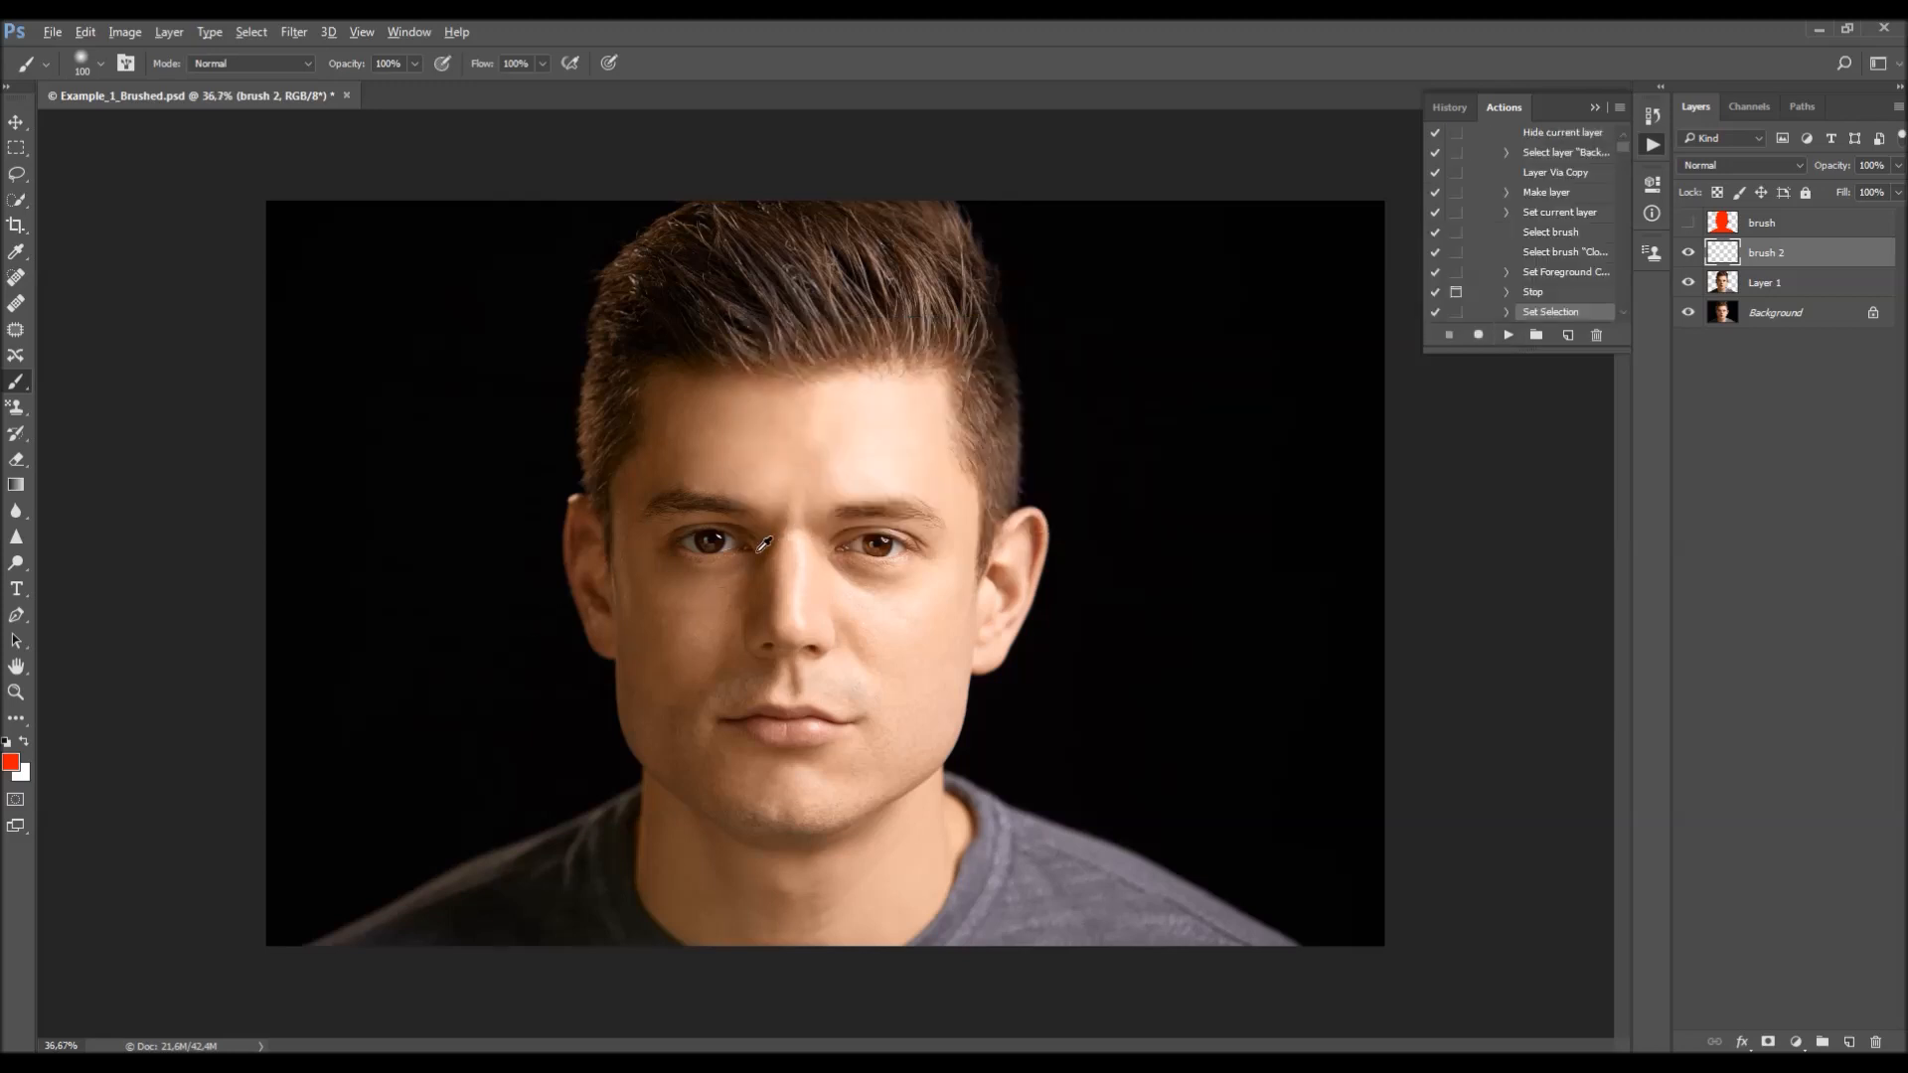
- On the brush 2 layer, paint the eye on the image's left side solid red with a small soft brush of about 20 px
{"action": "scroll", "coordinate": [716, 547], "scroll_direction": "up", "scroll_amount": 6}
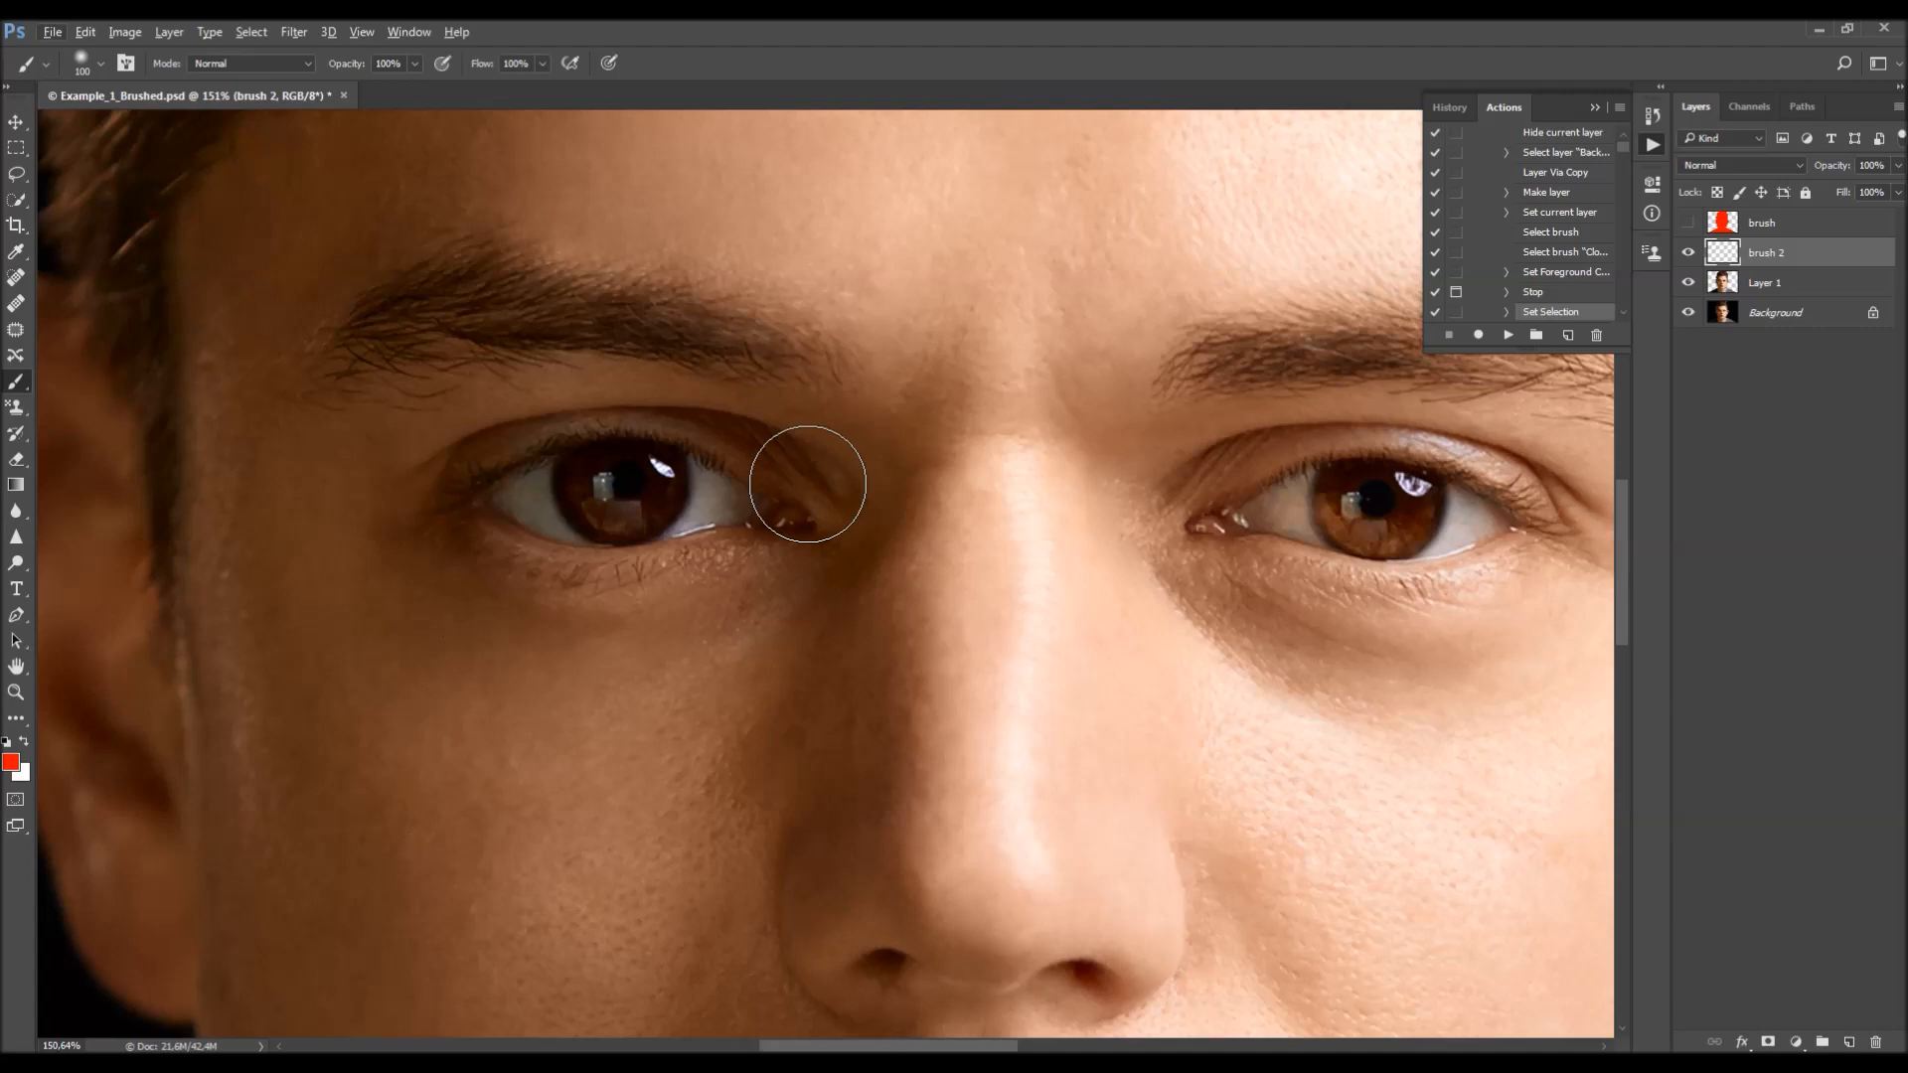
{"action": "key", "text": "bracketleft"}
{"action": "key", "text": "bracketleft"}
{"action": "key", "text": "bracketleft"}
{"action": "key", "text": "bracketleft"}
{"action": "key", "text": "bracketleft"}
{"action": "key", "text": "bracketleft"}
{"action": "scroll", "coordinate": [584, 457], "scroll_direction": "up", "scroll_amount": 1}
{"action": "key", "text": "bracketleft"}
{"action": "key", "text": "bracketleft"}
{"action": "key", "text": "bracketleft"}
{"action": "mouse_move", "coordinate": [571, 502]}
{"action": "left_mouse_down"}
{"action": "mouse_move", "coordinate": [663, 508]}
{"action": "mouse_move", "coordinate": [552, 523]}
{"action": "mouse_move", "coordinate": [584, 535]}
{"action": "mouse_move", "coordinate": [517, 529]}
{"action": "mouse_move", "coordinate": [561, 558]}
{"action": "mouse_move", "coordinate": [512, 546]}
{"action": "mouse_move", "coordinate": [562, 570]}
{"action": "mouse_move", "coordinate": [666, 563]}
{"action": "mouse_move", "coordinate": [538, 569]}
{"action": "mouse_move", "coordinate": [660, 566]}
{"action": "mouse_move", "coordinate": [587, 571]}
{"action": "mouse_move", "coordinate": [755, 546]}
{"action": "mouse_move", "coordinate": [665, 576]}
{"action": "mouse_move", "coordinate": [769, 536]}
{"action": "mouse_move", "coordinate": [591, 489]}
{"action": "mouse_move", "coordinate": [515, 506]}
{"action": "mouse_move", "coordinate": [568, 479]}
{"action": "mouse_move", "coordinate": [463, 530]}
{"action": "mouse_move", "coordinate": [543, 549]}
{"action": "mouse_move", "coordinate": [501, 535]}
{"action": "mouse_move", "coordinate": [498, 509]}
{"action": "mouse_move", "coordinate": [629, 470]}
{"action": "mouse_move", "coordinate": [688, 481]}
{"action": "mouse_move", "coordinate": [575, 484]}
{"action": "mouse_move", "coordinate": [692, 463]}
{"action": "mouse_move", "coordinate": [597, 473]}
{"action": "mouse_move", "coordinate": [750, 494]}
{"action": "mouse_move", "coordinate": [712, 476]}
{"action": "mouse_move", "coordinate": [804, 514]}
{"action": "mouse_move", "coordinate": [803, 536]}
{"action": "mouse_move", "coordinate": [777, 542]}
{"action": "mouse_move", "coordinate": [841, 544]}
{"action": "mouse_move", "coordinate": [811, 526]}
{"action": "mouse_move", "coordinate": [916, 558]}
{"action": "mouse_move", "coordinate": [720, 553]}
{"action": "left_mouse_up"}
{"action": "key", "text": "bracketleft"}
{"action": "key", "text": "bracketright"}
{"action": "key", "text": "bracketleft"}
{"action": "key", "text": "bracketleft"}
{"action": "key", "text": "bracketright"}
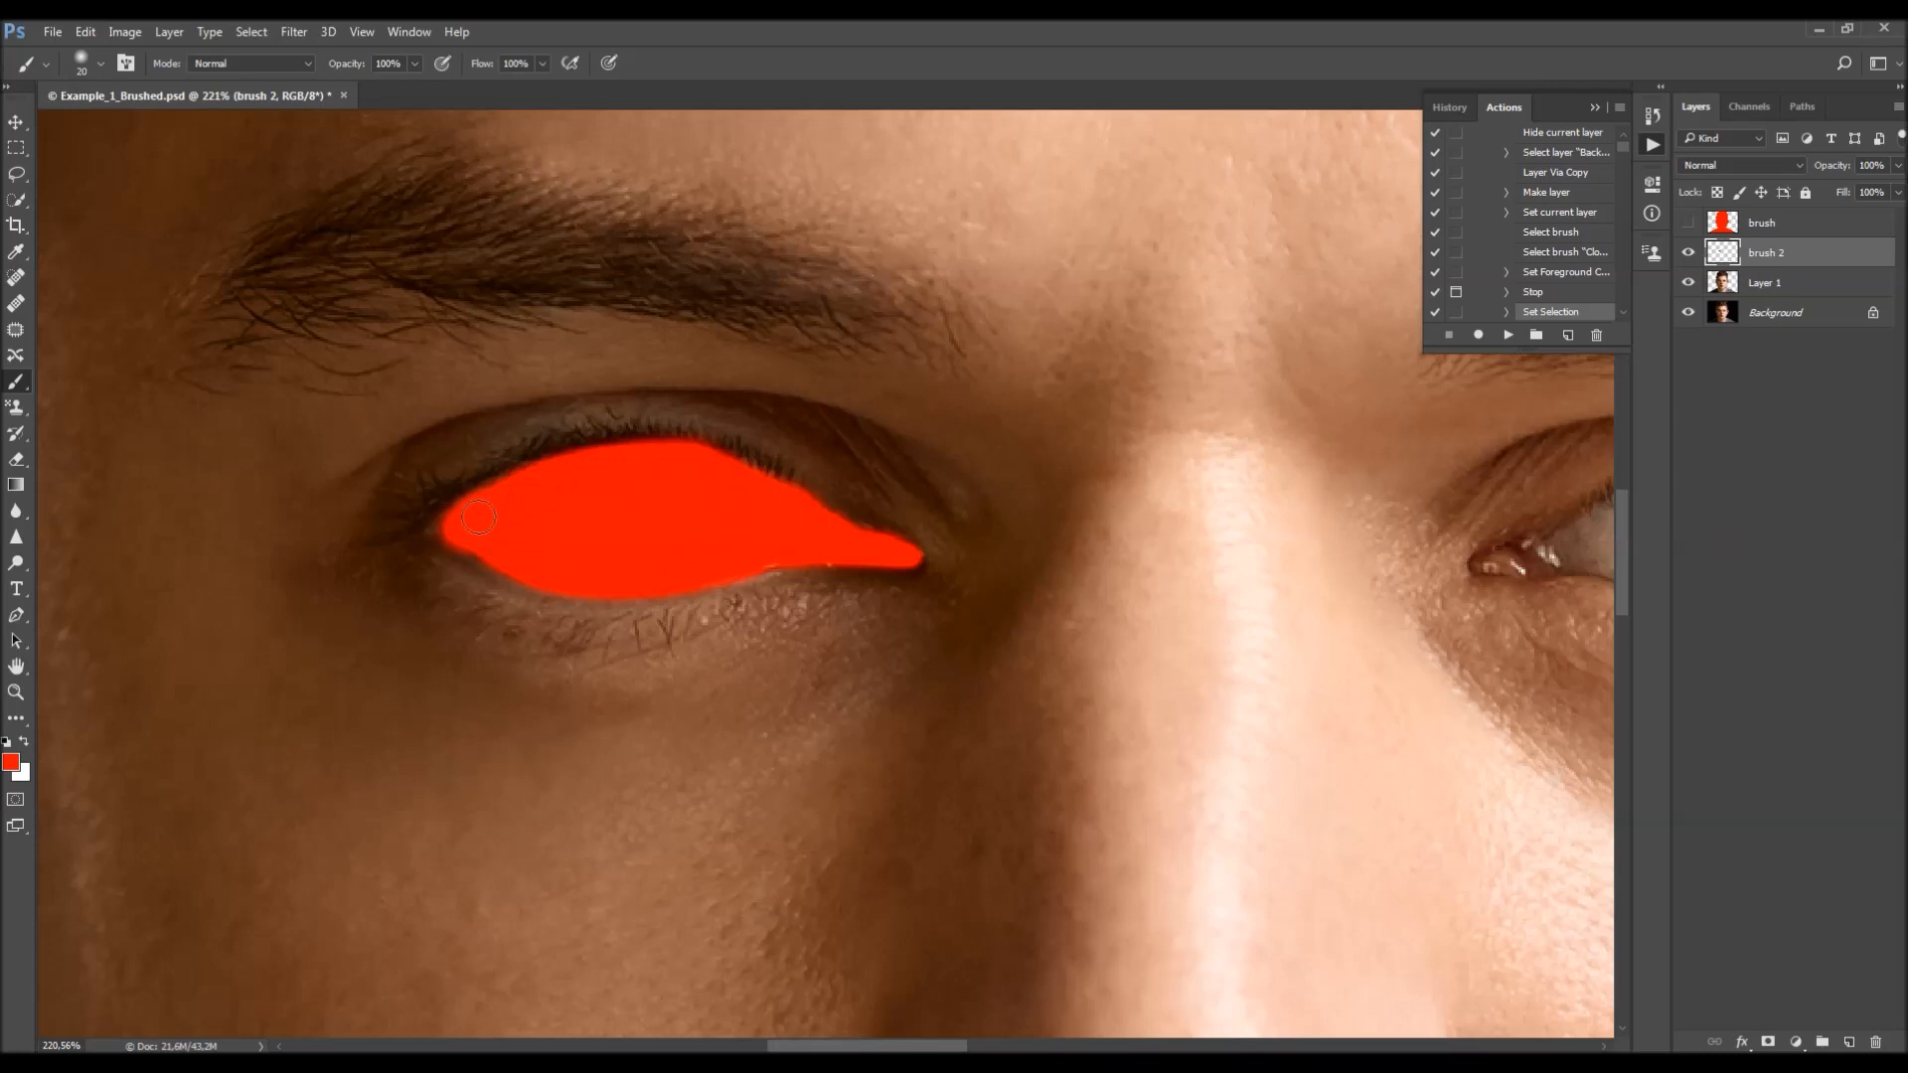
- Trim the red paint along the eyelid and the eye's outer corner with a soft round eraser reduced to 25 px
{"action": "key", "text": "e"}
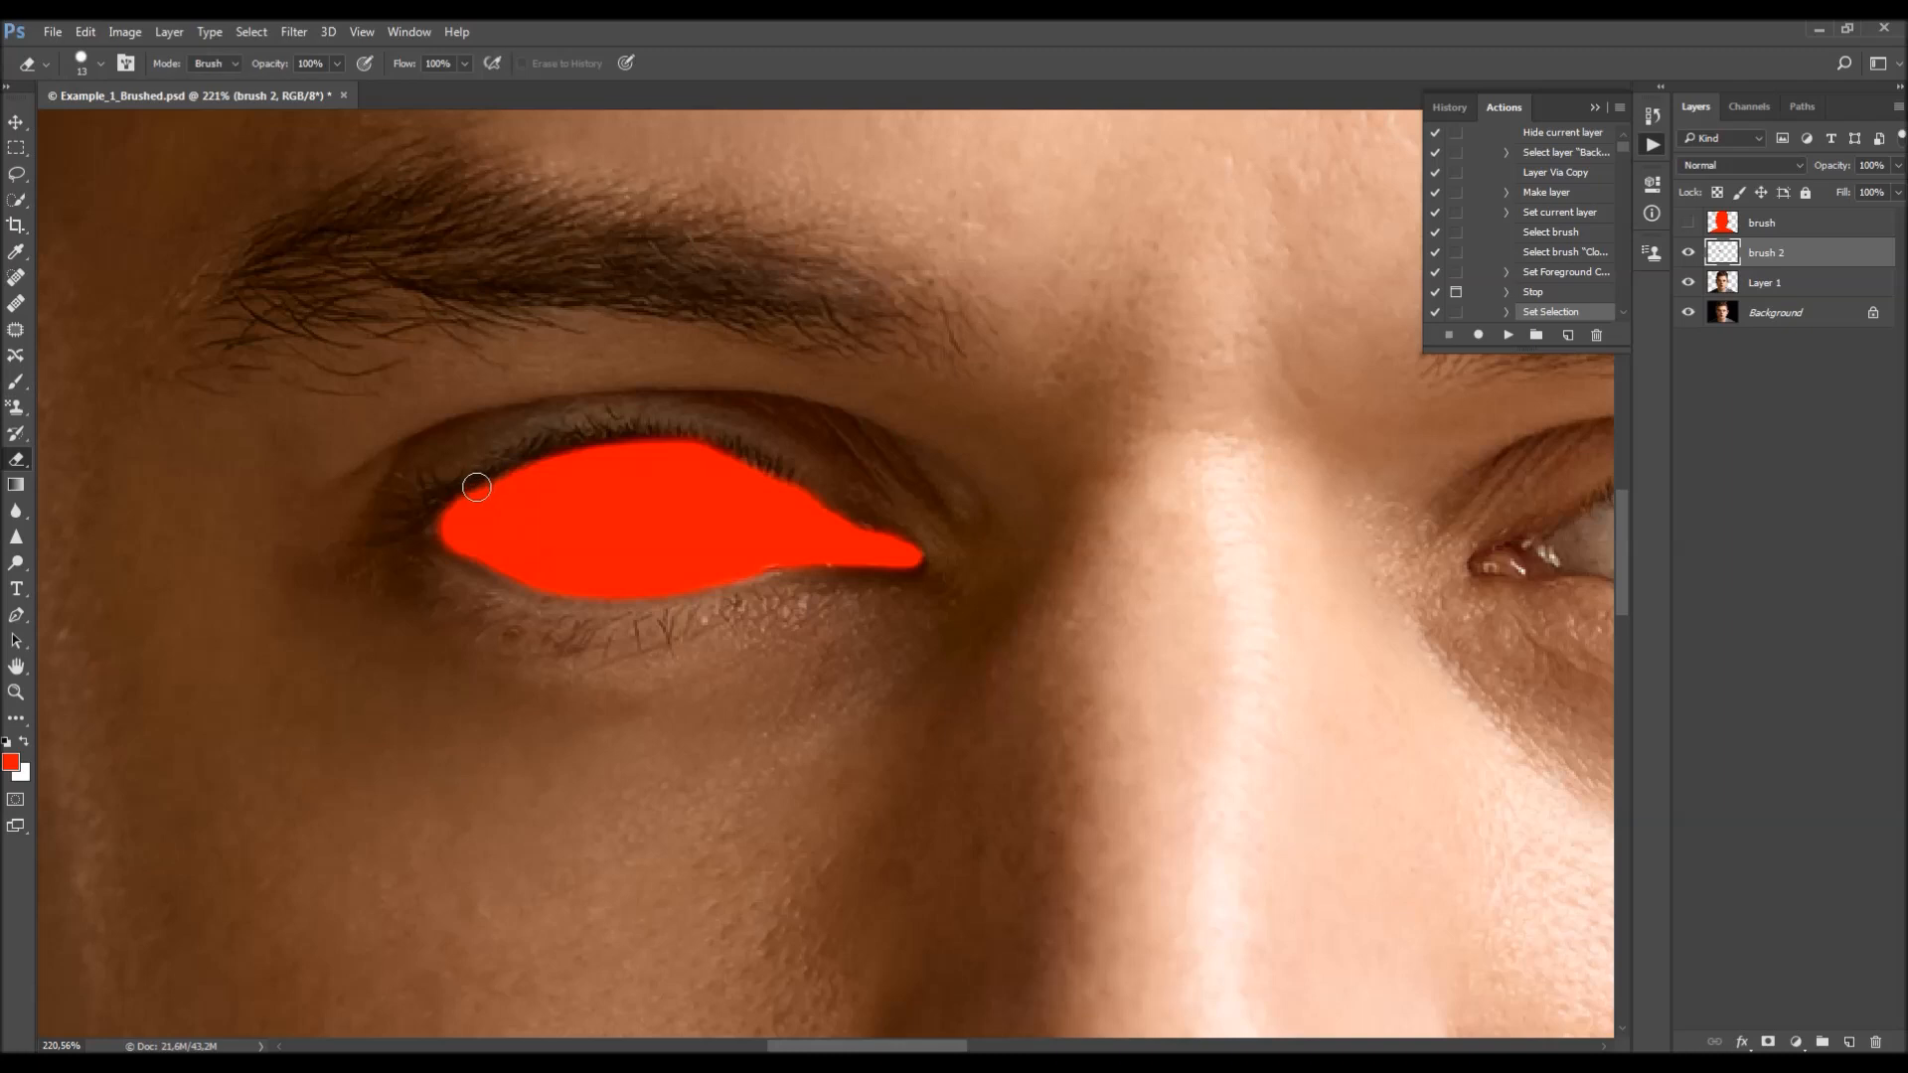
{"action": "right_click", "coordinate": [7, 465]}
{"action": "right_click", "coordinate": [502, 445]}
{"action": "double_click", "coordinate": [693, 719]}
{"action": "key", "text": "bracketleft"}
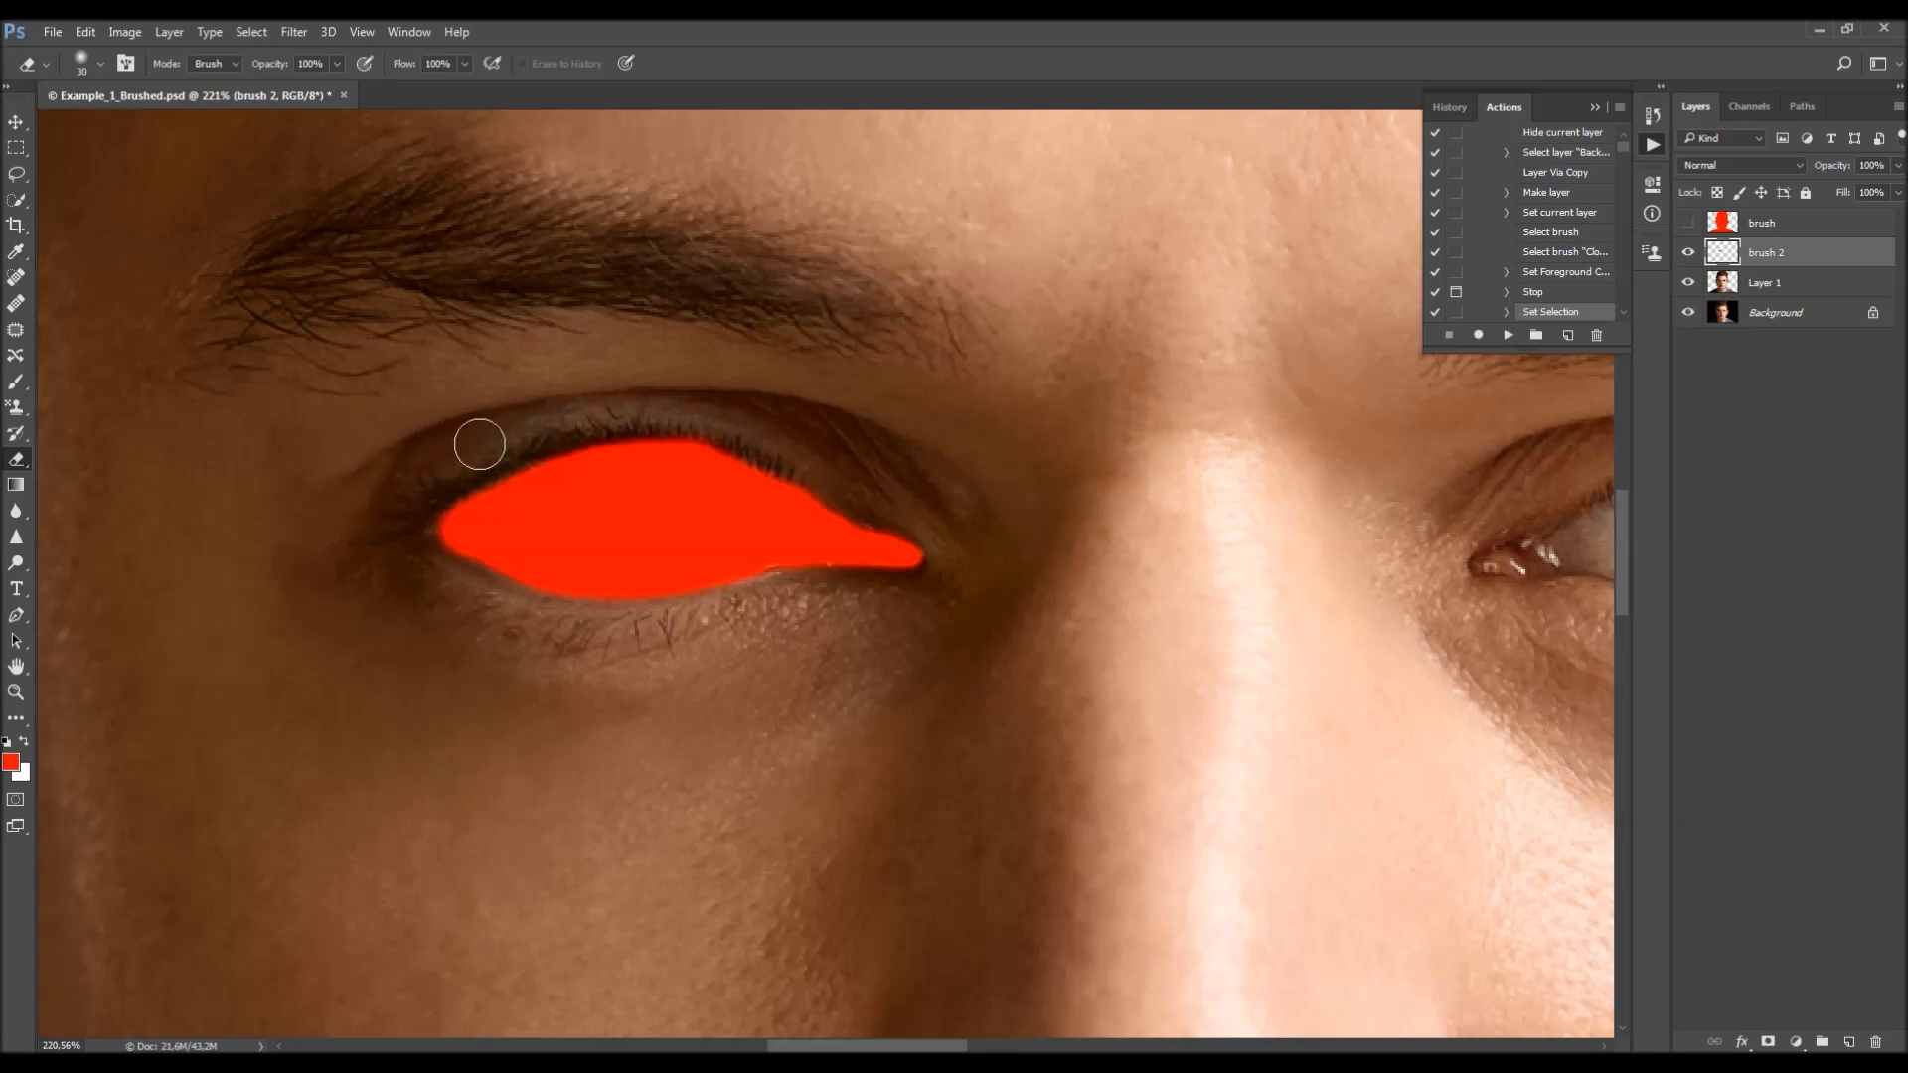
{"action": "mouse_move", "coordinate": [564, 420]}
{"action": "left_mouse_down"}
{"action": "mouse_move", "coordinate": [750, 413]}
{"action": "mouse_move", "coordinate": [635, 408]}
{"action": "mouse_move", "coordinate": [771, 440]}
{"action": "left_mouse_up"}
{"action": "key", "text": "bracketleft"}
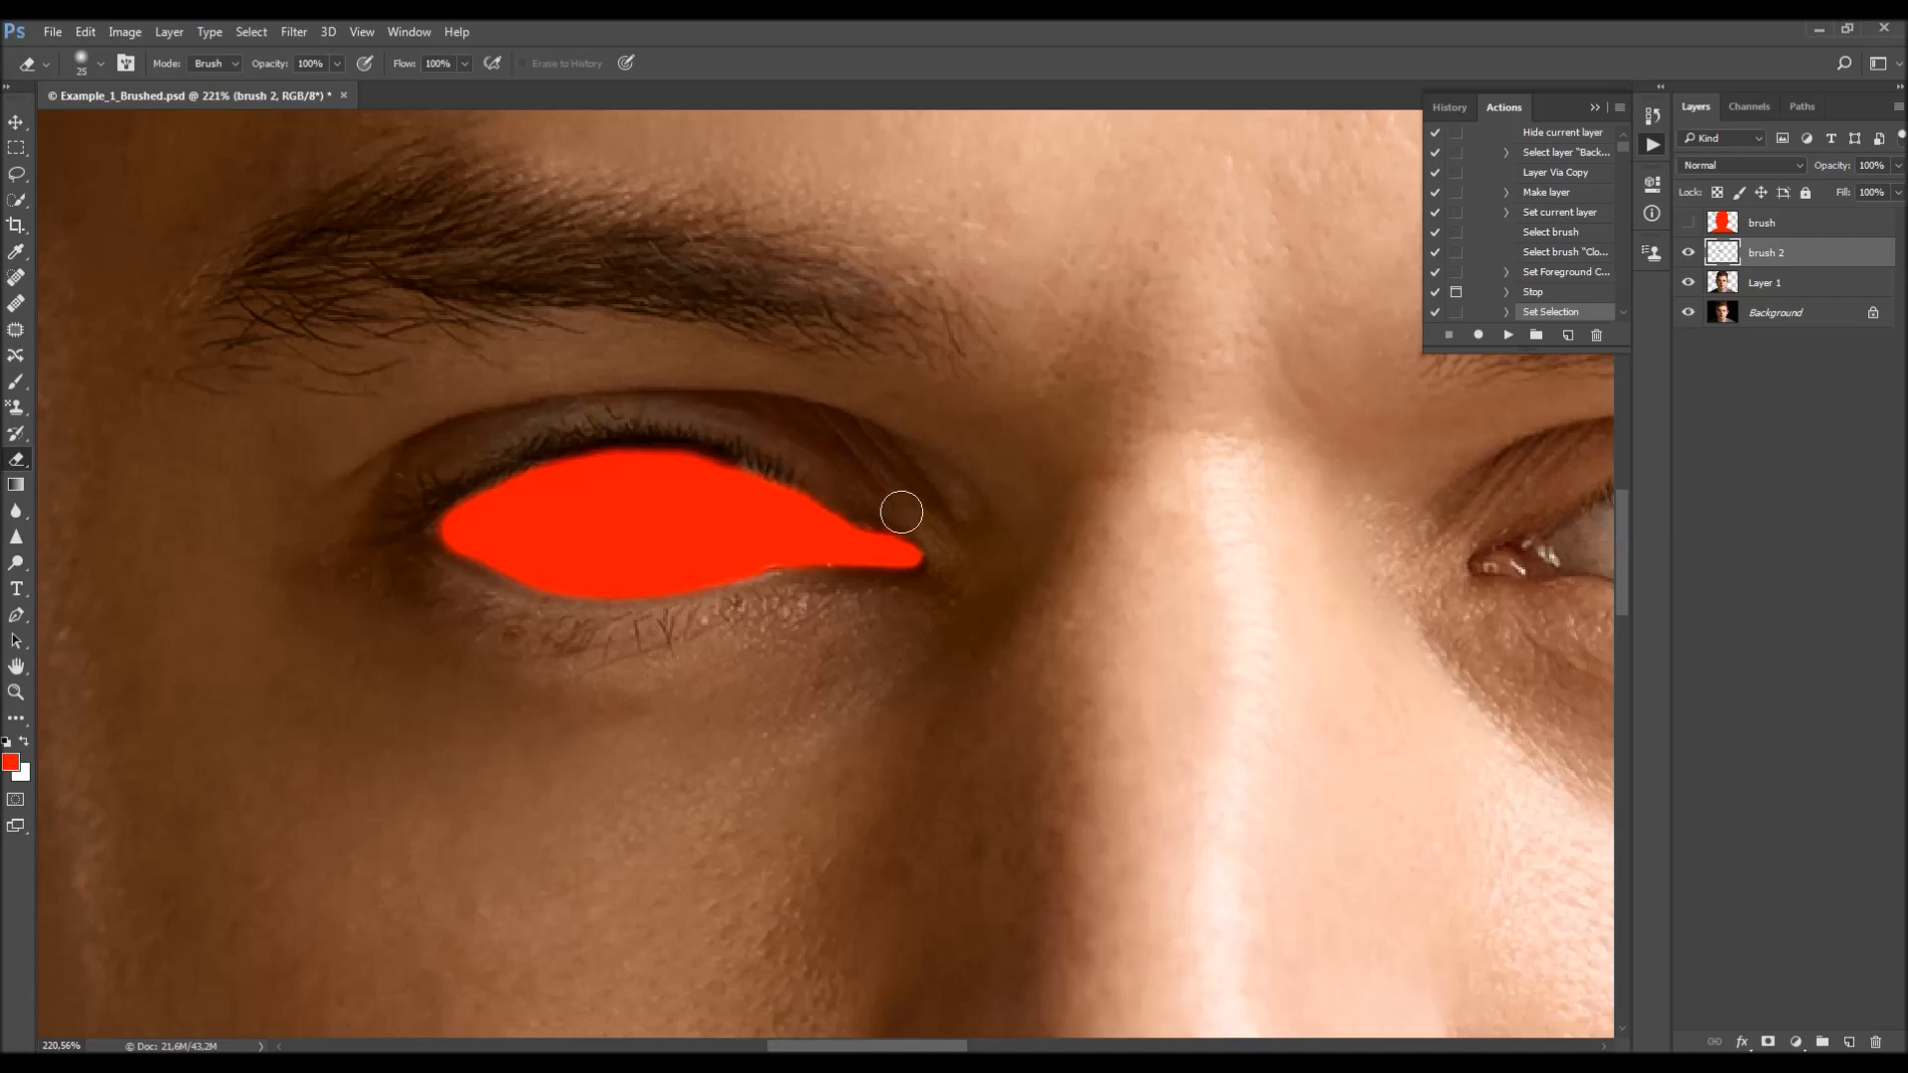
{"action": "key", "text": "bracketleft"}
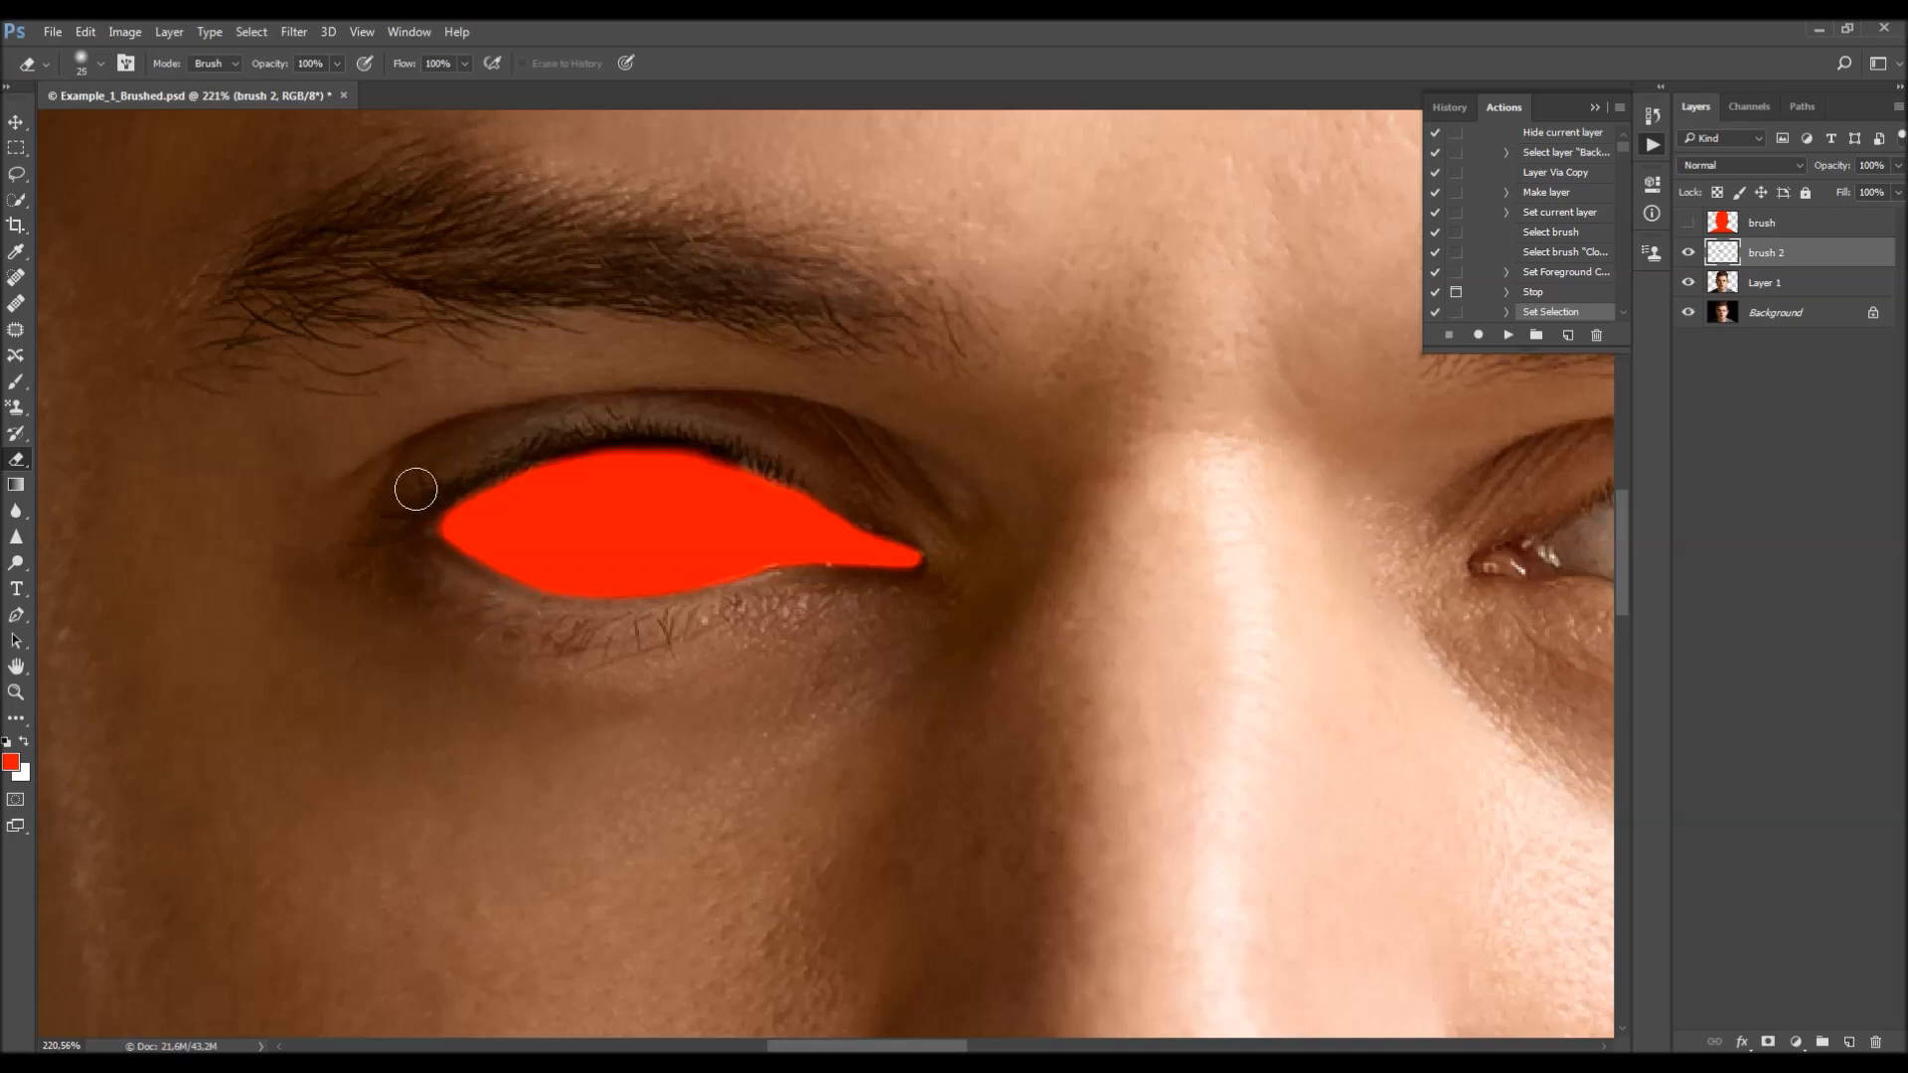
{"action": "key", "text": "bracketright"}
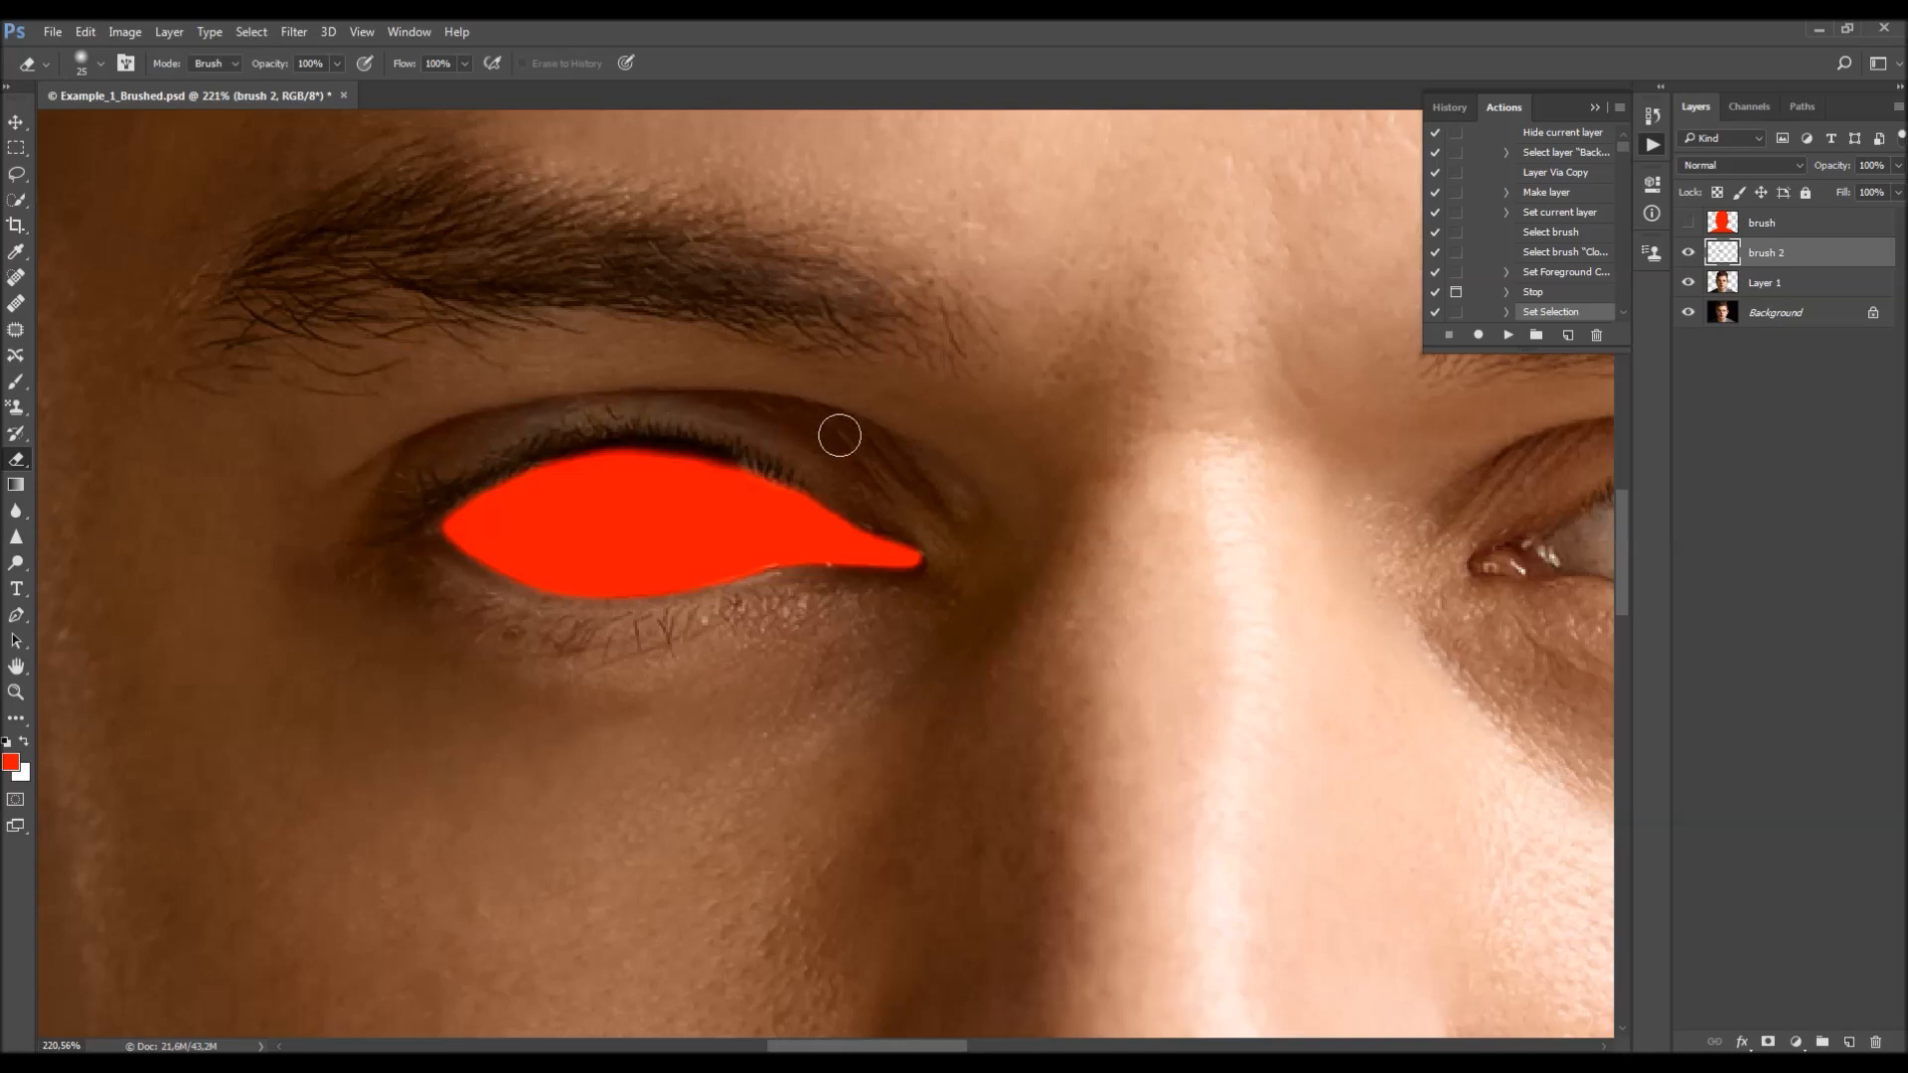
- Touch up the red paint along the upper eyelid of the eye on the image's left side with the soft 25 px brush
{"action": "key", "text": "b"}
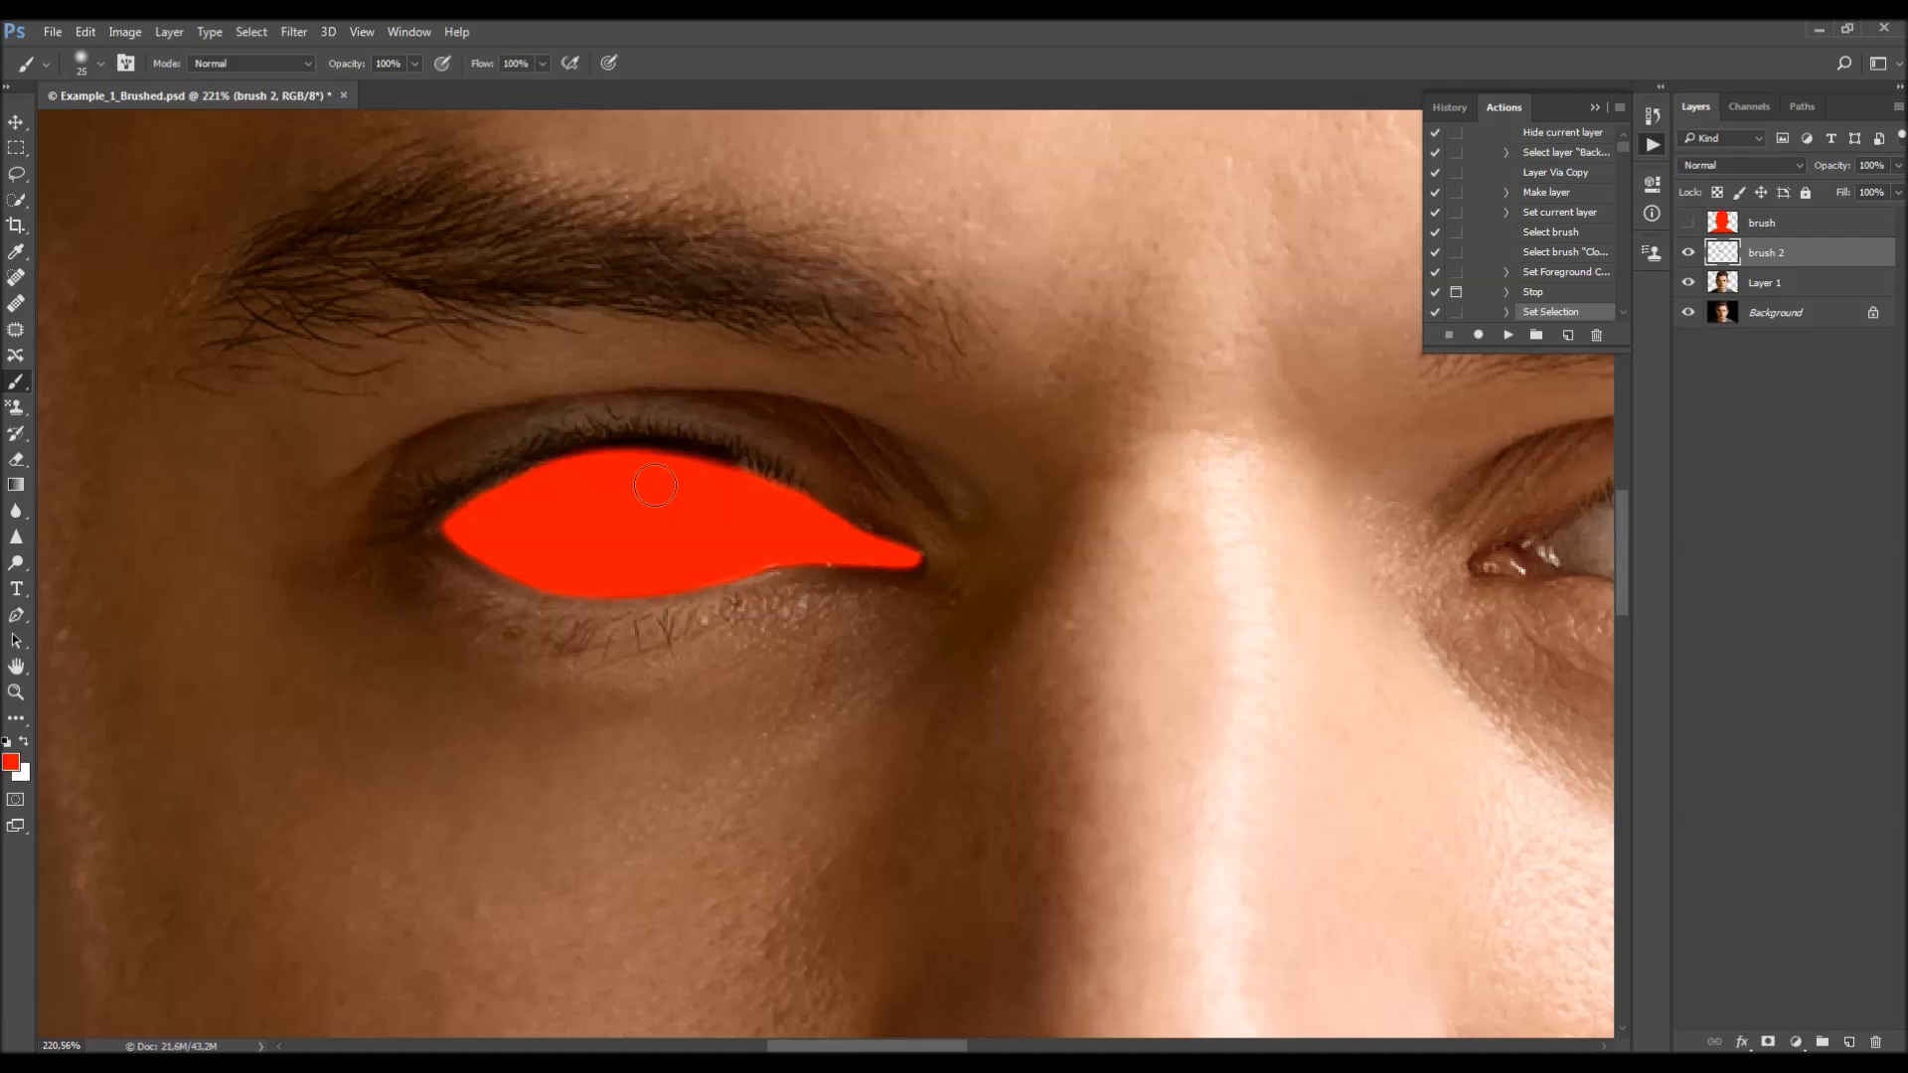
{"action": "mouse_move", "coordinate": [1834, 169]}
{"action": "left_mouse_down"}
{"action": "mouse_move", "coordinate": [1763, 171]}
{"action": "mouse_move", "coordinate": [1905, 169]}
{"action": "left_mouse_up"}
{"action": "left_click_drag", "start_coordinate": [759, 502], "coordinate": [694, 483]}
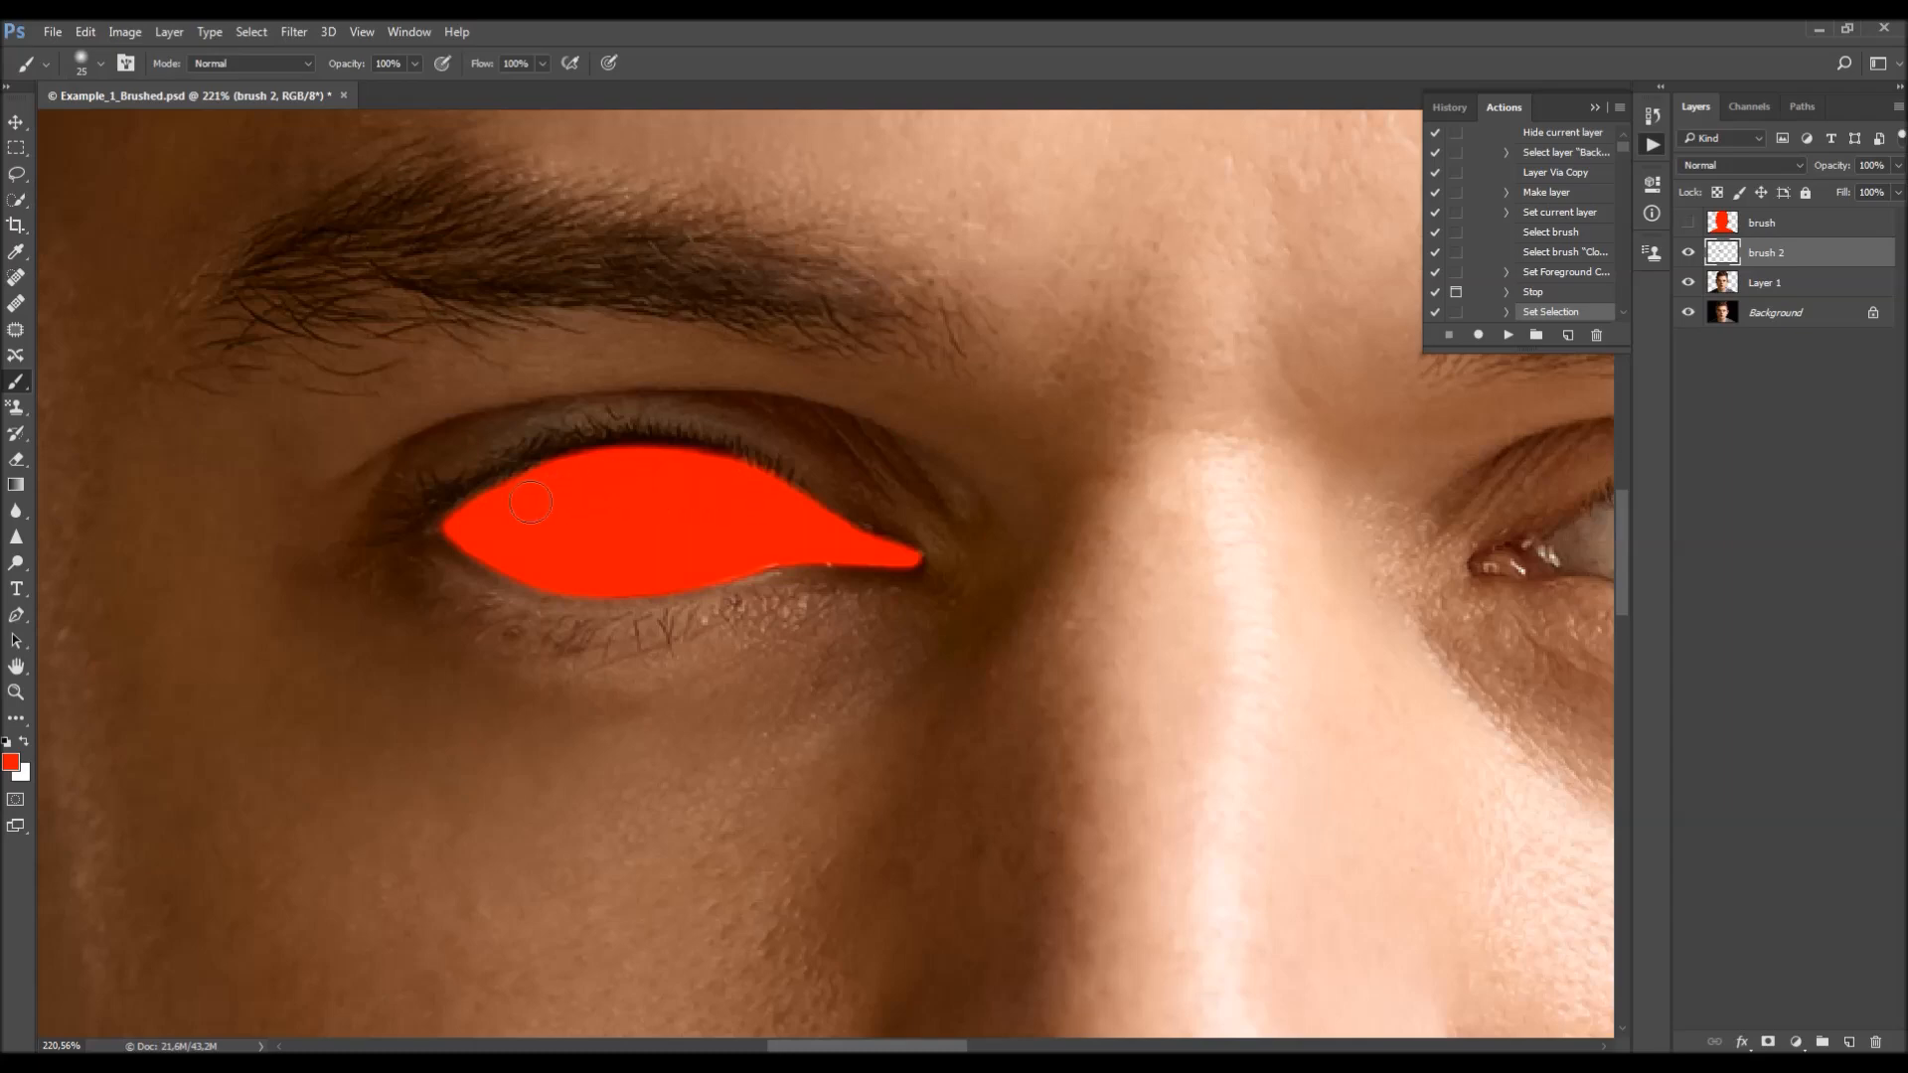
{"action": "key", "text": "e"}
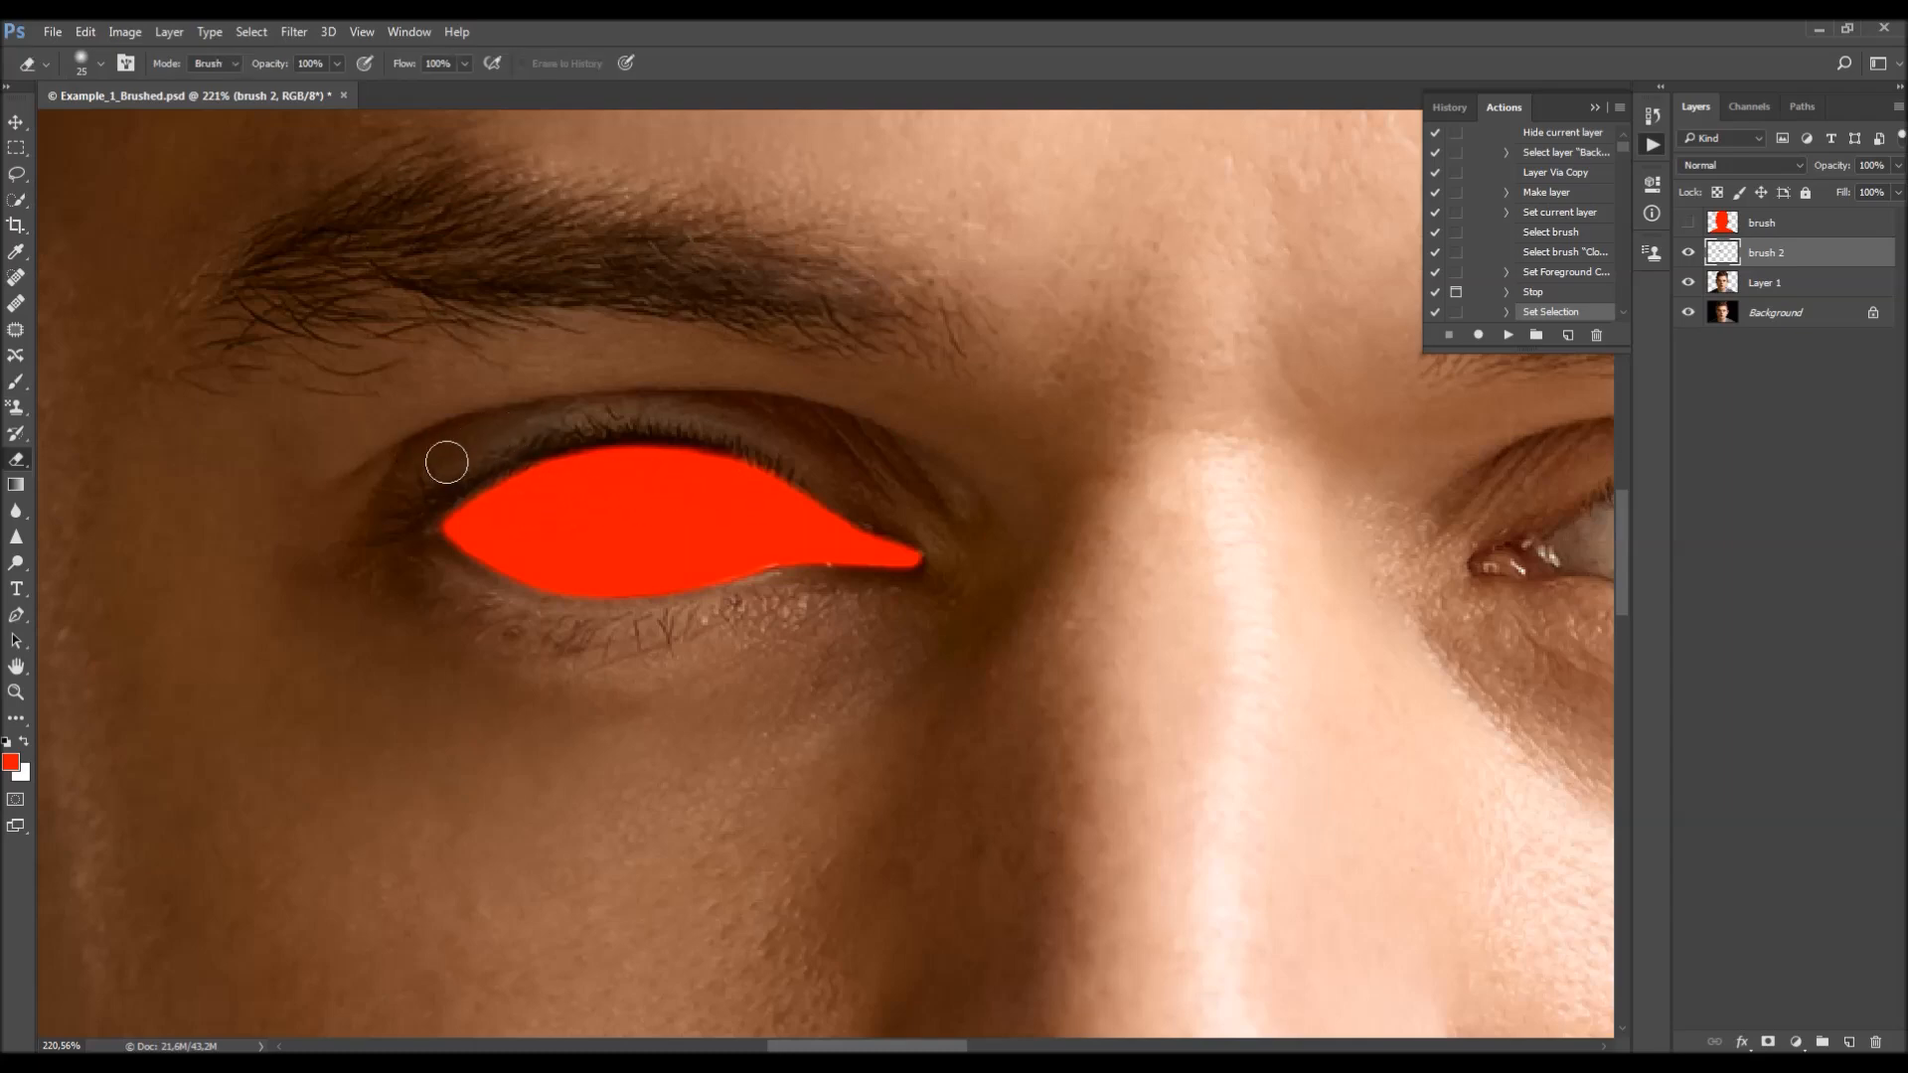
- Paint the eyeball on the image's right side solid red on the brush 2 layer with a soft 20 px brush
{"action": "scroll", "coordinate": [258, 431], "scroll_direction": "down", "scroll_amount": 8}
{"action": "scroll", "coordinate": [825, 457], "scroll_direction": "up", "scroll_amount": 10}
{"action": "key", "text": "b"}
{"action": "scroll", "coordinate": [979, 584], "scroll_direction": "down", "scroll_amount": 1}
{"action": "scroll", "coordinate": [974, 584], "scroll_direction": "up", "scroll_amount": 2}
{"action": "key", "text": "bracketleft"}
{"action": "mouse_move", "coordinate": [956, 601]}
{"action": "left_mouse_down"}
{"action": "mouse_move", "coordinate": [775, 601]}
{"action": "mouse_move", "coordinate": [856, 564]}
{"action": "mouse_move", "coordinate": [761, 594]}
{"action": "mouse_move", "coordinate": [871, 548]}
{"action": "mouse_move", "coordinate": [781, 614]}
{"action": "mouse_move", "coordinate": [1031, 657]}
{"action": "mouse_move", "coordinate": [910, 656]}
{"action": "mouse_move", "coordinate": [987, 661]}
{"action": "mouse_move", "coordinate": [927, 663]}
{"action": "mouse_move", "coordinate": [1053, 663]}
{"action": "mouse_move", "coordinate": [952, 669]}
{"action": "mouse_move", "coordinate": [1115, 647]}
{"action": "mouse_move", "coordinate": [1010, 674]}
{"action": "mouse_move", "coordinate": [1192, 624]}
{"action": "mouse_move", "coordinate": [1041, 638]}
{"action": "mouse_move", "coordinate": [1067, 624]}
{"action": "mouse_move", "coordinate": [928, 589]}
{"action": "mouse_move", "coordinate": [885, 551]}
{"action": "mouse_move", "coordinate": [975, 547]}
{"action": "mouse_move", "coordinate": [932, 543]}
{"action": "mouse_move", "coordinate": [1058, 574]}
{"action": "mouse_move", "coordinate": [979, 545]}
{"action": "mouse_move", "coordinate": [1159, 602]}
{"action": "mouse_move", "coordinate": [1120, 604]}
{"action": "left_mouse_up"}
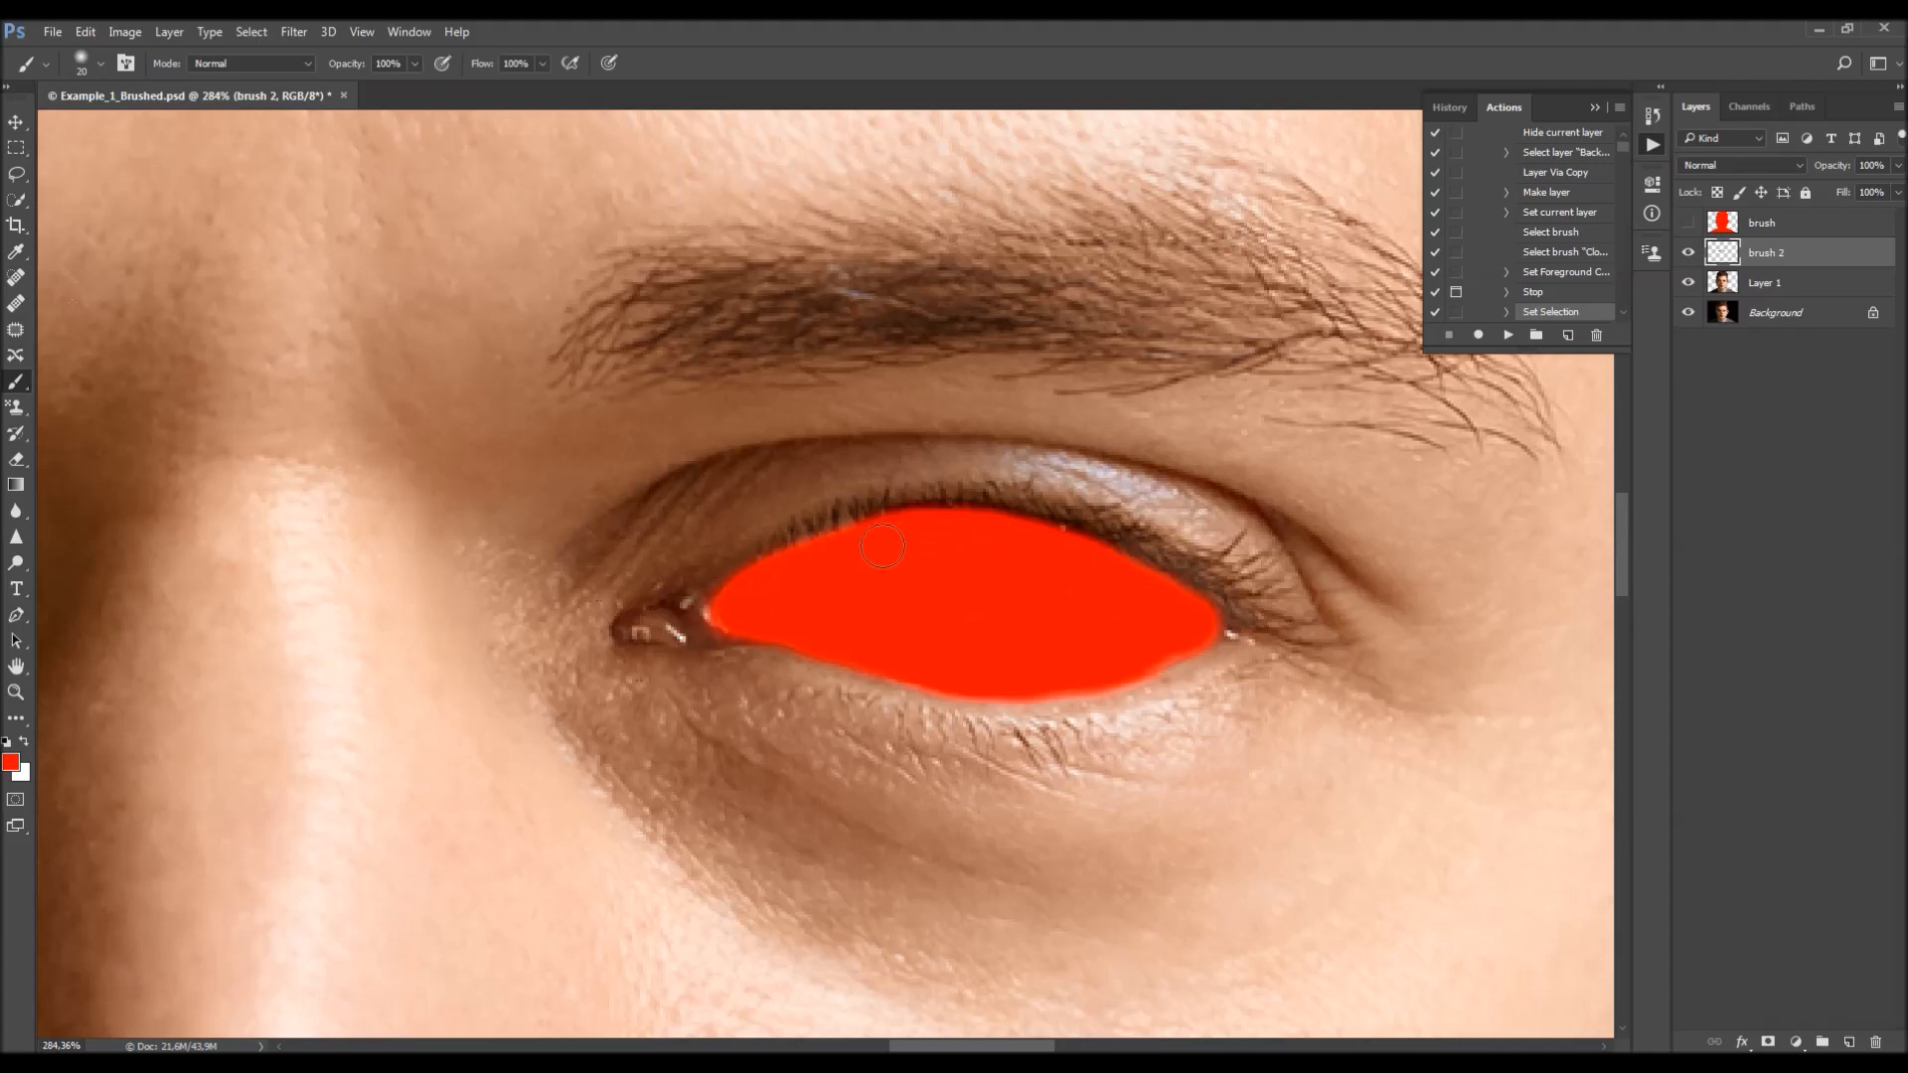
- Extend the red into both corners of that eye with a 10 px brush and trim its lower edge with the 20 px eraser
{"action": "key", "text": "bracketleft"}
{"action": "mouse_move", "coordinate": [749, 602]}
{"action": "left_mouse_down"}
{"action": "mouse_move", "coordinate": [628, 628]}
{"action": "mouse_move", "coordinate": [669, 627]}
{"action": "left_mouse_up"}
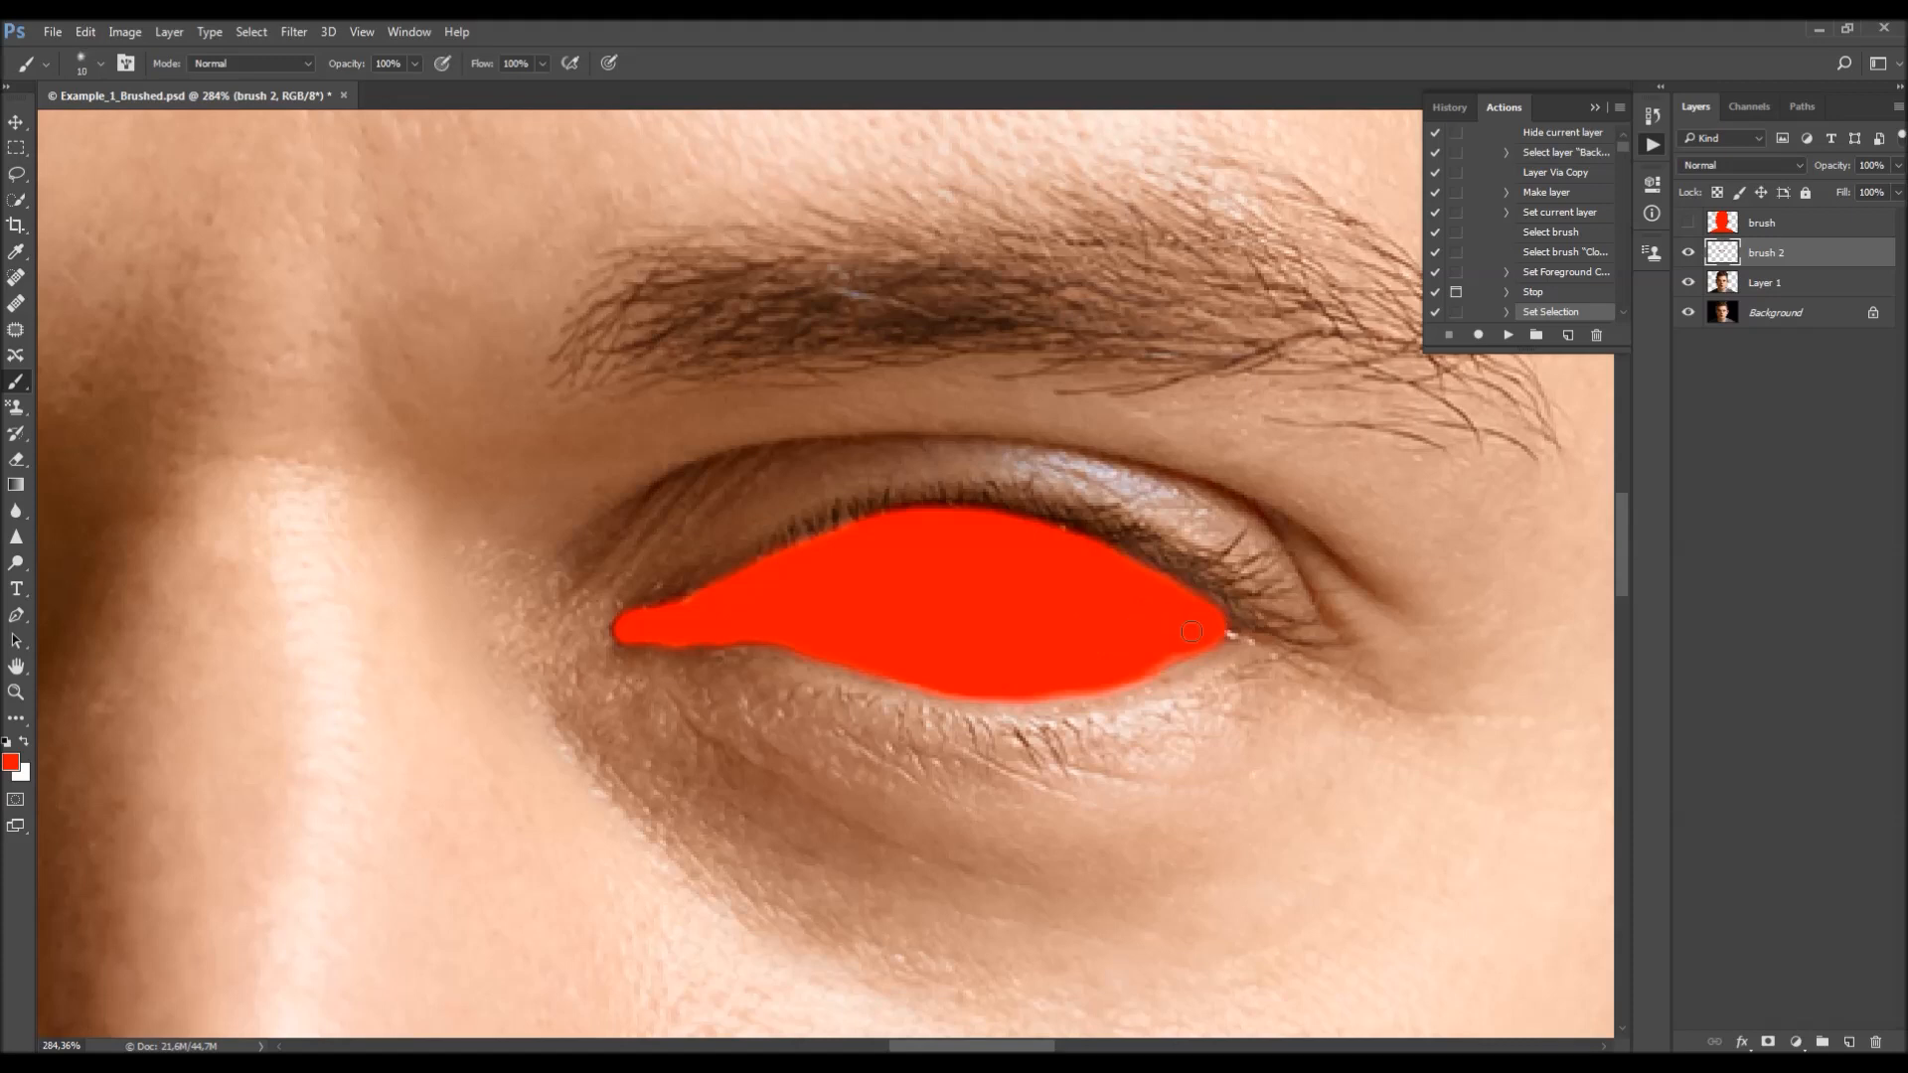
{"action": "key", "text": "e"}
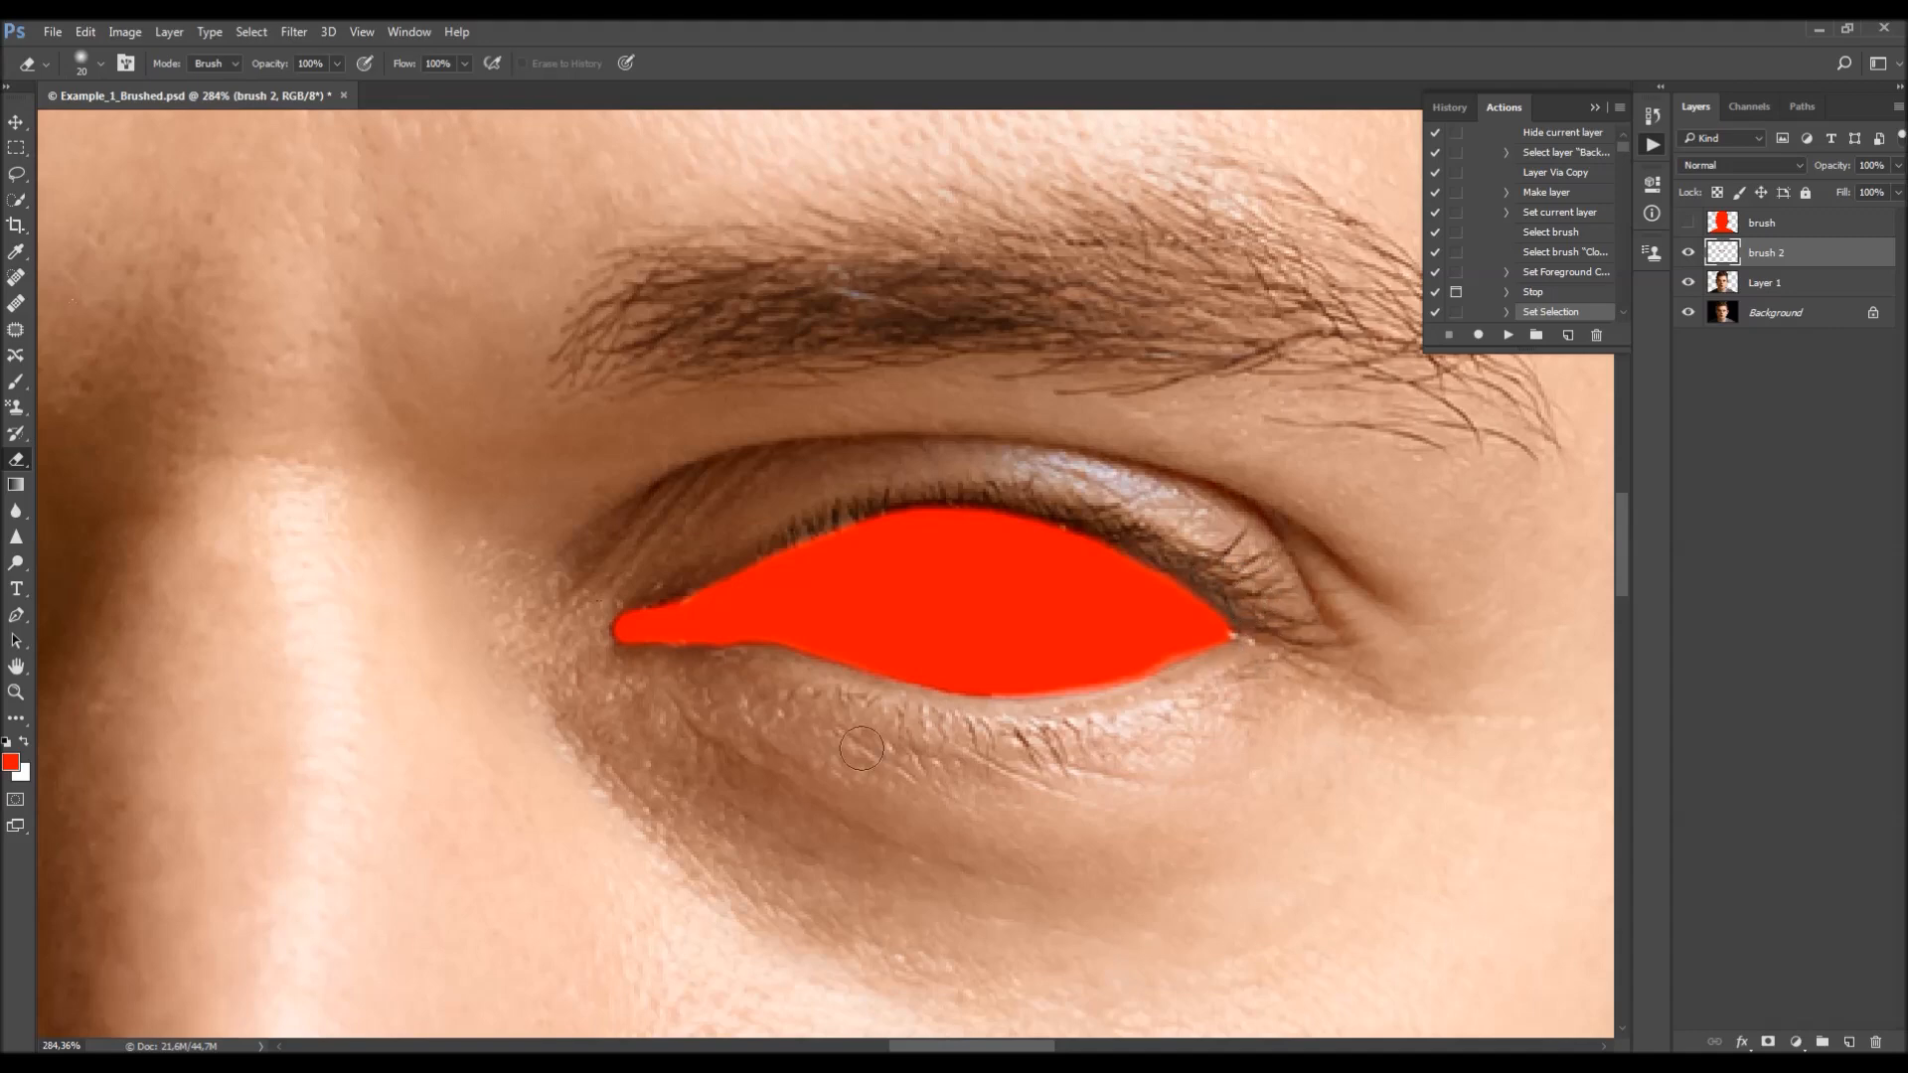
- Examine the paint coverage over both eyes by temporarily hiding the brush 2 layer and lowering its opacity
{"action": "left_click", "coordinate": [1689, 253]}
{"action": "left_click", "coordinate": [1689, 252]}
{"action": "key", "text": "v"}
{"action": "key", "text": "Return"}
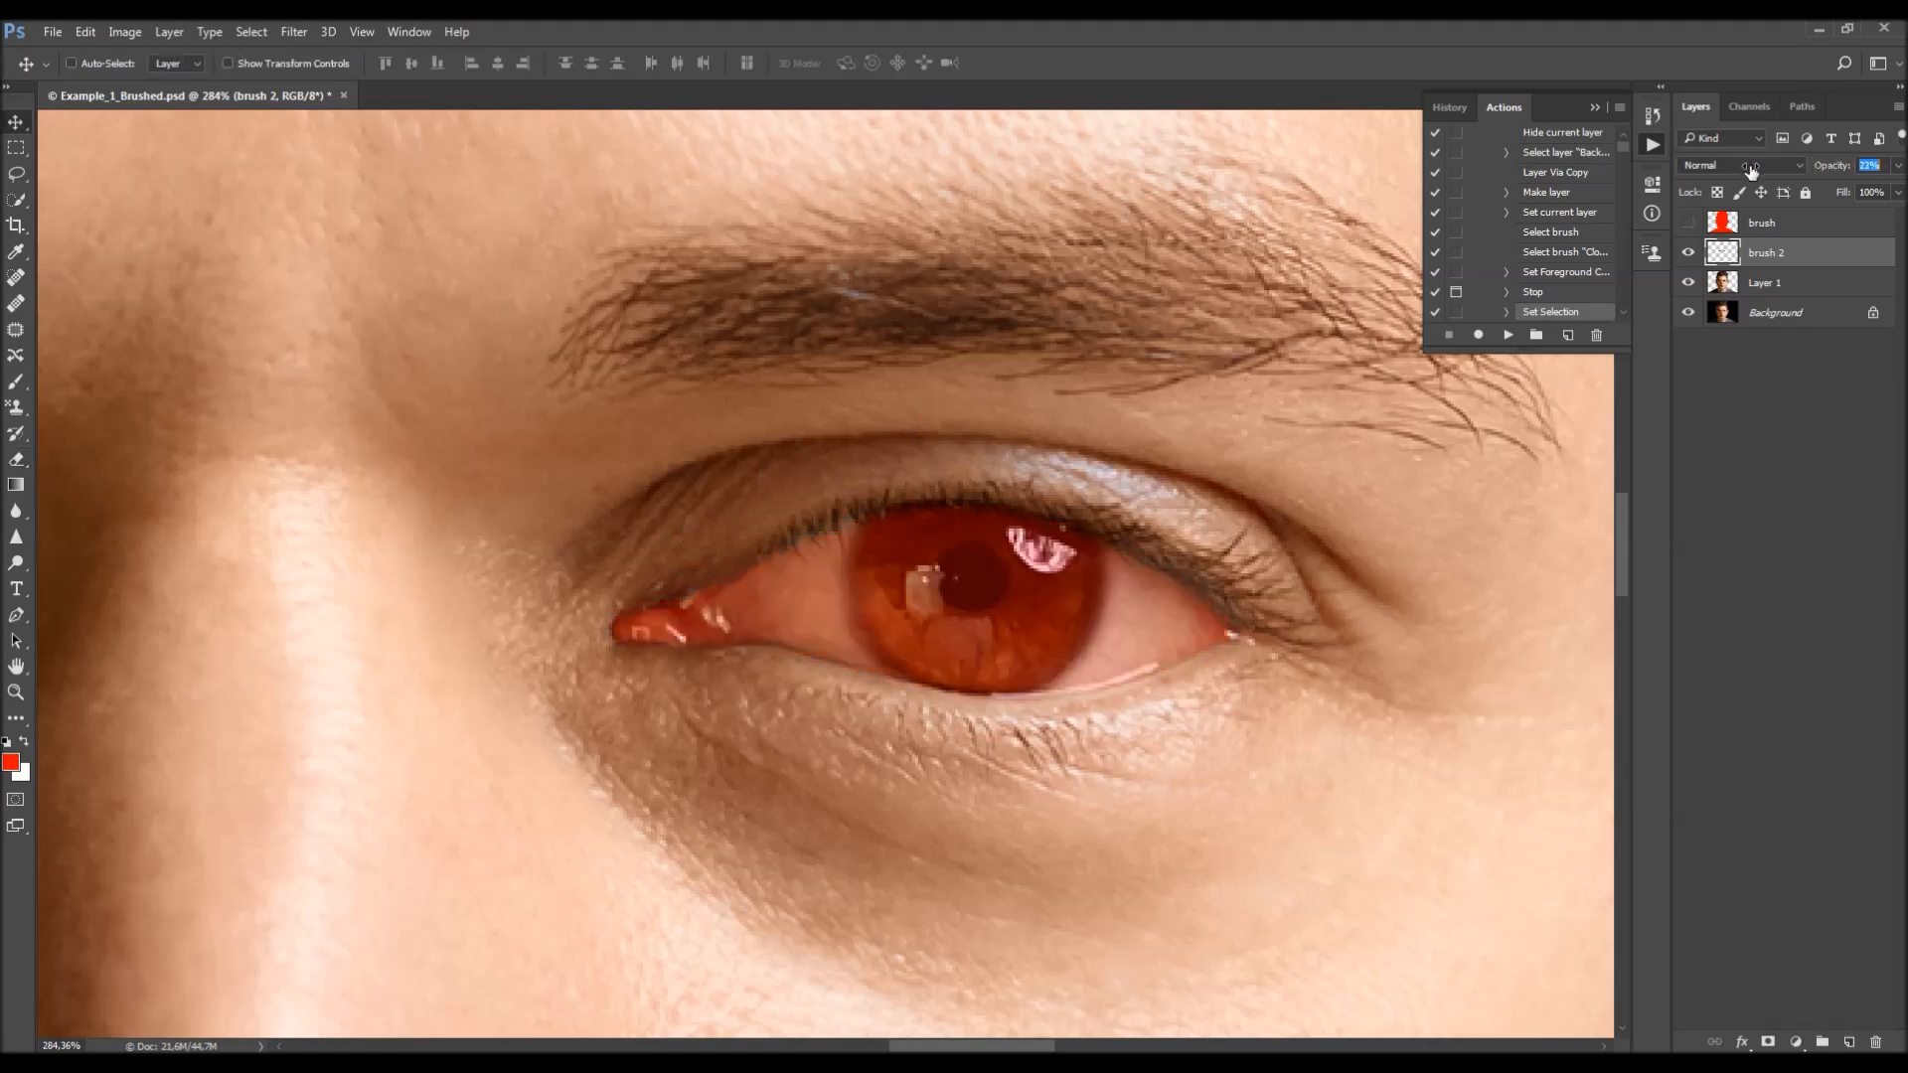
{"action": "left_click_drag", "start_coordinate": [1752, 171], "coordinate": [1835, 169]}
{"action": "key", "text": "b"}
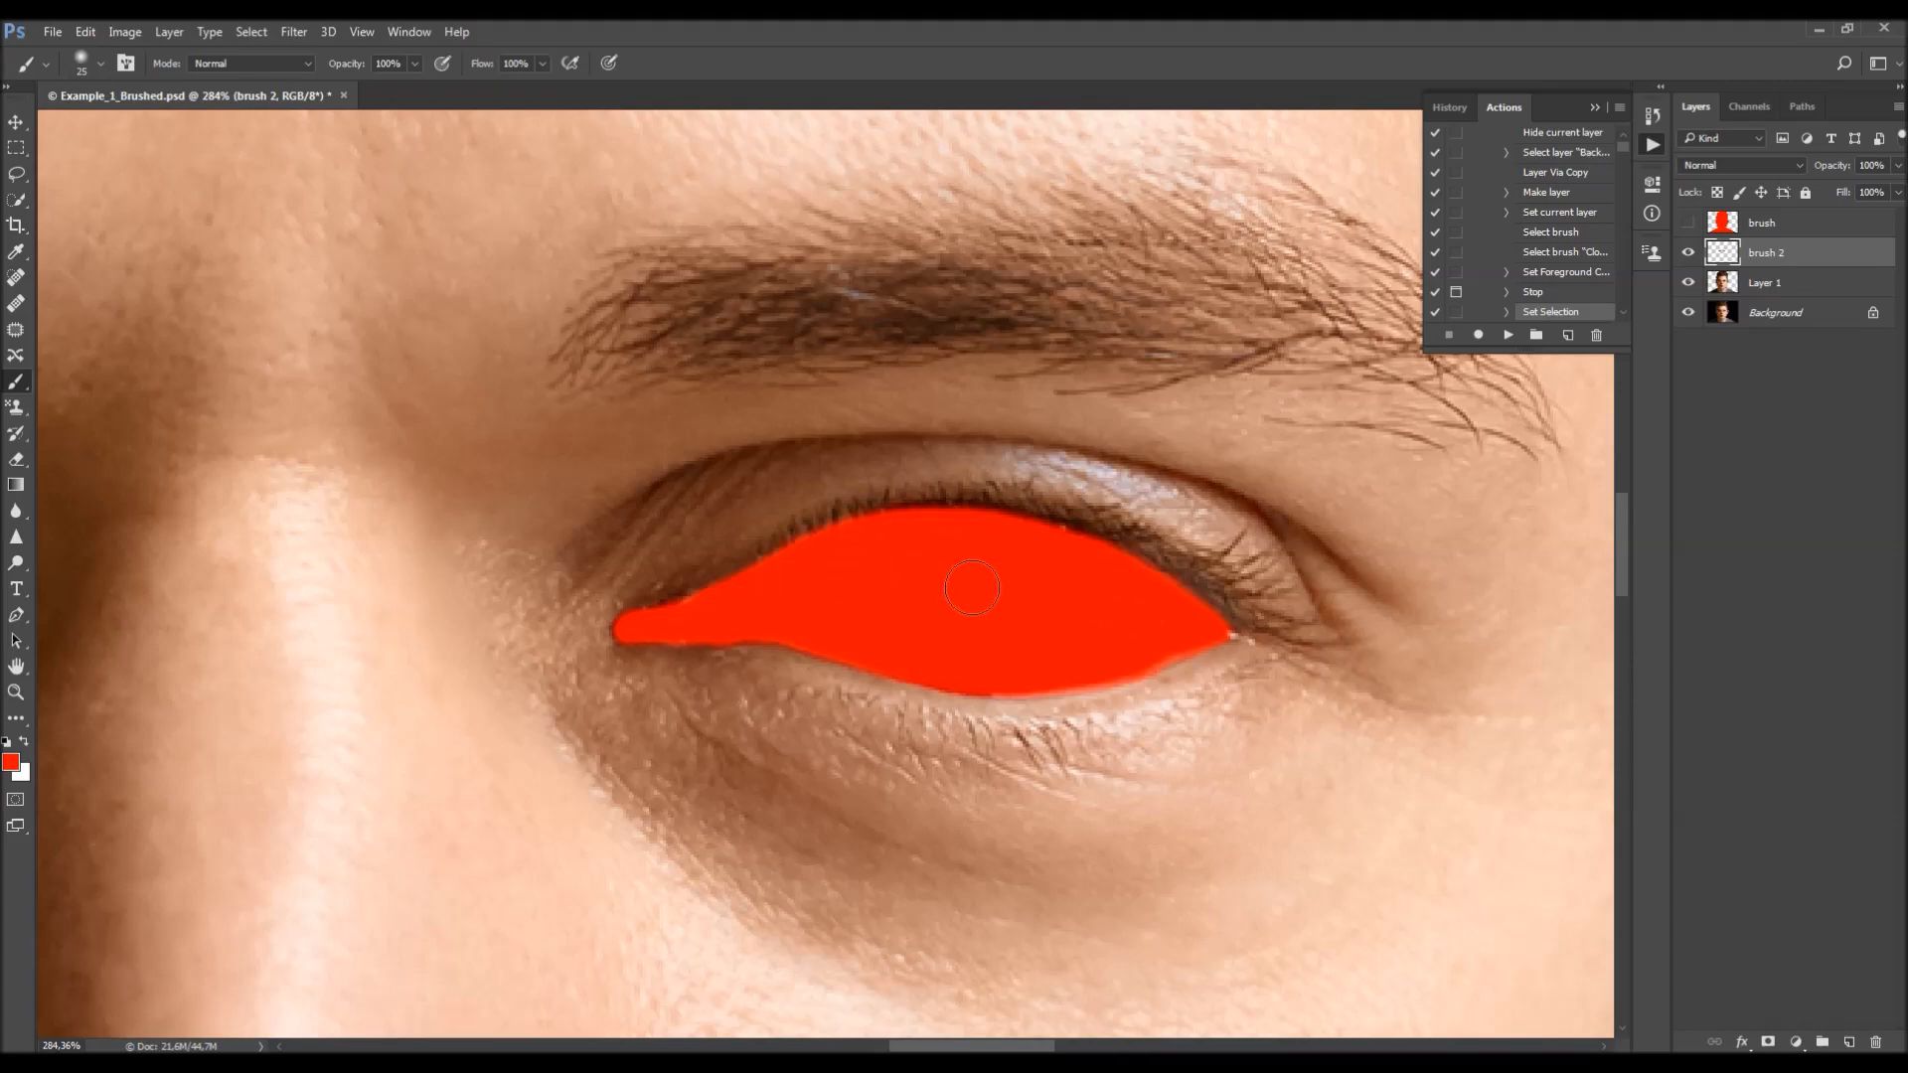
{"action": "key", "text": "v"}
{"action": "key", "text": "ctrl+0"}
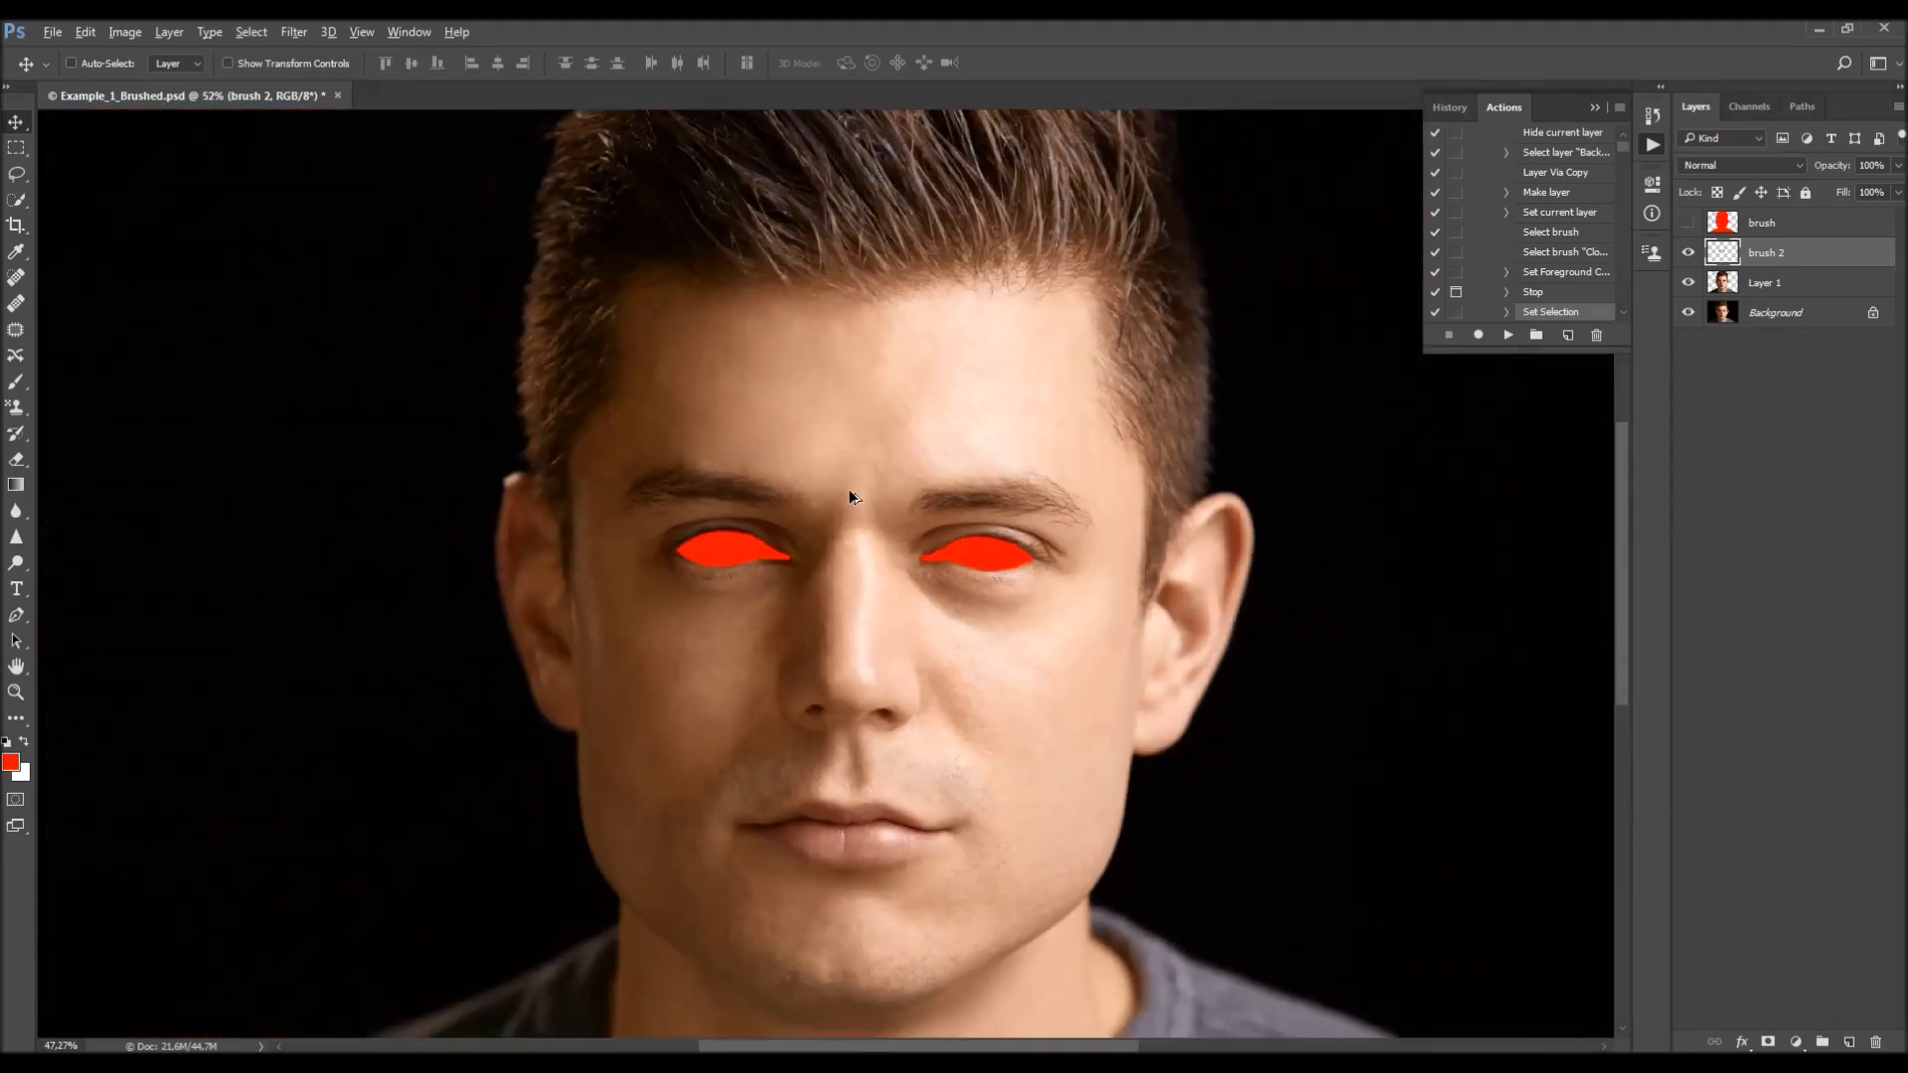
{"action": "scroll", "coordinate": [874, 497], "scroll_direction": "down", "scroll_amount": 2}
{"action": "scroll", "coordinate": [891, 527], "scroll_direction": "up", "scroll_amount": 5}
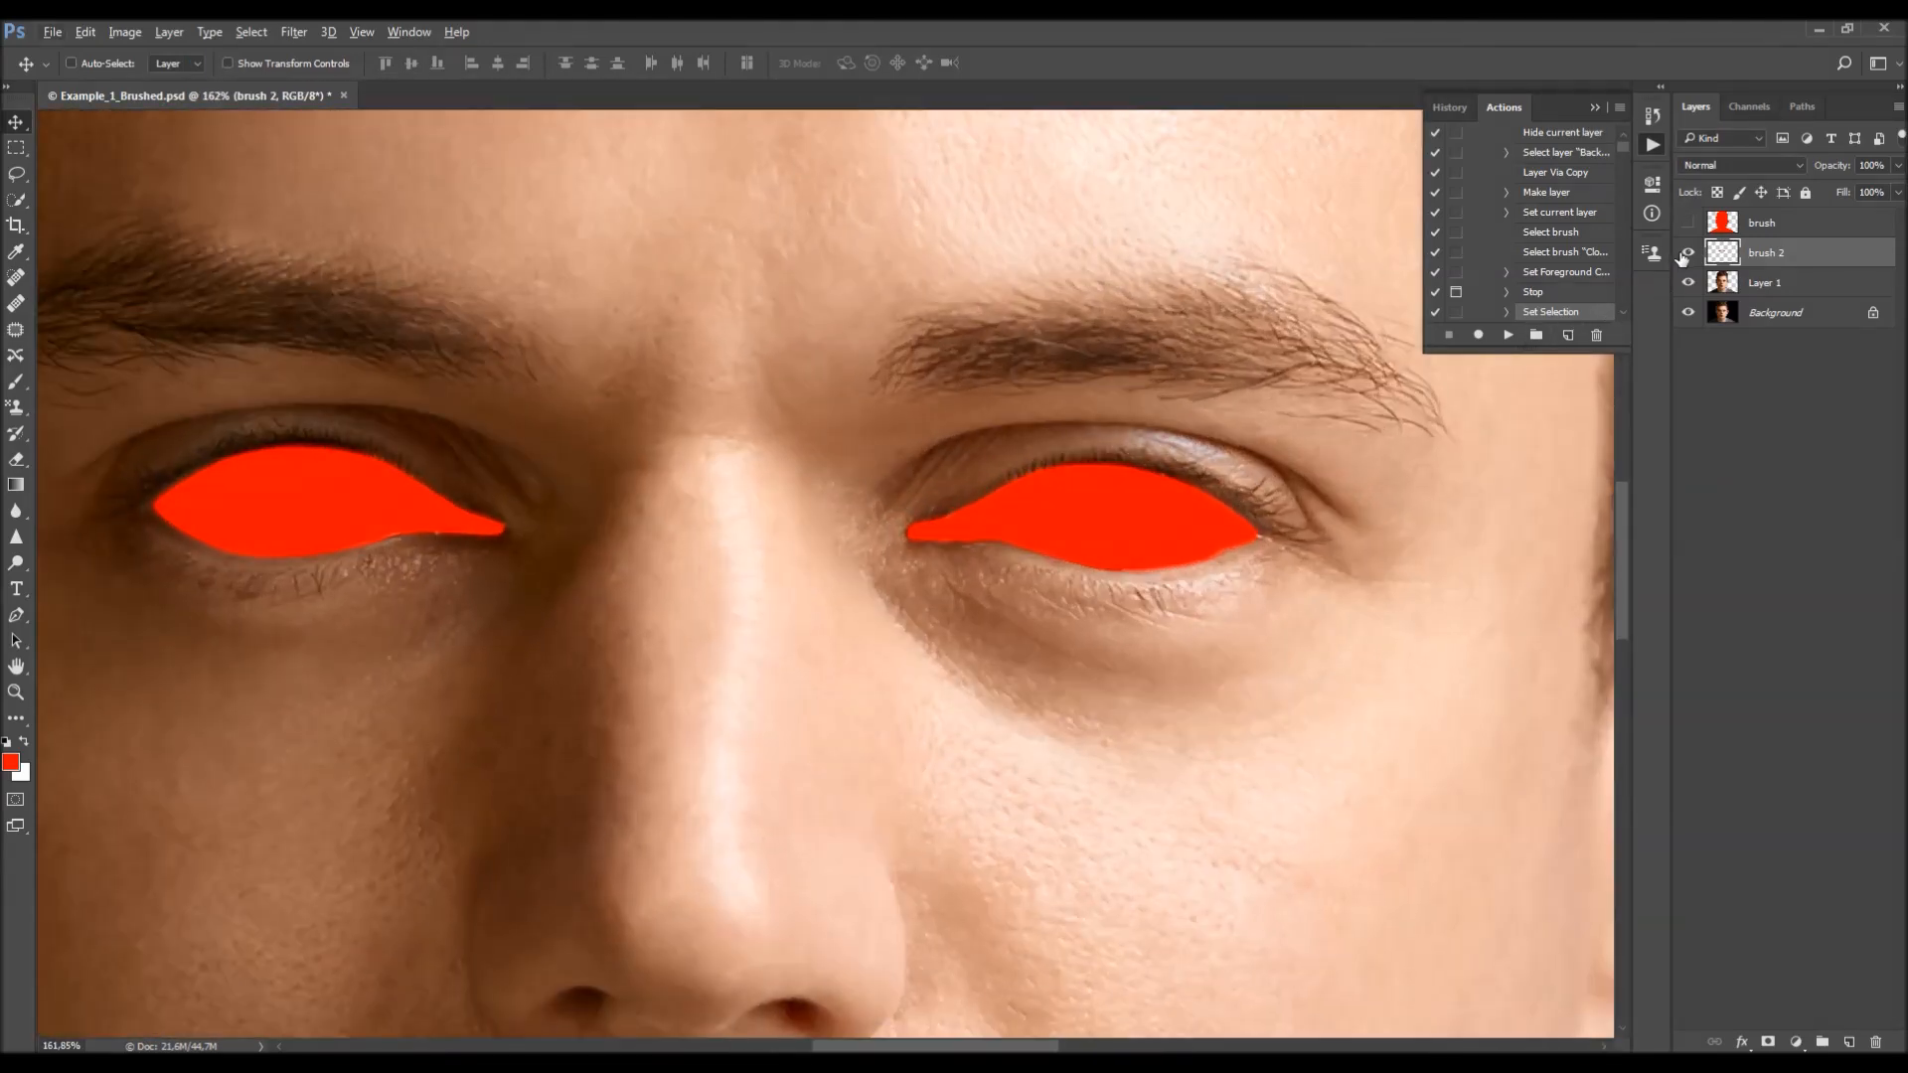
{"action": "left_click", "coordinate": [1686, 253]}
{"action": "left_click", "coordinate": [1687, 253]}
{"action": "scroll", "coordinate": [809, 447], "scroll_direction": "down", "scroll_amount": 4}
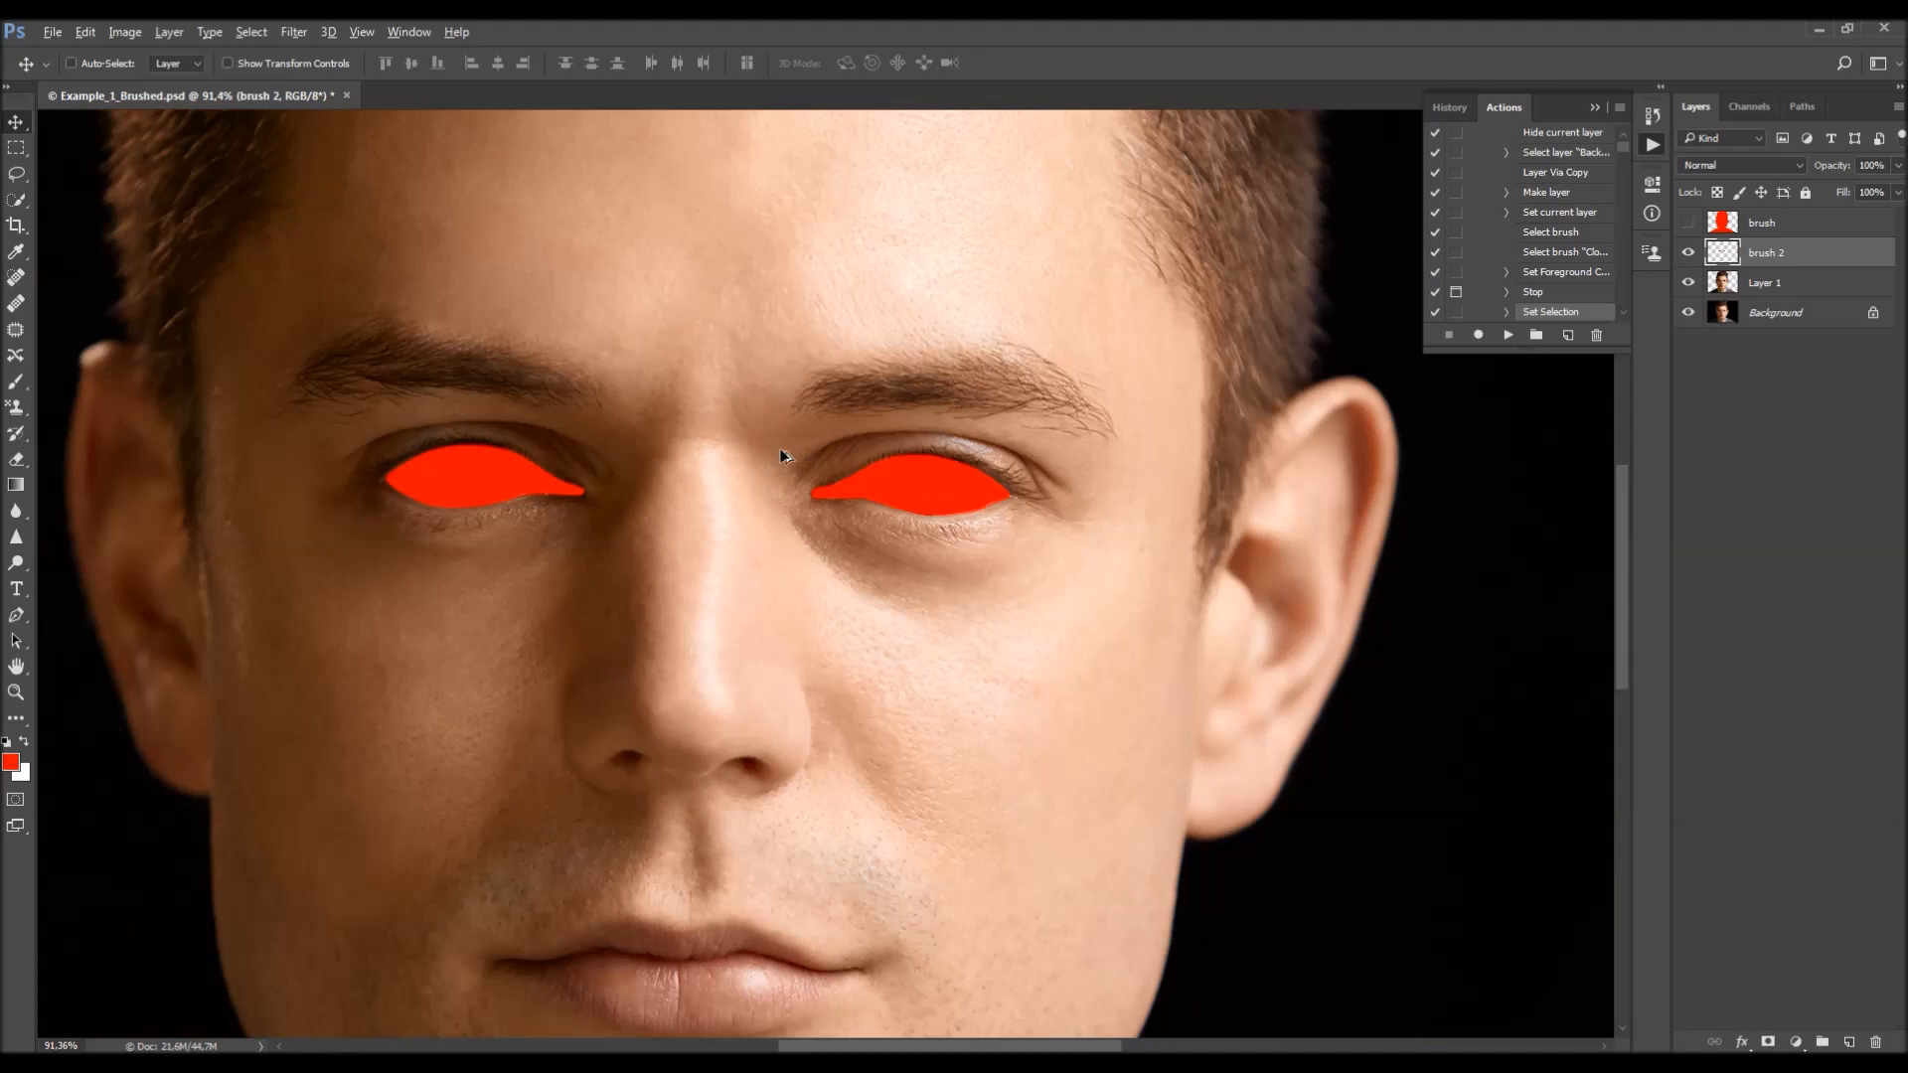
{"action": "scroll", "coordinate": [881, 438], "scroll_direction": "up", "scroll_amount": 1}
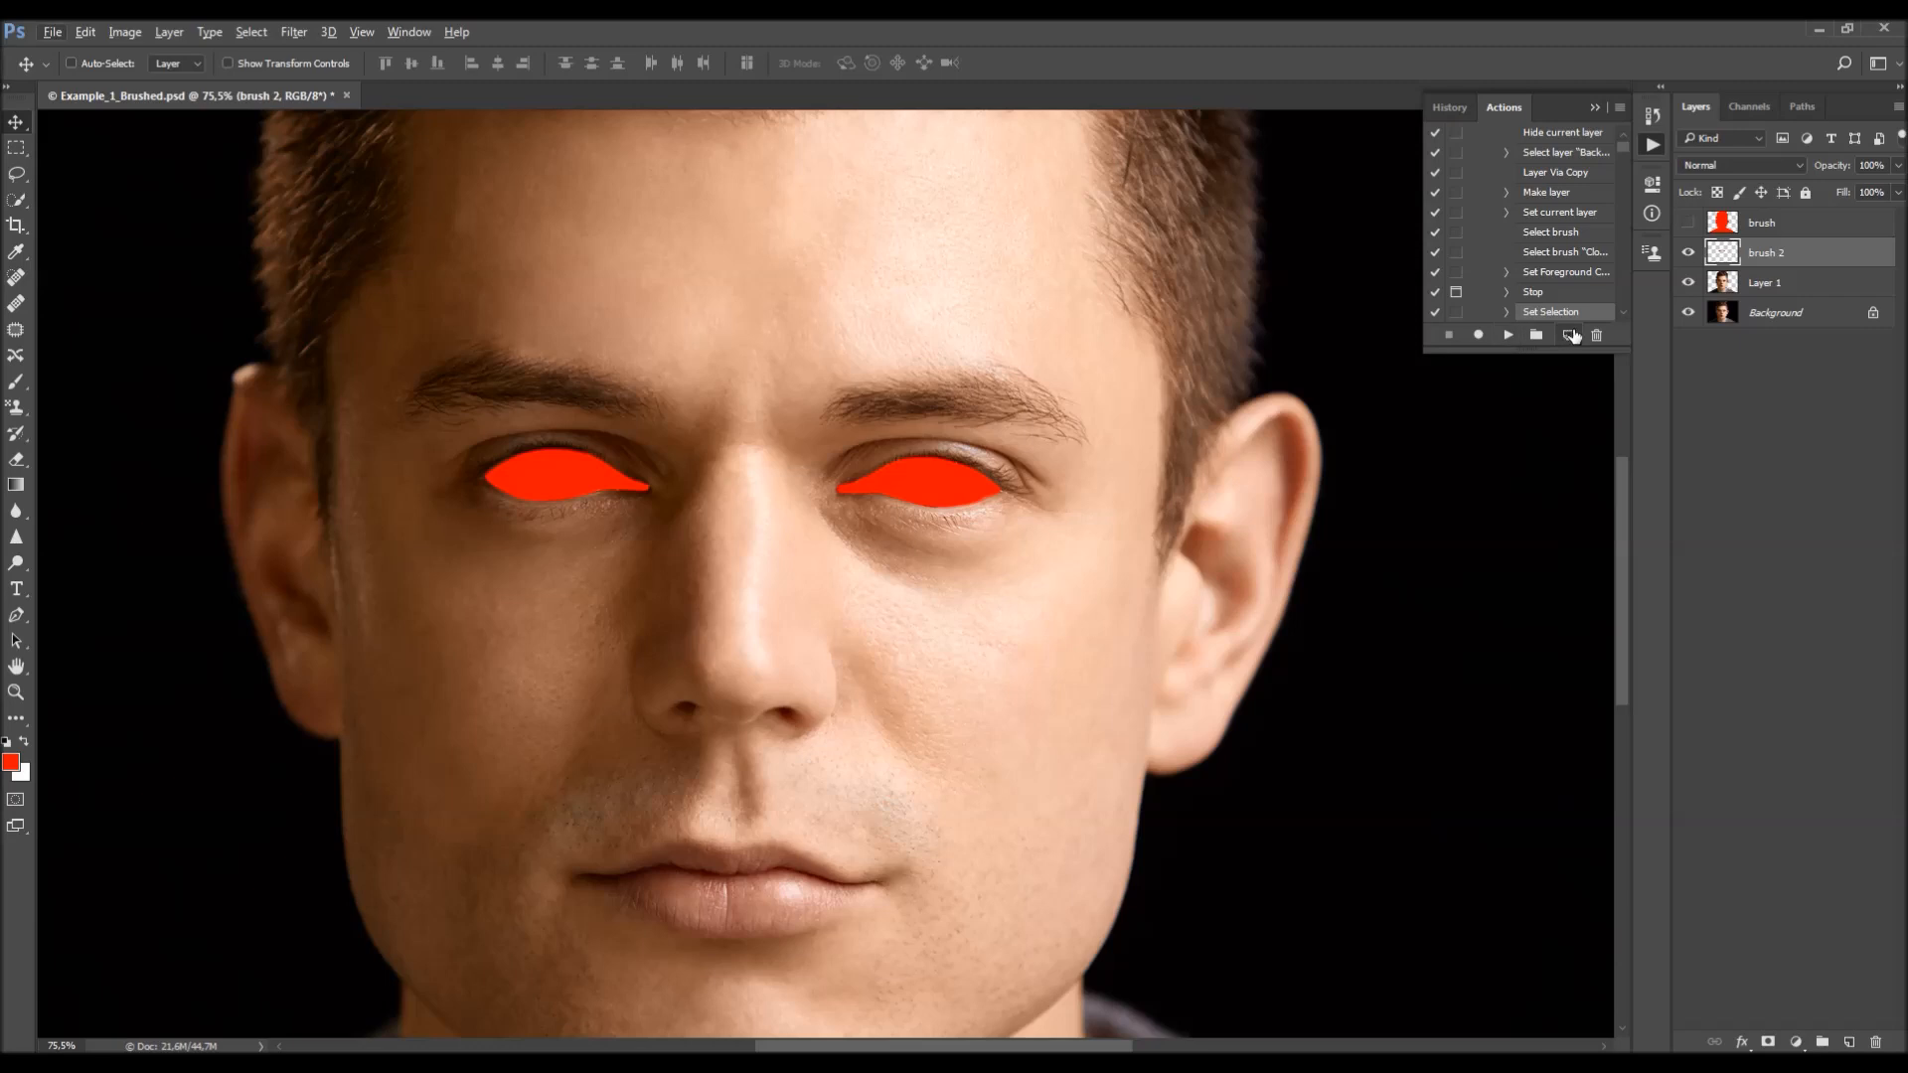
- Continue the Clown action to its stop for brushing the irises and dismiss the instruction message
{"action": "left_click", "coordinate": [1511, 337]}
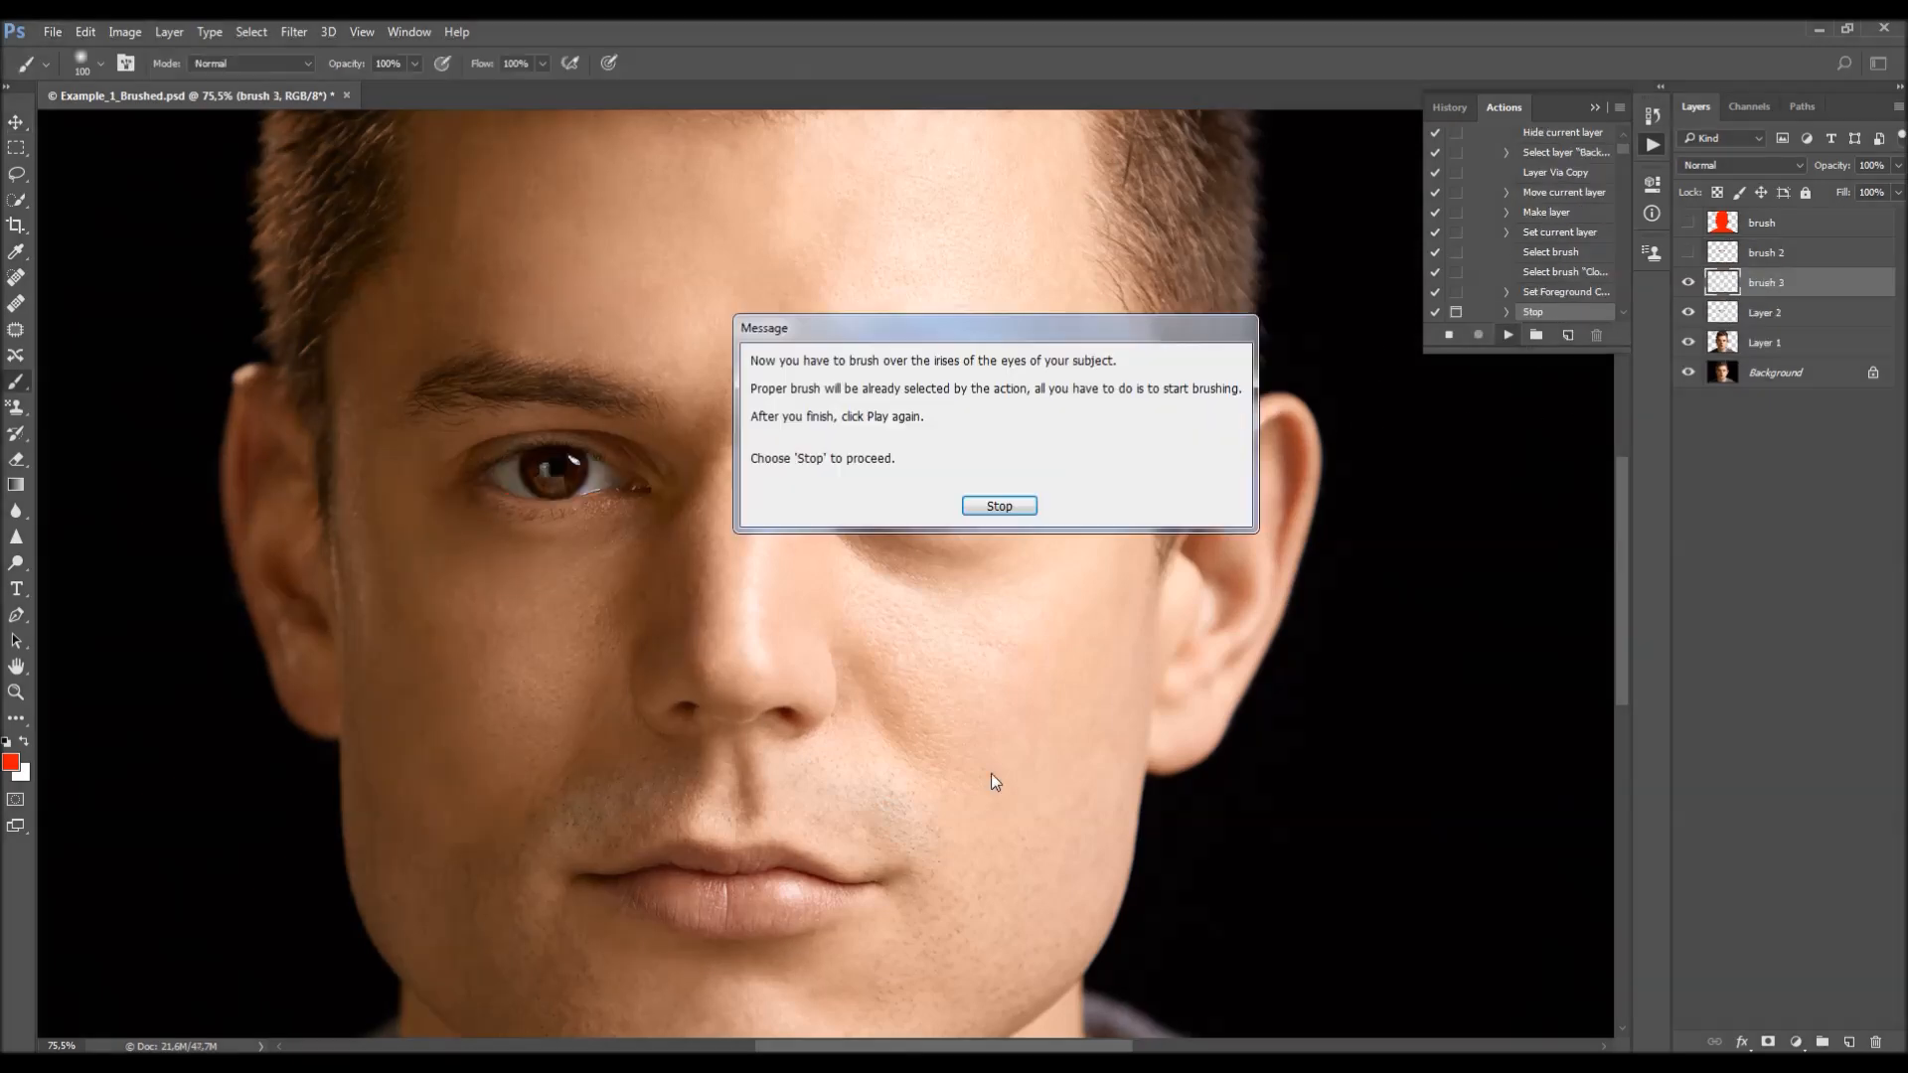
{"action": "left_click_drag", "start_coordinate": [1013, 324], "coordinate": [900, 332]}
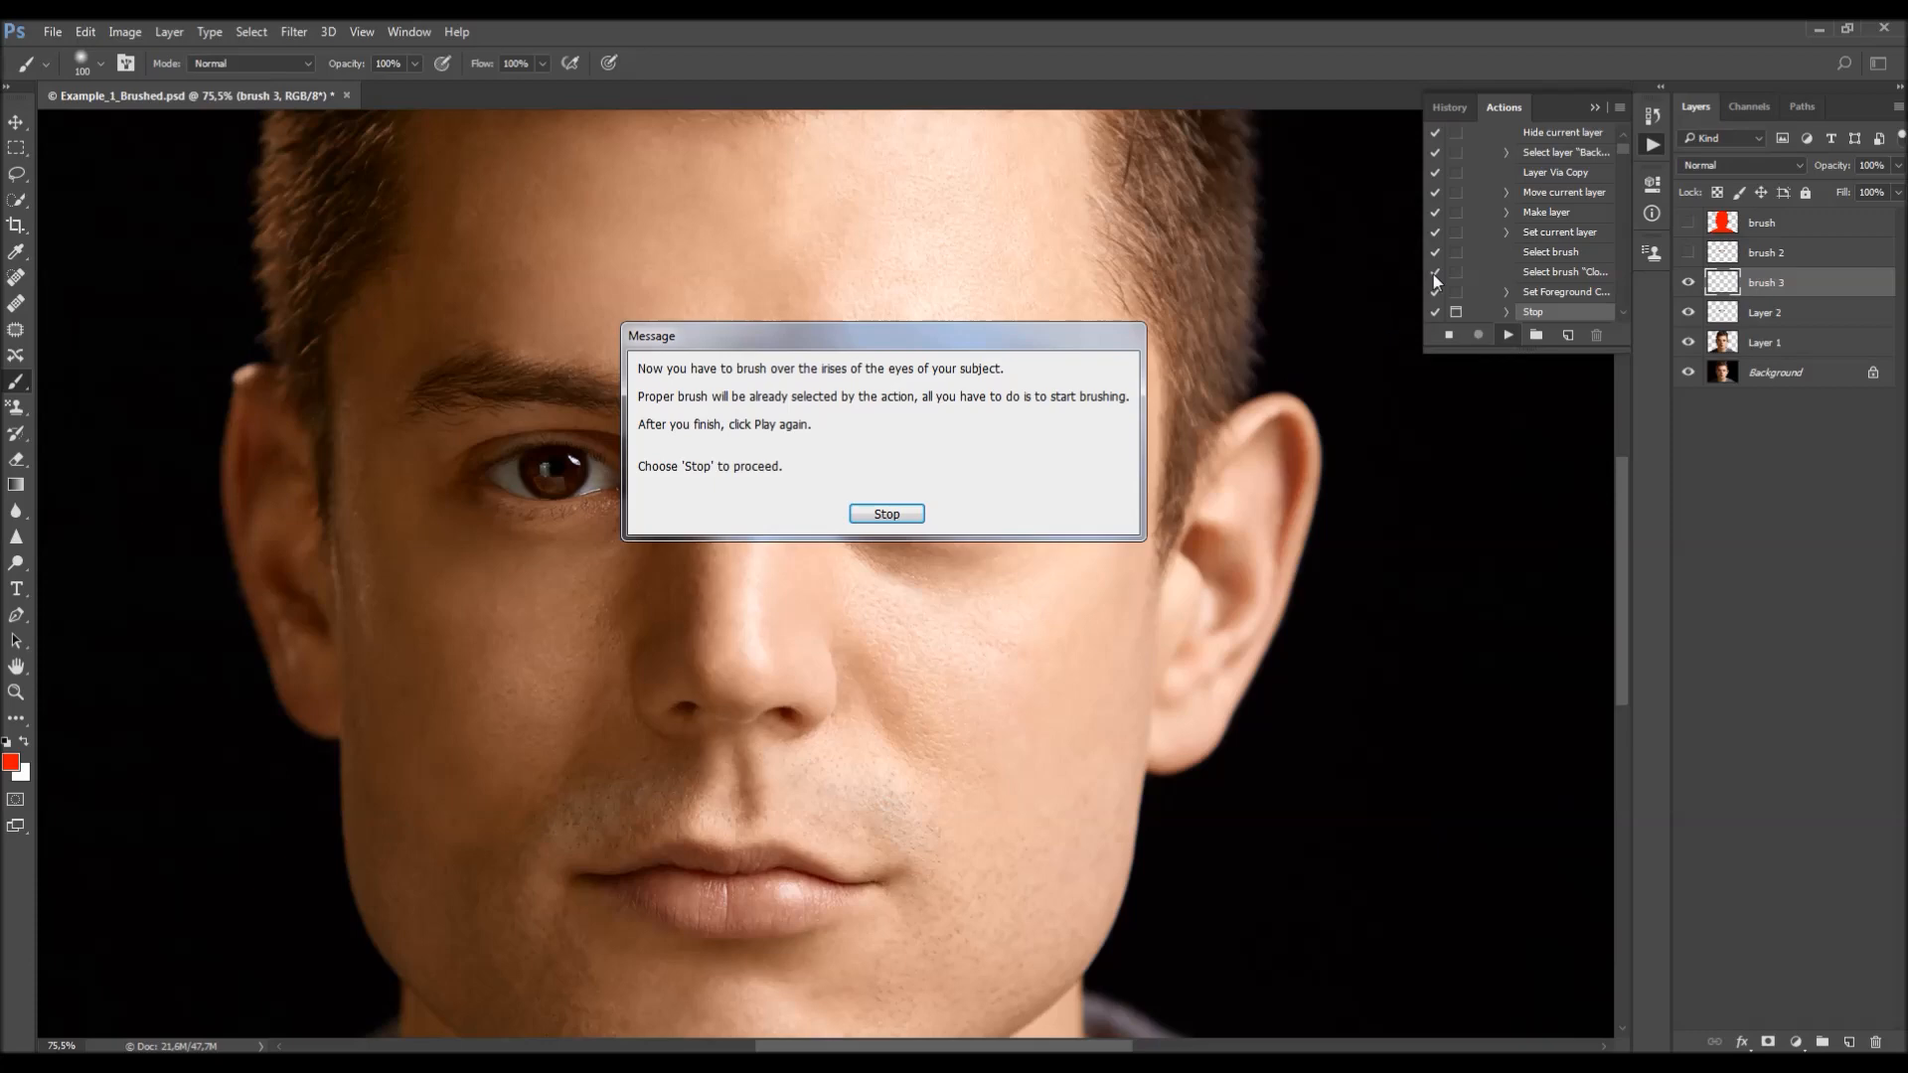
{"action": "left_click", "coordinate": [885, 514]}
- Paint the iris on the image's left side solid red on the brush 3 layer with a soft brush reduced to 20 px
{"action": "scroll", "coordinate": [586, 497], "scroll_direction": "up", "scroll_amount": 6}
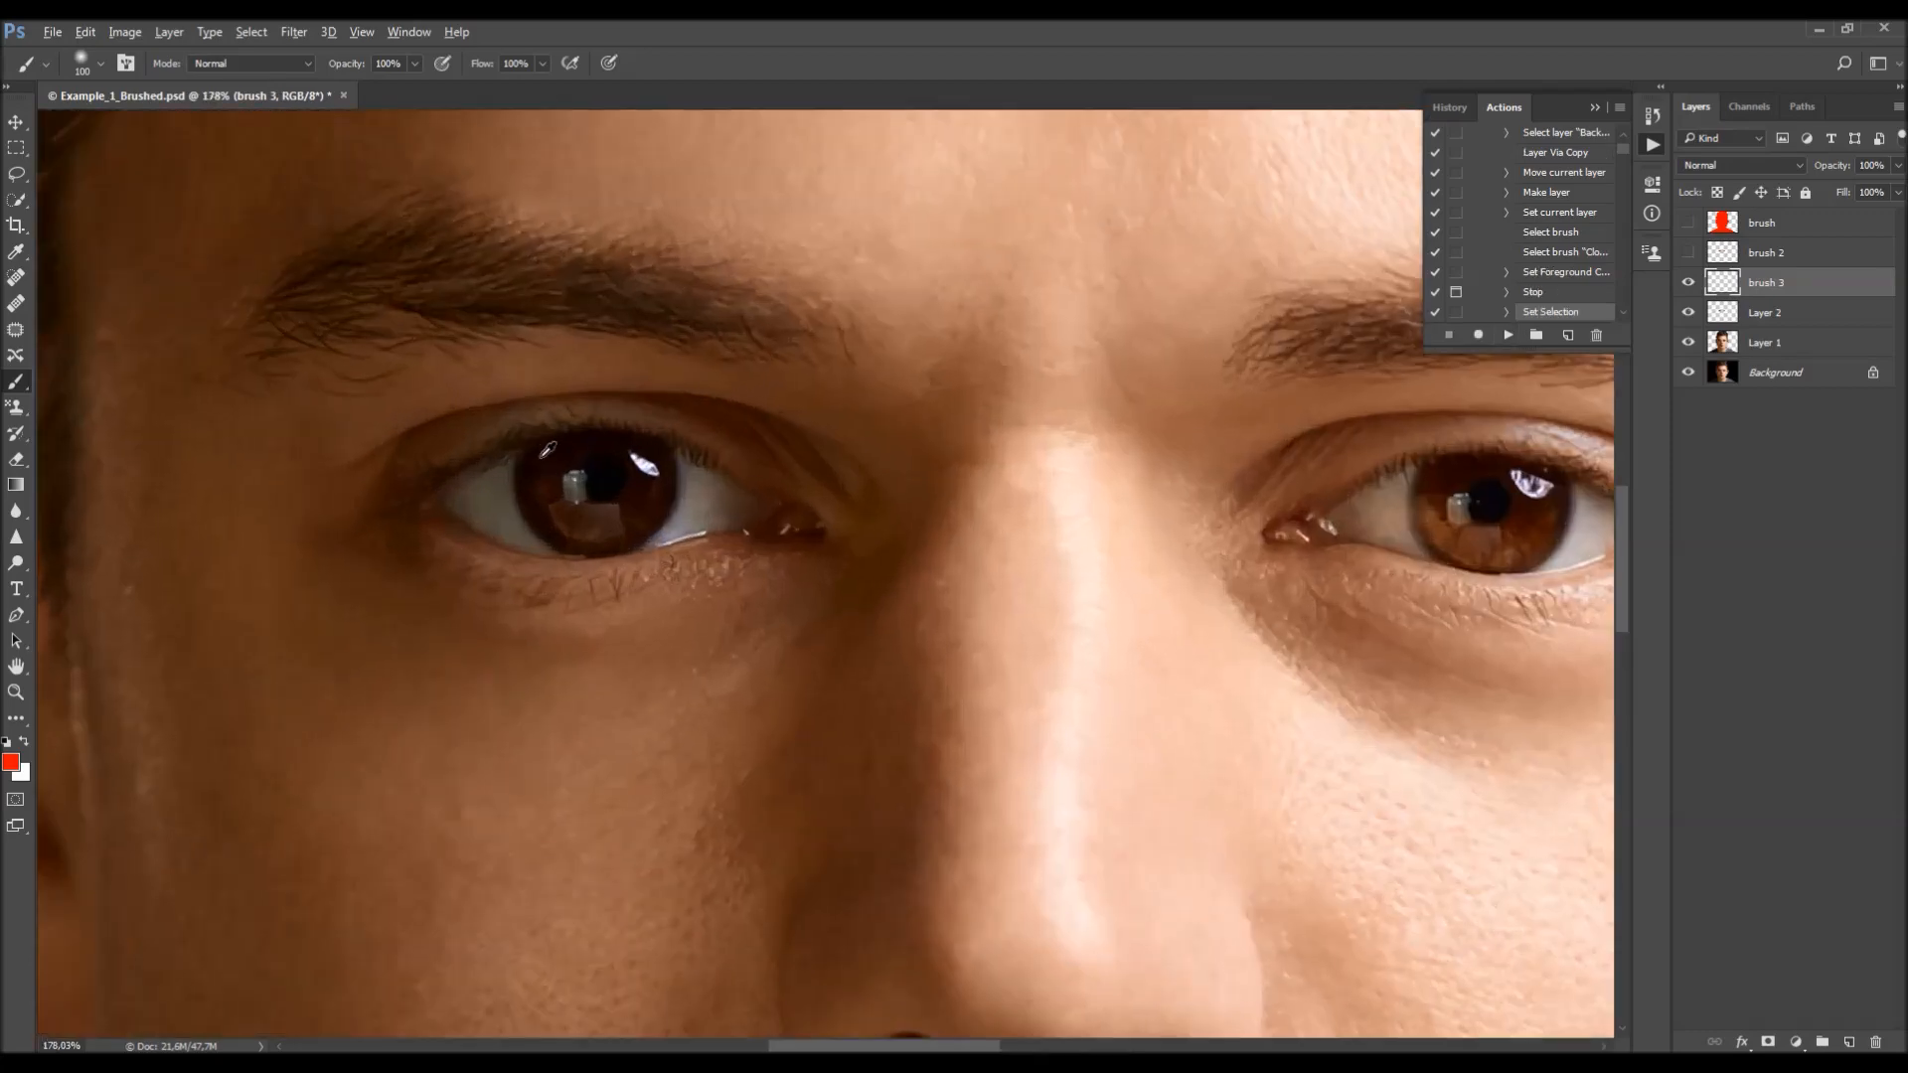
{"action": "key", "text": "bracketleft"}
{"action": "key", "text": "bracketleft"}
{"action": "key", "text": "bracketleft"}
{"action": "key", "text": "bracketleft"}
{"action": "key", "text": "bracketleft"}
{"action": "key", "text": "bracketleft"}
{"action": "key", "text": "bracketleft"}
{"action": "key", "text": "bracketleft"}
{"action": "mouse_move", "coordinate": [626, 514]}
{"action": "left_mouse_down"}
{"action": "mouse_move", "coordinate": [537, 473]}
{"action": "mouse_move", "coordinate": [553, 548]}
{"action": "mouse_move", "coordinate": [574, 572]}
{"action": "mouse_move", "coordinate": [632, 575]}
{"action": "mouse_move", "coordinate": [606, 583]}
{"action": "mouse_move", "coordinate": [713, 529]}
{"action": "mouse_move", "coordinate": [709, 476]}
{"action": "mouse_move", "coordinate": [622, 463]}
{"action": "left_mouse_up"}
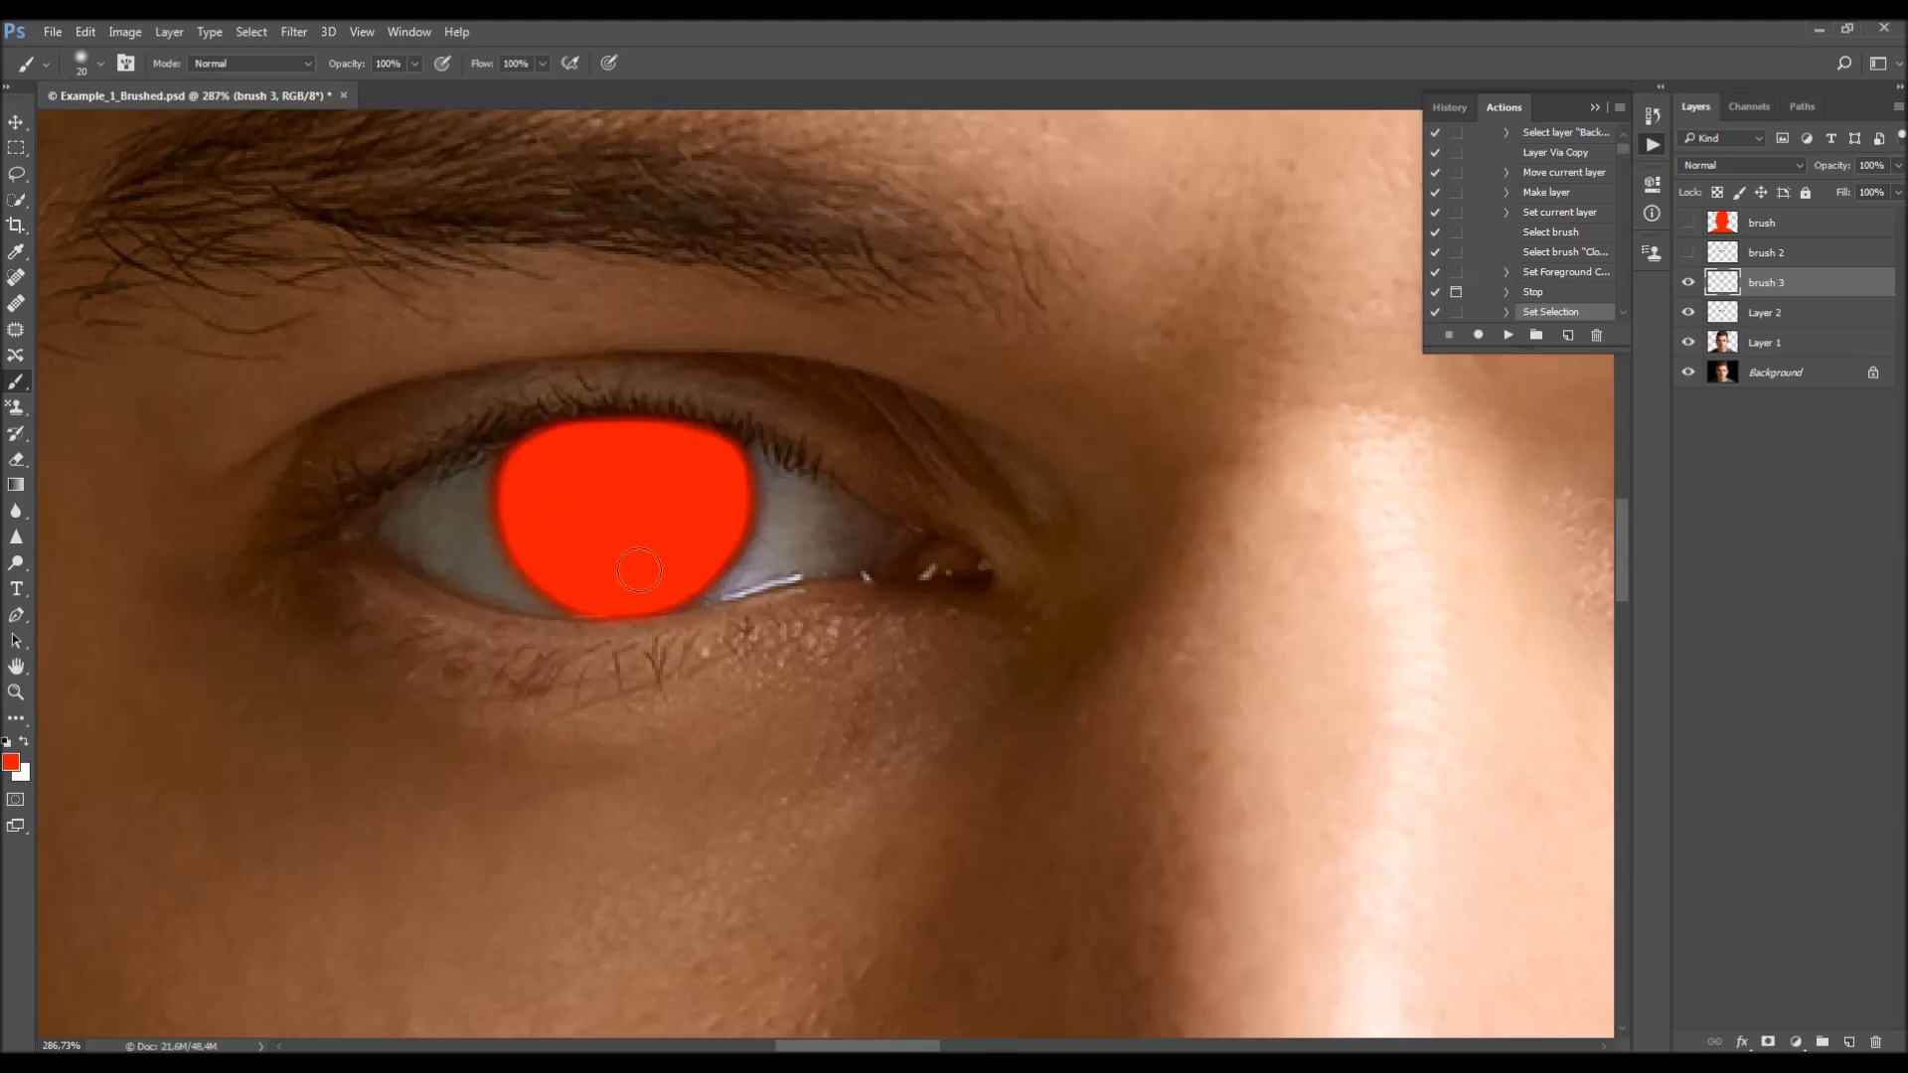
- Refine the edge of the red iris paint along the eyelids, alternating between the 25 px soft eraser and brush
{"action": "key", "text": "e"}
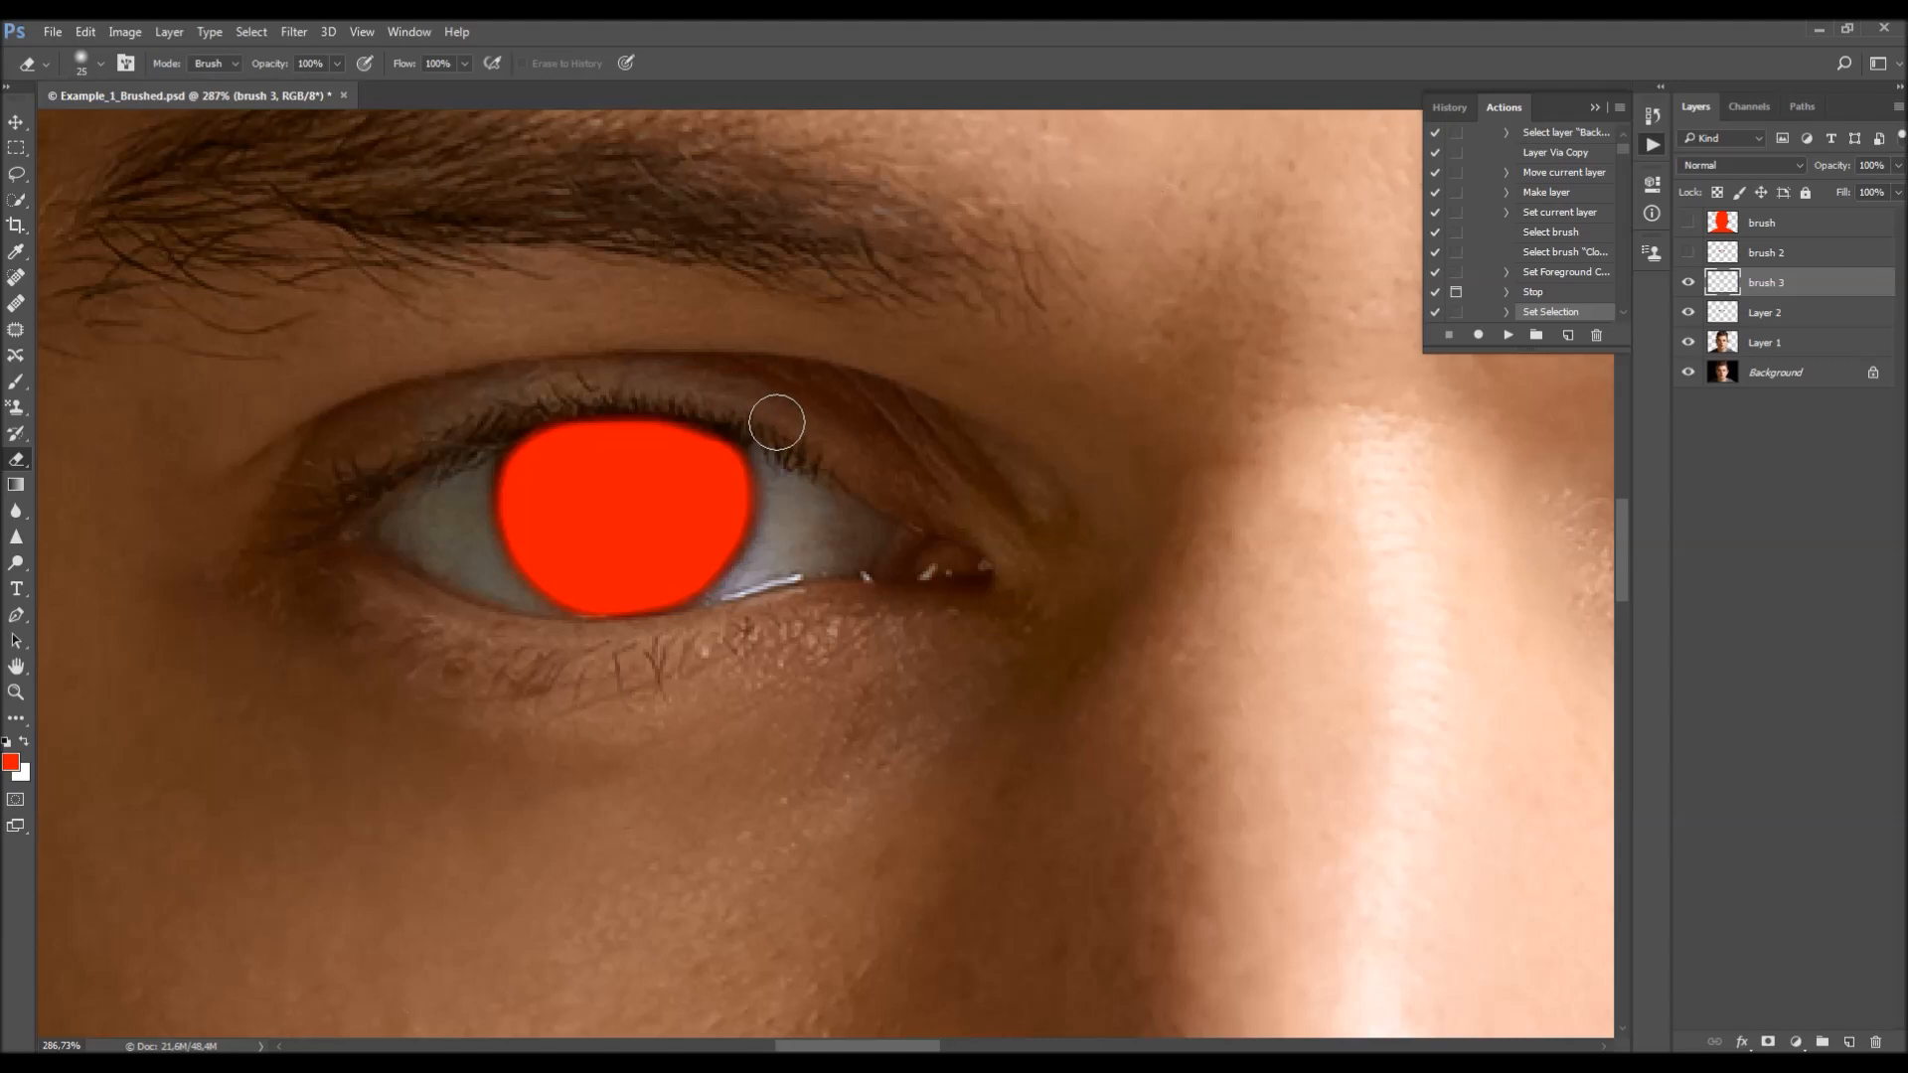
{"action": "key", "text": "b"}
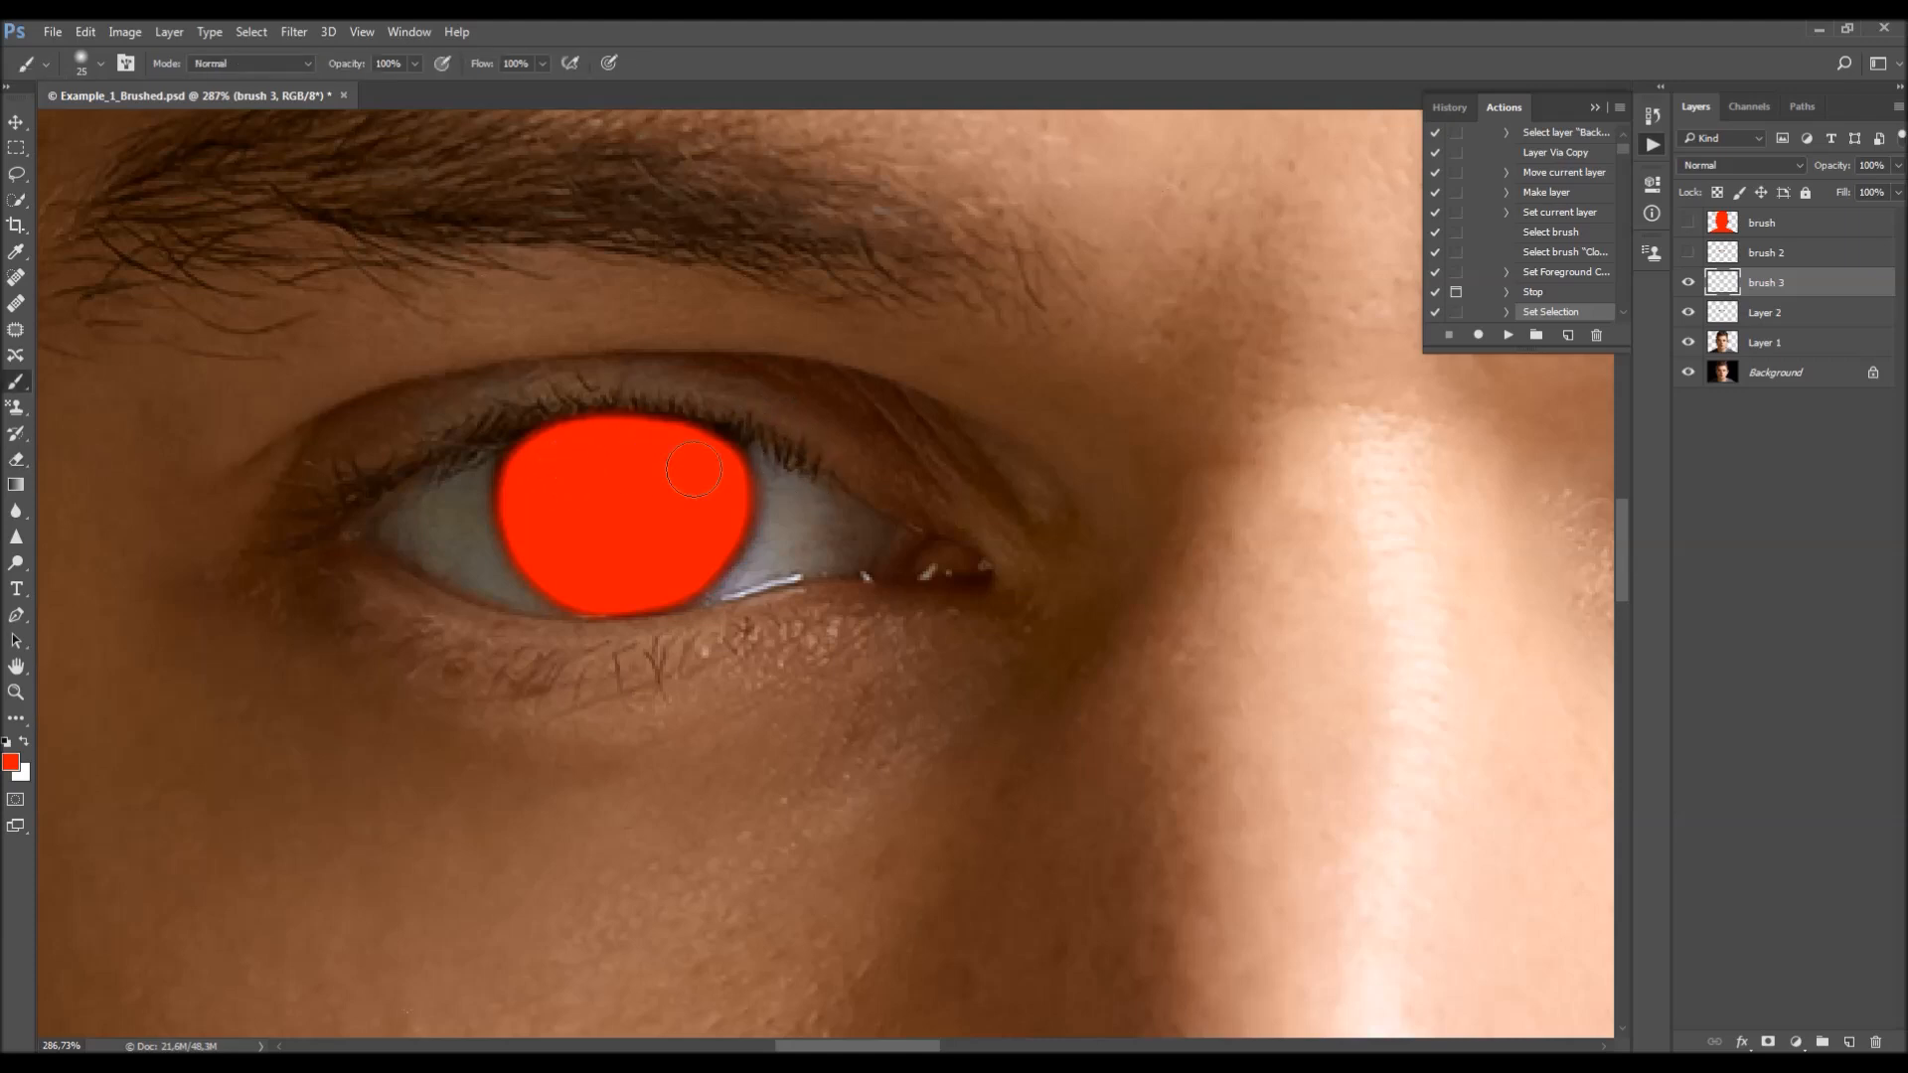
{"action": "key", "text": "e"}
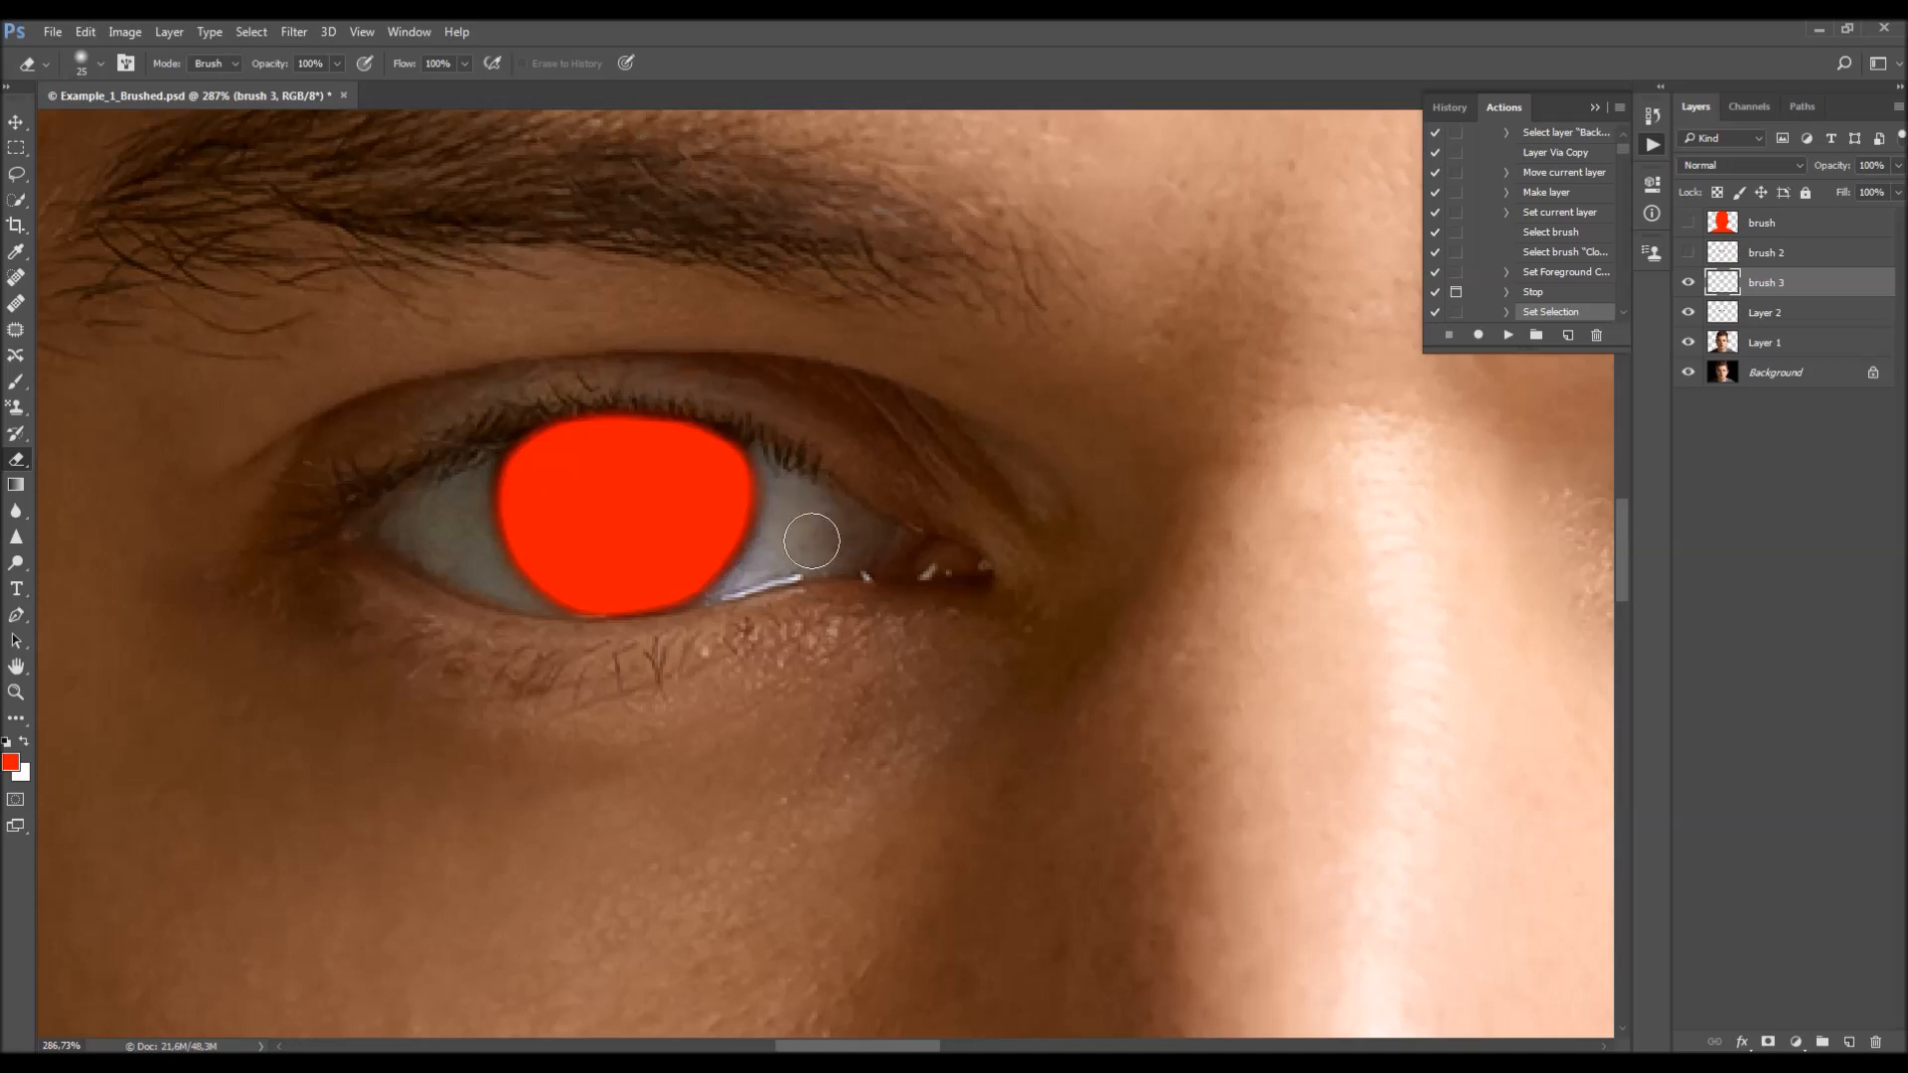
{"action": "key", "text": "v"}
{"action": "mouse_move", "coordinate": [1818, 167]}
{"action": "left_mouse_down"}
{"action": "mouse_move", "coordinate": [1722, 184]}
{"action": "mouse_move", "coordinate": [1903, 171]}
{"action": "left_mouse_up"}
{"action": "scroll", "coordinate": [626, 545], "scroll_direction": "up", "scroll_amount": 1}
{"action": "key", "text": "b"}
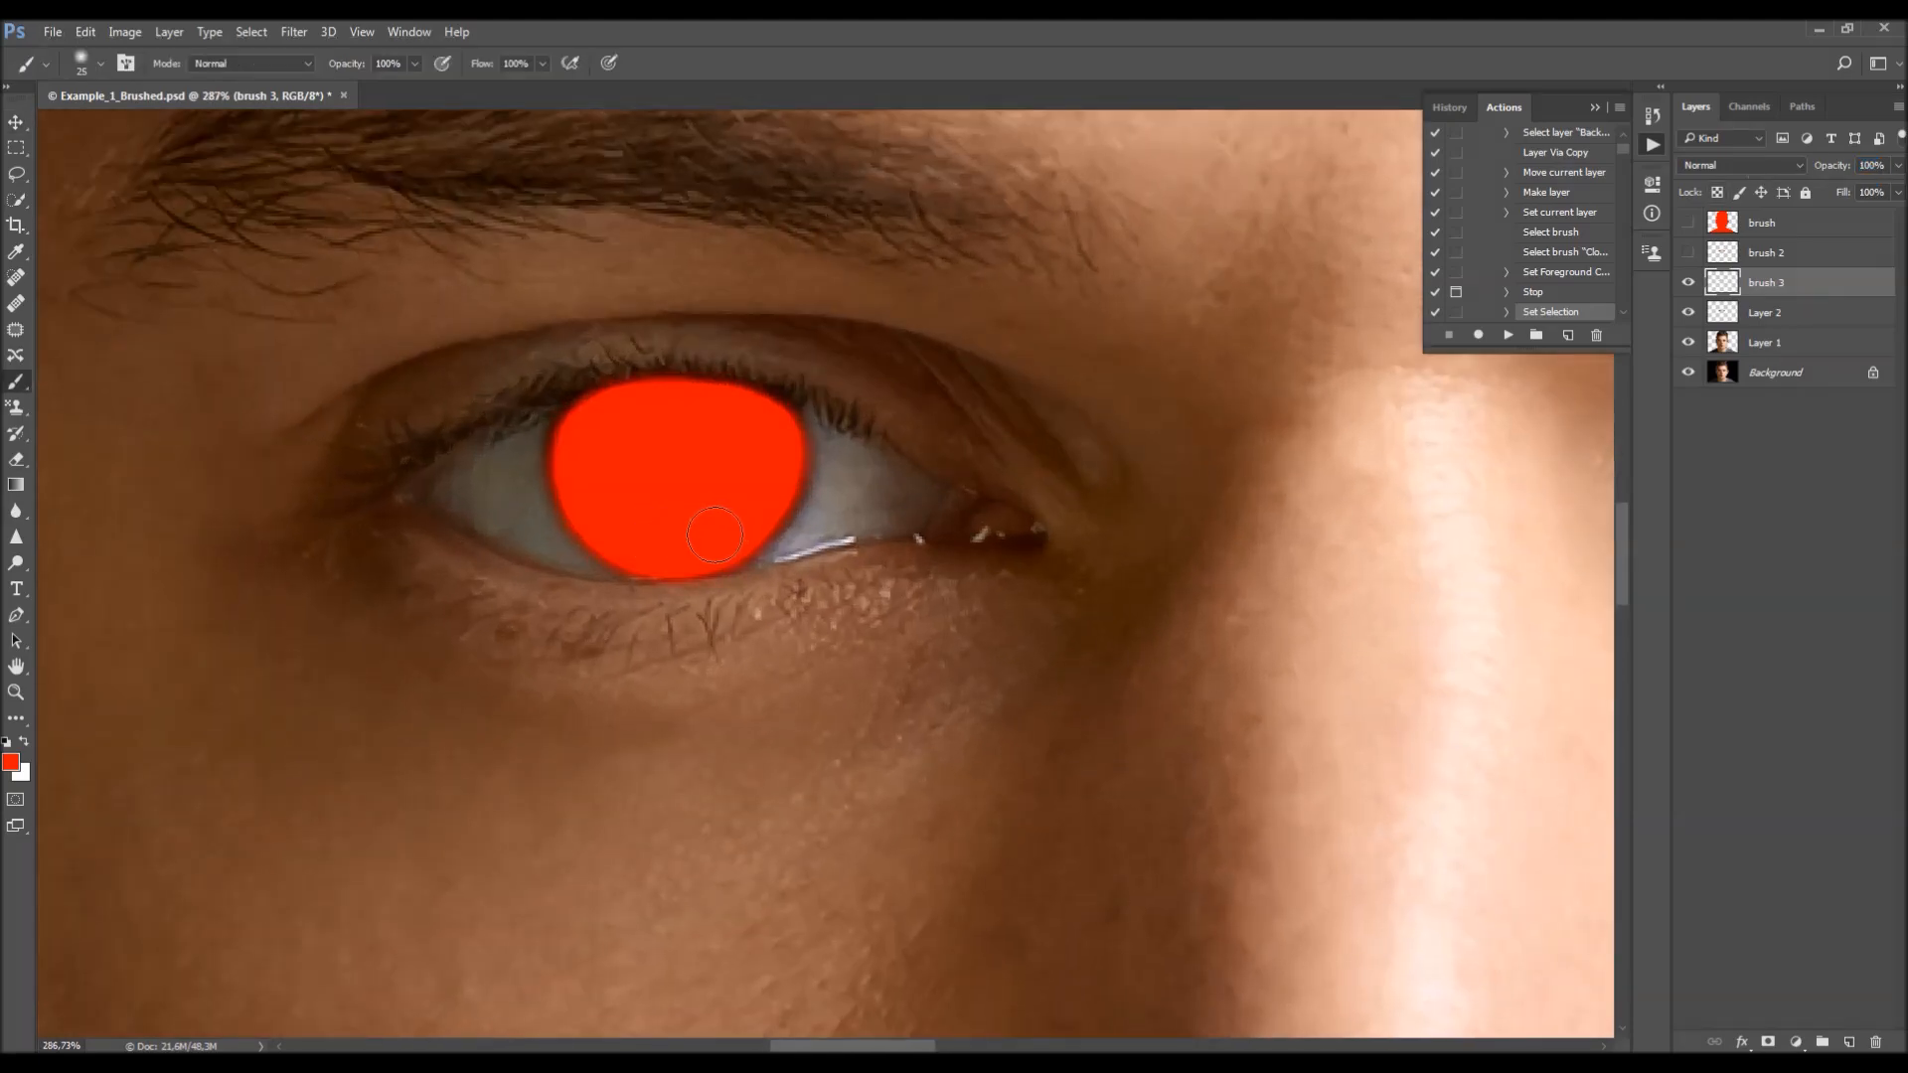
{"action": "key", "text": "e"}
{"action": "key", "text": "v"}
- Paint the iris on the image's right side solid red with the soft 25 px brush
{"action": "scroll", "coordinate": [241, 623], "scroll_direction": "down", "scroll_amount": 5}
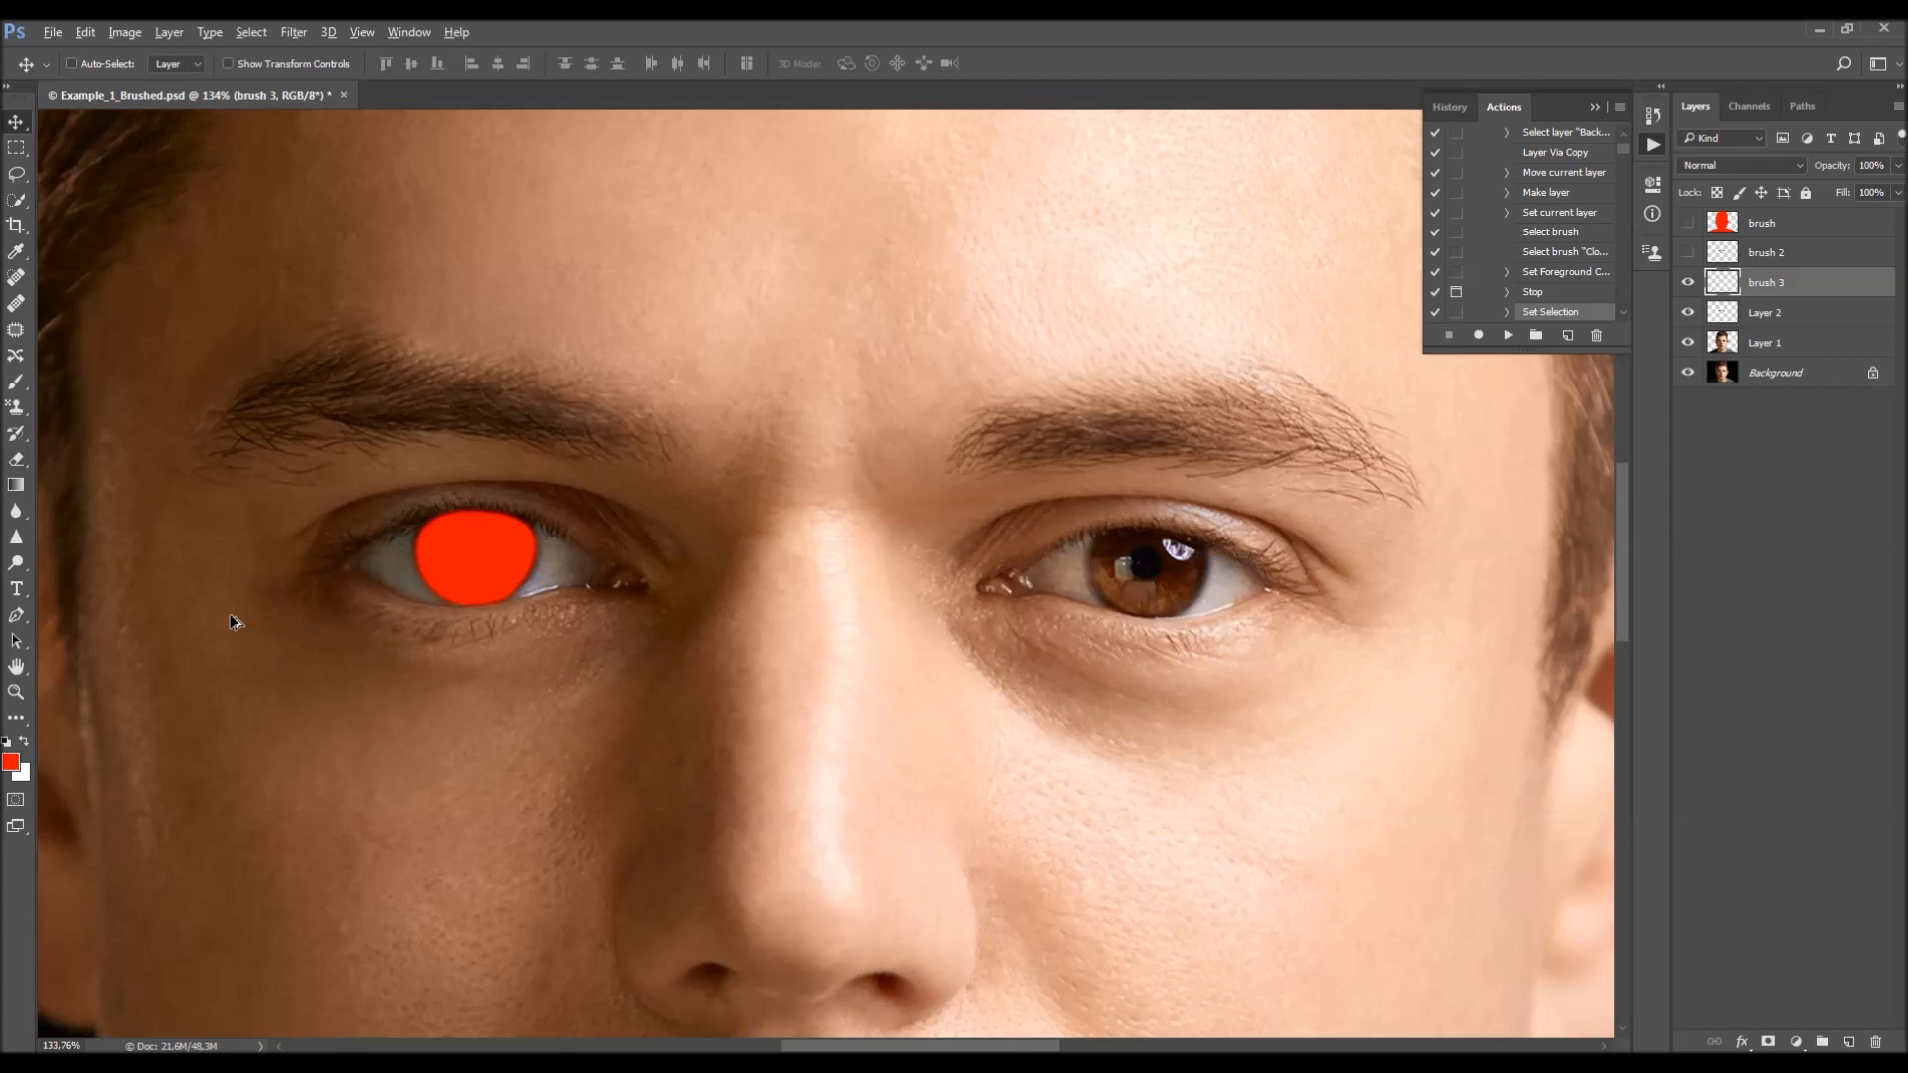
{"action": "scroll", "coordinate": [1209, 565], "scroll_direction": "up", "scroll_amount": 3}
{"action": "key", "text": "b"}
{"action": "scroll", "coordinate": [1371, 526], "scroll_direction": "up", "scroll_amount": 4}
{"action": "scroll", "coordinate": [880, 587], "scroll_direction": "up", "scroll_amount": 2}
{"action": "mouse_move", "coordinate": [886, 588]}
{"action": "left_mouse_down"}
{"action": "mouse_move", "coordinate": [834, 593]}
{"action": "mouse_move", "coordinate": [878, 587]}
{"action": "mouse_move", "coordinate": [820, 558]}
{"action": "mouse_move", "coordinate": [775, 594]}
{"action": "mouse_move", "coordinate": [864, 652]}
{"action": "mouse_move", "coordinate": [794, 646]}
{"action": "mouse_move", "coordinate": [814, 665]}
{"action": "mouse_move", "coordinate": [934, 683]}
{"action": "mouse_move", "coordinate": [859, 682]}
{"action": "mouse_move", "coordinate": [978, 662]}
{"action": "mouse_move", "coordinate": [1003, 624]}
{"action": "mouse_move", "coordinate": [963, 644]}
{"action": "mouse_move", "coordinate": [960, 609]}
{"action": "mouse_move", "coordinate": [823, 534]}
{"action": "mouse_move", "coordinate": [1029, 562]}
{"action": "mouse_move", "coordinate": [1023, 601]}
{"action": "mouse_move", "coordinate": [1033, 573]}
{"action": "mouse_move", "coordinate": [997, 662]}
{"action": "mouse_move", "coordinate": [891, 689]}
{"action": "mouse_move", "coordinate": [957, 685]}
{"action": "mouse_move", "coordinate": [797, 645]}
{"action": "left_mouse_up"}
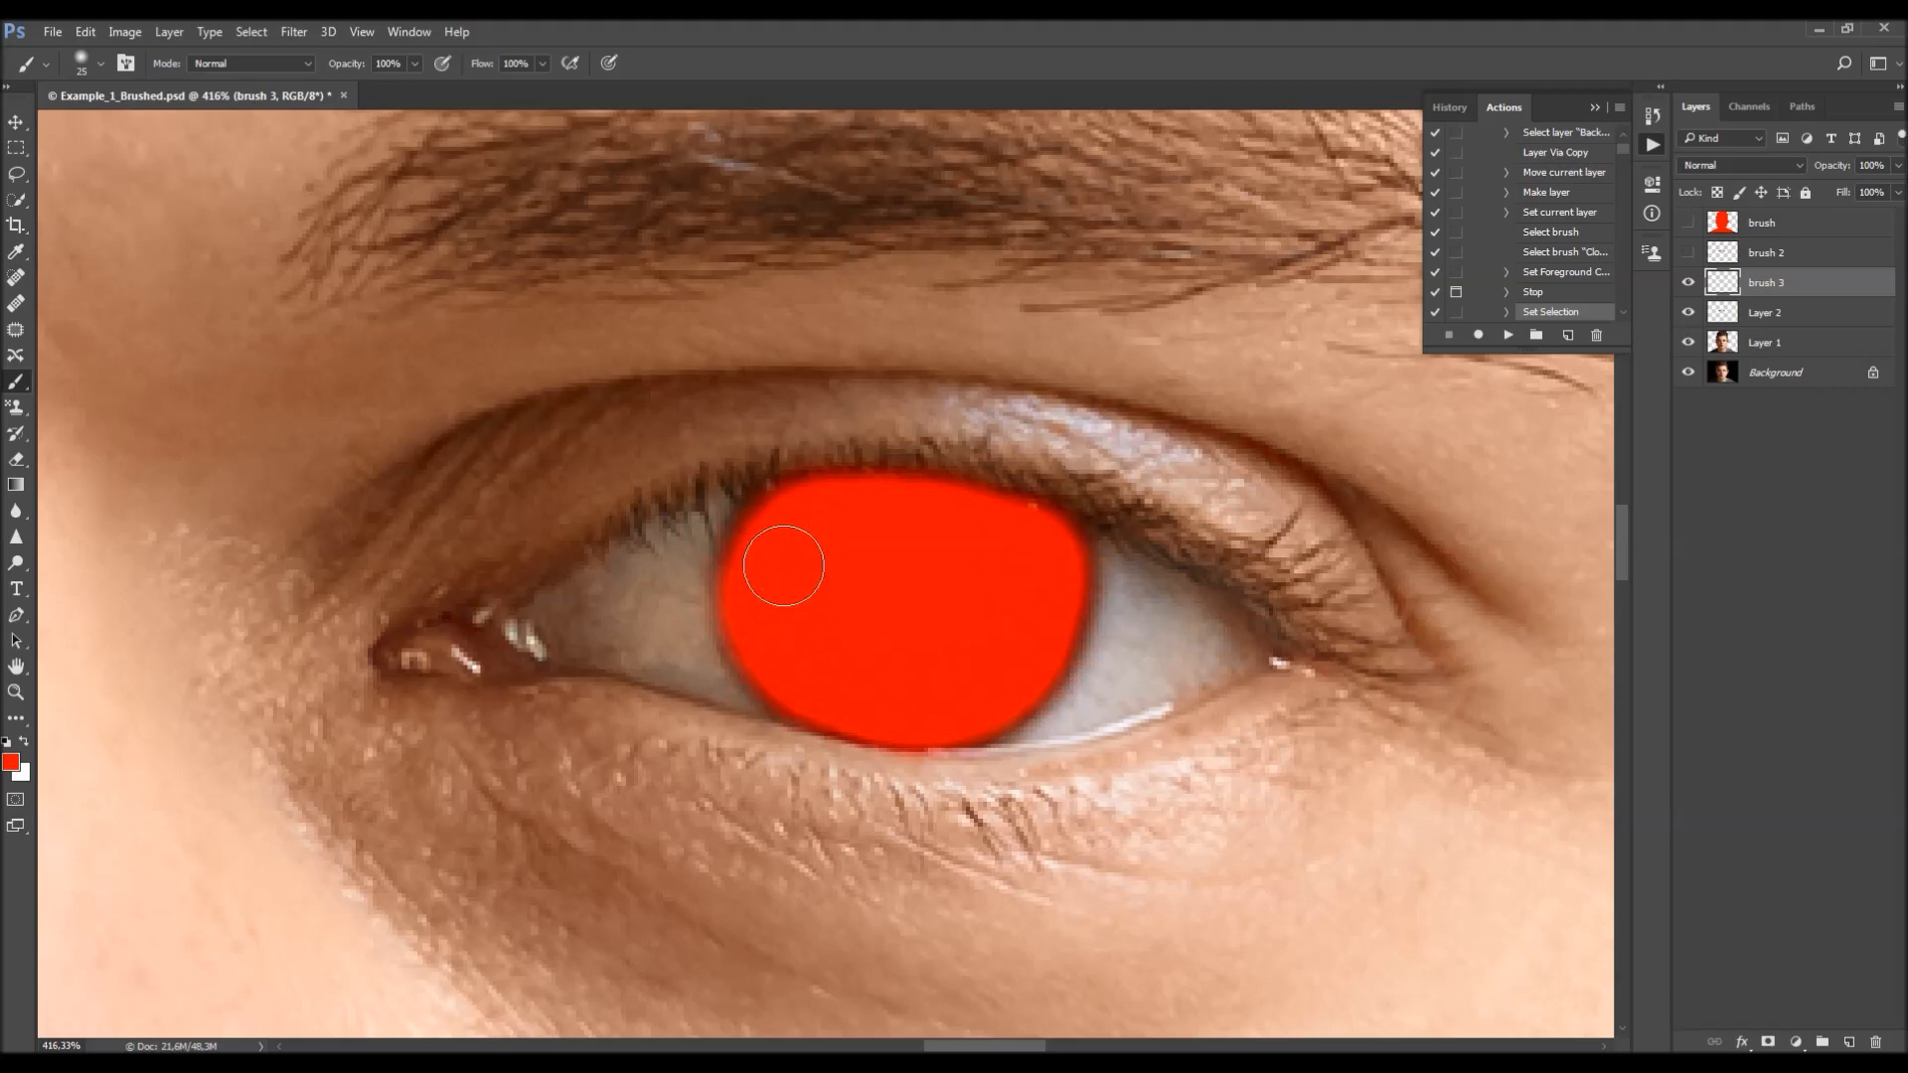
- Refine the upper and lower edges of the red paint on the right-side iris with the 25 px eraser and brush
{"action": "key", "text": "e"}
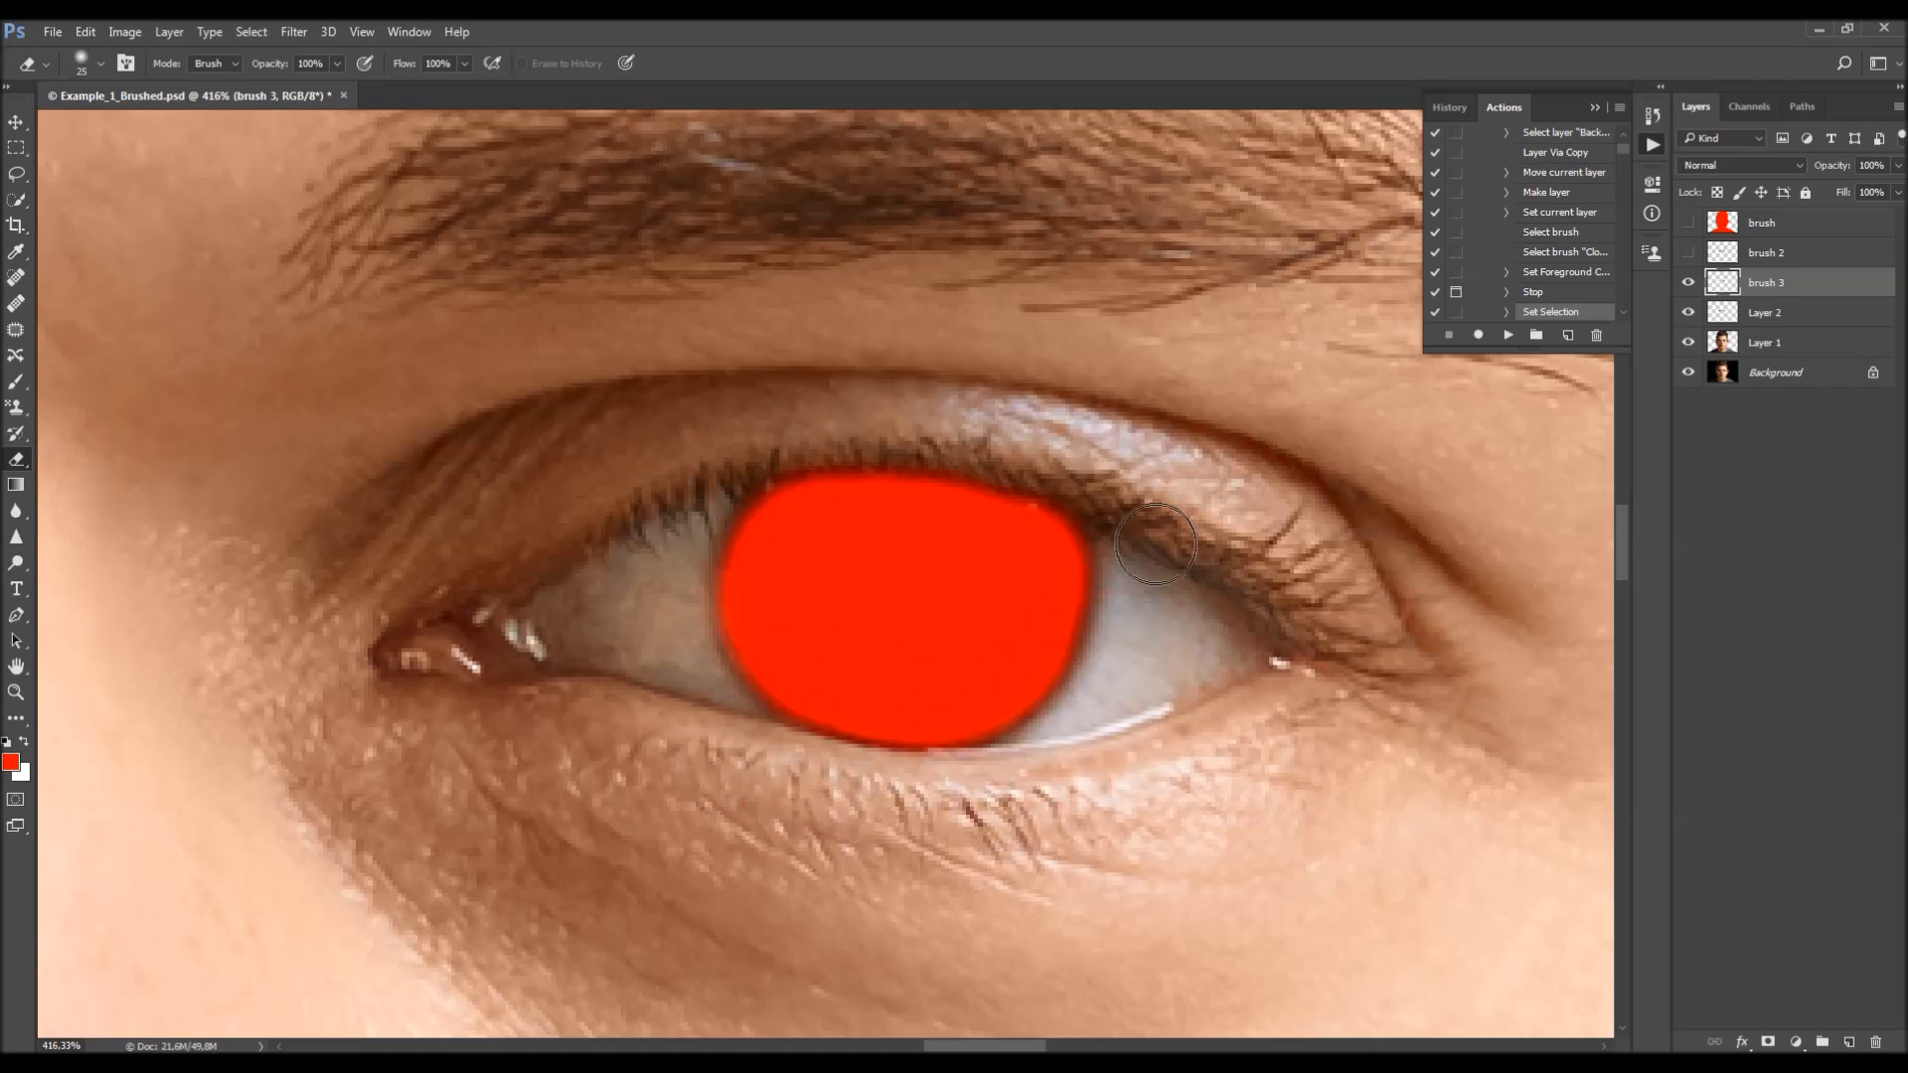
{"action": "key", "text": "b"}
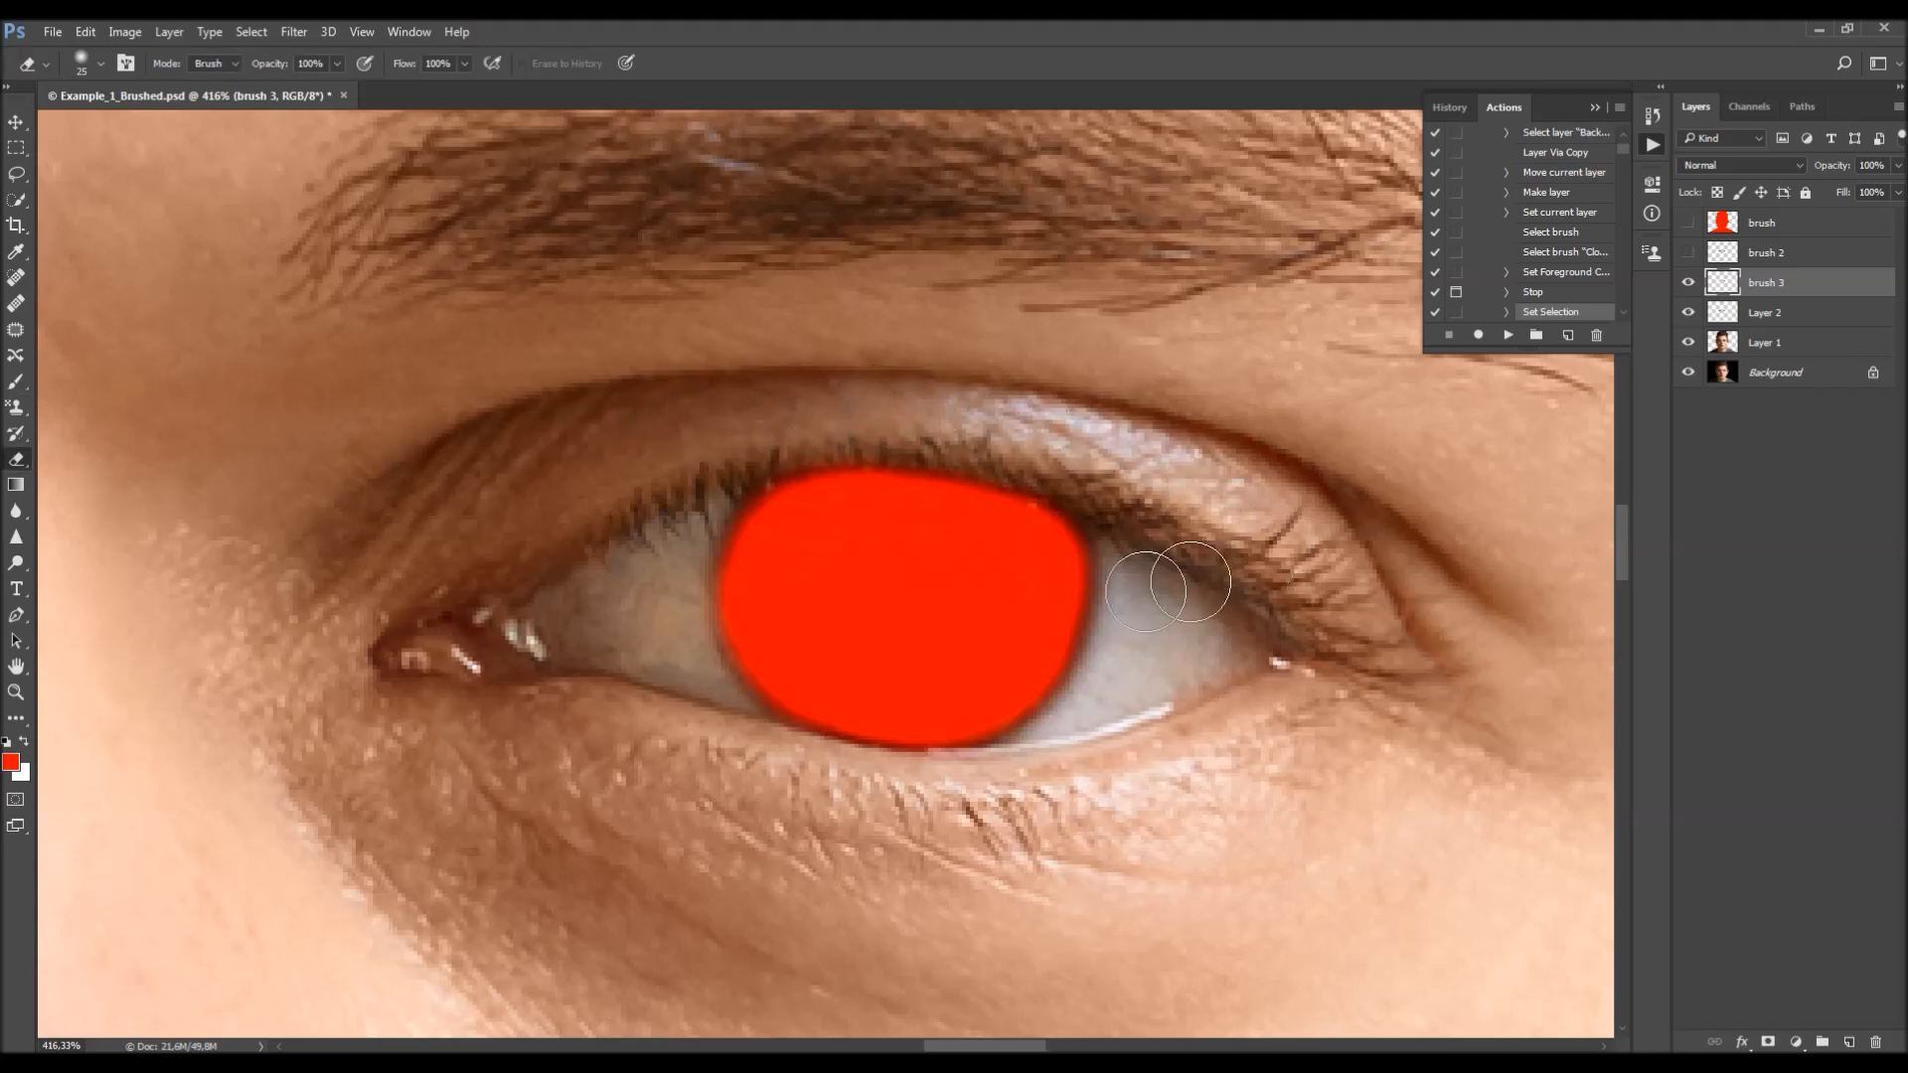
{"action": "scroll", "coordinate": [822, 564], "scroll_direction": "down", "scroll_amount": 1}
{"action": "key", "text": "e"}
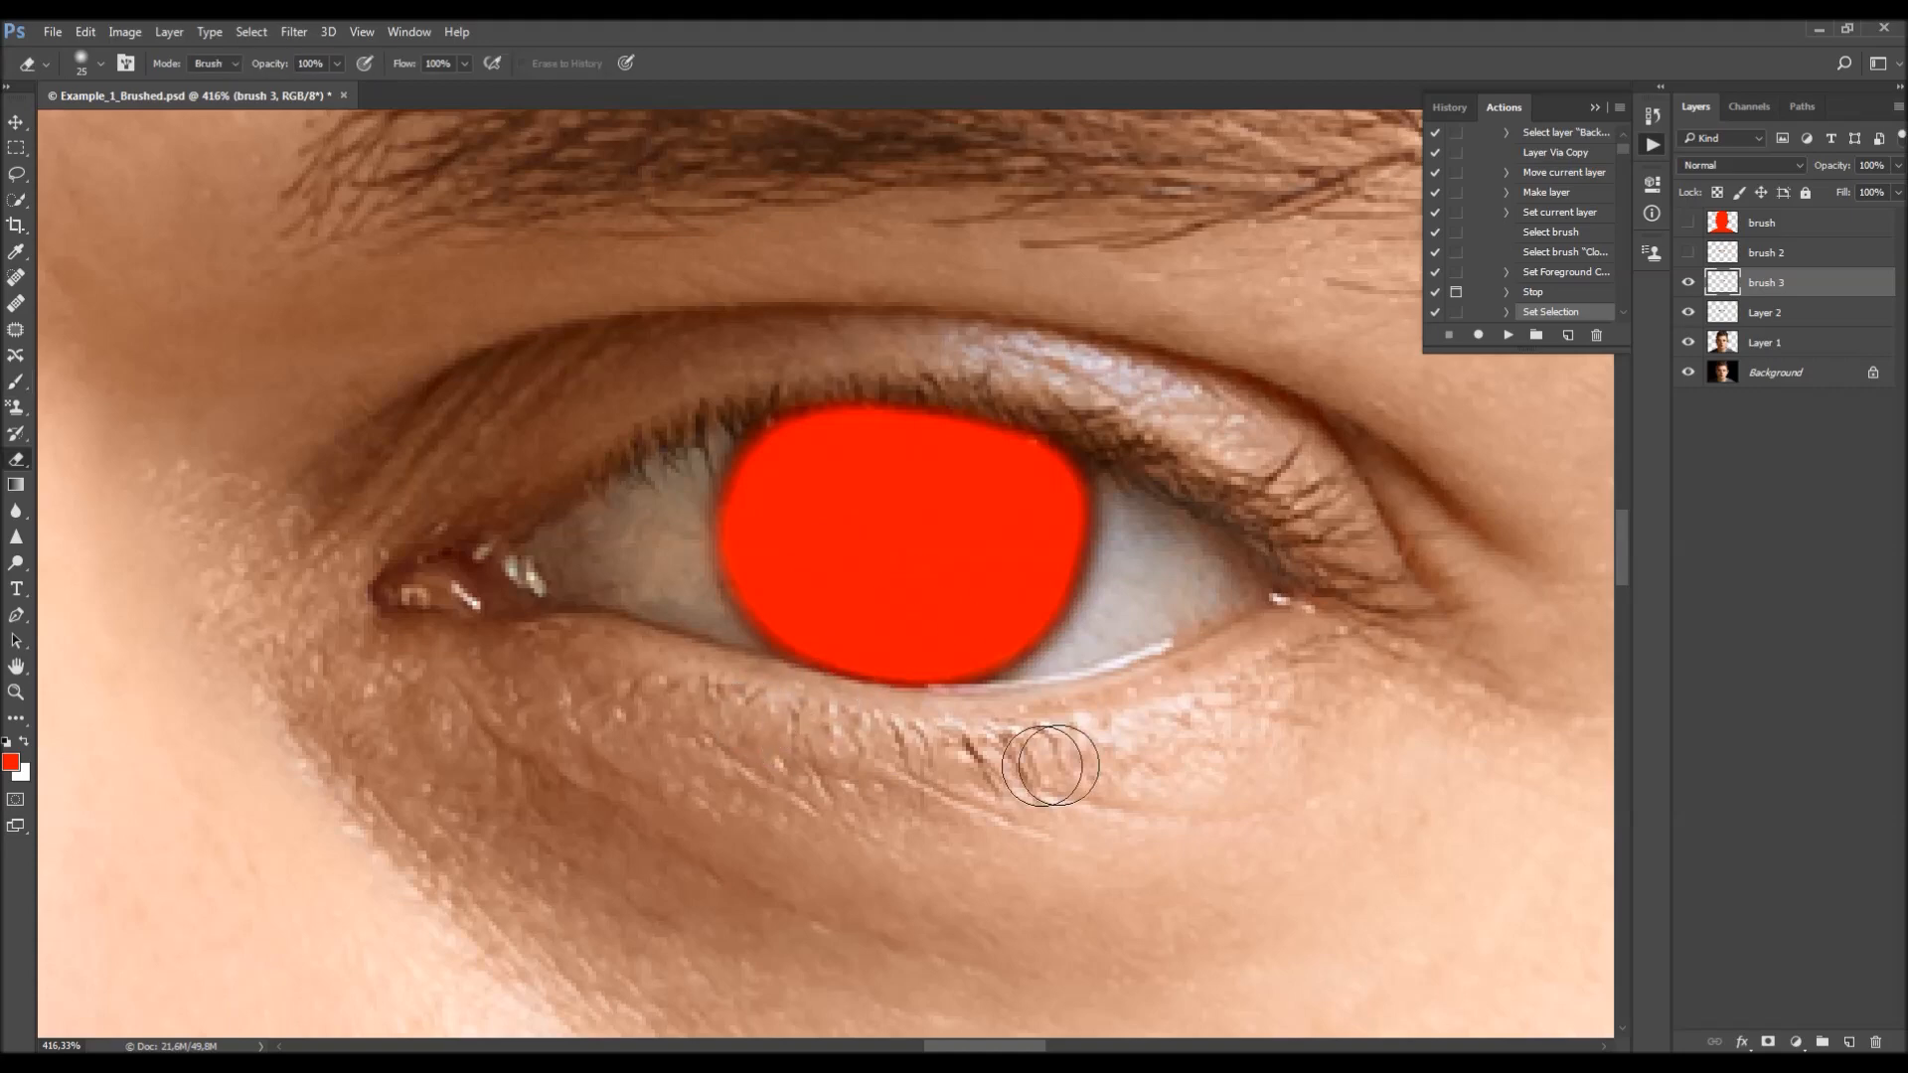
- Continue the Clown action to its stop for brushing the hair and dismiss the instruction message
{"action": "key", "text": "v"}
{"action": "scroll", "coordinate": [1013, 735], "scroll_direction": "down", "scroll_amount": 12}
{"action": "scroll", "coordinate": [848, 668], "scroll_direction": "up", "scroll_amount": 2}
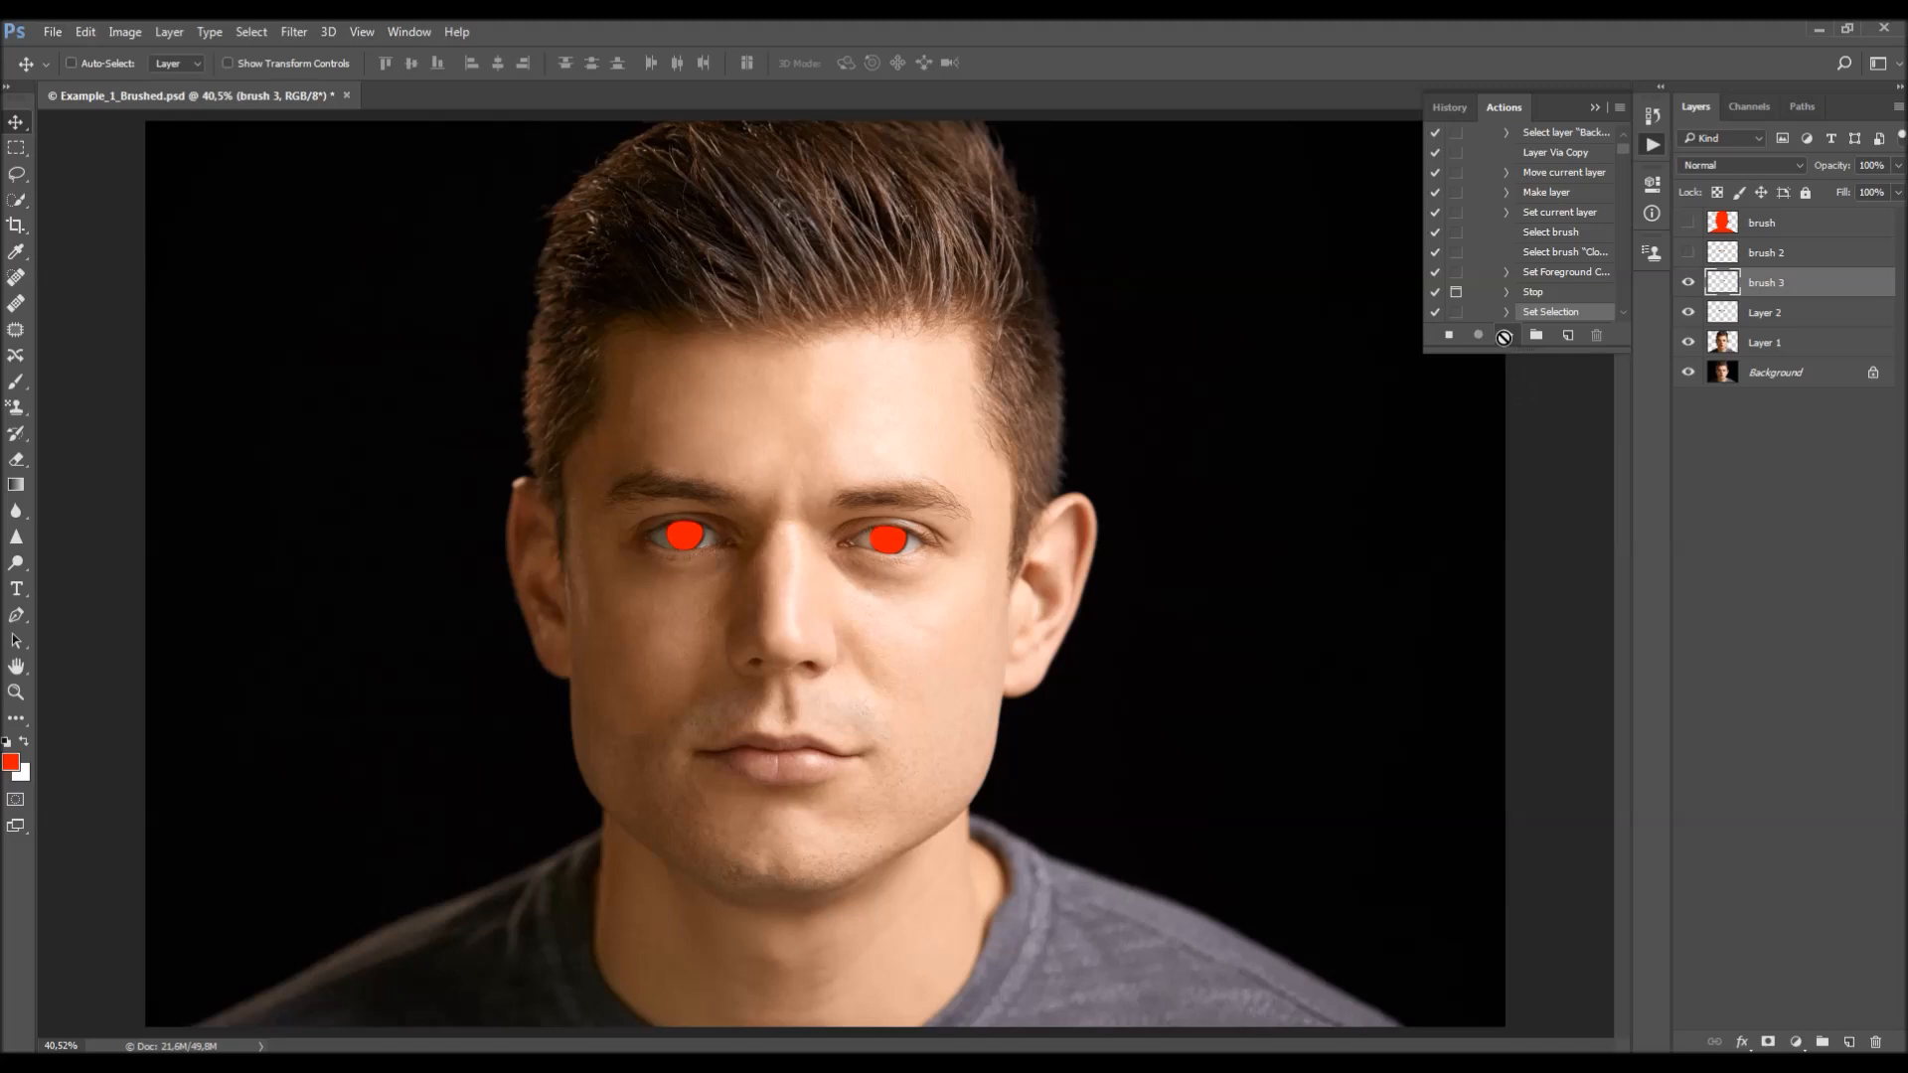
{"action": "left_click", "coordinate": [1507, 337]}
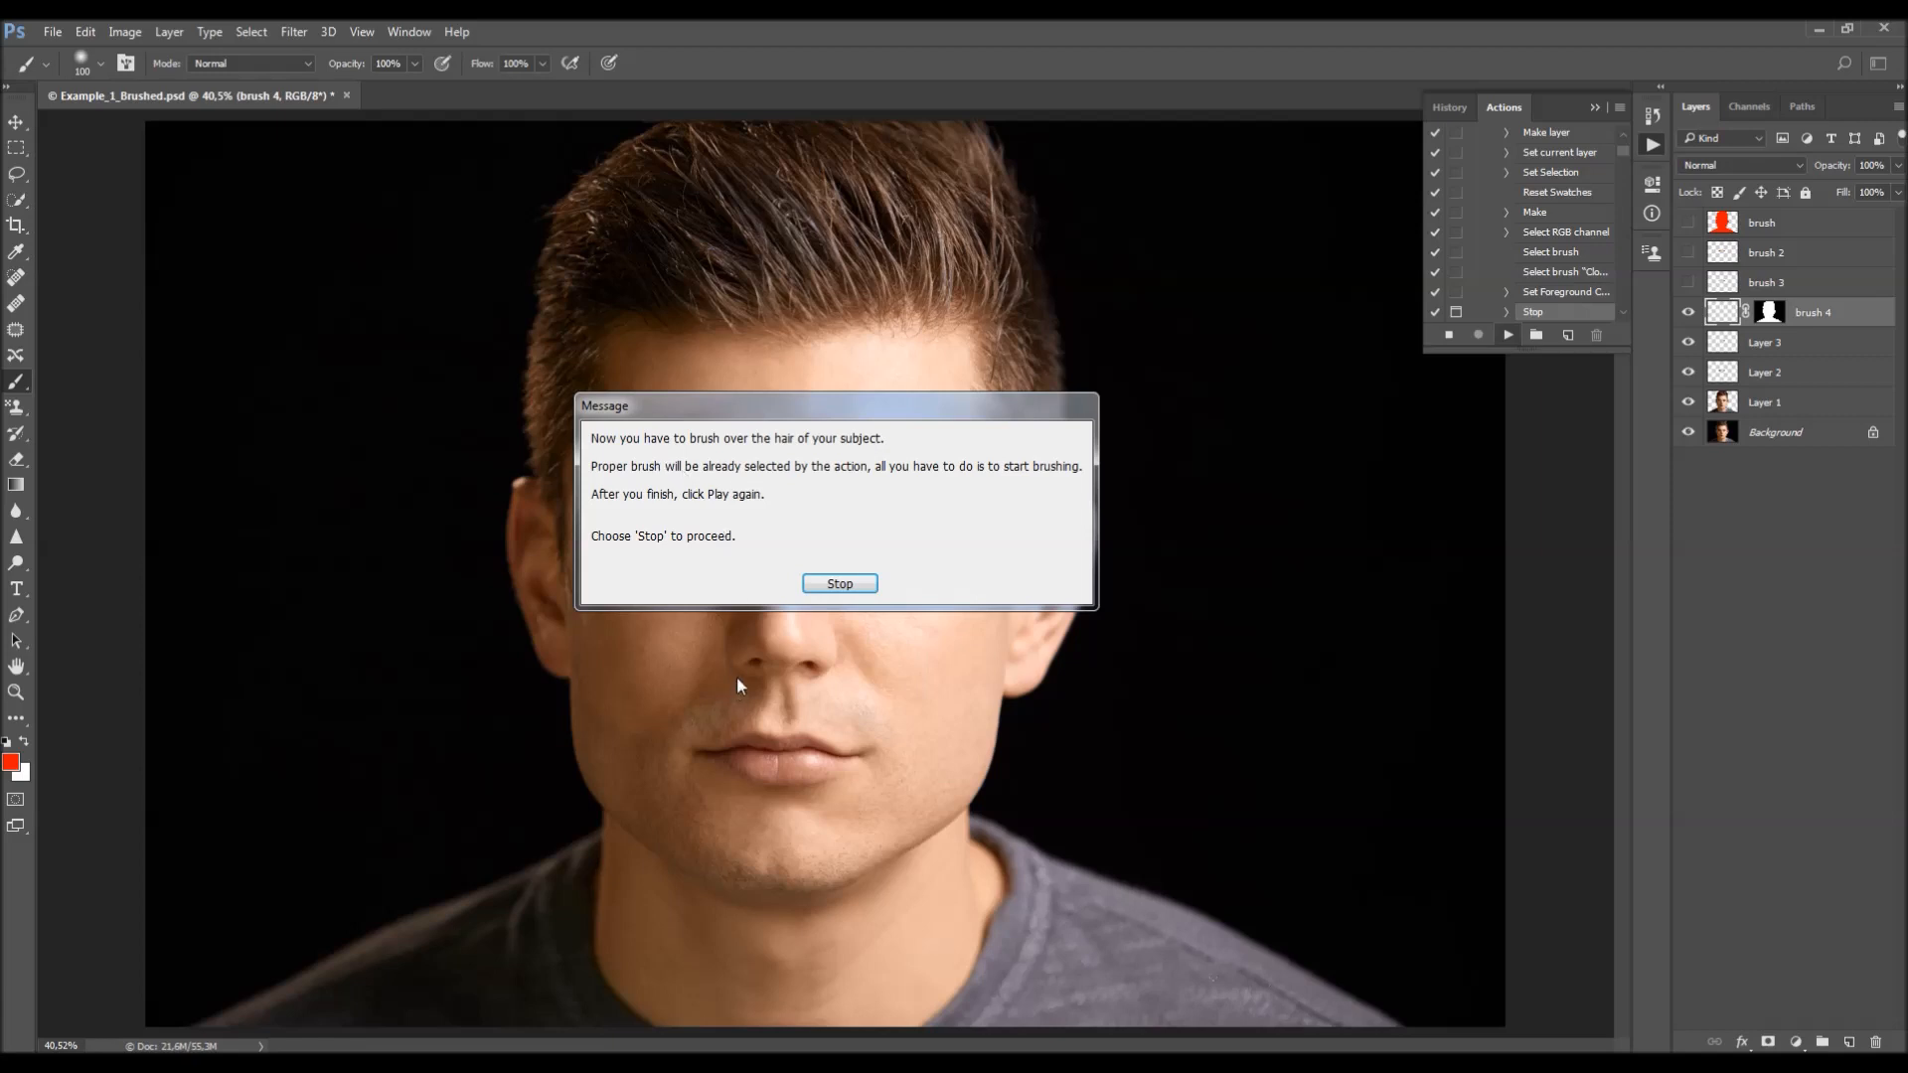
{"action": "left_click", "coordinate": [841, 586]}
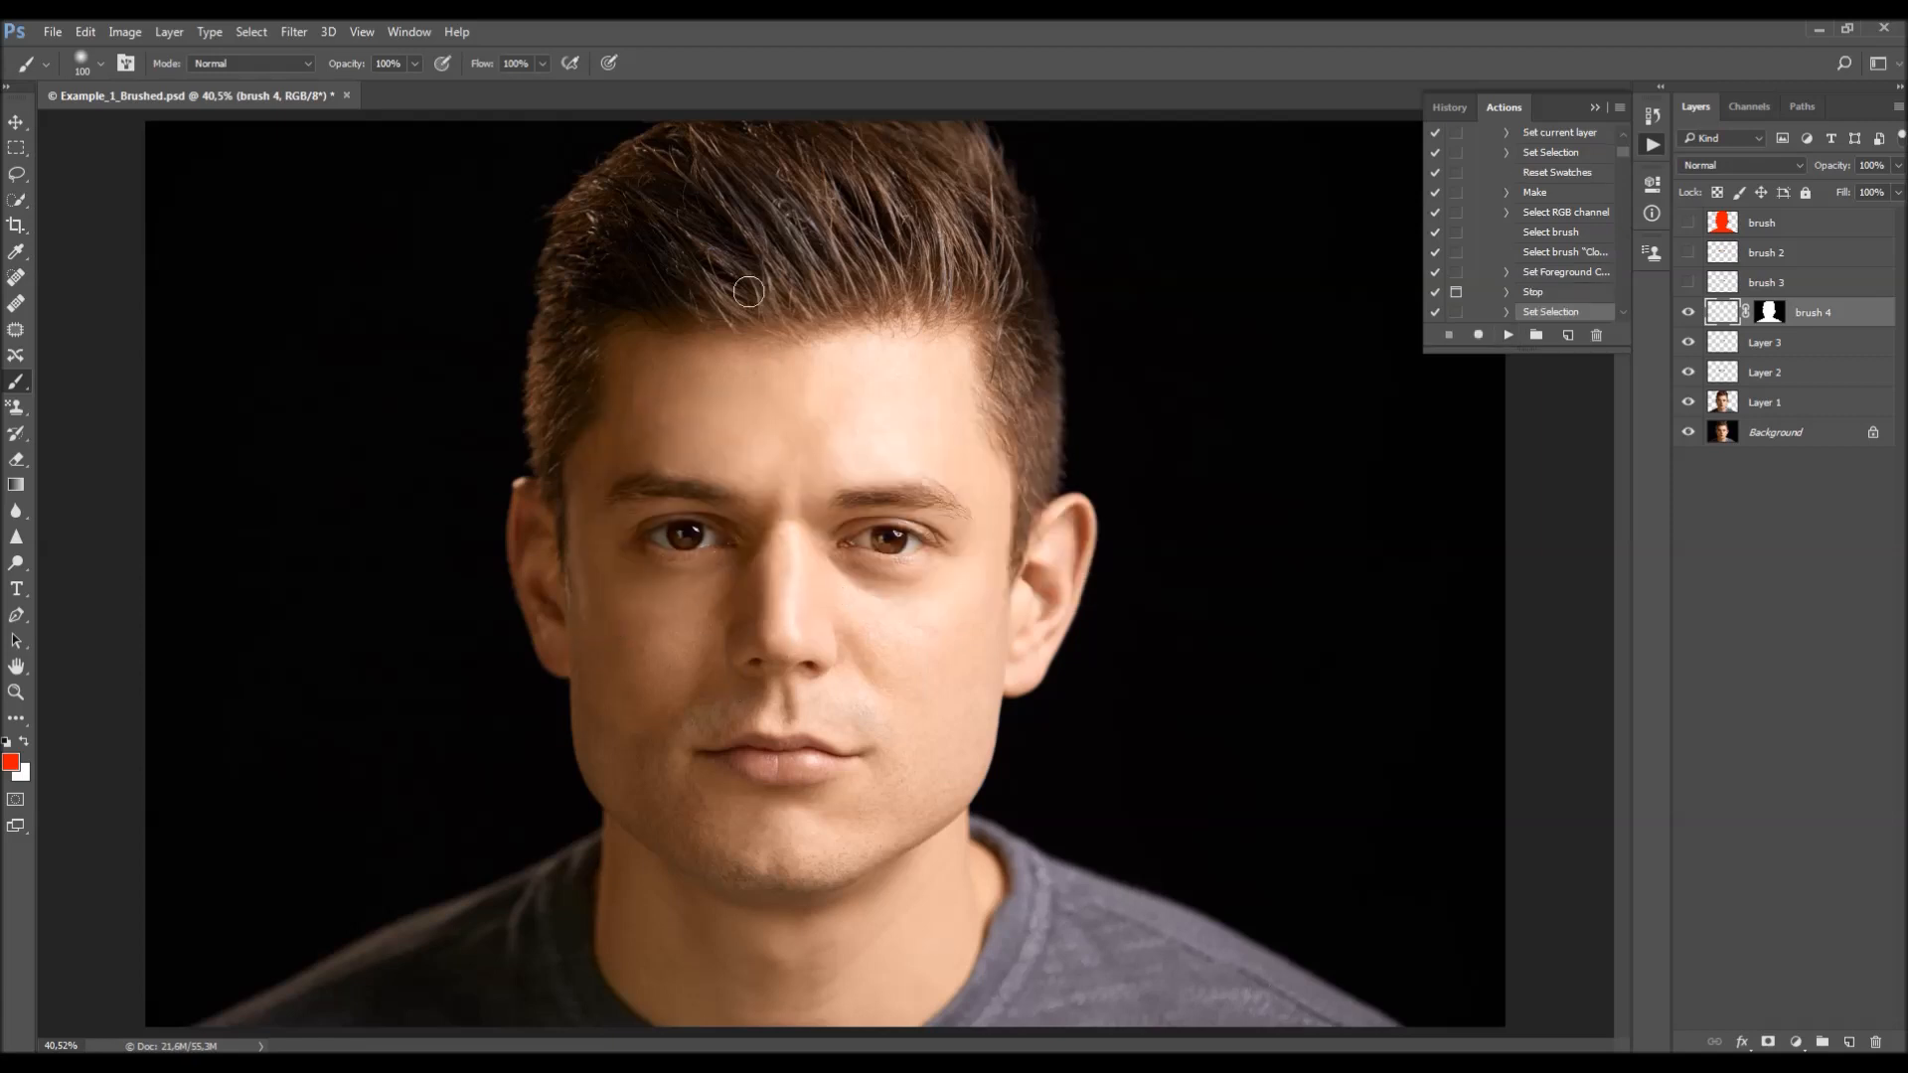
- Paint the hair red from the crown to the forehead hairline on the brush 4 layer with a soft brush enlarged to 250 px
{"action": "scroll", "coordinate": [748, 291], "scroll_direction": "up", "scroll_amount": 1}
{"action": "scroll", "coordinate": [1618, 490], "scroll_direction": "up", "scroll_amount": 2}
{"action": "scroll", "coordinate": [965, 385], "scroll_direction": "up", "scroll_amount": 1}
{"action": "mouse_move", "coordinate": [693, 282]}
{"action": "left_mouse_down"}
{"action": "mouse_move", "coordinate": [630, 238]}
{"action": "mouse_move", "coordinate": [1120, 268]}
{"action": "left_mouse_up"}
{"action": "scroll", "coordinate": [1120, 269], "scroll_direction": "down", "scroll_amount": 1}
{"action": "key", "text": "bracketright"}
{"action": "mouse_move", "coordinate": [770, 248]}
{"action": "left_mouse_down"}
{"action": "mouse_move", "coordinate": [510, 261]}
{"action": "mouse_move", "coordinate": [916, 259]}
{"action": "mouse_move", "coordinate": [999, 233]}
{"action": "mouse_move", "coordinate": [951, 226]}
{"action": "mouse_move", "coordinate": [1046, 223]}
{"action": "mouse_move", "coordinate": [1095, 346]}
{"action": "mouse_move", "coordinate": [682, 289]}
{"action": "mouse_move", "coordinate": [514, 300]}
{"action": "mouse_move", "coordinate": [500, 324]}
{"action": "mouse_move", "coordinate": [592, 331]}
{"action": "mouse_move", "coordinate": [444, 339]}
{"action": "mouse_move", "coordinate": [486, 347]}
{"action": "mouse_move", "coordinate": [462, 402]}
{"action": "mouse_move", "coordinate": [497, 453]}
{"action": "mouse_move", "coordinate": [474, 463]}
{"action": "mouse_move", "coordinate": [527, 349]}
{"action": "mouse_move", "coordinate": [674, 308]}
{"action": "mouse_move", "coordinate": [681, 329]}
{"action": "mouse_move", "coordinate": [747, 336]}
{"action": "left_mouse_up"}
{"action": "key", "text": "bracketright"}
{"action": "key", "text": "bracketright"}
{"action": "key", "text": "bracketleft"}
{"action": "mouse_move", "coordinate": [903, 326]}
{"action": "left_mouse_down"}
{"action": "mouse_move", "coordinate": [1083, 310]}
{"action": "mouse_move", "coordinate": [1103, 334]}
{"action": "mouse_move", "coordinate": [1070, 363]}
{"action": "mouse_move", "coordinate": [1096, 447]}
{"action": "left_mouse_up"}
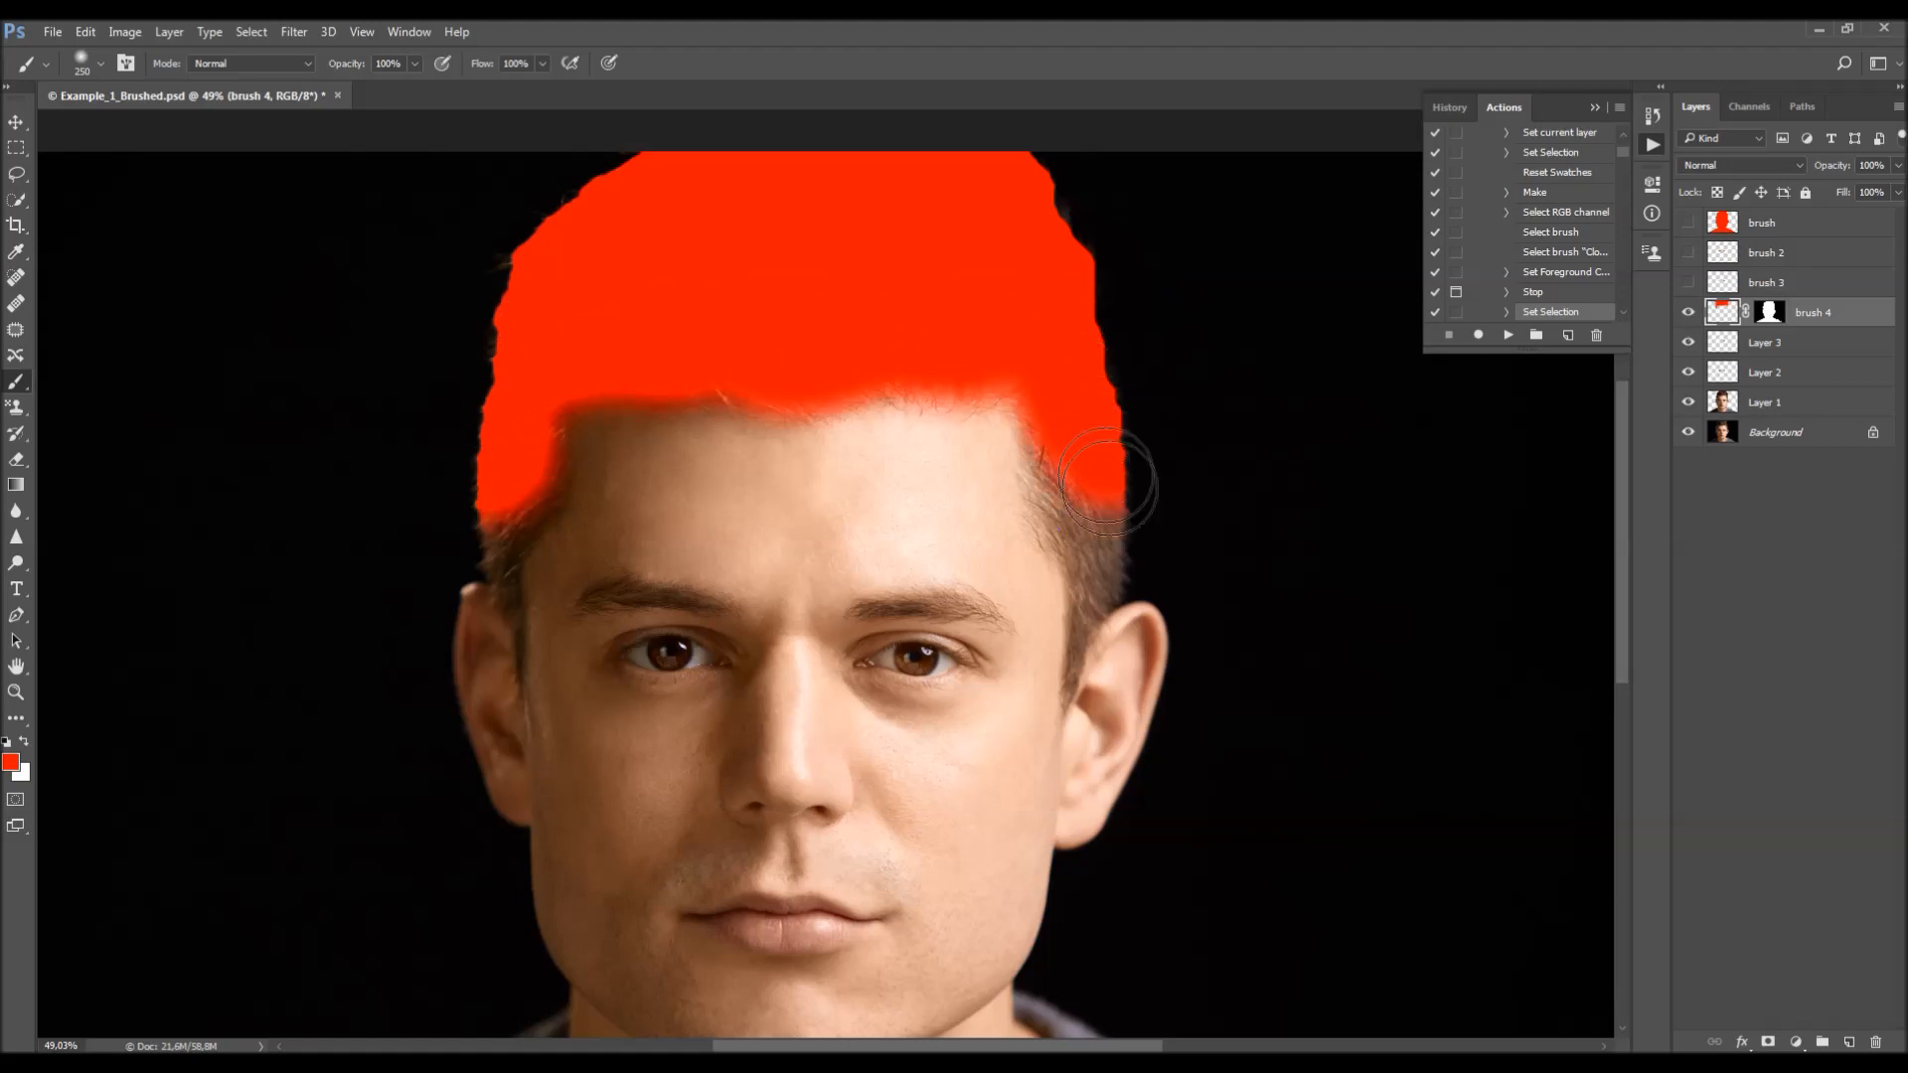
- Paint the hair at the temple on the image's left side red, reducing the soft brush to 175 px
{"action": "scroll", "coordinate": [395, 489], "scroll_direction": "up", "scroll_amount": 5}
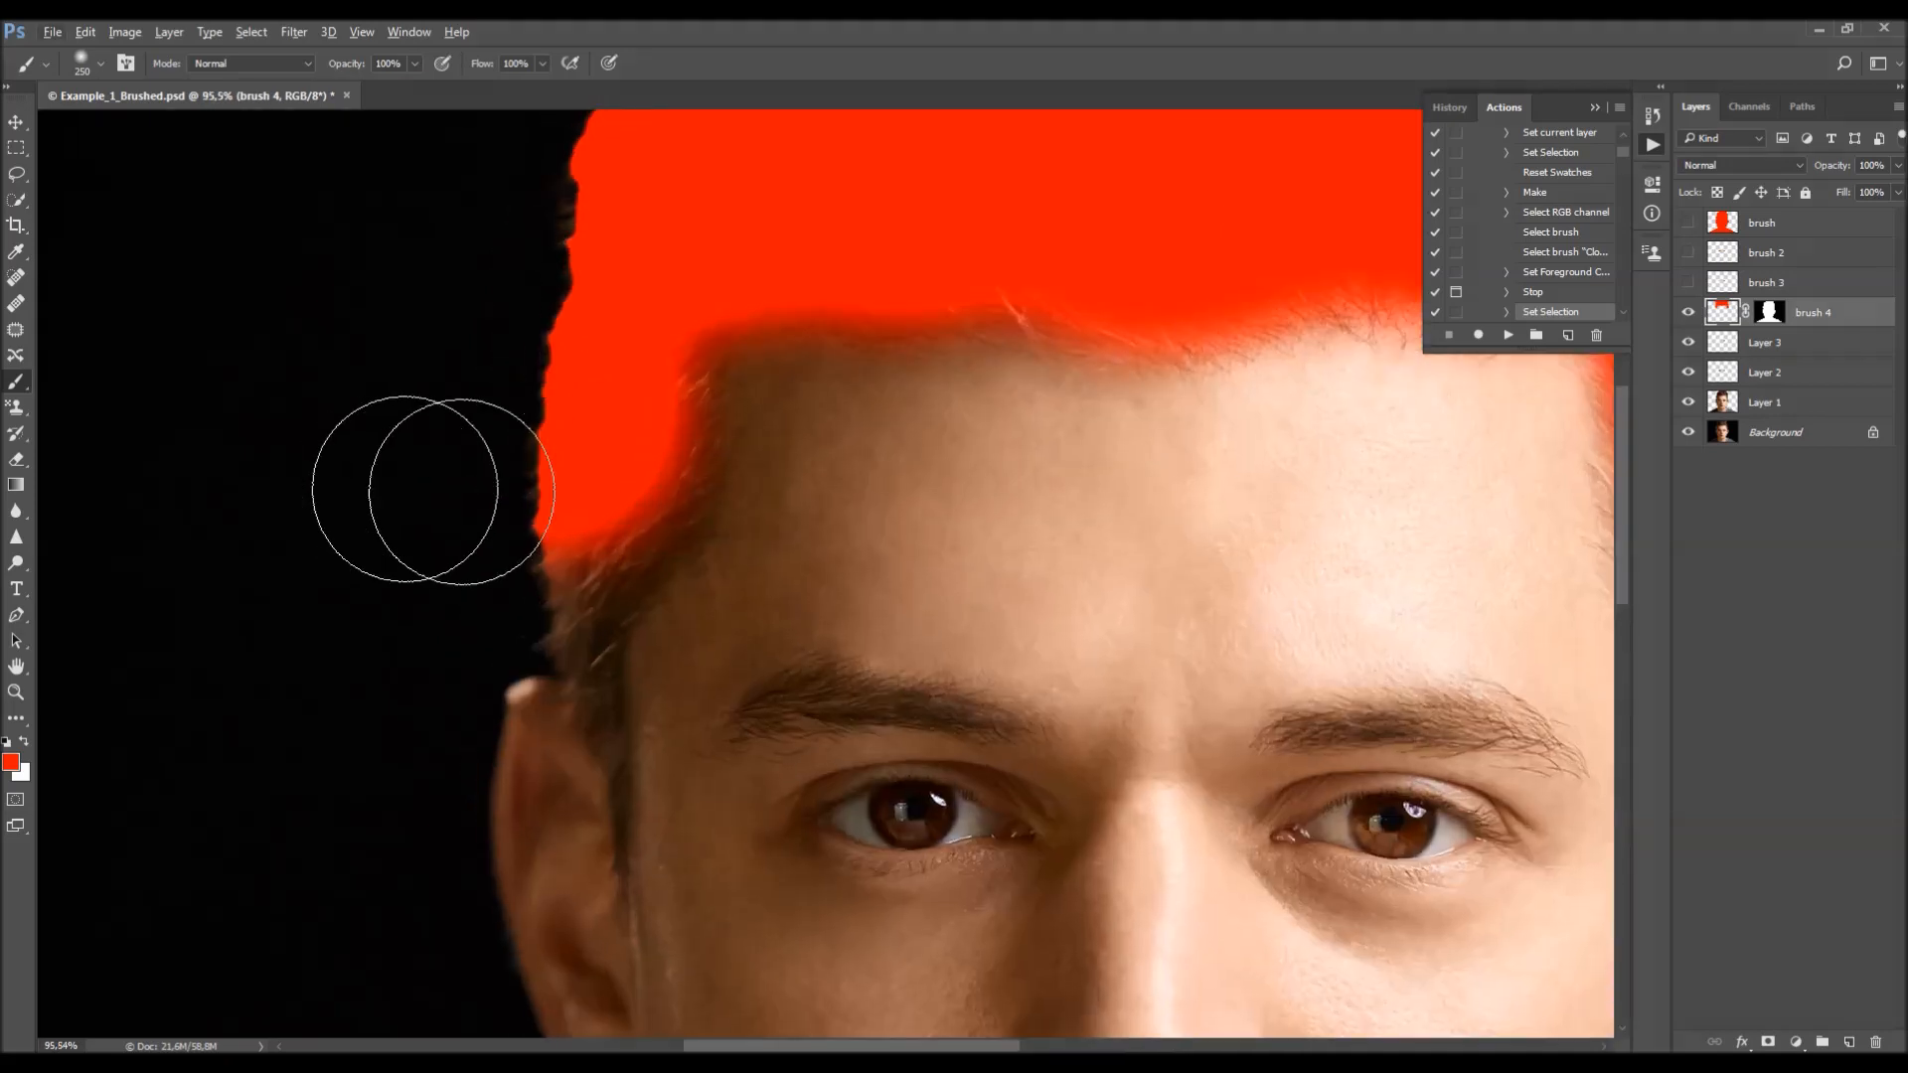
{"action": "scroll", "coordinate": [394, 489], "scroll_direction": "up", "scroll_amount": 2}
{"action": "key", "text": "bracketleft"}
{"action": "mouse_move", "coordinate": [611, 318]}
{"action": "left_mouse_down"}
{"action": "mouse_move", "coordinate": [656, 300]}
{"action": "mouse_move", "coordinate": [617, 286]}
{"action": "mouse_move", "coordinate": [648, 212]}
{"action": "mouse_move", "coordinate": [661, 231]}
{"action": "left_mouse_up"}
{"action": "scroll", "coordinate": [563, 318], "scroll_direction": "down", "scroll_amount": 1}
{"action": "scroll", "coordinate": [563, 318], "scroll_direction": "down", "scroll_amount": 1}
{"action": "key", "text": "bracketleft"}
{"action": "left_click_drag", "start_coordinate": [651, 320], "coordinate": [544, 376]}
{"action": "scroll", "coordinate": [504, 398], "scroll_direction": "down", "scroll_amount": 2}
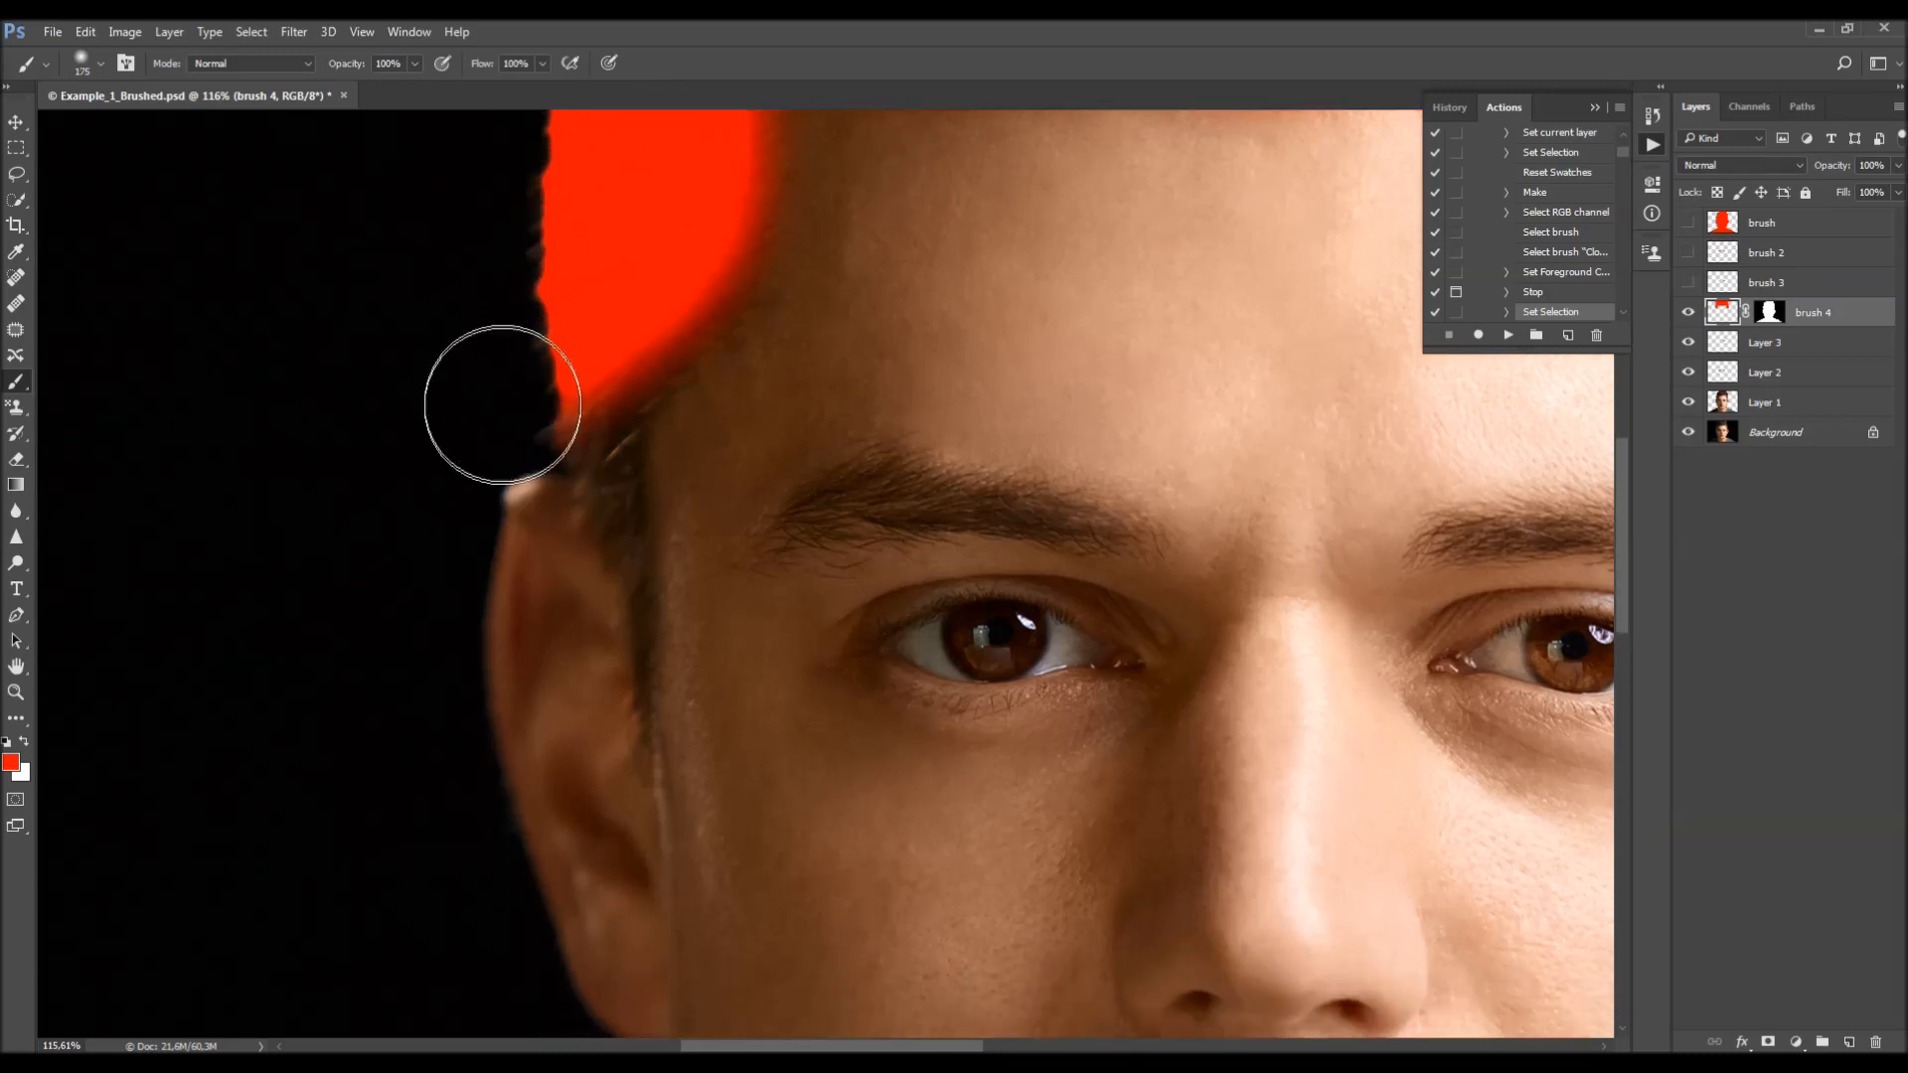
- Paint down the sideburn and over the upper ear on the image's left side with the brush reduced to 125 px
{"action": "scroll", "coordinate": [477, 437], "scroll_direction": "down", "scroll_amount": 3}
{"action": "scroll", "coordinate": [511, 397], "scroll_direction": "up", "scroll_amount": 2}
{"action": "key", "text": "bracketleft"}
{"action": "key", "text": "bracketleft"}
{"action": "left_click_drag", "start_coordinate": [579, 307], "coordinate": [617, 724]}
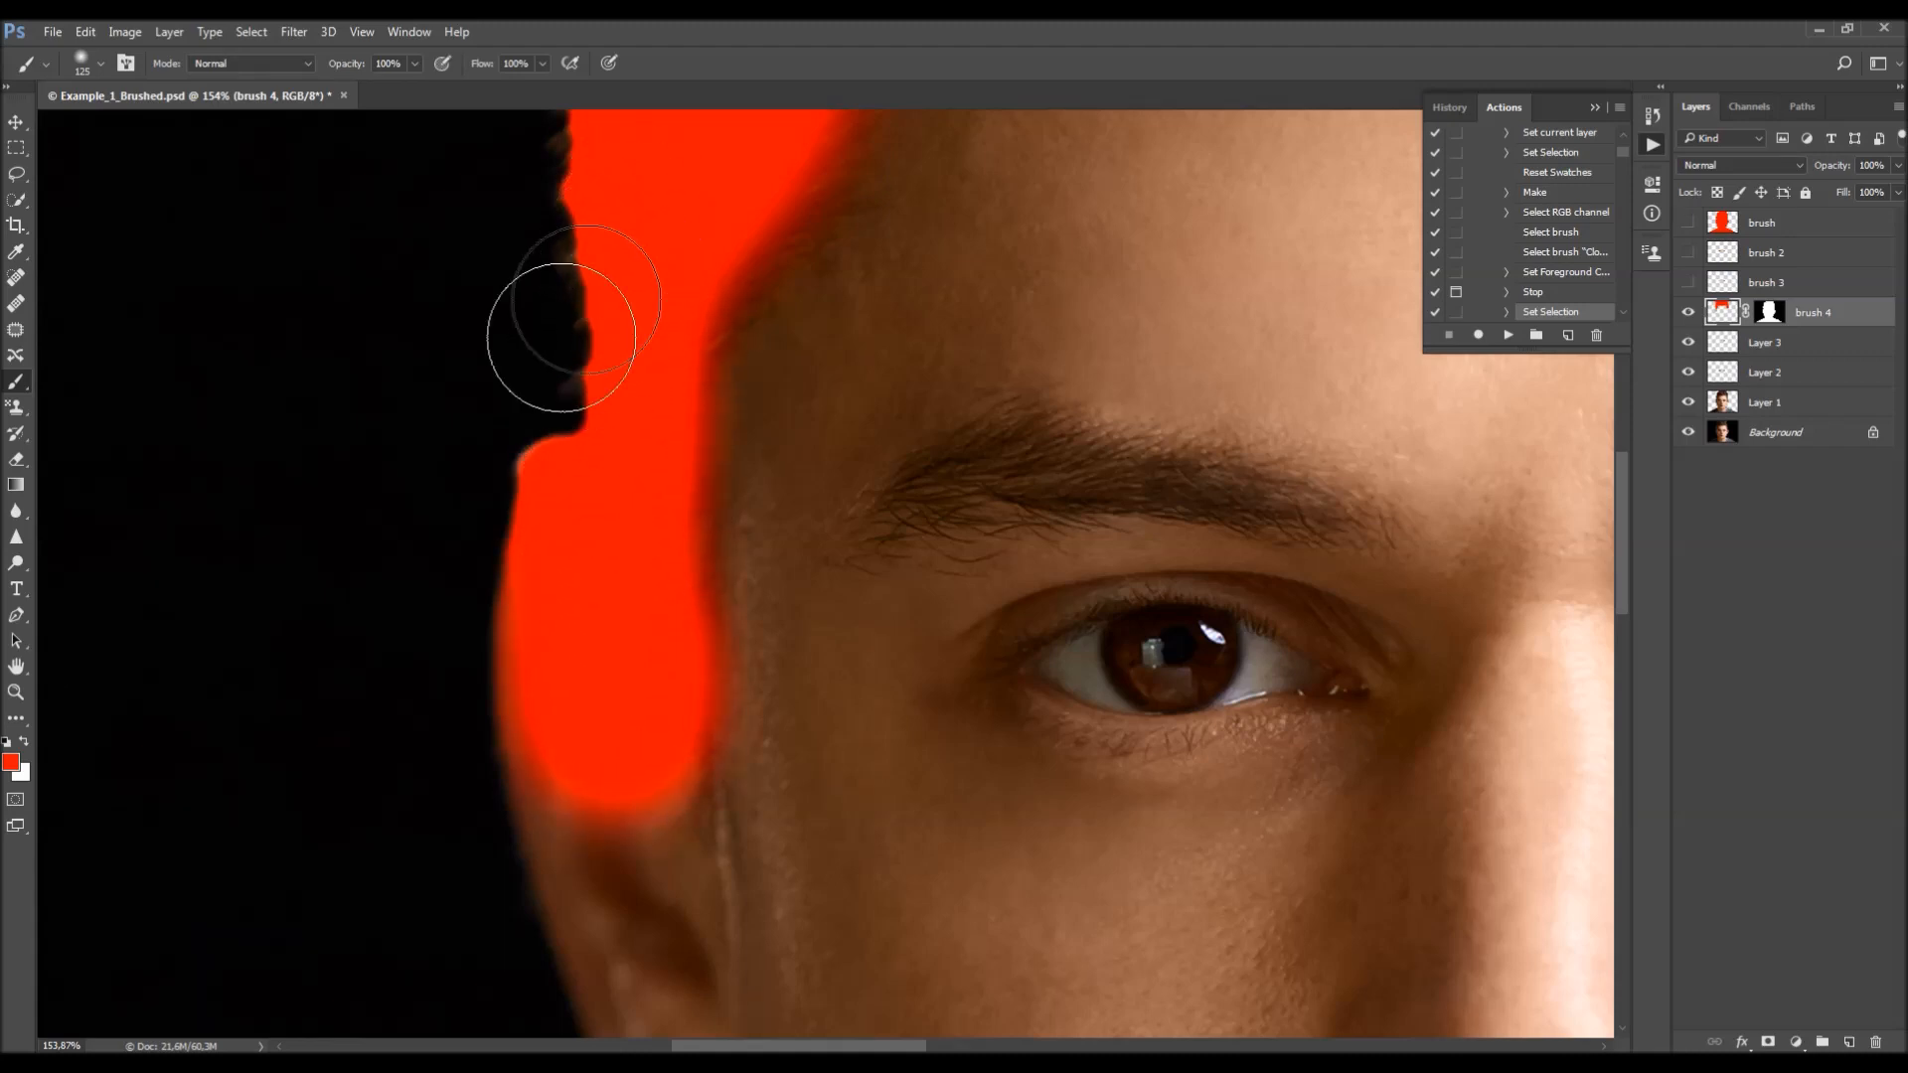
- Paint the temple hair, sideburn and upper ear on the image's right side red with the brush enlarged to 200 px
{"action": "scroll", "coordinate": [522, 375], "scroll_direction": "down", "scroll_amount": 3}
{"action": "scroll", "coordinate": [512, 388], "scroll_direction": "up", "scroll_amount": 2}
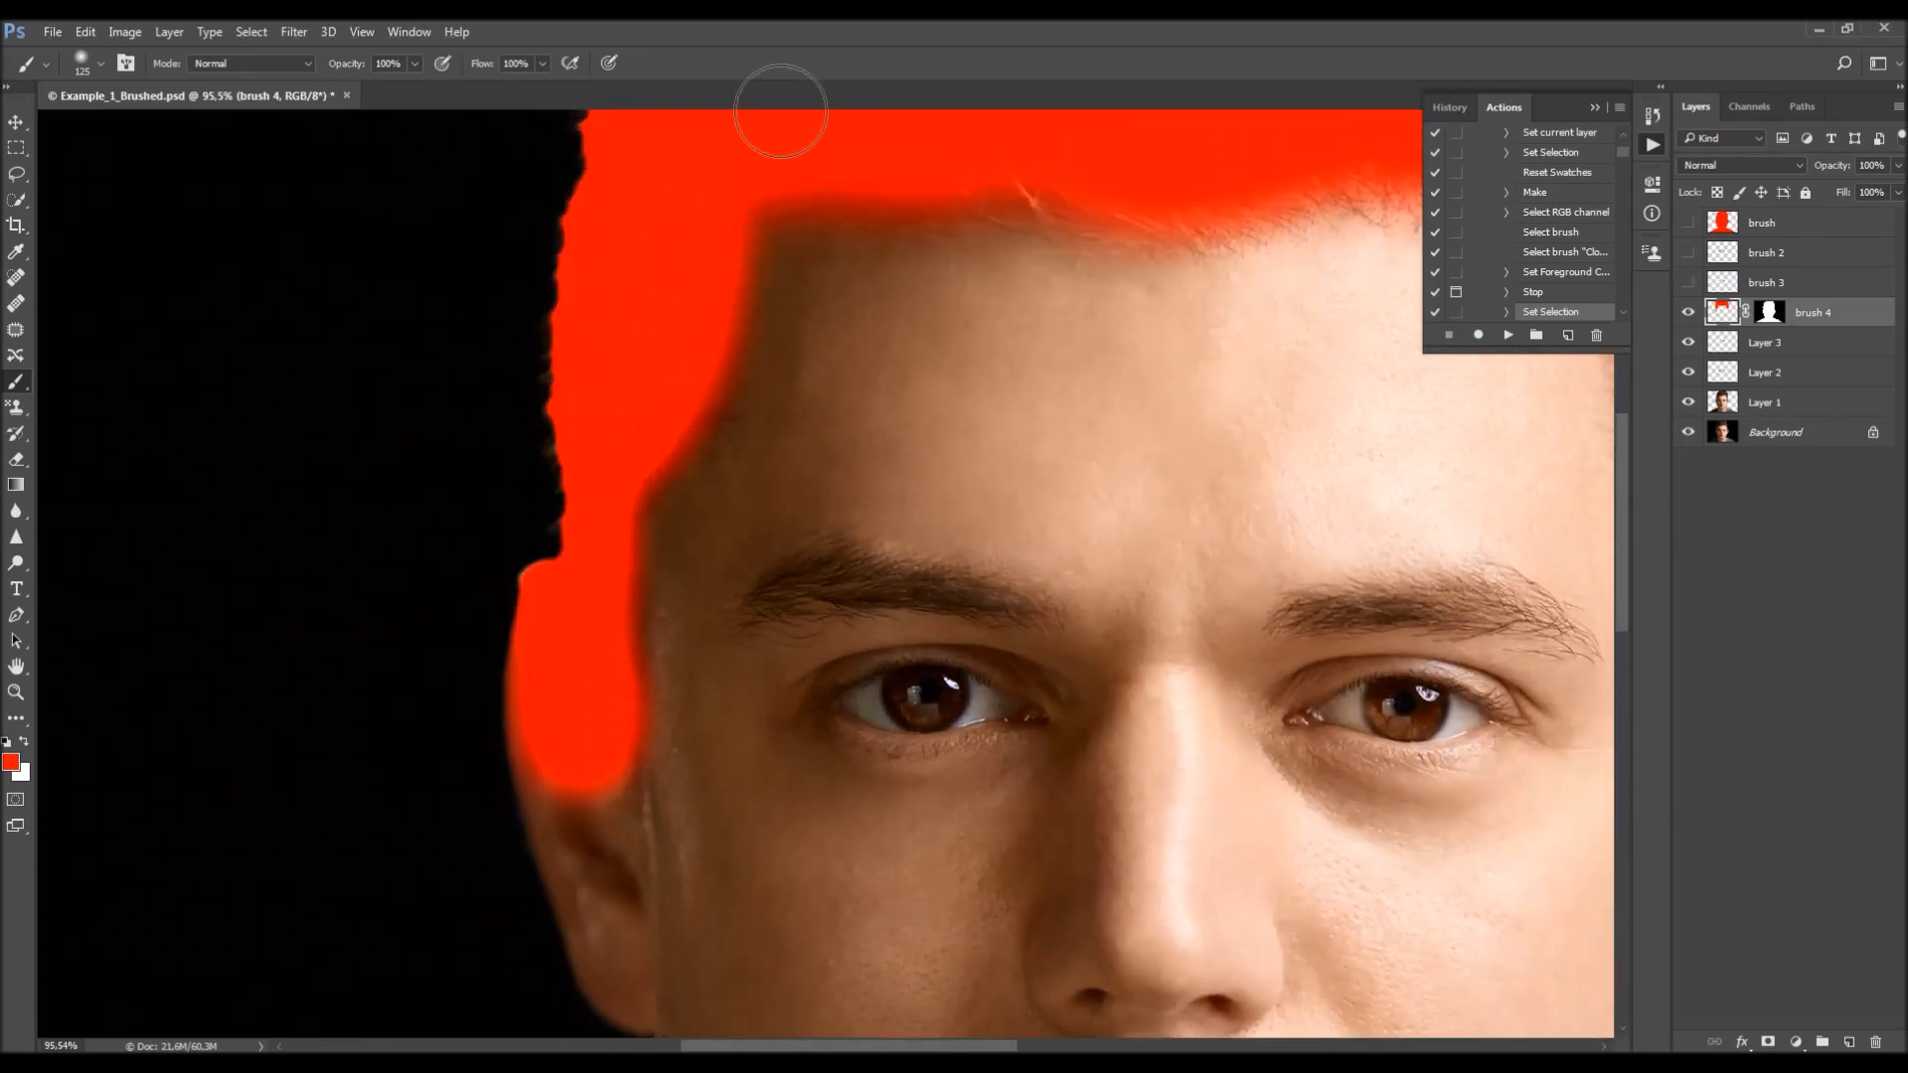
{"action": "scroll", "coordinate": [596, 283], "scroll_direction": "down", "scroll_amount": 3}
{"action": "scroll", "coordinate": [1074, 289], "scroll_direction": "up", "scroll_amount": 2}
{"action": "scroll", "coordinate": [1043, 293], "scroll_direction": "down", "scroll_amount": 2}
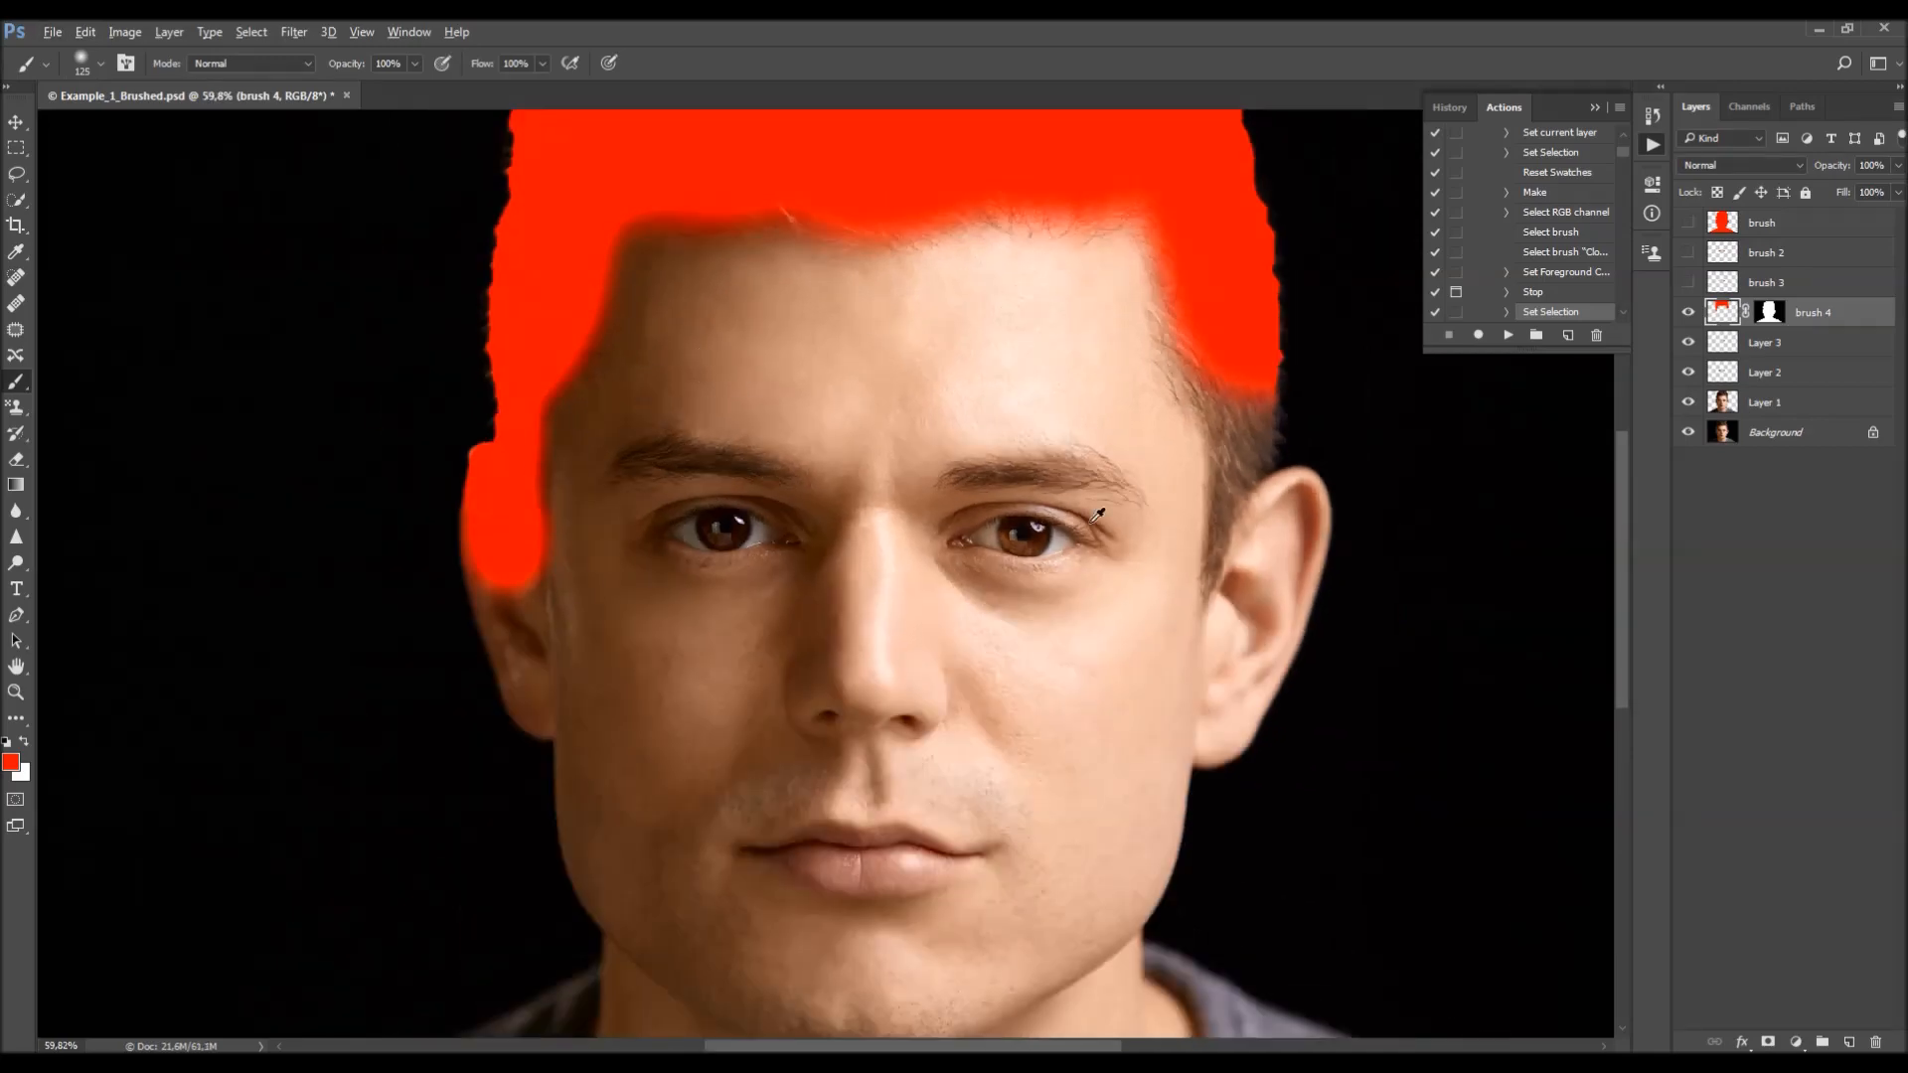
{"action": "scroll", "coordinate": [1223, 341], "scroll_direction": "up", "scroll_amount": 2}
{"action": "scroll", "coordinate": [1346, 349], "scroll_direction": "down", "scroll_amount": 3}
{"action": "scroll", "coordinate": [1269, 349], "scroll_direction": "up", "scroll_amount": 1}
{"action": "key", "text": "]"}
{"action": "key", "text": "]"}
{"action": "key", "text": "]"}
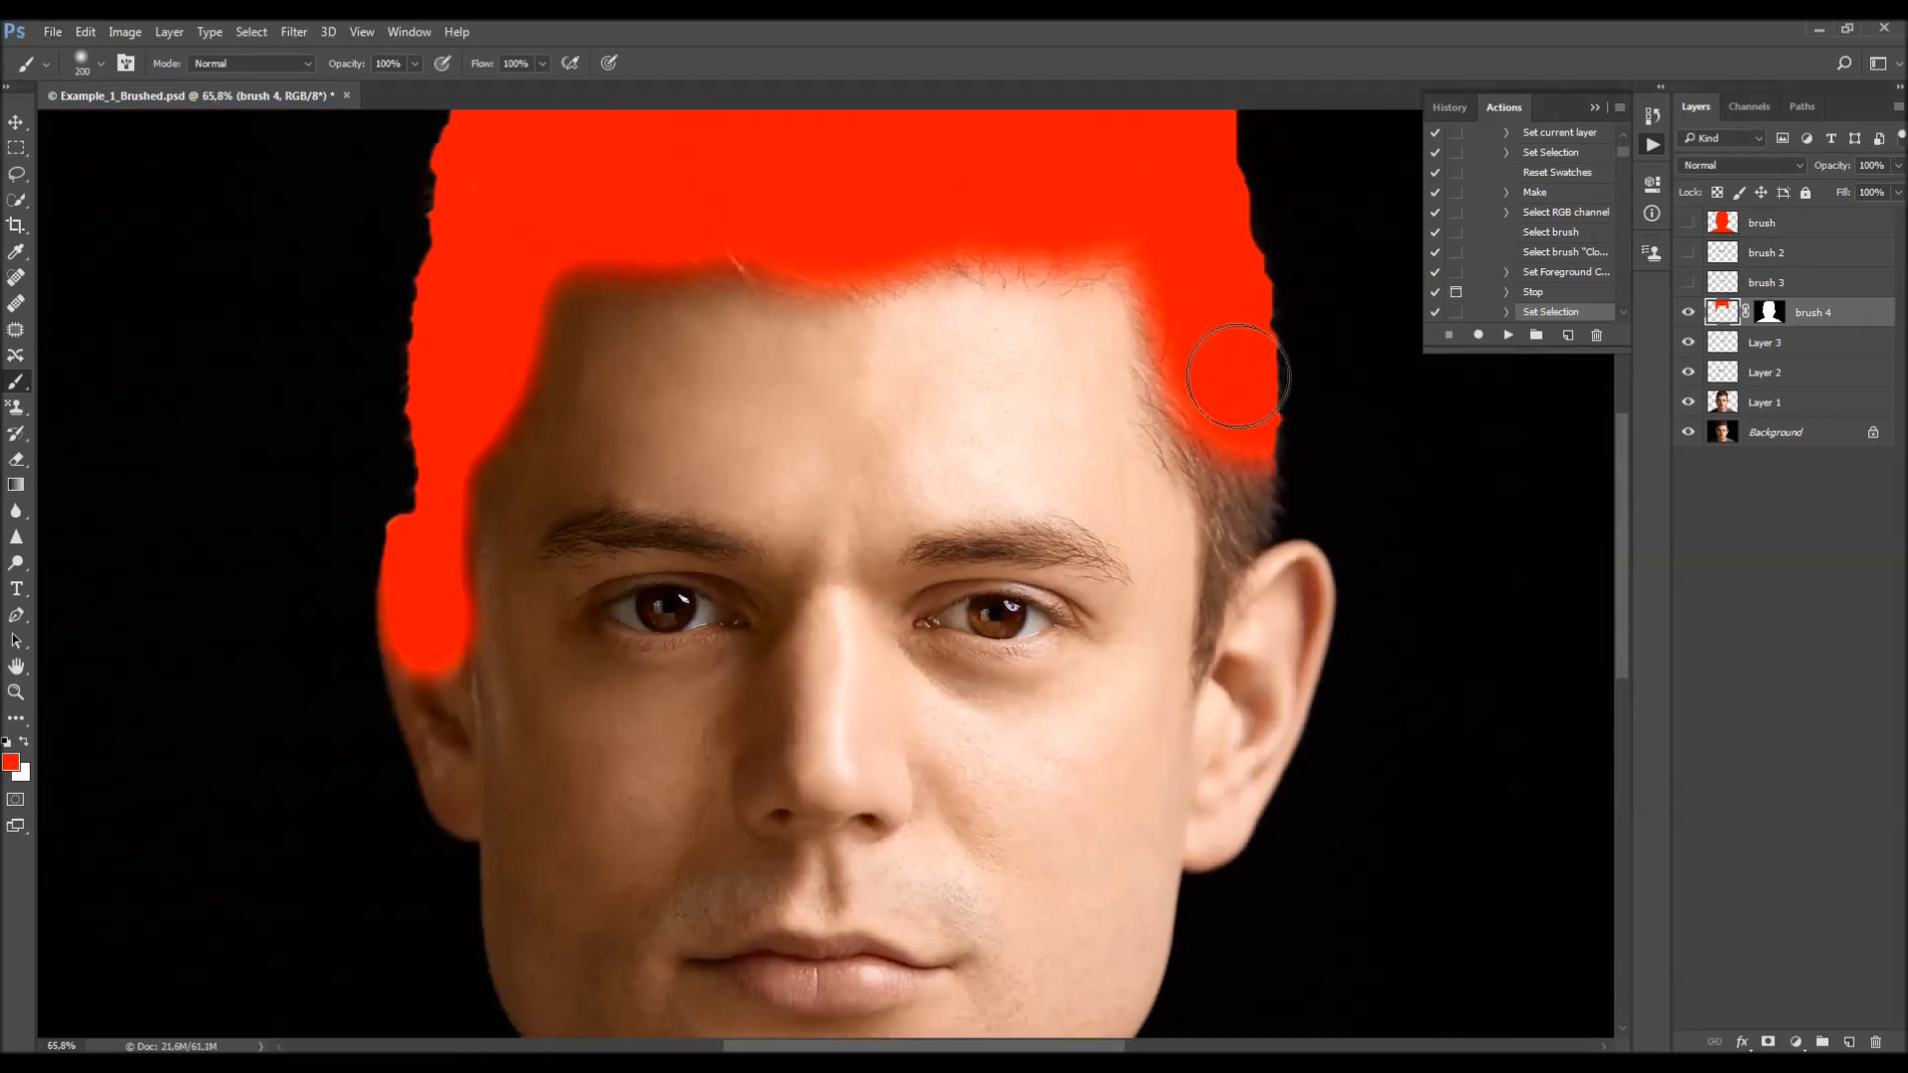
{"action": "scroll", "coordinate": [1239, 376], "scroll_direction": "up", "scroll_amount": 2}
{"action": "mouse_move", "coordinate": [1220, 396]}
{"action": "left_mouse_down"}
{"action": "mouse_move", "coordinate": [1261, 467]}
{"action": "mouse_move", "coordinate": [1281, 556]}
{"action": "mouse_move", "coordinate": [1288, 532]}
{"action": "mouse_move", "coordinate": [1297, 600]}
{"action": "mouse_move", "coordinate": [1263, 749]}
{"action": "mouse_move", "coordinate": [1288, 601]}
{"action": "left_mouse_up"}
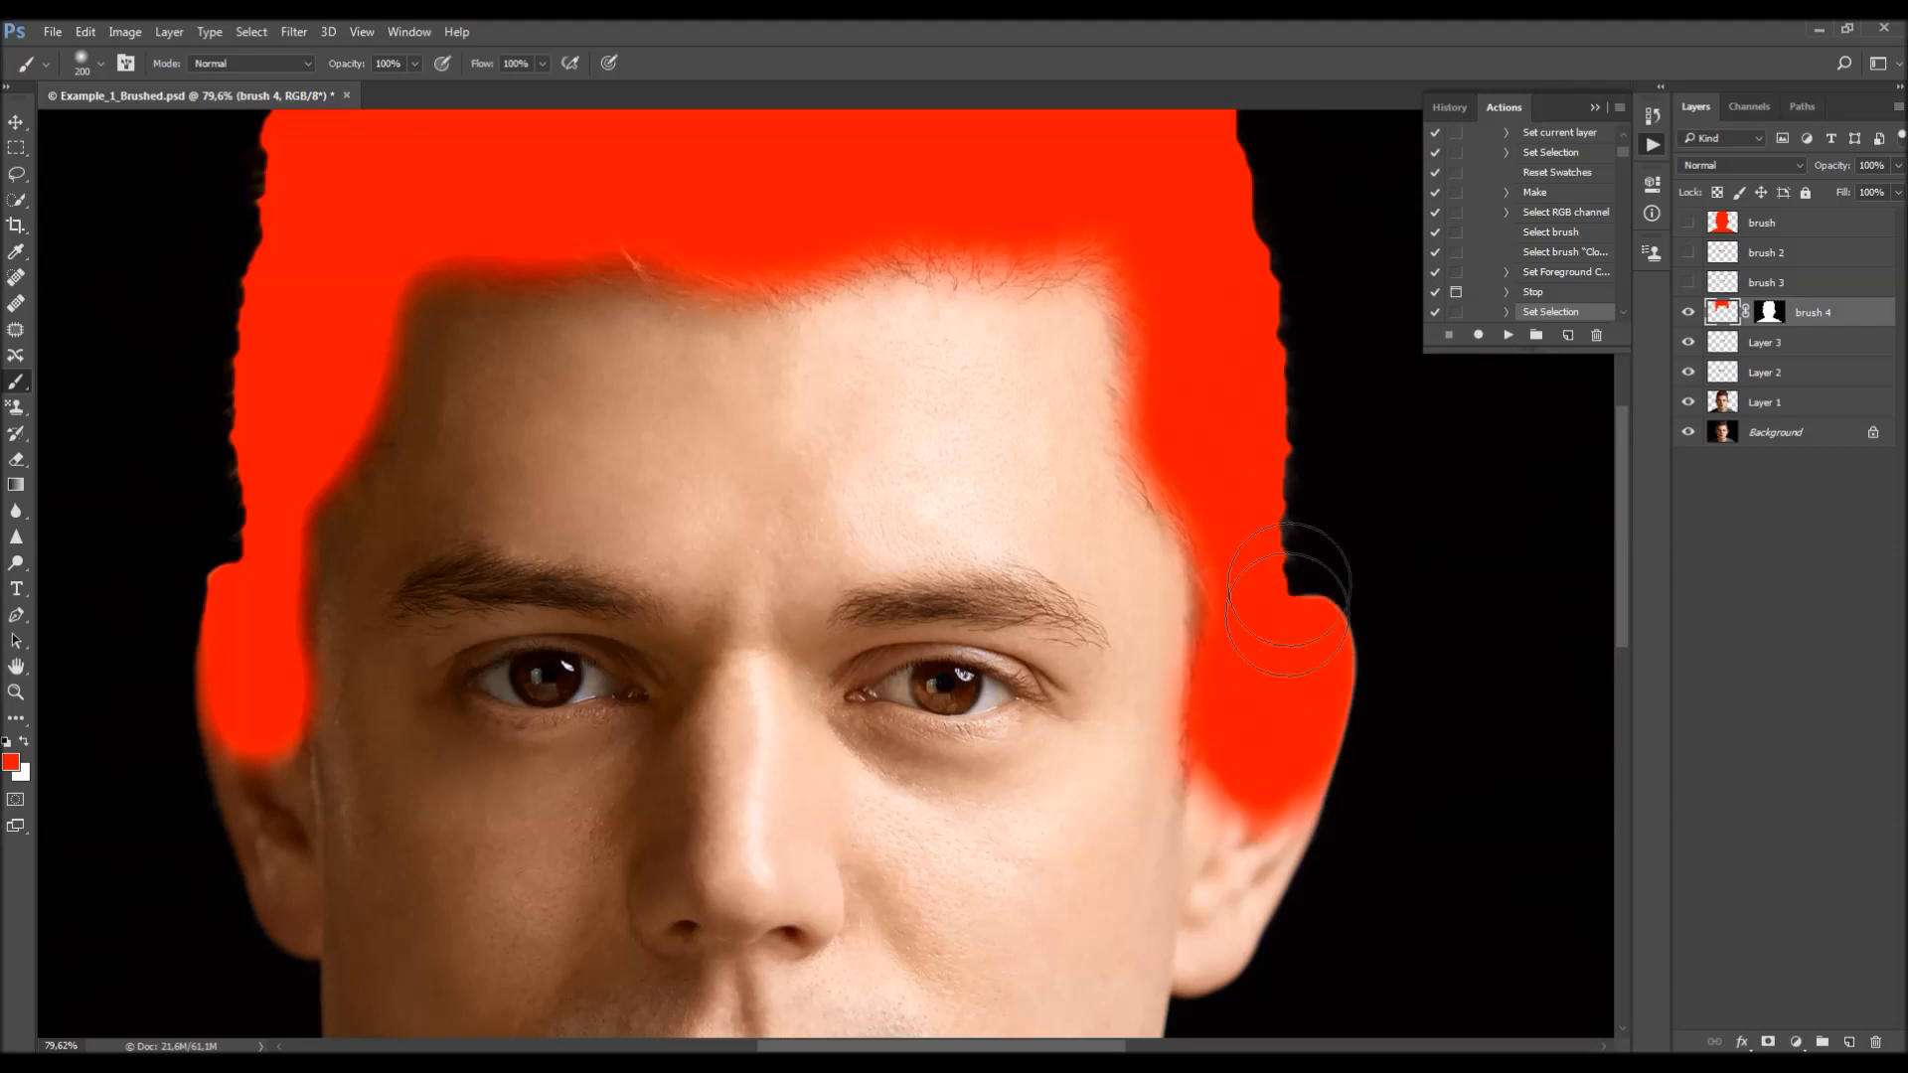
{"action": "mouse_move", "coordinate": [1031, 175]}
{"action": "left_mouse_down"}
{"action": "mouse_move", "coordinate": [972, 196]}
{"action": "mouse_move", "coordinate": [1035, 189]}
{"action": "left_mouse_up"}
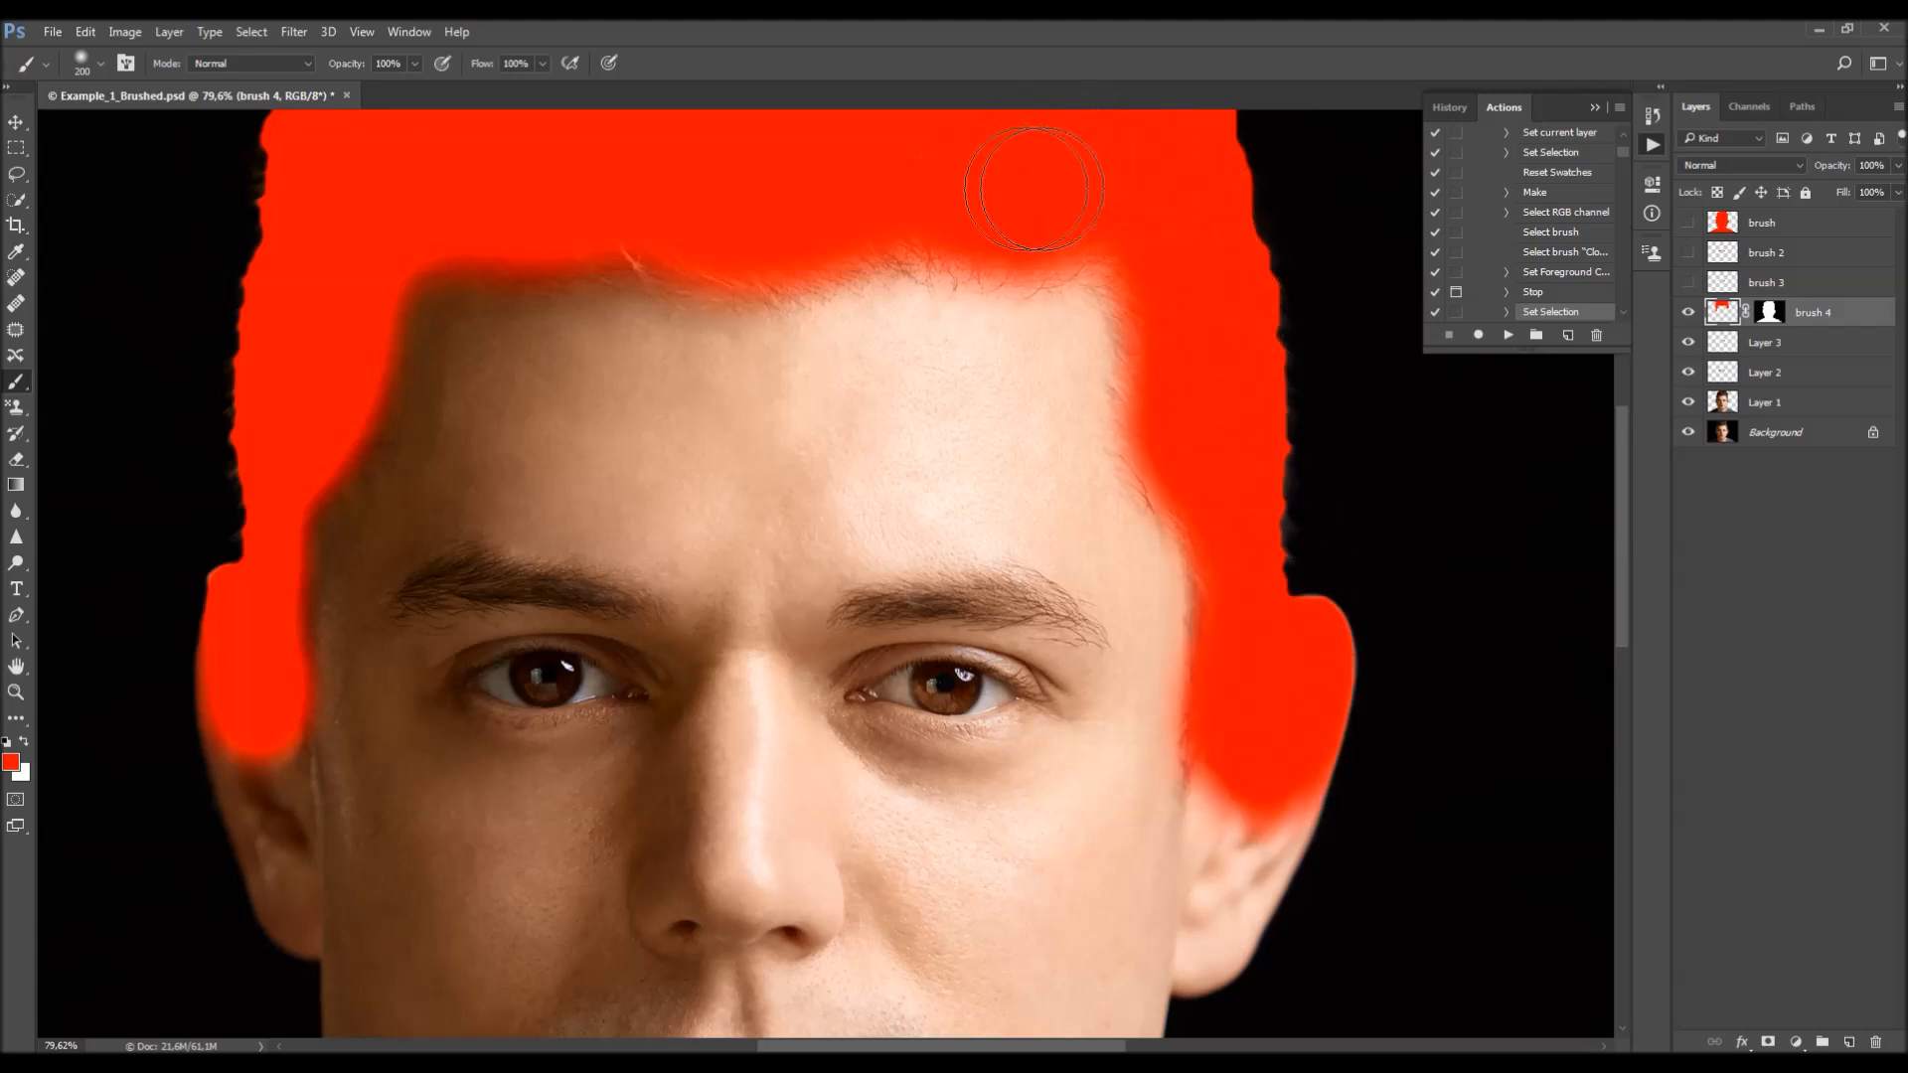
{"action": "scroll", "coordinate": [1005, 460], "scroll_direction": "down", "scroll_amount": 4}
{"action": "scroll", "coordinate": [695, 537], "scroll_direction": "up", "scroll_amount": 3}
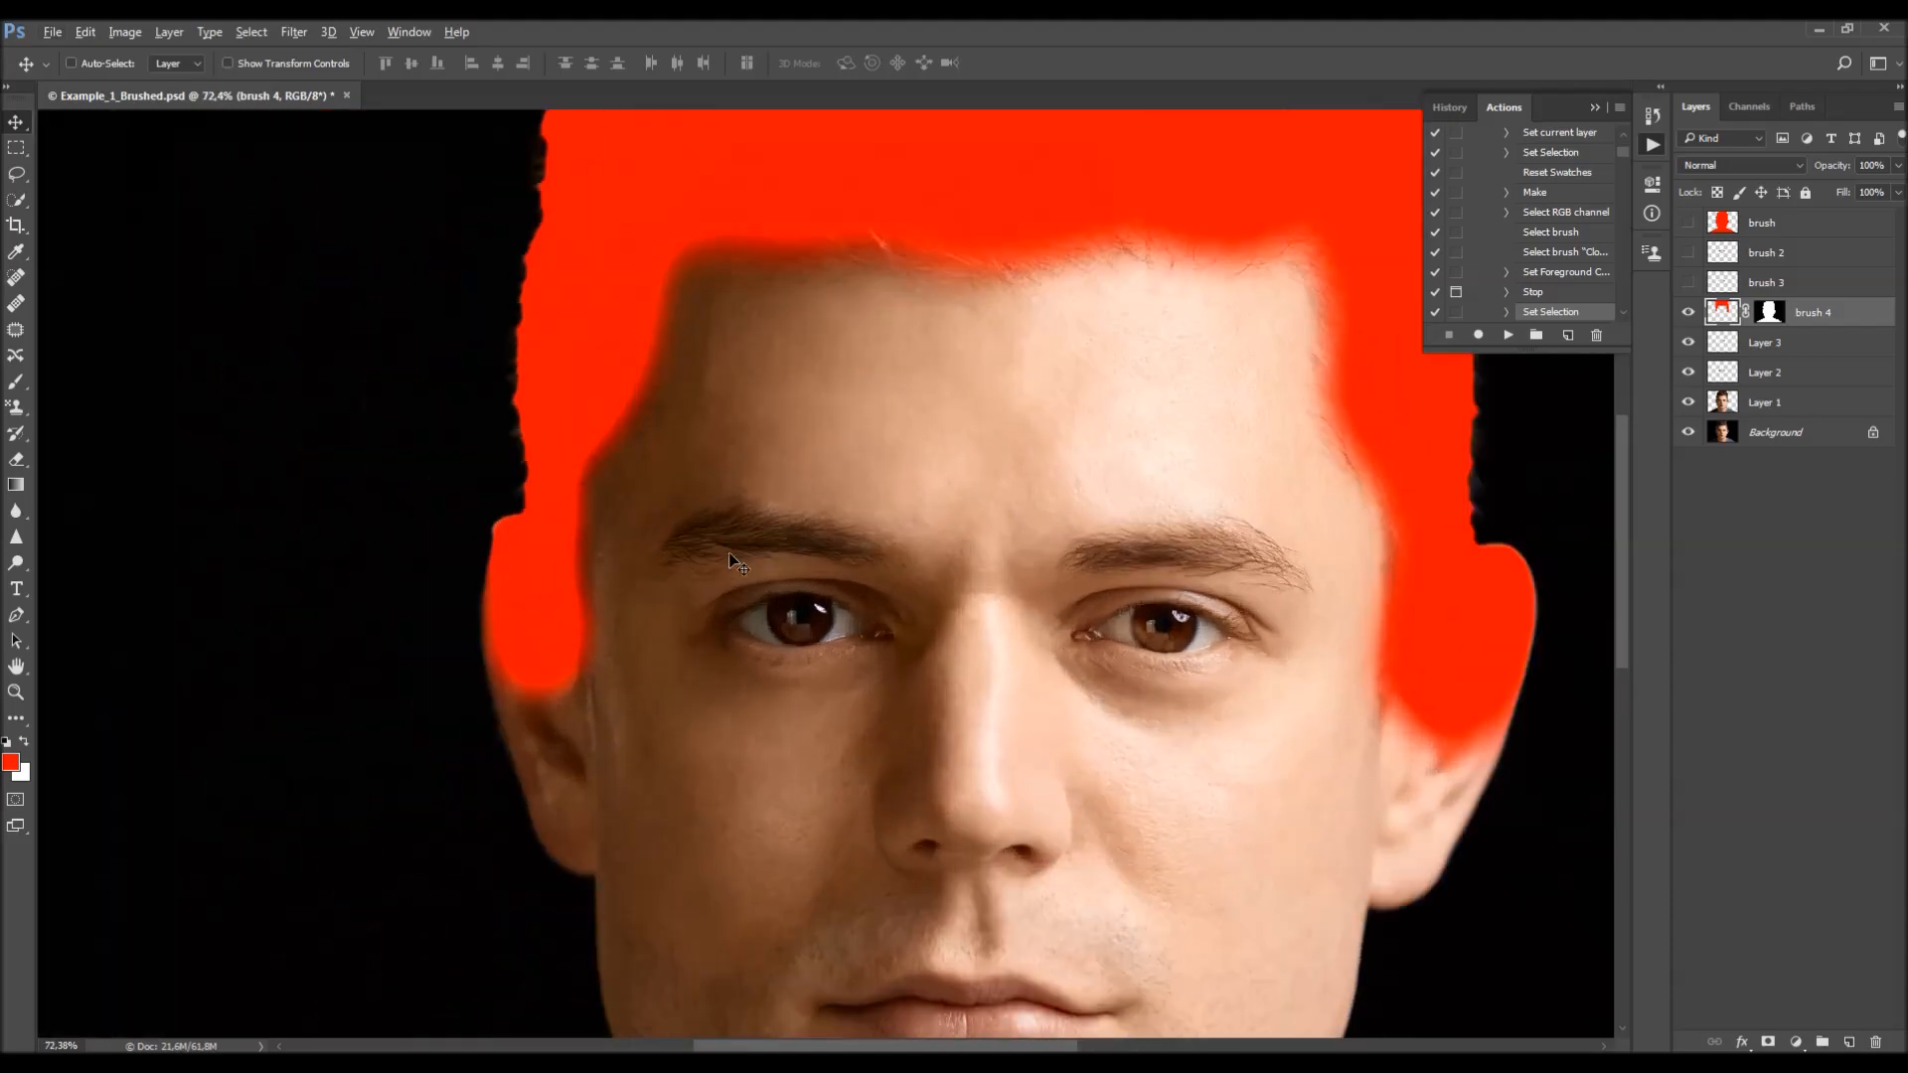
{"action": "scroll", "coordinate": [818, 550], "scroll_direction": "down", "scroll_amount": 1}
{"action": "key", "text": "e"}
{"action": "key", "text": "alt+e"}
{"action": "left_click", "coordinate": [711, 78]}
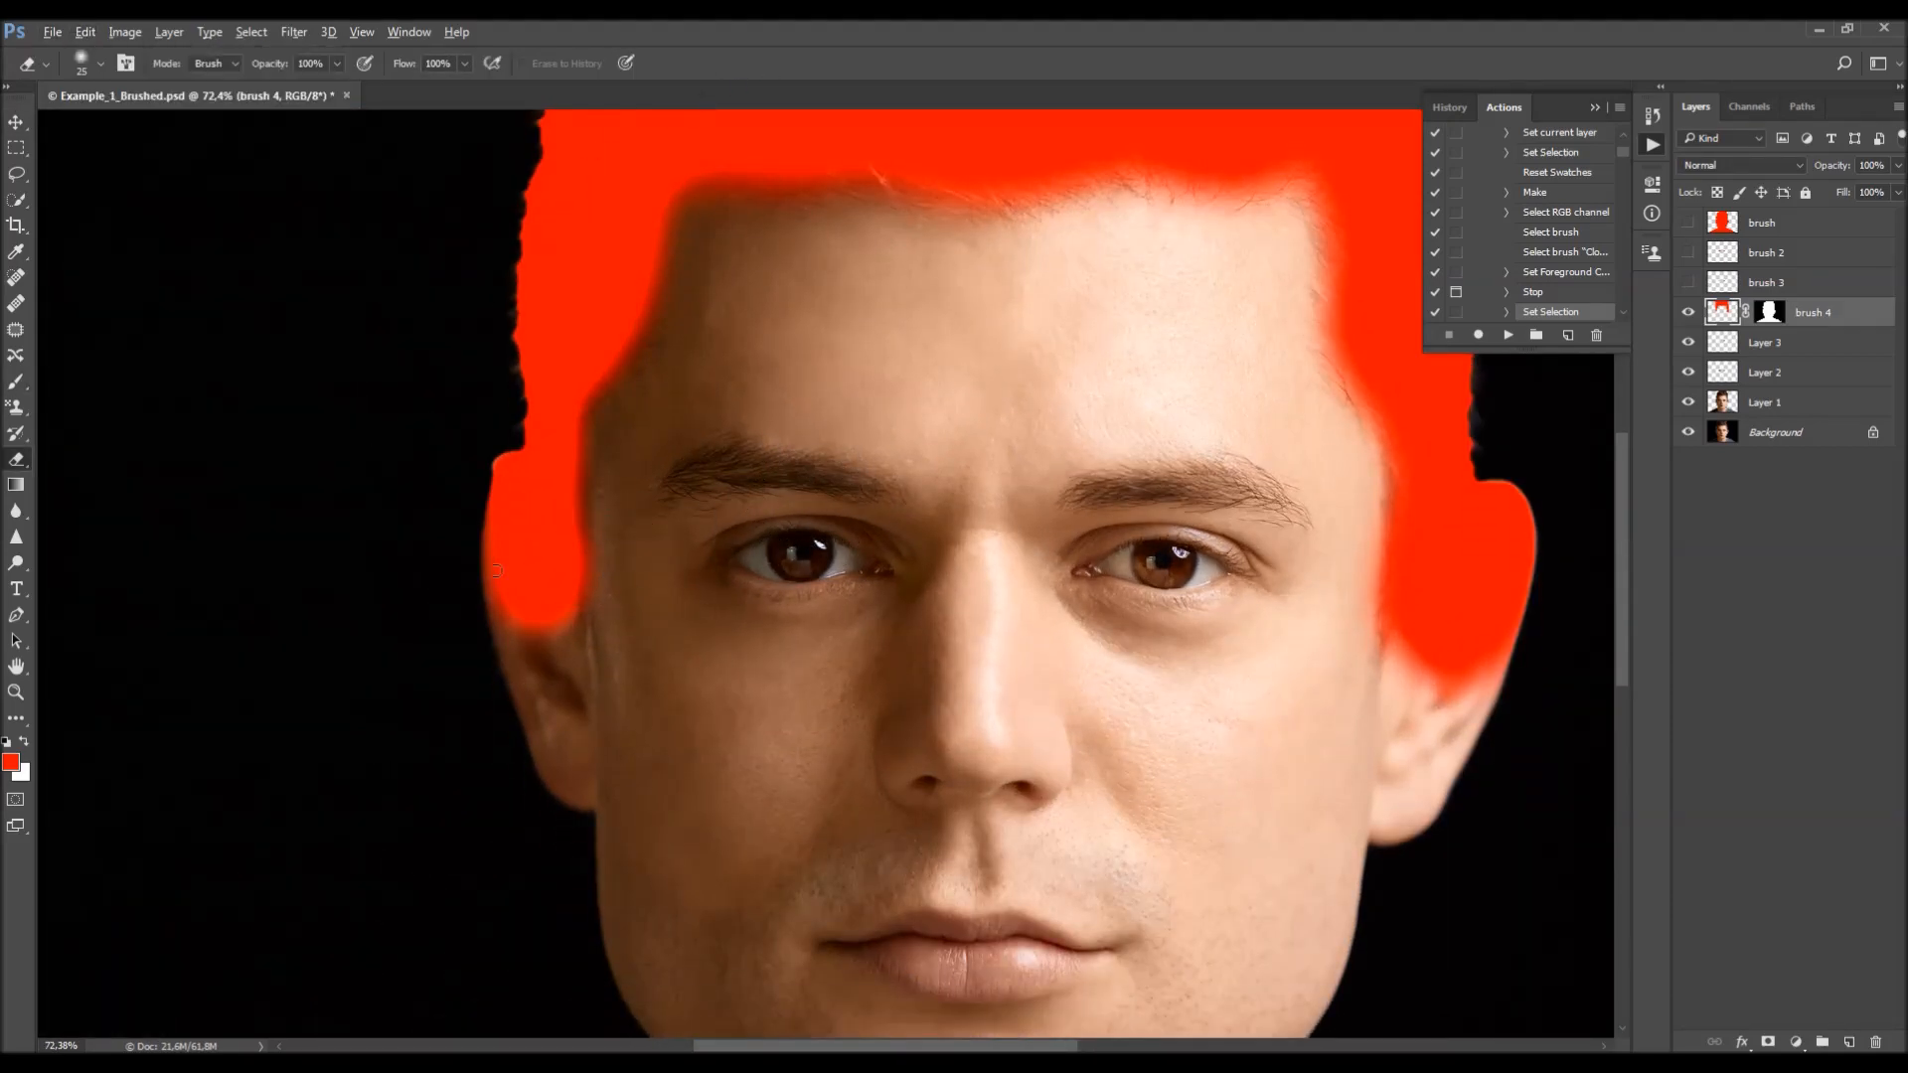
{"action": "scroll", "coordinate": [511, 581], "scroll_direction": "up", "scroll_amount": 5}
{"action": "scroll", "coordinate": [517, 586], "scroll_direction": "up", "scroll_amount": 1}
{"action": "key", "text": "b"}
{"action": "key", "text": "e"}
{"action": "key", "text": "alt+e"}
{"action": "left_click", "coordinate": [824, 57]}
{"action": "key", "text": "b"}
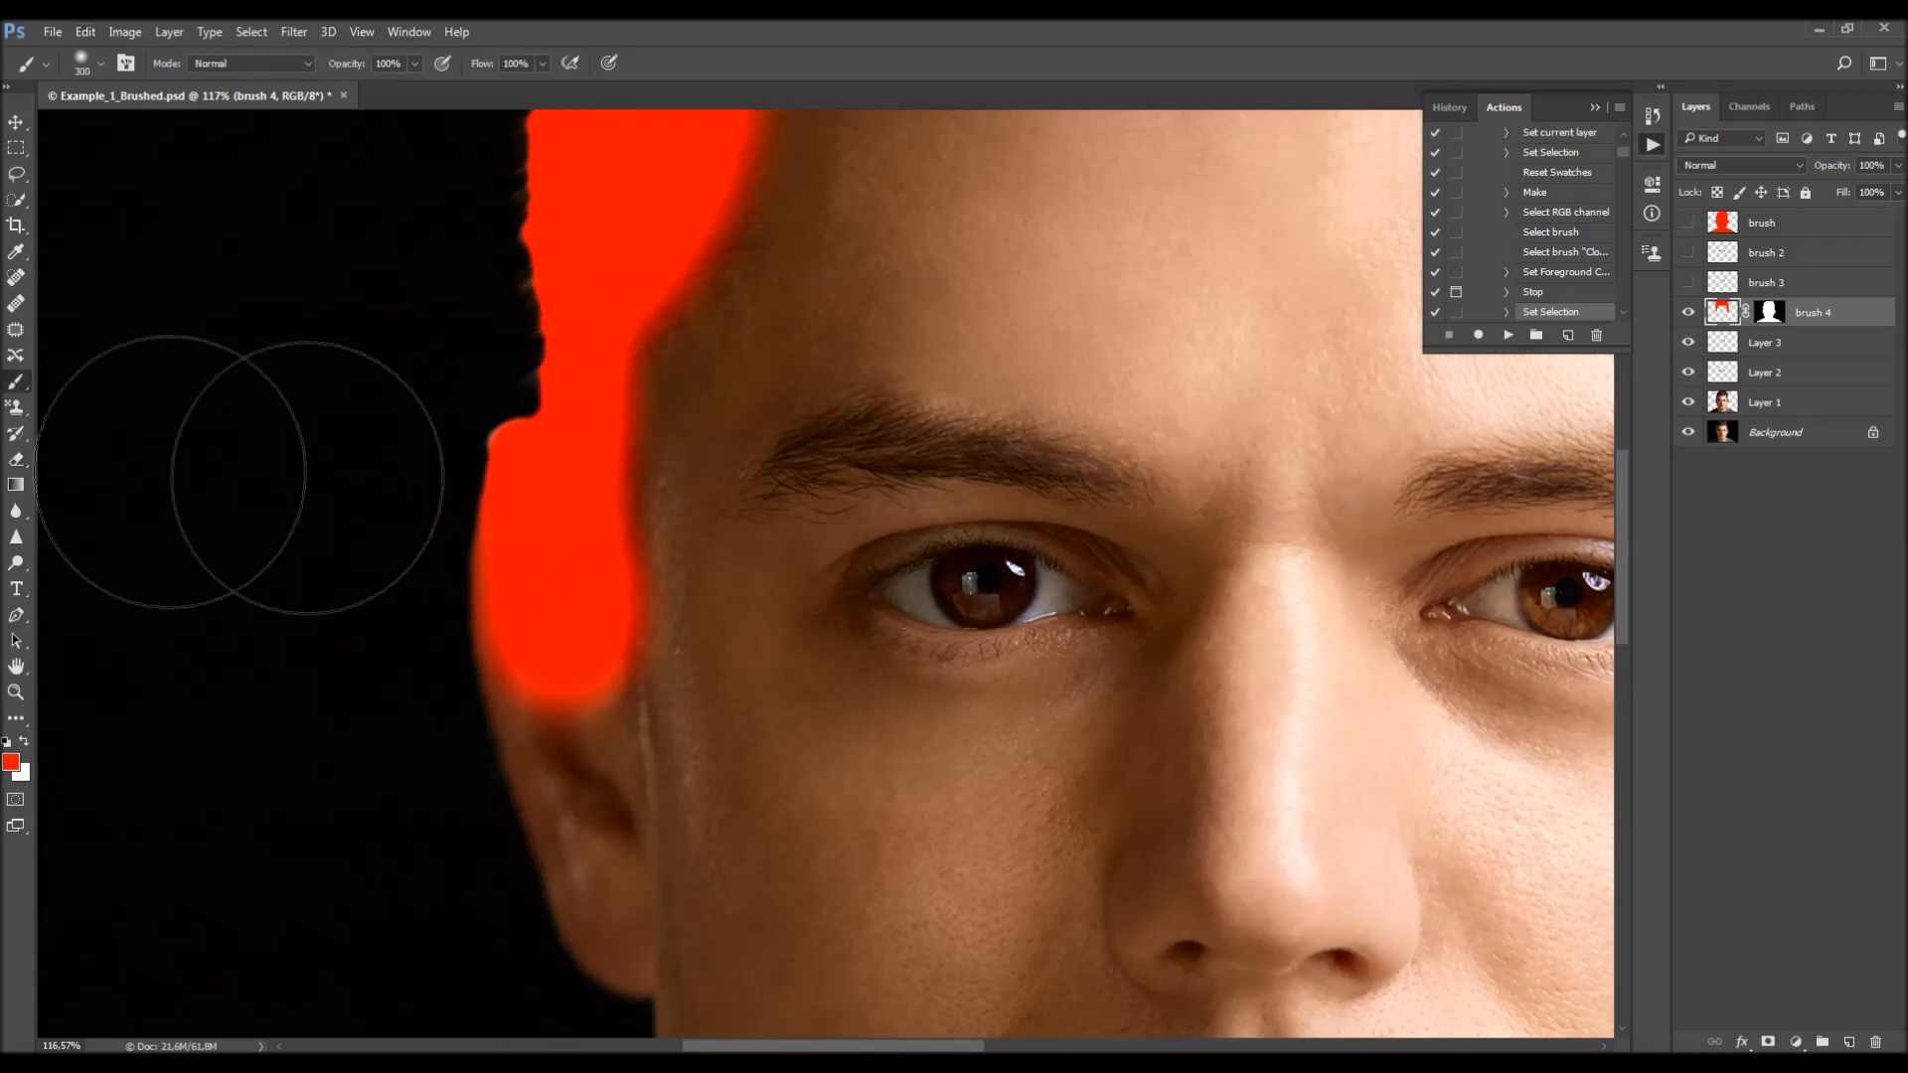
- Erase the red paint covering the upper ear on the image's left side from the brush 4 layer
{"action": "left_click", "coordinate": [17, 465]}
{"action": "key", "text": "bracketright"}
{"action": "key", "text": "bracketright"}
{"action": "key", "text": "bracketright"}
{"action": "mouse_move", "coordinate": [483, 542]}
{"action": "left_mouse_down"}
{"action": "mouse_move", "coordinate": [502, 635]}
{"action": "mouse_move", "coordinate": [494, 589]}
{"action": "left_mouse_up"}
{"action": "mouse_move", "coordinate": [498, 749]}
{"action": "left_mouse_down"}
{"action": "mouse_move", "coordinate": [516, 737]}
{"action": "mouse_move", "coordinate": [496, 636]}
{"action": "left_mouse_up"}
{"action": "mouse_move", "coordinate": [481, 431]}
{"action": "left_mouse_down"}
{"action": "mouse_move", "coordinate": [492, 516]}
{"action": "mouse_move", "coordinate": [496, 424]}
{"action": "mouse_move", "coordinate": [518, 690]}
{"action": "mouse_move", "coordinate": [572, 791]}
{"action": "mouse_move", "coordinate": [505, 519]}
{"action": "mouse_move", "coordinate": [541, 601]}
{"action": "mouse_move", "coordinate": [591, 636]}
{"action": "left_mouse_up"}
- Lower the brush 4 layer's opacity to 36% and refine the sideburn edge beside that ear with a 60 px eraser
{"action": "key", "text": "bracketright"}
{"action": "left_click_drag", "start_coordinate": [1806, 167], "coordinate": [1771, 172]}
{"action": "key", "text": "bracketleft"}
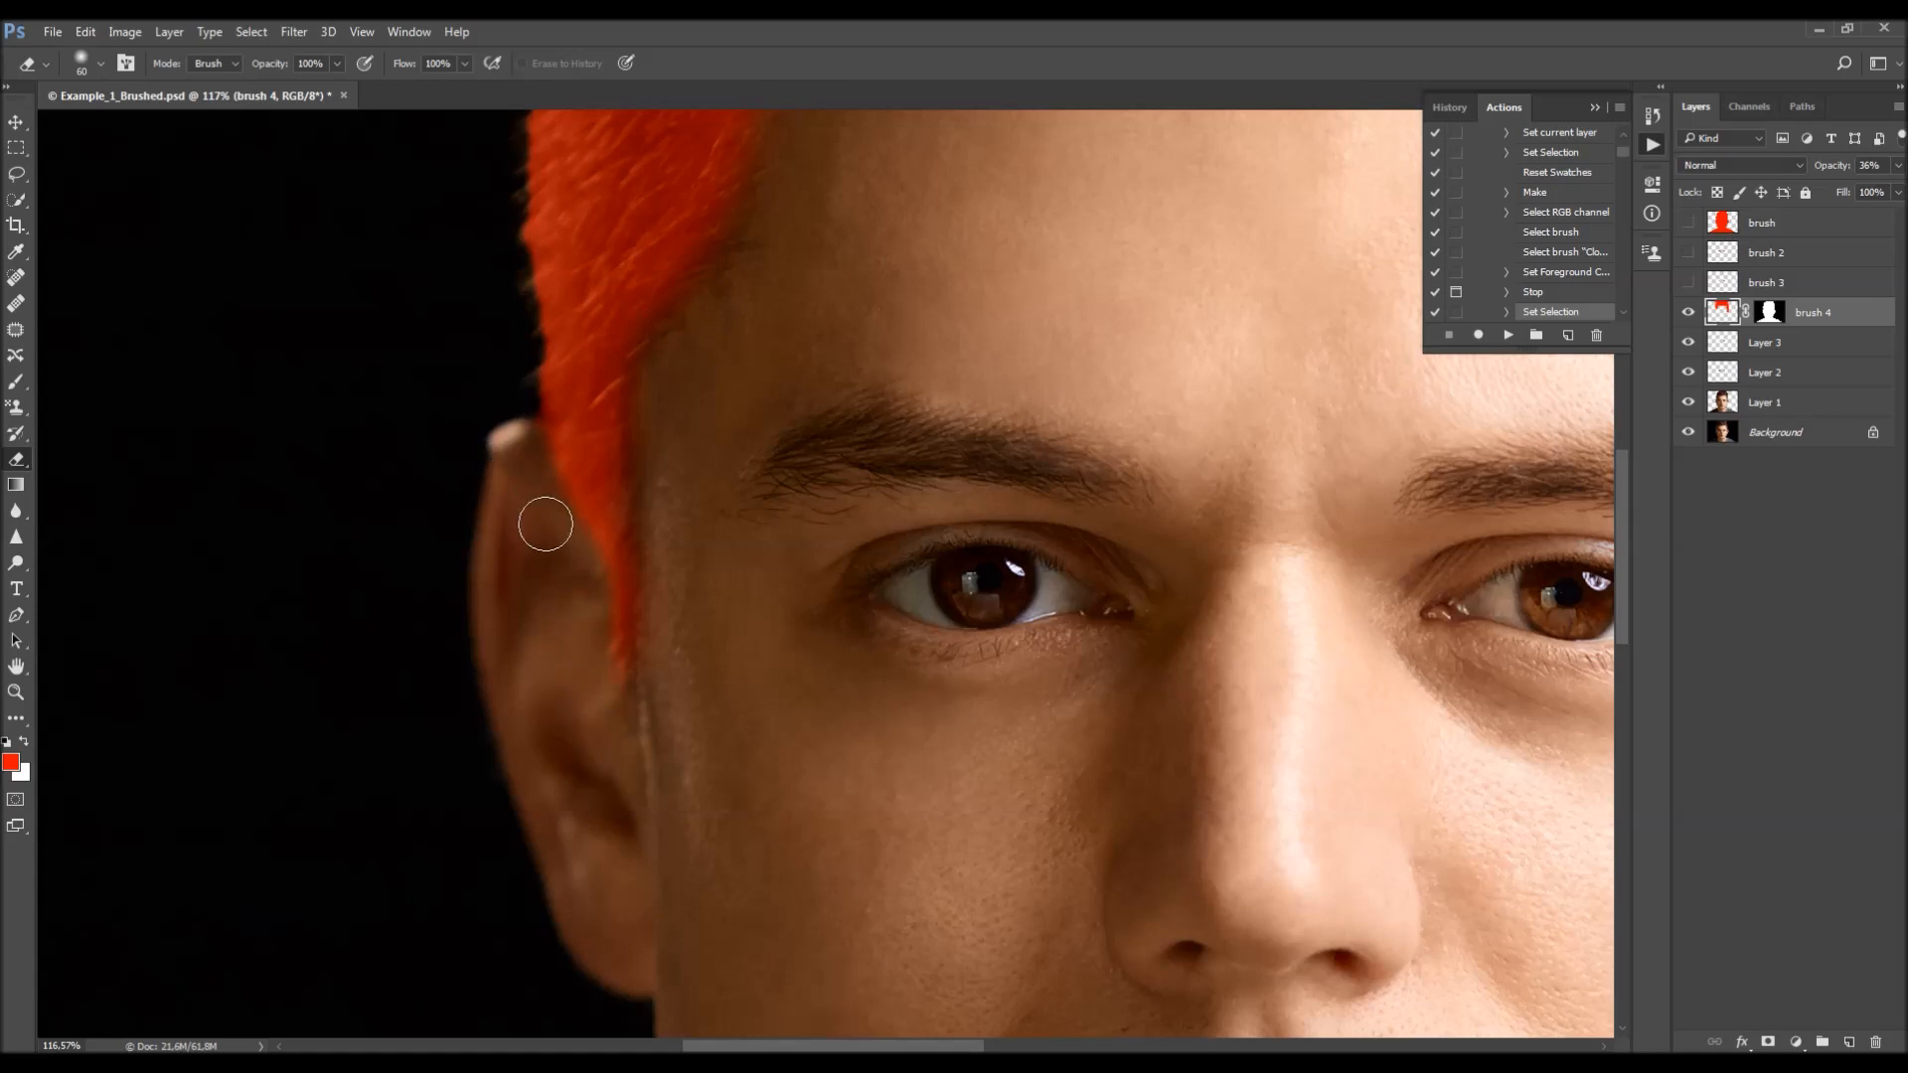
- Erase the red paint from the ear on the image's right side, following the edge of the sideburn
{"action": "scroll", "coordinate": [285, 602], "scroll_direction": "down", "scroll_amount": 11}
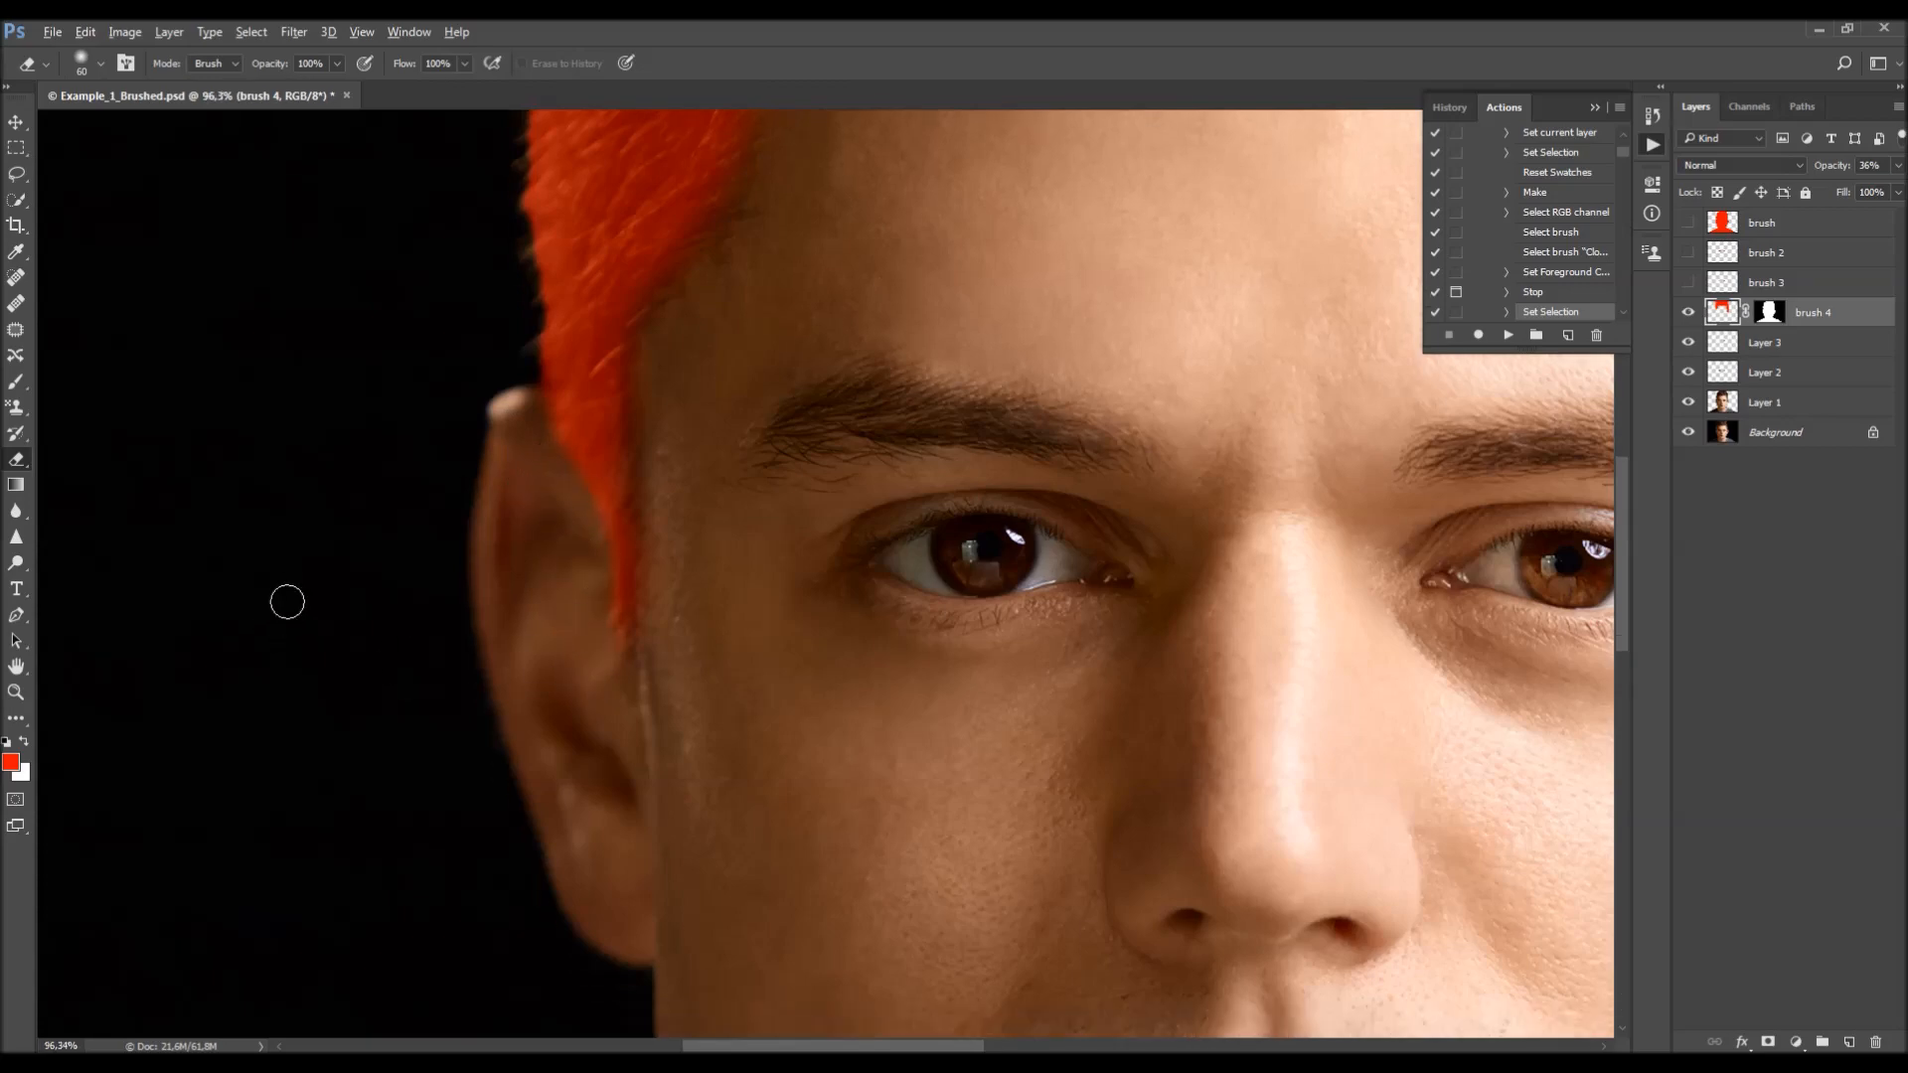
{"action": "scroll", "coordinate": [1014, 564], "scroll_direction": "up", "scroll_amount": 11}
{"action": "scroll", "coordinate": [942, 596], "scroll_direction": "up", "scroll_amount": 3}
{"action": "mouse_move", "coordinate": [921, 682]}
{"action": "left_mouse_down"}
{"action": "mouse_move", "coordinate": [1077, 470]}
{"action": "mouse_move", "coordinate": [1070, 620]}
{"action": "mouse_move", "coordinate": [1095, 761]}
{"action": "mouse_move", "coordinate": [1079, 630]}
{"action": "mouse_move", "coordinate": [1046, 635]}
{"action": "mouse_move", "coordinate": [1135, 468]}
{"action": "mouse_move", "coordinate": [1084, 486]}
{"action": "mouse_move", "coordinate": [1108, 428]}
{"action": "left_mouse_up"}
{"action": "mouse_move", "coordinate": [1065, 444]}
{"action": "left_mouse_down"}
{"action": "mouse_move", "coordinate": [1079, 417]}
{"action": "mouse_move", "coordinate": [1013, 442]}
{"action": "mouse_move", "coordinate": [1058, 428]}
{"action": "mouse_move", "coordinate": [971, 546]}
{"action": "mouse_move", "coordinate": [920, 688]}
{"action": "left_mouse_up"}
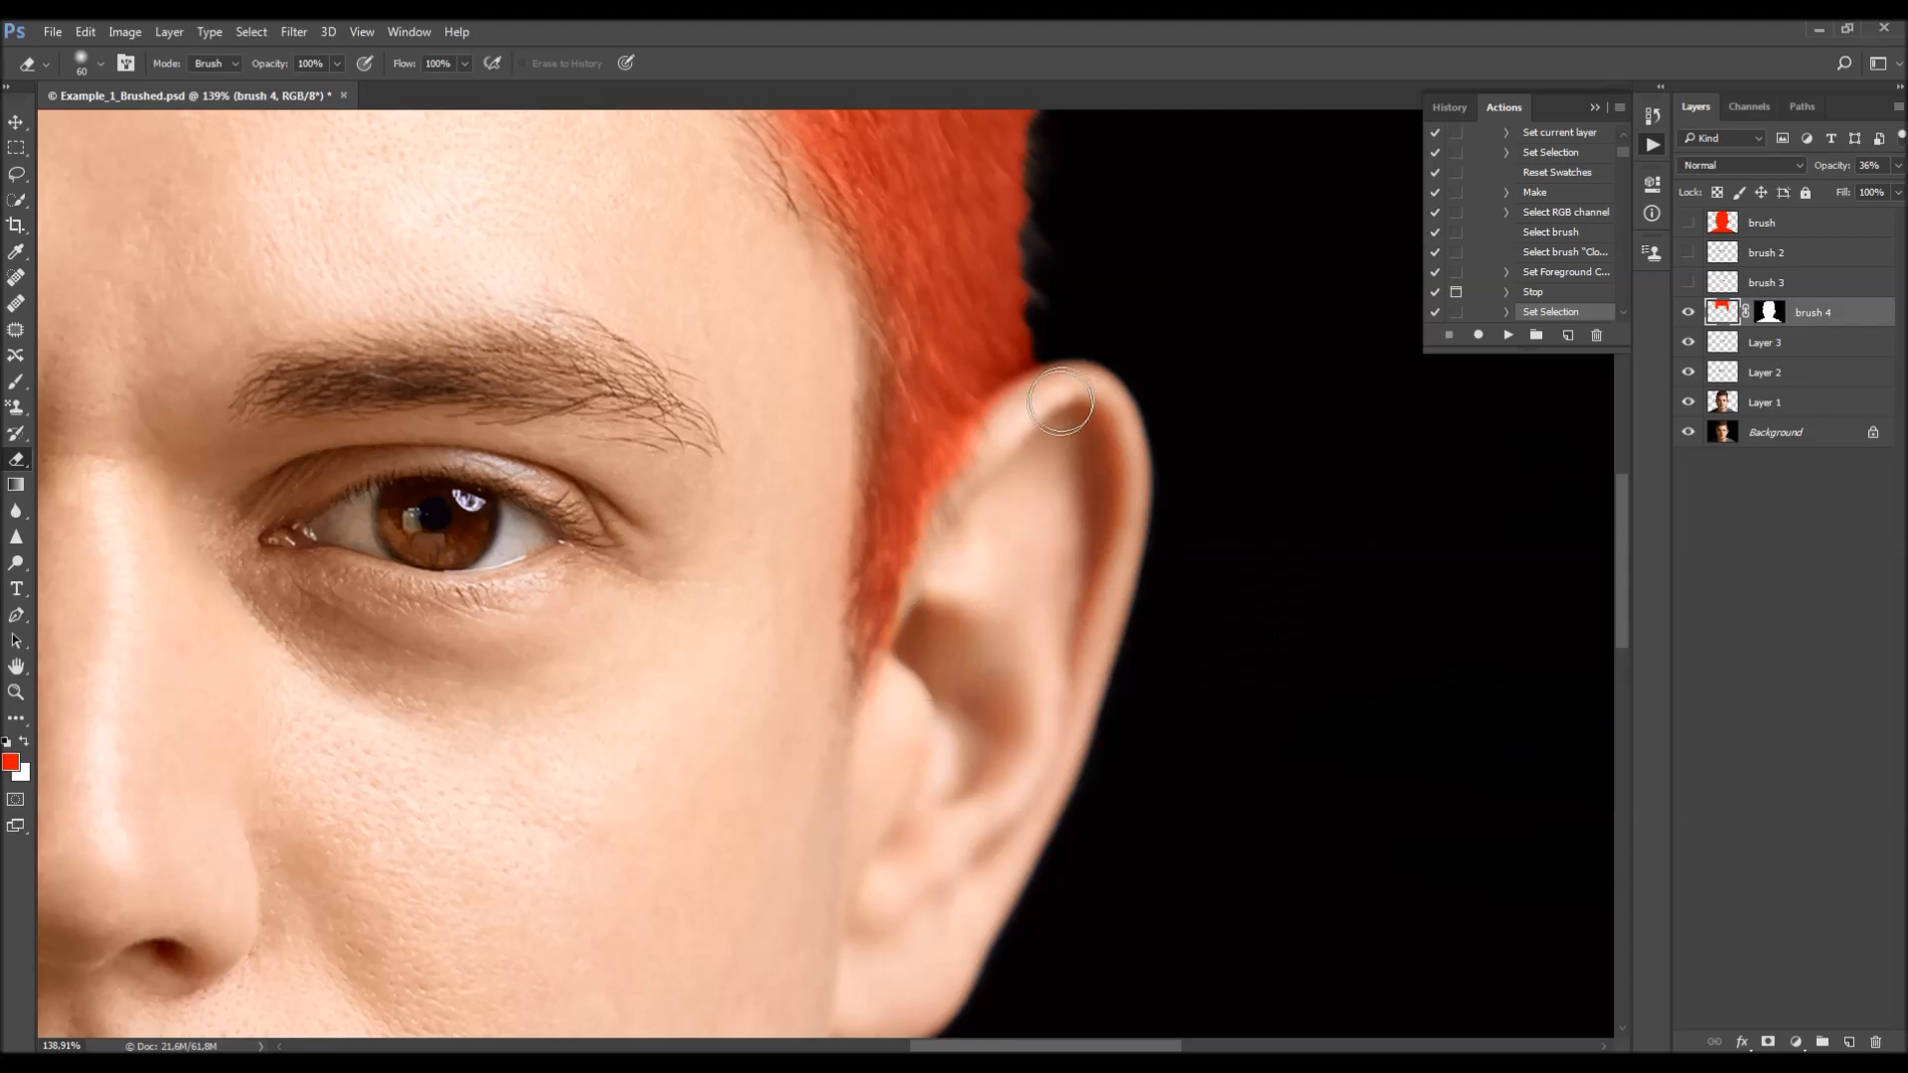
- Check the red hair's edges at the ears, temples and forehead for spill, enlarging the eraser to 250 px
{"action": "scroll", "coordinate": [1264, 564], "scroll_direction": "down", "scroll_amount": 8}
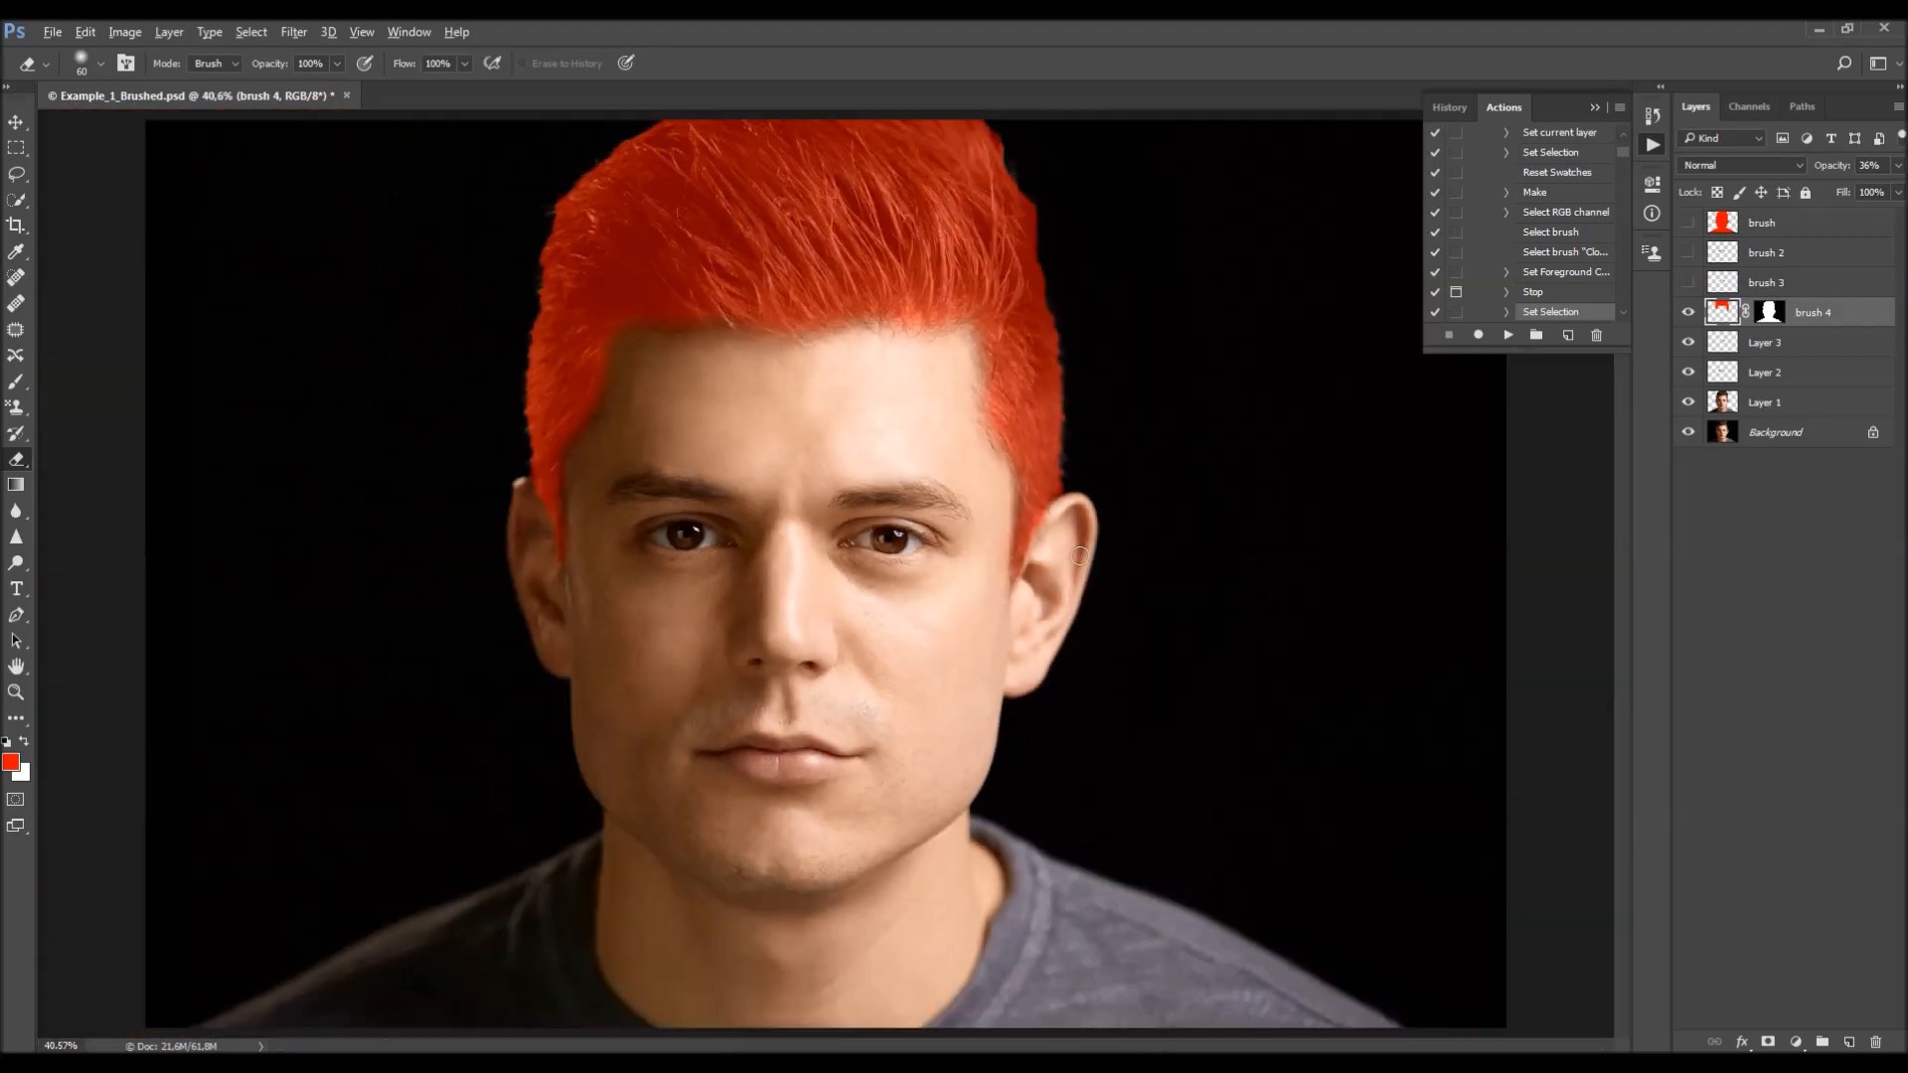
{"action": "scroll", "coordinate": [527, 521], "scroll_direction": "up", "scroll_amount": 6}
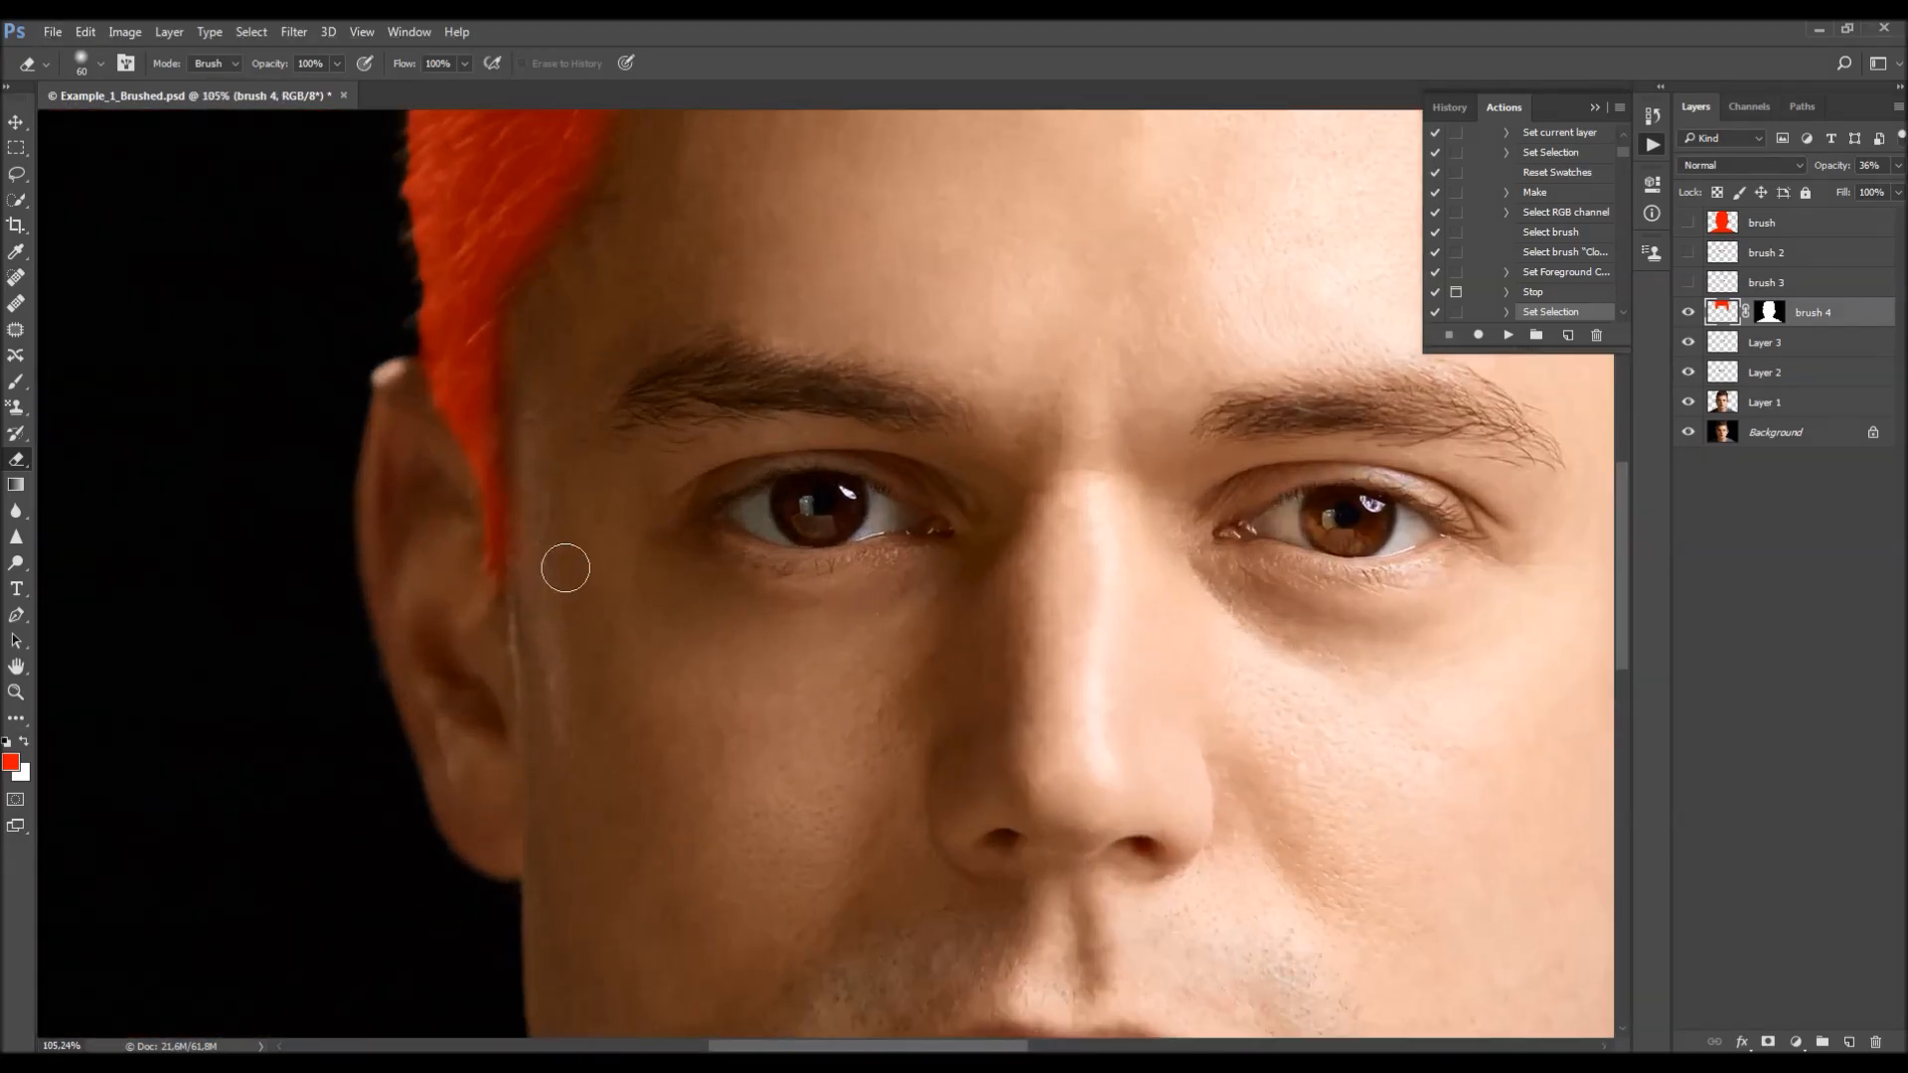
{"action": "left_click_drag", "start_coordinate": [562, 562], "coordinate": [575, 626]}
{"action": "key", "text": "bracketright"}
{"action": "key", "text": "bracketright"}
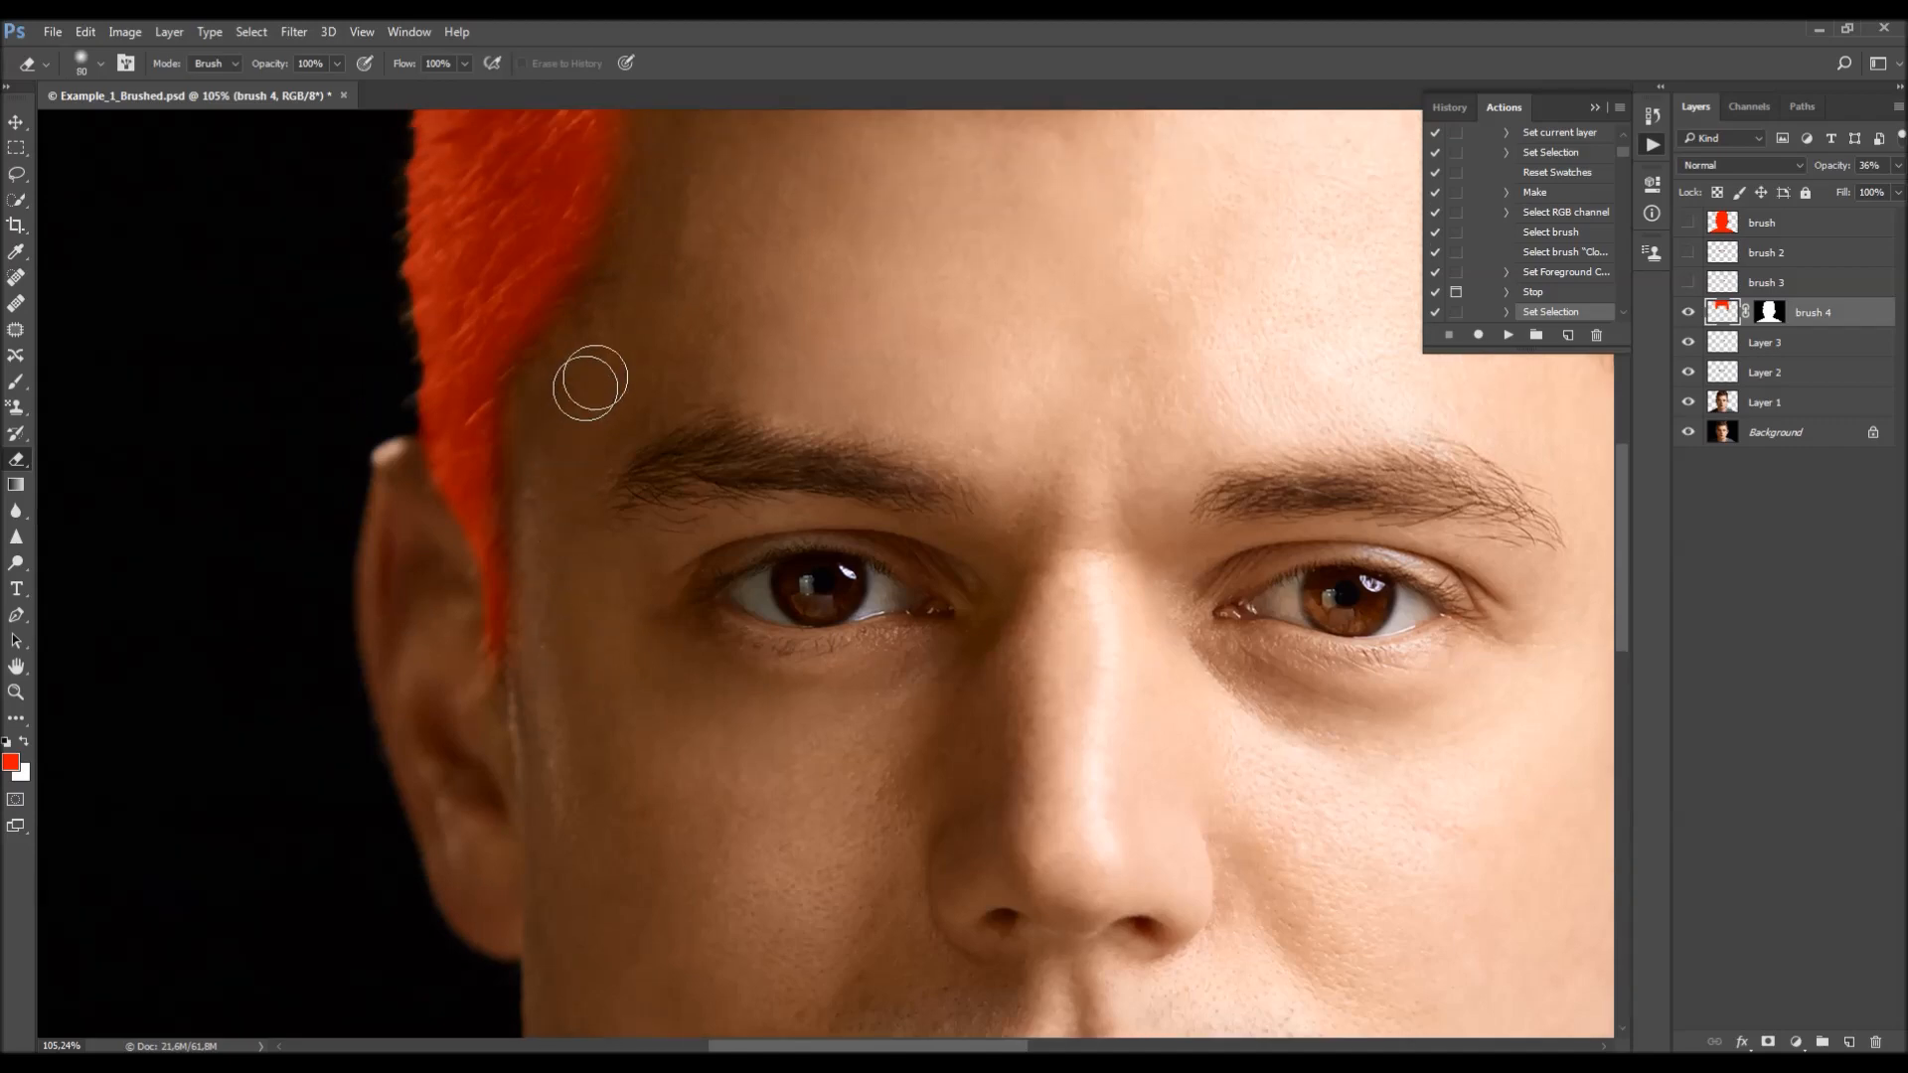
{"action": "scroll", "coordinate": [584, 523], "scroll_direction": "down", "scroll_amount": 3}
{"action": "scroll", "coordinate": [596, 512], "scroll_direction": "up", "scroll_amount": 1}
{"action": "key", "text": "bracketright"}
{"action": "key", "text": "bracketright"}
{"action": "key", "text": "bracketright"}
{"action": "key", "text": "bracketright"}
{"action": "key", "text": "bracketright"}
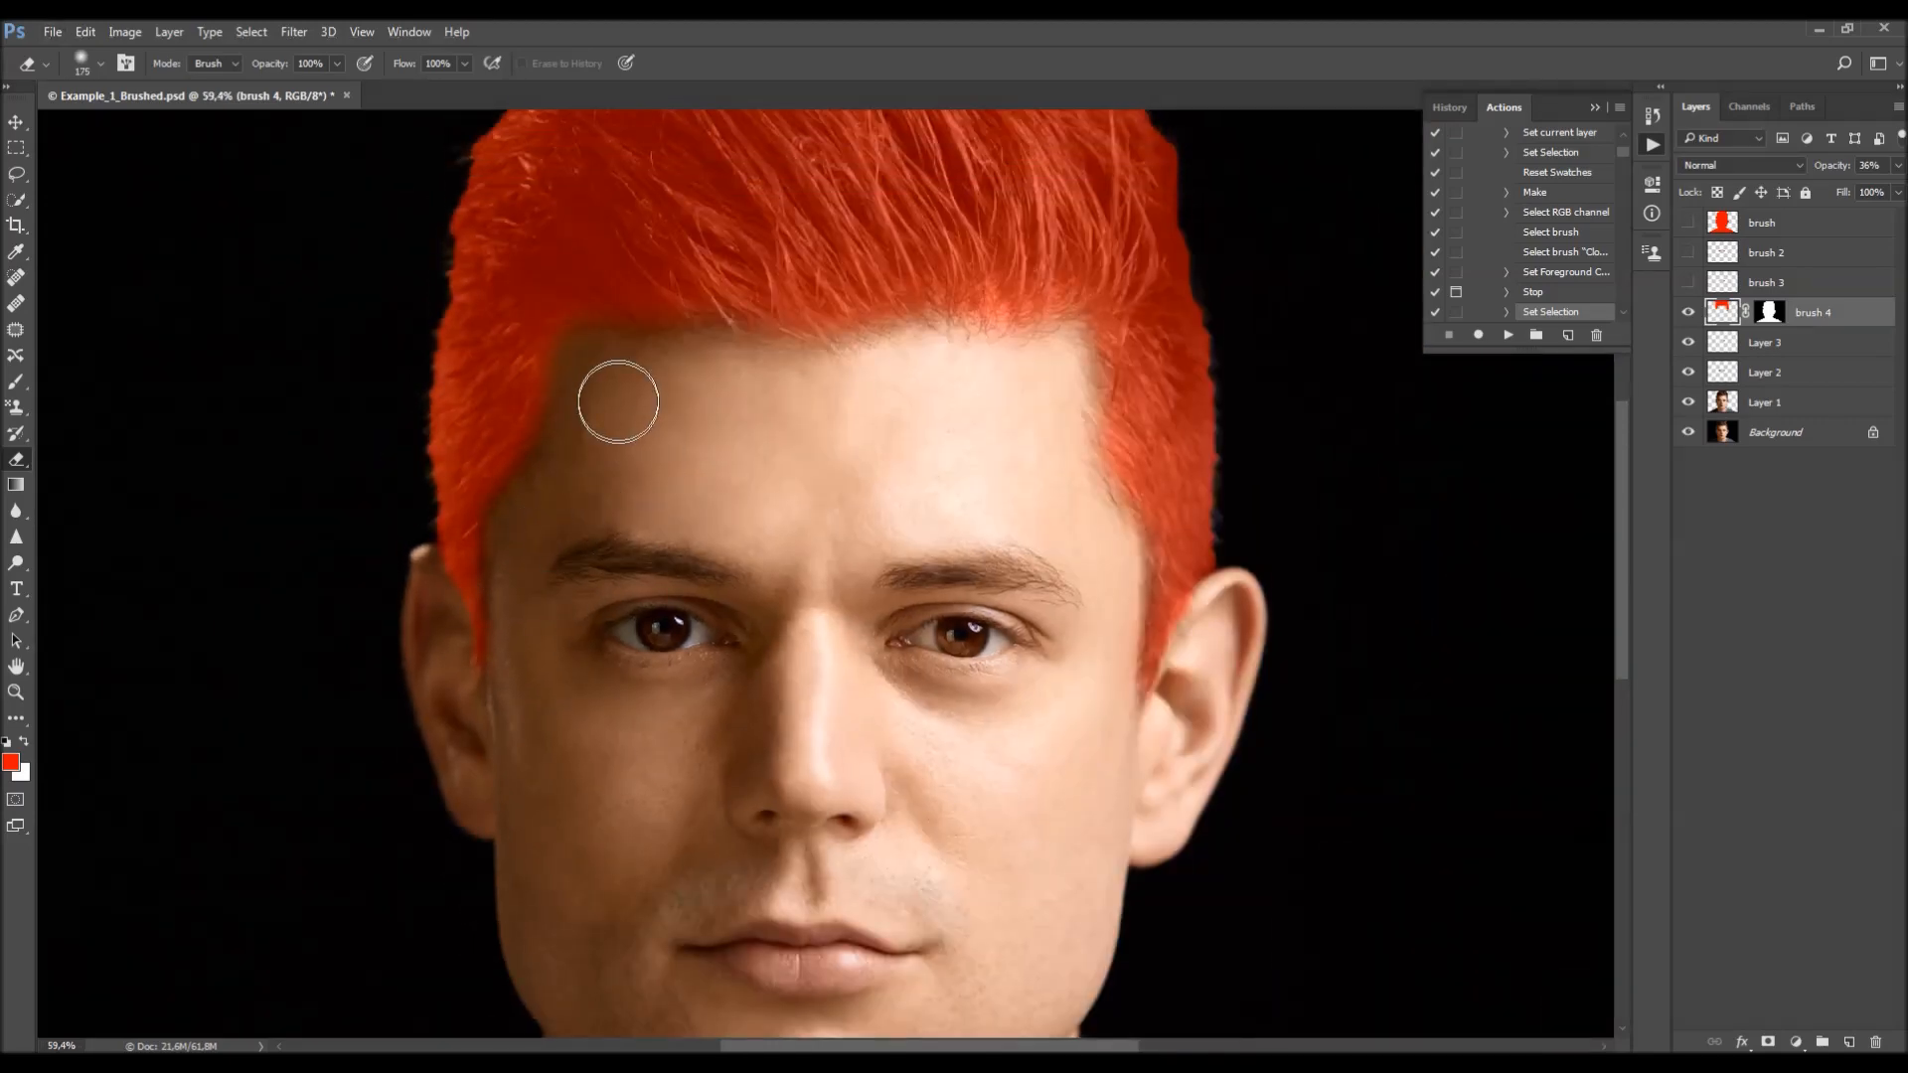
{"action": "key", "text": "bracketright"}
{"action": "key", "text": "bracketright"}
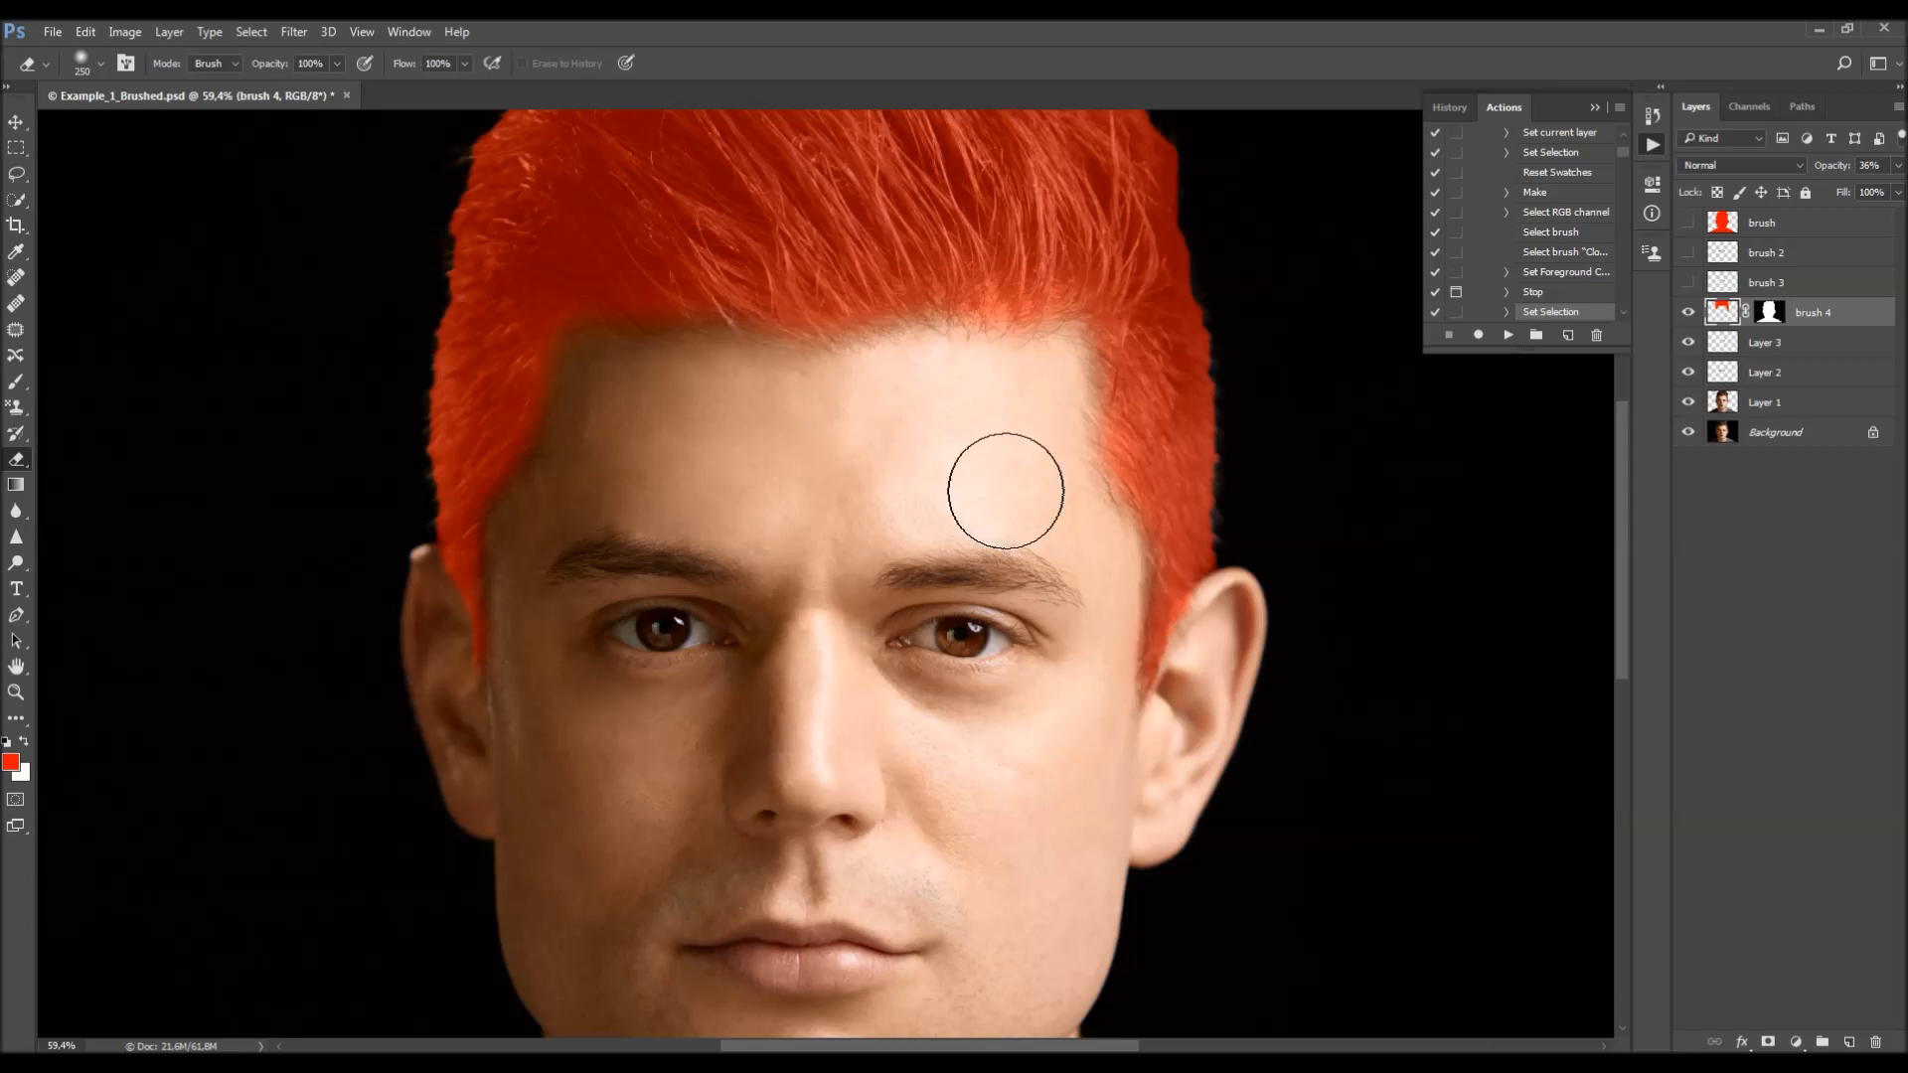
- Restore the brush 4 layer's opacity to 100% and recheck the painted hair's edges with the eraser reduced to 125 px
{"action": "key", "text": "v"}
{"action": "scroll", "coordinate": [952, 589], "scroll_direction": "down", "scroll_amount": 2}
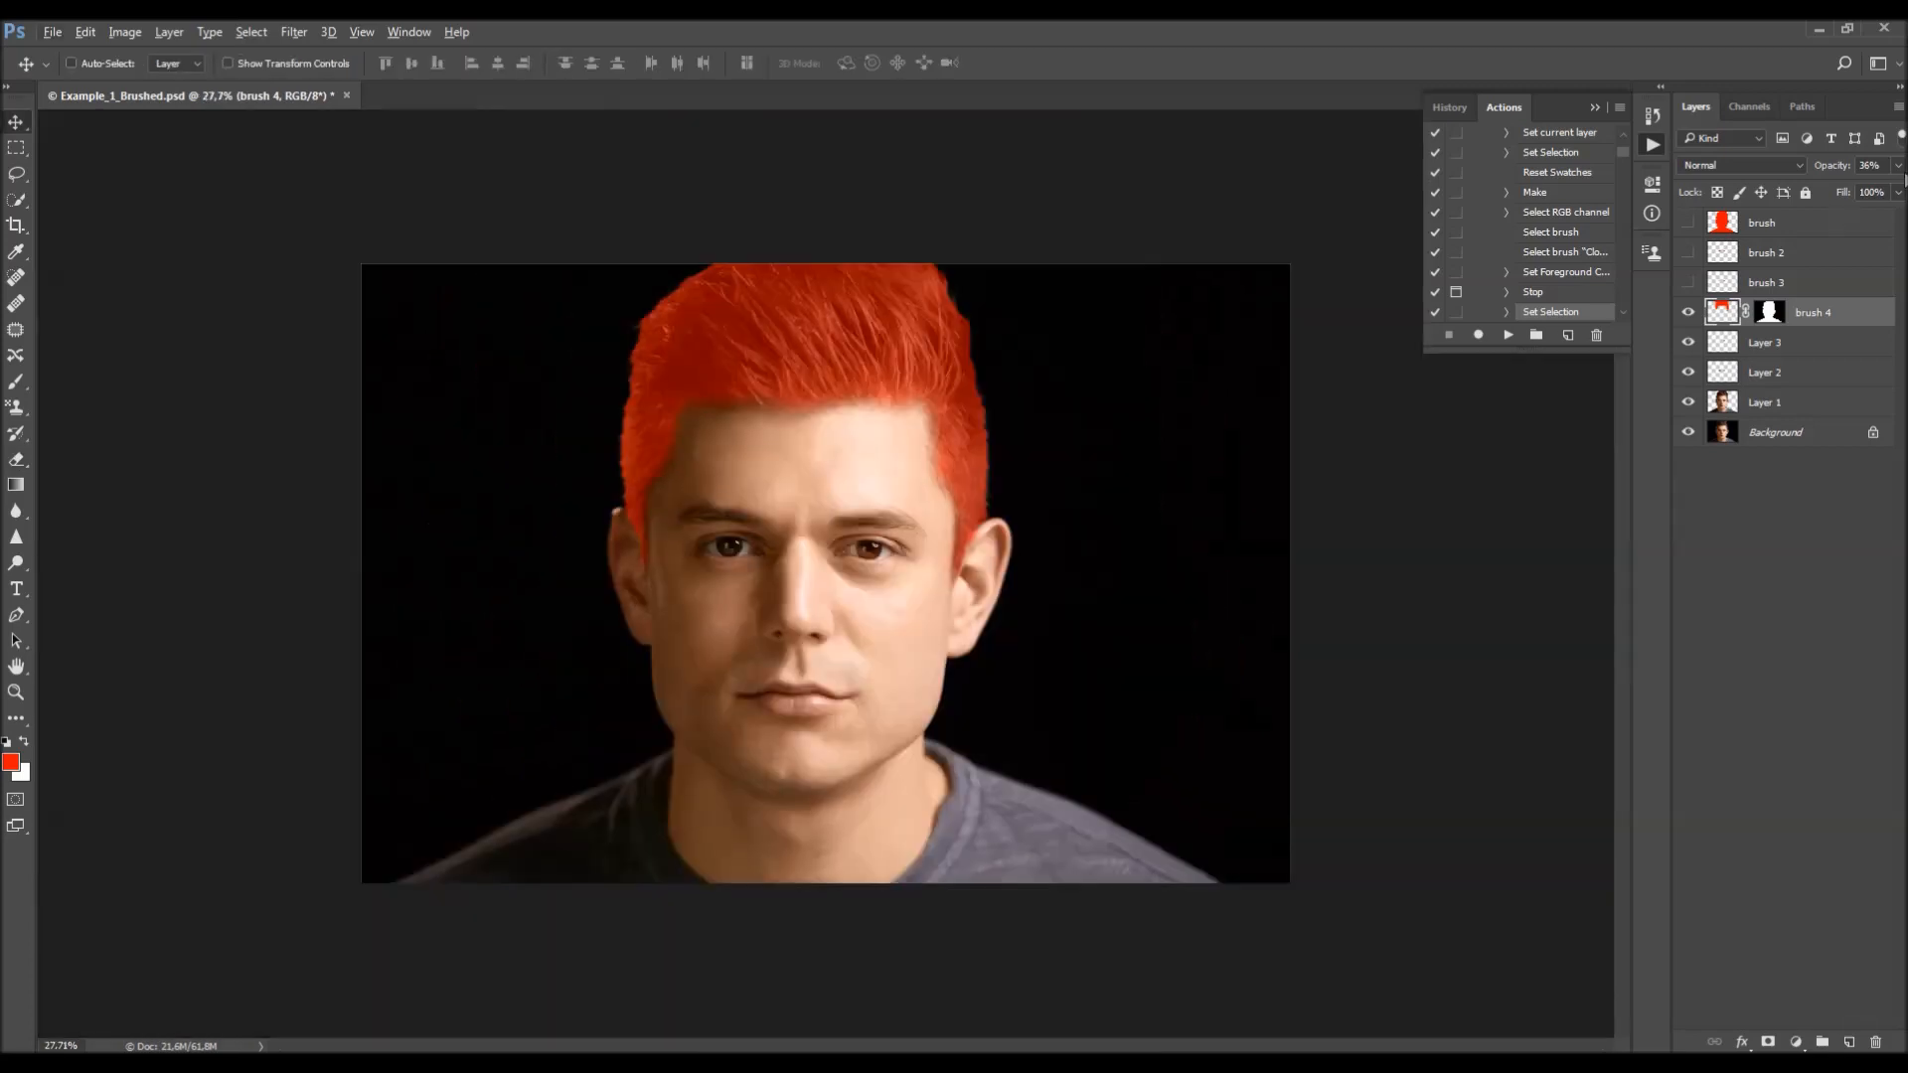
{"action": "key", "text": "0"}
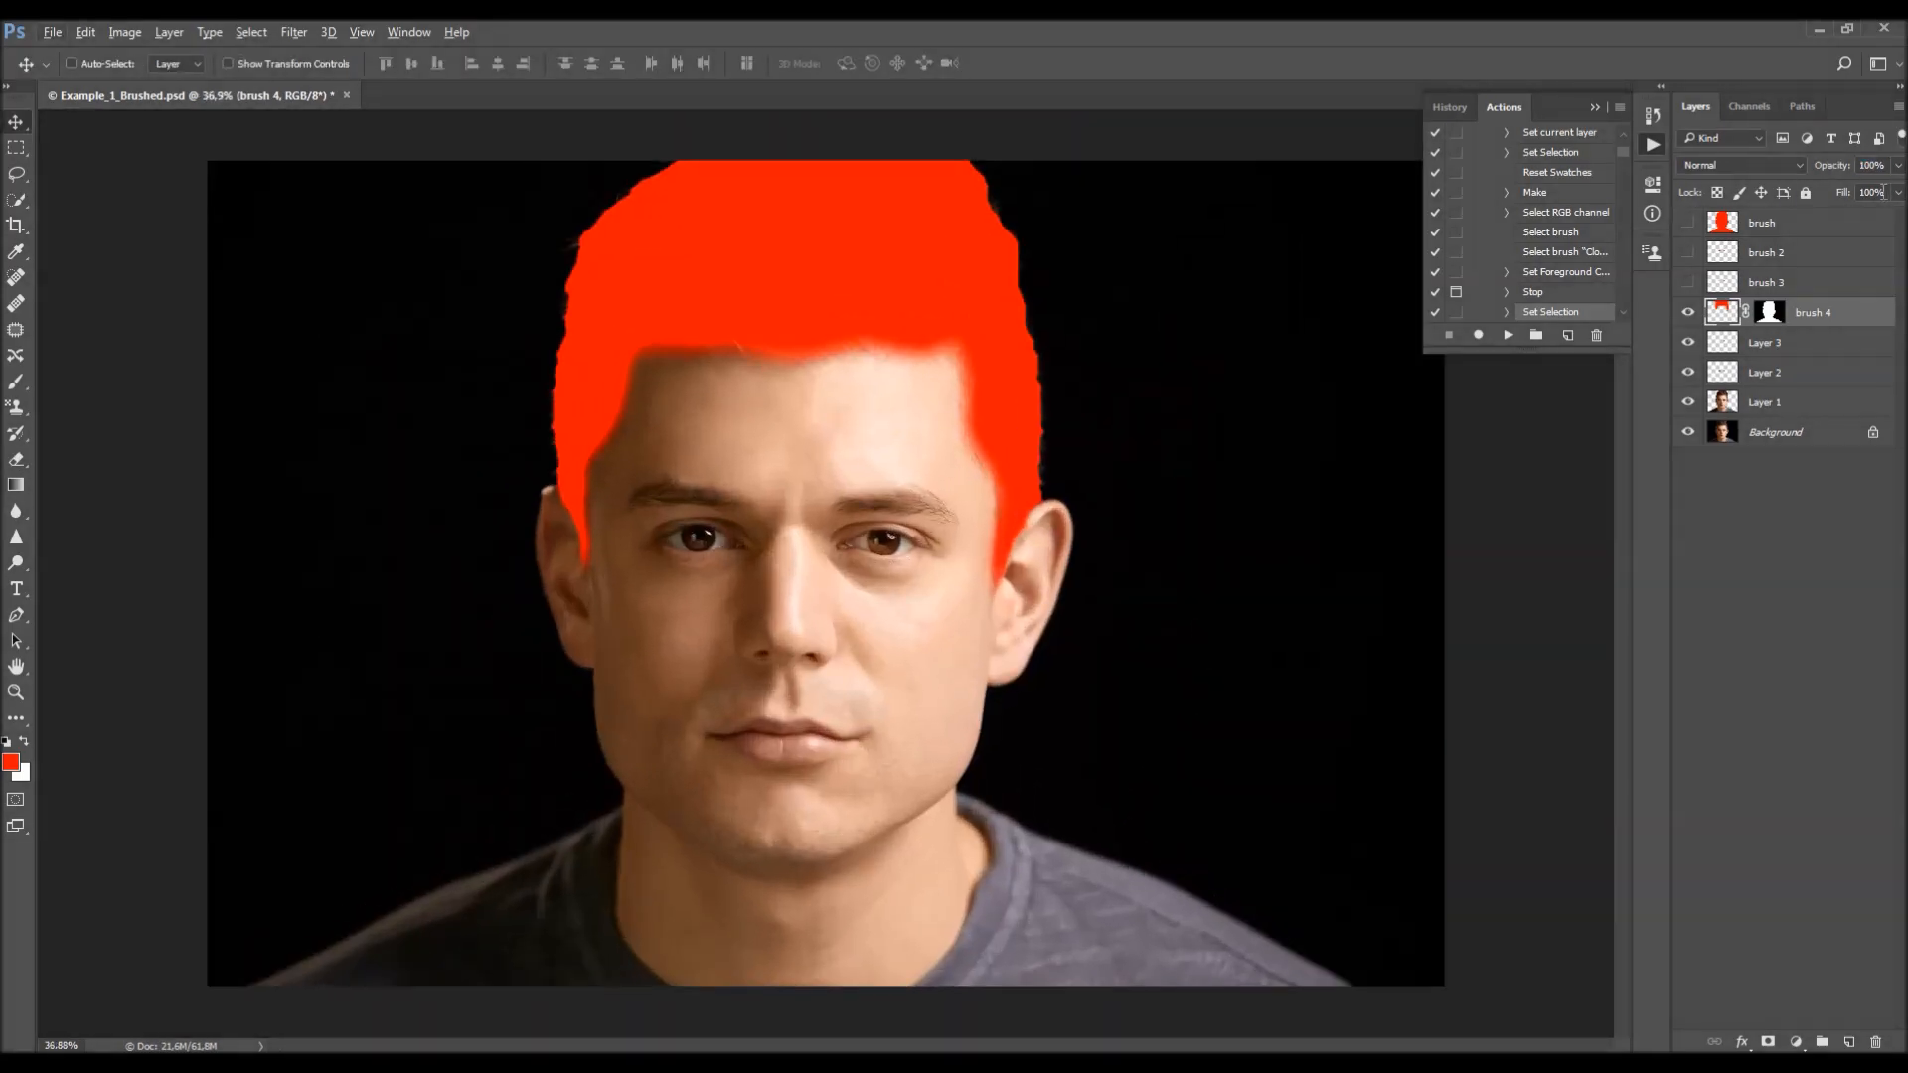
{"action": "scroll", "coordinate": [892, 524], "scroll_direction": "up", "scroll_amount": 2}
{"action": "key", "text": "e"}
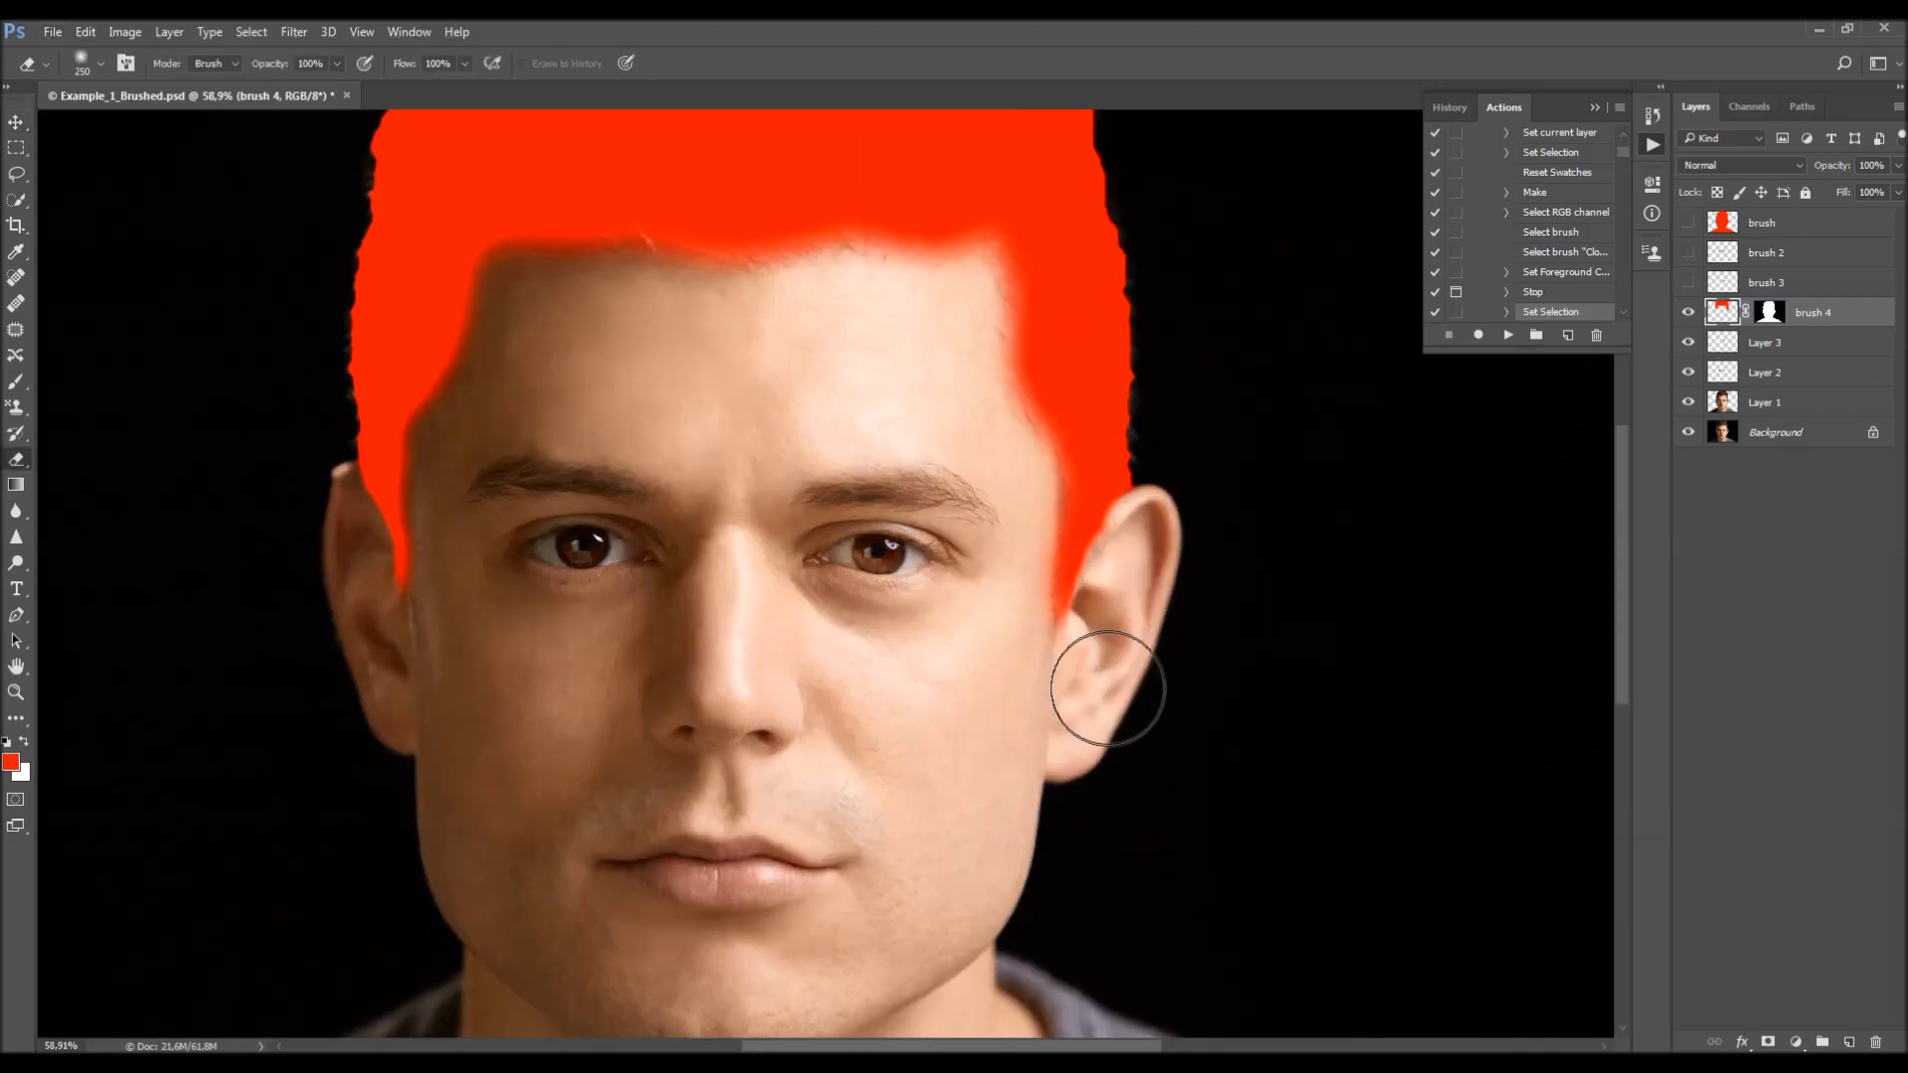
{"action": "key", "text": "bracketleft"}
{"action": "key", "text": "bracketleft"}
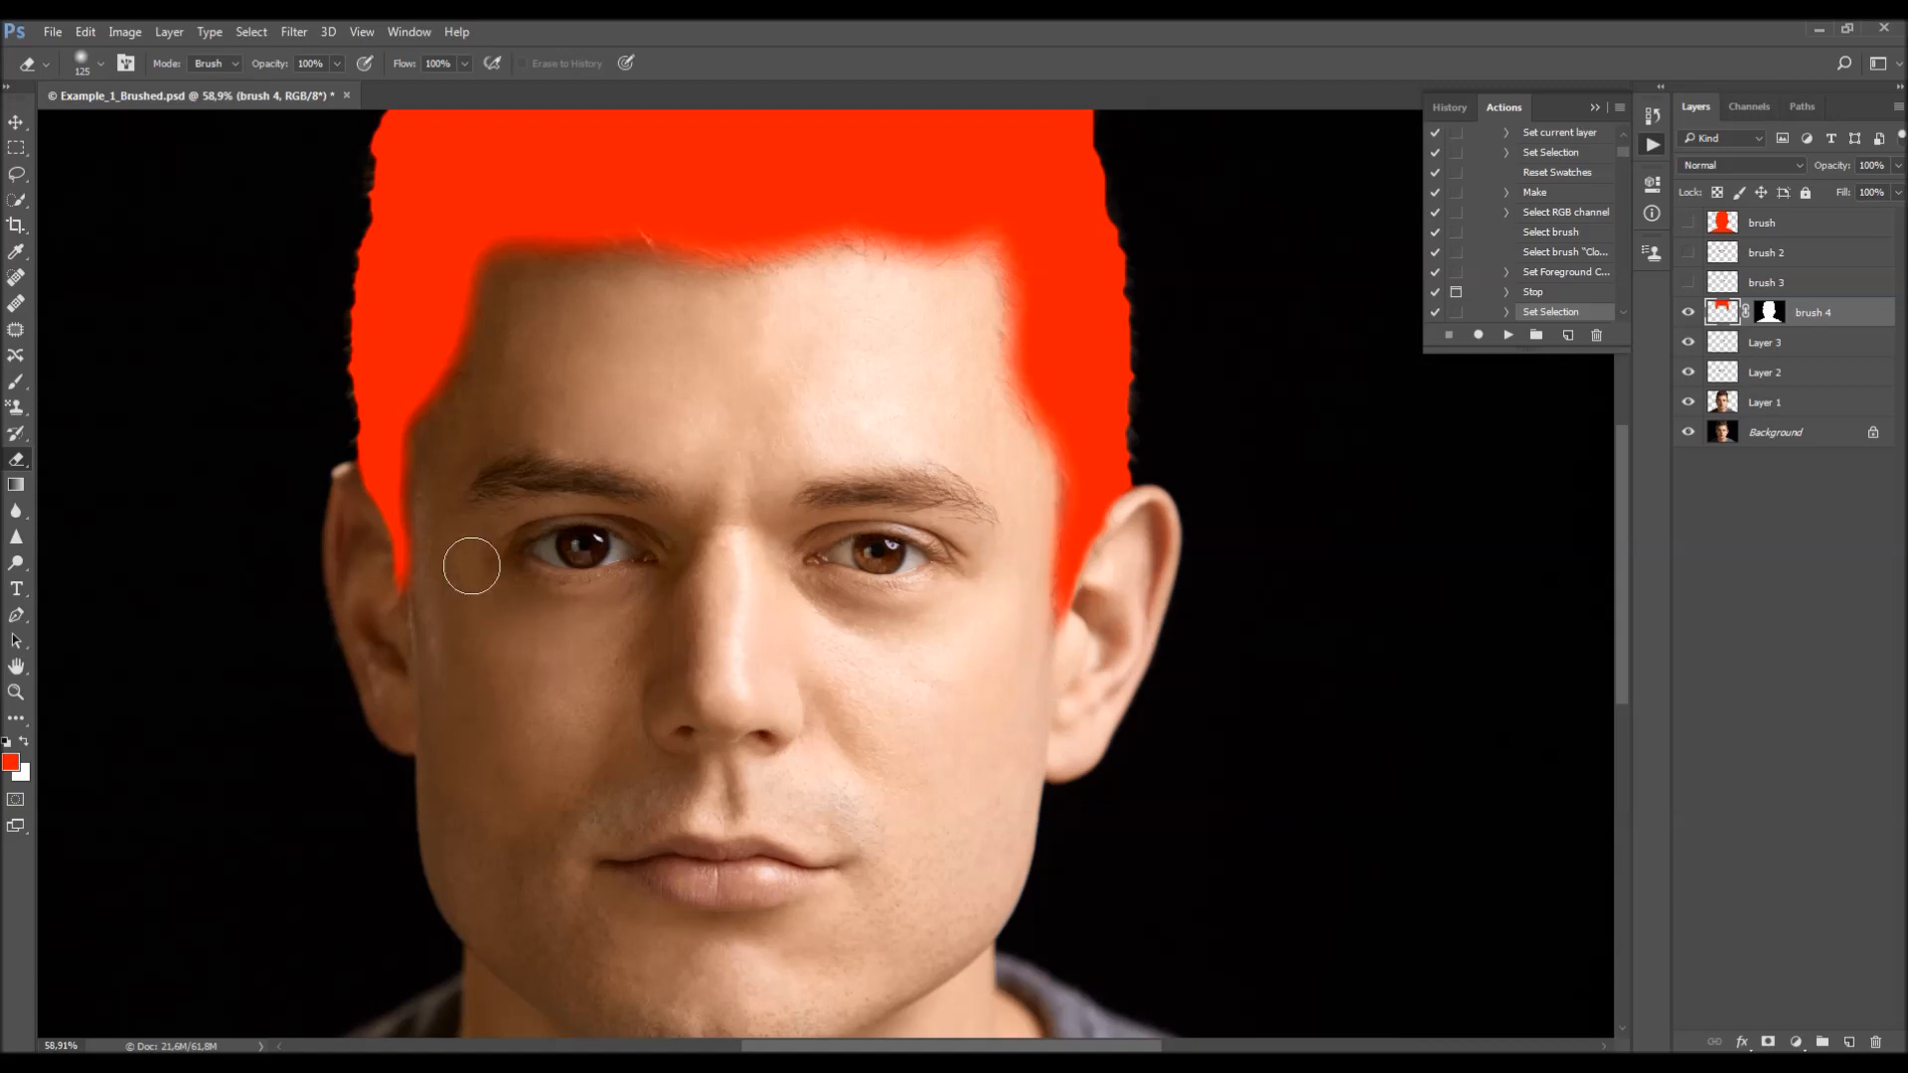
{"action": "key", "text": "v"}
{"action": "scroll", "coordinate": [843, 570], "scroll_direction": "down", "scroll_amount": 5}
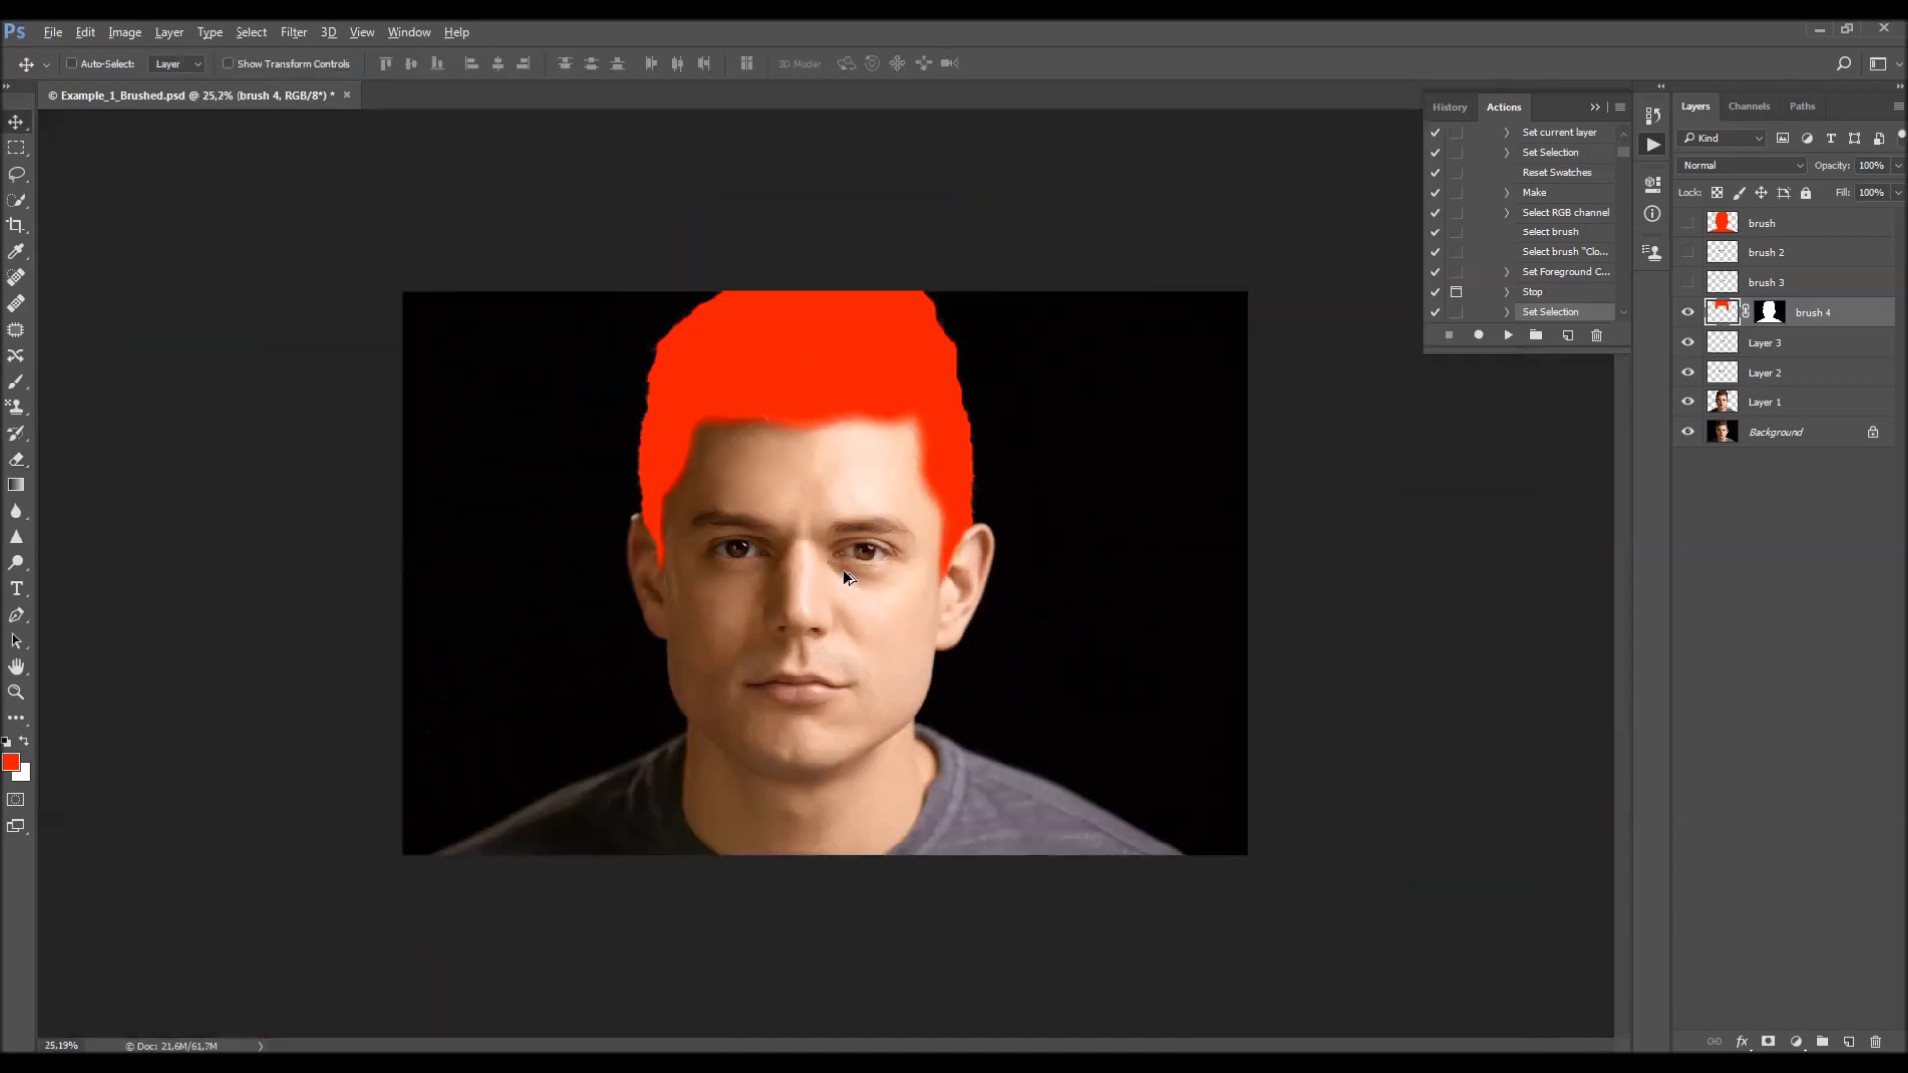
{"action": "scroll", "coordinate": [895, 552], "scroll_direction": "up", "scroll_amount": 3}
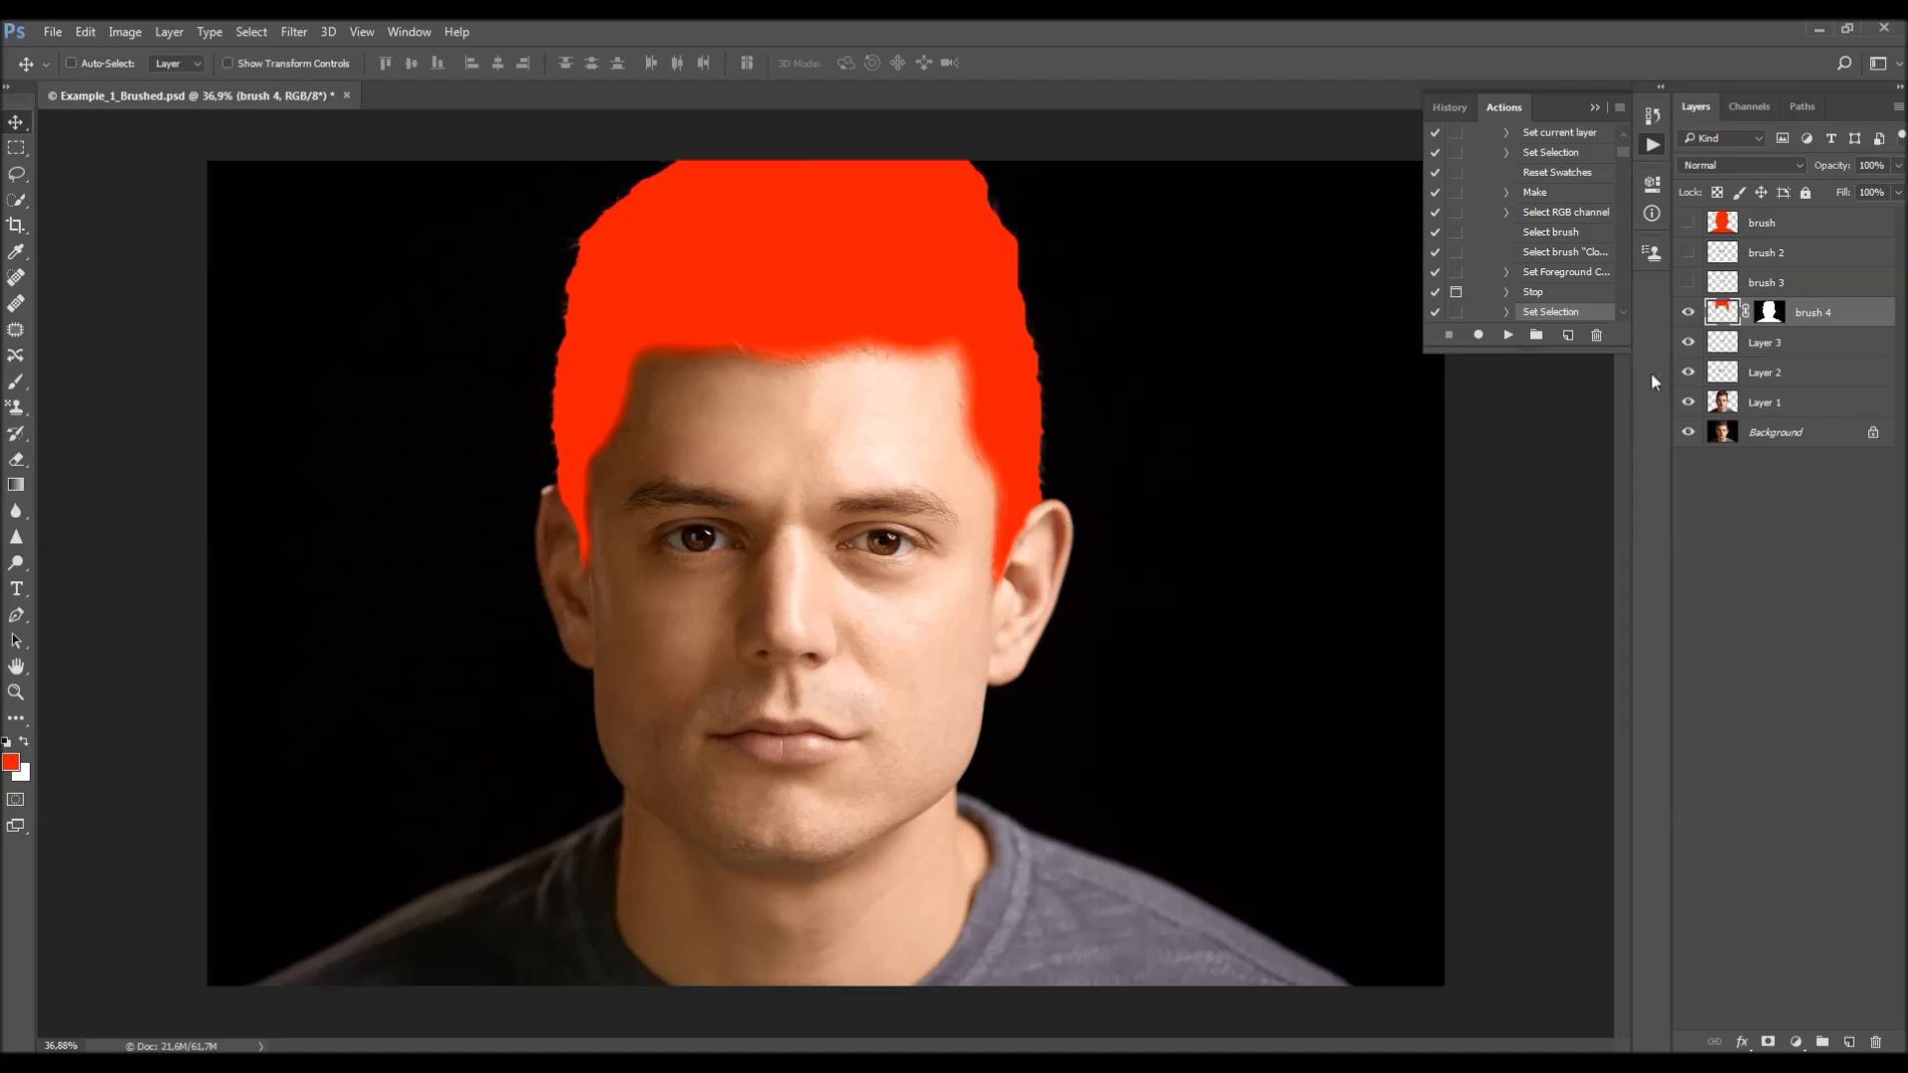
- Continue the Clown action and open the Texture file from the Clown Photoshop Action folder at its prompt
{"action": "left_click", "coordinate": [1509, 335]}
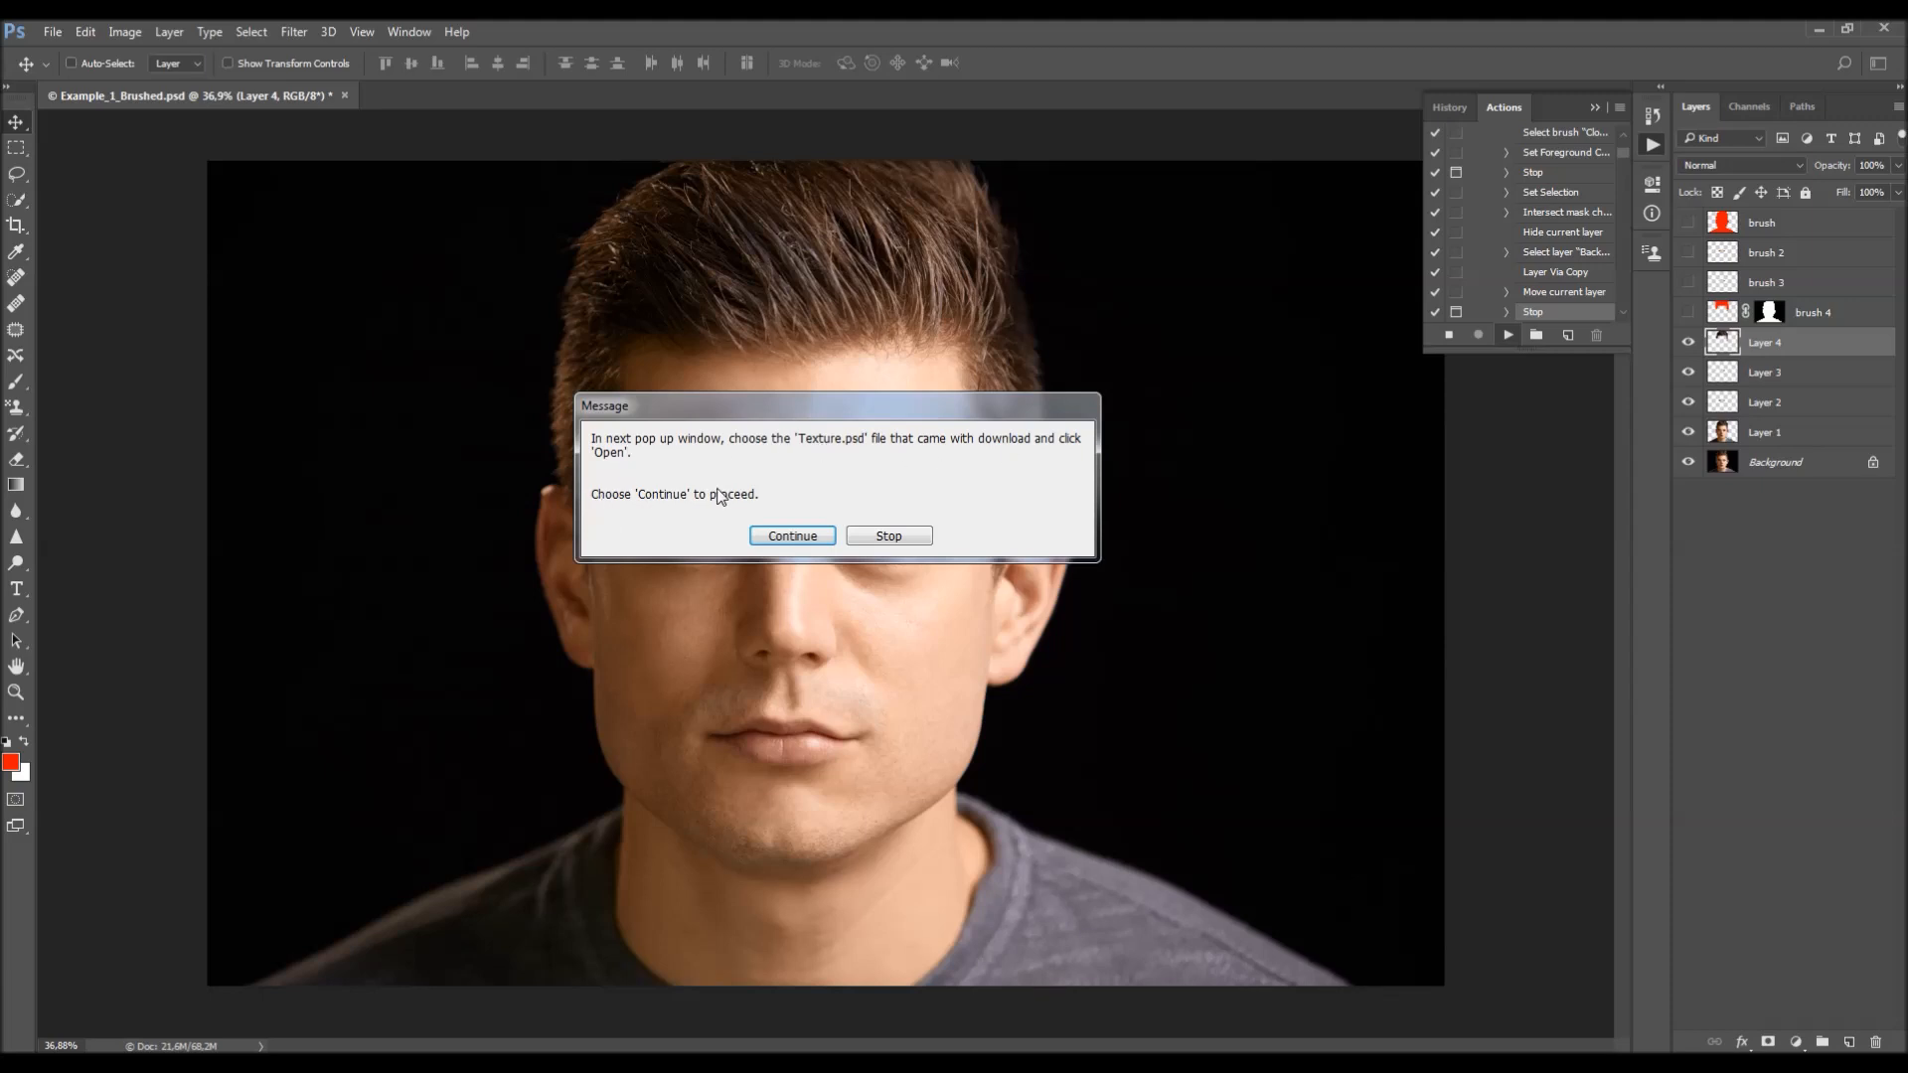
{"action": "left_click", "coordinate": [790, 537]}
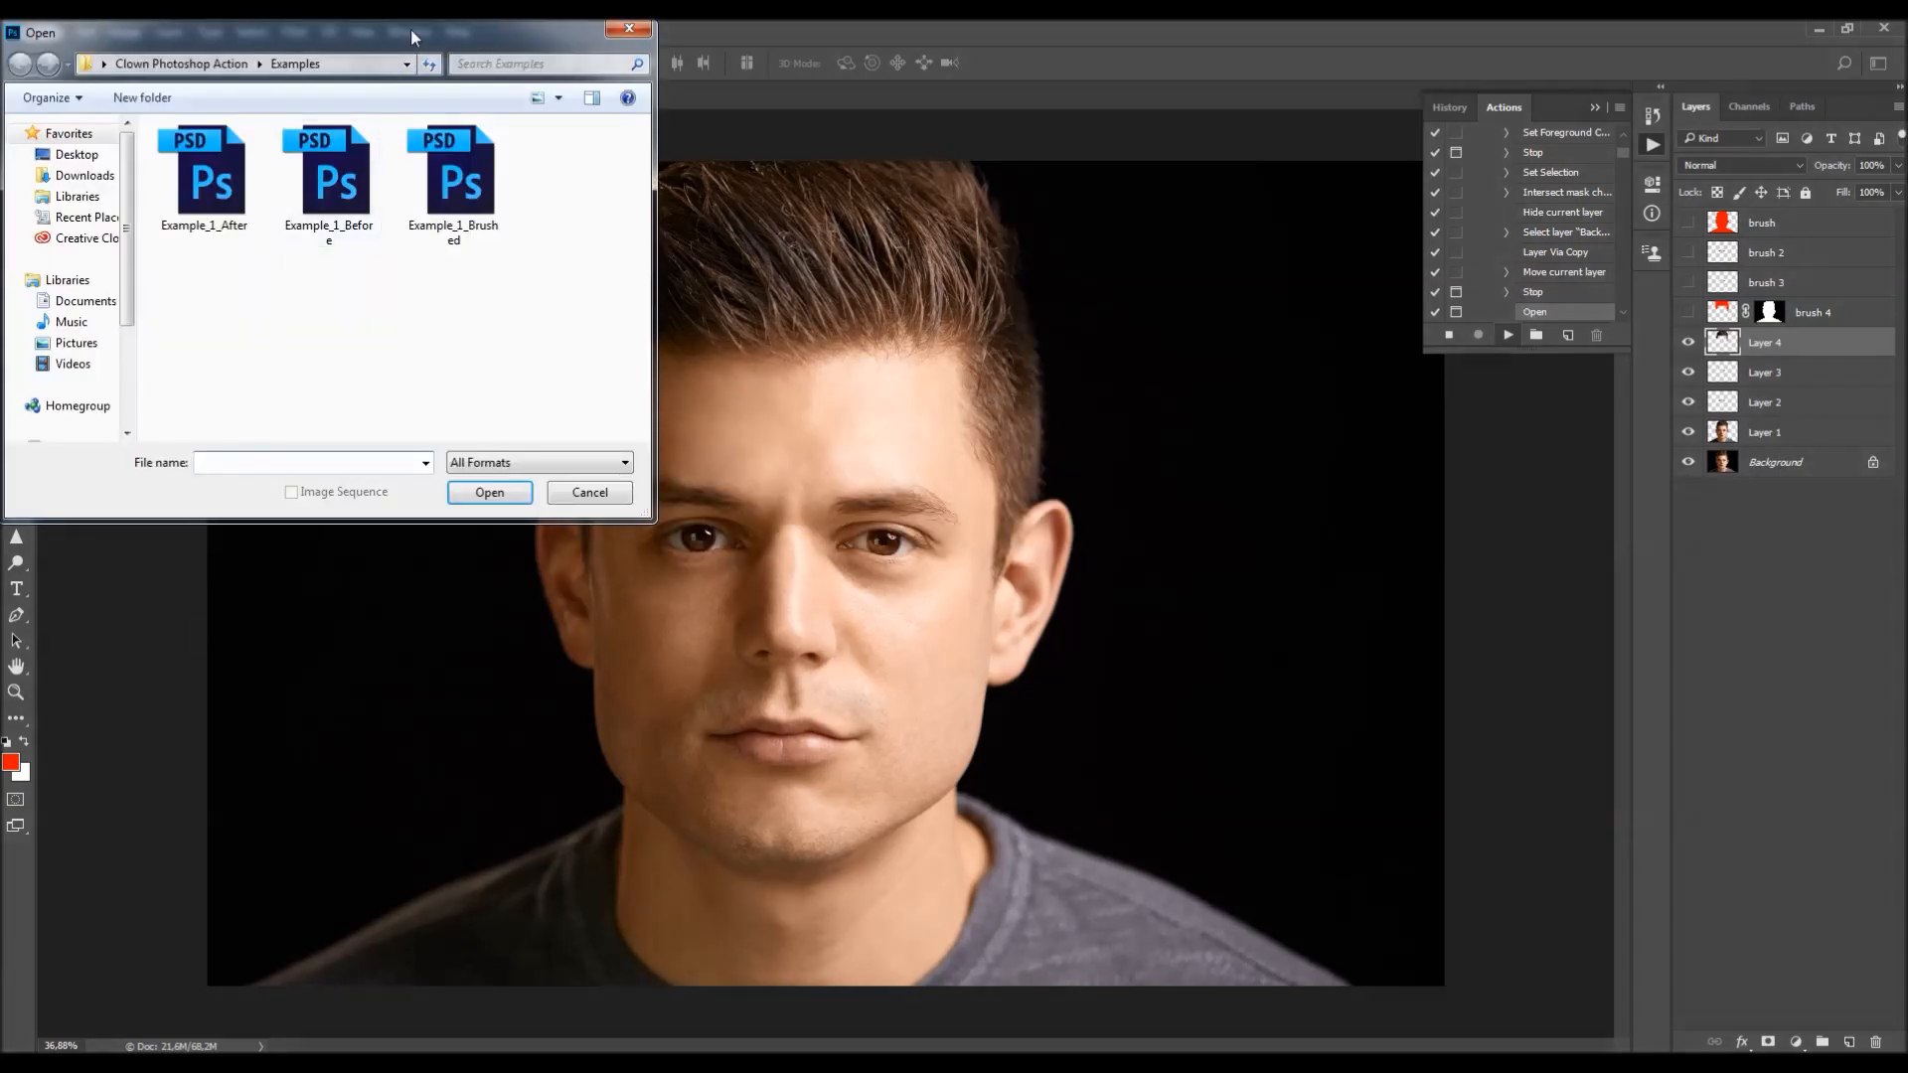
{"action": "left_click_drag", "start_coordinate": [410, 28], "coordinate": [683, 153]}
{"action": "left_click", "coordinate": [460, 189]}
{"action": "left_click", "coordinate": [460, 505]}
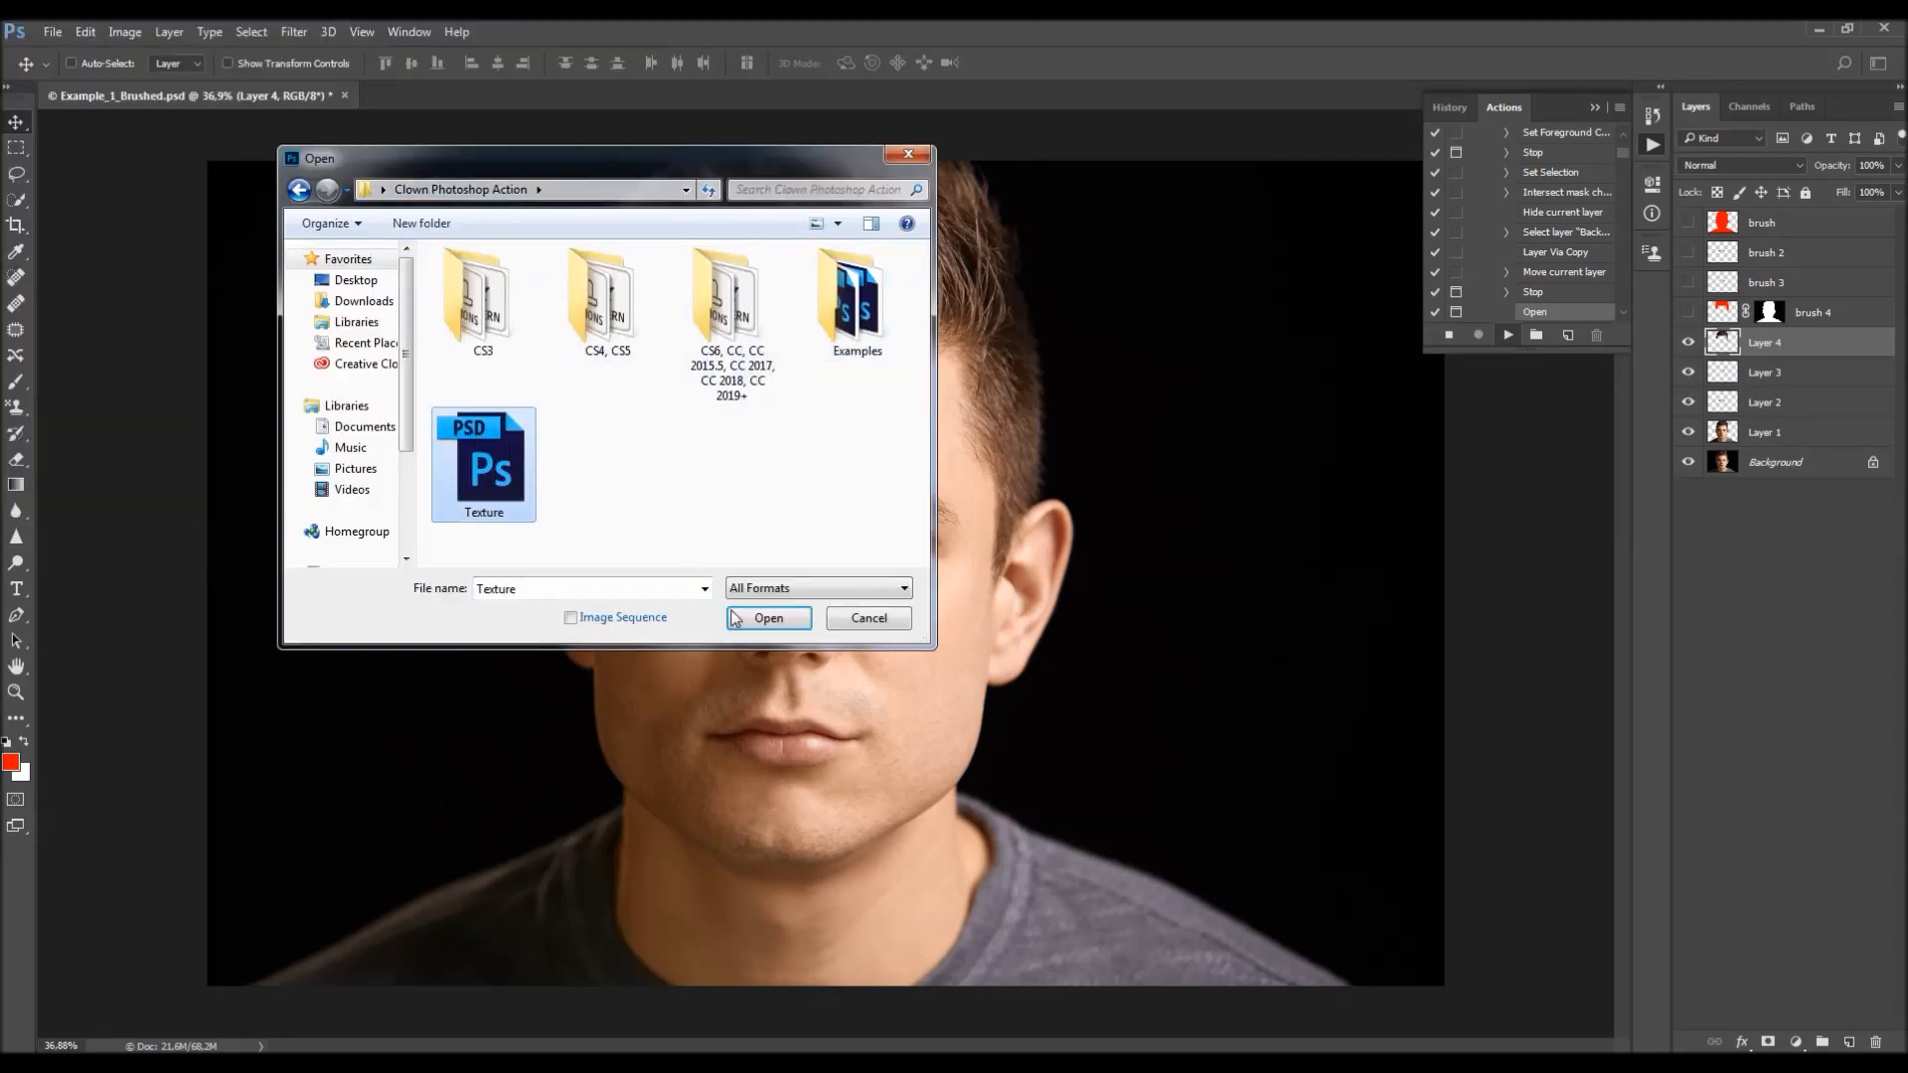
{"action": "left_click", "coordinate": [763, 618]}
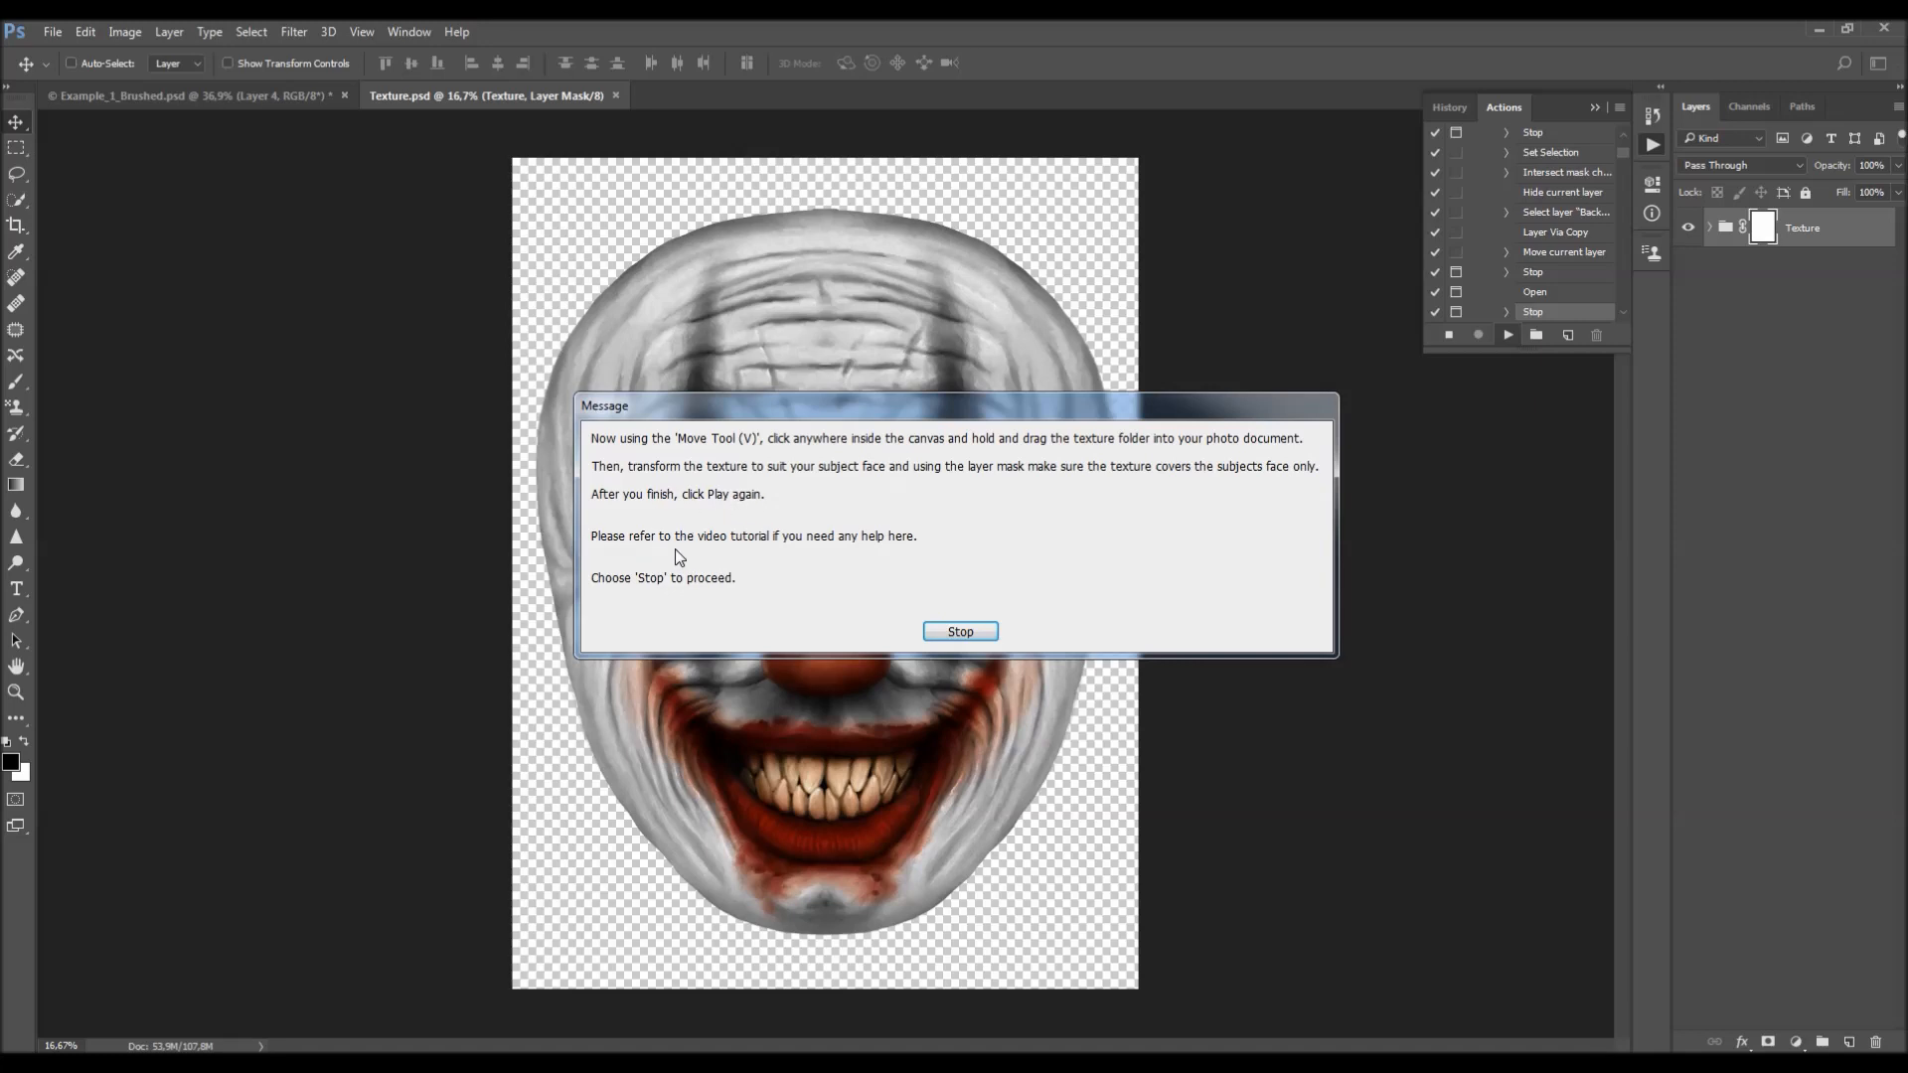
- Dismiss the instruction message, move the Texture group into the Example_1_Brushed document and close Texture.psd
{"action": "left_click", "coordinate": [960, 632]}
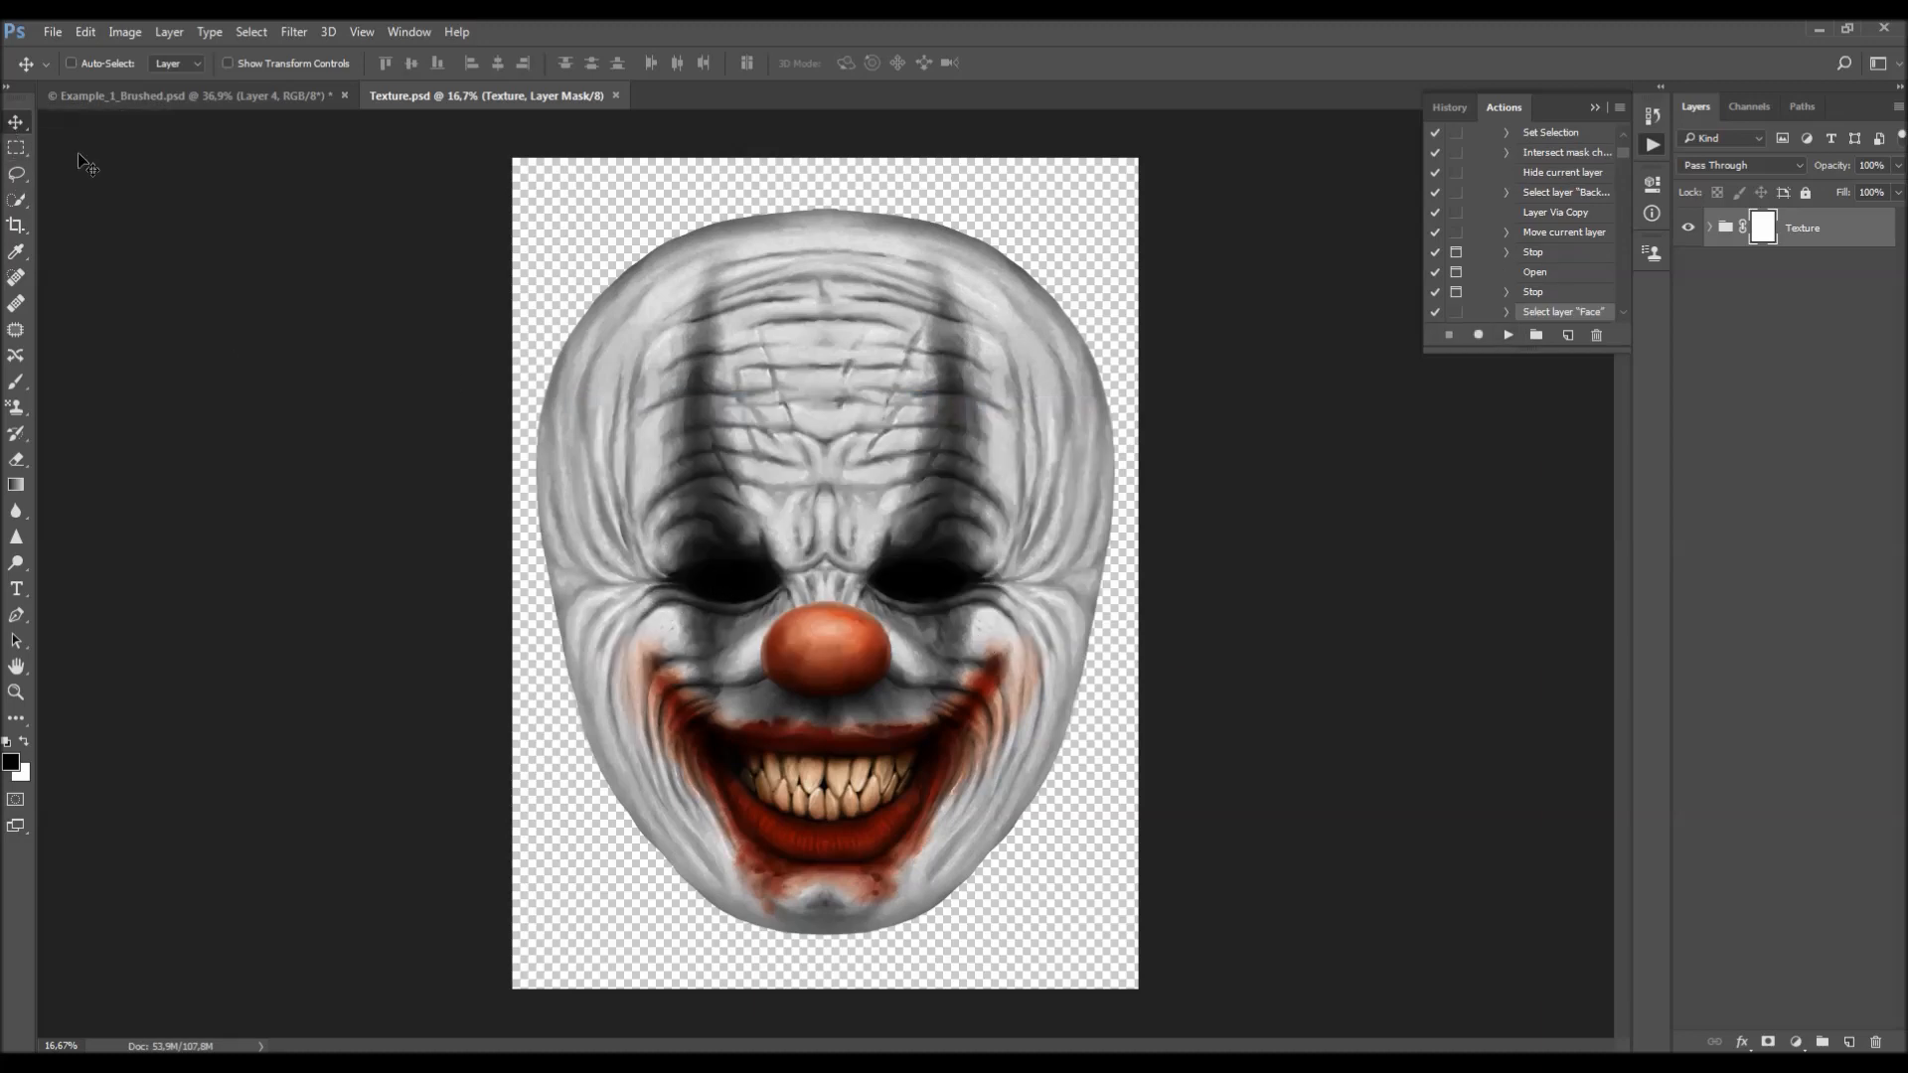
{"action": "mouse_move", "coordinate": [792, 421]}
{"action": "left_mouse_down"}
{"action": "mouse_move", "coordinate": [930, 289]}
{"action": "mouse_move", "coordinate": [810, 243]}
{"action": "mouse_move", "coordinate": [736, 367]}
{"action": "mouse_move", "coordinate": [294, 90]}
{"action": "mouse_move", "coordinate": [785, 417]}
{"action": "left_mouse_up"}
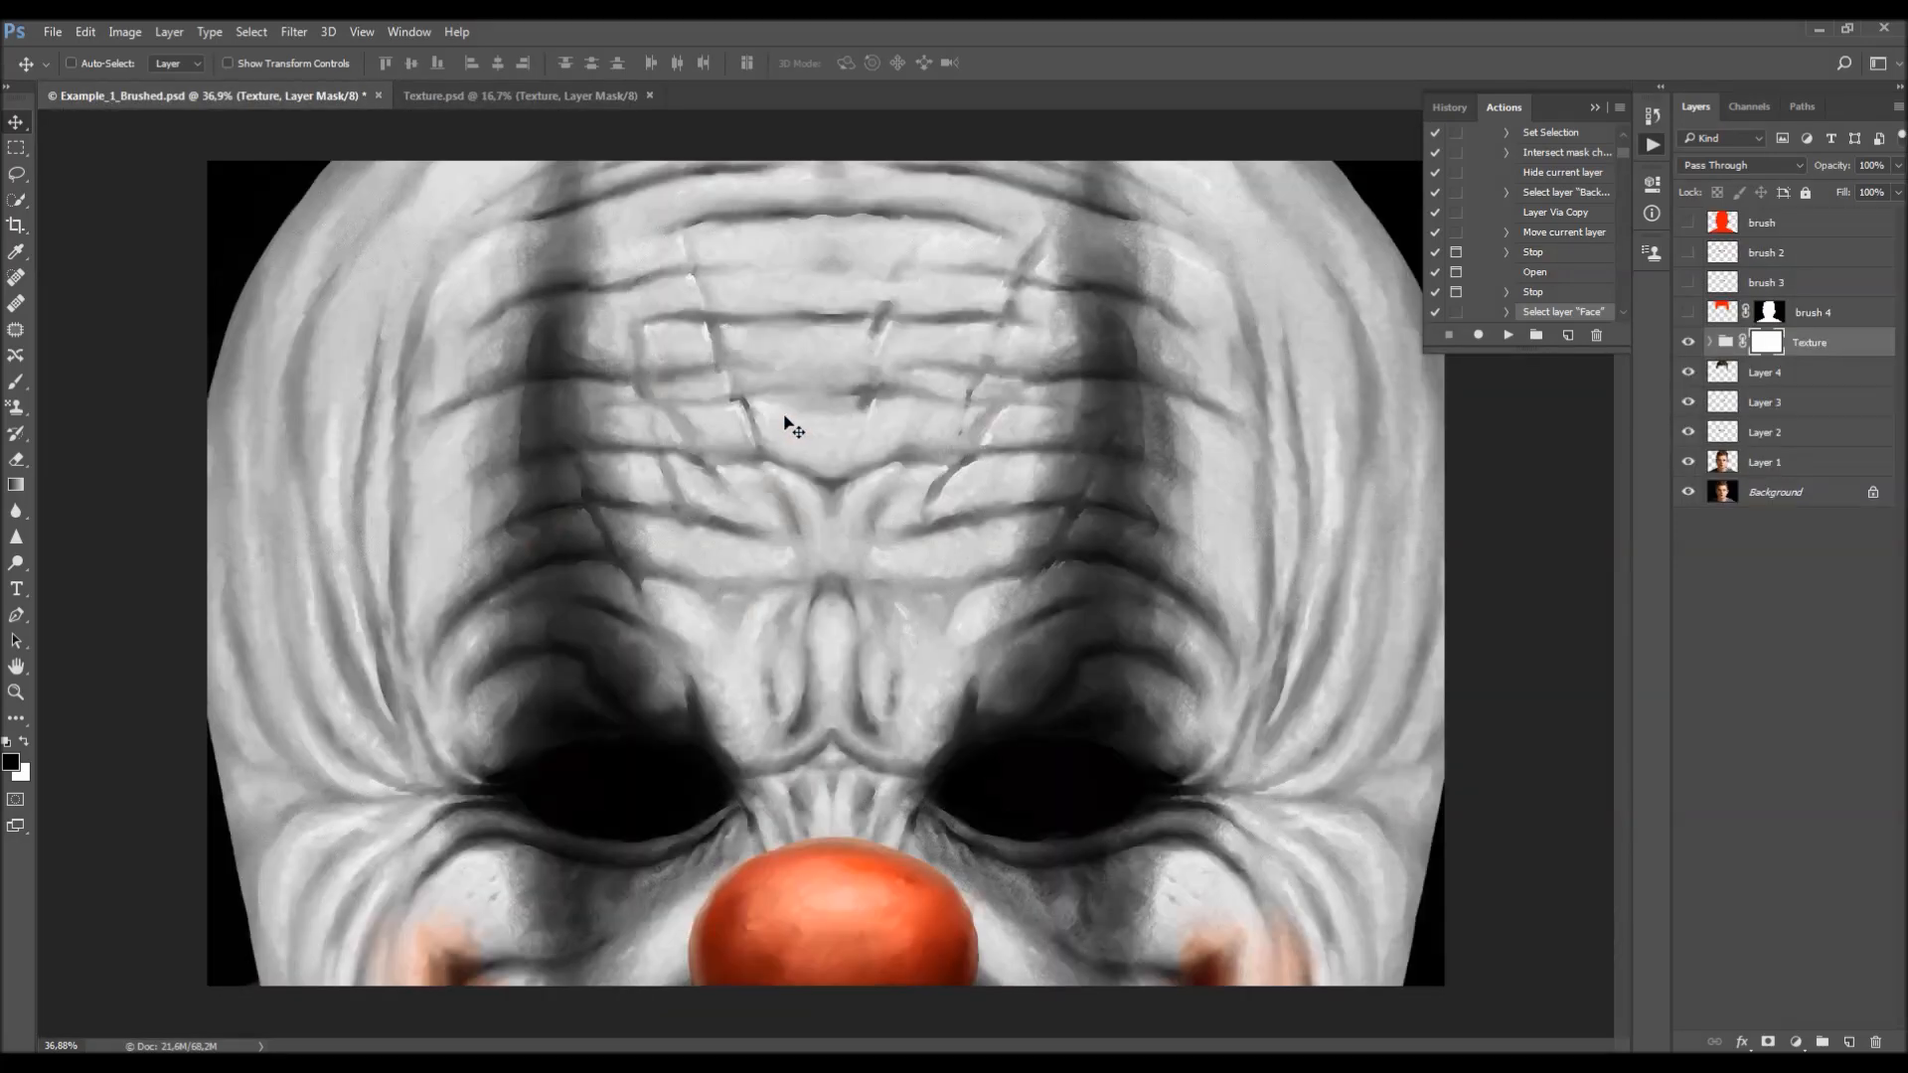
{"action": "left_click", "coordinate": [650, 97]}
{"action": "scroll", "coordinate": [747, 386], "scroll_direction": "down", "scroll_amount": 3}
{"action": "scroll", "coordinate": [859, 446], "scroll_direction": "up", "scroll_amount": 1}
{"action": "scroll", "coordinate": [859, 447], "scroll_direction": "up", "scroll_amount": 1}
- Scale the Texture group, without its mask selected, to 52% and place it beside the man's face
{"action": "left_click", "coordinate": [1727, 342]}
{"action": "key", "text": "ctrl+t"}
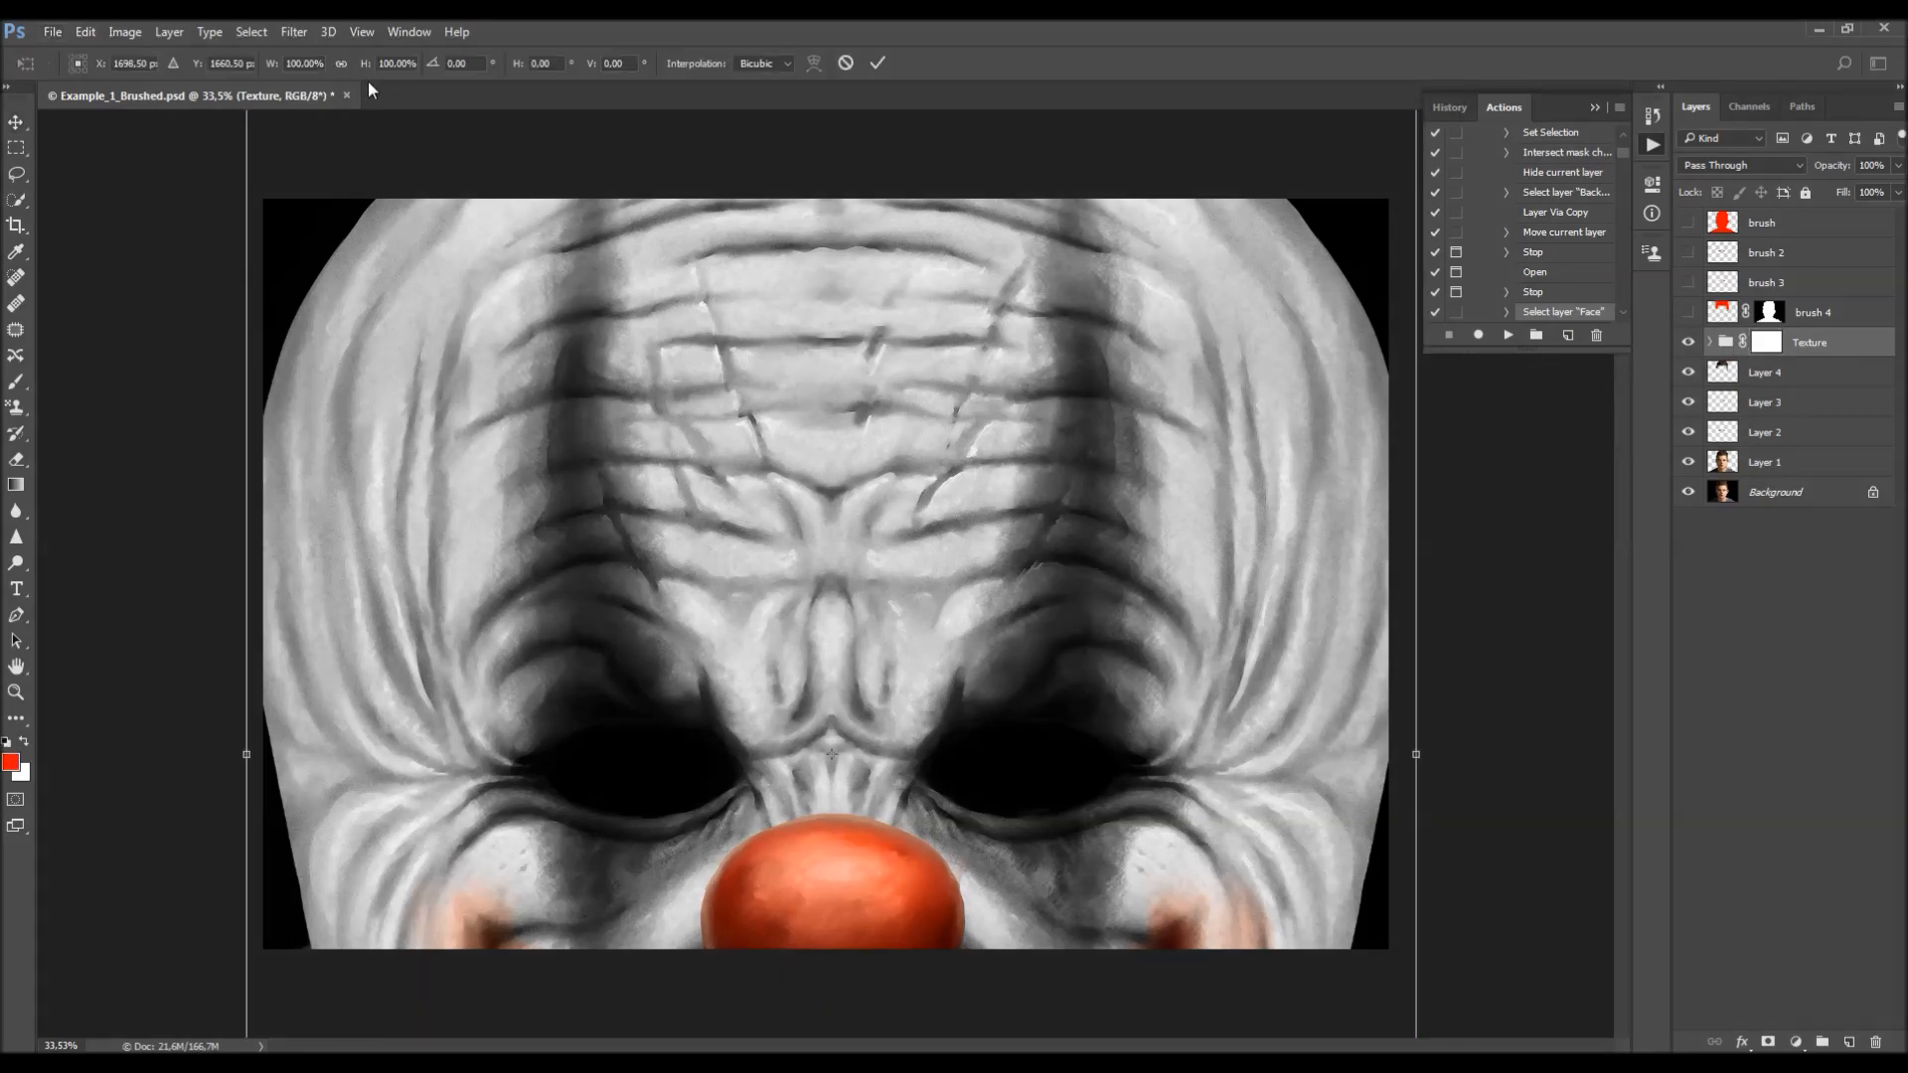
{"action": "left_click_drag", "start_coordinate": [268, 66], "coordinate": [200, 68]}
{"action": "left_click_drag", "start_coordinate": [855, 573], "coordinate": [835, 442]}
{"action": "left_click_drag", "start_coordinate": [274, 68], "coordinate": [289, 68]}
{"action": "left_click_drag", "start_coordinate": [997, 466], "coordinate": [1205, 436]}
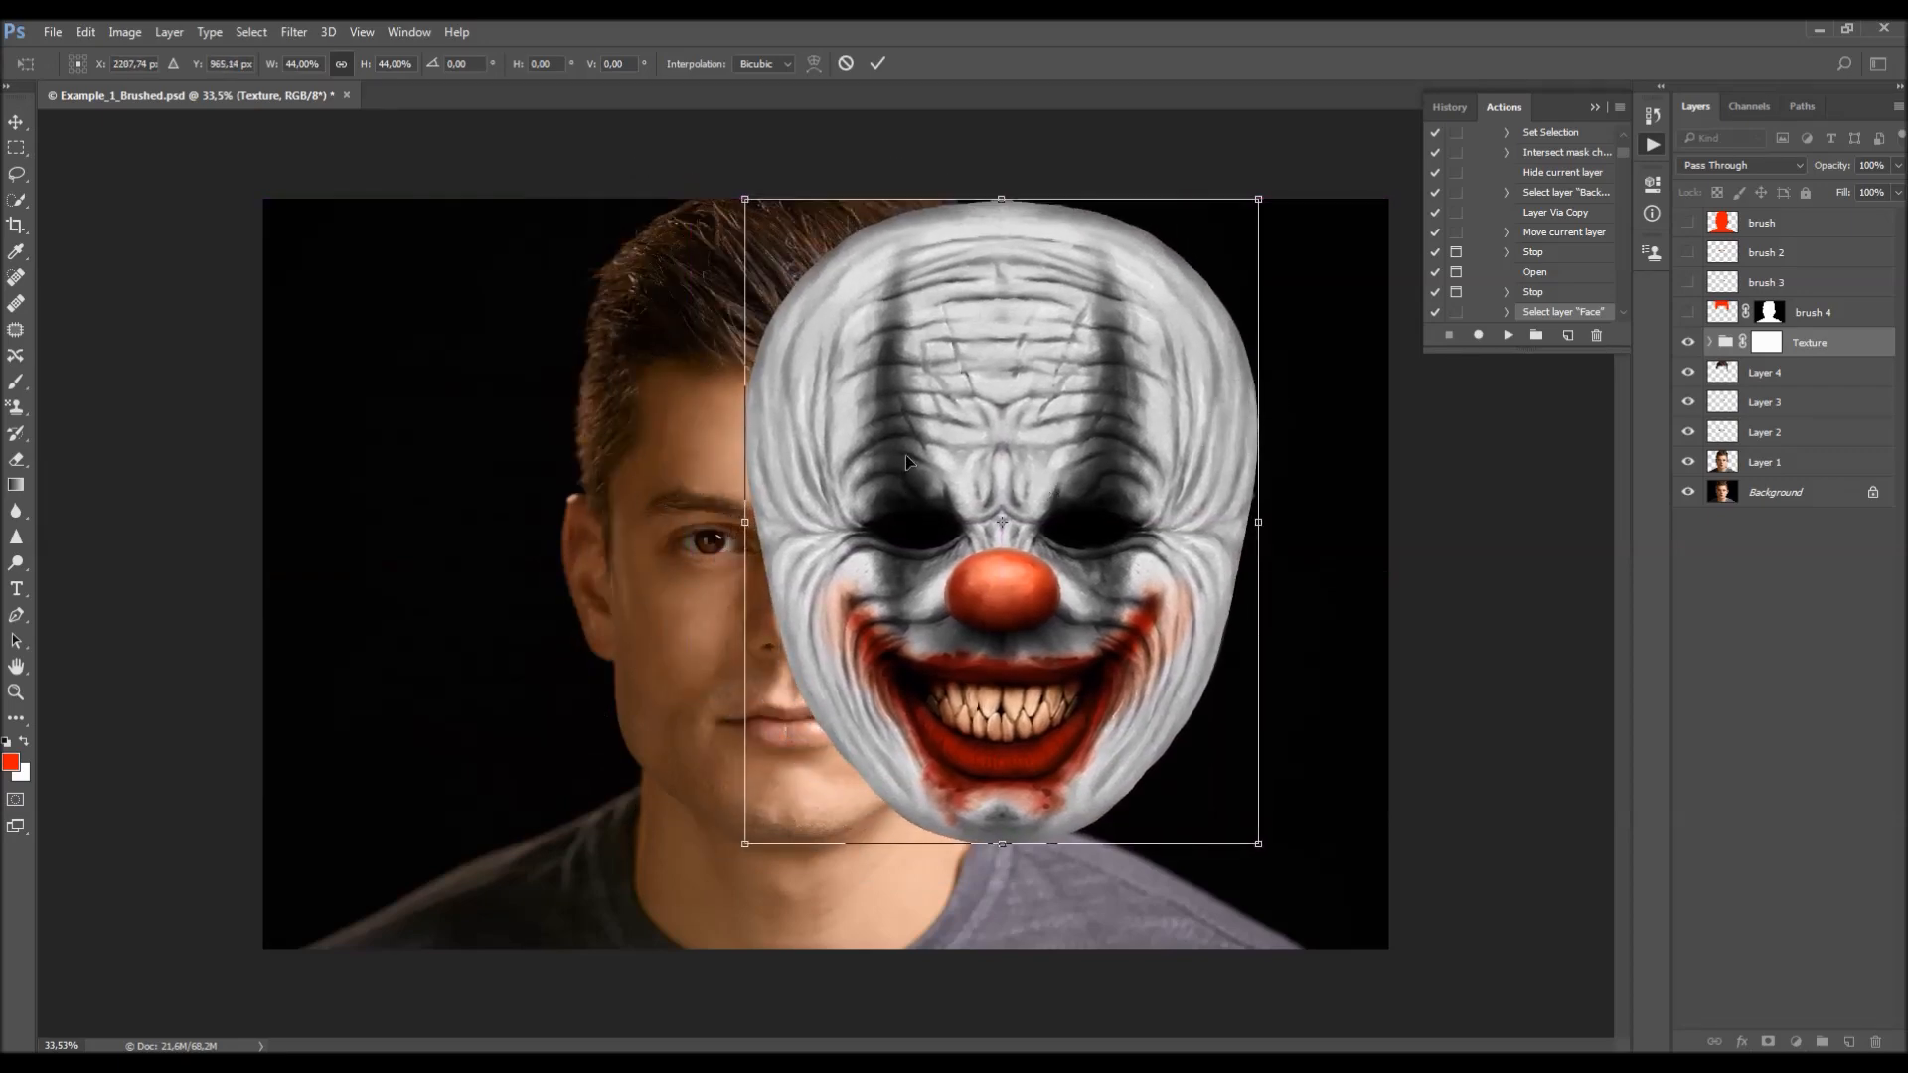
{"action": "left_click_drag", "start_coordinate": [277, 68], "coordinate": [287, 66]}
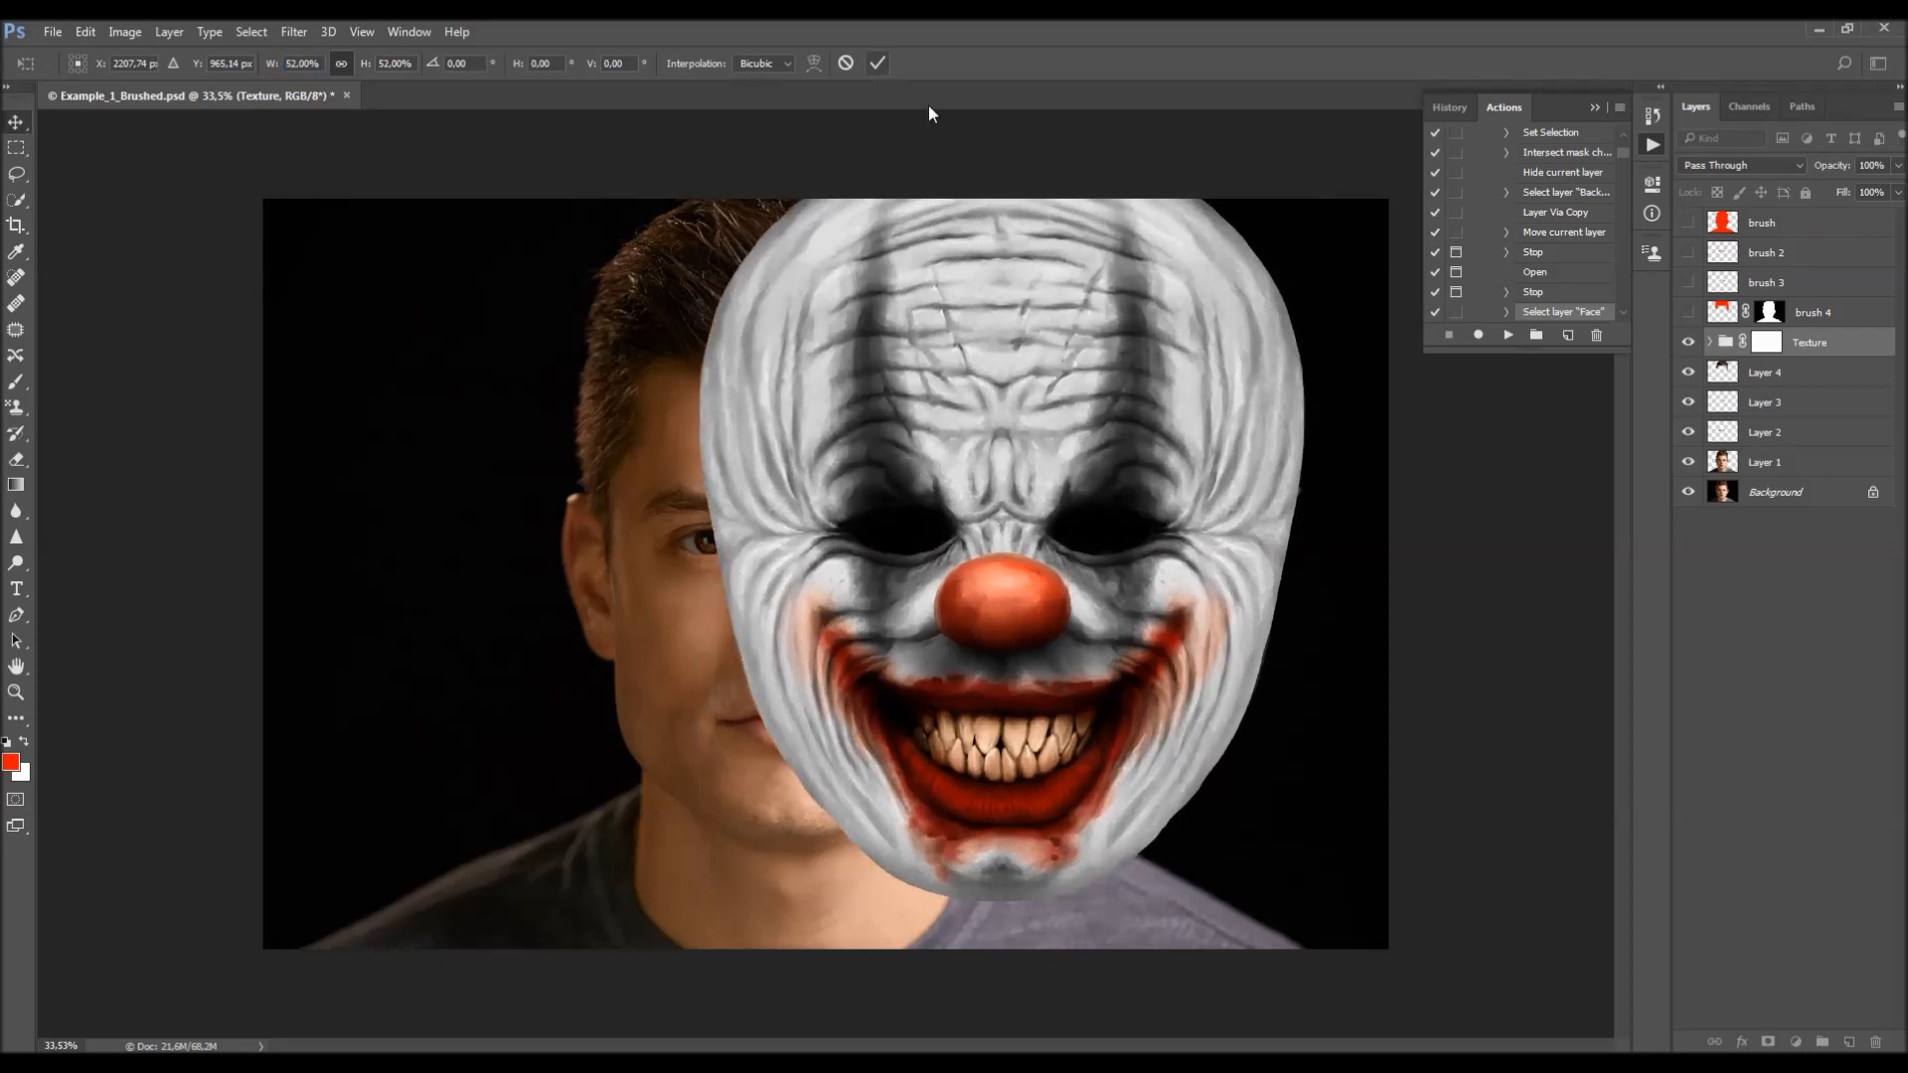
{"action": "key", "text": "Return"}
- Lower the Texture group's opacity to 66% and align the clown face over the man's face
{"action": "left_click_drag", "start_coordinate": [1838, 165], "coordinate": [1807, 175]}
{"action": "left_click_drag", "start_coordinate": [1098, 555], "coordinate": [913, 553]}
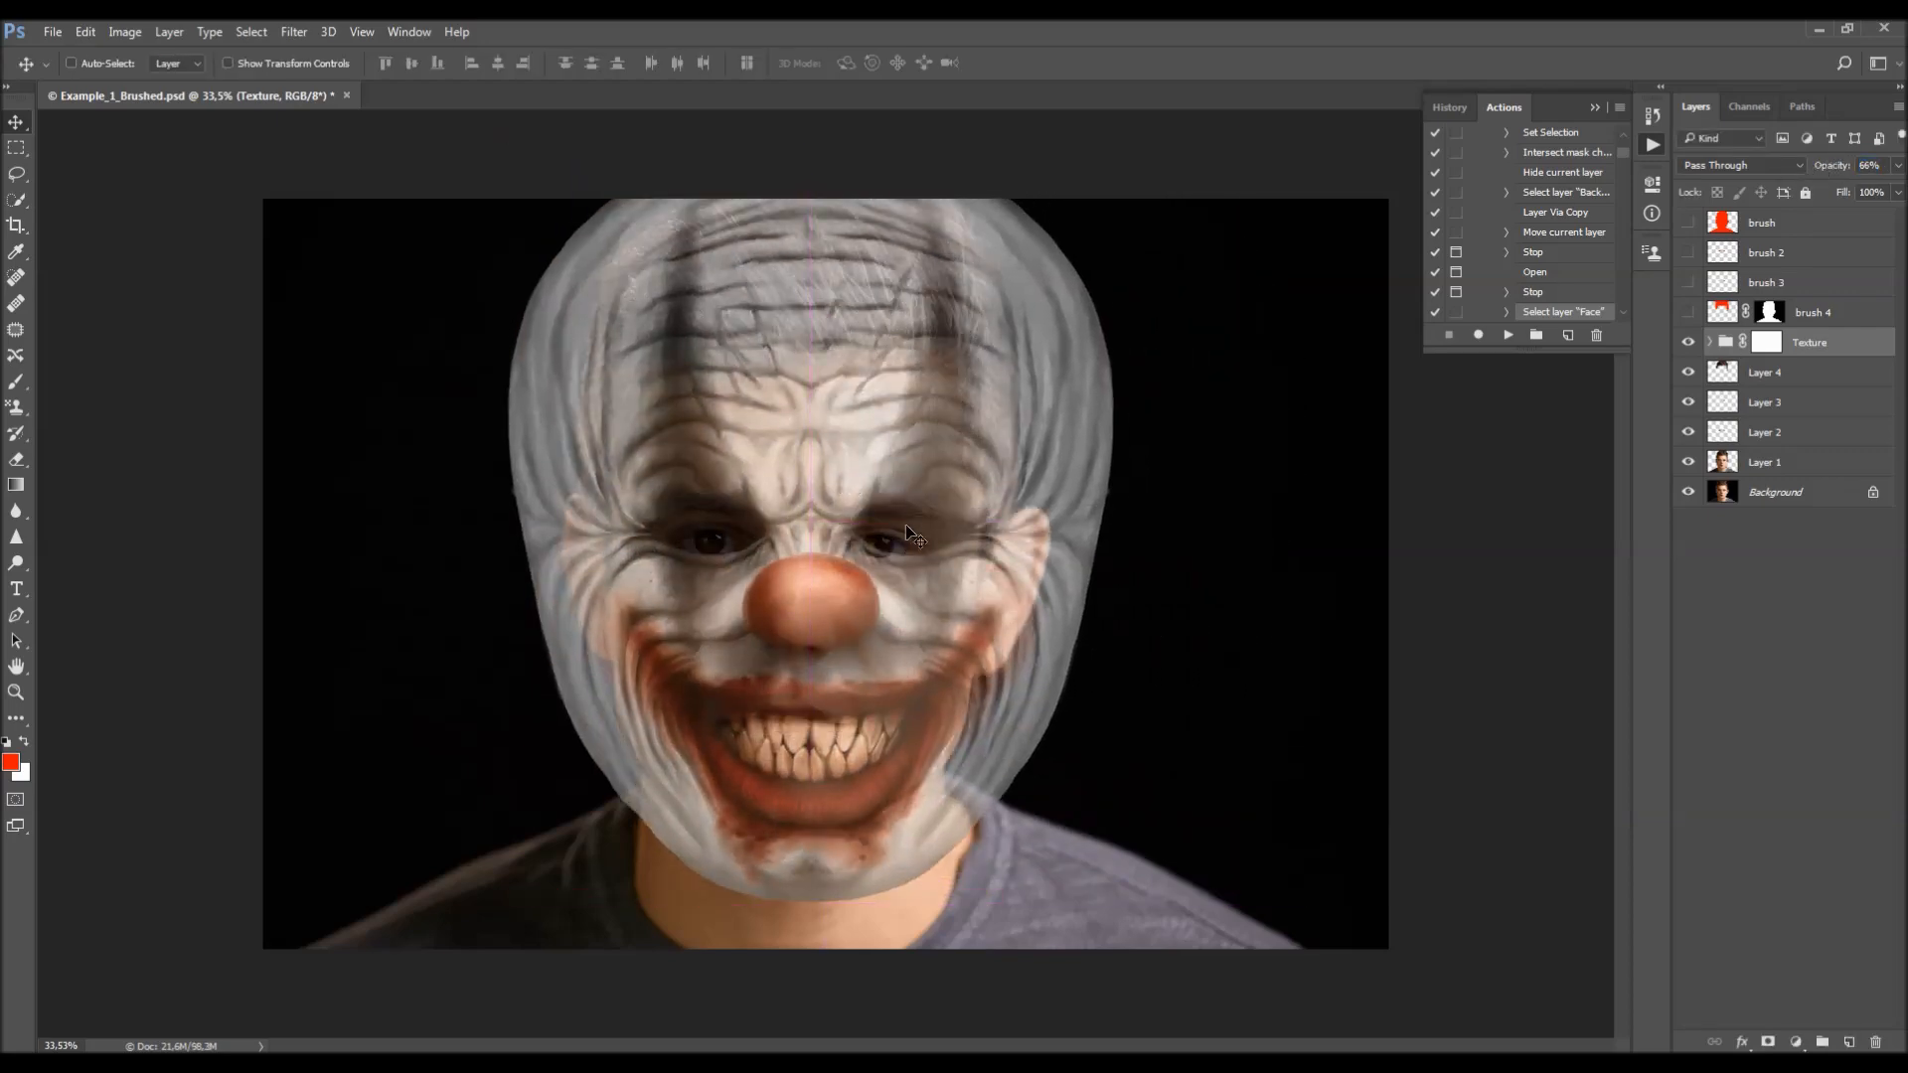
- Undo the Texture group's scaling and repositioning and restore its opacity to 100%
{"action": "key", "text": "ctrl+t"}
{"action": "key", "text": "Escape"}
{"action": "key", "text": "ctrl+z"}
{"action": "key", "text": "0"}
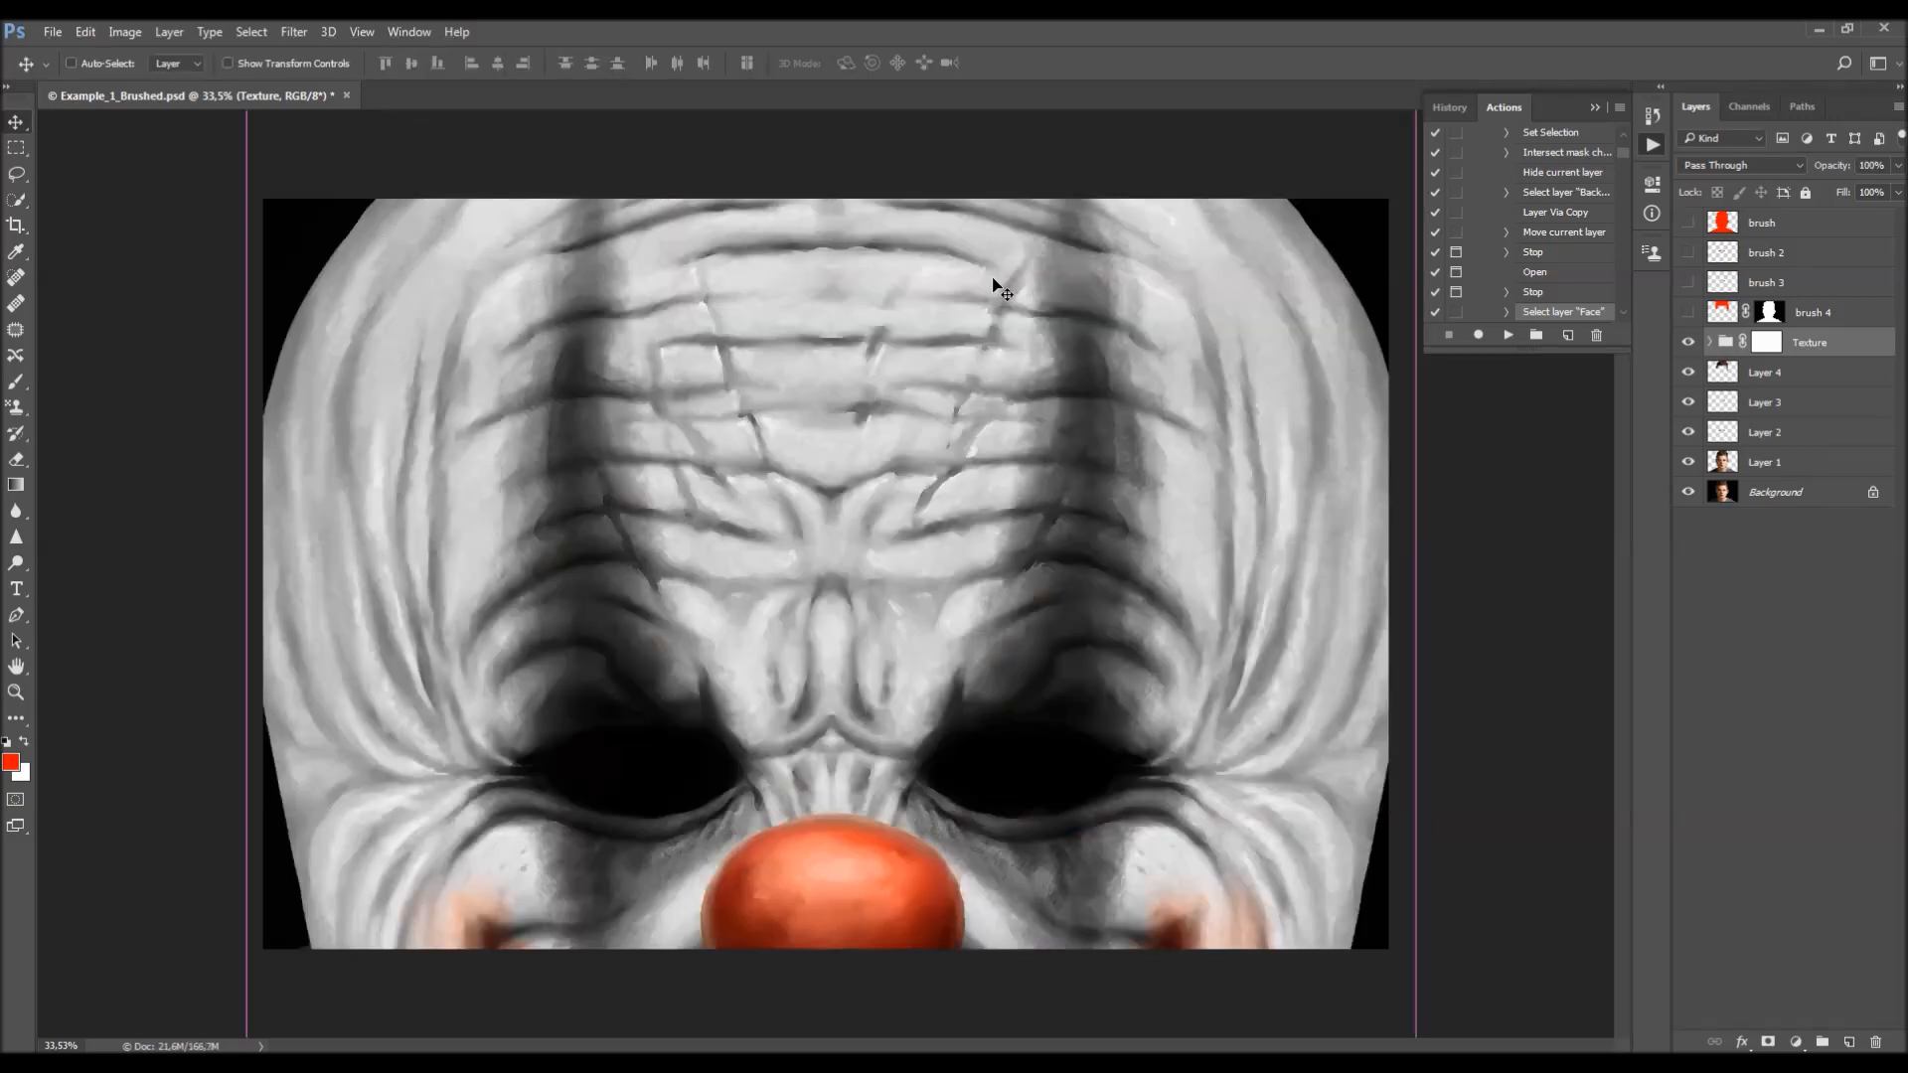
- Scale the Texture group to 42% and move it over the man's face
{"action": "key", "text": "ctrl+t"}
{"action": "left_click_drag", "start_coordinate": [268, 67], "coordinate": [216, 70]}
{"action": "left_click_drag", "start_coordinate": [956, 704], "coordinate": [1187, 502]}
{"action": "left_click_drag", "start_coordinate": [945, 552], "coordinate": [1026, 498]}
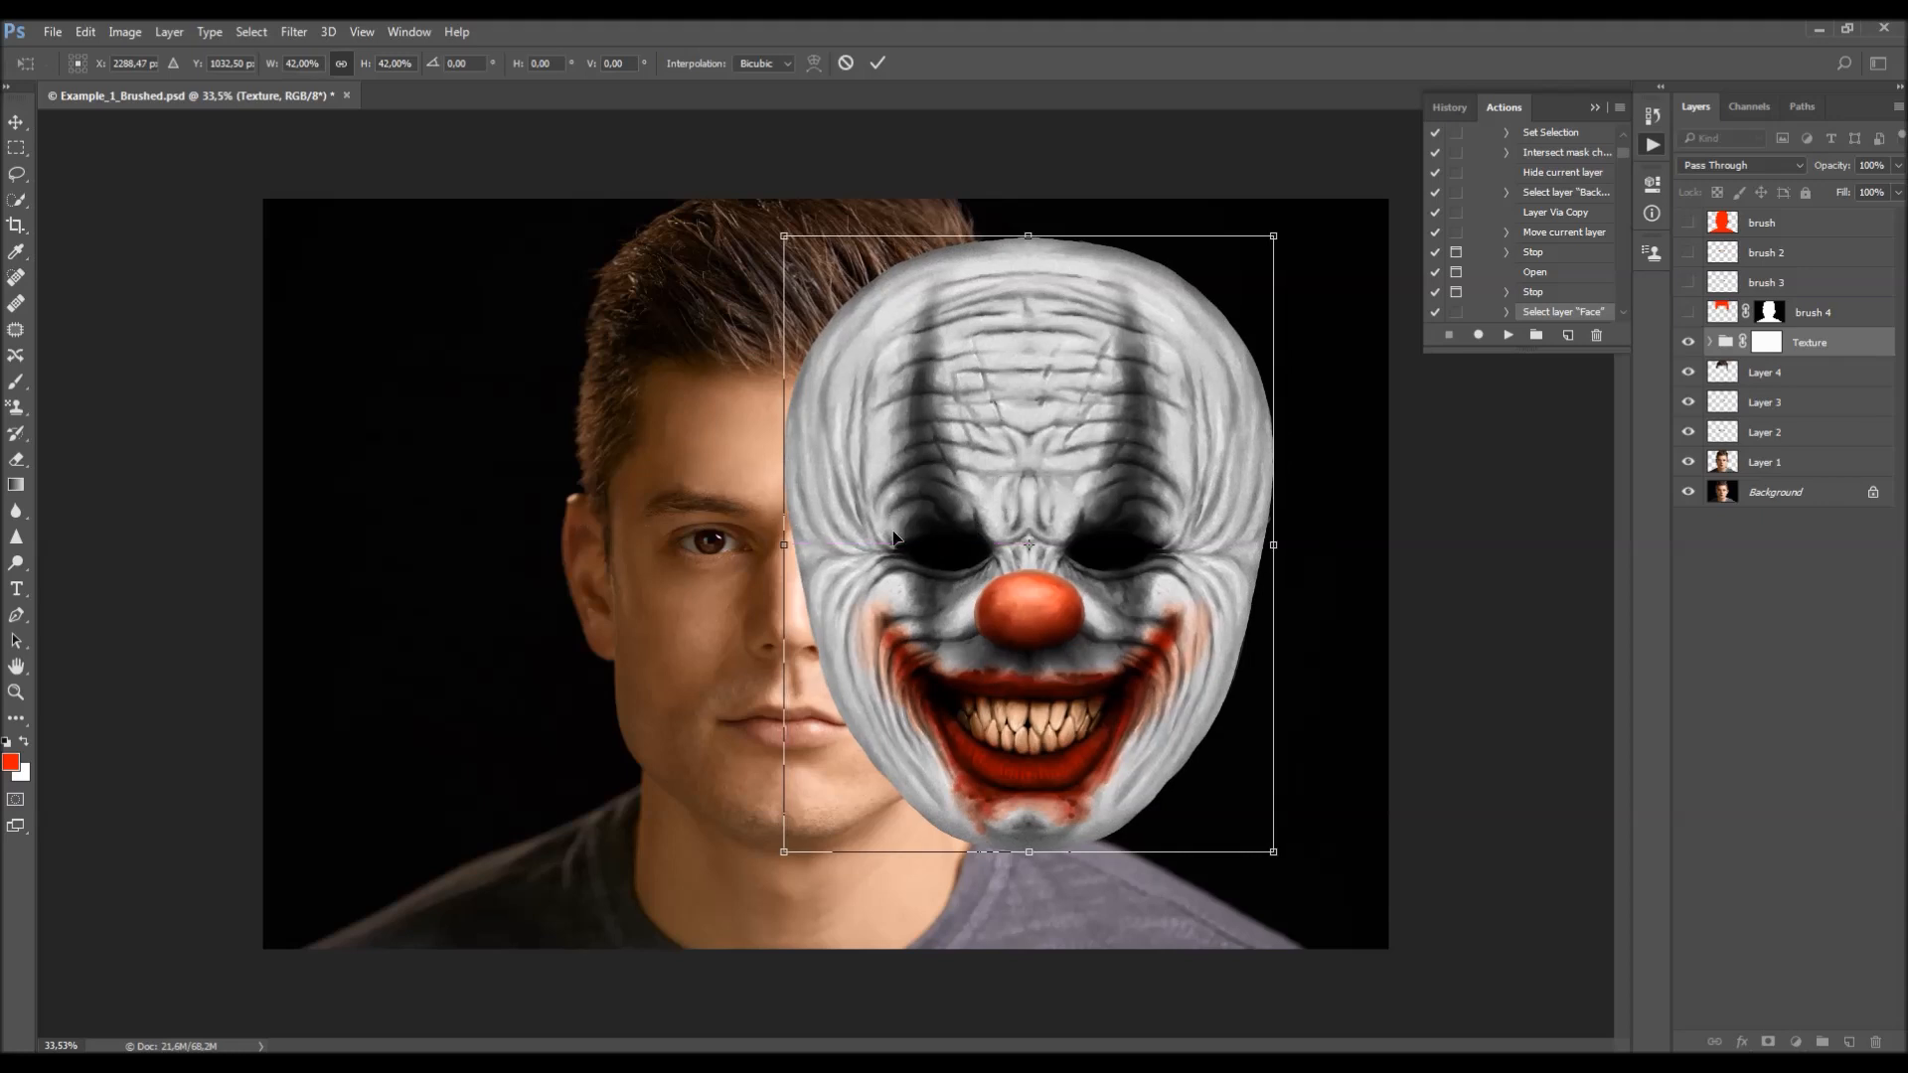
{"action": "left_click_drag", "start_coordinate": [969, 628], "coordinate": [795, 628]}
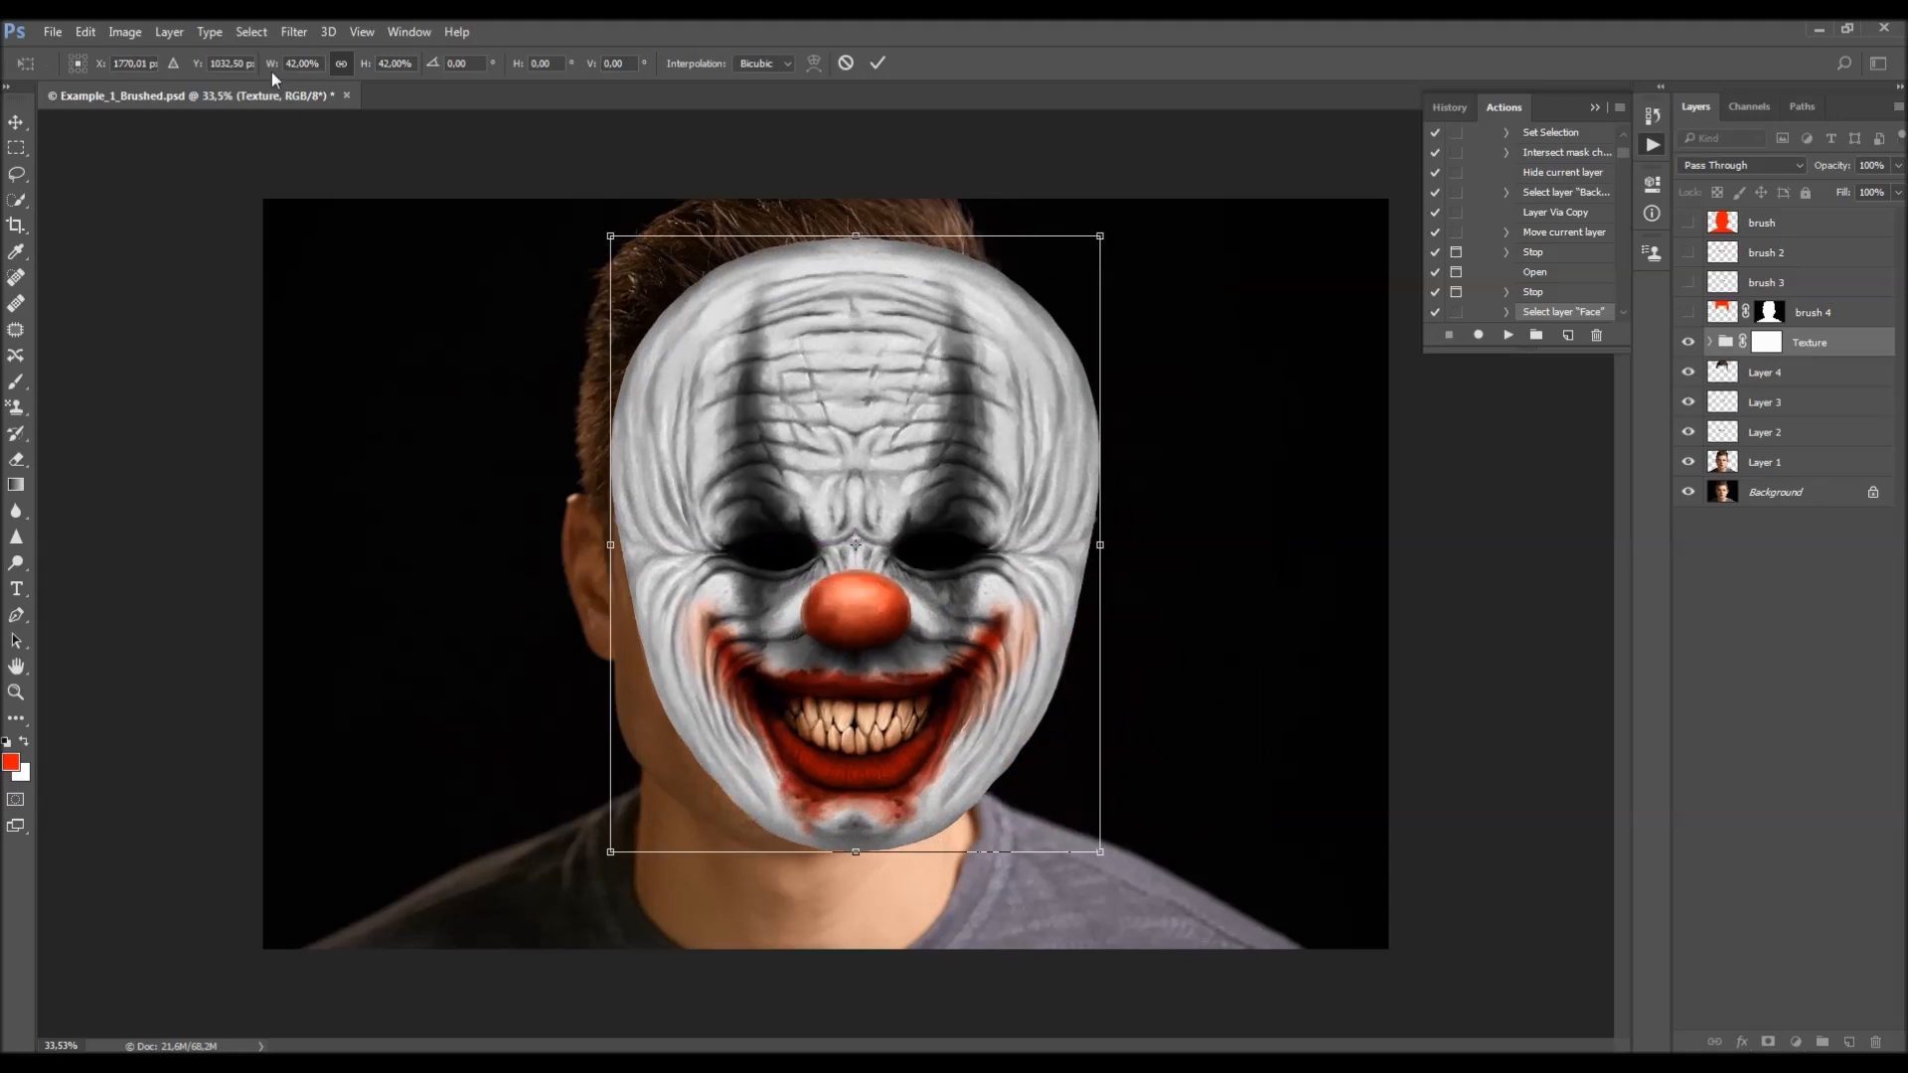
- Set the Texture group's scale to 43%, centre it on the face, rotate it 0.77° and apply the transform
{"action": "left_click_drag", "start_coordinate": [271, 71], "coordinate": [272, 72]}
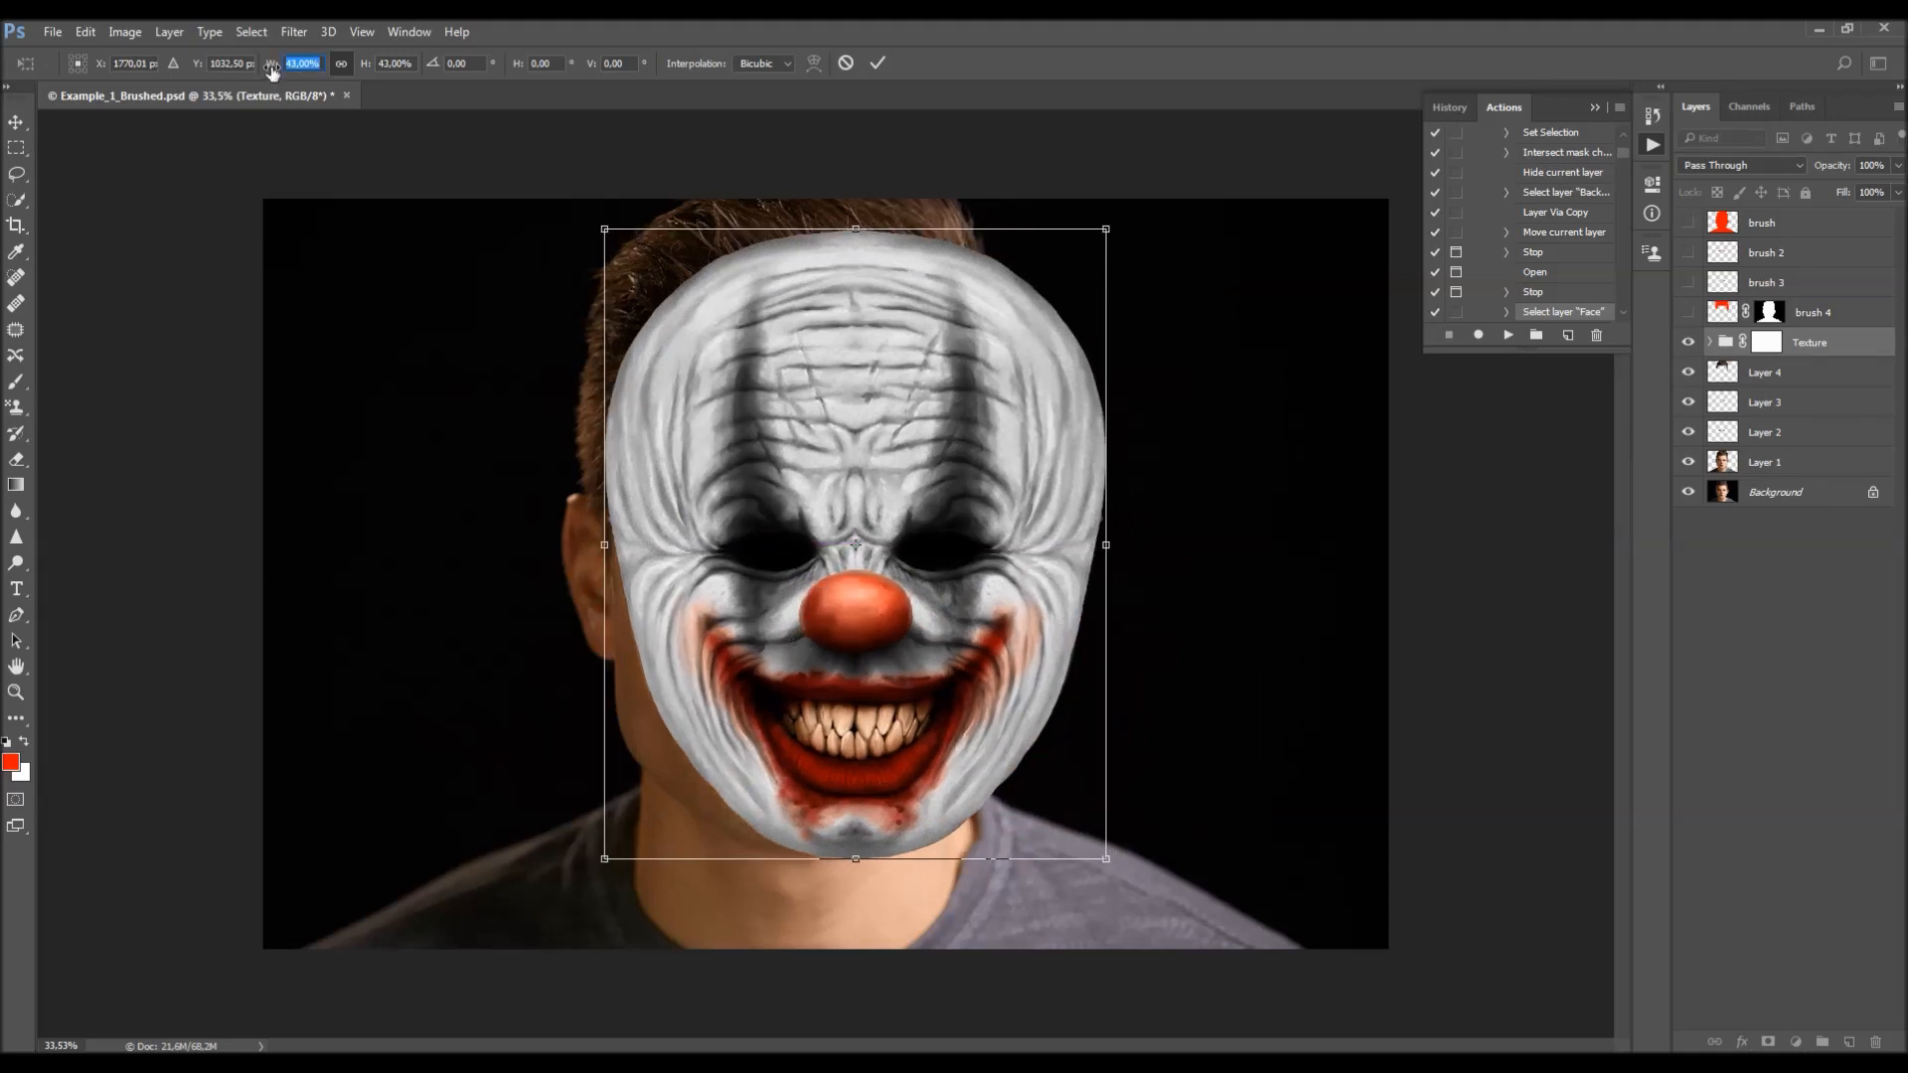
{"action": "left_click_drag", "start_coordinate": [915, 434], "coordinate": [860, 424]}
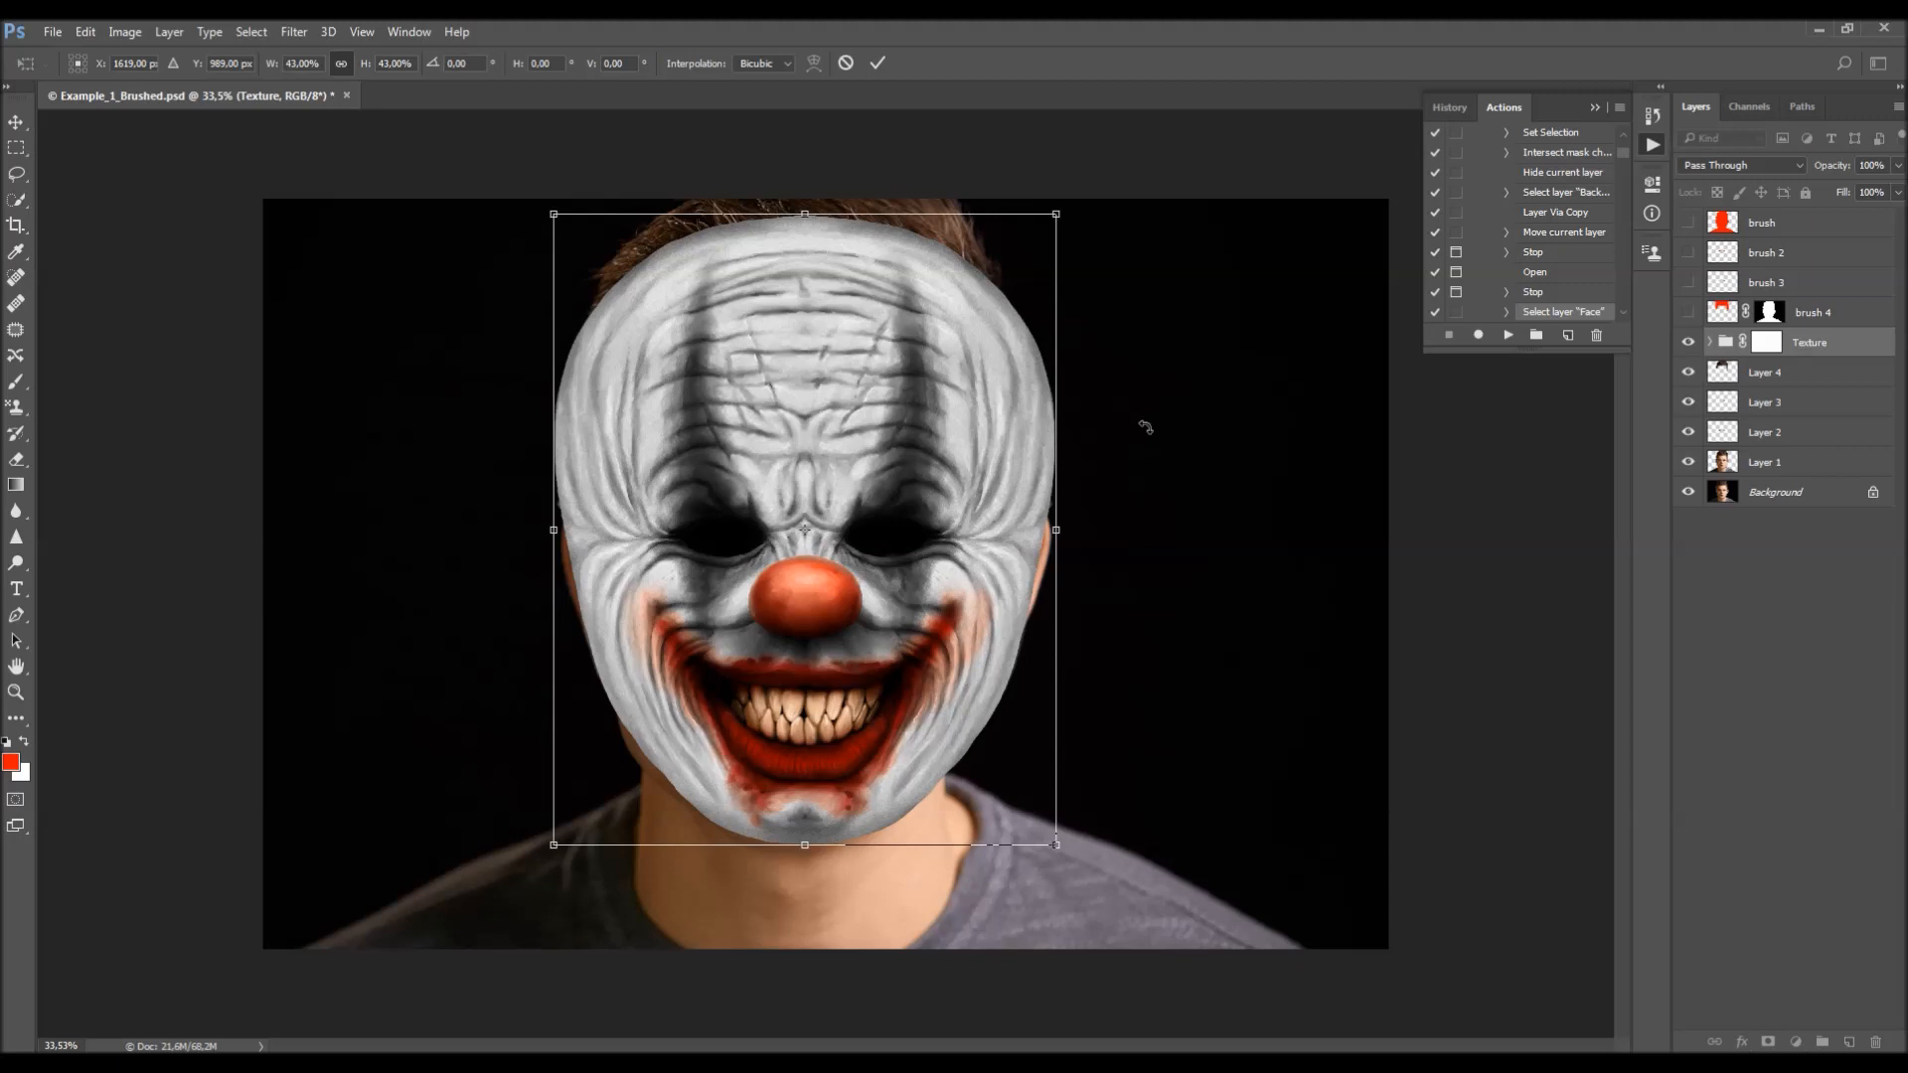
{"action": "left_click_drag", "start_coordinate": [1145, 428], "coordinate": [1145, 431]}
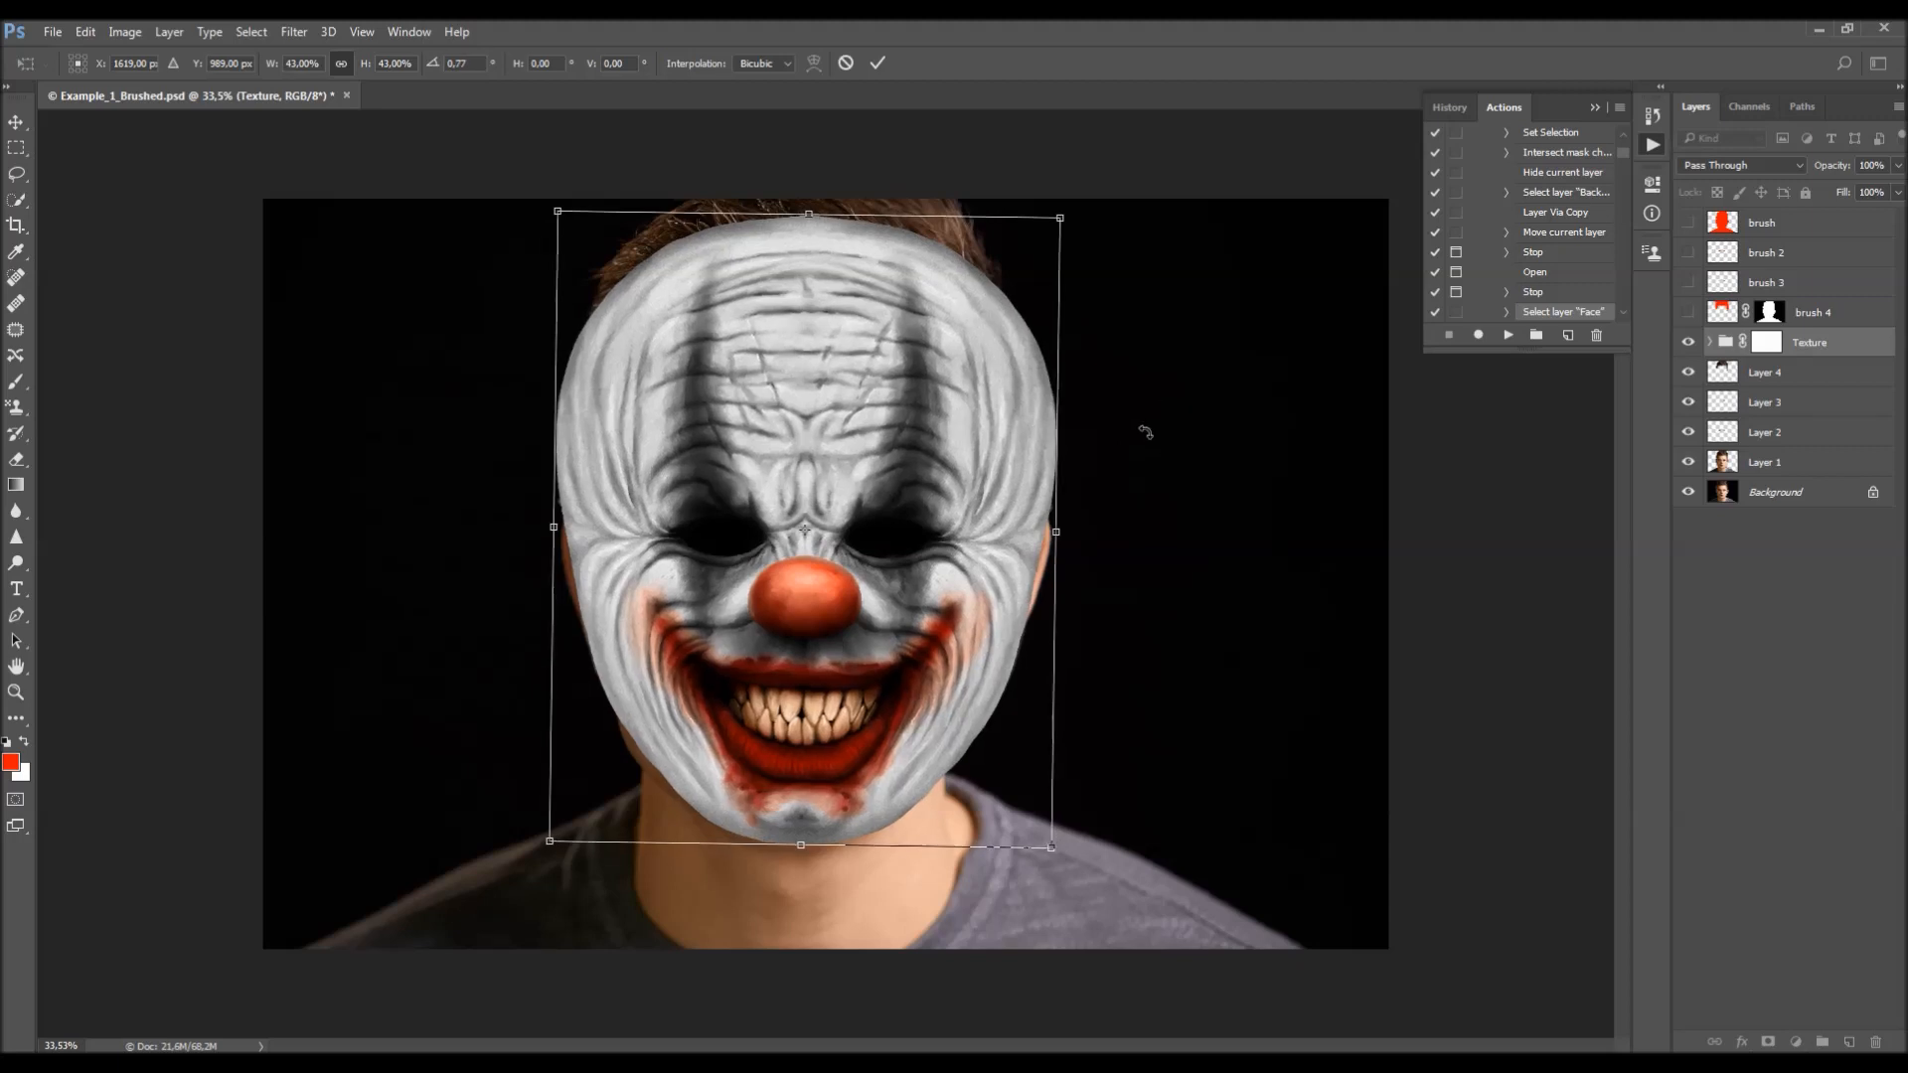
{"action": "left_click", "coordinate": [881, 63]}
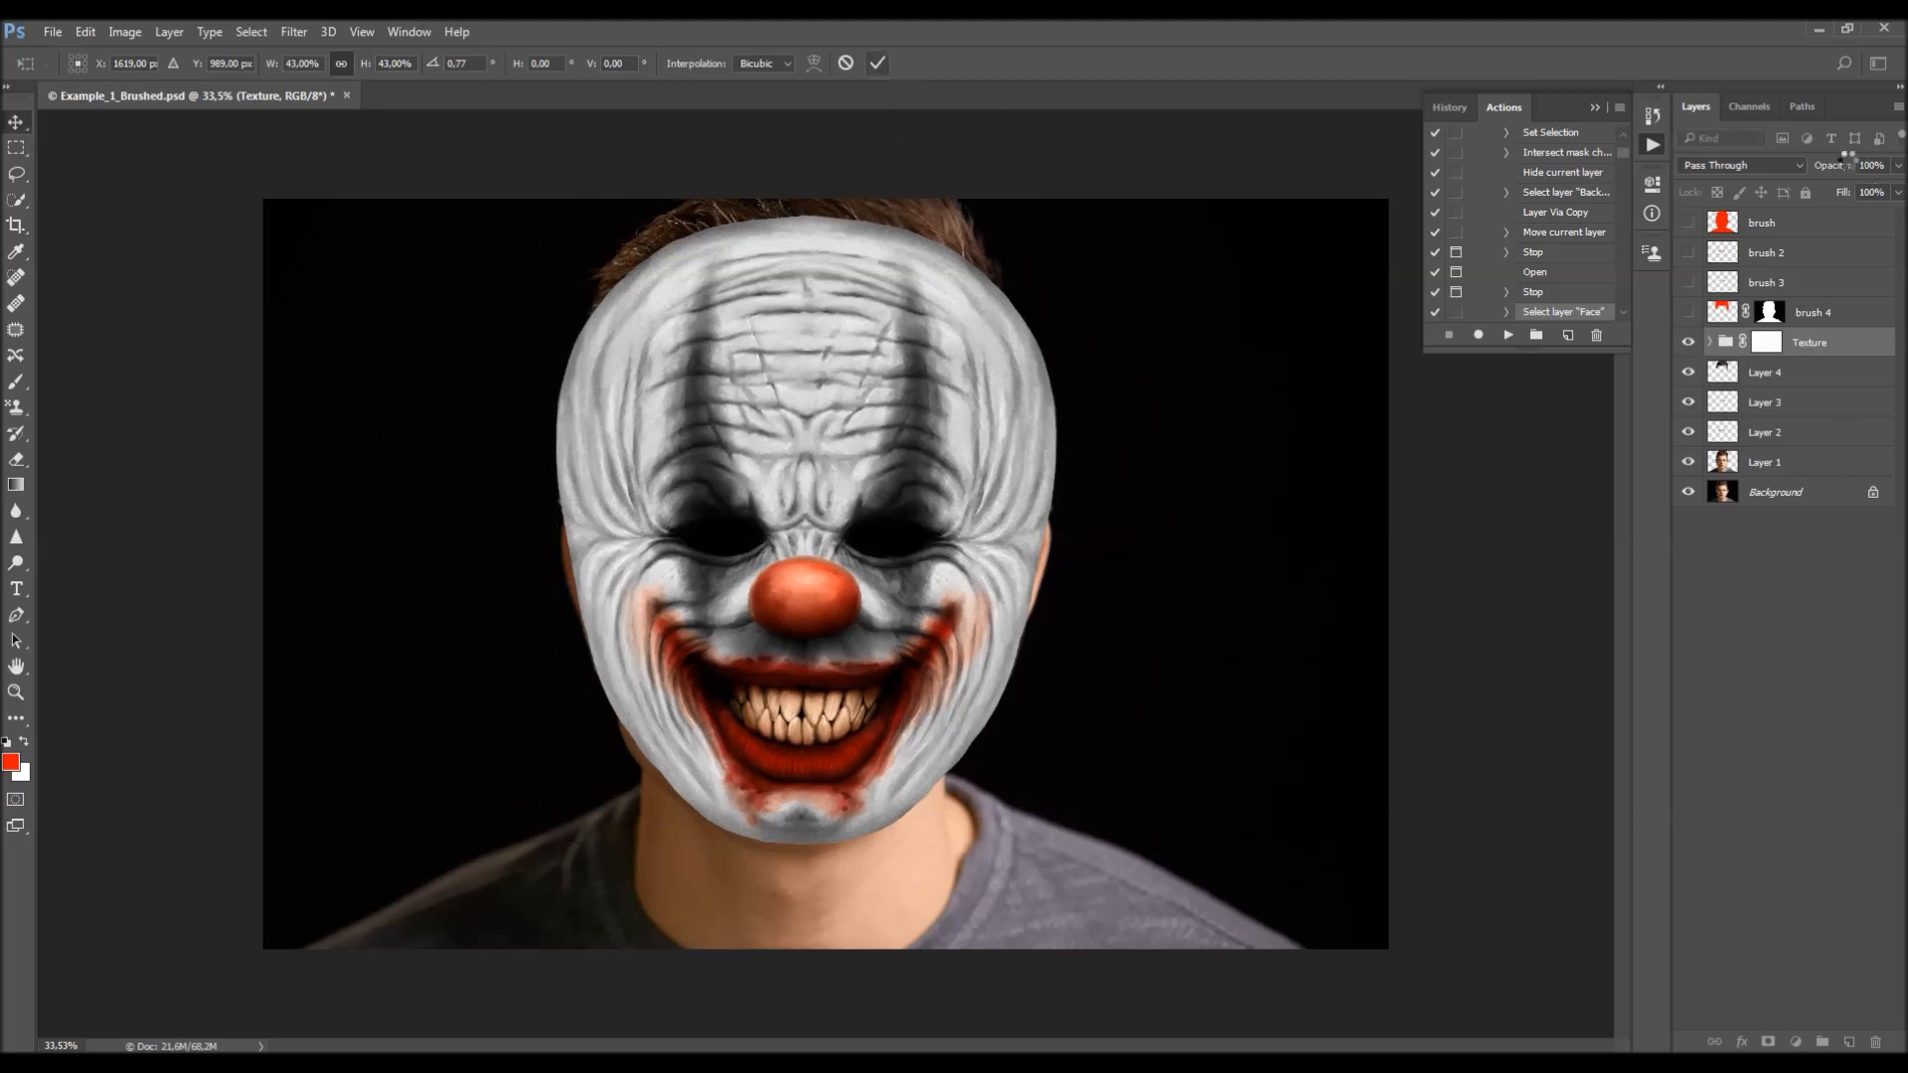
- Lower the Texture group's opacity to 66% and shift the clown face to match the man's features
{"action": "left_click", "coordinate": [1819, 169]}
{"action": "left_click_drag", "start_coordinate": [1819, 173], "coordinate": [1801, 174]}
{"action": "key", "text": "ctrl+0"}
{"action": "left_click_drag", "start_coordinate": [855, 606], "coordinate": [857, 612]}
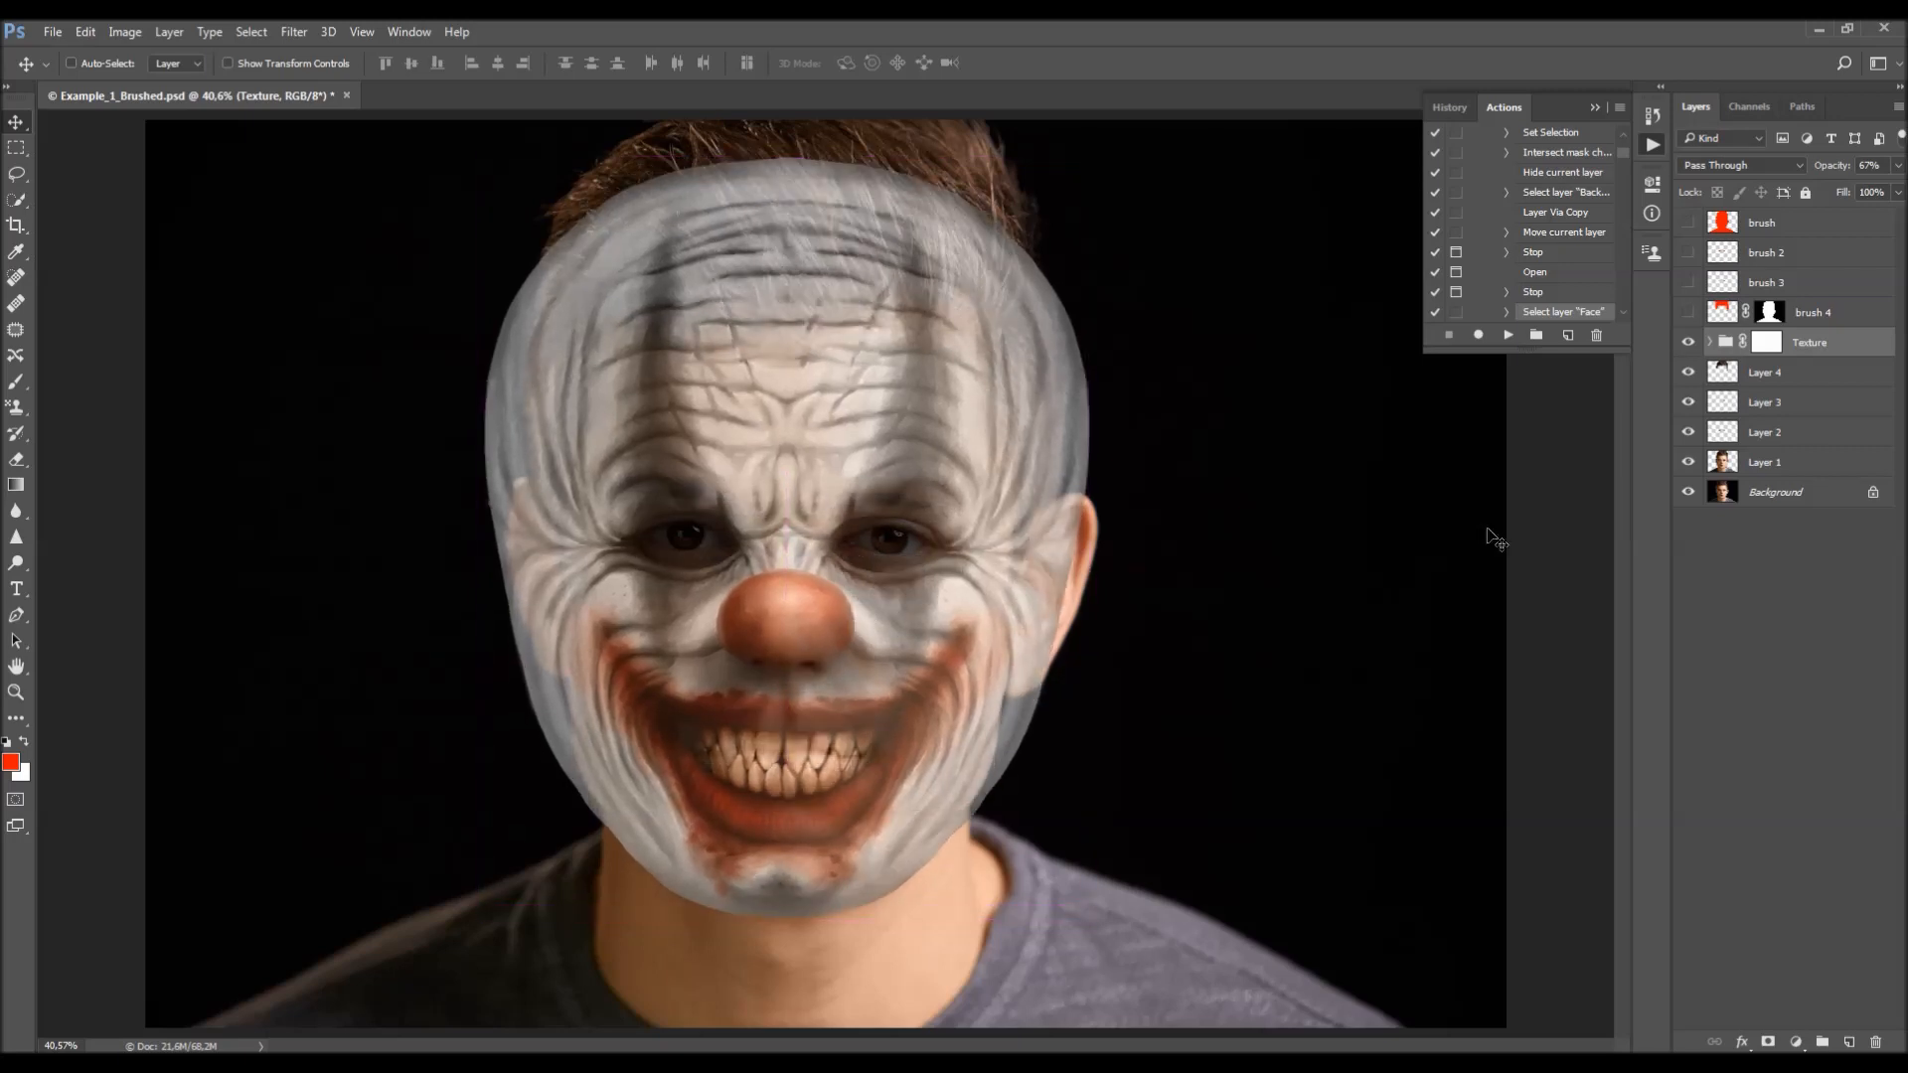
{"action": "mouse_move", "coordinate": [1830, 170]}
{"action": "left_mouse_down"}
{"action": "mouse_move", "coordinate": [1807, 171]}
{"action": "mouse_move", "coordinate": [1831, 171]}
{"action": "left_mouse_up"}
- Fine-tune the Texture group with a slight free transform and nudge it over the man's face
{"action": "key", "text": "ctrl+t"}
{"action": "left_click_drag", "start_coordinate": [1133, 430], "coordinate": [1177, 397]}
{"action": "mouse_move", "coordinate": [1101, 910]}
{"action": "left_mouse_down"}
{"action": "mouse_move", "coordinate": [1193, 903]}
{"action": "mouse_move", "coordinate": [1111, 920]}
{"action": "left_mouse_up"}
{"action": "key", "text": "Return"}
{"action": "left_click_drag", "start_coordinate": [881, 627], "coordinate": [875, 626]}
{"action": "key", "text": "Up"}
{"action": "key", "text": "Up"}
{"action": "key", "text": "Up"}
{"action": "key", "text": "Up"}
{"action": "key", "text": "Up"}
{"action": "key", "text": "Up"}
{"action": "key", "text": "Up"}
{"action": "key", "text": "Up"}
{"action": "key", "text": "Up"}
{"action": "key", "text": "Up"}
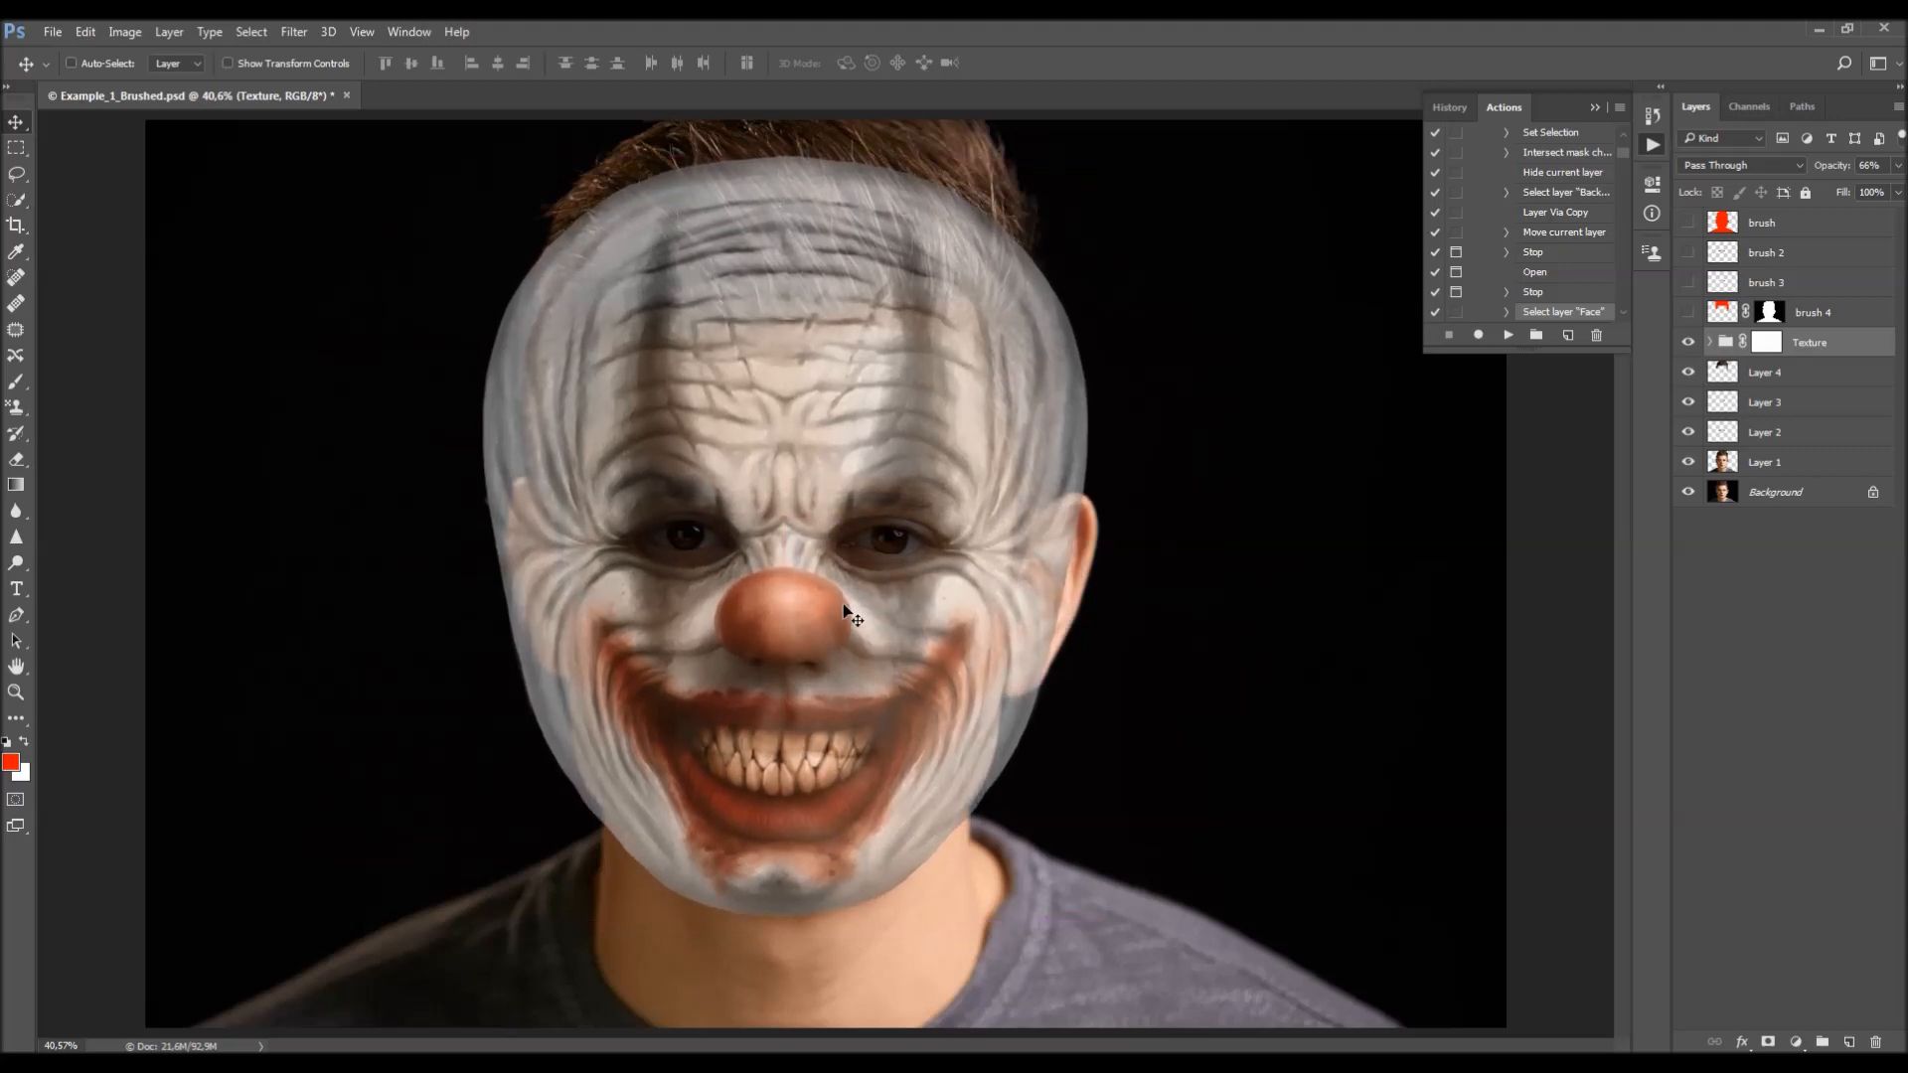
- Shift the Texture group slightly upward and nudge it until the clown's eyes and nose line up with the man's
{"action": "mouse_move", "coordinate": [846, 611]}
{"action": "left_mouse_down"}
{"action": "mouse_move", "coordinate": [823, 610]}
{"action": "mouse_move", "coordinate": [835, 599]}
{"action": "left_mouse_up"}
{"action": "key", "text": "Down"}
{"action": "key", "text": "Down"}
{"action": "key", "text": "Down"}
{"action": "key", "text": "Right"}
{"action": "key", "text": "Right"}
{"action": "key", "text": "Right"}
{"action": "key", "text": "Right"}
{"action": "key", "text": "Right"}
{"action": "key", "text": "Right"}
{"action": "key", "text": "Right"}
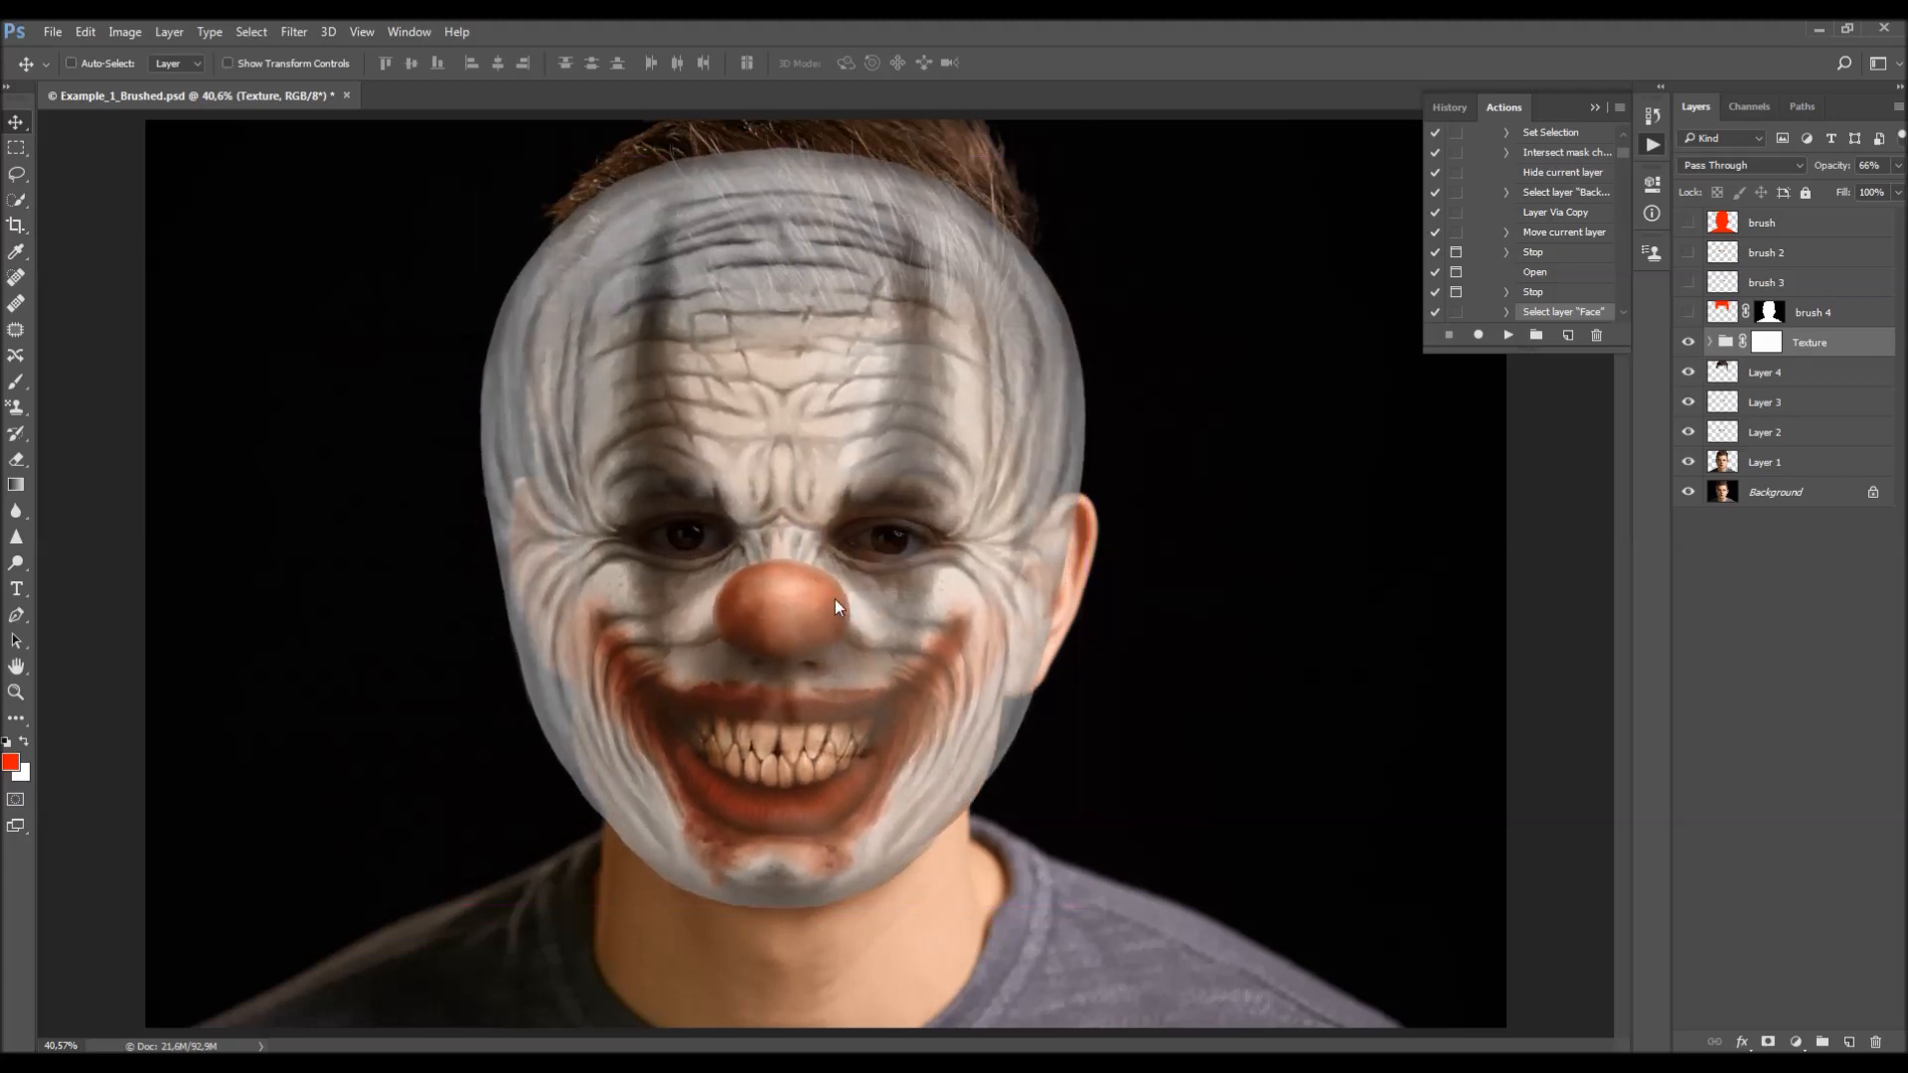
{"action": "key", "text": "Down"}
{"action": "key", "text": "Down"}
{"action": "key", "text": "Down"}
{"action": "key", "text": "Down"}
{"action": "key", "text": "Down"}
{"action": "key", "text": "Up"}
{"action": "key", "text": "Up"}
{"action": "key", "text": "Up"}
{"action": "key", "text": "Up"}
{"action": "key", "text": "Up"}
{"action": "key", "text": "Up"}
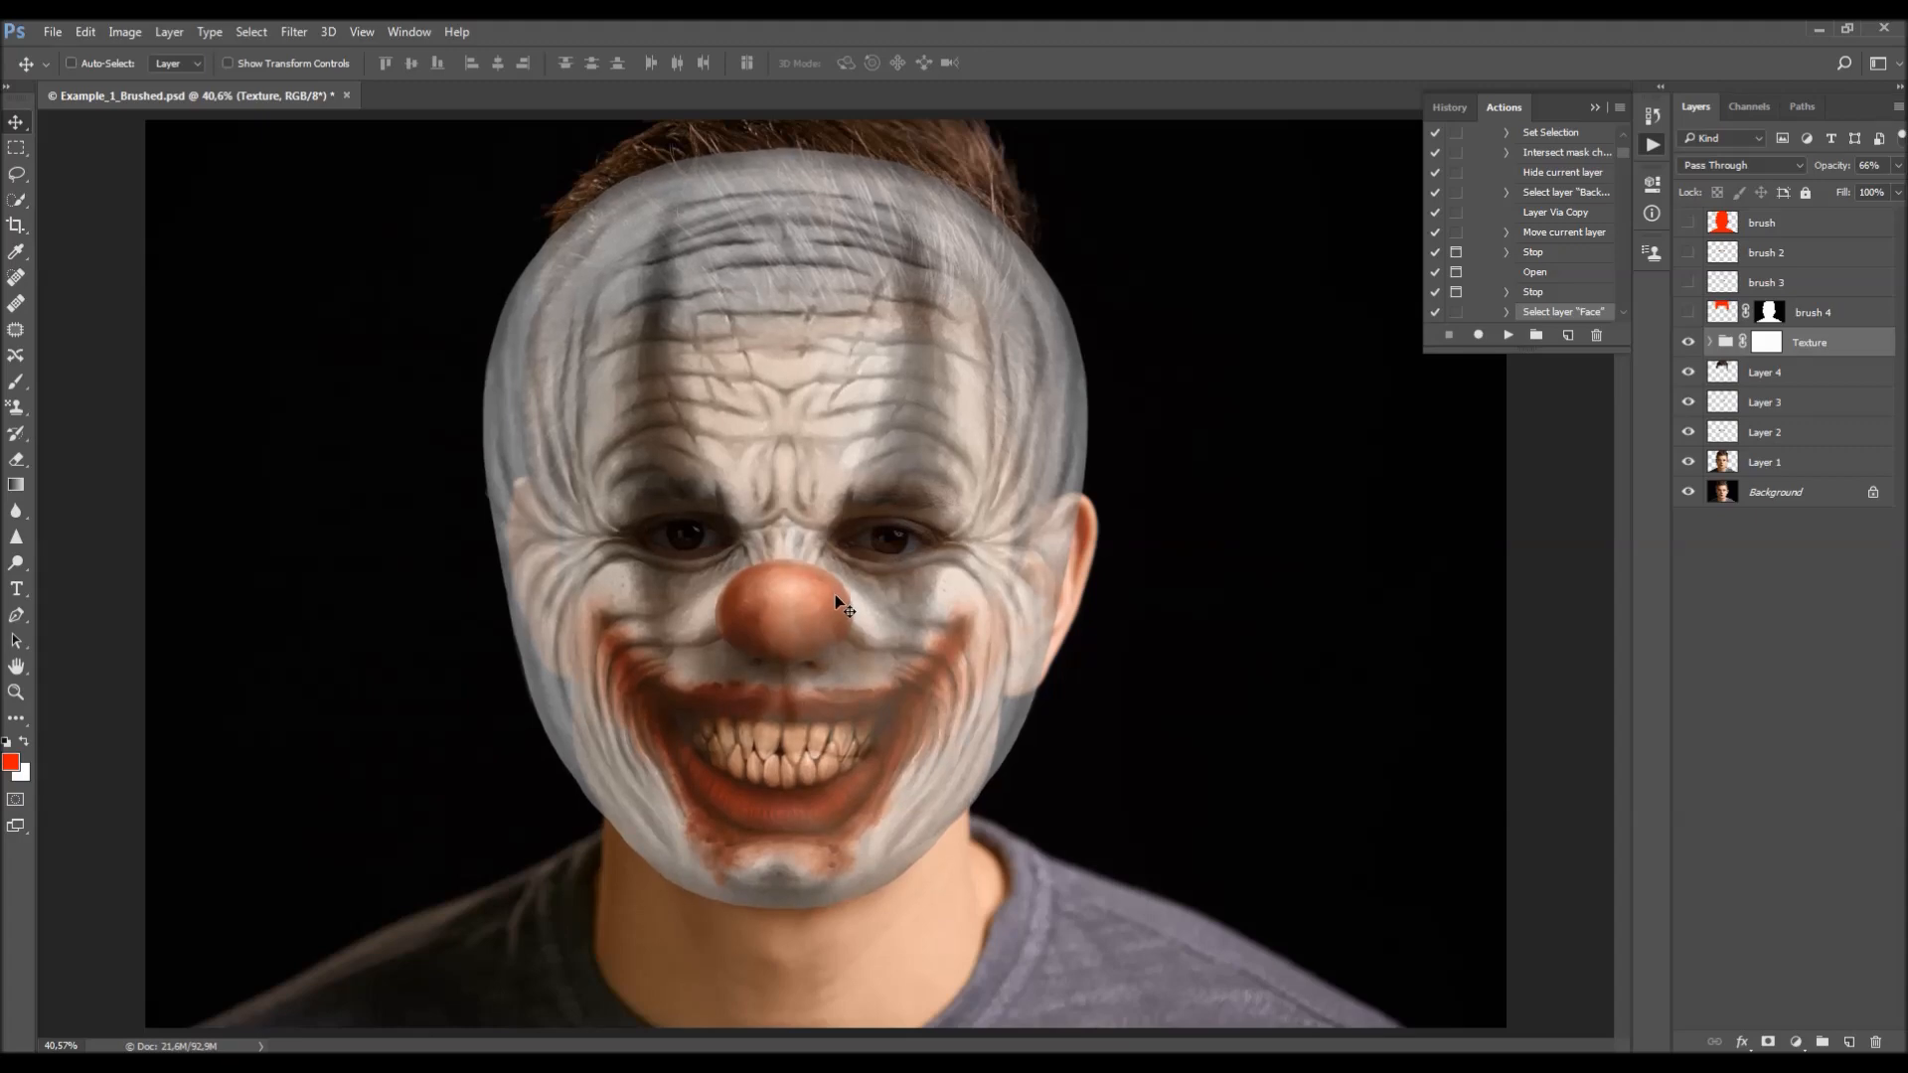
{"action": "key", "text": "Down"}
{"action": "key", "text": "Down"}
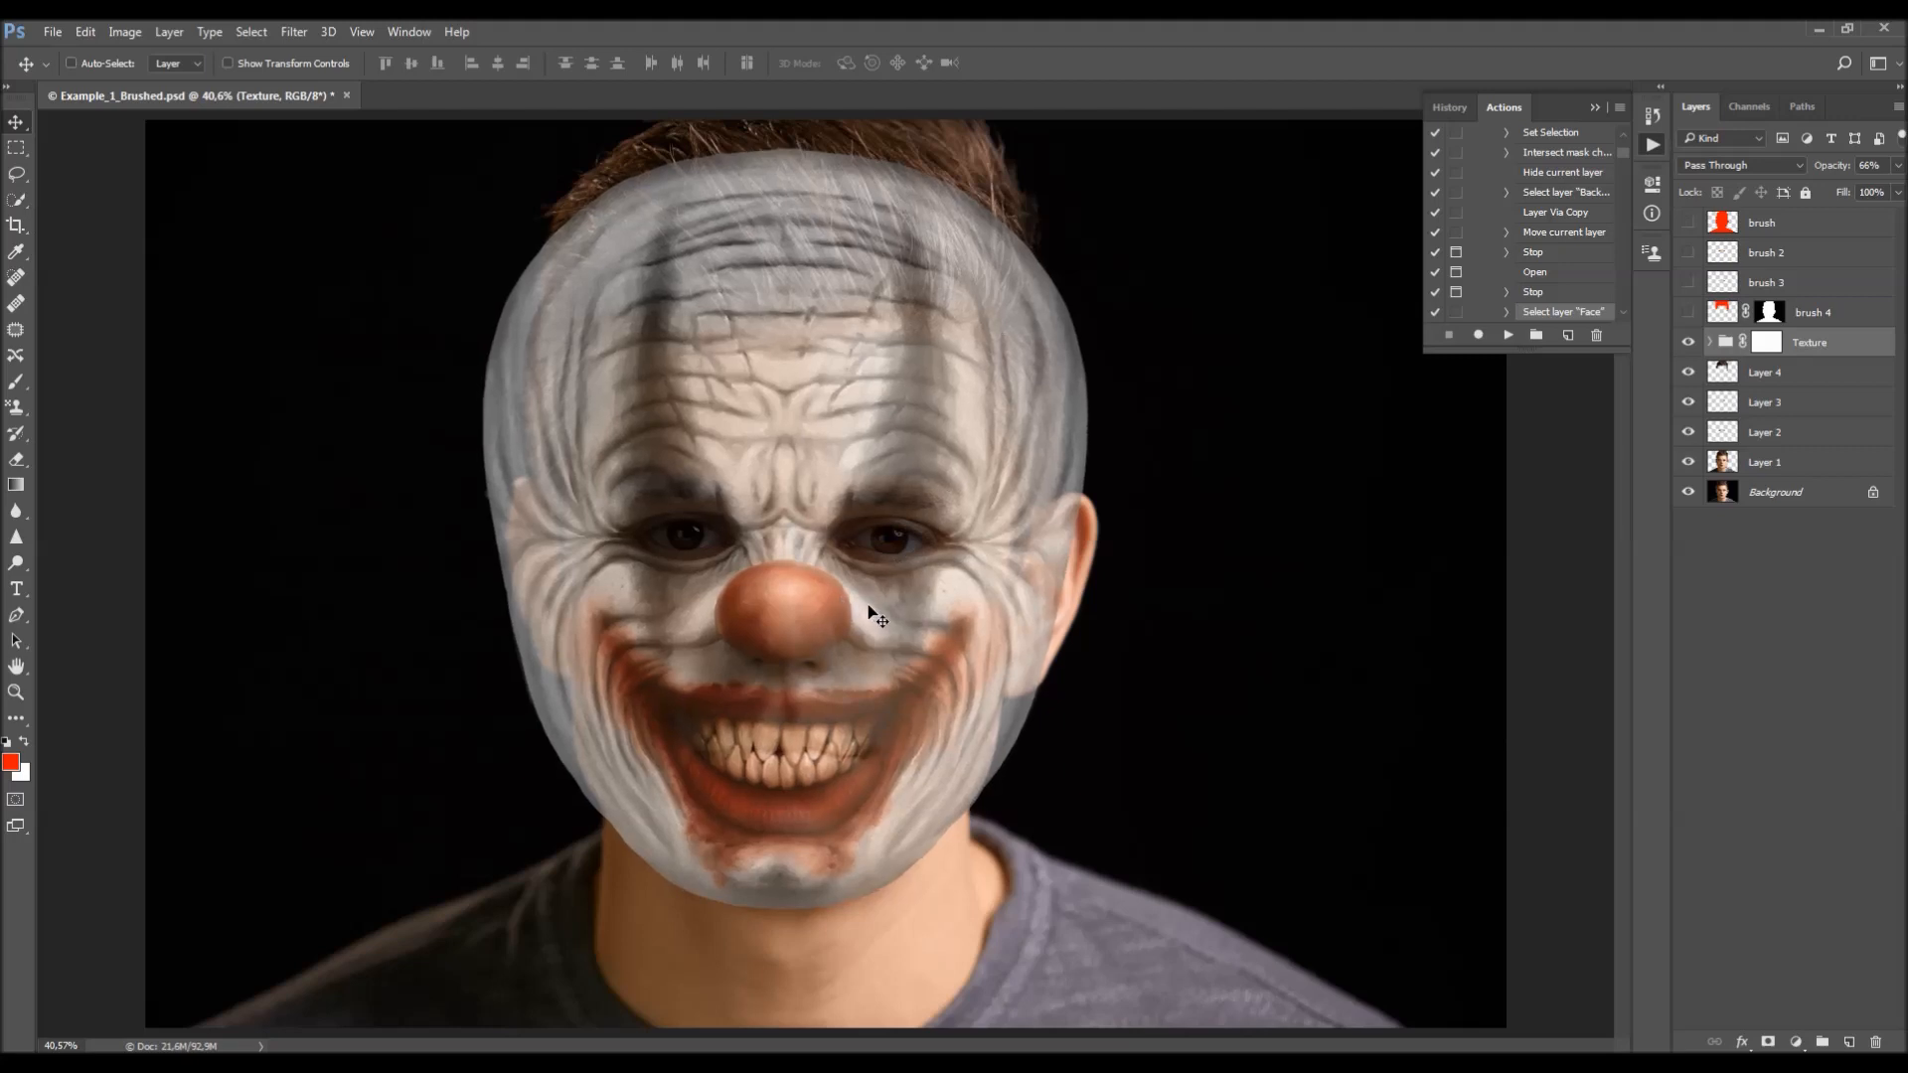
- Restore the Texture group's opacity to 100%
{"action": "left_click_drag", "start_coordinate": [1837, 171], "coordinate": [1804, 173]}
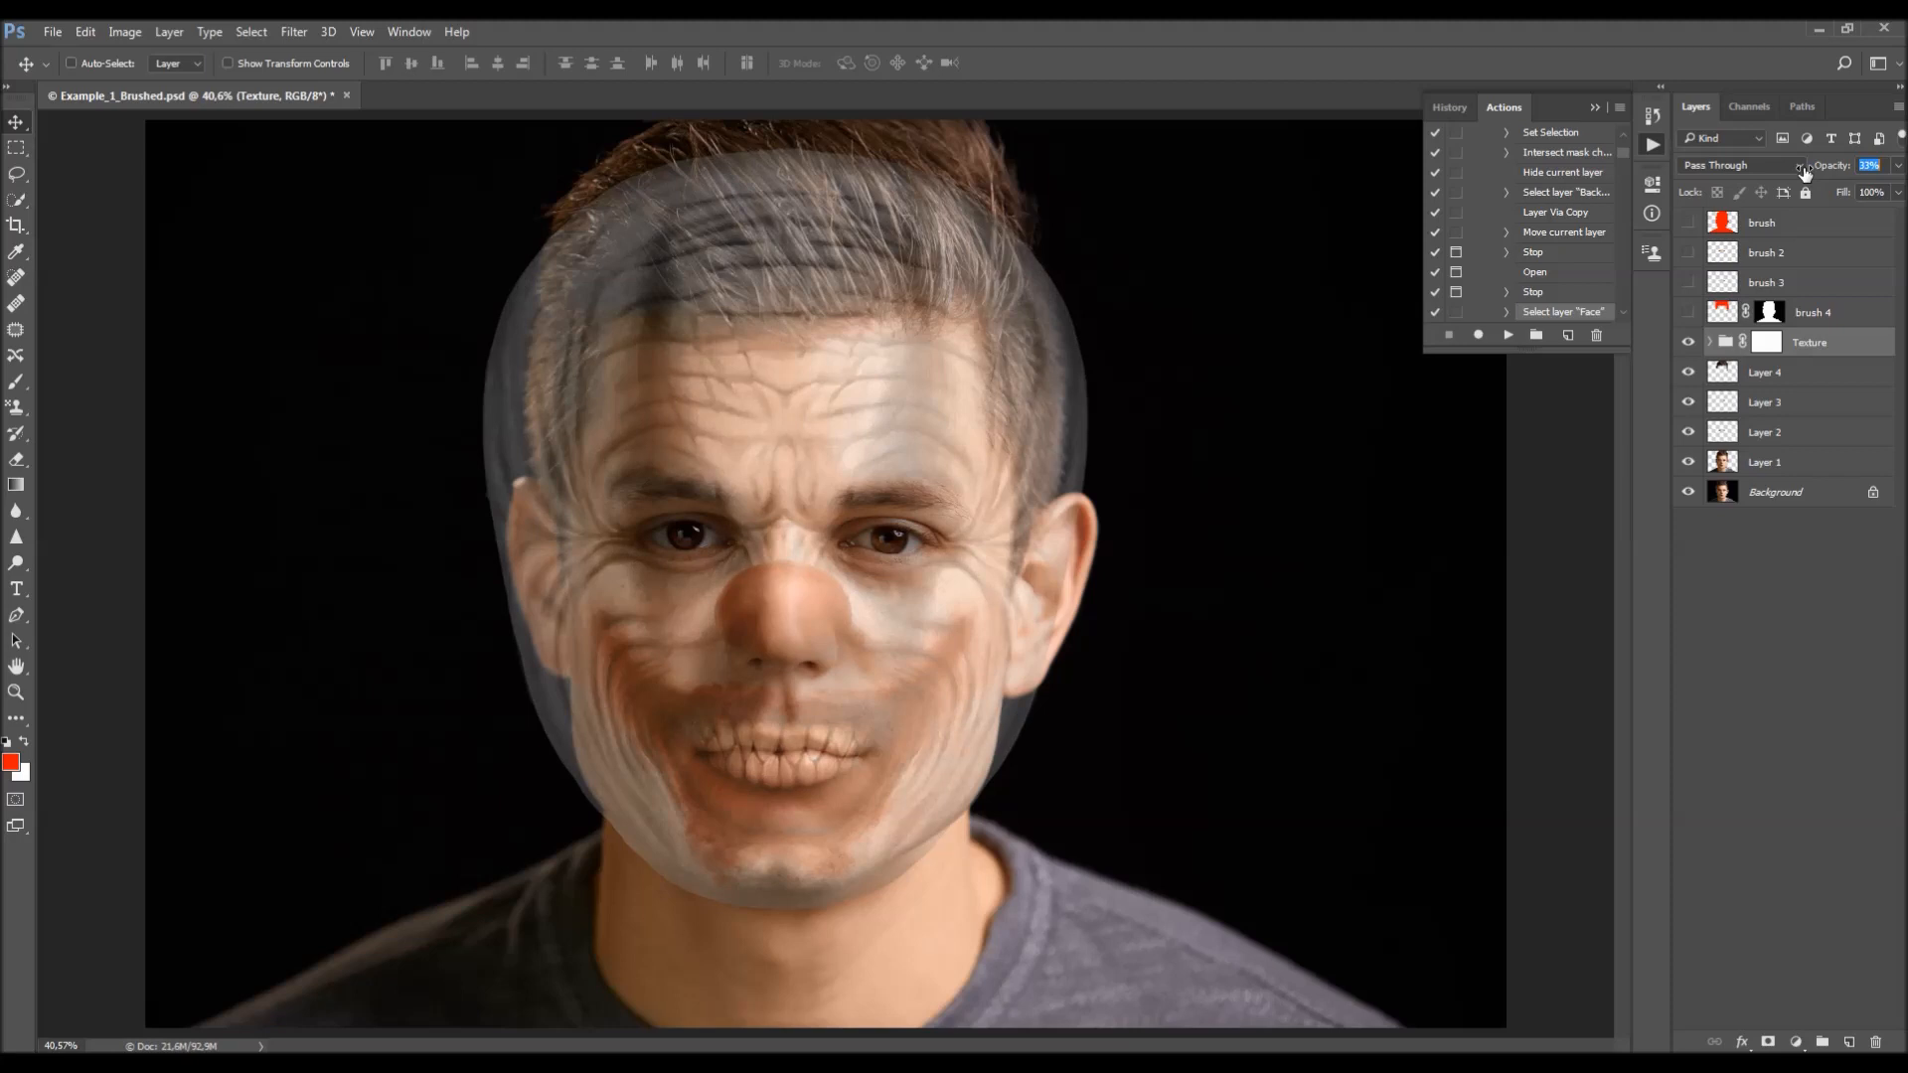
{"action": "type", "text": "100"}
{"action": "key", "text": "Return"}
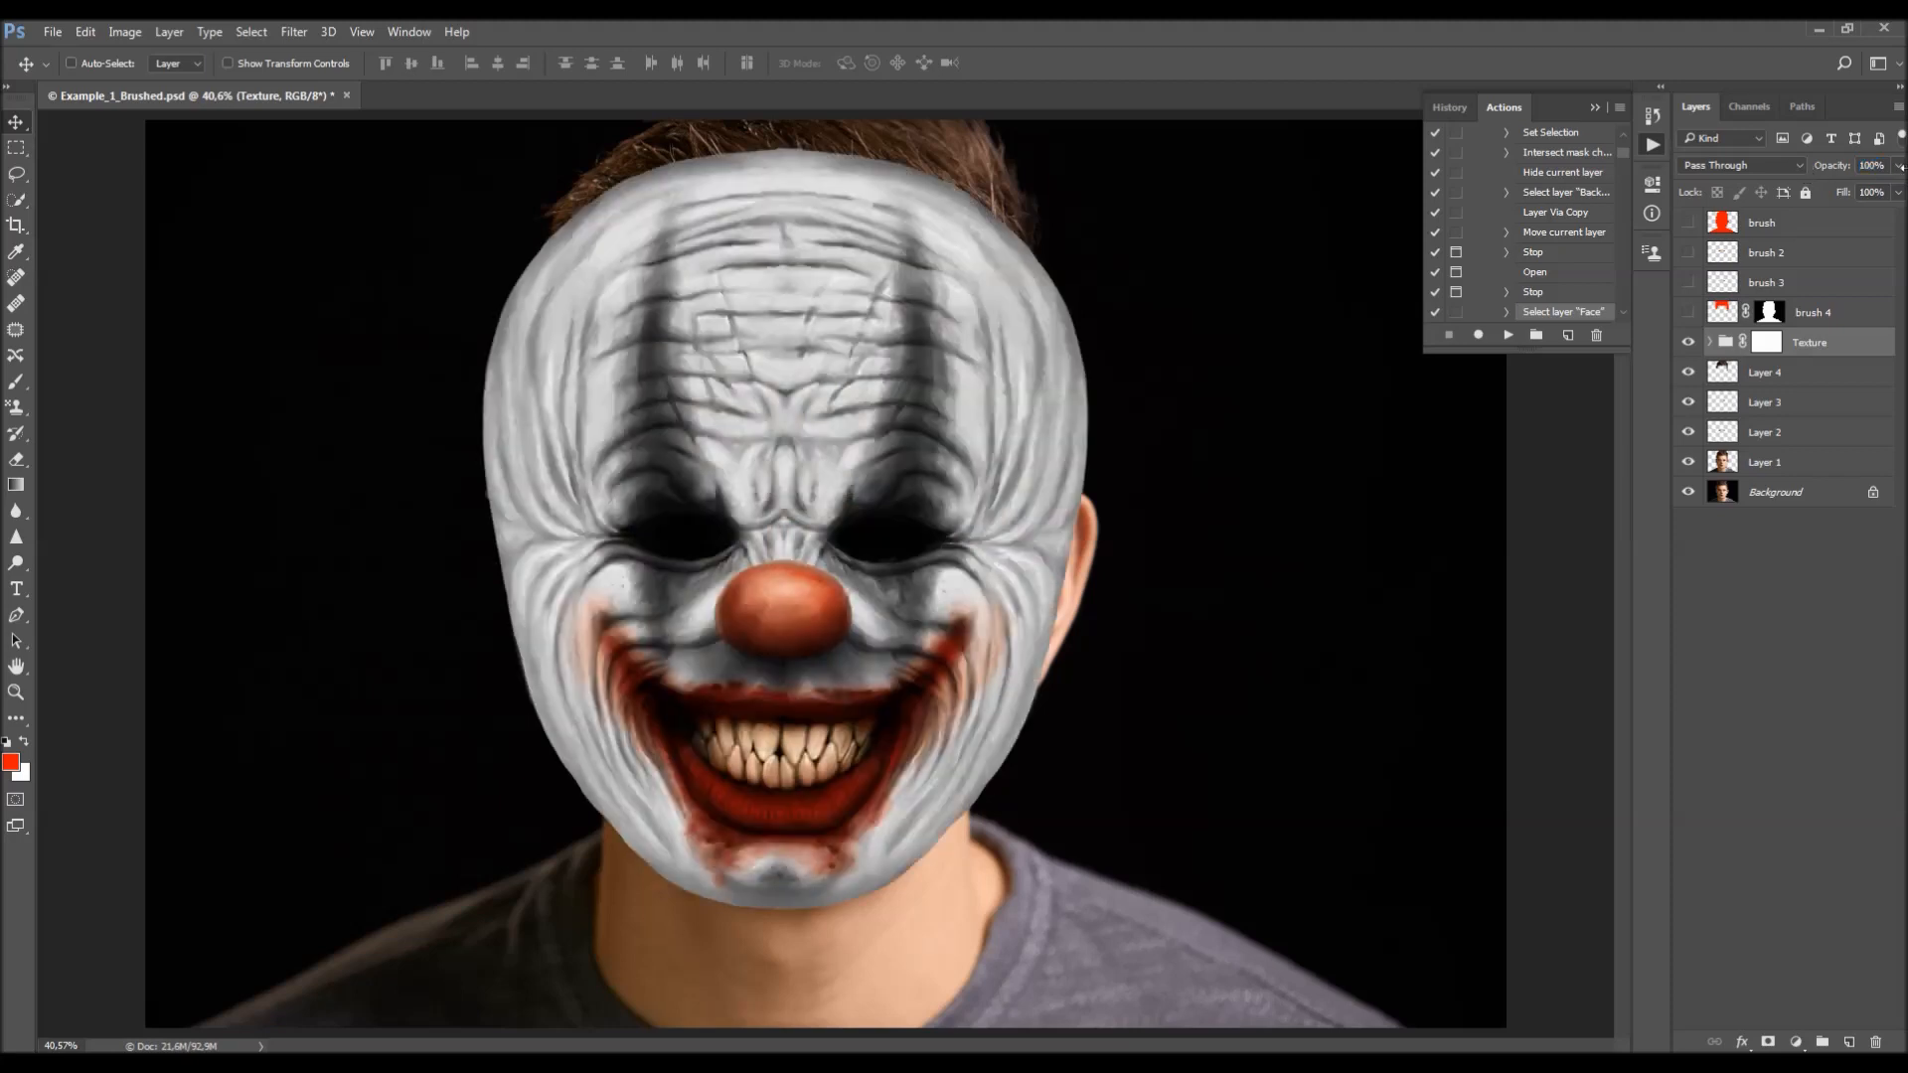
- Paint black on the Texture group's mask with a soft 300 px brush to hide the texture over the hair and outside the face
{"action": "left_click", "coordinate": [1763, 345]}
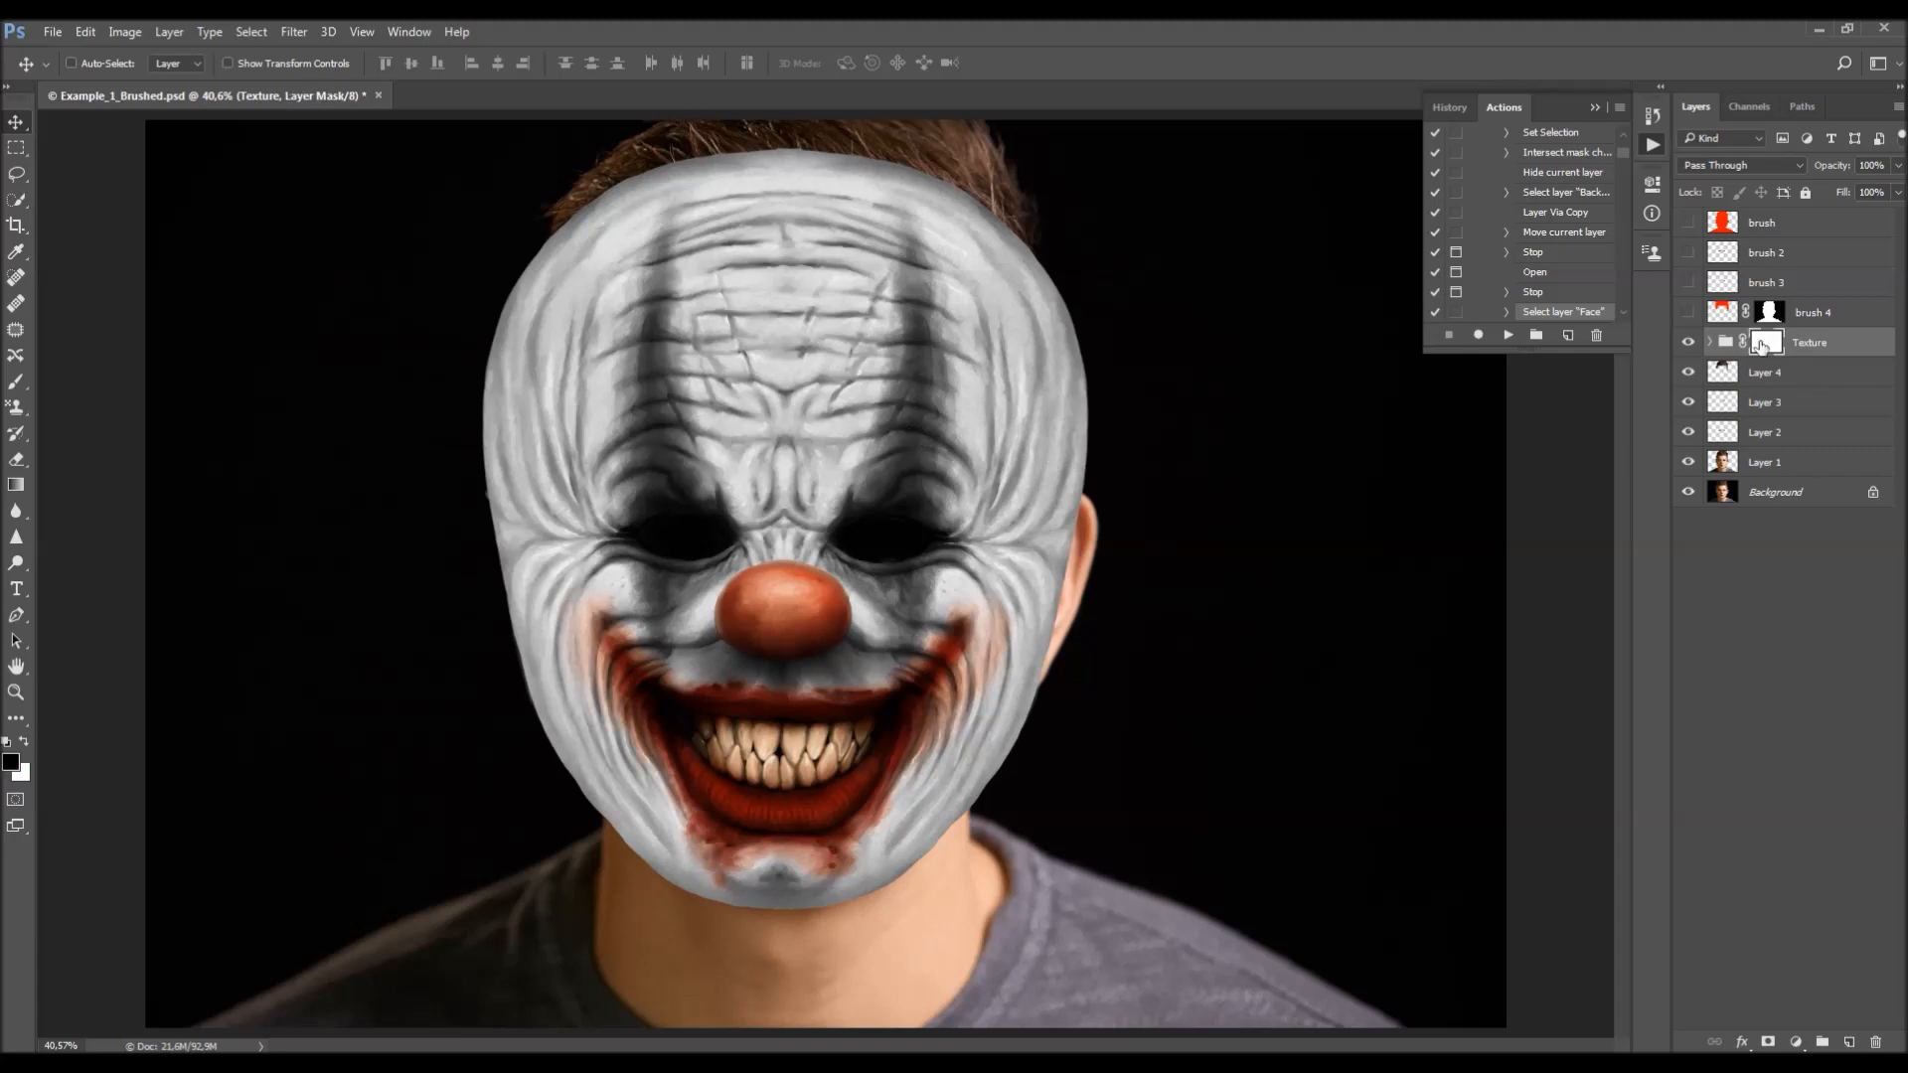
{"action": "key", "text": "b"}
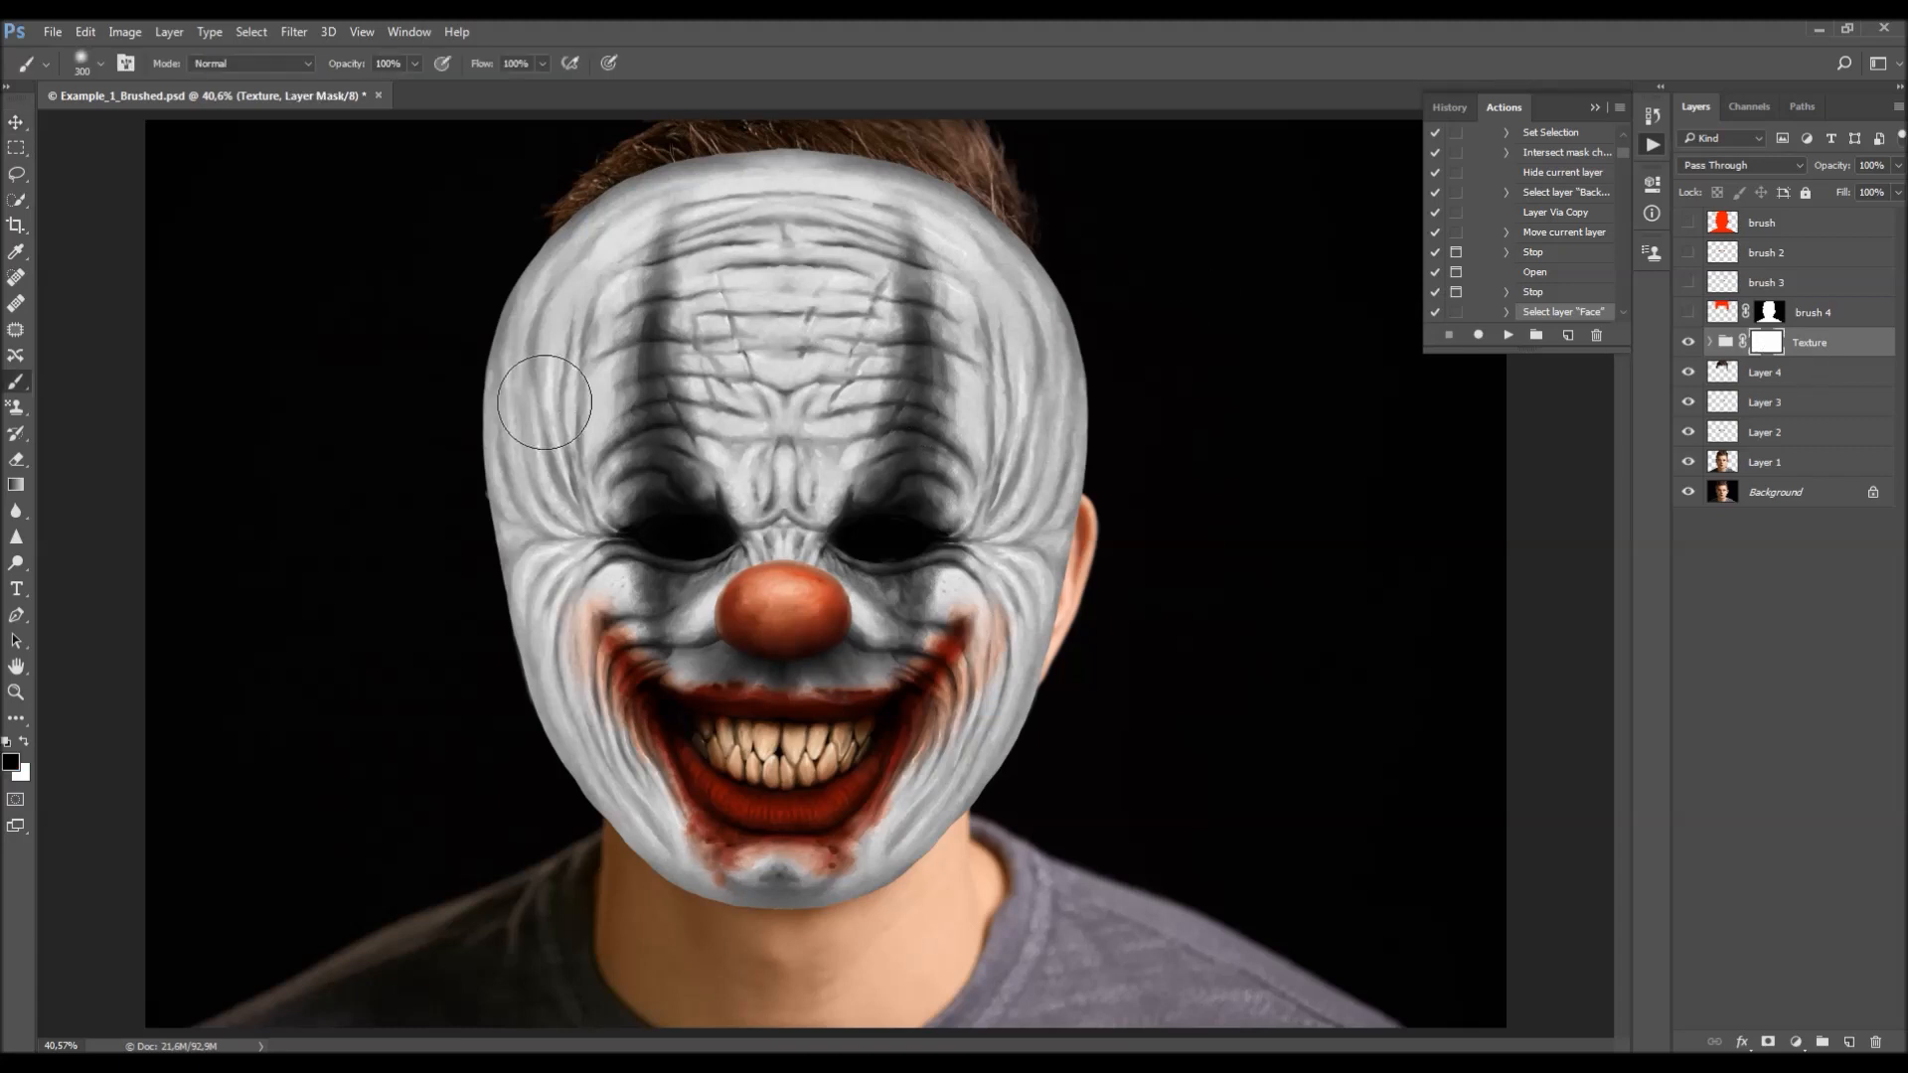
{"action": "right_click", "coordinate": [746, 349]}
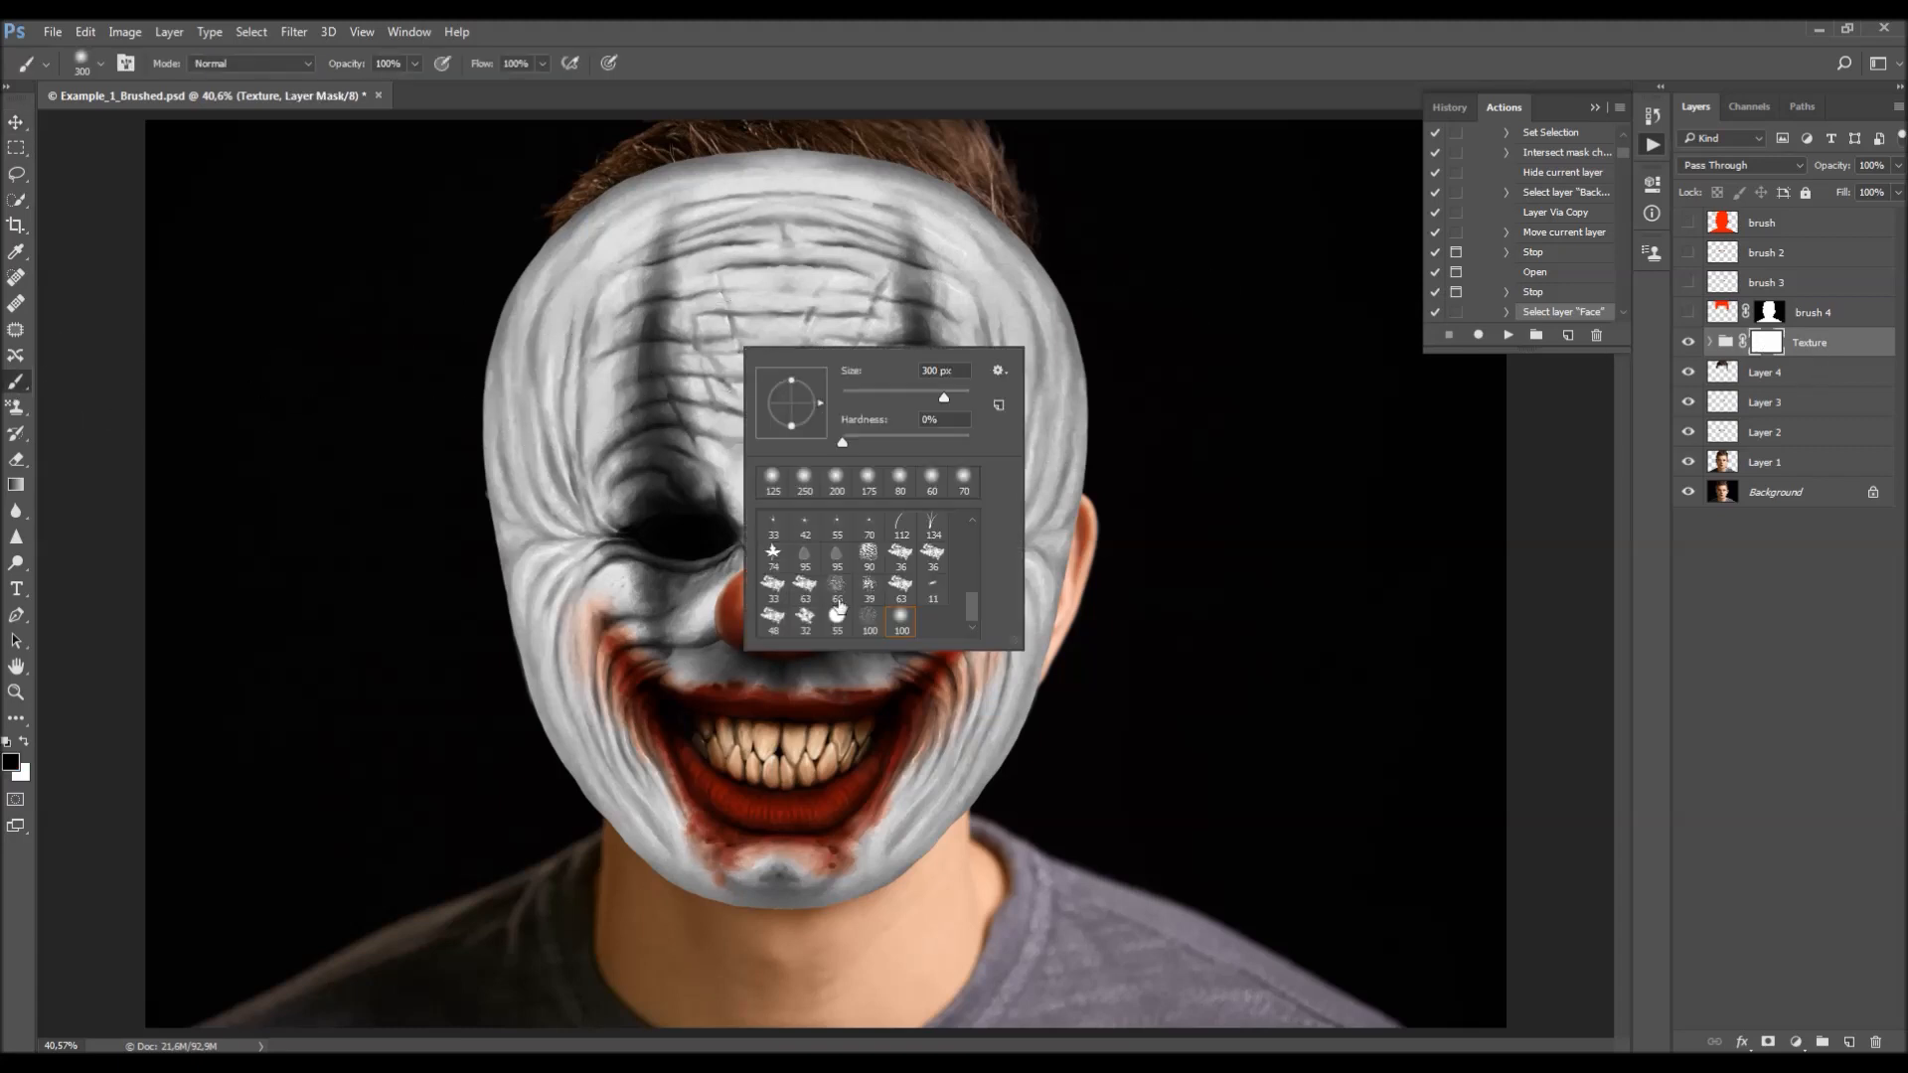
{"action": "double_click", "coordinate": [900, 624]}
{"action": "mouse_move", "coordinate": [703, 192]}
{"action": "left_mouse_down"}
{"action": "mouse_move", "coordinate": [825, 190]}
{"action": "mouse_move", "coordinate": [536, 197]}
{"action": "mouse_move", "coordinate": [684, 195]}
{"action": "mouse_move", "coordinate": [586, 232]}
{"action": "mouse_move", "coordinate": [498, 308]}
{"action": "mouse_move", "coordinate": [489, 577]}
{"action": "mouse_move", "coordinate": [524, 625]}
{"action": "mouse_move", "coordinate": [508, 635]}
{"action": "mouse_move", "coordinate": [546, 812]}
{"action": "mouse_move", "coordinate": [779, 976]}
{"action": "mouse_move", "coordinate": [922, 929]}
{"action": "mouse_move", "coordinate": [722, 939]}
{"action": "mouse_move", "coordinate": [936, 934]}
{"action": "mouse_move", "coordinate": [933, 893]}
{"action": "mouse_move", "coordinate": [938, 914]}
{"action": "mouse_move", "coordinate": [1074, 709]}
{"action": "mouse_move", "coordinate": [1009, 795]}
{"action": "mouse_move", "coordinate": [1094, 471]}
{"action": "mouse_move", "coordinate": [1006, 276]}
{"action": "left_mouse_up"}
{"action": "mouse_move", "coordinate": [843, 189]}
{"action": "left_mouse_down"}
{"action": "mouse_move", "coordinate": [814, 217]}
{"action": "mouse_move", "coordinate": [581, 287]}
{"action": "mouse_move", "coordinate": [556, 331]}
{"action": "mouse_move", "coordinate": [756, 269]}
{"action": "mouse_move", "coordinate": [998, 301]}
{"action": "mouse_move", "coordinate": [964, 306]}
{"action": "mouse_move", "coordinate": [1021, 333]}
{"action": "mouse_move", "coordinate": [1080, 475]}
{"action": "mouse_move", "coordinate": [1088, 548]}
{"action": "left_mouse_up"}
{"action": "left_click_drag", "start_coordinate": [1811, 167], "coordinate": [1841, 167]}
- Reduce the brush to 150 px and mask out the clown texture spilling below the chin
{"action": "scroll", "coordinate": [605, 658], "scroll_direction": "up", "scroll_amount": 5}
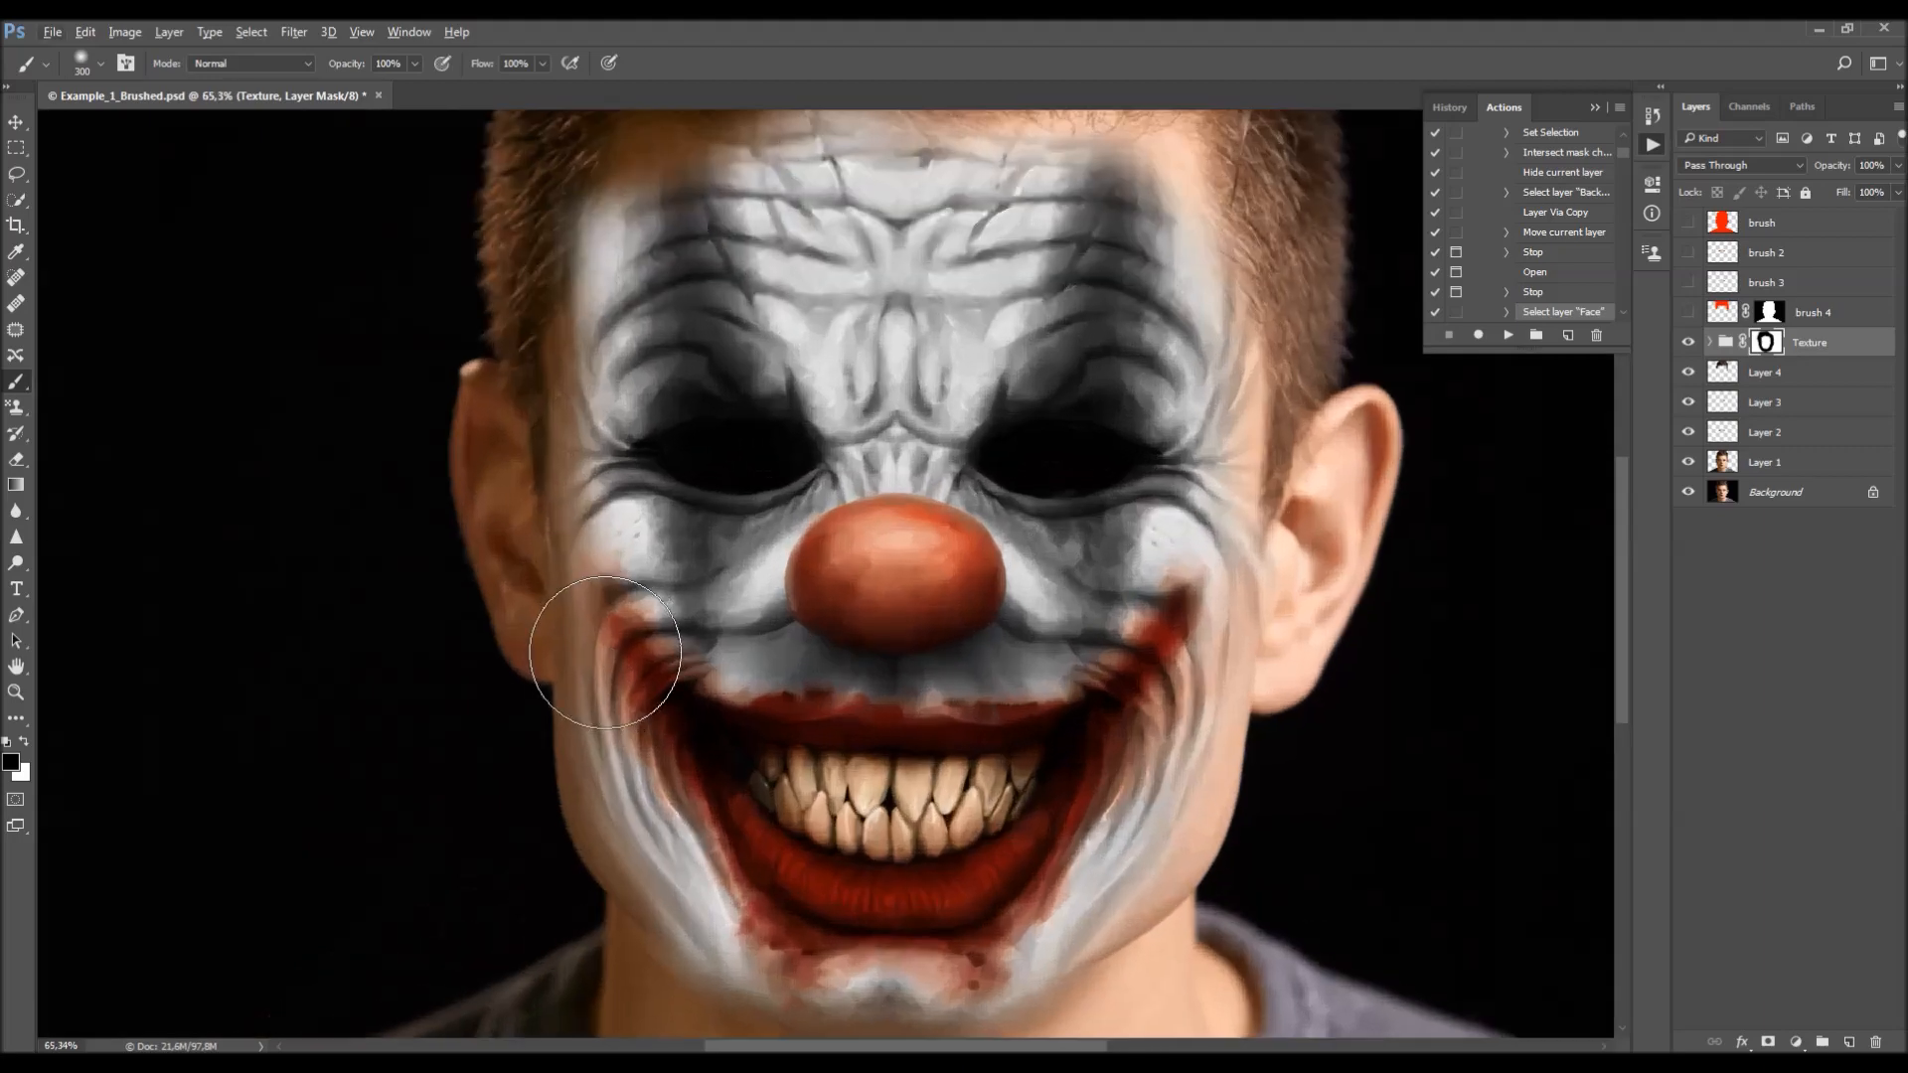
{"action": "scroll", "coordinate": [604, 656], "scroll_direction": "up", "scroll_amount": 4}
{"action": "key", "text": "bracketleft"}
{"action": "key", "text": "bracketleft"}
{"action": "key", "text": "x"}
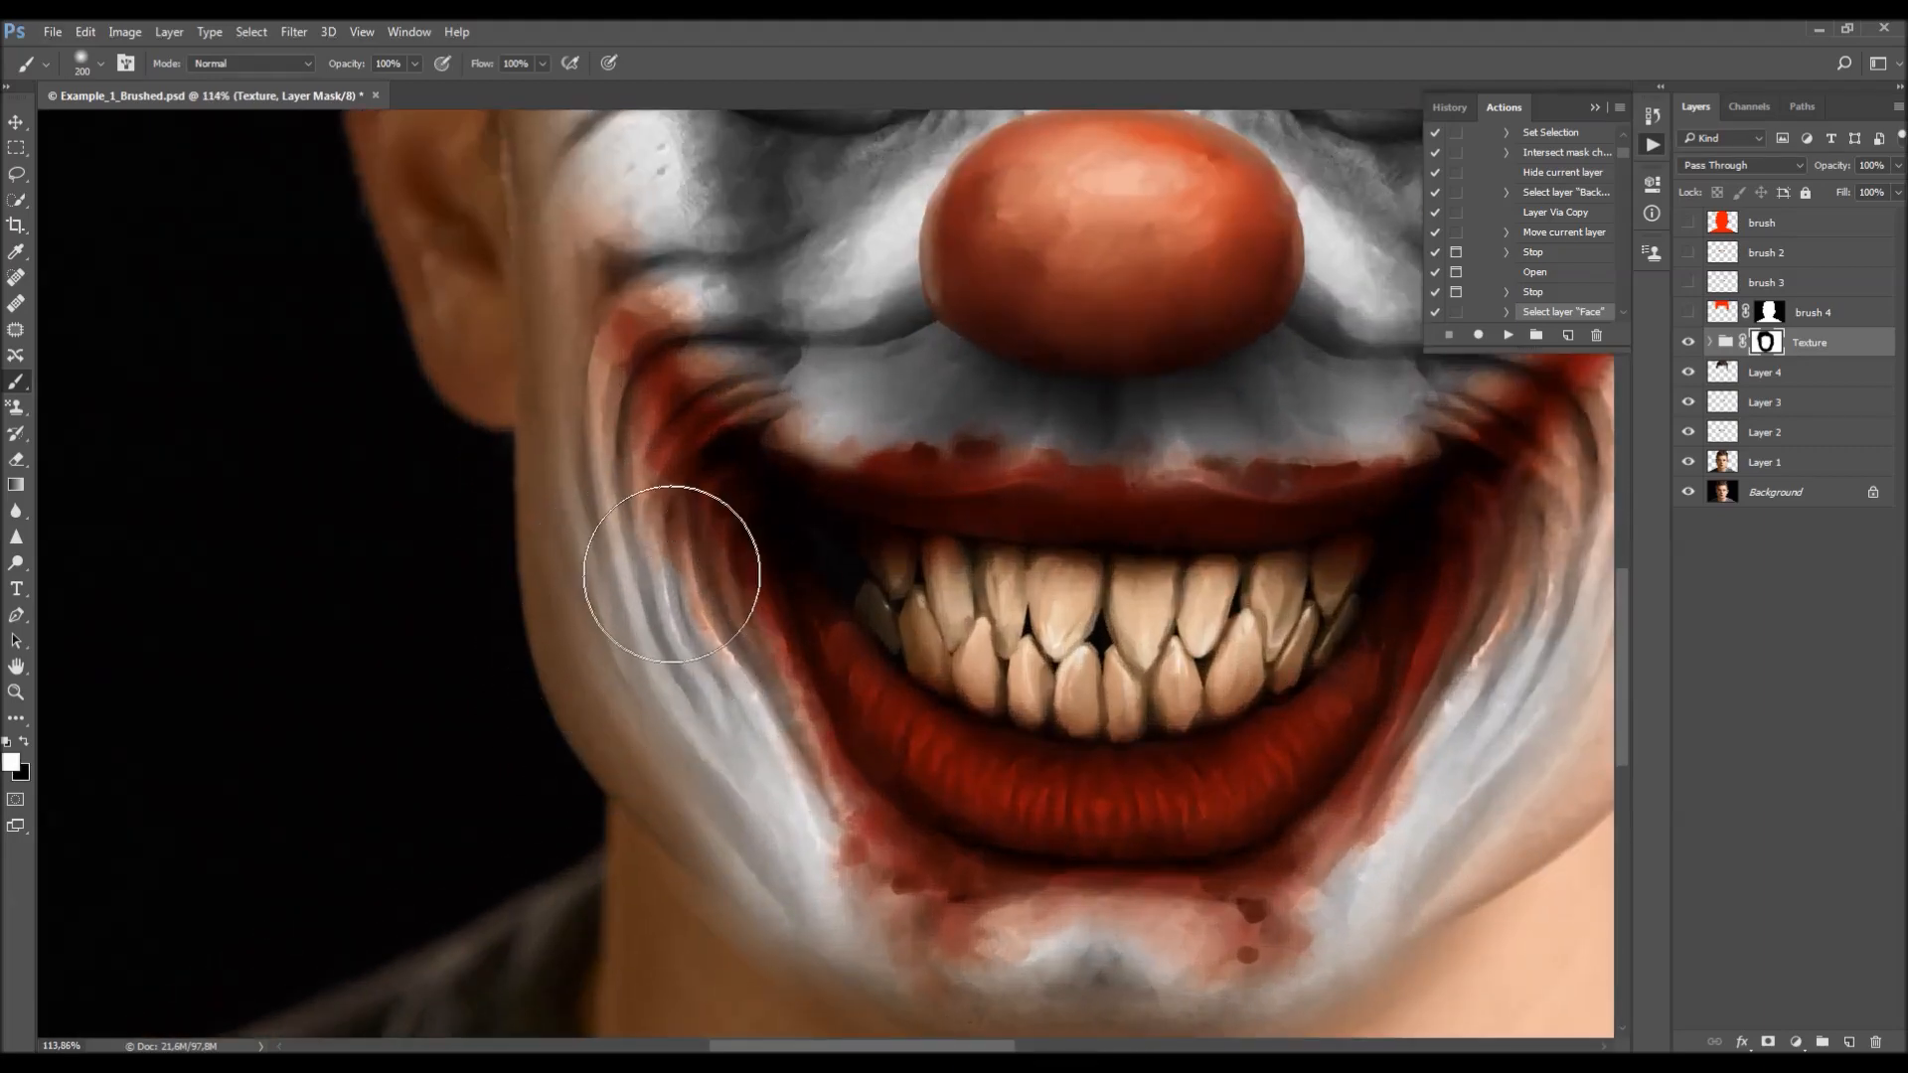
{"action": "scroll", "coordinate": [597, 676], "scroll_direction": "down", "scroll_amount": 3}
{"action": "key", "text": "bracketleft"}
{"action": "key", "text": "bracketleft"}
{"action": "key", "text": "x"}
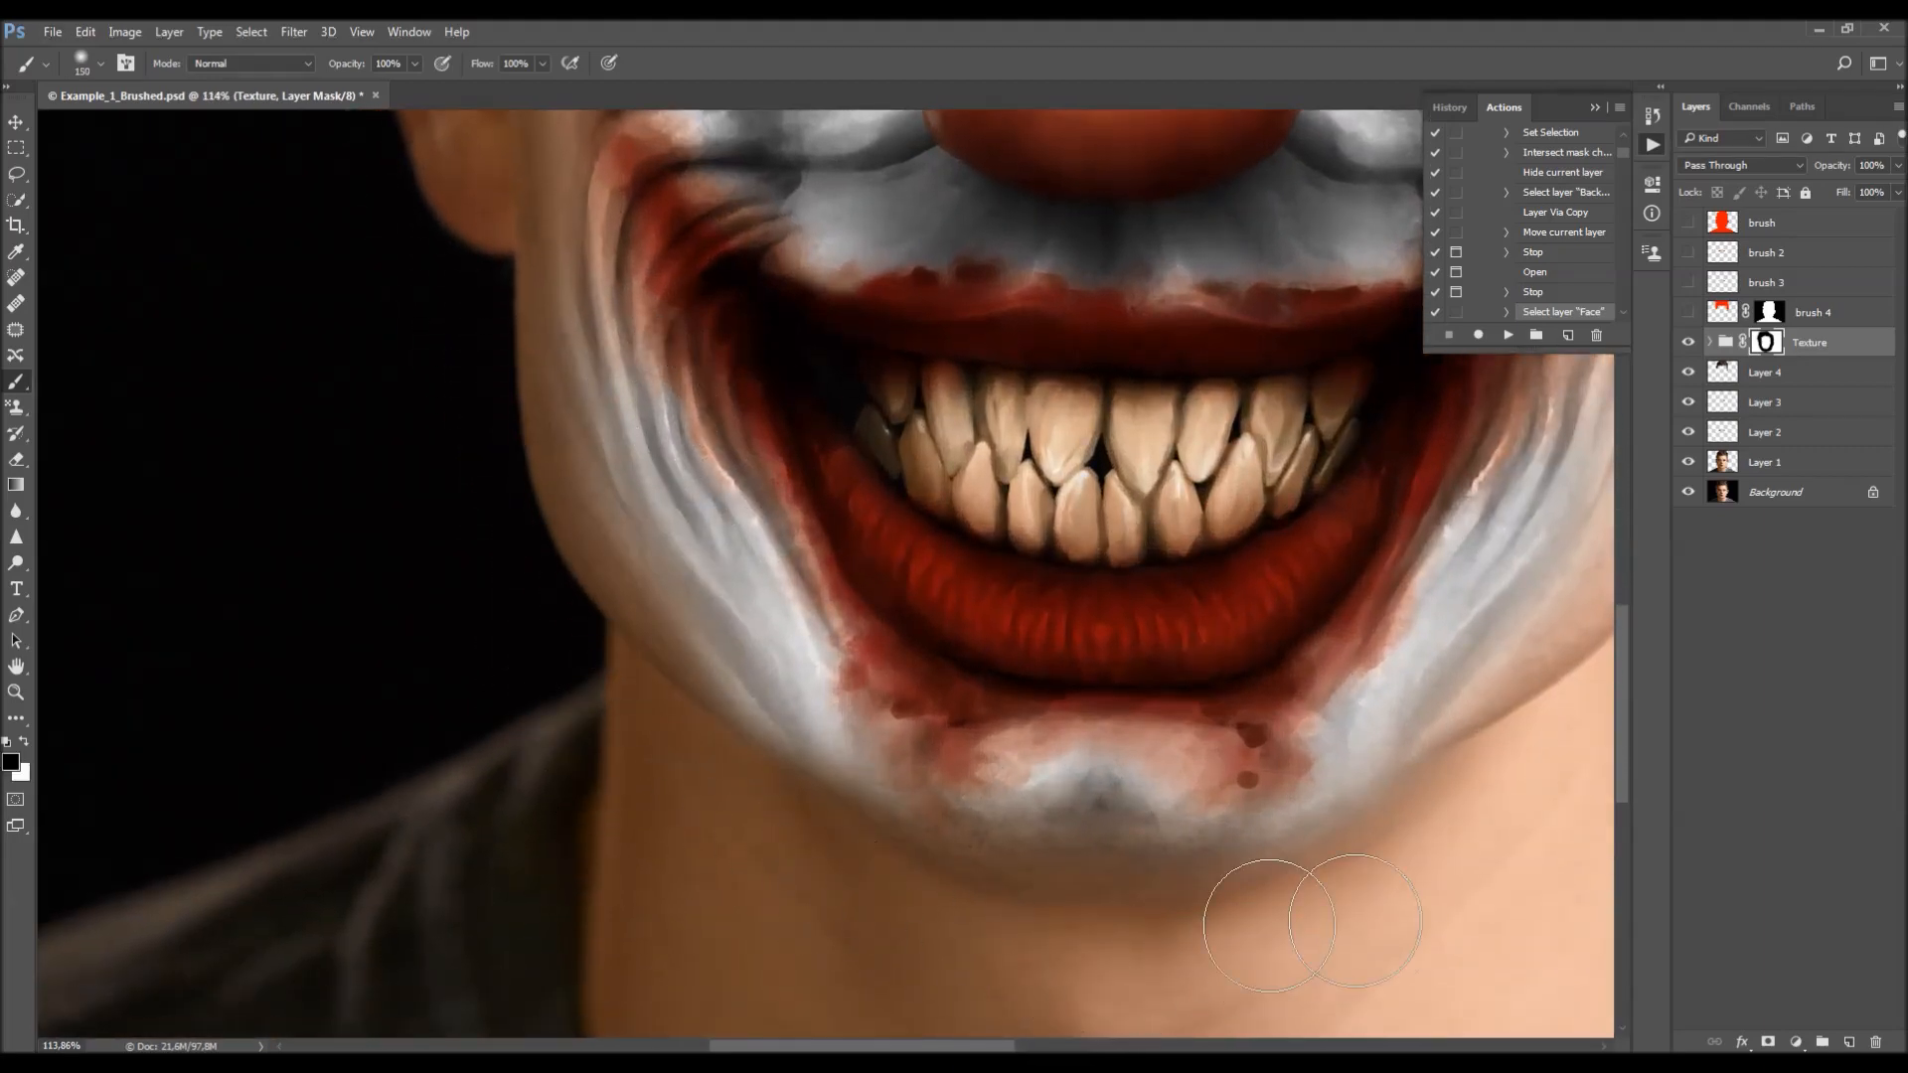
- Paint white on the mask, reducing the brush to 90 px, to restore the texture along the left jaw and chin
{"action": "key", "text": "x"}
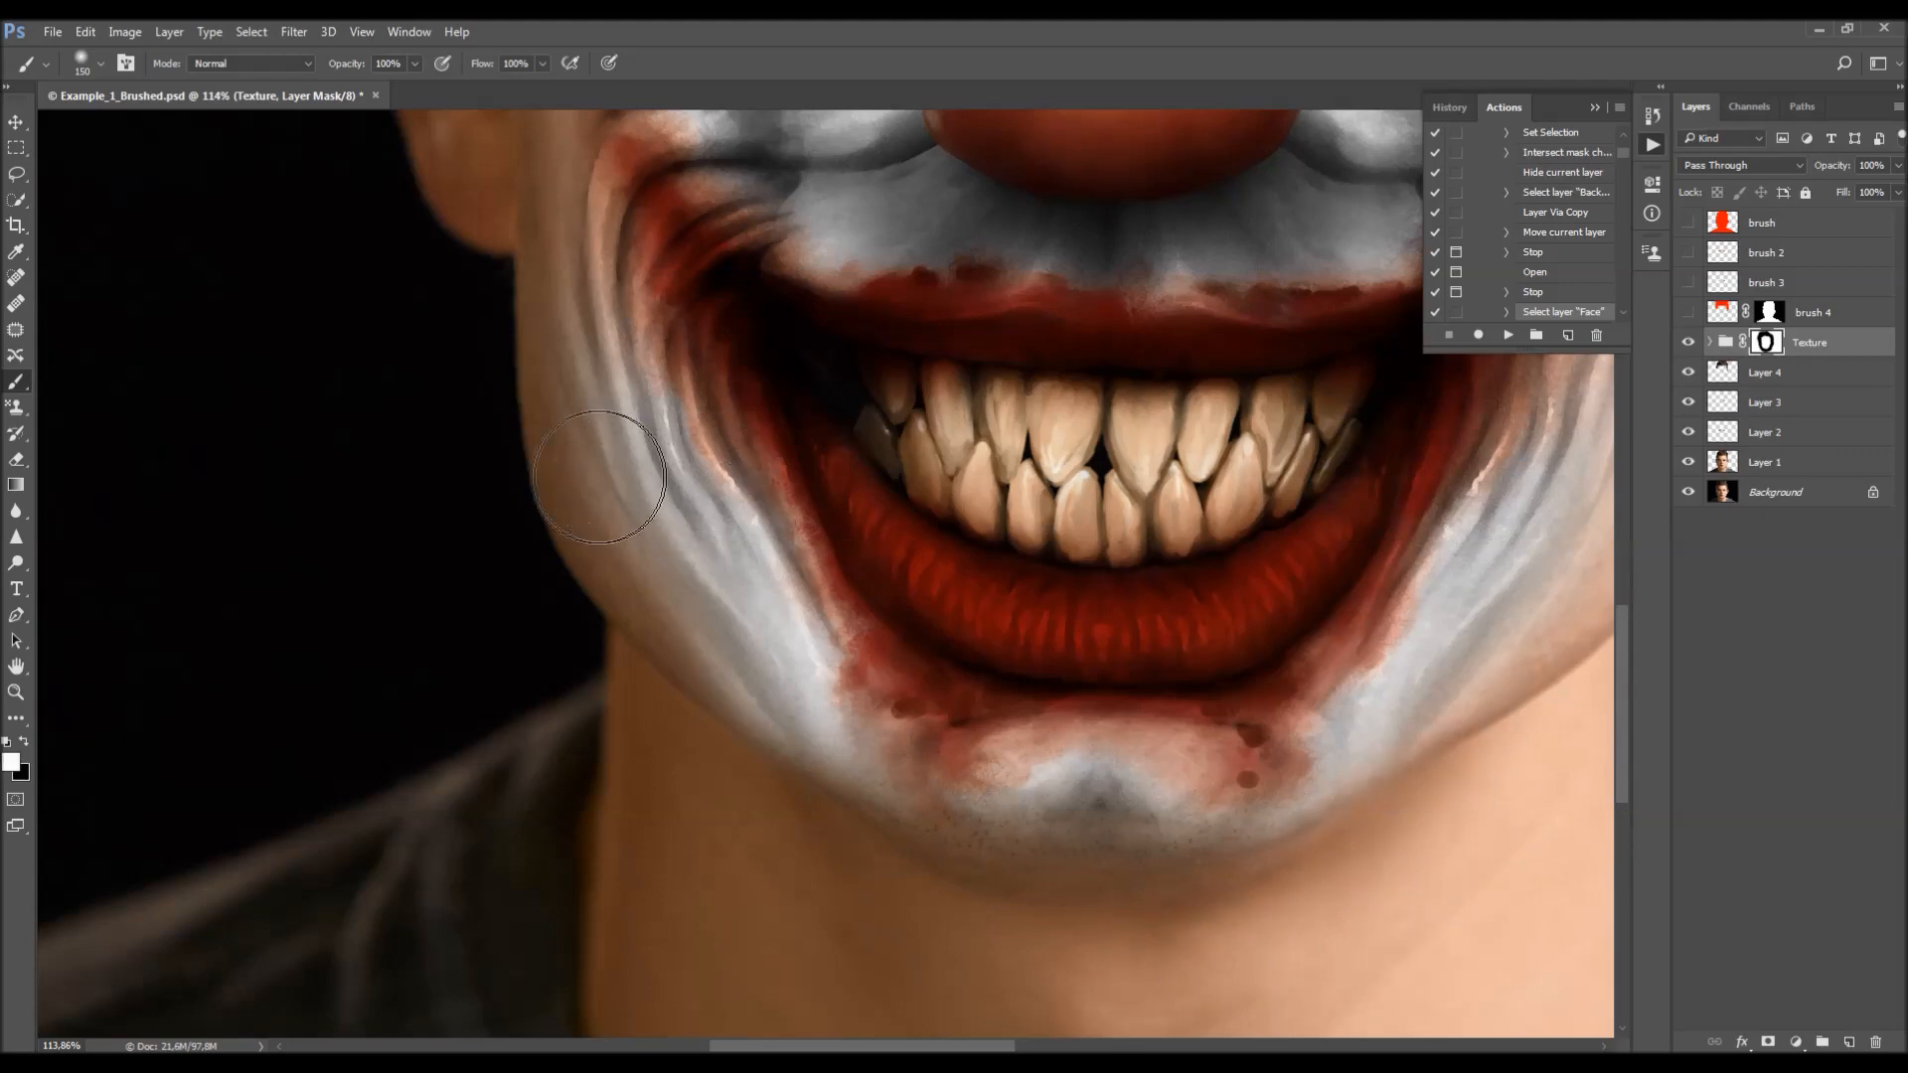
{"action": "scroll", "coordinate": [608, 481], "scroll_direction": "up", "scroll_amount": 1}
{"action": "mouse_move", "coordinate": [627, 397]}
{"action": "left_mouse_down"}
{"action": "mouse_move", "coordinate": [606, 332]}
{"action": "mouse_move", "coordinate": [601, 398]}
{"action": "mouse_move", "coordinate": [588, 375]}
{"action": "mouse_move", "coordinate": [584, 294]}
{"action": "mouse_move", "coordinate": [578, 458]}
{"action": "mouse_move", "coordinate": [643, 636]}
{"action": "mouse_move", "coordinate": [618, 623]}
{"action": "mouse_move", "coordinate": [667, 675]}
{"action": "mouse_move", "coordinate": [643, 641]}
{"action": "mouse_move", "coordinate": [786, 734]}
{"action": "mouse_move", "coordinate": [745, 755]}
{"action": "mouse_move", "coordinate": [719, 728]}
{"action": "mouse_move", "coordinate": [809, 792]}
{"action": "left_mouse_up"}
{"action": "key", "text": "bracketleft"}
{"action": "key", "text": "bracketleft"}
{"action": "key", "text": "bracketleft"}
{"action": "scroll", "coordinate": [690, 660], "scroll_direction": "down", "scroll_amount": 3}
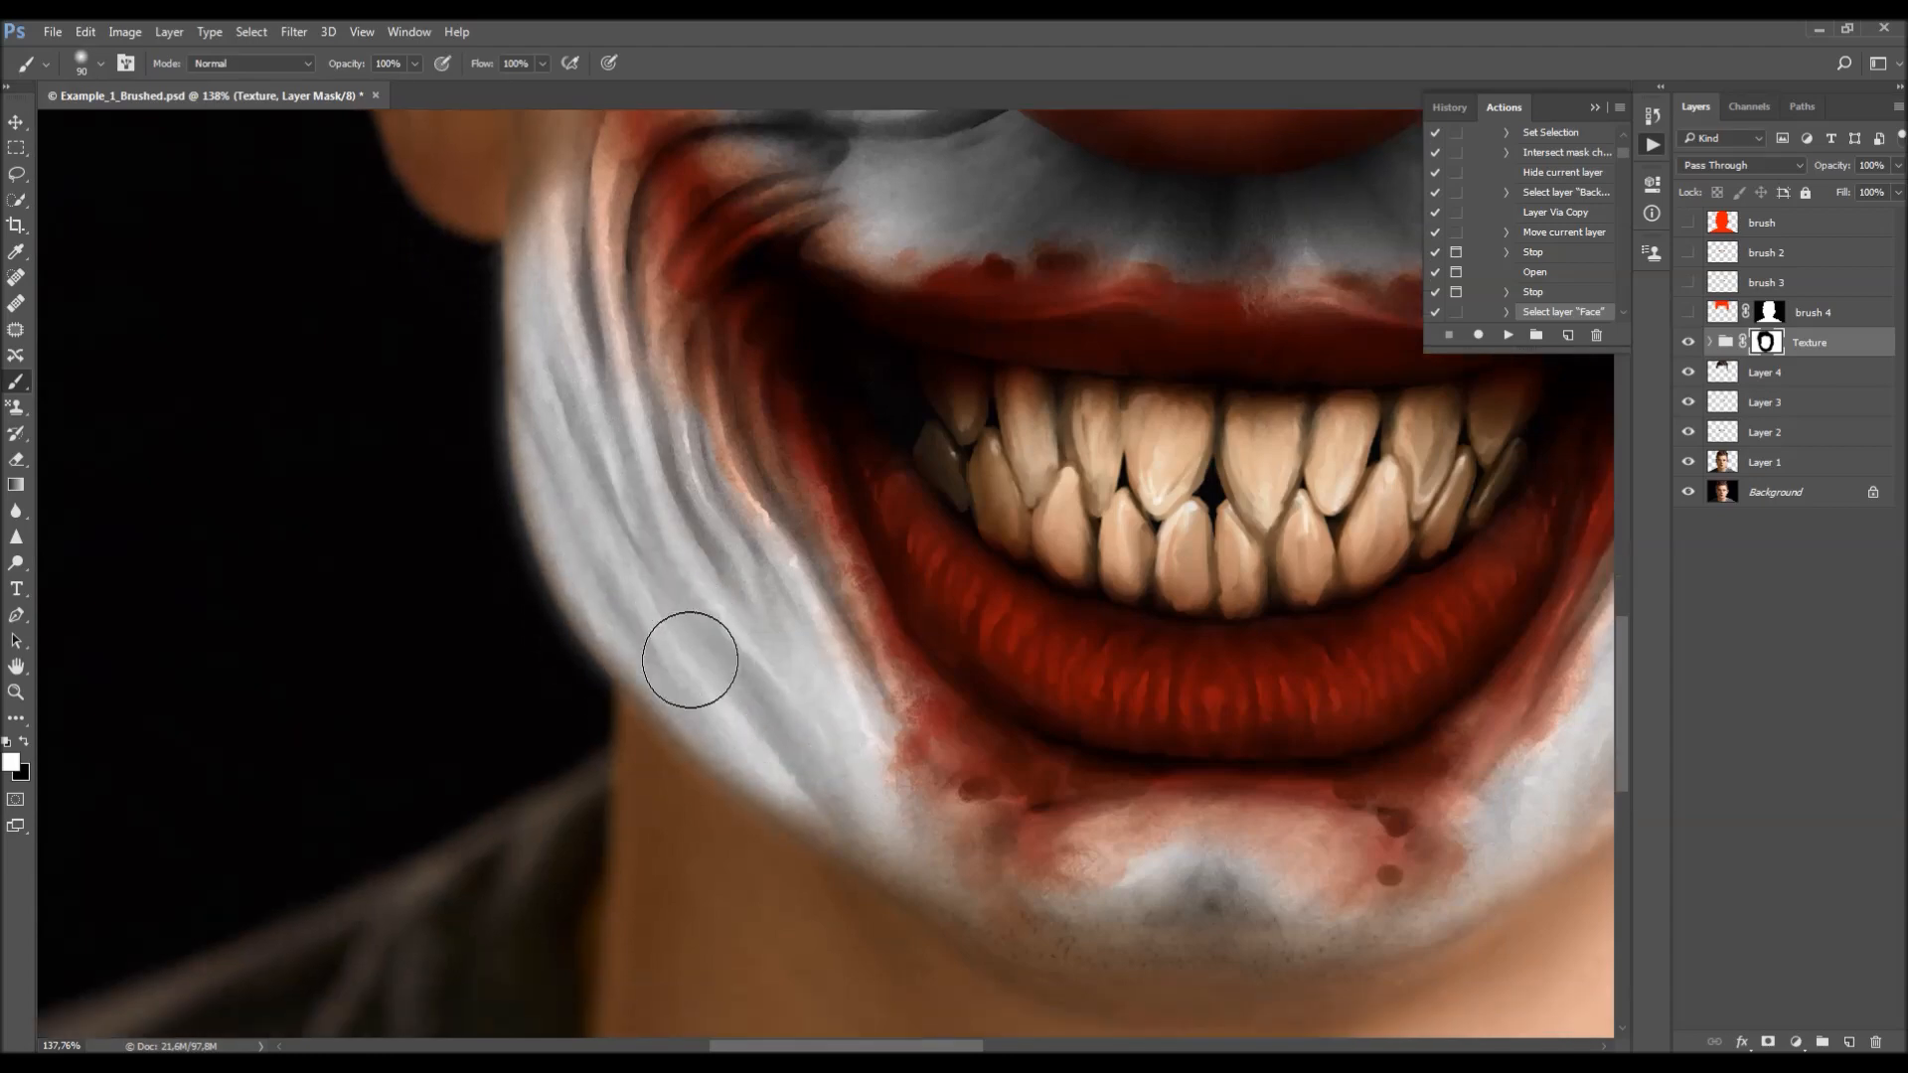
{"action": "mouse_move", "coordinate": [812, 655]}
{"action": "left_mouse_down"}
{"action": "mouse_move", "coordinate": [971, 797]}
{"action": "mouse_move", "coordinate": [1122, 844]}
{"action": "left_mouse_up"}
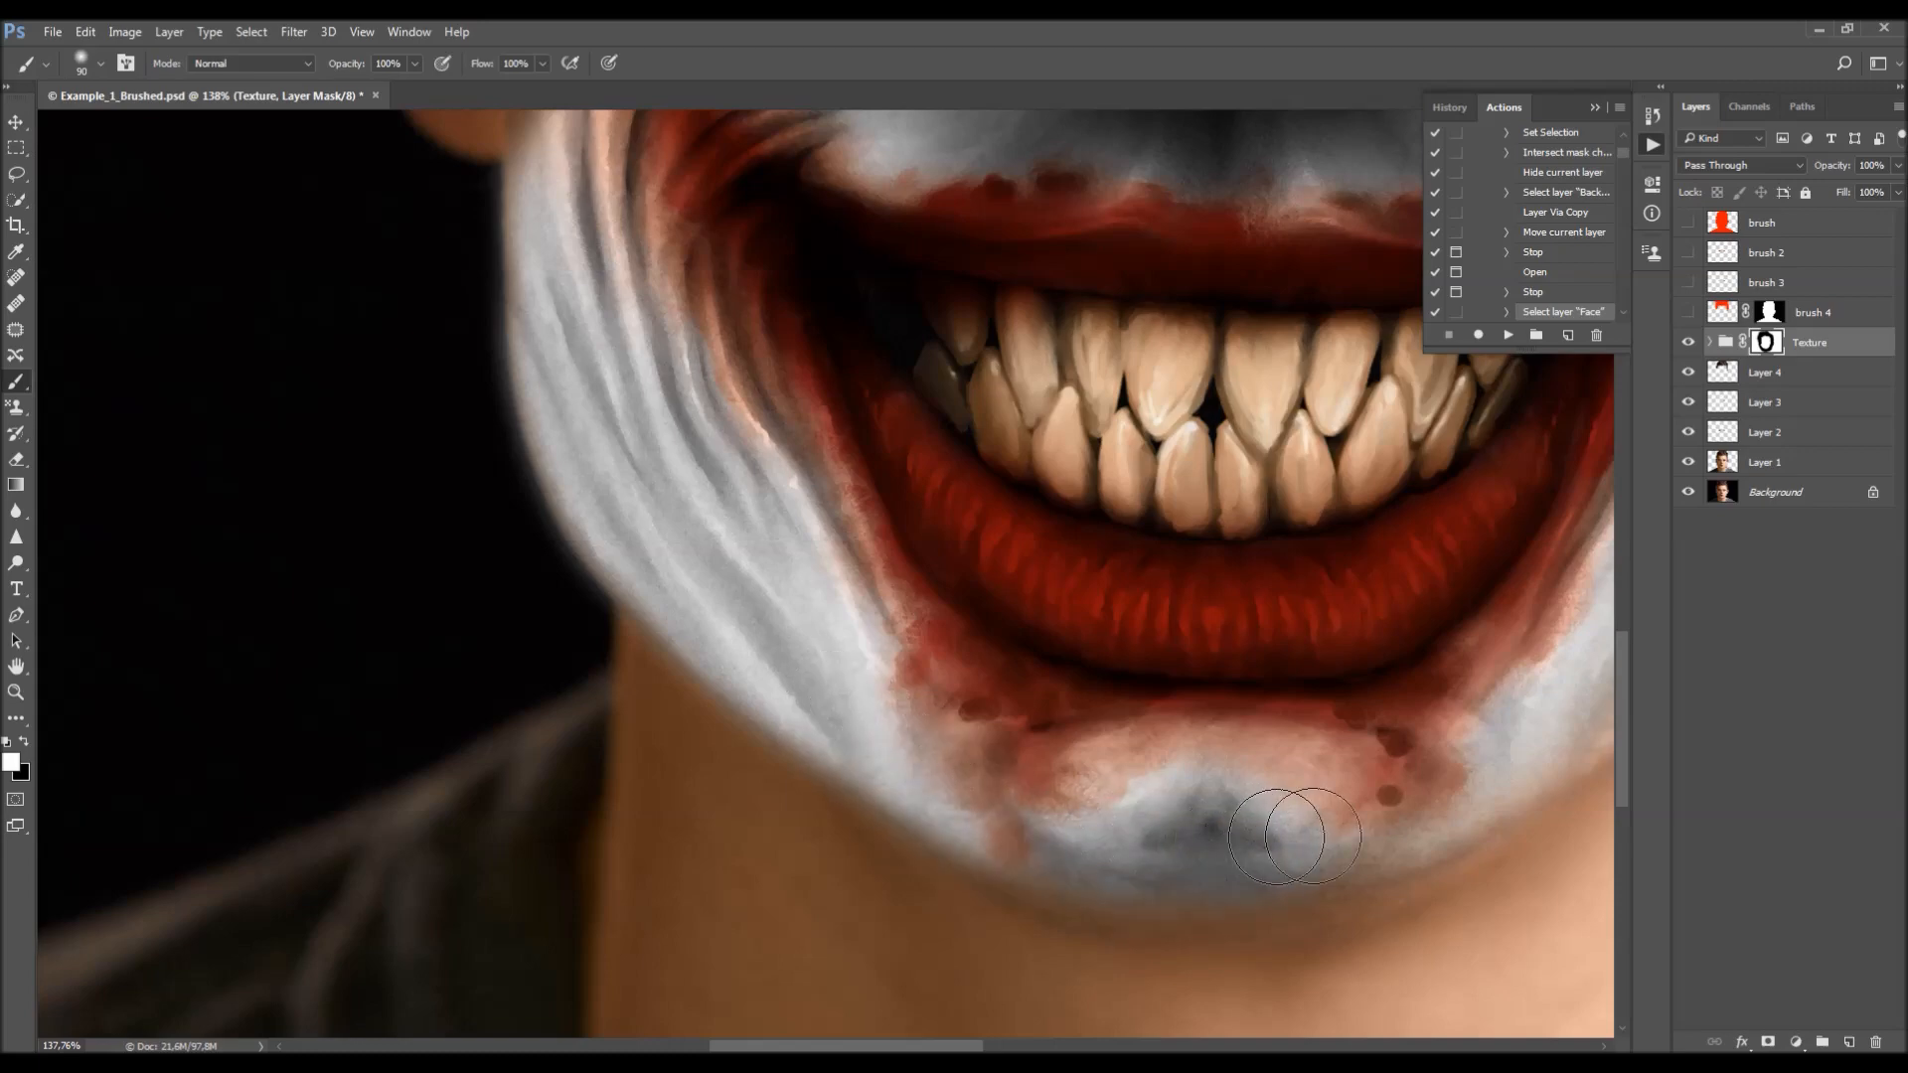
- Restore the clown texture along the right jaw and refine its edge by painting on the mask
{"action": "scroll", "coordinate": [222, 575], "scroll_direction": "down", "scroll_amount": 5}
{"action": "scroll", "coordinate": [716, 681], "scroll_direction": "up", "scroll_amount": 4}
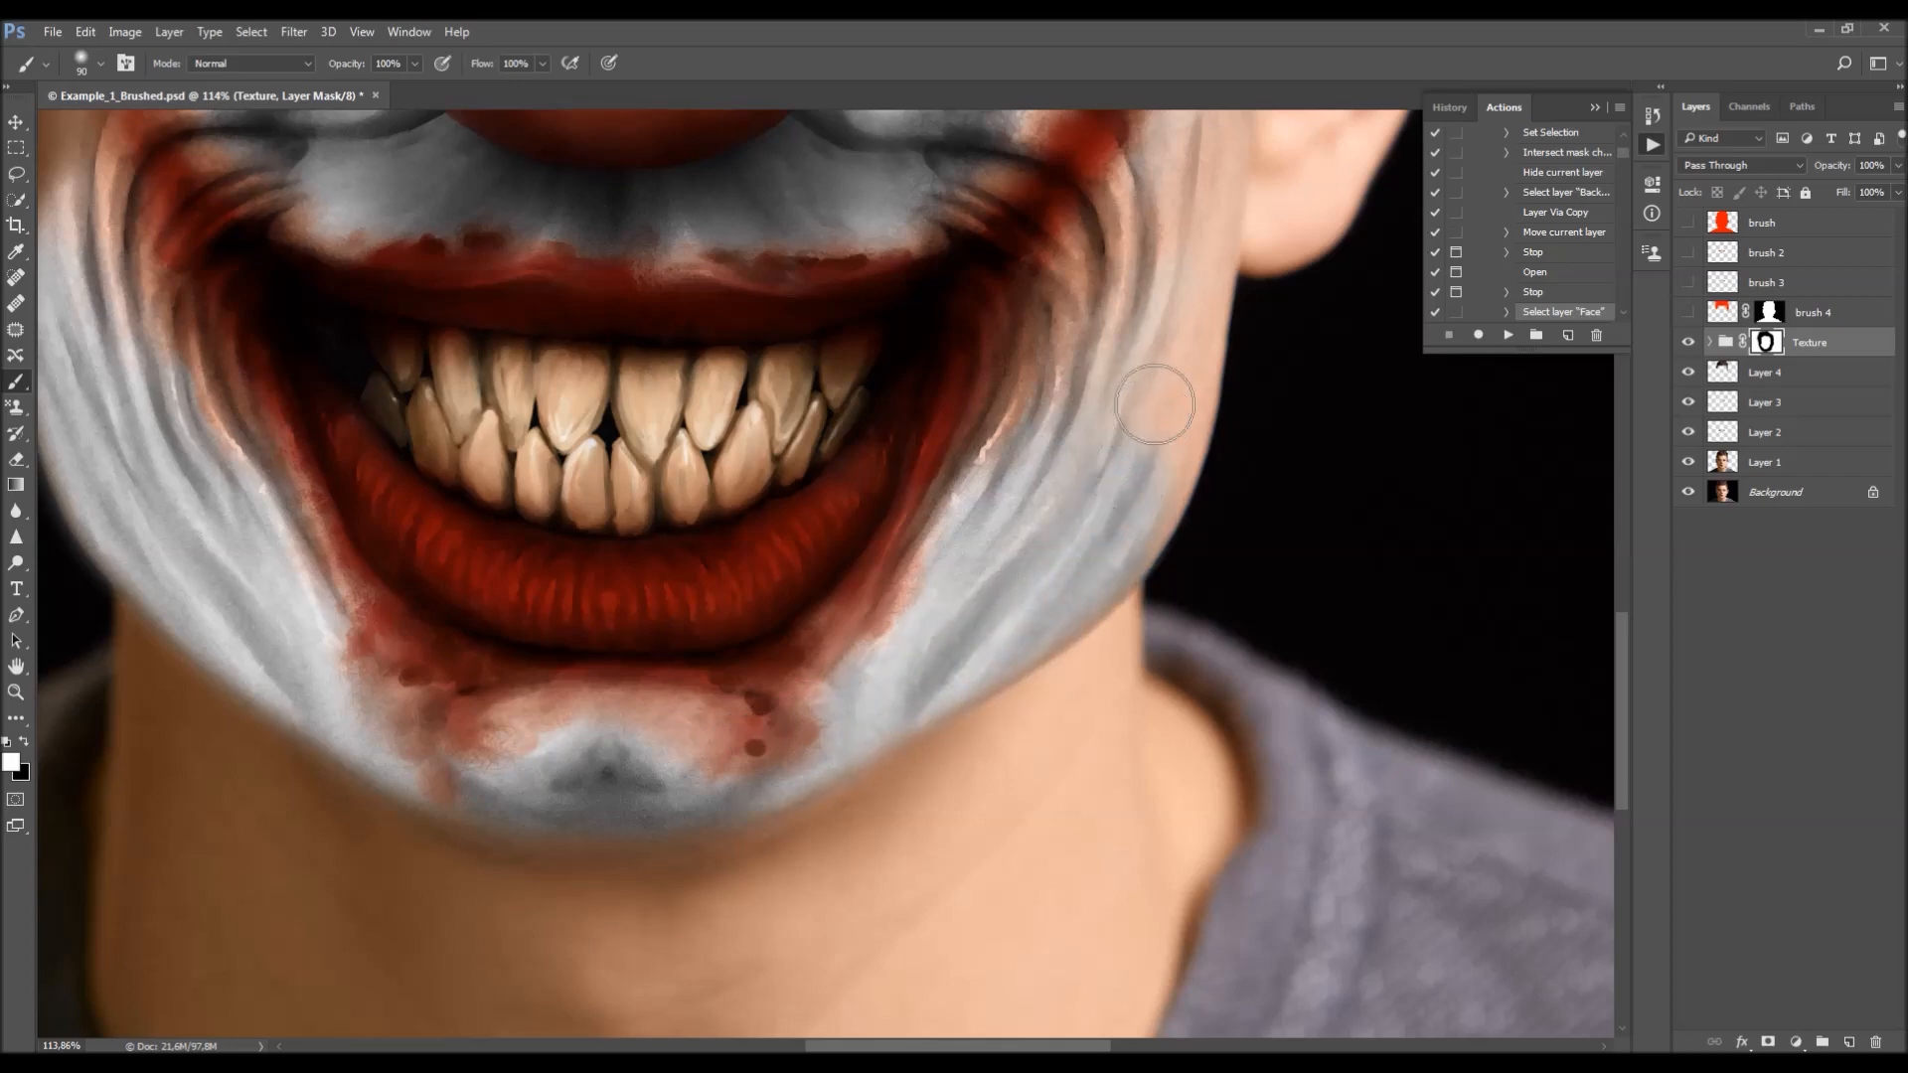
{"action": "left_click_drag", "start_coordinate": [1155, 404], "coordinate": [1175, 300]}
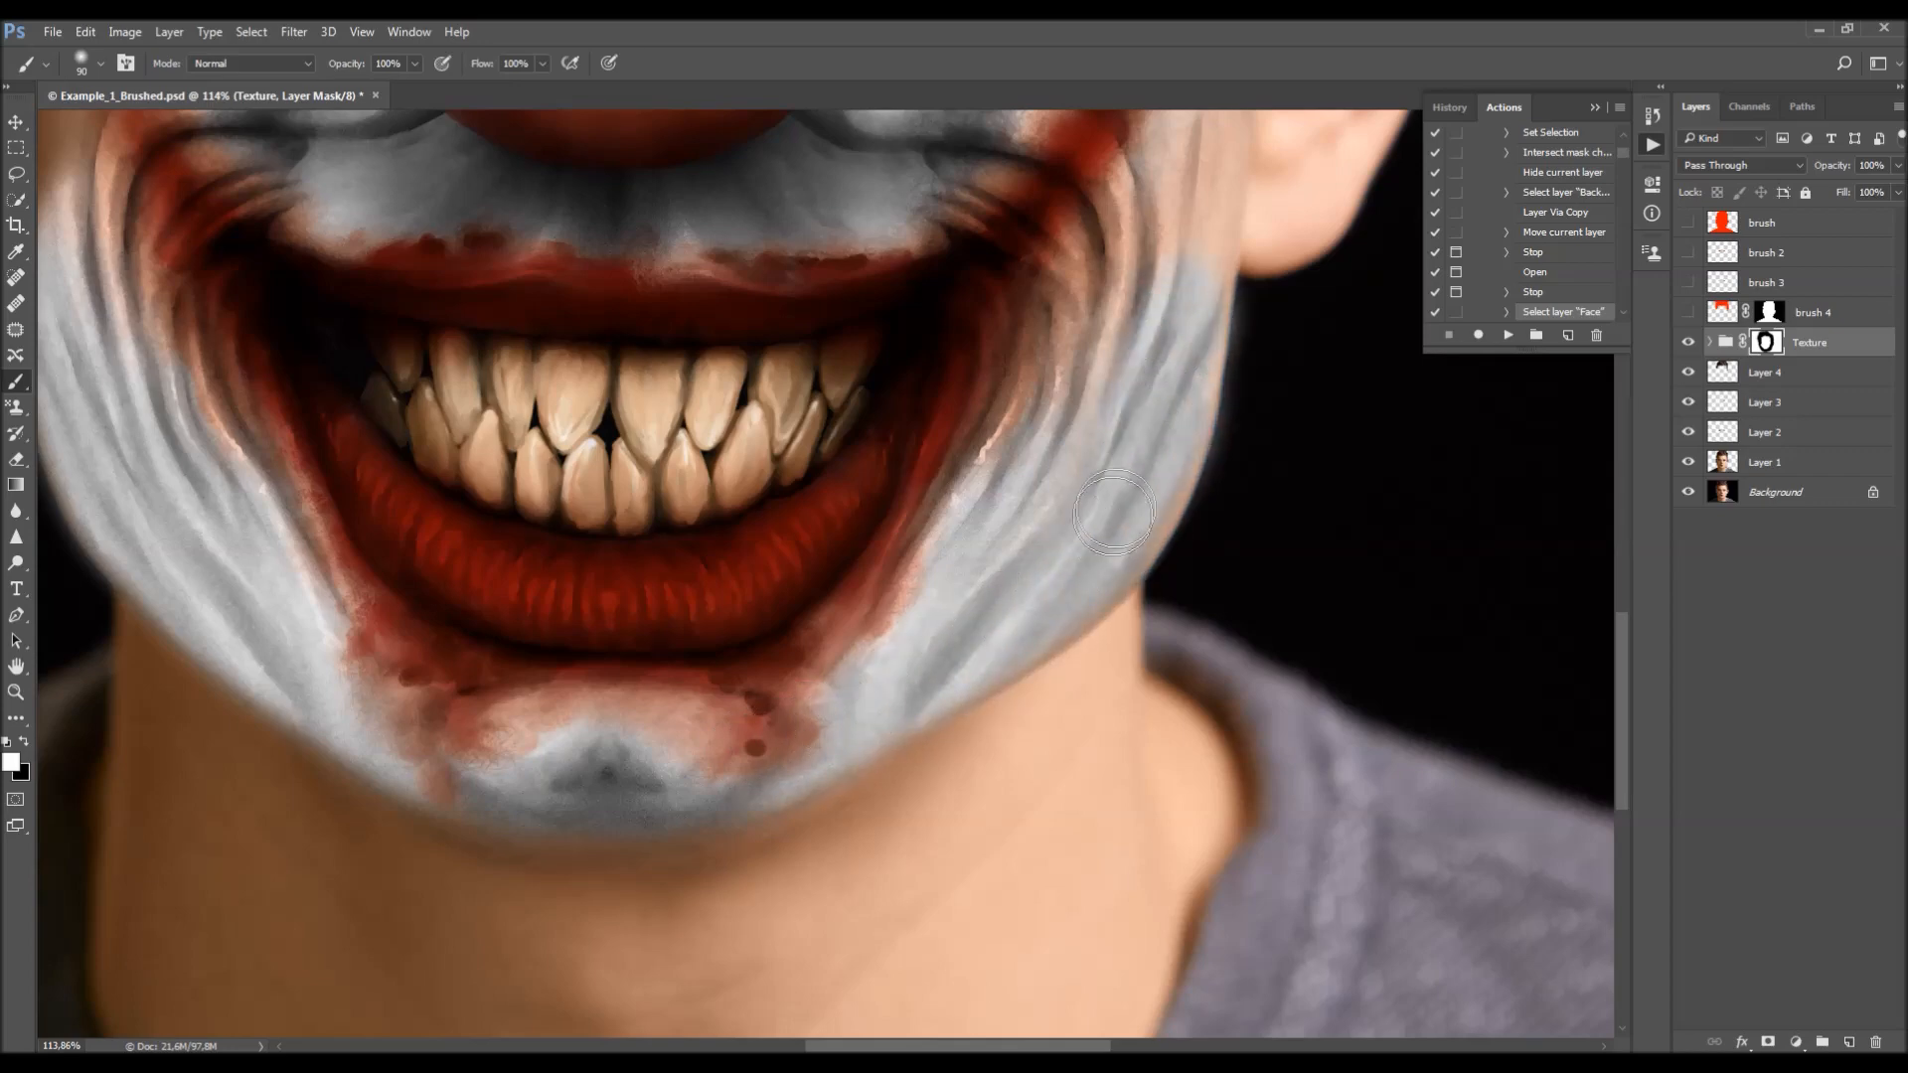
{"action": "scroll", "coordinate": [1144, 472], "scroll_direction": "down", "scroll_amount": 3}
{"action": "scroll", "coordinate": [1087, 503], "scroll_direction": "up", "scroll_amount": 2}
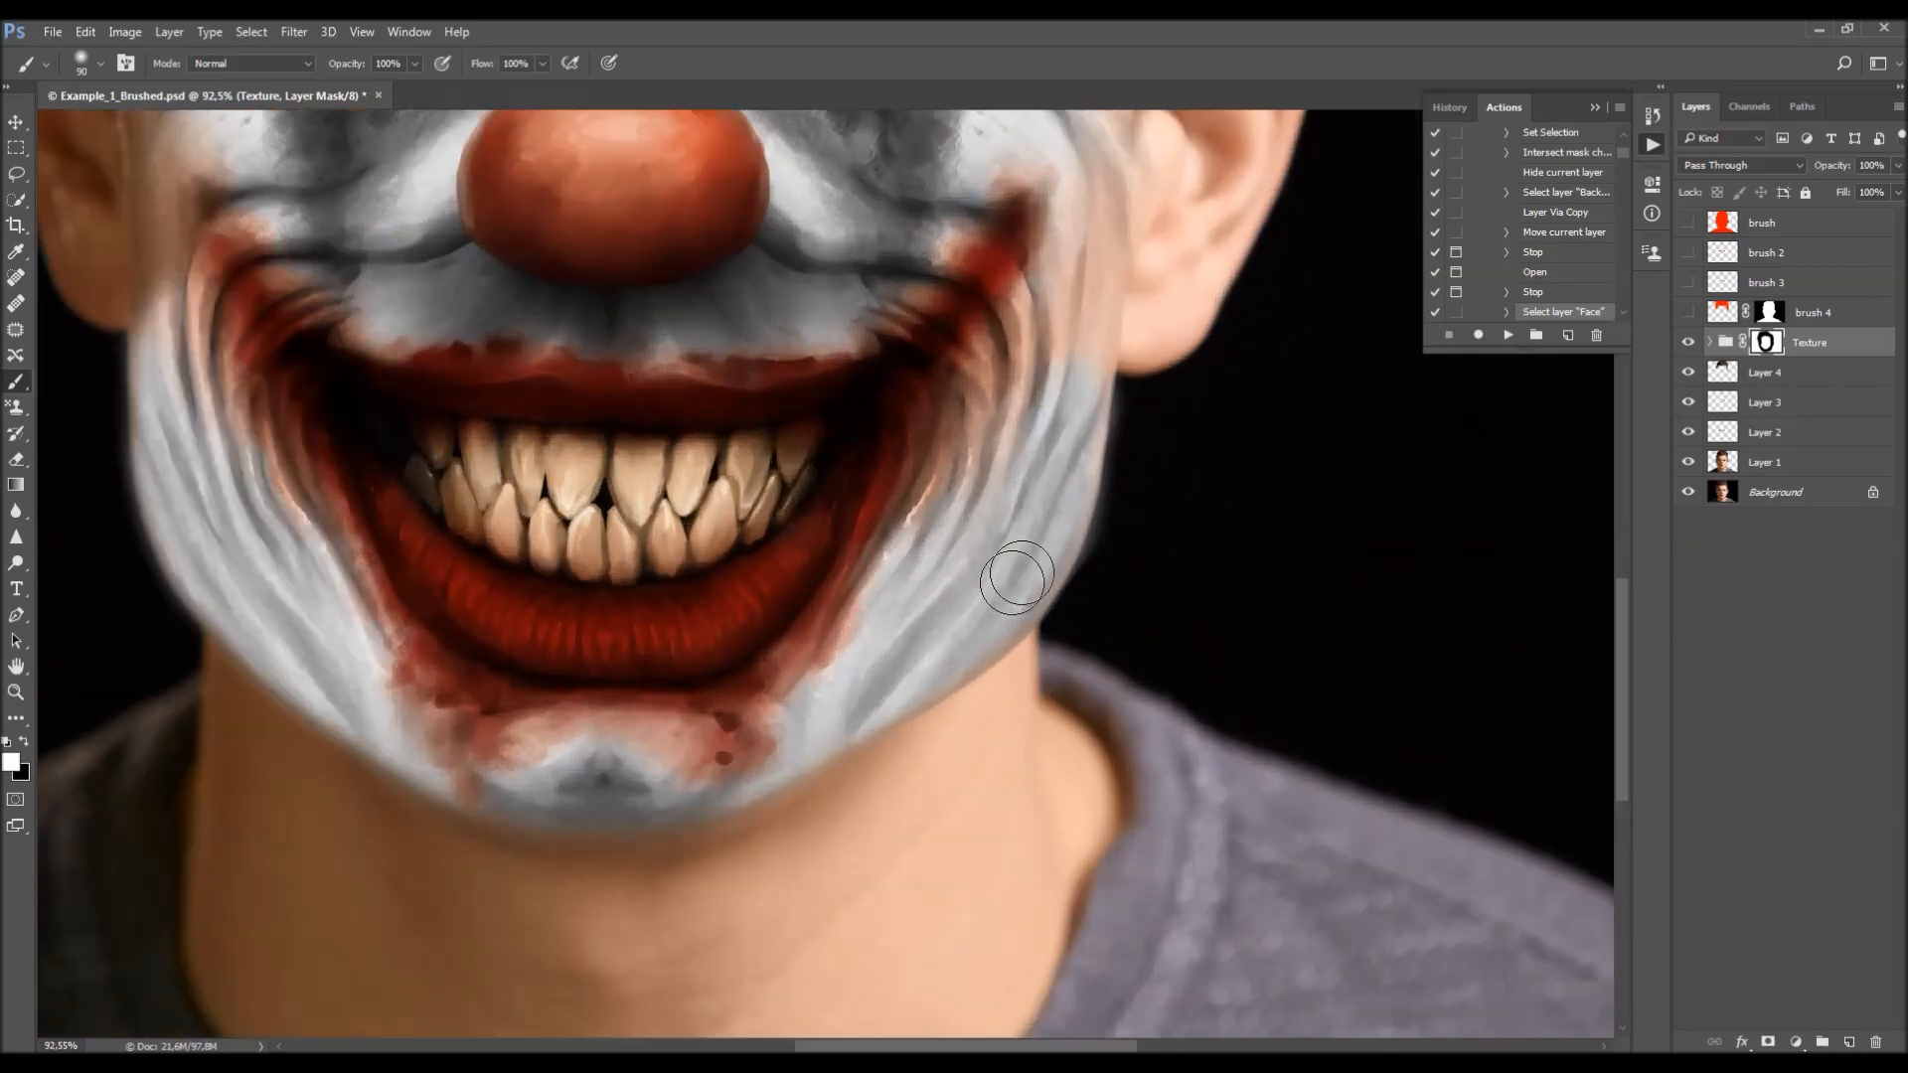
{"action": "scroll", "coordinate": [1065, 426], "scroll_direction": "up", "scroll_amount": 2}
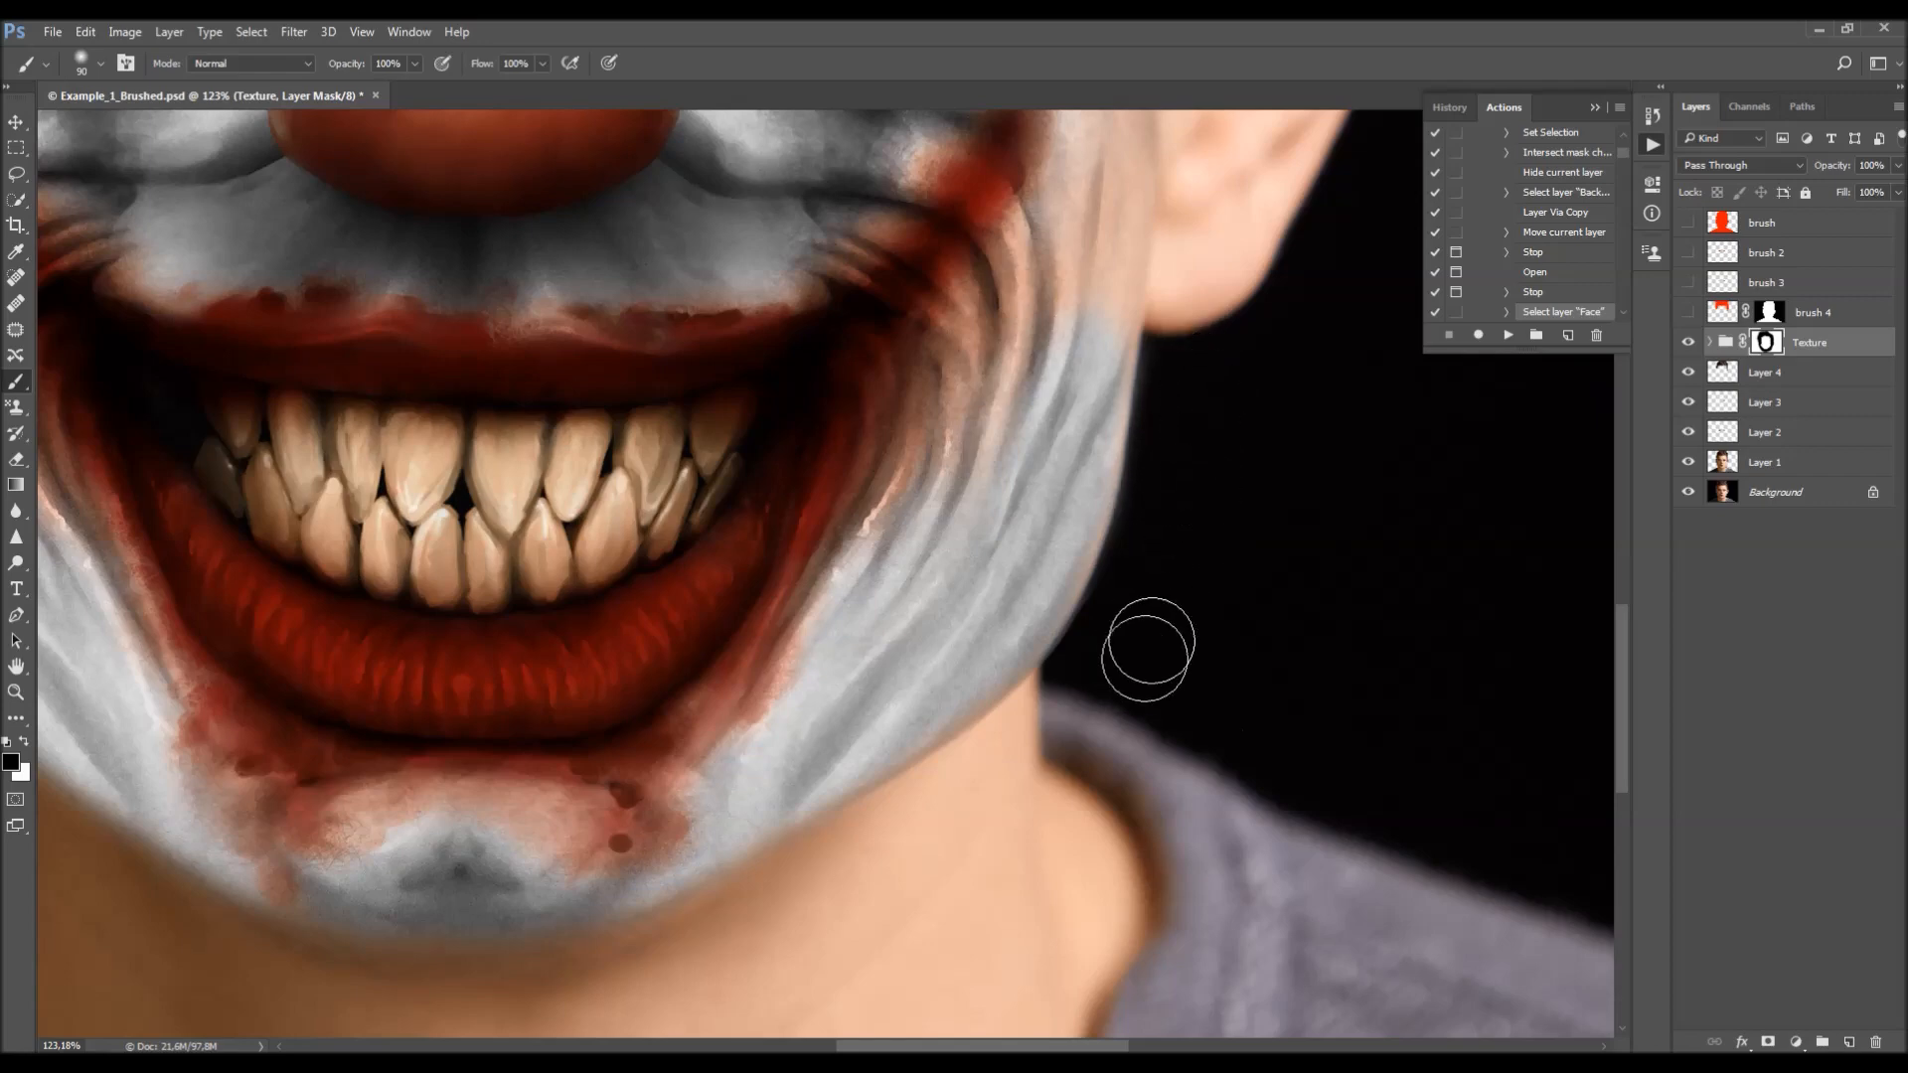
{"action": "key", "text": "x"}
{"action": "scroll", "coordinate": [1094, 567], "scroll_direction": "up", "scroll_amount": 1}
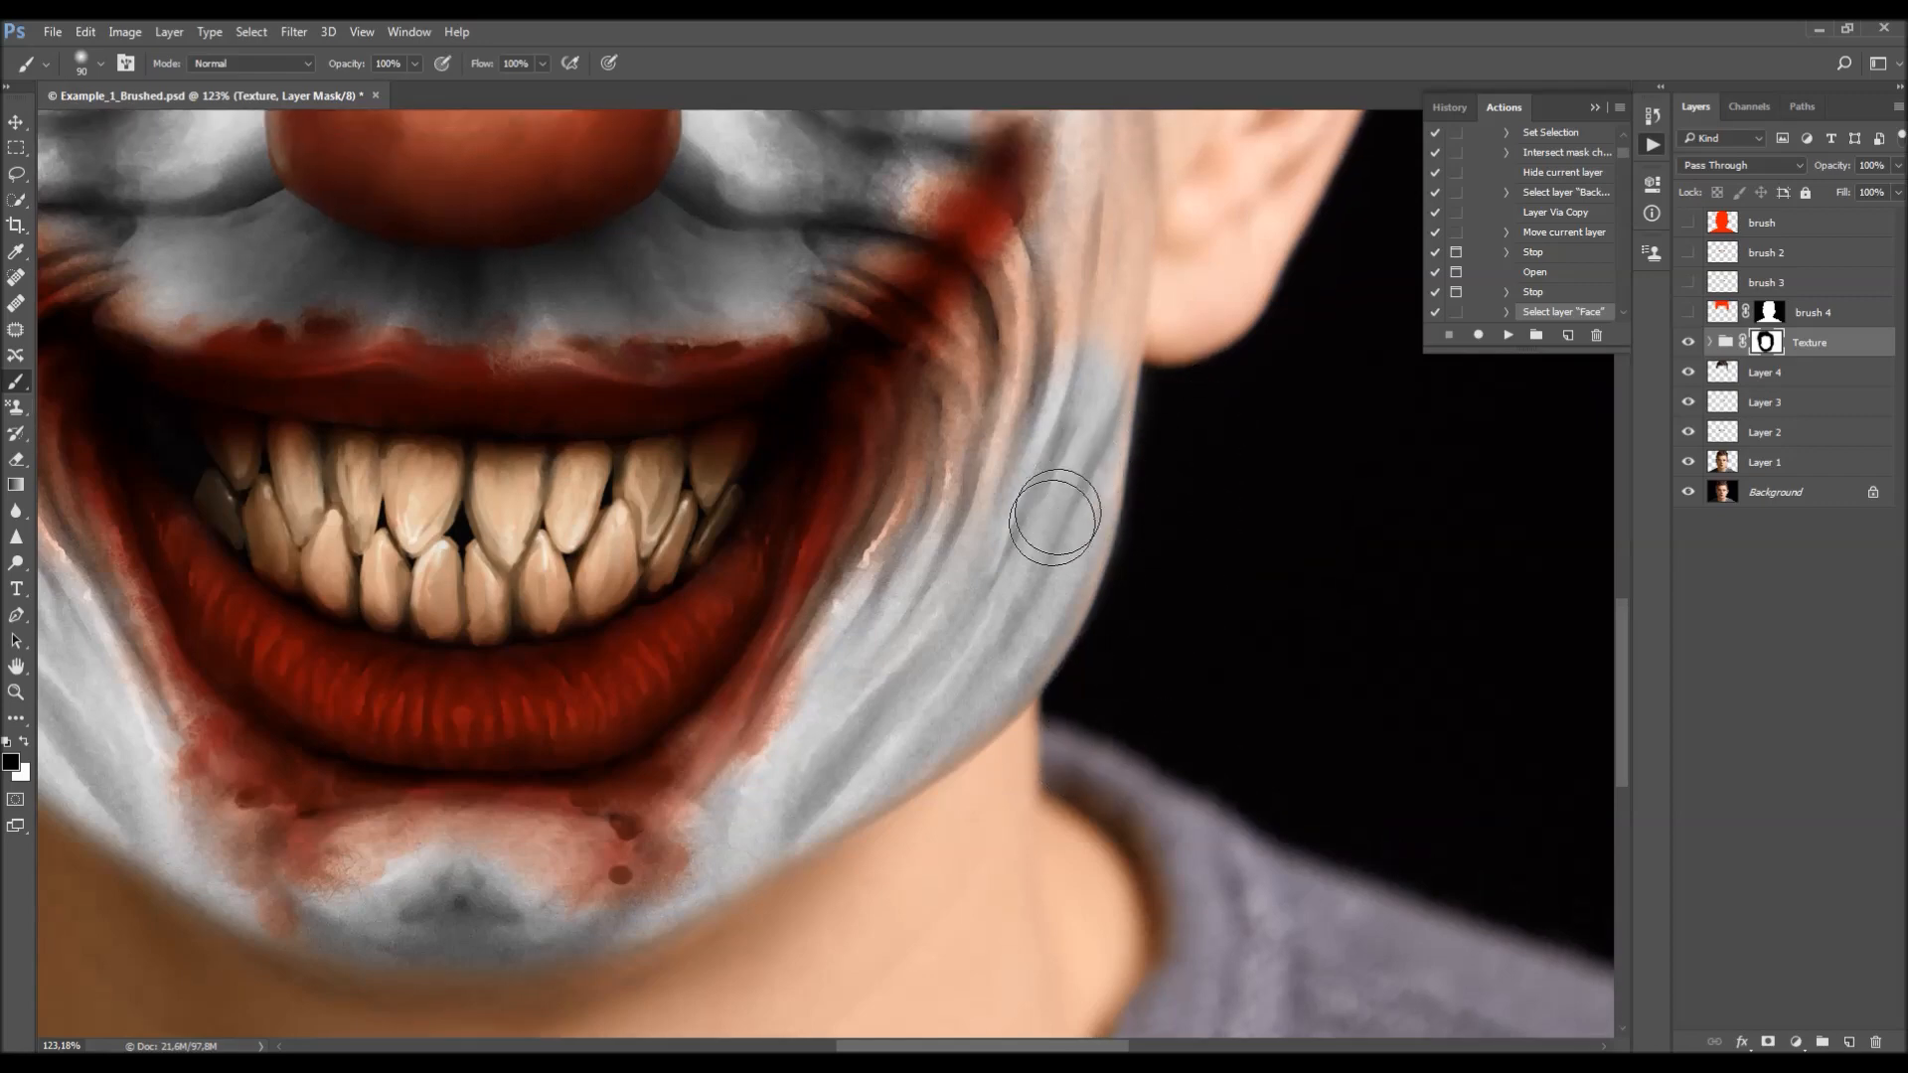
{"action": "key", "text": "x"}
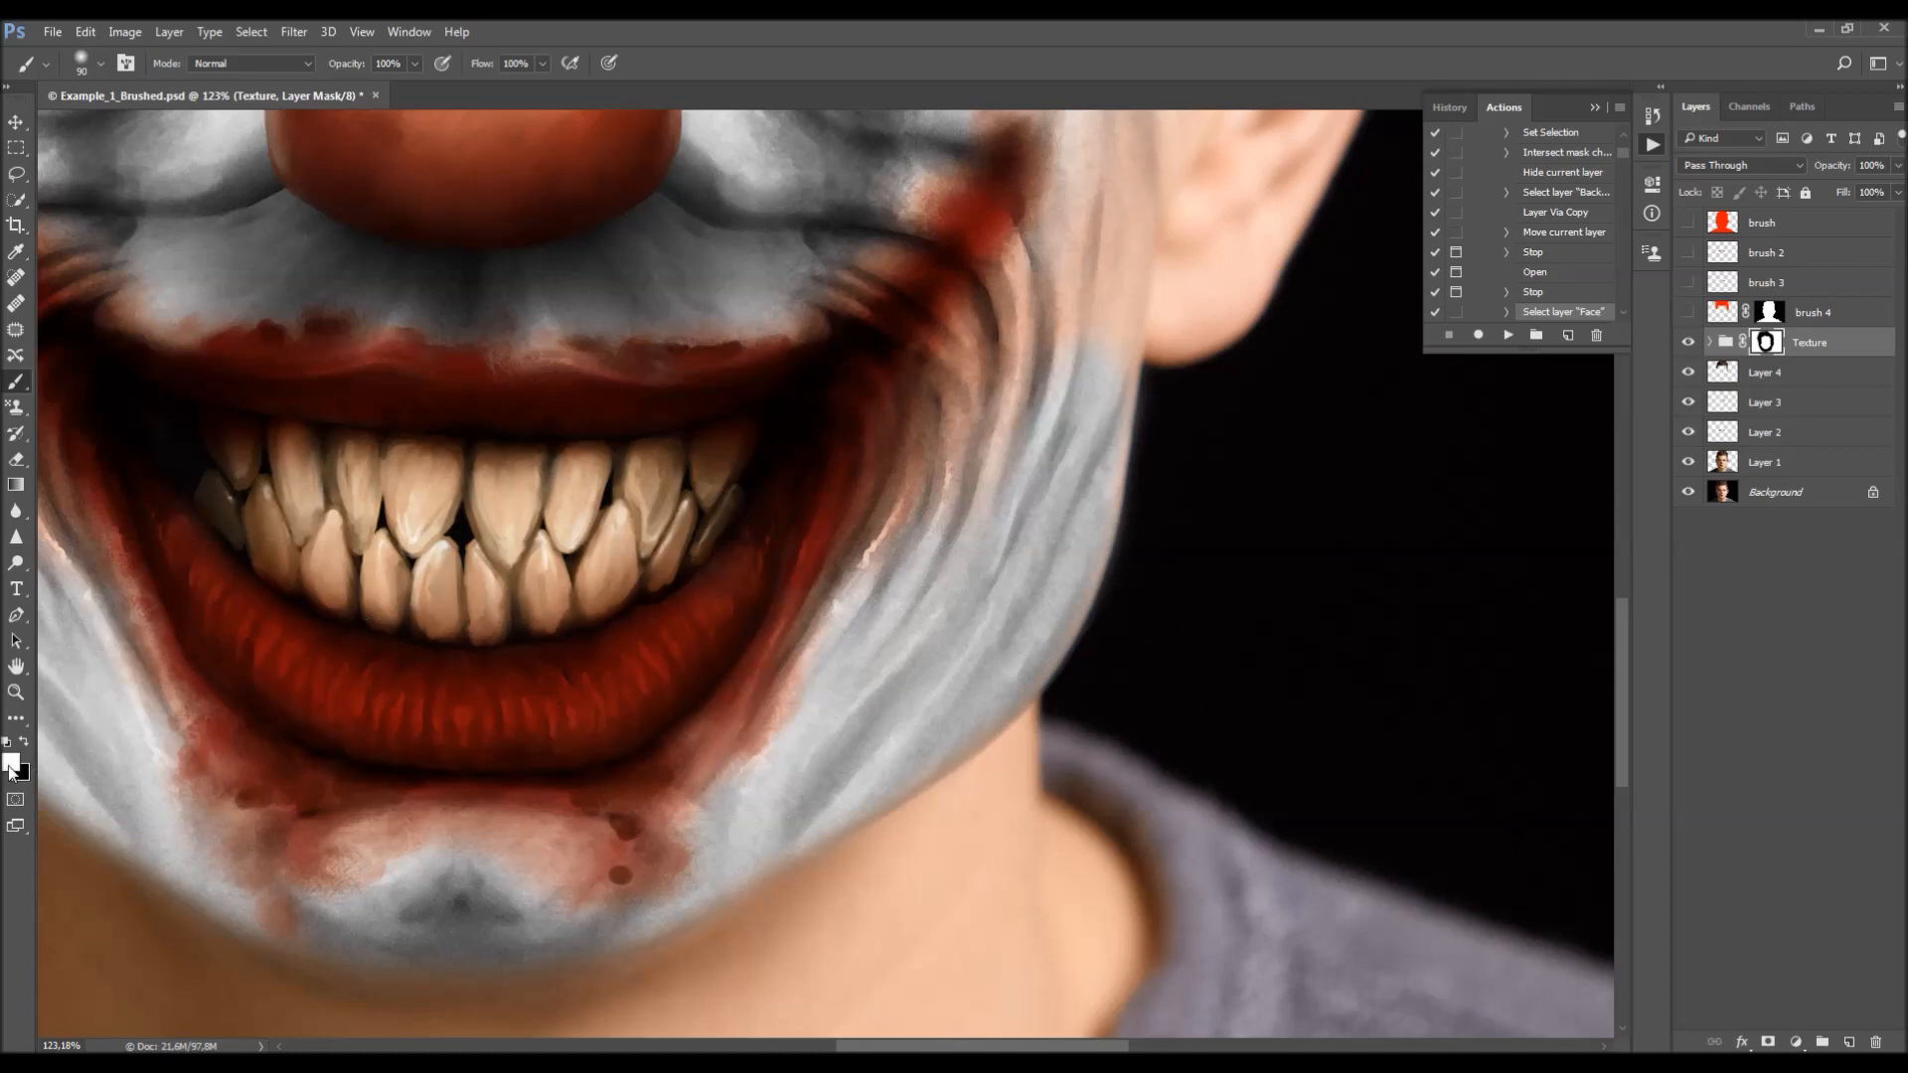
- Try painting the mask around the right temple beside the ear, and undo the strokes
{"action": "scroll", "coordinate": [945, 438], "scroll_direction": "up", "scroll_amount": 10}
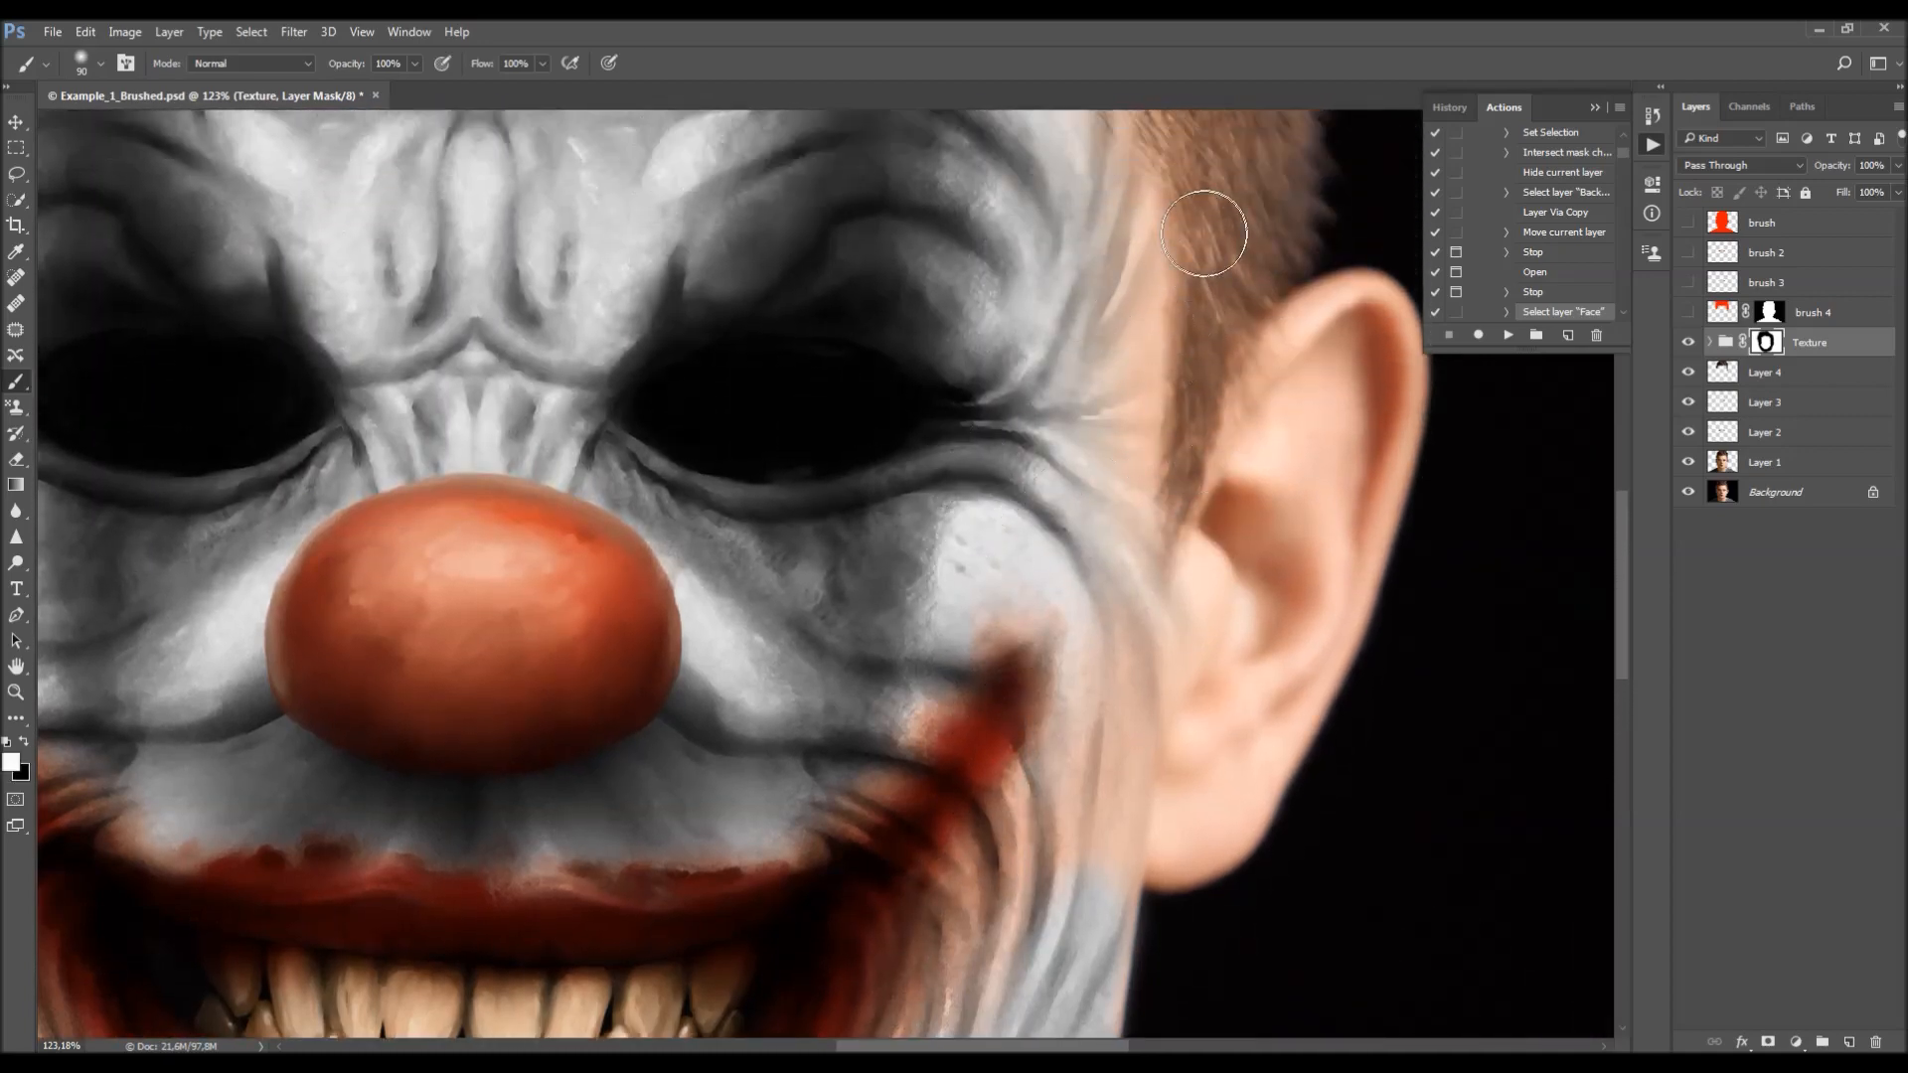
{"action": "mouse_move", "coordinate": [1204, 234]}
{"action": "left_mouse_down"}
{"action": "mouse_move", "coordinate": [1196, 161]}
{"action": "mouse_move", "coordinate": [1167, 418]}
{"action": "mouse_move", "coordinate": [1140, 401]}
{"action": "left_mouse_up"}
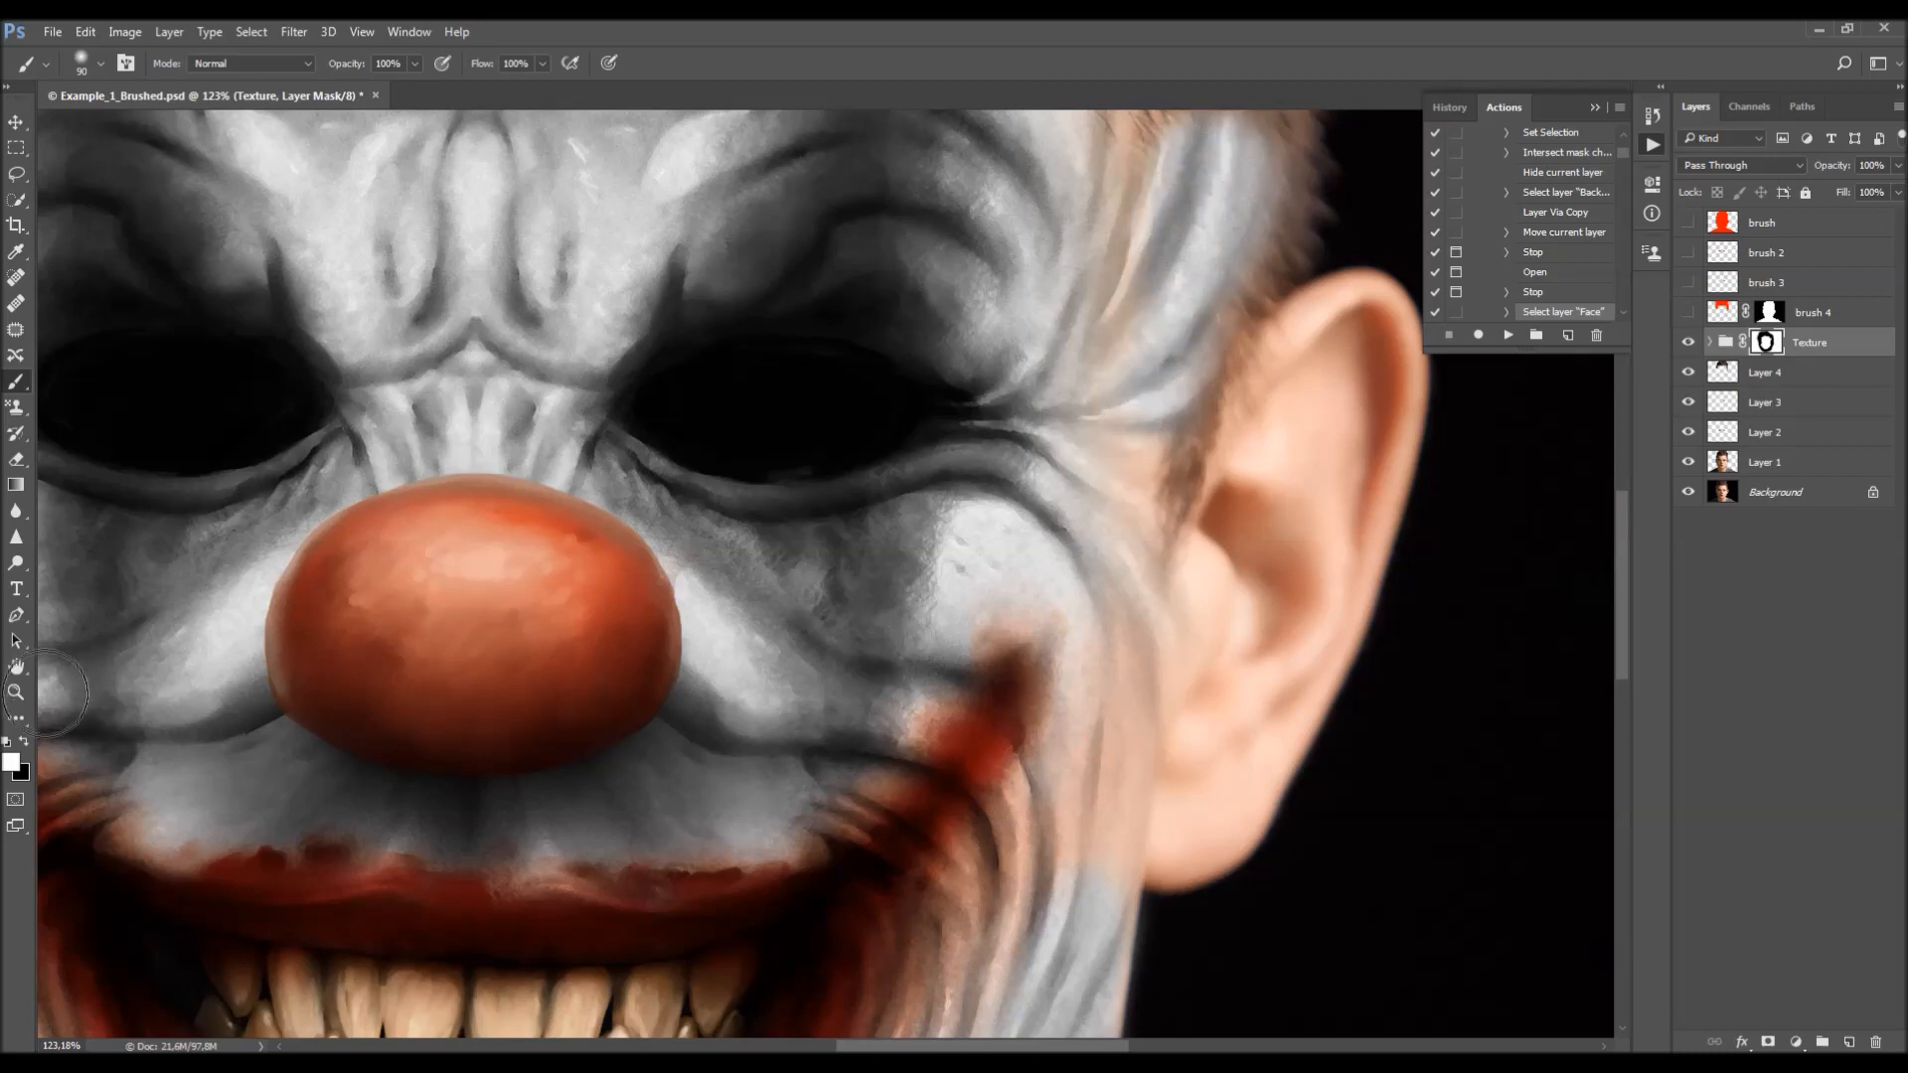
{"action": "key", "text": "ctrl+z"}
{"action": "key", "text": "x"}
{"action": "left_click_drag", "start_coordinate": [1142, 188], "coordinate": [1106, 263]}
{"action": "key", "text": "ctrl+z"}
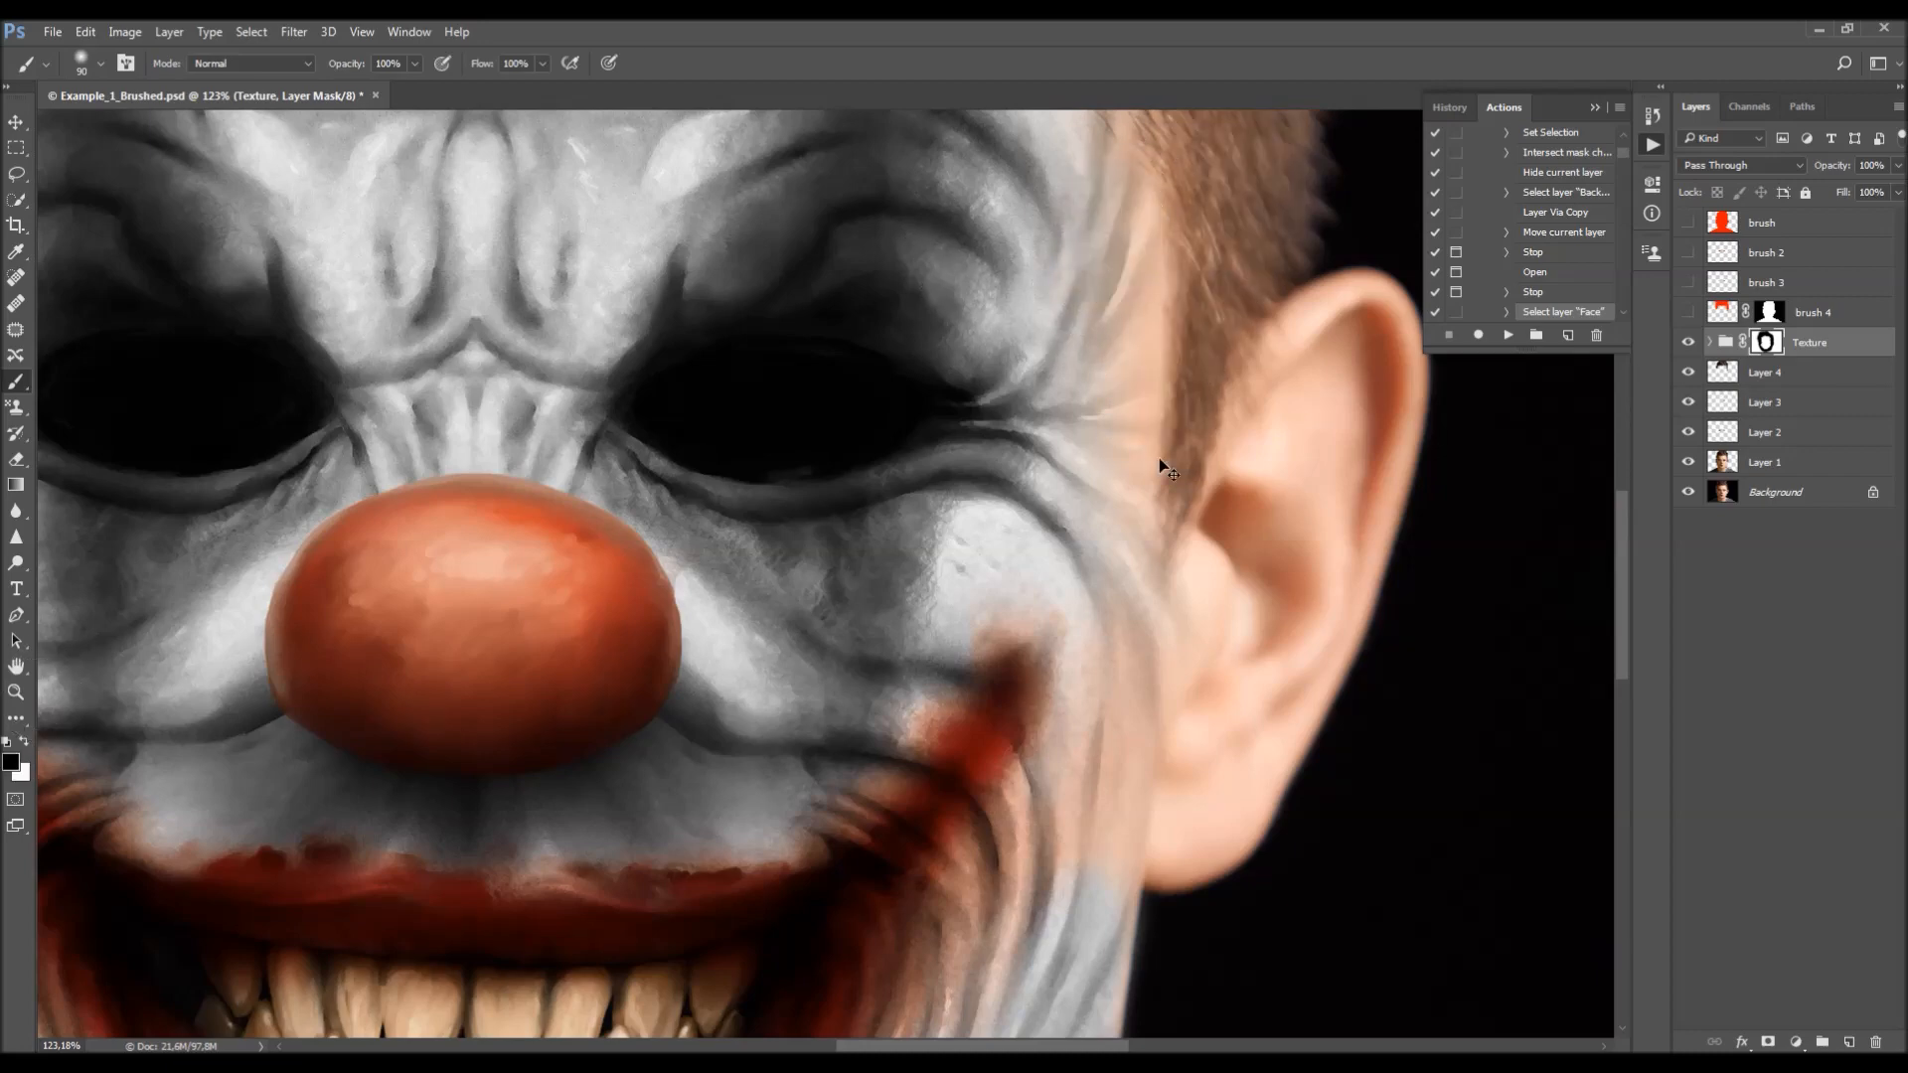
- Paint white on the mask to restore the clown texture along the left cheek up to the temple
{"action": "scroll", "coordinate": [1224, 733], "scroll_direction": "down", "scroll_amount": 1}
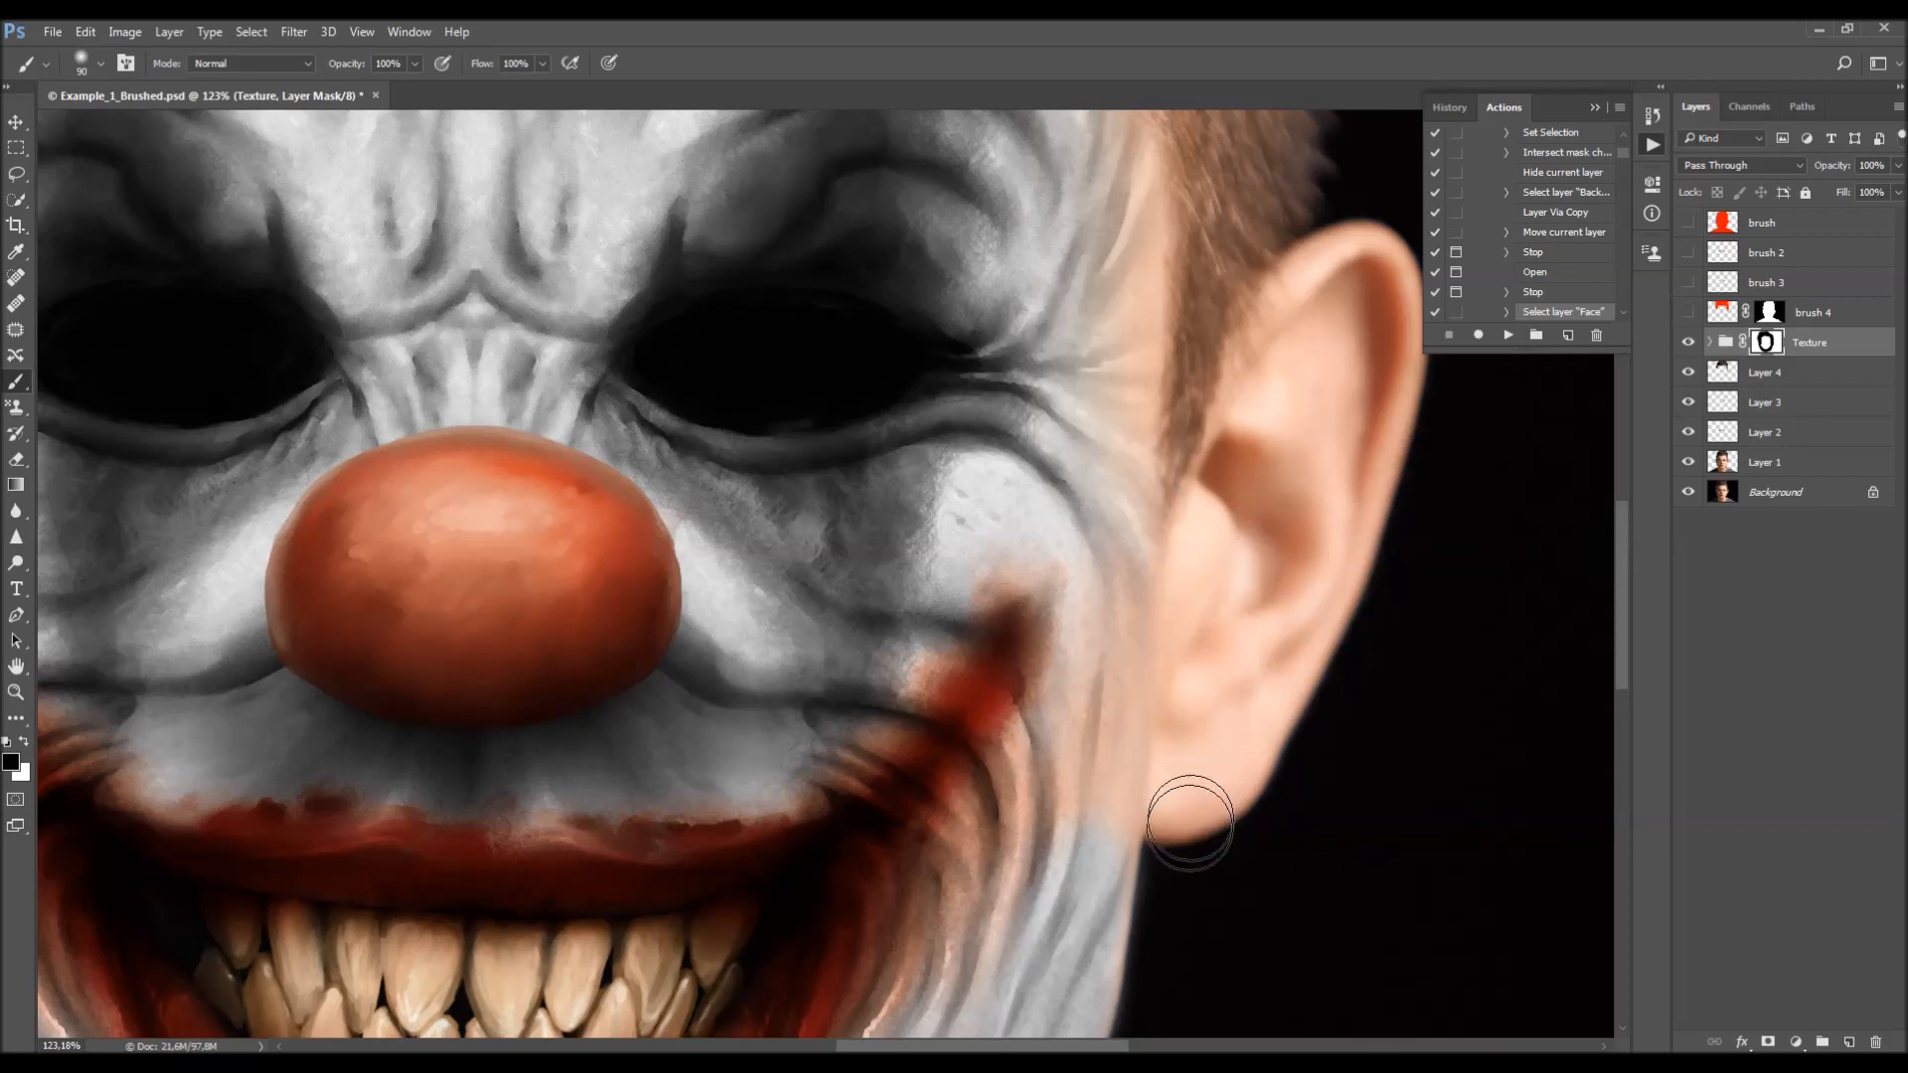
{"action": "scroll", "coordinate": [1193, 640], "scroll_direction": "down", "scroll_amount": 7}
{"action": "scroll", "coordinate": [1183, 646], "scroll_direction": "up", "scroll_amount": 2}
{"action": "scroll", "coordinate": [398, 741], "scroll_direction": "up", "scroll_amount": 5}
{"action": "scroll", "coordinate": [616, 818], "scroll_direction": "up", "scroll_amount": 2}
{"action": "key", "text": "x"}
{"action": "mouse_move", "coordinate": [703, 788]}
{"action": "left_mouse_down"}
{"action": "mouse_move", "coordinate": [666, 695]}
{"action": "mouse_move", "coordinate": [689, 549]}
{"action": "mouse_move", "coordinate": [646, 529]}
{"action": "mouse_move", "coordinate": [634, 244]}
{"action": "left_mouse_up"}
{"action": "scroll", "coordinate": [611, 408], "scroll_direction": "down", "scroll_amount": 3}
{"action": "scroll", "coordinate": [611, 413], "scroll_direction": "up", "scroll_amount": 4}
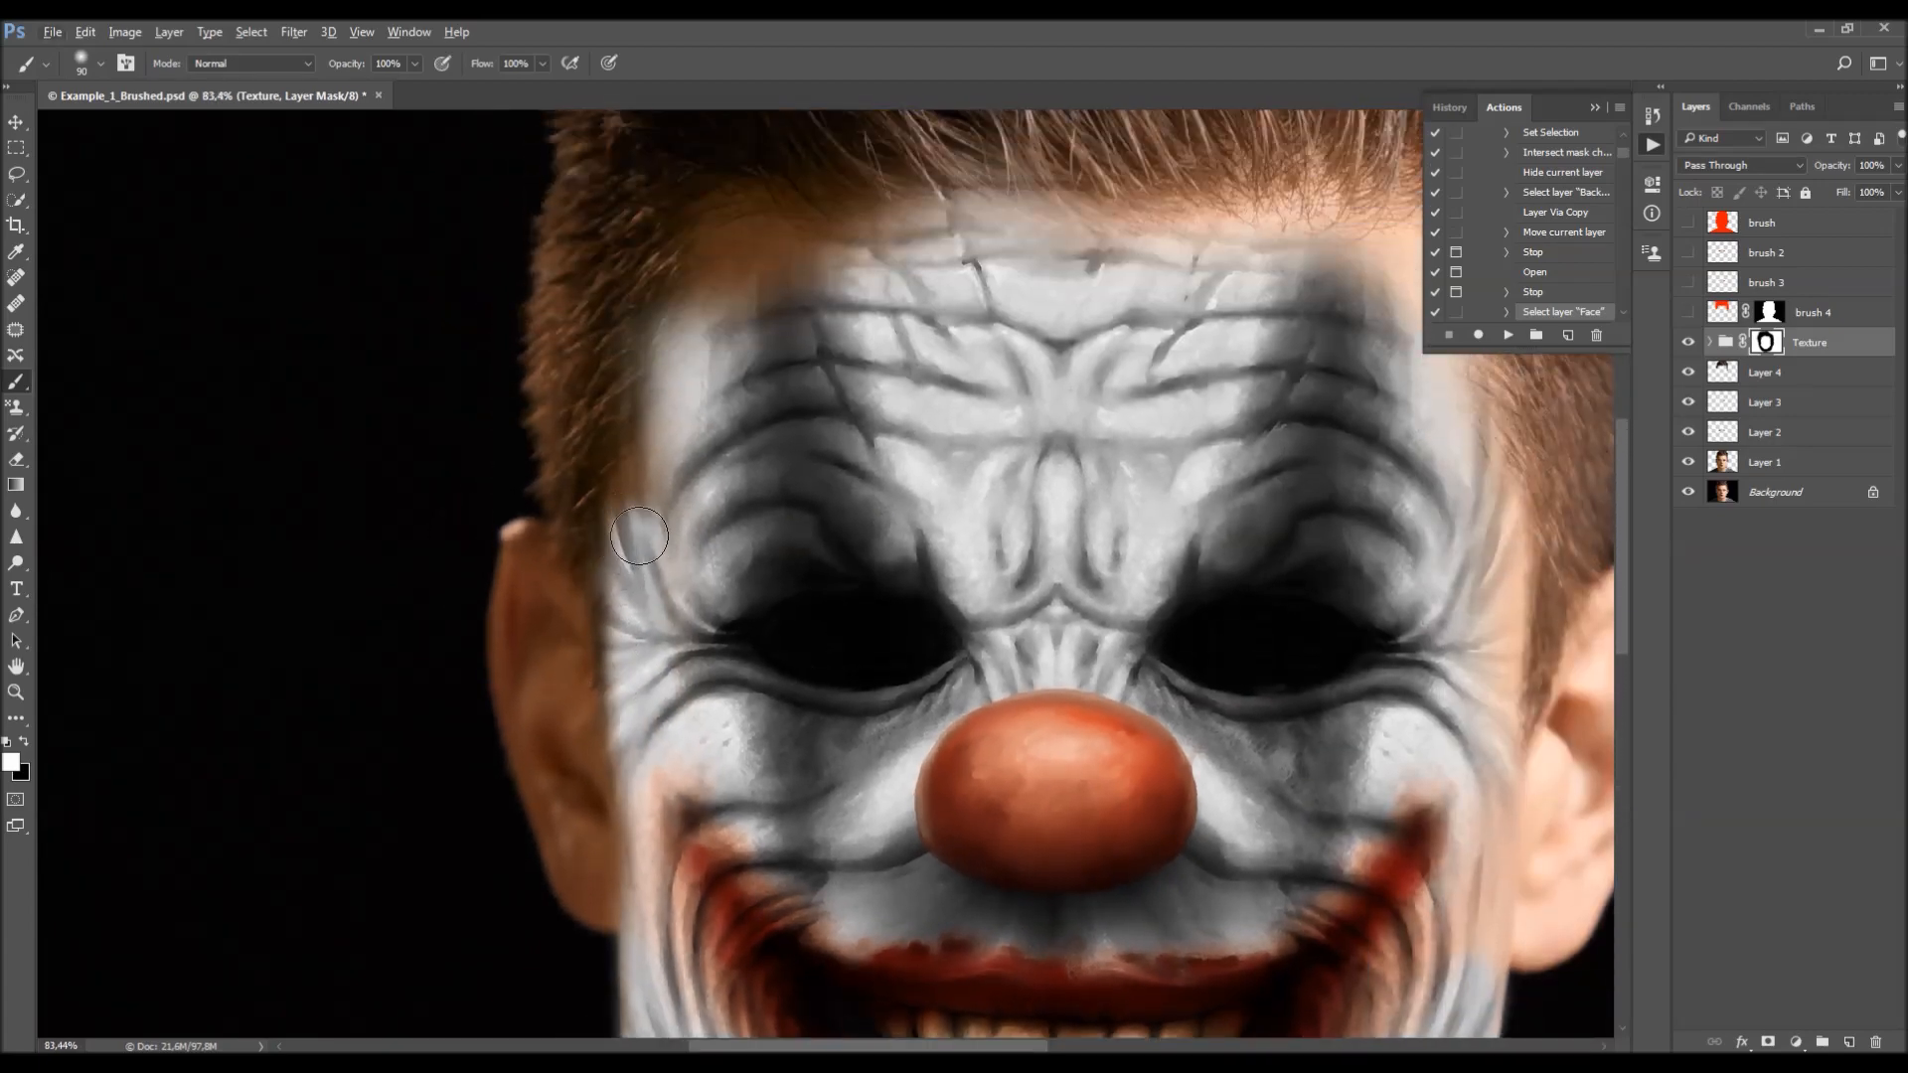
- Enlarge the brush to 125 px and restore the clown texture at the forehead's edges and both temples
{"action": "key", "text": "bracketright"}
{"action": "key", "text": "bracketright"}
{"action": "key", "text": "bracketright"}
{"action": "key", "text": "bracketright"}
{"action": "left_click_drag", "start_coordinate": [737, 308], "coordinate": [776, 298]}
{"action": "key", "text": "bracketright"}
{"action": "scroll", "coordinate": [413, 343], "scroll_direction": "down", "scroll_amount": 3}
{"action": "scroll", "coordinate": [1120, 395], "scroll_direction": "up", "scroll_amount": 2}
{"action": "left_click_drag", "start_coordinate": [1146, 301], "coordinate": [1130, 281]}
{"action": "mouse_move", "coordinate": [997, 290]}
{"action": "left_mouse_down"}
{"action": "mouse_move", "coordinate": [1107, 318]}
{"action": "mouse_move", "coordinate": [1158, 427]}
{"action": "mouse_move", "coordinate": [1161, 565]}
{"action": "left_mouse_up"}
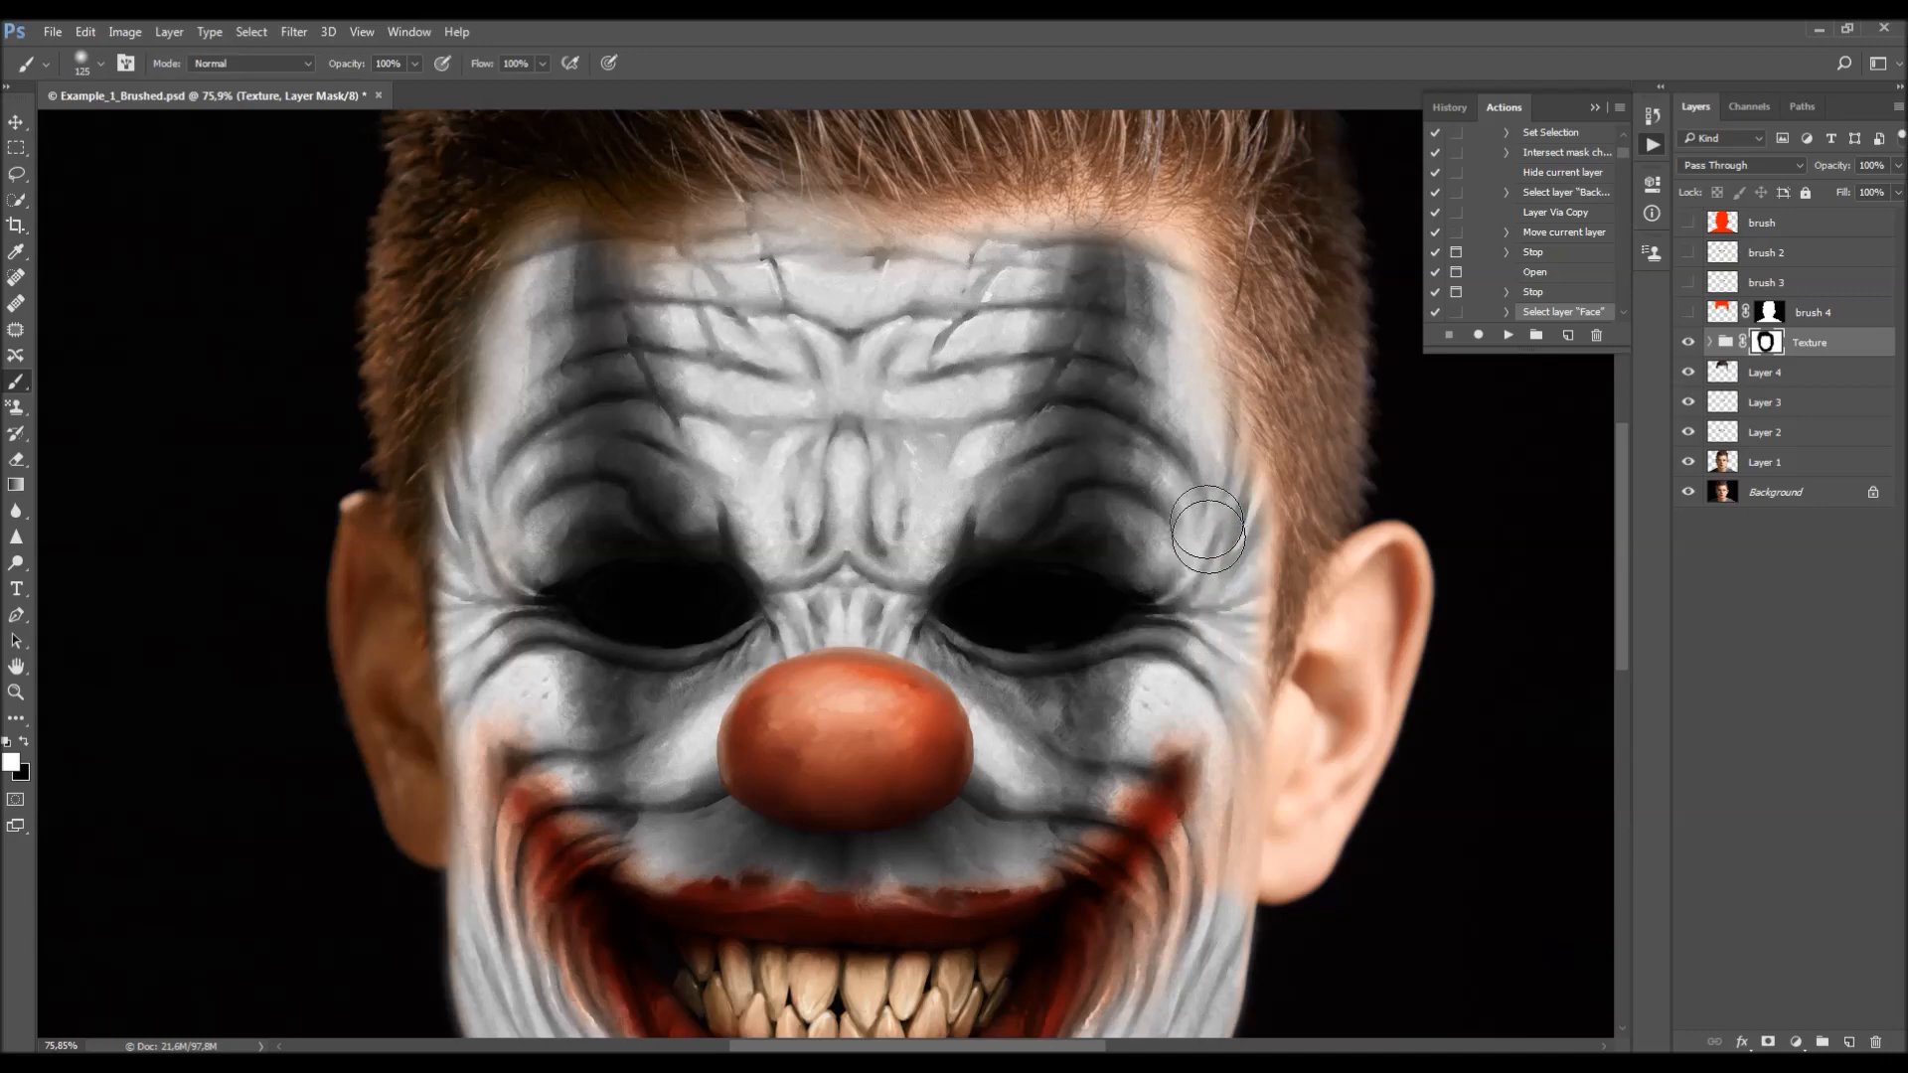
{"action": "scroll", "coordinate": [1041, 564], "scroll_direction": "down", "scroll_amount": 2}
{"action": "key", "text": "x"}
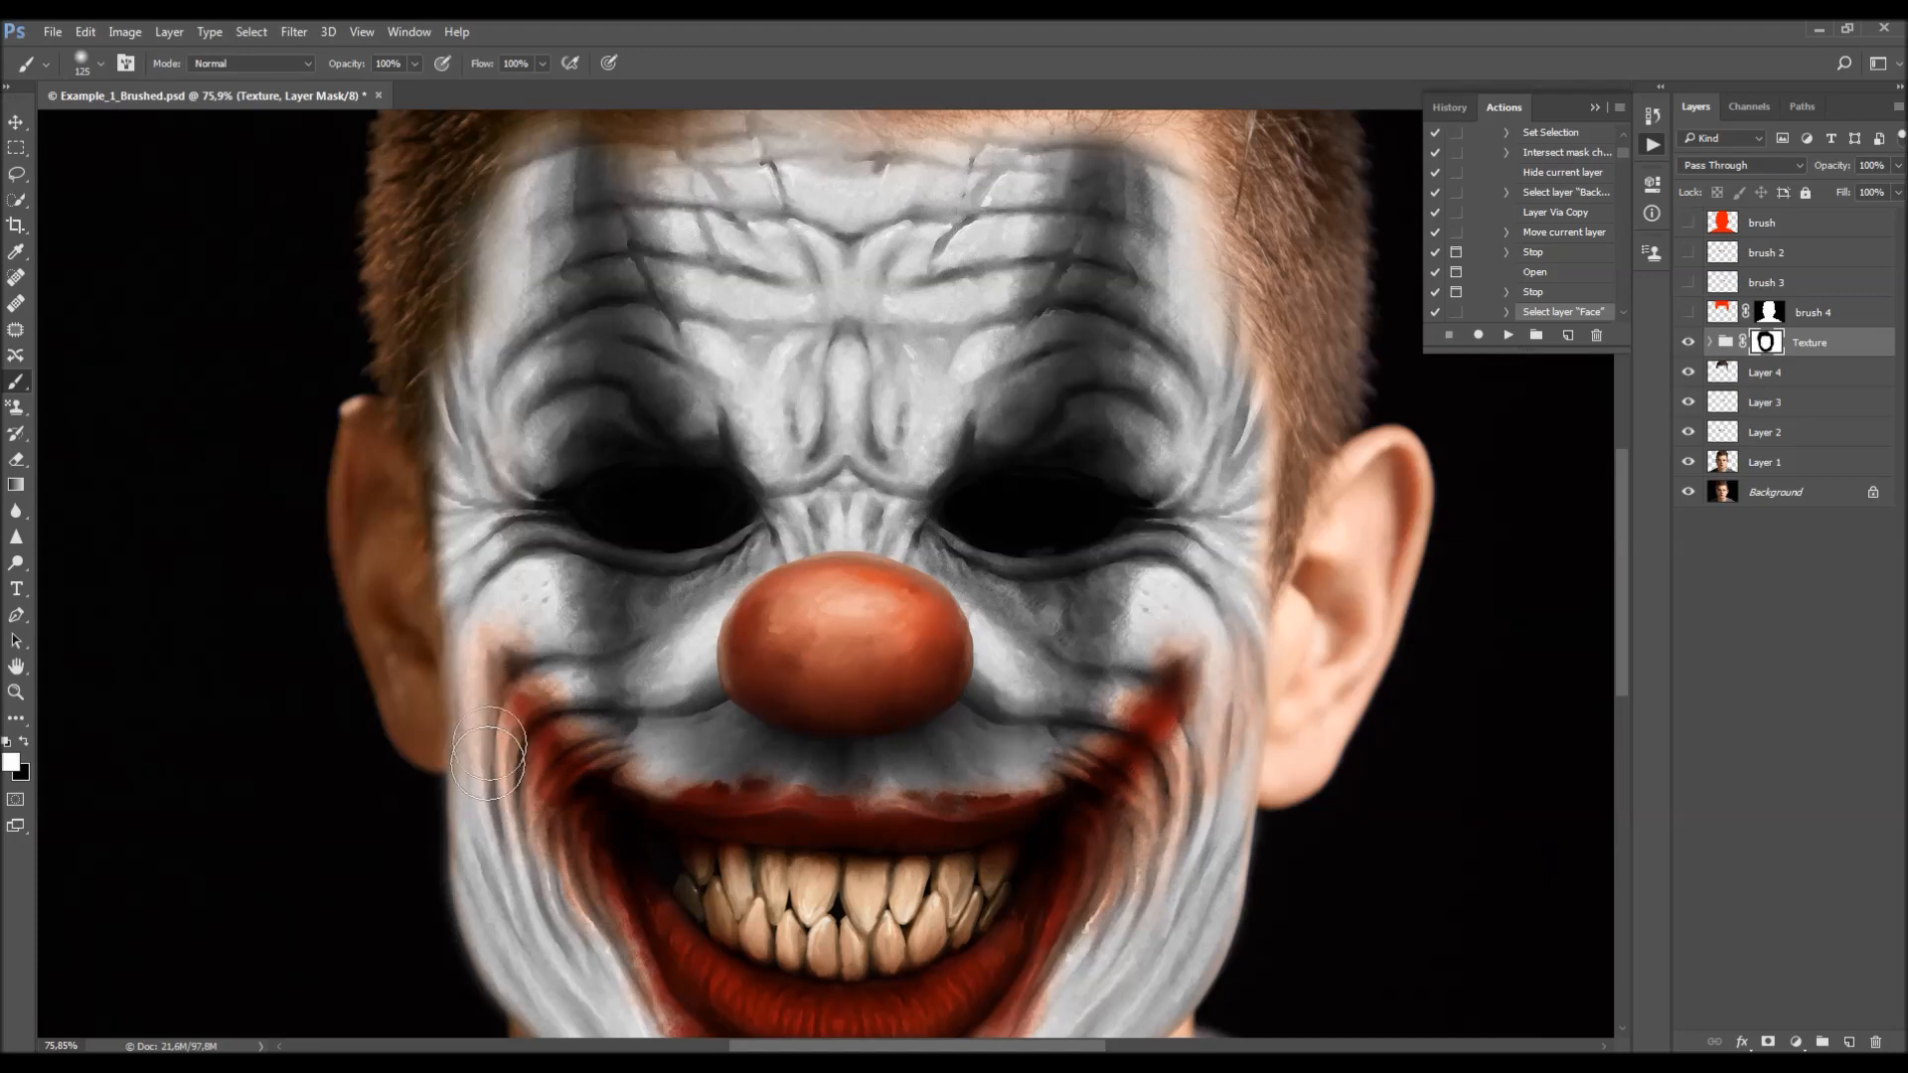
- Paint black on the Texture mask to clean up the clown texture's outer edge along the left cheek beneath the ear
{"action": "scroll", "coordinate": [443, 733], "scroll_direction": "down", "scroll_amount": 2}
{"action": "scroll", "coordinate": [397, 682], "scroll_direction": "up", "scroll_amount": 3}
{"action": "key", "text": "x"}
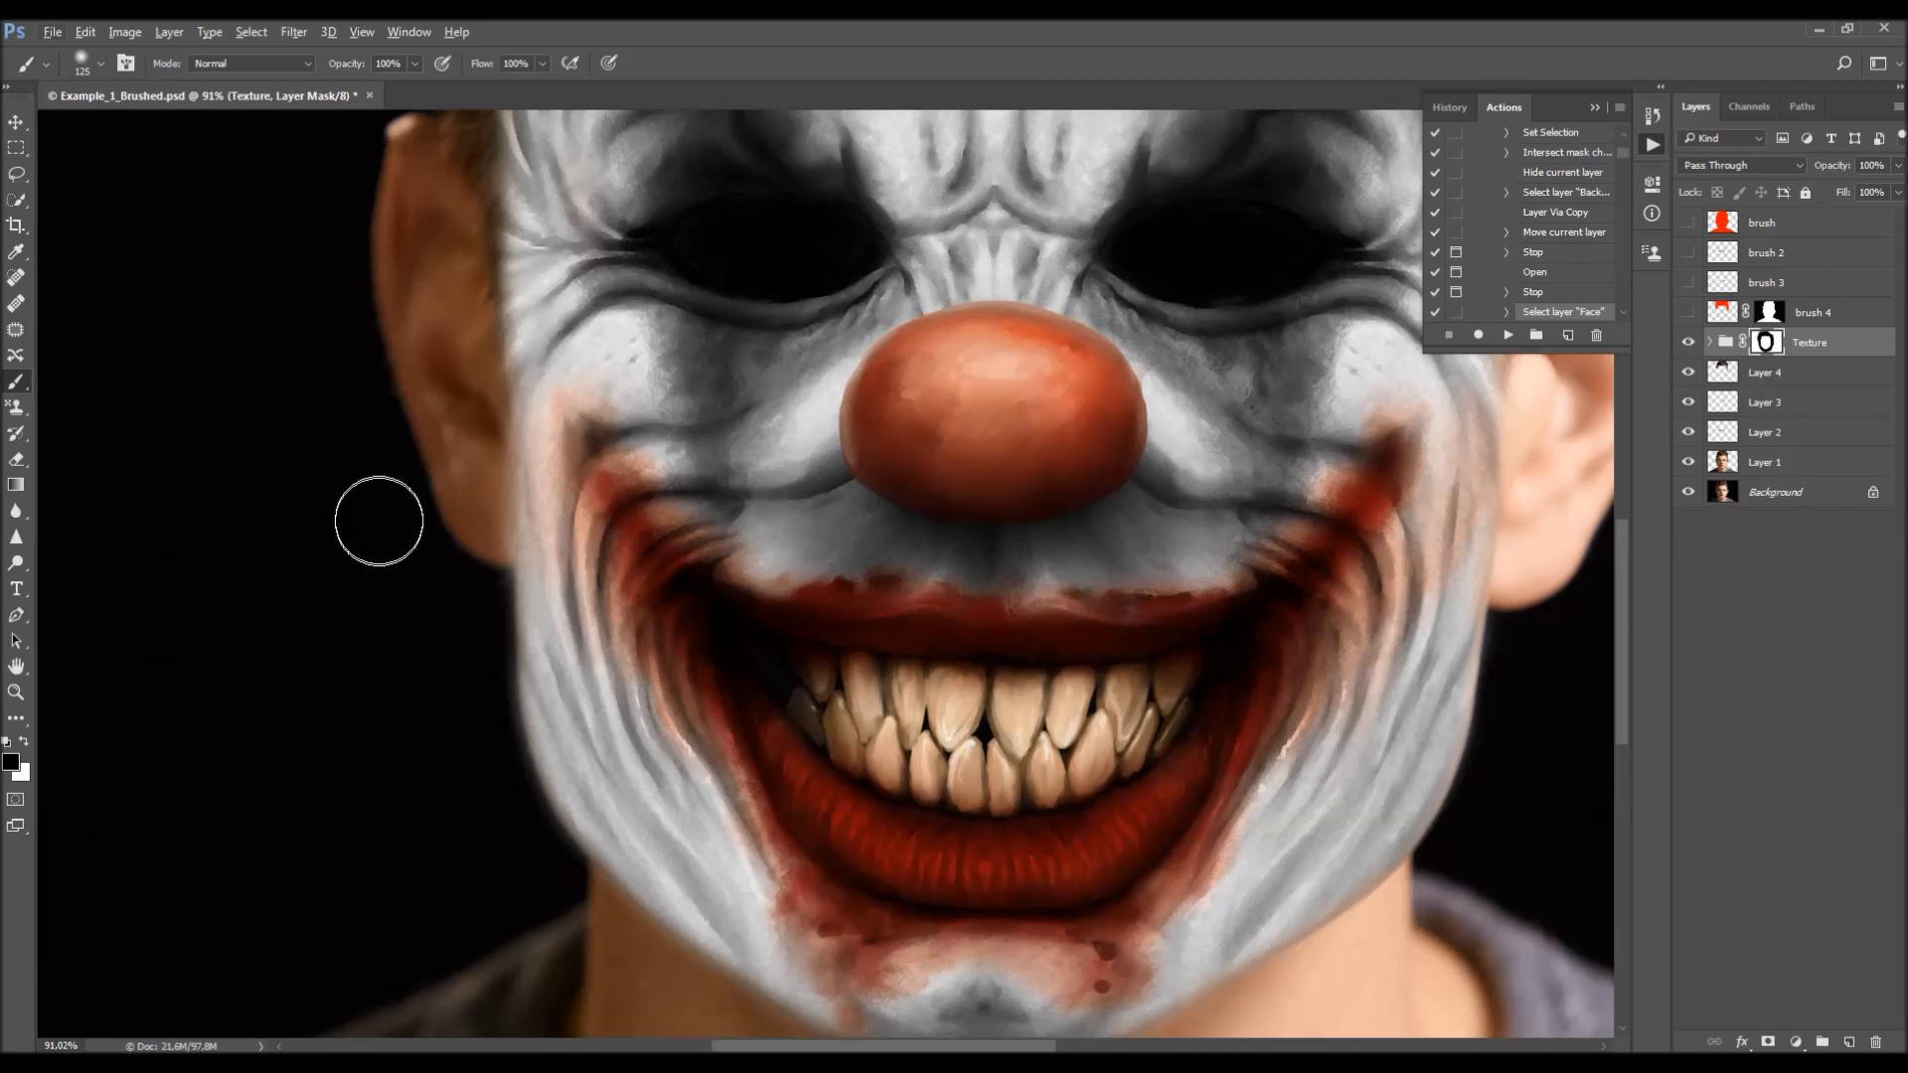
{"action": "scroll", "coordinate": [411, 503], "scroll_direction": "up", "scroll_amount": 1}
{"action": "left_click_drag", "start_coordinate": [465, 517], "coordinate": [464, 577]}
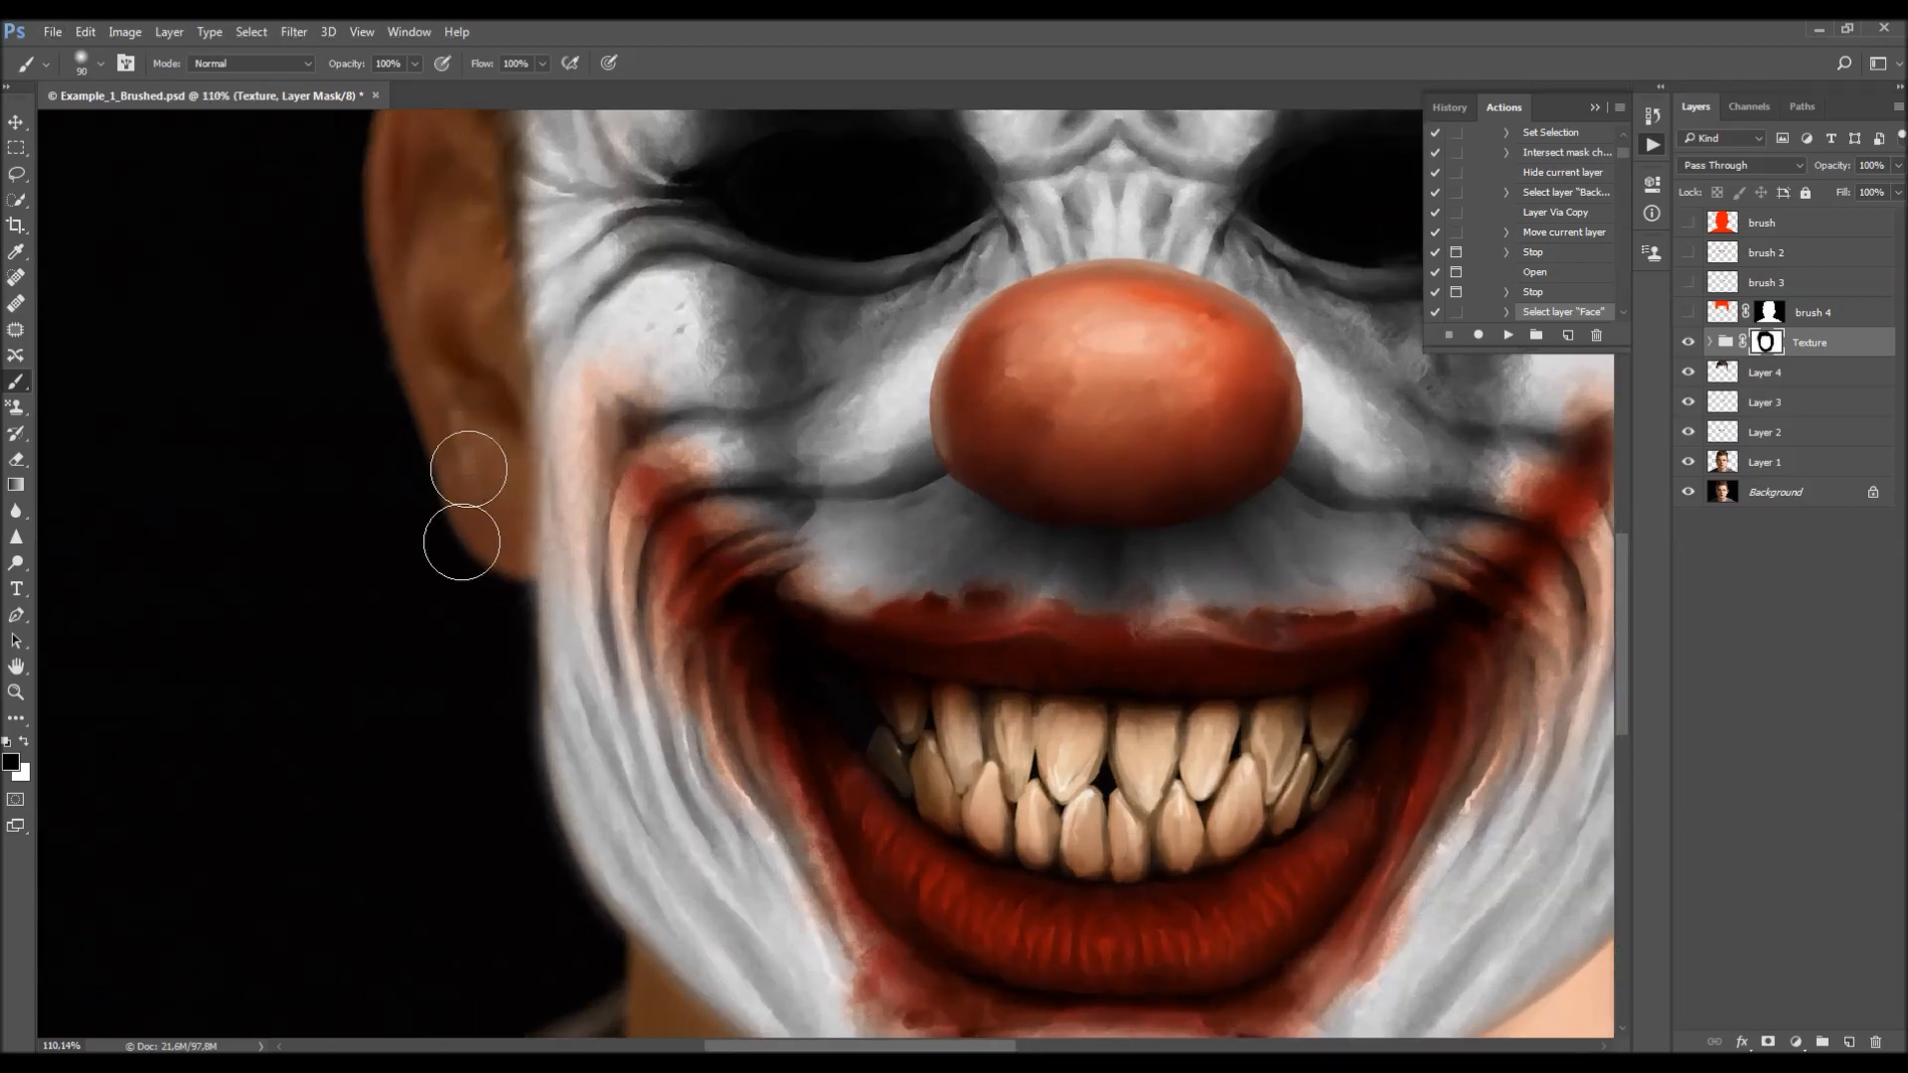
{"action": "scroll", "coordinate": [433, 596], "scroll_direction": "down", "scroll_amount": 2}
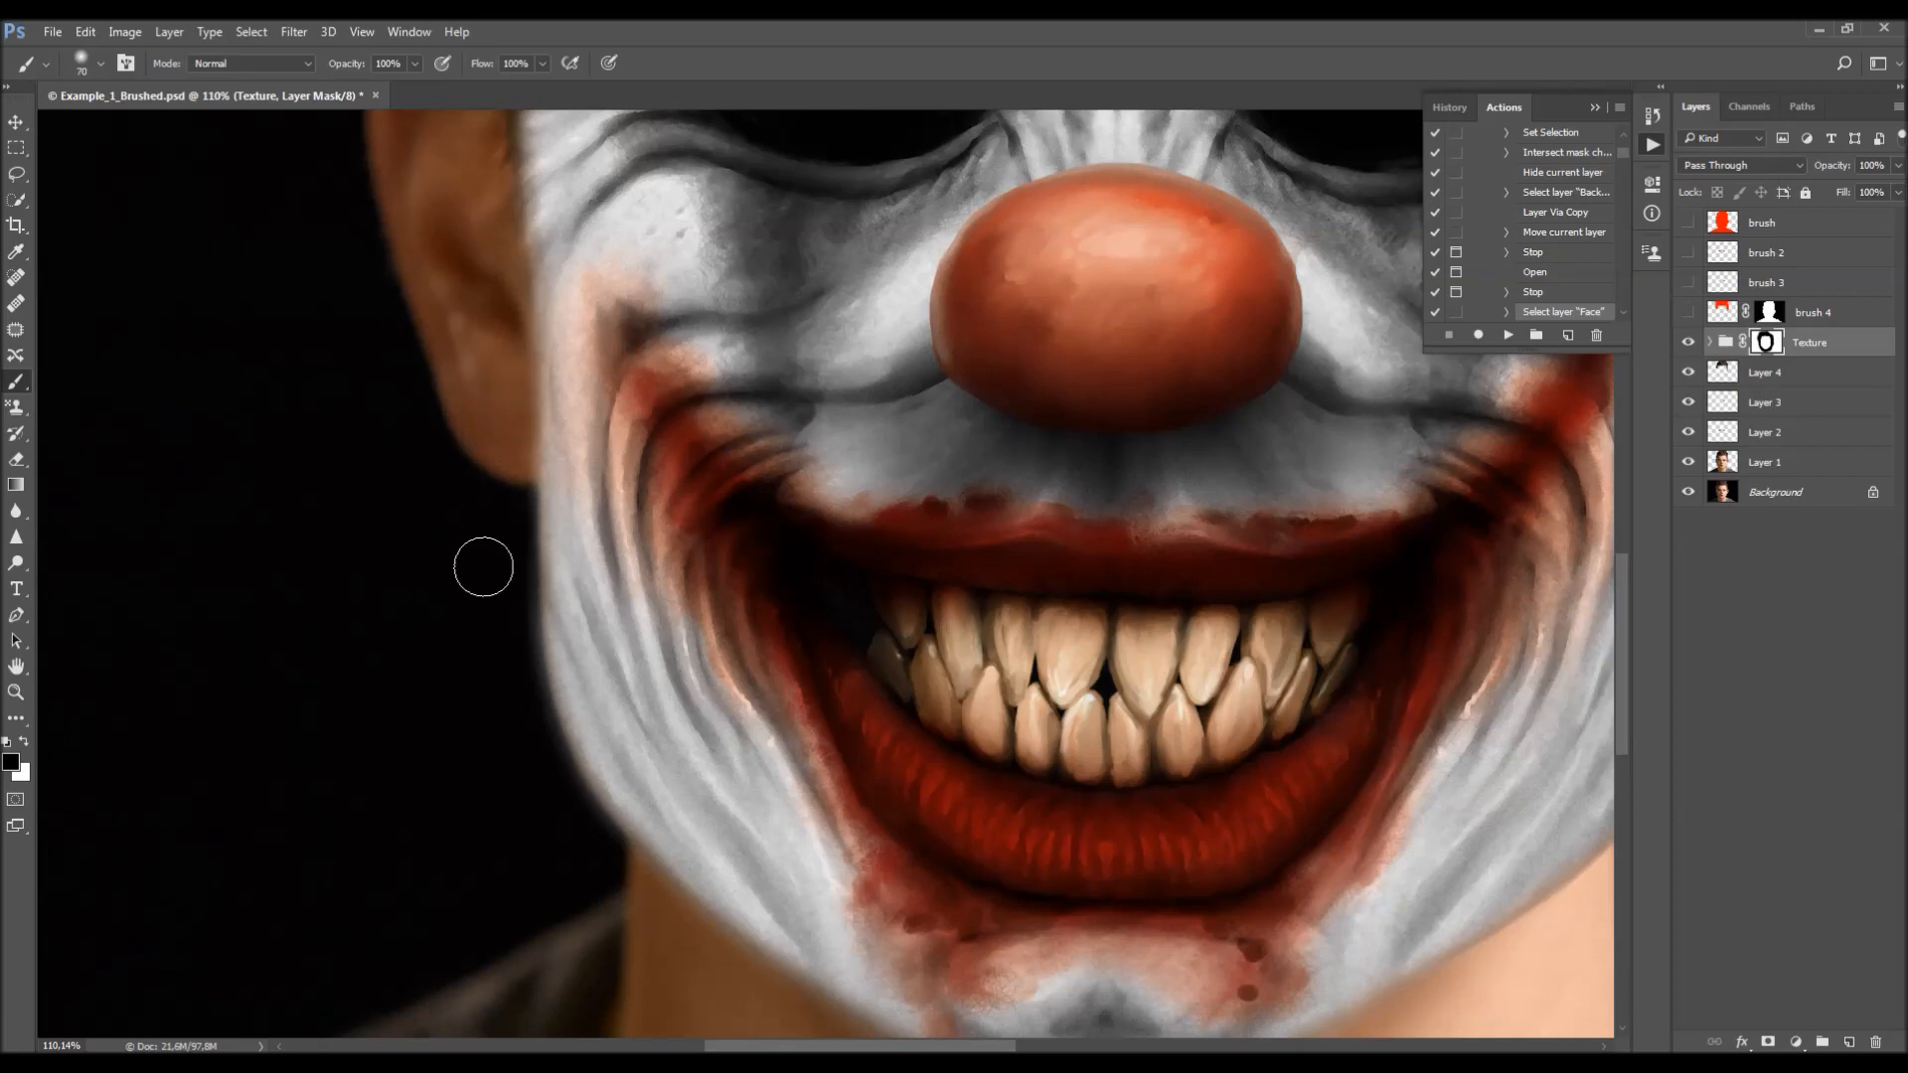
{"action": "scroll", "coordinate": [503, 785], "scroll_direction": "down", "scroll_amount": 2}
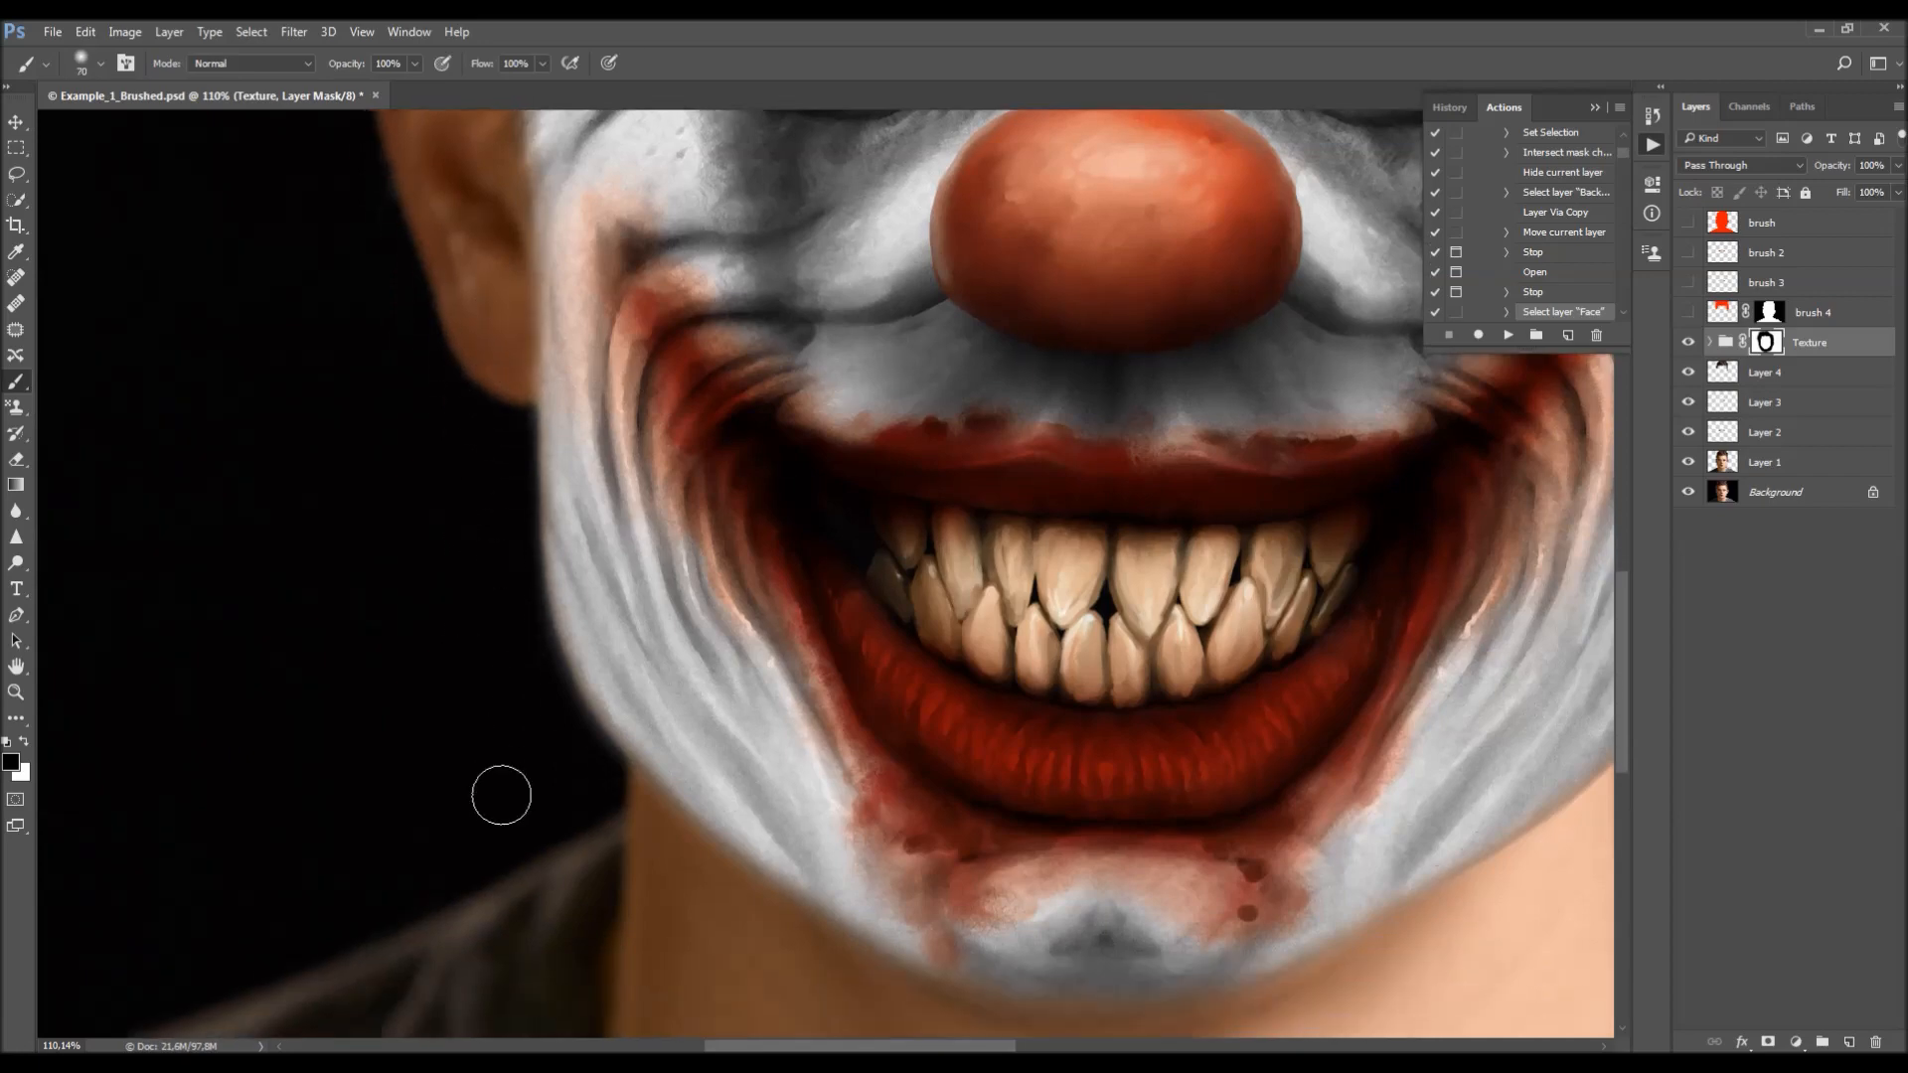
- Clean up the clown texture's edge along the left jawline down to the chin by painting black on the mask
{"action": "scroll", "coordinate": [505, 795], "scroll_direction": "up", "scroll_amount": 3}
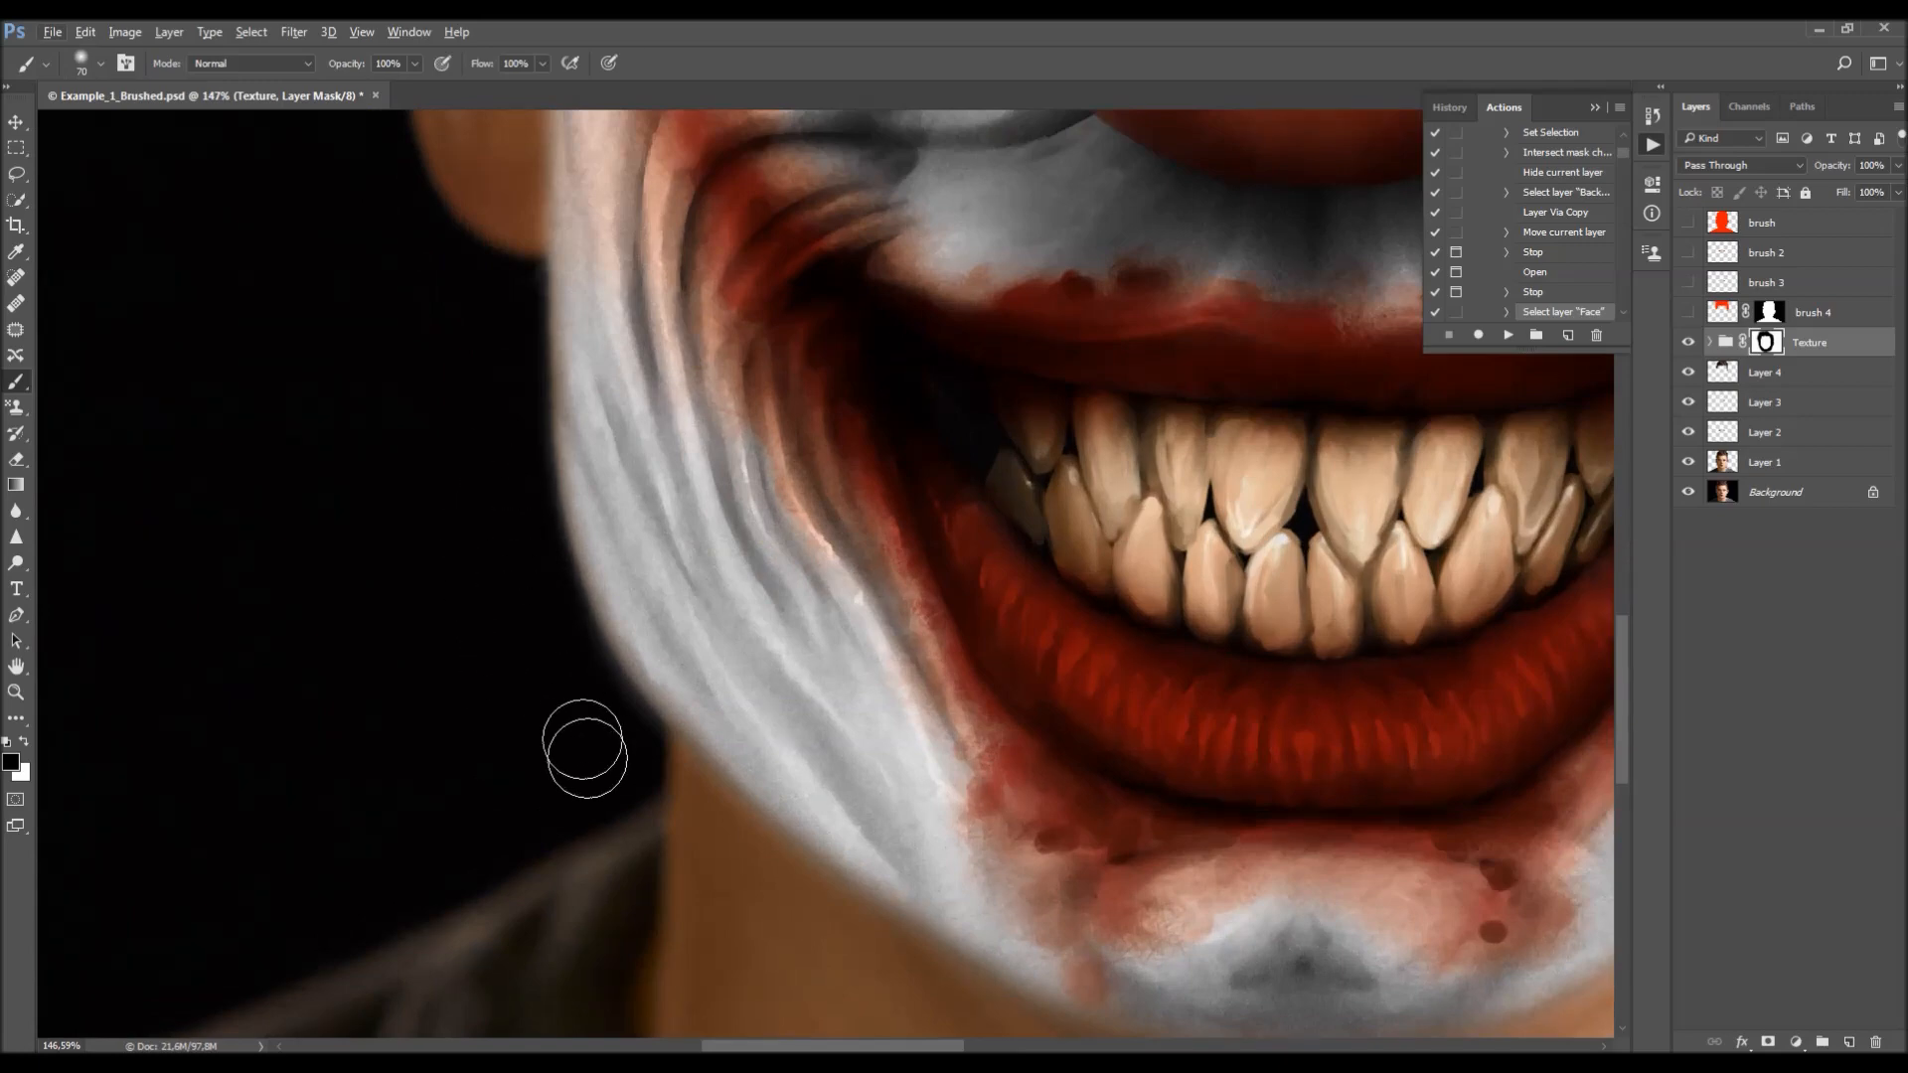
{"action": "scroll", "coordinate": [427, 676], "scroll_direction": "down", "scroll_amount": 3}
{"action": "scroll", "coordinate": [564, 669], "scroll_direction": "up", "scroll_amount": 3}
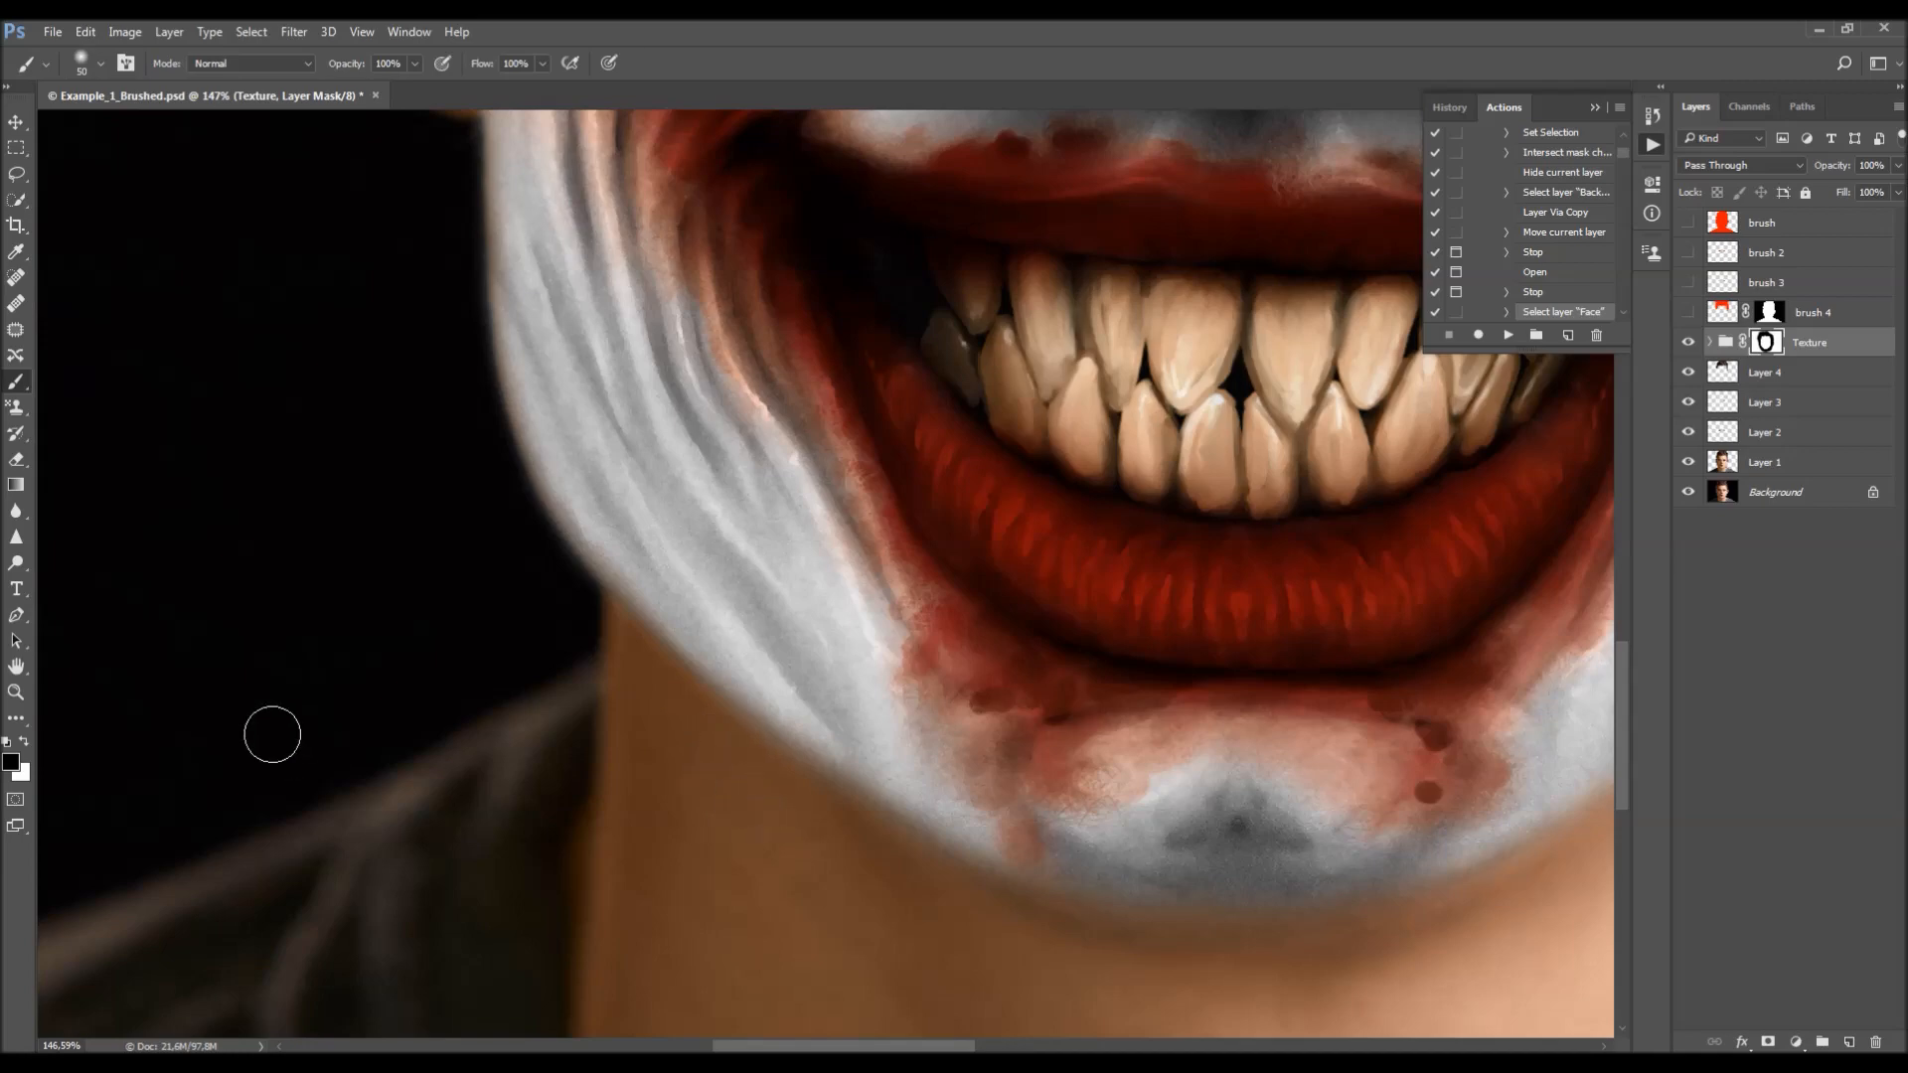
{"action": "scroll", "coordinate": [234, 709], "scroll_direction": "down", "scroll_amount": 3}
{"action": "scroll", "coordinate": [866, 928], "scroll_direction": "up", "scroll_amount": 3}
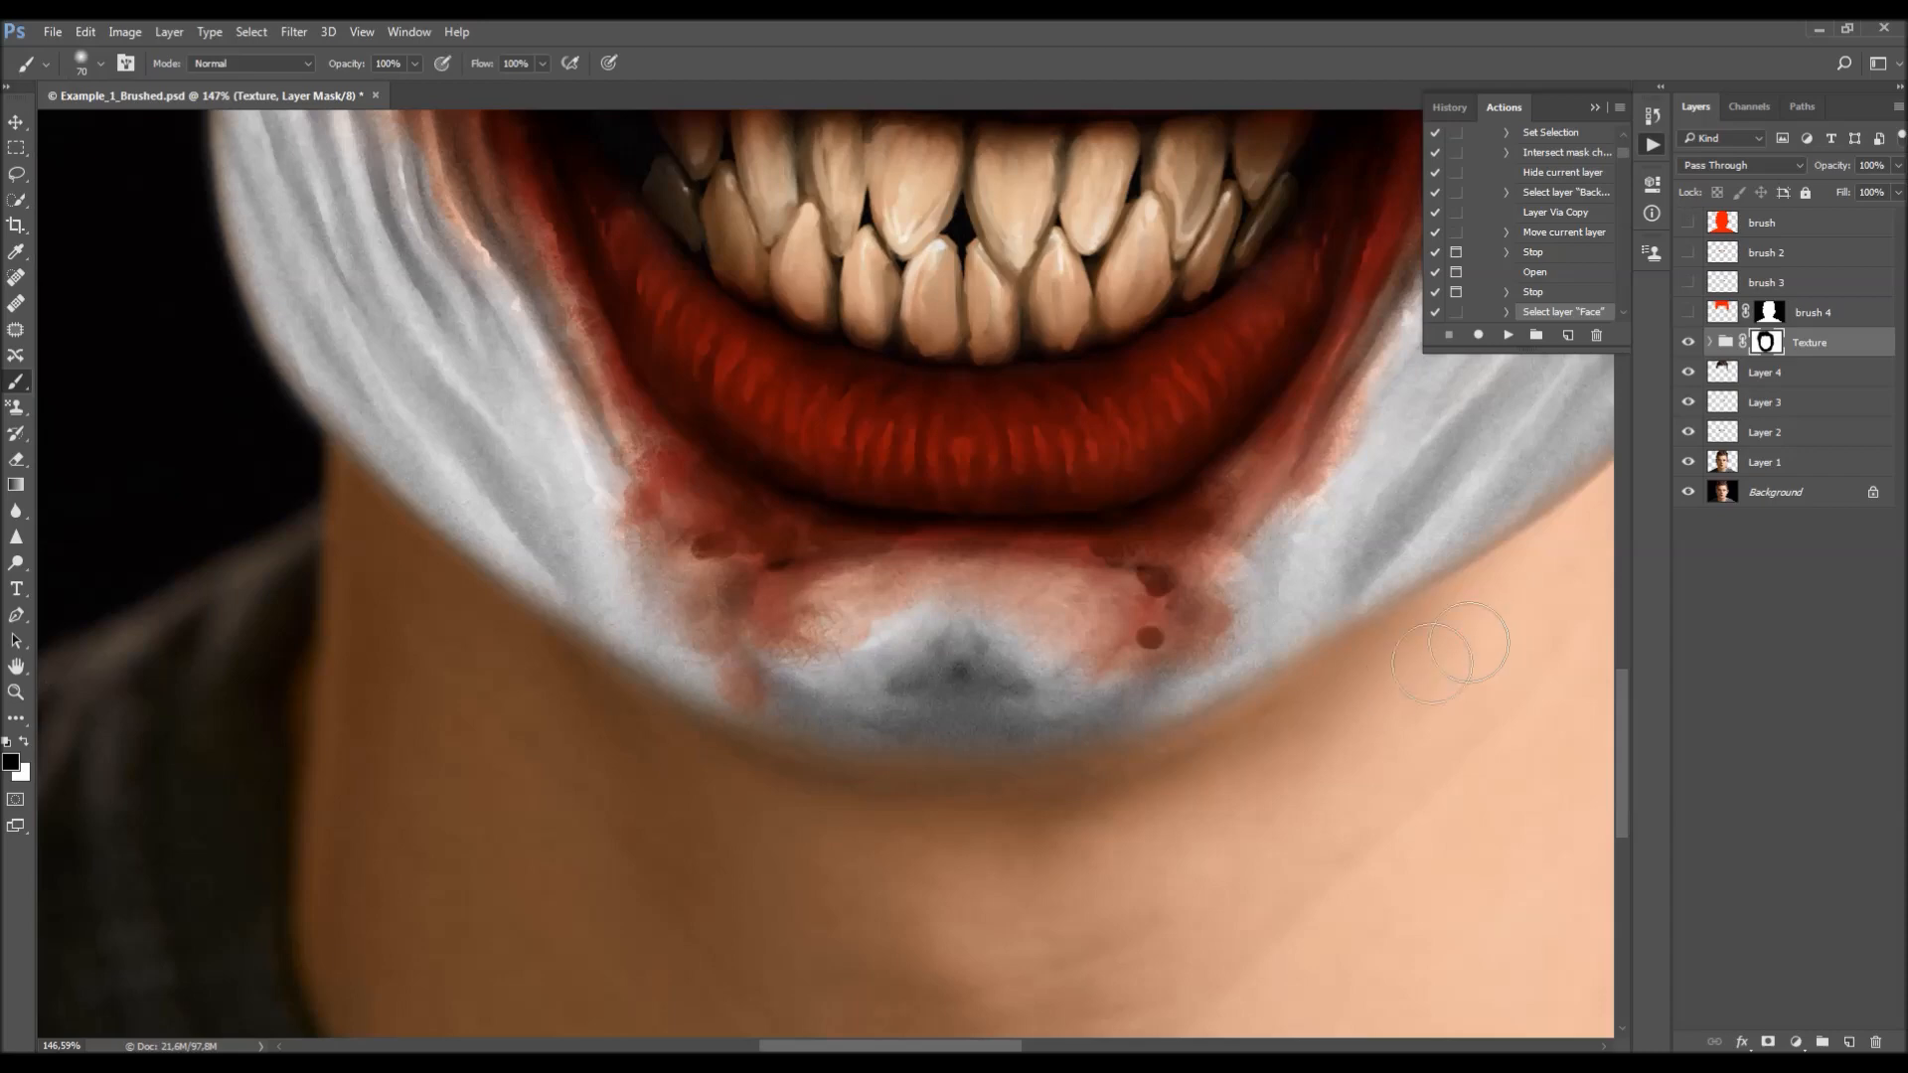
- Enlarge the brush to 200 px and paint black on the mask around the neck beneath the chin
{"action": "scroll", "coordinate": [407, 667], "scroll_direction": "down", "scroll_amount": 3}
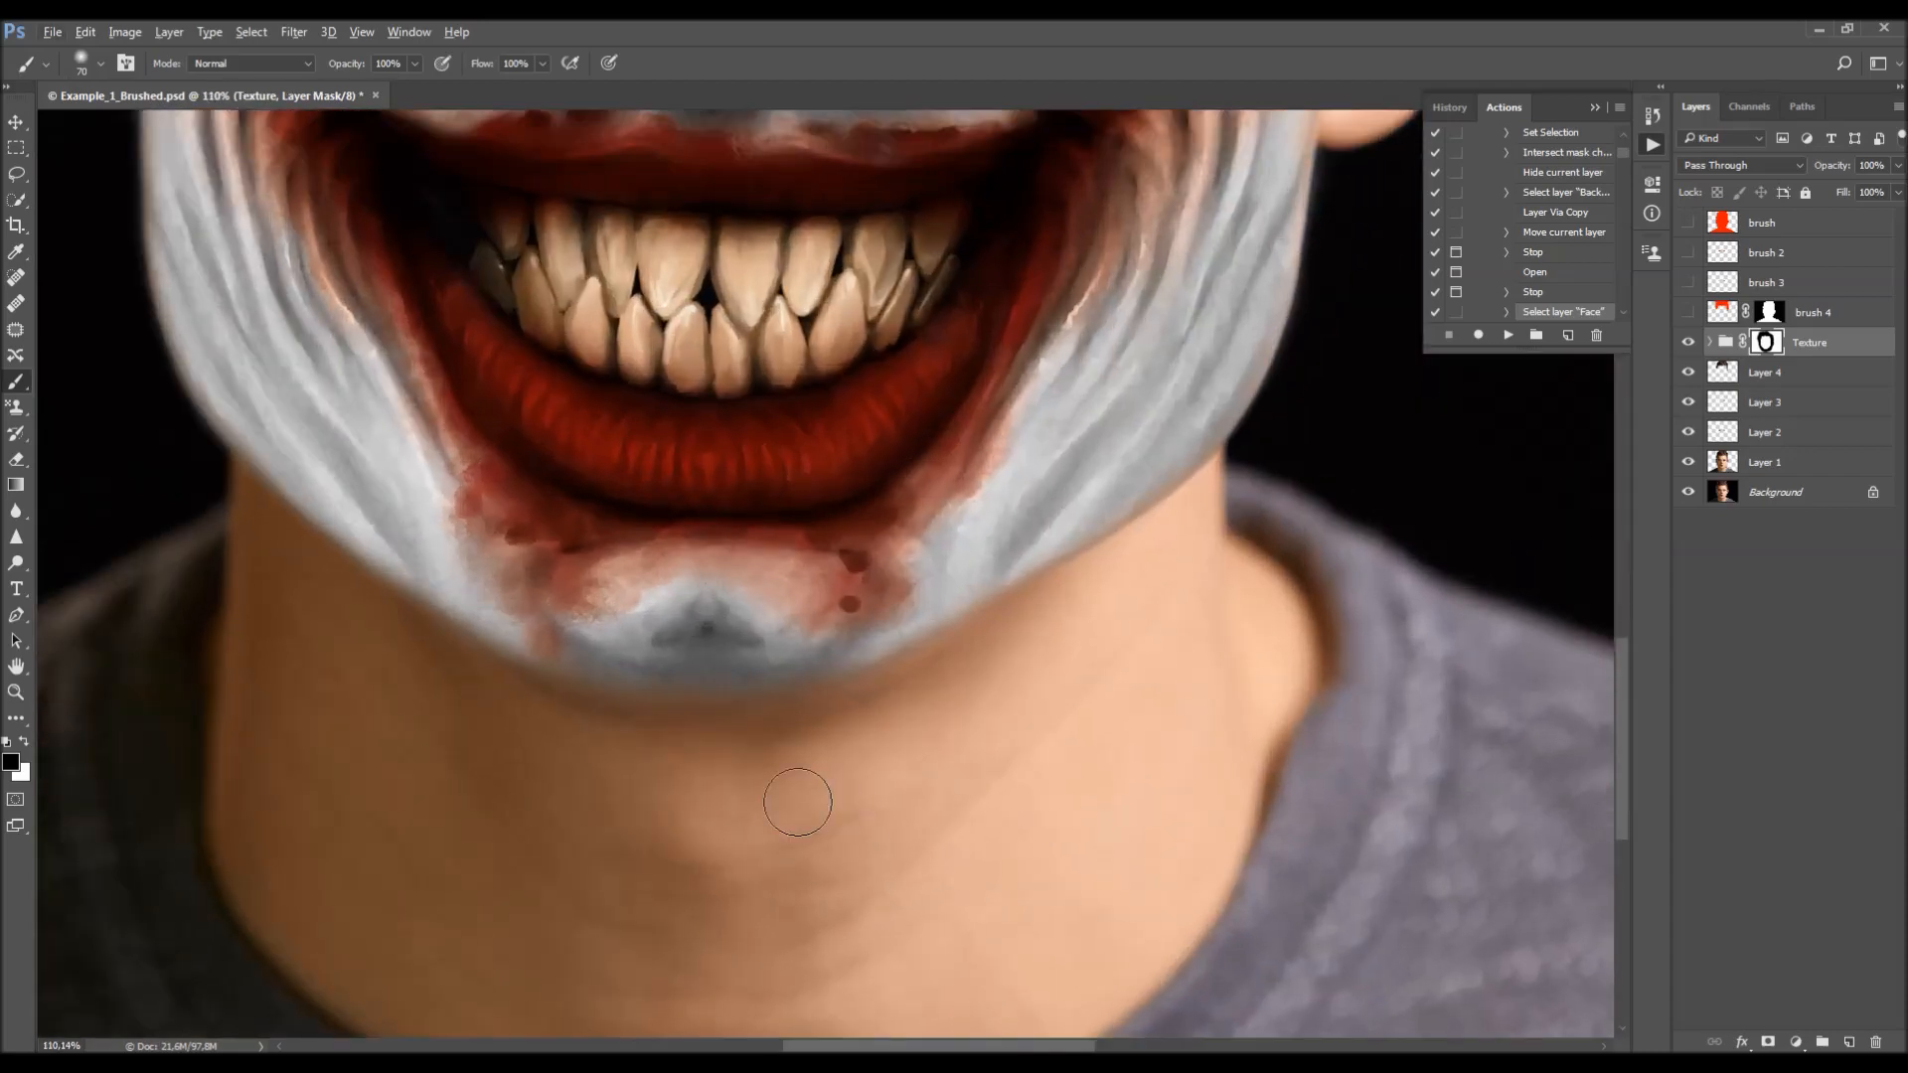
{"action": "key", "text": "bracketright"}
{"action": "key", "text": "bracketright"}
{"action": "key", "text": "bracketright"}
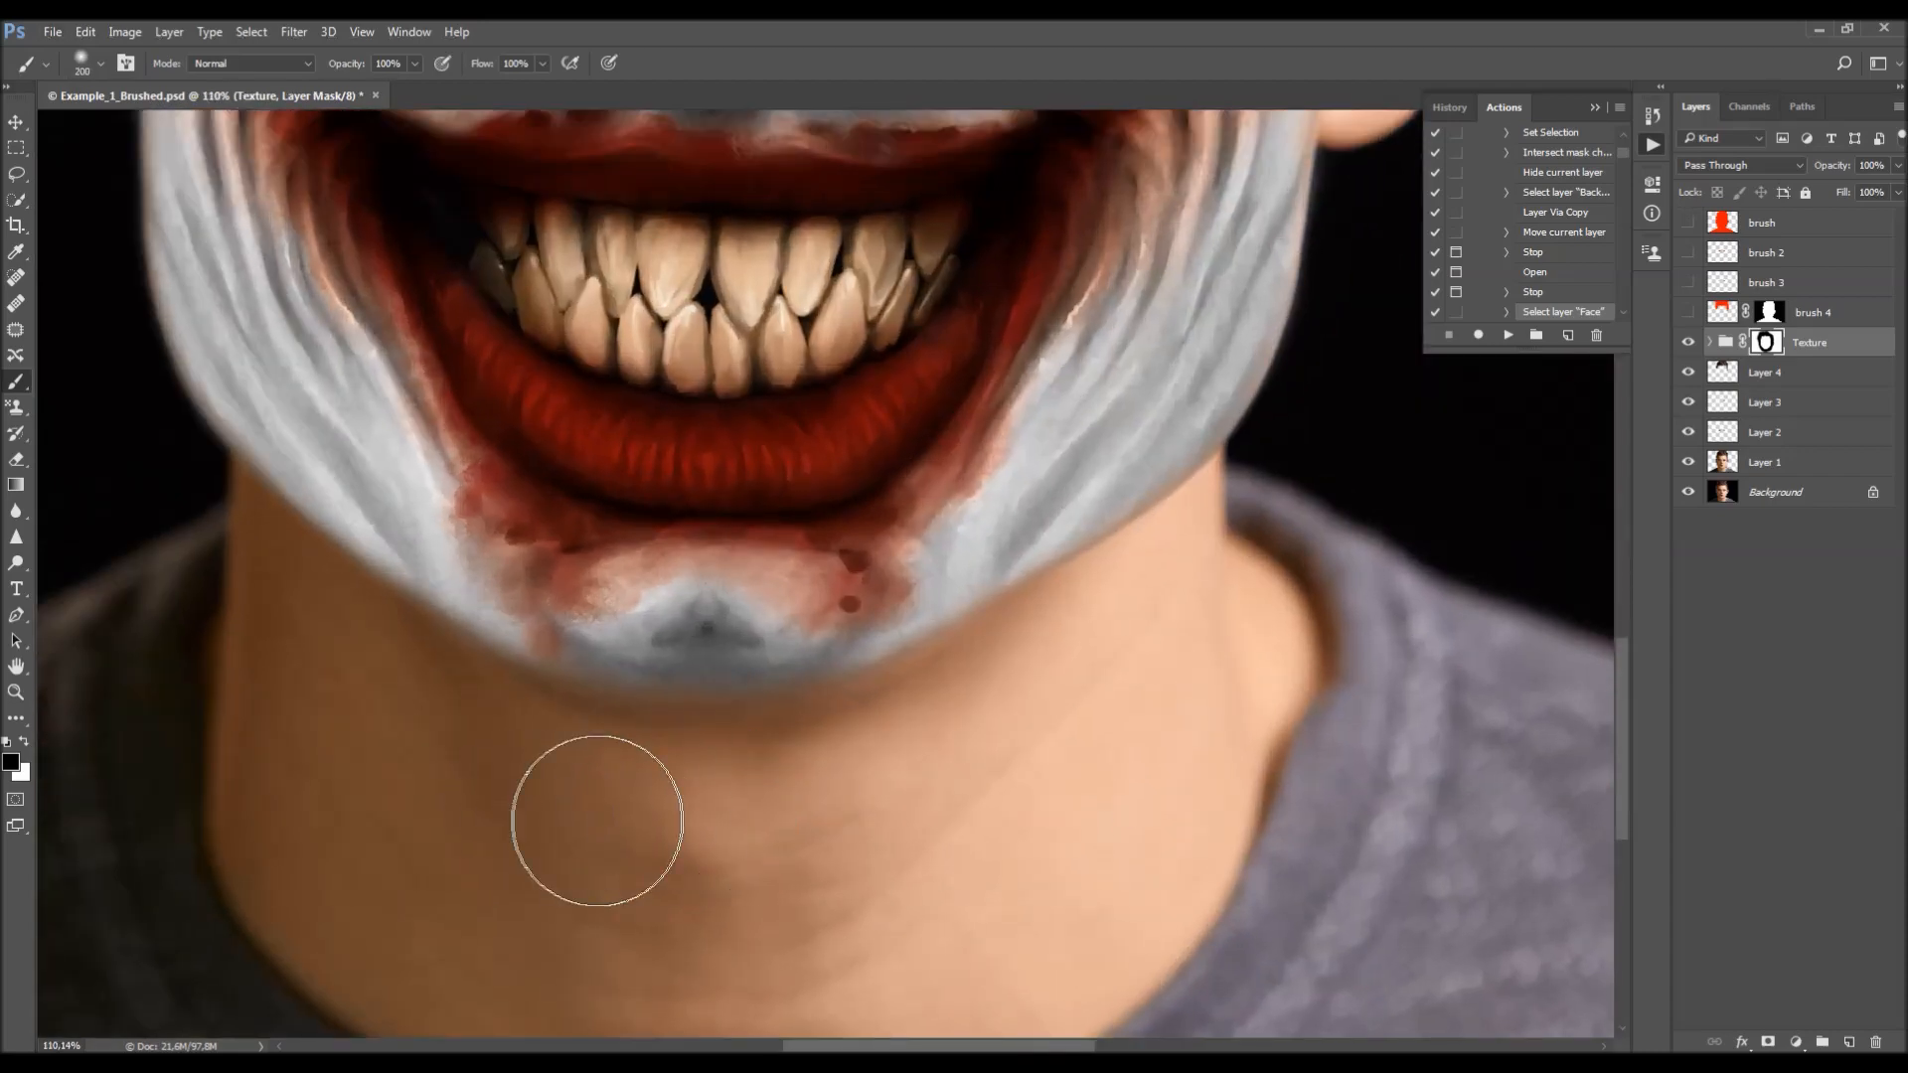
{"action": "scroll", "coordinate": [1090, 584], "scroll_direction": "down", "scroll_amount": 2}
{"action": "scroll", "coordinate": [937, 759], "scroll_direction": "up", "scroll_amount": 4}
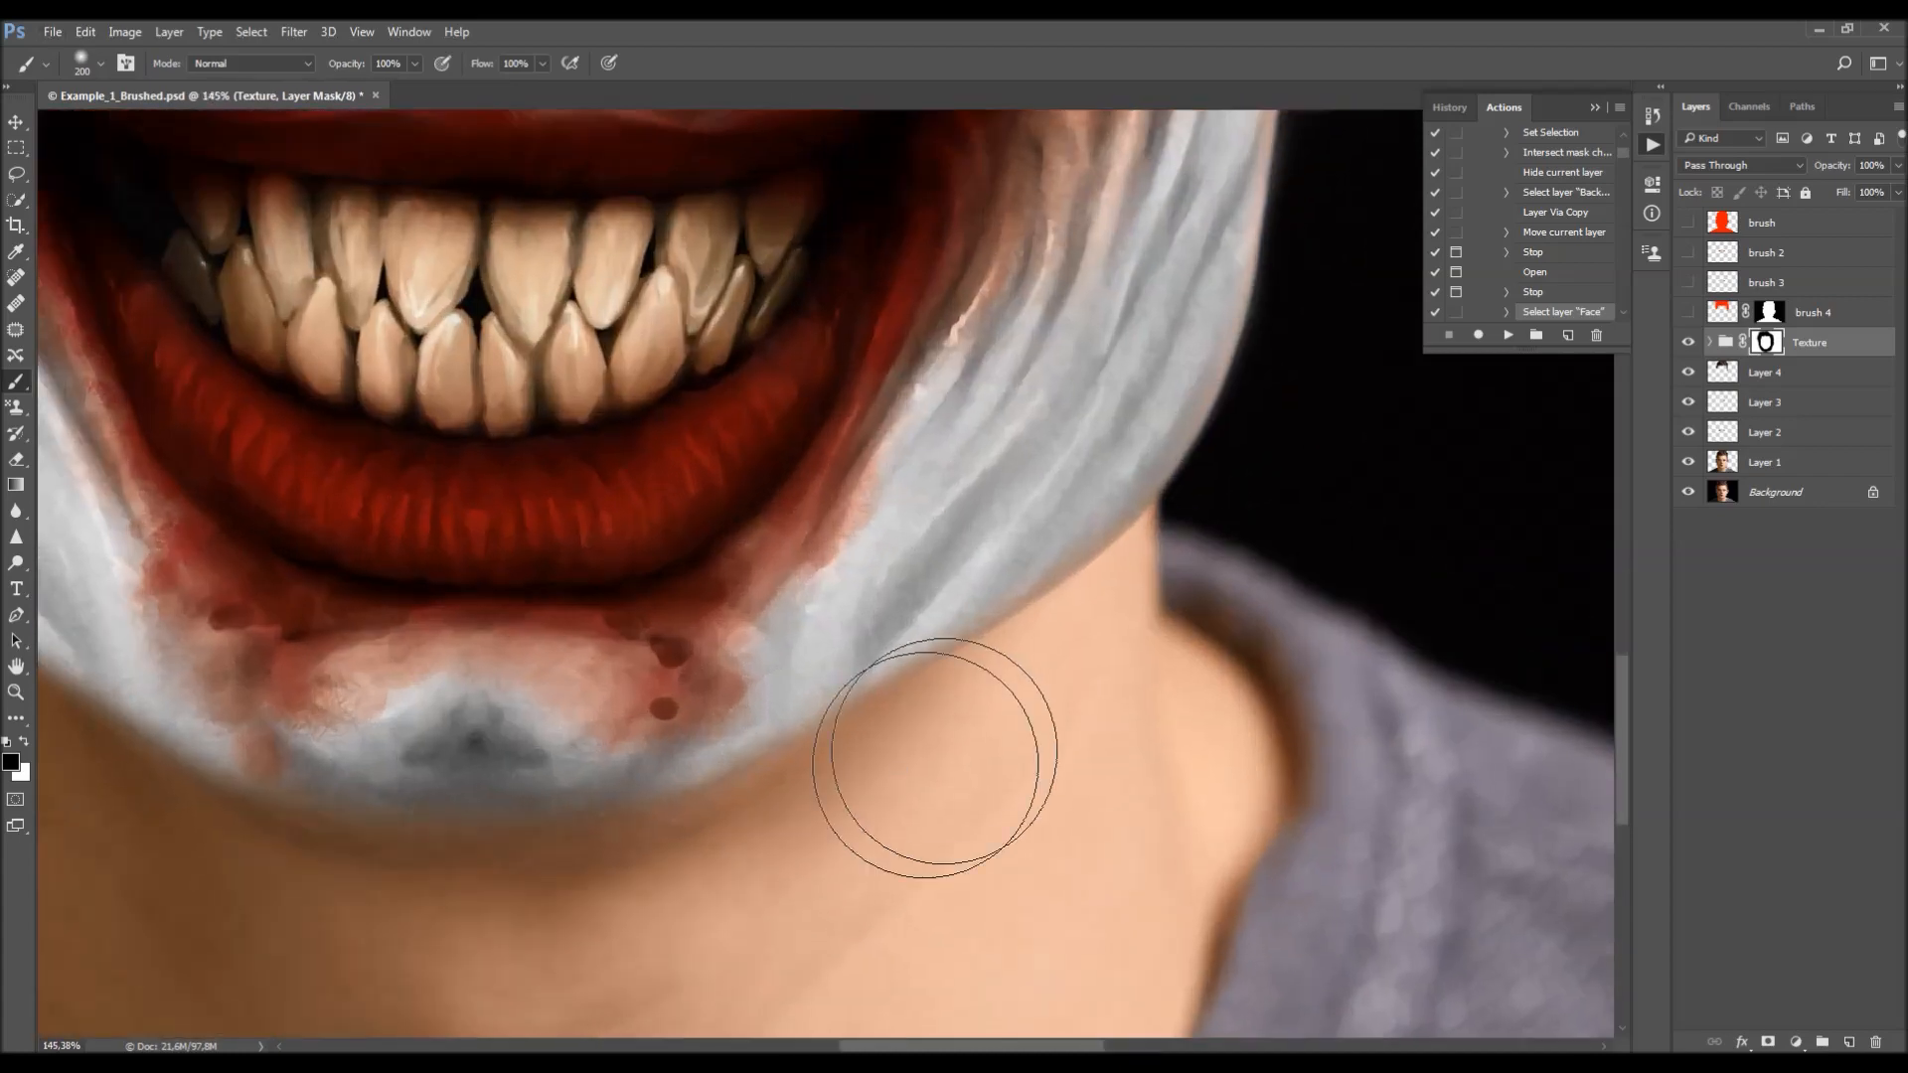
- Reduce the brush to 50 px and refine the mask along the right jaw and cheek, alternating white and black
{"action": "key", "text": "bracketleft"}
{"action": "key", "text": "bracketleft"}
{"action": "key", "text": "bracketleft"}
{"action": "key", "text": "bracketleft"}
{"action": "key", "text": "bracketleft"}
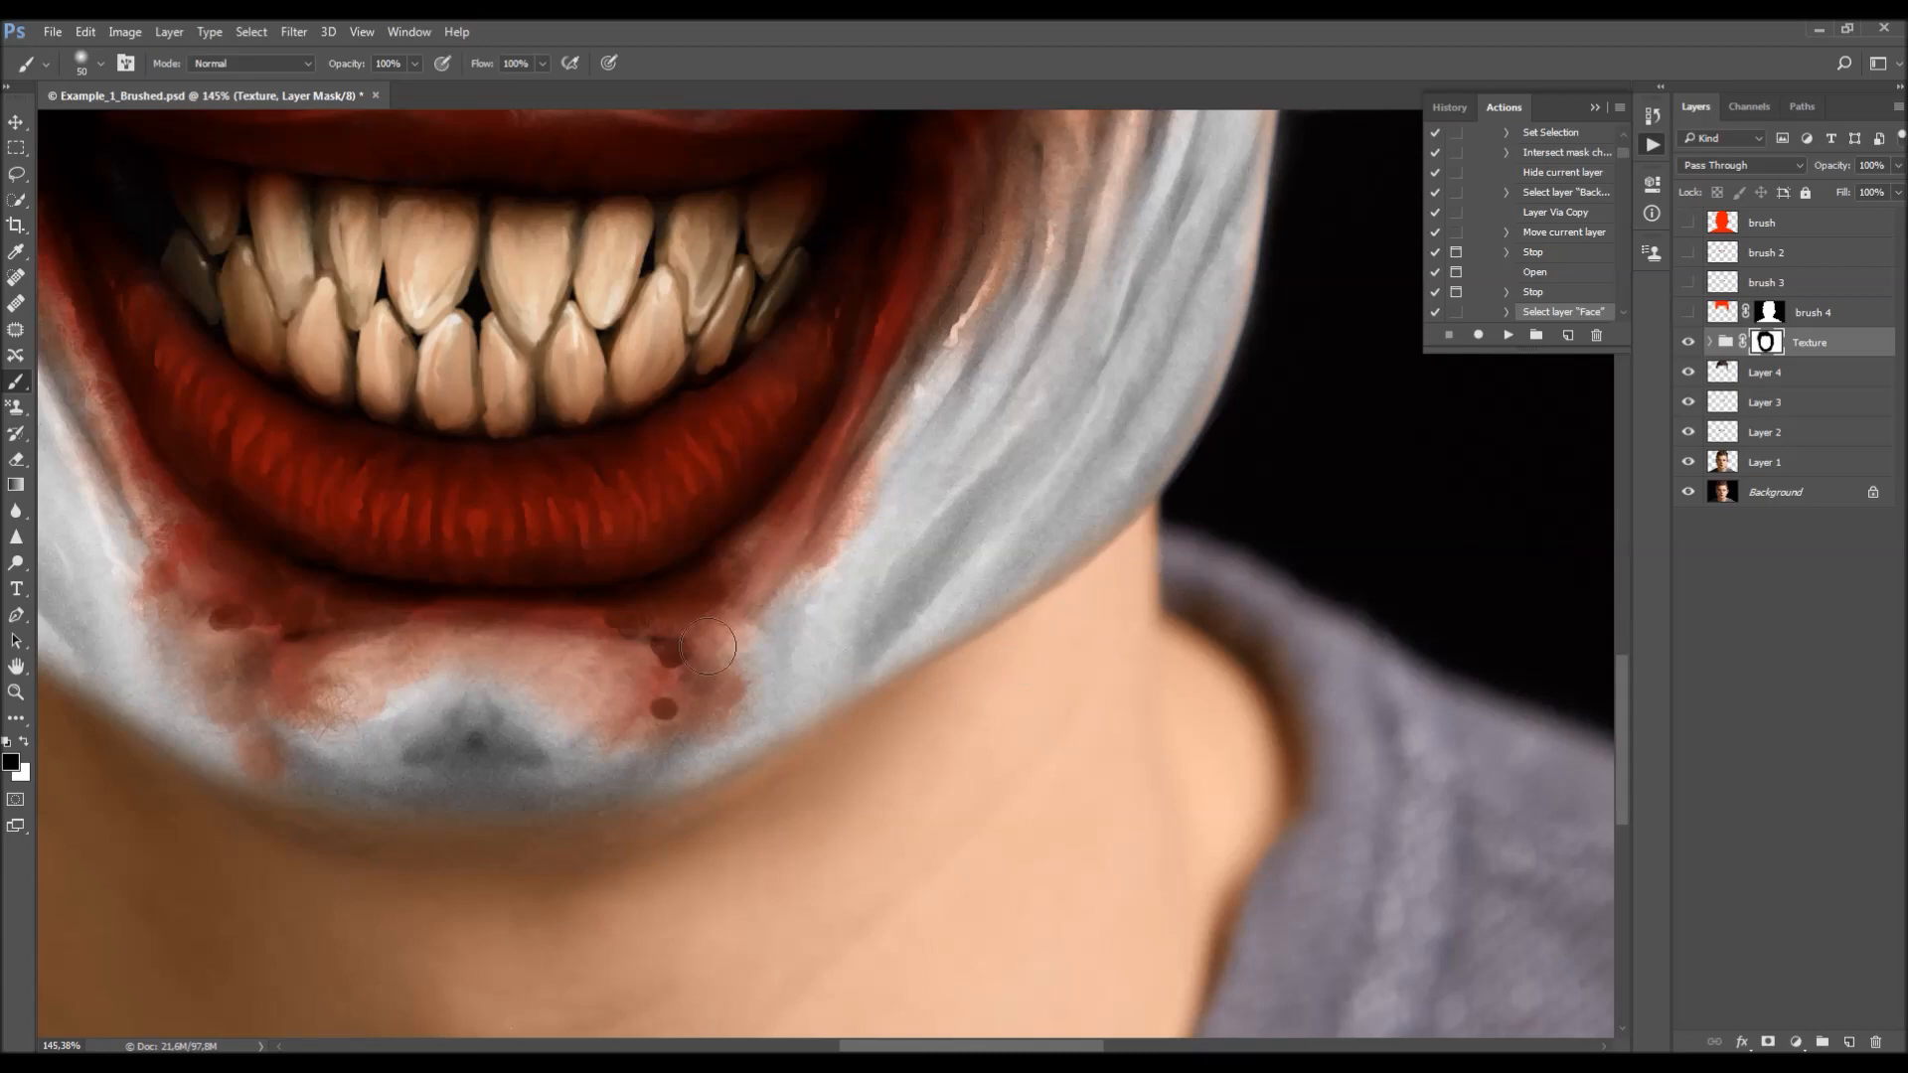
{"action": "scroll", "coordinate": [707, 647], "scroll_direction": "down", "scroll_amount": 2}
{"action": "scroll", "coordinate": [954, 547], "scroll_direction": "up", "scroll_amount": 3}
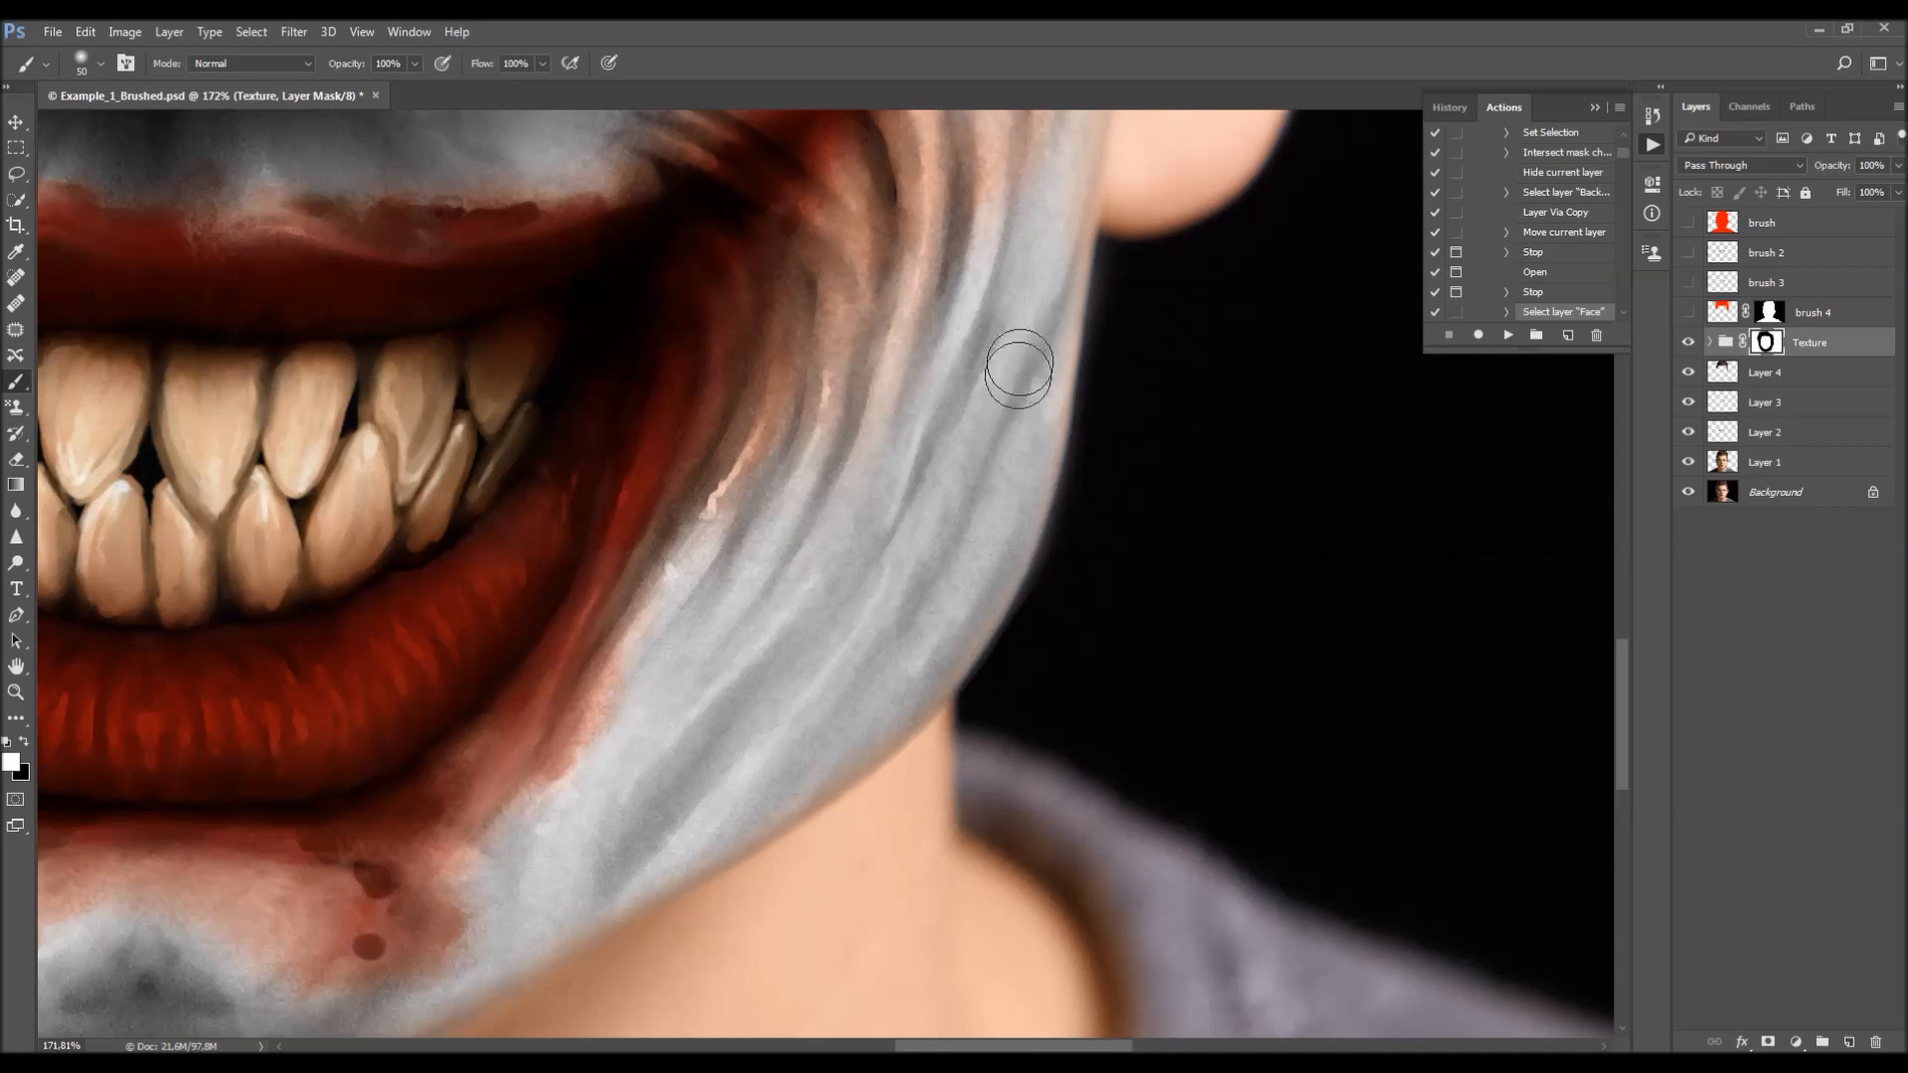
{"action": "key", "text": "x"}
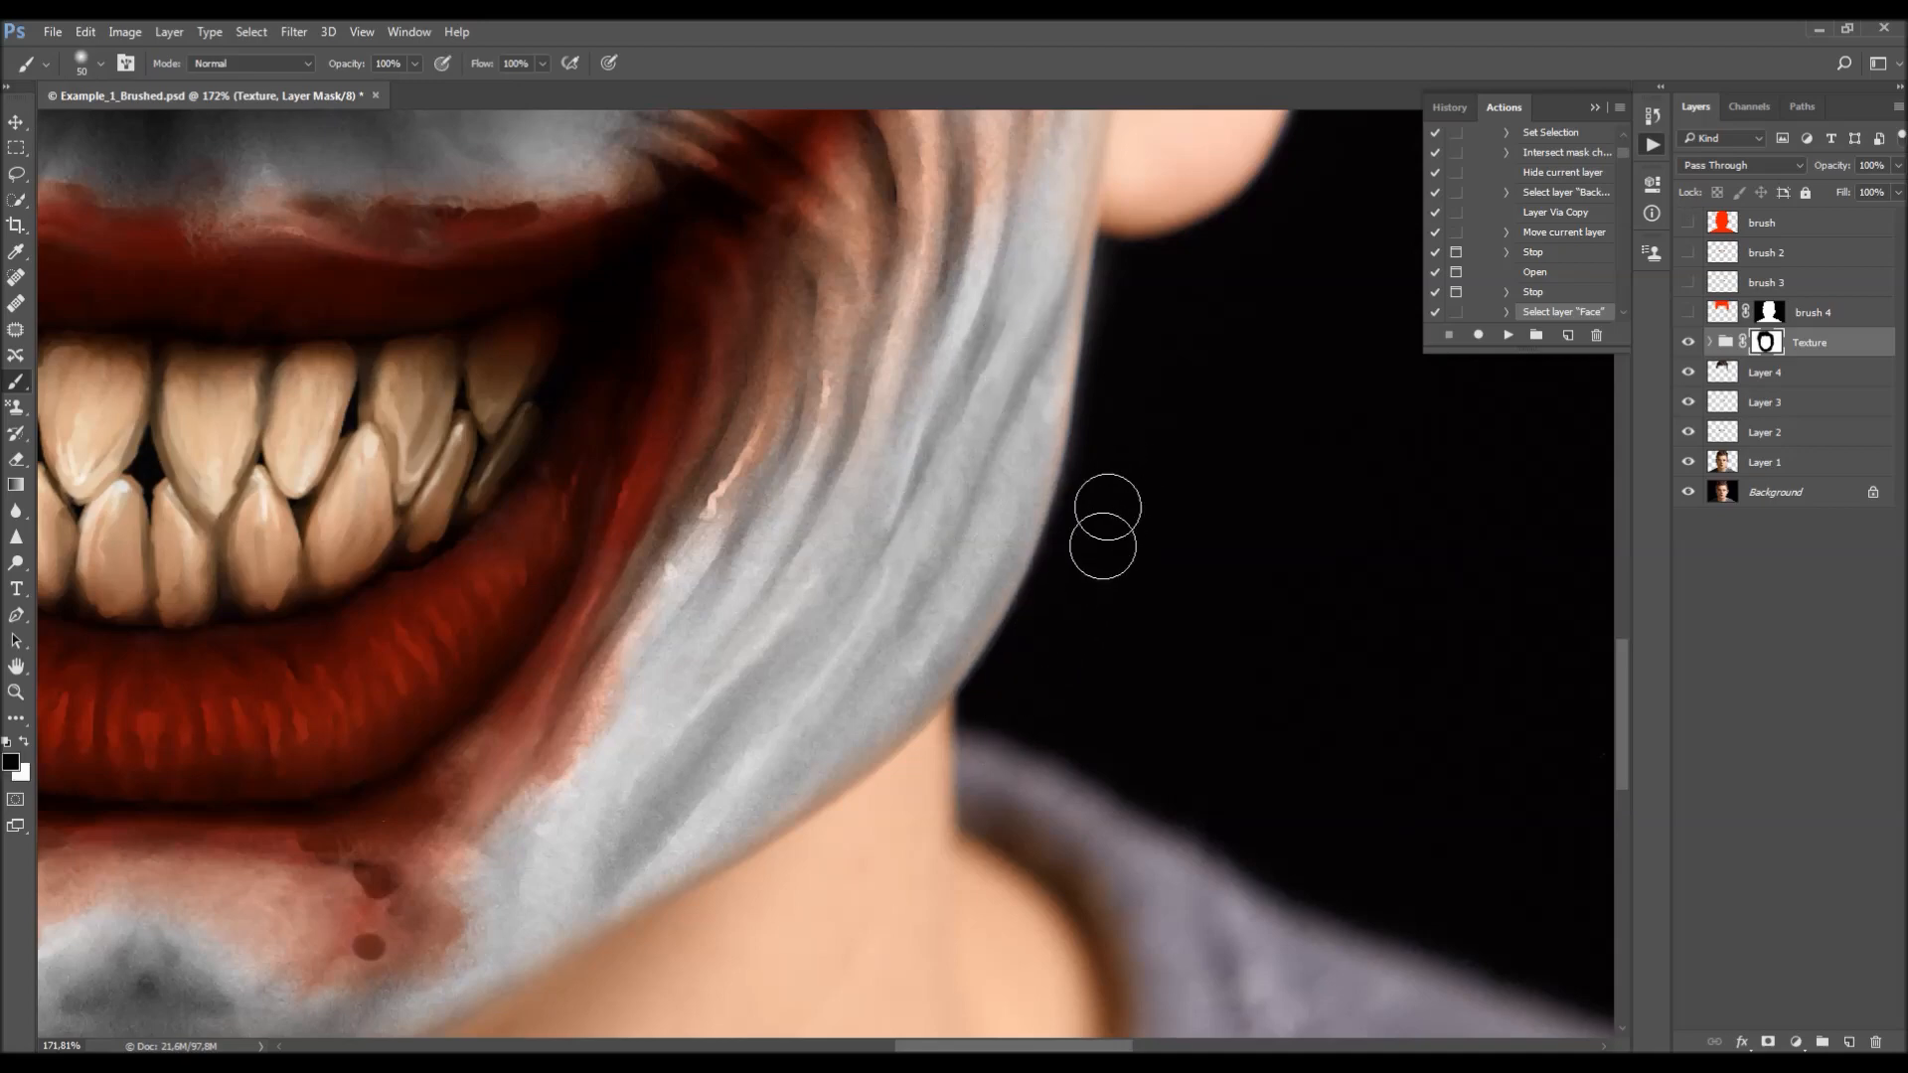
{"action": "scroll", "coordinate": [686, 494], "scroll_direction": "down", "scroll_amount": 6}
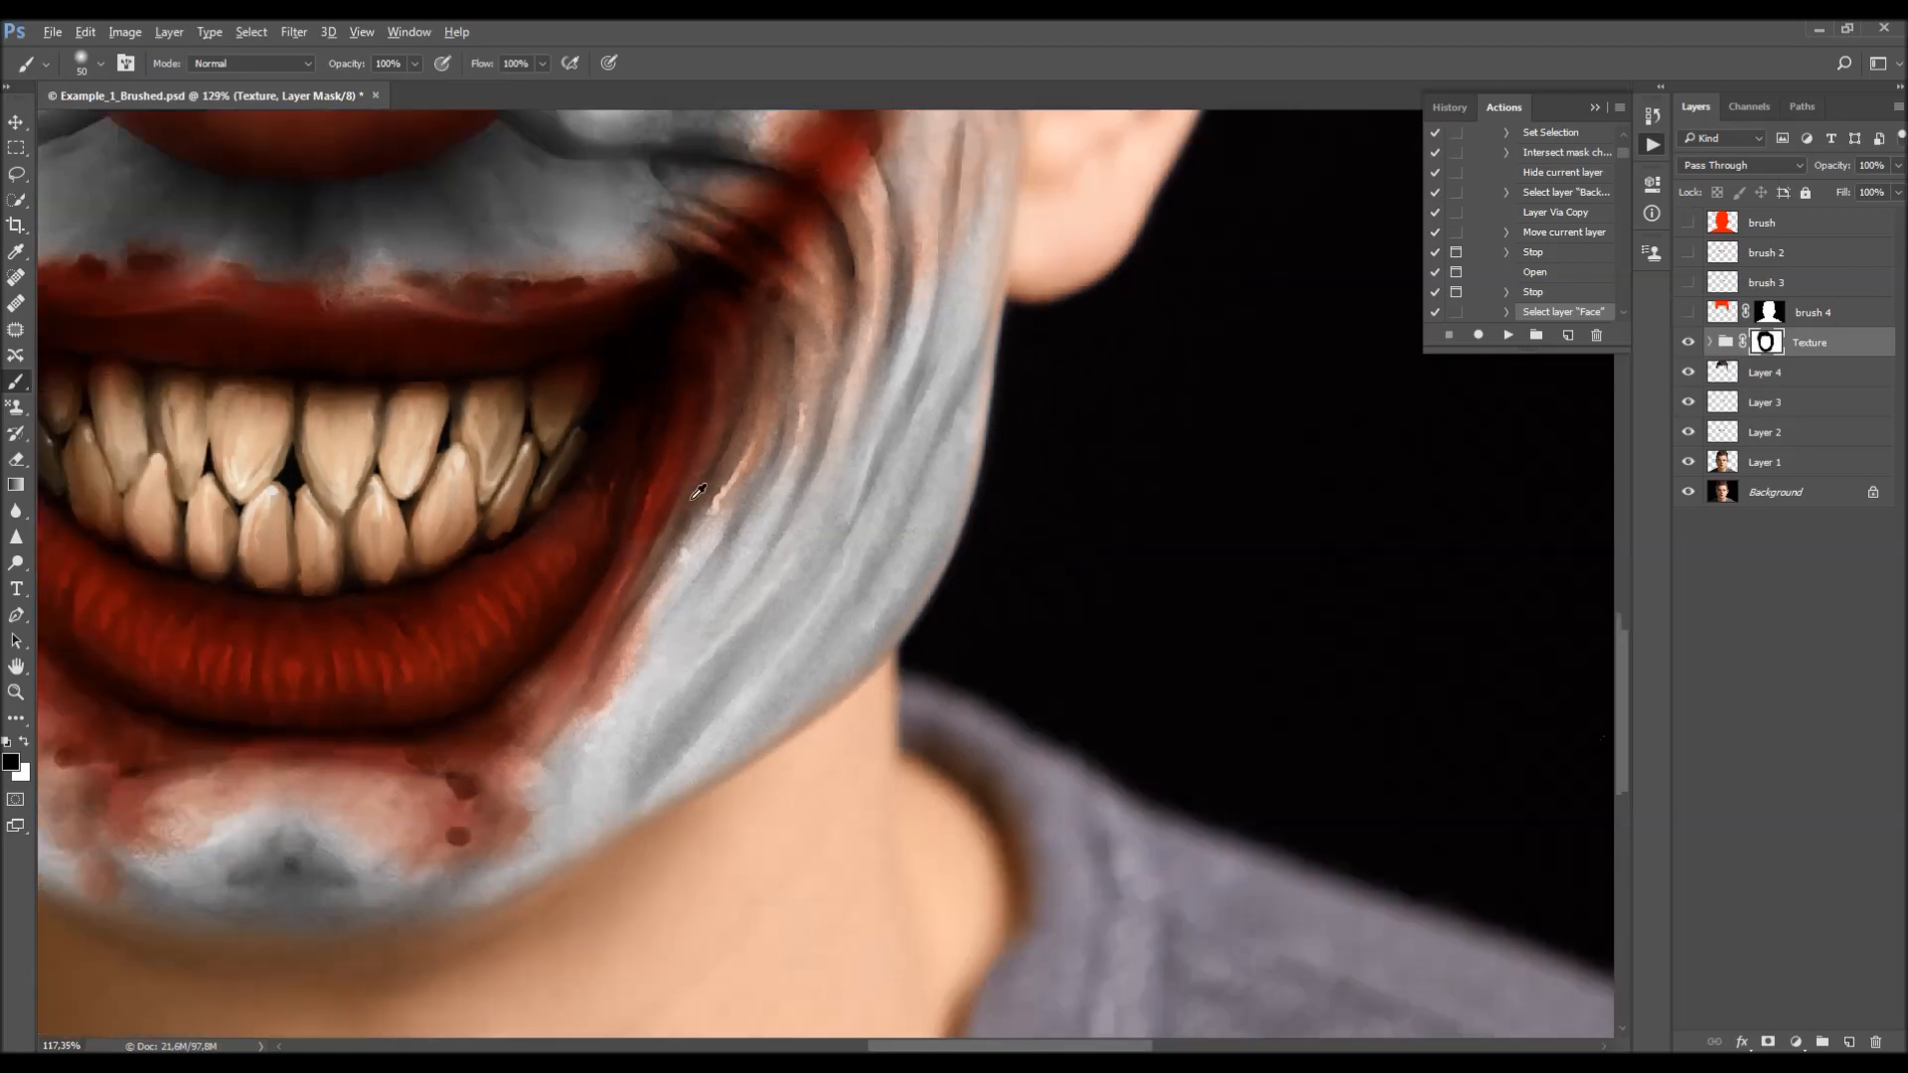
- Paint black on the mask along the face's edge beside the right ear, using a brush of 100 to 125 px
{"action": "scroll", "coordinate": [1010, 397], "scroll_direction": "up", "scroll_amount": 3}
{"action": "scroll", "coordinate": [854, 427], "scroll_direction": "up", "scroll_amount": 2}
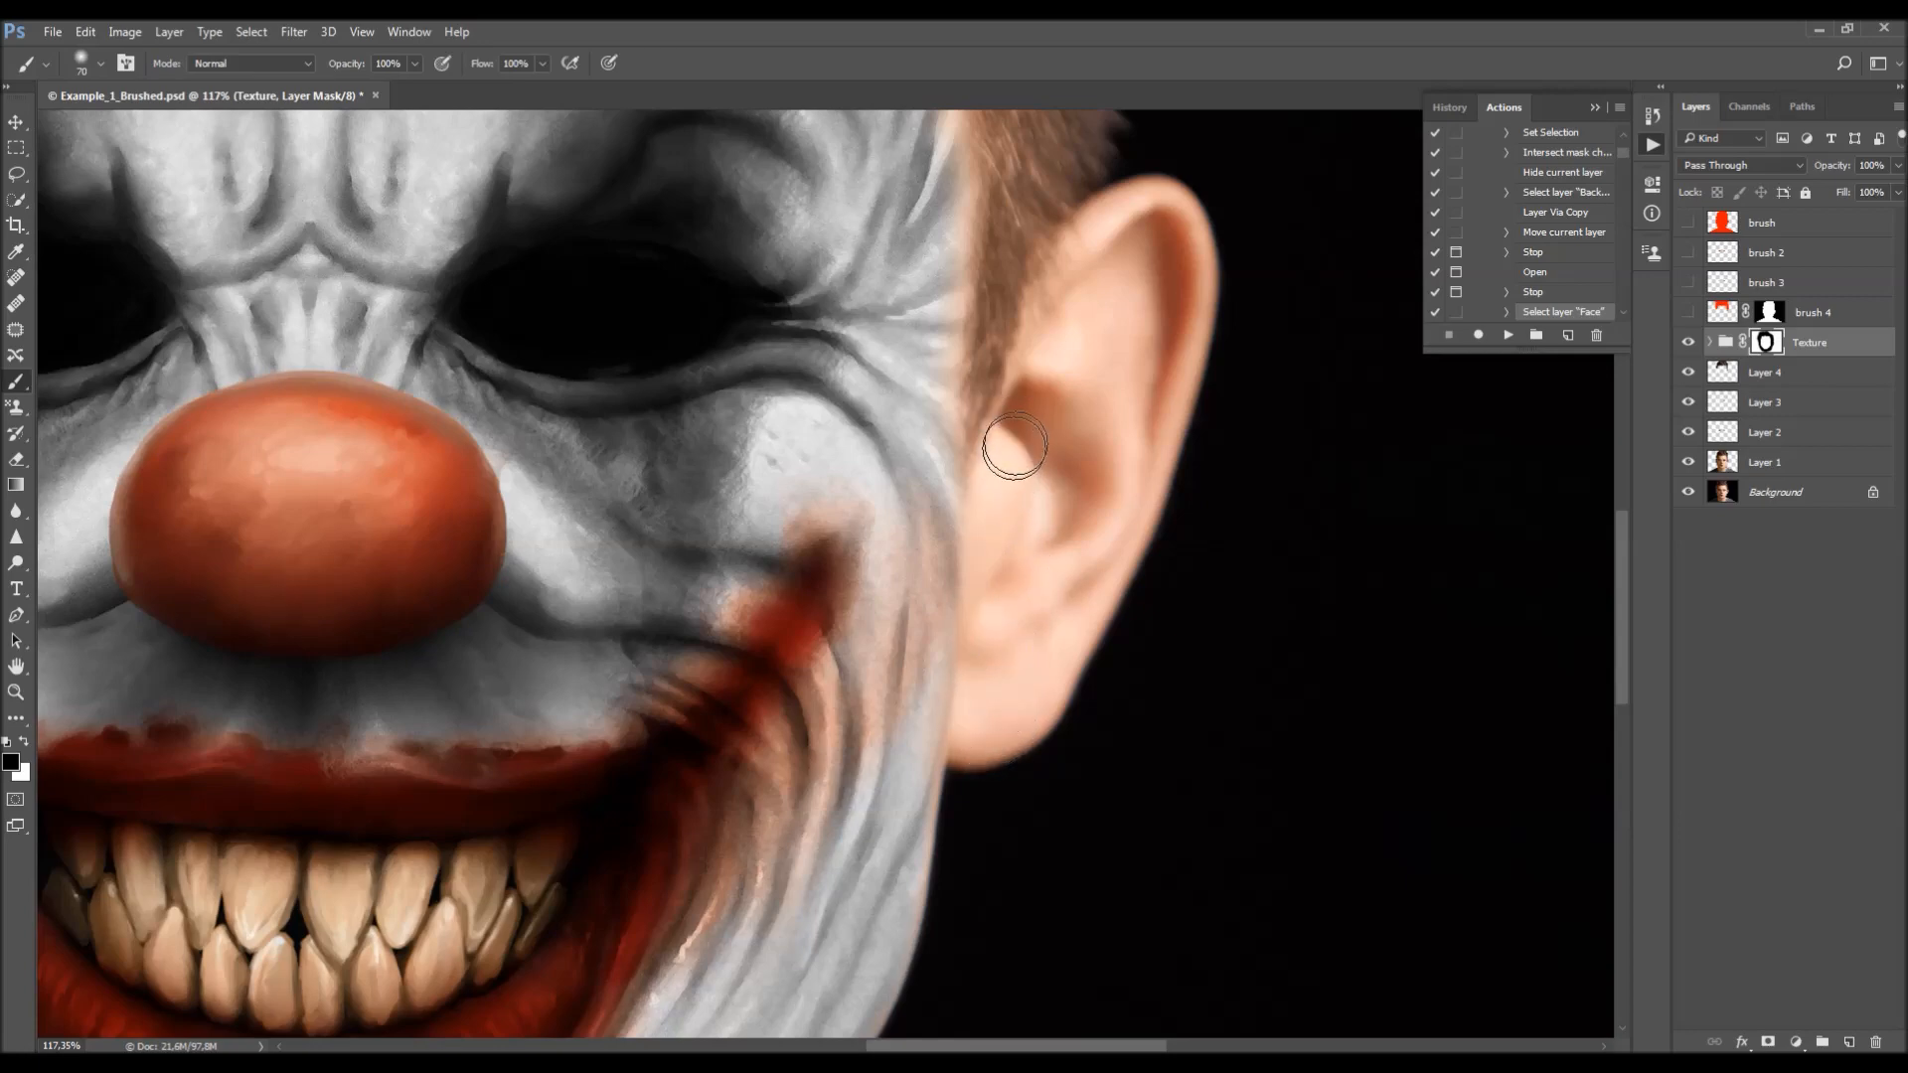
{"action": "scroll", "coordinate": [788, 487], "scroll_direction": "down", "scroll_amount": 4}
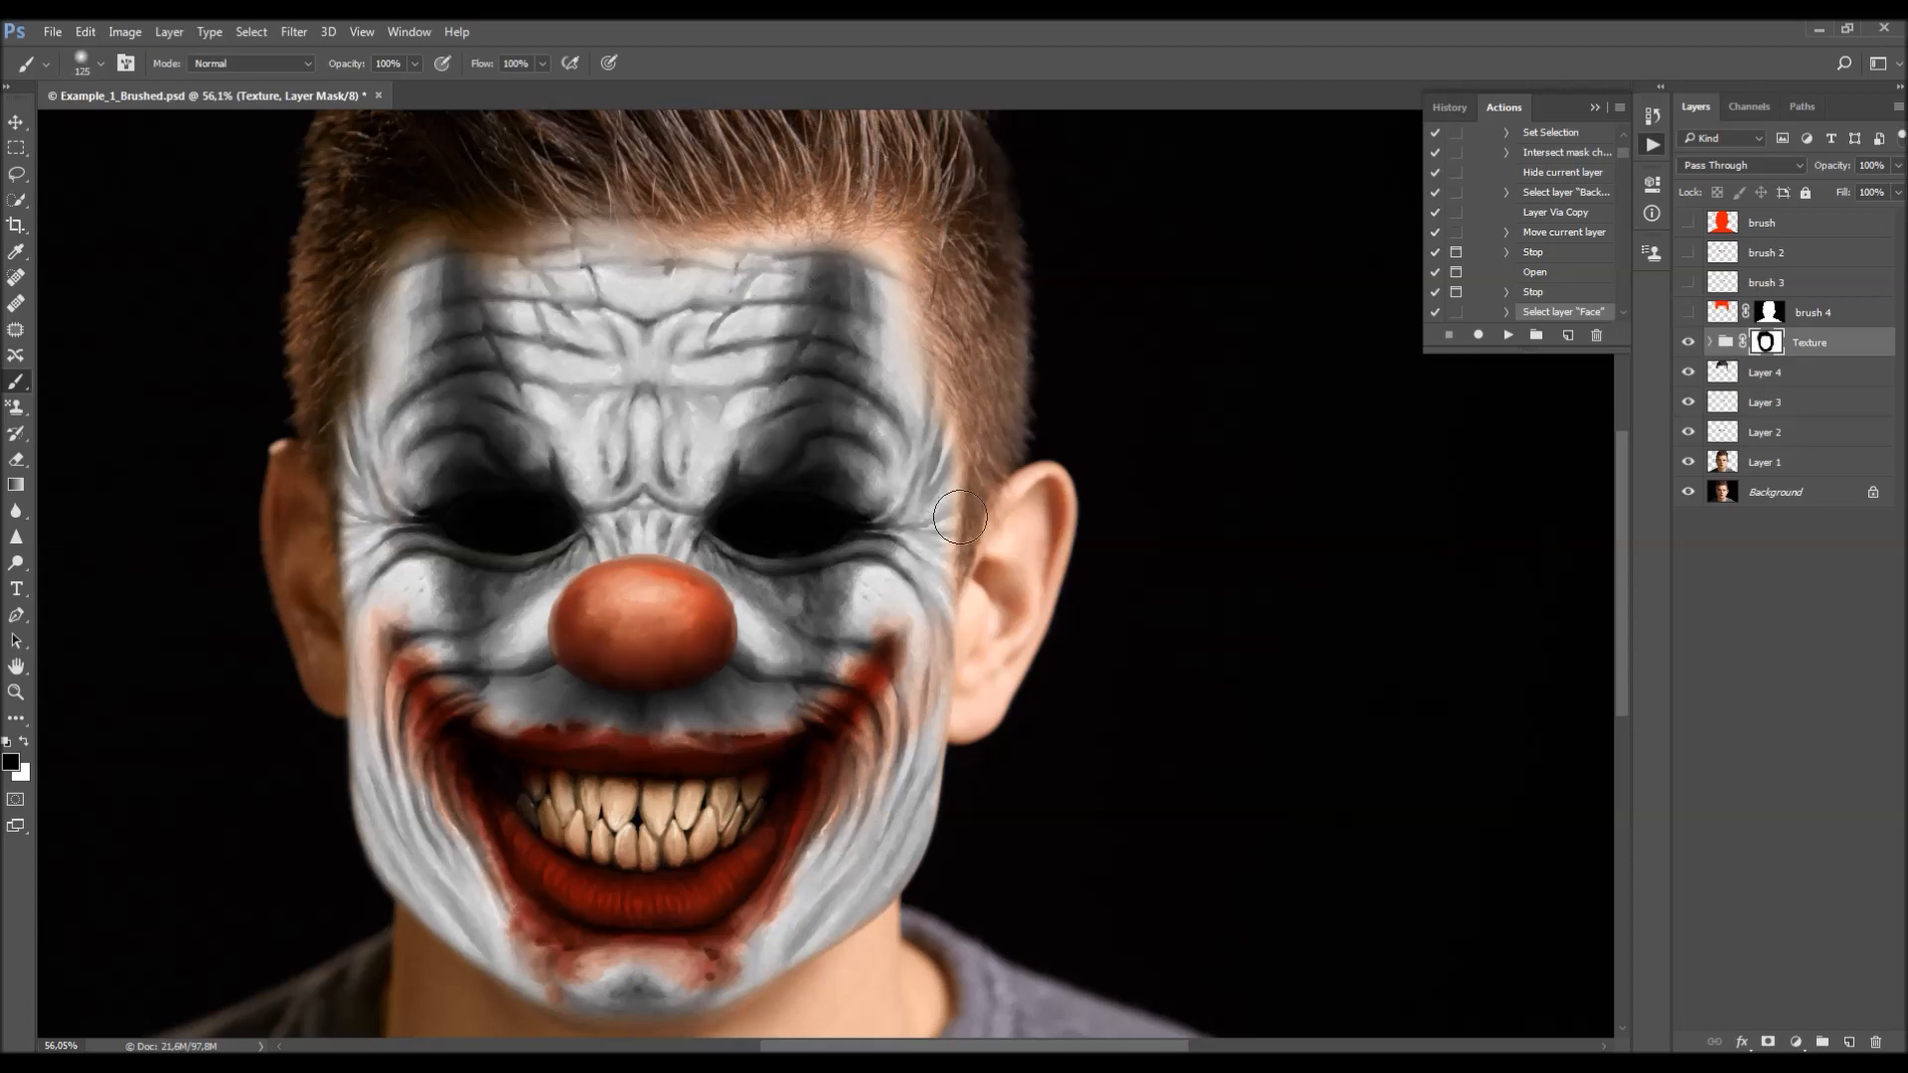
{"action": "scroll", "coordinate": [960, 516], "scroll_direction": "up", "scroll_amount": 4}
{"action": "key", "text": "bracketleft"}
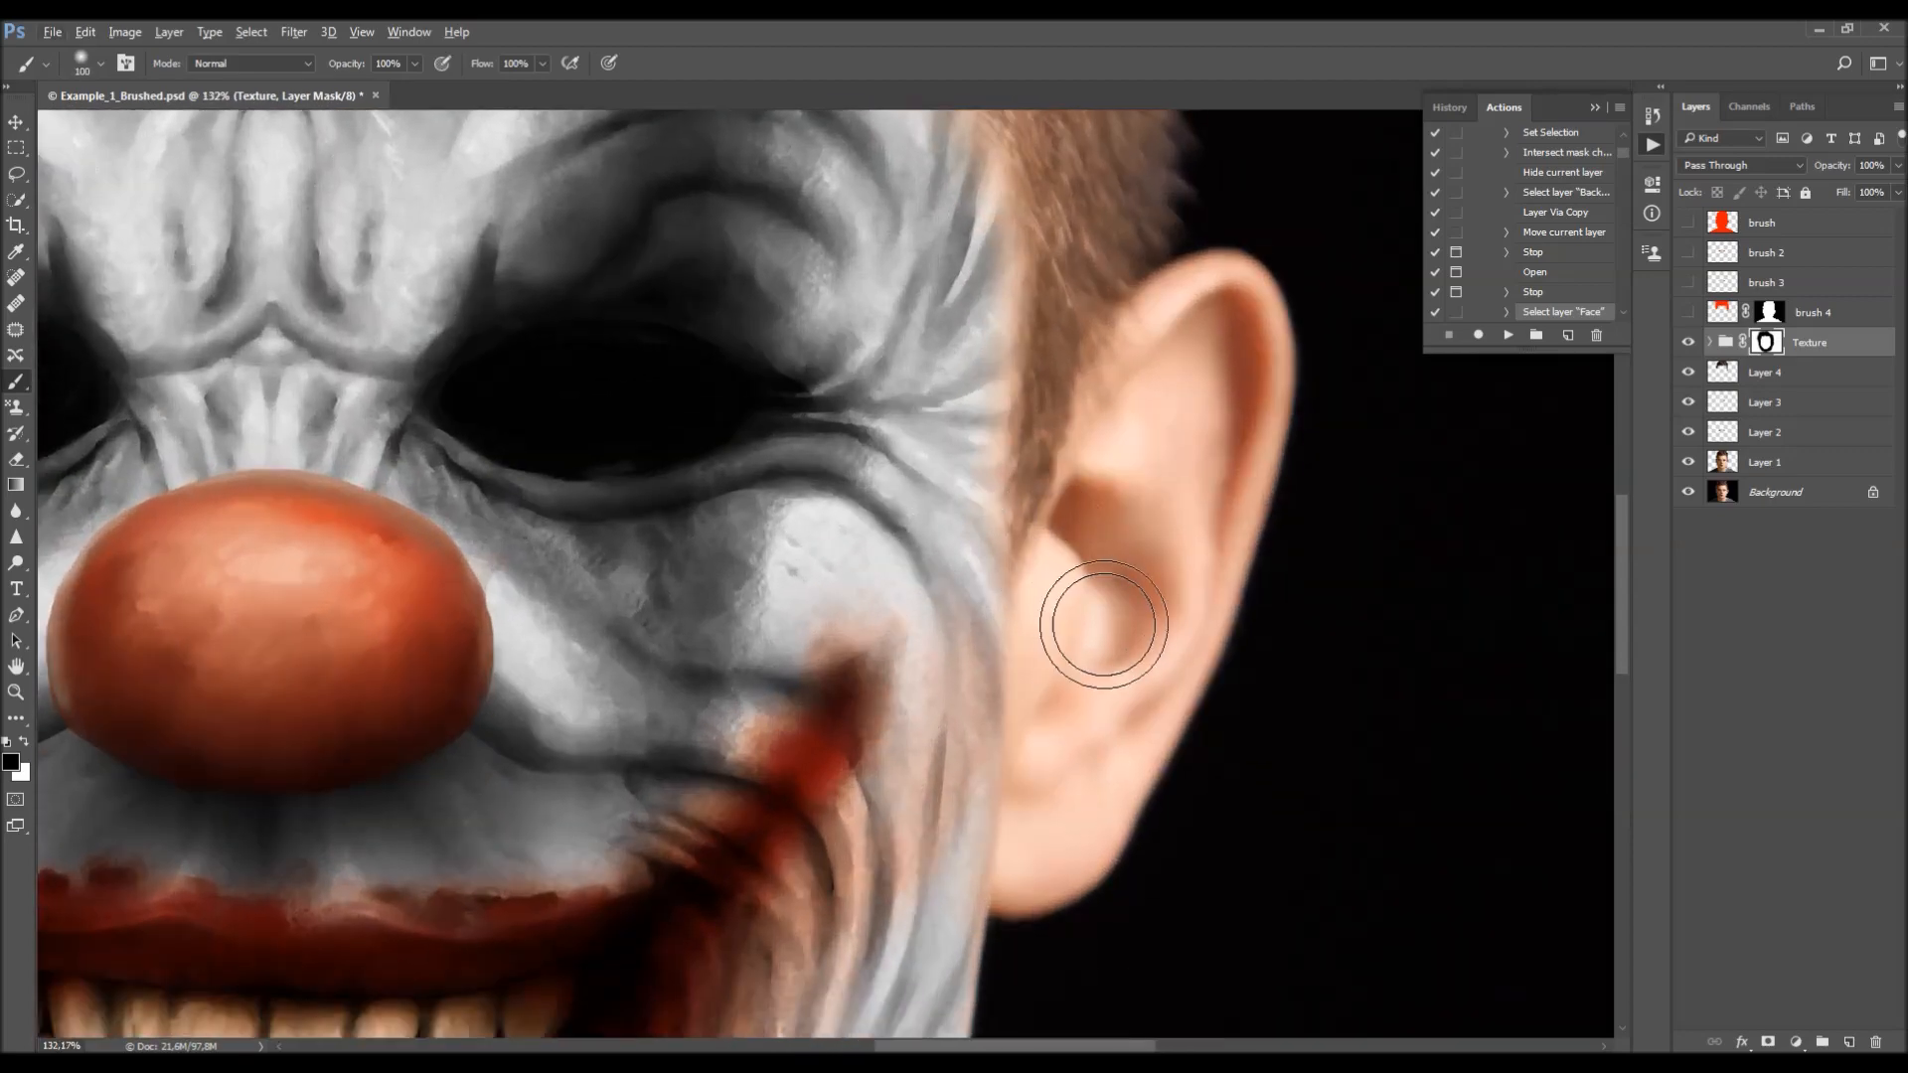
{"action": "key", "text": "bracketright"}
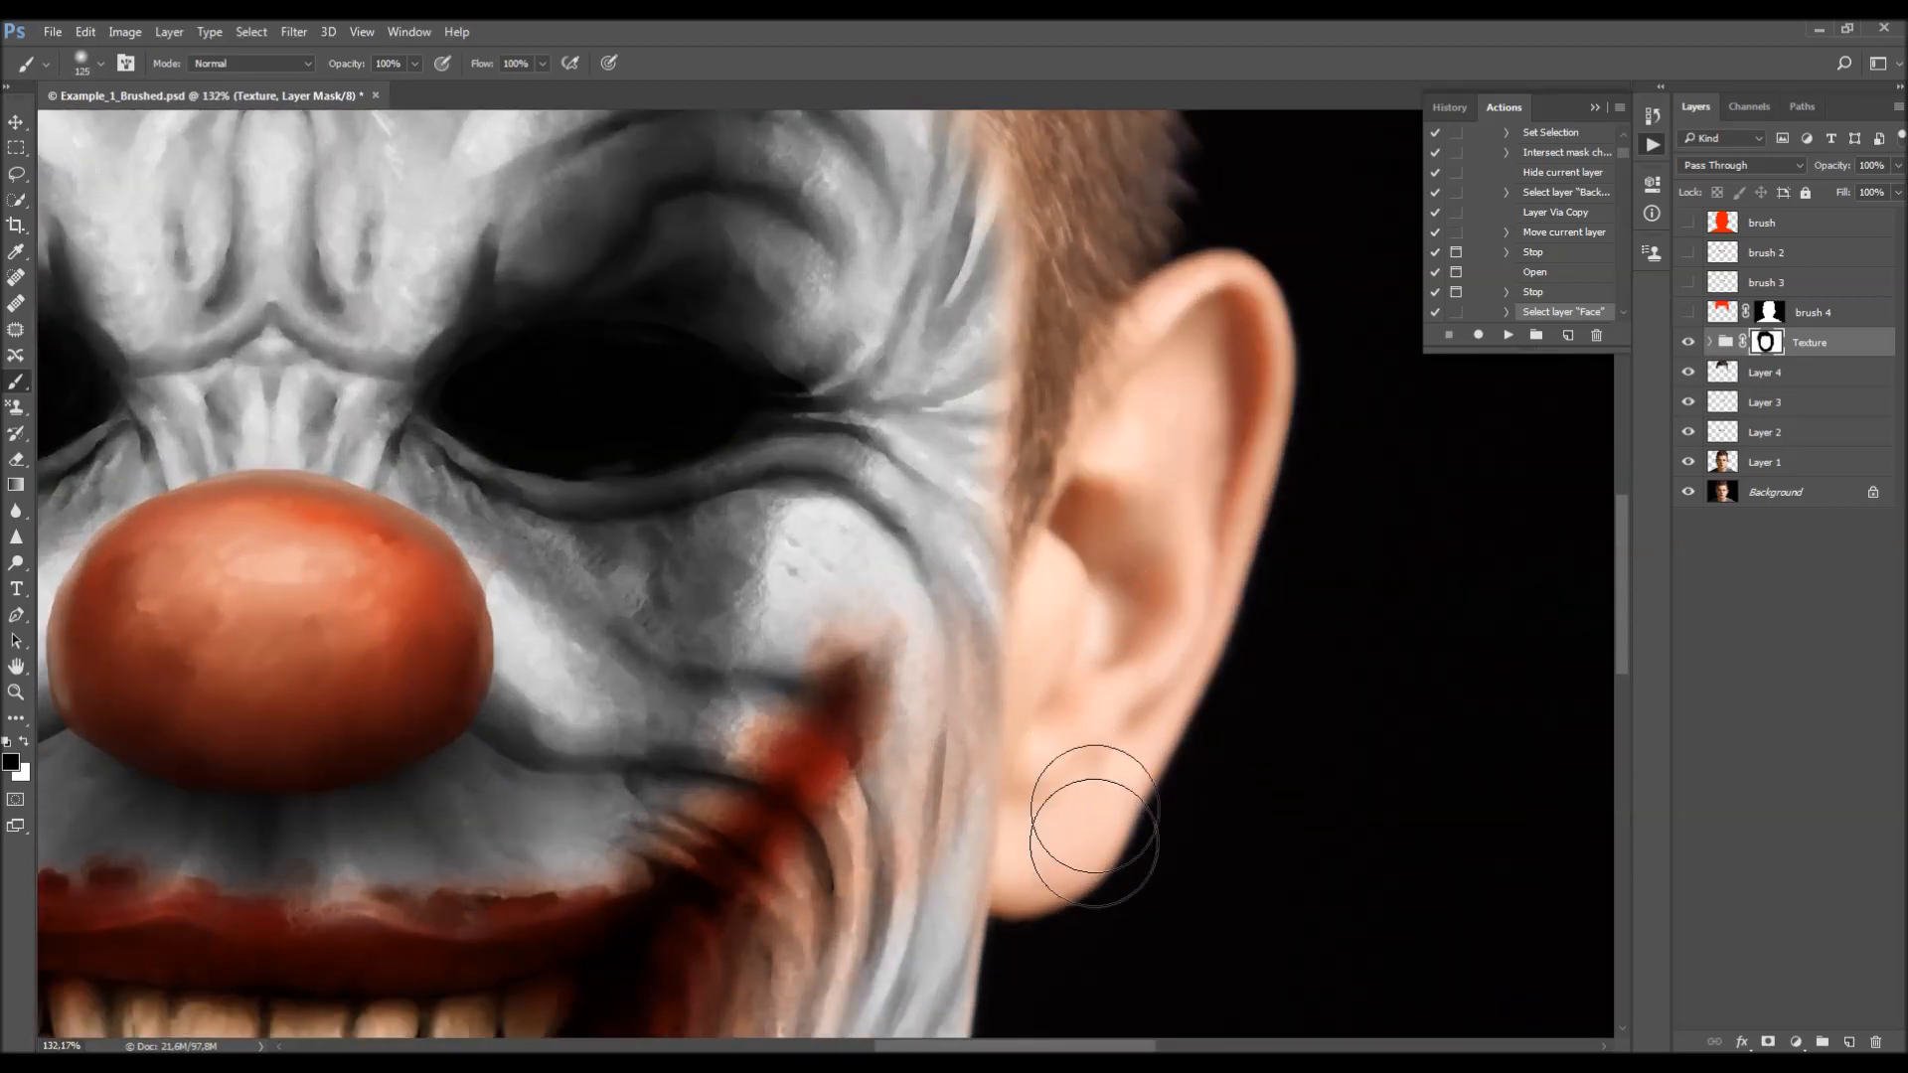
{"action": "key", "text": "bracketleft"}
{"action": "scroll", "coordinate": [1094, 517], "scroll_direction": "up", "scroll_amount": 2}
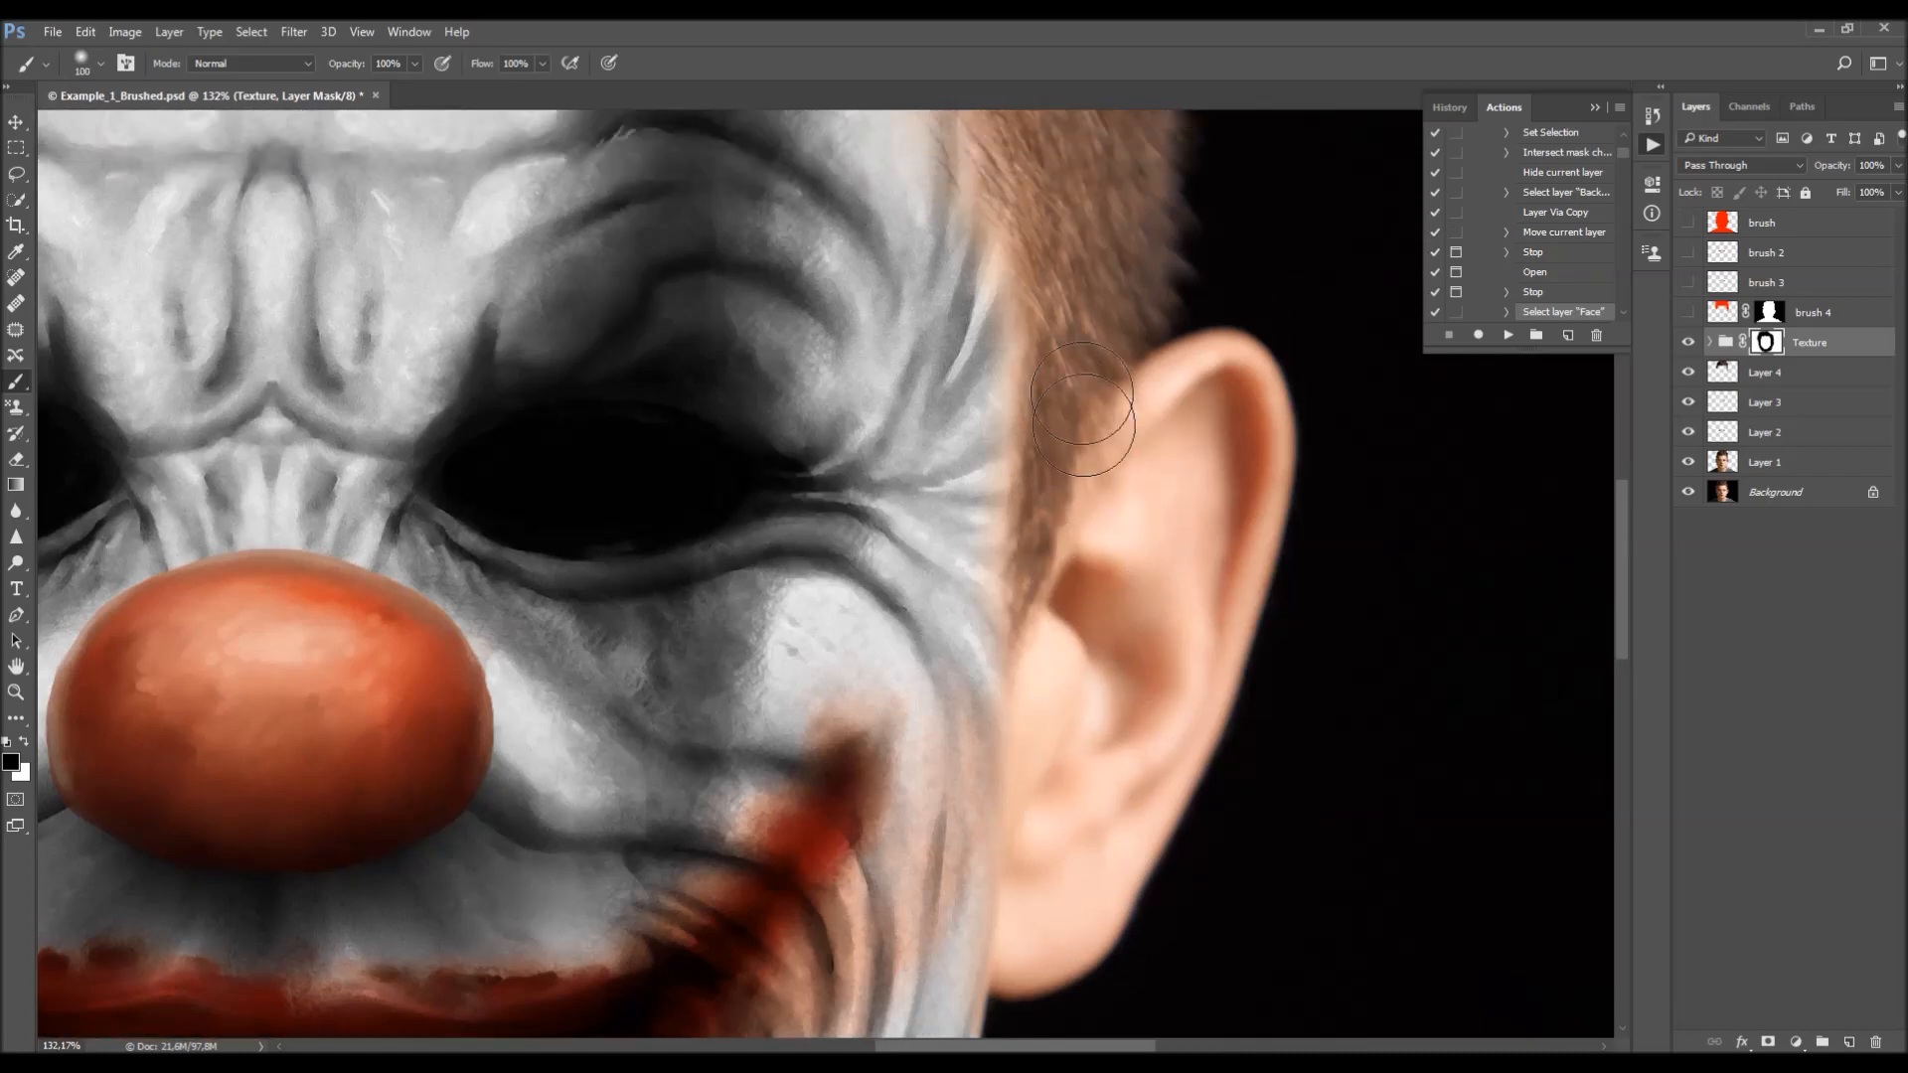
- Enlarge the brush to 300 px, try a black mask stroke along the hairline, and undo it
{"action": "key", "text": "bracketright"}
{"action": "key", "text": "bracketright"}
{"action": "key", "text": "bracketright"}
{"action": "scroll", "coordinate": [1086, 330], "scroll_direction": "down", "scroll_amount": 3}
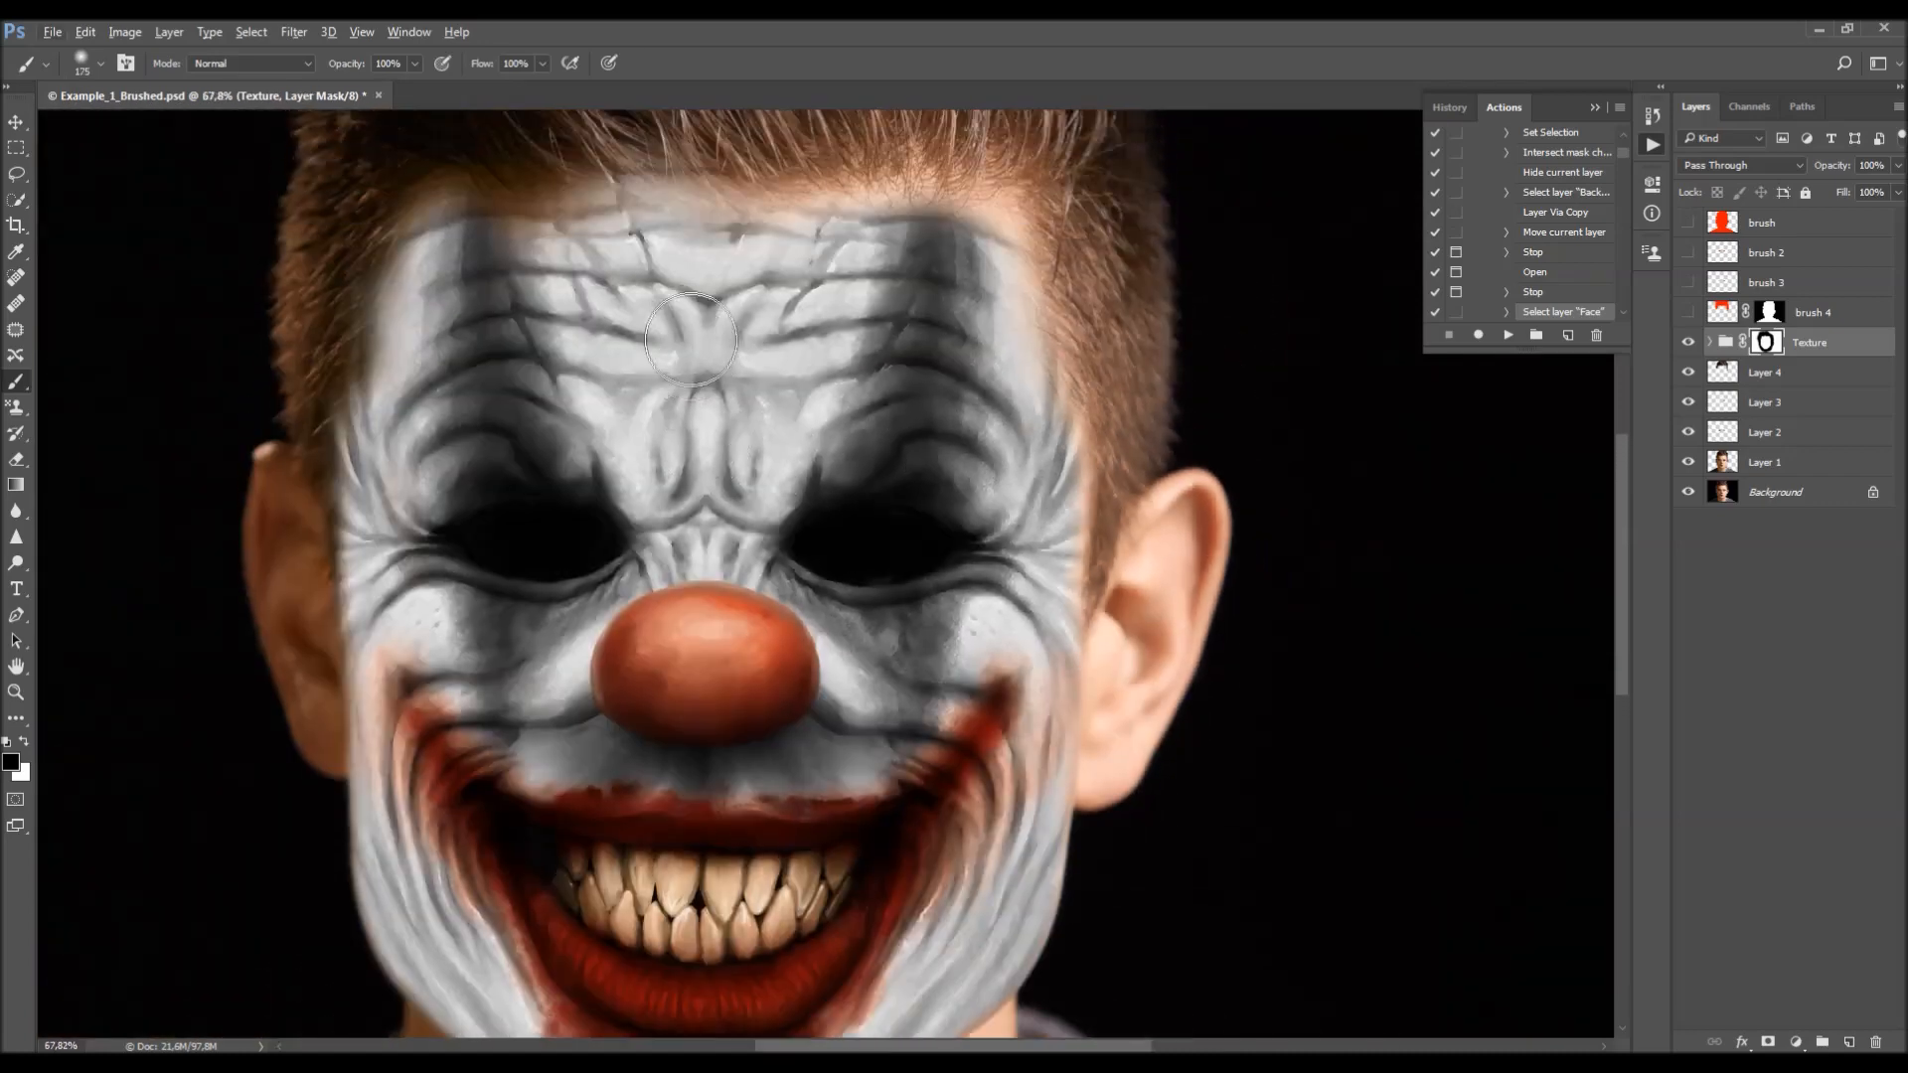
{"action": "scroll", "coordinate": [710, 271], "scroll_direction": "up", "scroll_amount": 2}
{"action": "scroll", "coordinate": [709, 272], "scroll_direction": "down", "scroll_amount": 1}
{"action": "scroll", "coordinate": [685, 249], "scroll_direction": "up", "scroll_amount": 2}
{"action": "key", "text": "bracketright"}
{"action": "key", "text": "bracketright"}
{"action": "key", "text": "bracketright"}
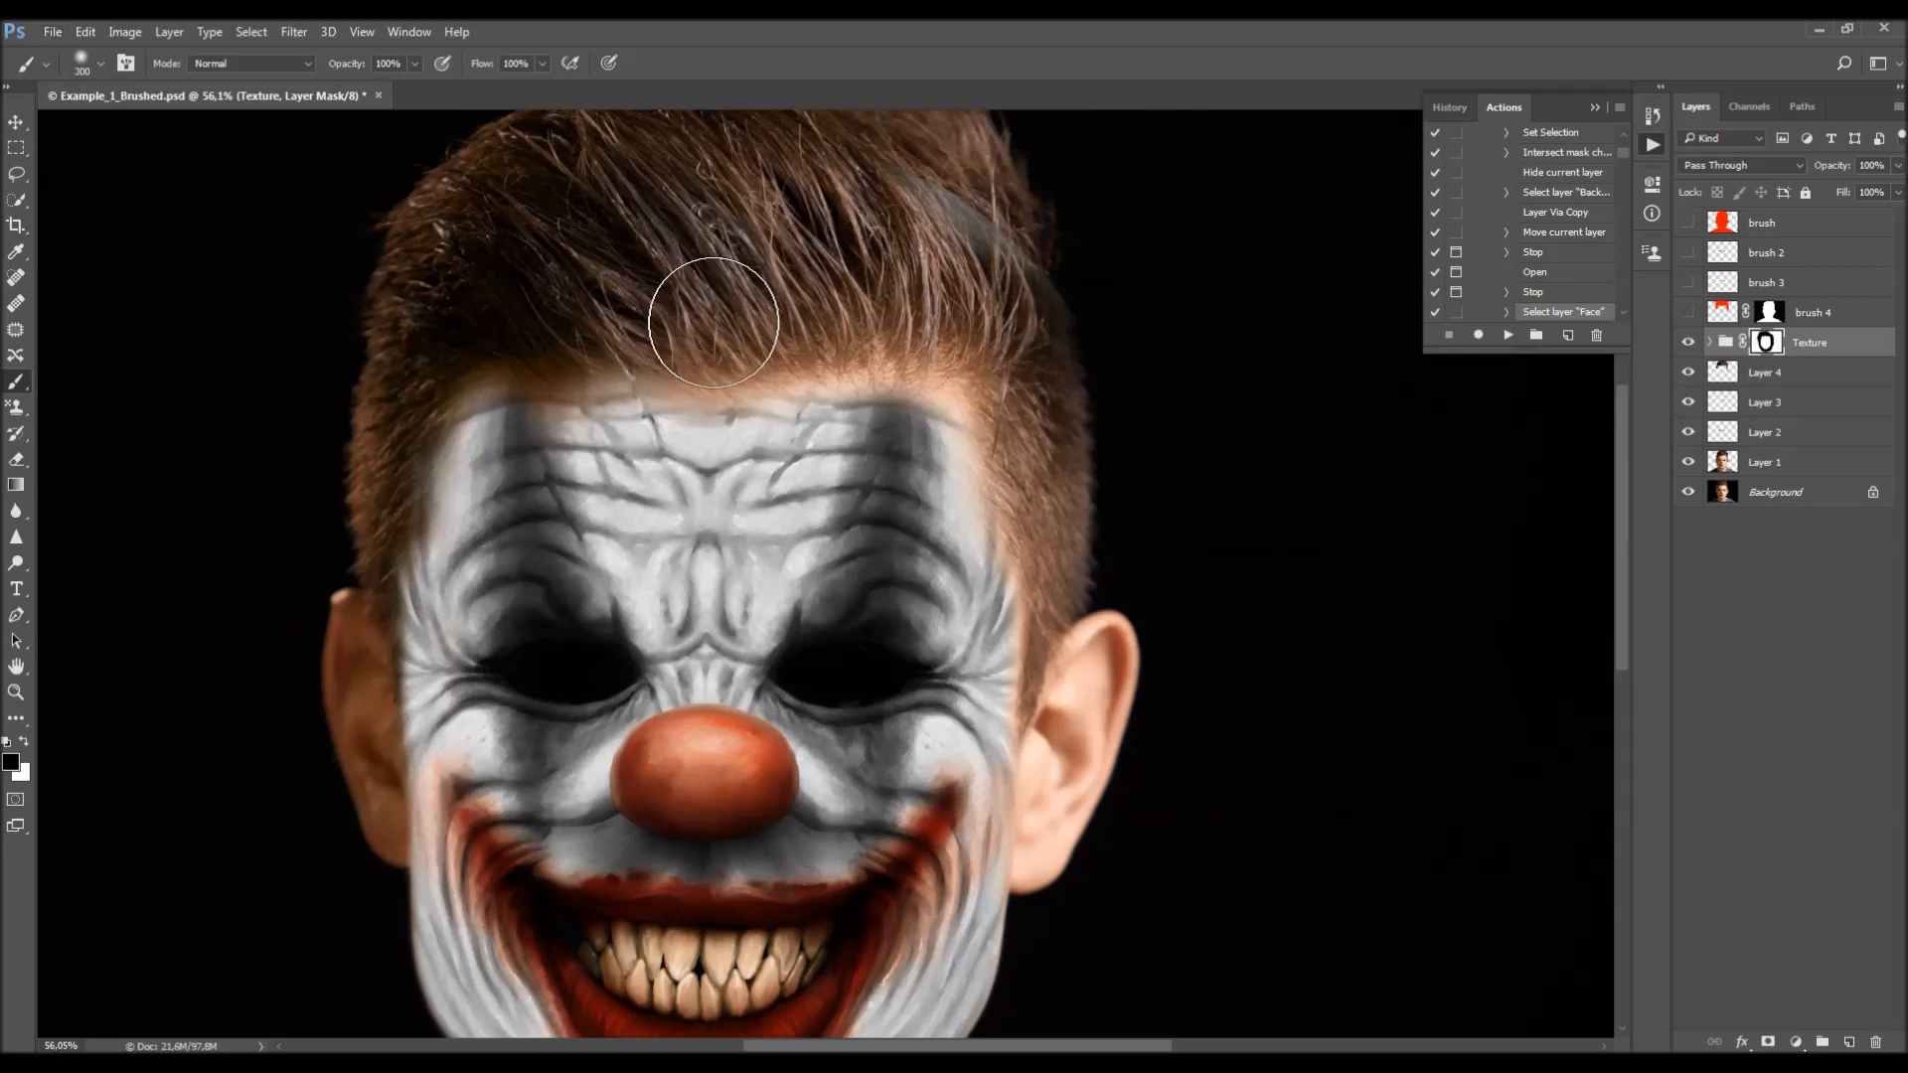
{"action": "key", "text": "ctrl+z"}
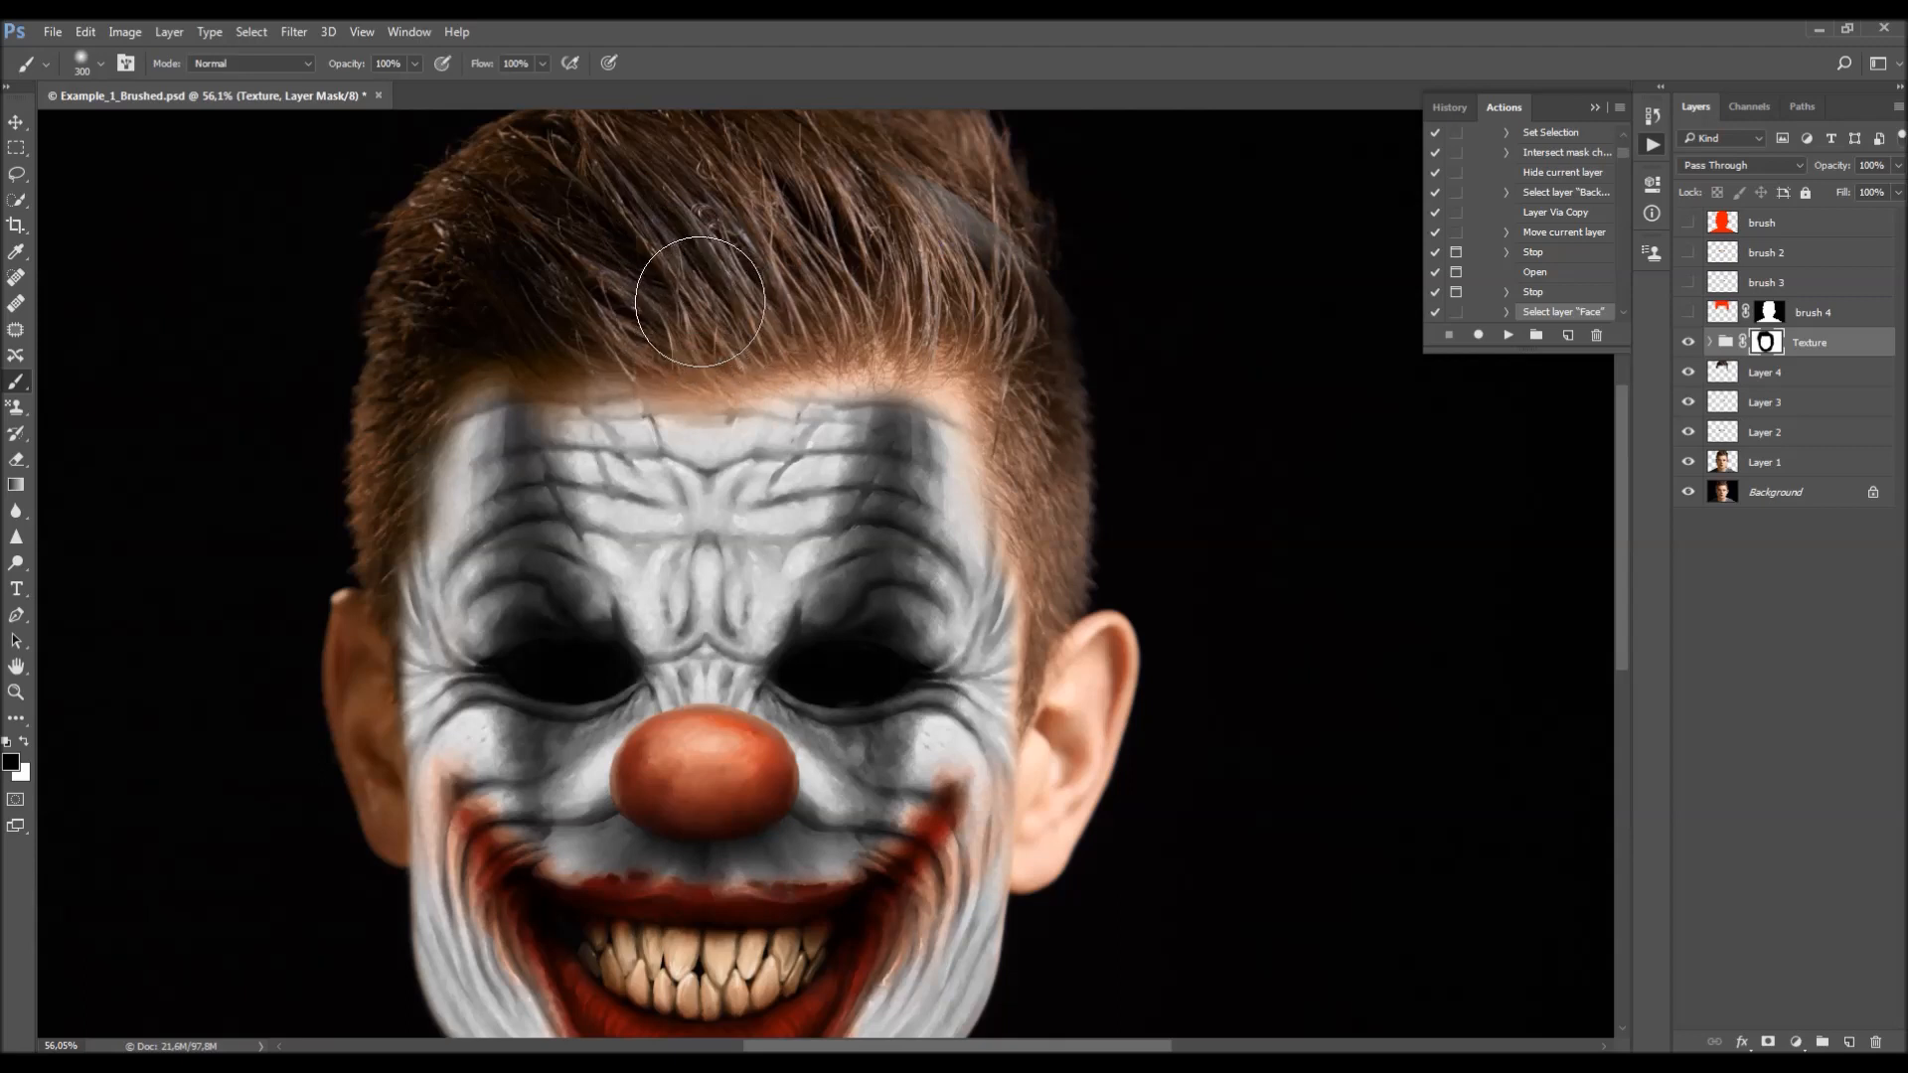
- Paint black on the mask over the hair and around both sides of the face with a 300 px, then 250 px brush
{"action": "key", "text": "bracketright"}
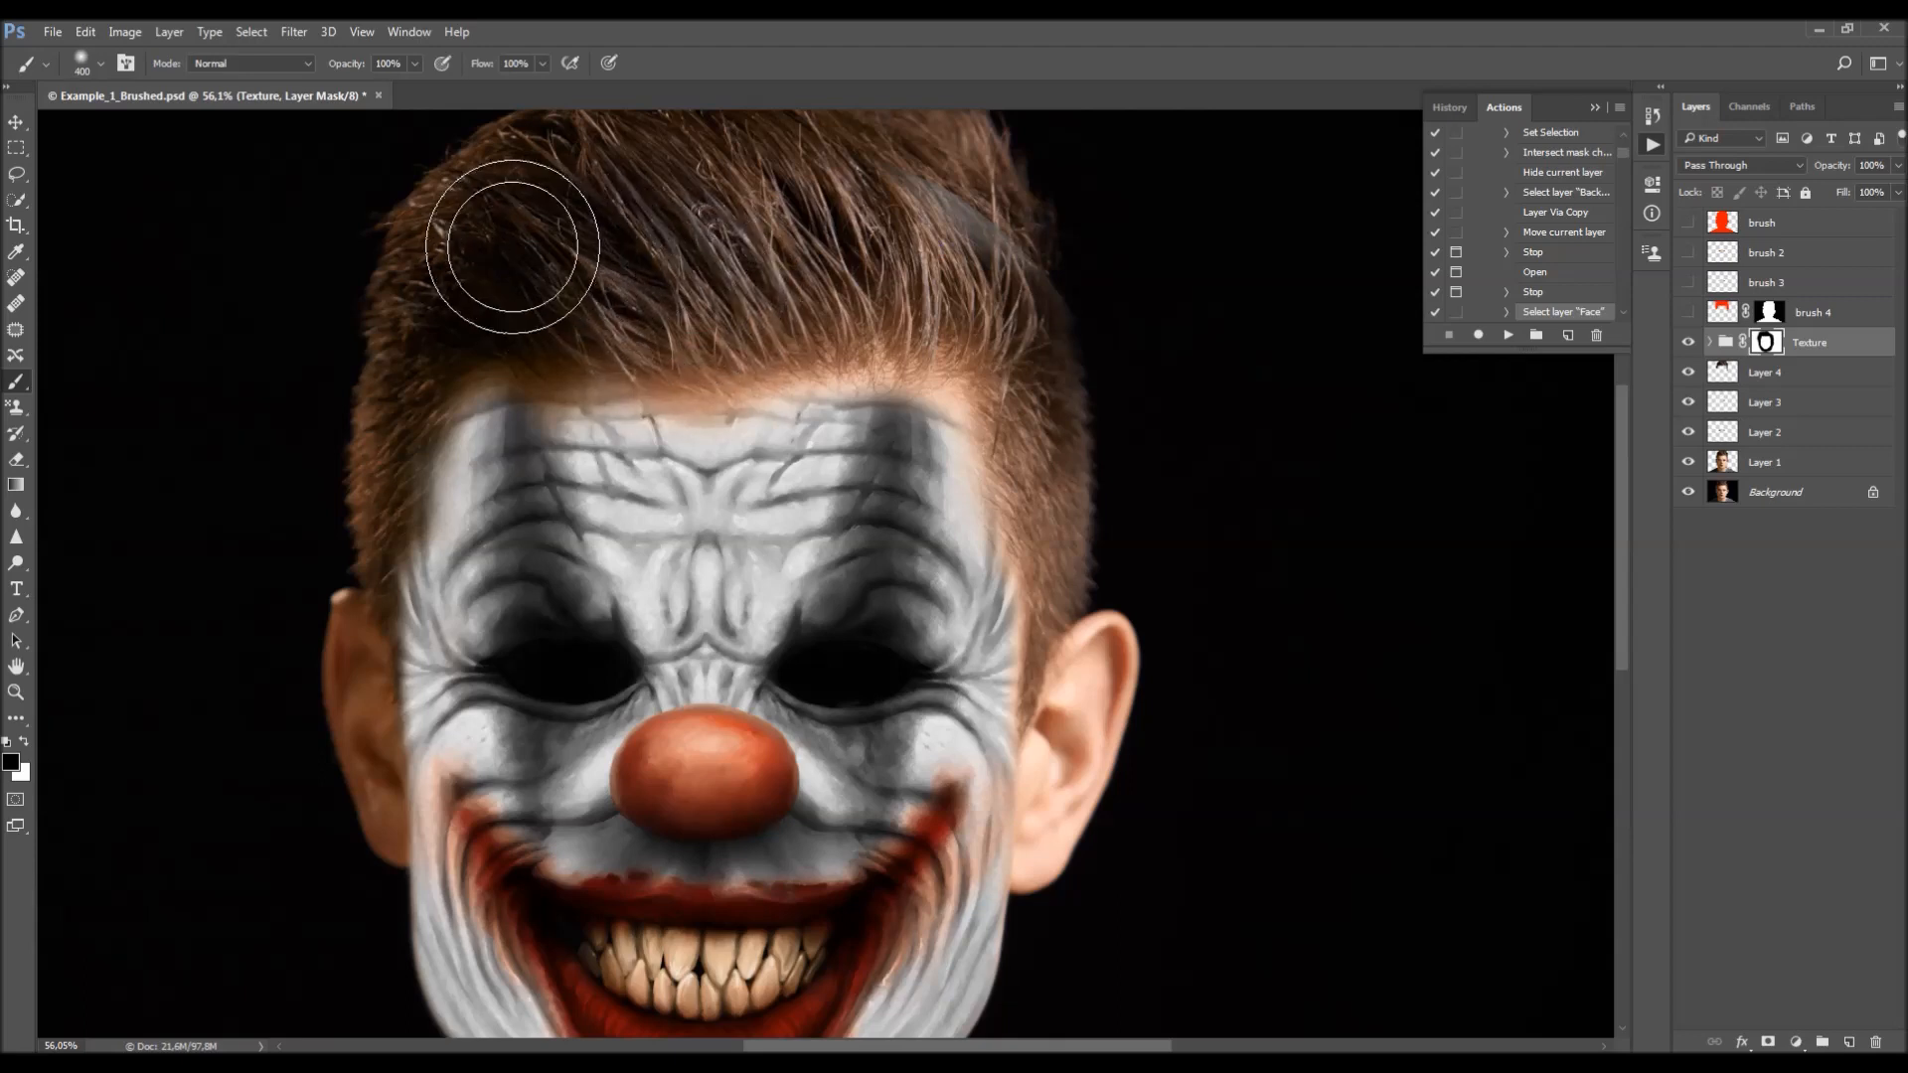
{"action": "key", "text": "bracketleft"}
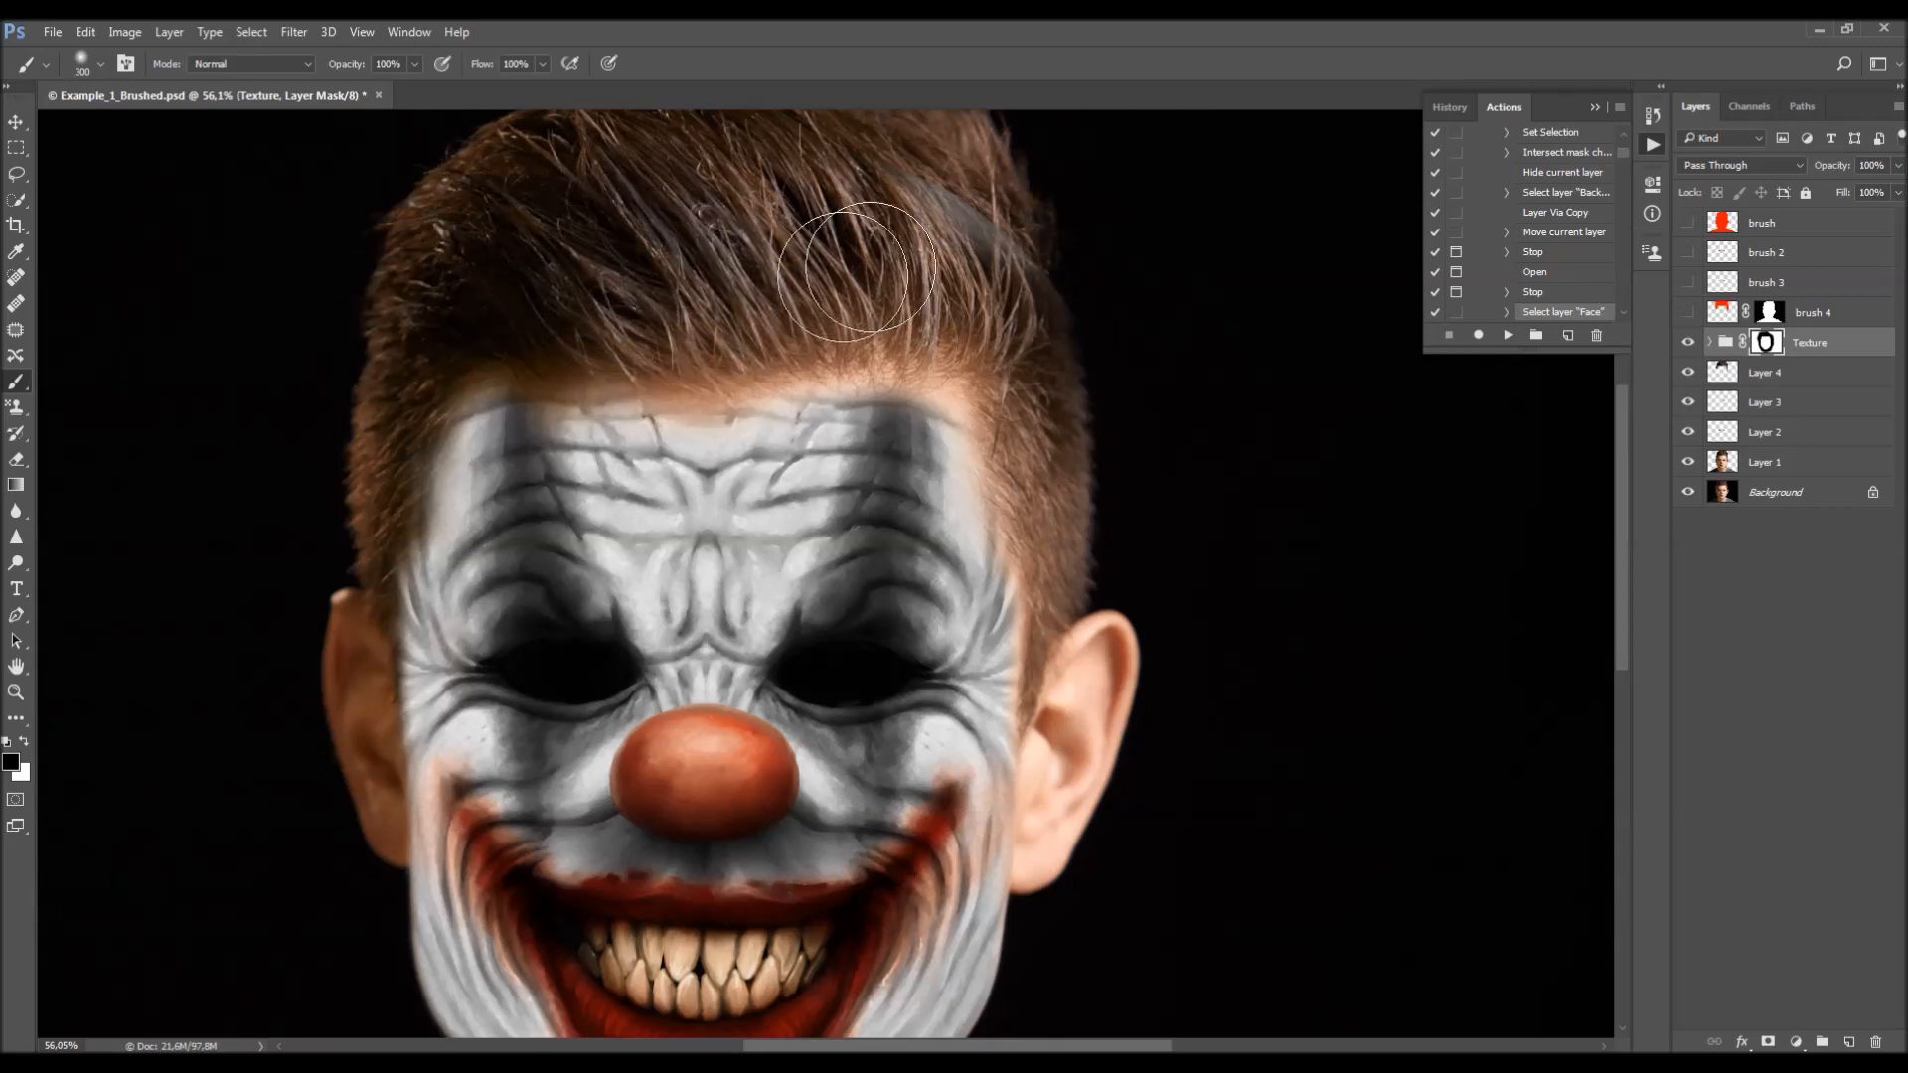
{"action": "scroll", "coordinate": [1086, 277], "scroll_direction": "down", "scroll_amount": 1}
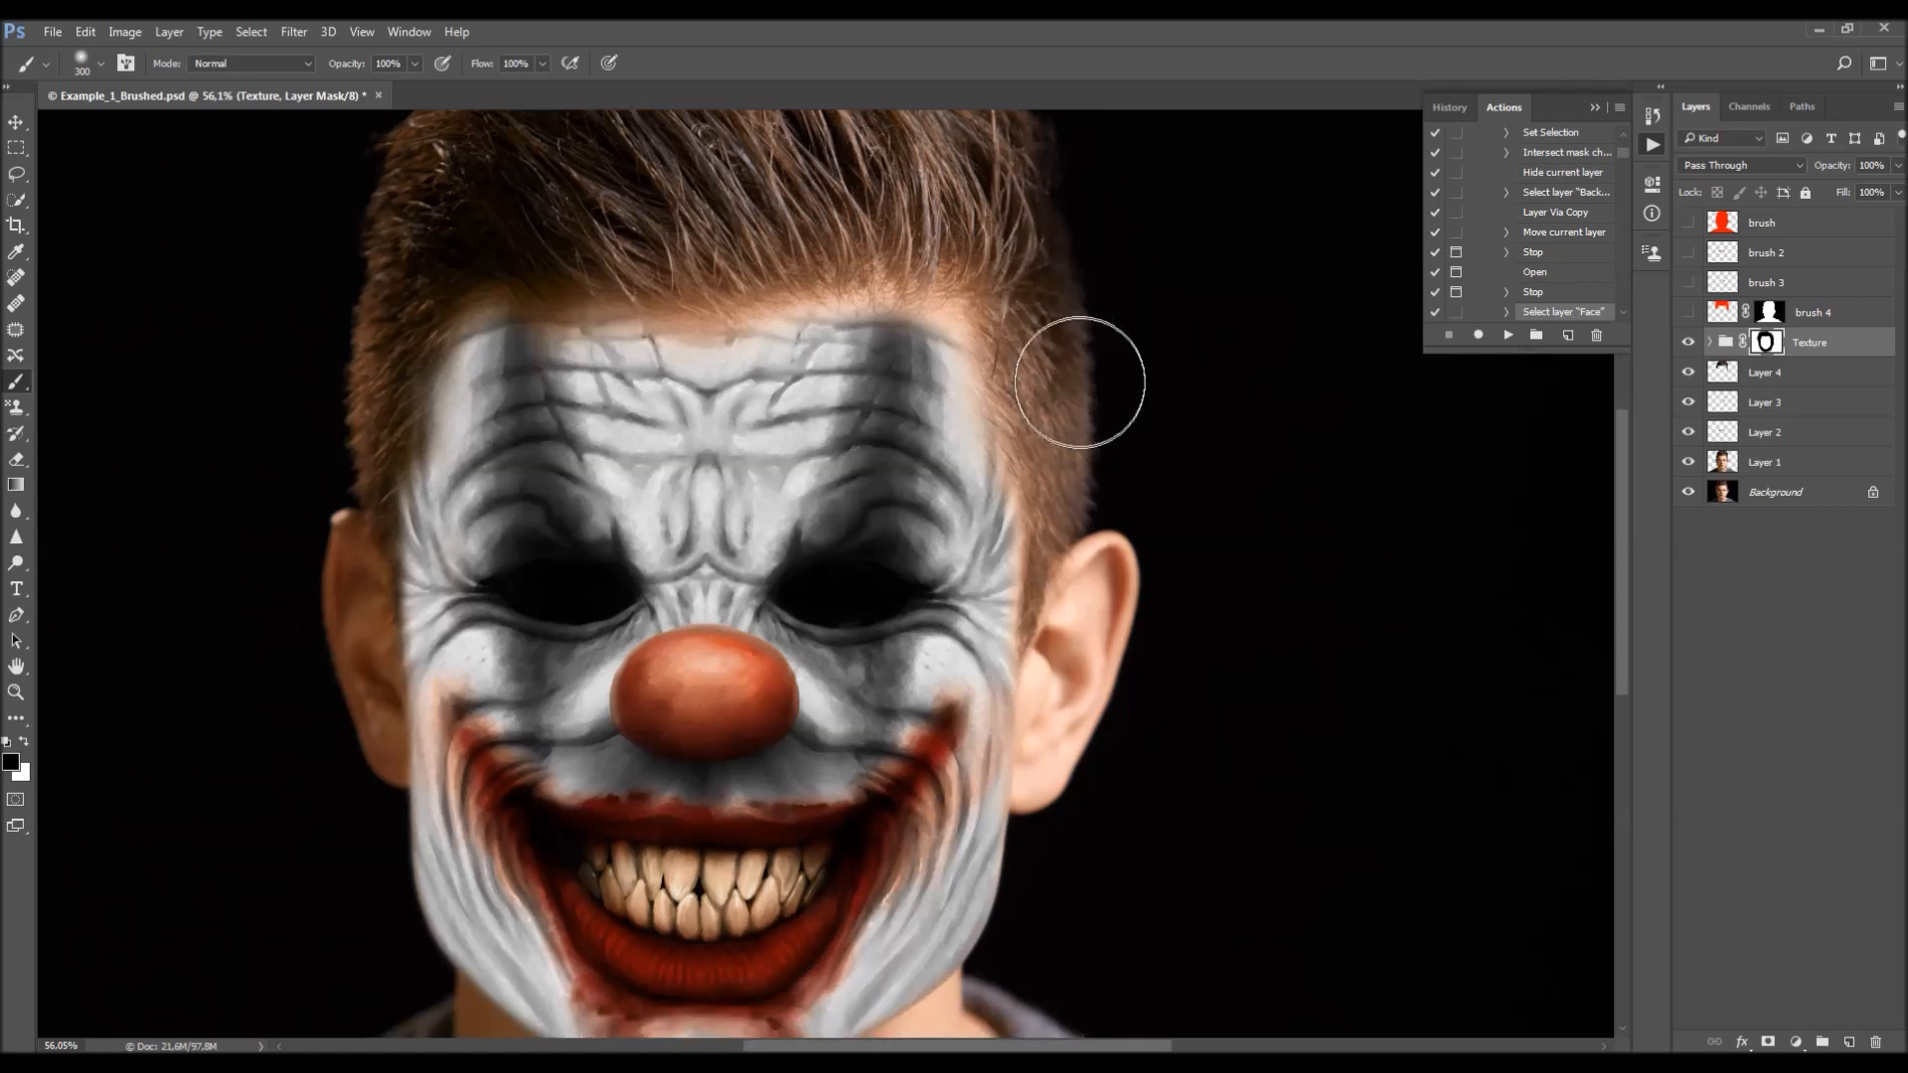
{"action": "scroll", "coordinate": [273, 617], "scroll_direction": "down", "scroll_amount": 1}
{"action": "key", "text": "bracketleft"}
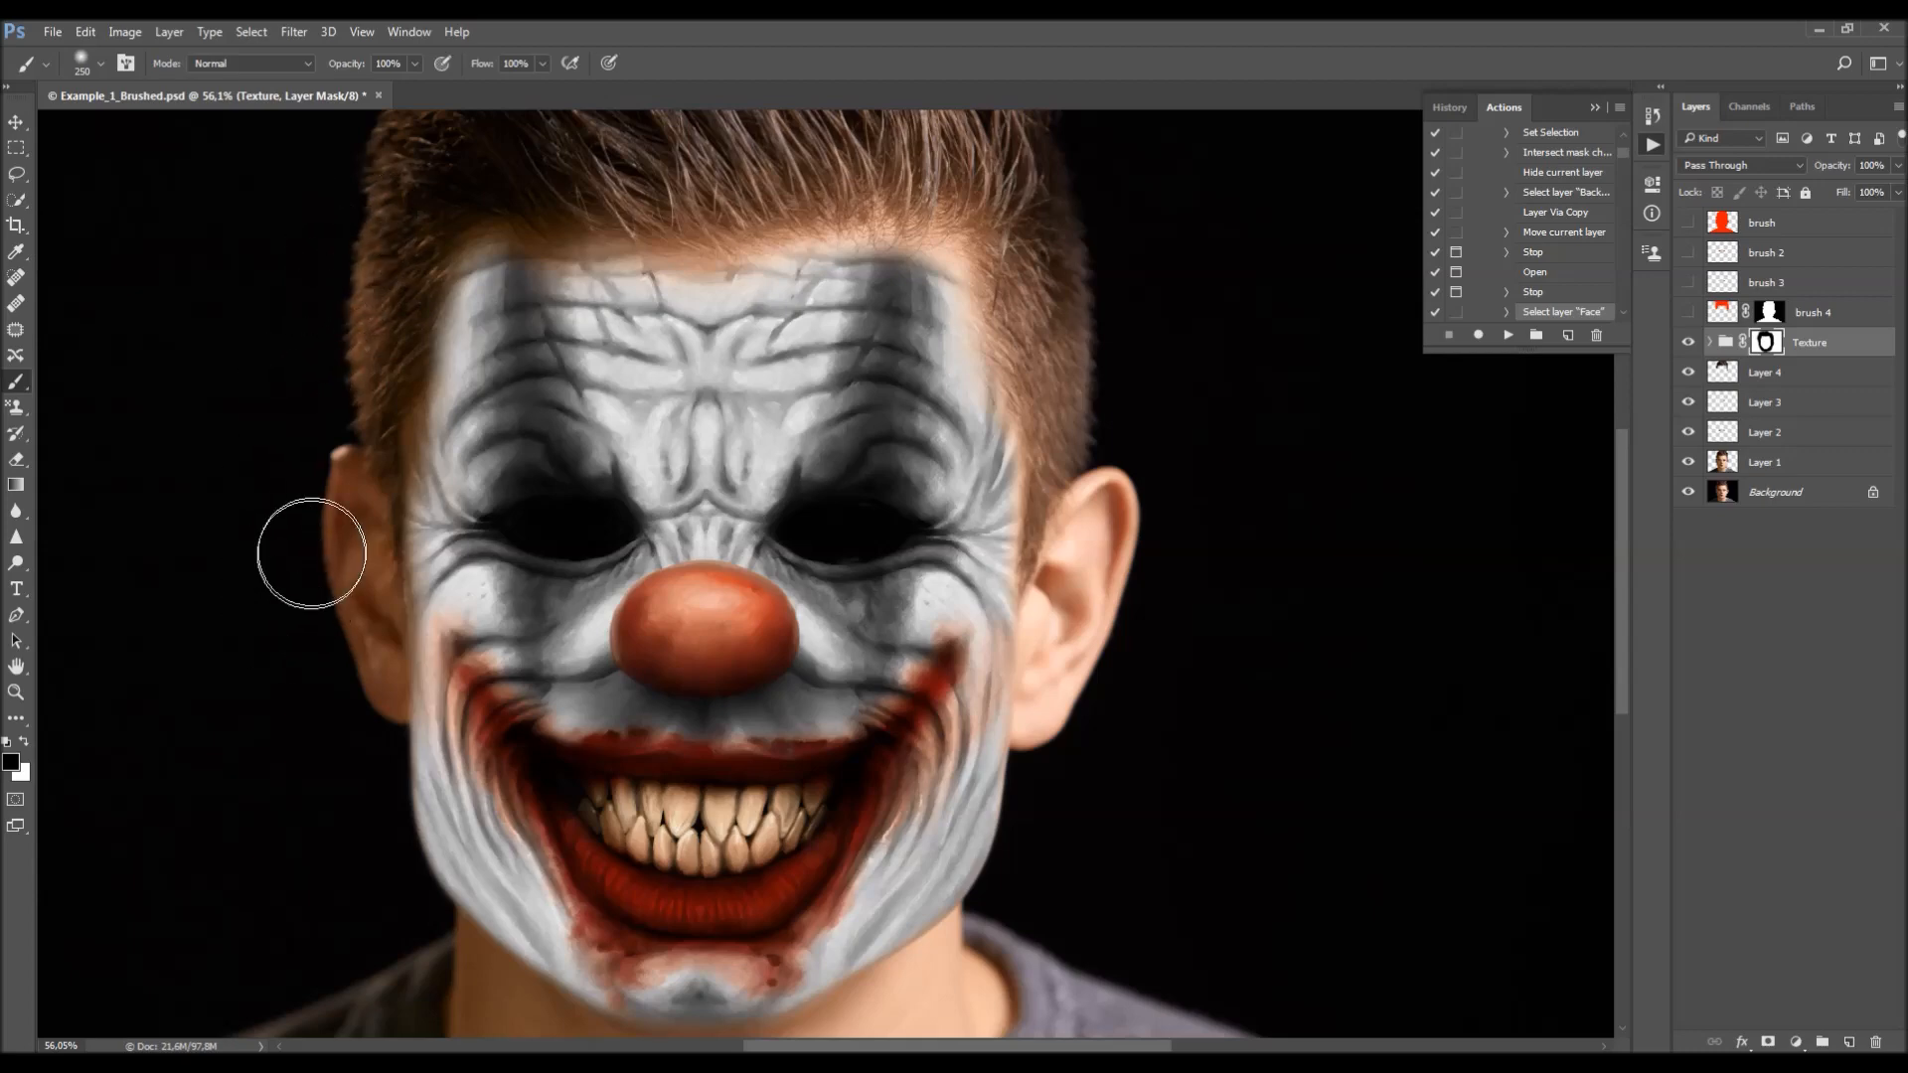
- Paint white at the left temple with a 175 px brush, then black over the neighbouring hair to refine the mask
{"action": "scroll", "coordinate": [199, 536], "scroll_direction": "up", "scroll_amount": 2}
{"action": "key", "text": "x"}
{"action": "scroll", "coordinate": [228, 529], "scroll_direction": "up", "scroll_amount": 1}
{"action": "key", "text": "bracketleft"}
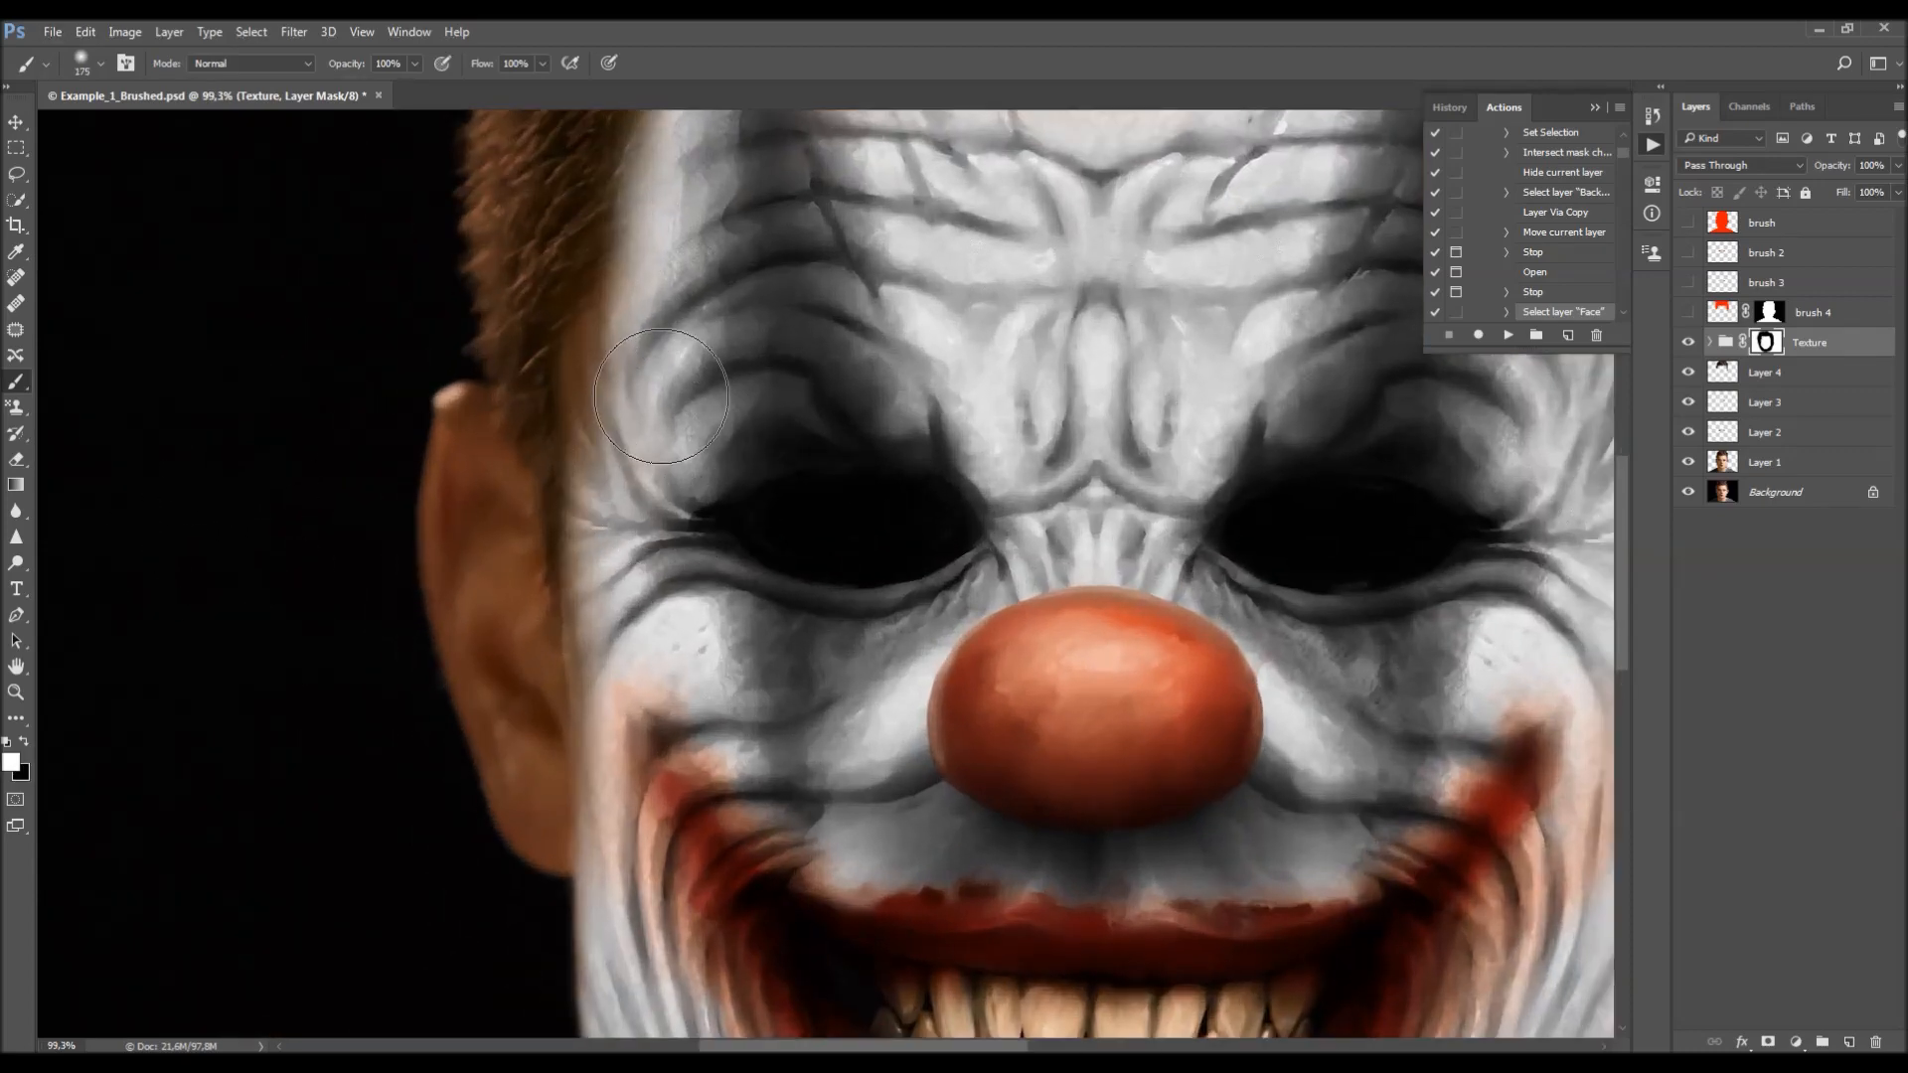
{"action": "key", "text": "x"}
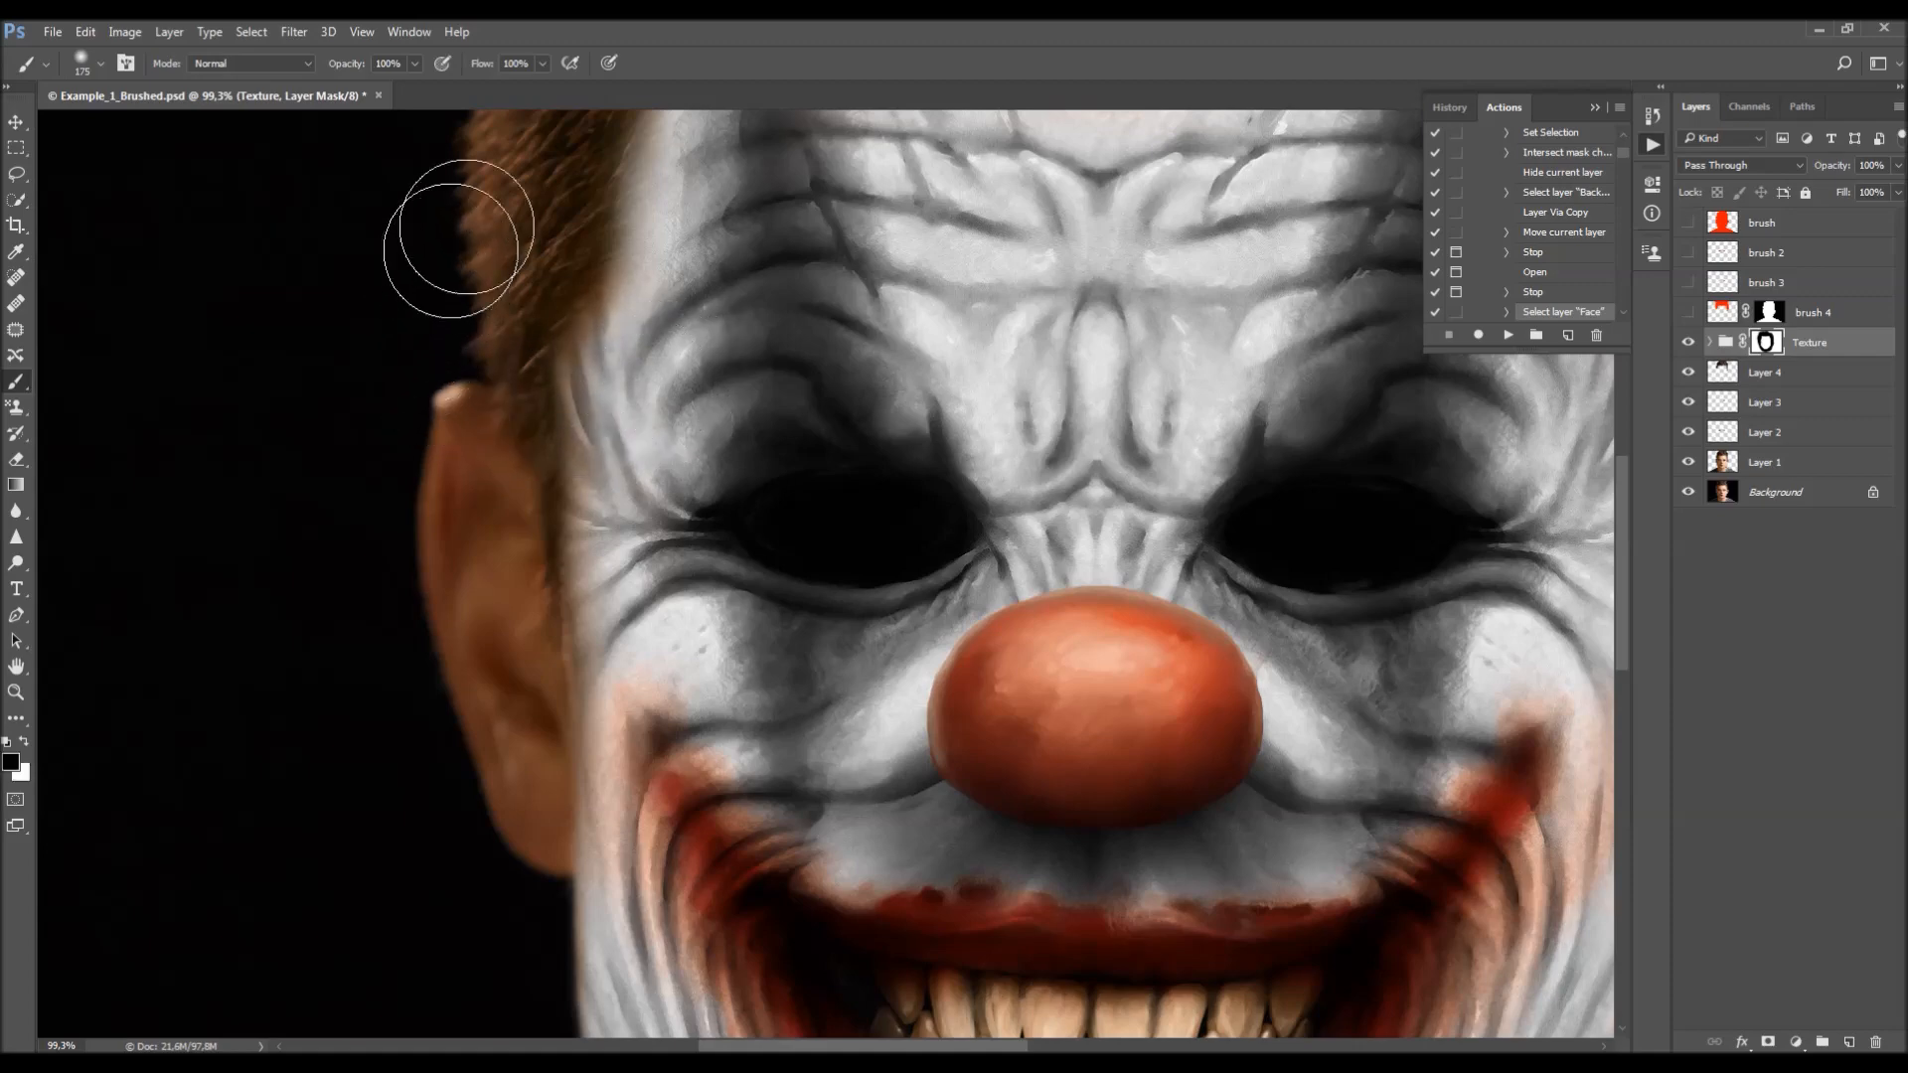
- Paint black on the mask below the left ear with a 125 px brush and check the whole face
{"action": "key", "text": "v"}
{"action": "scroll", "coordinate": [575, 437], "scroll_direction": "down", "scroll_amount": 4}
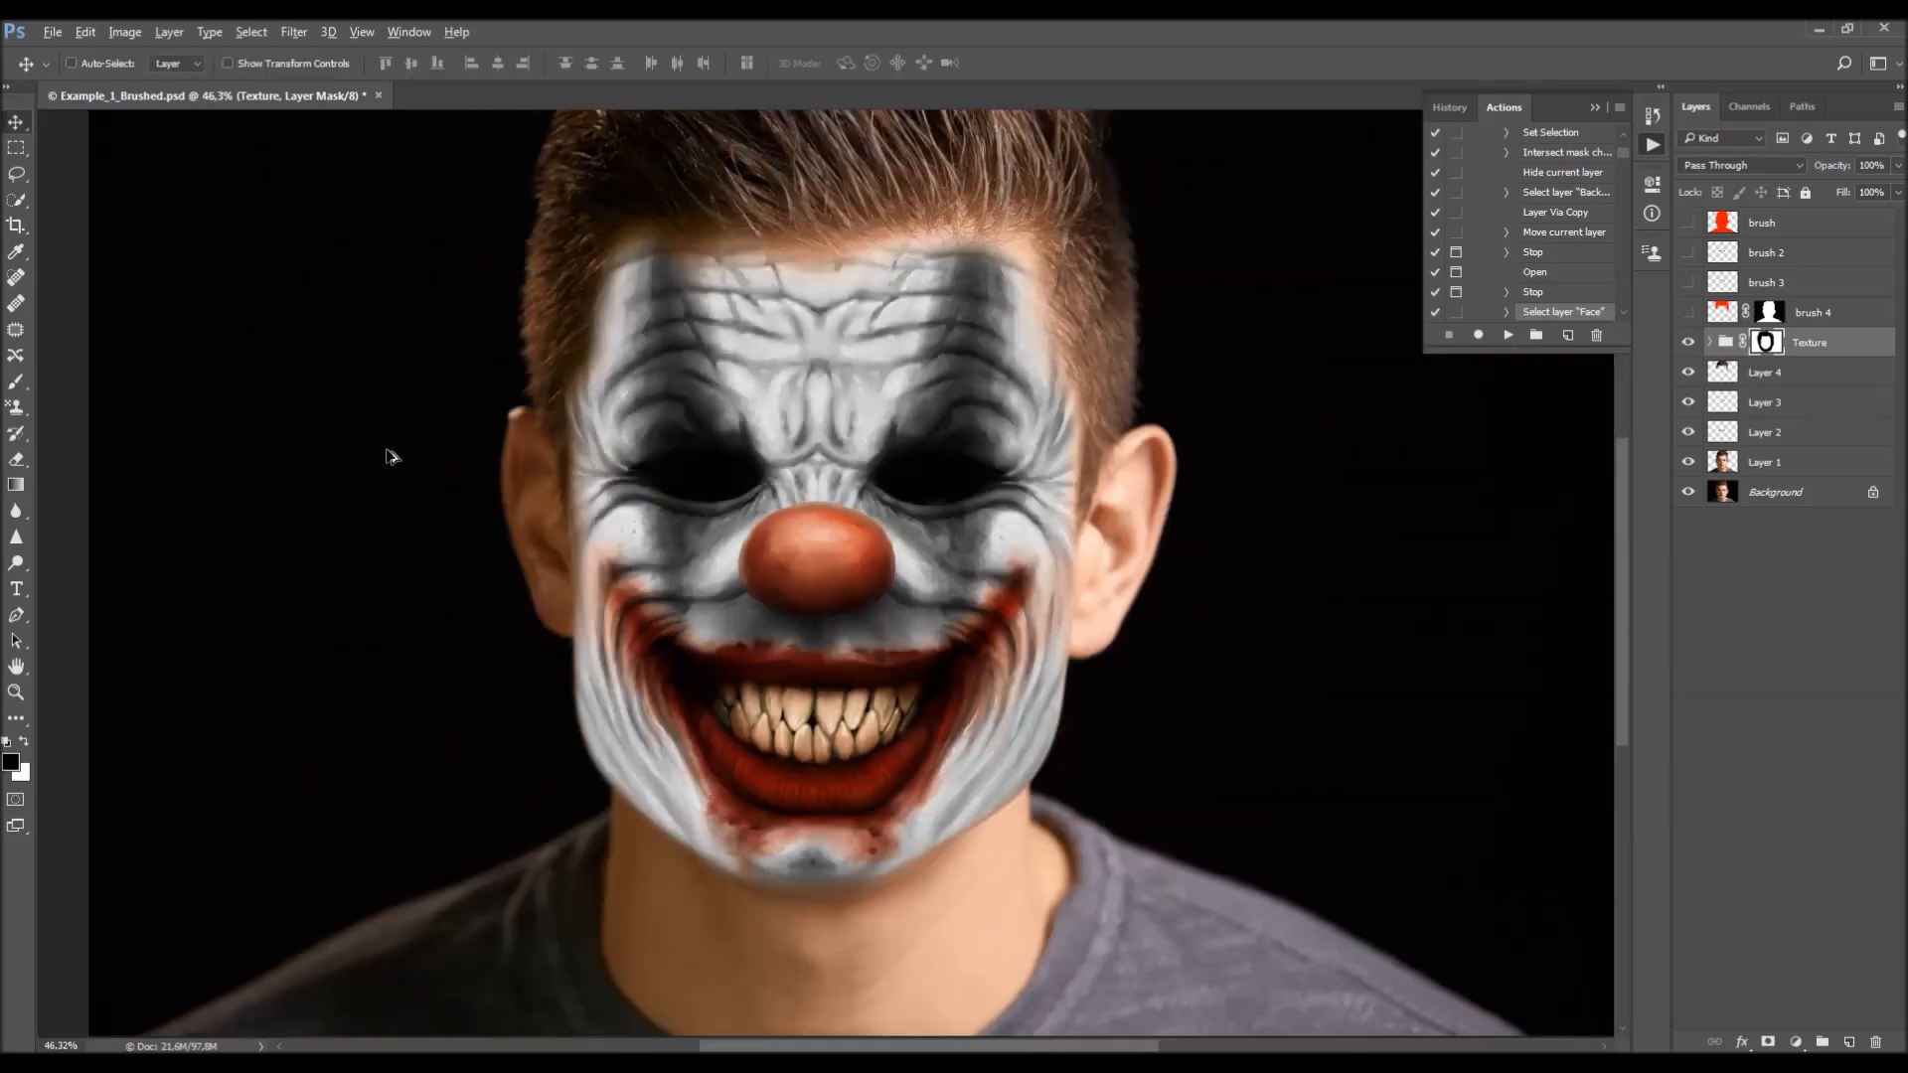
{"action": "scroll", "coordinate": [515, 660], "scroll_direction": "up", "scroll_amount": 2}
{"action": "key", "text": "b"}
{"action": "scroll", "coordinate": [520, 600], "scroll_direction": "up", "scroll_amount": 2}
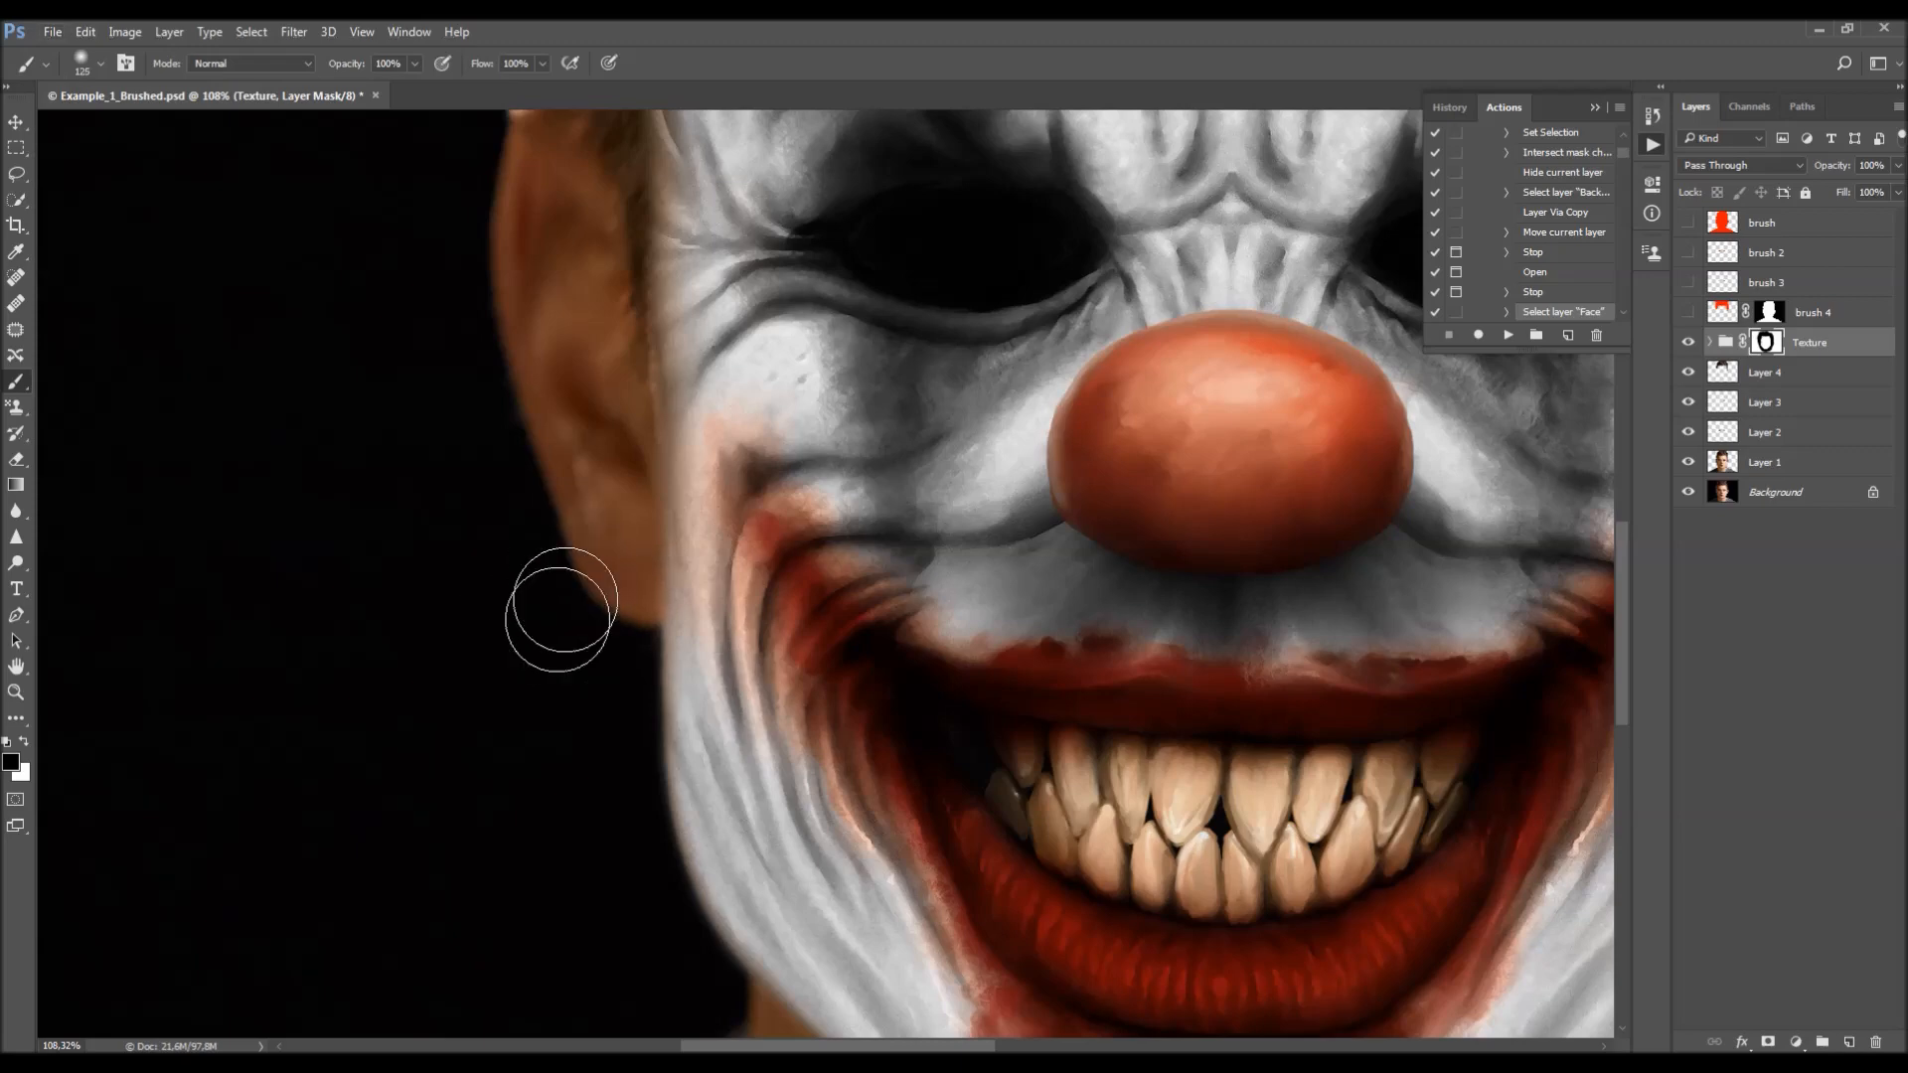
{"action": "key", "text": "v"}
{"action": "scroll", "coordinate": [307, 541], "scroll_direction": "down", "scroll_amount": 5}
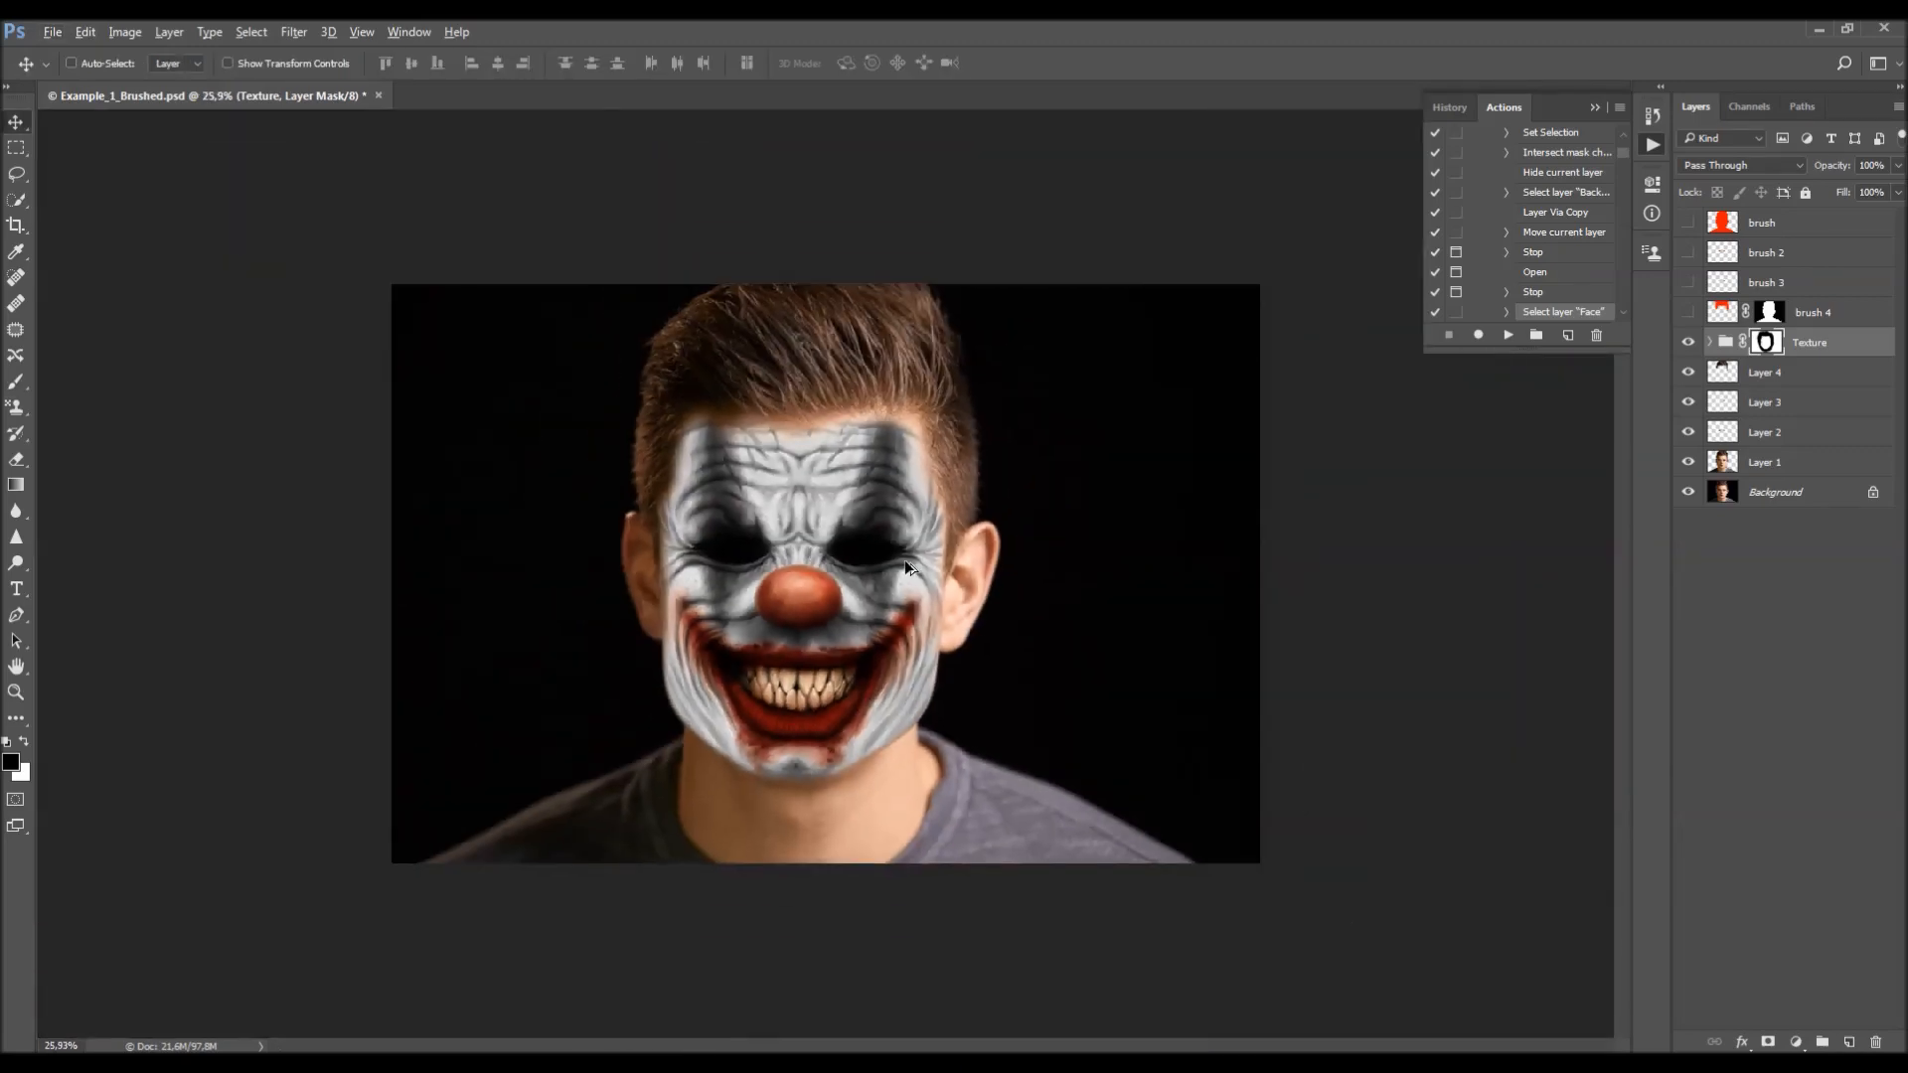
- Paint white on the mask across the forehead and inner face, first with a 400 px brush and then with 250 px
{"action": "scroll", "coordinate": [832, 538], "scroll_direction": "up", "scroll_amount": 3}
{"action": "key", "text": "b"}
{"action": "key", "text": "x"}
{"action": "key", "text": "bracketright"}
{"action": "key", "text": "bracketright"}
{"action": "key", "text": "bracketright"}
{"action": "key", "text": "bracketright"}
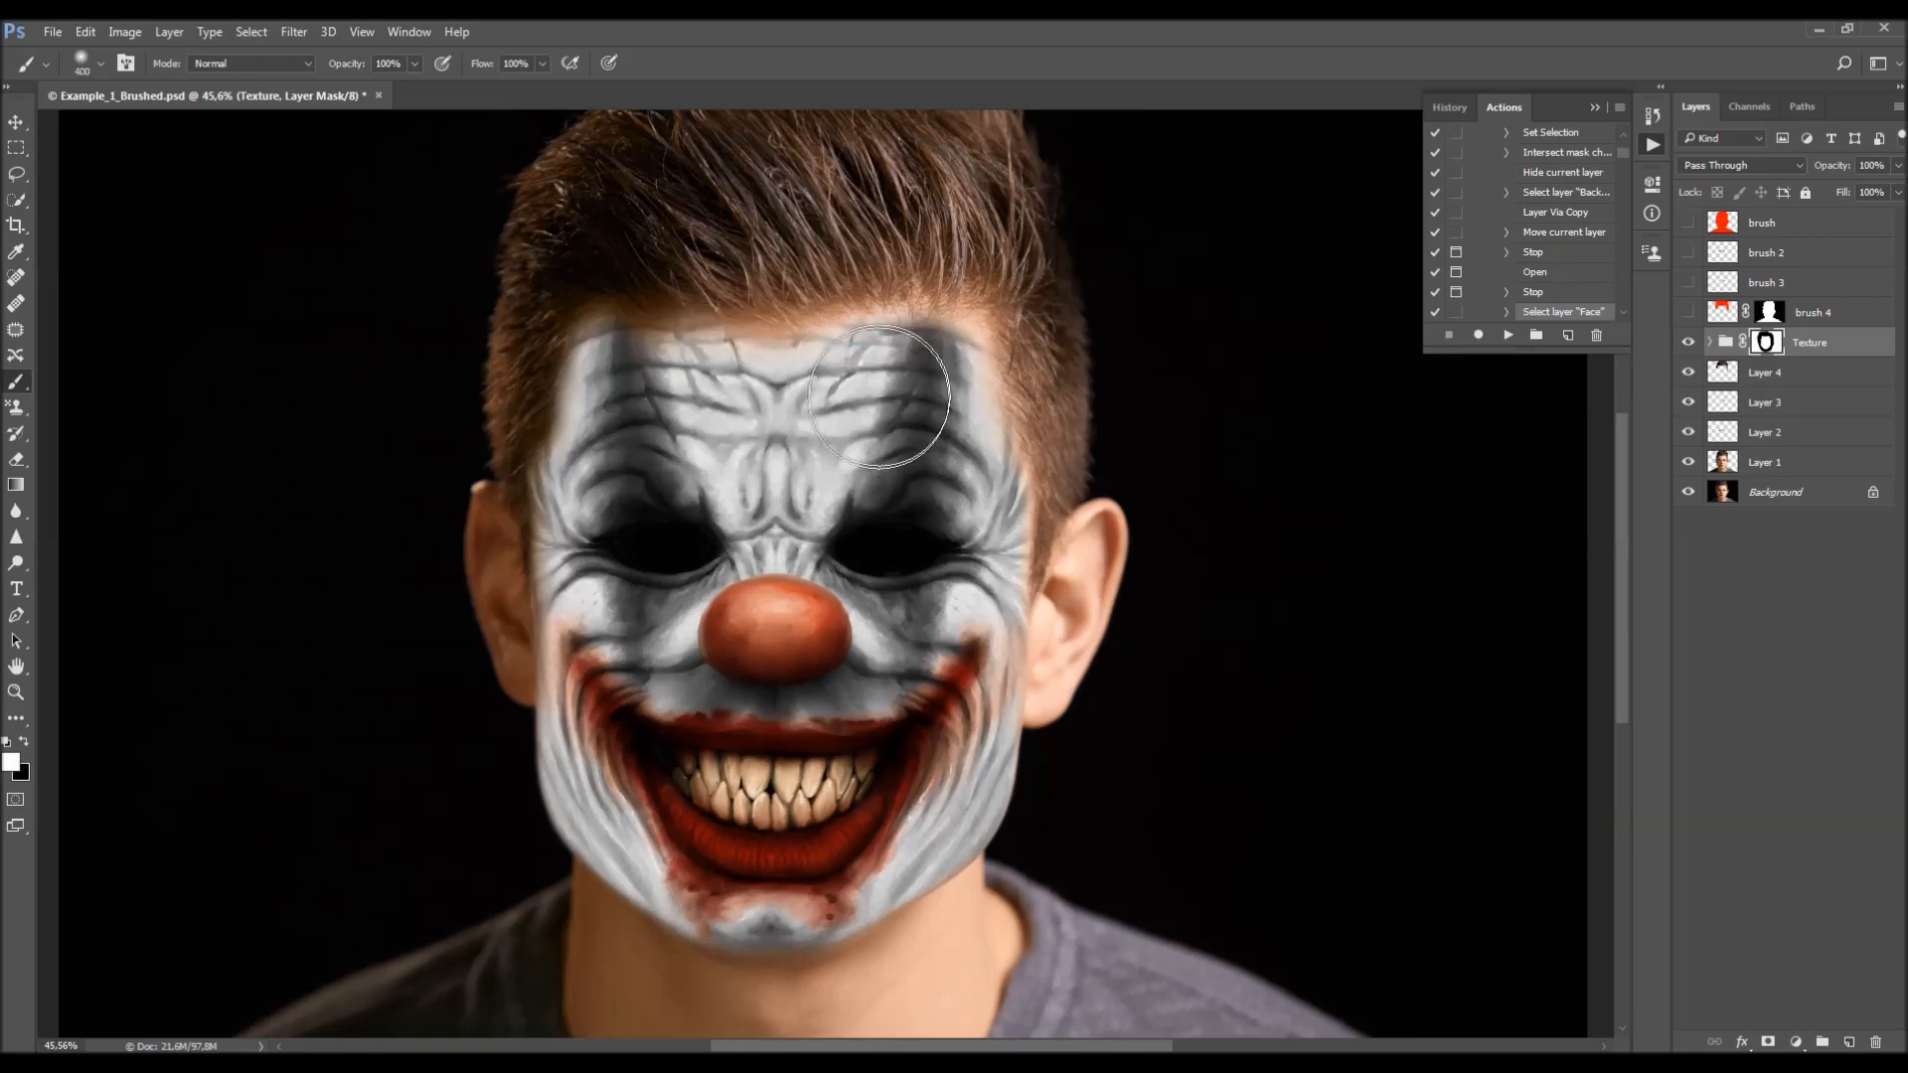
{"action": "key", "text": "bracketleft"}
{"action": "key", "text": "bracketleft"}
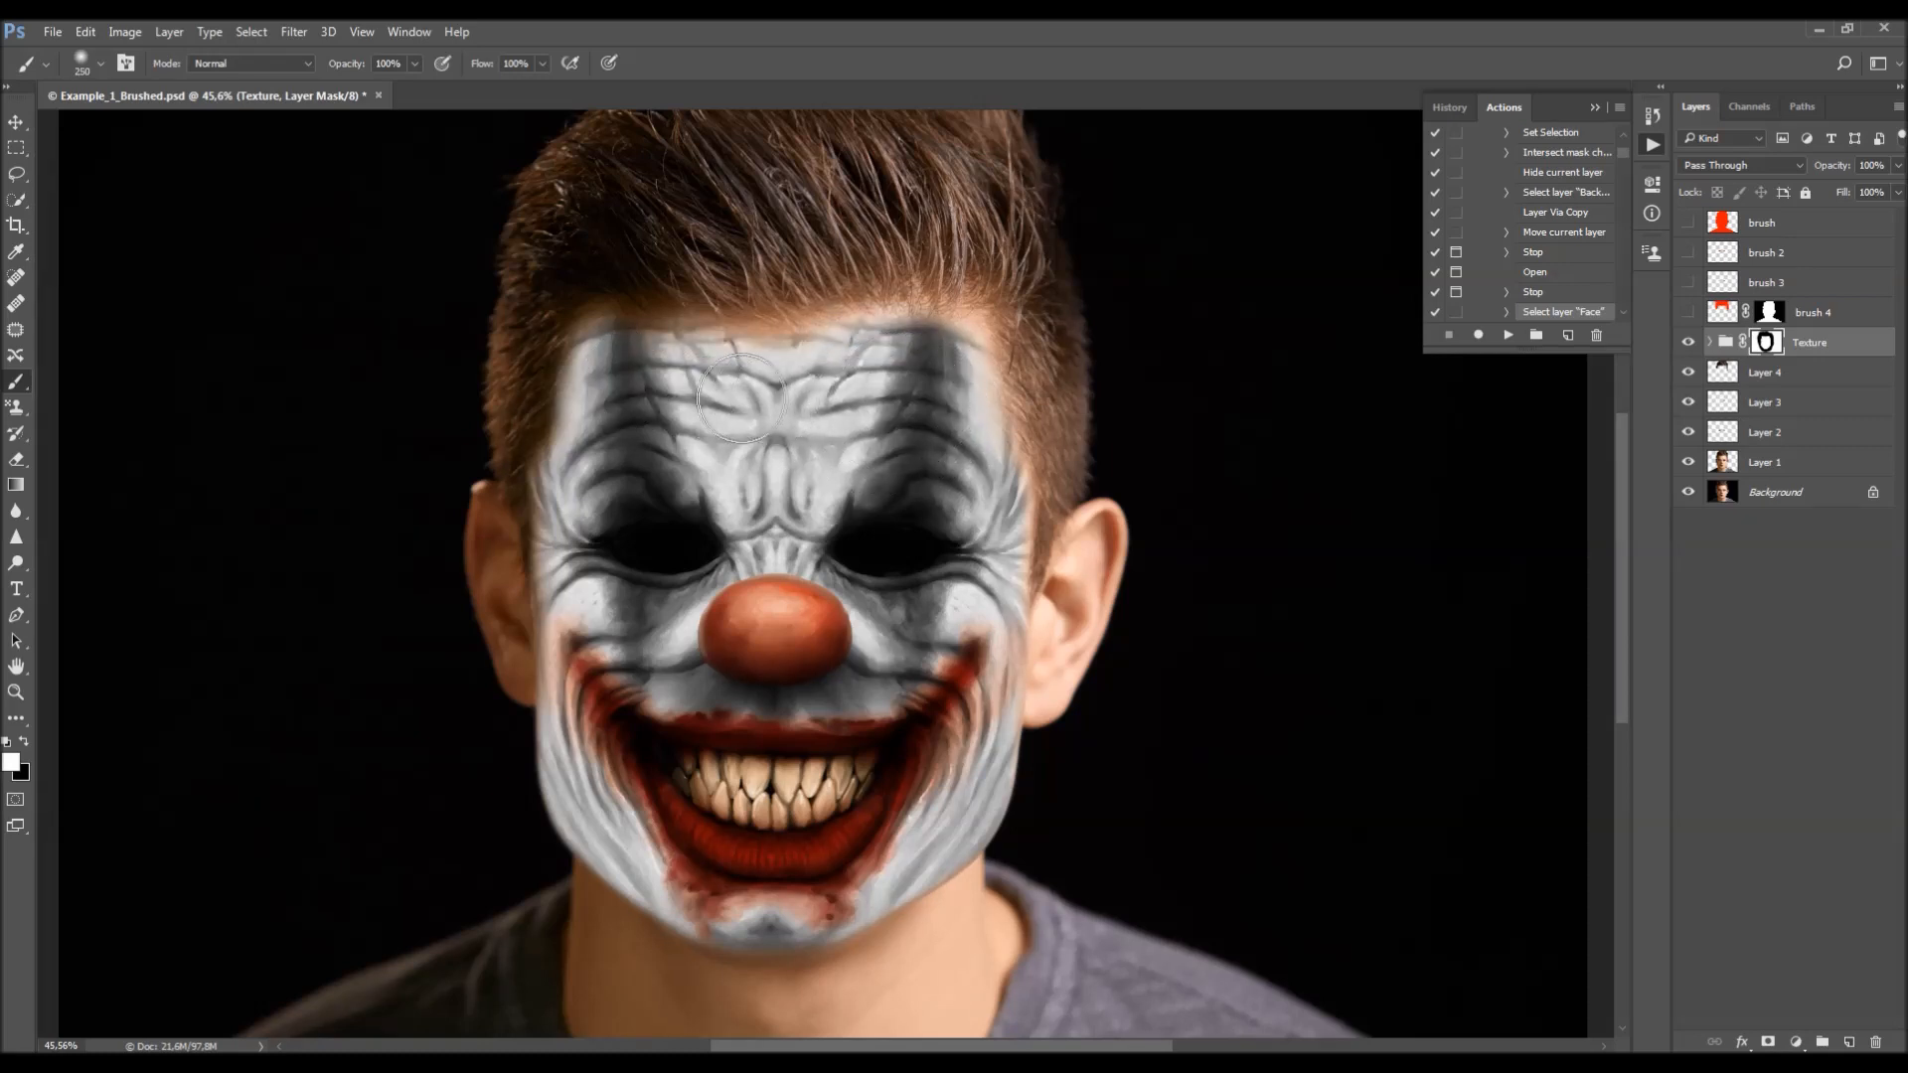
{"action": "scroll", "coordinate": [910, 460], "scroll_direction": "down", "scroll_amount": 1}
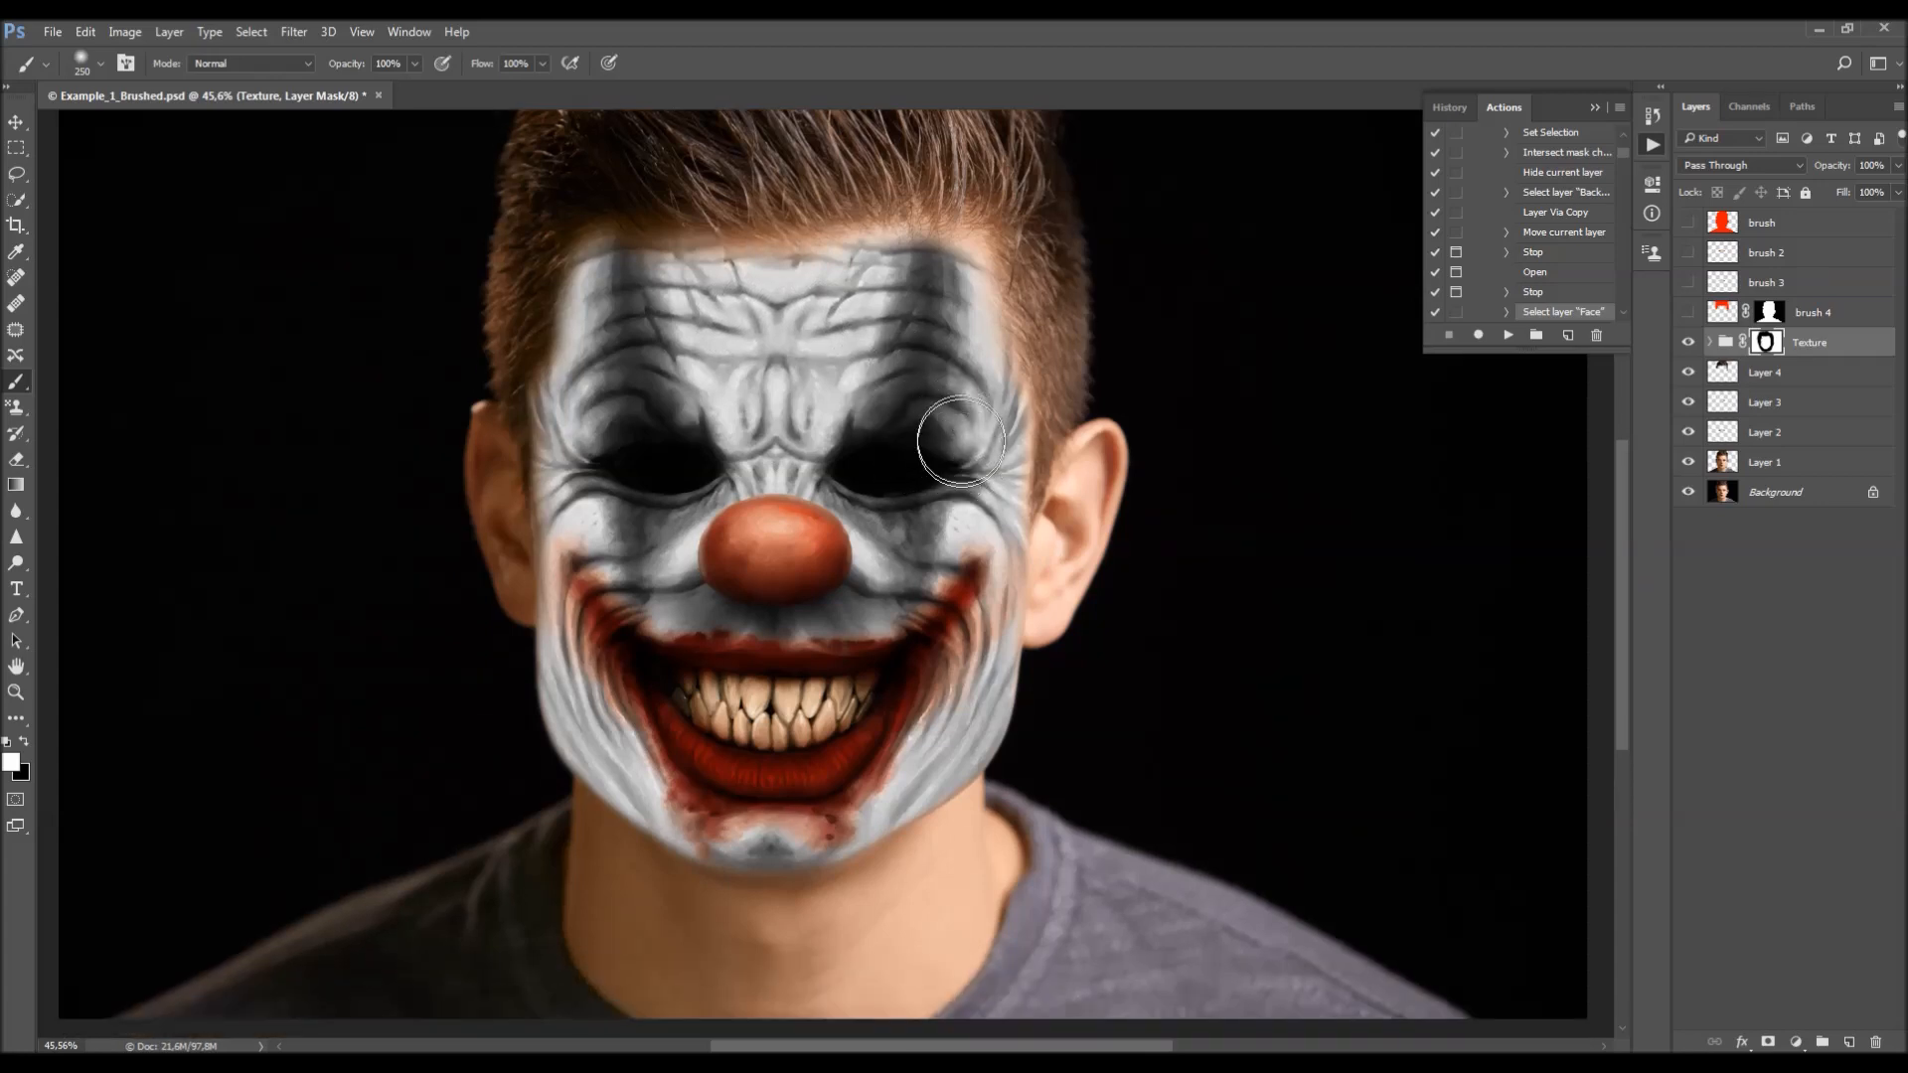
{"action": "key", "text": "v"}
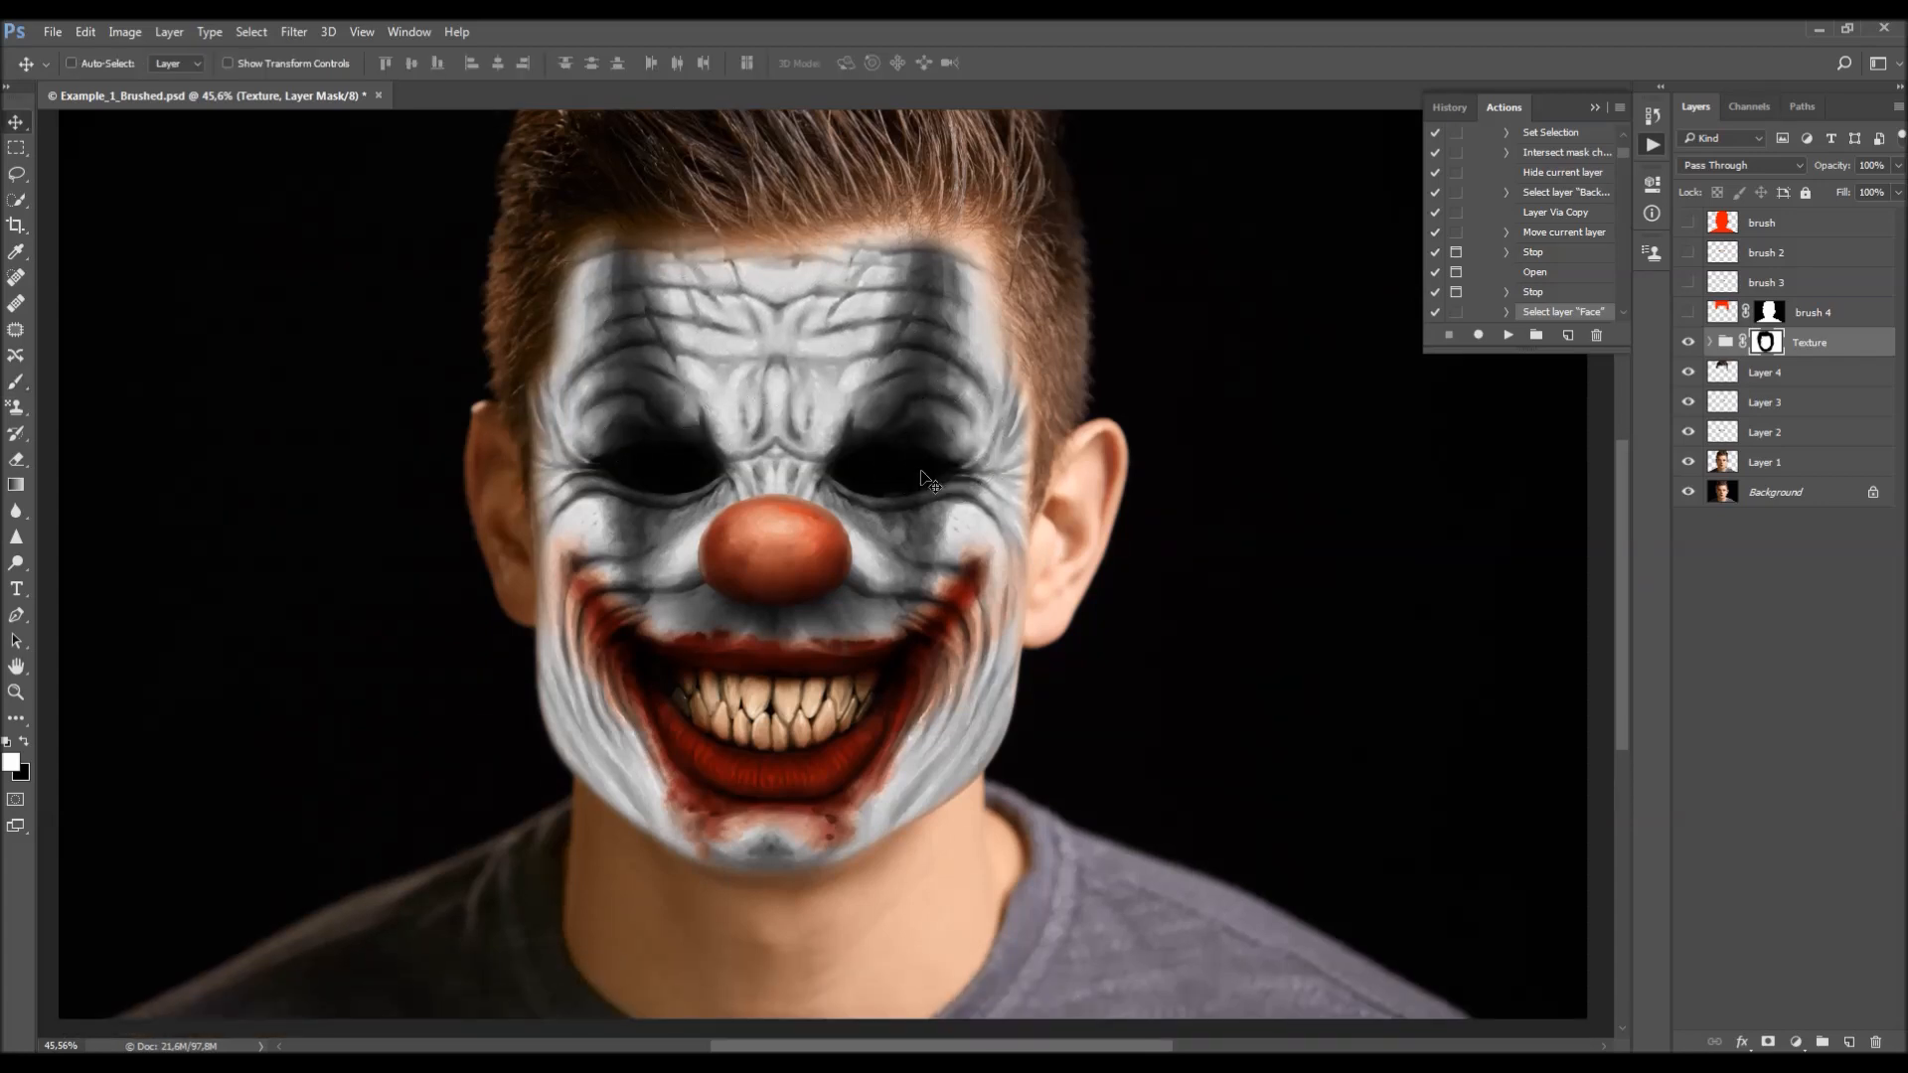
- Paint black on the mask beneath the chin and jawline with a brush between 150 and 175 px
{"action": "scroll", "coordinate": [803, 800], "scroll_direction": "up", "scroll_amount": 1}
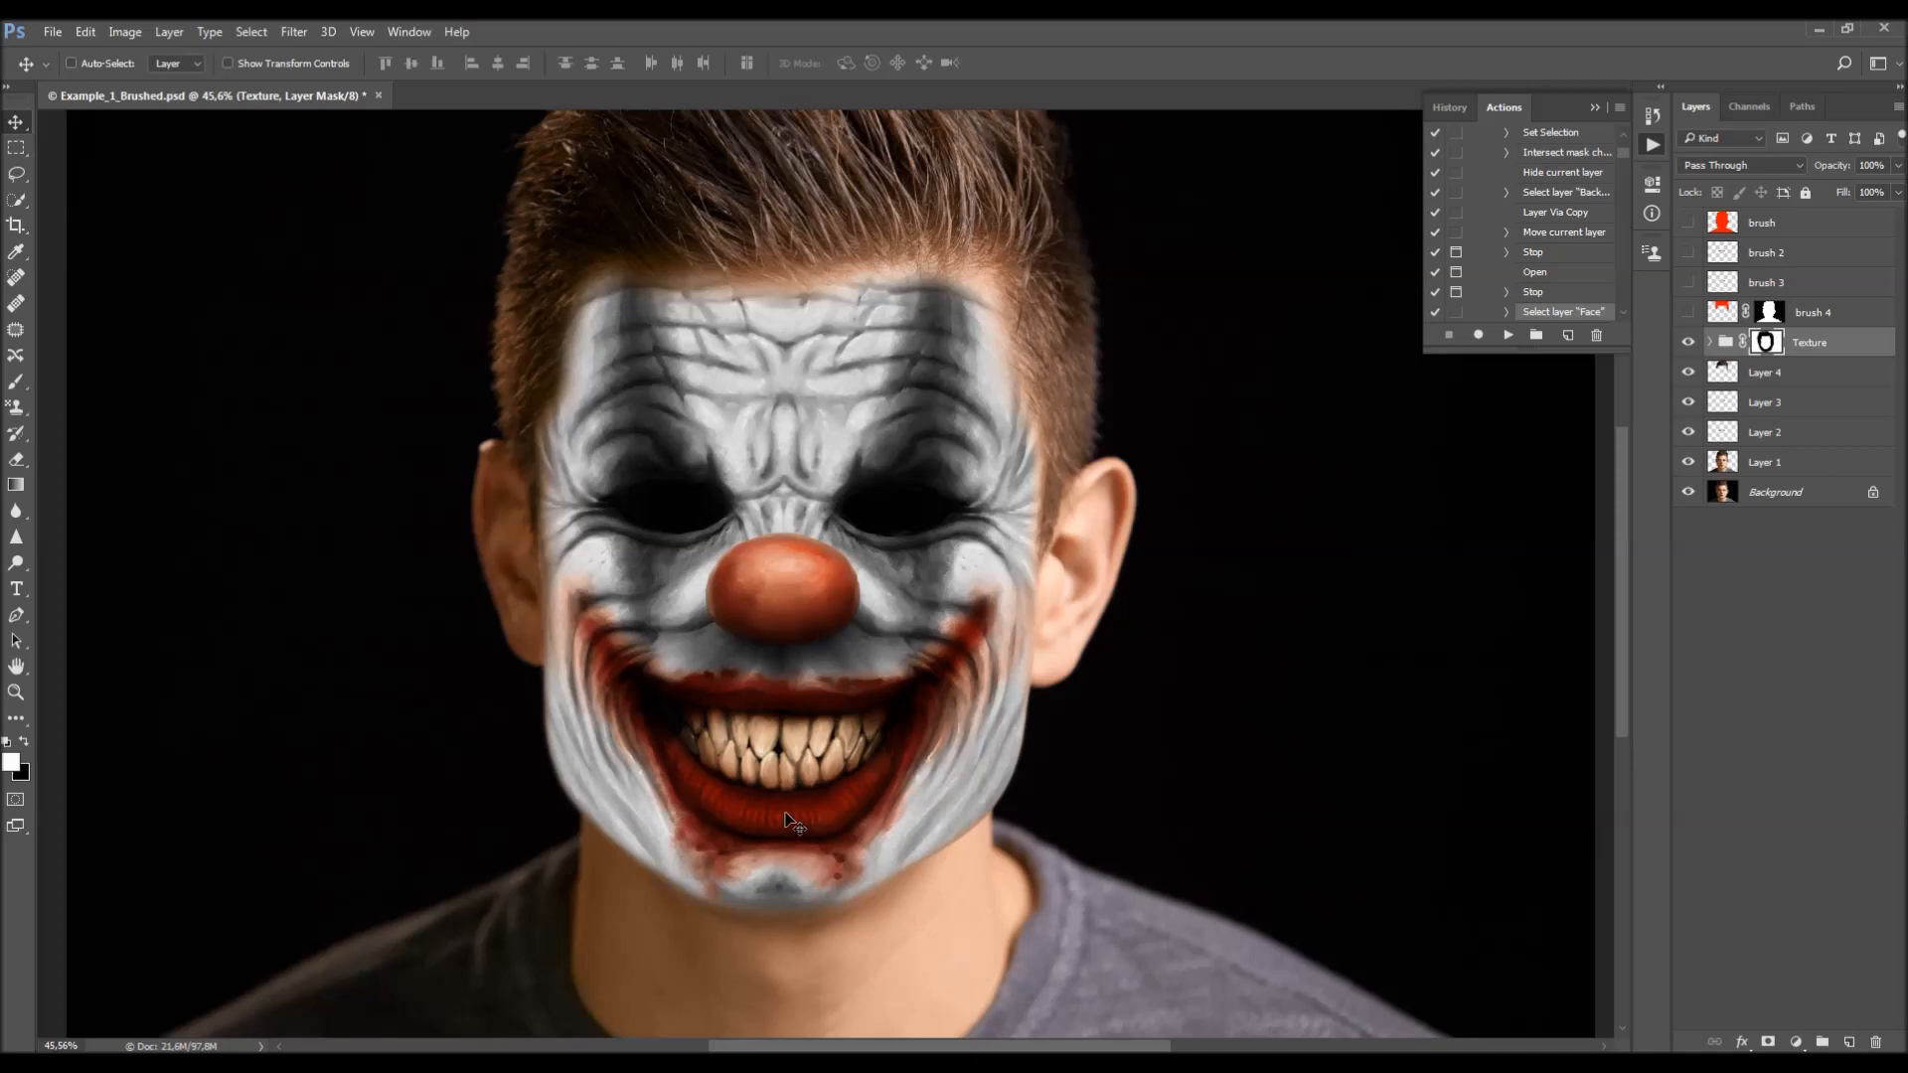
{"action": "scroll", "coordinate": [787, 816], "scroll_direction": "up", "scroll_amount": 1}
{"action": "key", "text": "b"}
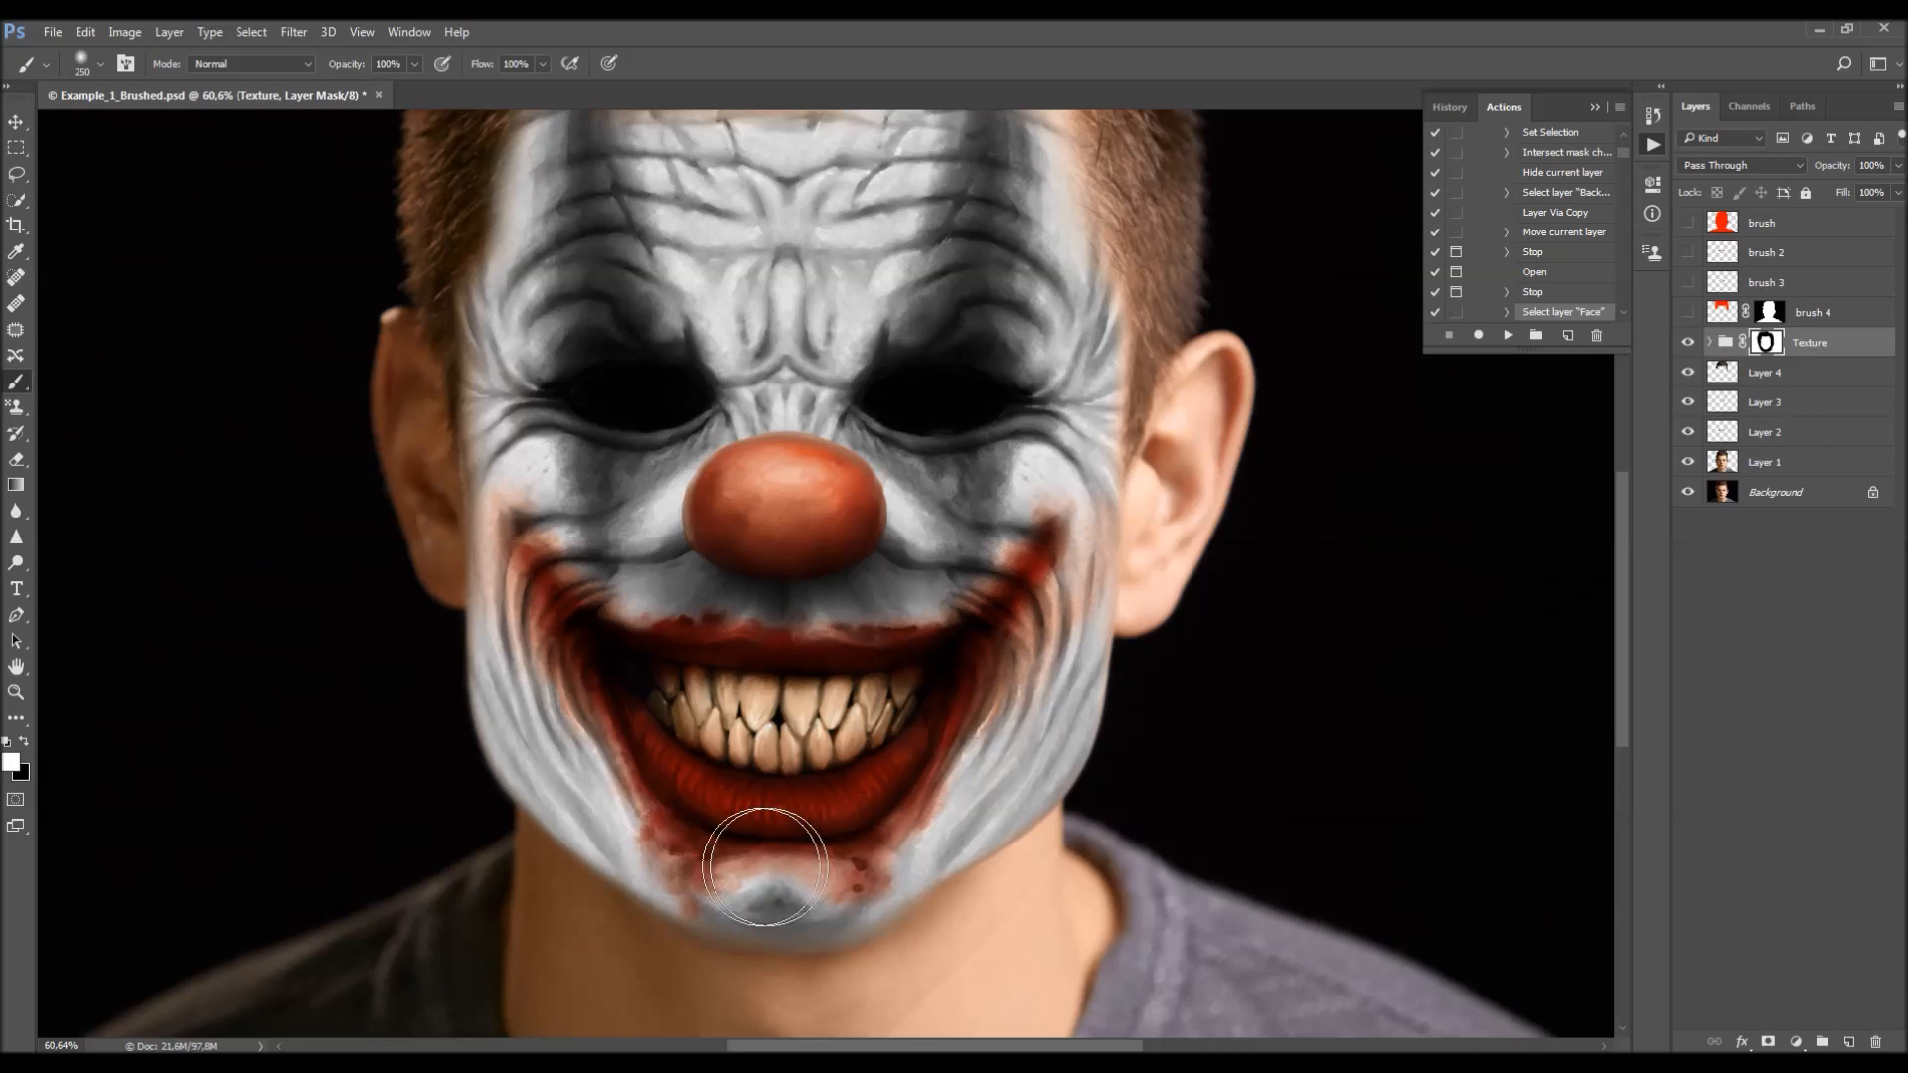
{"action": "scroll", "coordinate": [786, 944], "scroll_direction": "down", "scroll_amount": 1}
{"action": "key", "text": "x"}
{"action": "scroll", "coordinate": [780, 929], "scroll_direction": "up", "scroll_amount": 2}
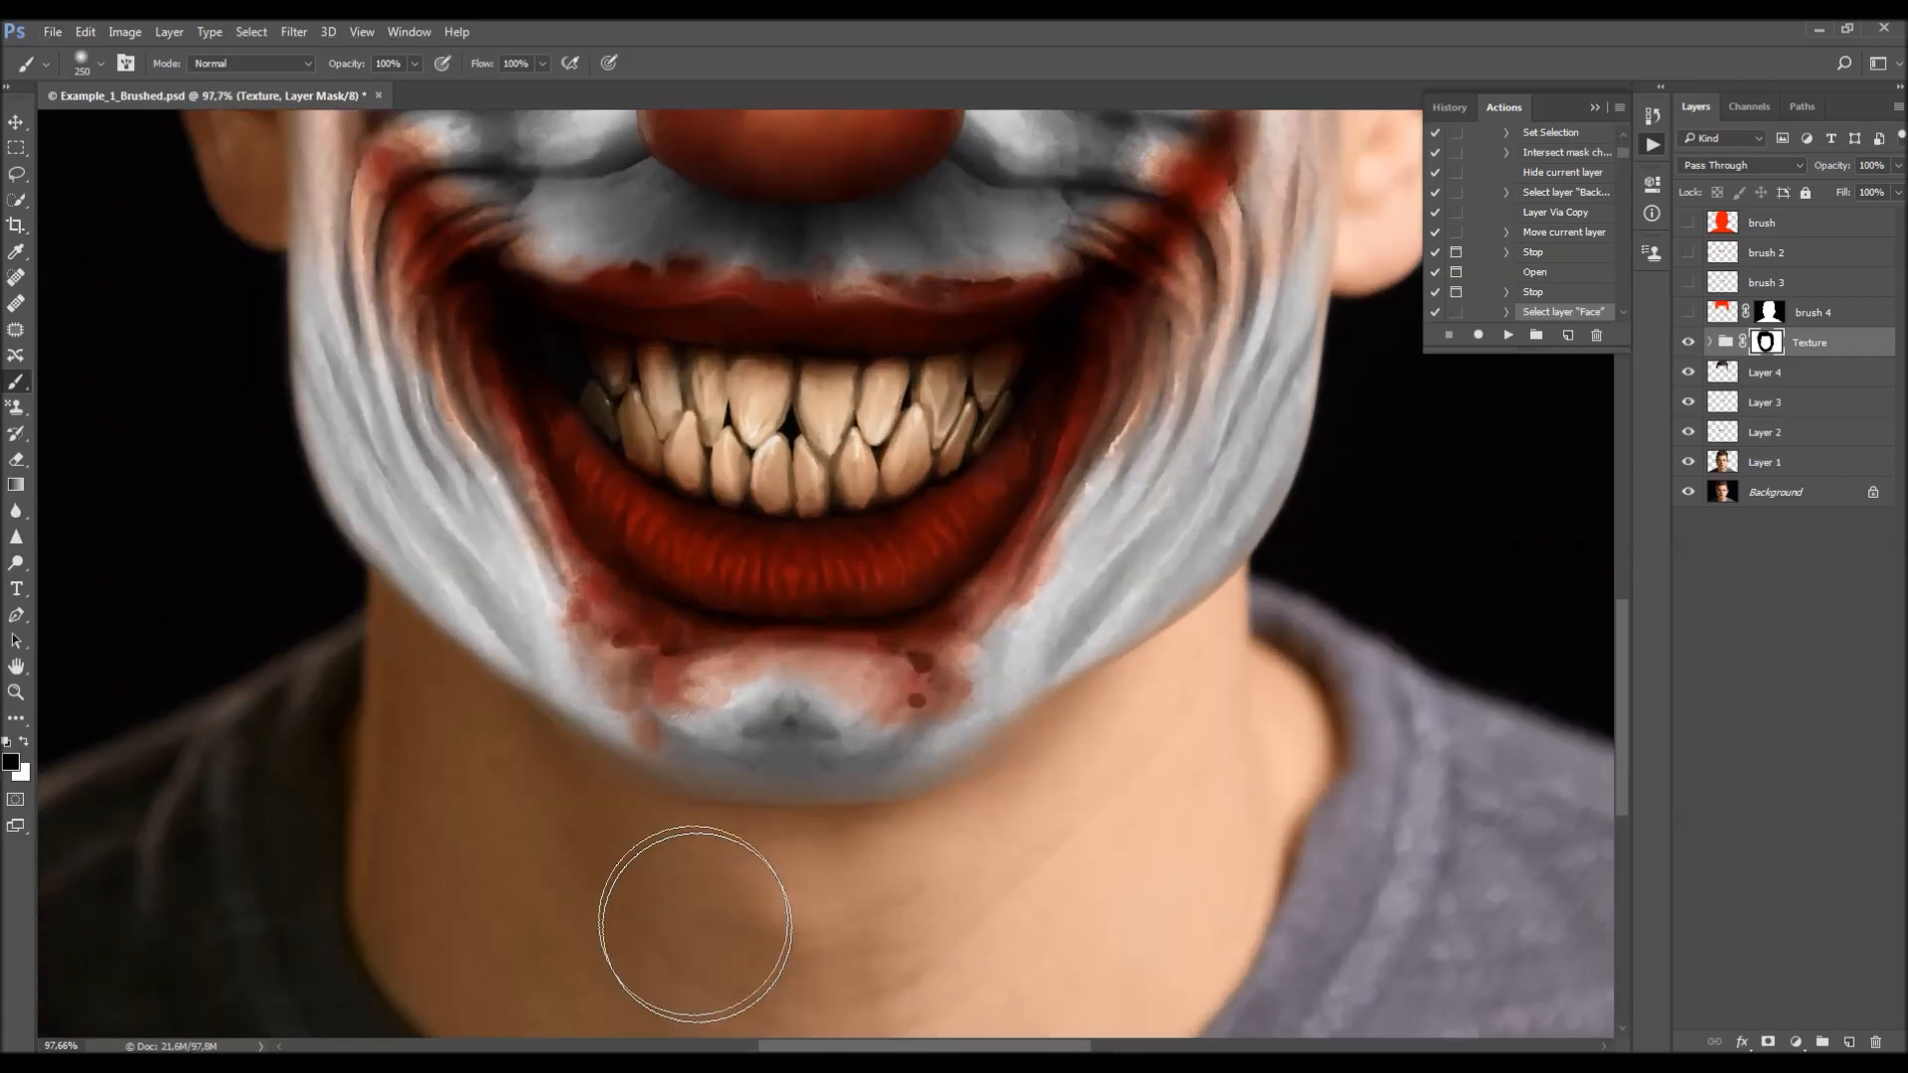
{"action": "key", "text": "bracketleft"}
{"action": "key", "text": "bracketleft"}
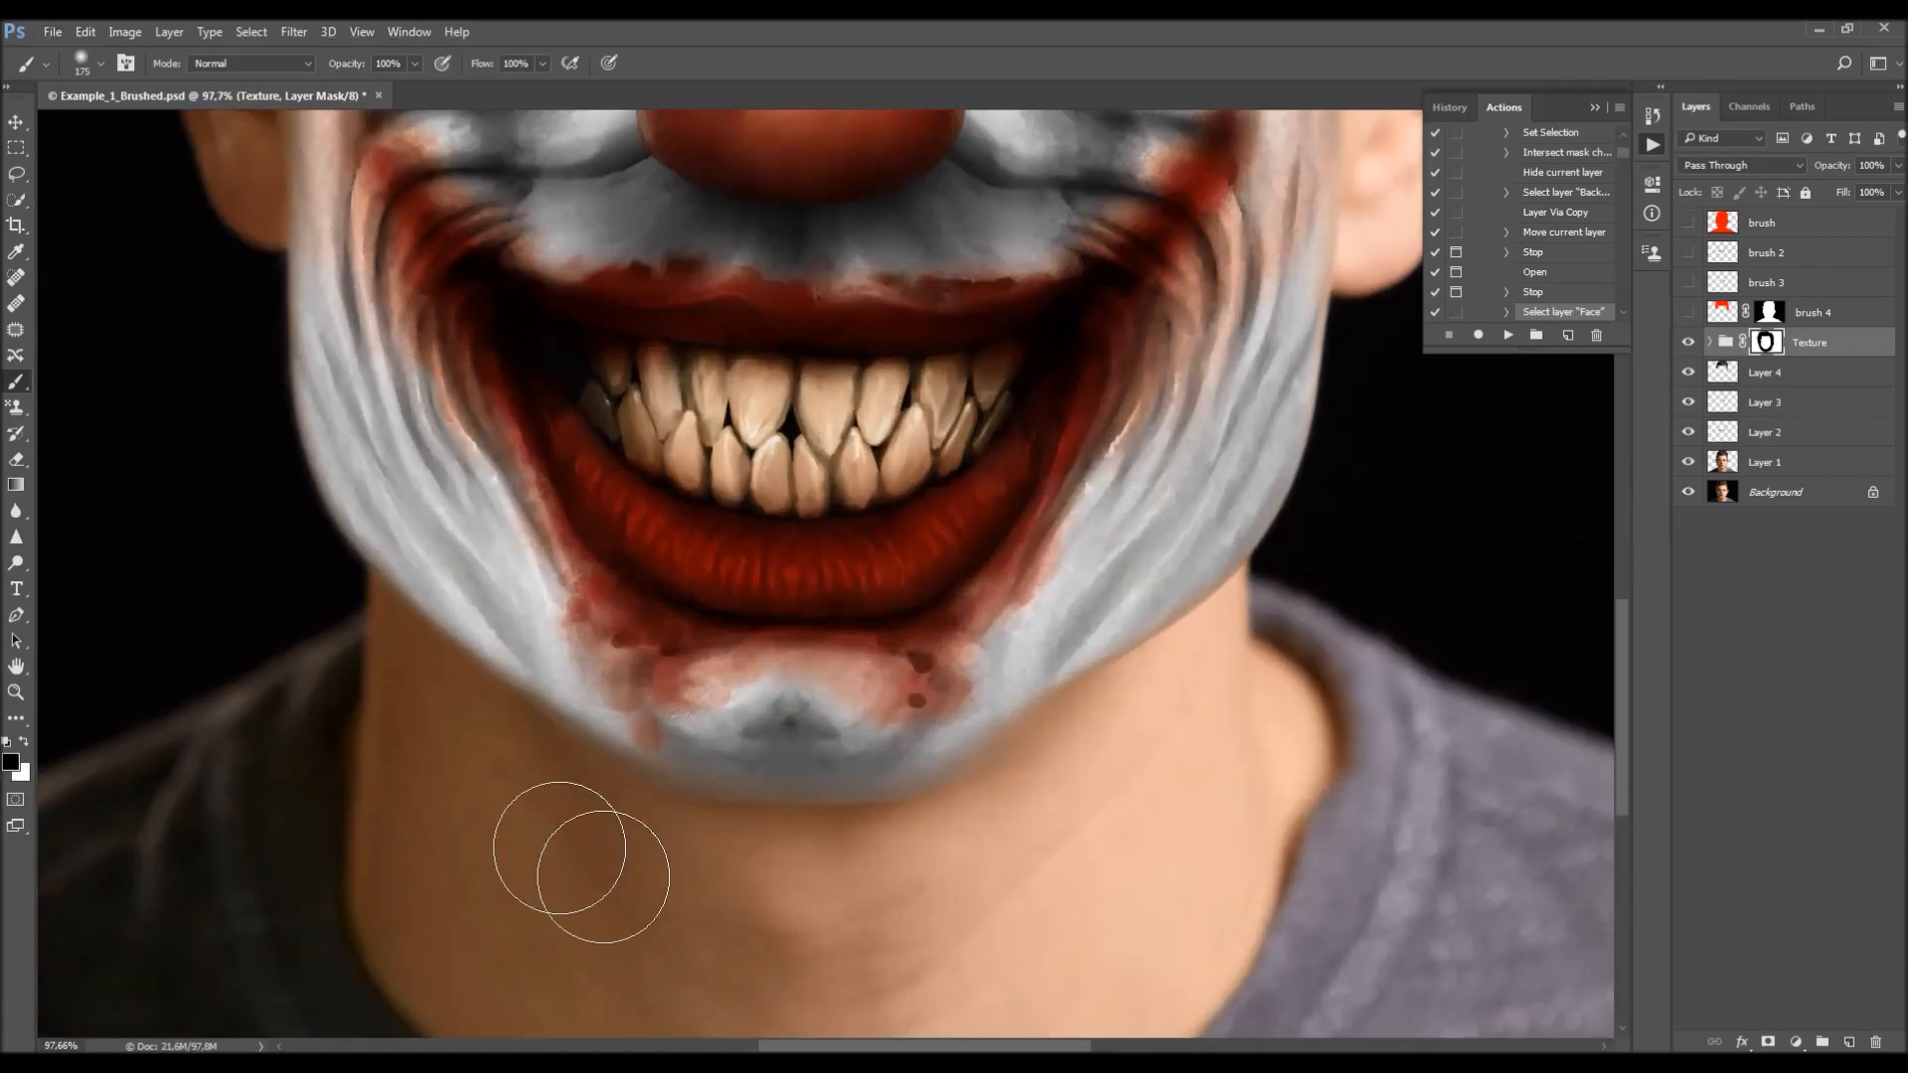
{"action": "key", "text": "bracketleft"}
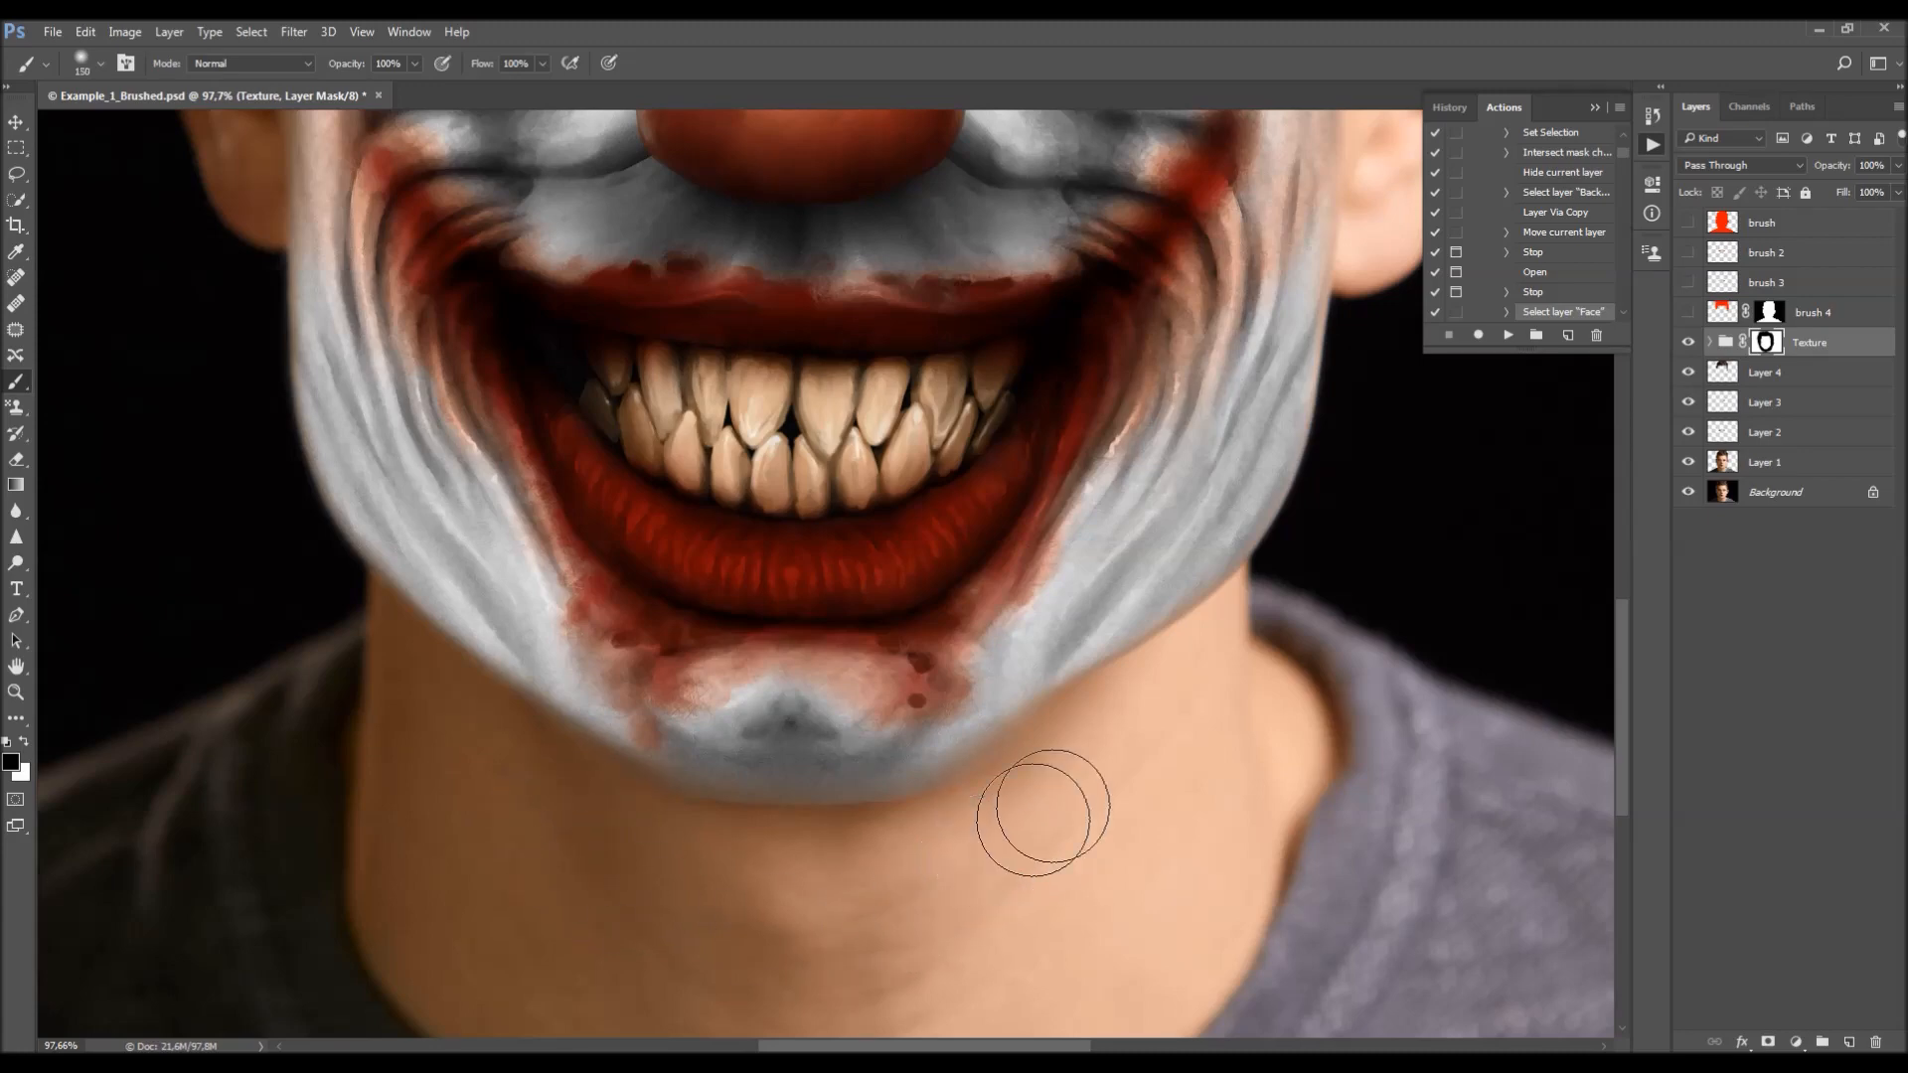
{"action": "key", "text": "bracketright"}
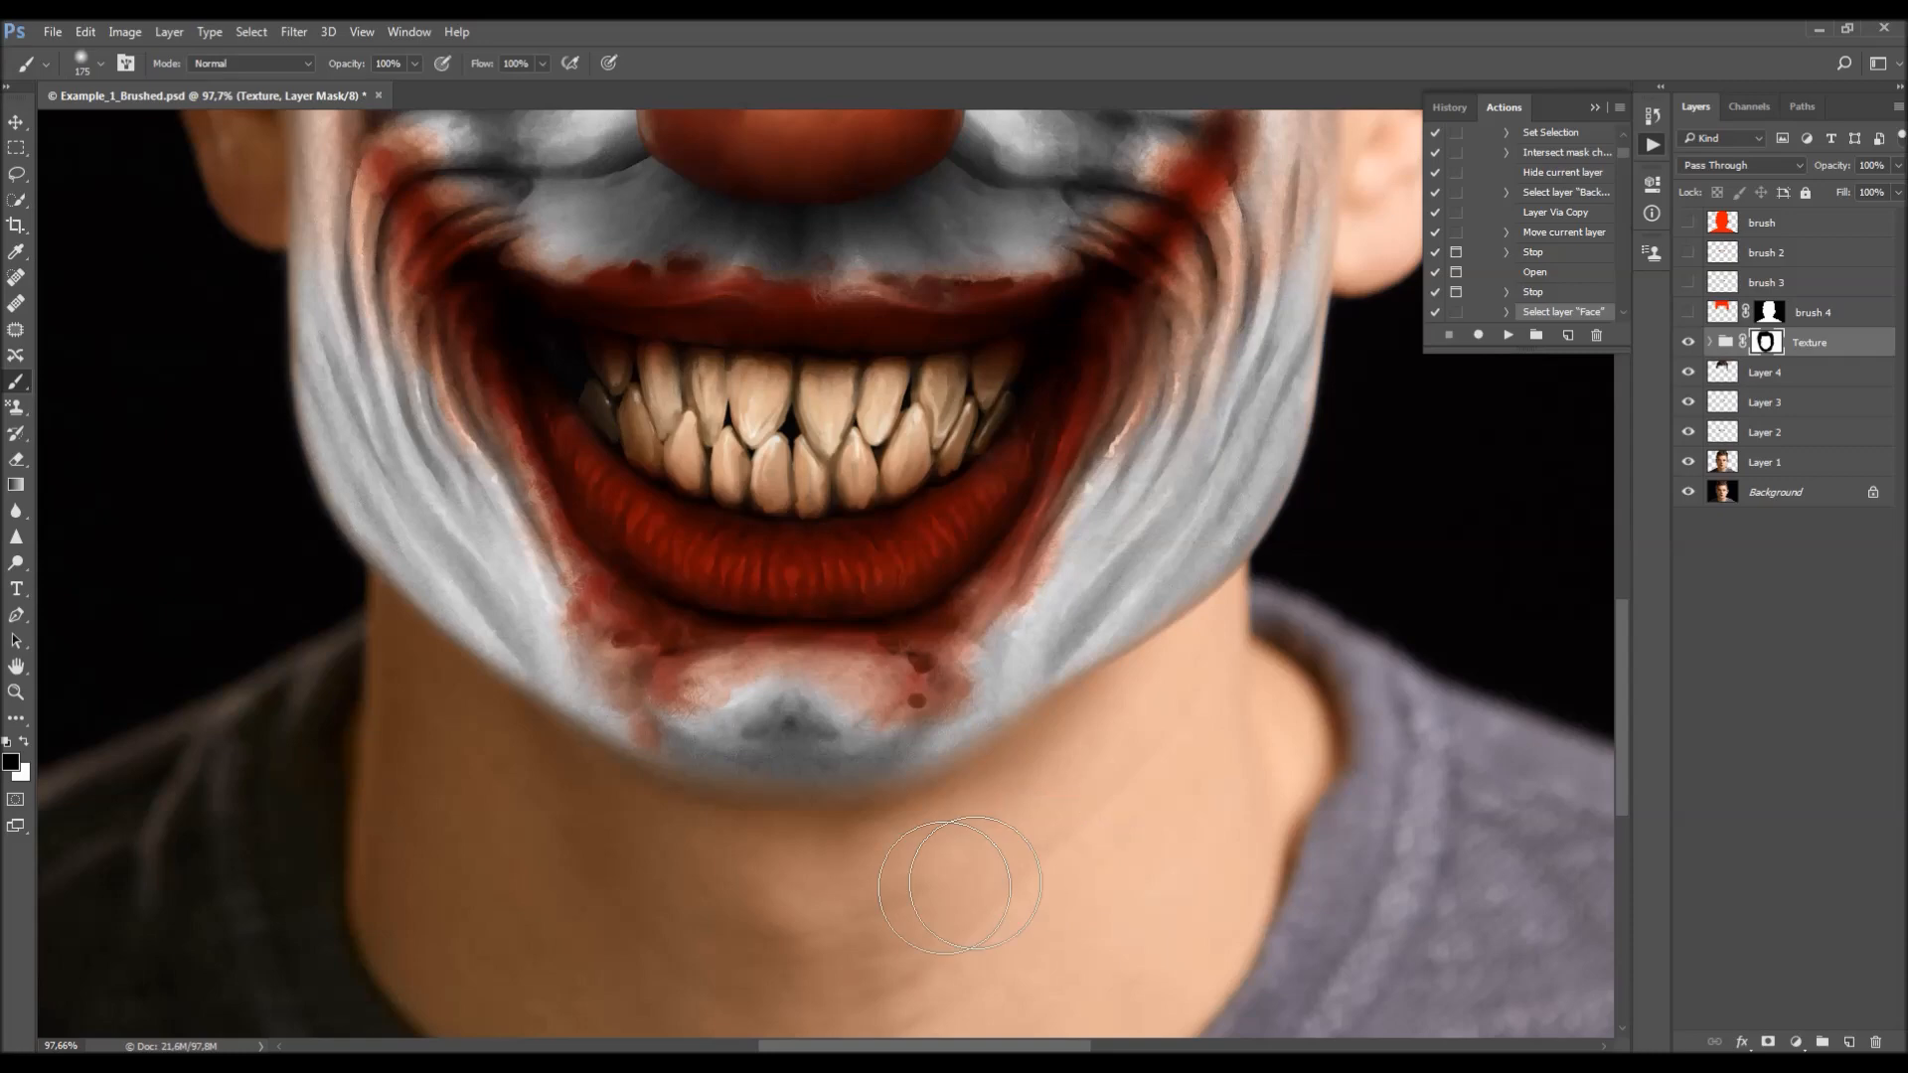
{"action": "key", "text": "v"}
{"action": "scroll", "coordinate": [758, 587], "scroll_direction": "down", "scroll_amount": 2}
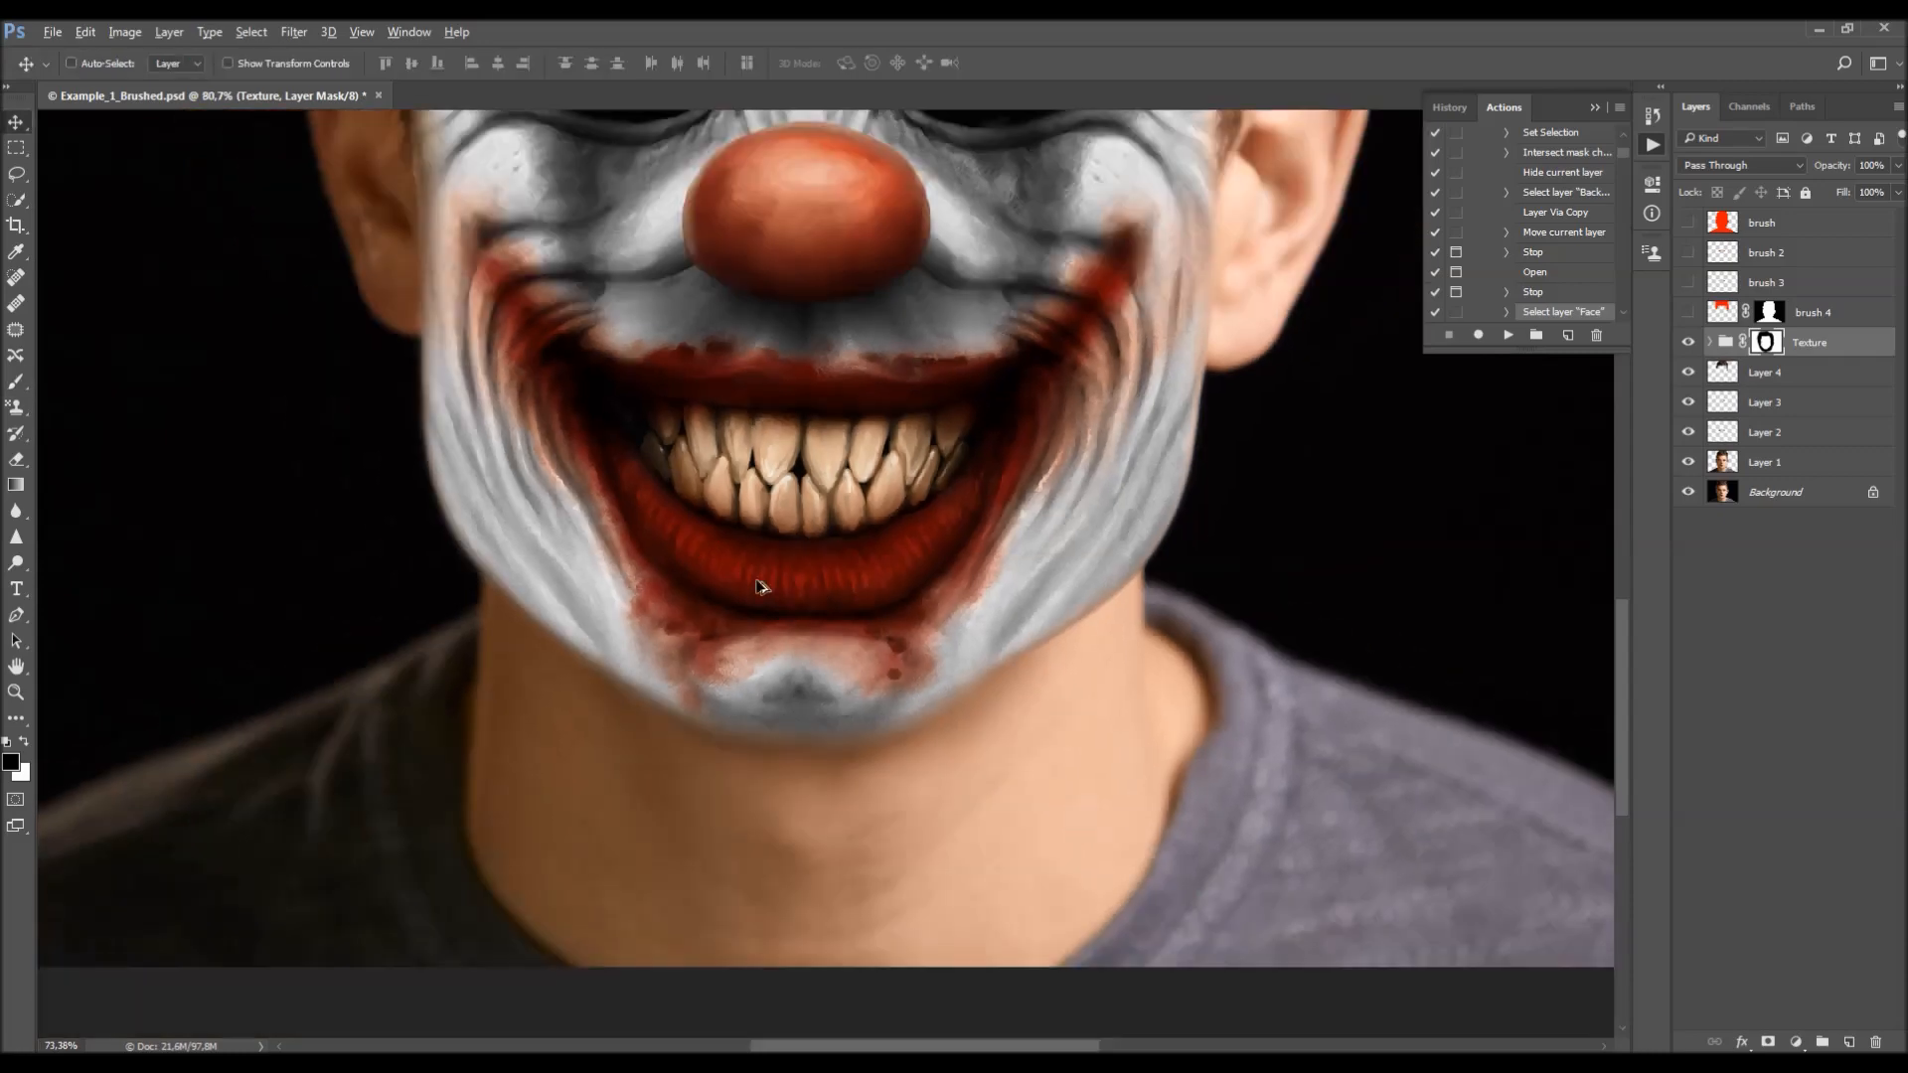
{"action": "scroll", "coordinate": [757, 586], "scroll_direction": "down", "scroll_amount": 4}
{"action": "scroll", "coordinate": [934, 596], "scroll_direction": "up", "scroll_amount": 2}
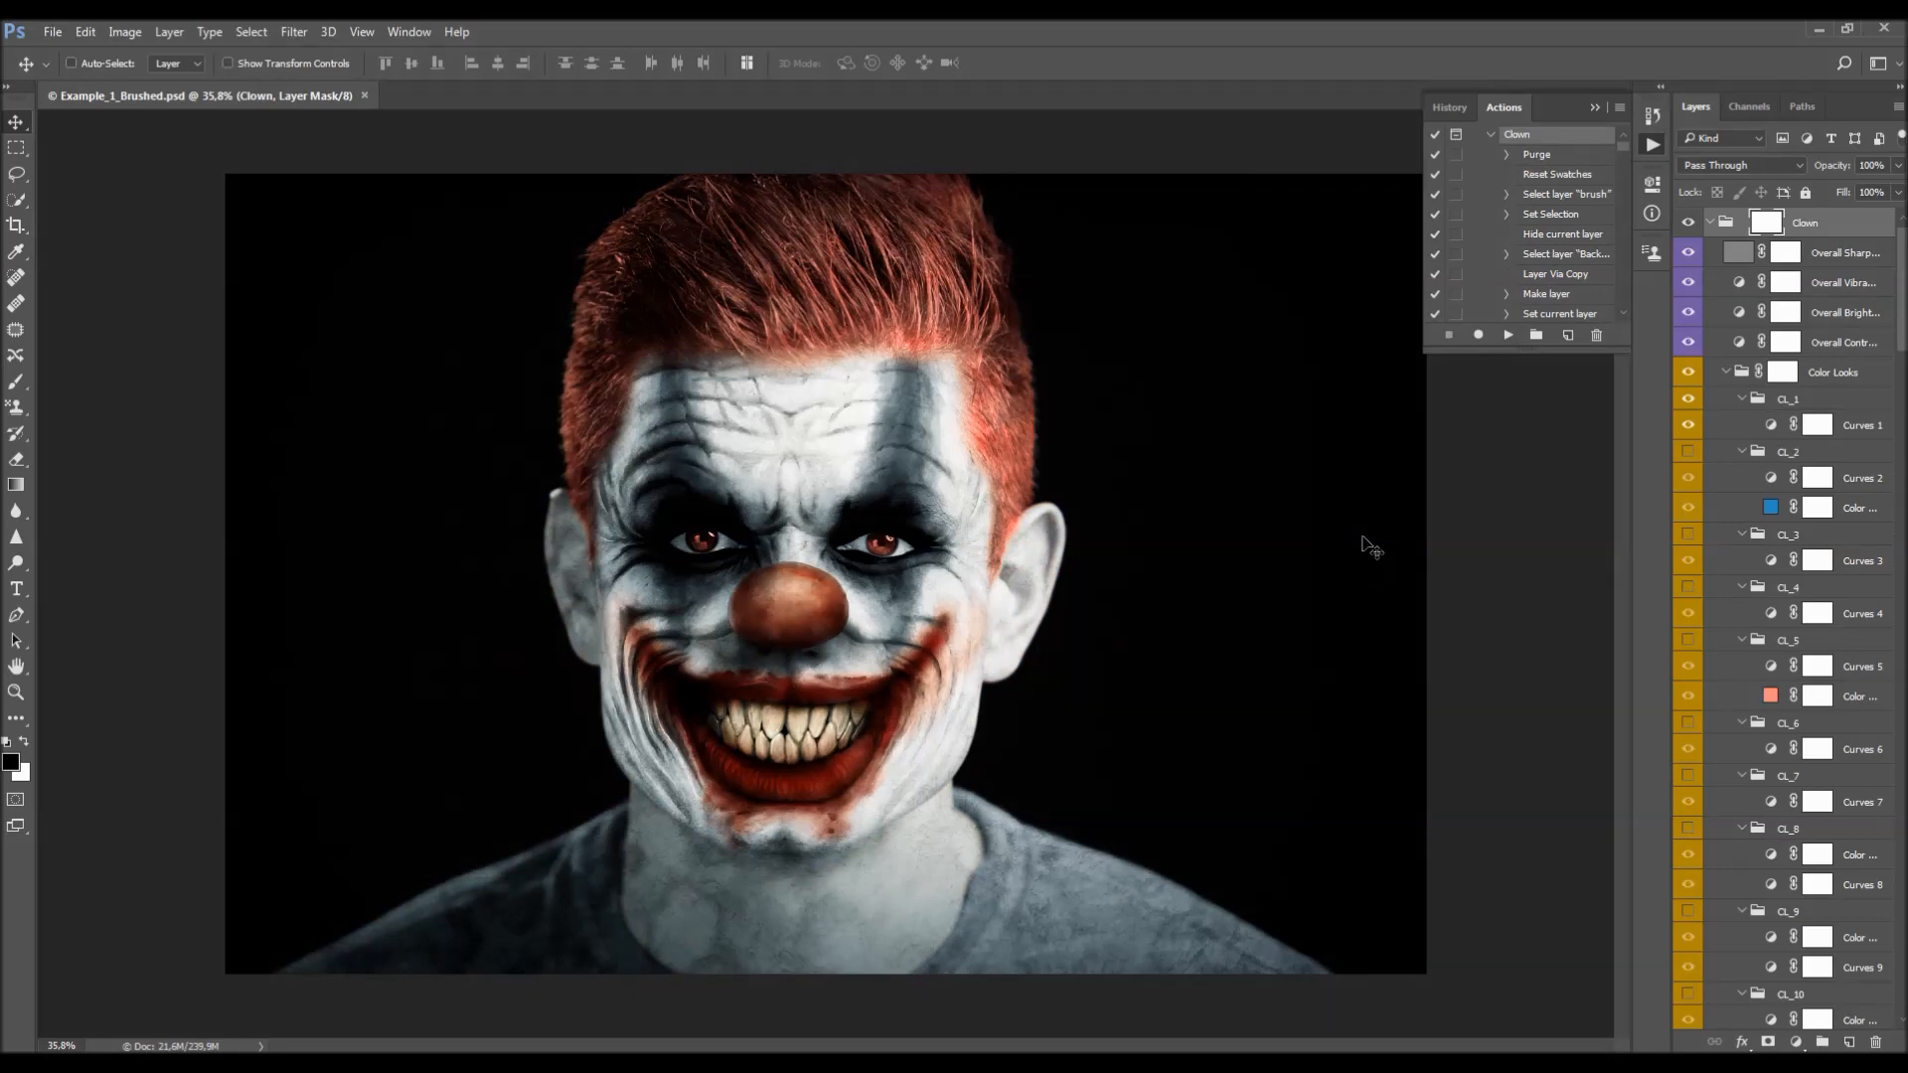
- Collapse the Clown action and its set, and put the Actions list away
{"action": "scroll", "coordinate": [1507, 266], "scroll_direction": "up", "scroll_amount": 1}
{"action": "left_click", "coordinate": [1491, 175]}
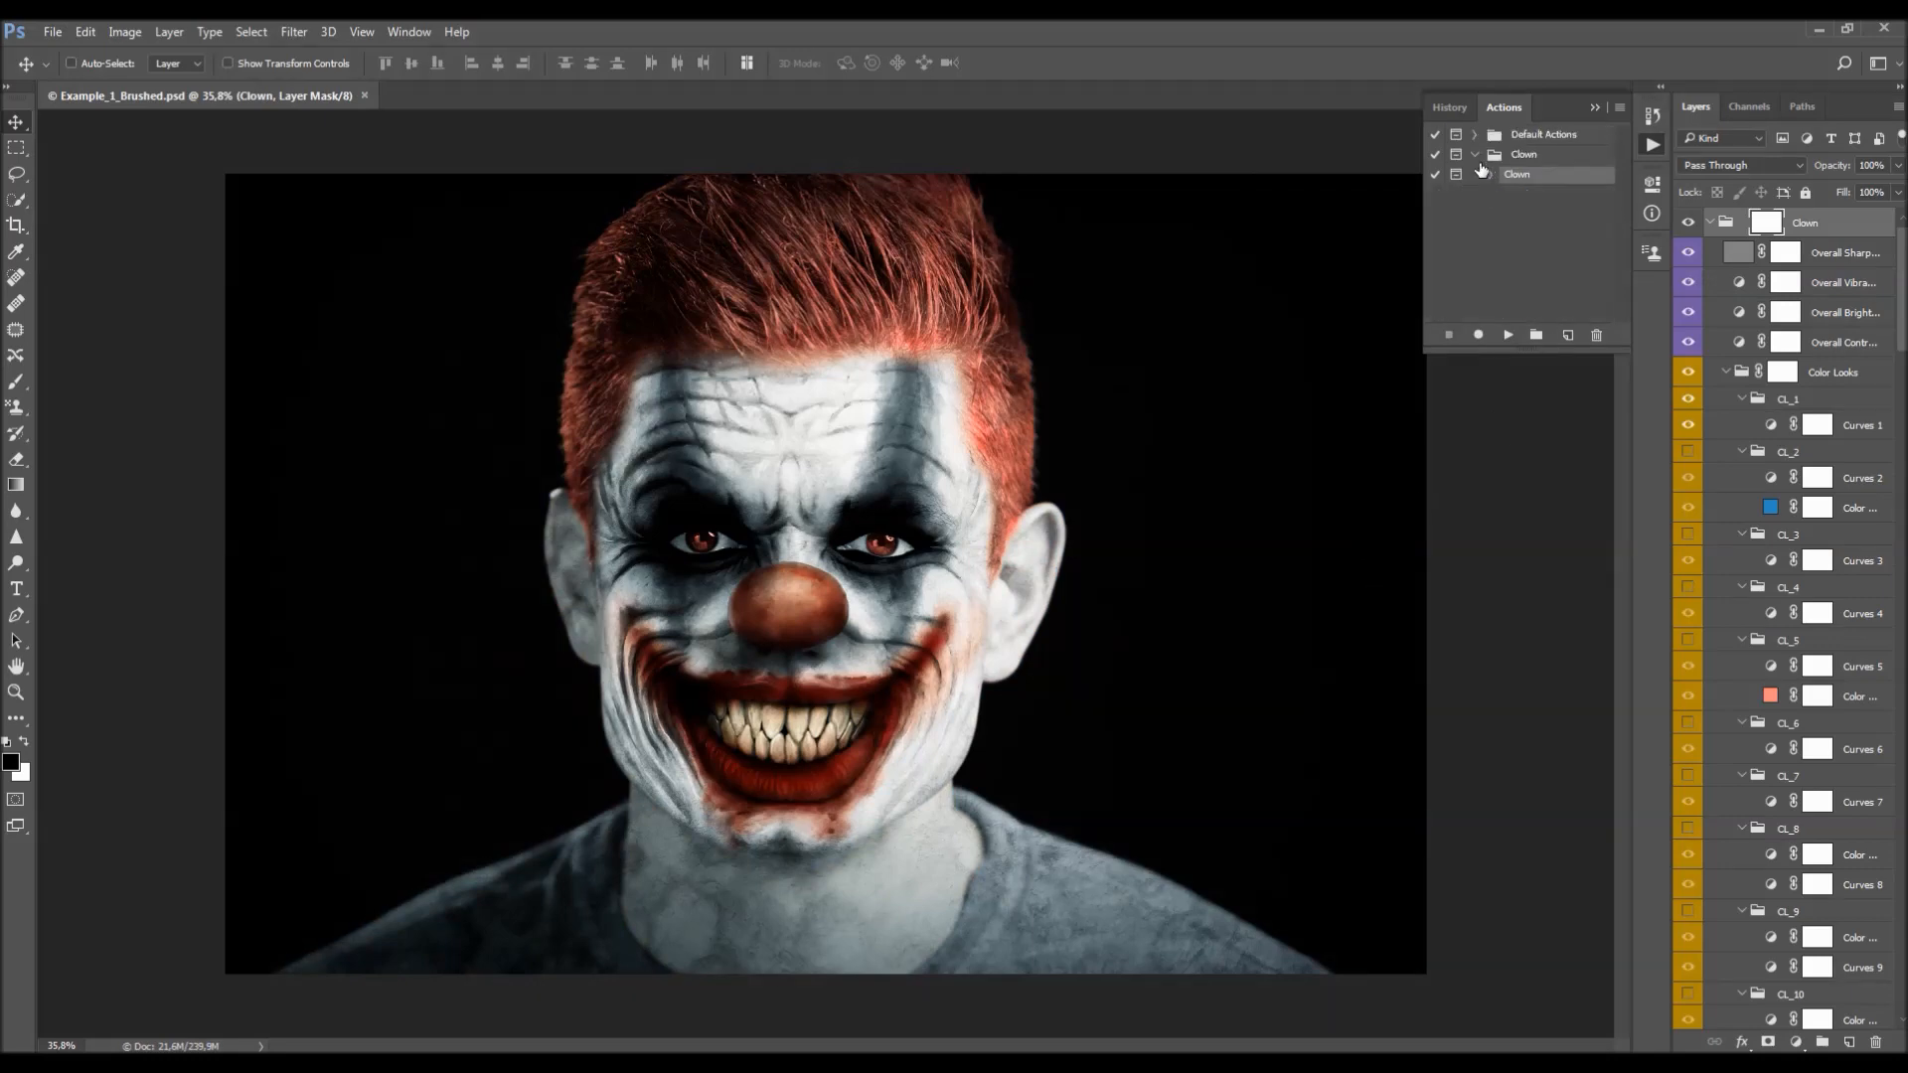
{"action": "left_click", "coordinate": [1476, 155]}
{"action": "left_click", "coordinate": [1596, 108]}
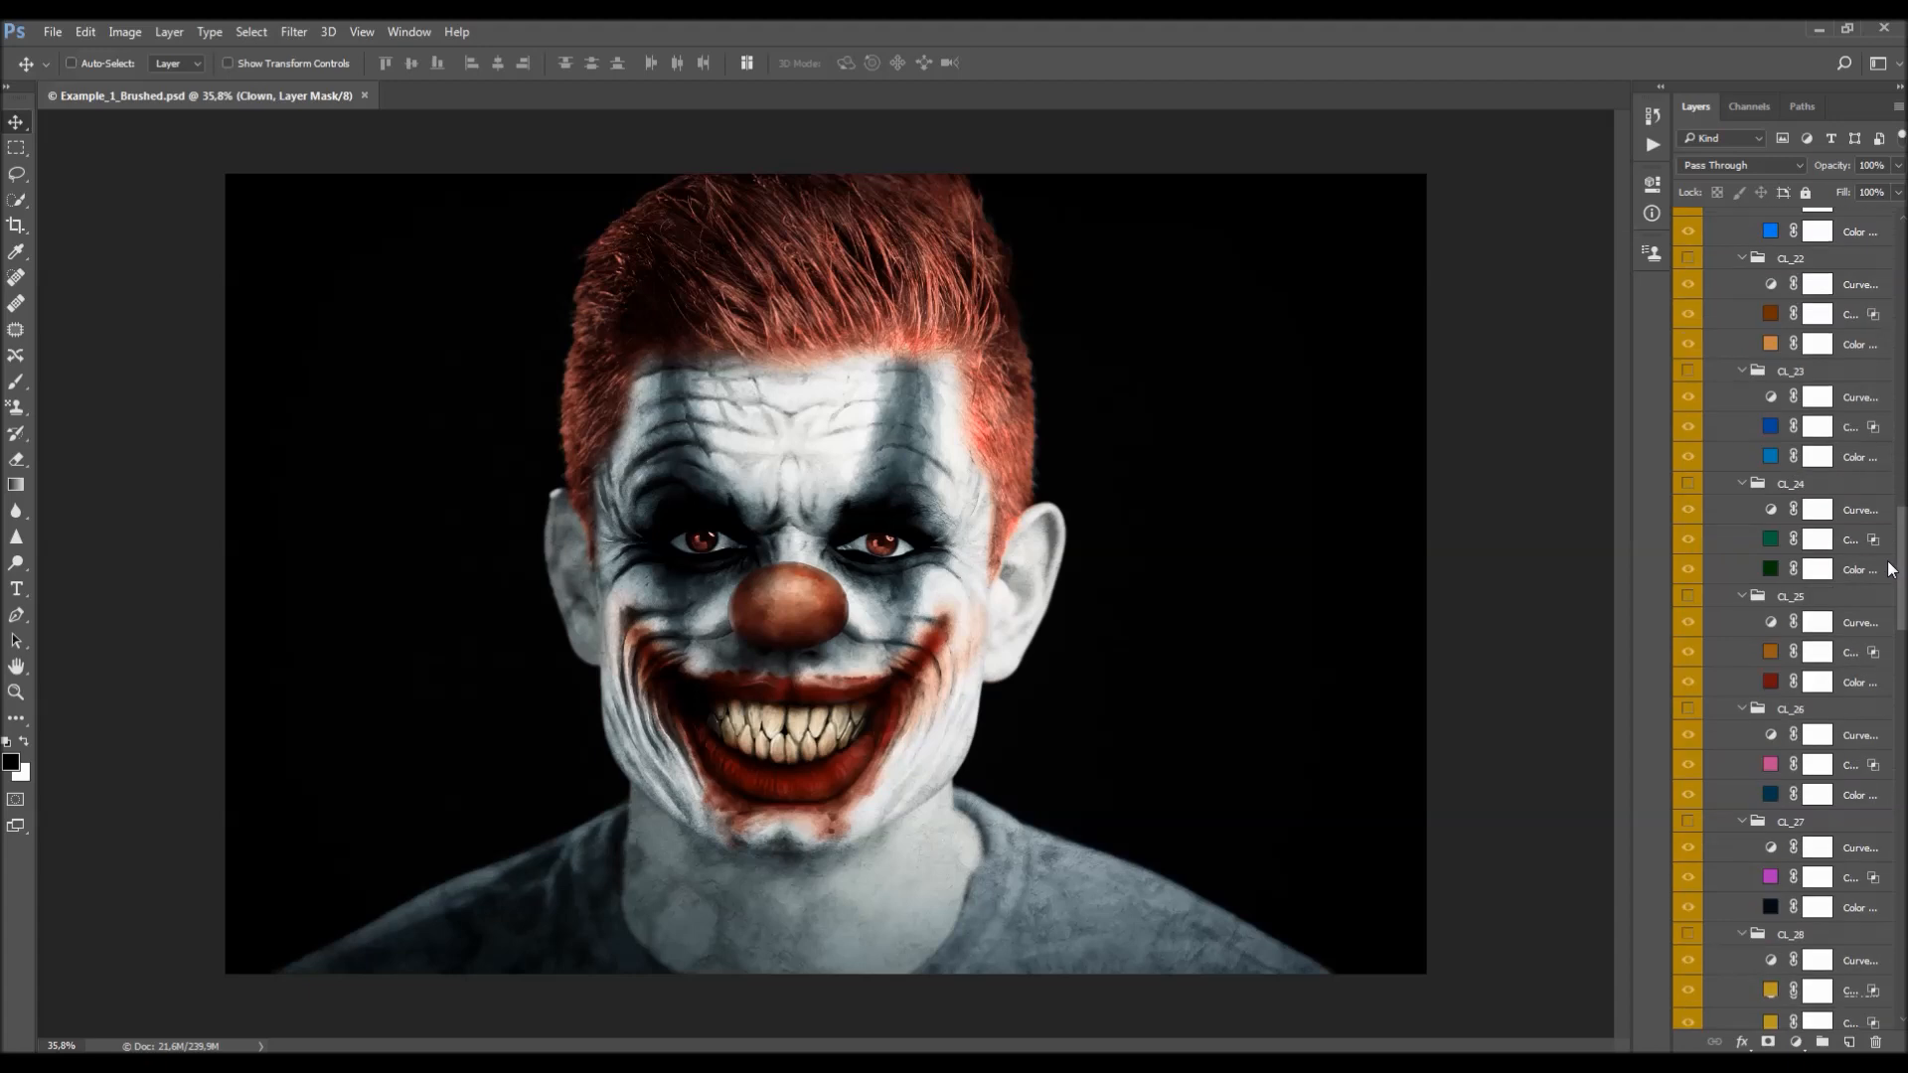
- Collapse all subgroups inside the Clown layer group and widen the layer list to show the full layer names
{"action": "key", "text": "ctrl"}
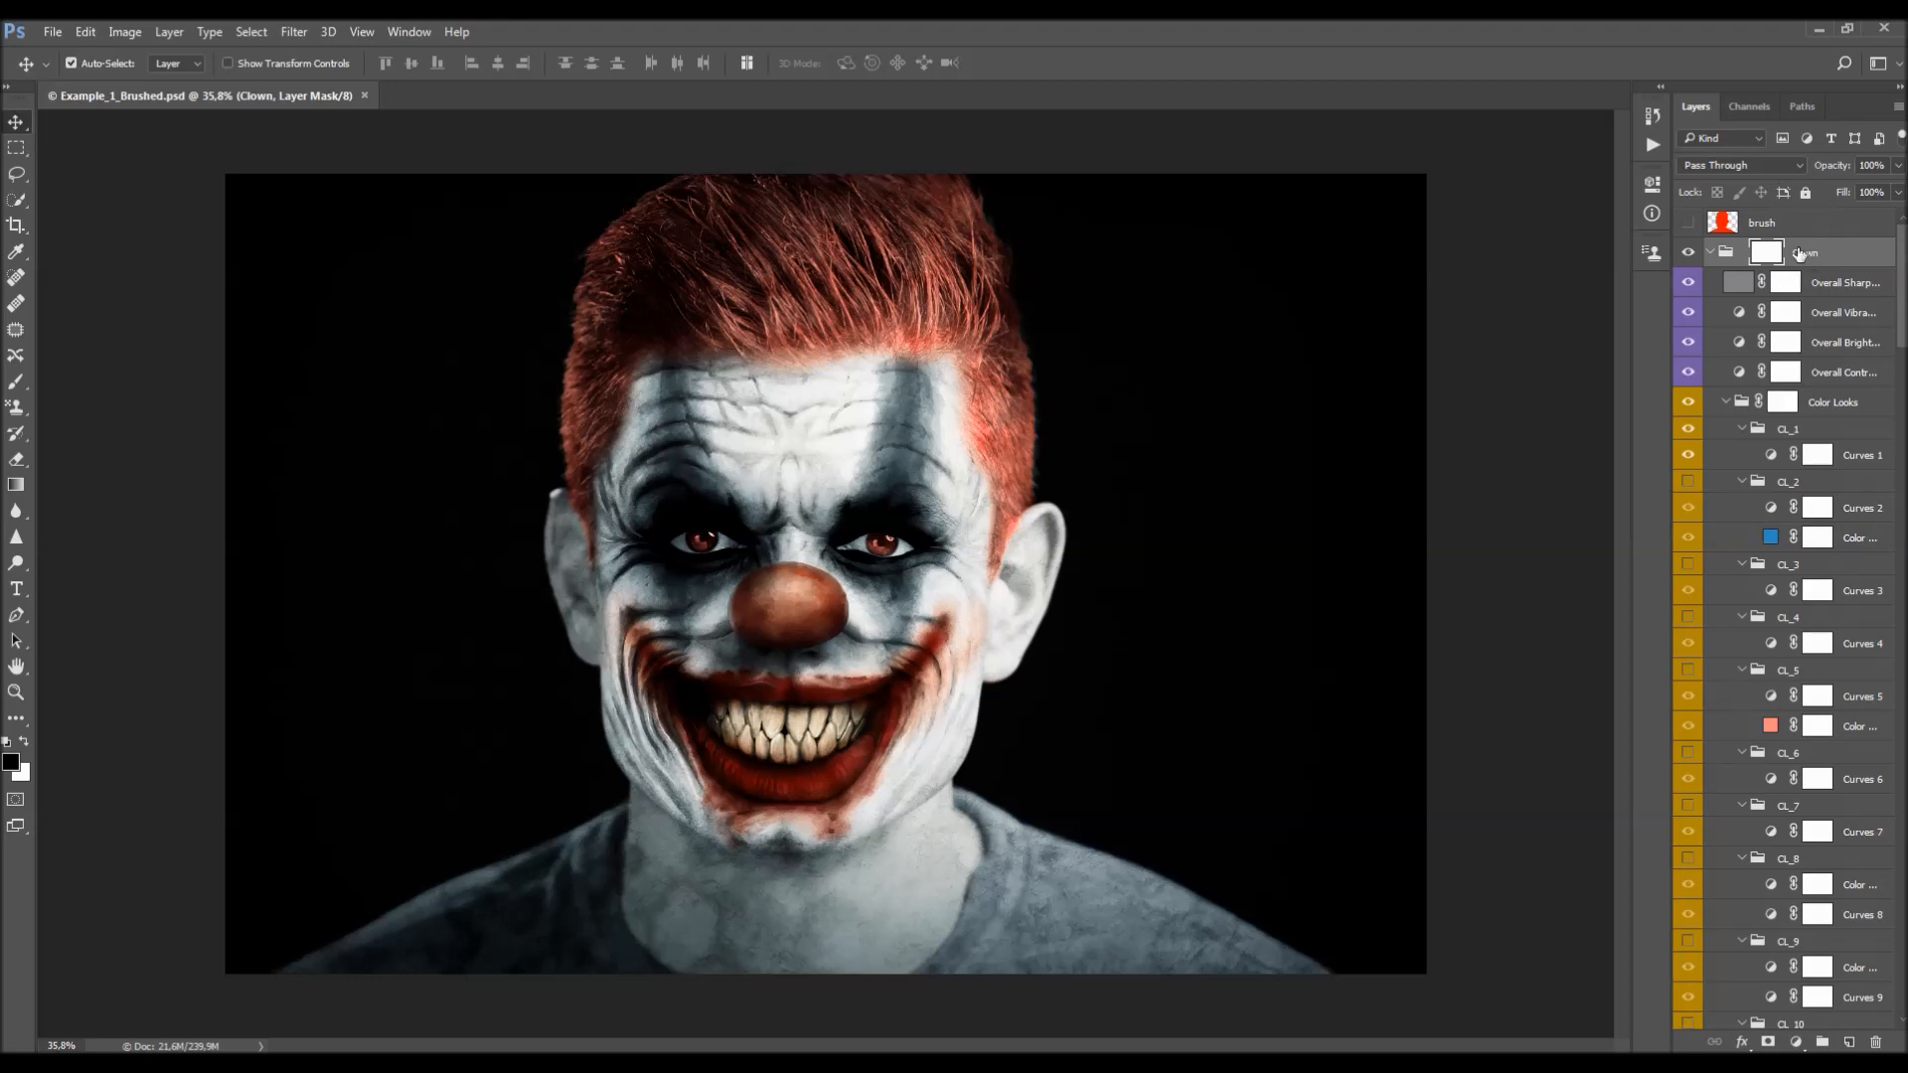
{"action": "left_click", "coordinate": [1710, 253], "text": "ctrl"}
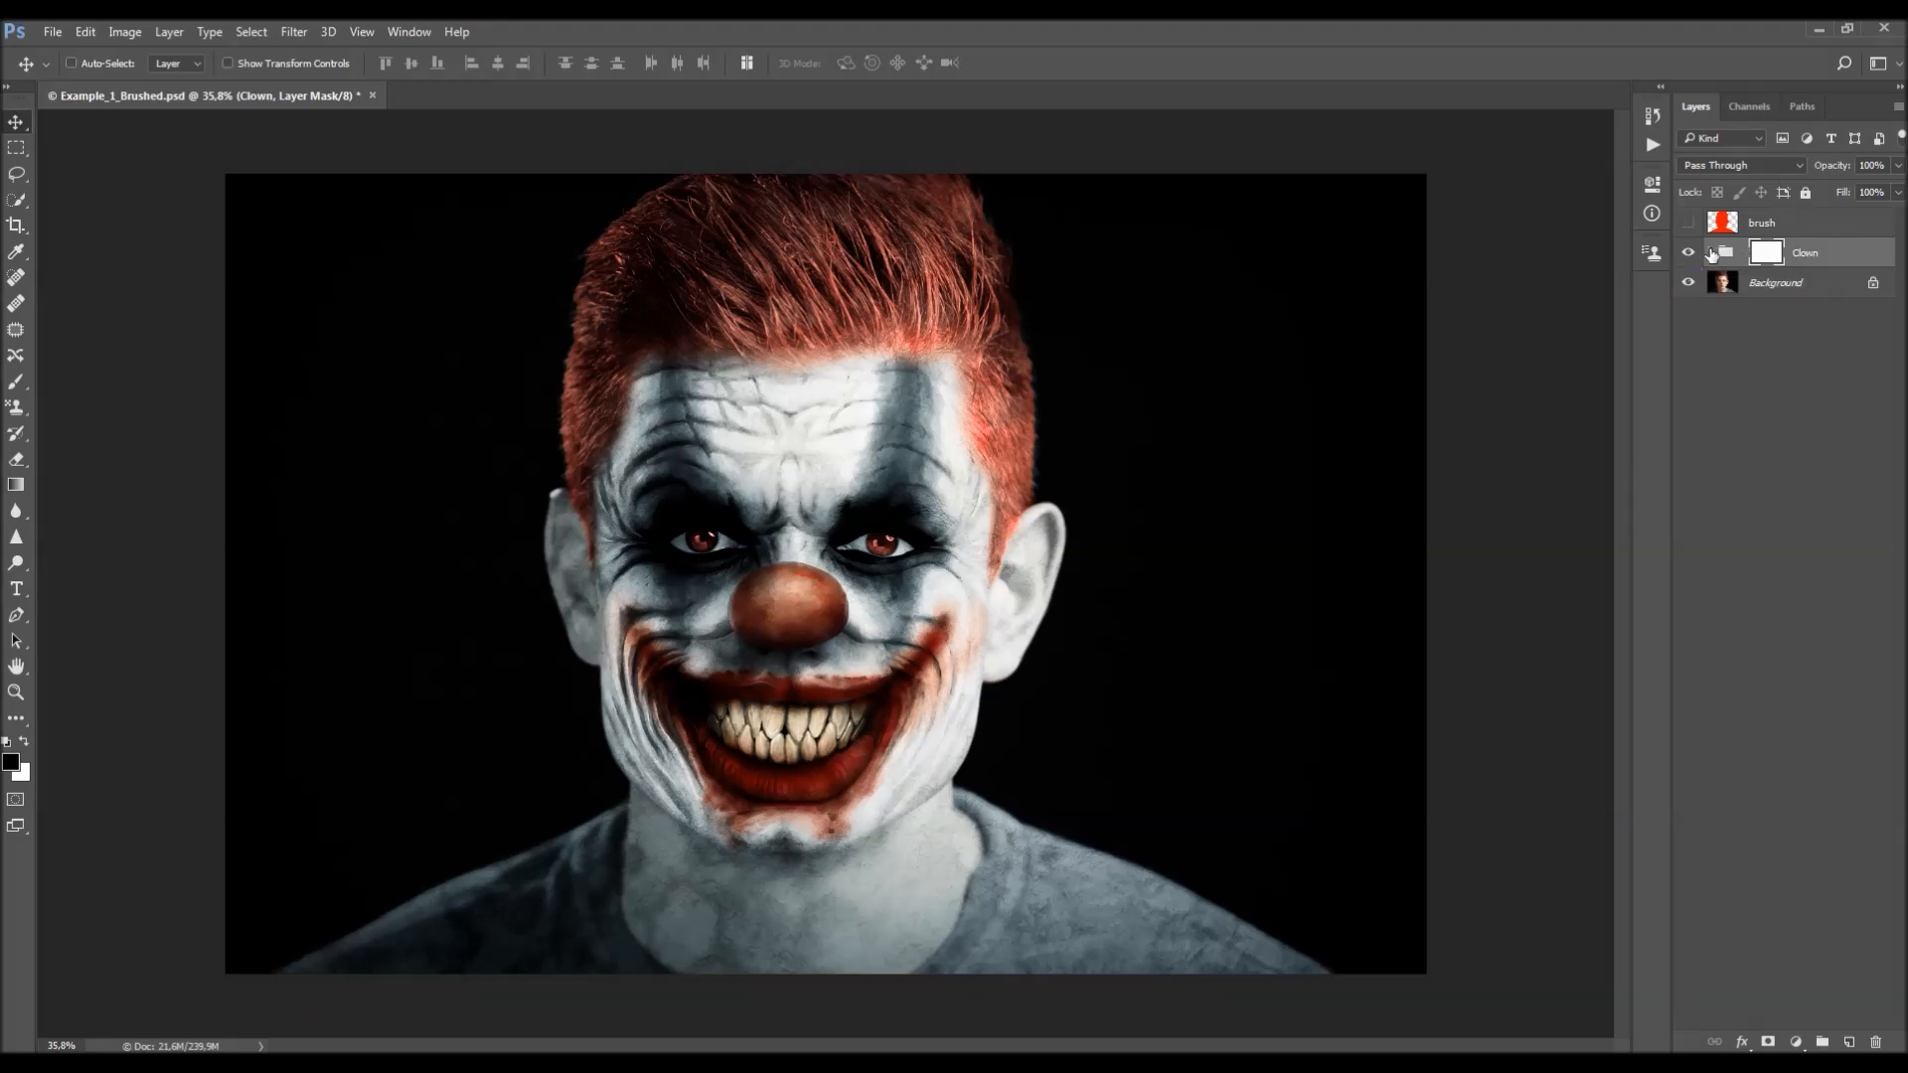
{"action": "left_click", "coordinate": [1710, 253]}
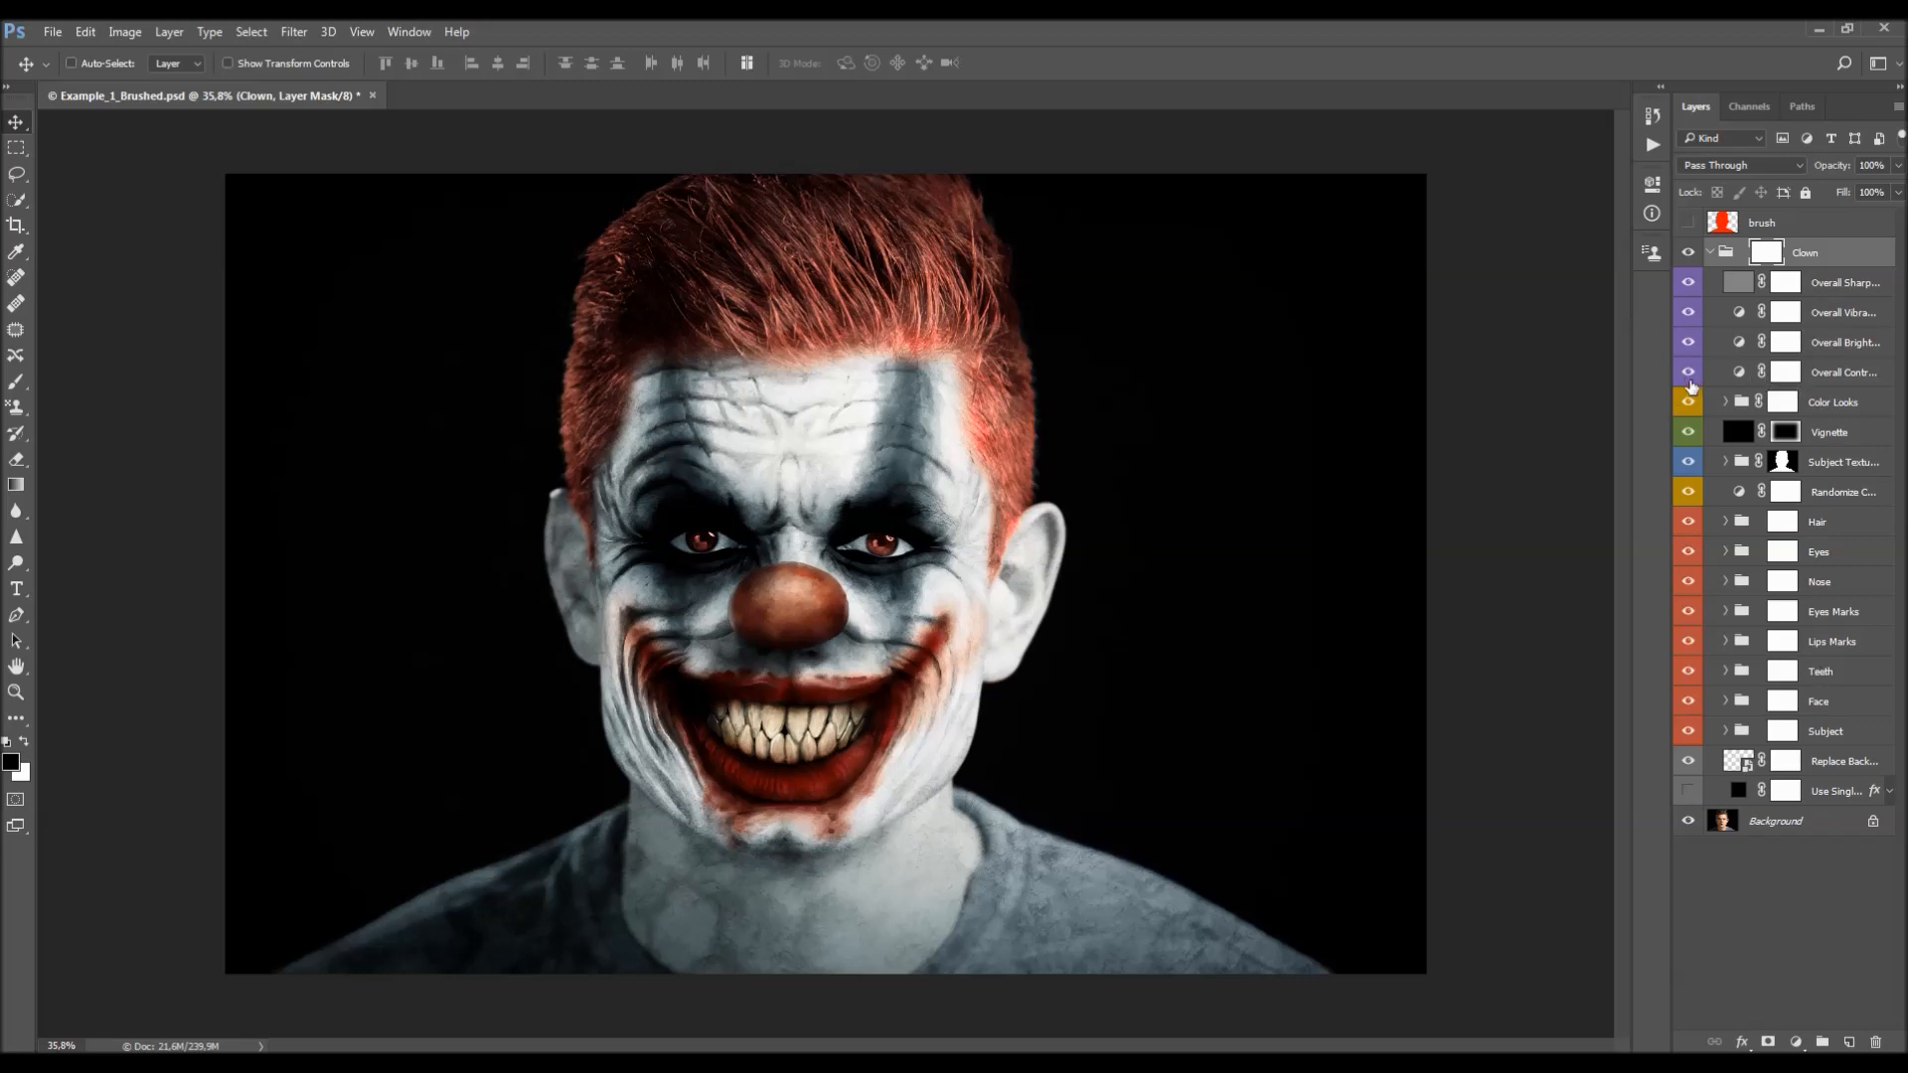
{"action": "left_click_drag", "start_coordinate": [1670, 372], "coordinate": [1571, 385]}
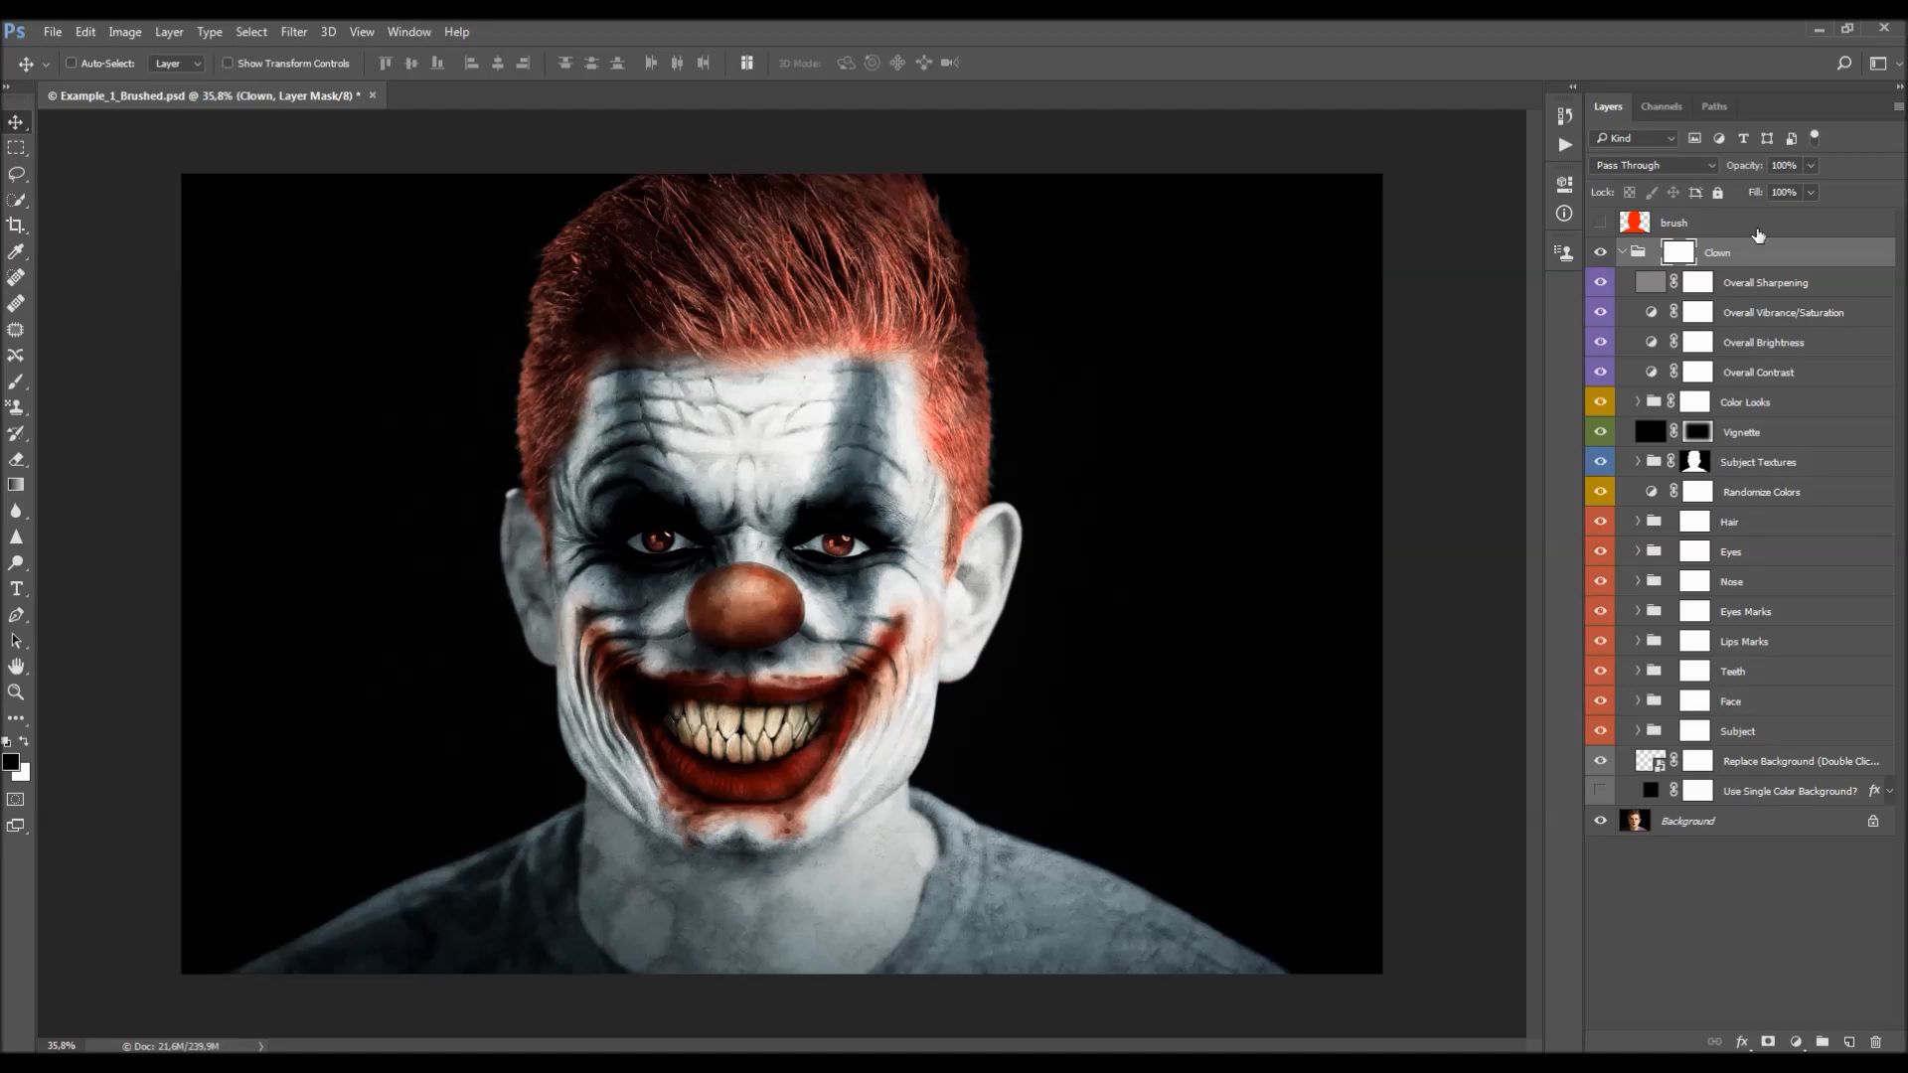
- Hide the Overall Sharpening layer and check the image with the Background layer switched off and on
{"action": "left_click", "coordinate": [1601, 284]}
{"action": "left_click", "coordinate": [1792, 790]}
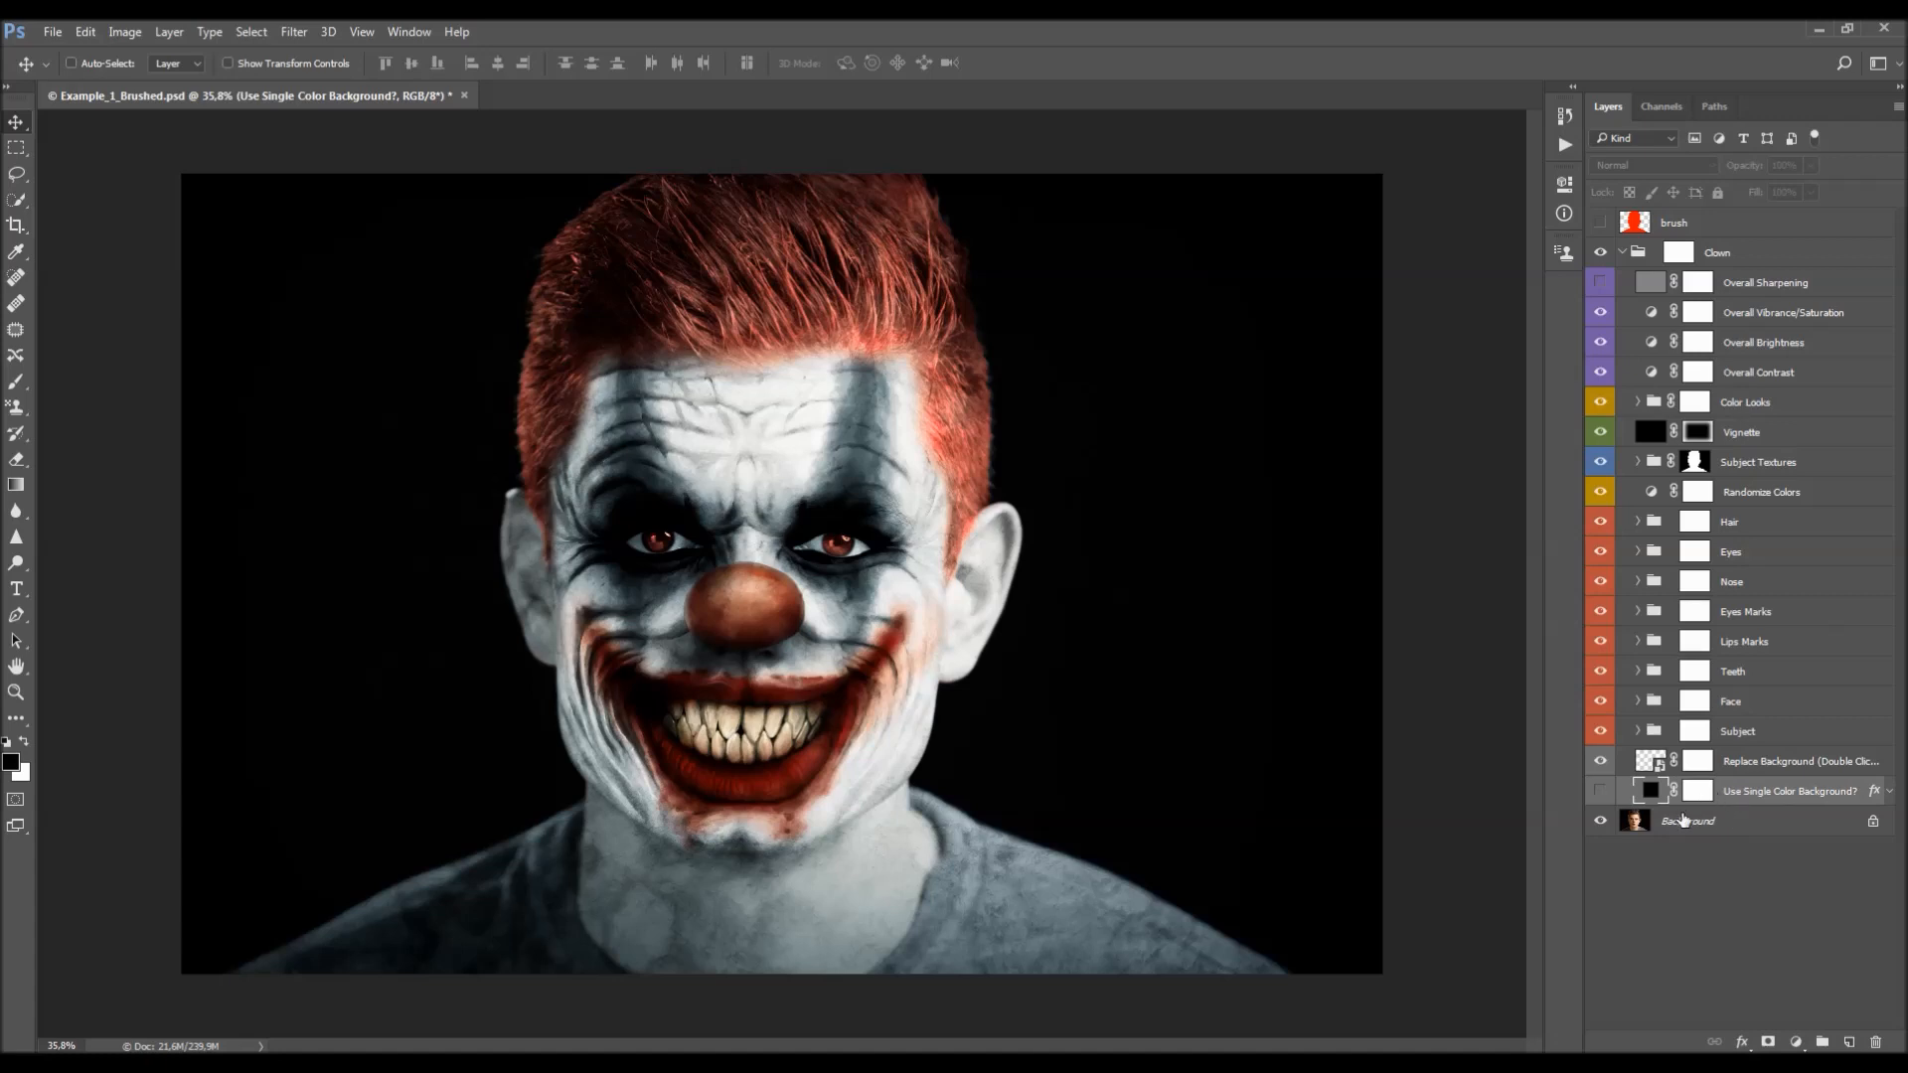
{"action": "left_click", "coordinate": [1682, 819]}
{"action": "left_click", "coordinate": [1600, 823]}
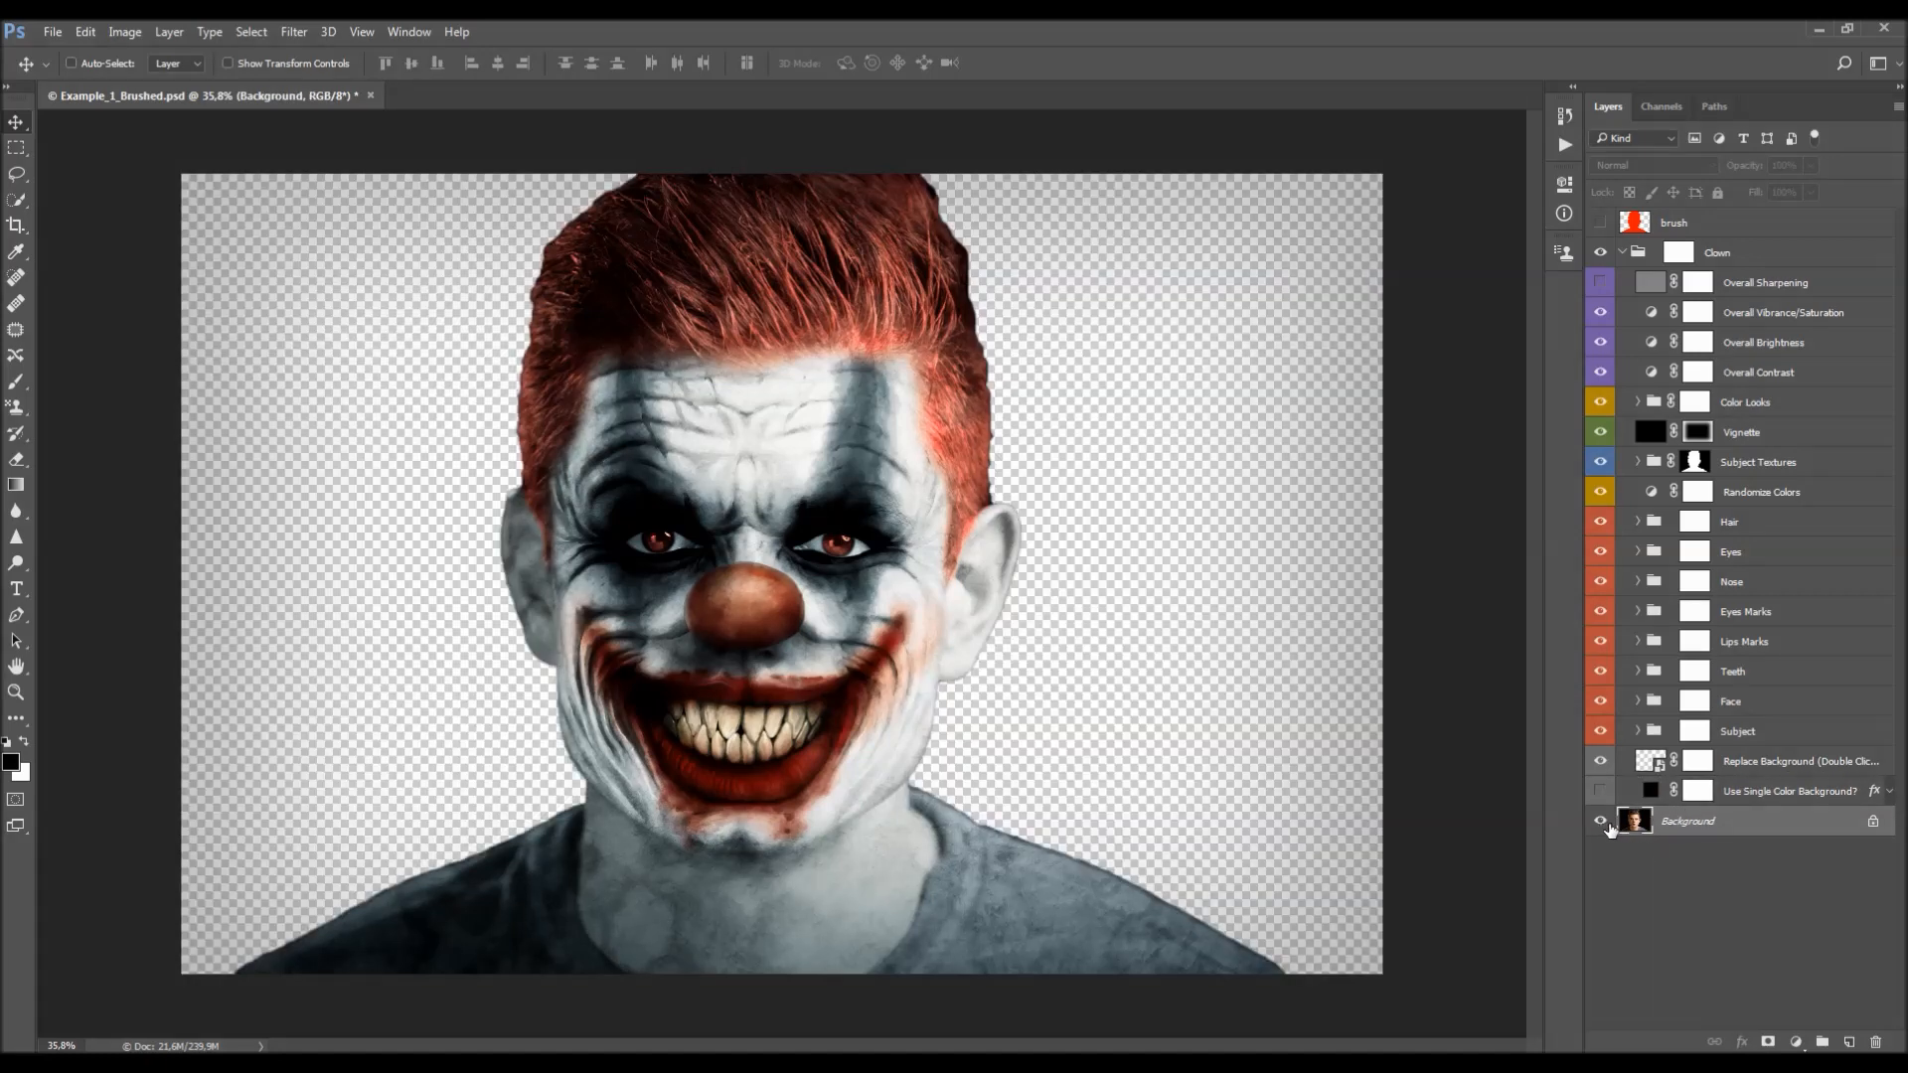
{"action": "left_click", "coordinate": [1601, 823]}
- Show the Use Single Color Background? layer and try a dark brown fill (#453724) for it
{"action": "left_click", "coordinate": [1751, 795]}
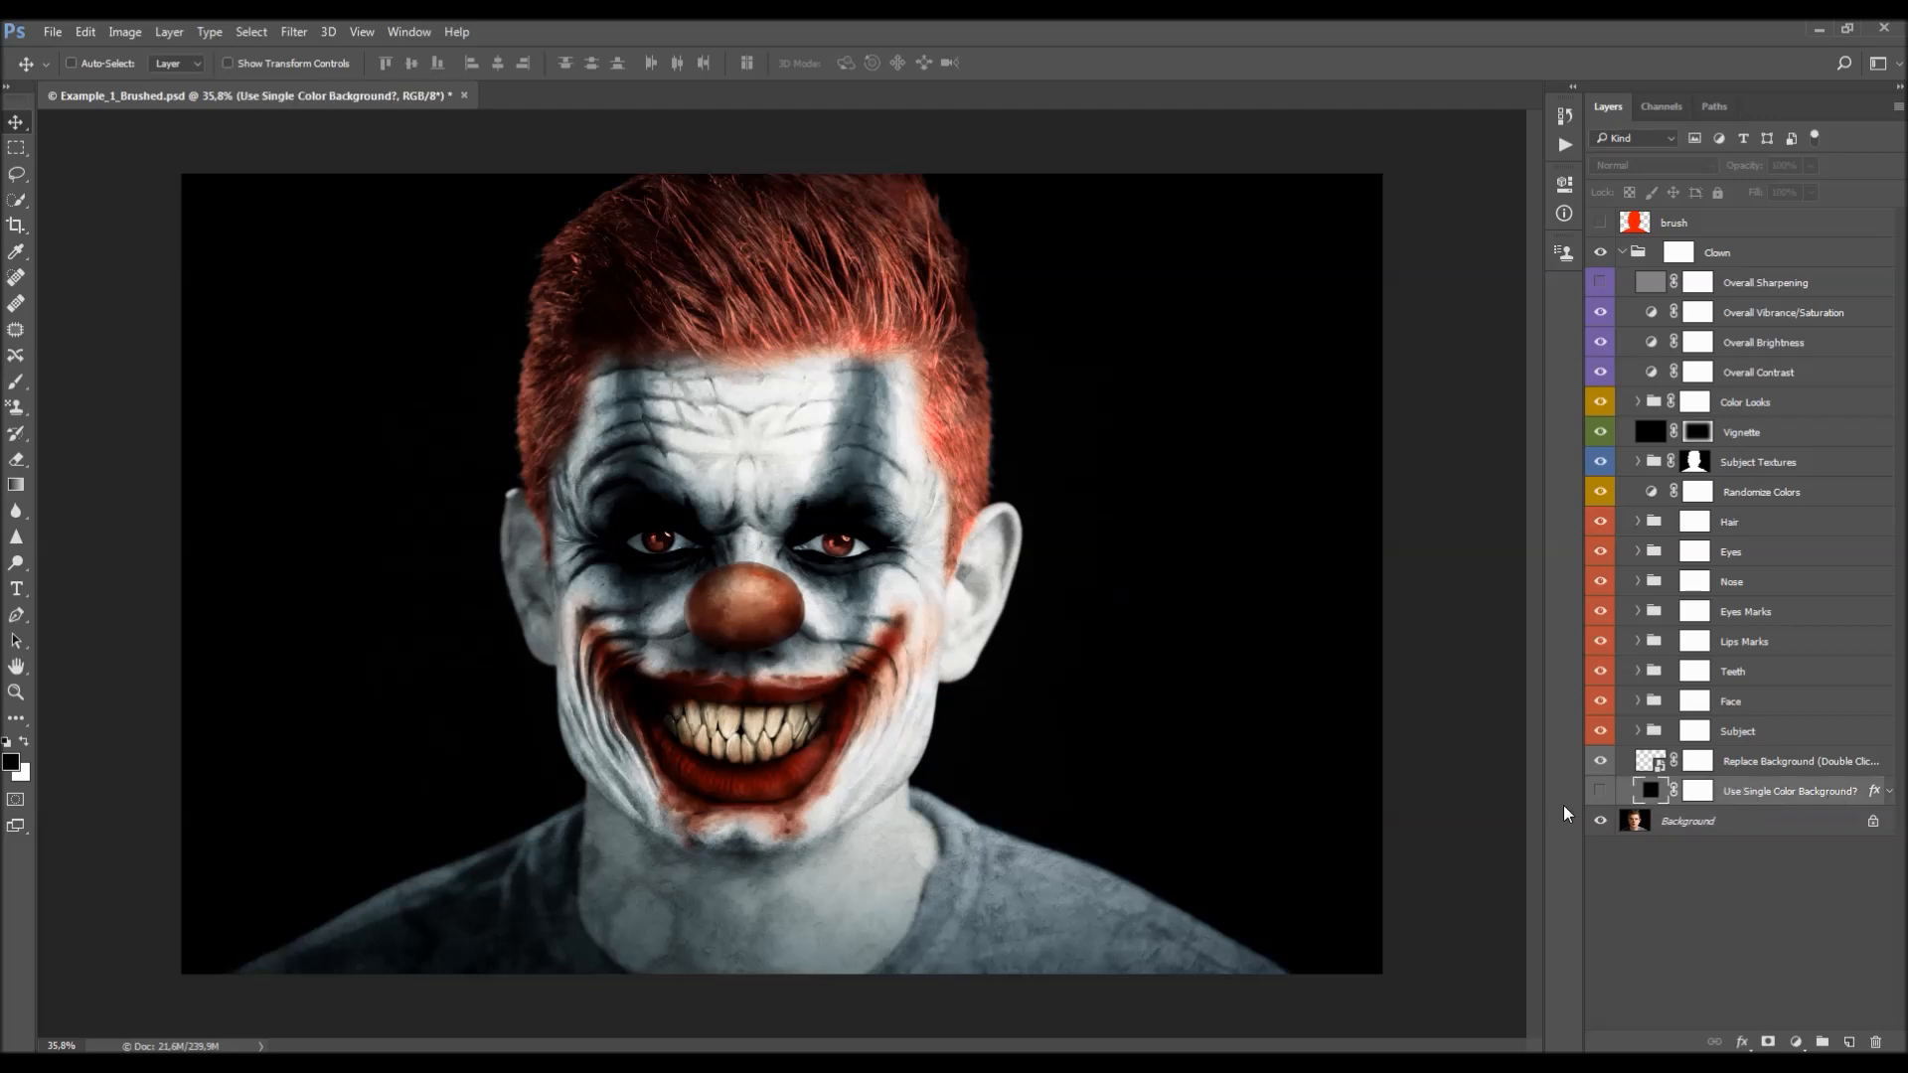
{"action": "left_click", "coordinate": [1599, 792]}
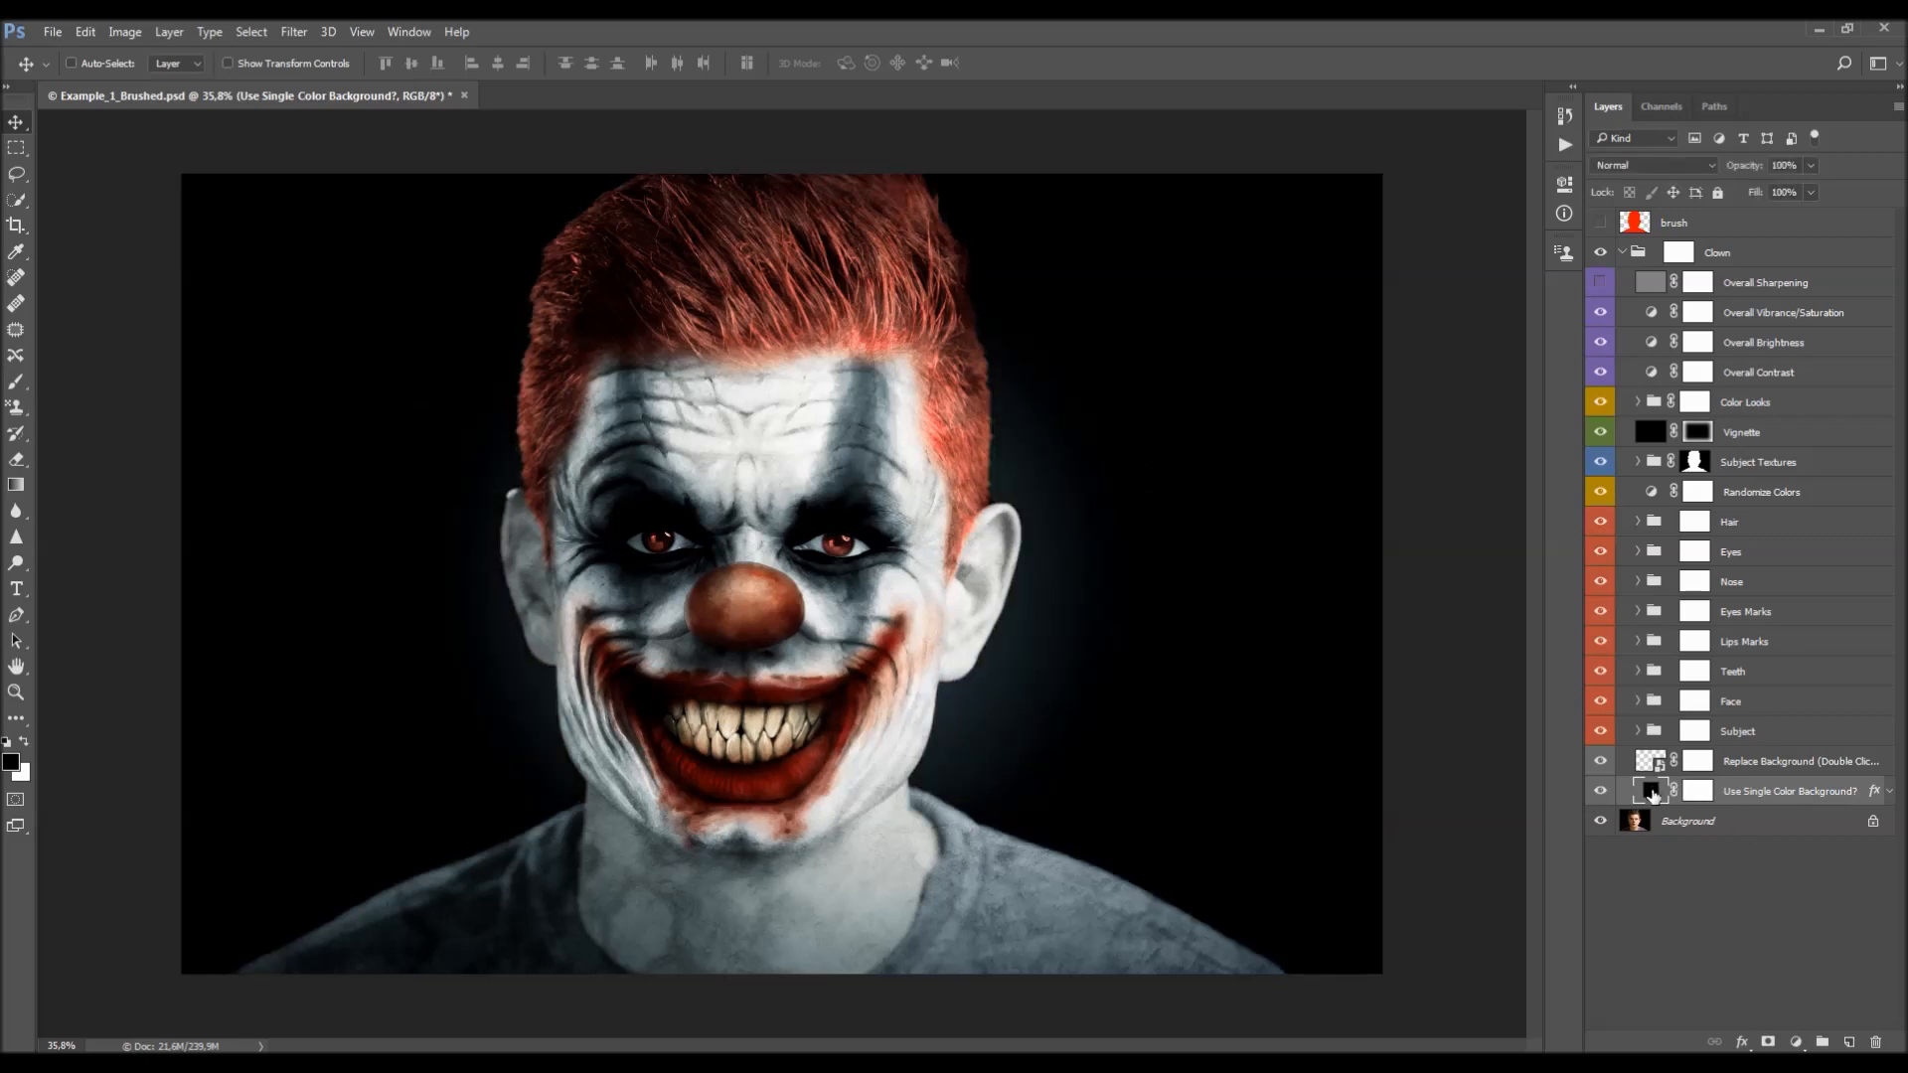
{"action": "double_click", "coordinate": [1653, 792]}
{"action": "left_click_drag", "start_coordinate": [1276, 425], "coordinate": [1417, 553]}
{"action": "left_click", "coordinate": [1235, 507]}
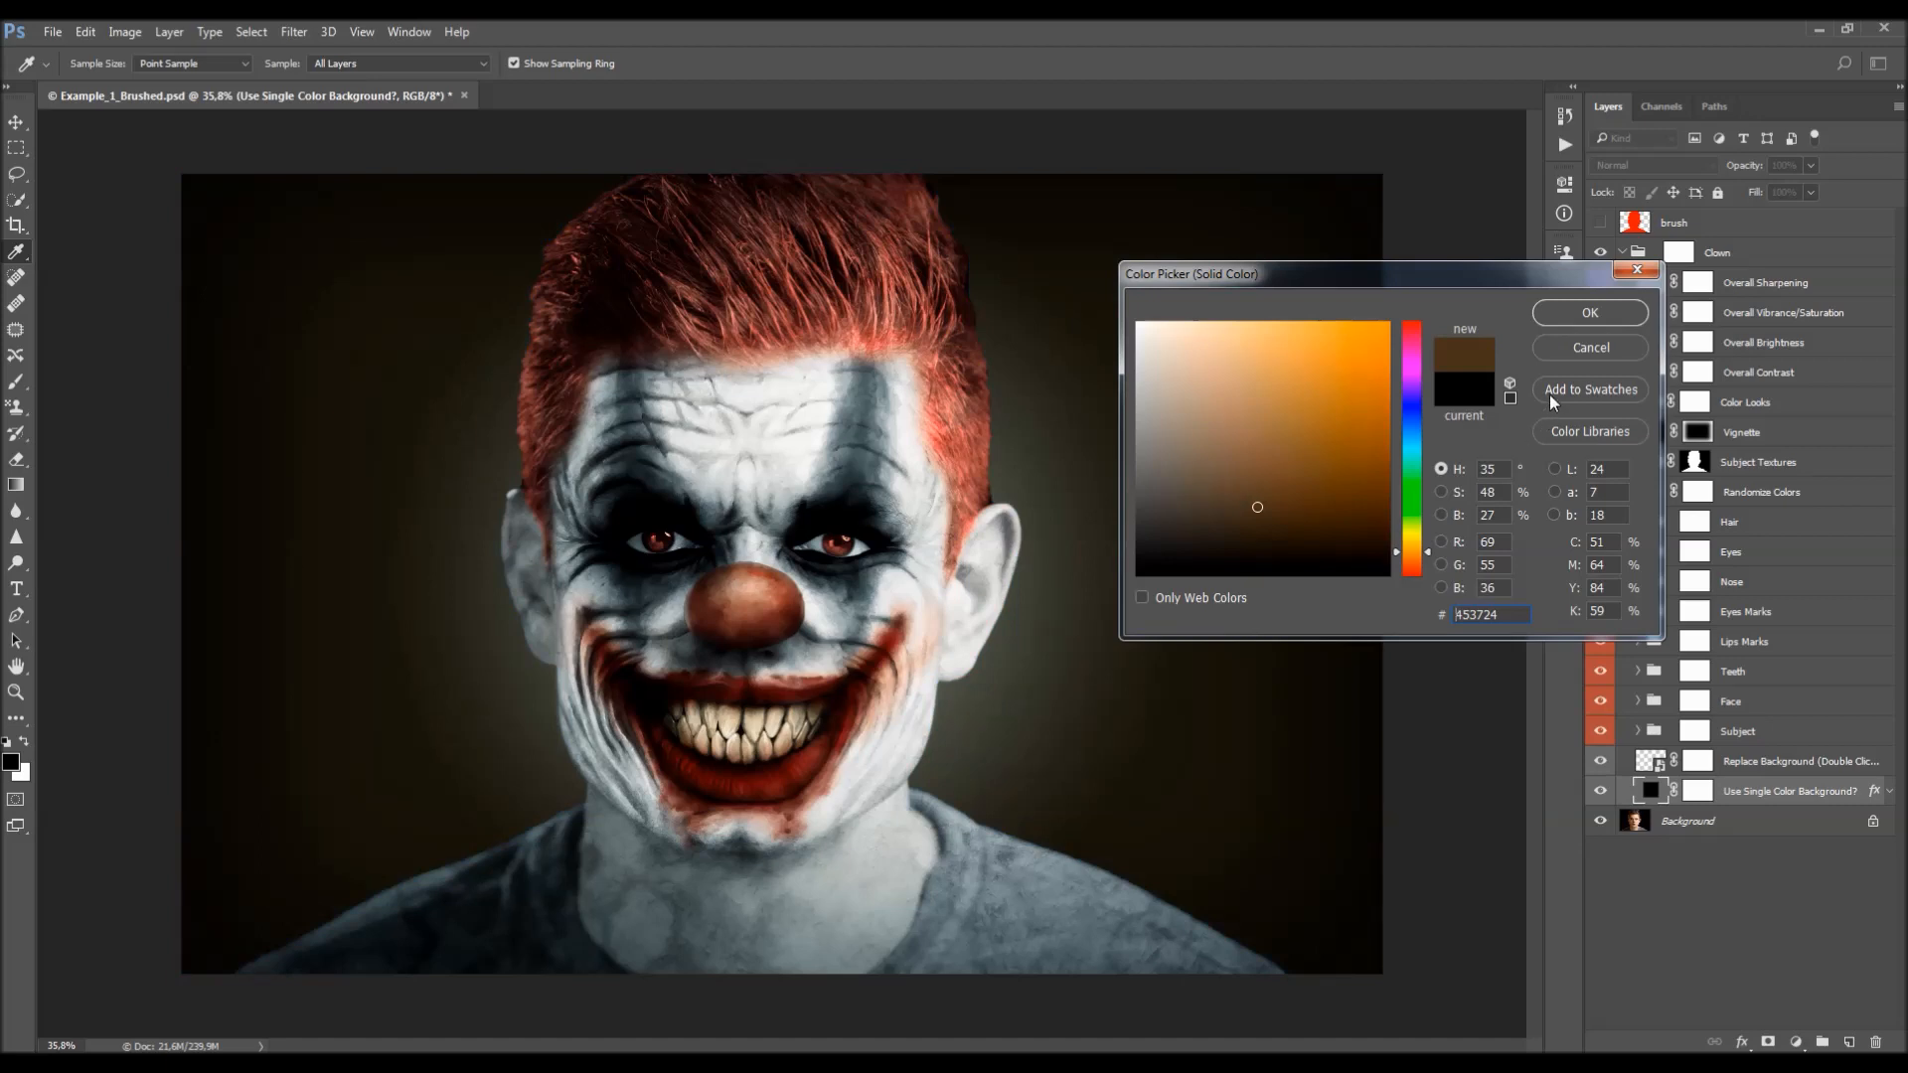
{"action": "left_click", "coordinate": [1583, 357]}
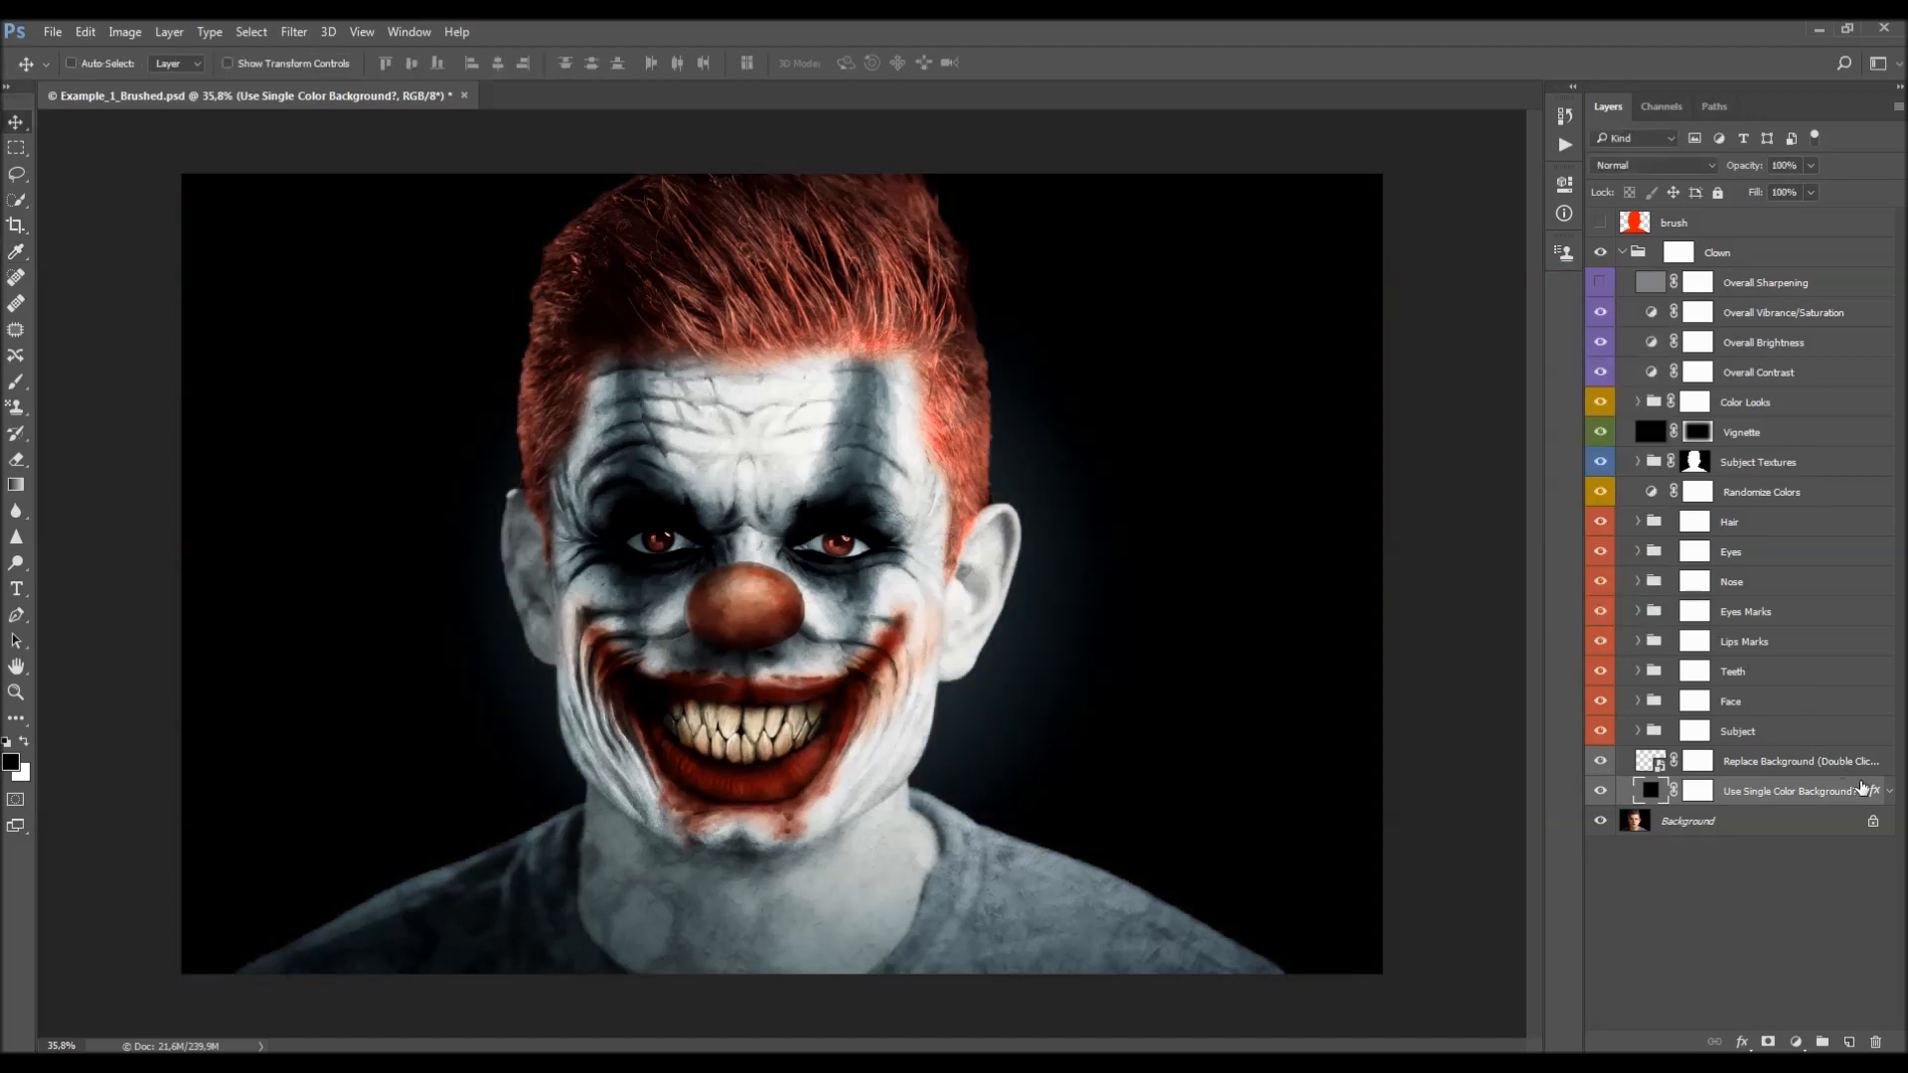
- Try a Reflected Gradient Overlay at 65% opacity, 45° and 123% scale on the single-color background, cancel it and hide the layer
{"action": "left_click", "coordinate": [1887, 792]}
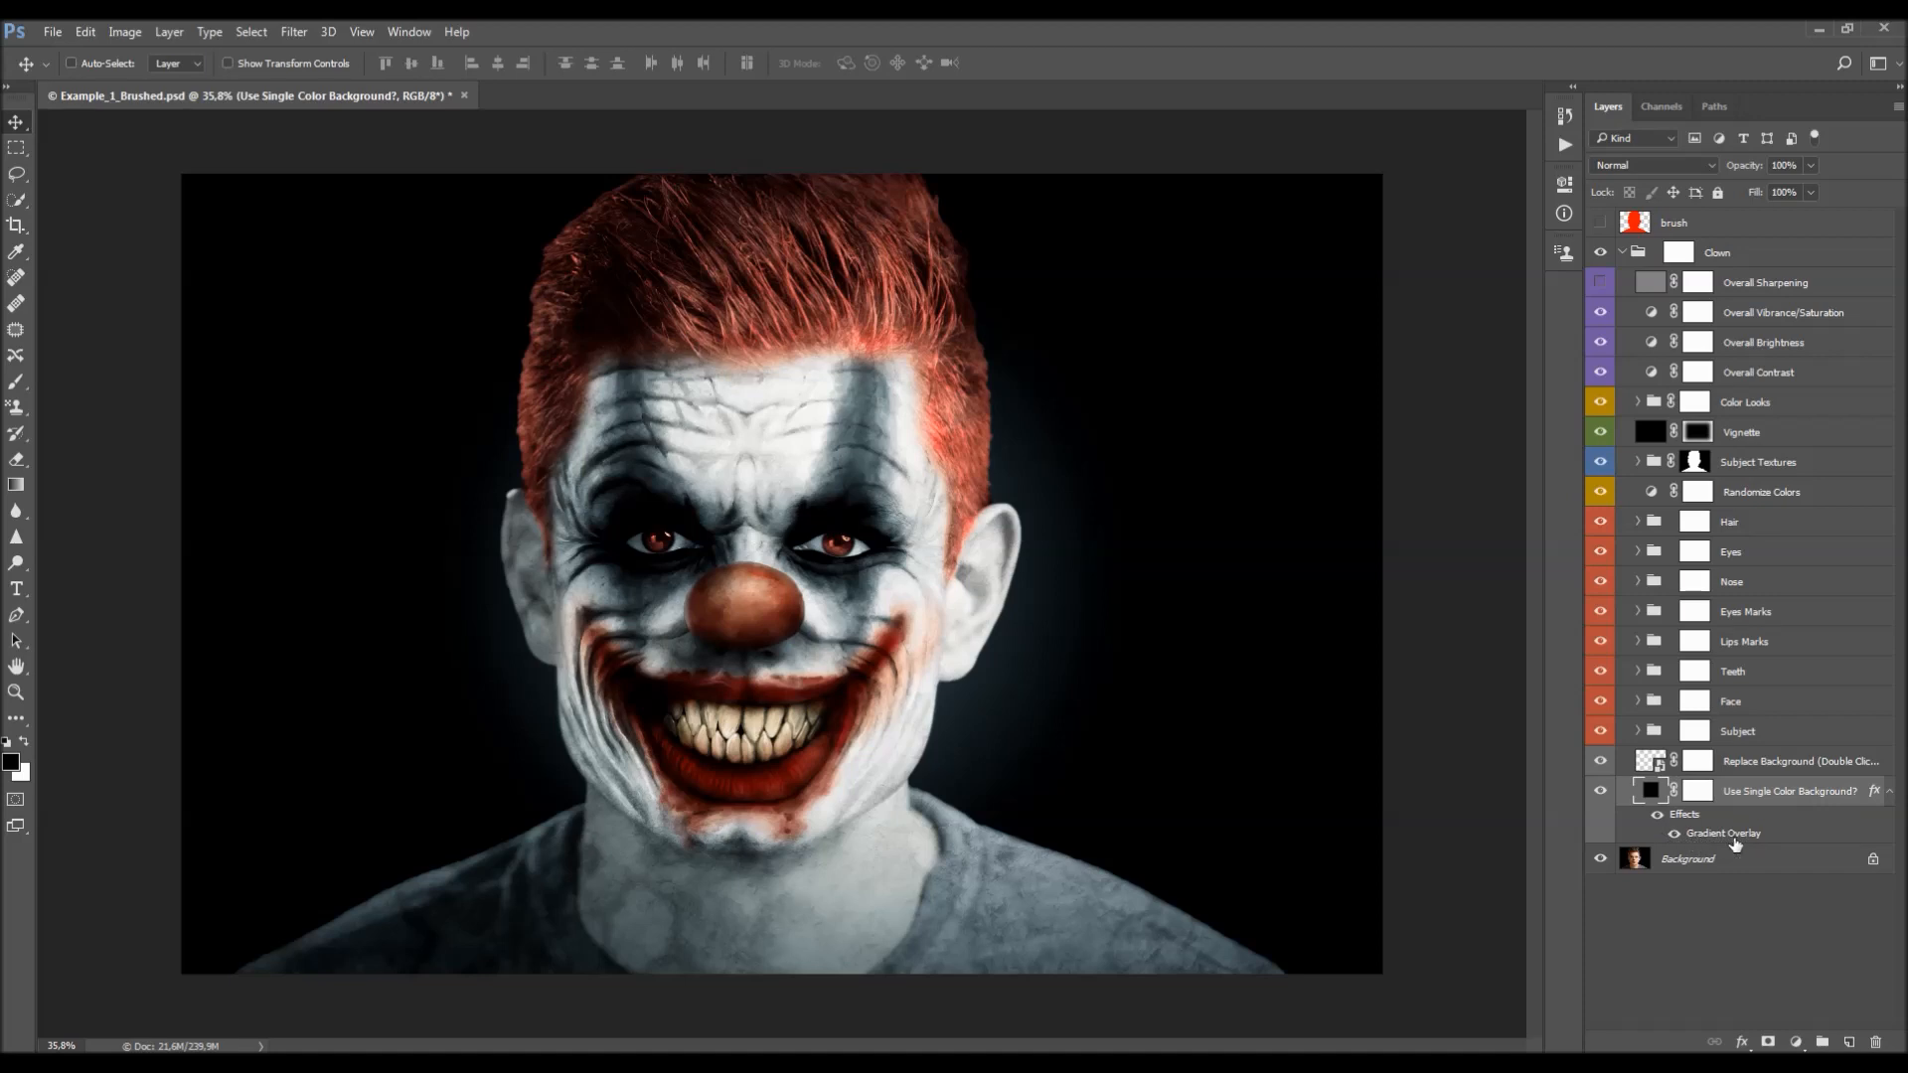
{"action": "double_click", "coordinate": [1696, 840]}
{"action": "left_click_drag", "start_coordinate": [1108, 227], "coordinate": [1615, 343]}
{"action": "left_click_drag", "start_coordinate": [1451, 416], "coordinate": [1493, 419]}
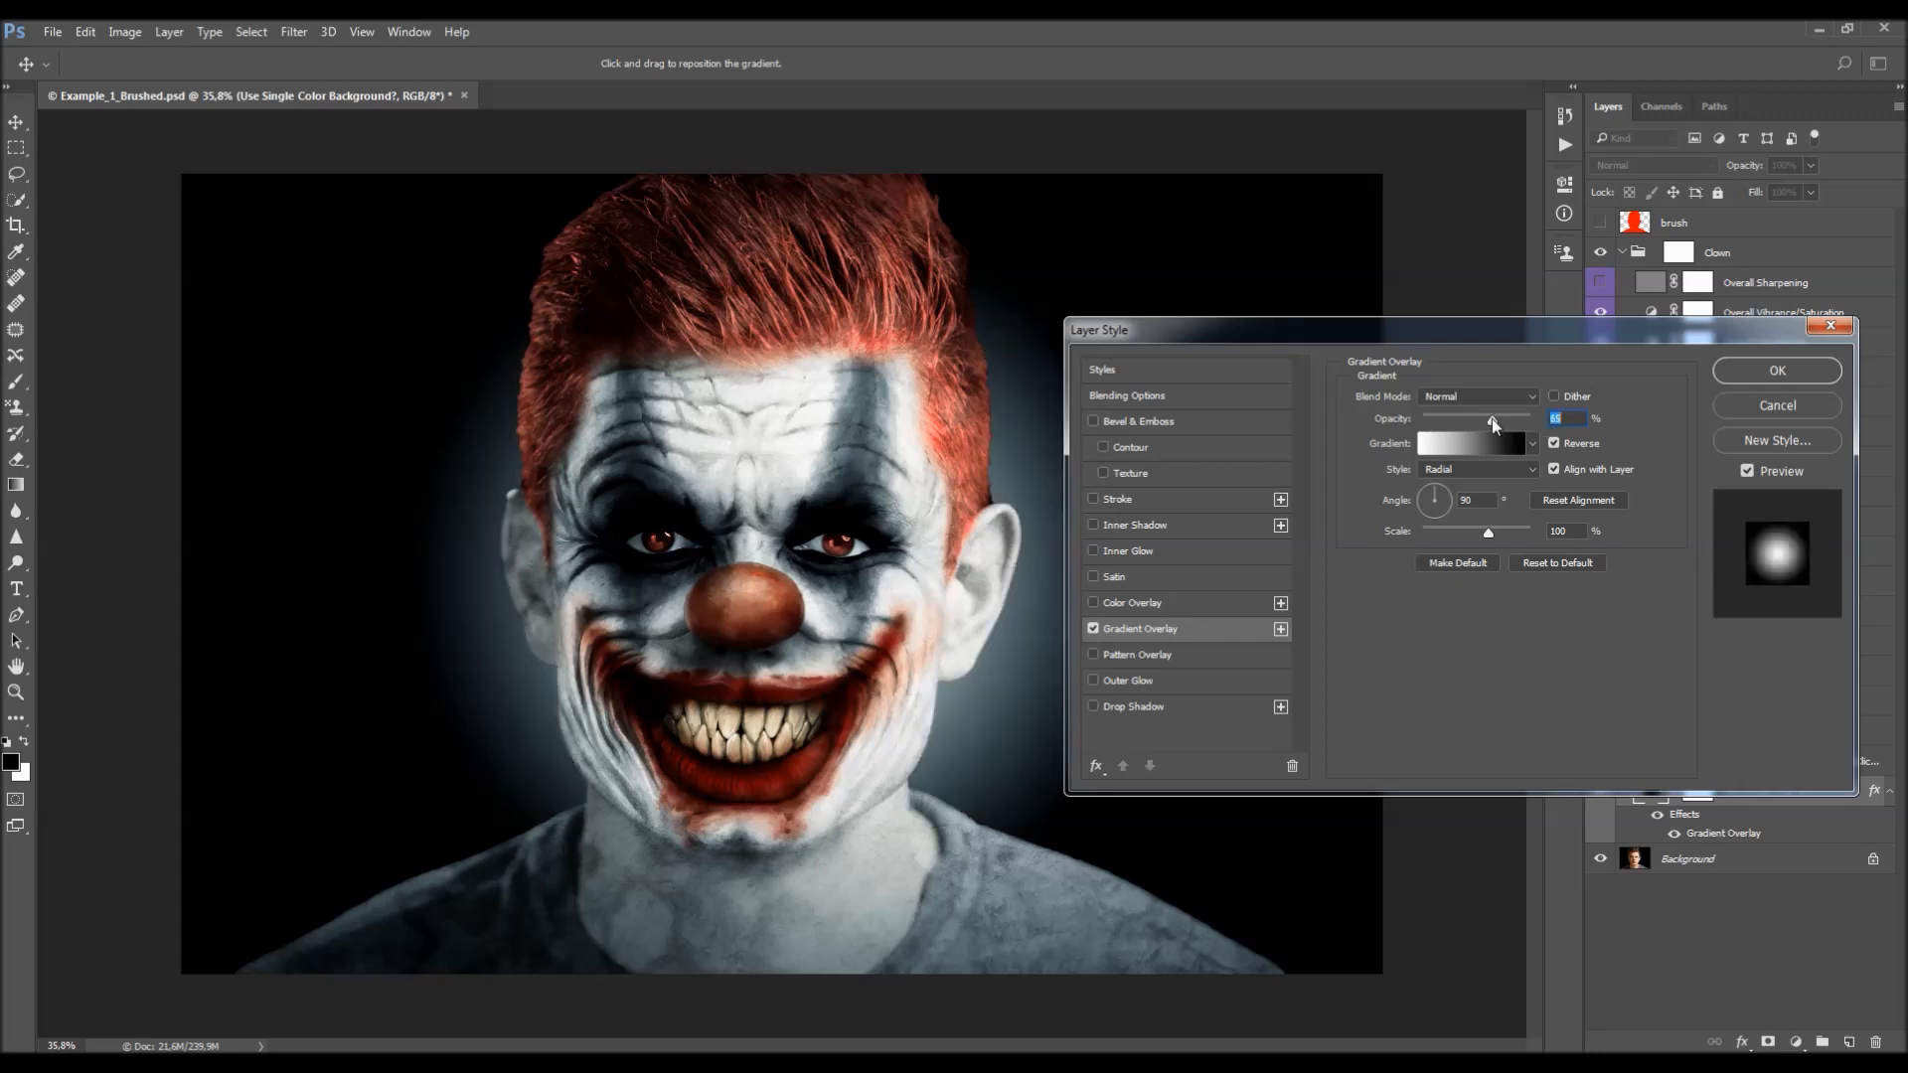
{"action": "mouse_move", "coordinate": [1489, 534]}
{"action": "left_mouse_down"}
{"action": "mouse_move", "coordinate": [1432, 539]}
{"action": "mouse_move", "coordinate": [1508, 534]}
{"action": "left_mouse_up"}
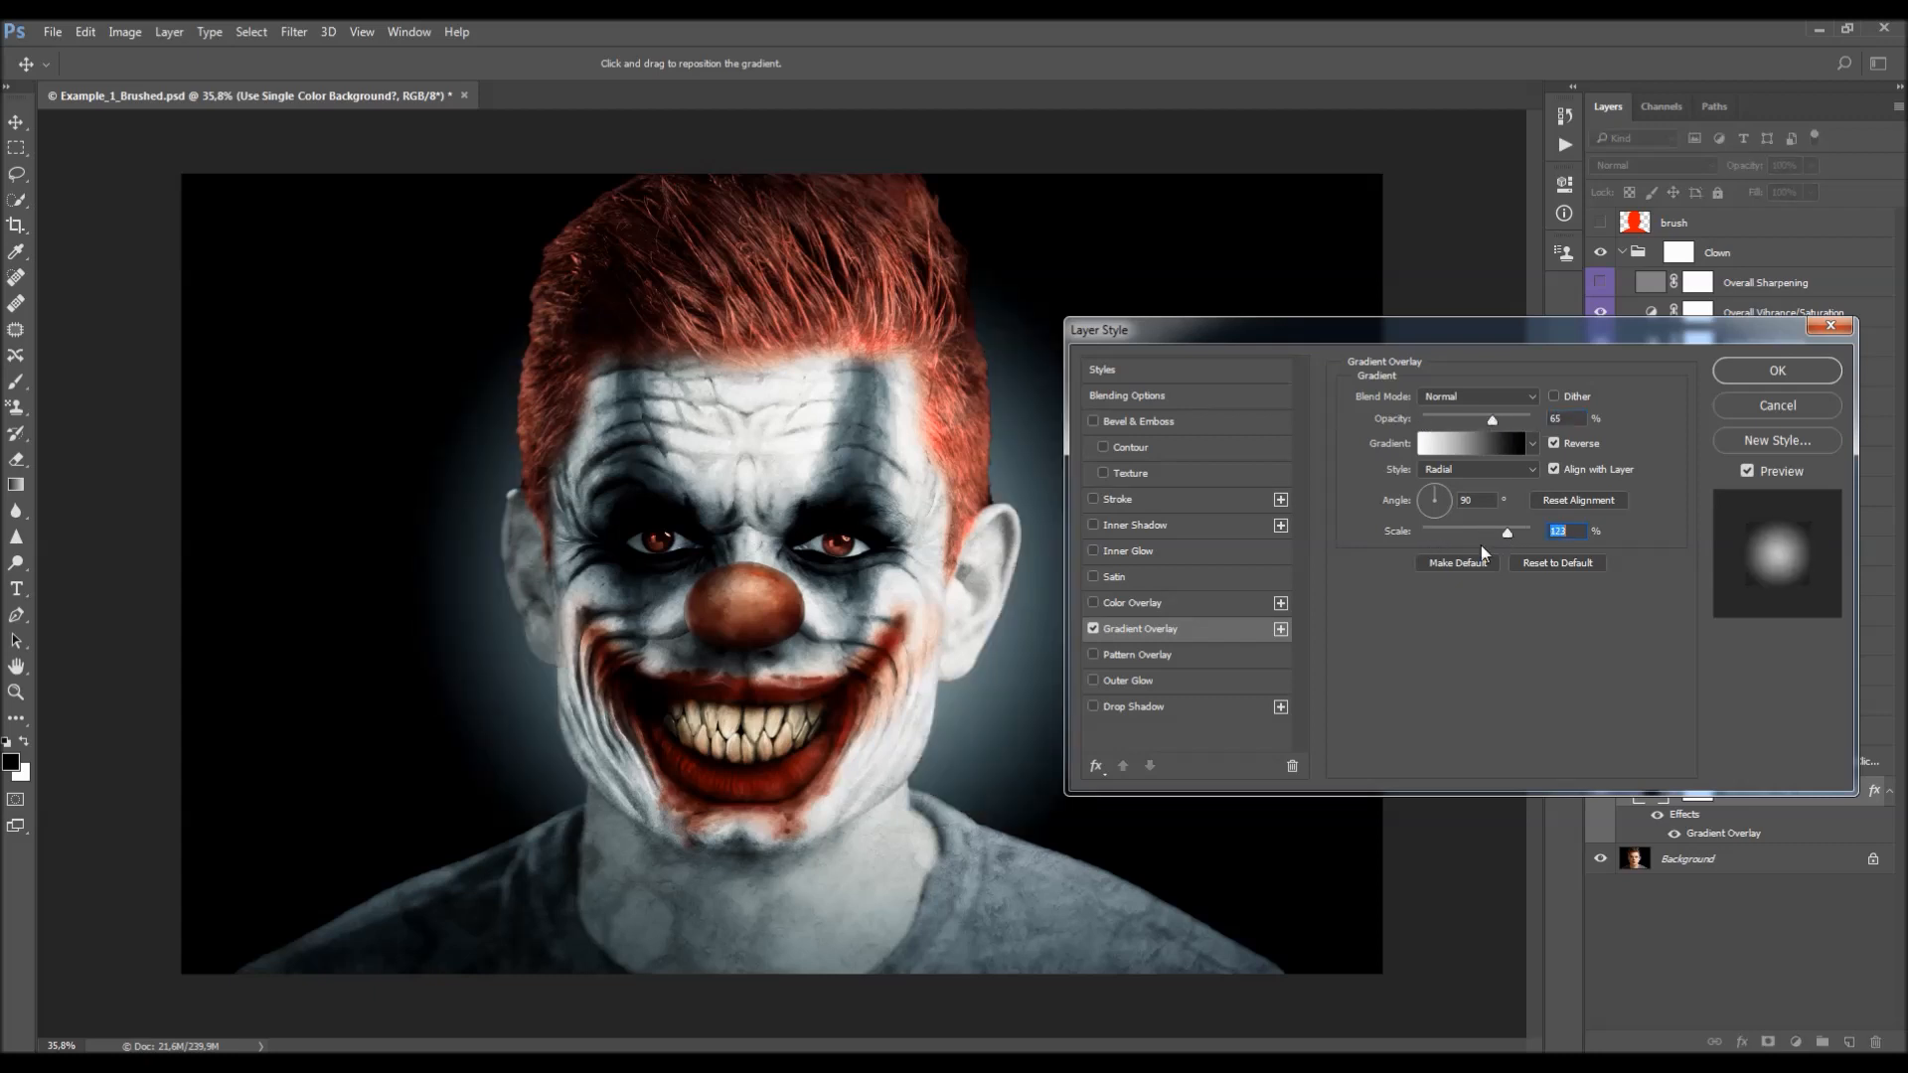
{"action": "left_click", "coordinate": [1477, 469]}
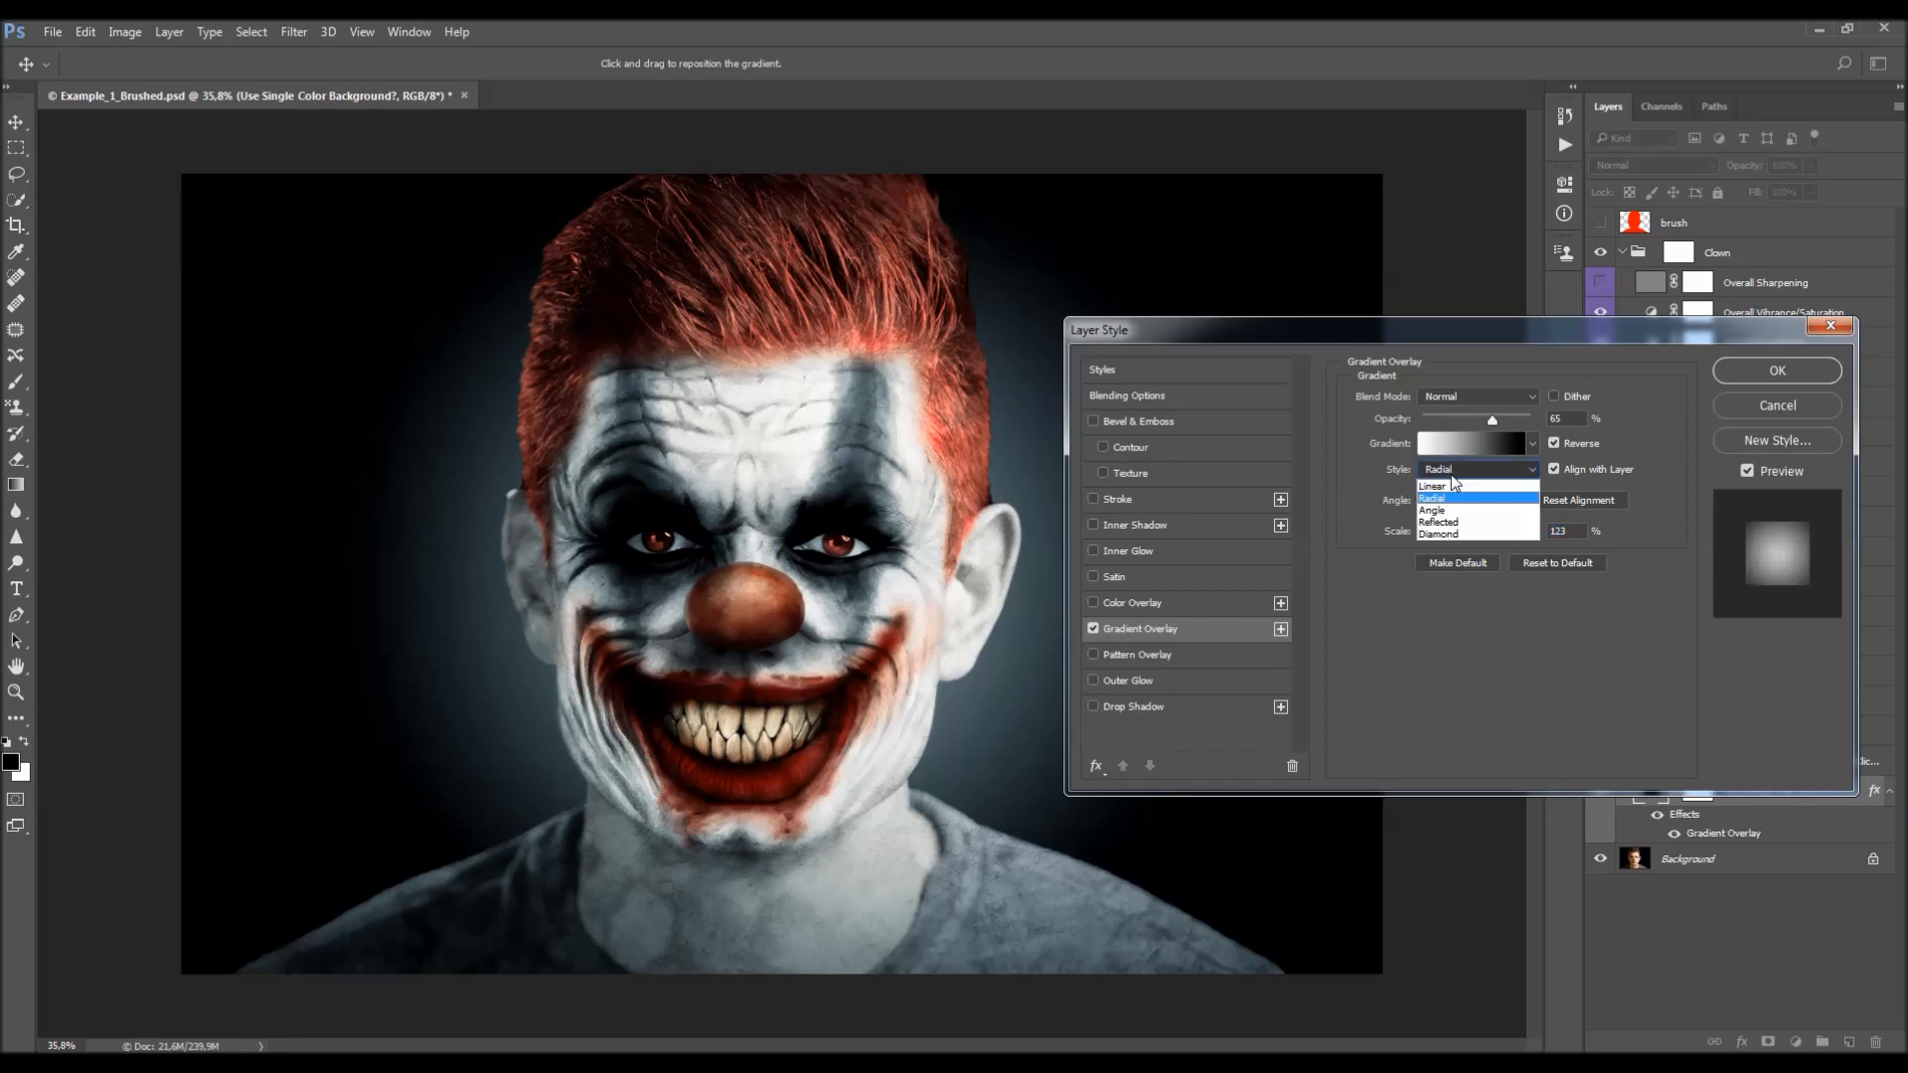
{"action": "left_click", "coordinate": [1452, 494]}
{"action": "left_click", "coordinate": [1461, 470]}
{"action": "left_click", "coordinate": [1456, 518]}
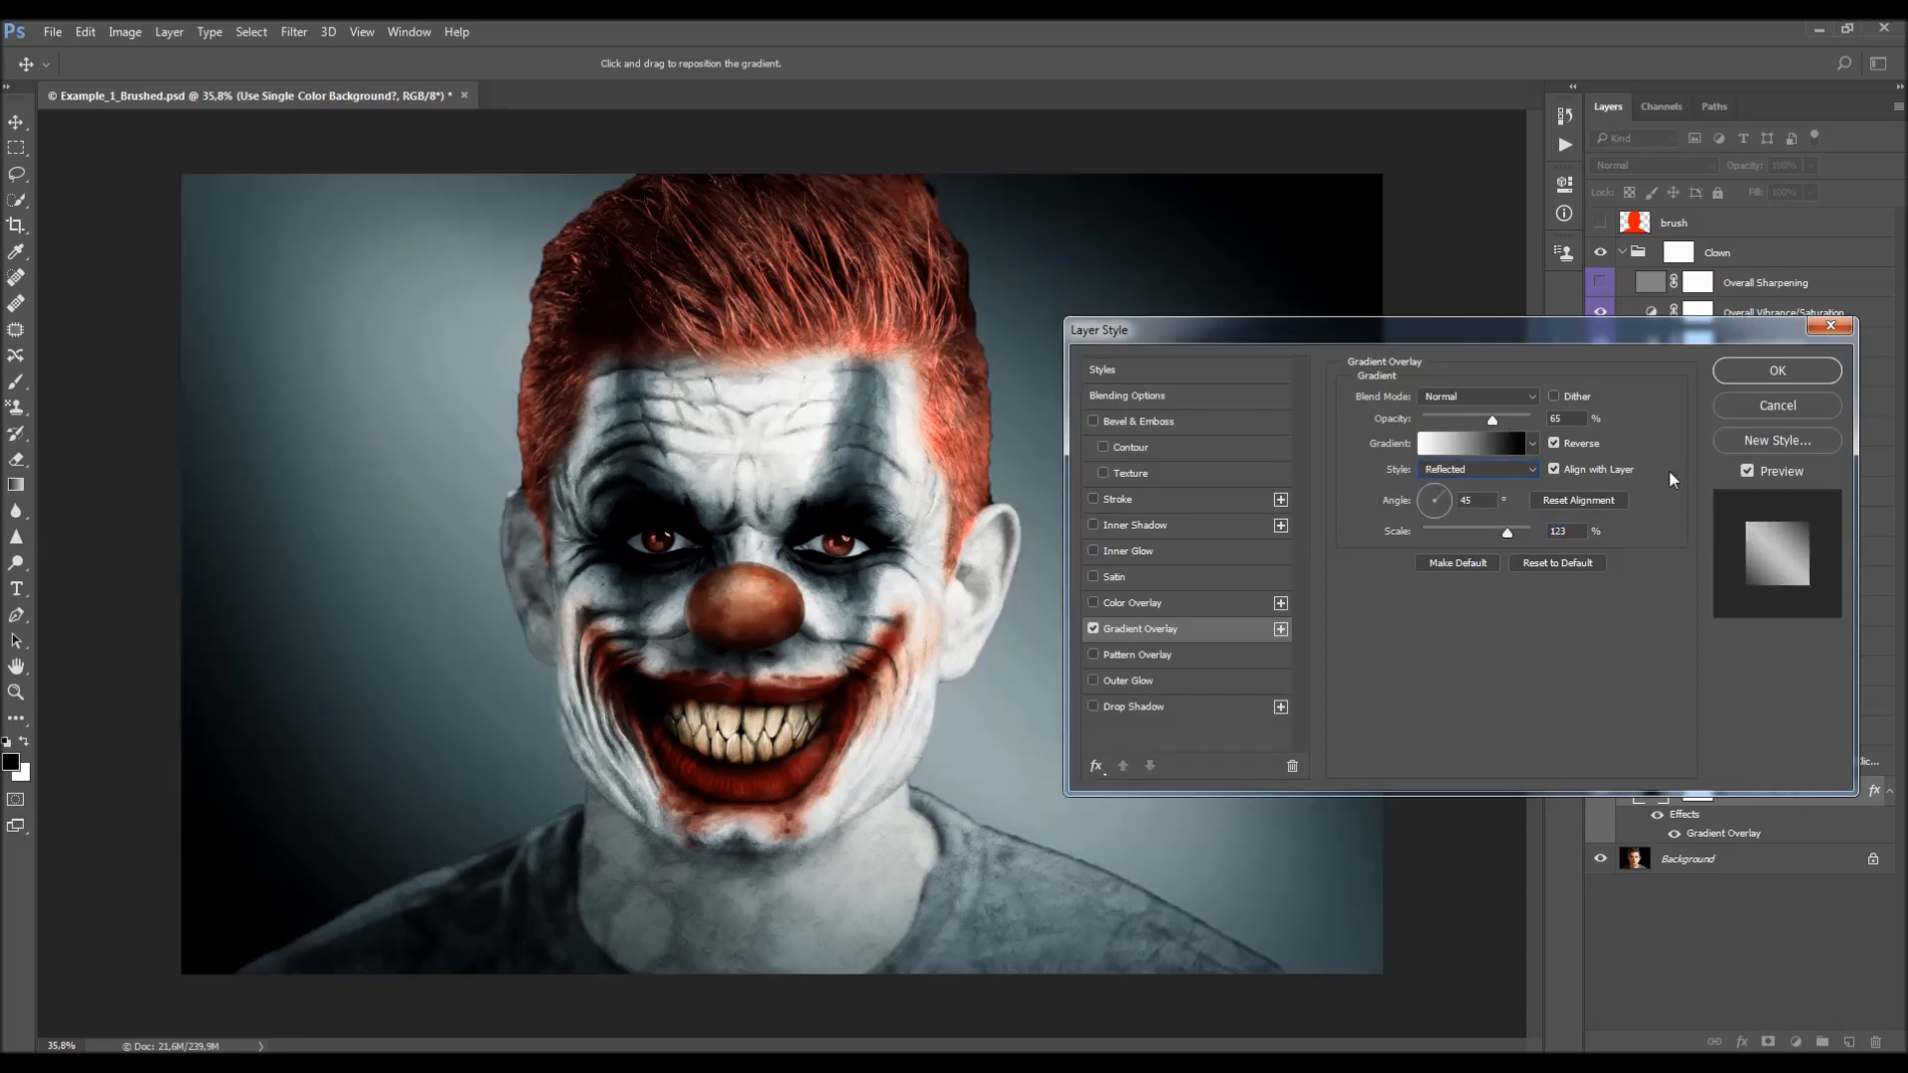
{"action": "left_click", "coordinate": [1777, 405]}
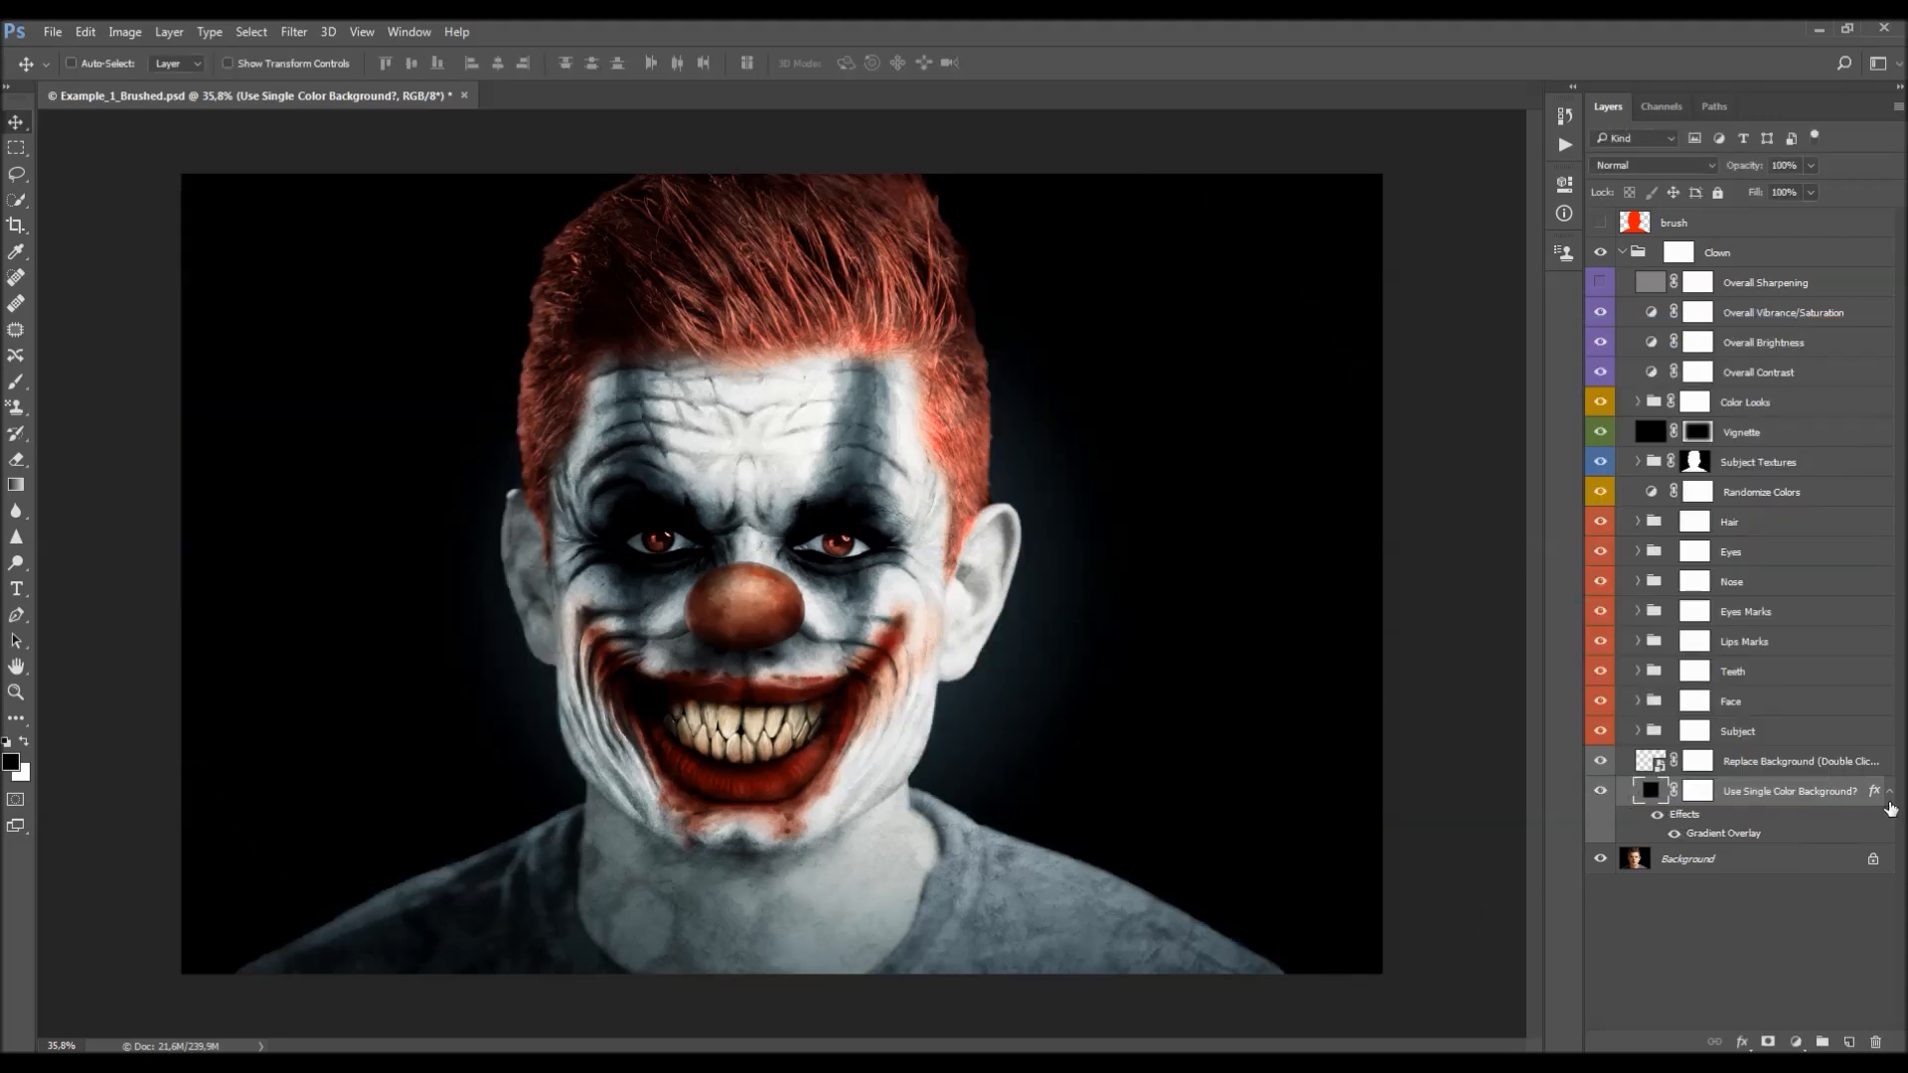
{"action": "left_click", "coordinate": [1890, 793]}
{"action": "left_click", "coordinate": [1600, 791]}
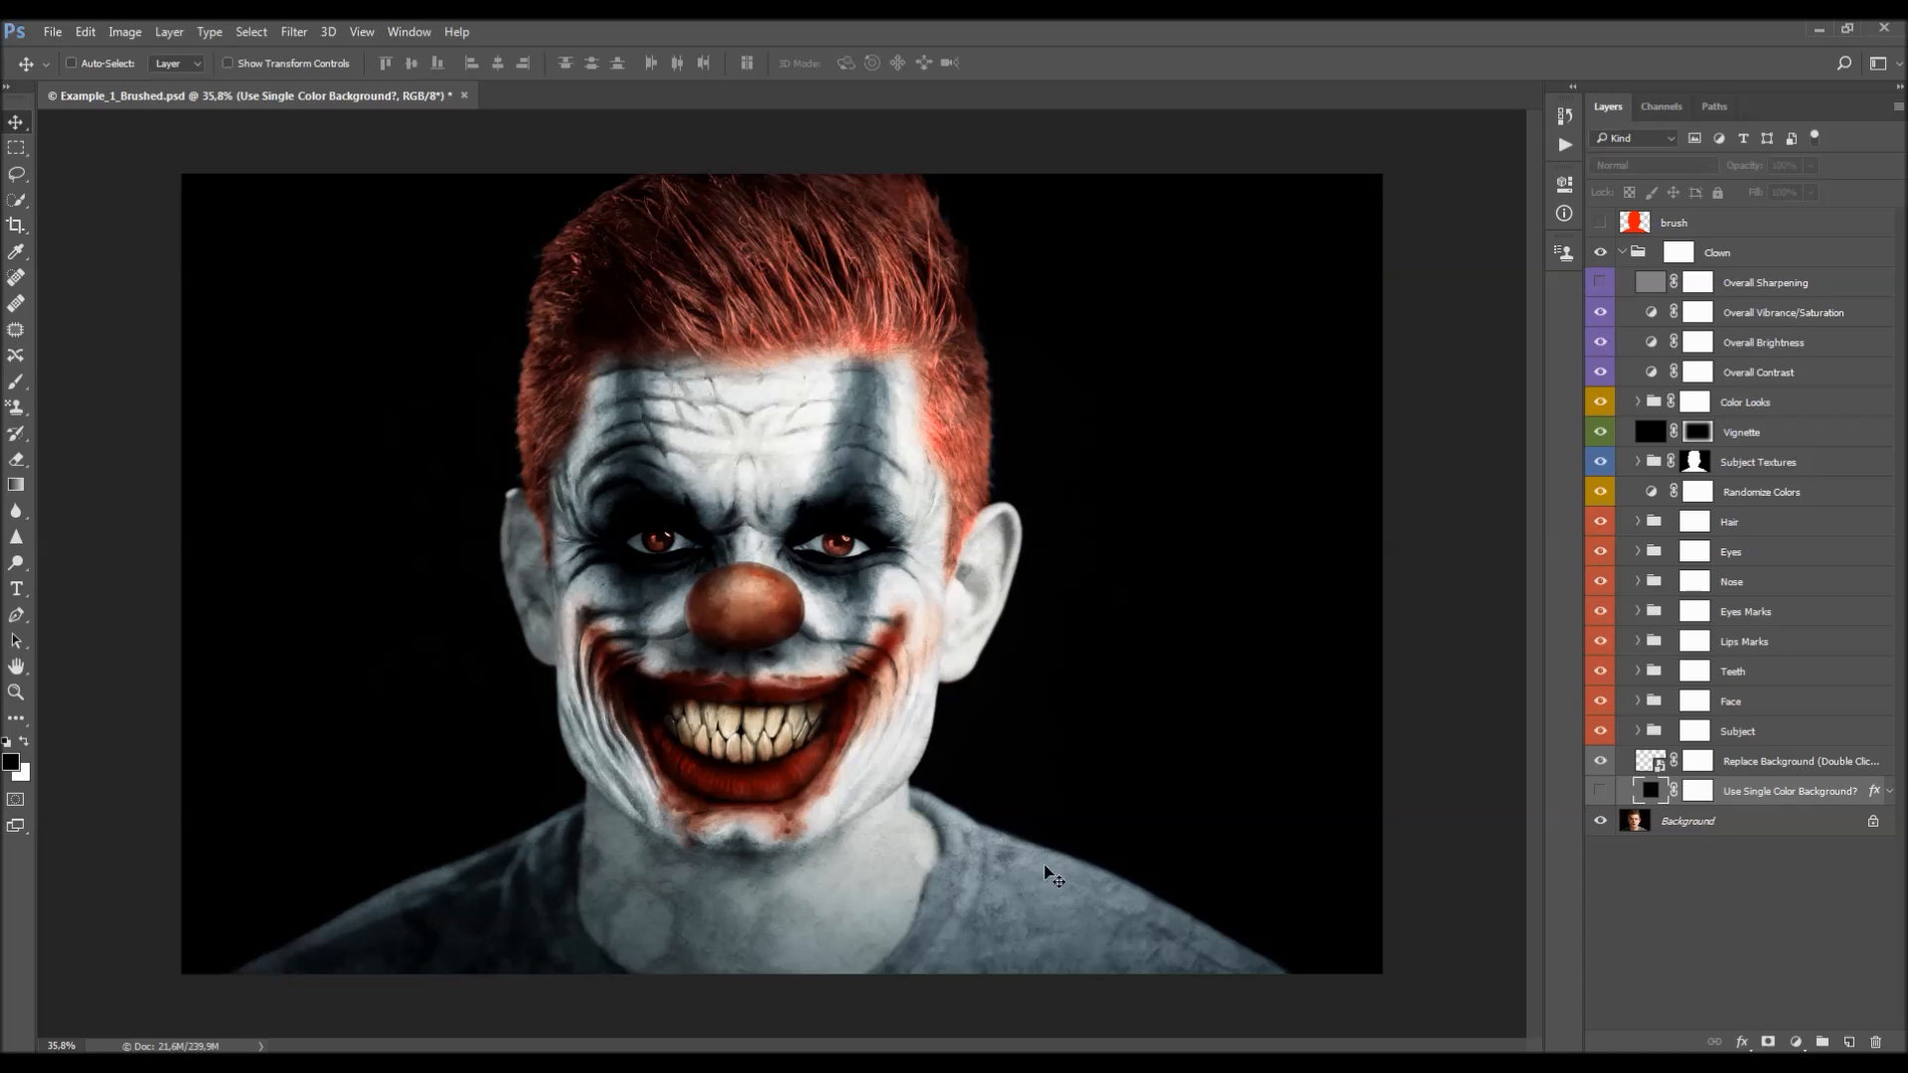
- Open the contents of the Replace Background smart object for editing
{"action": "left_click", "coordinate": [1799, 760]}
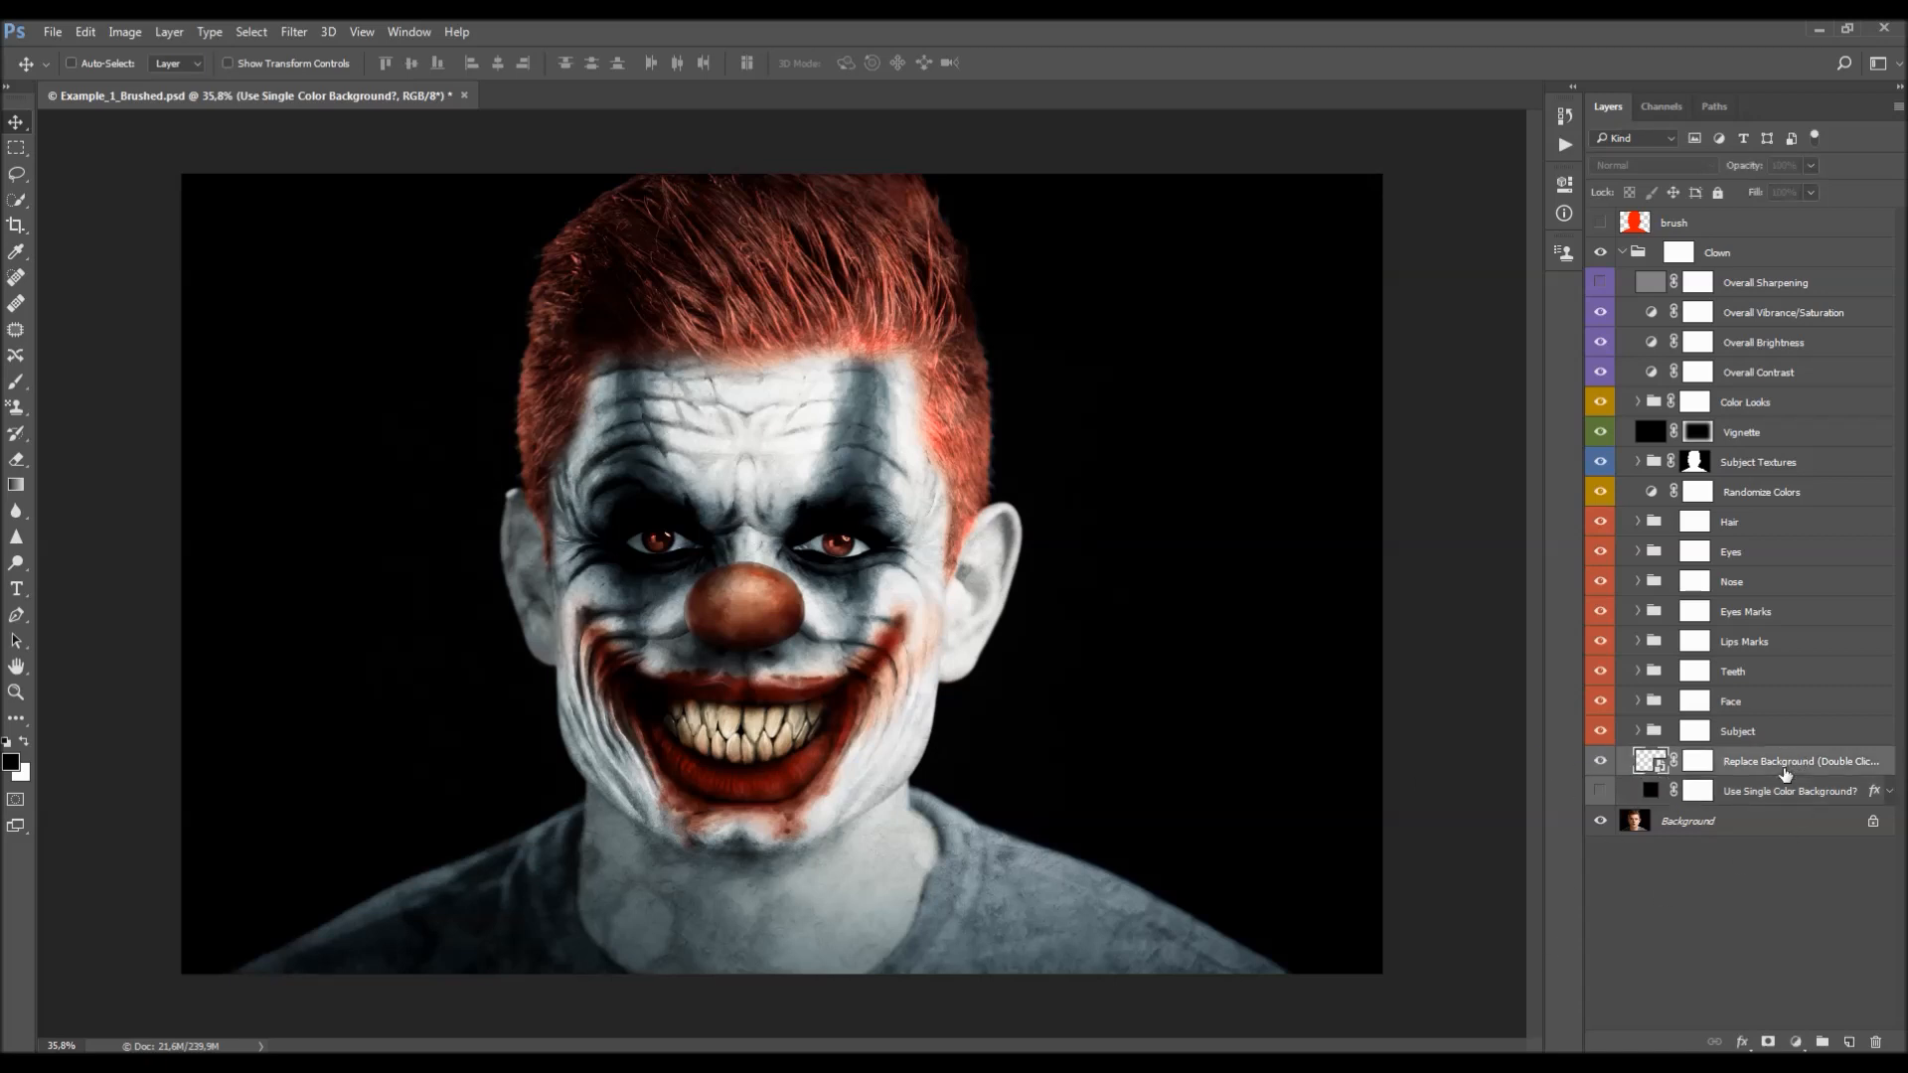
{"action": "double_click", "coordinate": [1734, 764]}
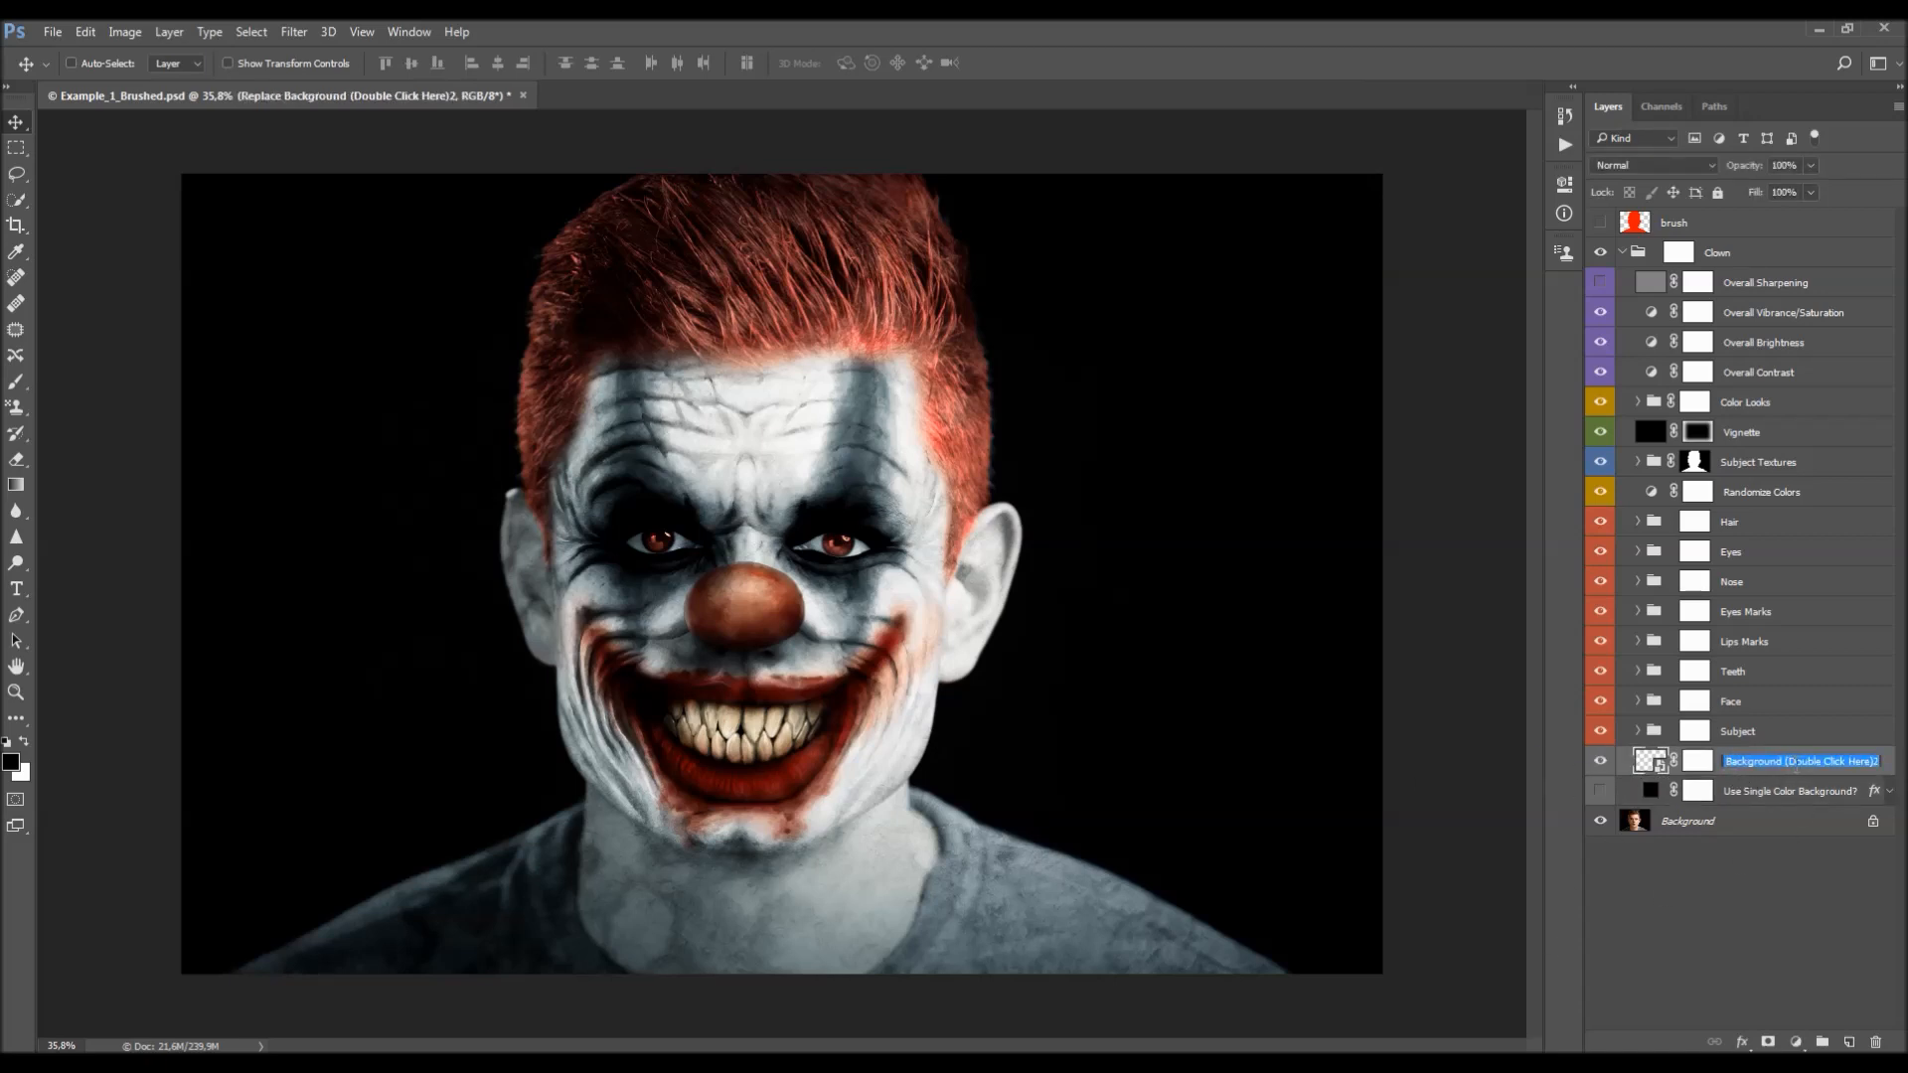
{"action": "left_click", "coordinate": [1765, 761]}
{"action": "left_click", "coordinate": [1728, 790]}
{"action": "left_click", "coordinate": [1762, 765]}
{"action": "double_click", "coordinate": [1647, 763]}
{"action": "left_click", "coordinate": [790, 515]}
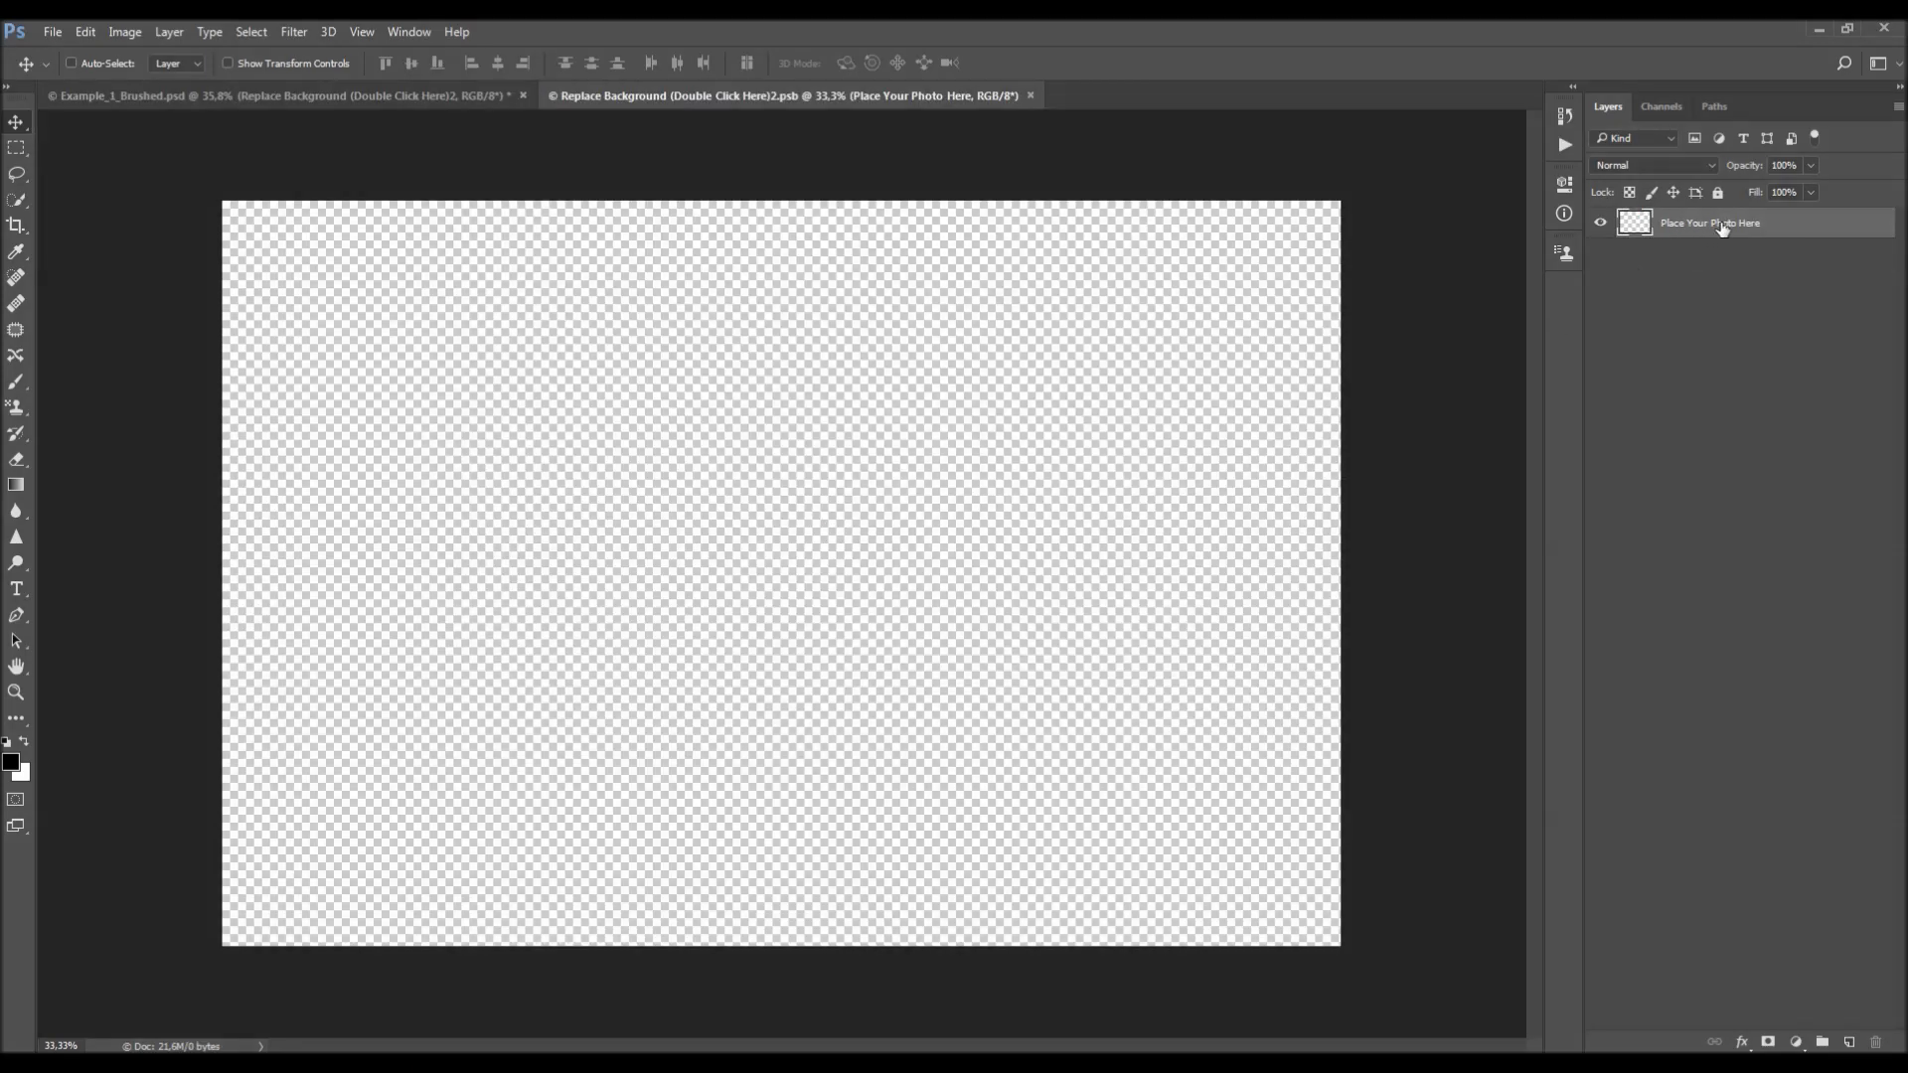
- Look through the commands for placing a photo and close the smart object document without placing one
{"action": "left_click", "coordinate": [54, 32]}
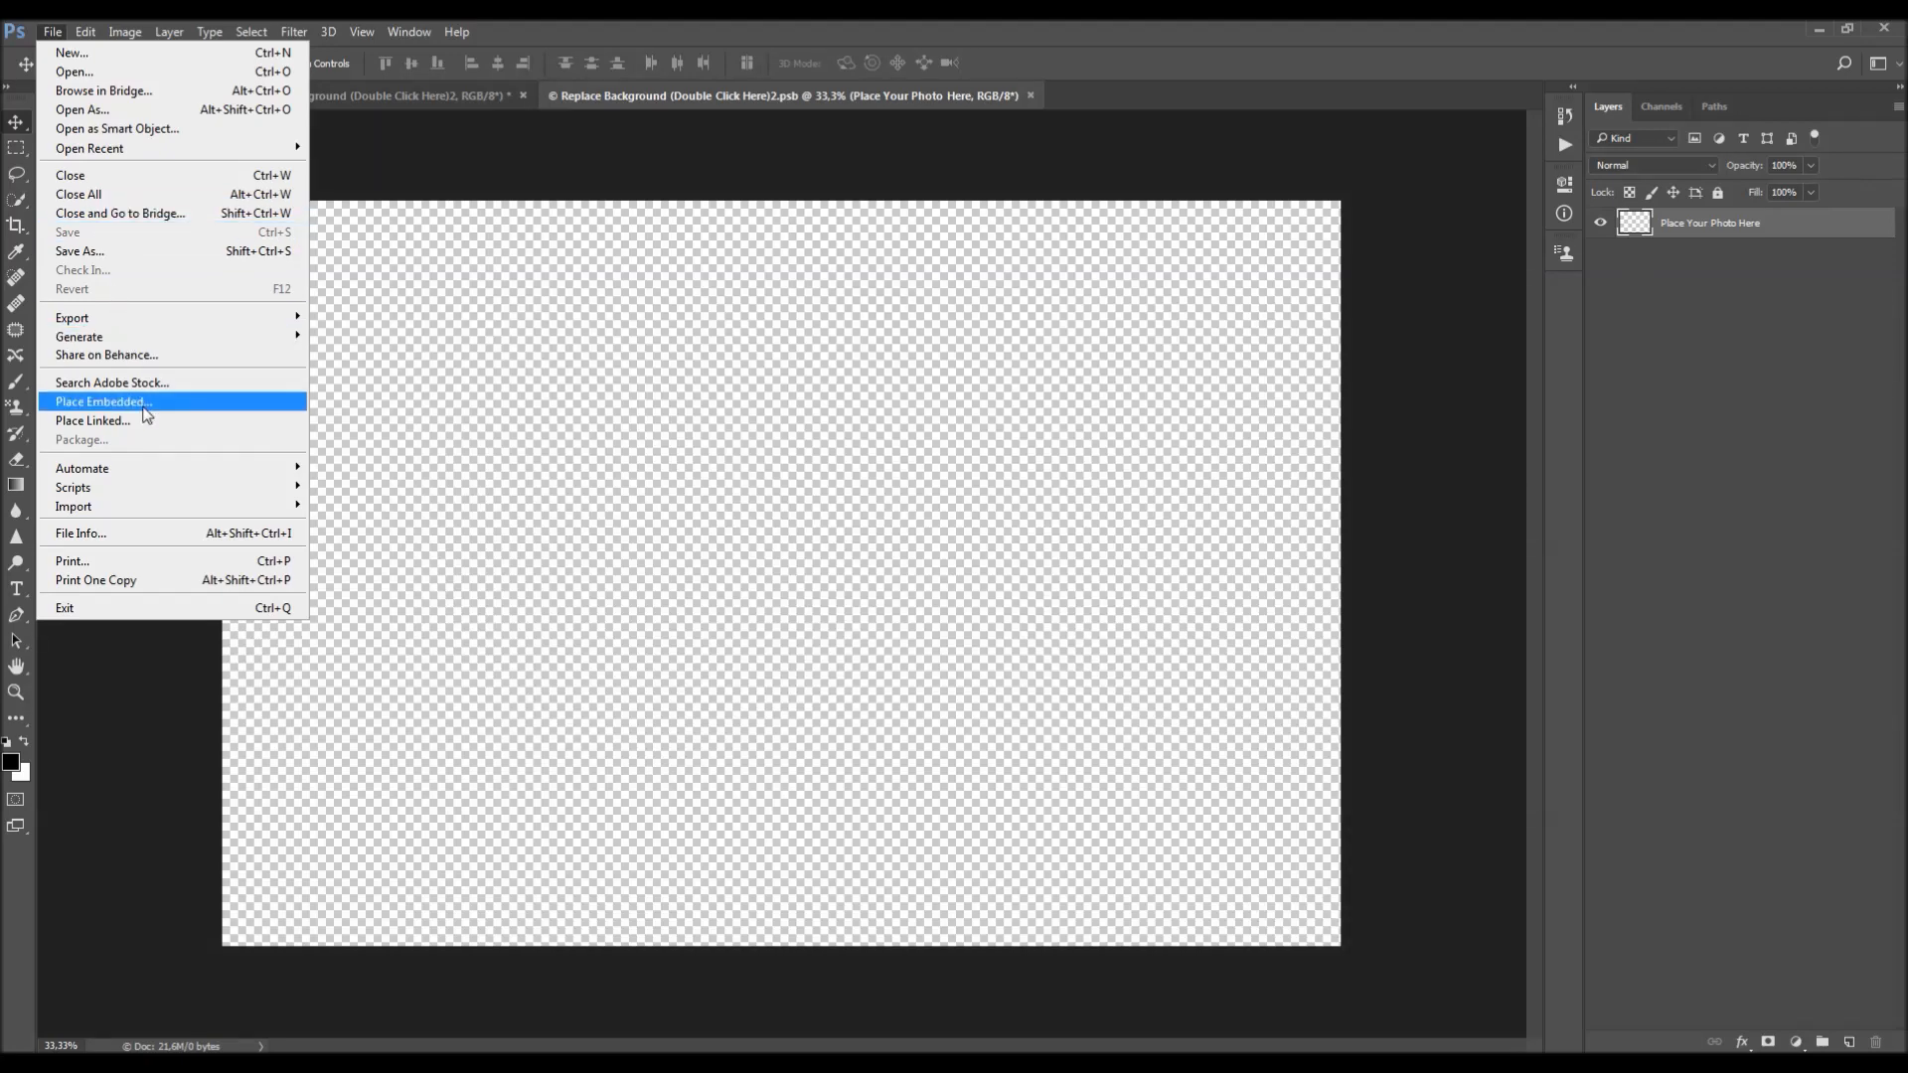
{"action": "left_click", "coordinate": [701, 414]}
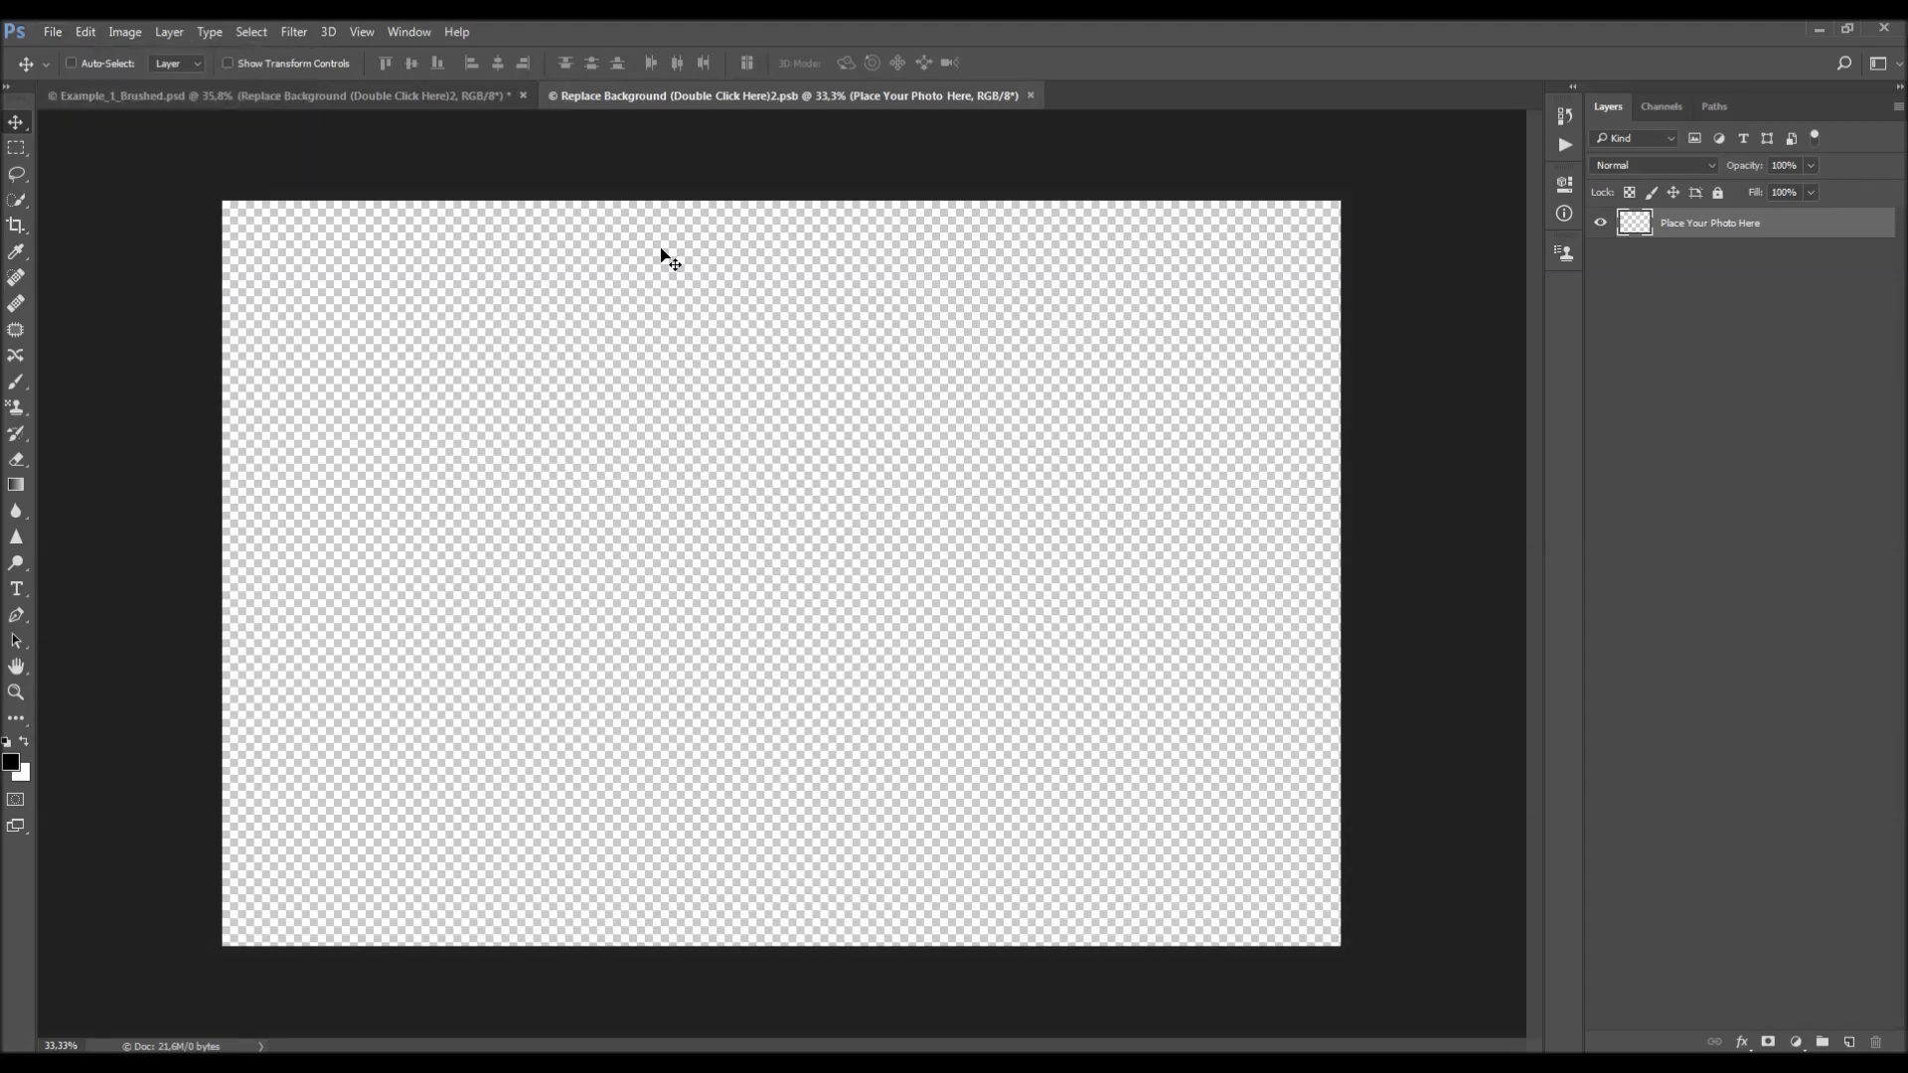
{"action": "left_click", "coordinate": [53, 31]}
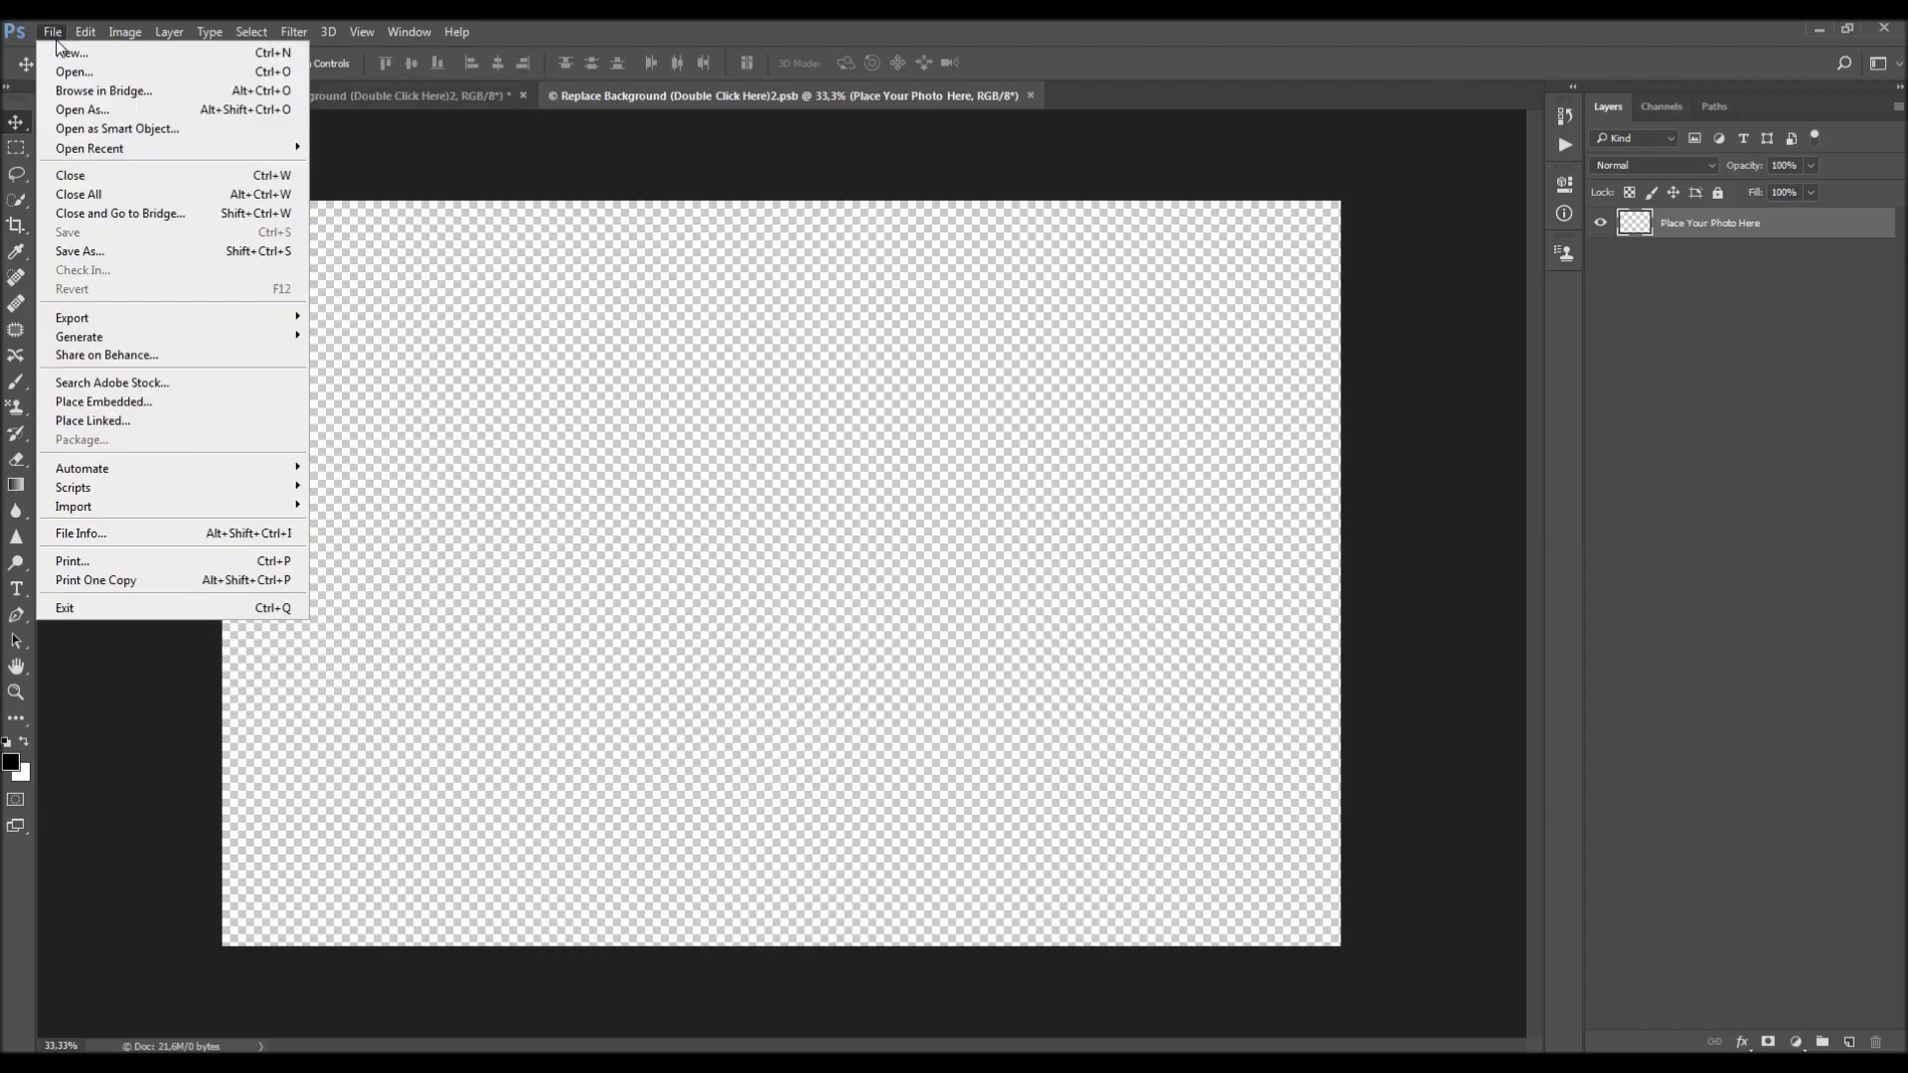
{"action": "left_click", "coordinate": [956, 209]}
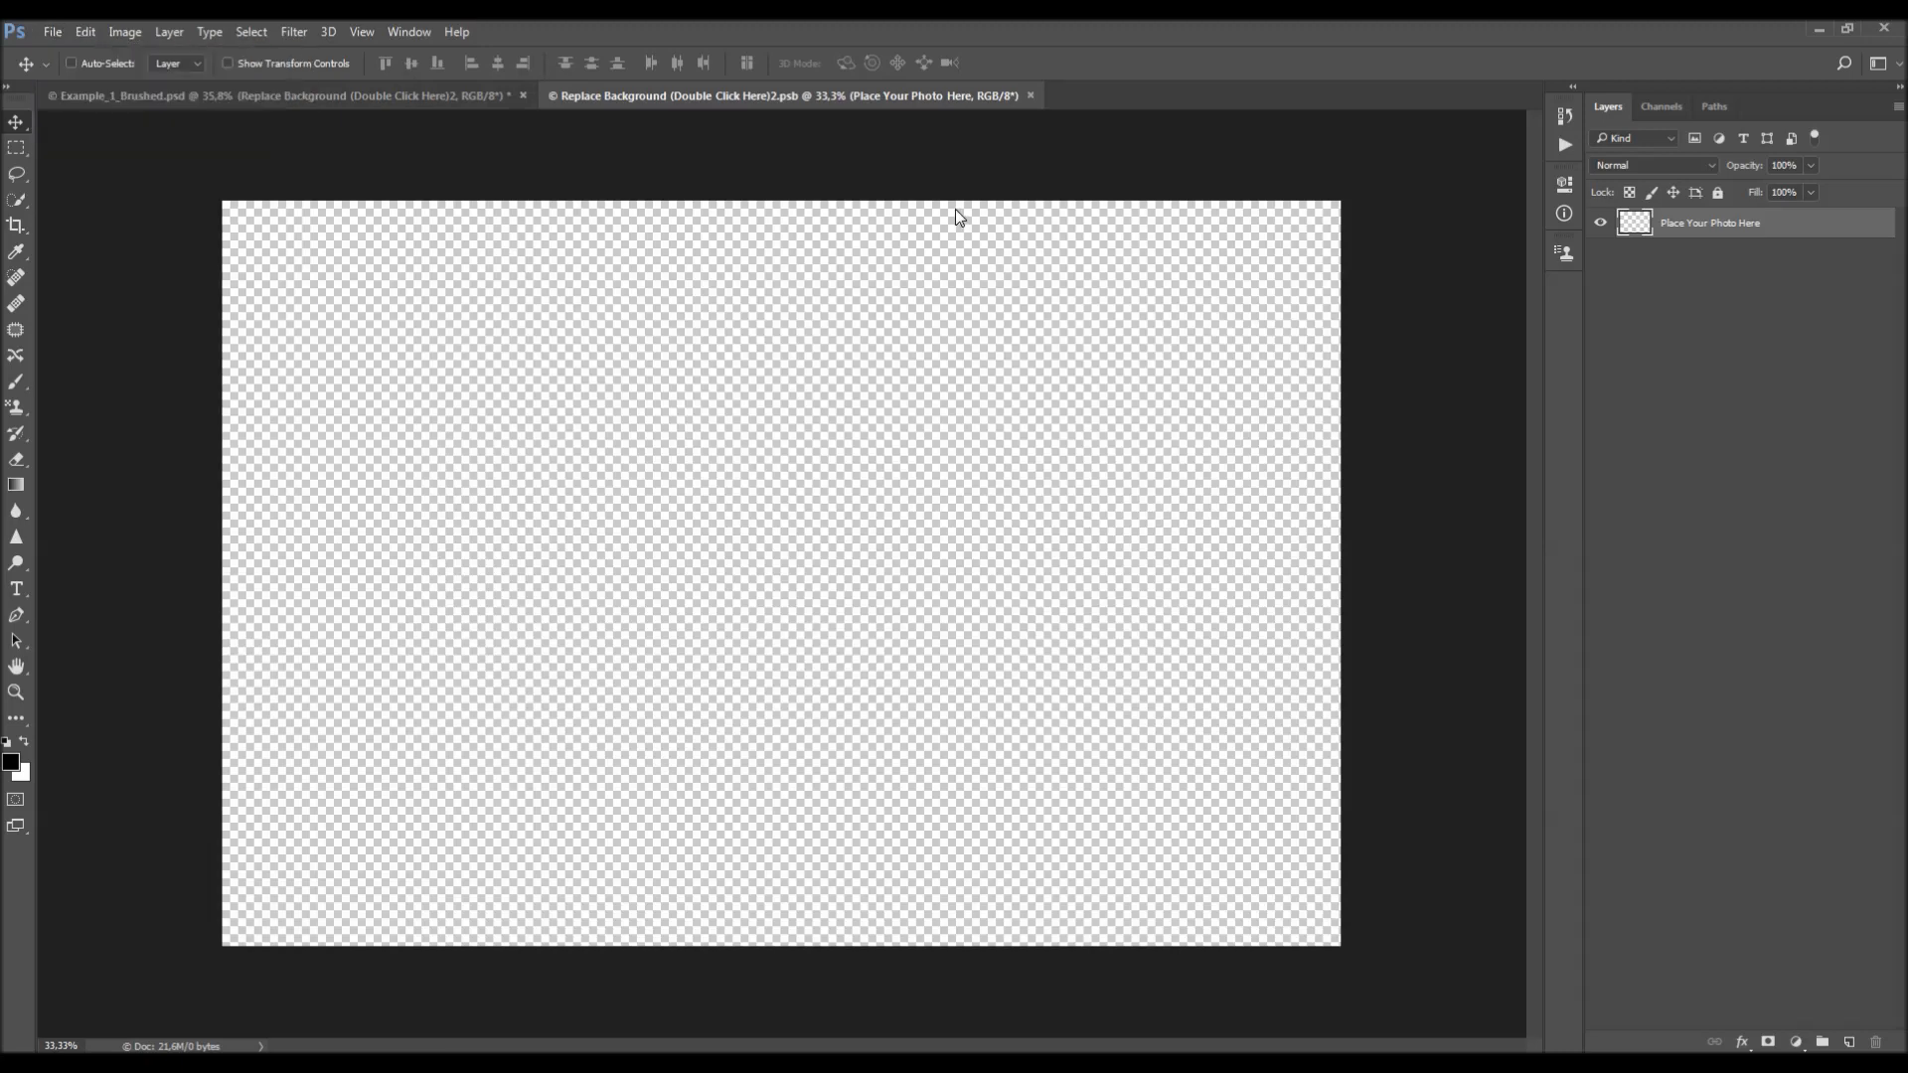
{"action": "left_click", "coordinate": [1031, 96]}
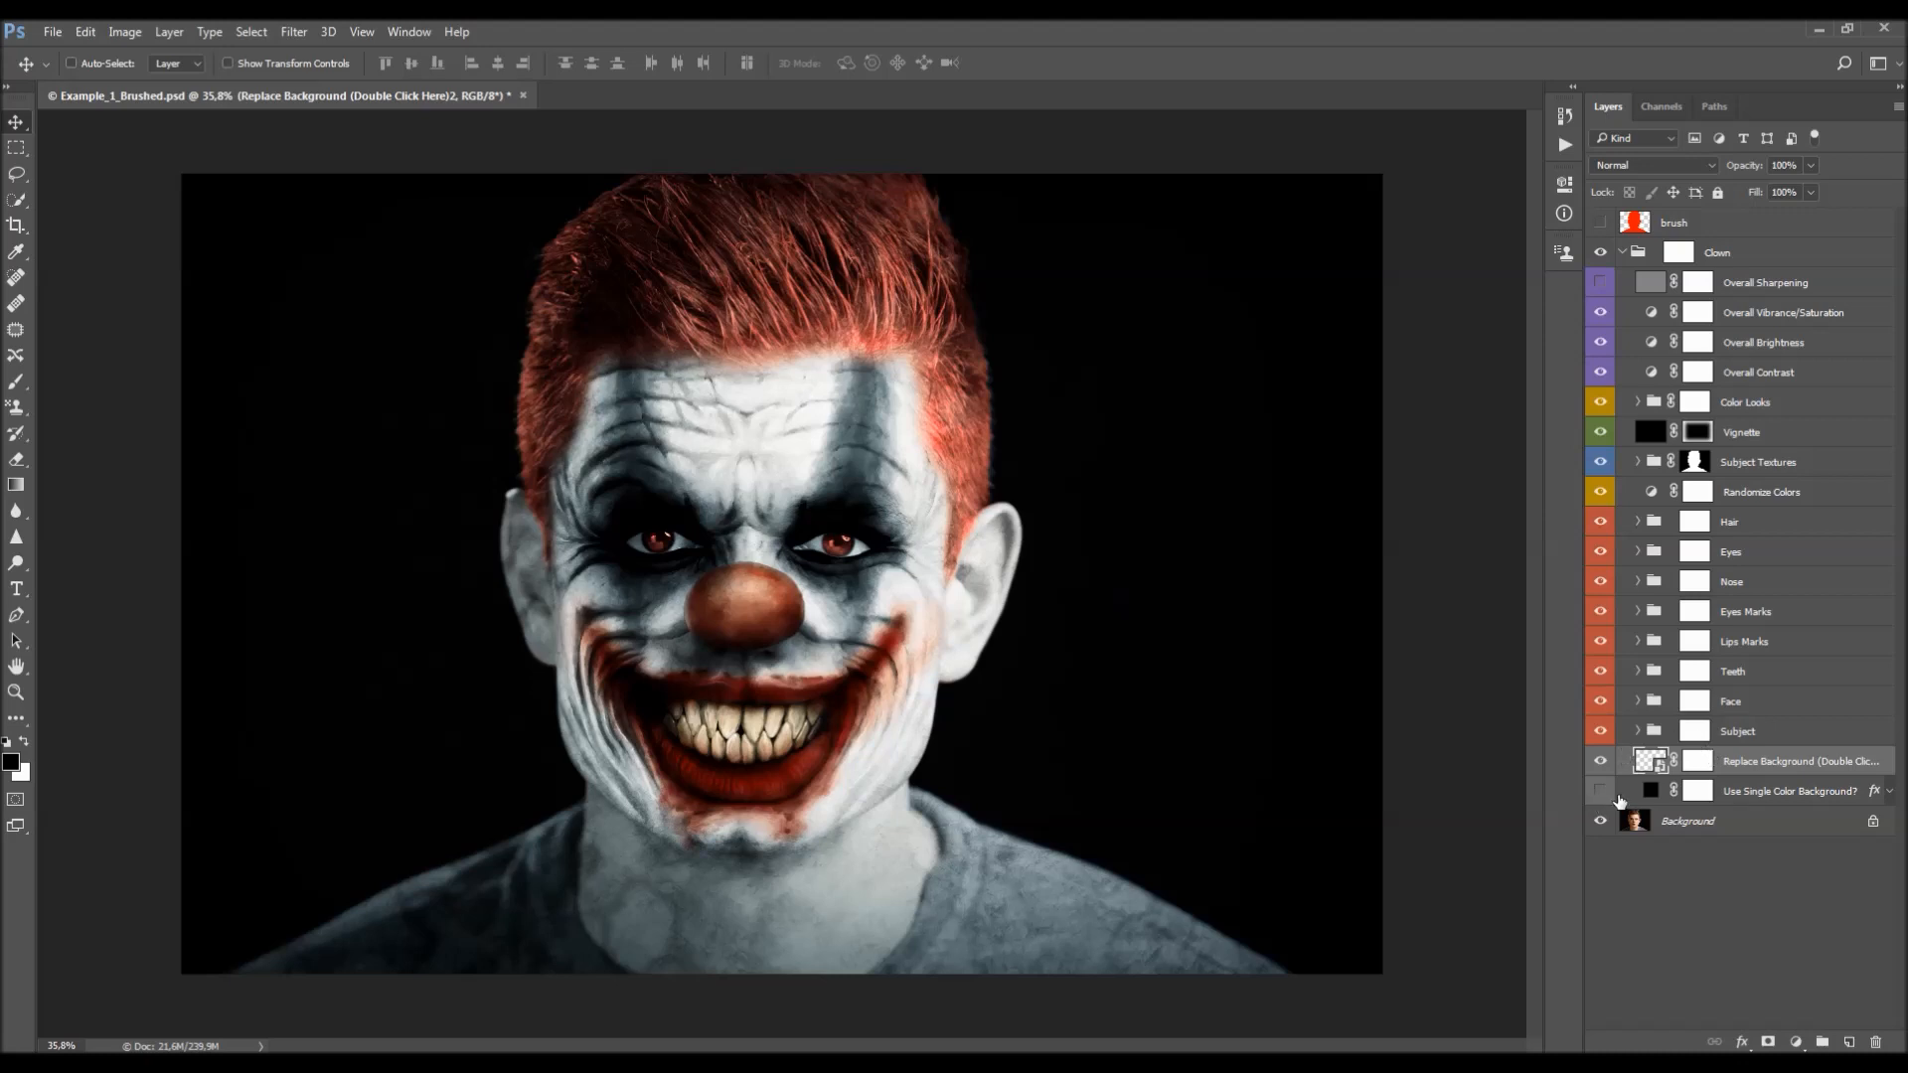
- Compare the image with and without the Use Single Color Background? layer and leave that layer shown
{"action": "left_click", "coordinate": [1601, 793]}
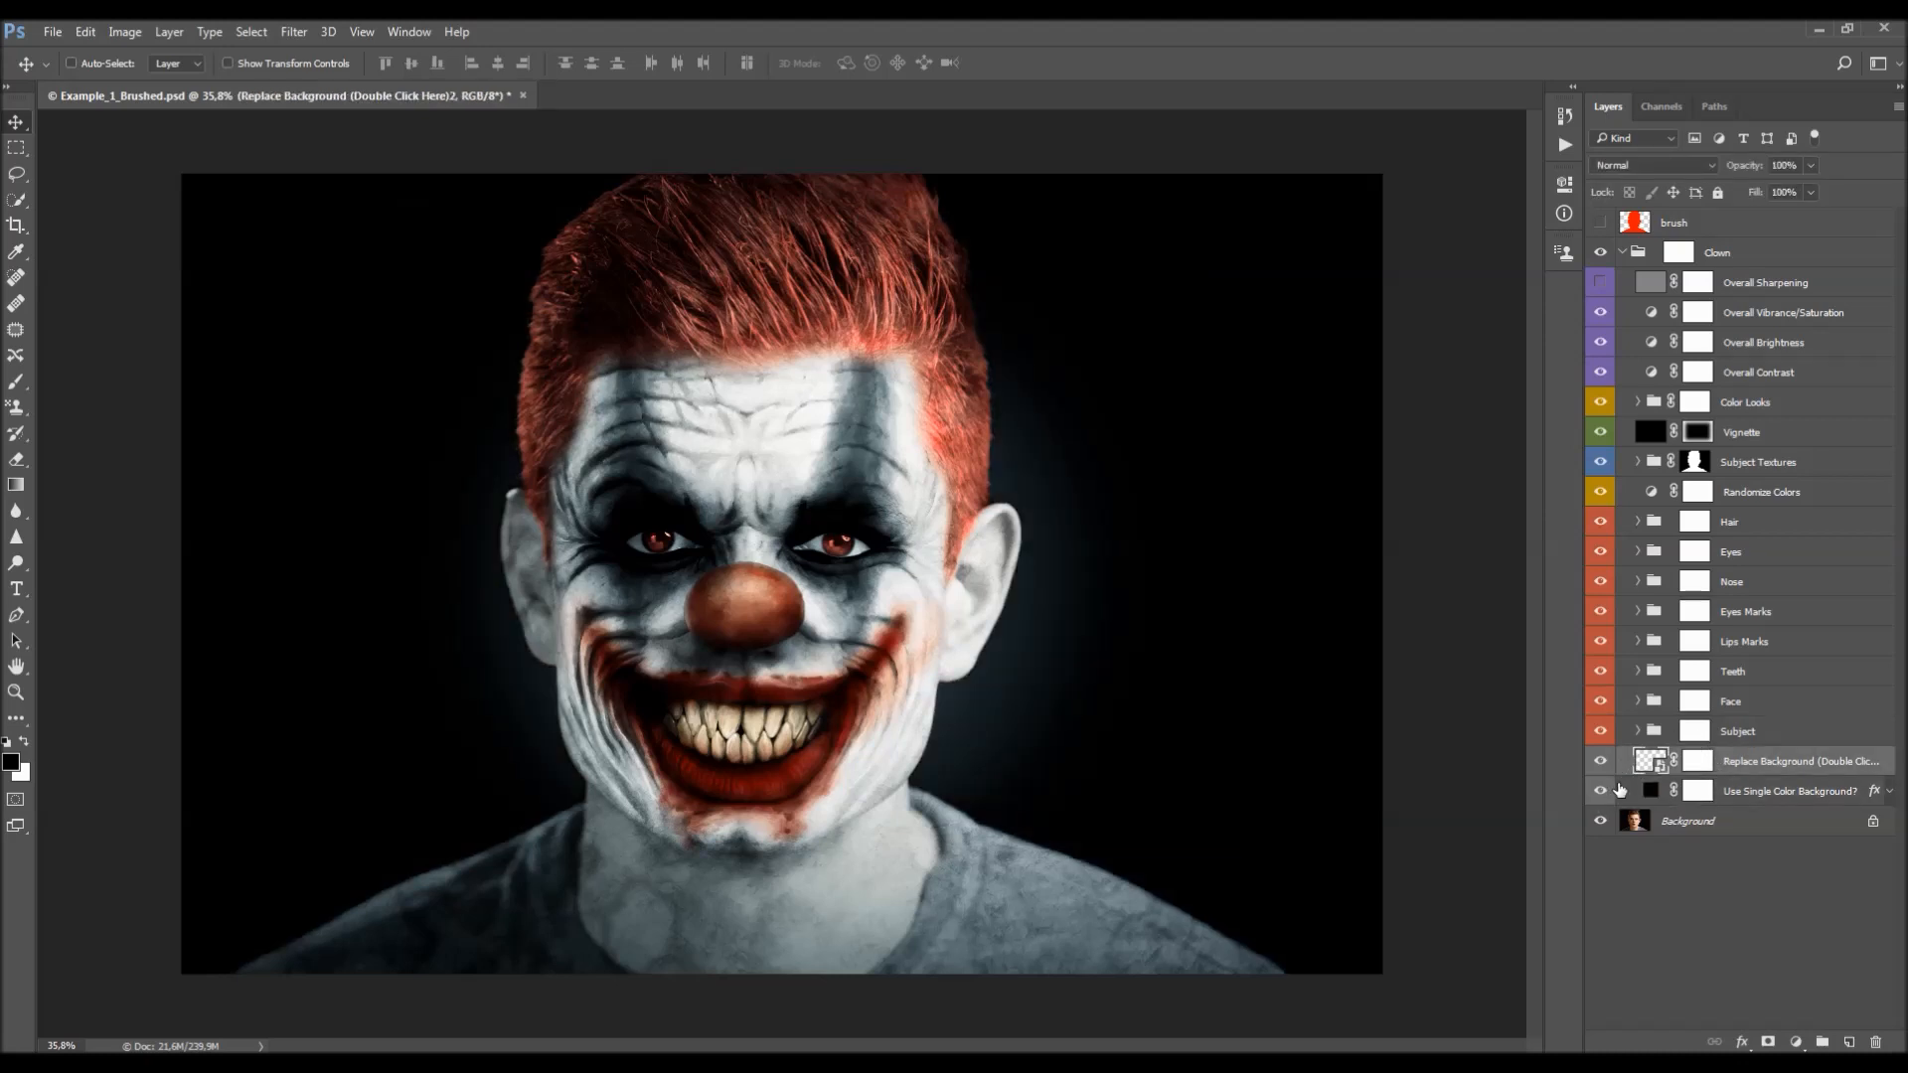
{"action": "left_click", "coordinate": [1600, 792]}
{"action": "left_click", "coordinate": [1759, 795]}
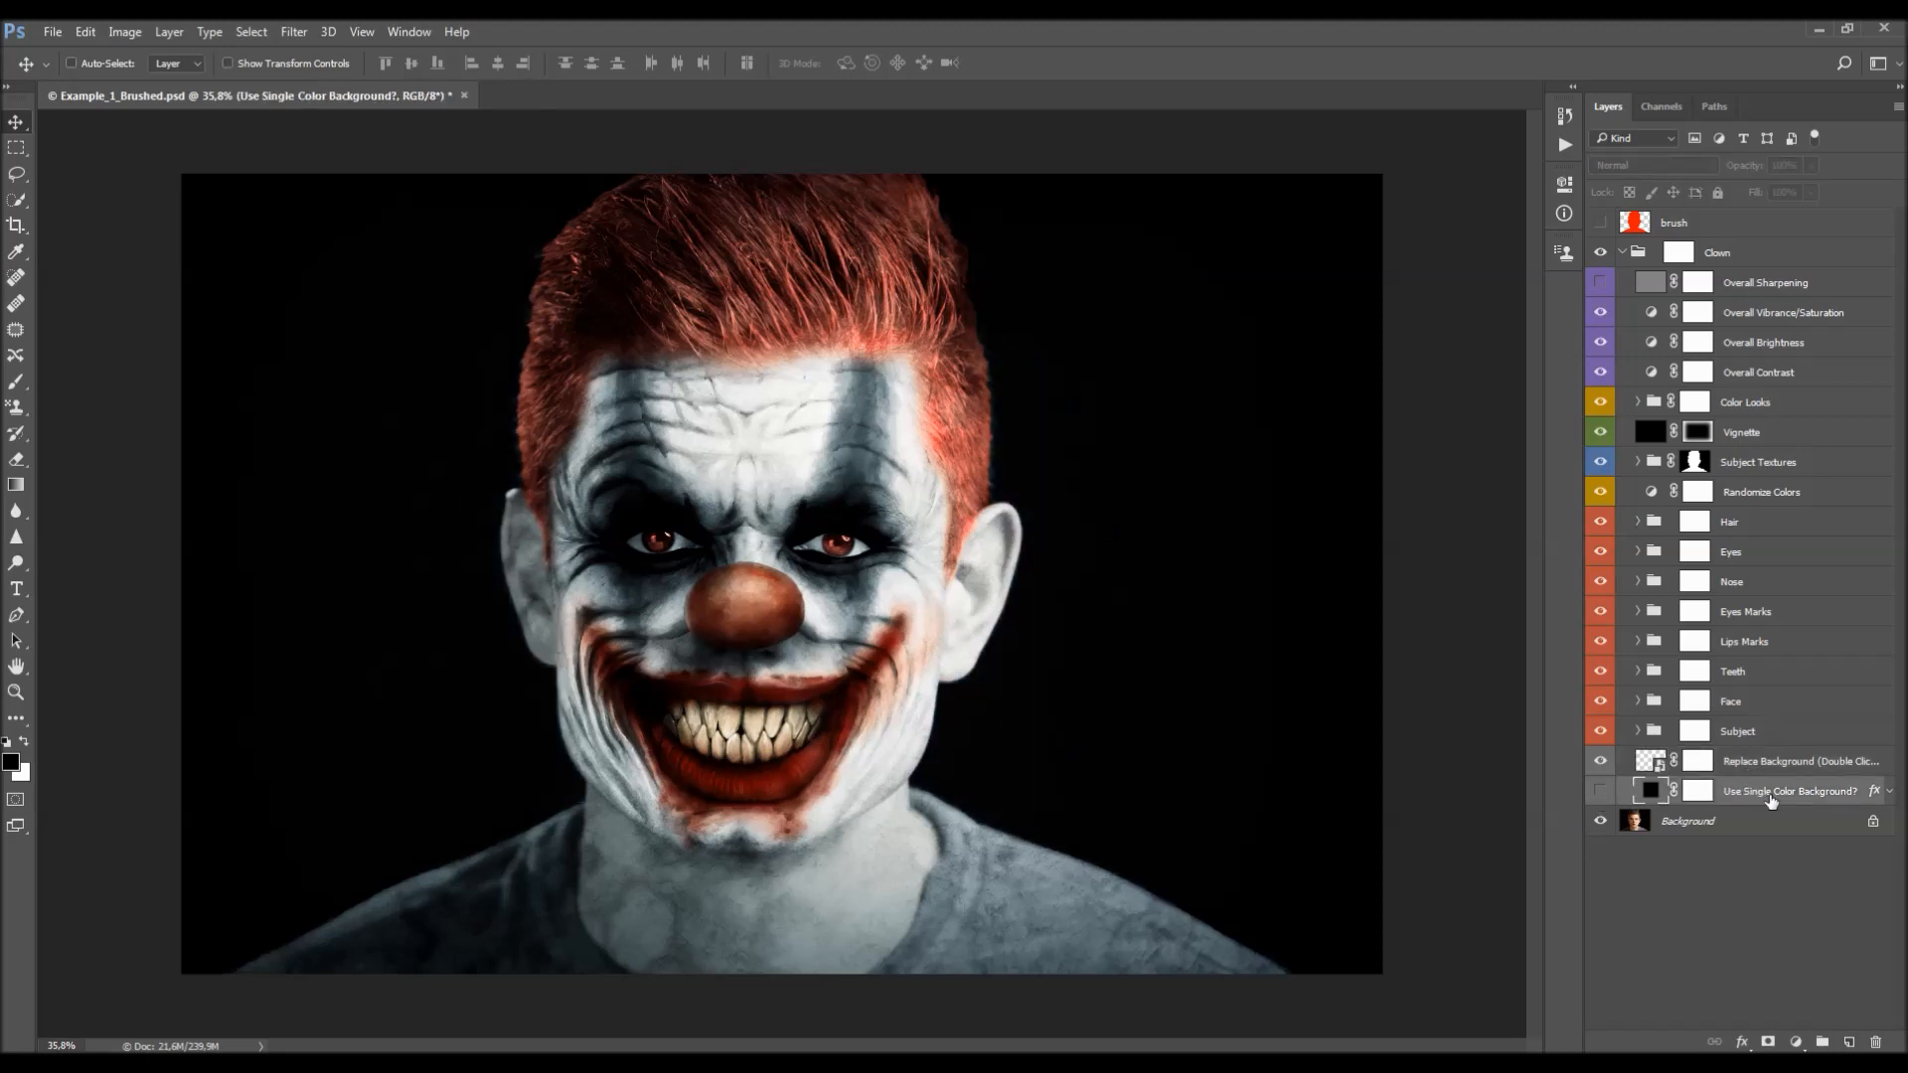
{"action": "left_click", "coordinate": [1768, 766]}
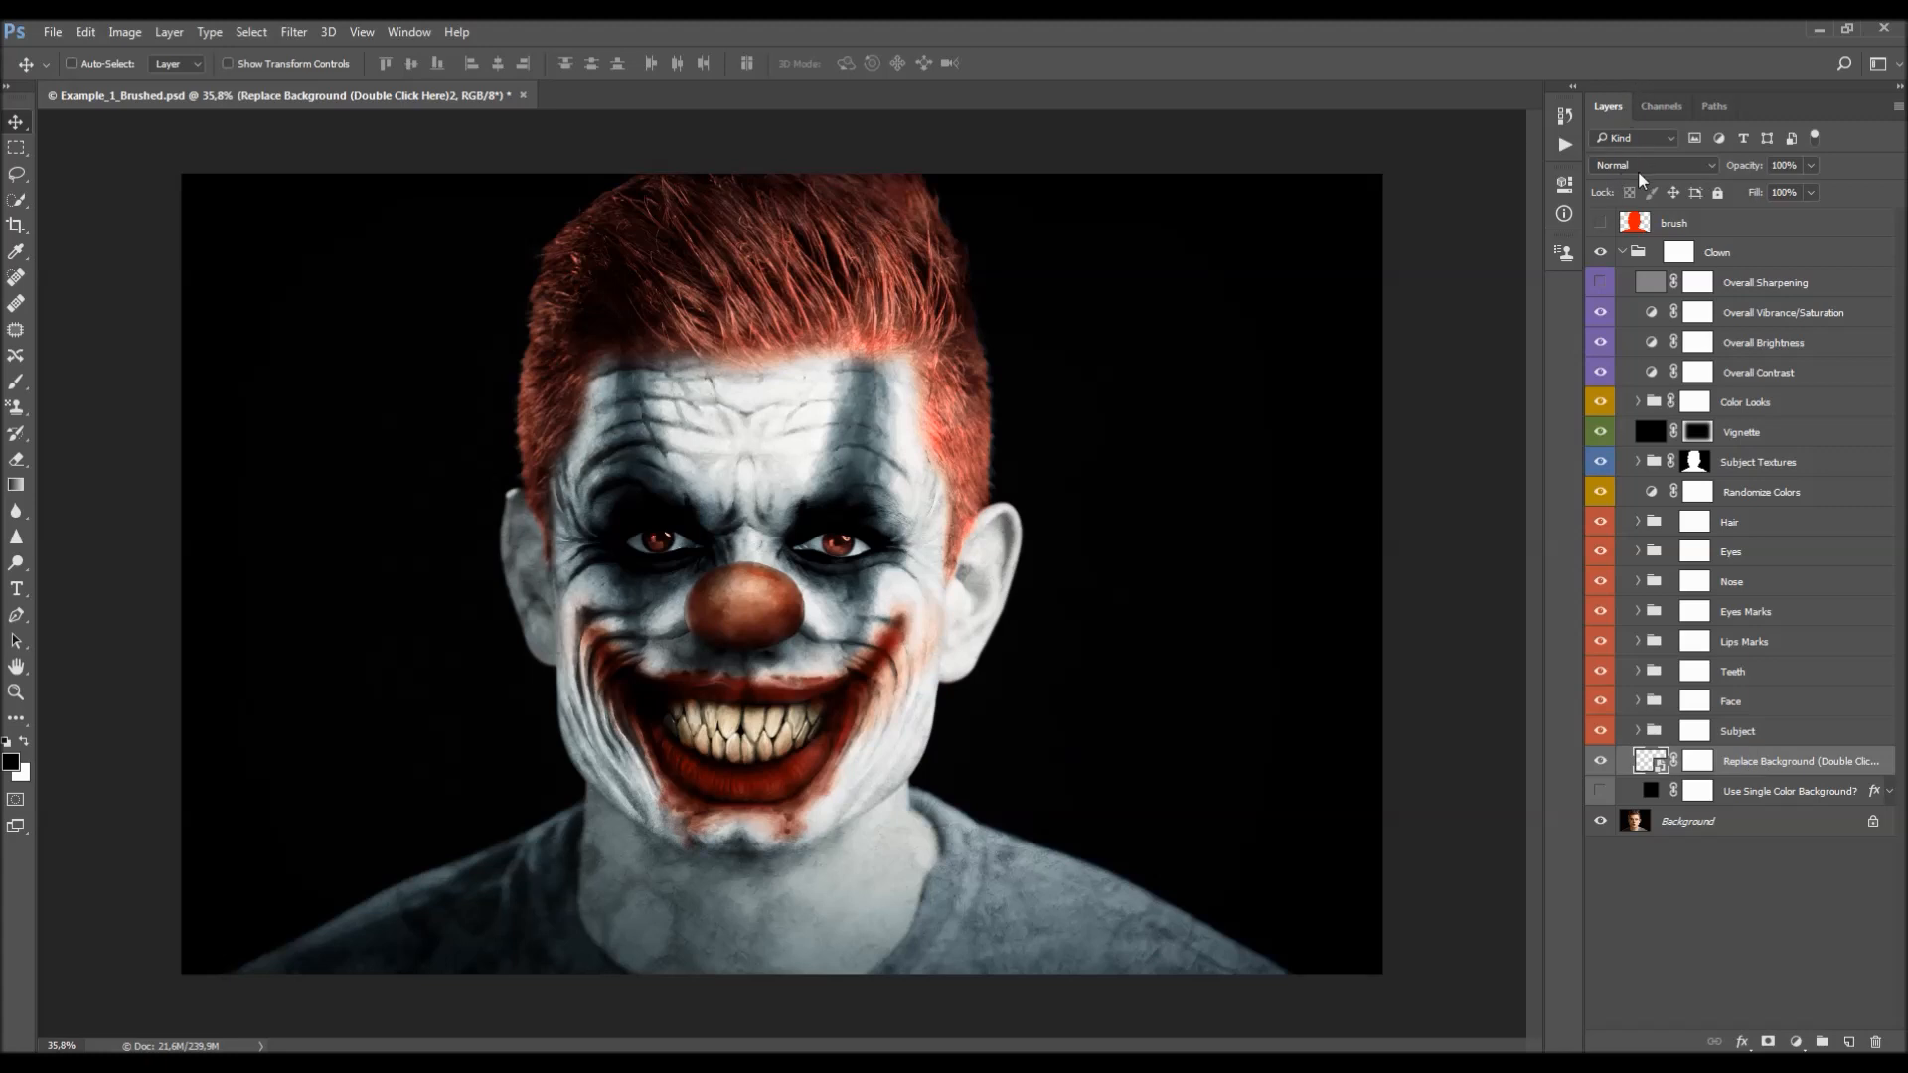
{"action": "left_click", "coordinate": [1596, 793]}
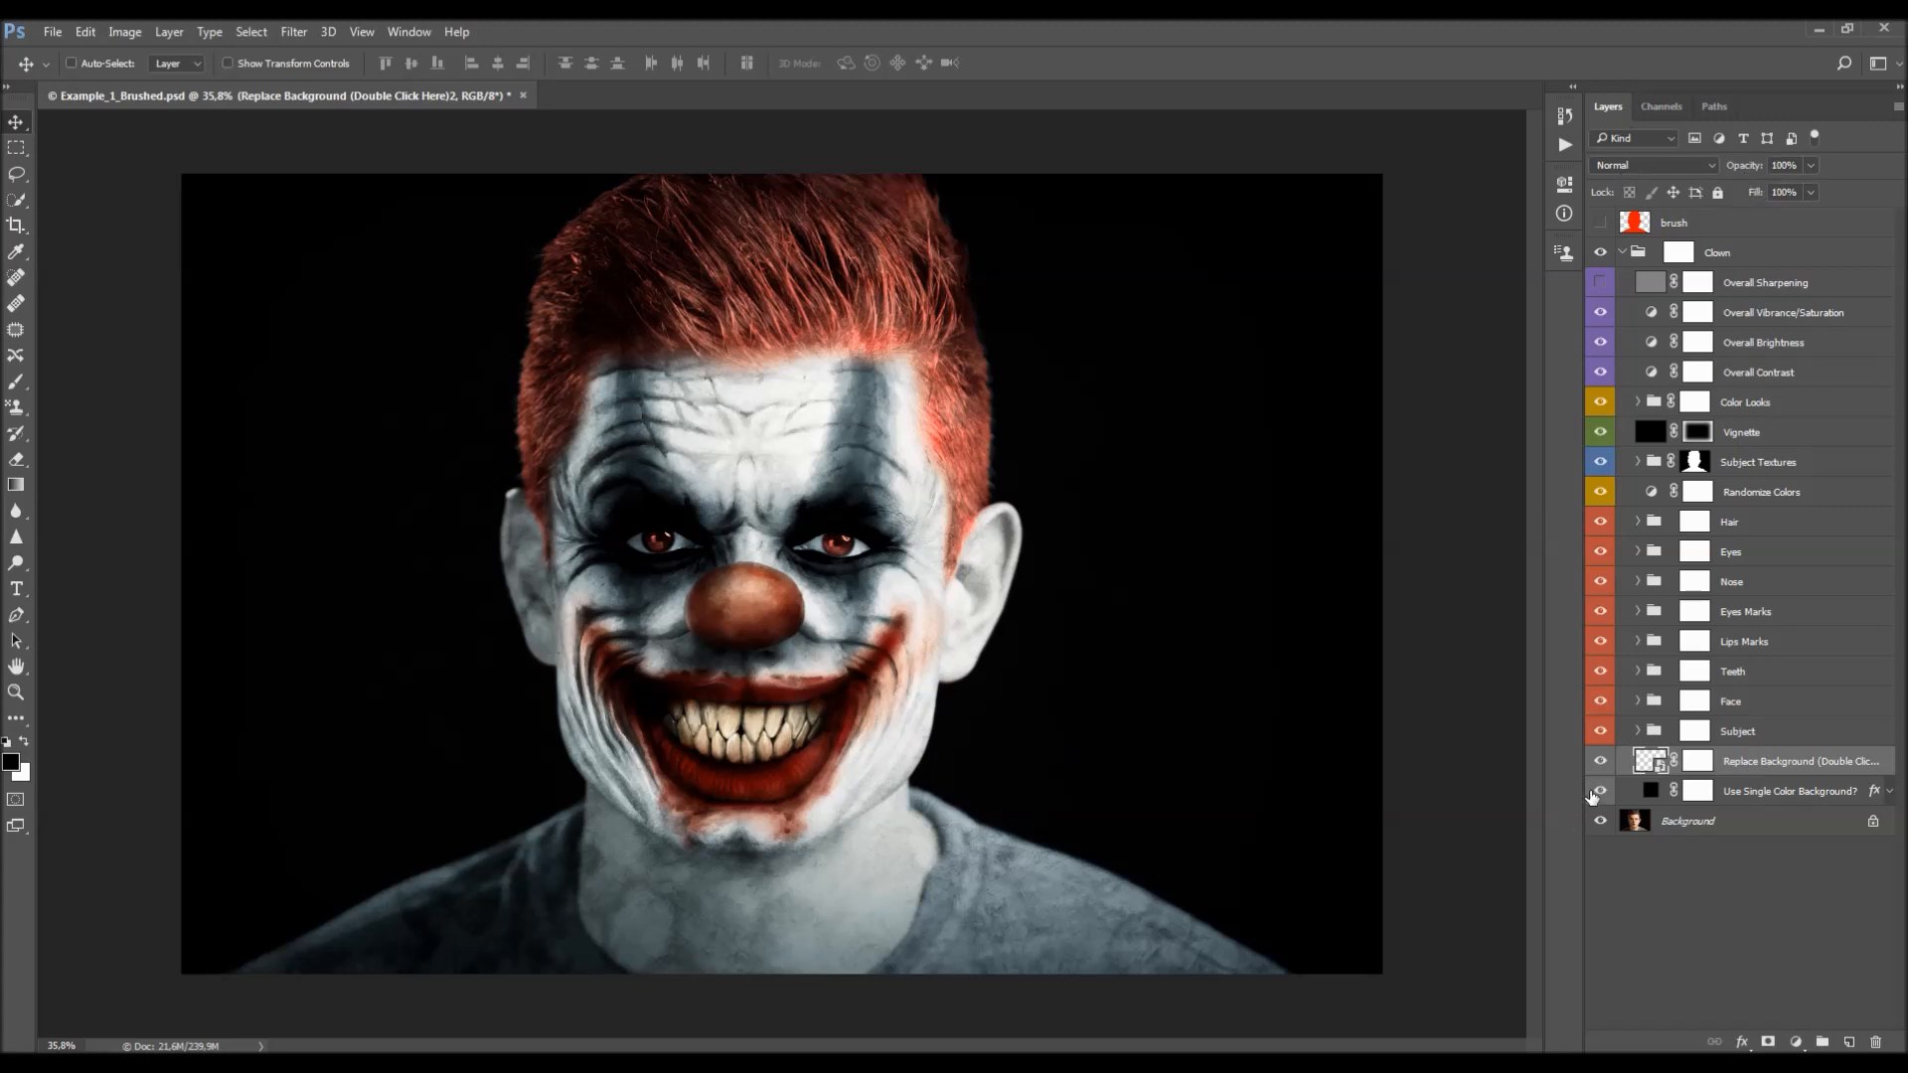
- Review the blend mode options and compare the Replace Background layer with the Use Single Color Background layer
{"action": "left_click", "coordinate": [1647, 169]}
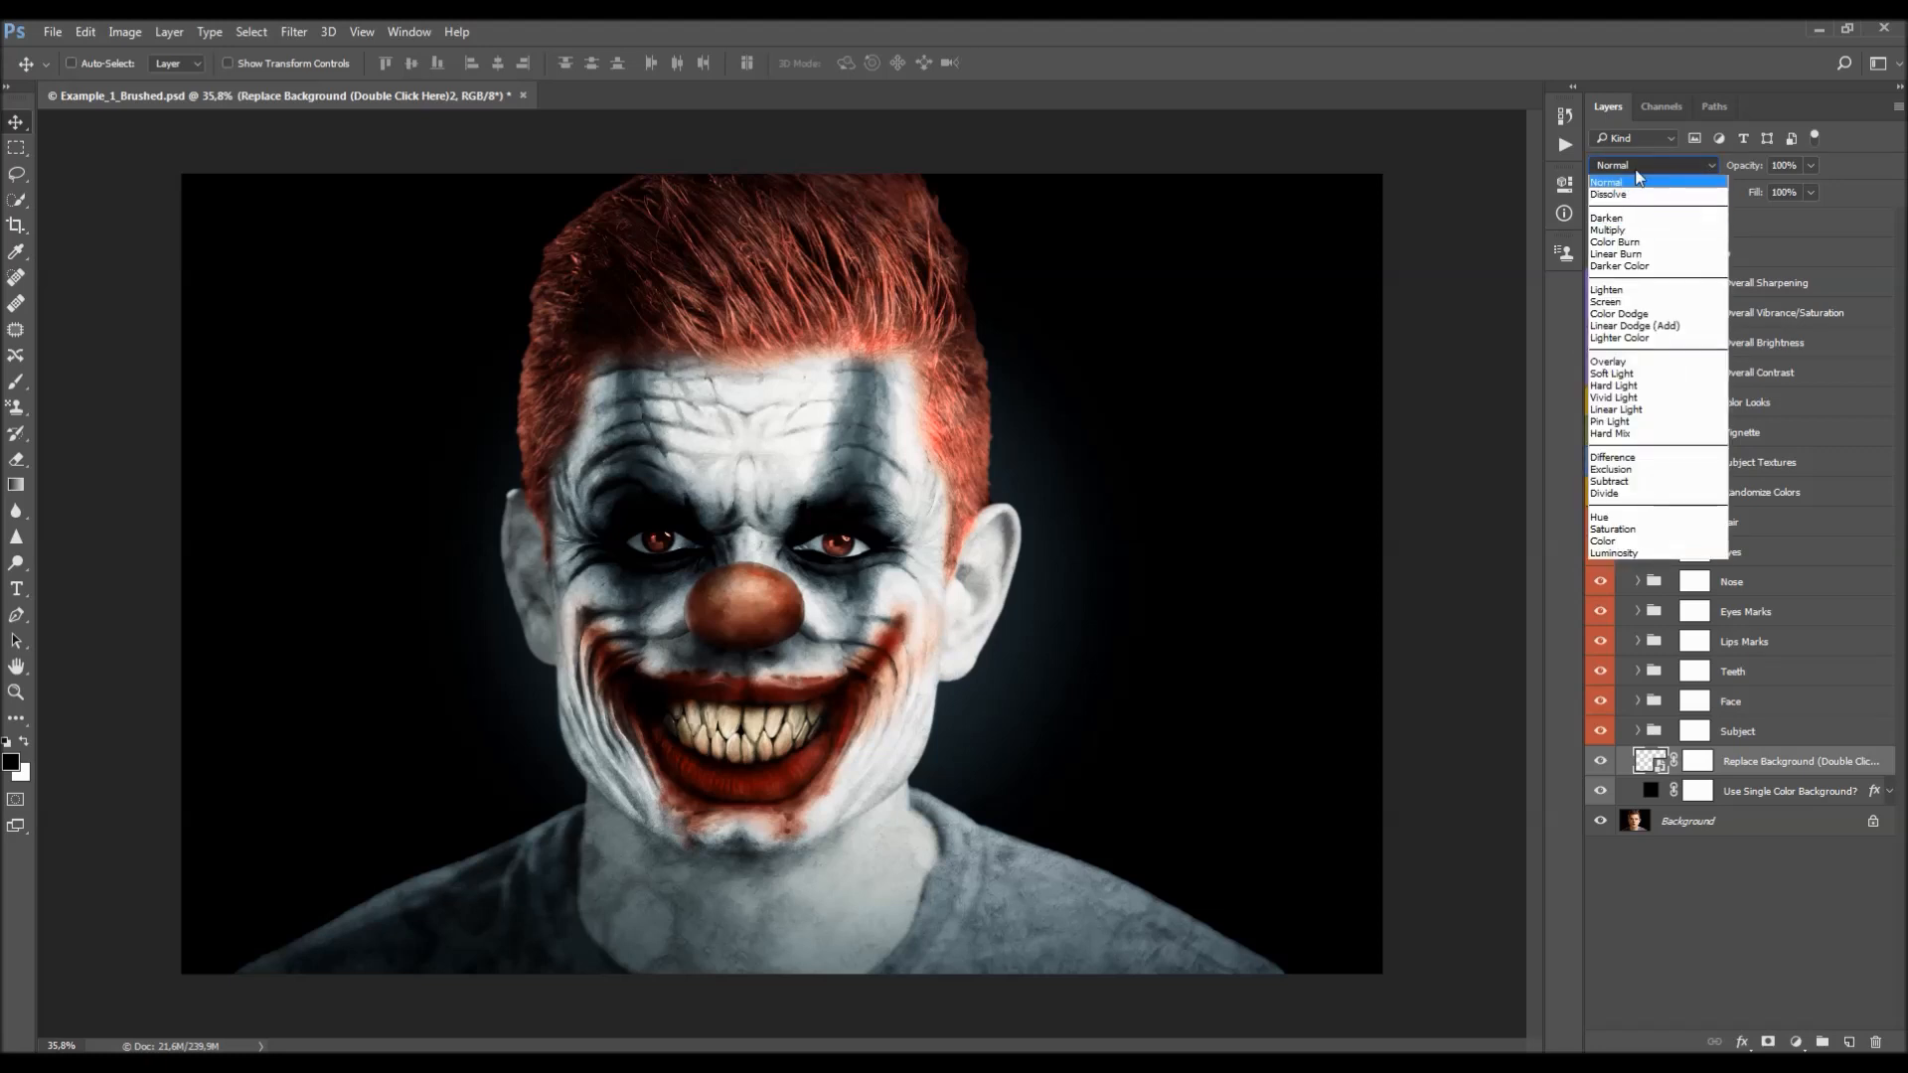
{"action": "left_click", "coordinate": [1638, 179]}
{"action": "left_click", "coordinate": [1738, 793]}
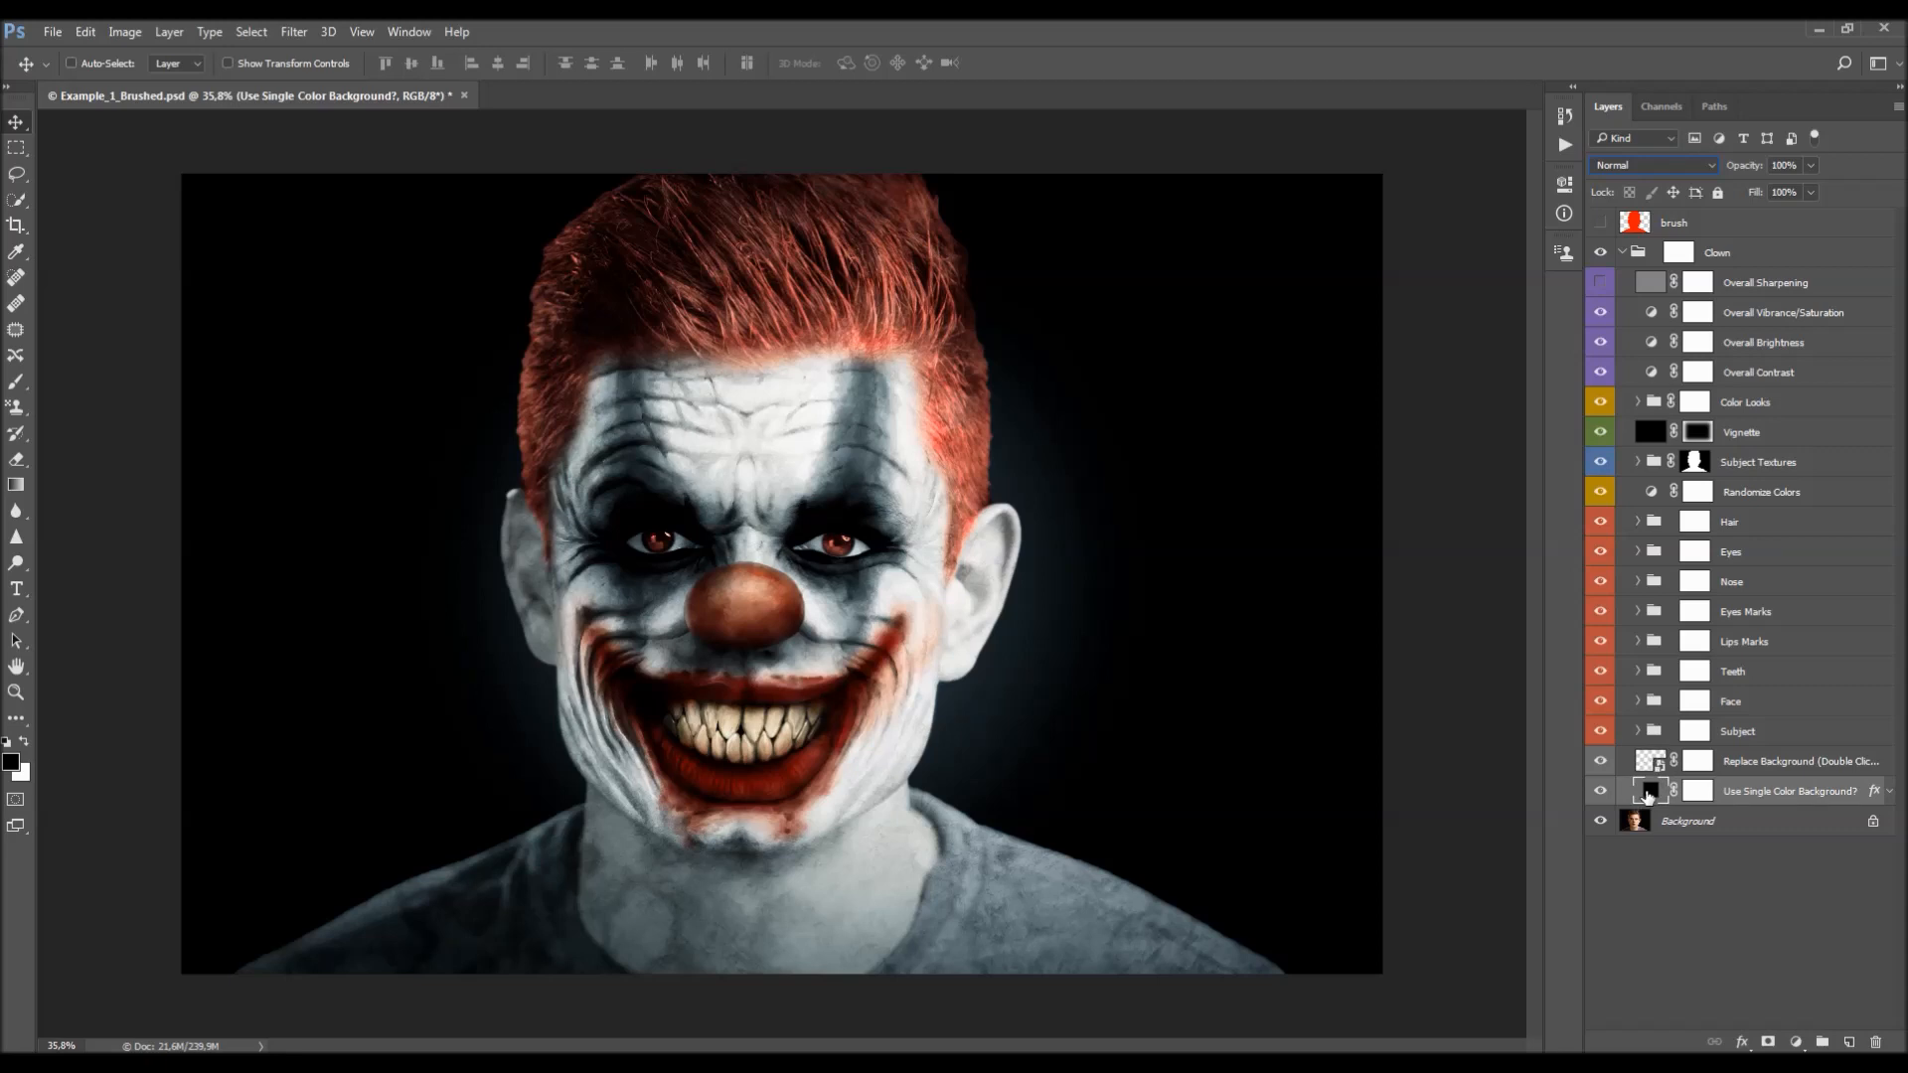
{"action": "left_click", "coordinate": [1760, 767]}
{"action": "left_click", "coordinate": [1756, 791]}
{"action": "left_click", "coordinate": [1754, 767]}
{"action": "left_click", "coordinate": [1751, 790]}
{"action": "left_click", "coordinate": [1750, 768]}
{"action": "left_click", "coordinate": [1746, 795]}
{"action": "left_click", "coordinate": [1751, 768]}
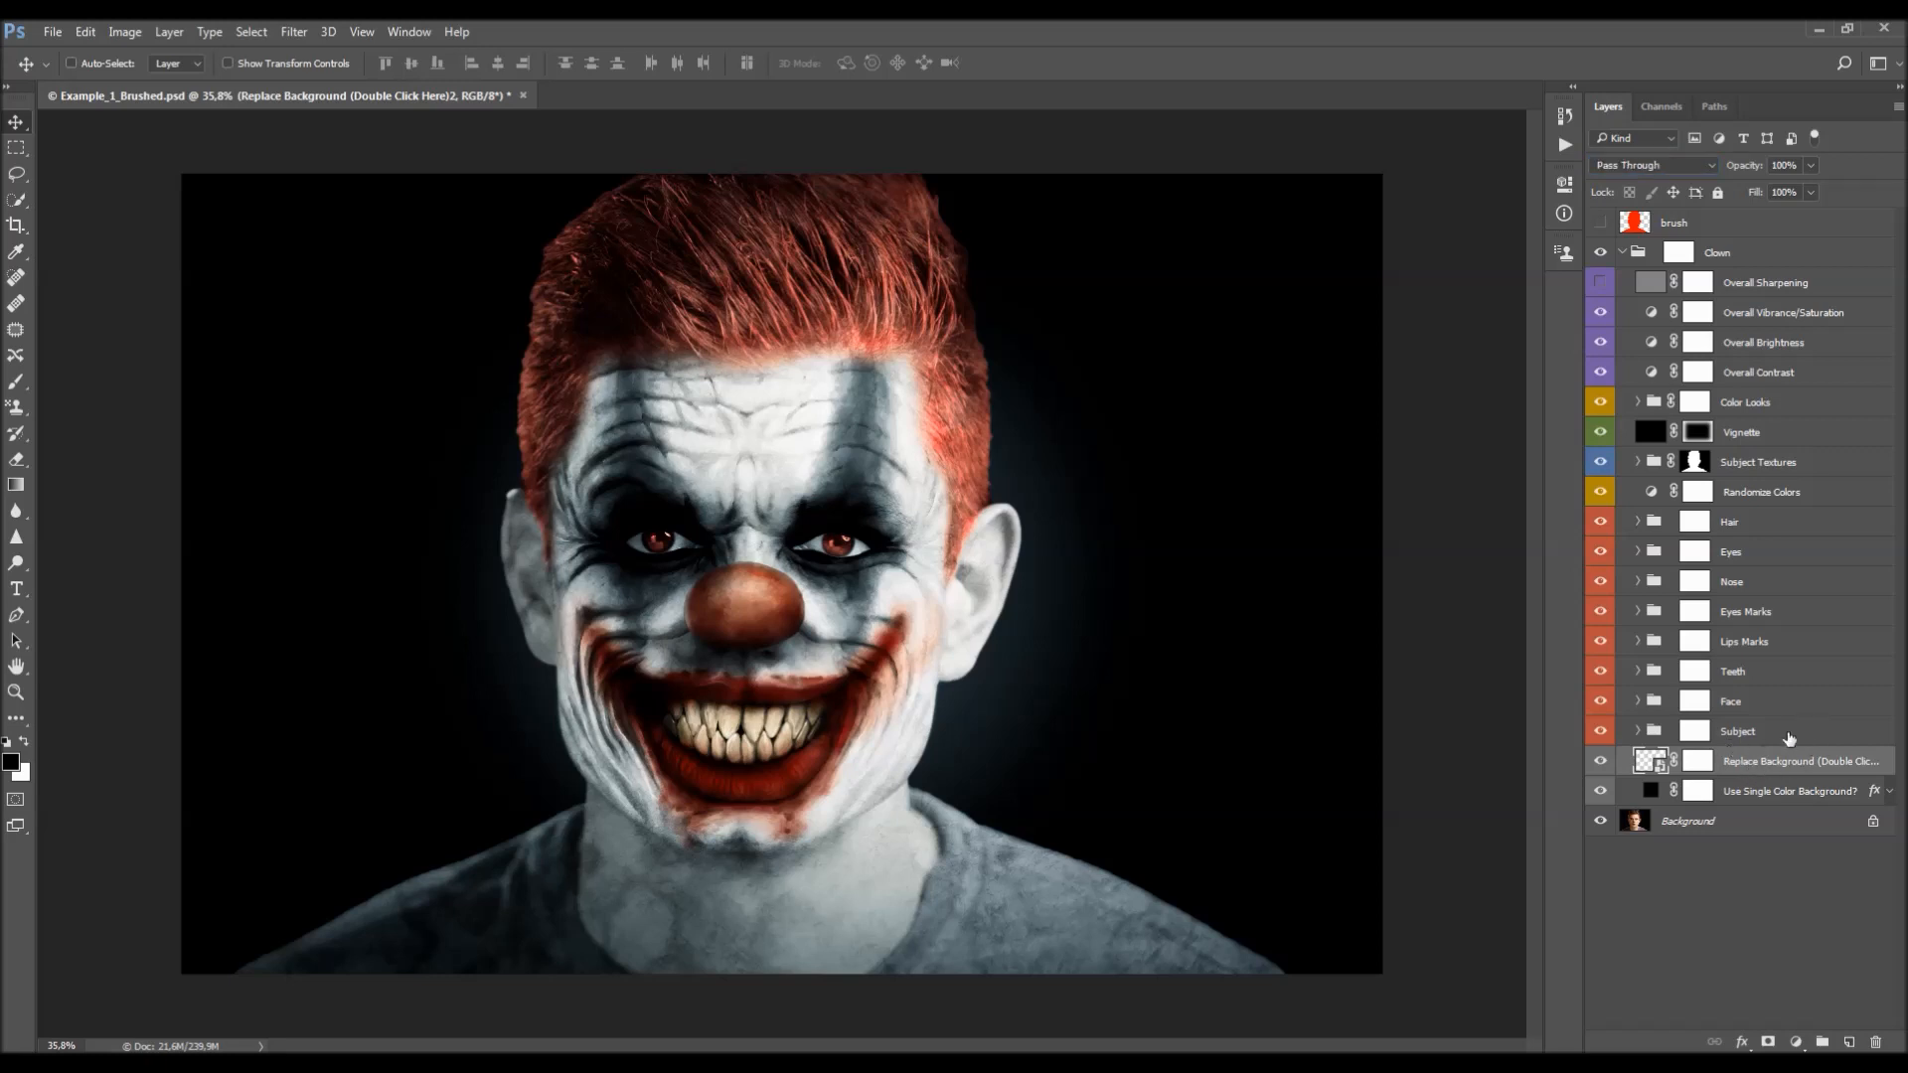
- Preview the Subject group by toggling its visibility, then expand it and check the _Subject layer hidden and shown
{"action": "left_click", "coordinate": [1790, 737]}
{"action": "left_click", "coordinate": [1601, 733]}
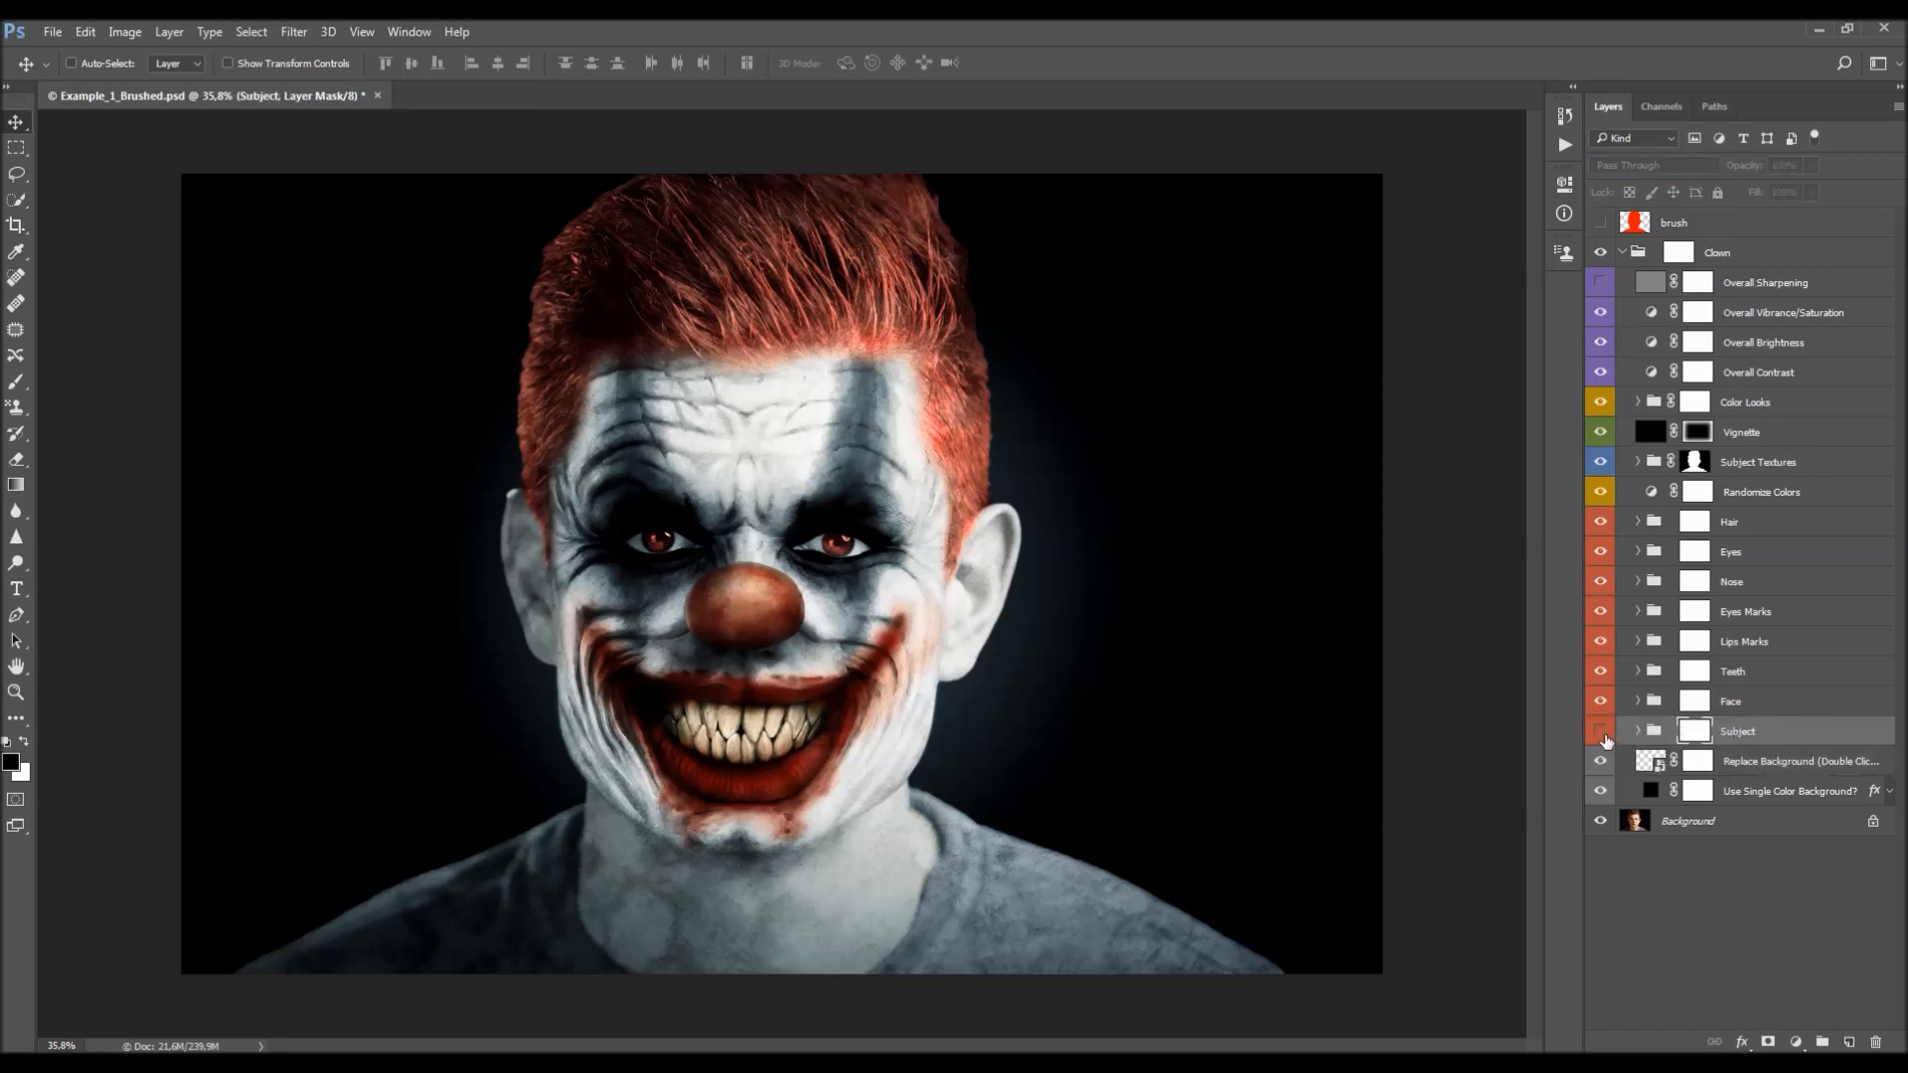
{"action": "left_click", "coordinate": [1601, 738]}
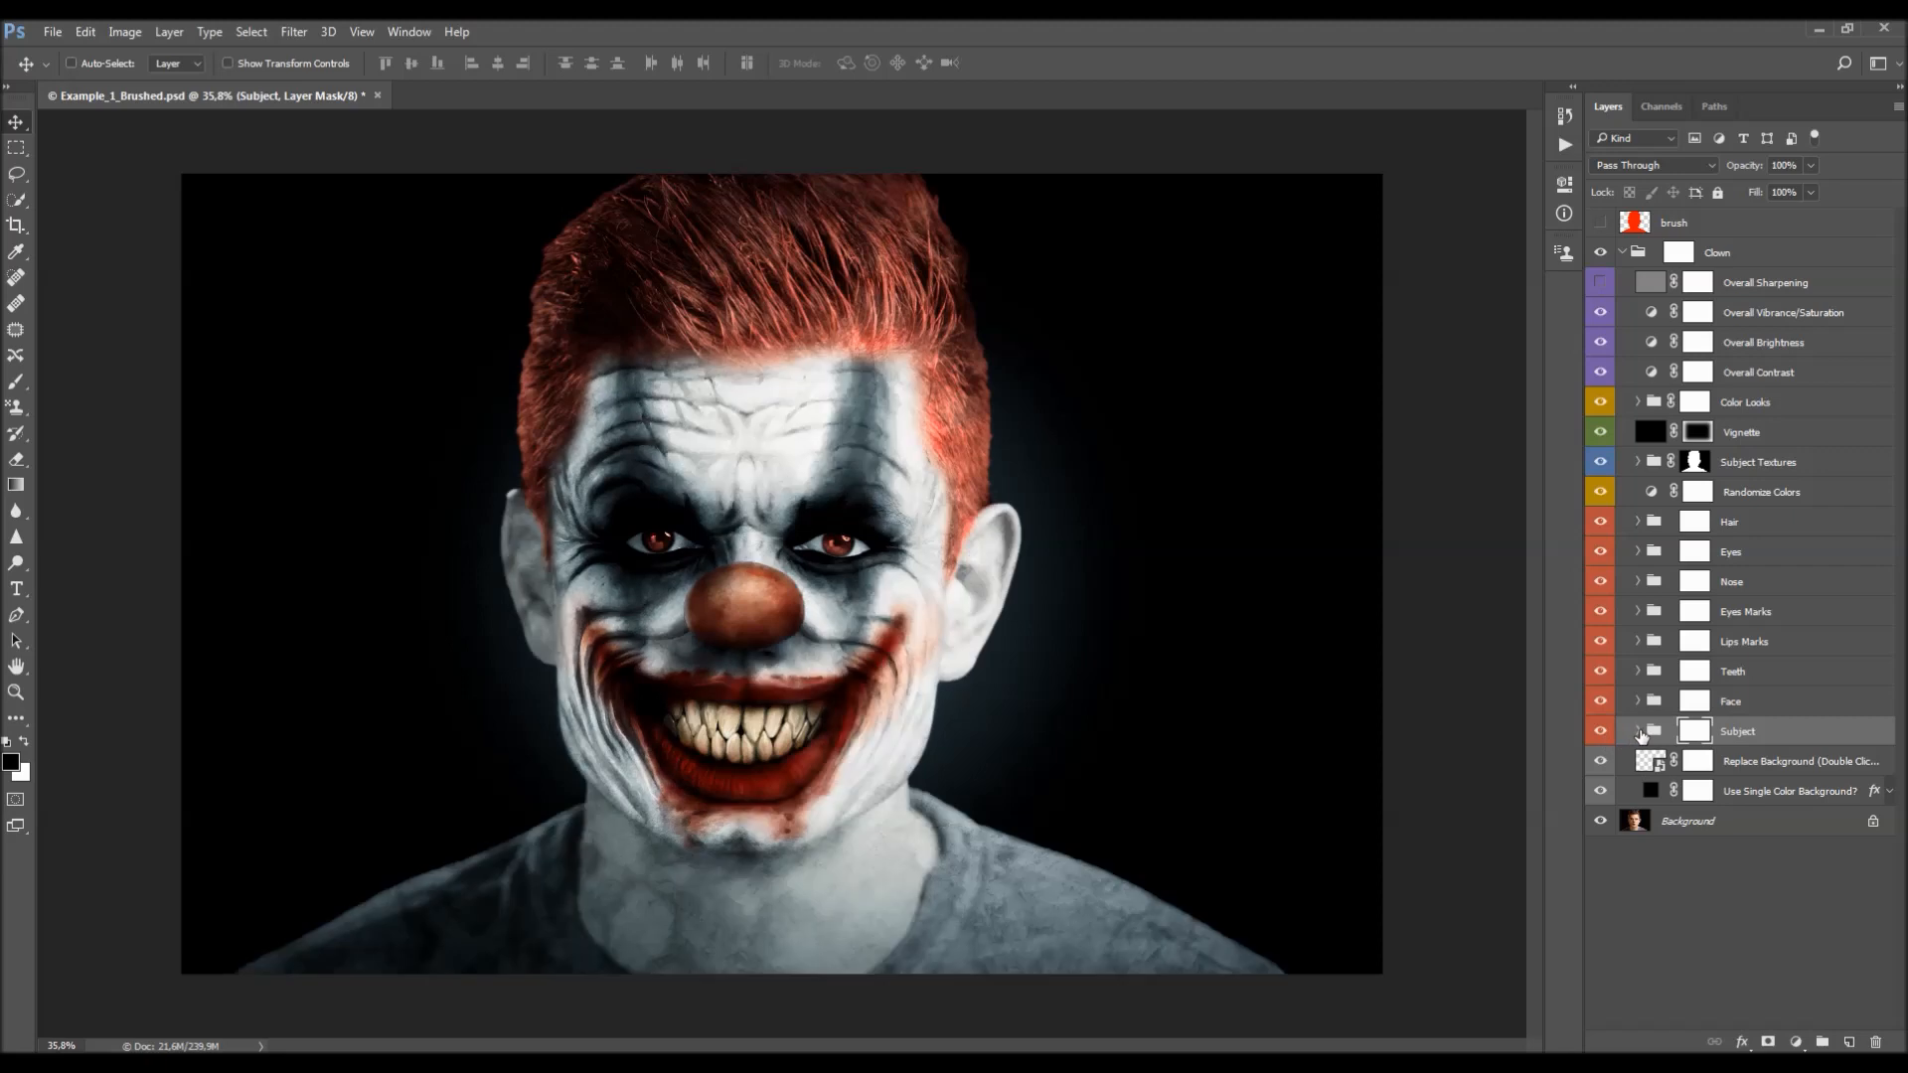
{"action": "left_click", "coordinate": [1639, 733]}
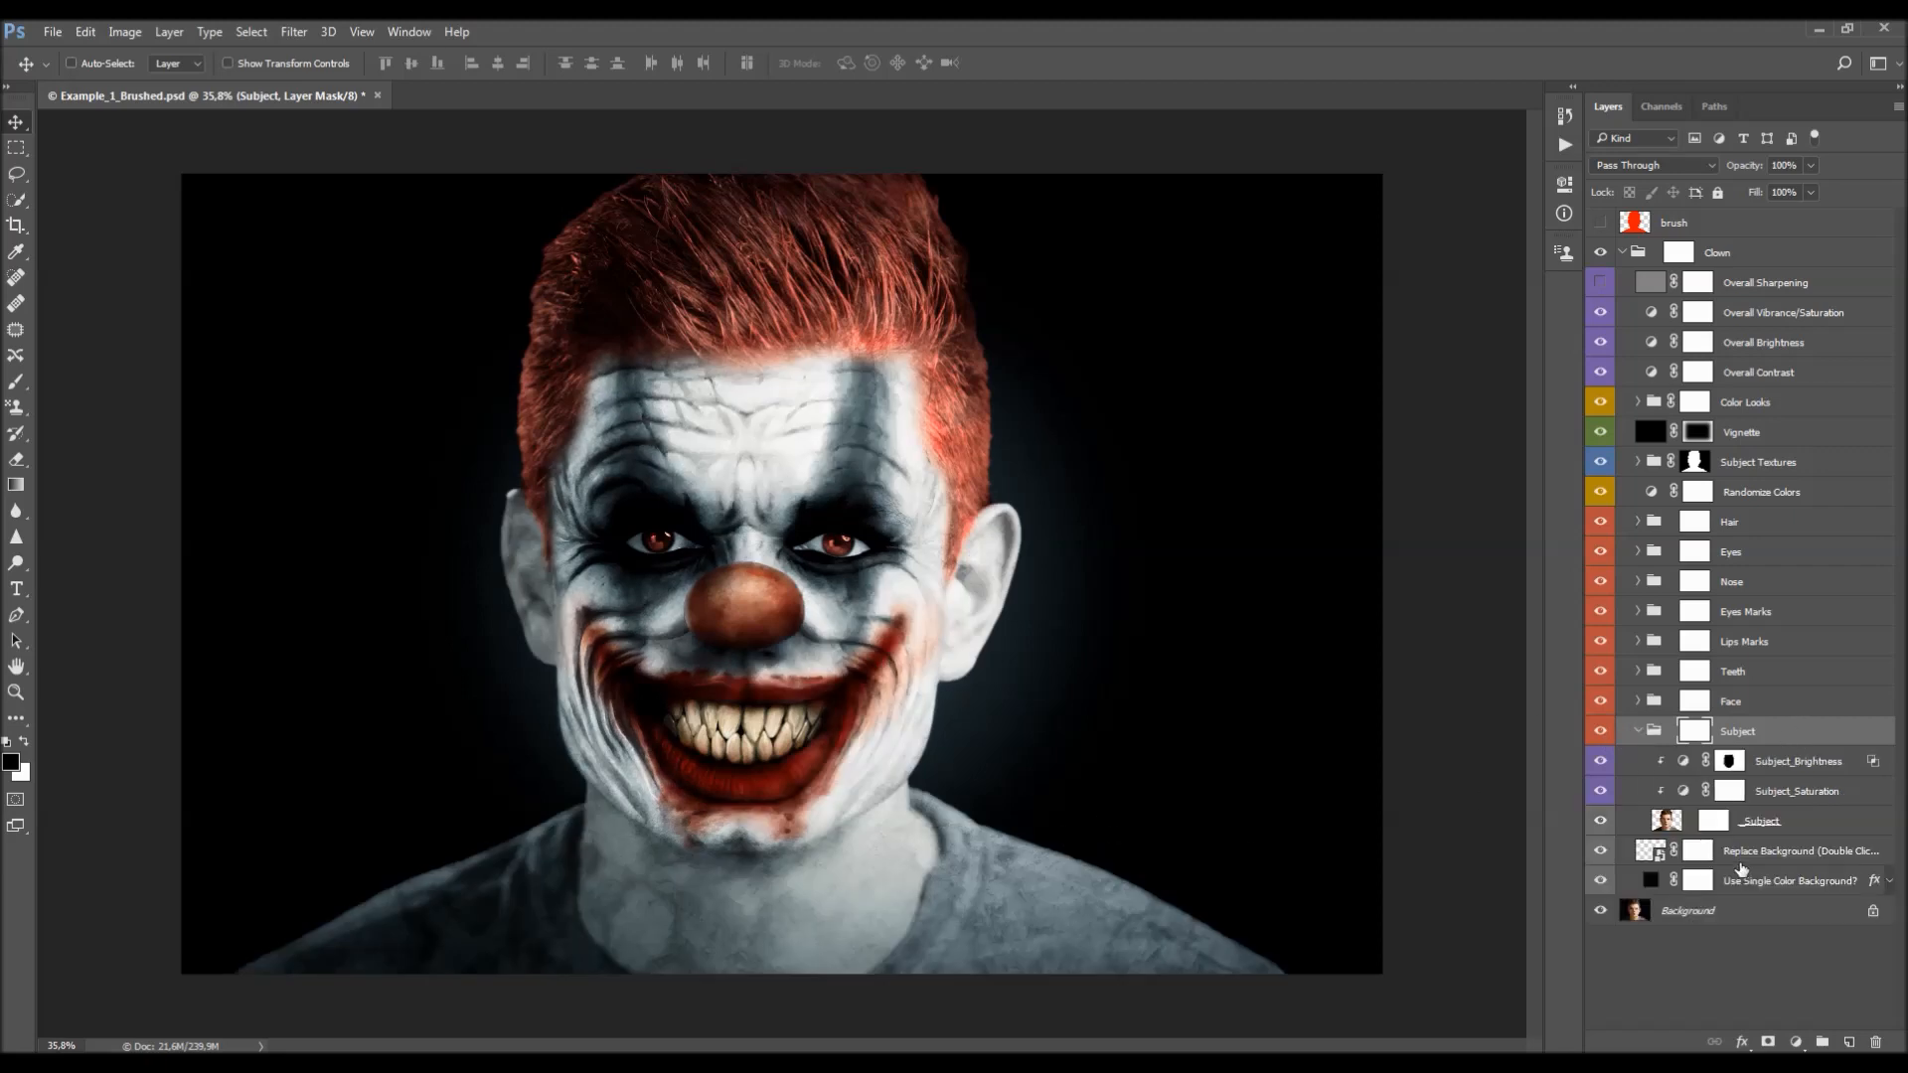
{"action": "left_click", "coordinate": [1774, 828]}
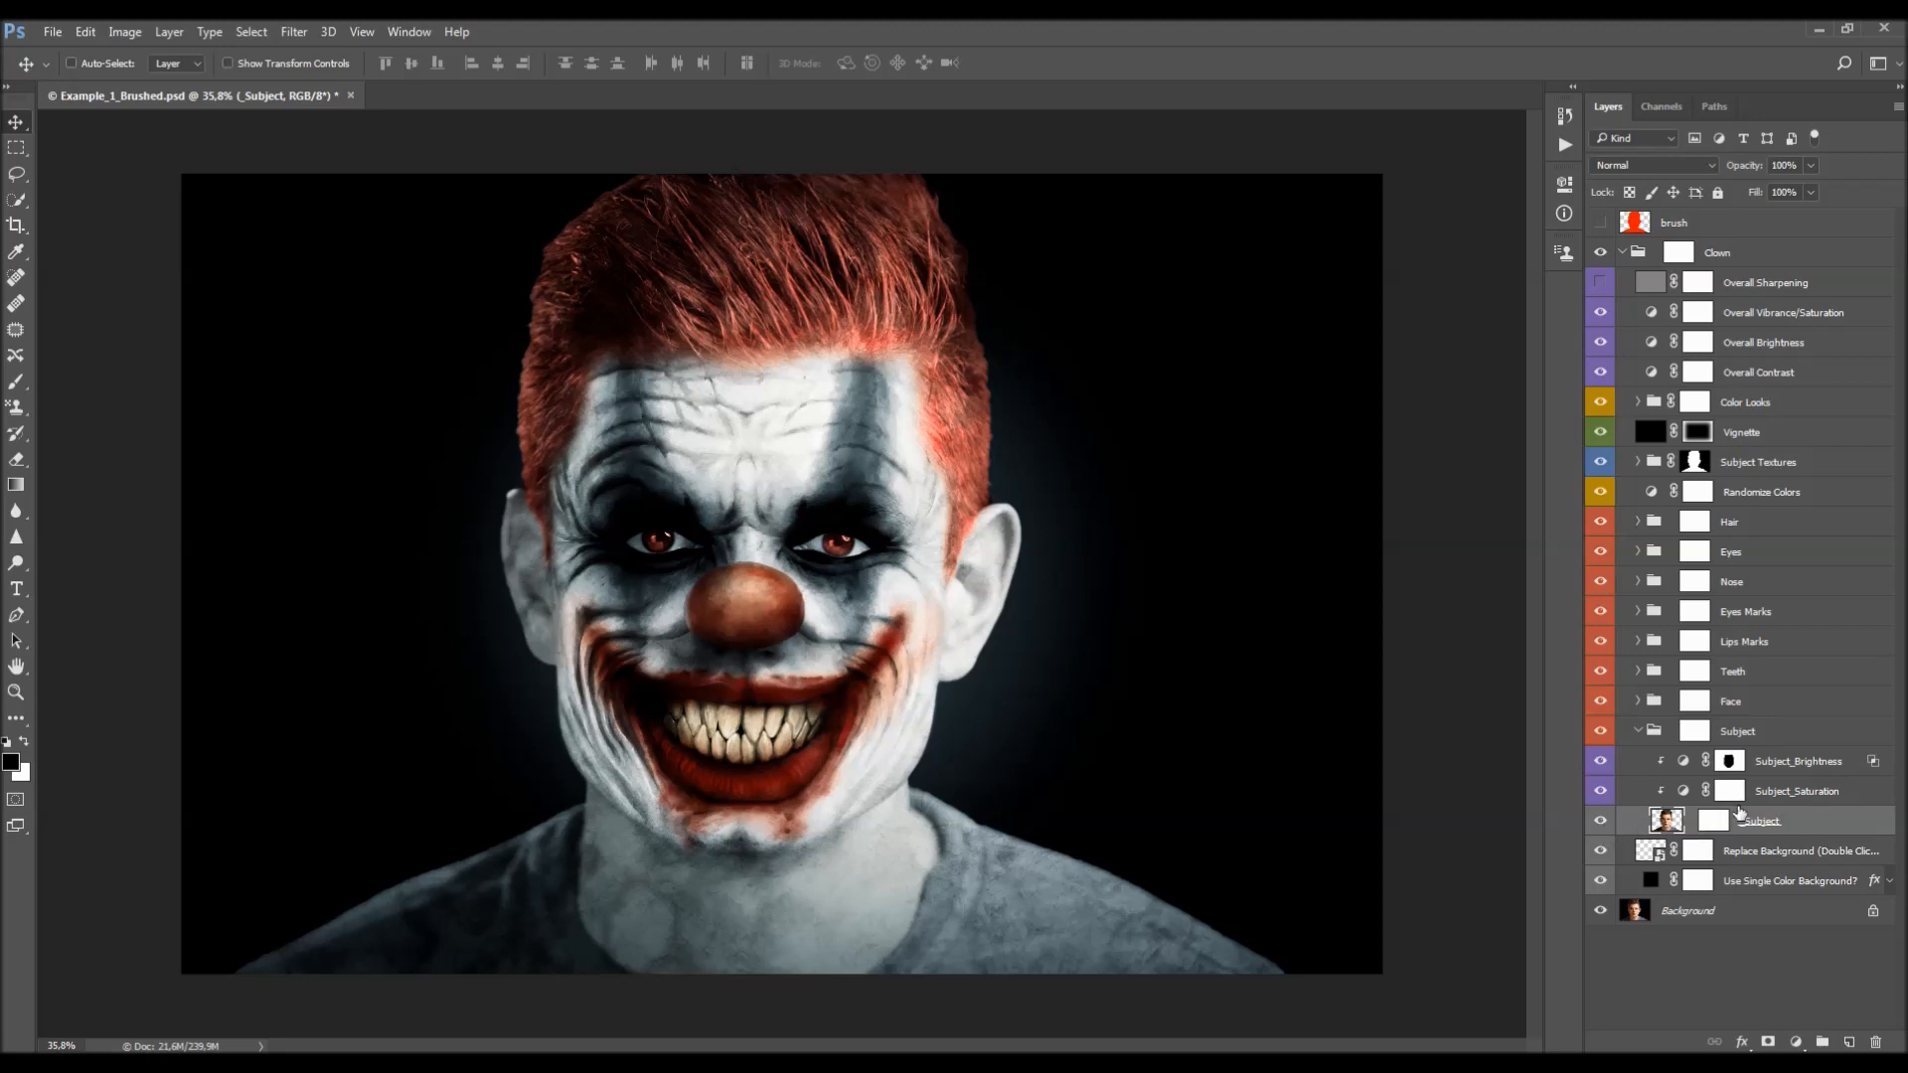
{"action": "left_click", "coordinate": [1602, 822]}
{"action": "left_click", "coordinate": [1602, 822]}
- Try the Subject_Saturation adjustment layer at 100% opacity, then undo the opacity change
{"action": "left_click", "coordinate": [1735, 796]}
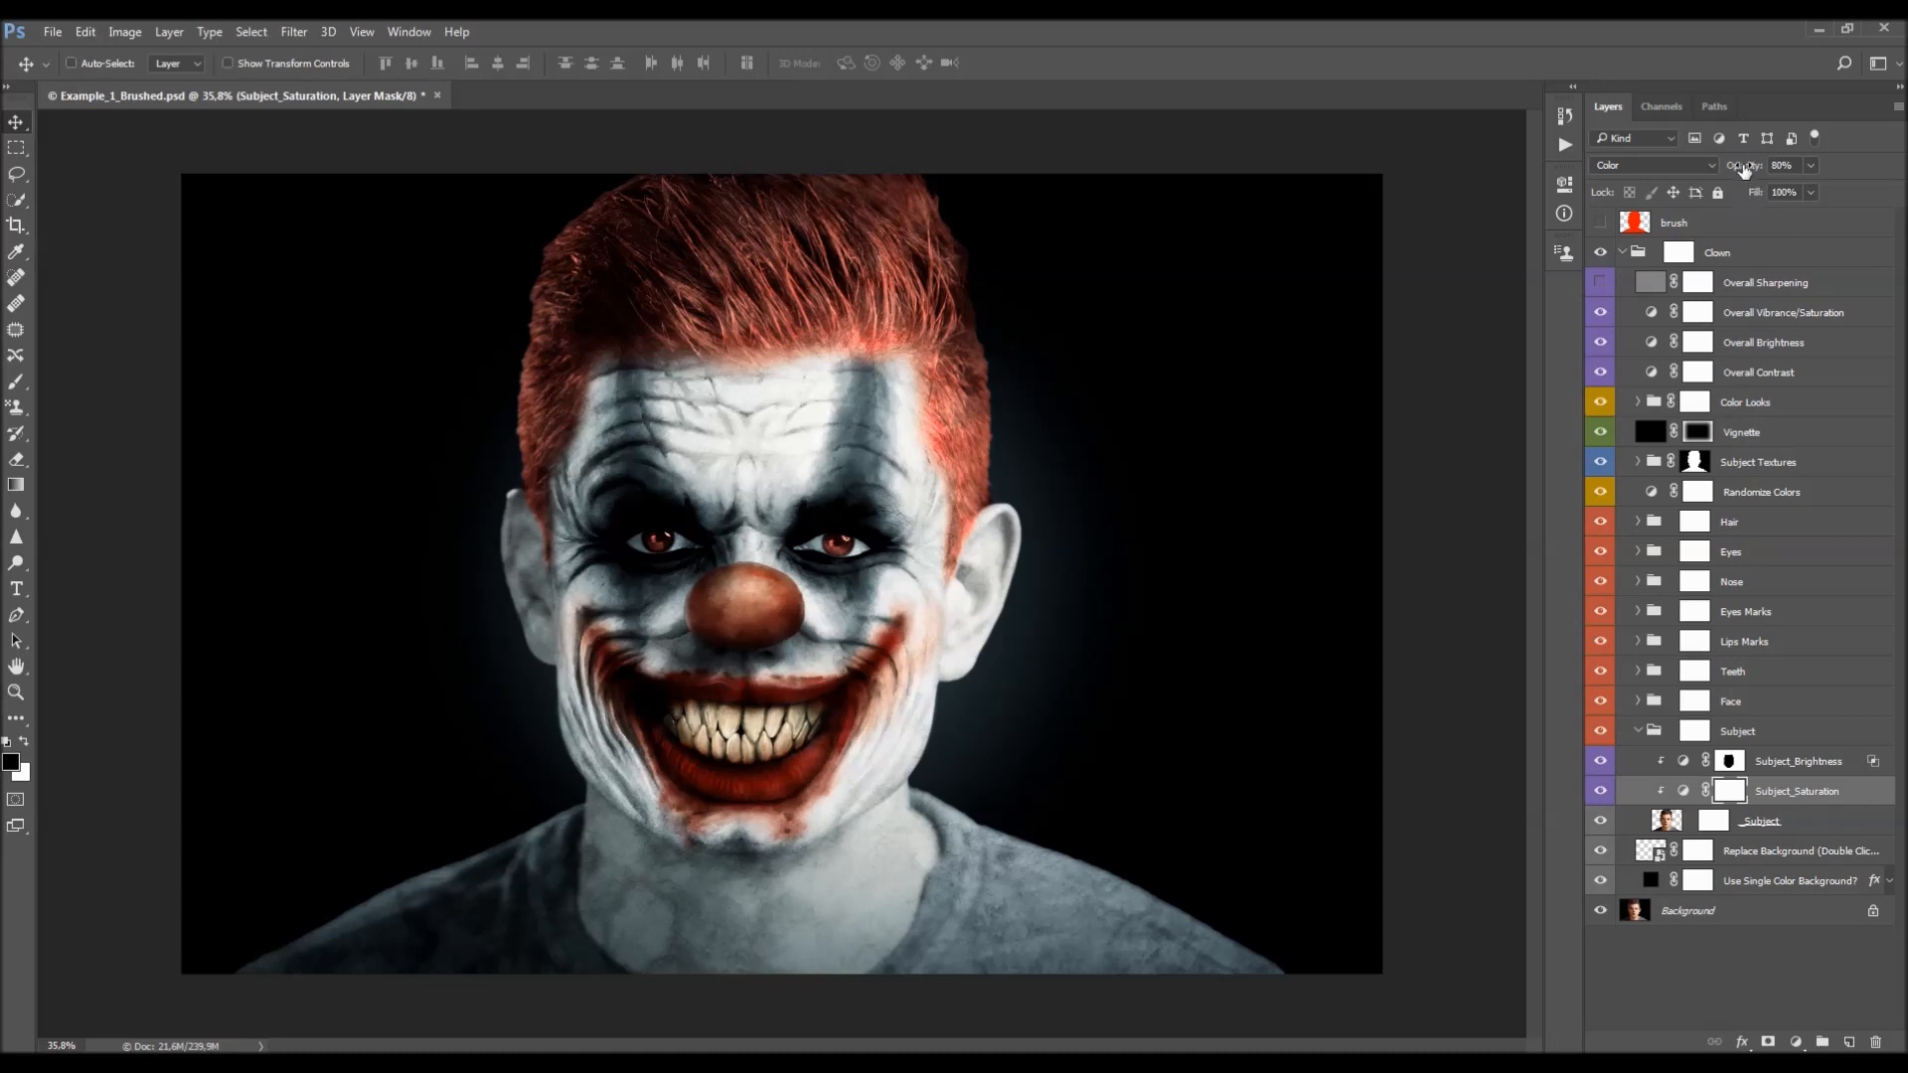
{"action": "left_click_drag", "start_coordinate": [1751, 167], "coordinate": [1882, 195]}
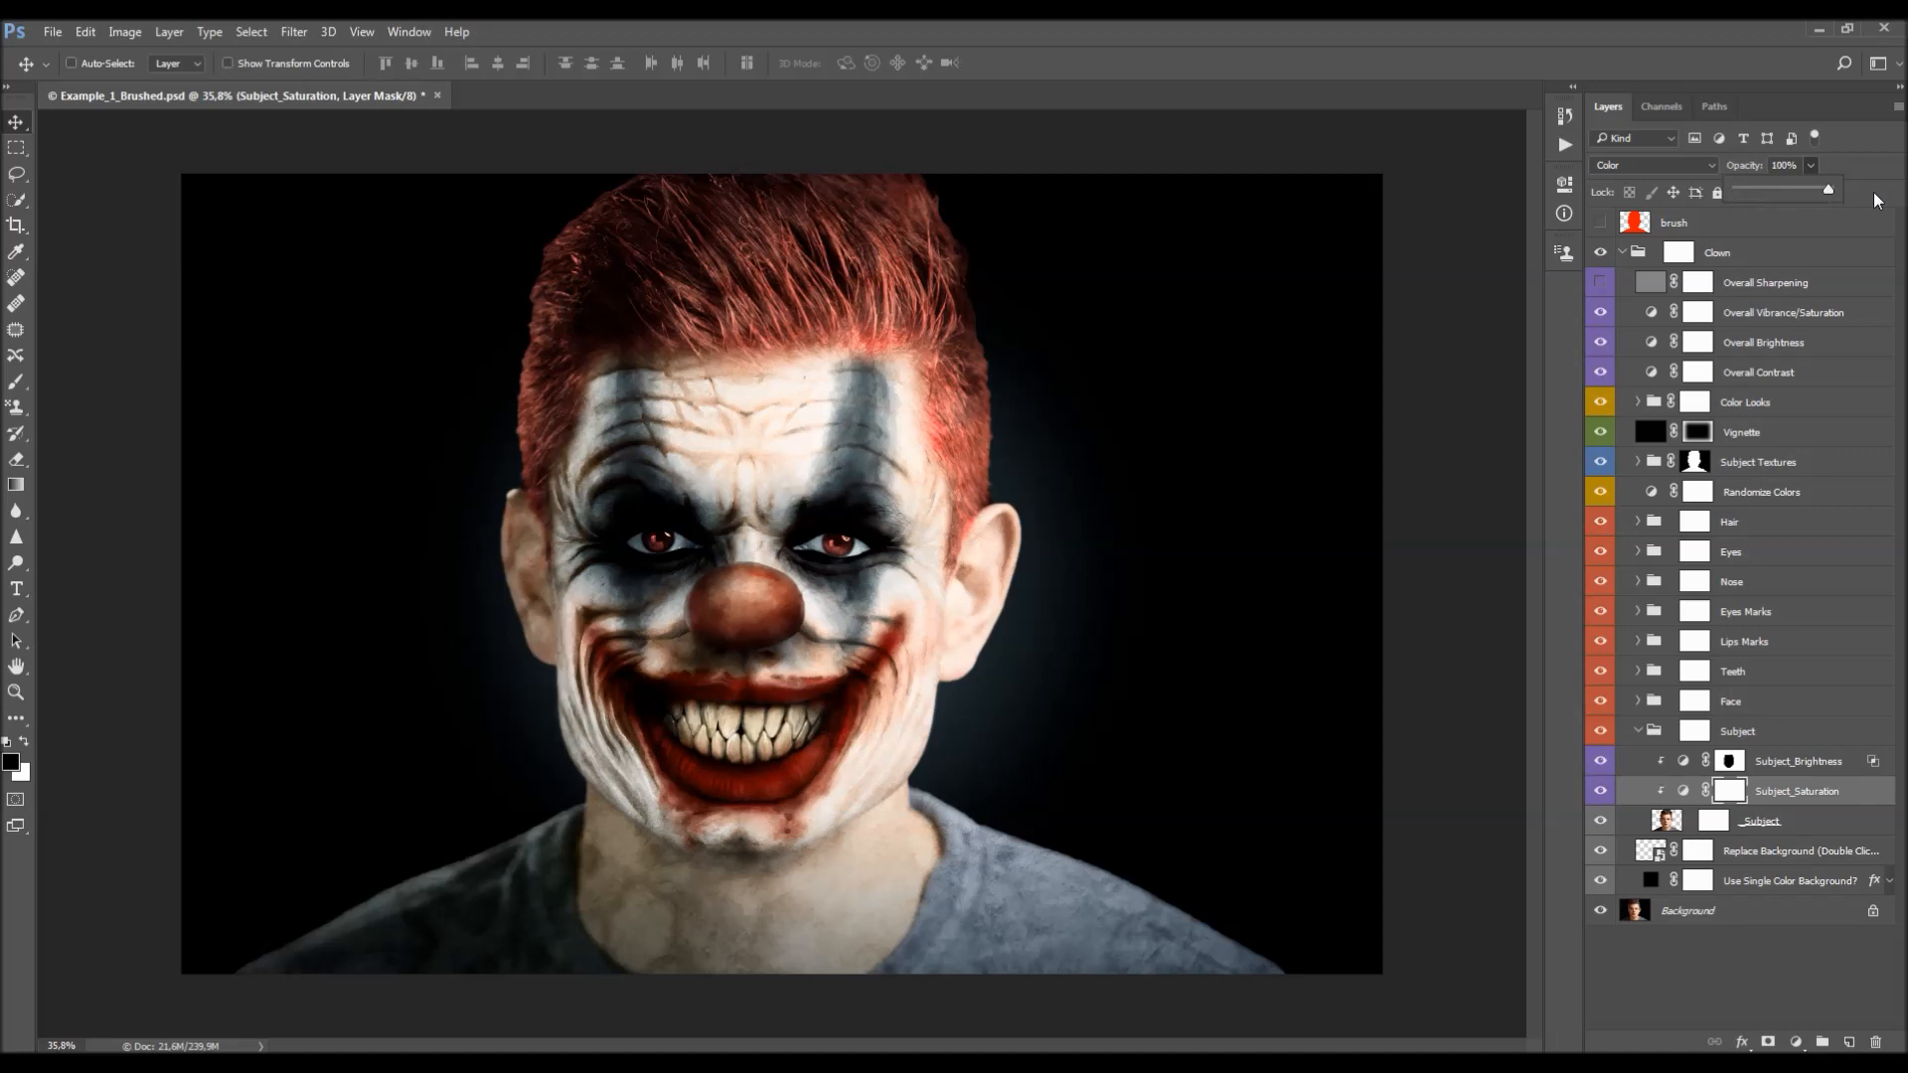
{"action": "key", "text": "ctrl+z"}
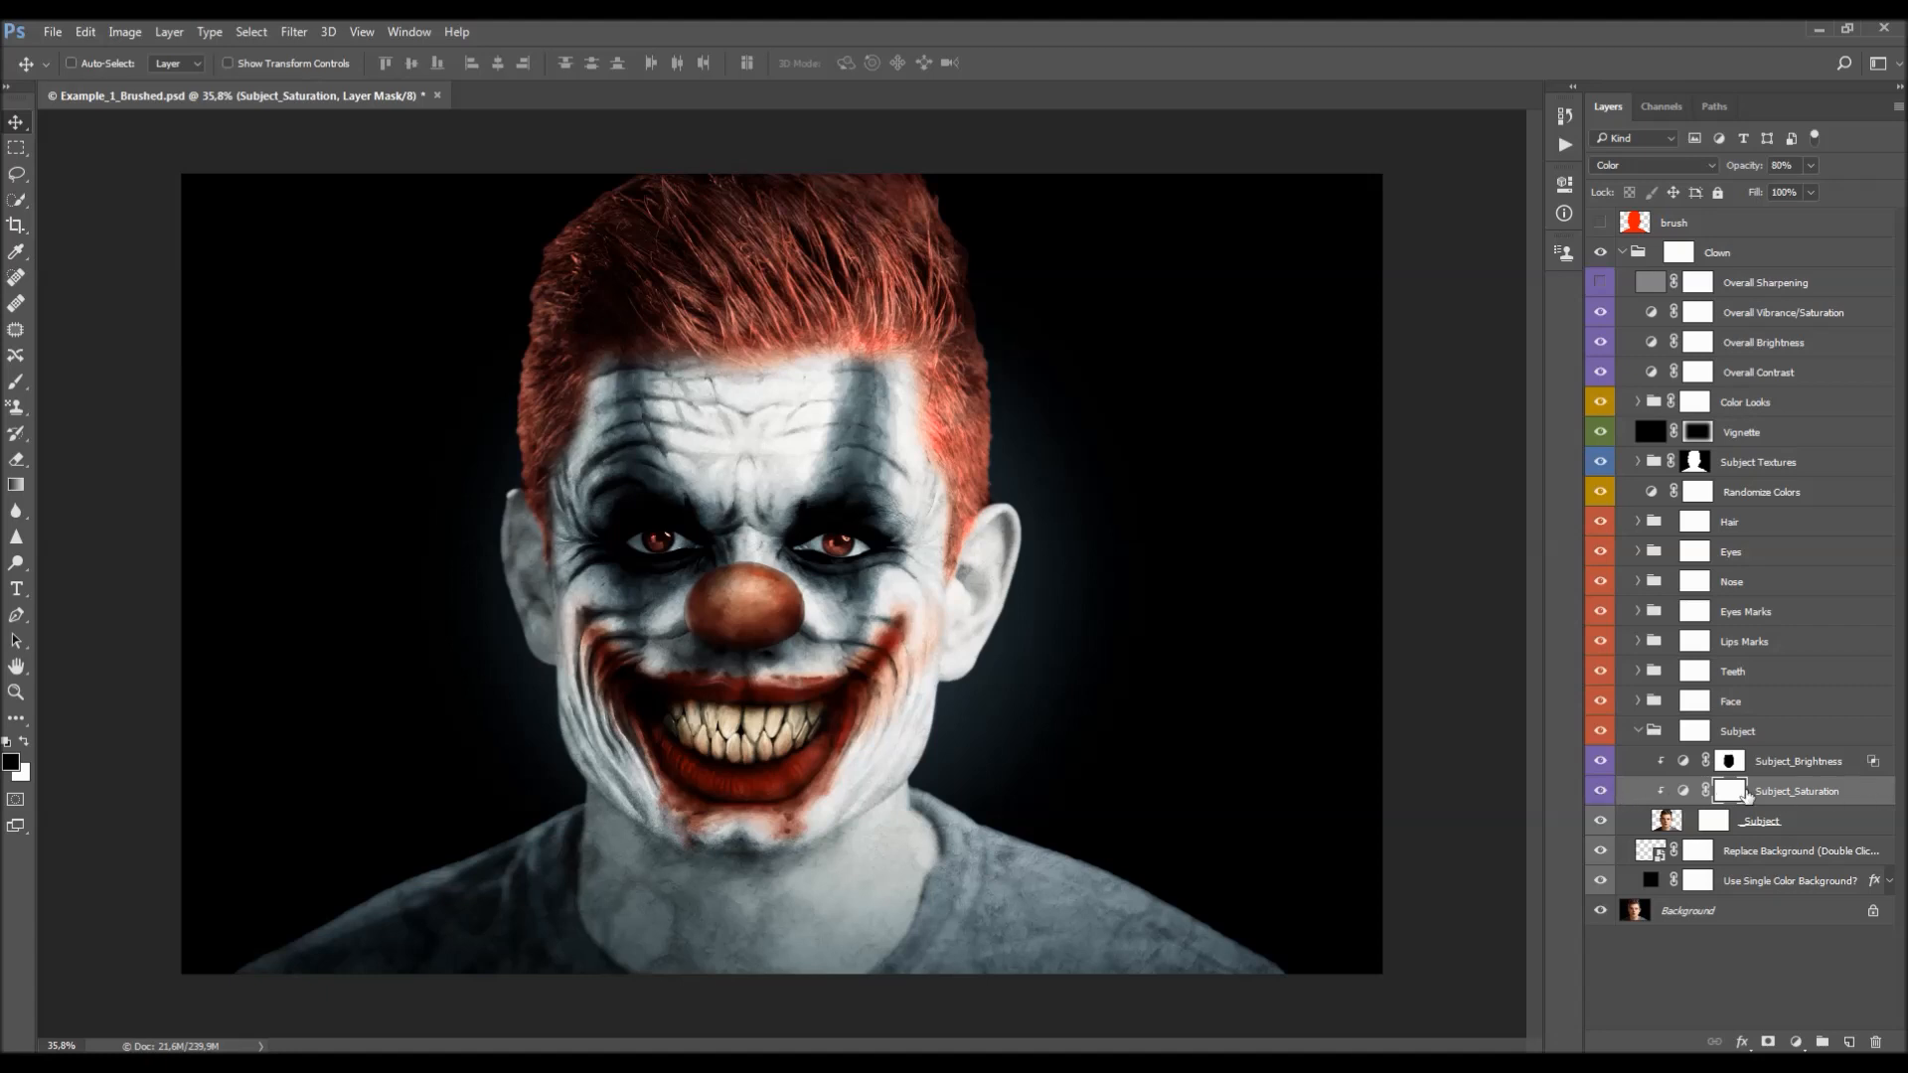
- Set the Lightness of the Subject_Brightness Hue/Saturation layer to +33 and compare the image with the adjustment hidden and shown
{"action": "left_click", "coordinate": [1796, 765]}
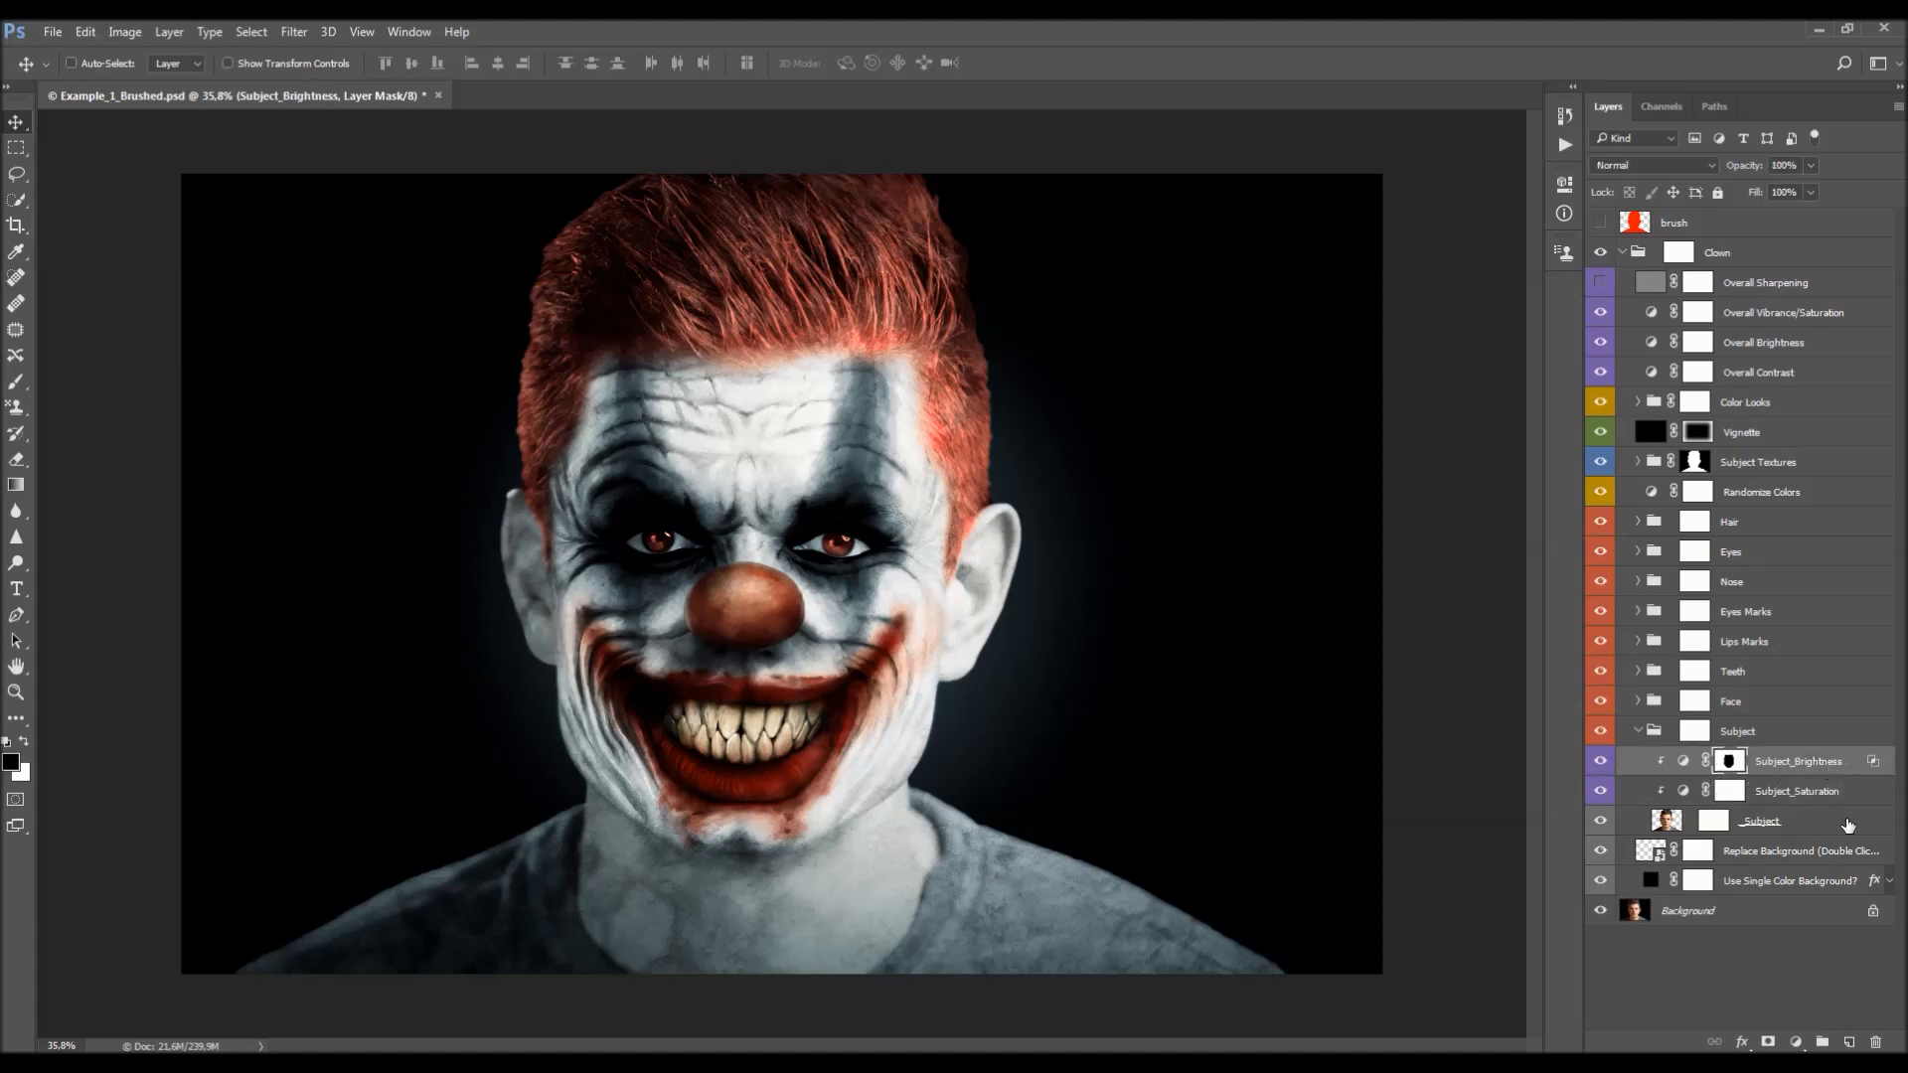
{"action": "double_click", "coordinate": [1683, 762]}
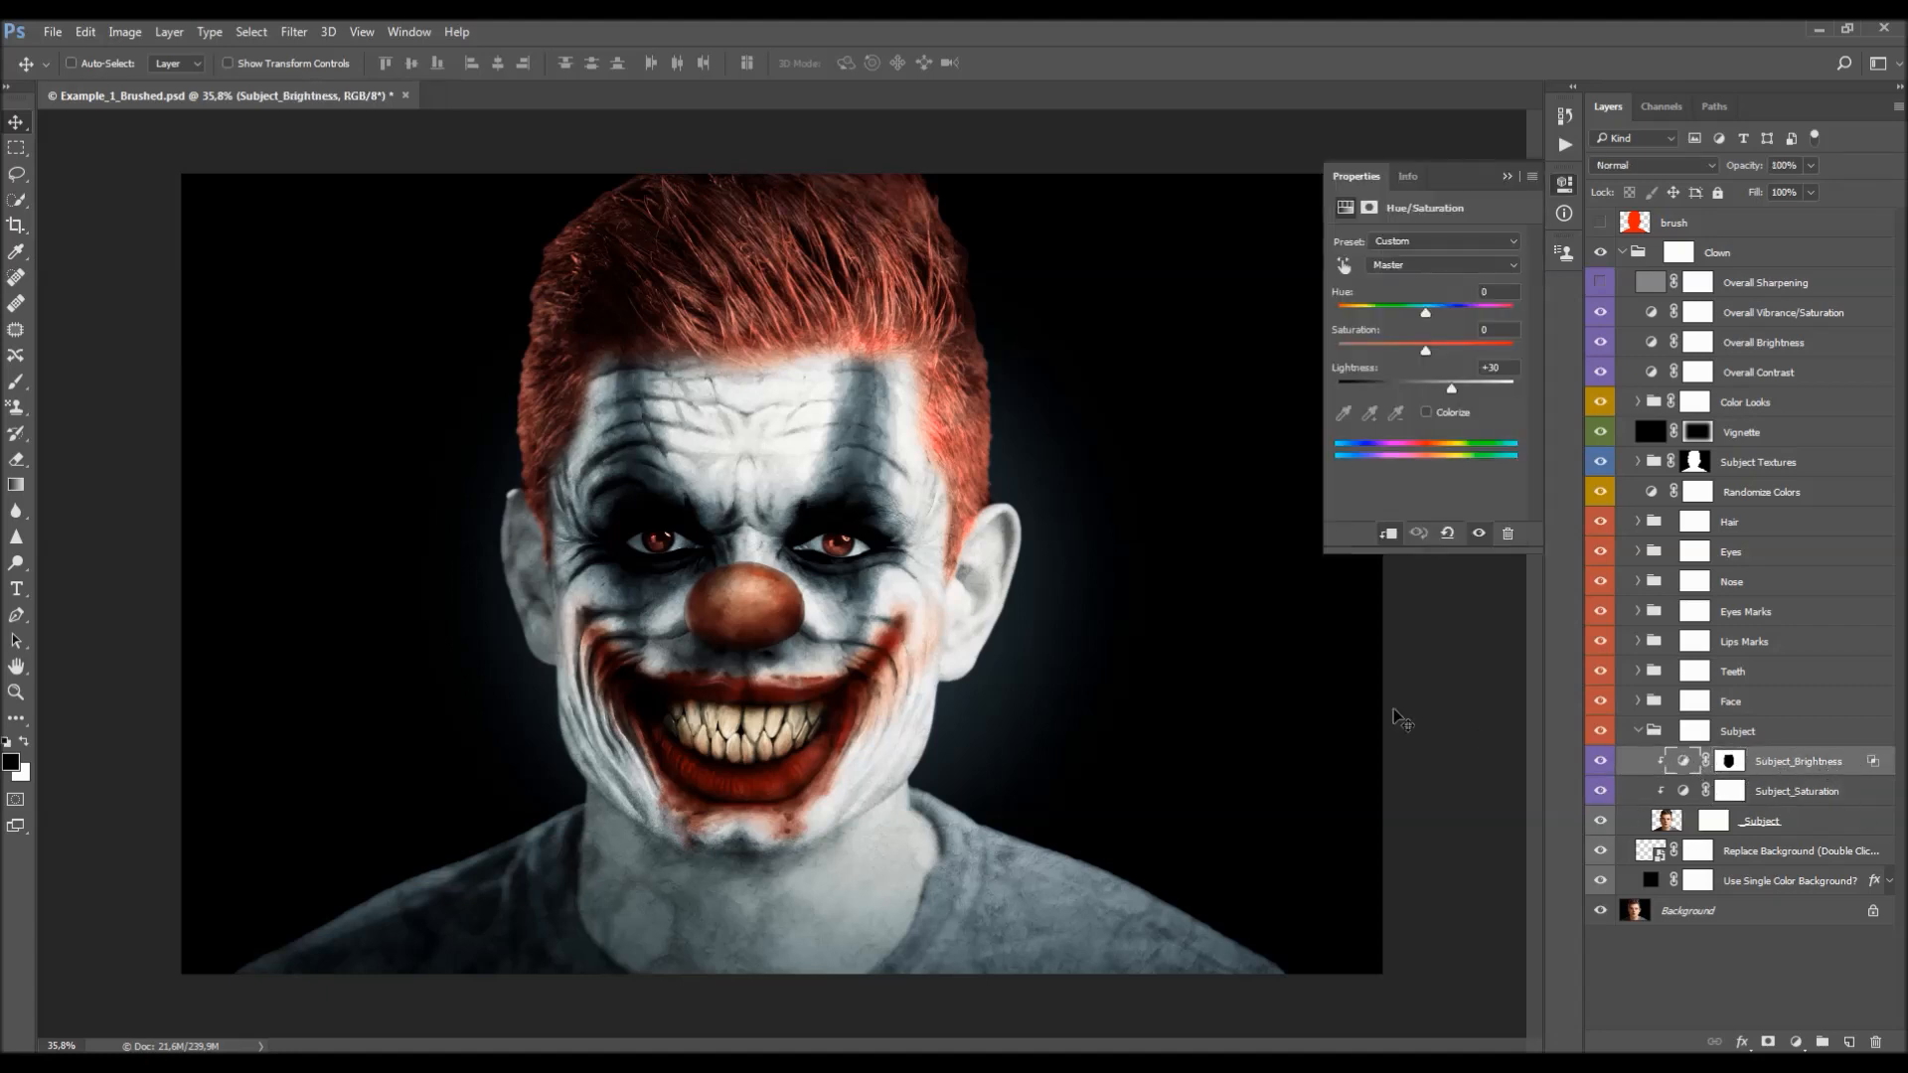
{"action": "mouse_move", "coordinate": [1448, 387]}
{"action": "left_mouse_down"}
{"action": "mouse_move", "coordinate": [1373, 391]}
{"action": "mouse_move", "coordinate": [1438, 384]}
{"action": "left_mouse_up"}
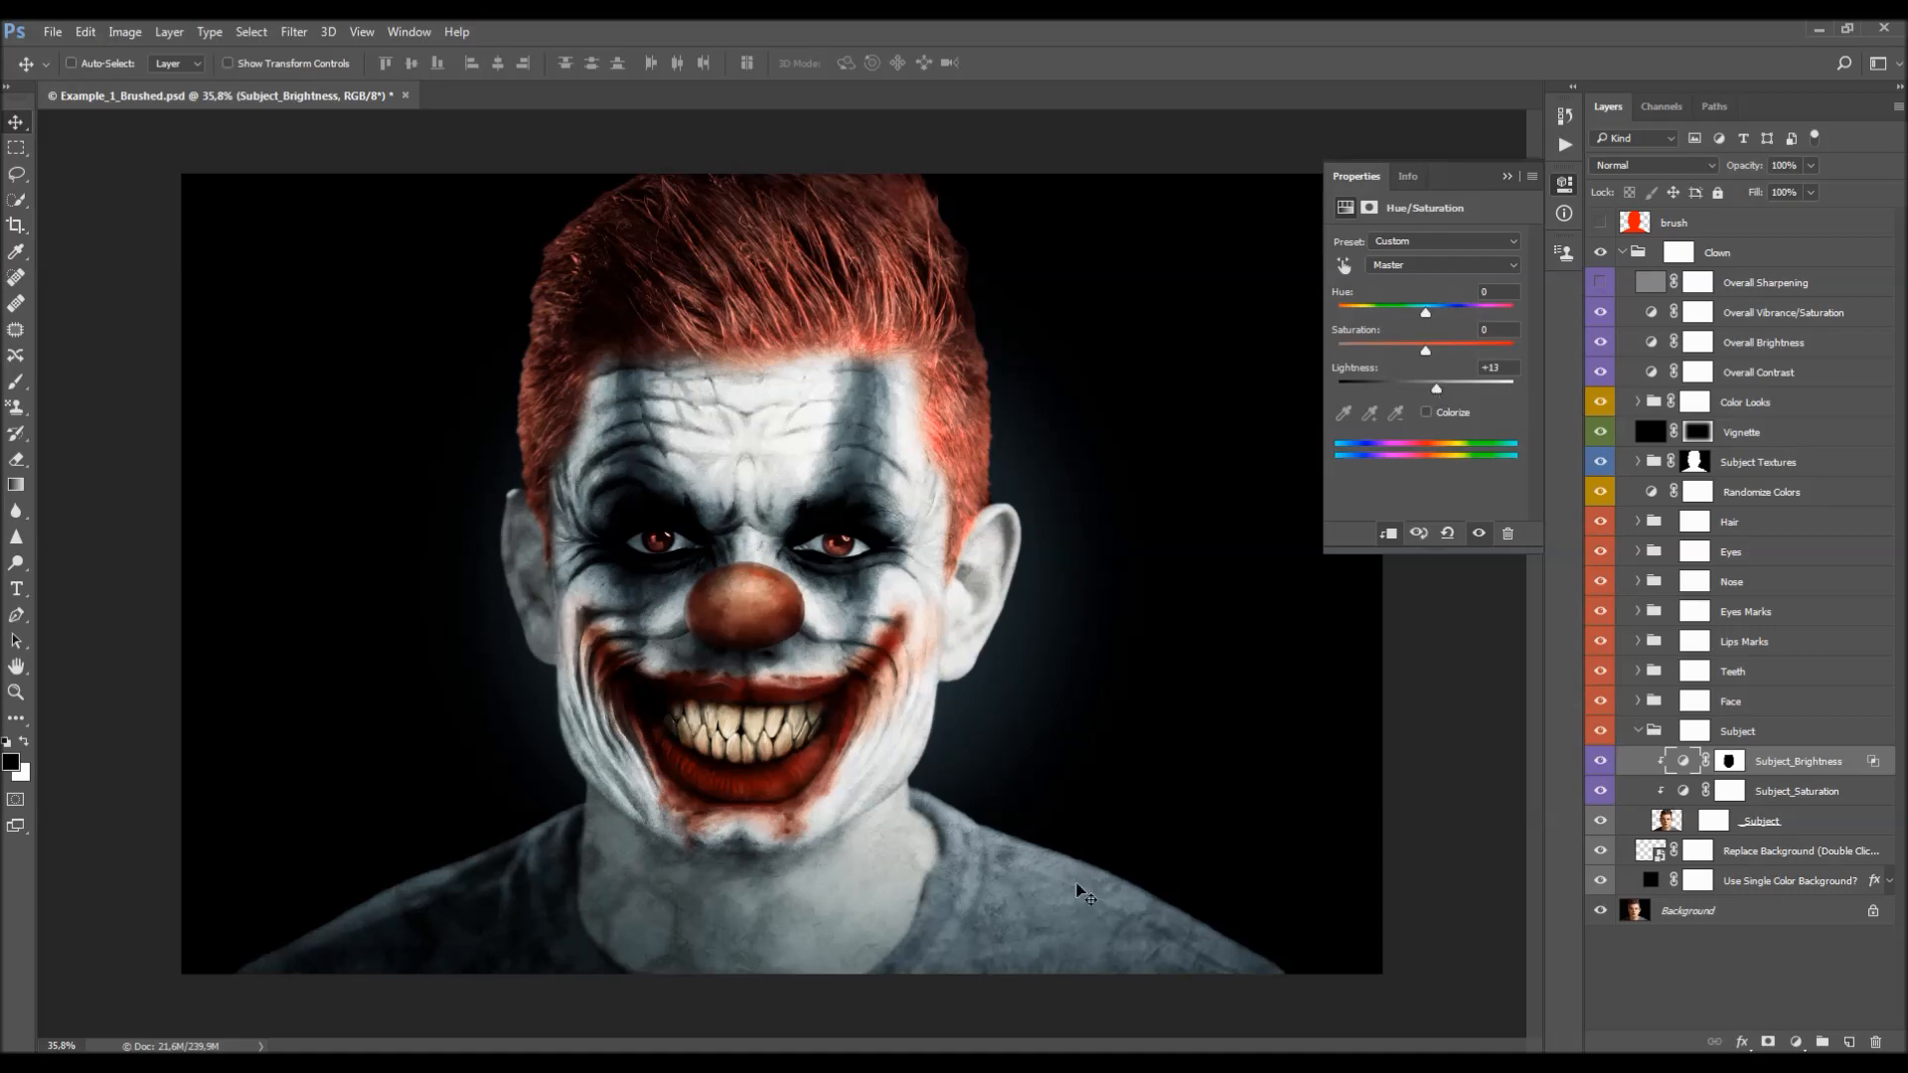
{"action": "left_click", "coordinate": [1730, 760], "text": "alt"}
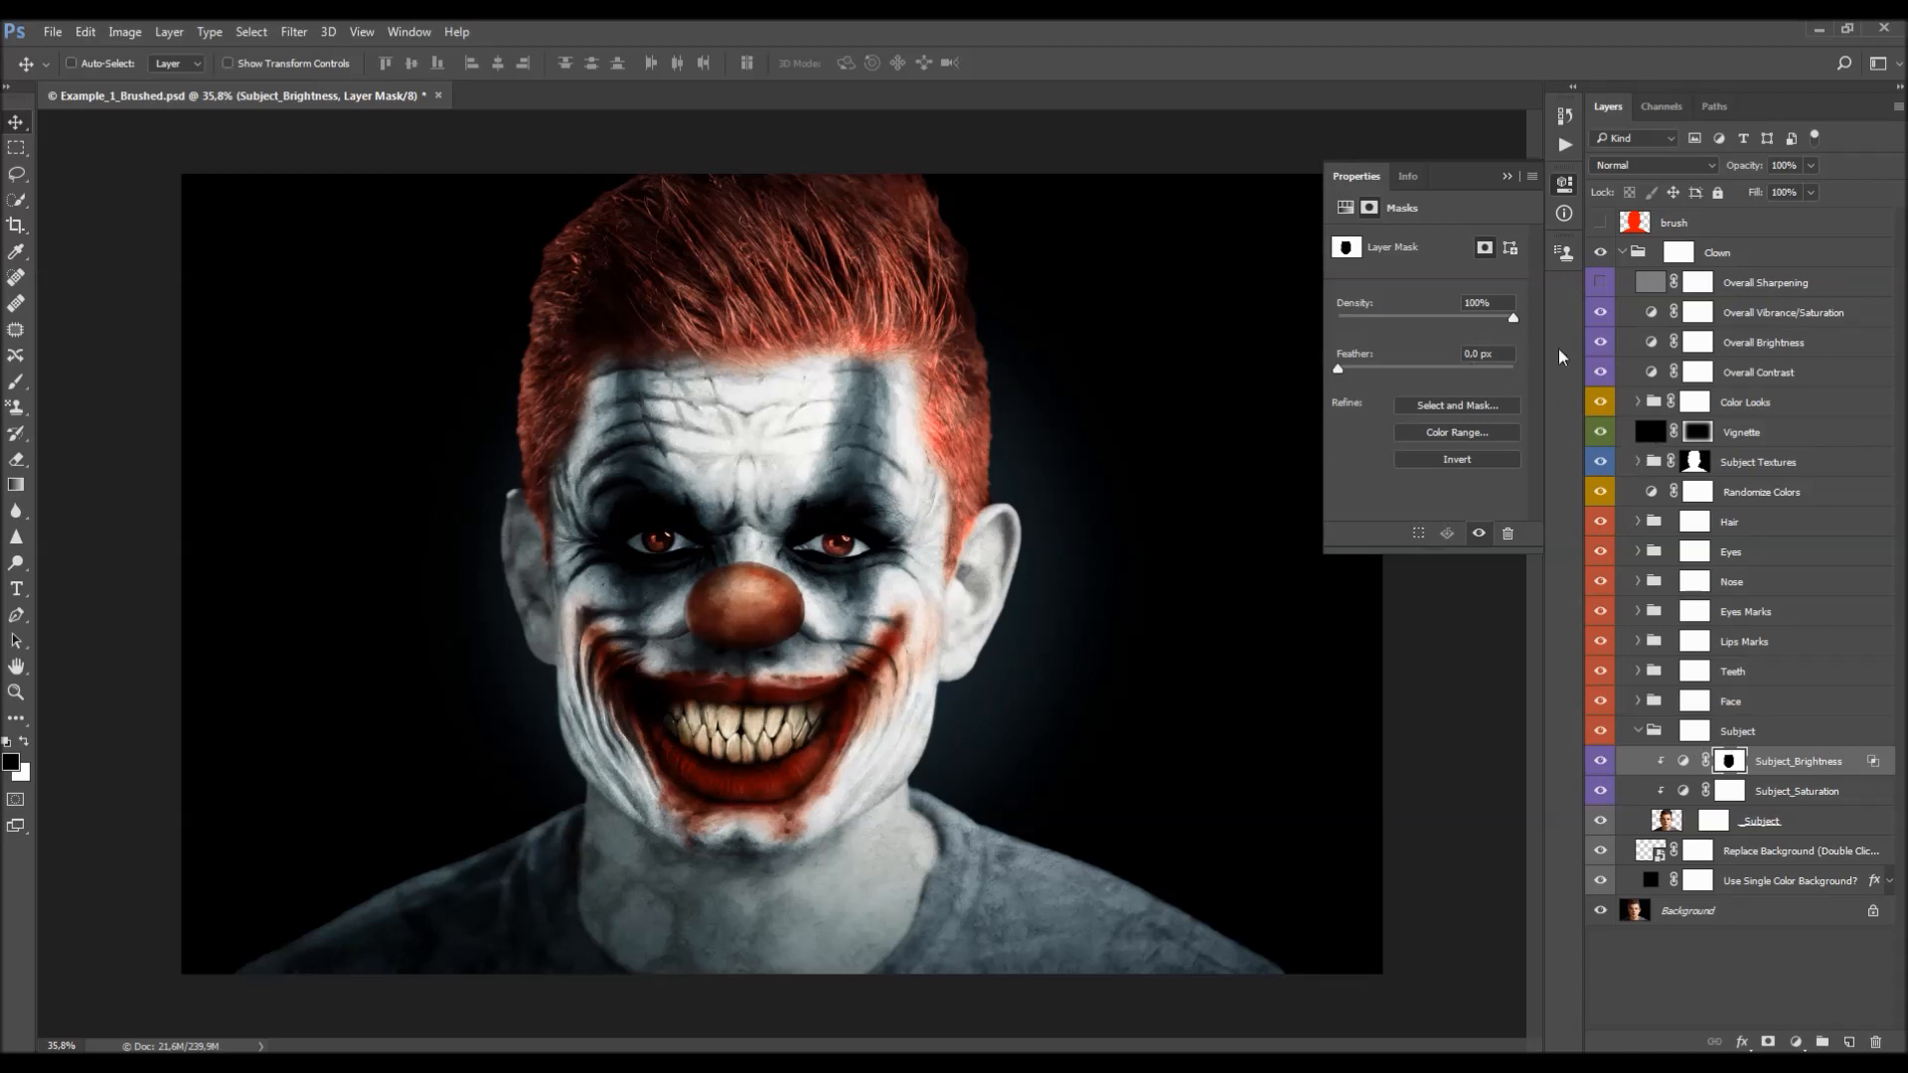
{"action": "left_click", "coordinate": [1683, 761]}
{"action": "left_click", "coordinate": [1450, 389]}
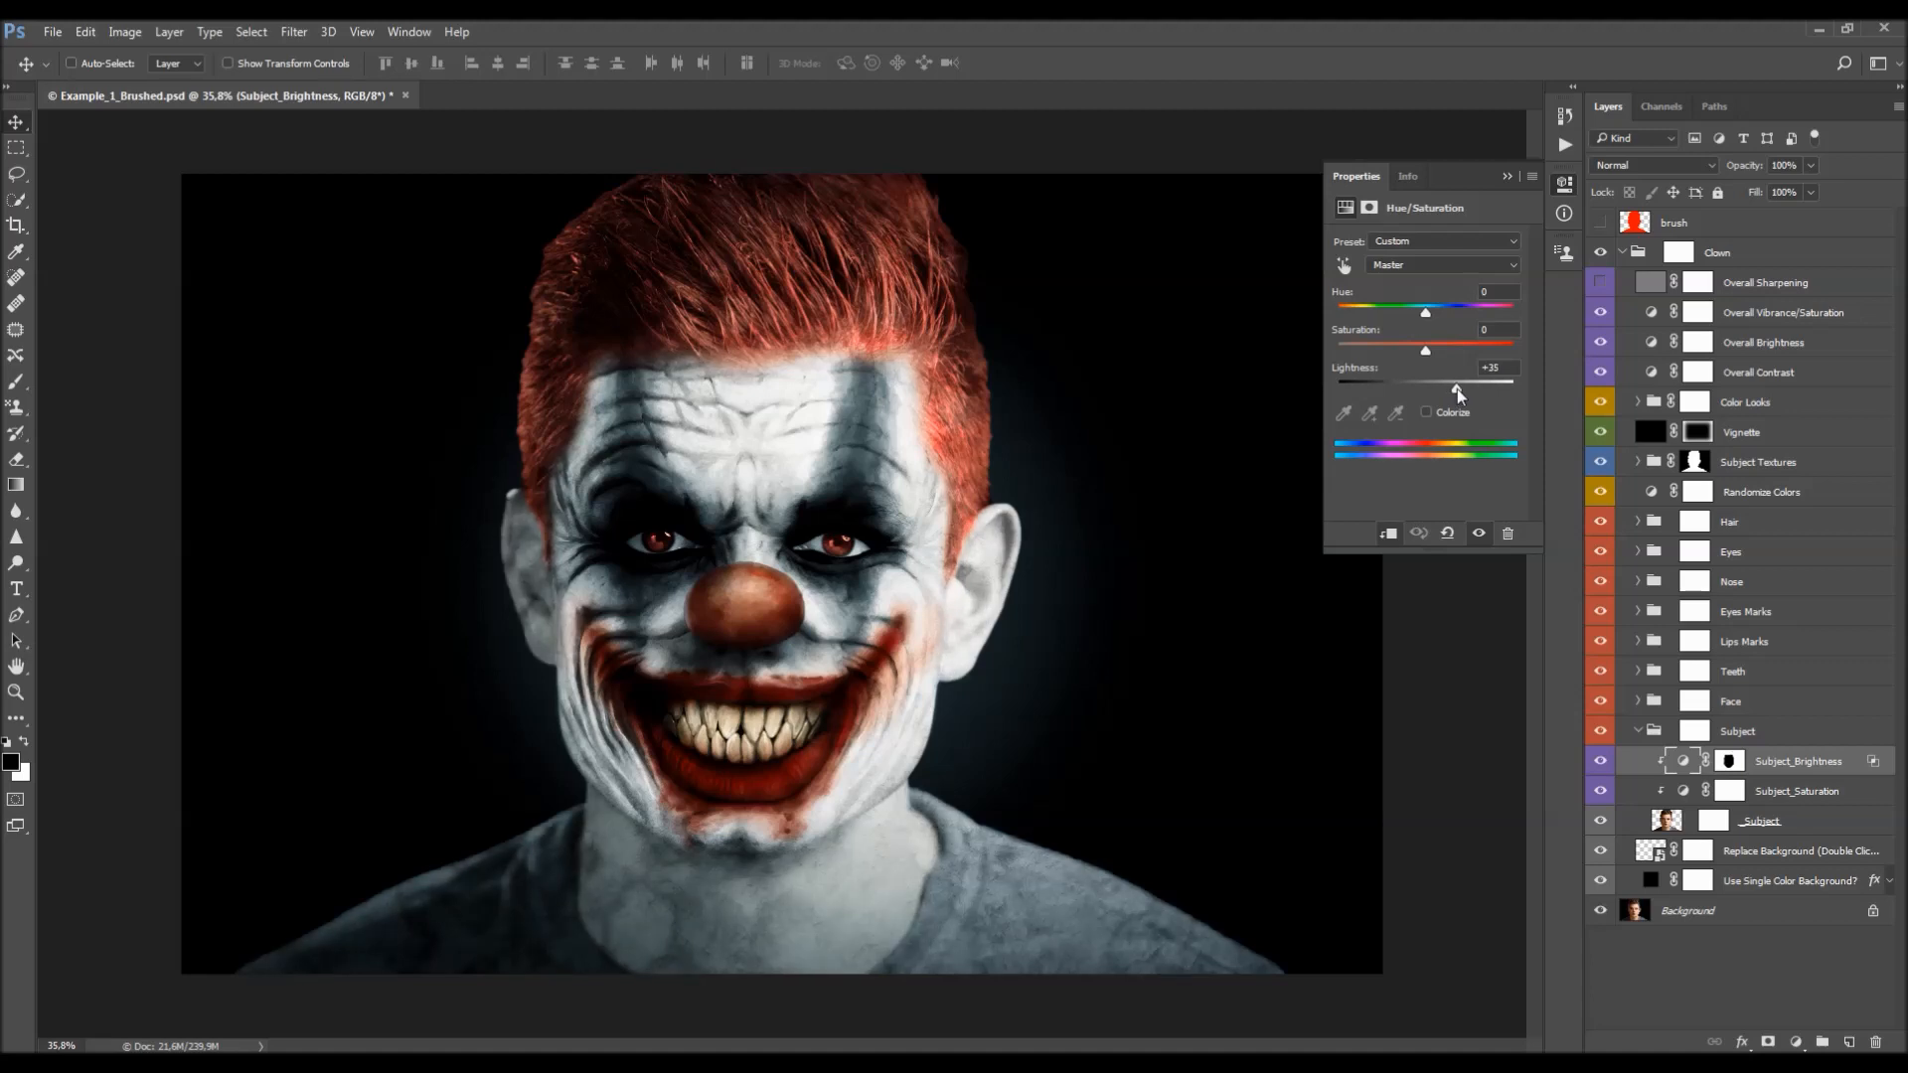
{"action": "left_click_drag", "start_coordinate": [1457, 389], "coordinate": [1455, 390]}
{"action": "left_click", "coordinate": [1602, 761]}
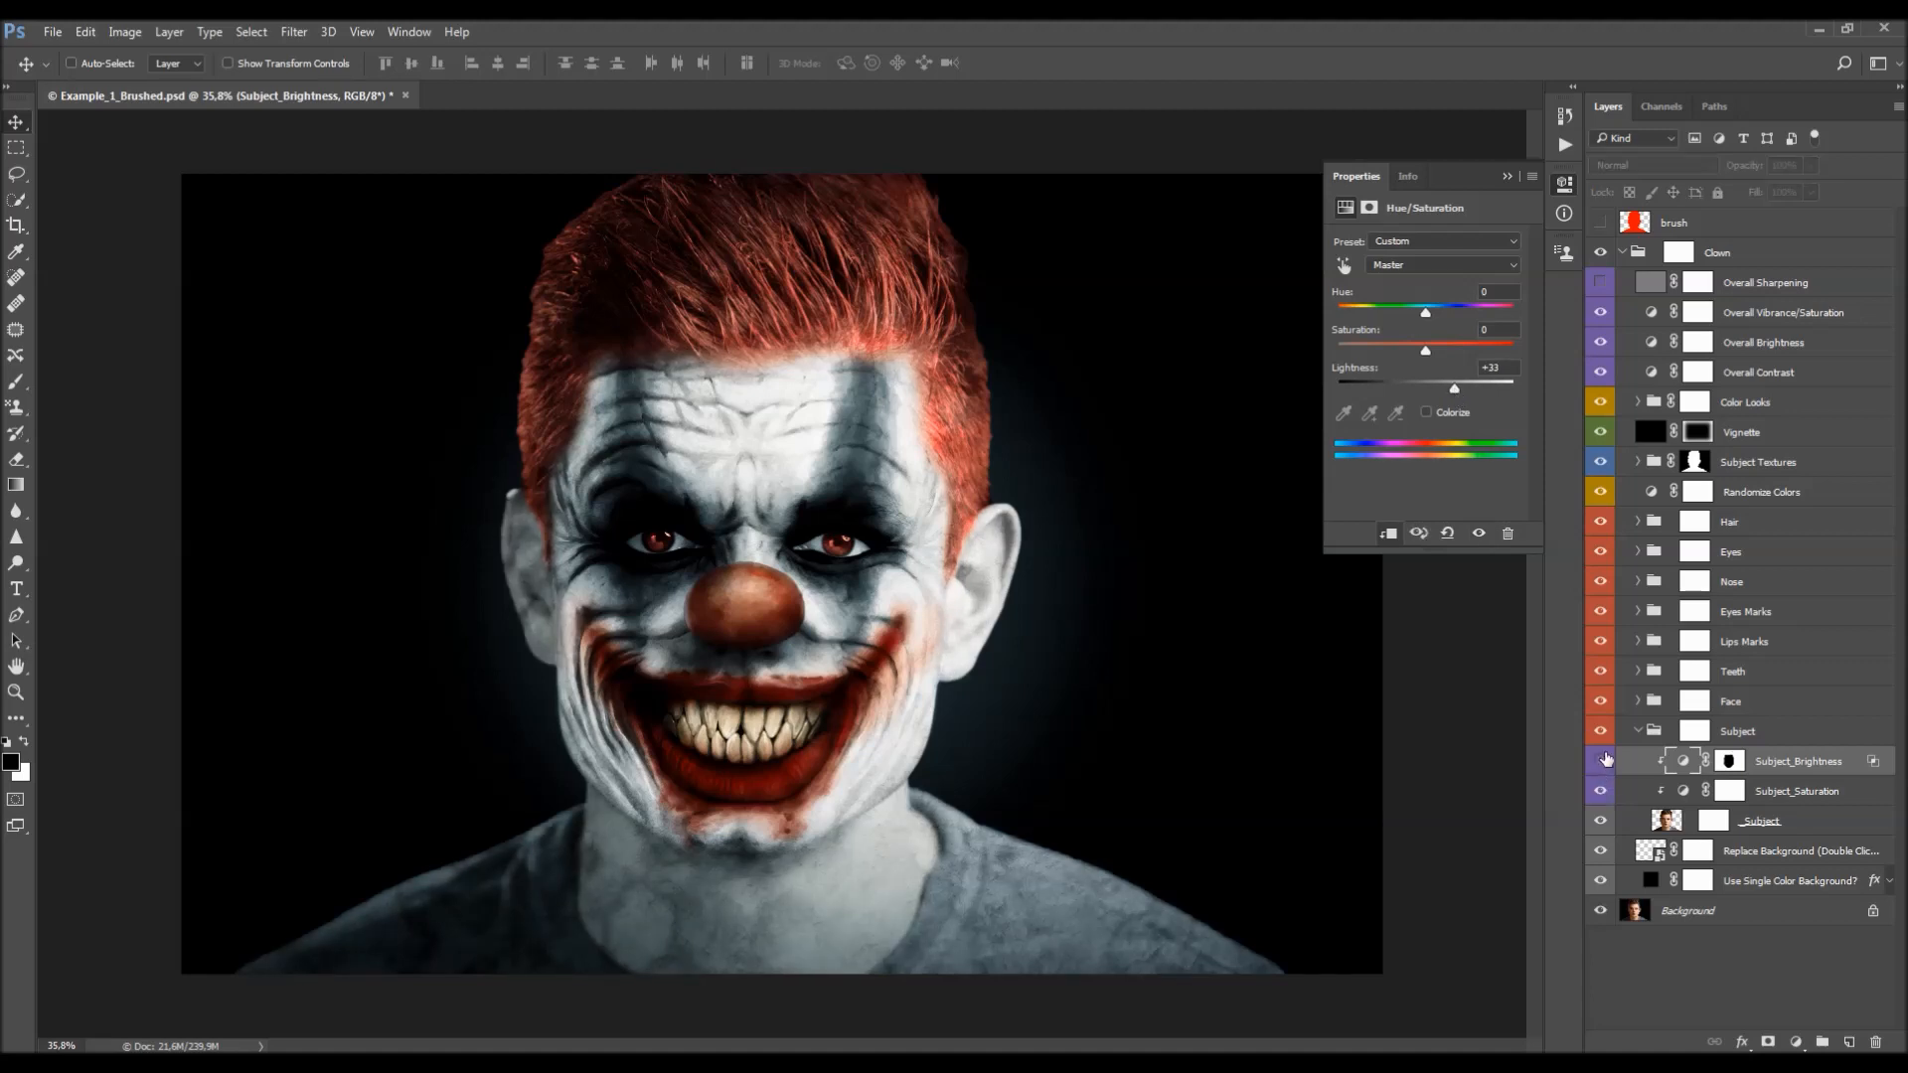
{"action": "left_click", "coordinate": [1602, 761]}
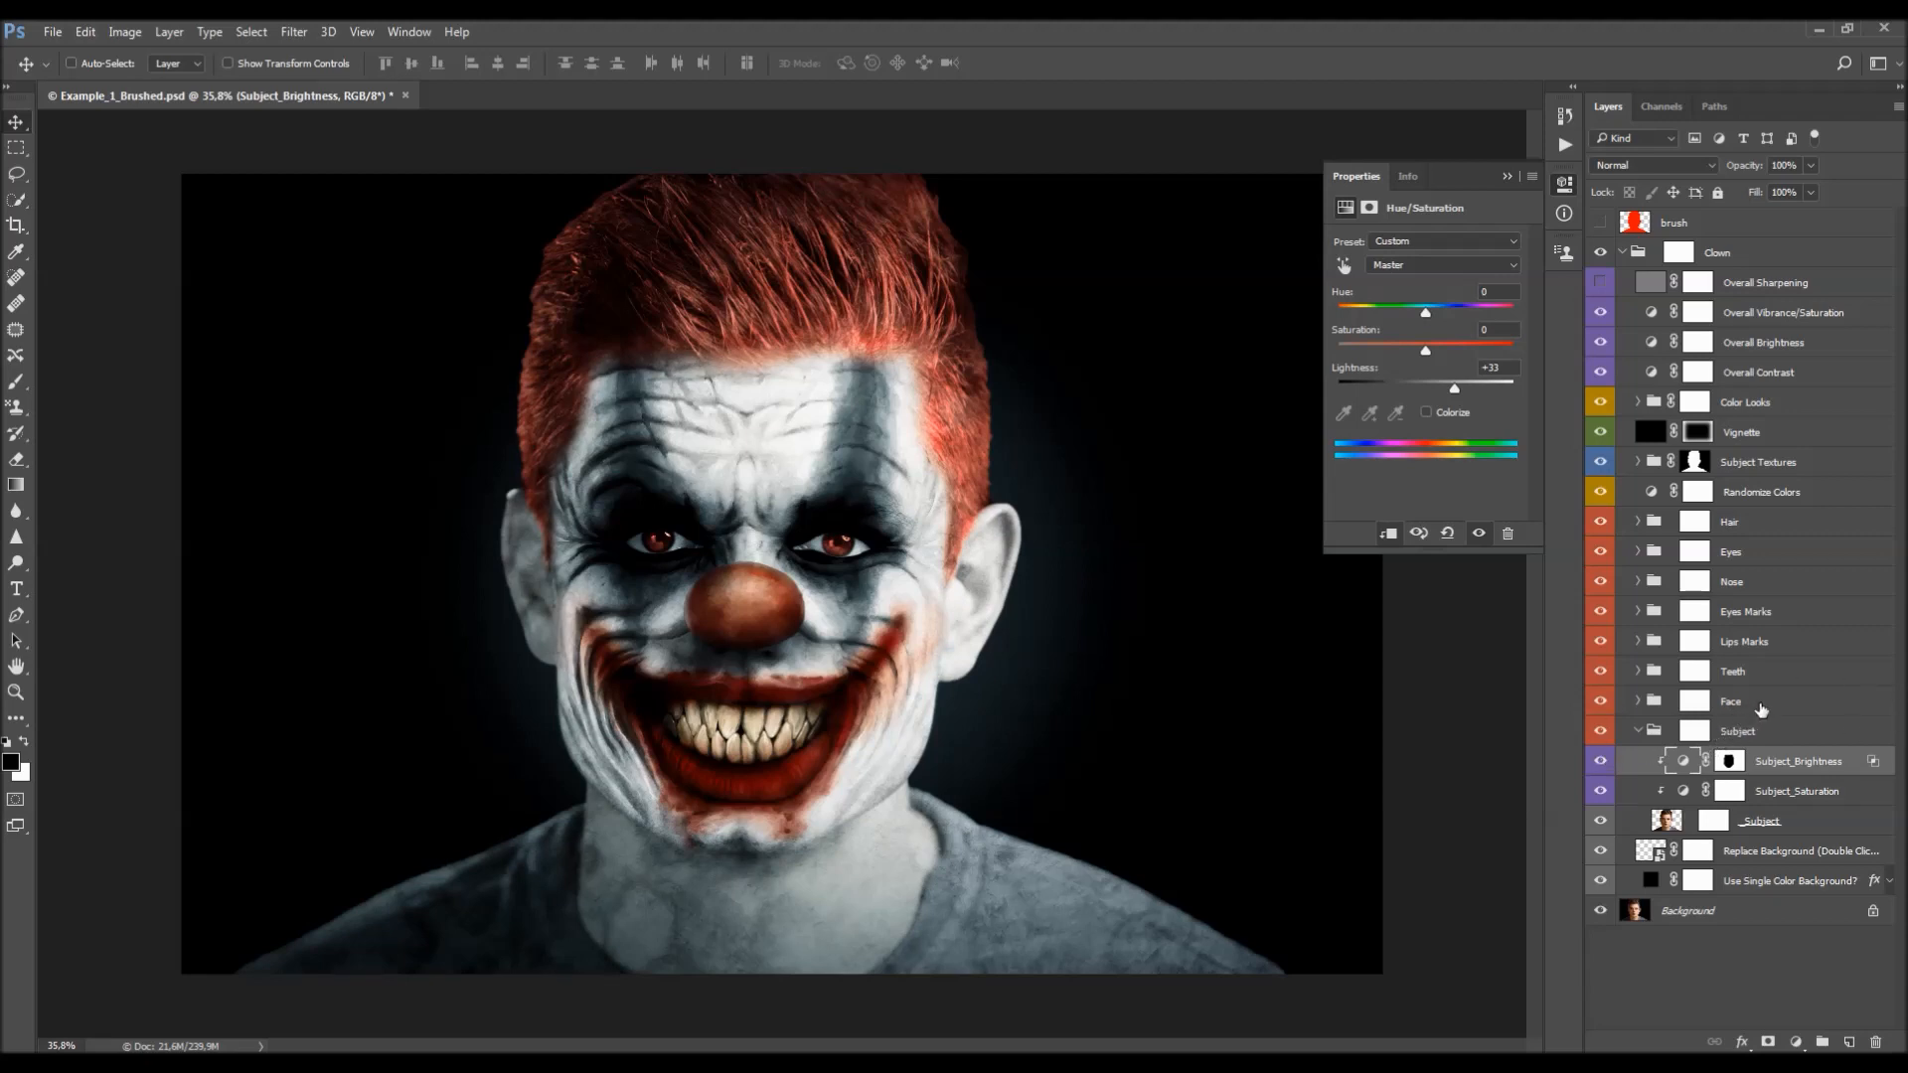
- Preview the Face group by toggling its visibility, then expand it and select the _Face layer
{"action": "left_click", "coordinate": [1695, 700]}
{"action": "left_click", "coordinate": [1602, 702]}
{"action": "left_click", "coordinate": [1601, 702]}
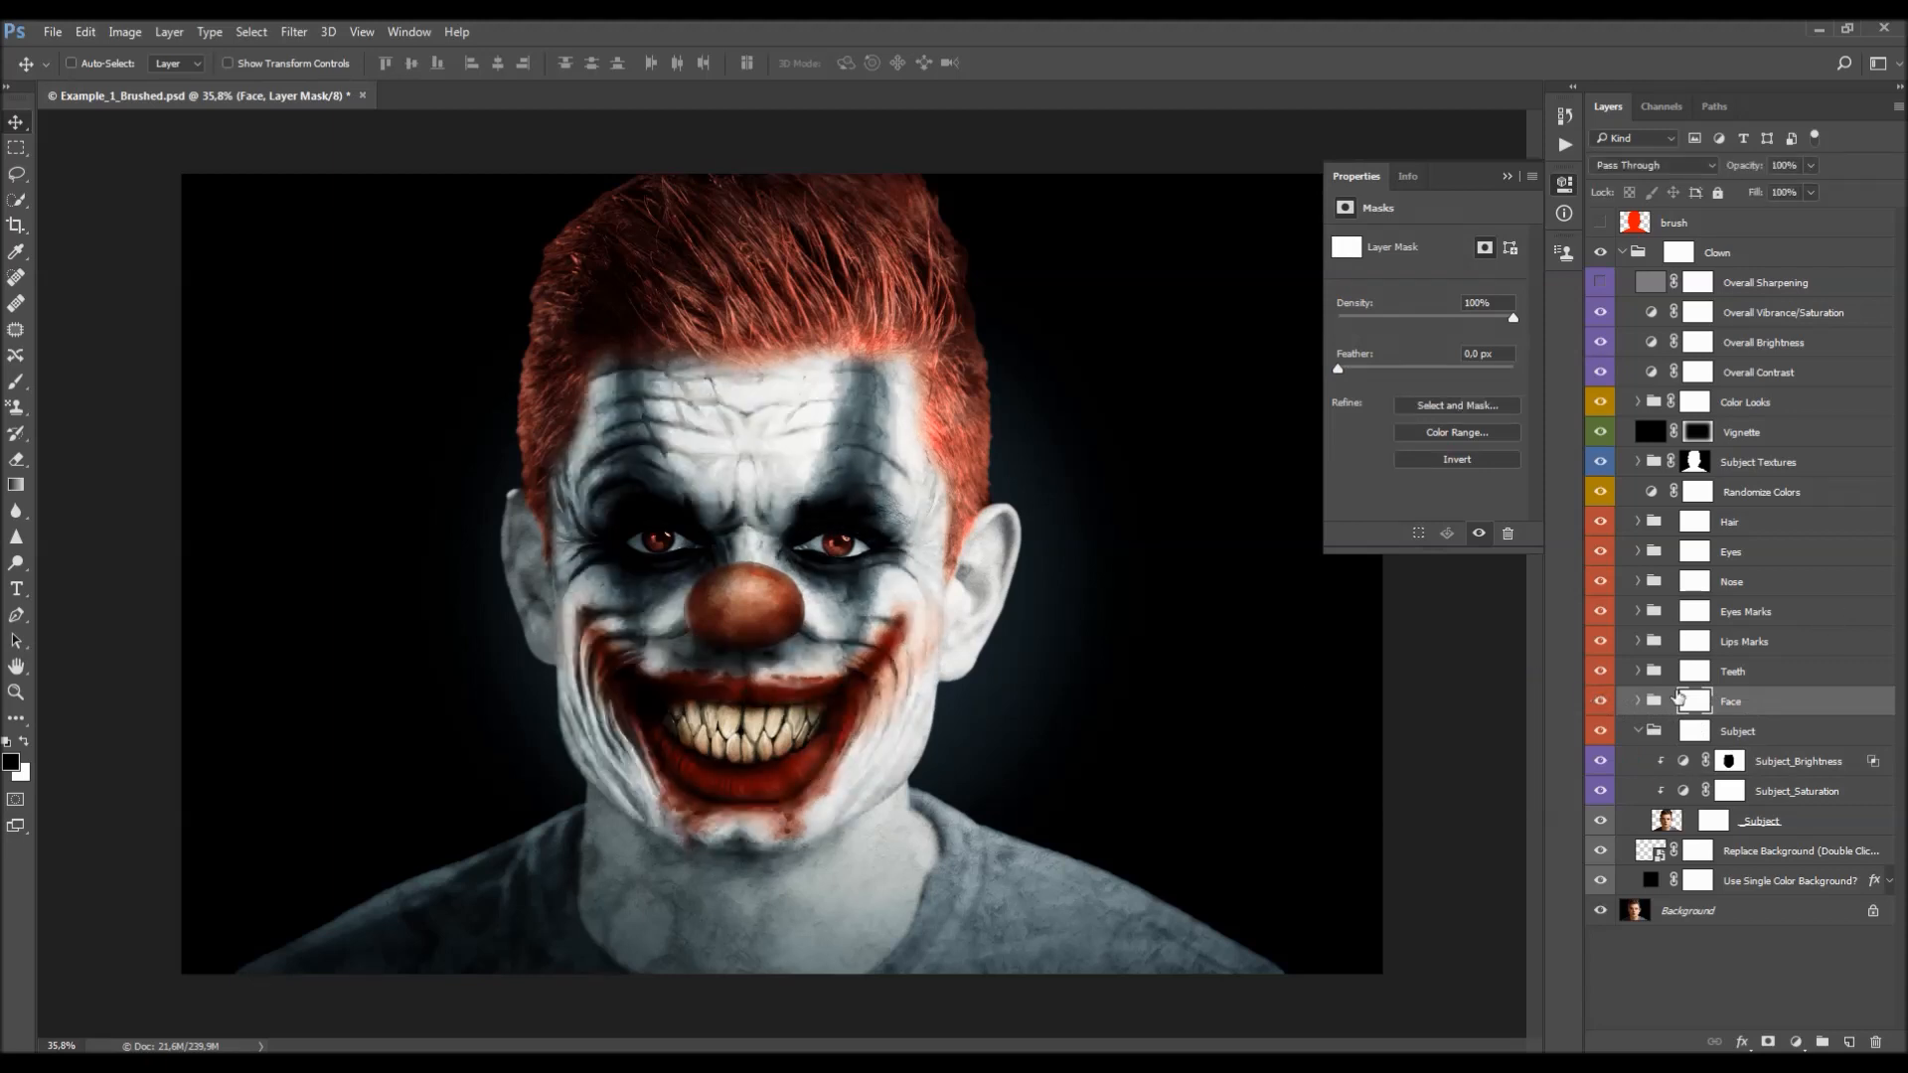
{"action": "left_click", "coordinate": [1637, 702]}
{"action": "left_click", "coordinate": [1780, 774]}
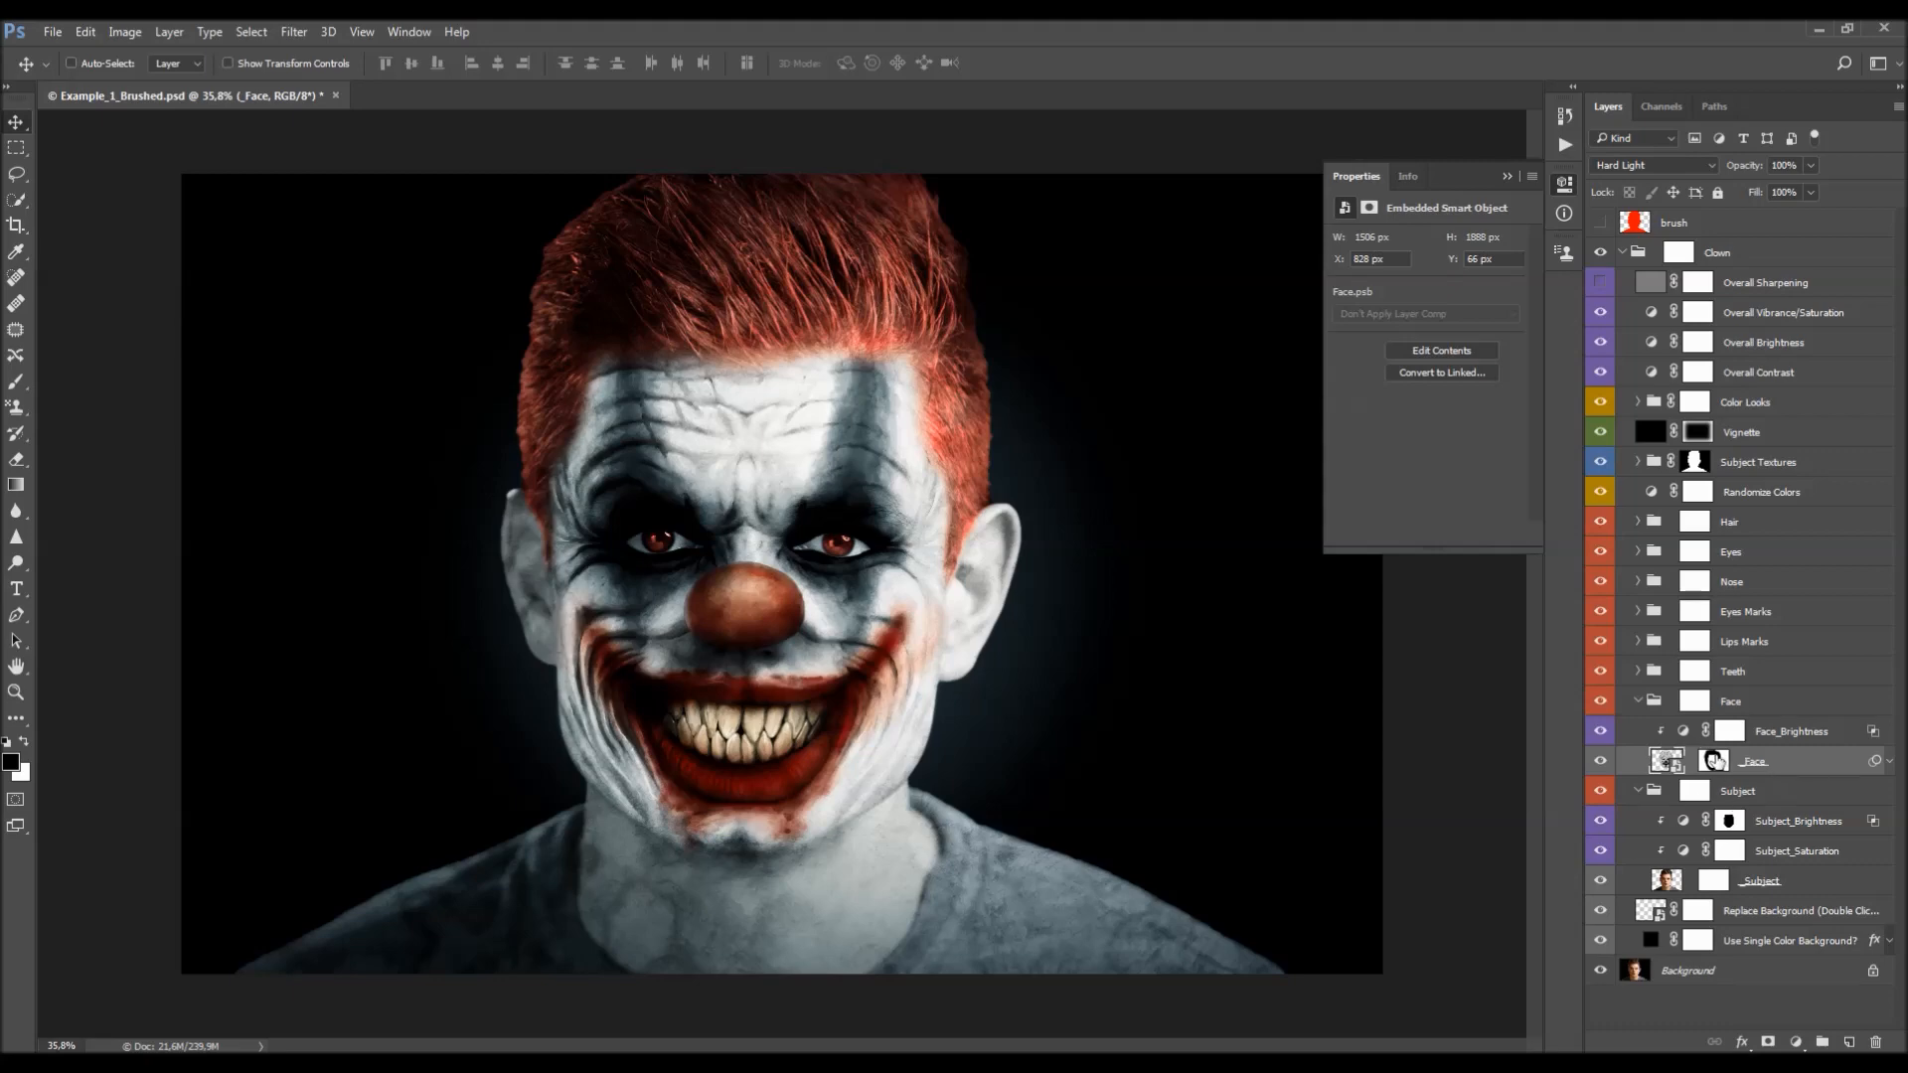
- Display the _Face layer's mask on its own and paint the faint grey marks inside the face shape white
{"action": "left_click", "coordinate": [1711, 761]}
{"action": "left_click", "coordinate": [1713, 762], "text": "alt"}
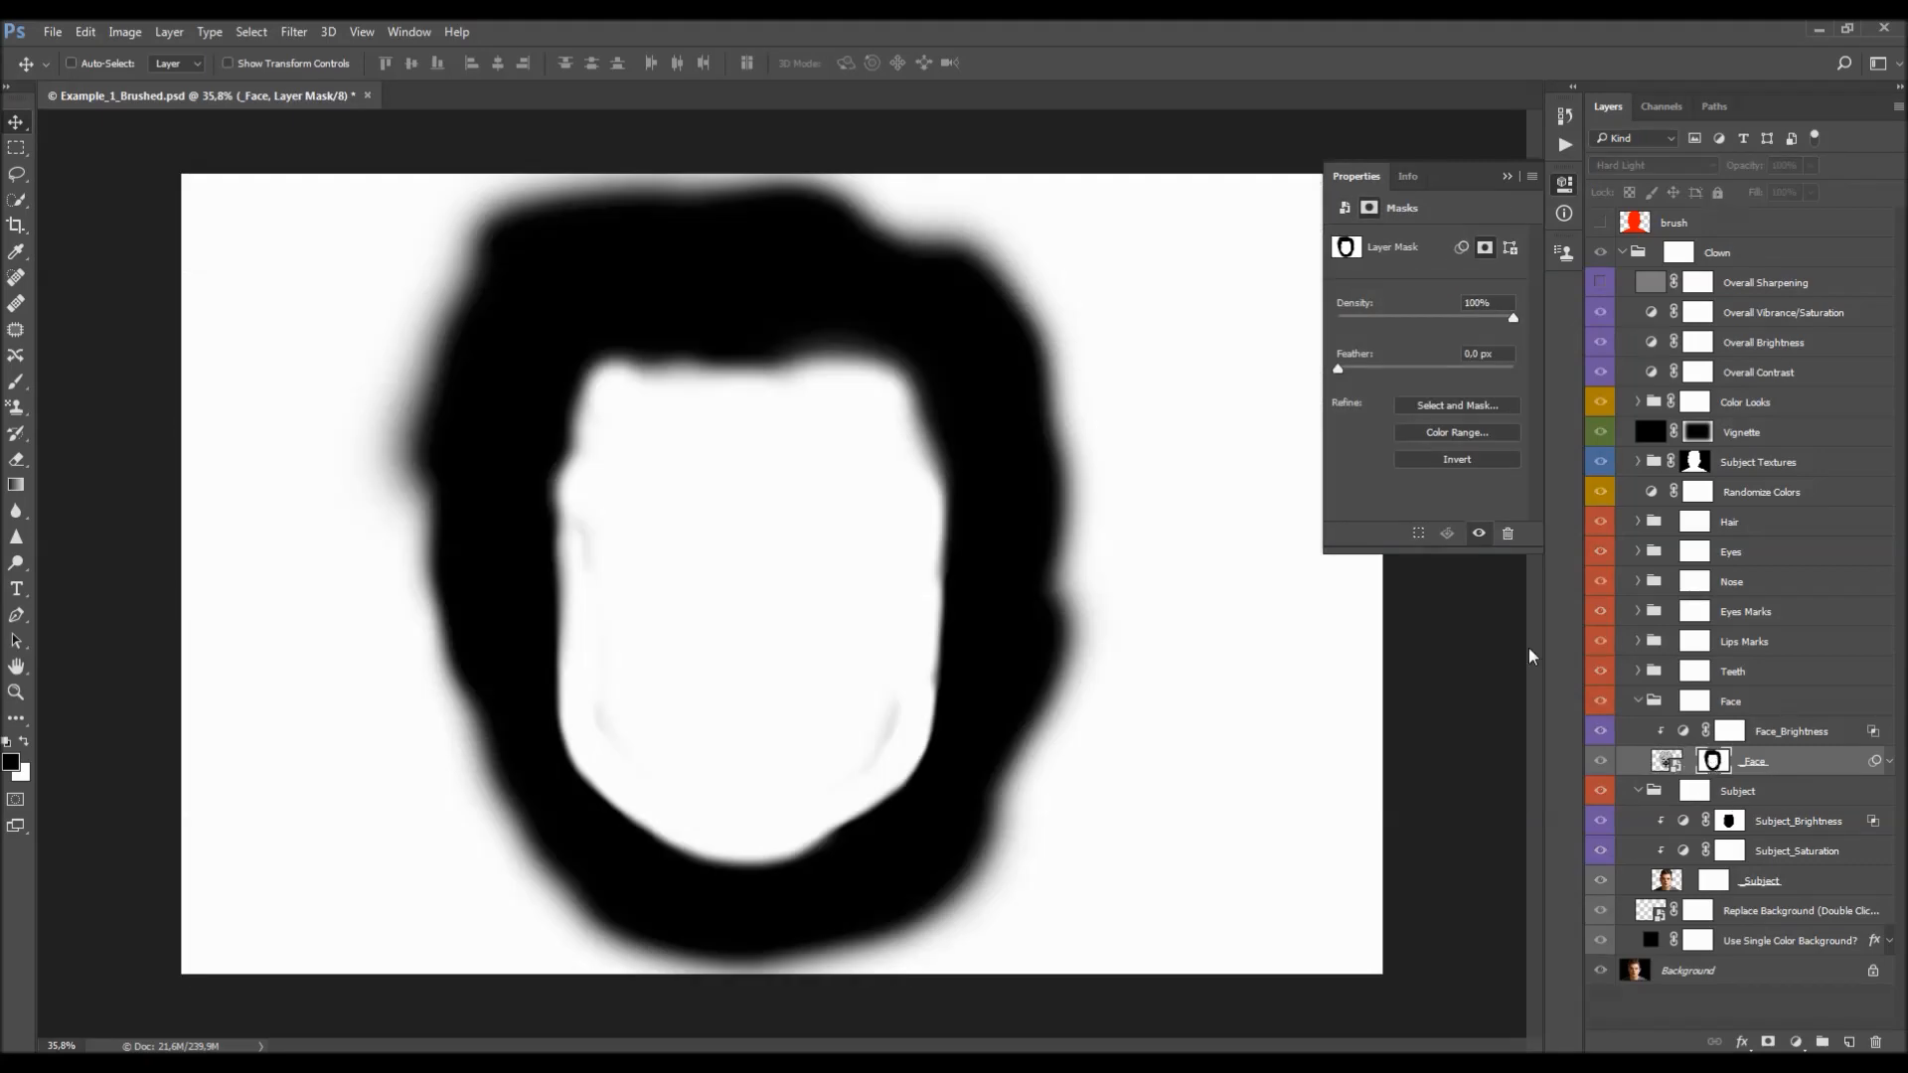
{"action": "key", "text": "b"}
{"action": "key", "text": "x"}
{"action": "key", "text": "]"}
{"action": "mouse_move", "coordinate": [868, 689]}
{"action": "left_mouse_down"}
{"action": "mouse_move", "coordinate": [857, 760]}
{"action": "mouse_move", "coordinate": [623, 719]}
{"action": "mouse_move", "coordinate": [607, 695]}
{"action": "mouse_move", "coordinate": [619, 473]}
{"action": "left_mouse_up"}
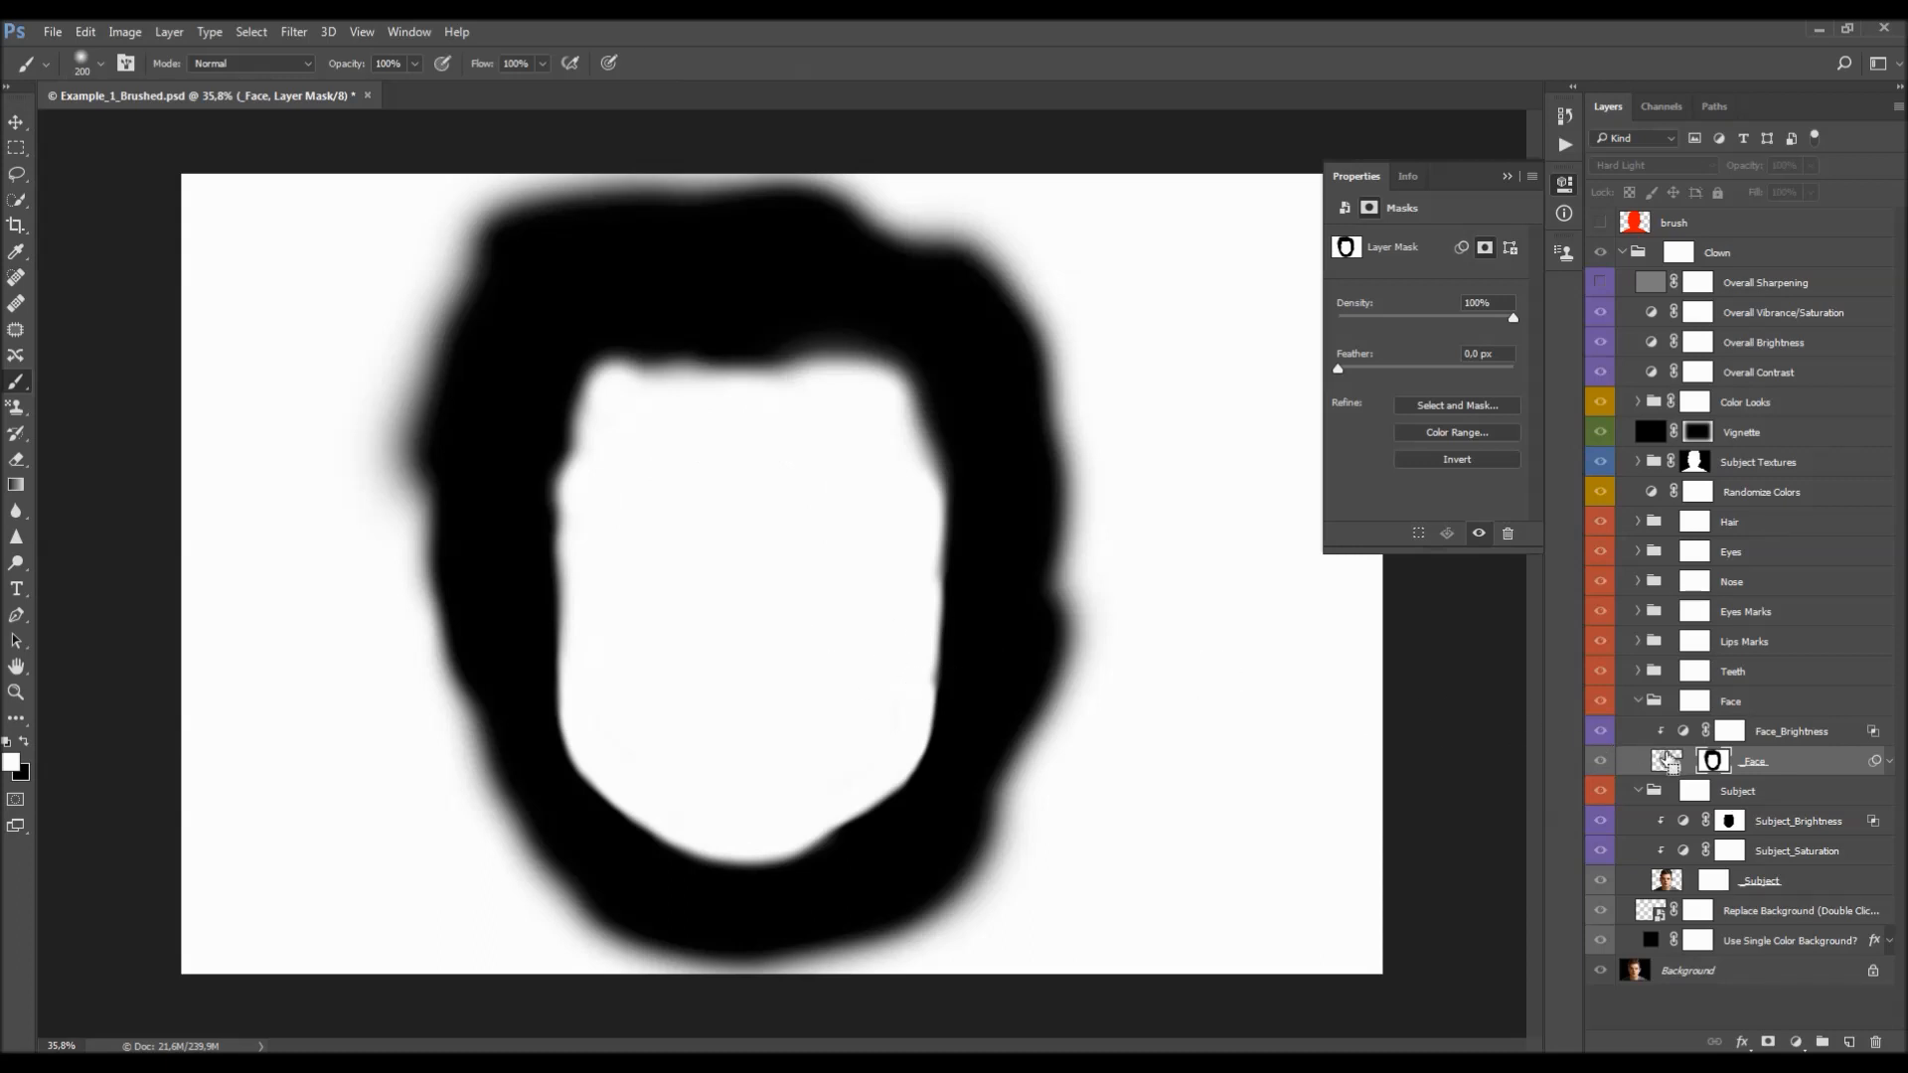
- Paint the _Face mask's remaining white area outside the face shape black with a much larger brush, then leave the mask view
{"action": "left_click", "coordinate": [1668, 760], "text": "ctrl"}
{"action": "key", "text": "ctrl+d"}
{"action": "key", "text": "x"}
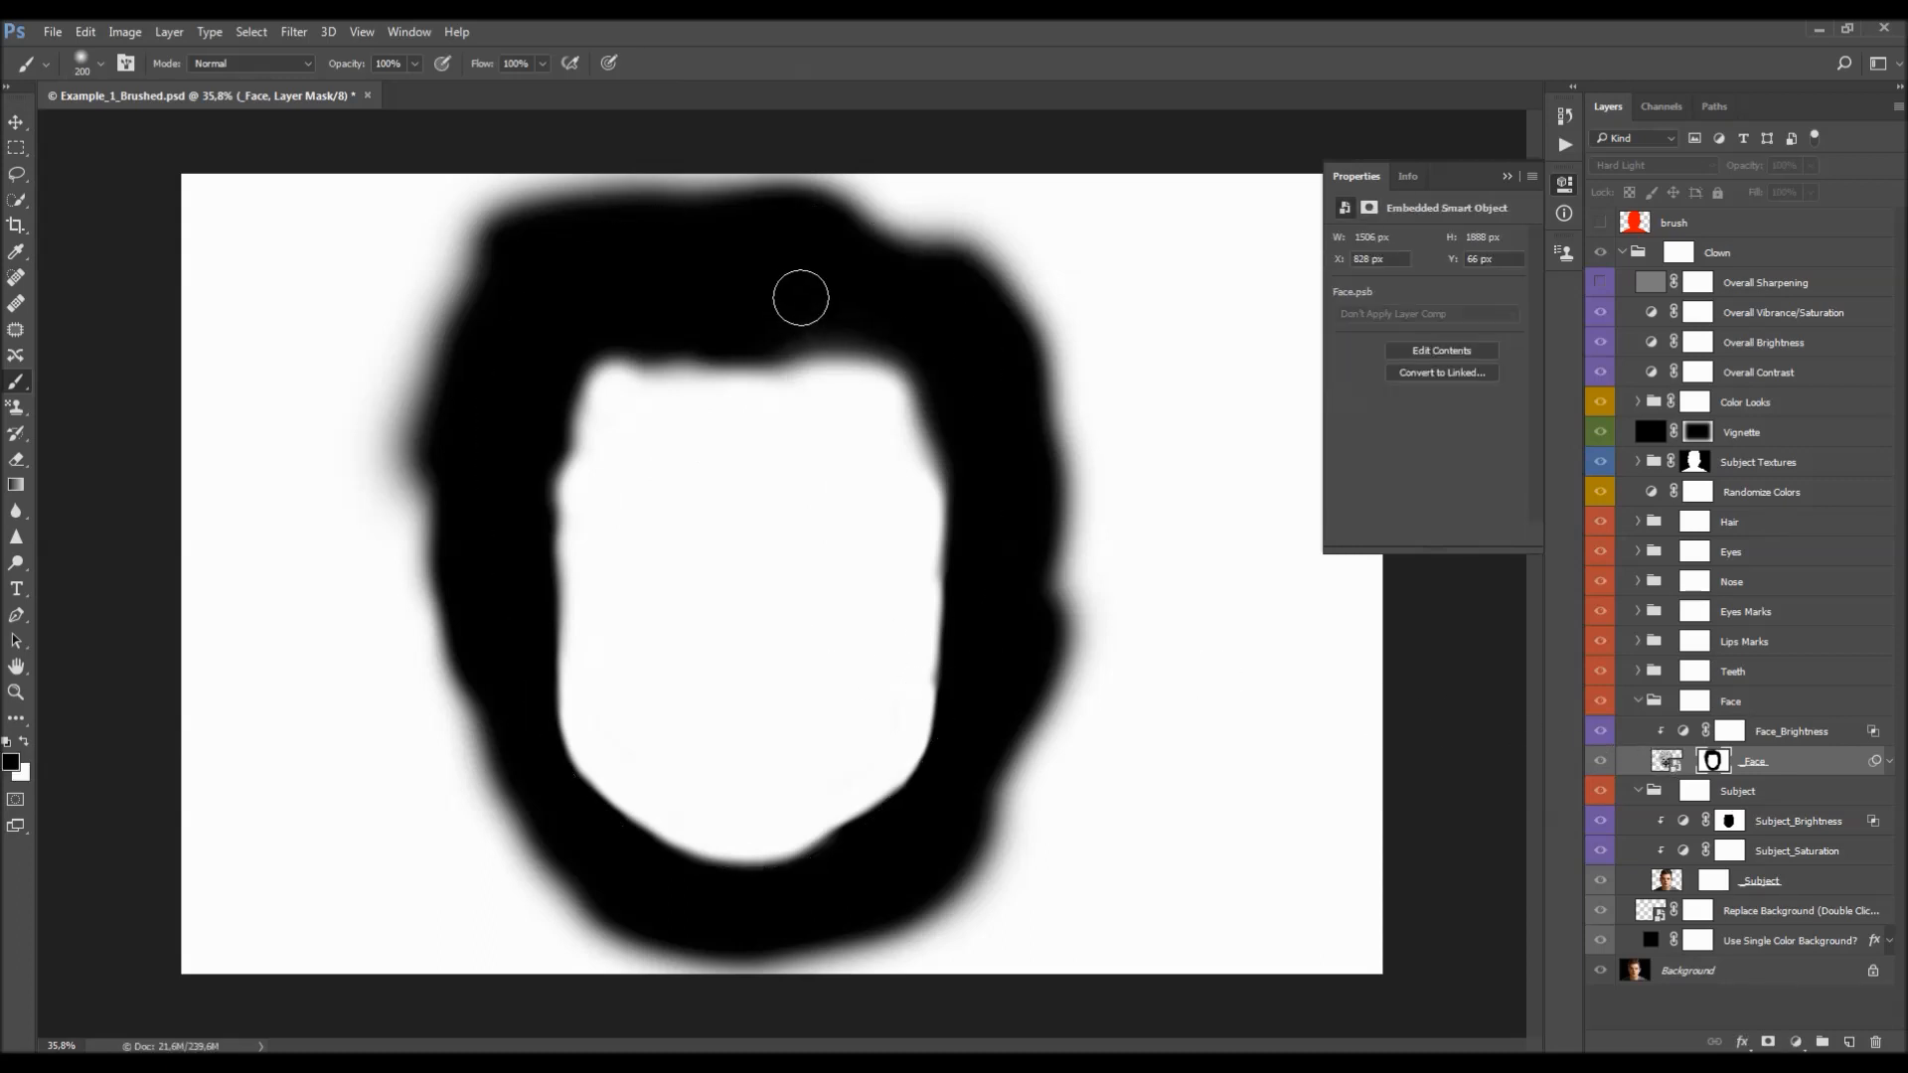
{"action": "key", "text": "]"}
{"action": "key", "text": "]"}
{"action": "key", "text": "]"}
{"action": "key", "text": "]"}
{"action": "key", "text": "]"}
{"action": "key", "text": "]"}
{"action": "key", "text": "]"}
{"action": "key", "text": "]"}
{"action": "mouse_move", "coordinate": [776, 212]}
{"action": "left_mouse_down"}
{"action": "mouse_move", "coordinate": [1083, 264]}
{"action": "mouse_move", "coordinate": [974, 218]}
{"action": "mouse_move", "coordinate": [1019, 253]}
{"action": "mouse_move", "coordinate": [1080, 390]}
{"action": "mouse_move", "coordinate": [1080, 539]}
{"action": "mouse_move", "coordinate": [1002, 828]}
{"action": "mouse_move", "coordinate": [885, 961]}
{"action": "mouse_move", "coordinate": [675, 975]}
{"action": "mouse_move", "coordinate": [508, 953]}
{"action": "mouse_move", "coordinate": [466, 897]}
{"action": "mouse_move", "coordinate": [519, 914]}
{"action": "mouse_move", "coordinate": [557, 956]}
{"action": "mouse_move", "coordinate": [402, 682]}
{"action": "mouse_move", "coordinate": [434, 787]}
{"action": "mouse_move", "coordinate": [372, 483]}
{"action": "mouse_move", "coordinate": [400, 330]}
{"action": "mouse_move", "coordinate": [496, 219]}
{"action": "mouse_move", "coordinate": [717, 180]}
{"action": "mouse_move", "coordinate": [638, 172]}
{"action": "mouse_move", "coordinate": [659, 158]}
{"action": "mouse_move", "coordinate": [816, 164]}
{"action": "mouse_move", "coordinate": [393, 197]}
{"action": "left_mouse_up"}
{"action": "left_click", "coordinate": [1672, 764], "text": "ctrl"}
{"action": "key", "text": "ctrl+d"}
{"action": "key", "text": "v"}
{"action": "left_click", "coordinate": [1712, 762], "text": "alt"}
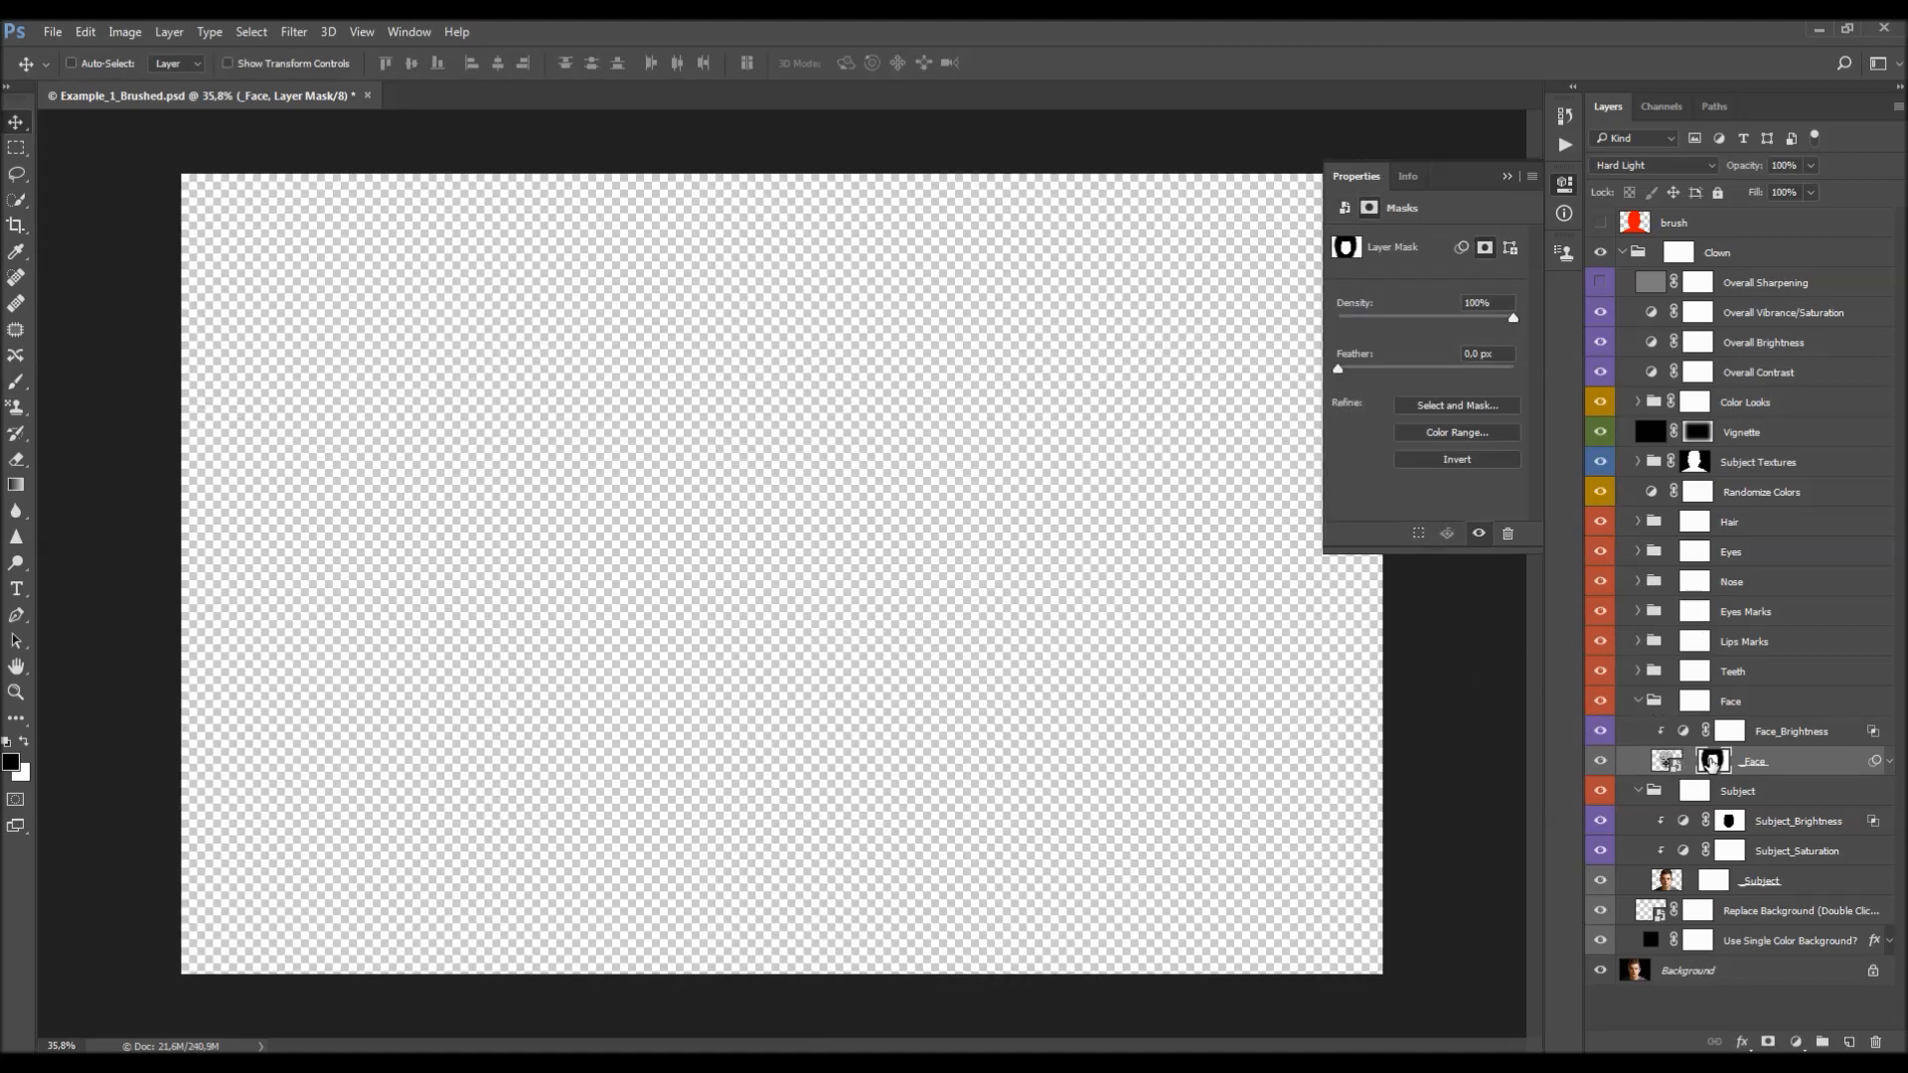
- Inspect the Subject_Brightness layer's mask on its own and return to the normal image view
{"action": "left_click", "coordinate": [1730, 823]}
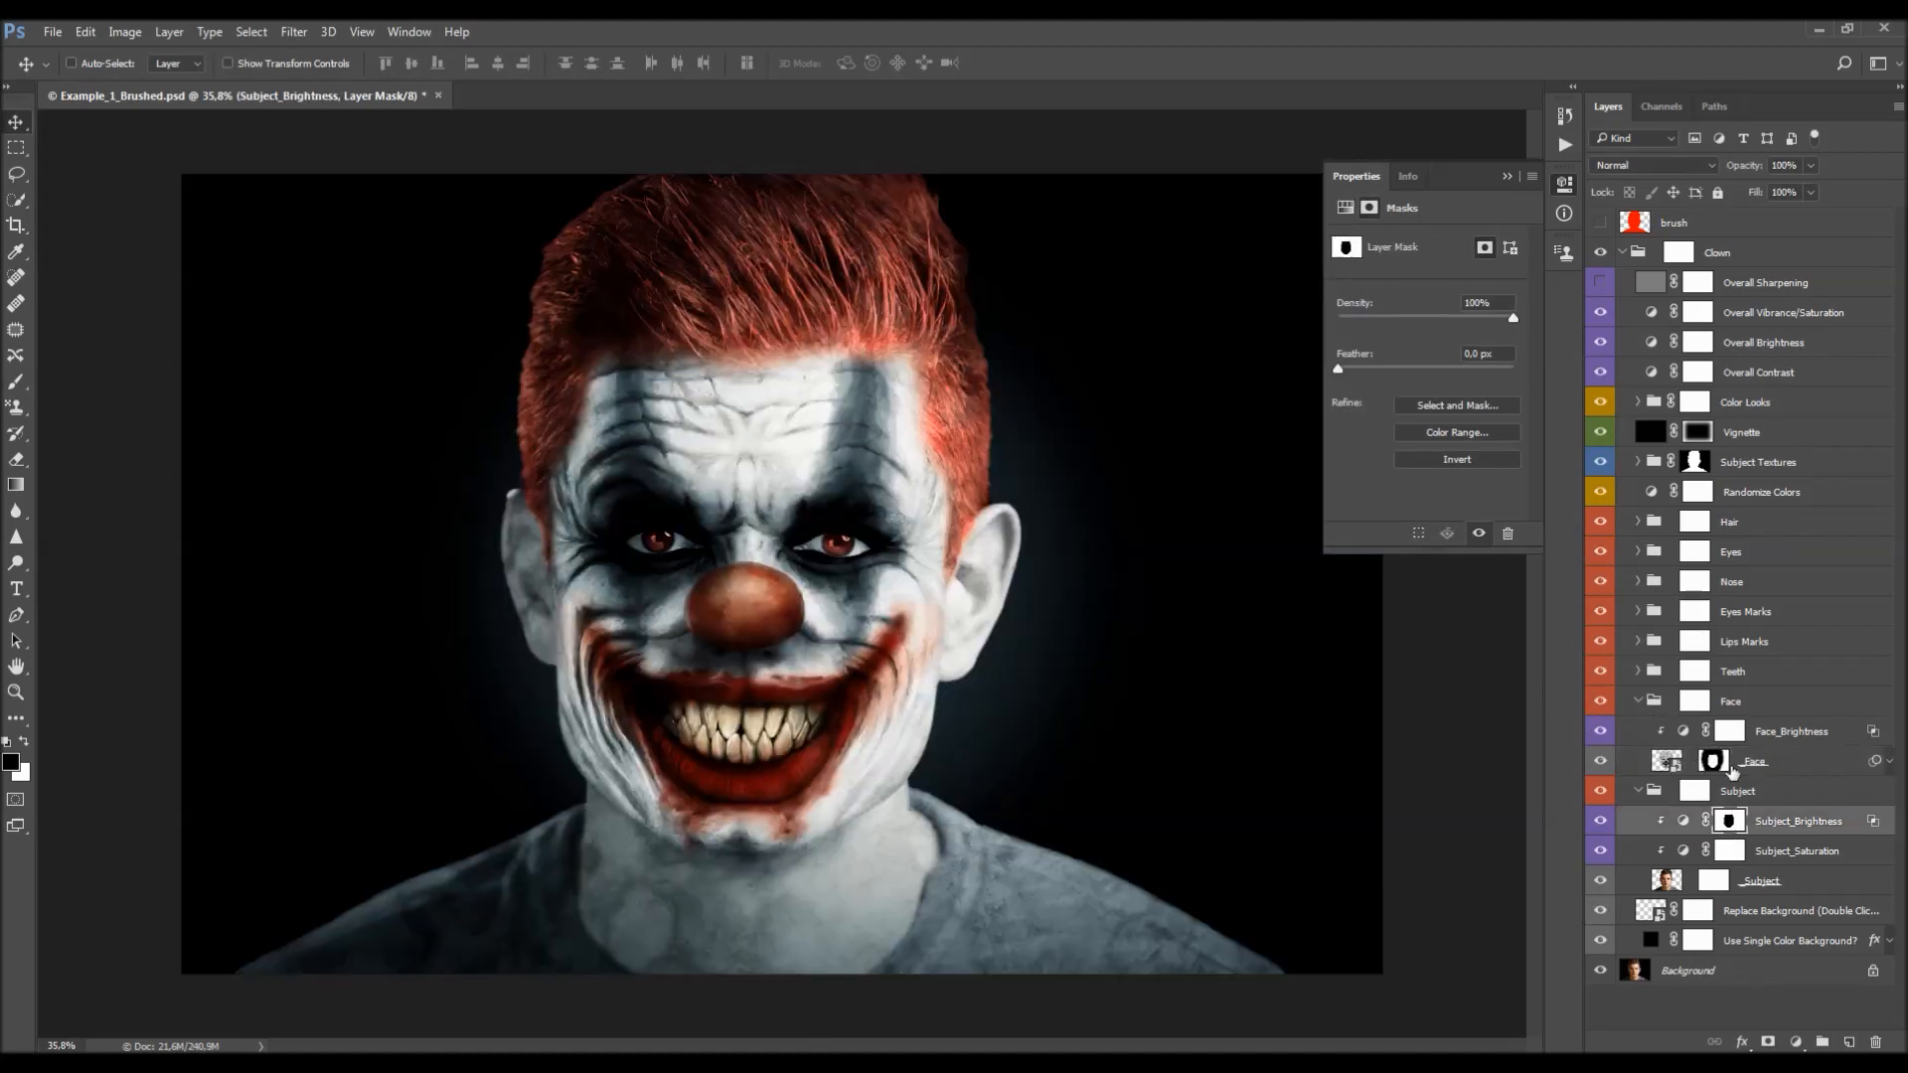
{"action": "left_click", "coordinate": [1737, 824], "text": "alt"}
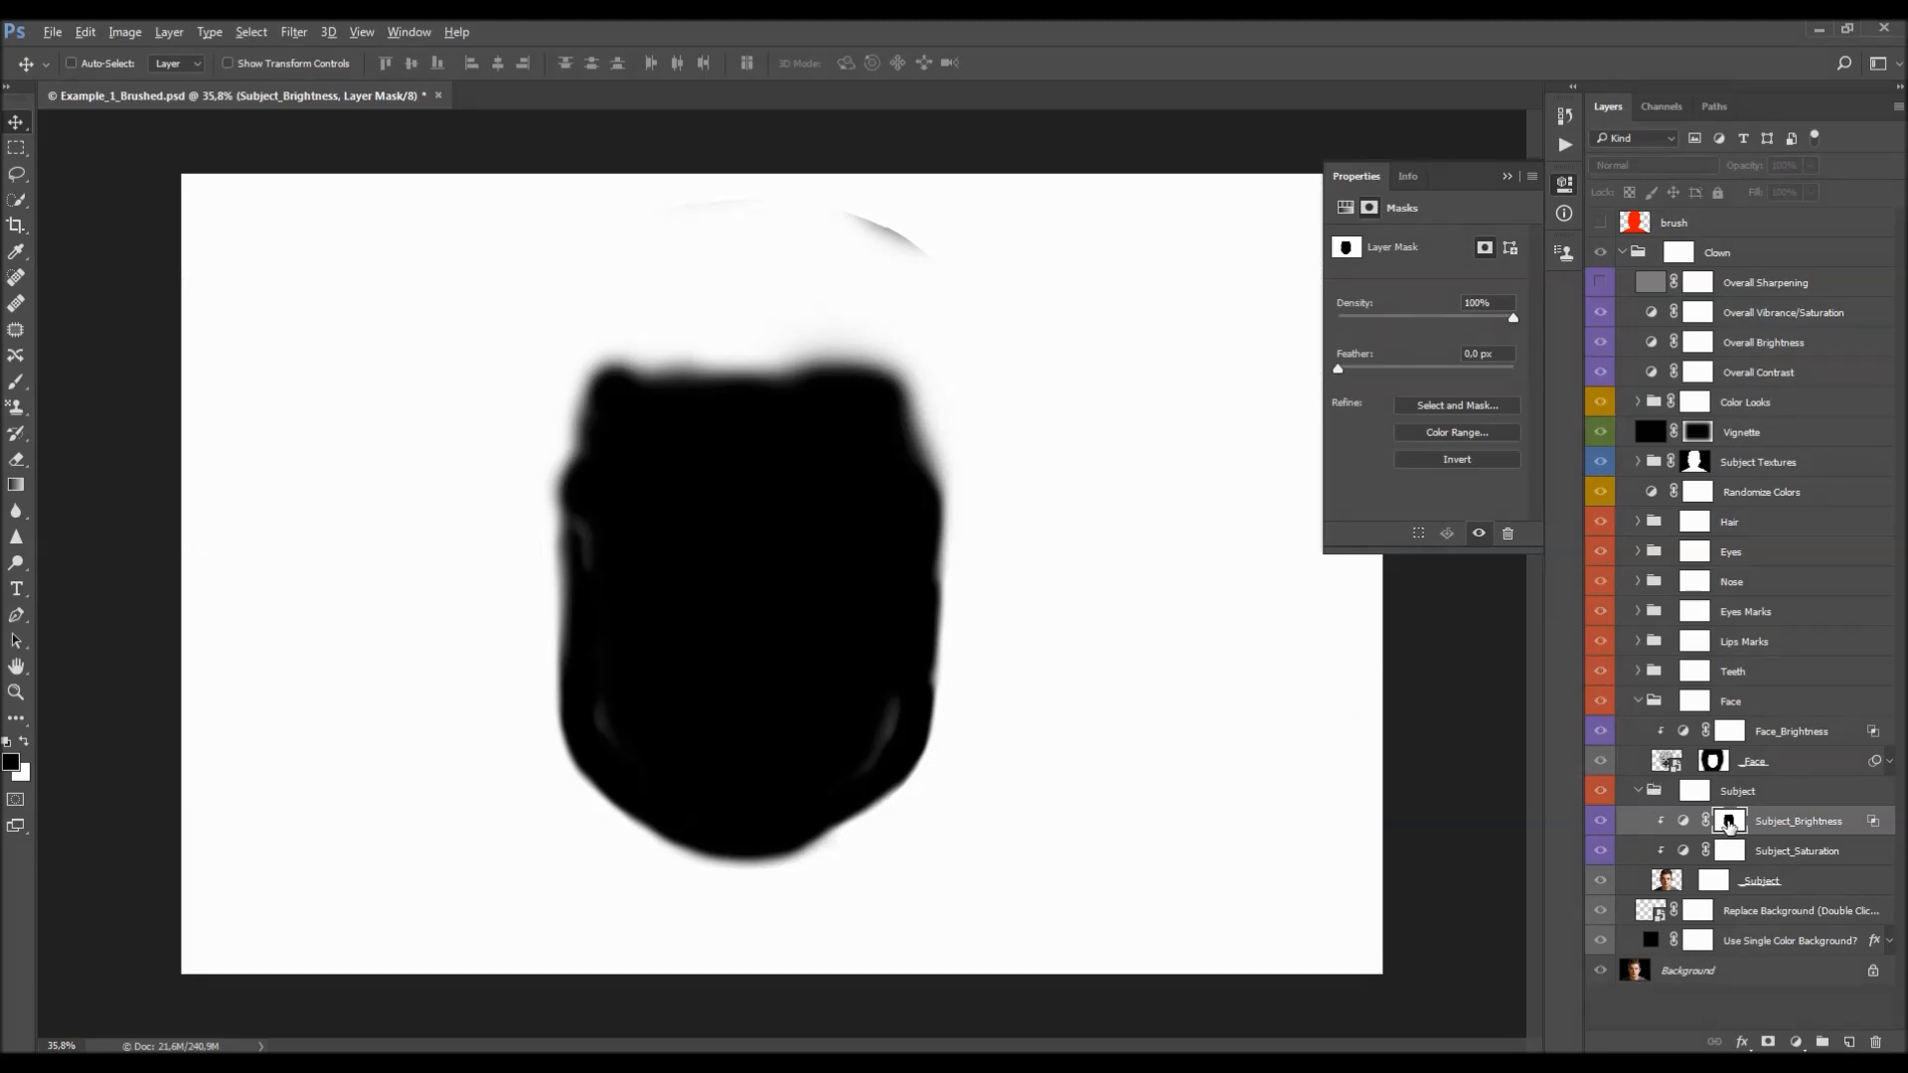
{"action": "left_click", "coordinate": [1729, 823], "text": "alt"}
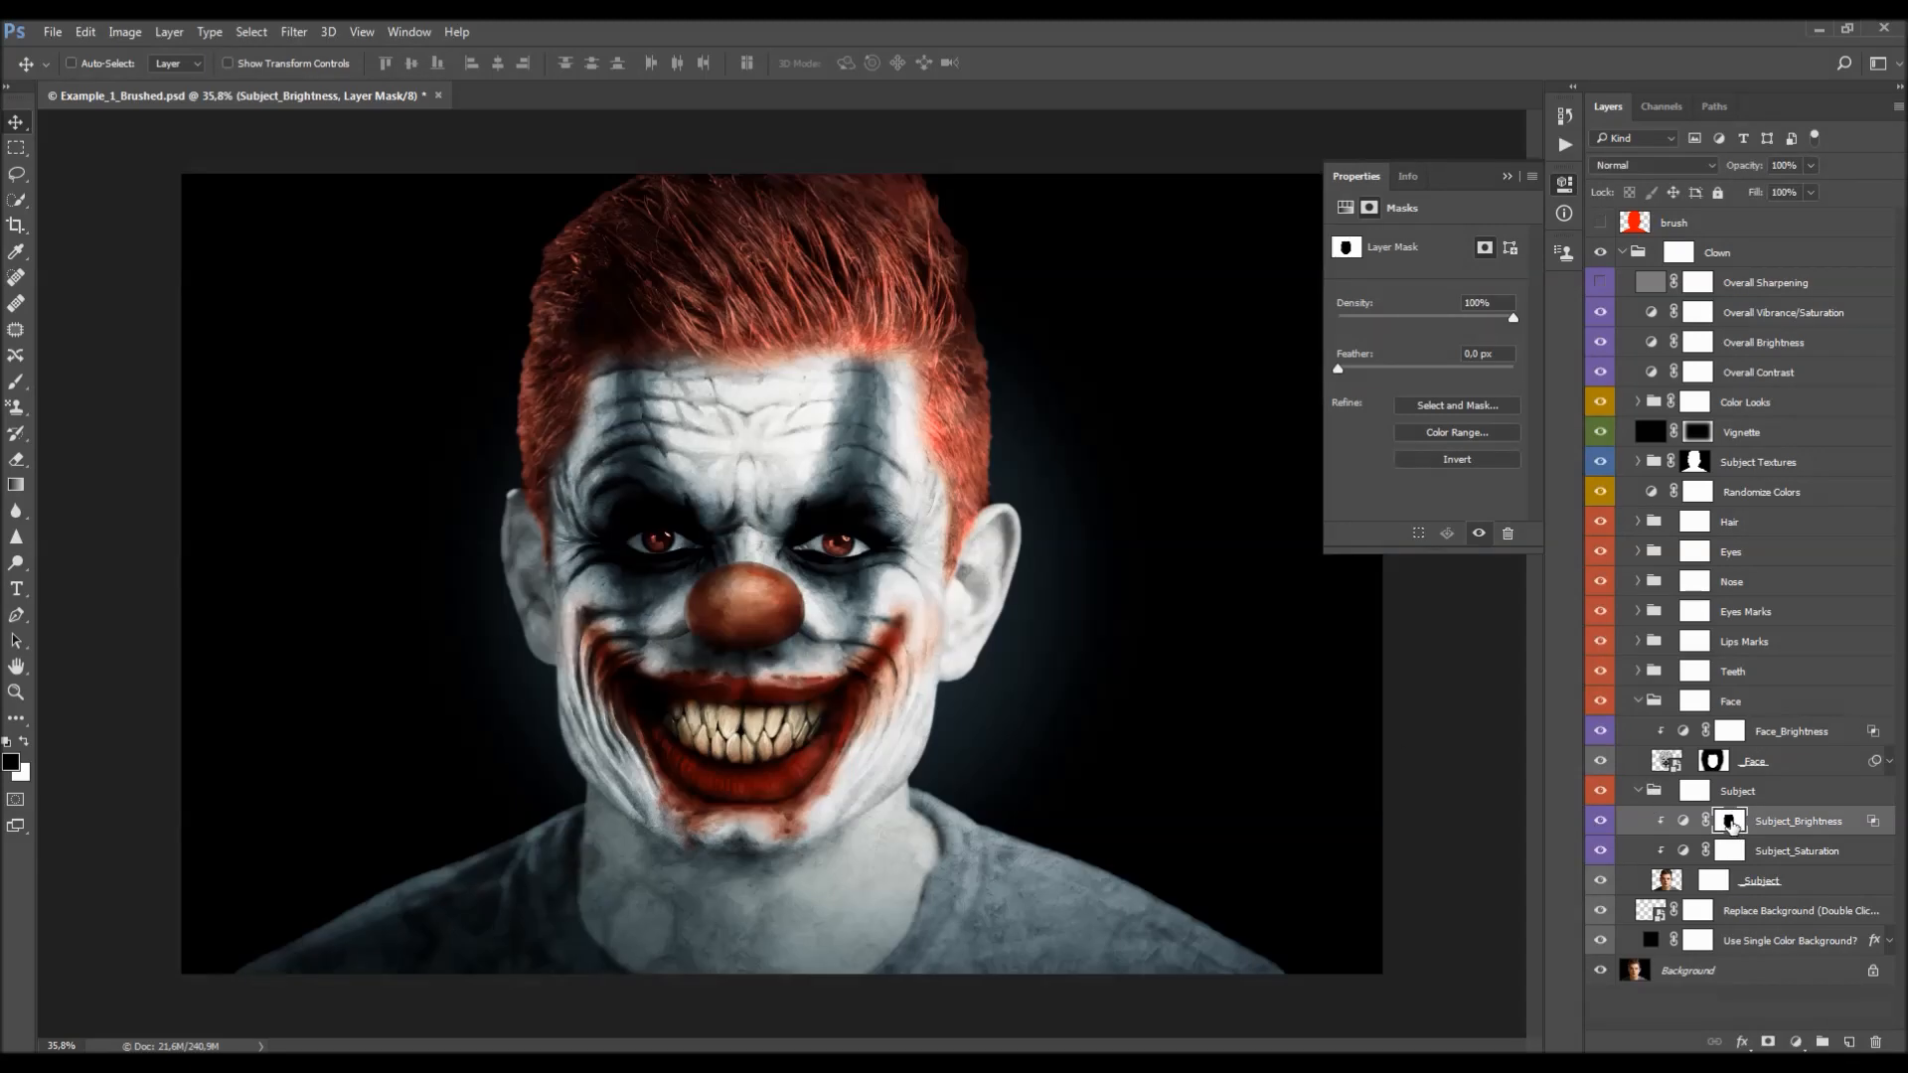
- Replace the Subject_Brightness layer's mask with a new one made from the _Face mask's selection
{"action": "left_click", "coordinate": [1671, 762], "text": "ctrl"}
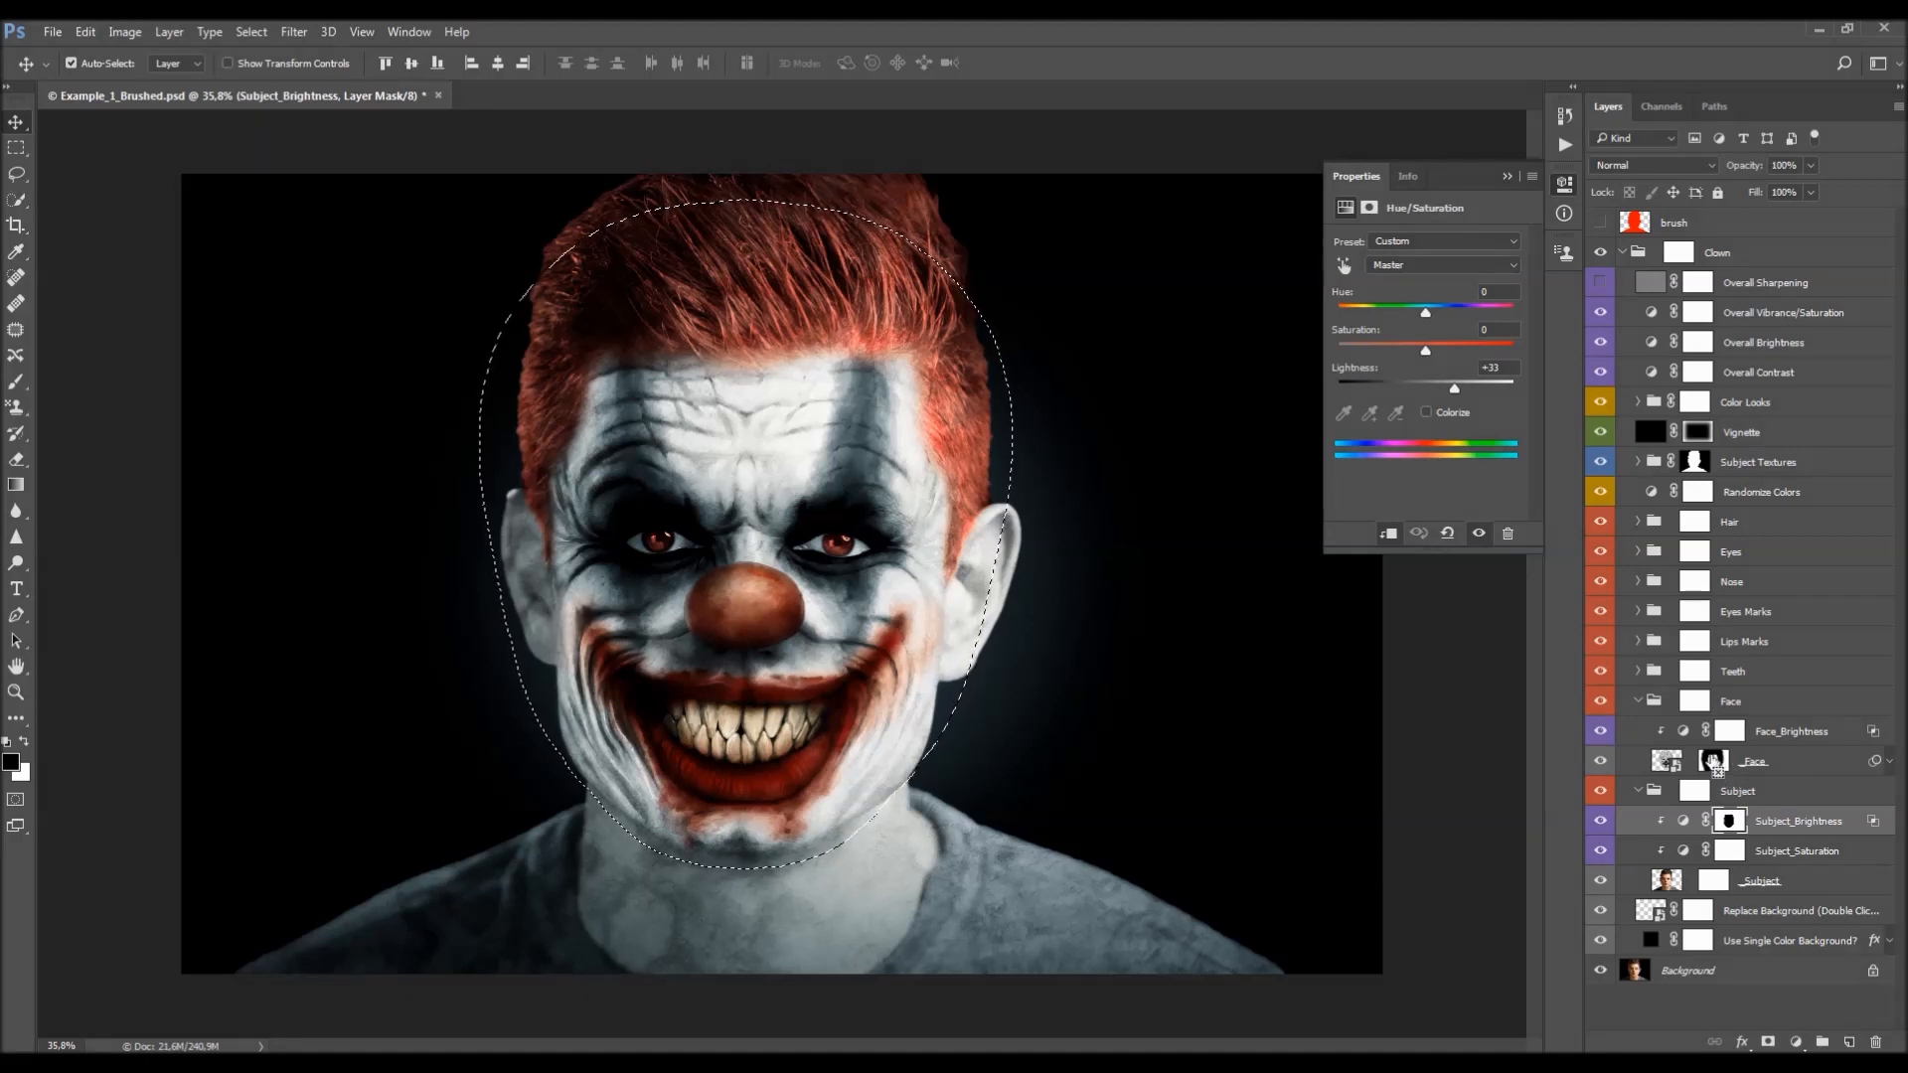
{"action": "left_click", "coordinate": [1719, 765], "text": "ctrl"}
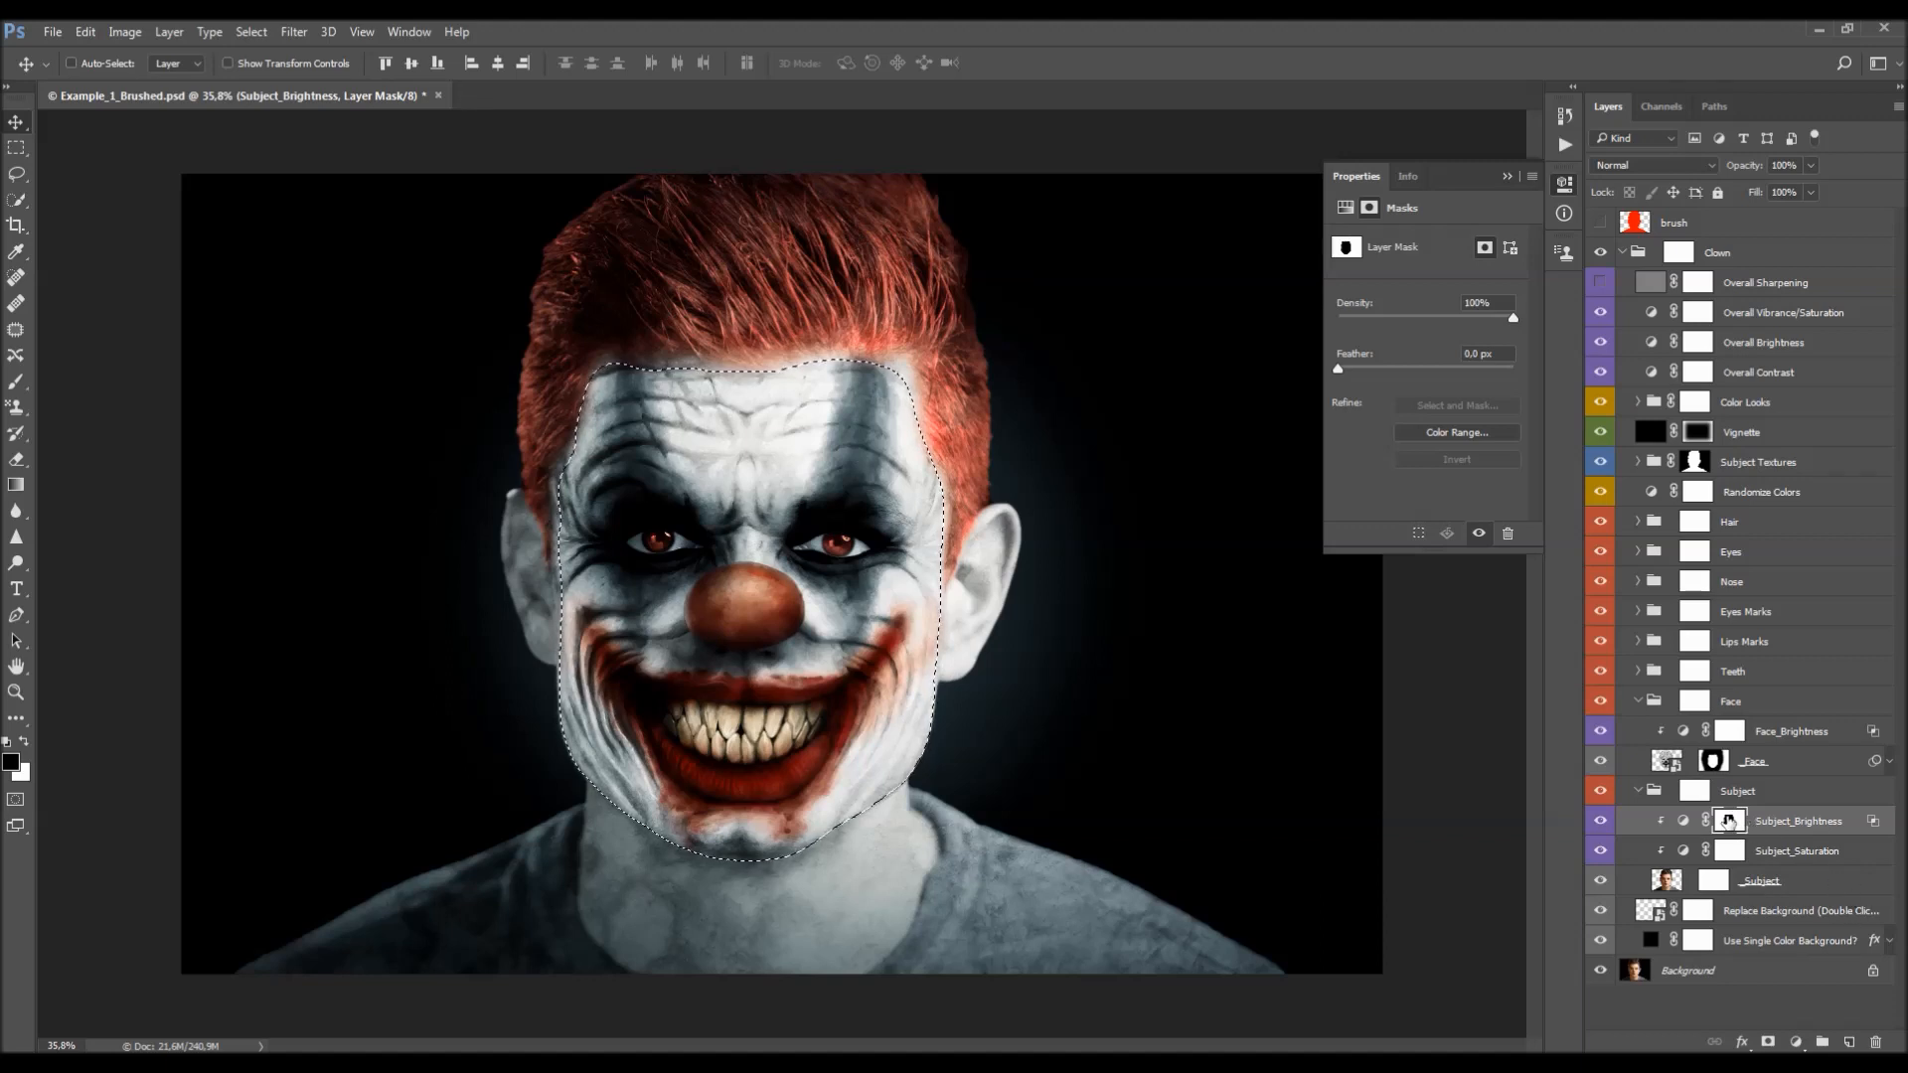
{"action": "right_click", "coordinate": [1729, 821]}
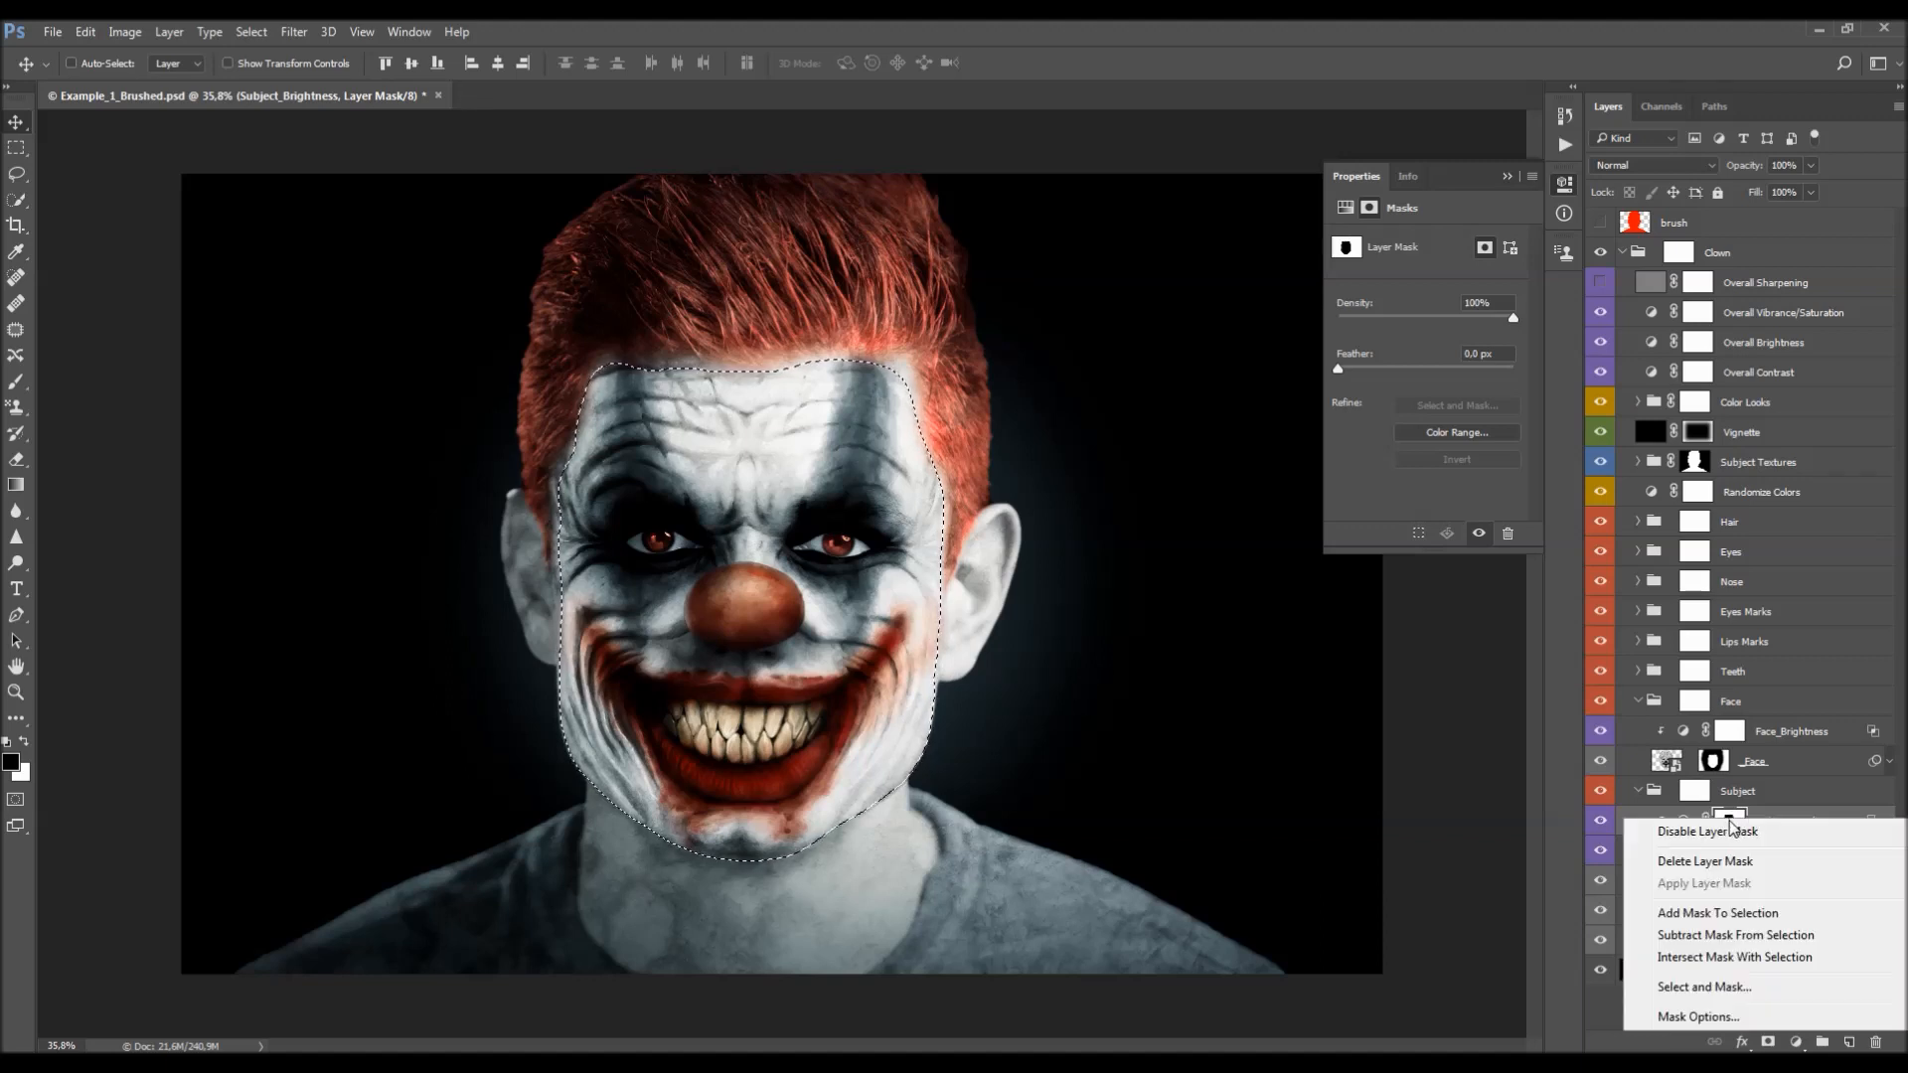
{"action": "left_click", "coordinate": [1722, 860]}
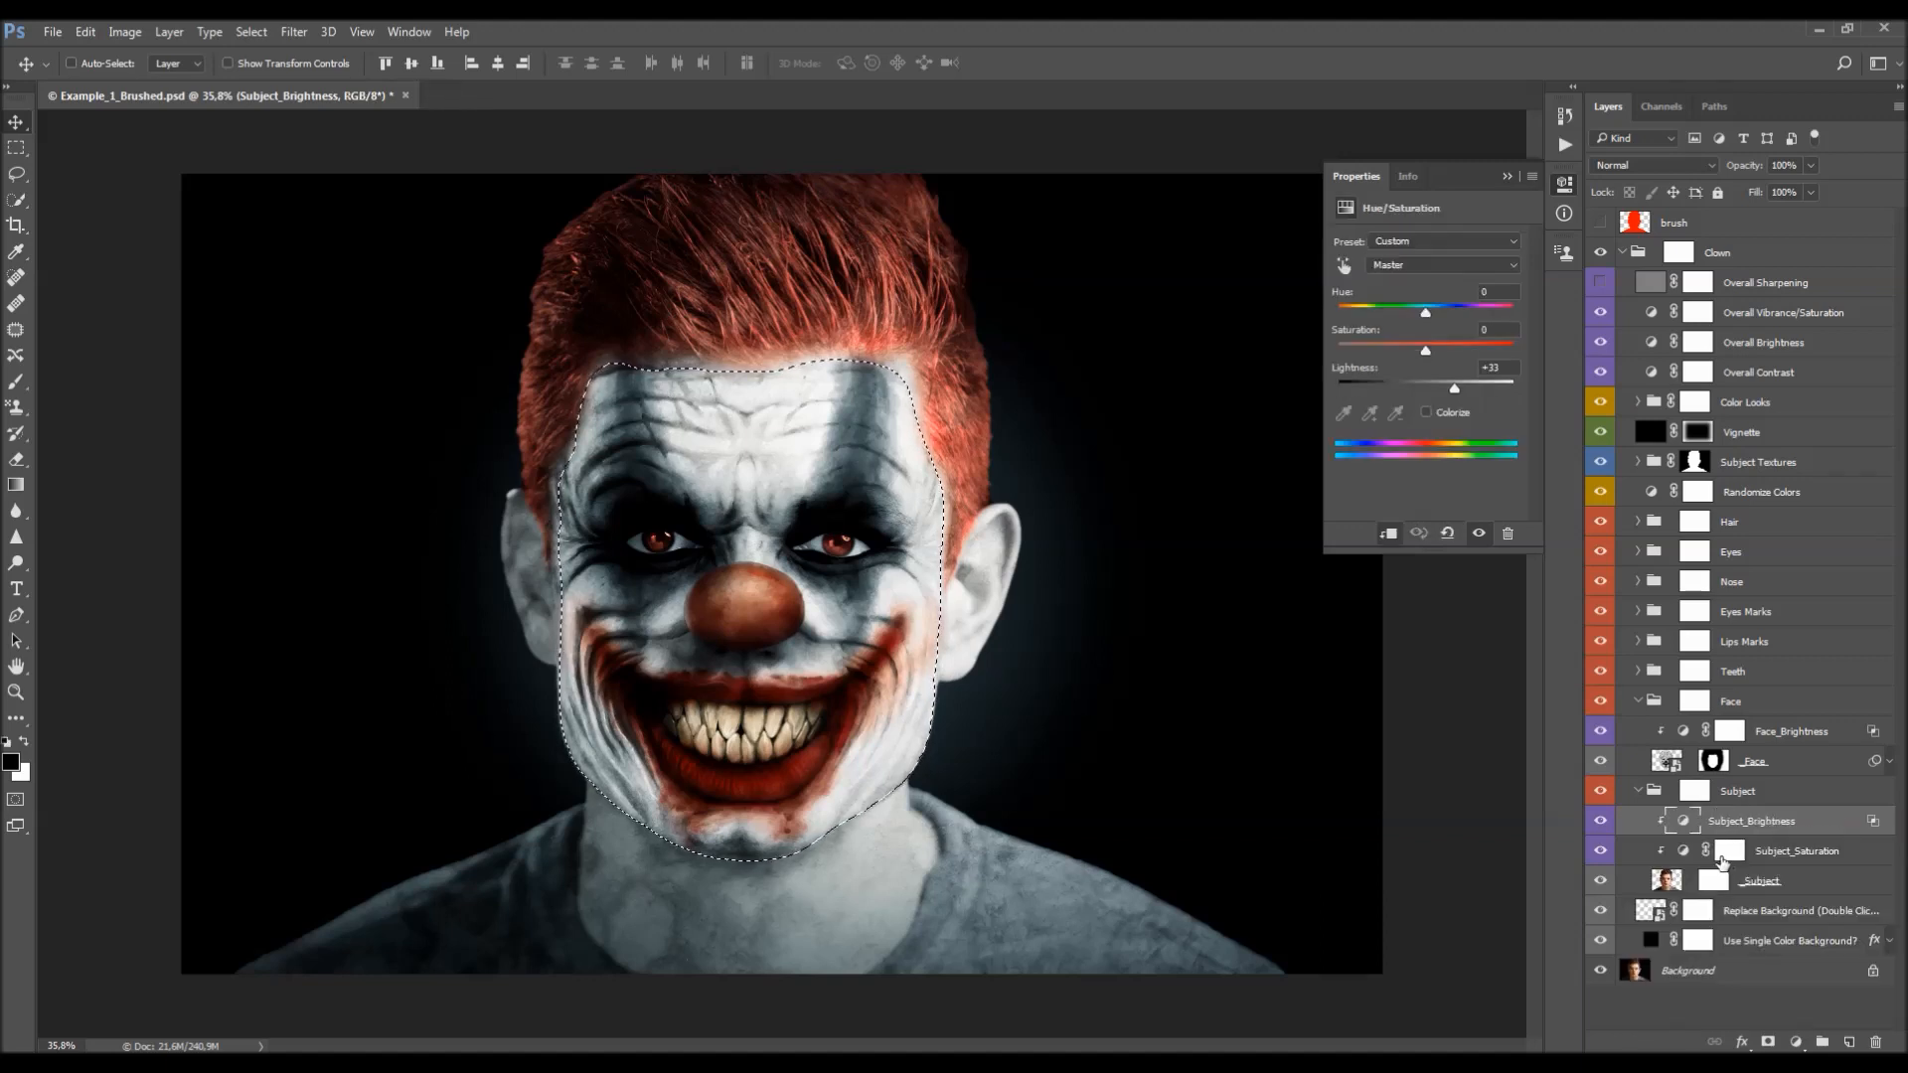
{"action": "left_click", "coordinate": [1768, 1042]}
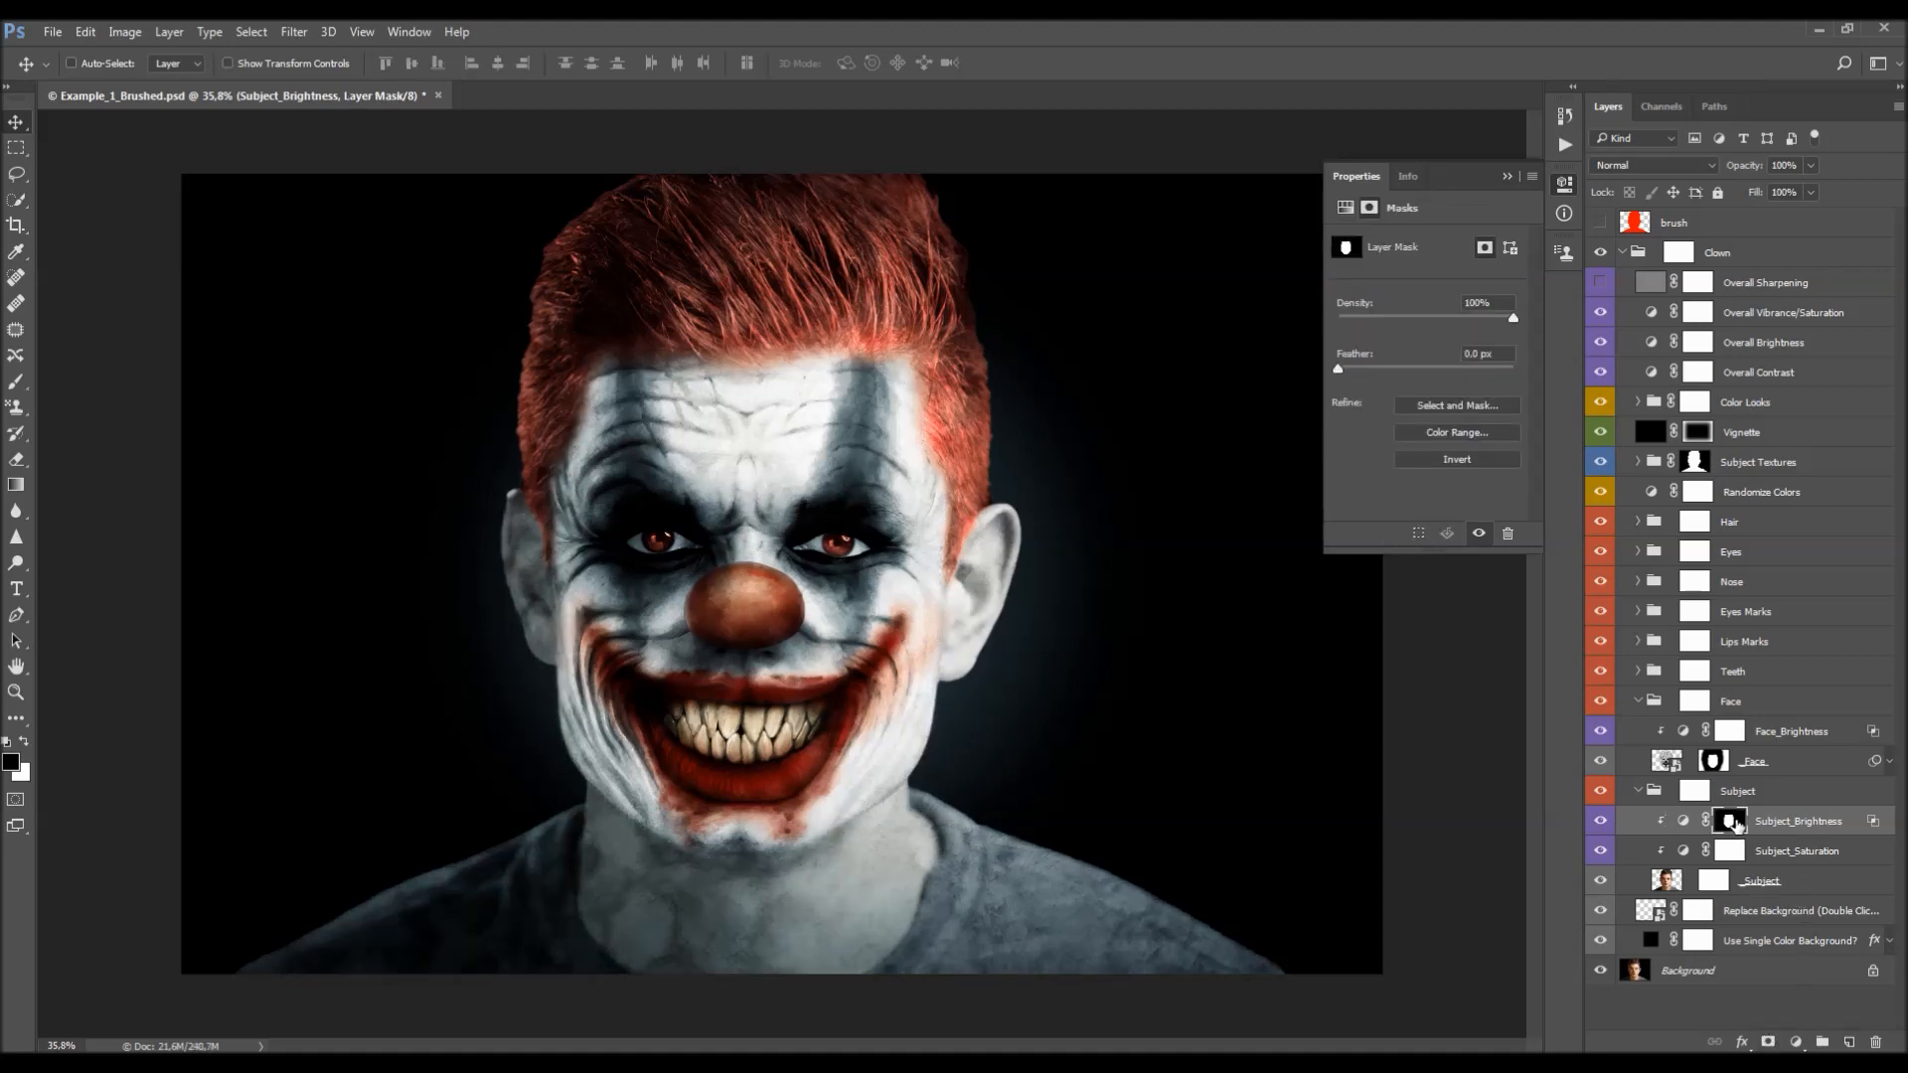
- Invert the new Subject_Brightness mask and check it on its own
{"action": "left_click_drag", "start_coordinate": [1735, 823], "coordinate": [1748, 844]}
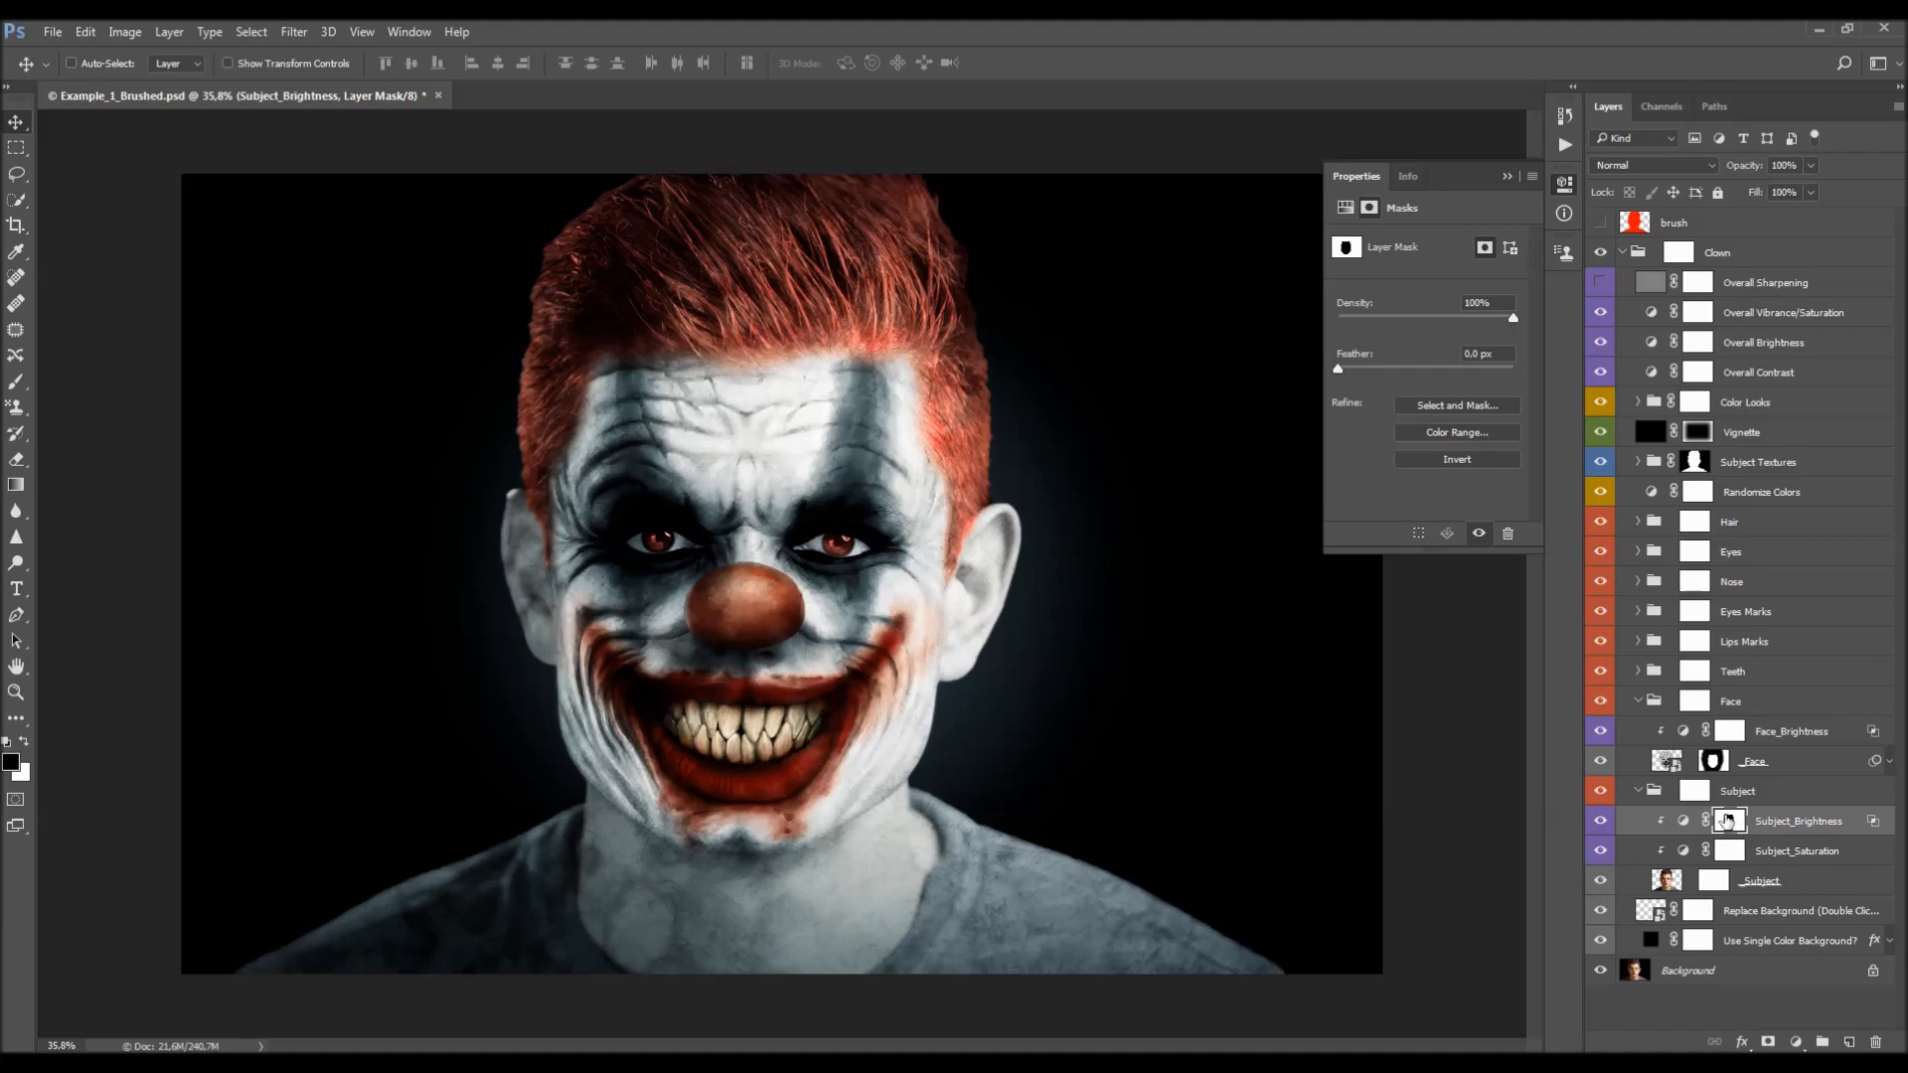
{"action": "left_click", "coordinate": [1732, 825], "text": "alt"}
{"action": "left_click", "coordinate": [1735, 827], "text": "alt"}
- Darken the face with the Face_Brightness levels by lowering the white output level to 221, keeping the black output at 0
{"action": "left_click", "coordinate": [1785, 733]}
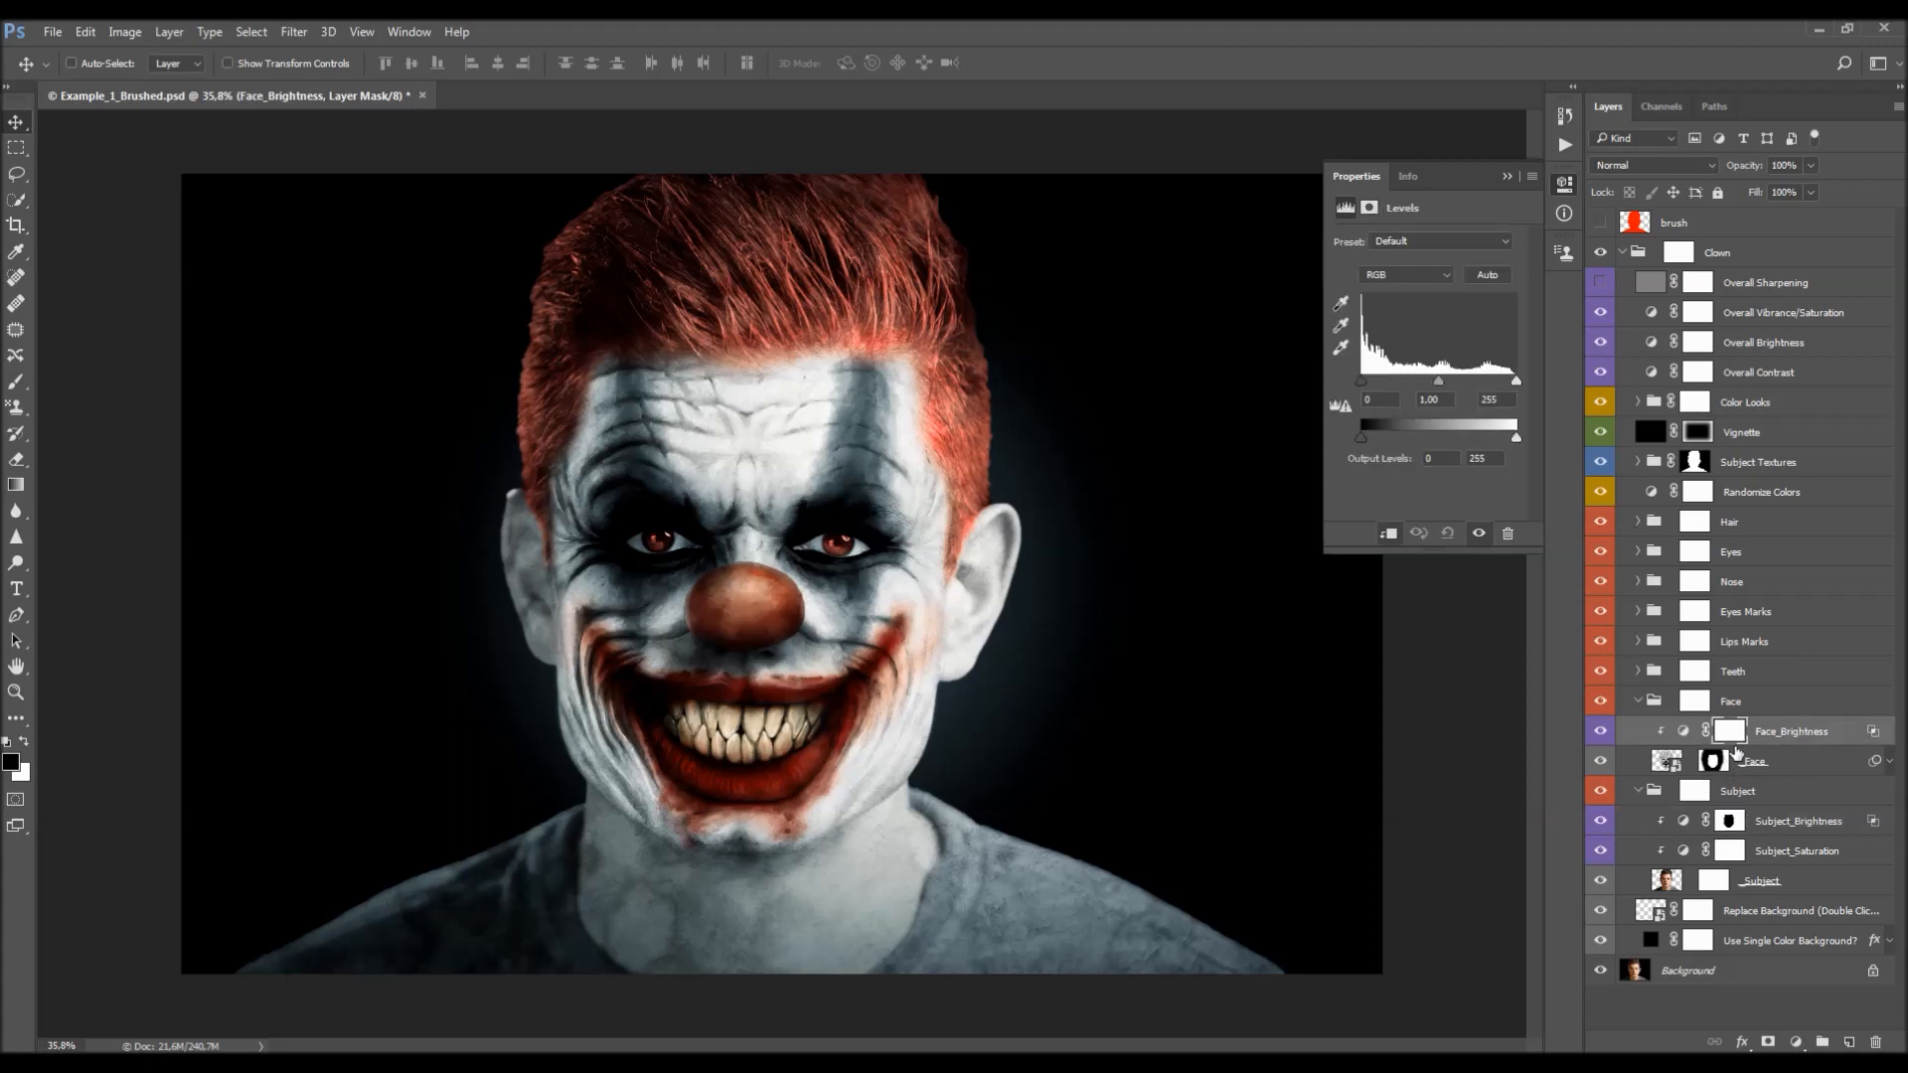
{"action": "left_click", "coordinate": [1684, 732]}
{"action": "left_click_drag", "start_coordinate": [1512, 435], "coordinate": [1465, 443]}
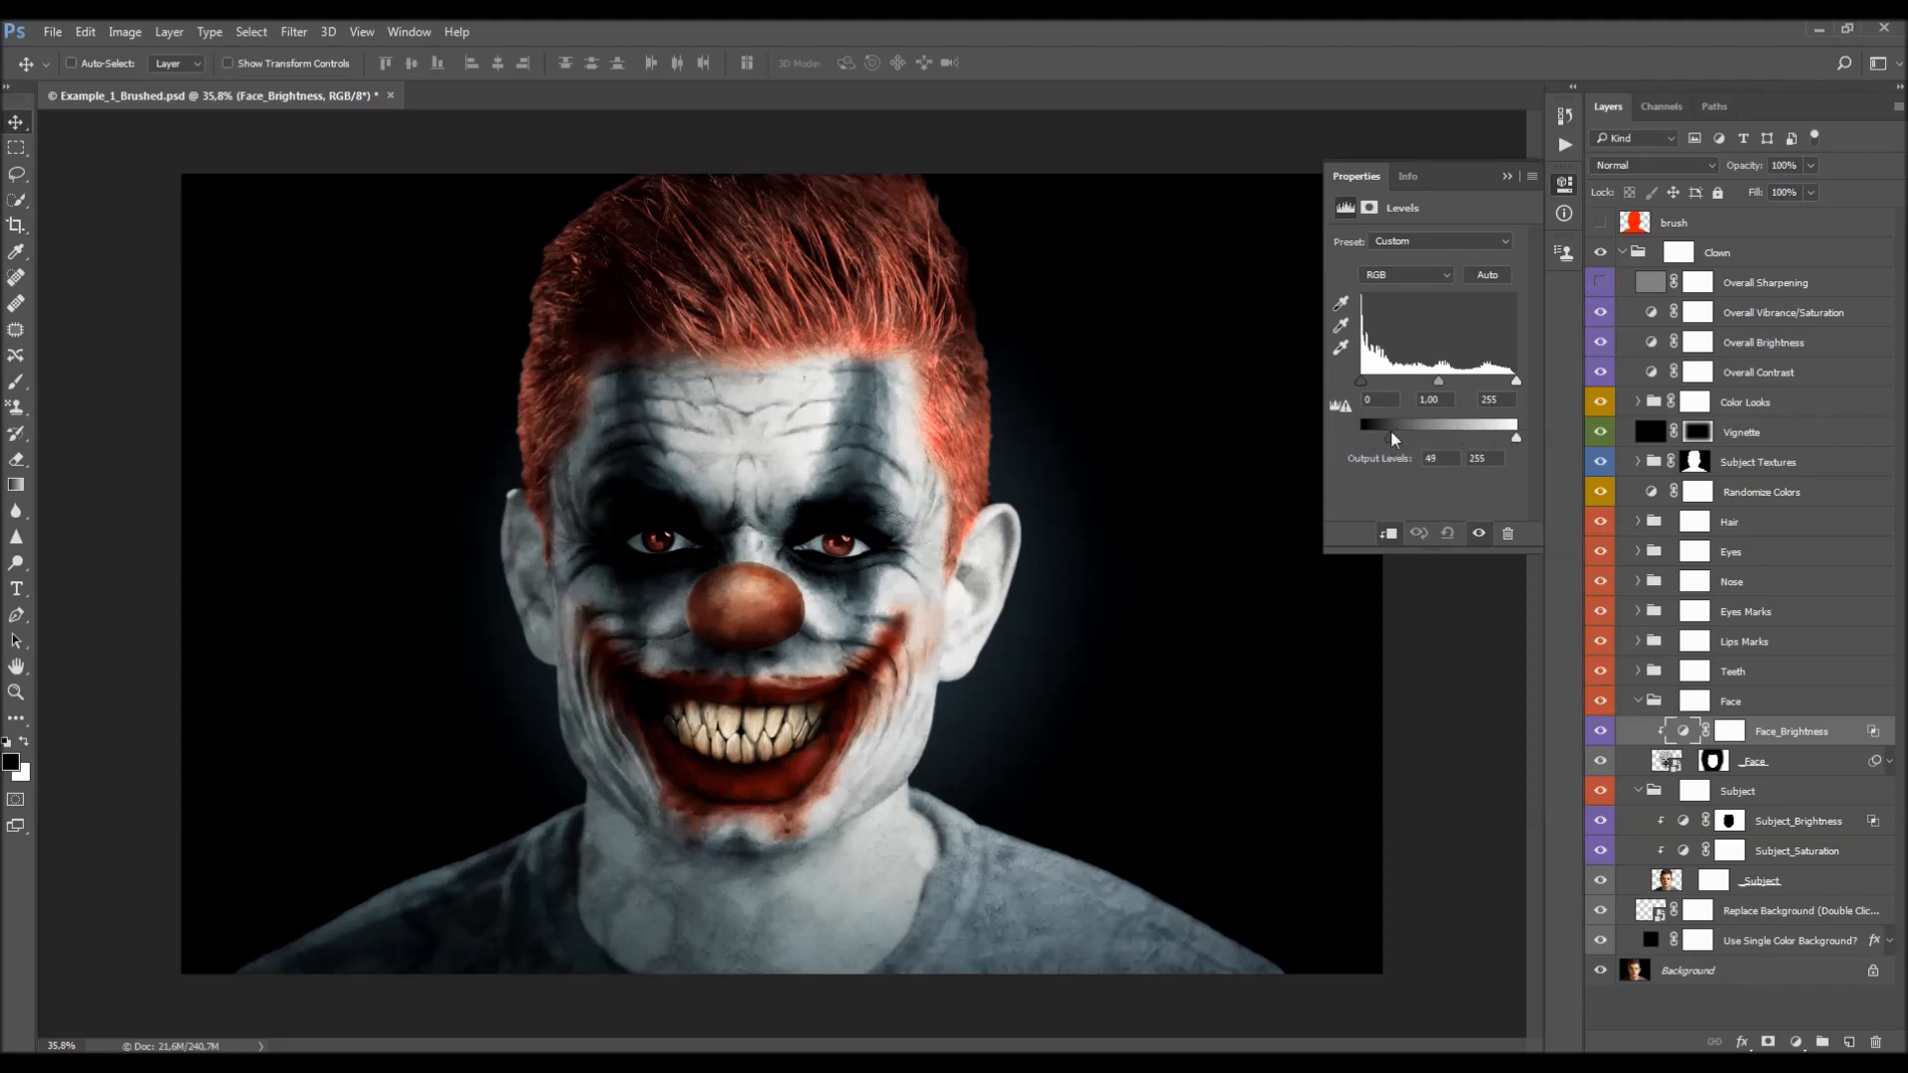
{"action": "left_click_drag", "start_coordinate": [1391, 429], "coordinate": [1297, 444]}
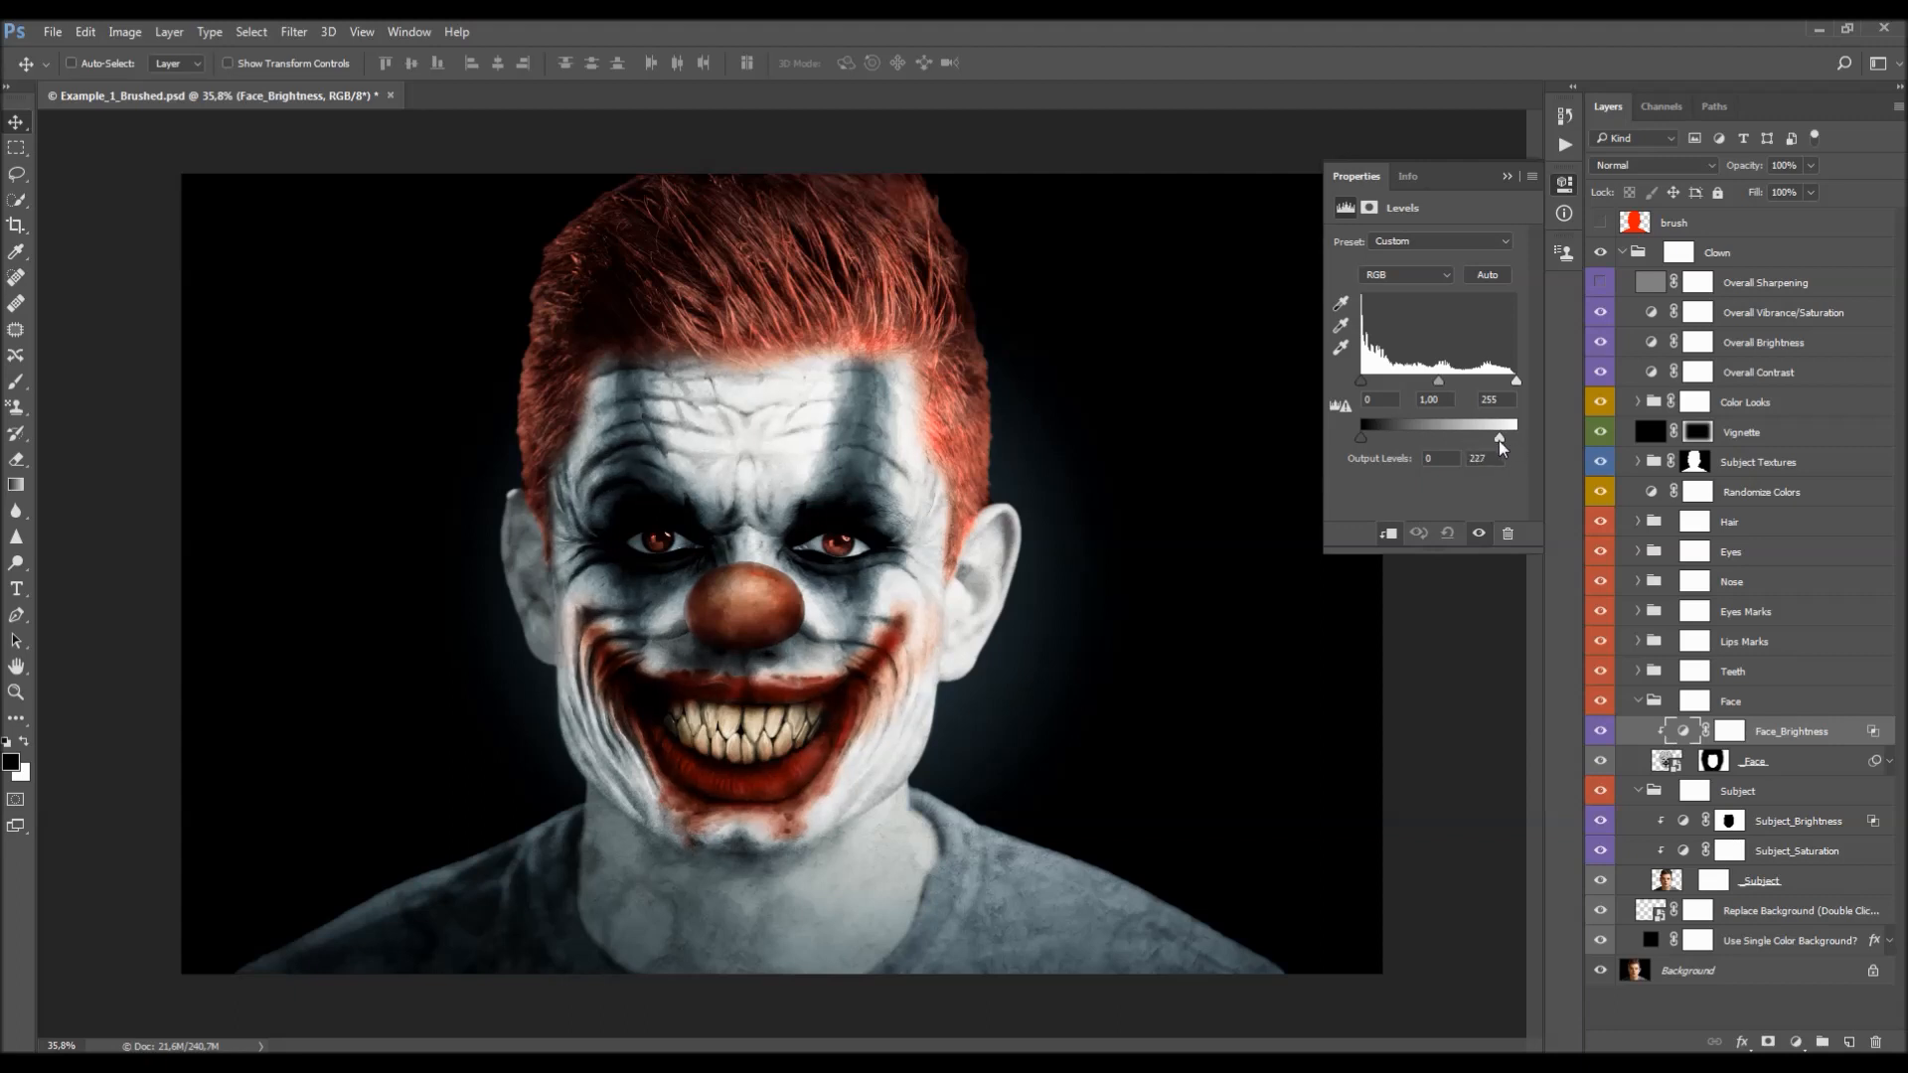
{"action": "left_click_drag", "start_coordinate": [1495, 439], "coordinate": [1496, 440]}
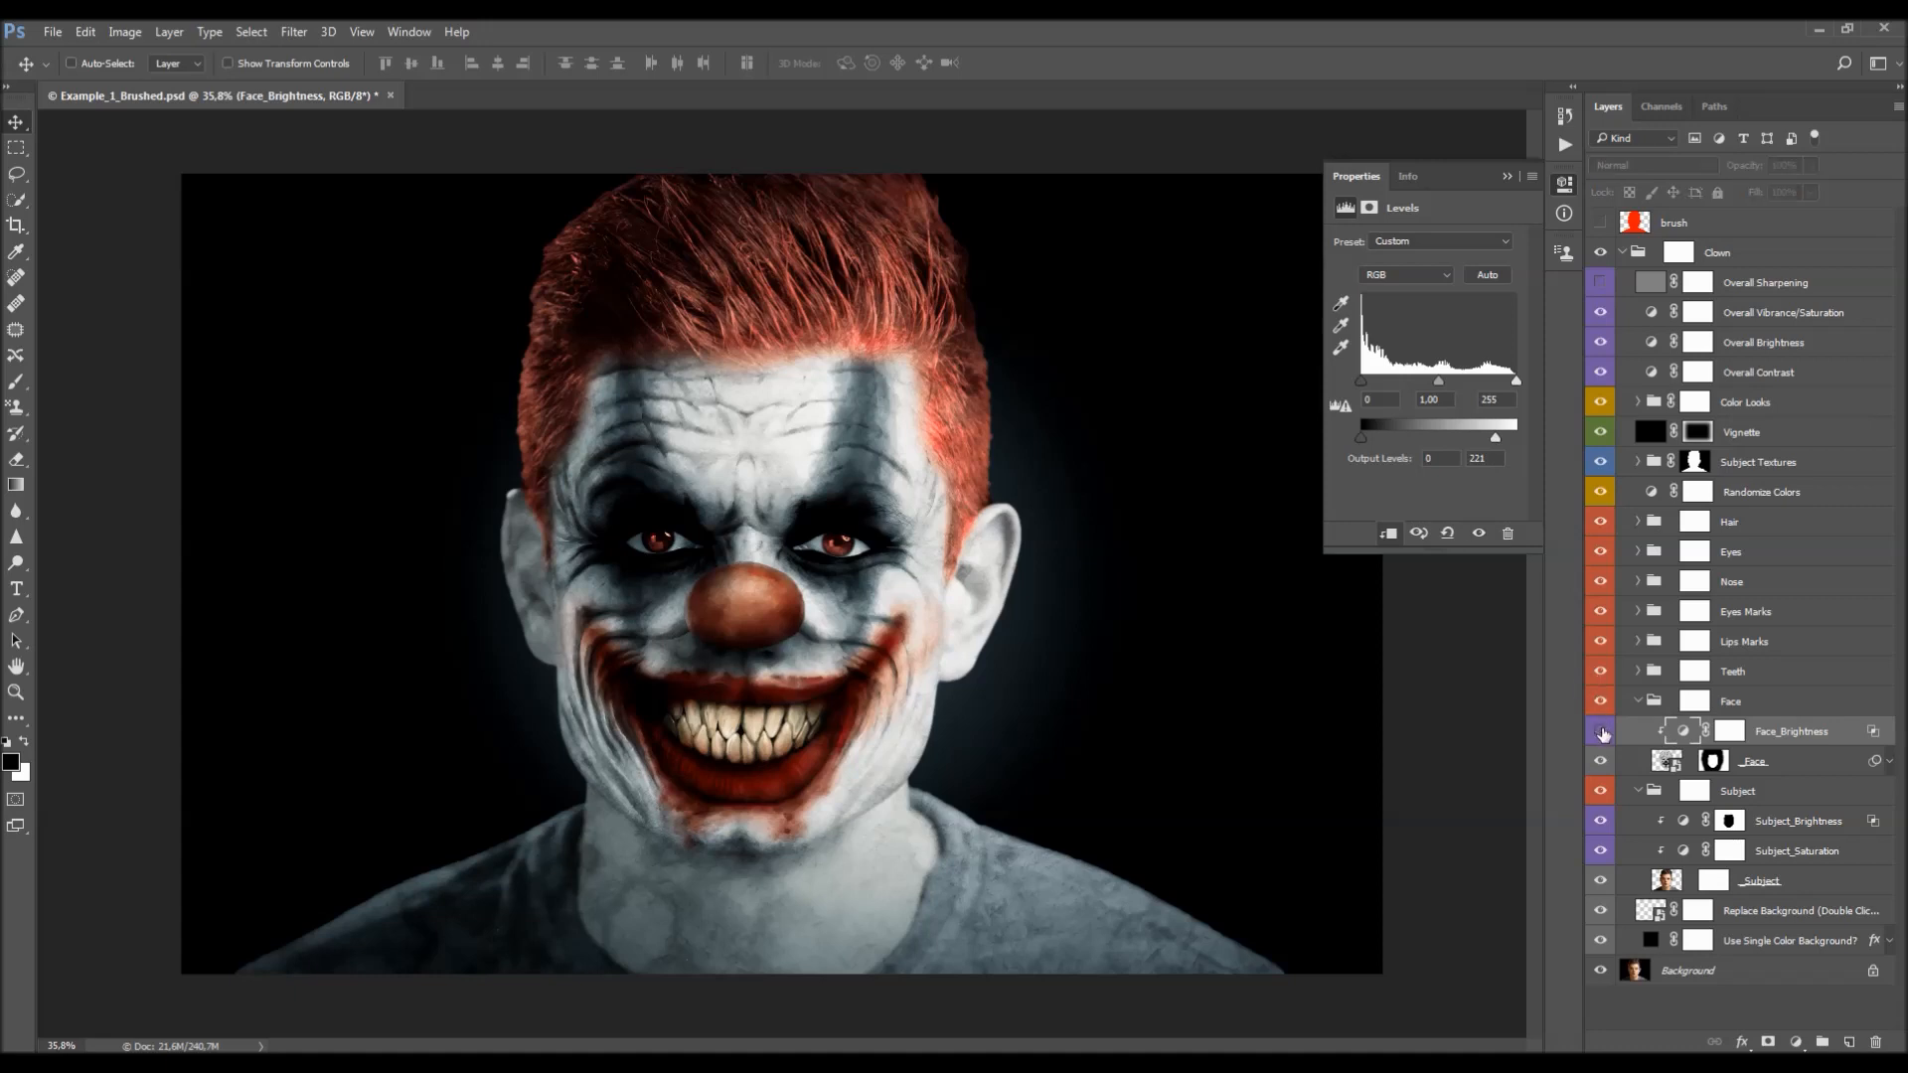
- Select the _Face layer's mask and compare the image with the face texture layer hidden and shown
{"action": "left_click", "coordinate": [1714, 761]}
{"action": "key", "text": "b"}
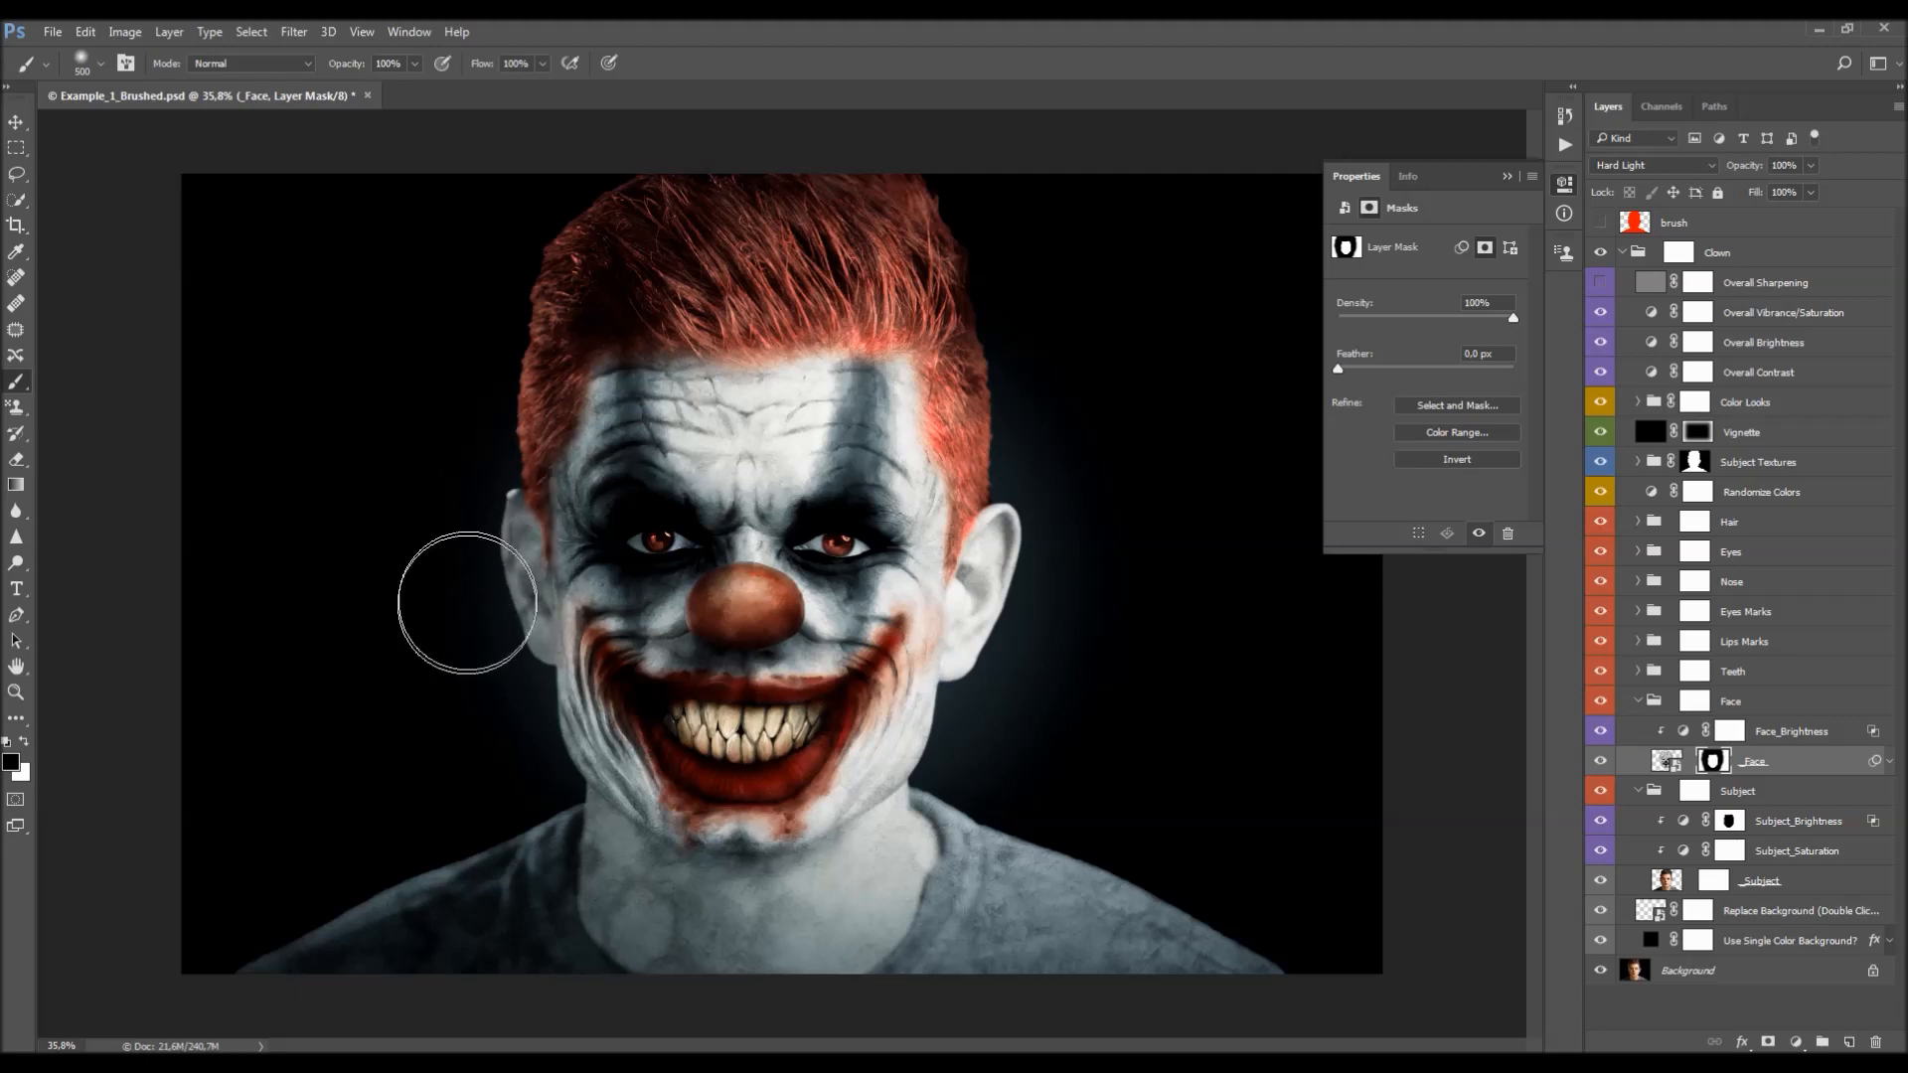
{"action": "key", "text": "bracketleft"}
{"action": "key", "text": "v"}
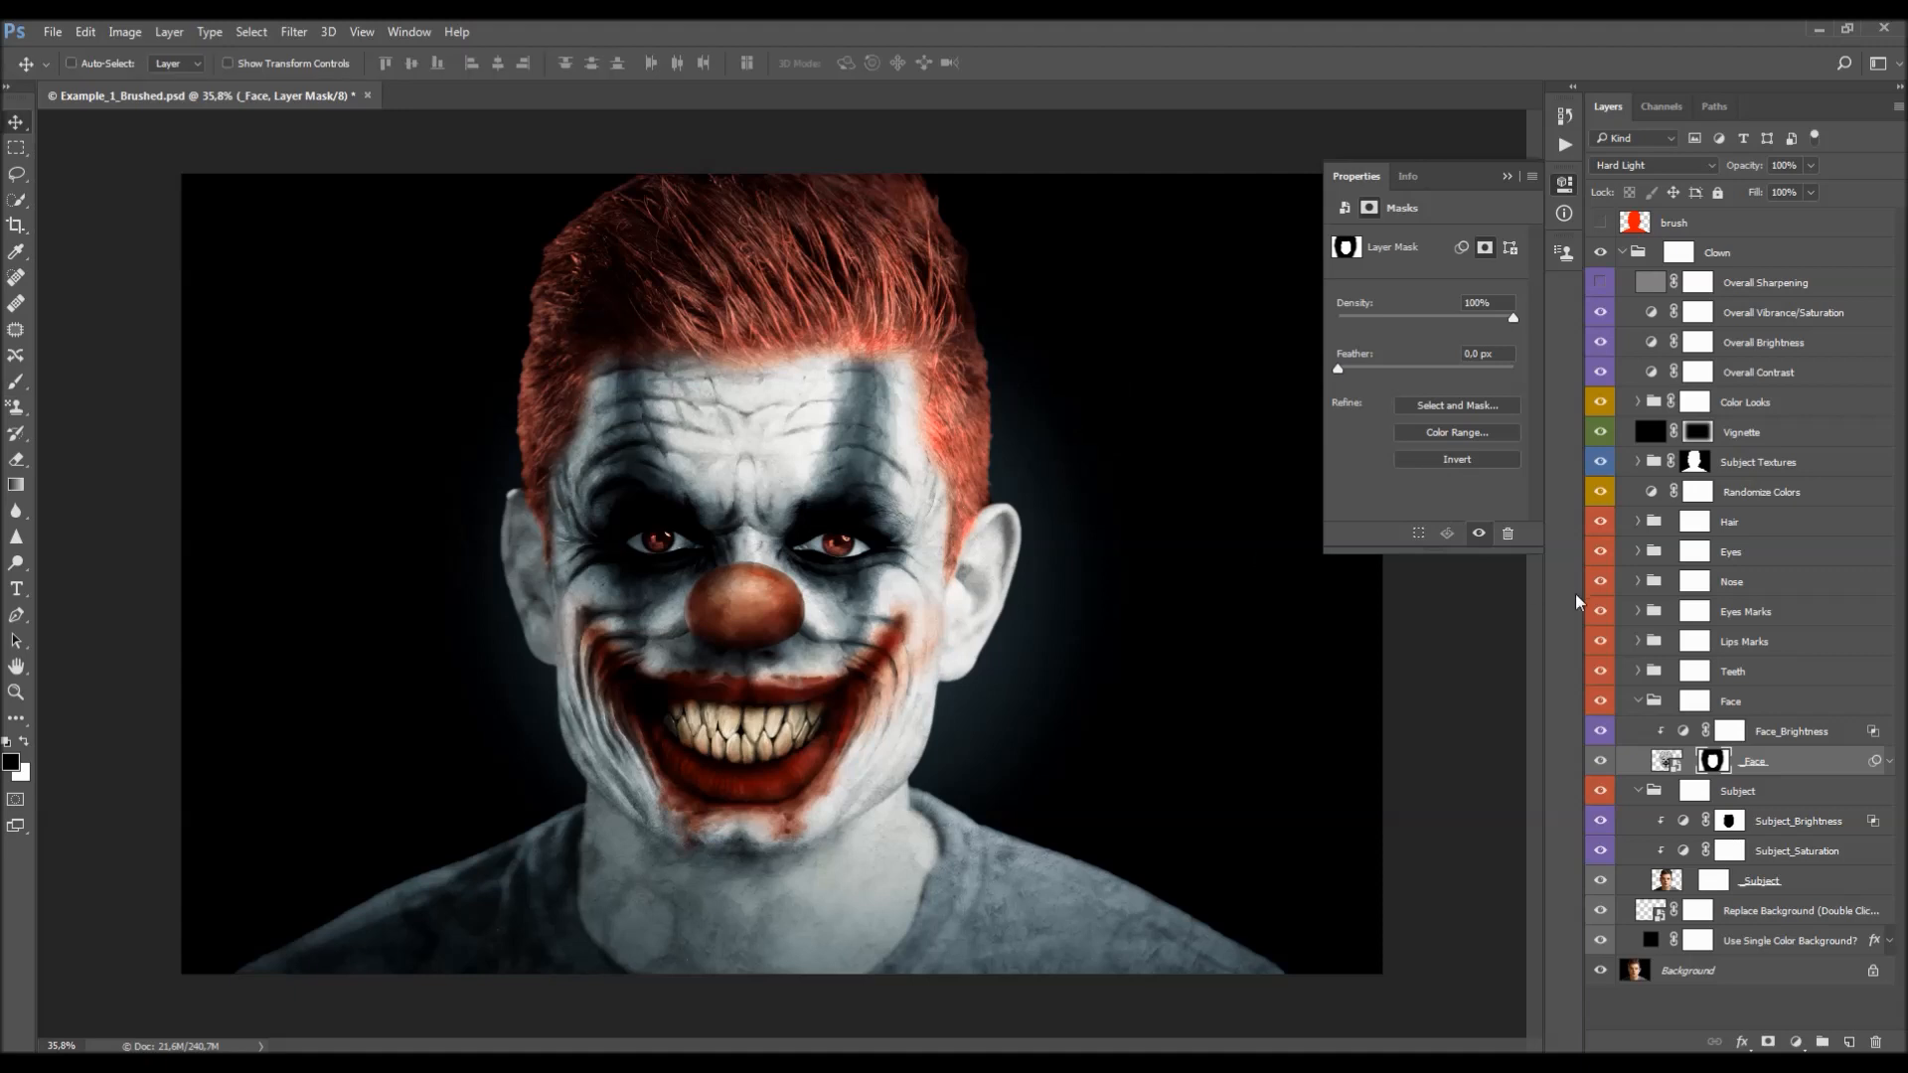
{"action": "left_click", "coordinate": [1600, 761]}
{"action": "left_click", "coordinate": [1600, 761]}
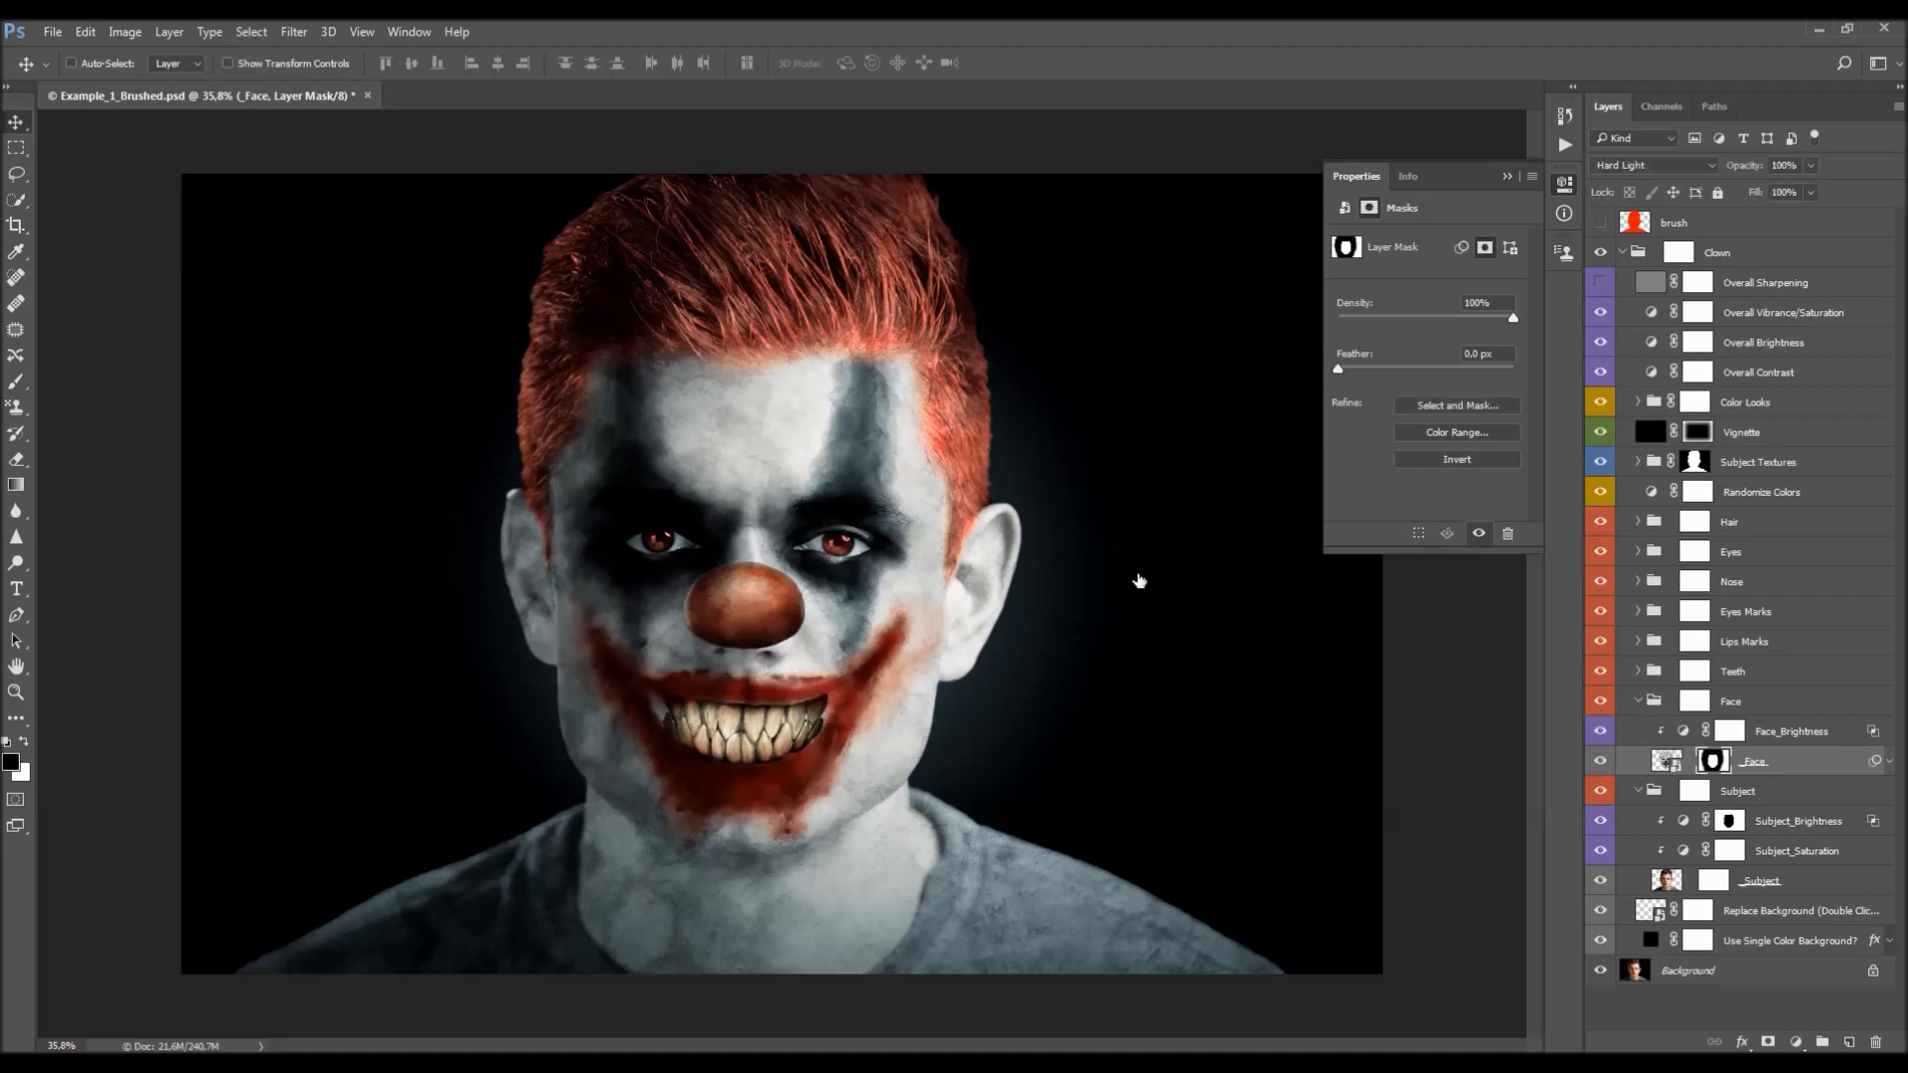
{"action": "scroll", "coordinate": [934, 608], "scroll_direction": "down", "scroll_amount": 1}
{"action": "scroll", "coordinate": [926, 597], "scroll_direction": "up", "scroll_amount": 1}
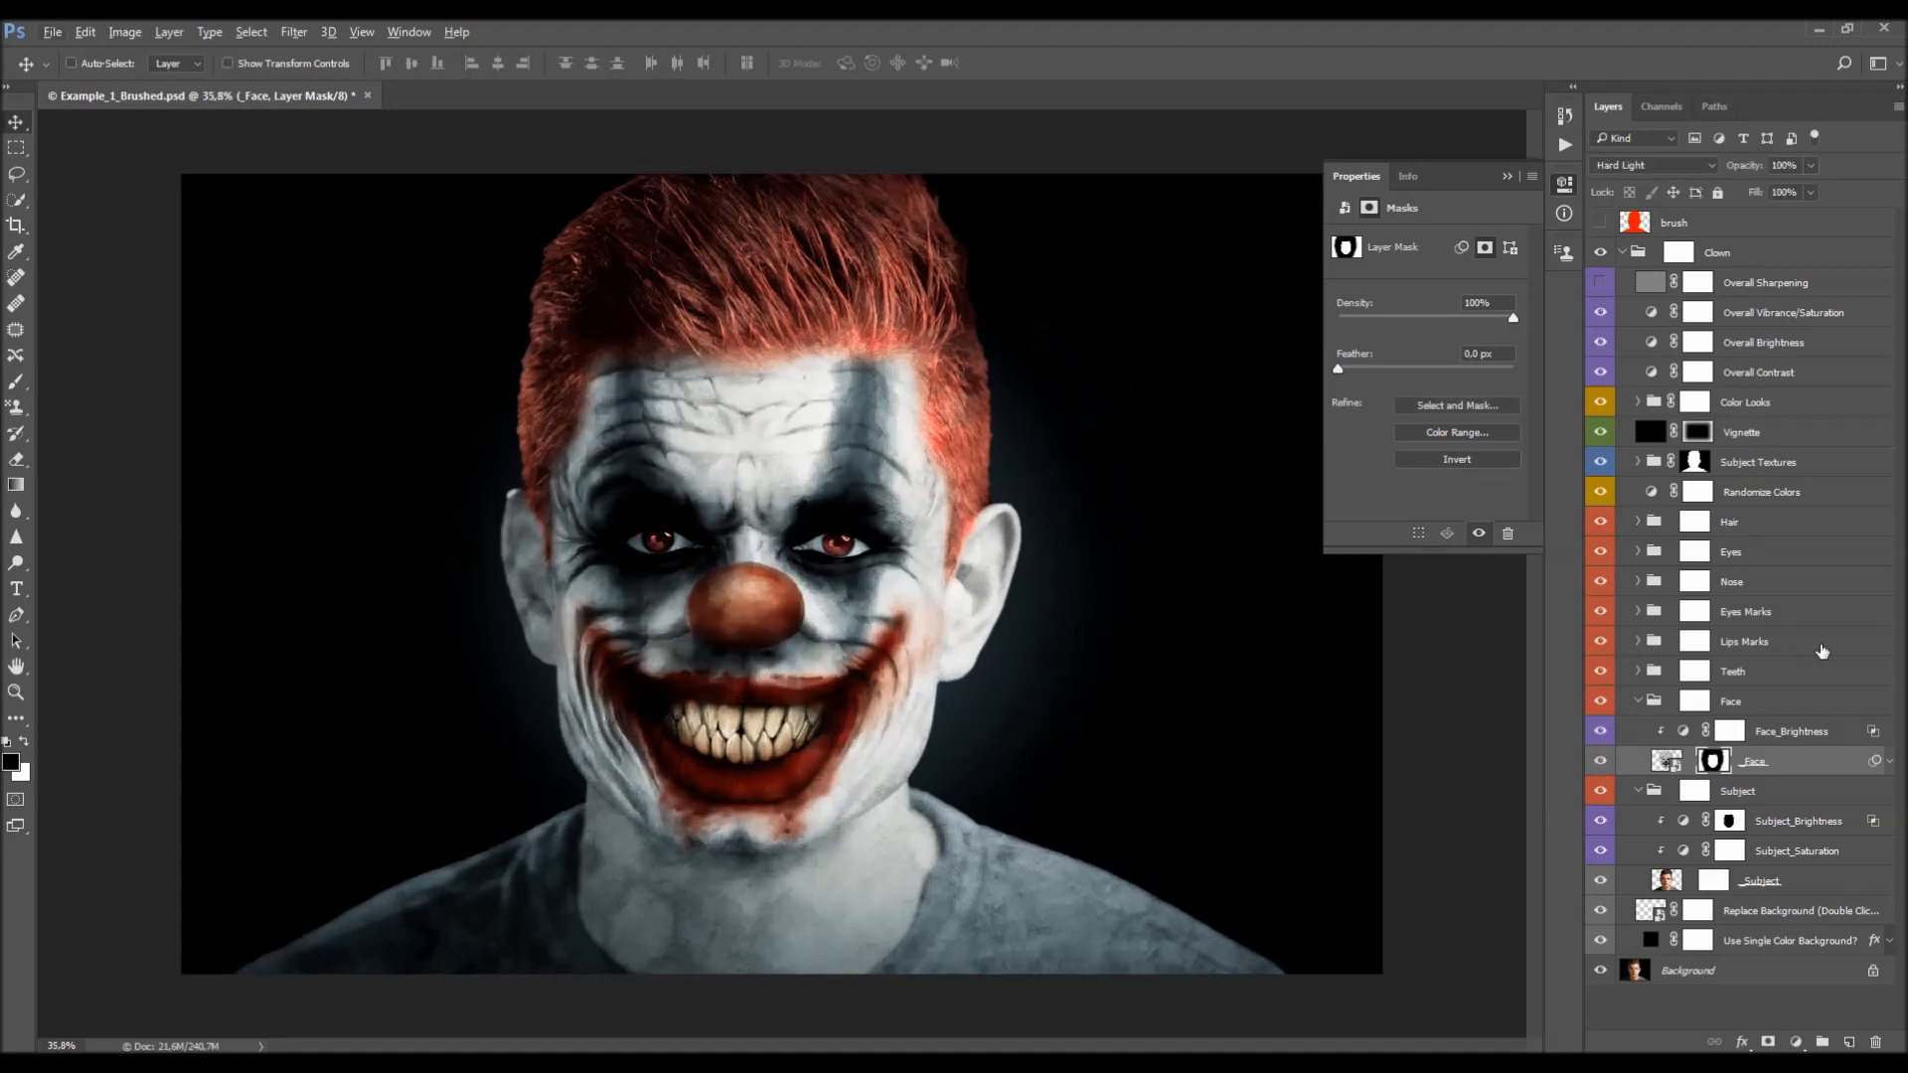
- Compare the face with the Face_Brightness adjustment turned off and on
{"action": "left_click", "coordinate": [1689, 734]}
{"action": "left_click", "coordinate": [1693, 735]}
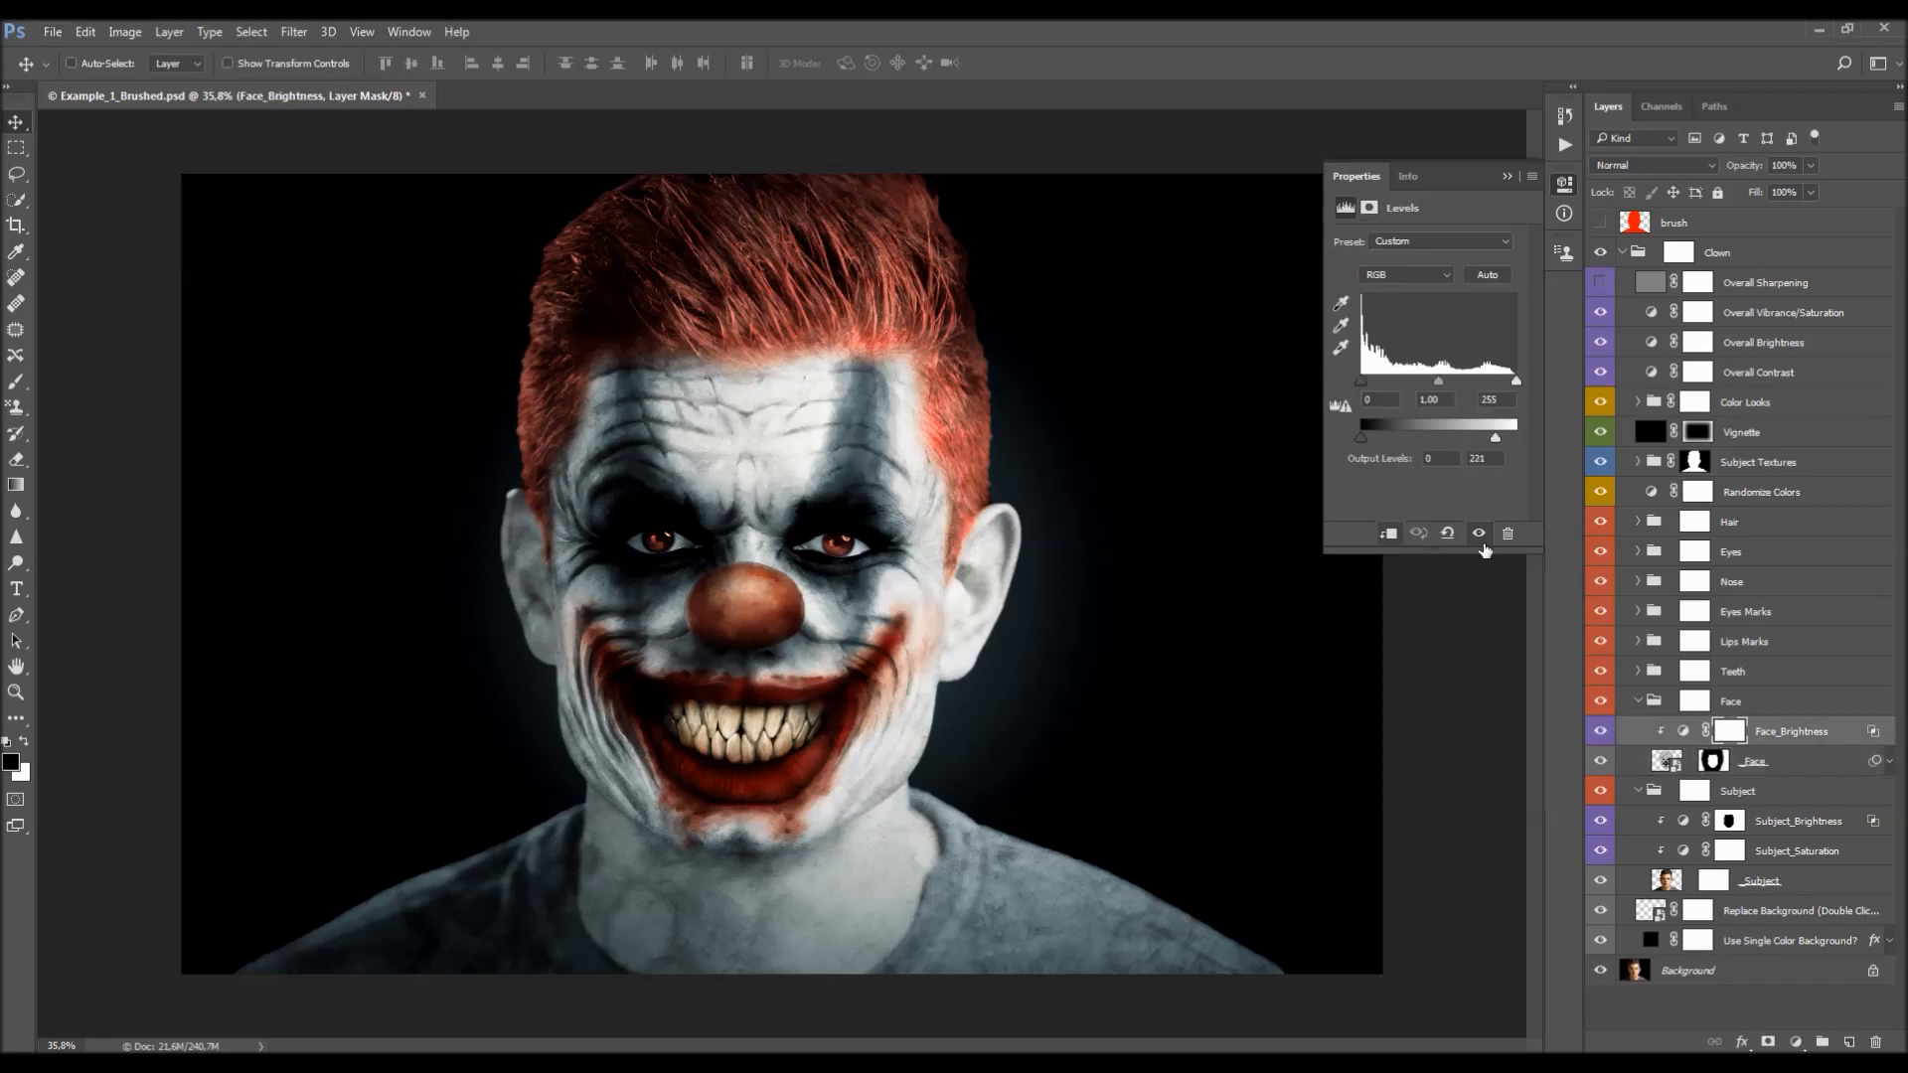
{"action": "left_click", "coordinate": [1602, 734]}
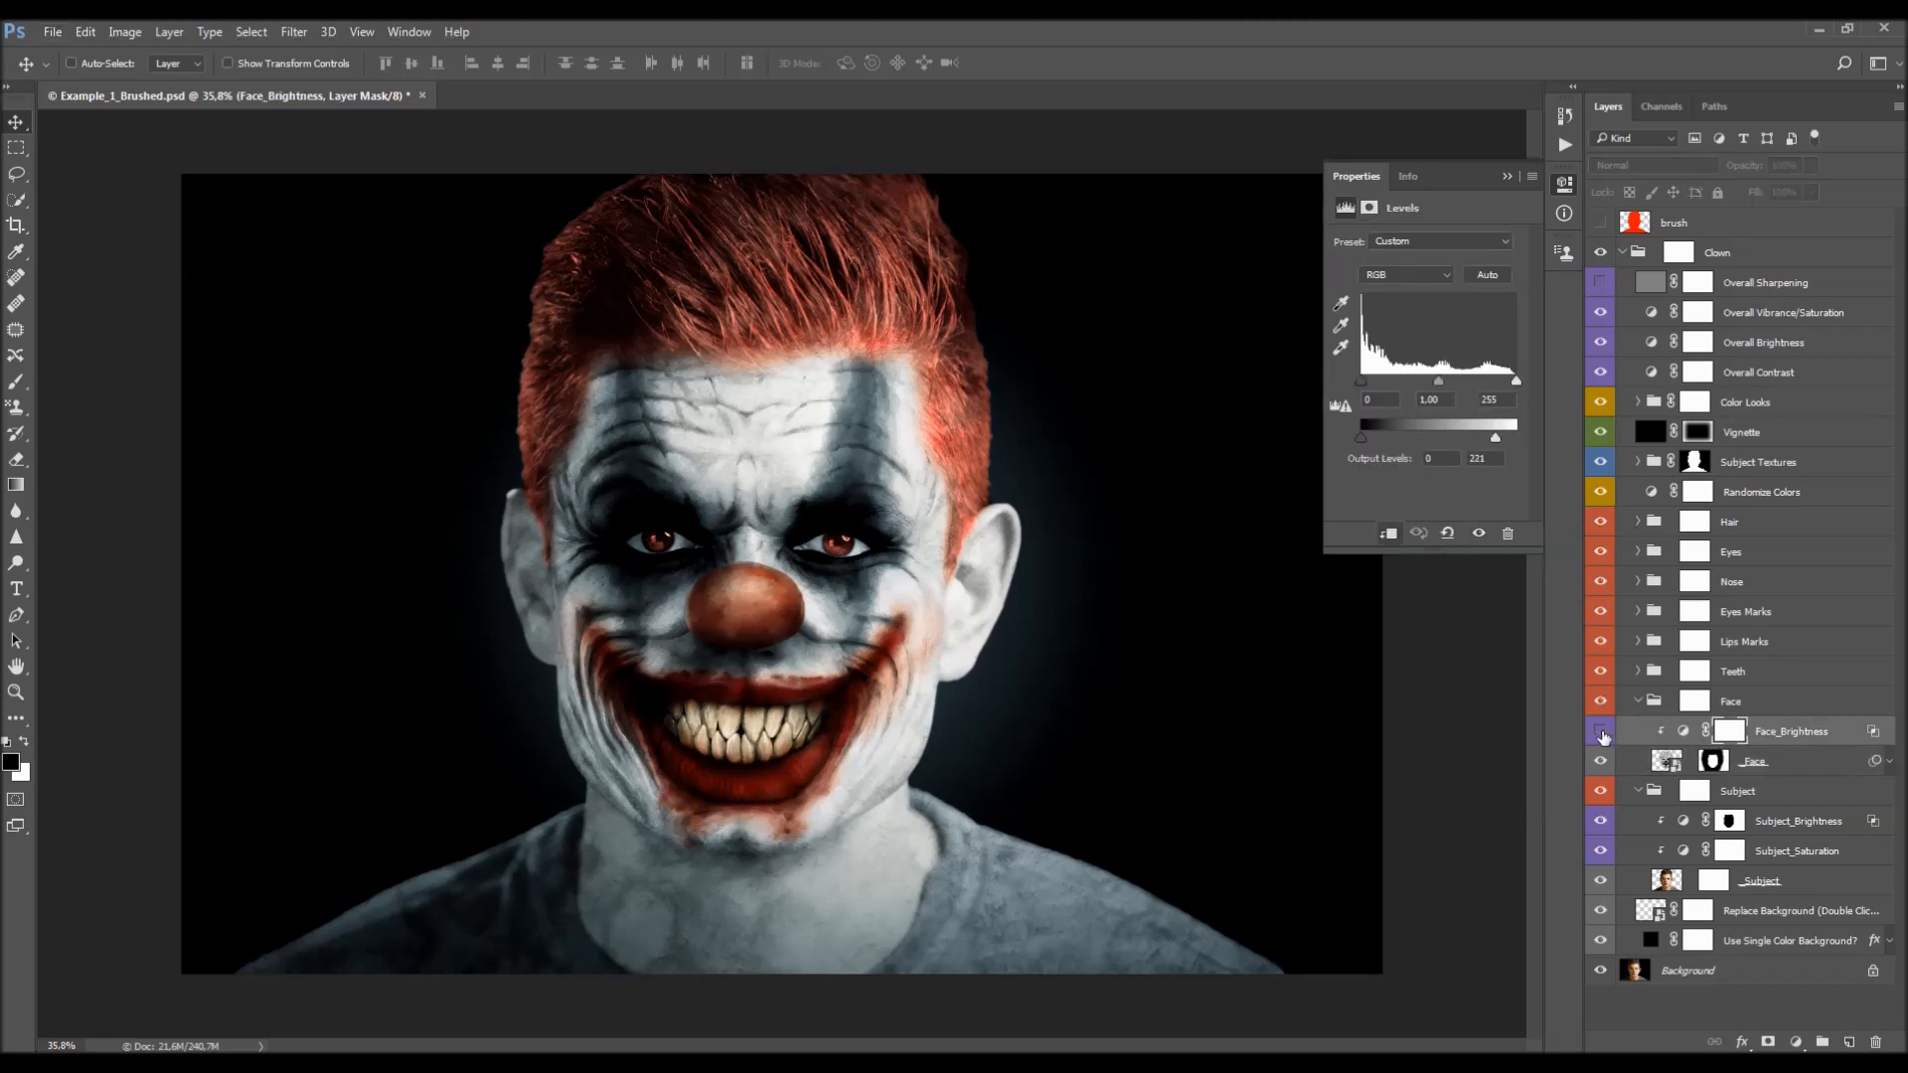
{"action": "left_click", "coordinate": [1602, 734]}
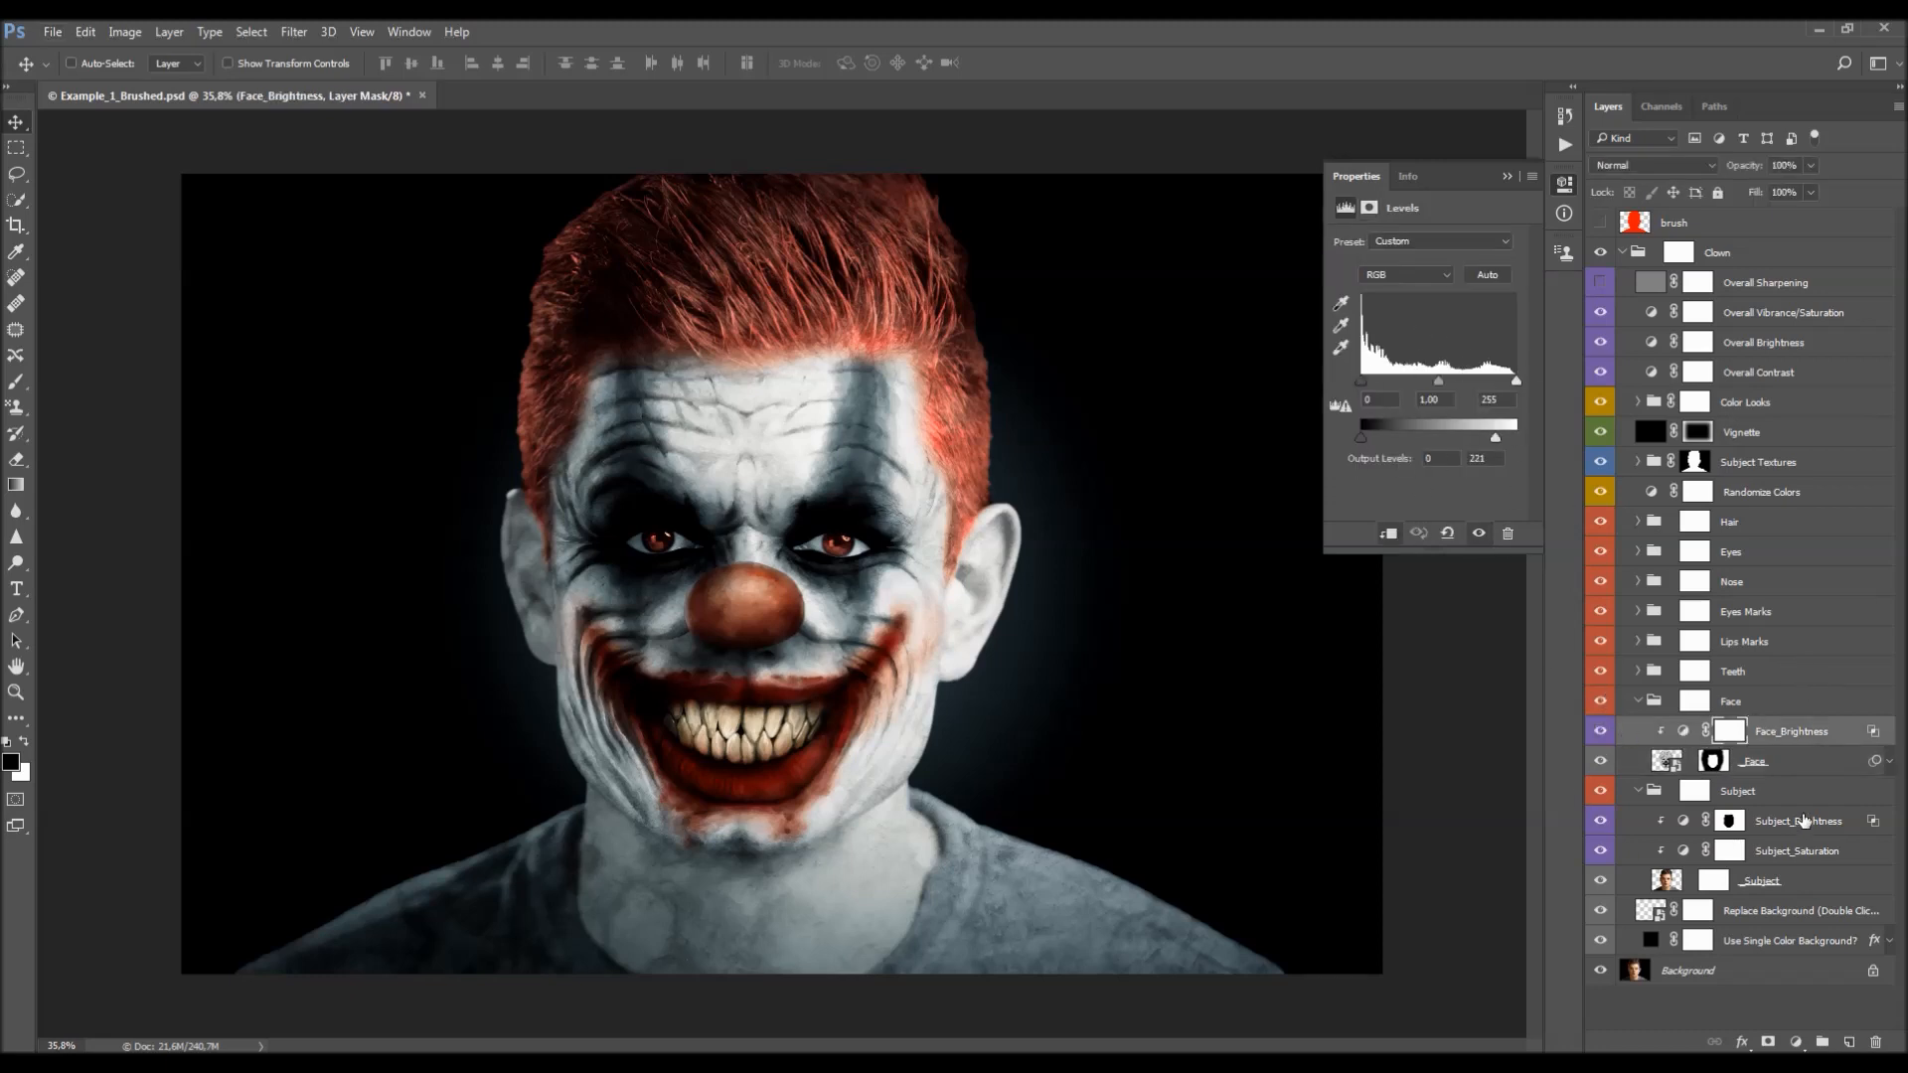
- Collapse the Face and Subject groups, expand the Teeth group and compare the mouth with the _Teeth layer hidden and shown
{"action": "left_click", "coordinate": [1640, 704]}
{"action": "left_click", "coordinate": [1641, 733]}
{"action": "left_click", "coordinate": [1694, 671]}
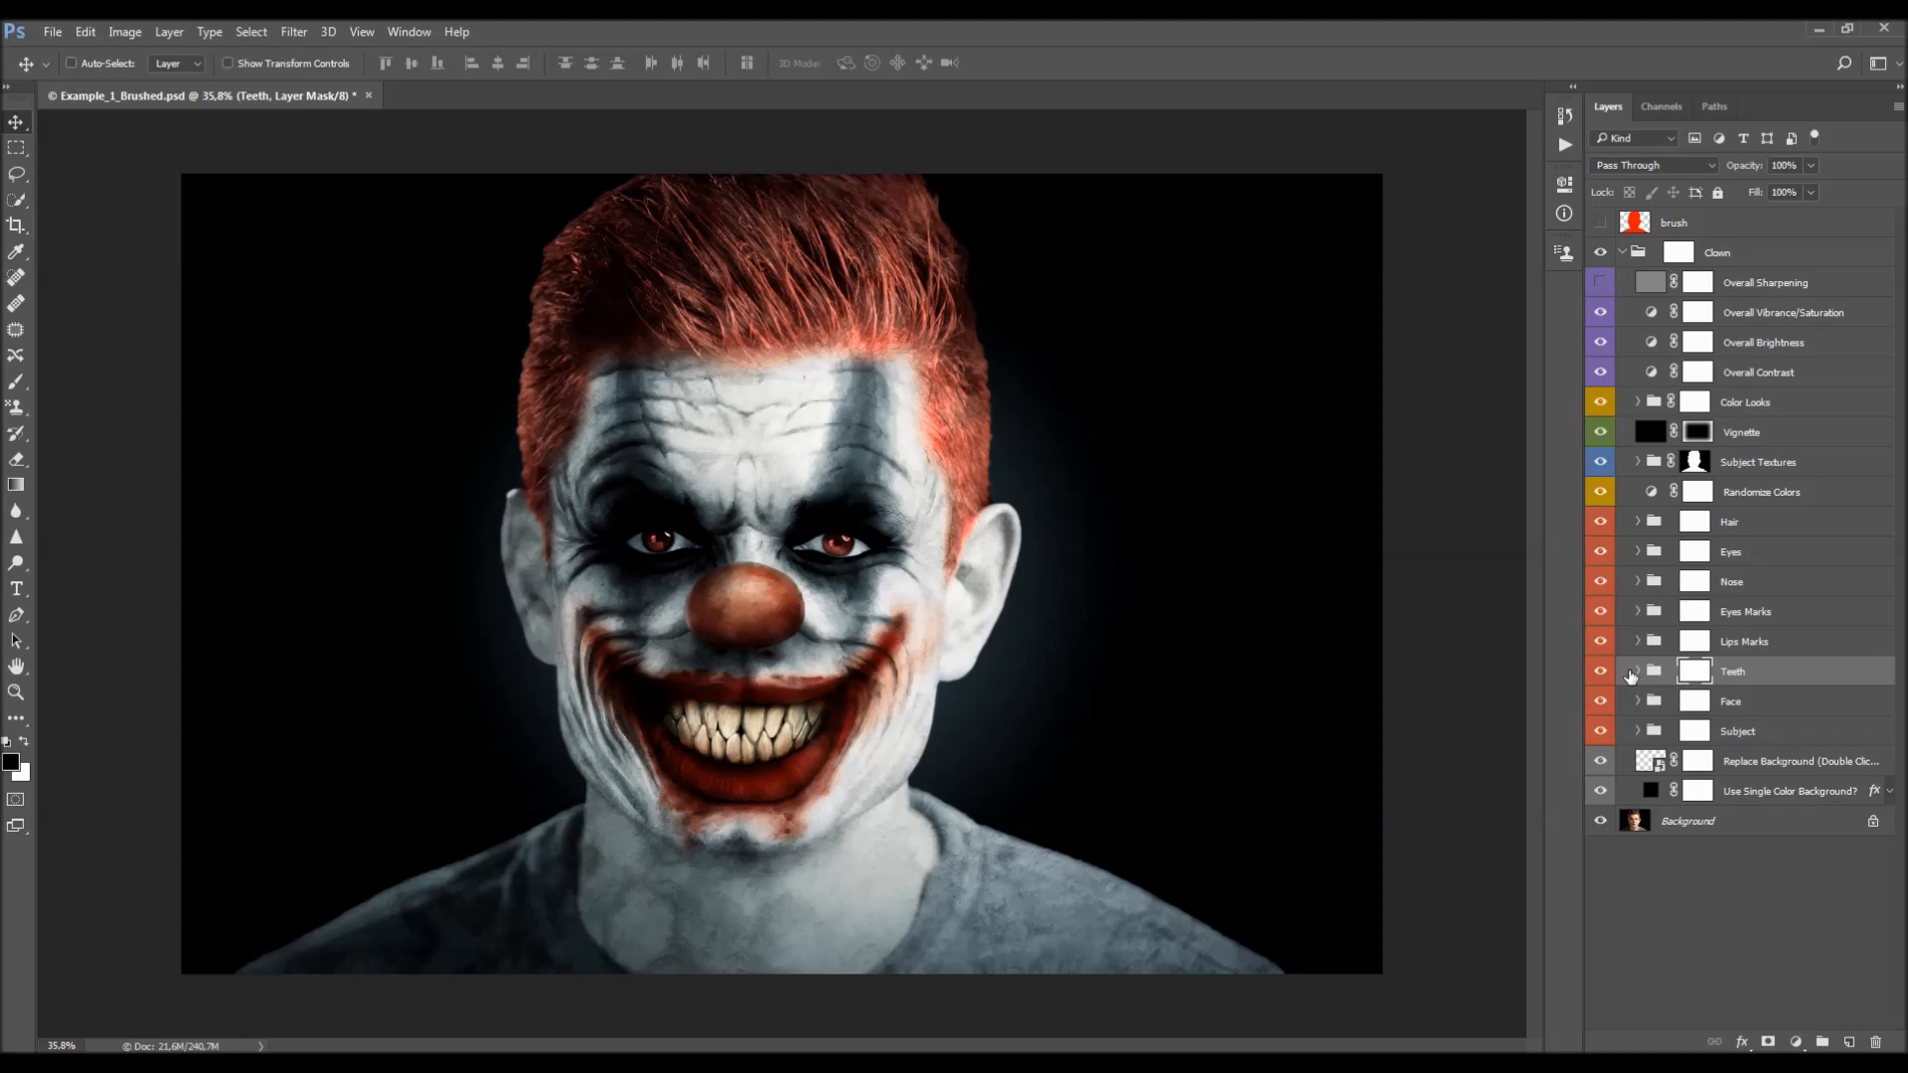
{"action": "left_click", "coordinate": [1637, 673]}
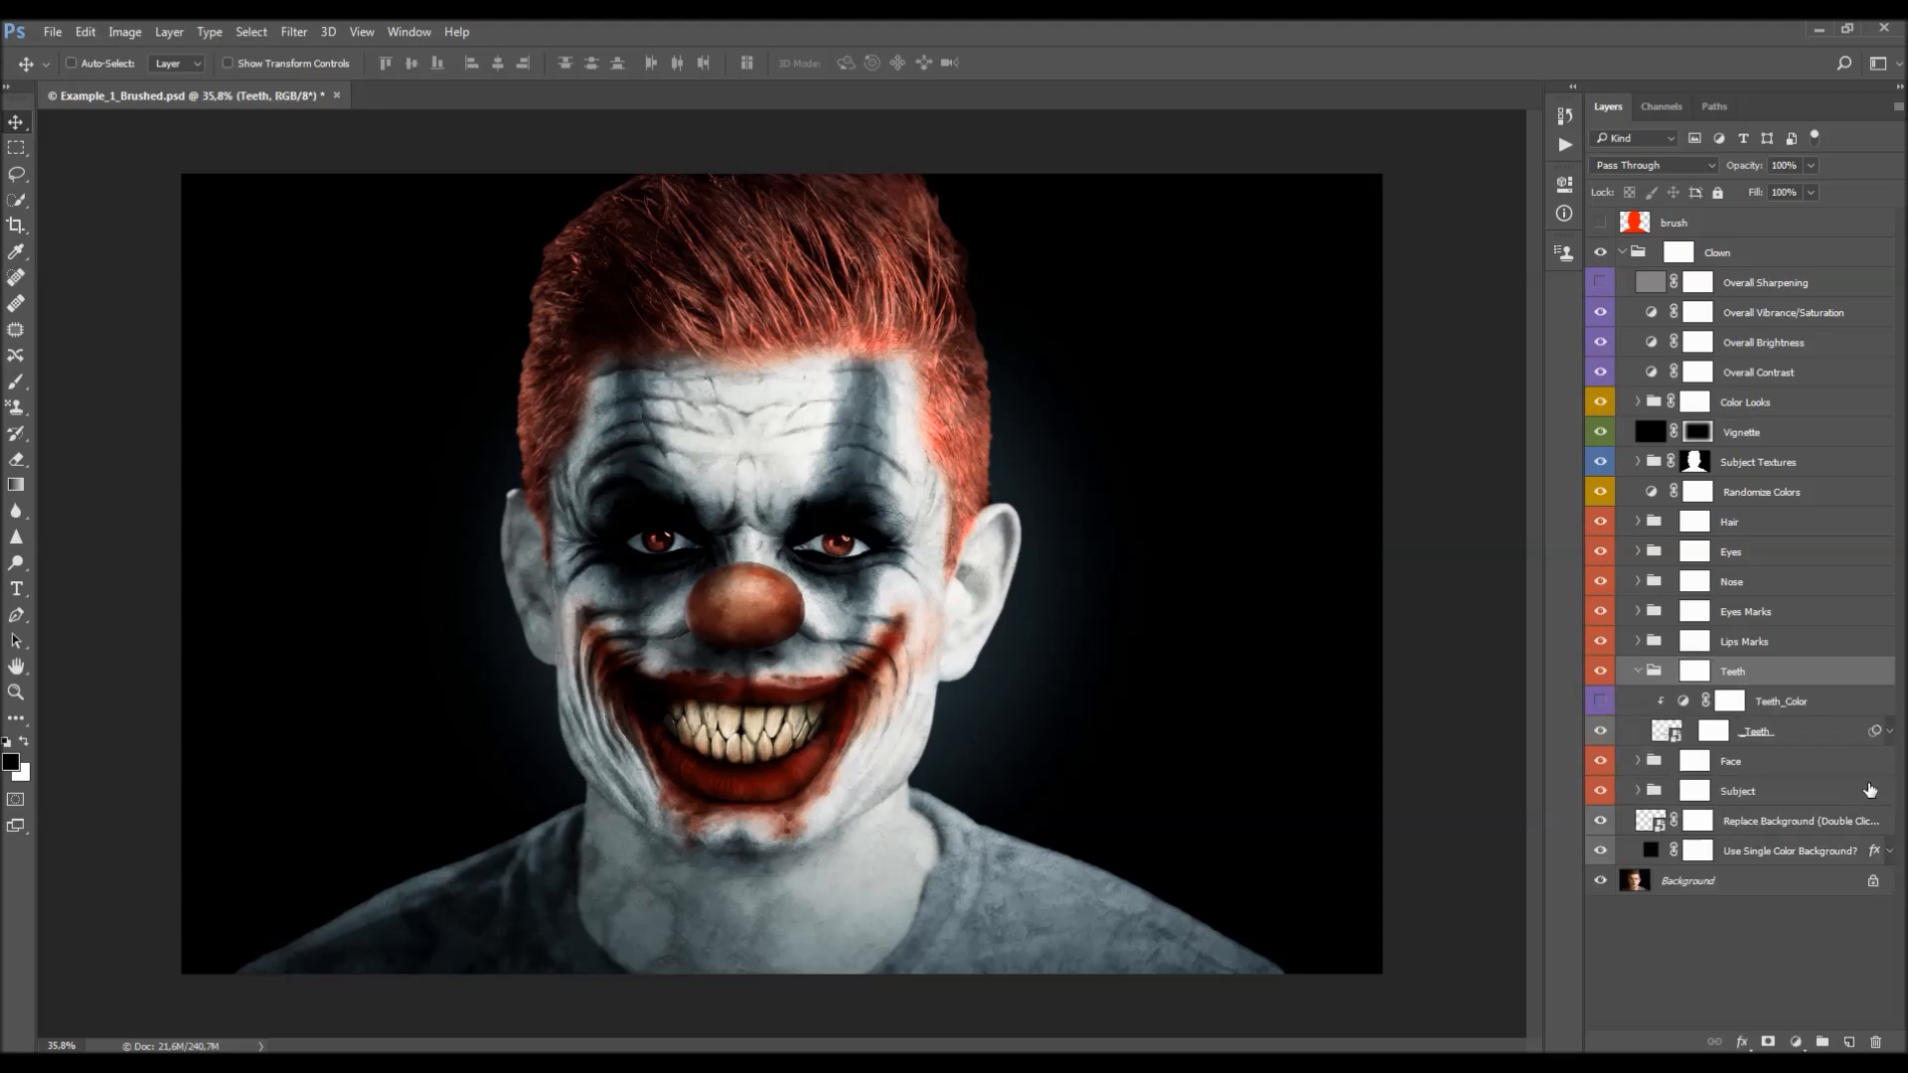
{"action": "left_click", "coordinate": [1749, 732]}
{"action": "left_click", "coordinate": [1600, 731]}
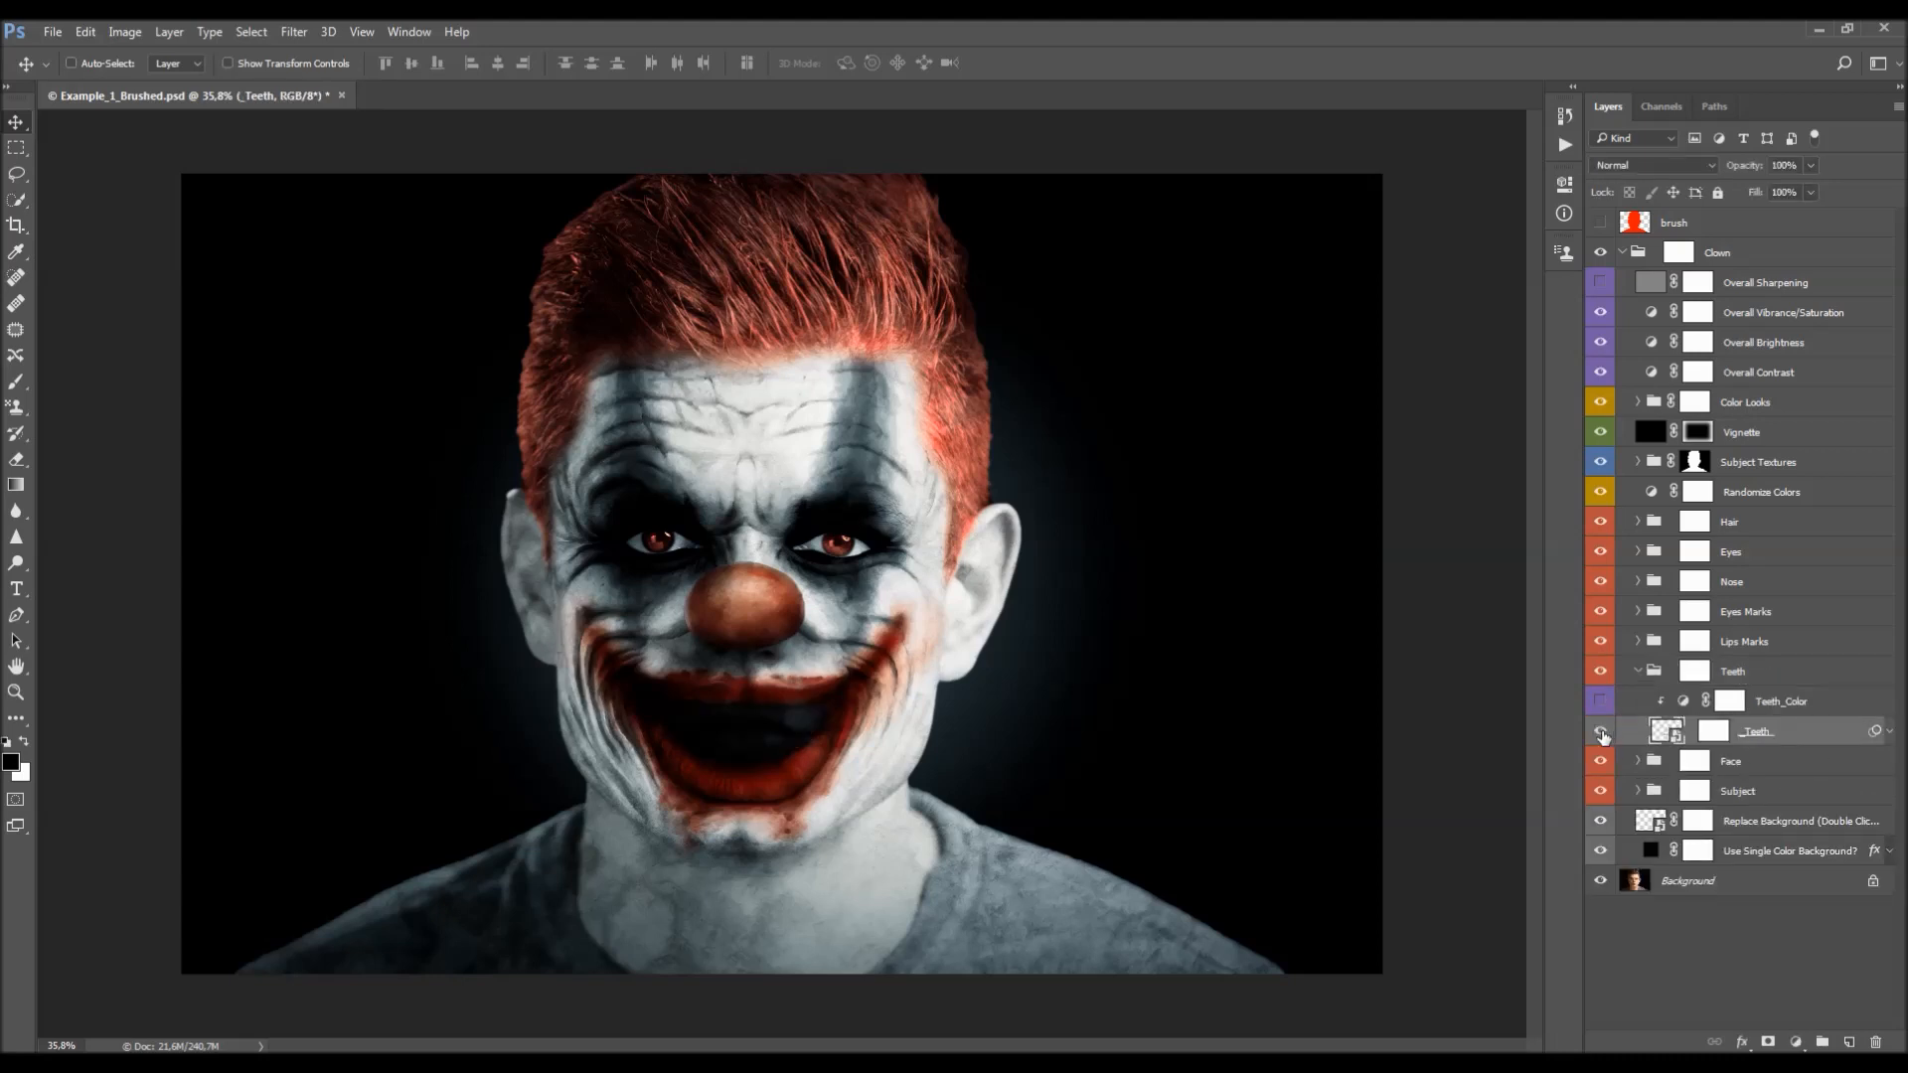
{"action": "left_click", "coordinate": [1600, 733]}
- Turn on the Teeth_Color adjustment, try a hue of +42 and undo the hue change
{"action": "left_click", "coordinate": [1782, 711]}
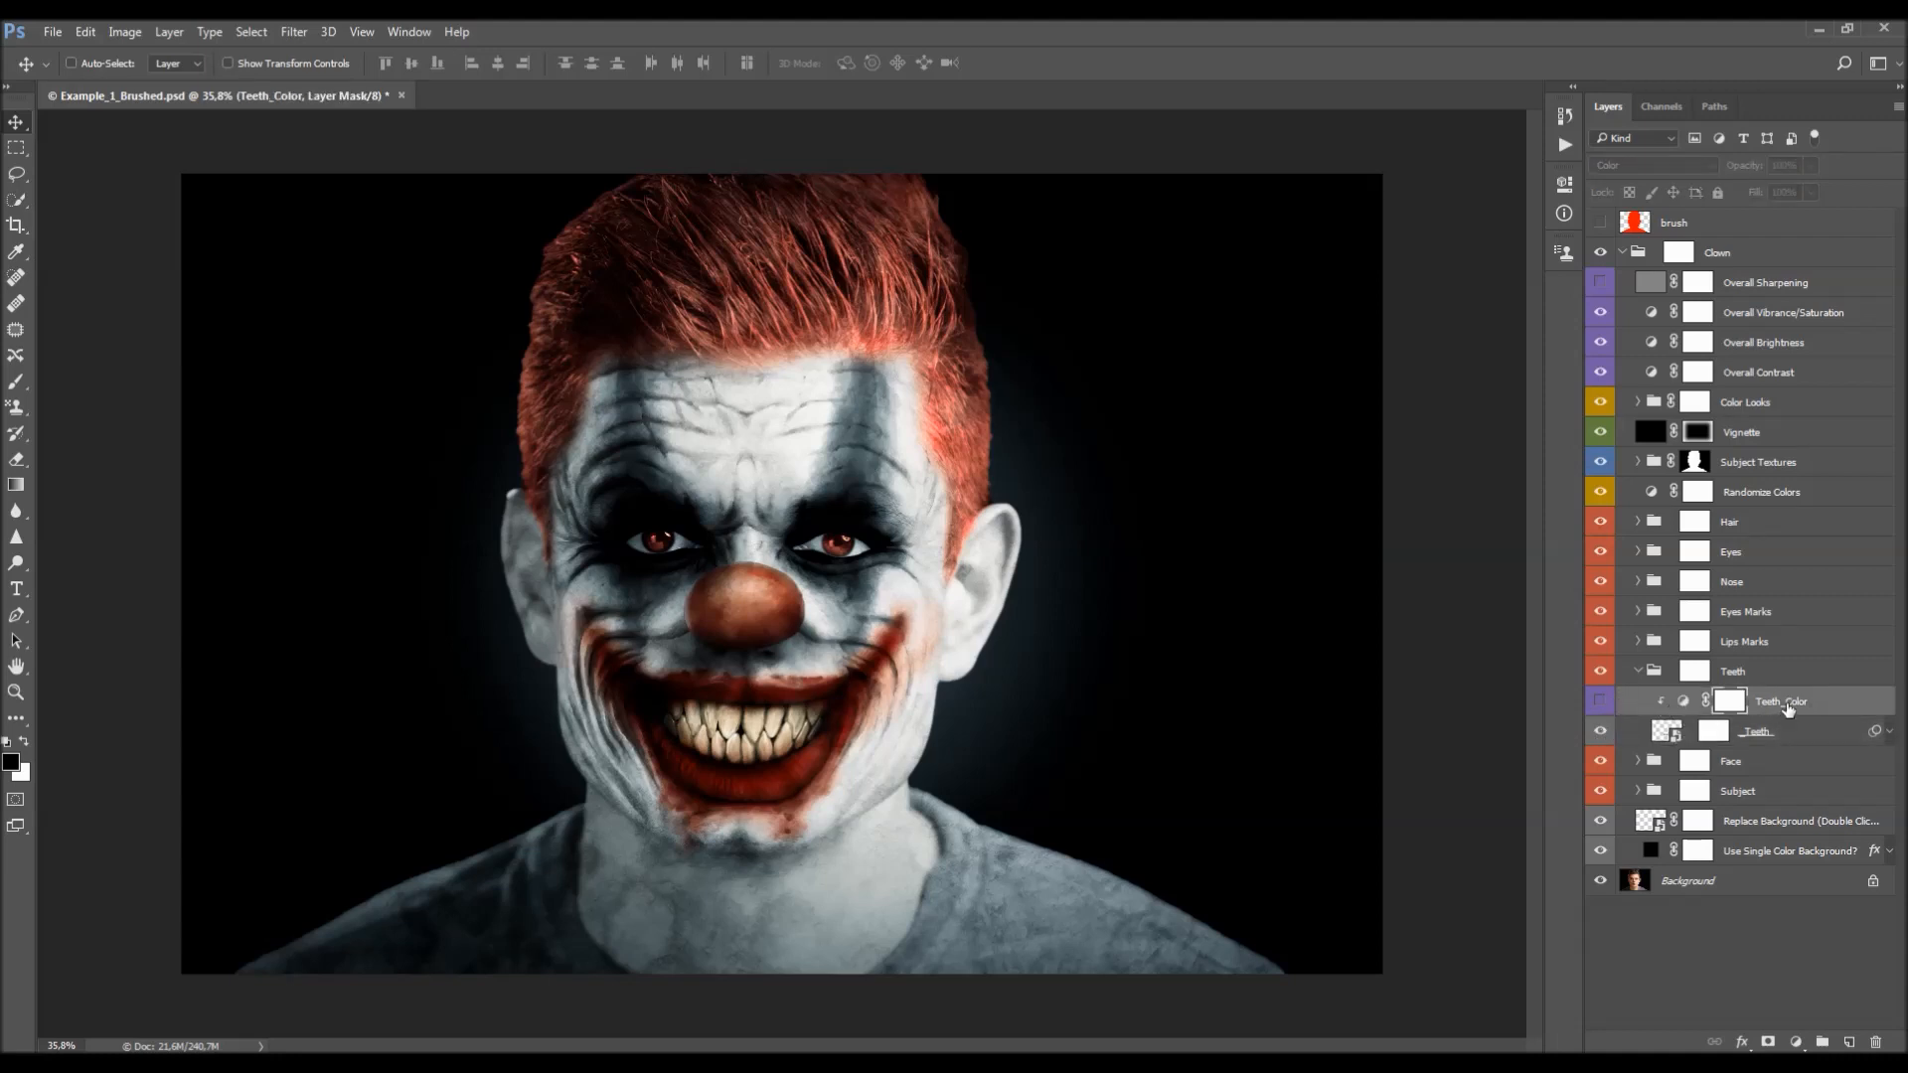
{"action": "left_click", "coordinate": [1600, 702]}
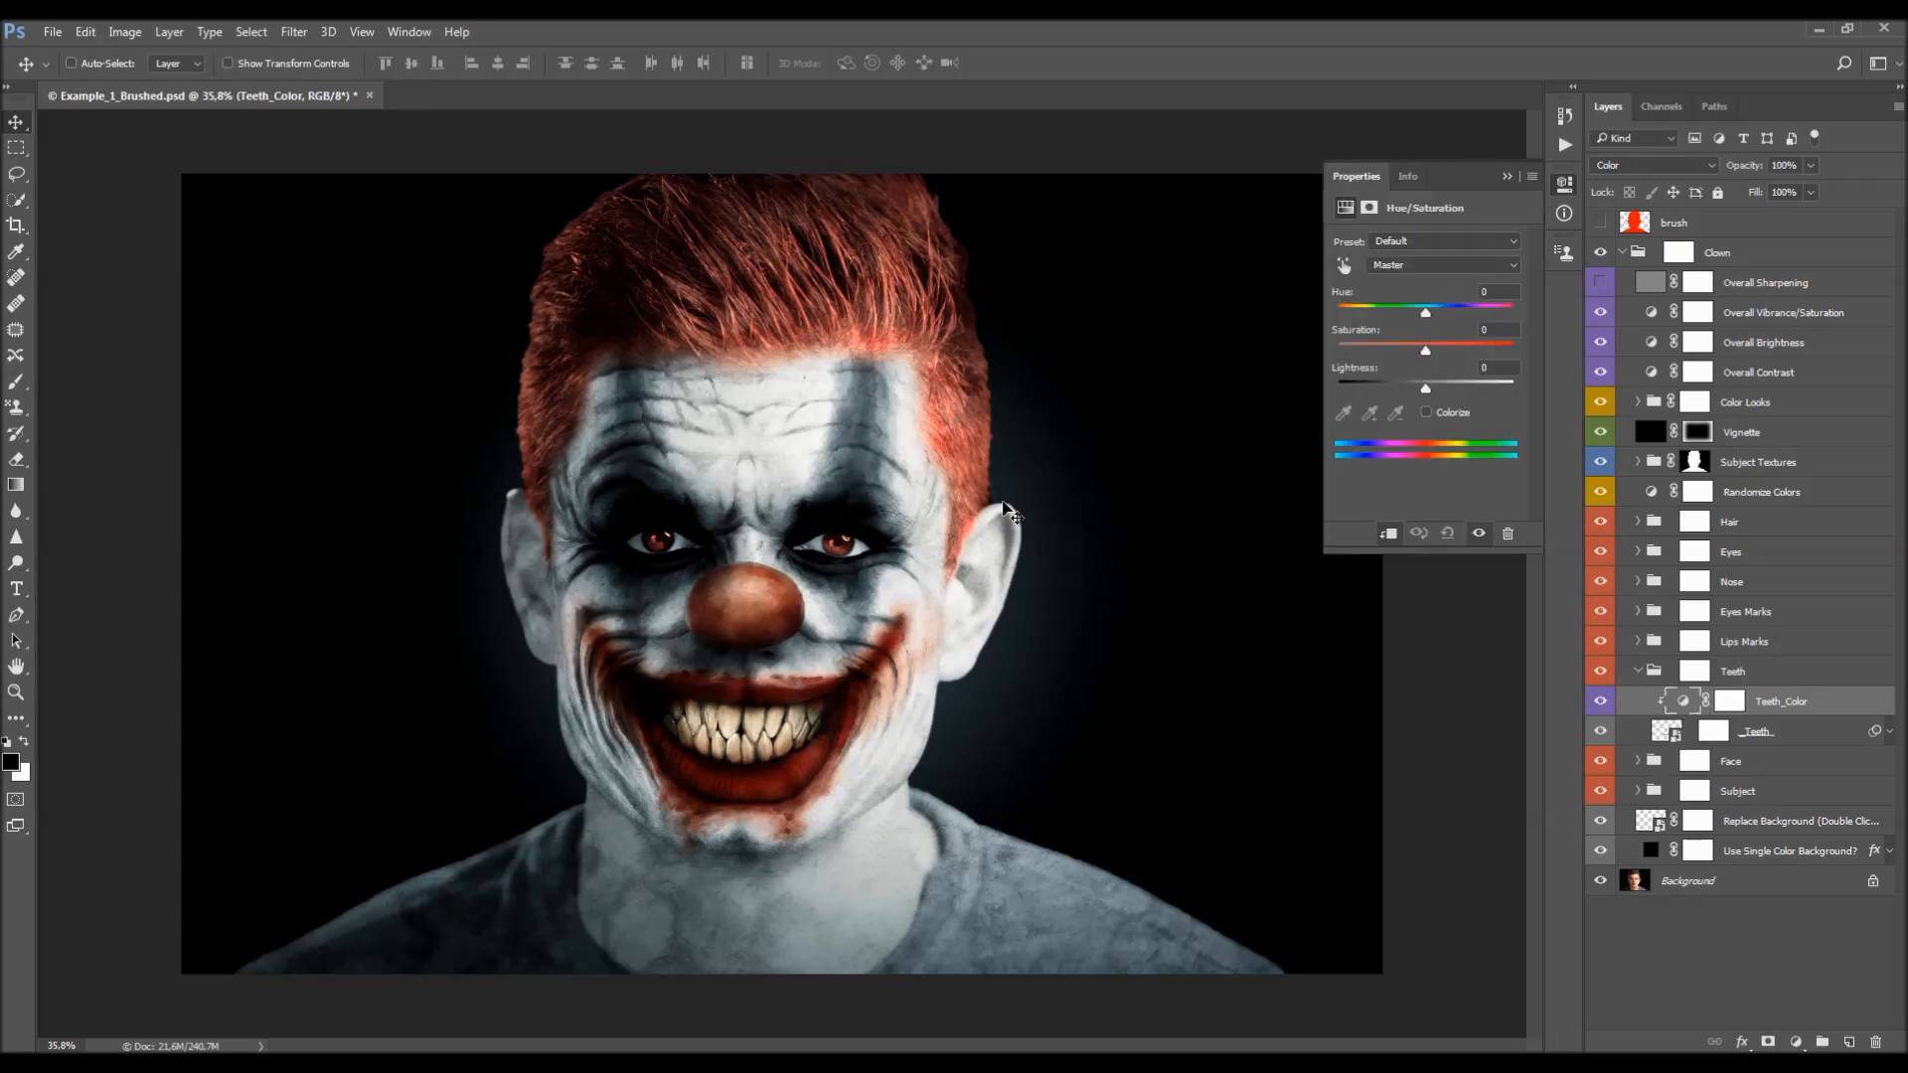
{"action": "mouse_move", "coordinate": [1427, 316]}
{"action": "left_mouse_down"}
{"action": "mouse_move", "coordinate": [1365, 316]}
{"action": "mouse_move", "coordinate": [1463, 318]}
{"action": "left_mouse_up"}
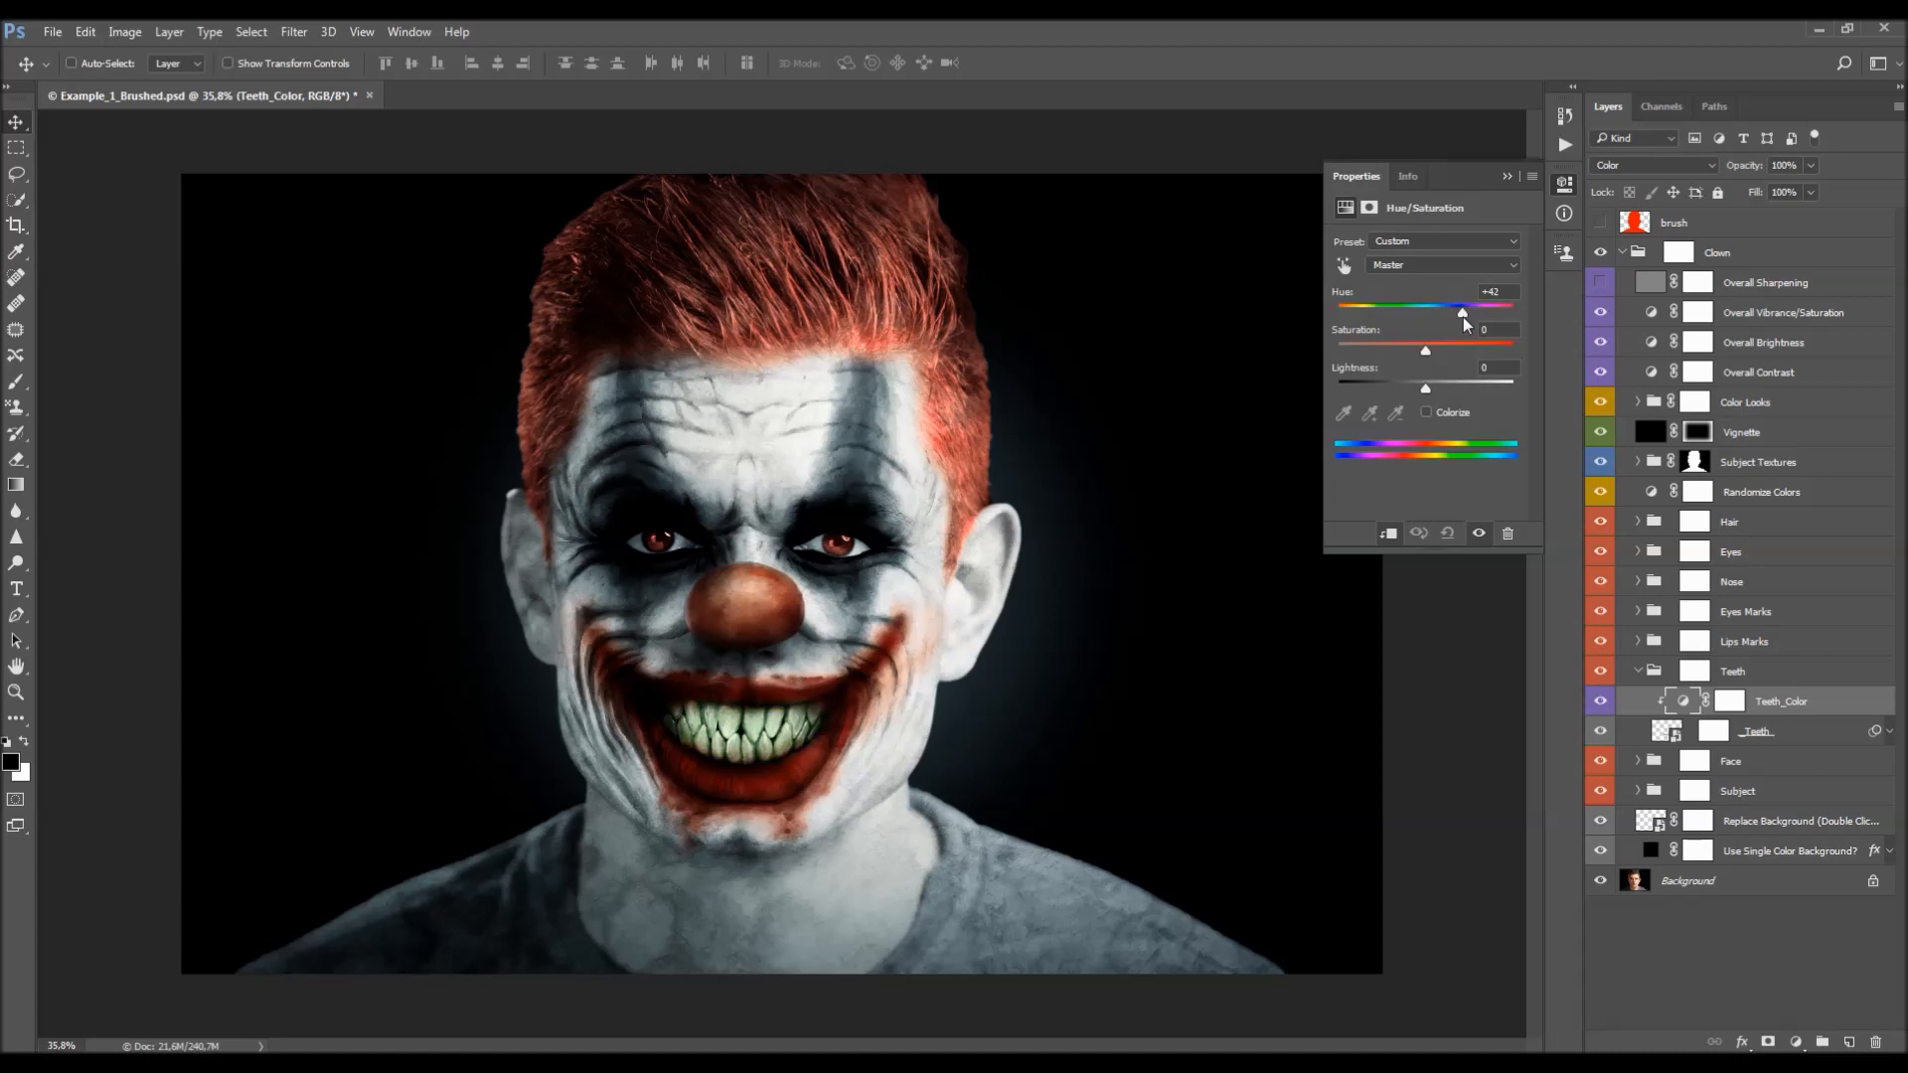
{"action": "key", "text": "ctrl+z"}
- Raise the Teeth_Color saturation to about +27, compare it off and on, and collapse the Teeth group
{"action": "mouse_move", "coordinate": [1427, 351]}
{"action": "left_mouse_down"}
{"action": "mouse_move", "coordinate": [1396, 351]}
{"action": "mouse_move", "coordinate": [1448, 357]}
{"action": "left_mouse_up"}
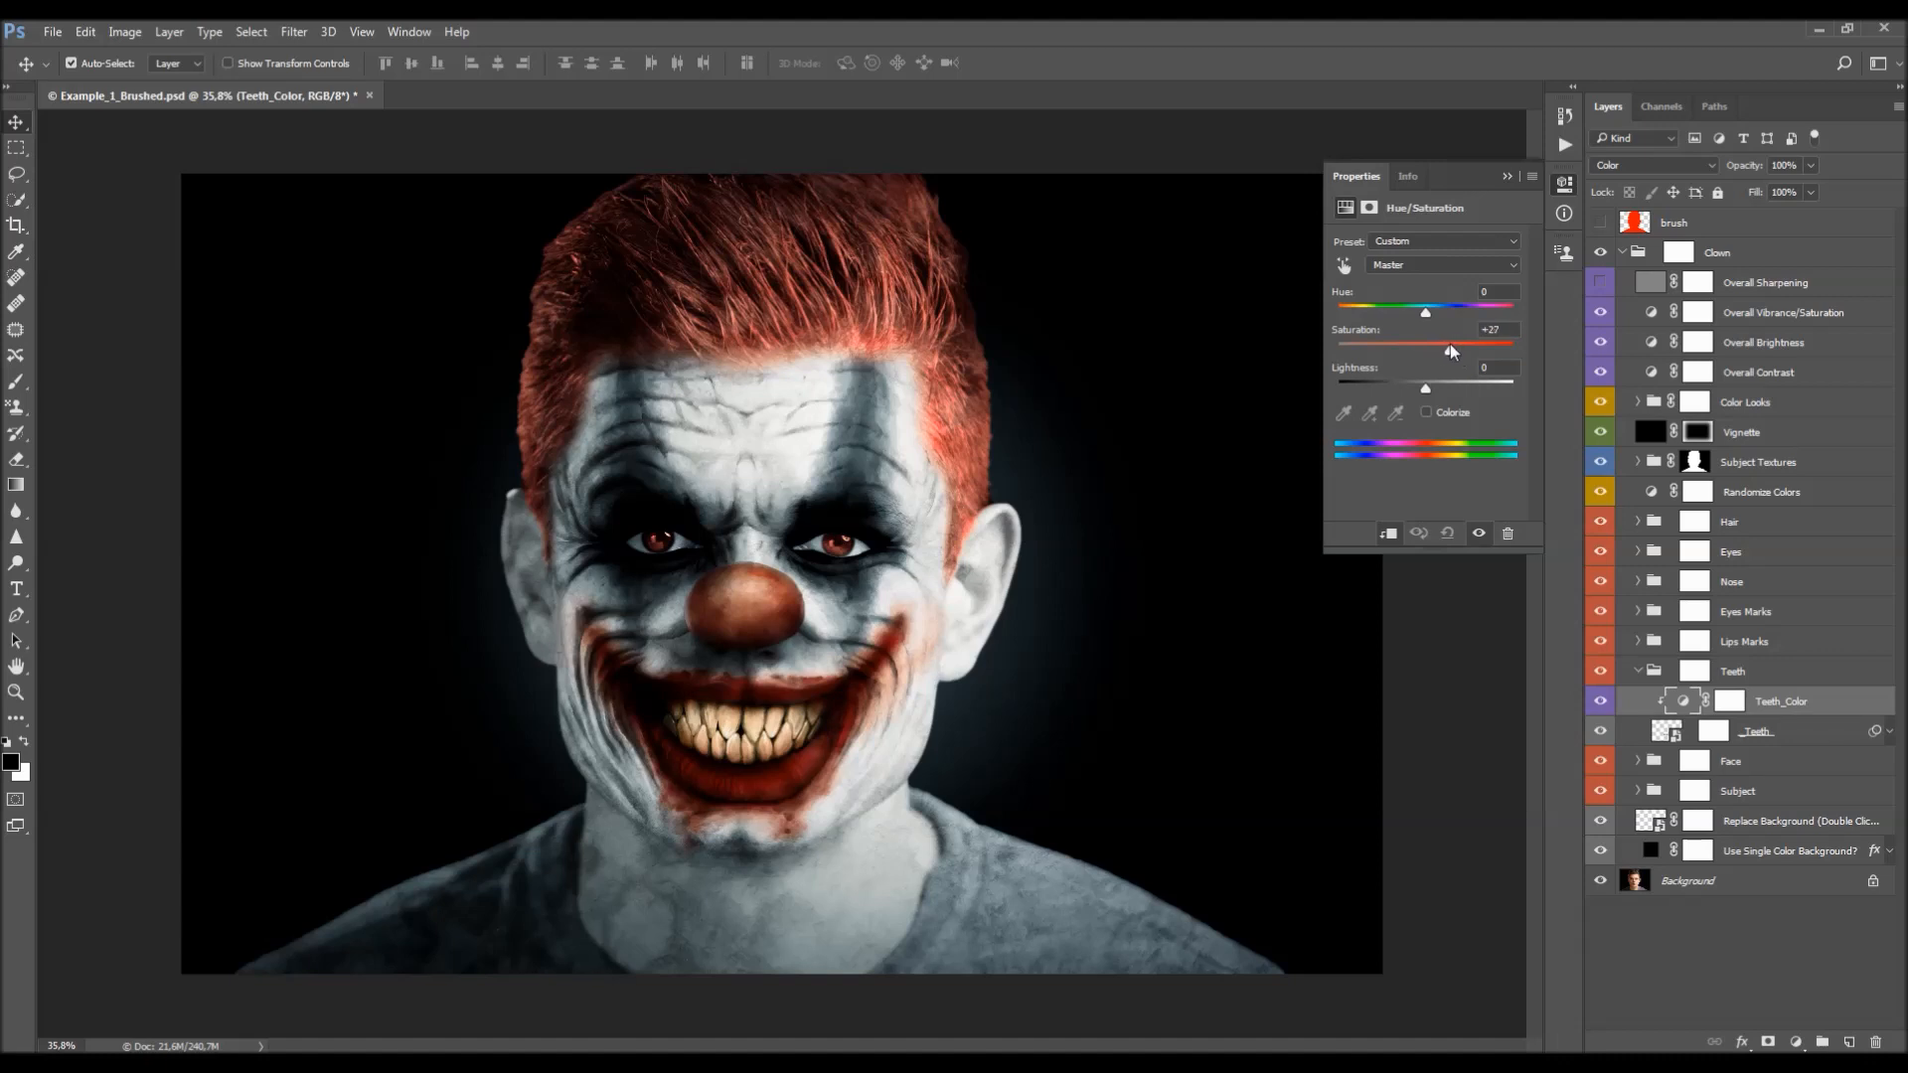
{"action": "left_click_drag", "start_coordinate": [1451, 346], "coordinate": [1453, 348]}
{"action": "left_click", "coordinate": [1602, 701]}
{"action": "left_click", "coordinate": [1601, 700]}
{"action": "left_click", "coordinate": [1640, 673]}
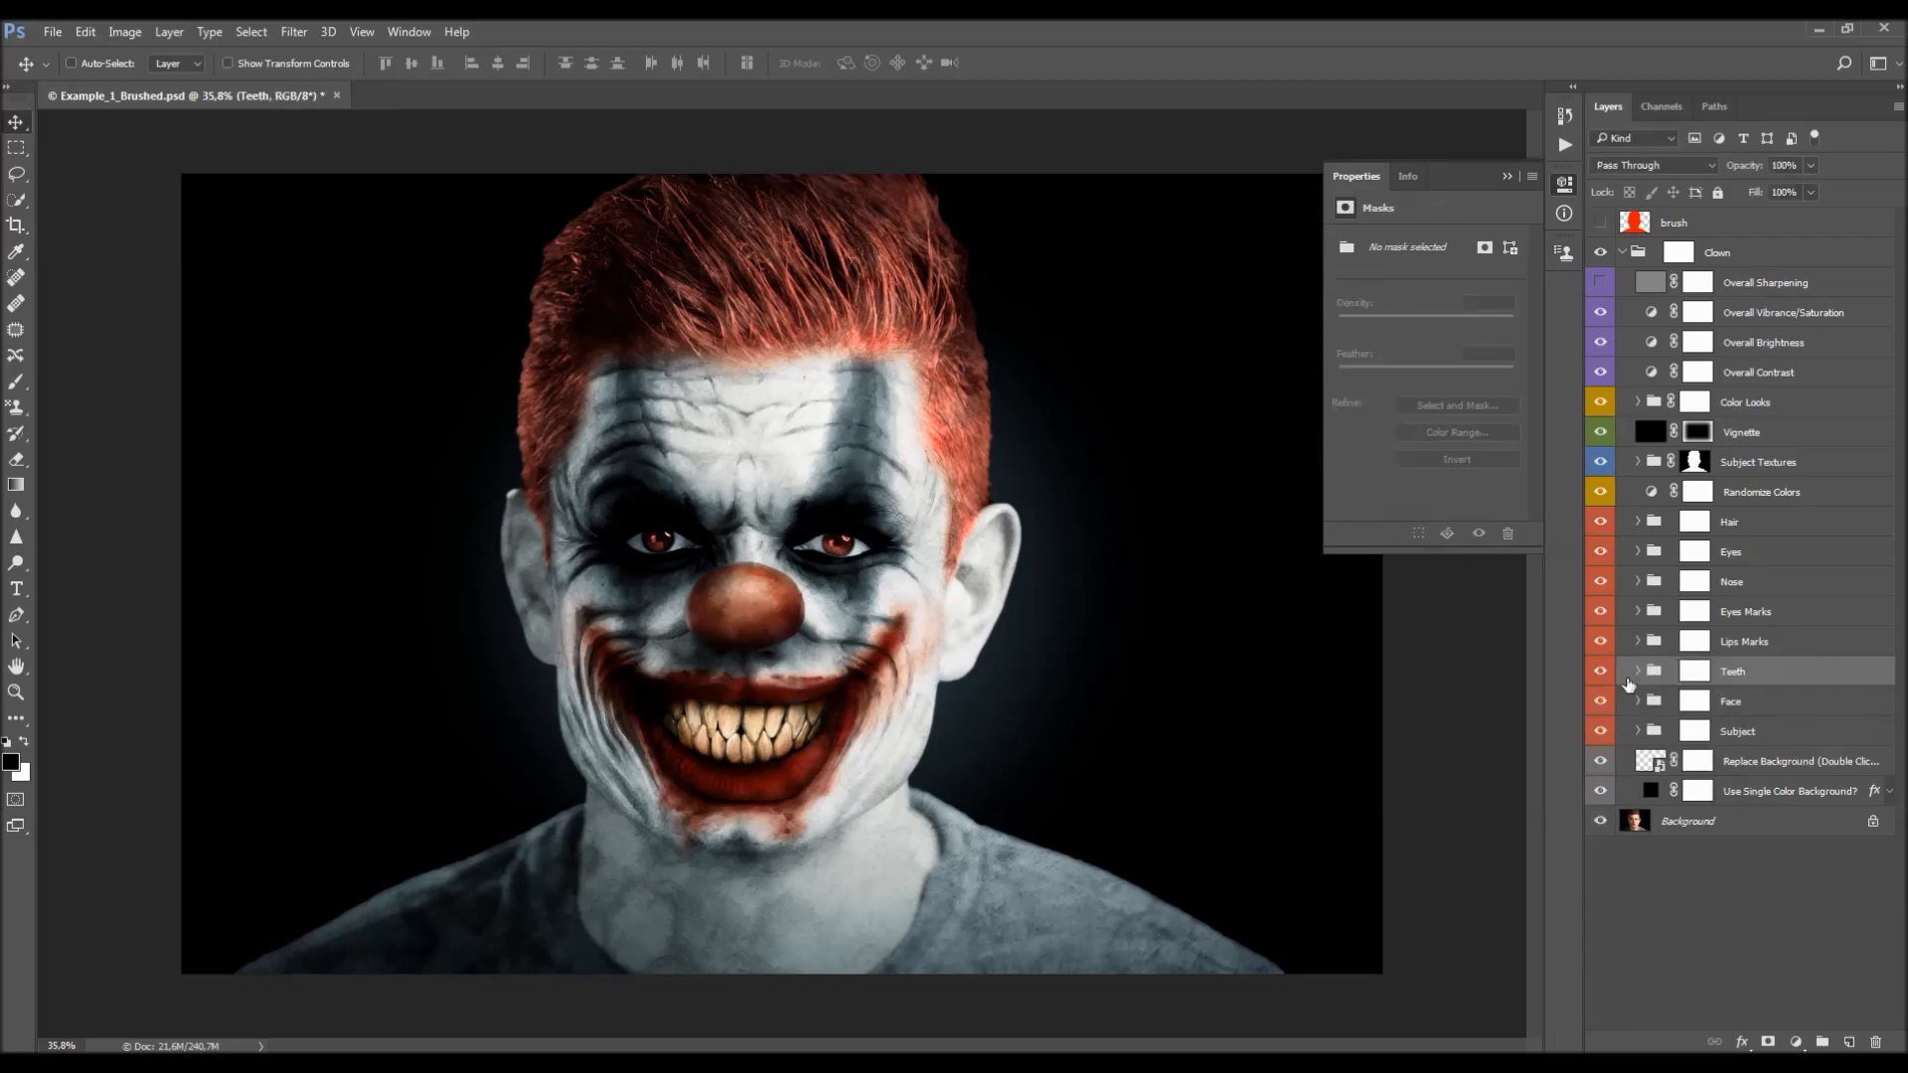
- Expand the Lips Marks group and compare the mouth with the group hidden and shown
{"action": "left_click", "coordinate": [1749, 648]}
{"action": "left_click", "coordinate": [1638, 641]}
{"action": "left_click", "coordinate": [1601, 641]}
{"action": "left_click", "coordinate": [1602, 647]}
{"action": "left_click", "coordinate": [1602, 646]}
{"action": "left_click", "coordinate": [1602, 646]}
{"action": "left_click", "coordinate": [1704, 699]}
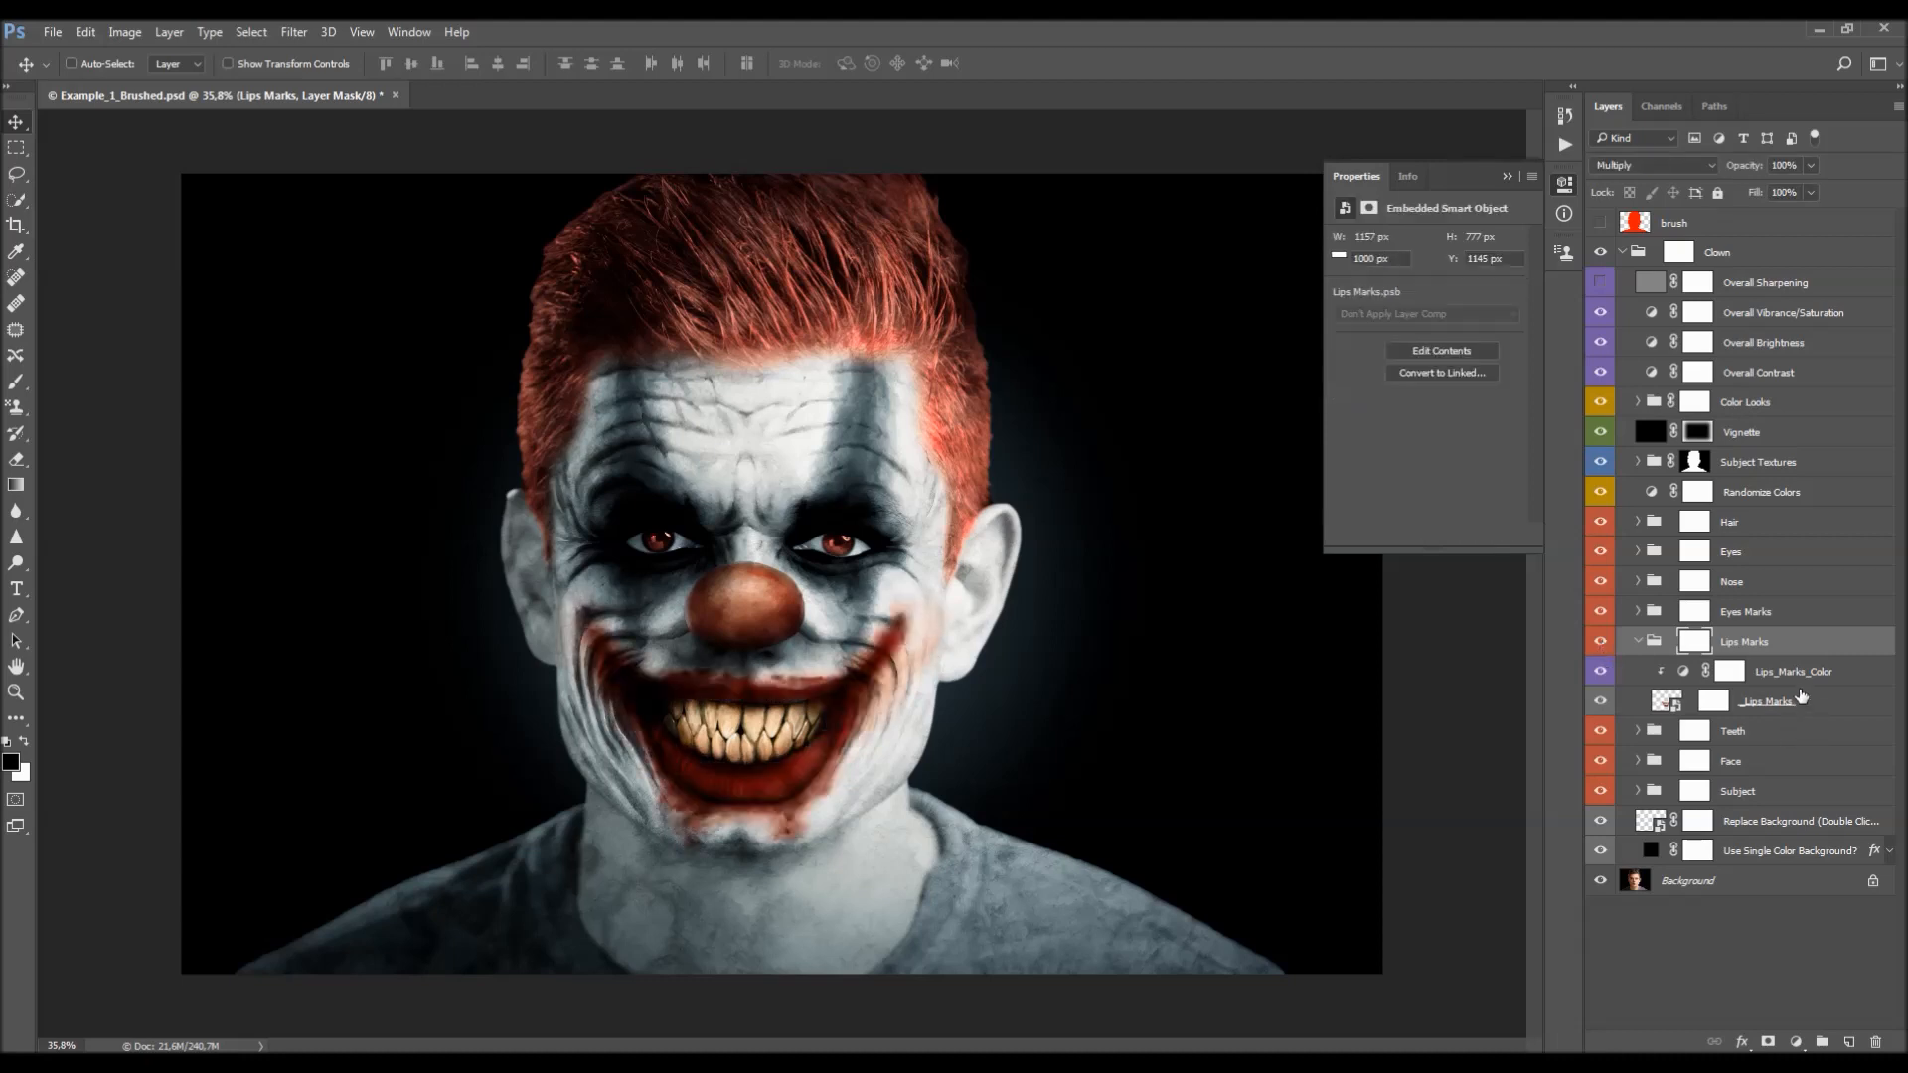
- Try a hue of +158 and a lightness of +27 on the Lips_Marks_Color adjustment
{"action": "left_click", "coordinate": [1684, 671]}
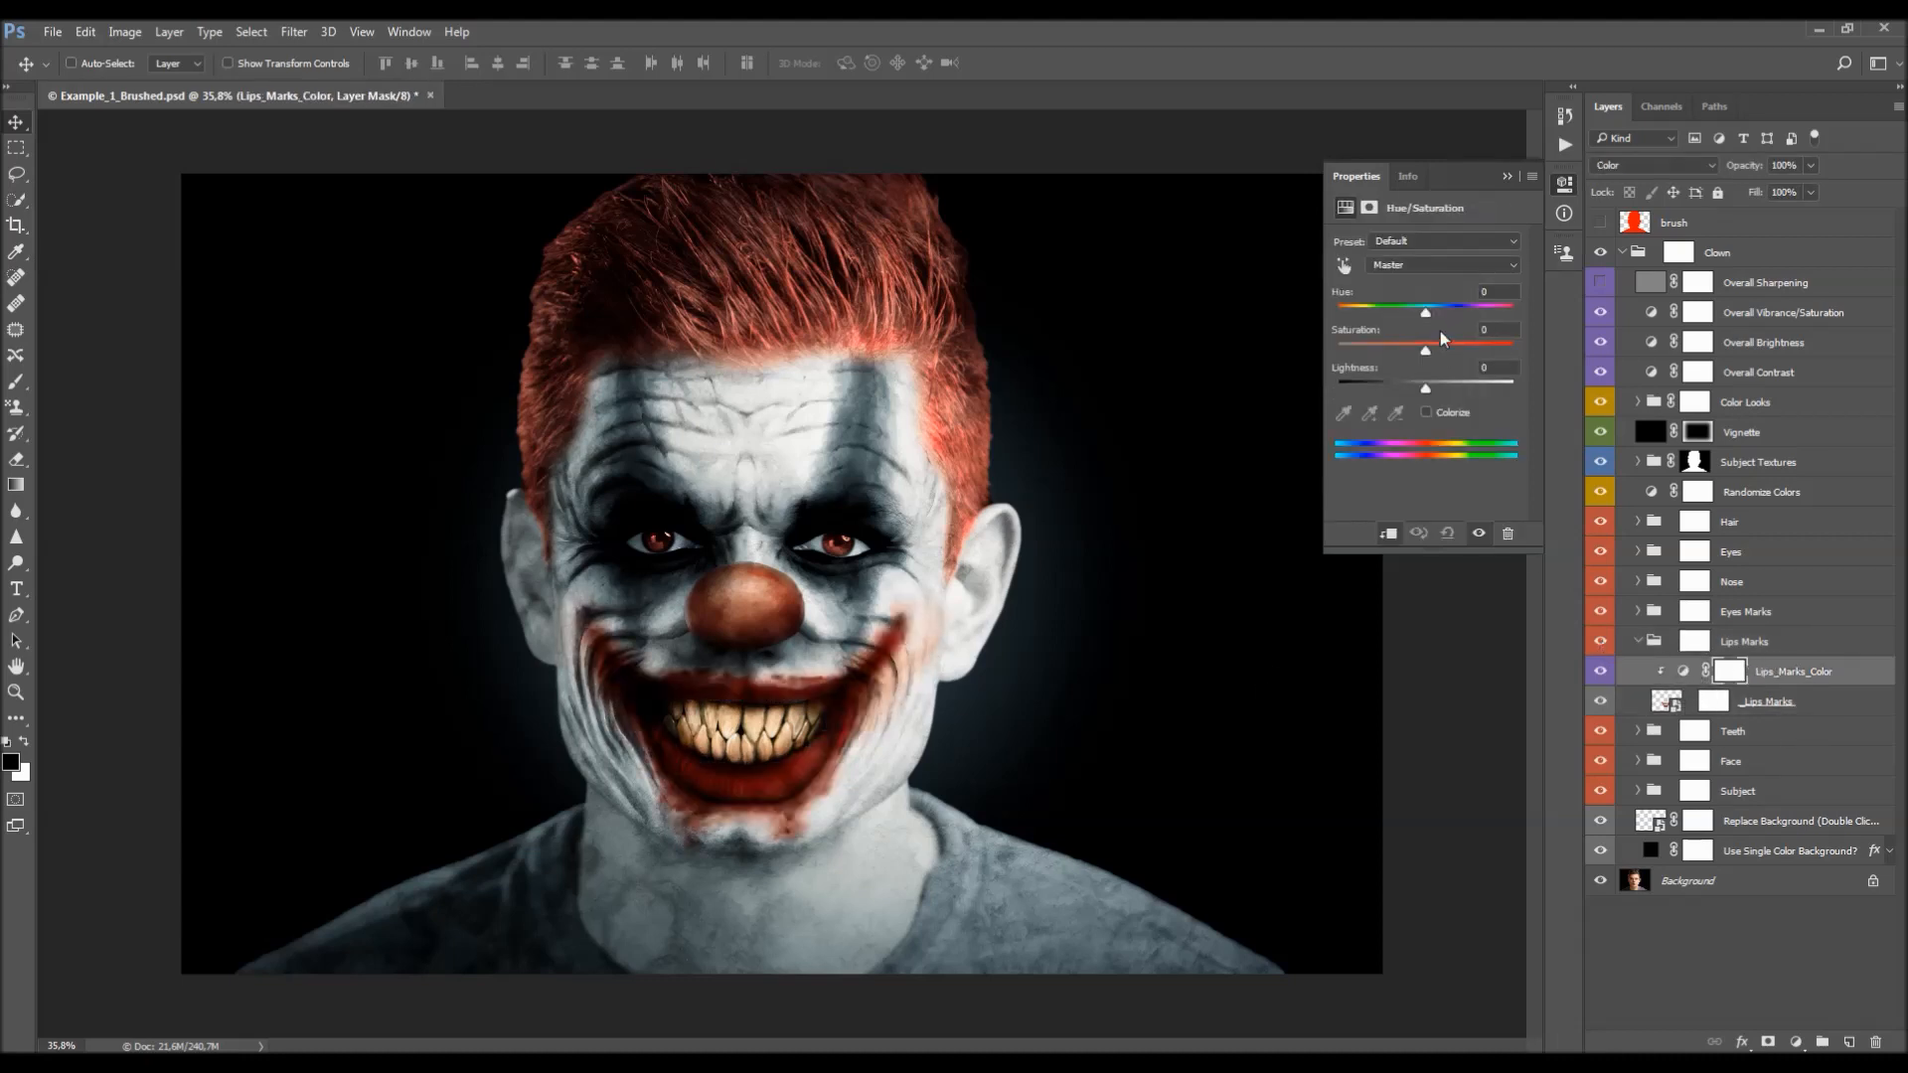
{"action": "left_click_drag", "start_coordinate": [1427, 313], "coordinate": [1507, 319]}
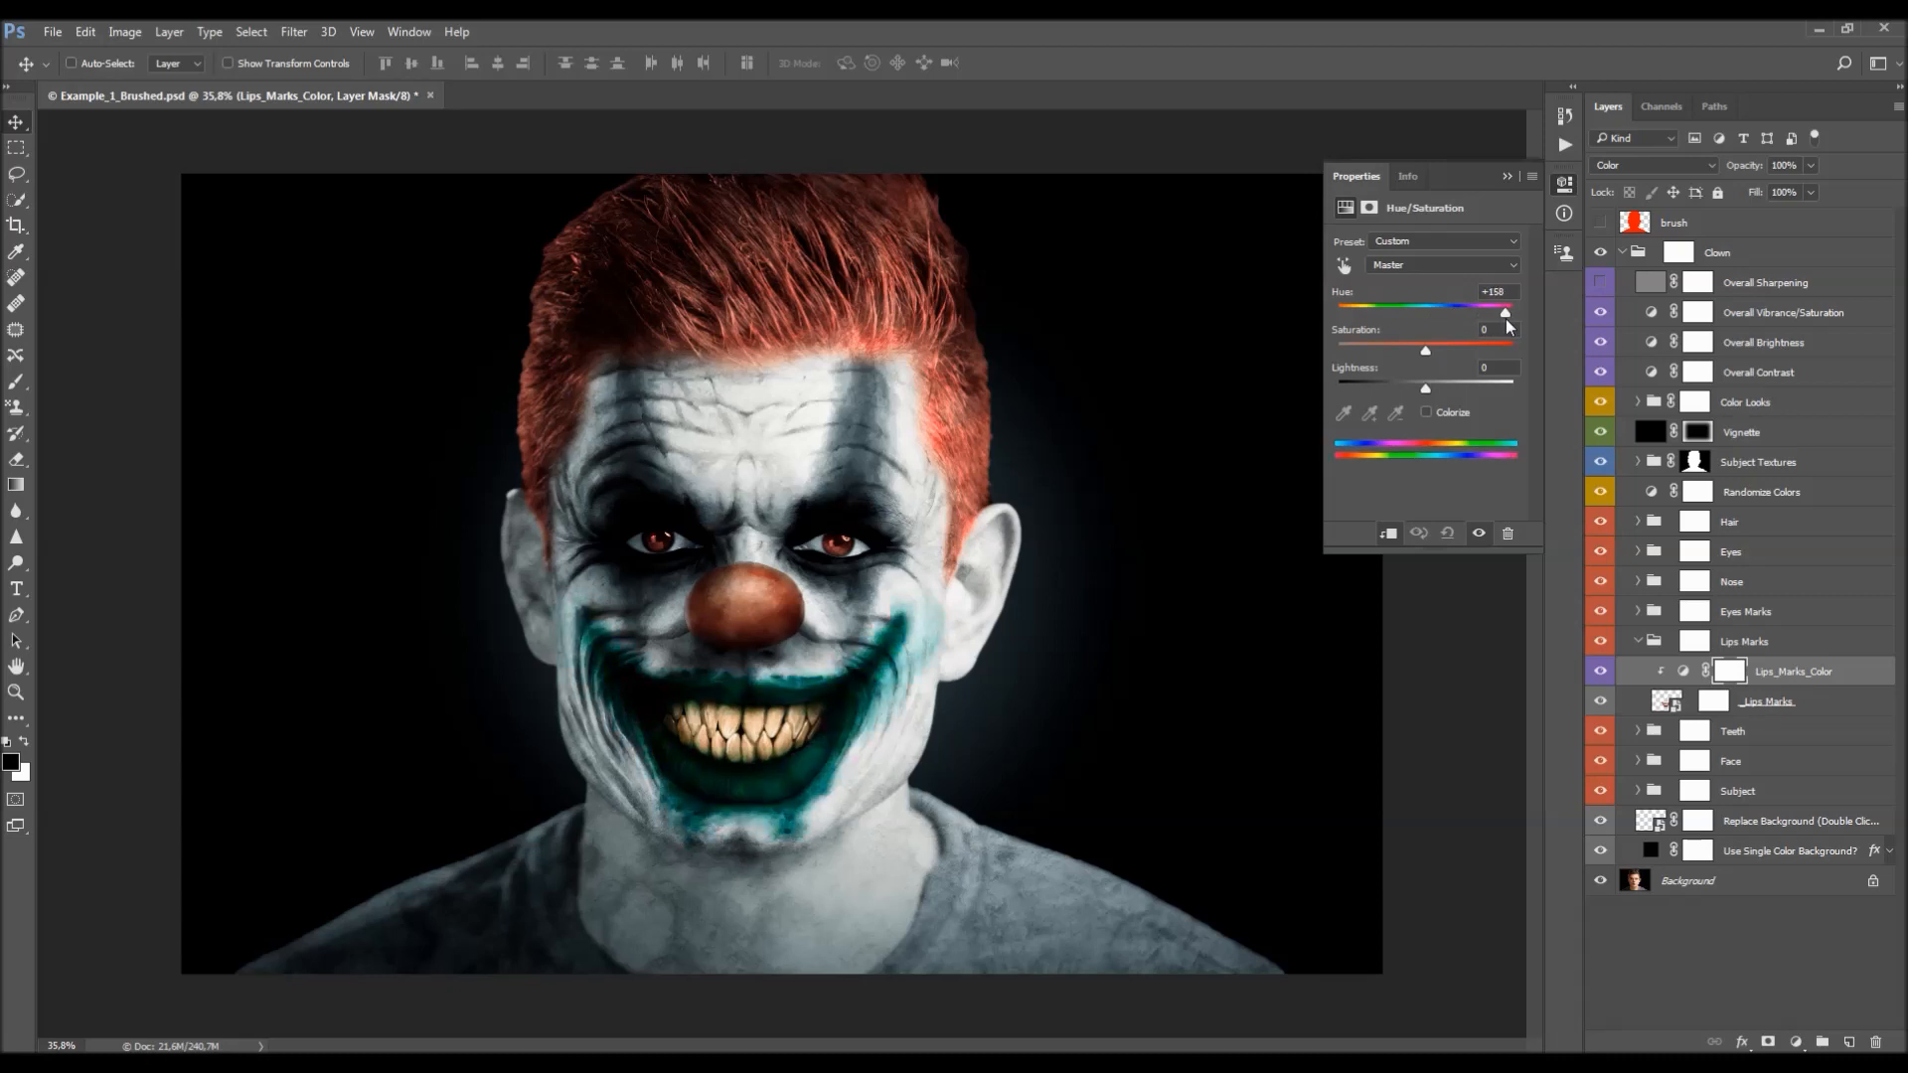
{"action": "key", "text": "ctrl+z"}
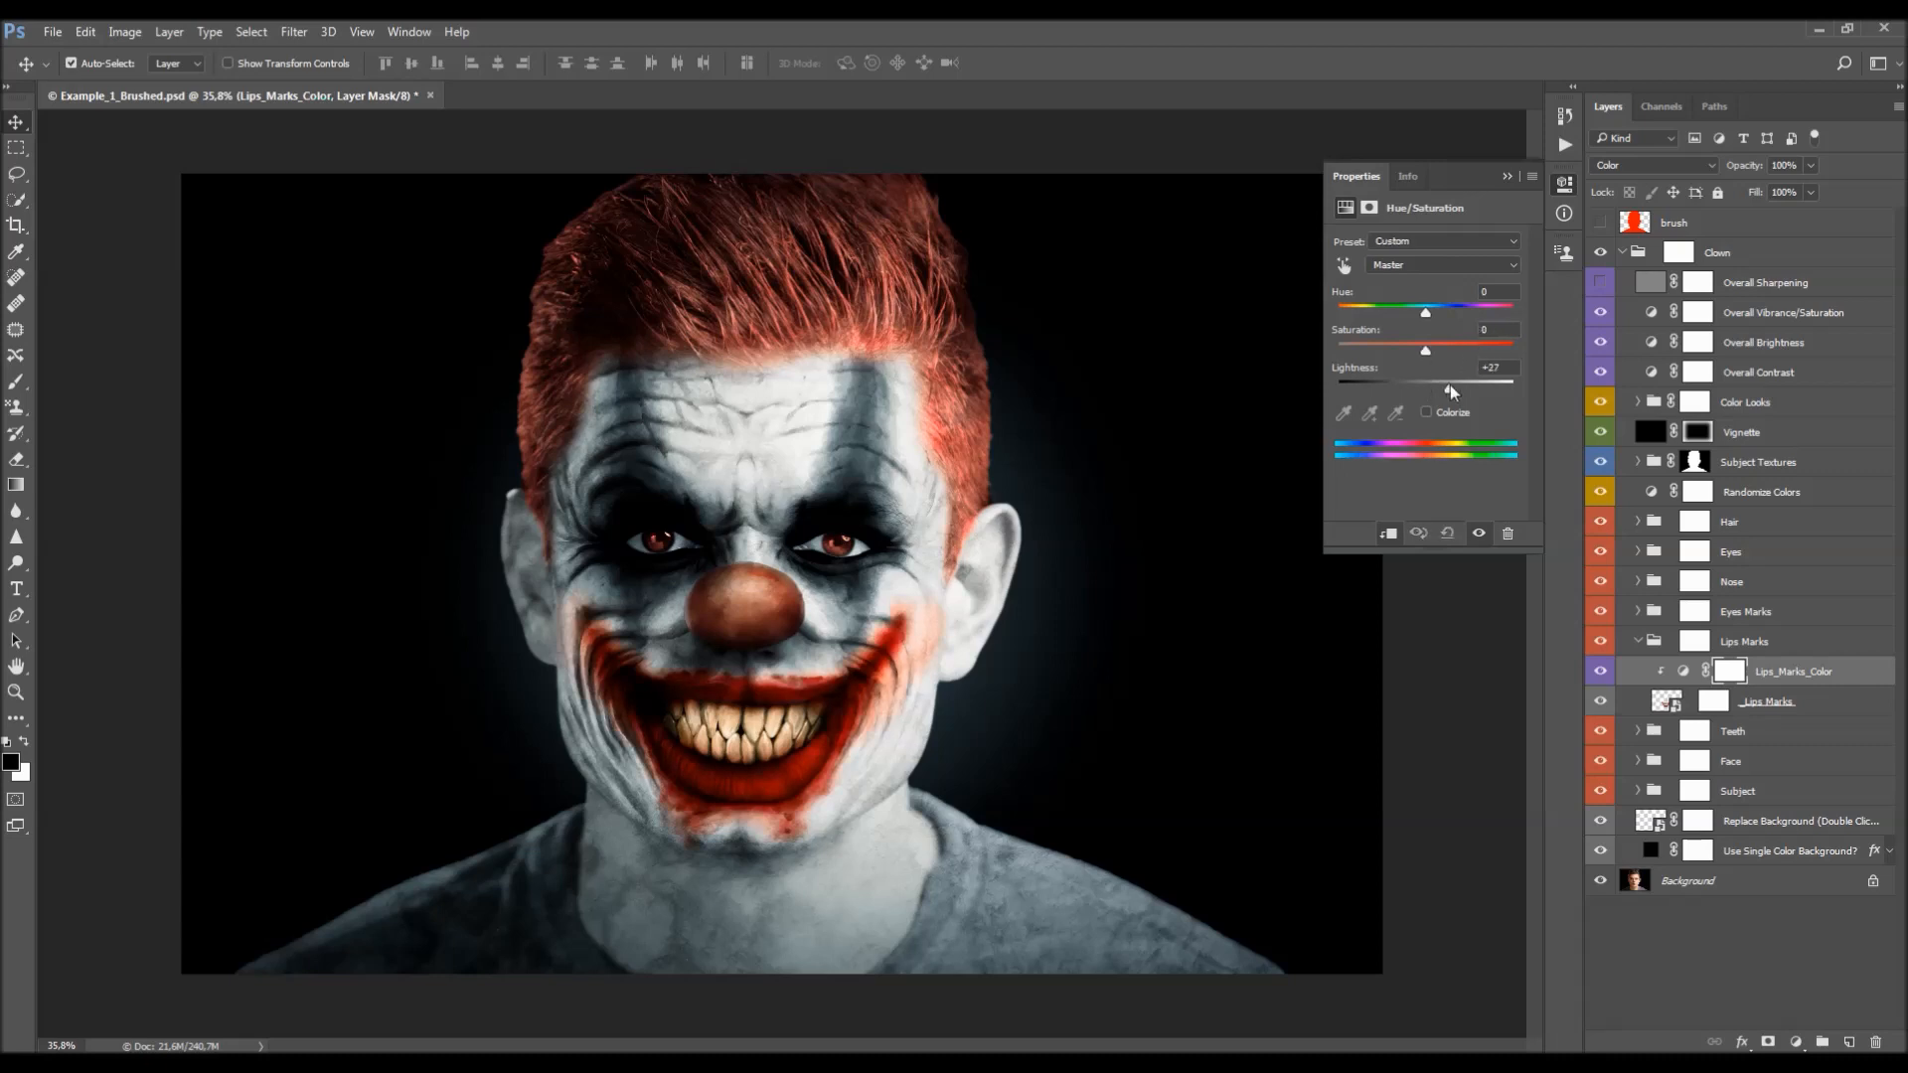
- Compare the face with the _Lips Marks layer hidden and shown, and collapse the Lips Marks group
{"action": "left_click", "coordinate": [1754, 701]}
{"action": "left_click", "coordinate": [1600, 702]}
{"action": "left_click", "coordinate": [1600, 703]}
{"action": "left_click", "coordinate": [1638, 646]}
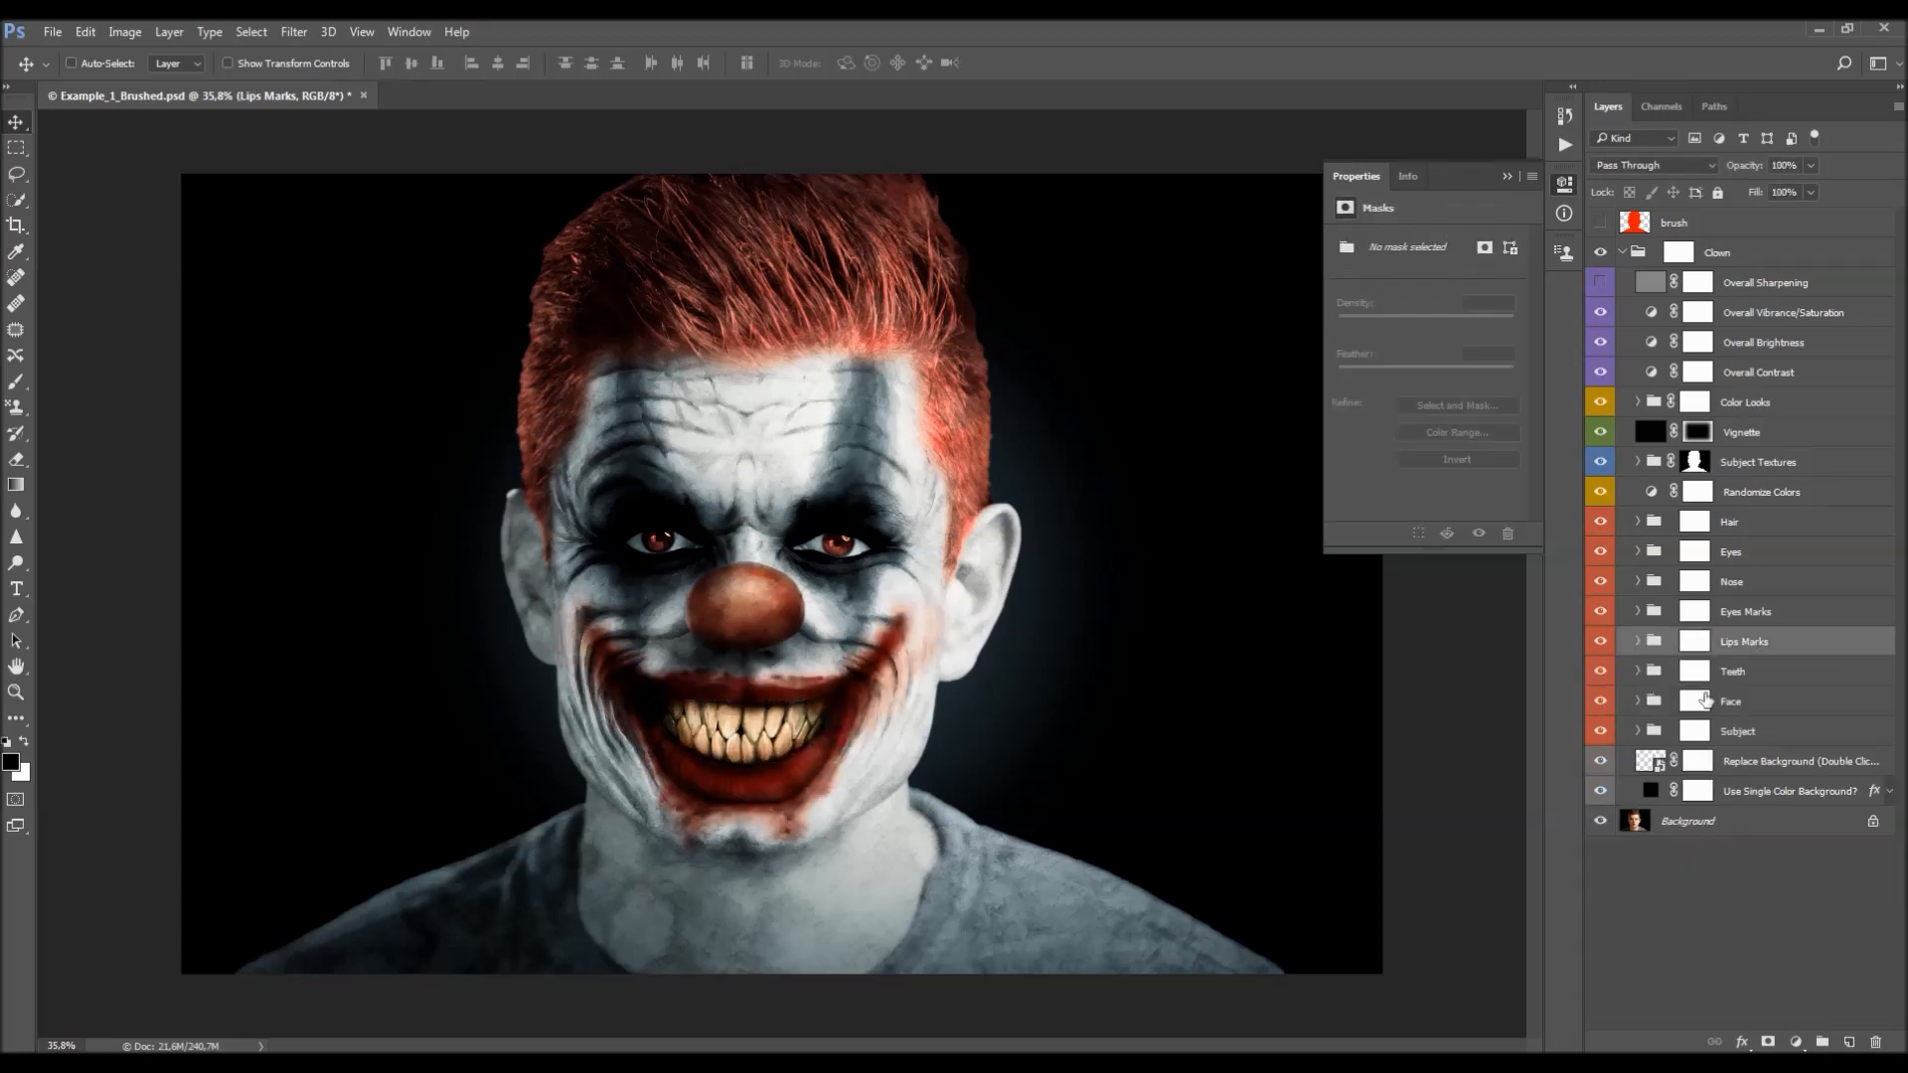
- Expand the Eyes Marks group and compare the eye makeup with the _Eyes Marks layer hidden and shown
{"action": "left_click", "coordinate": [1694, 611]}
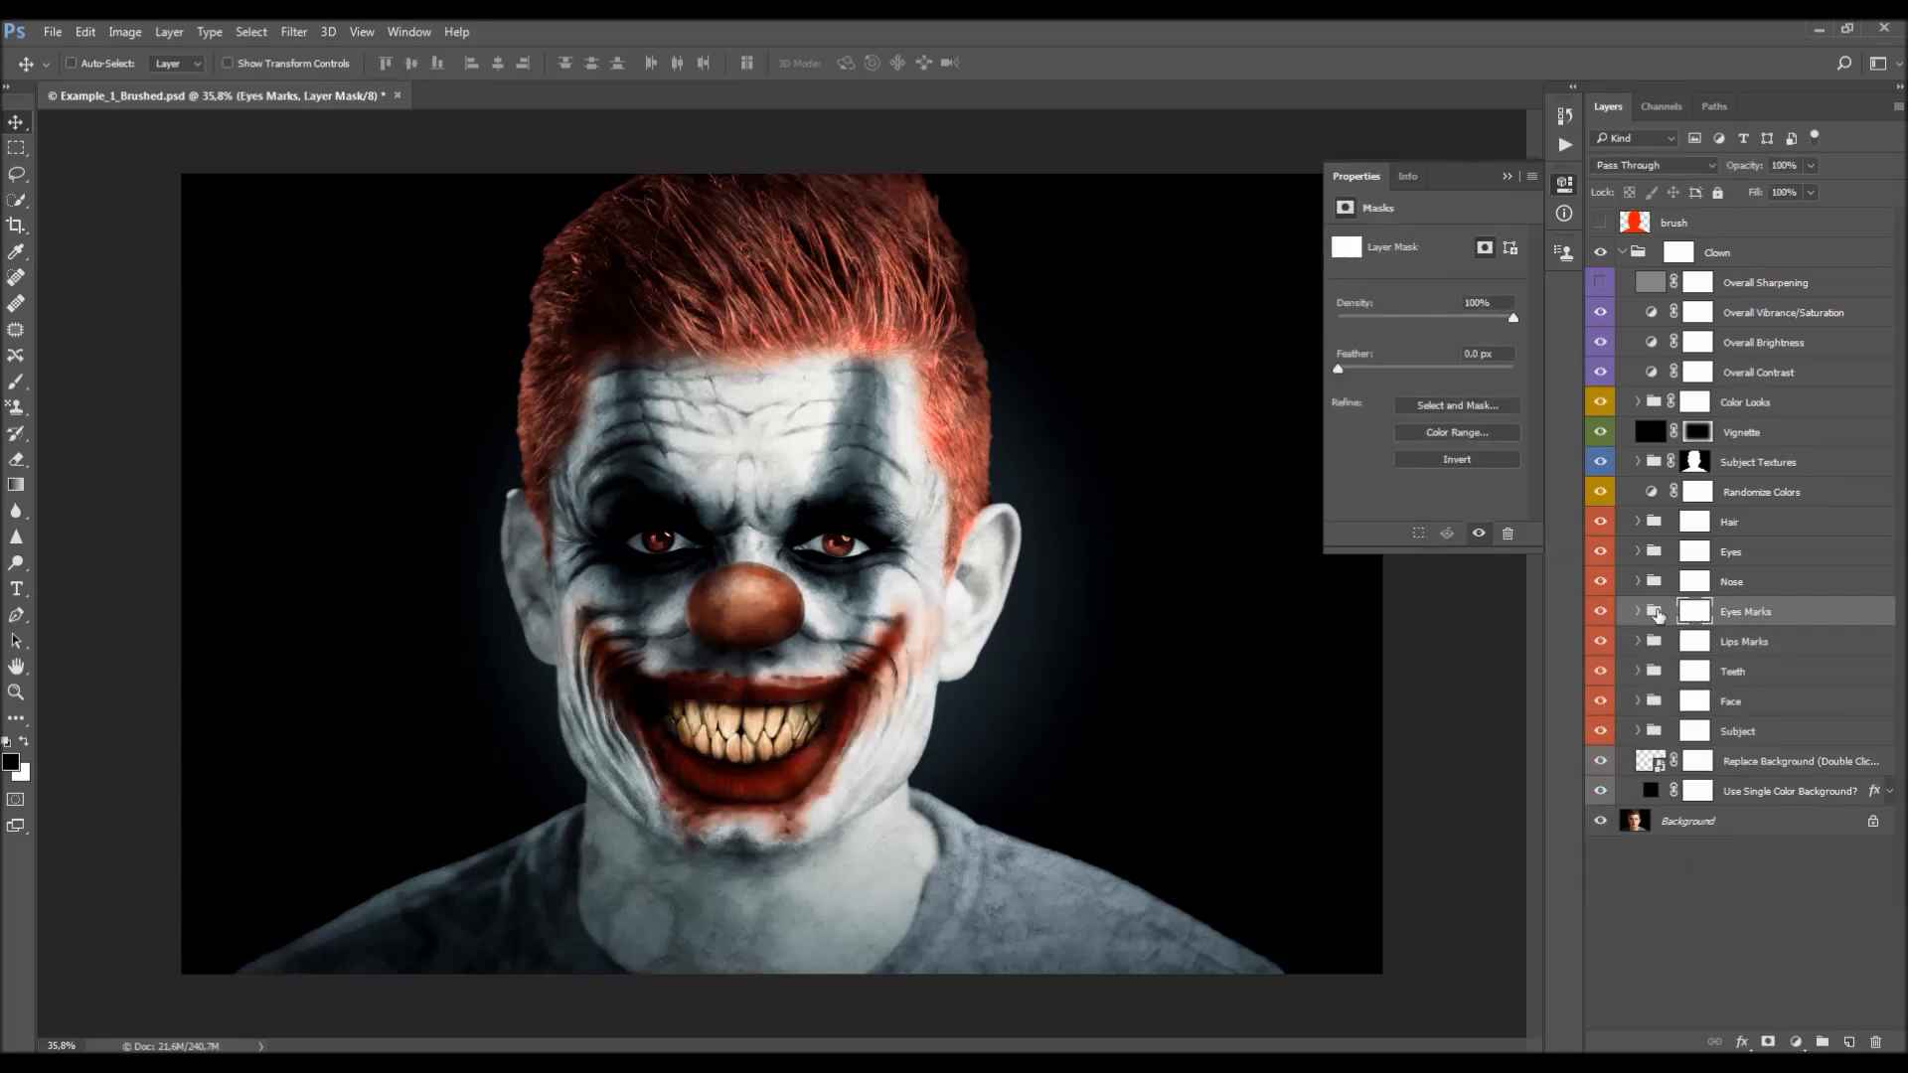
{"action": "left_click", "coordinate": [1638, 611]}
{"action": "left_click", "coordinate": [1782, 672]}
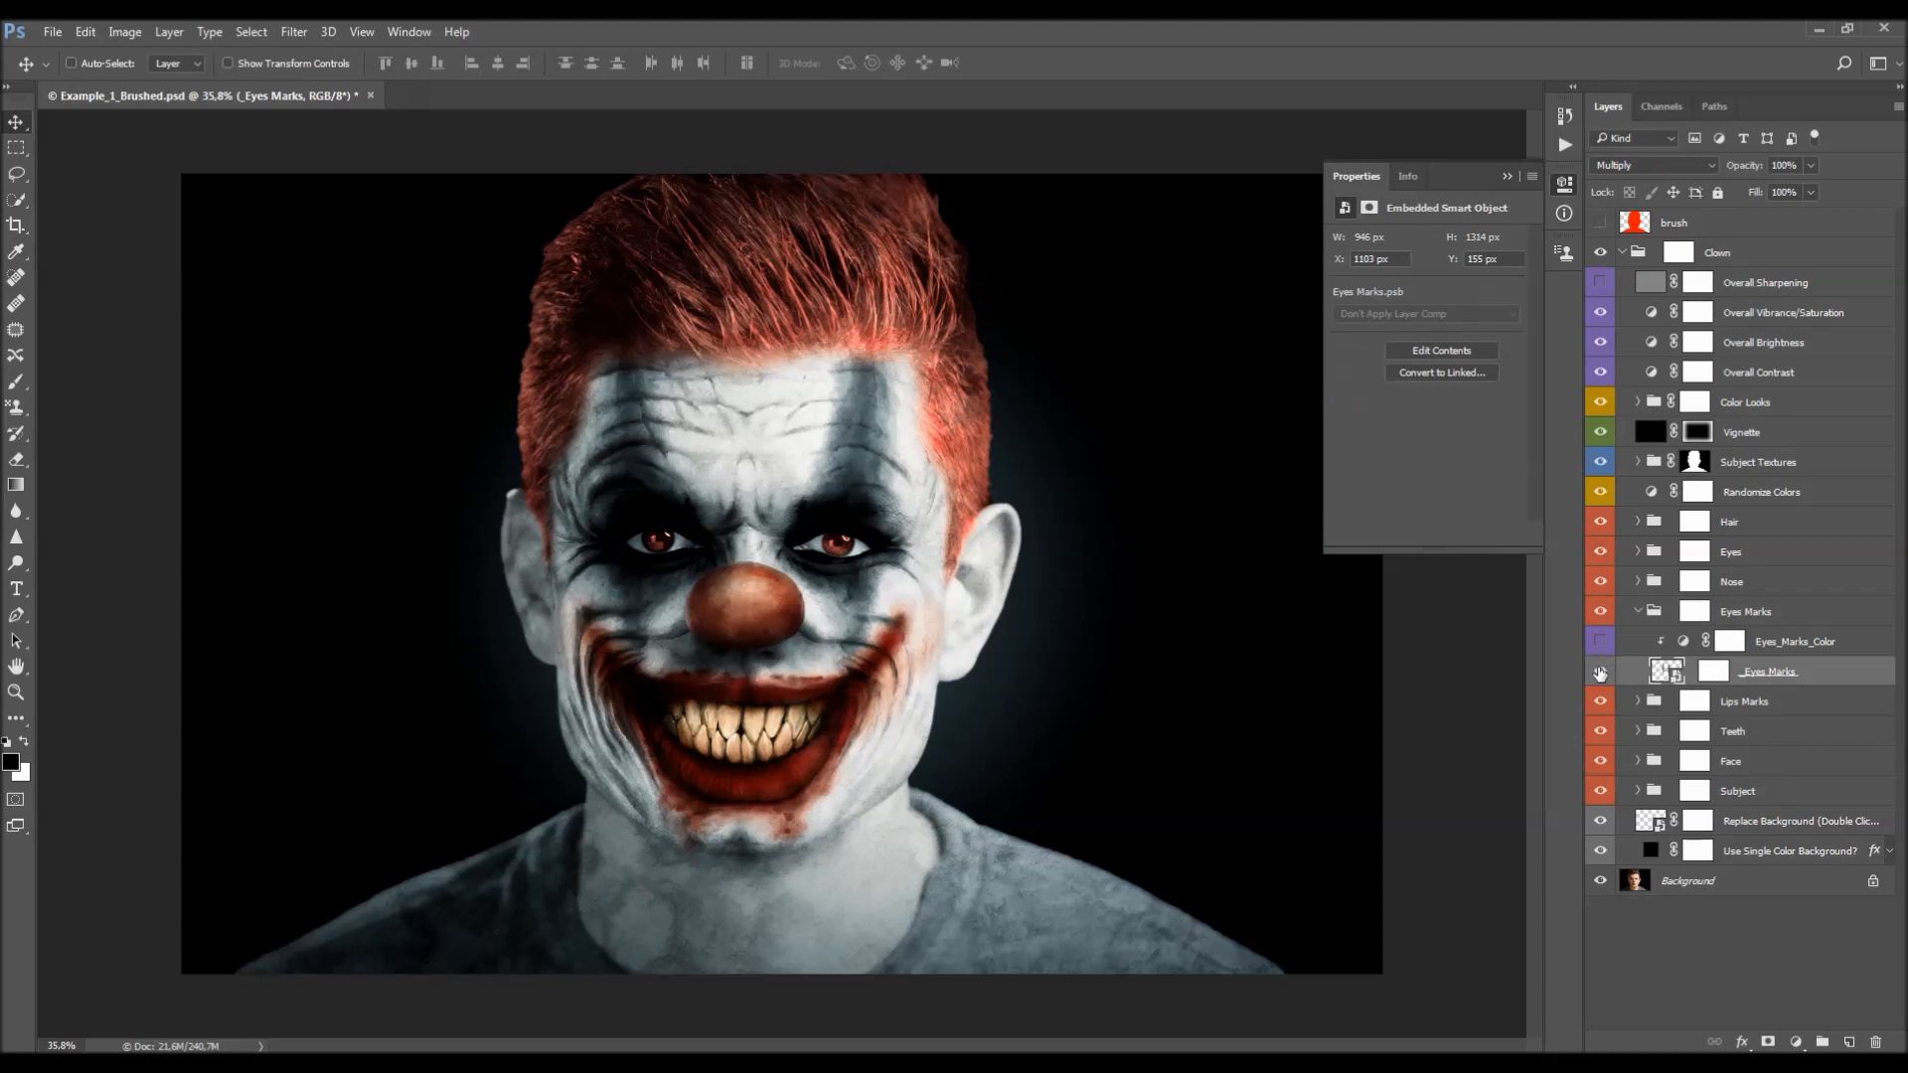
{"action": "left_click", "coordinate": [1600, 673]}
{"action": "left_click", "coordinate": [1600, 673]}
- Duplicate the Eyes Marks group to strengthen the eye makeup and set the copy's opacity to 19%
{"action": "left_click", "coordinate": [1748, 615]}
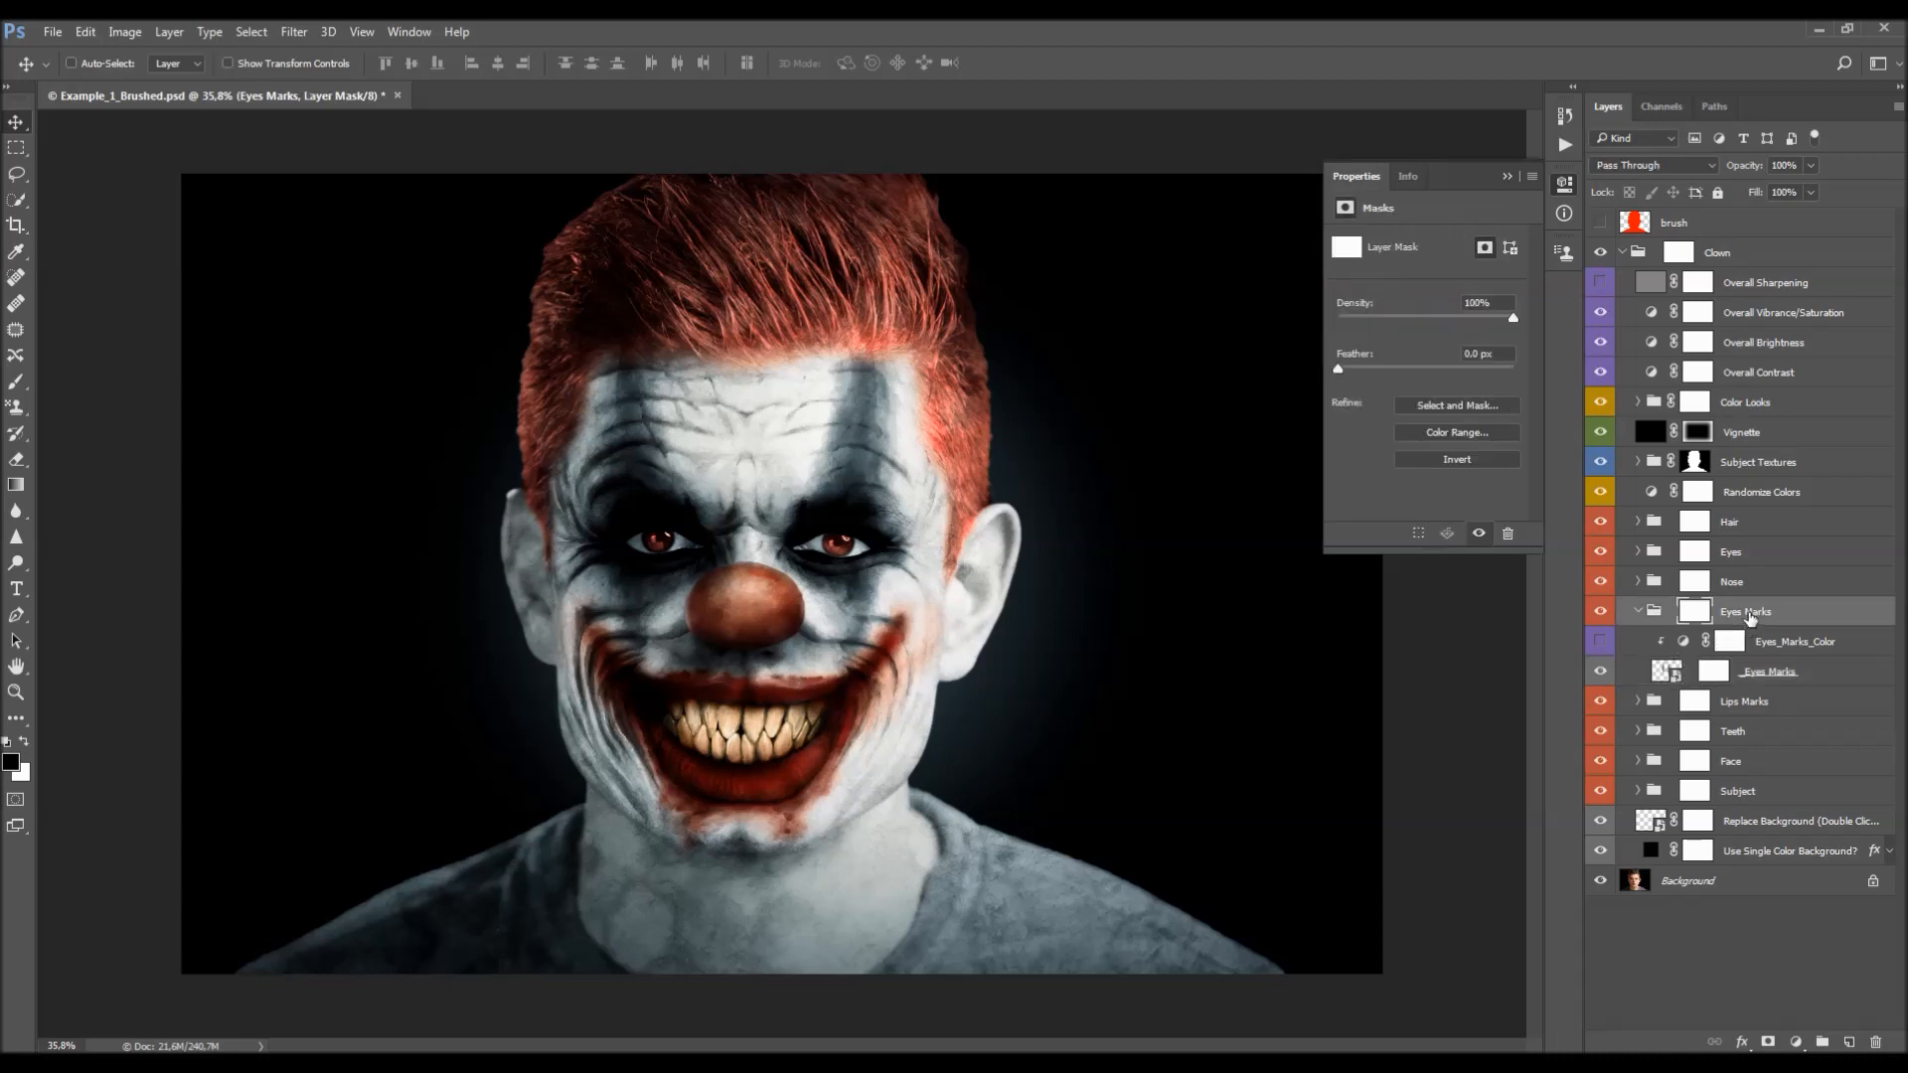
{"action": "key", "text": "ctrl+j"}
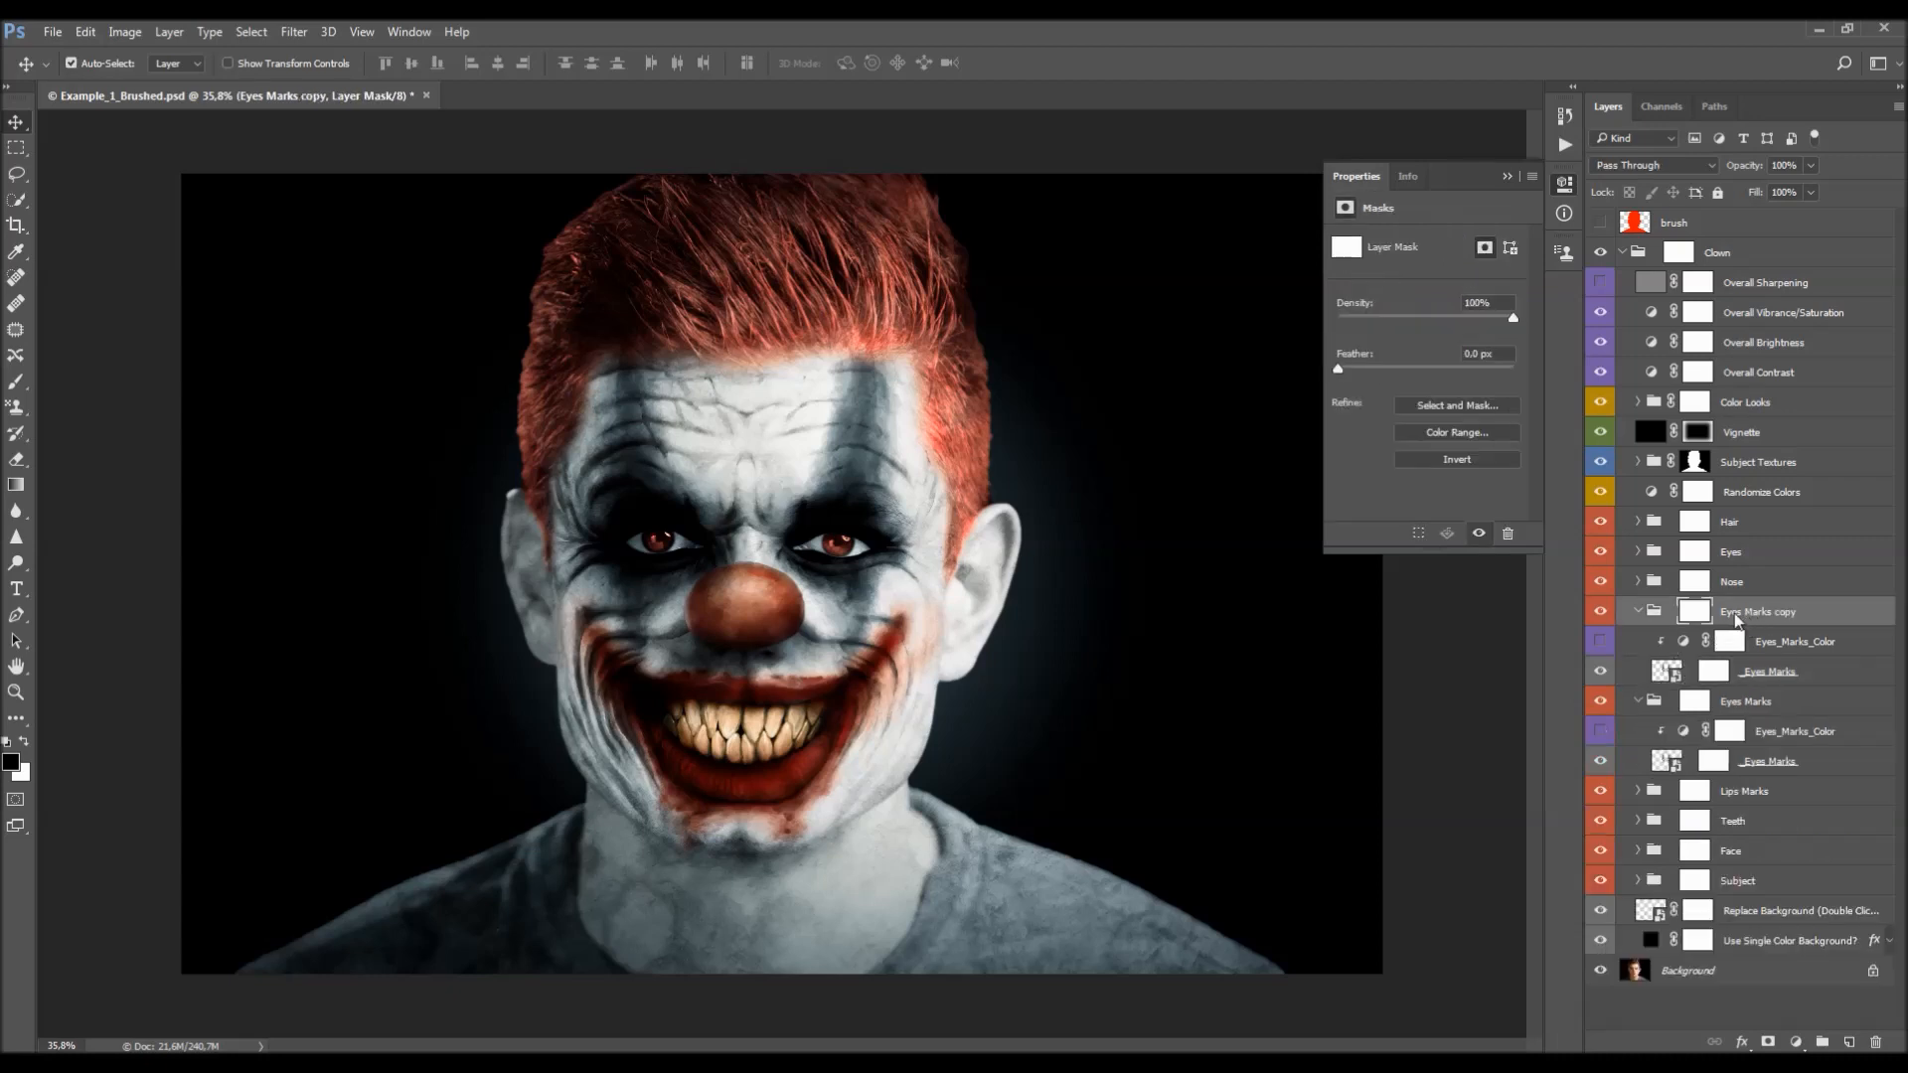
{"action": "key", "text": "0"}
{"action": "key", "text": "0"}
{"action": "key", "text": "2"}
{"action": "key", "text": "5"}
{"action": "key", "text": "7"}
{"action": "key", "text": "7"}
{"action": "key", "text": "0"}
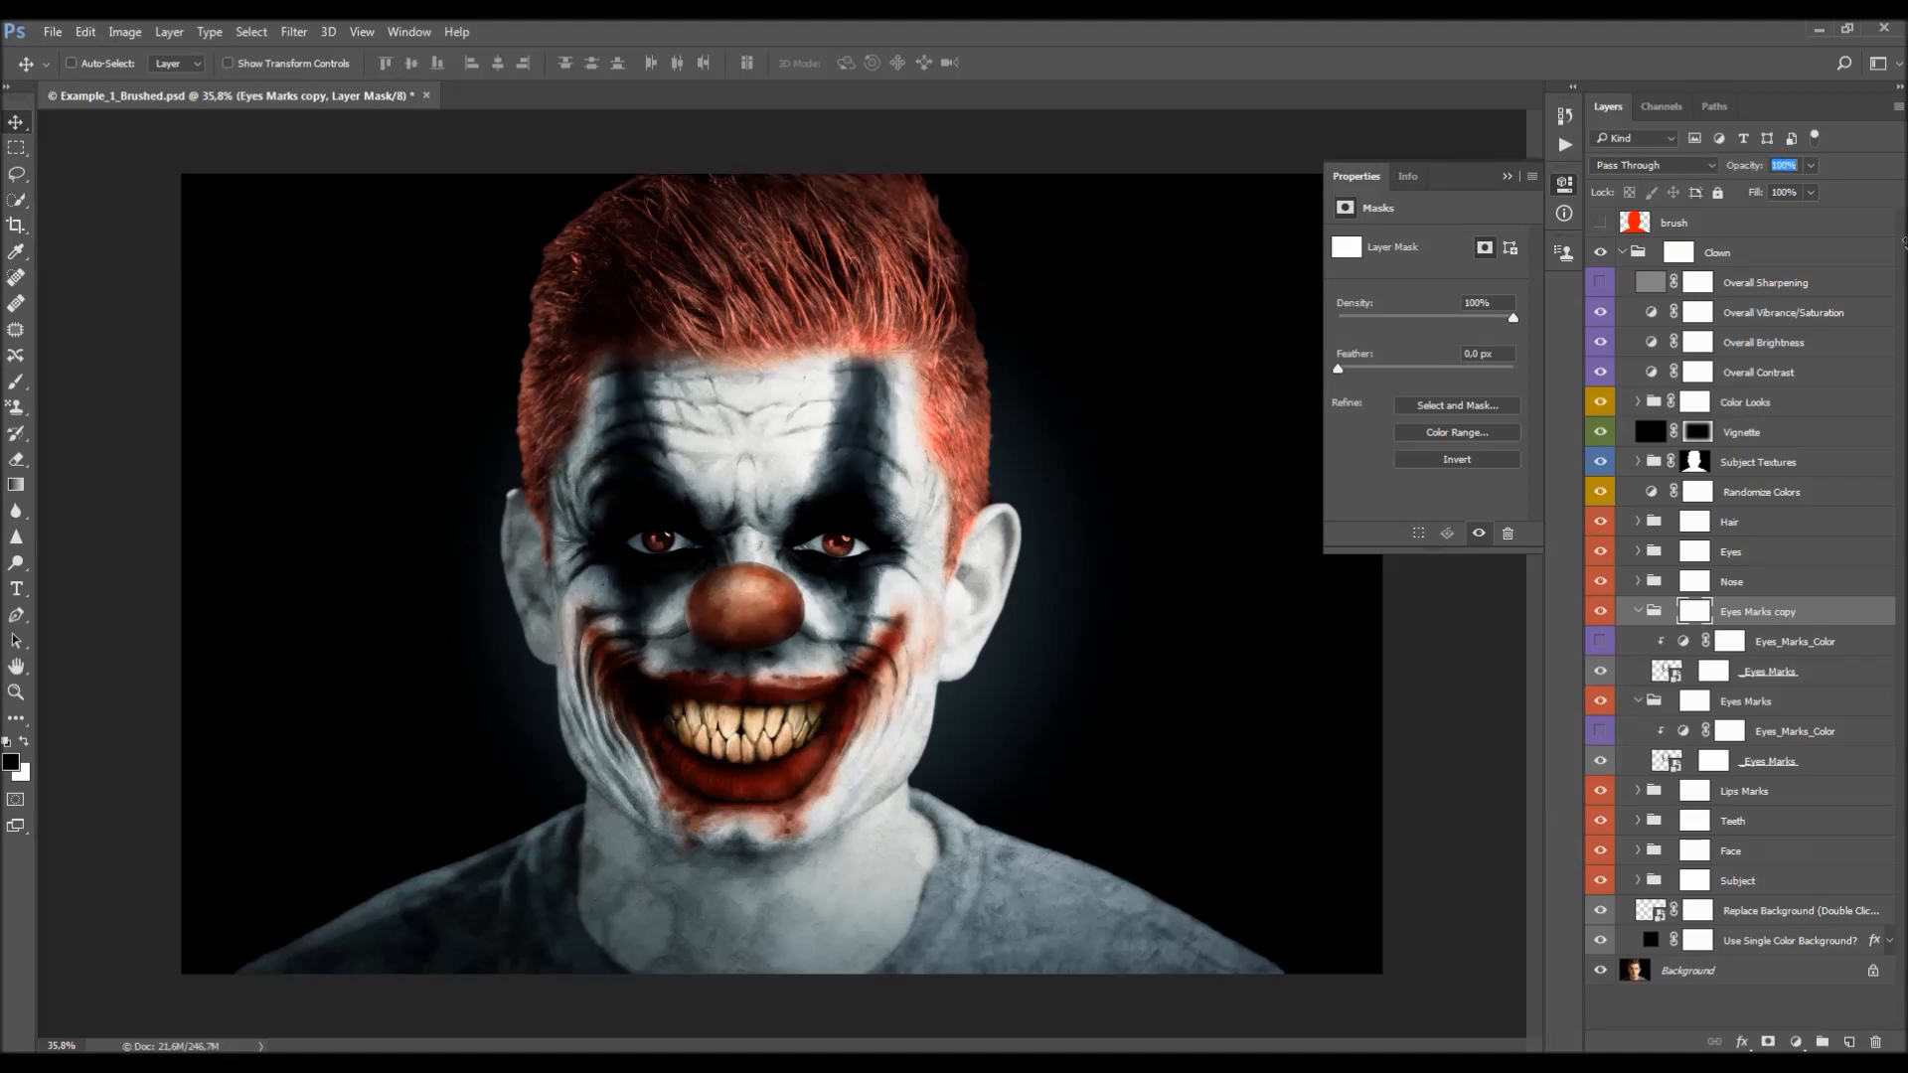
{"action": "key", "text": "0"}
{"action": "key", "text": "0"}
{"action": "key", "text": "1"}
{"action": "key", "text": "1"}
{"action": "left_click_drag", "start_coordinate": [1167, 315], "coordinate": [1172, 316]}
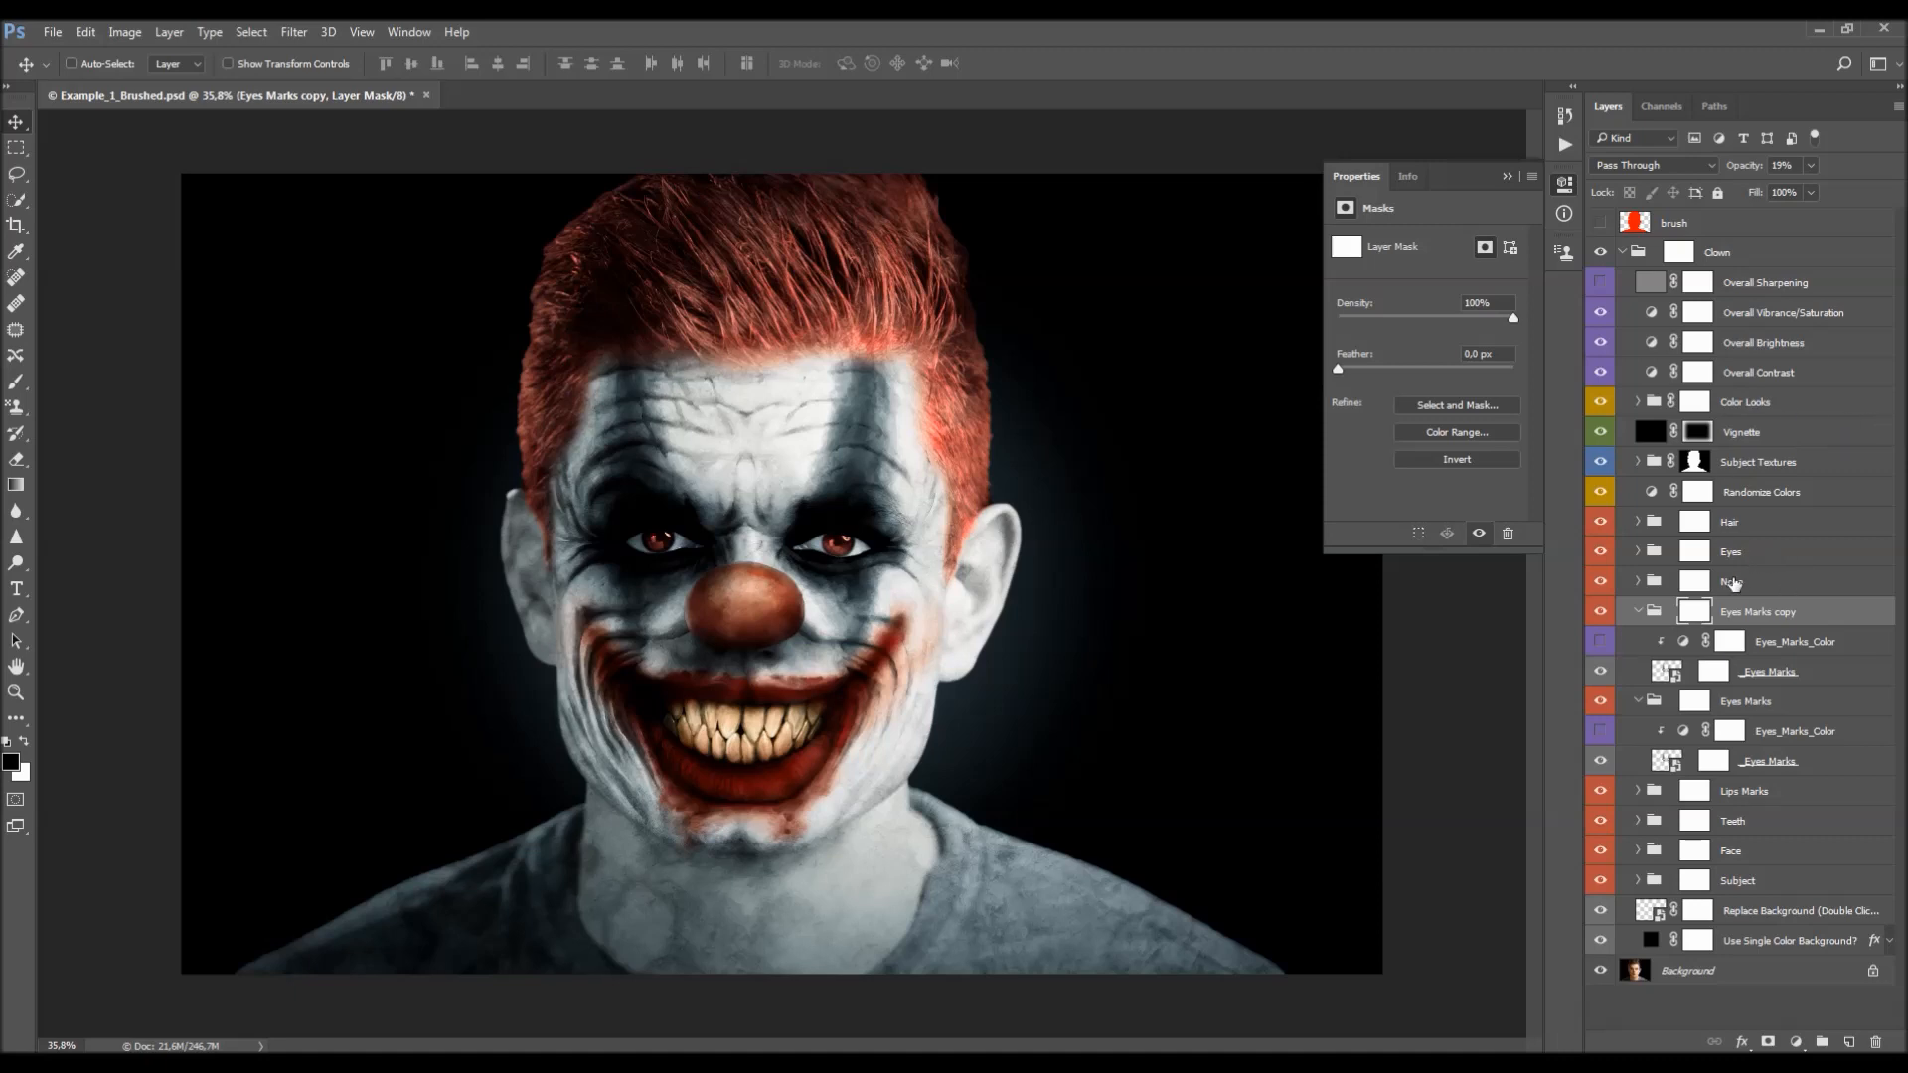
- Collapse both eye marks groups and compare the makeup with the duplicated group hidden and shown
{"action": "left_click", "coordinate": [1638, 612]}
{"action": "left_click", "coordinate": [1638, 641]}
{"action": "left_click", "coordinate": [1600, 611]}
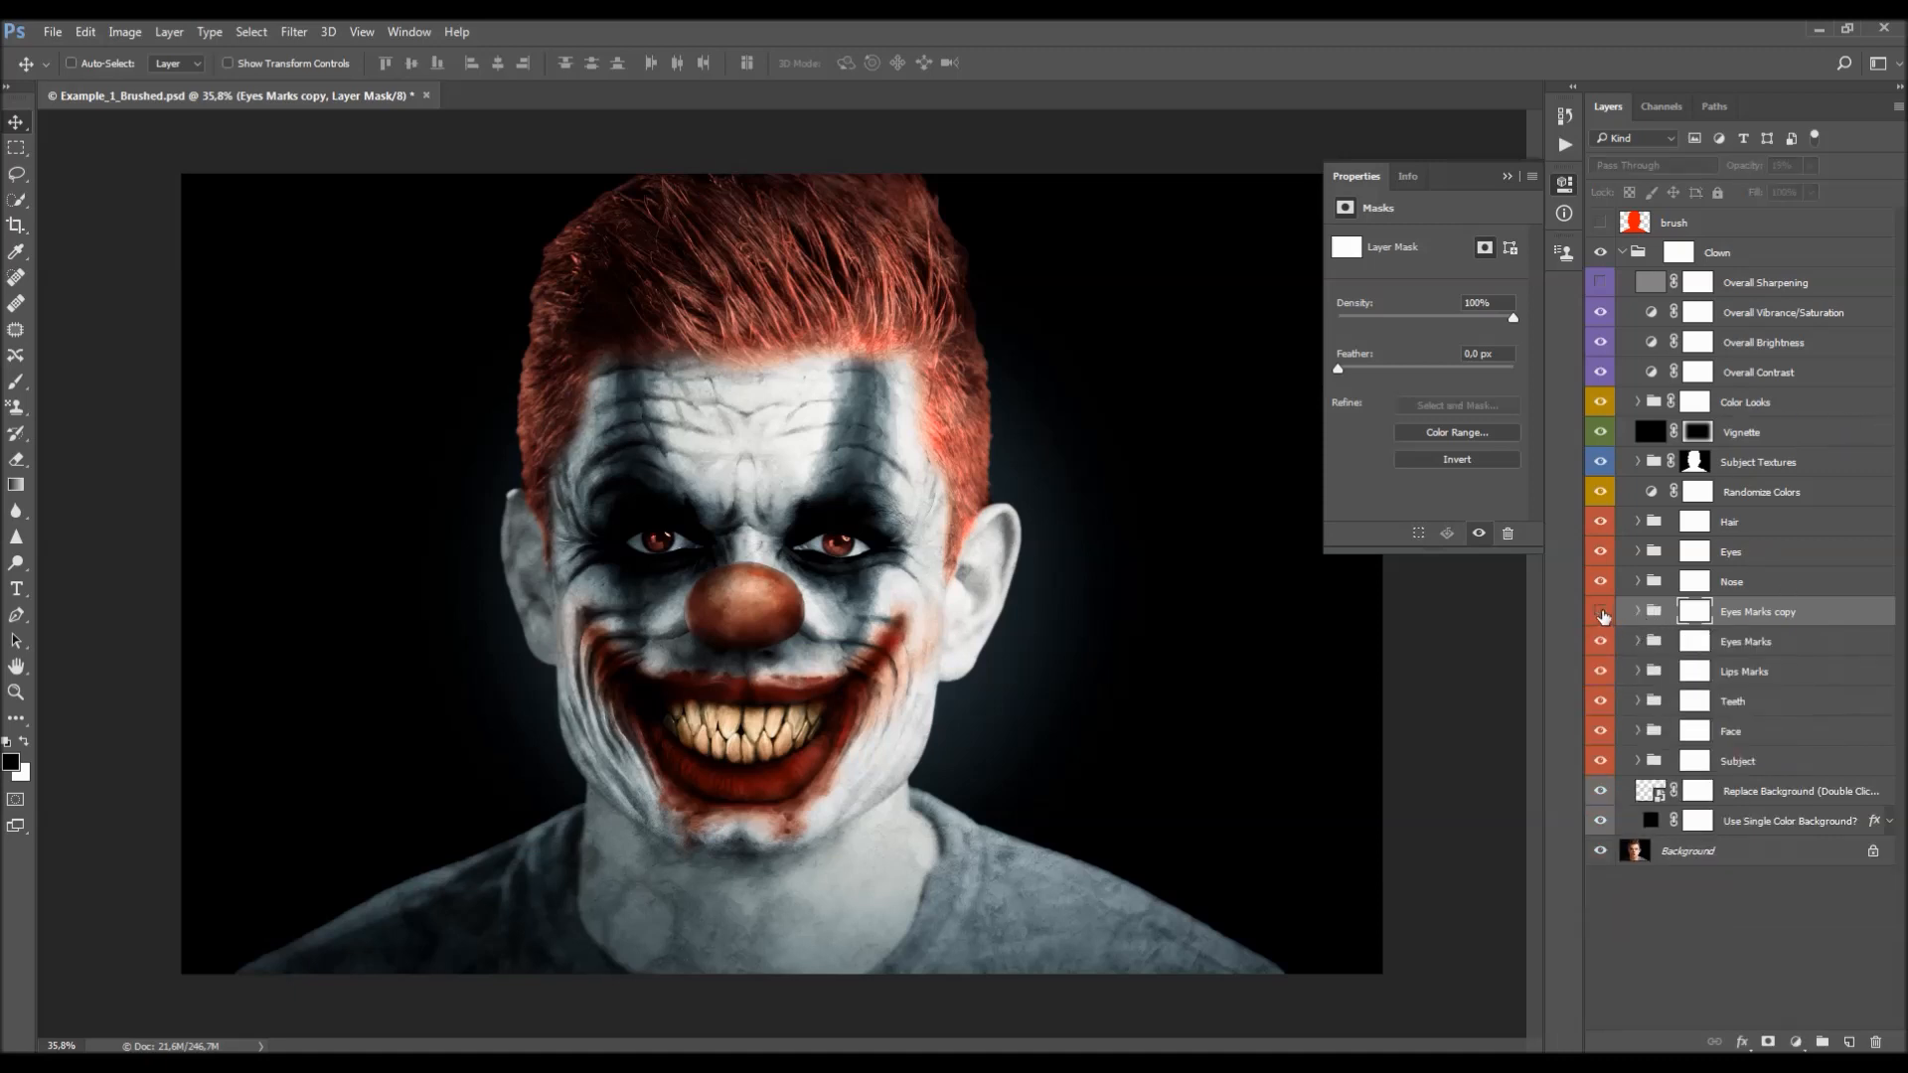
{"action": "left_click", "coordinate": [1600, 613]}
- Turn on the original Eyes Marks group's Eyes_Marks_Color adjustment and set its colorize hue to 245 for blue eye marks
{"action": "left_click", "coordinate": [1638, 641]}
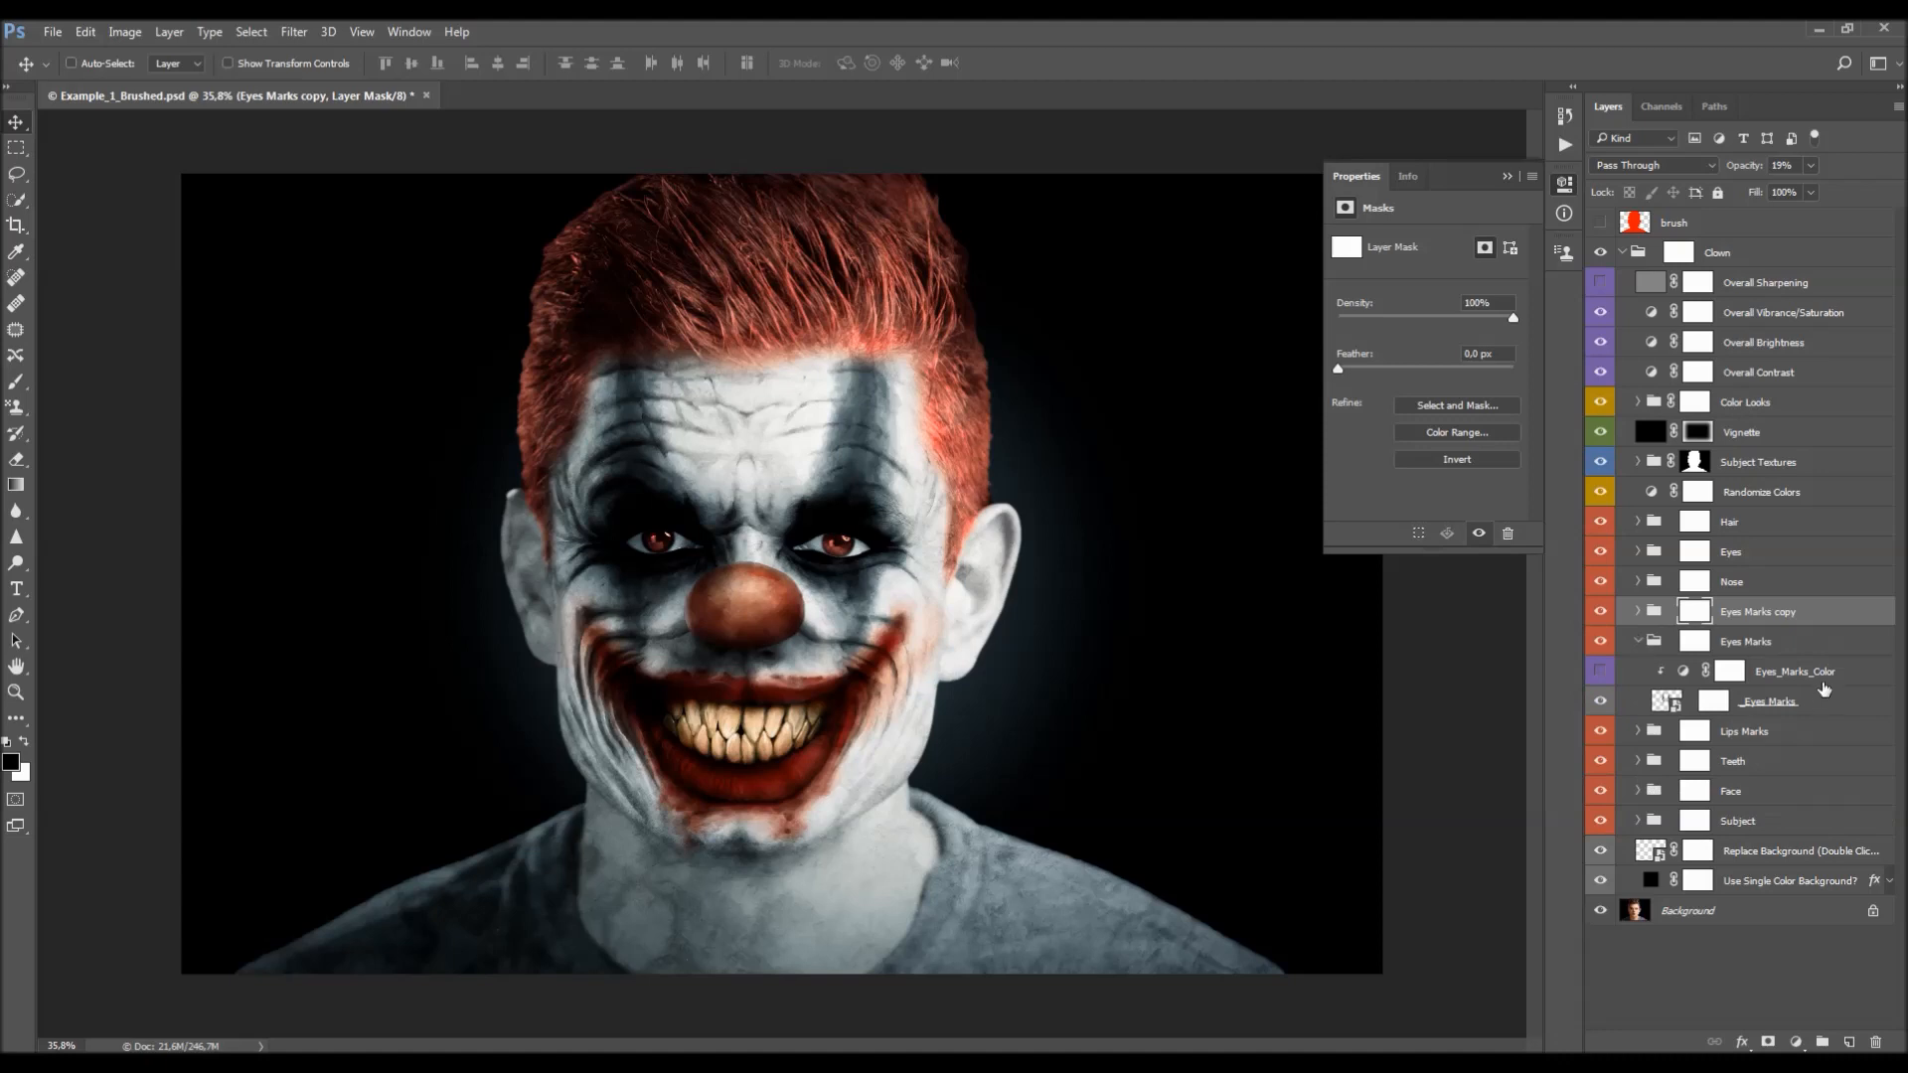
{"action": "left_click", "coordinate": [1819, 680]}
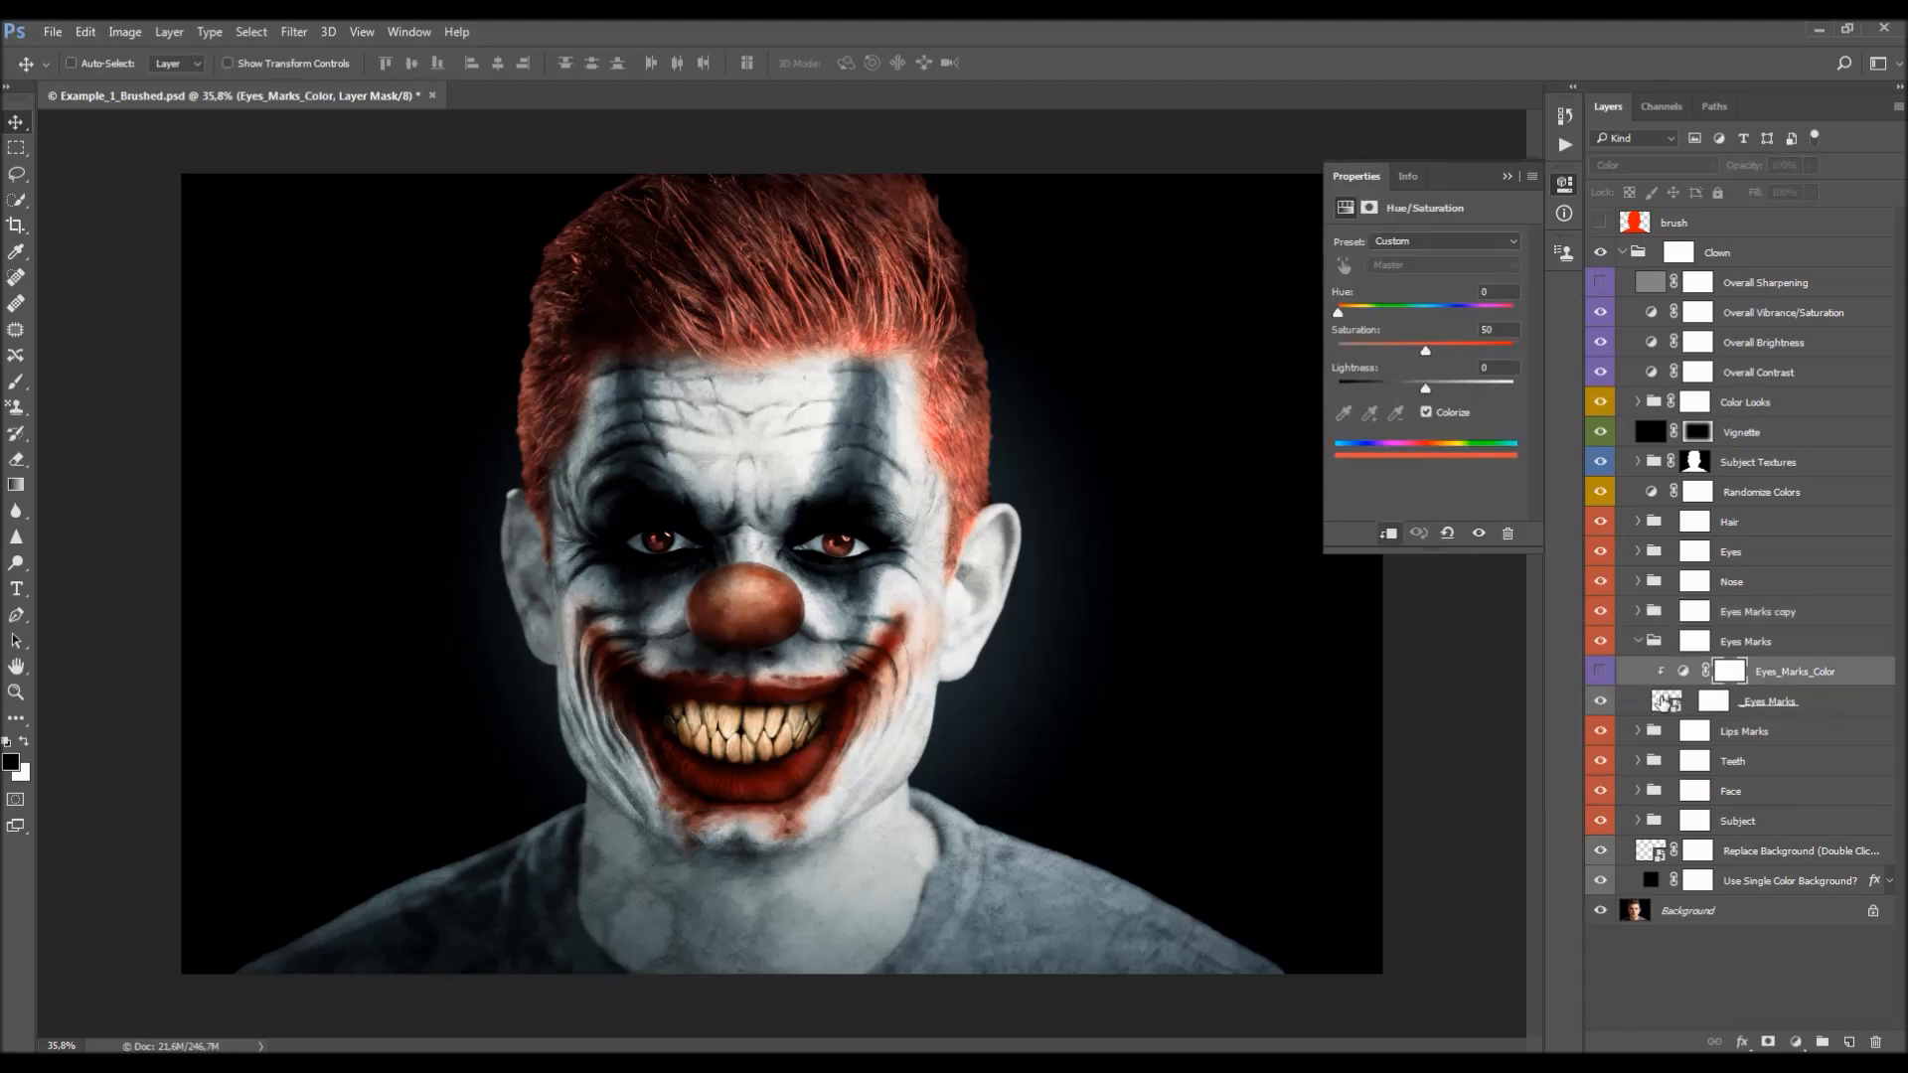
{"action": "left_click", "coordinate": [1600, 672]}
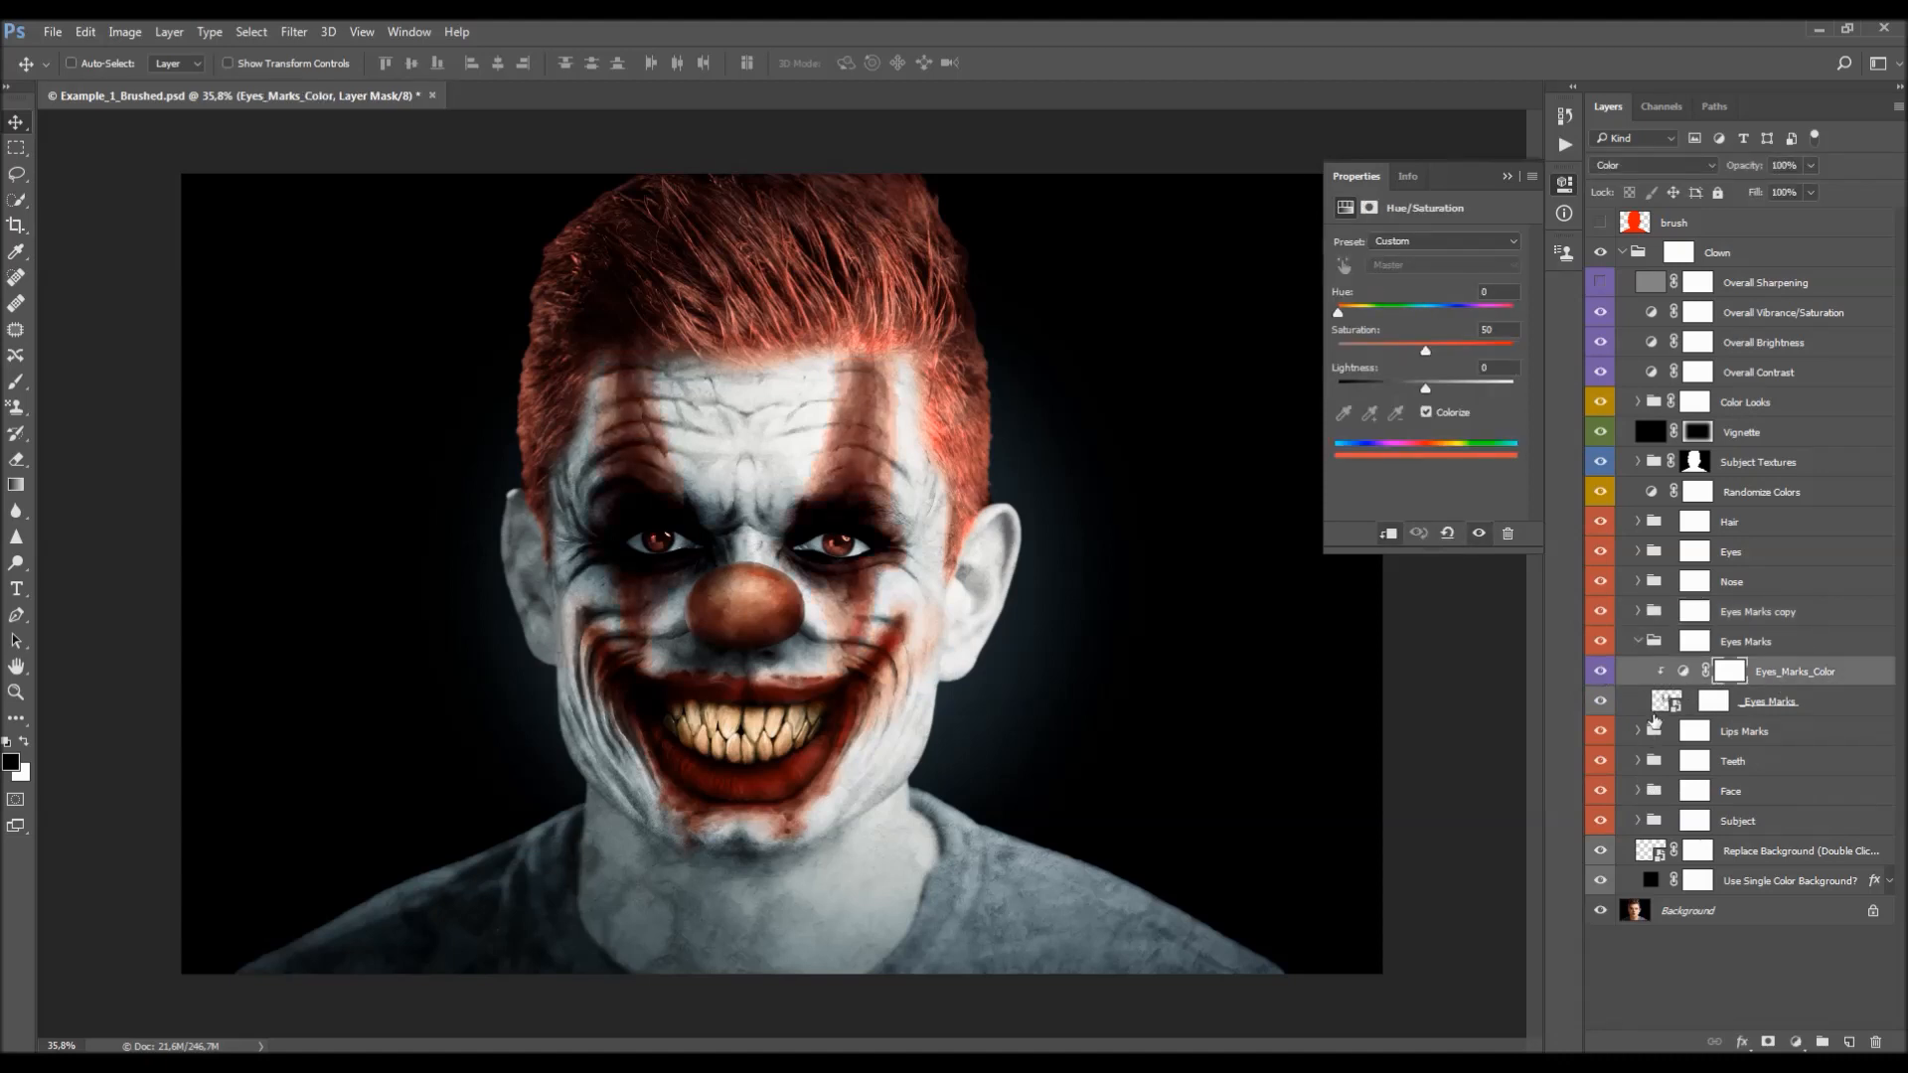
{"action": "left_click", "coordinate": [1680, 677]}
{"action": "left_click_drag", "start_coordinate": [1339, 313], "coordinate": [1458, 313]}
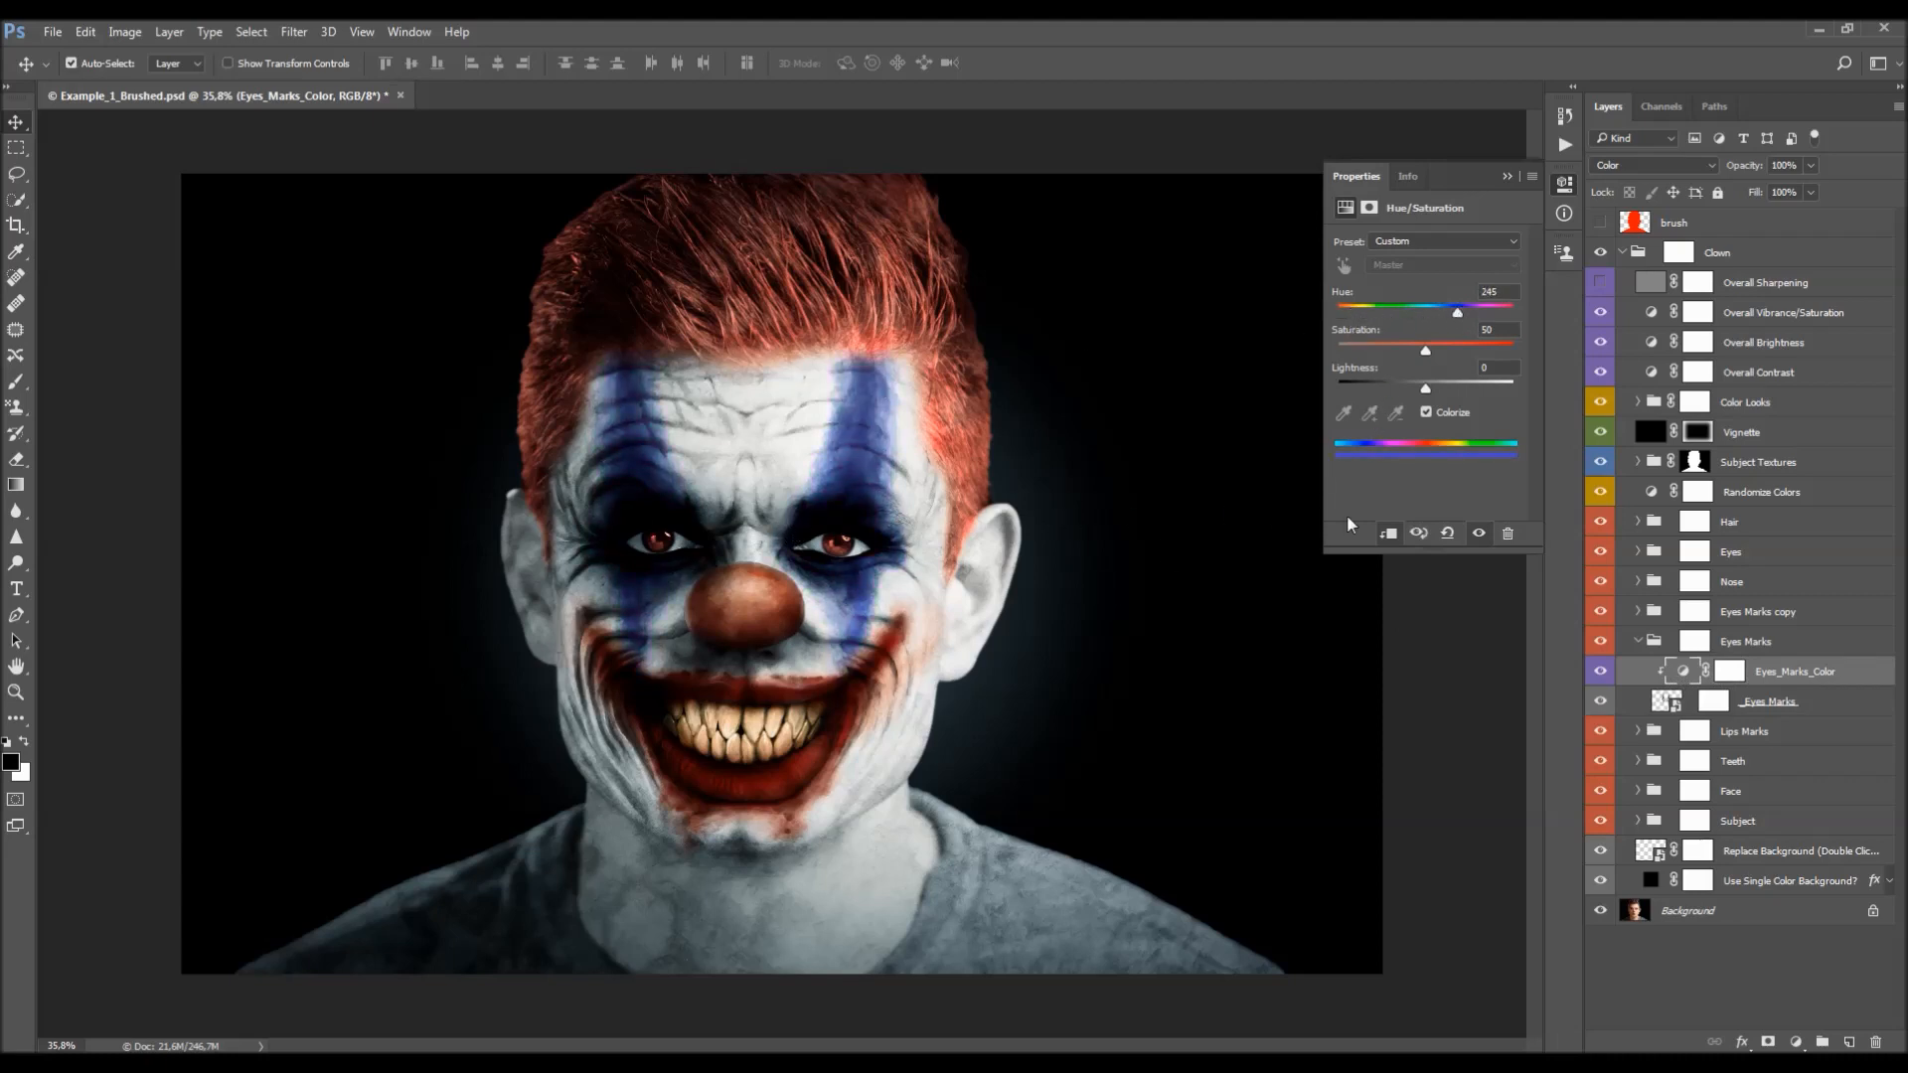
- Reset and hide the Eyes_Marks_Color adjustment, and collapse the Eyes Marks group
{"action": "left_click", "coordinate": [1447, 533]}
{"action": "left_click", "coordinate": [1509, 178]}
{"action": "left_click", "coordinate": [1599, 671]}
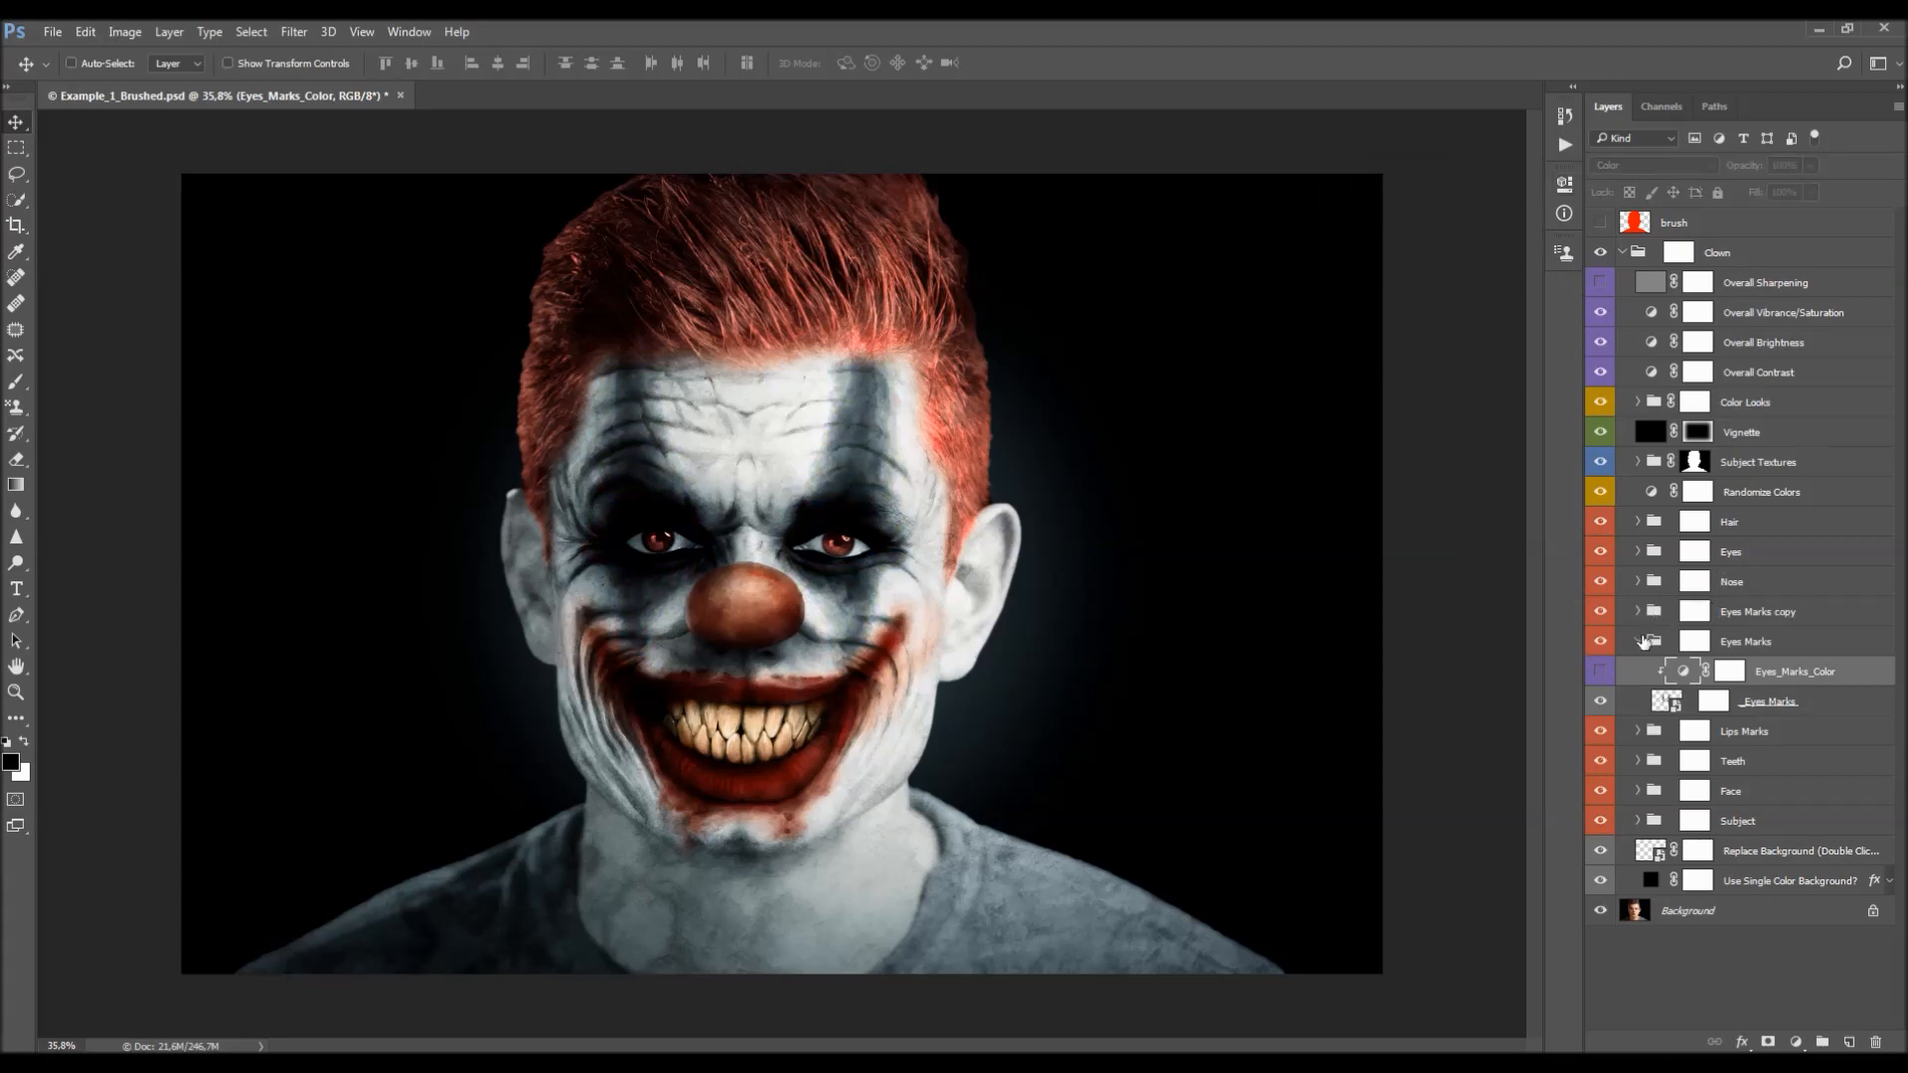
{"action": "left_click", "coordinate": [1642, 641]}
- Expand the Nose group and compare the face with the group hidden and shown
{"action": "left_click", "coordinate": [1638, 582]}
{"action": "left_click", "coordinate": [1726, 579]}
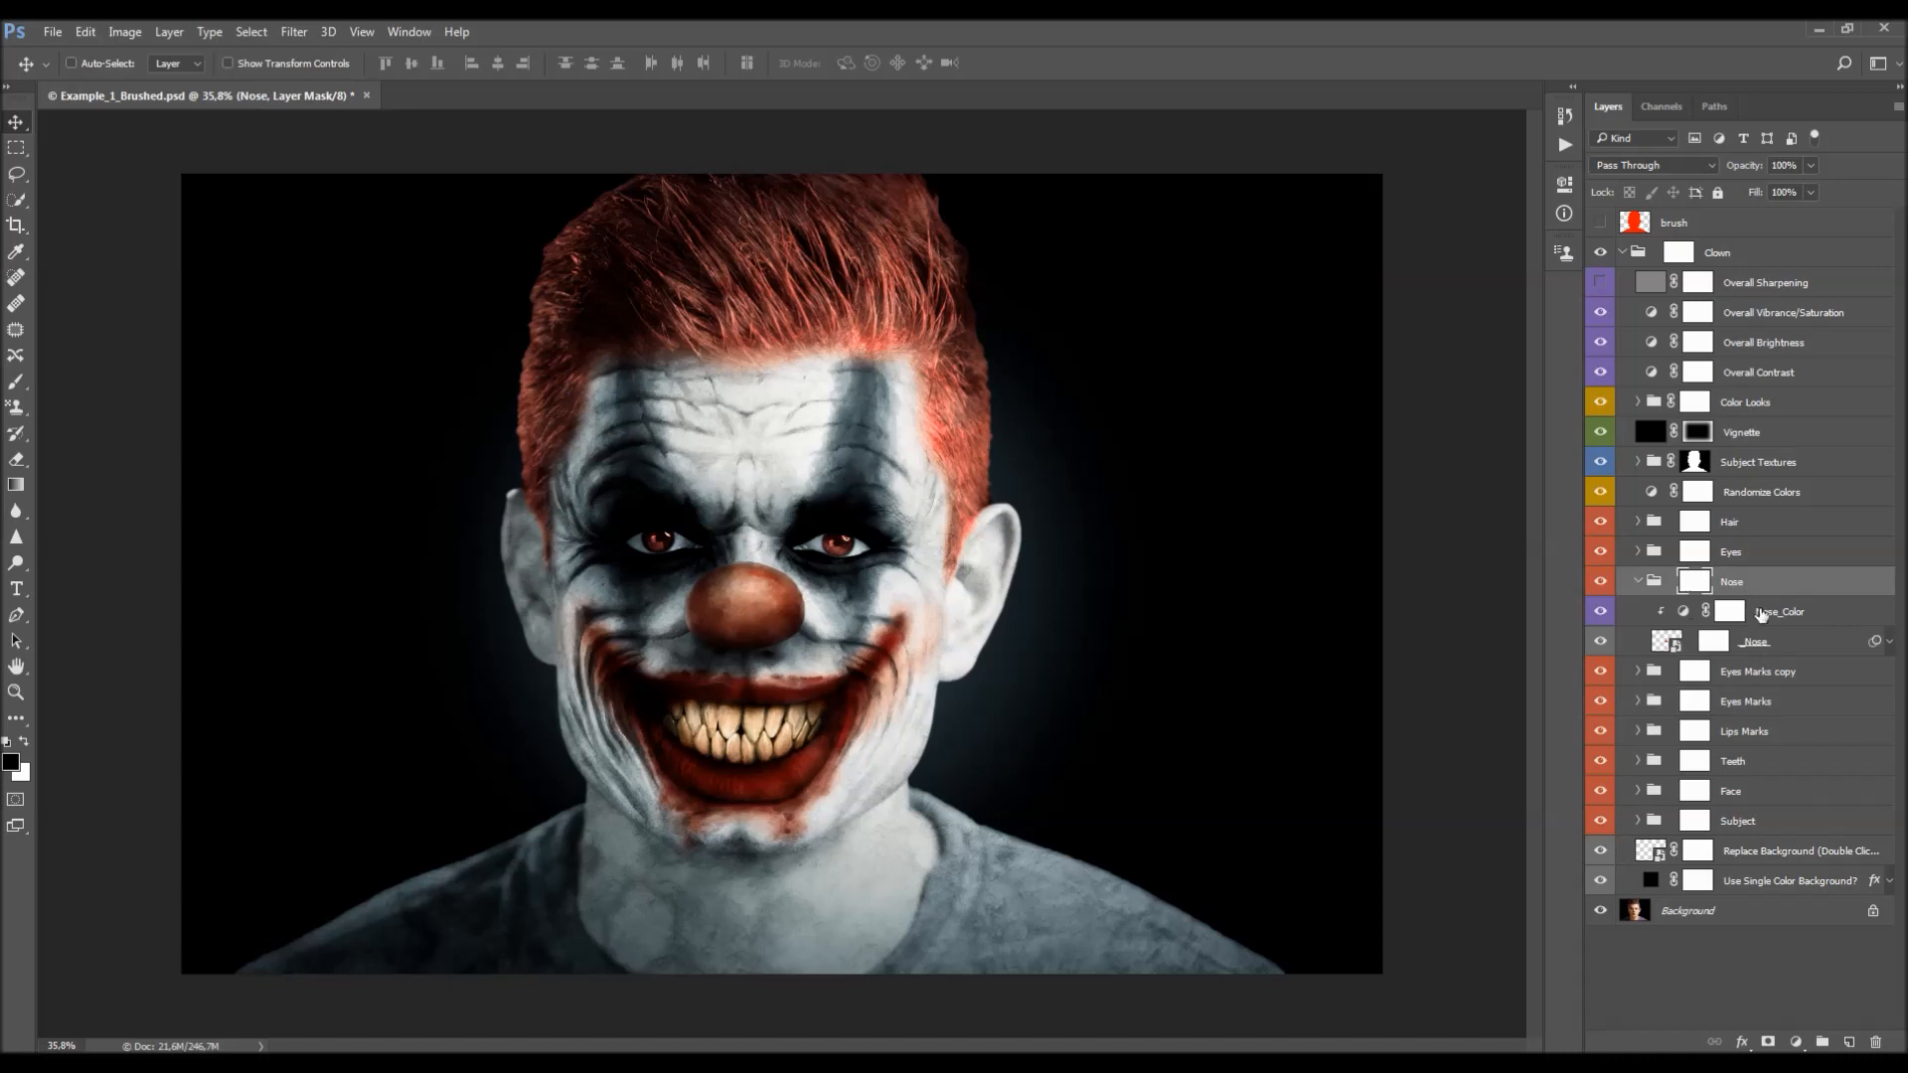
{"action": "left_click", "coordinate": [1600, 584]}
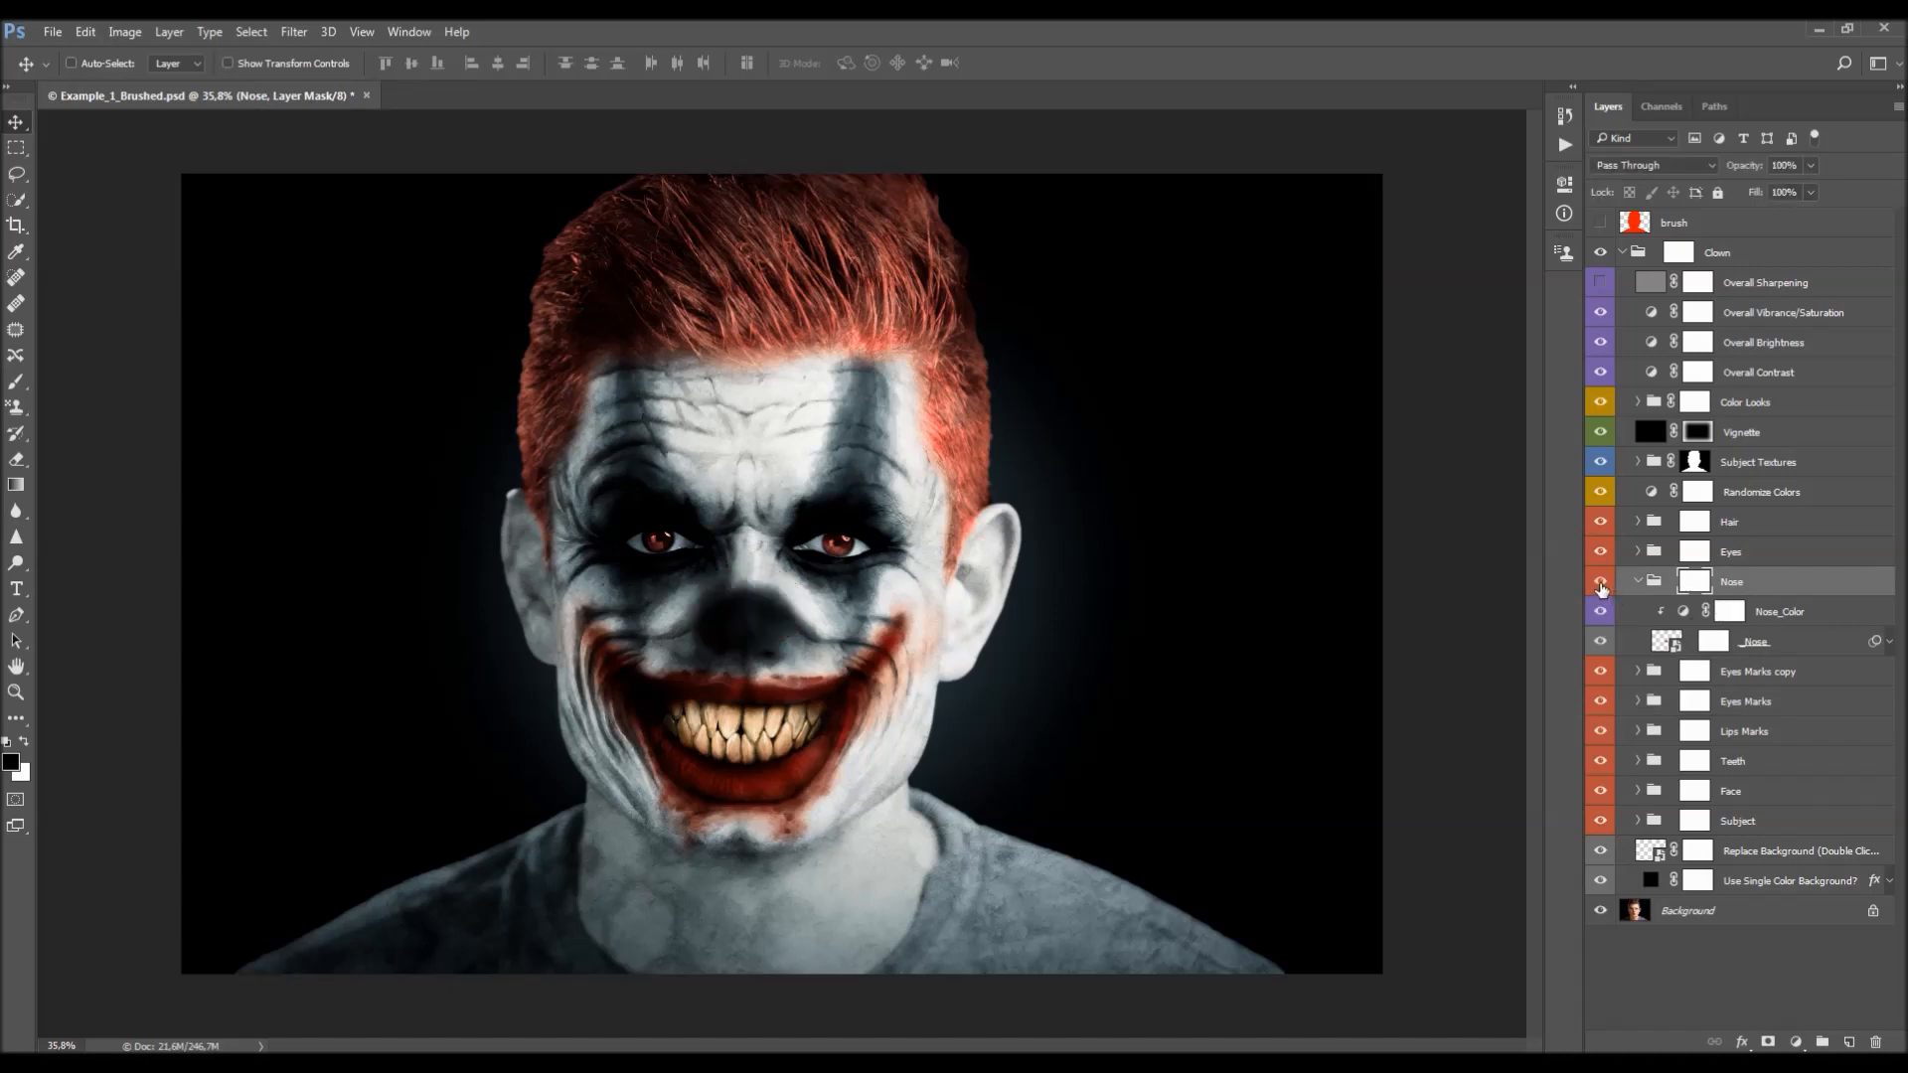
{"action": "left_click", "coordinate": [1600, 585]}
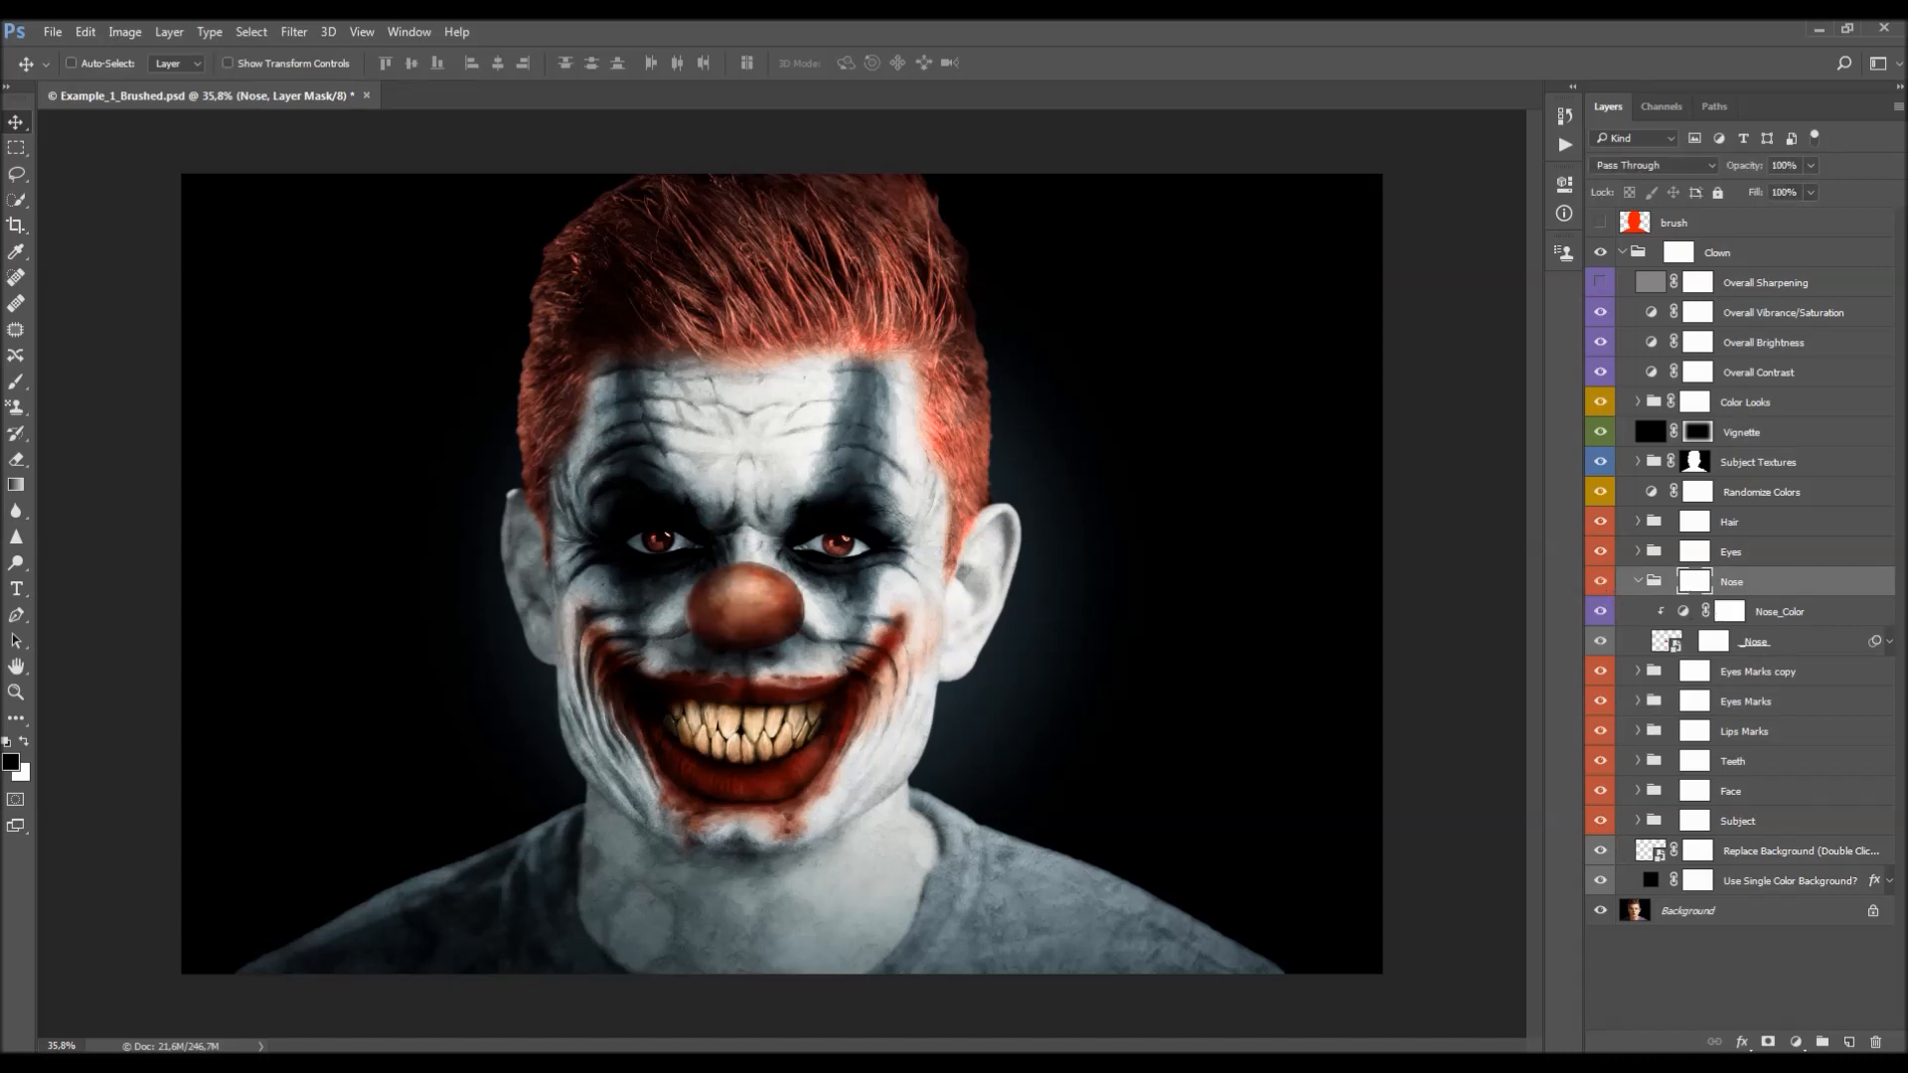
- Inspect the Nose_Color adjustment settings and check the _Nose smart object's visibility
{"action": "double_click", "coordinate": [1684, 612]}
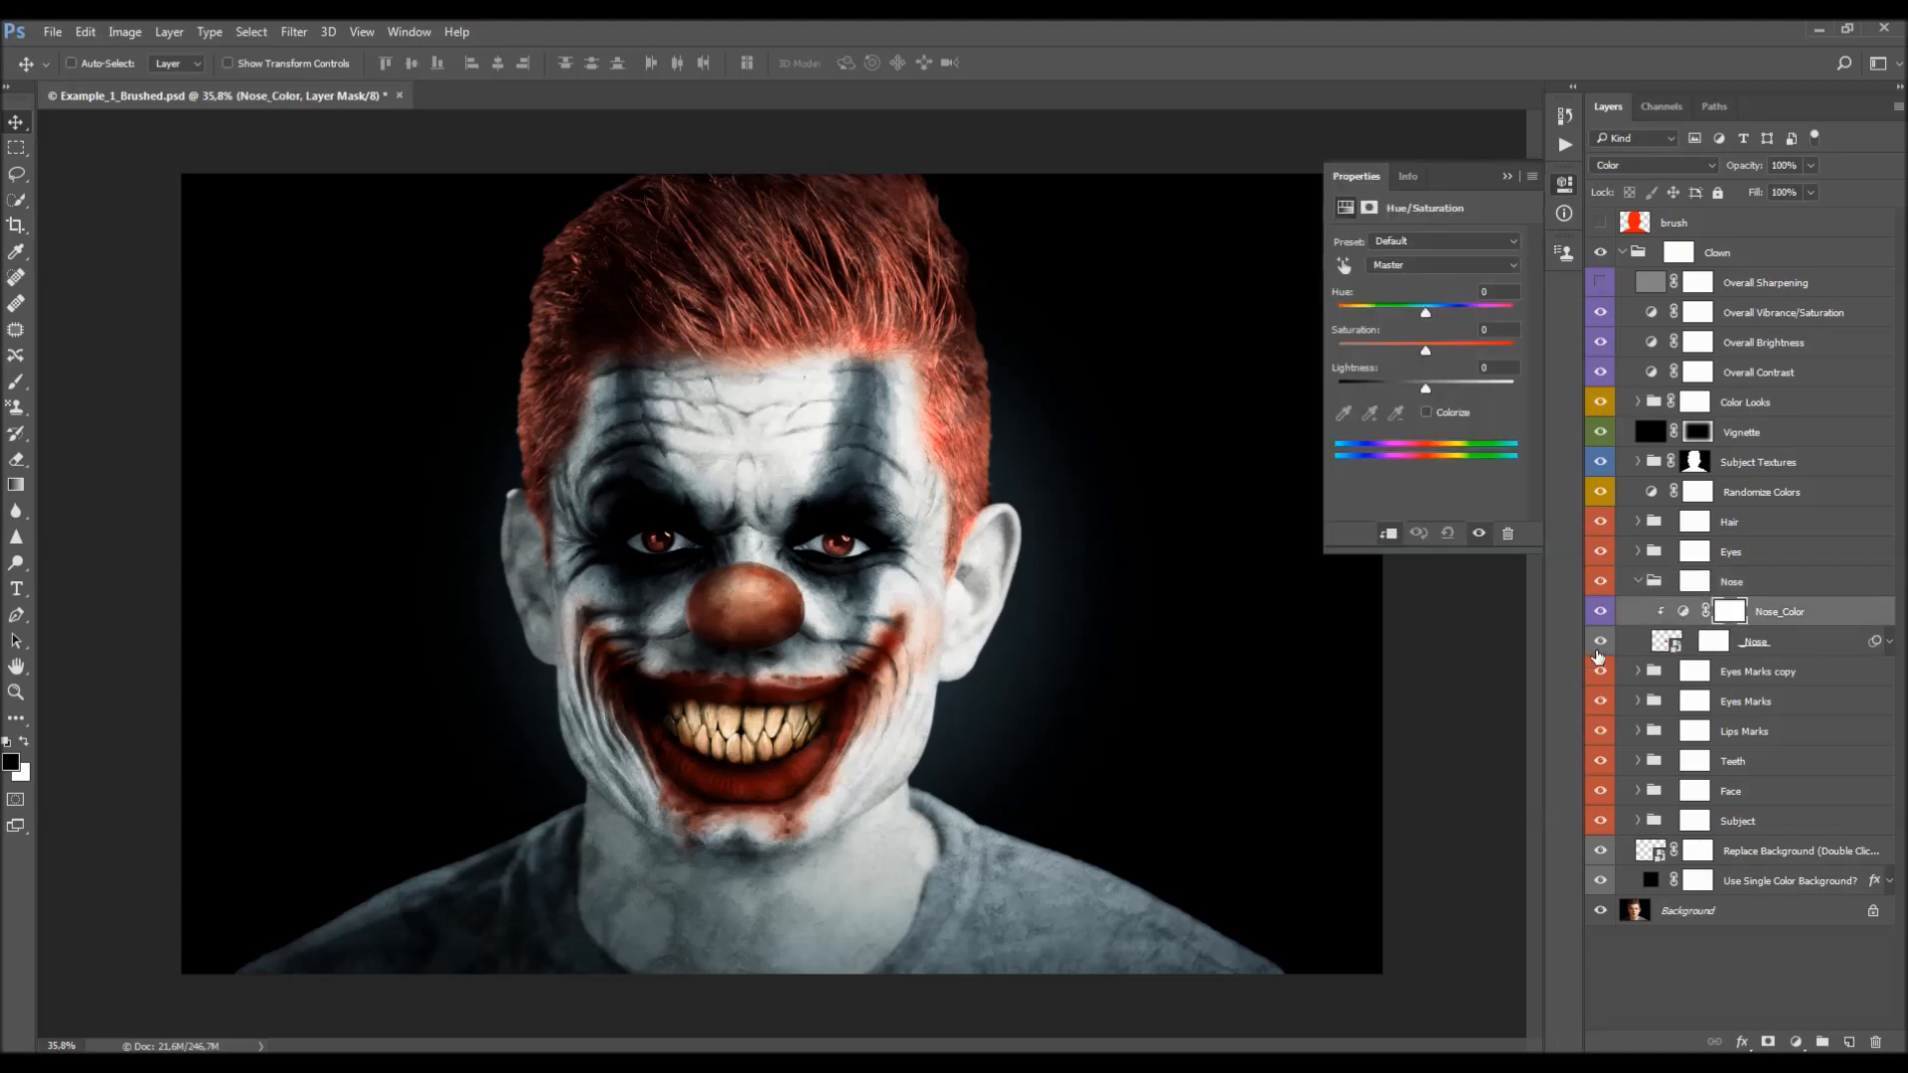
{"action": "left_click", "coordinate": [1674, 636]}
{"action": "left_click", "coordinate": [1600, 641]}
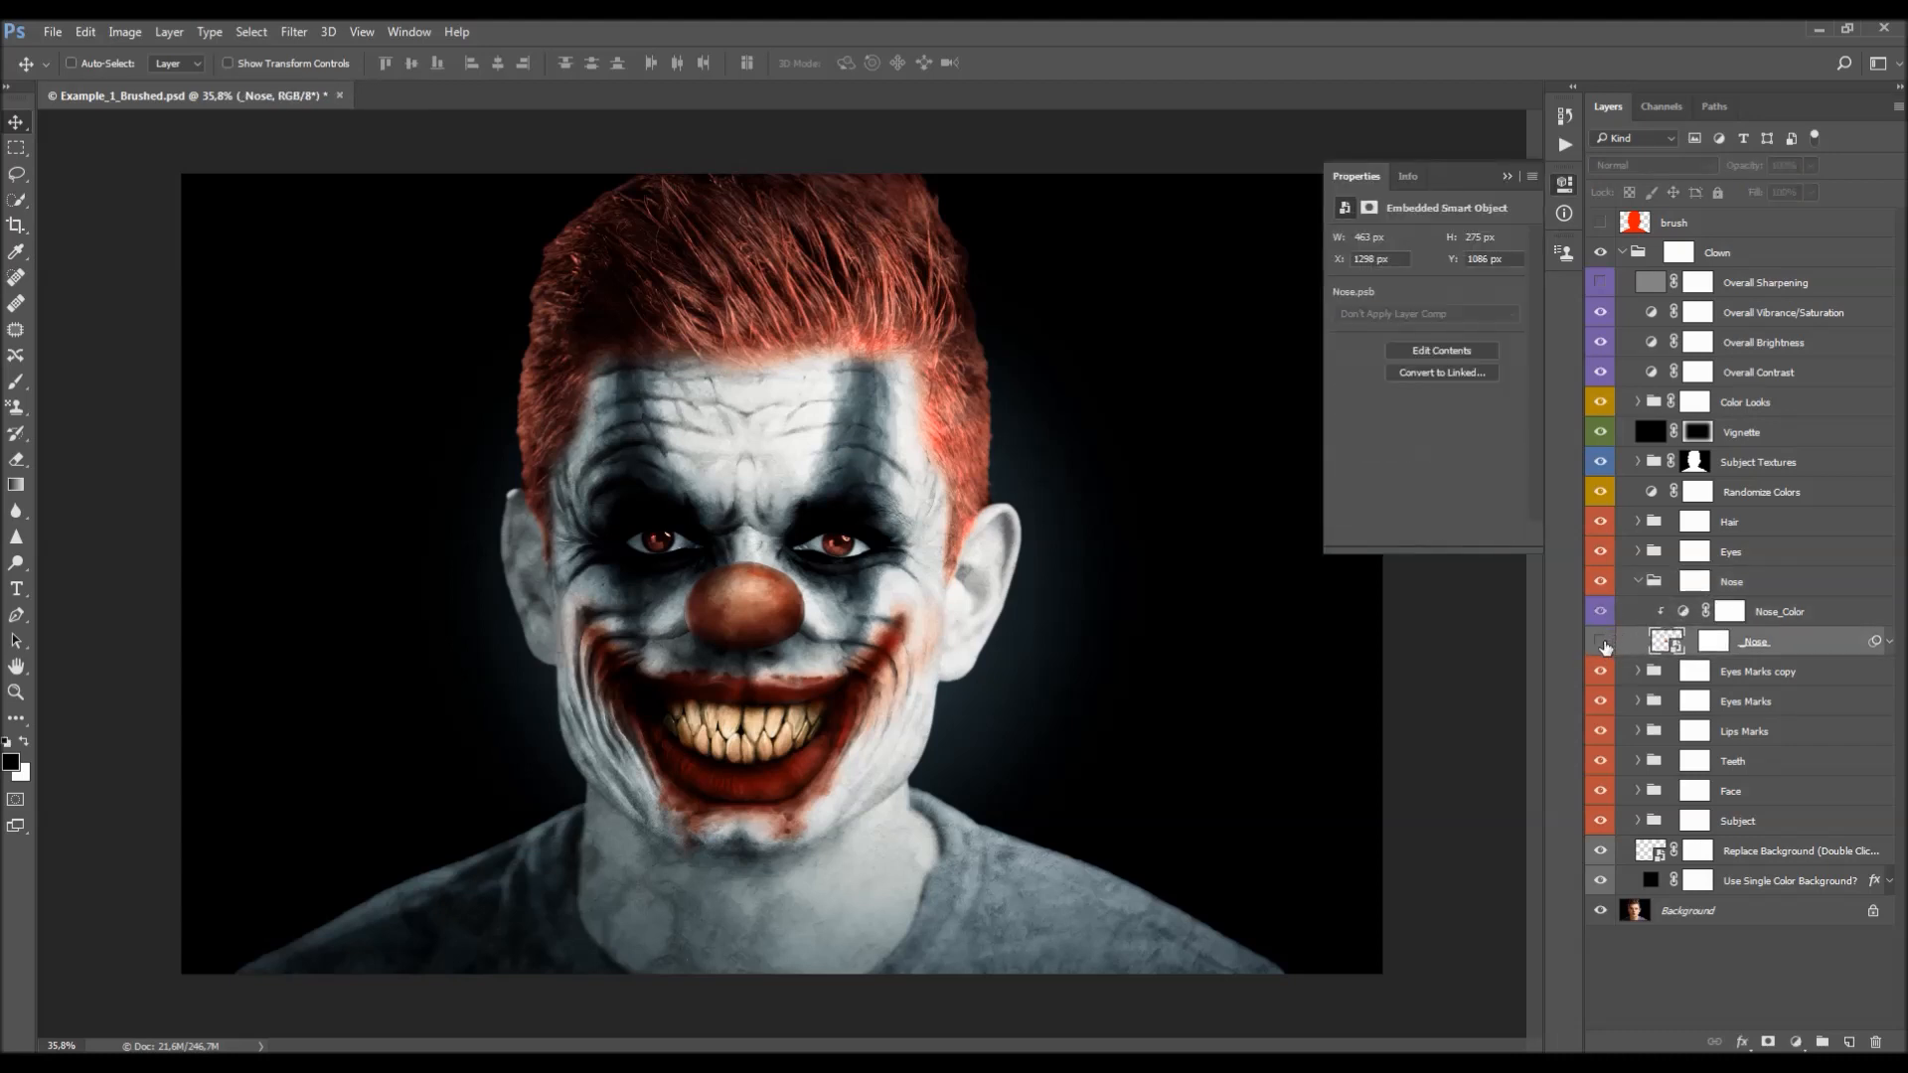
- Try a different hue on the Nose_Color adjustment, and collapse the Nose group
{"action": "left_click", "coordinate": [1680, 613]}
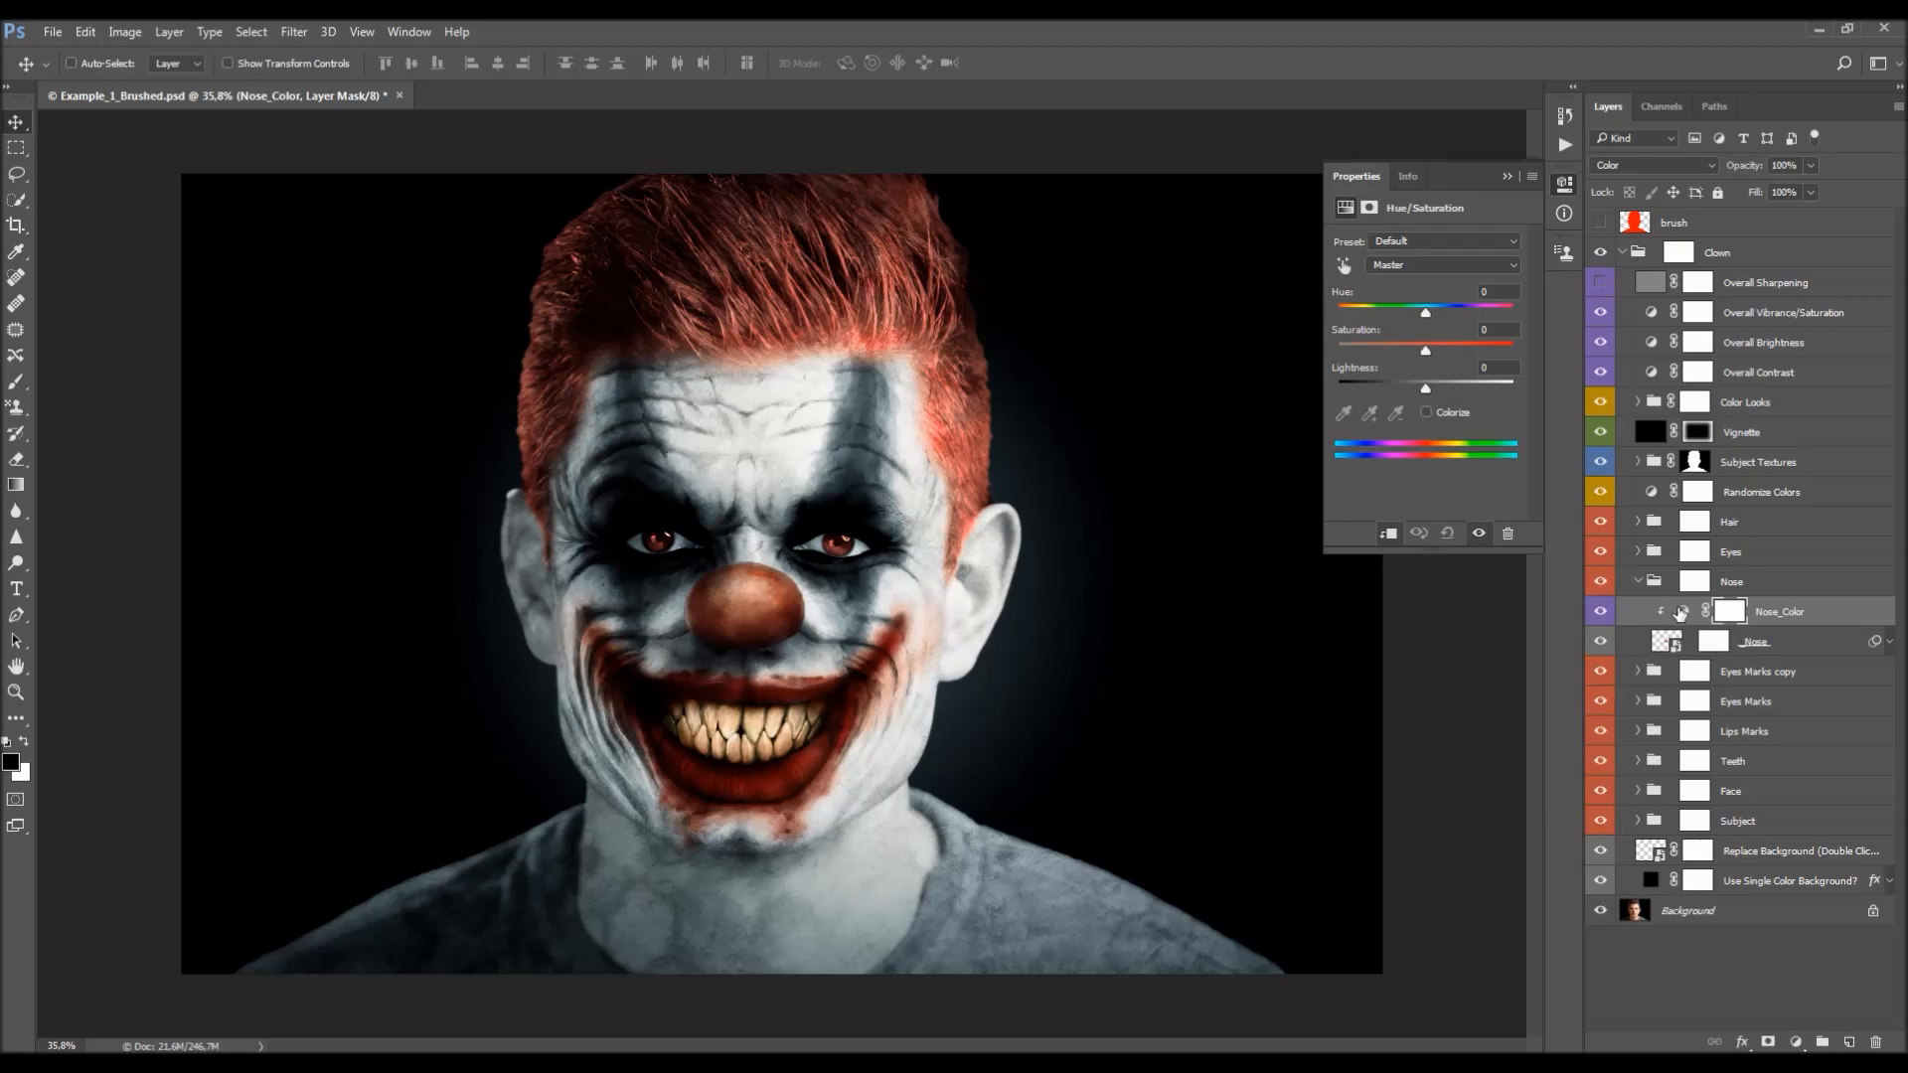
{"action": "left_click", "coordinate": [1682, 613]}
{"action": "left_click_drag", "start_coordinate": [1426, 312], "coordinate": [1437, 362]}
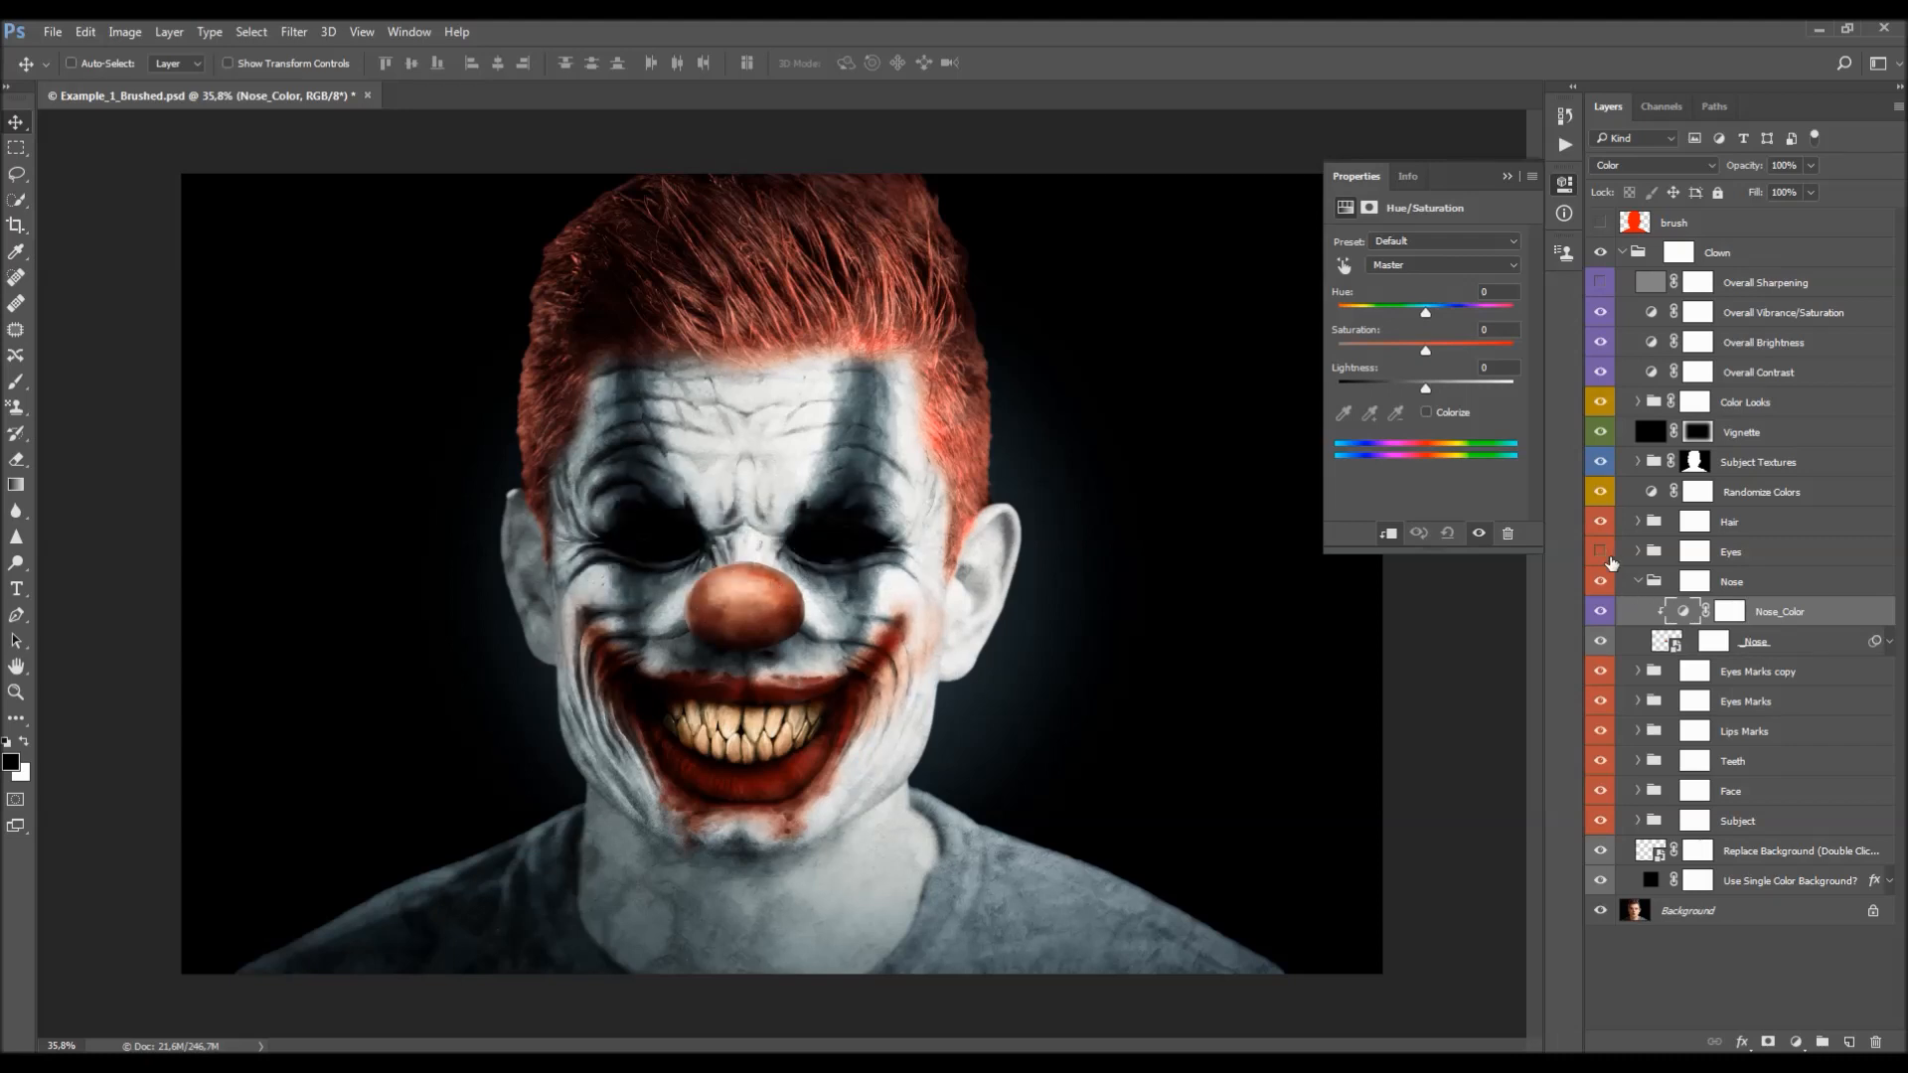
{"action": "left_click", "coordinate": [1726, 581]}
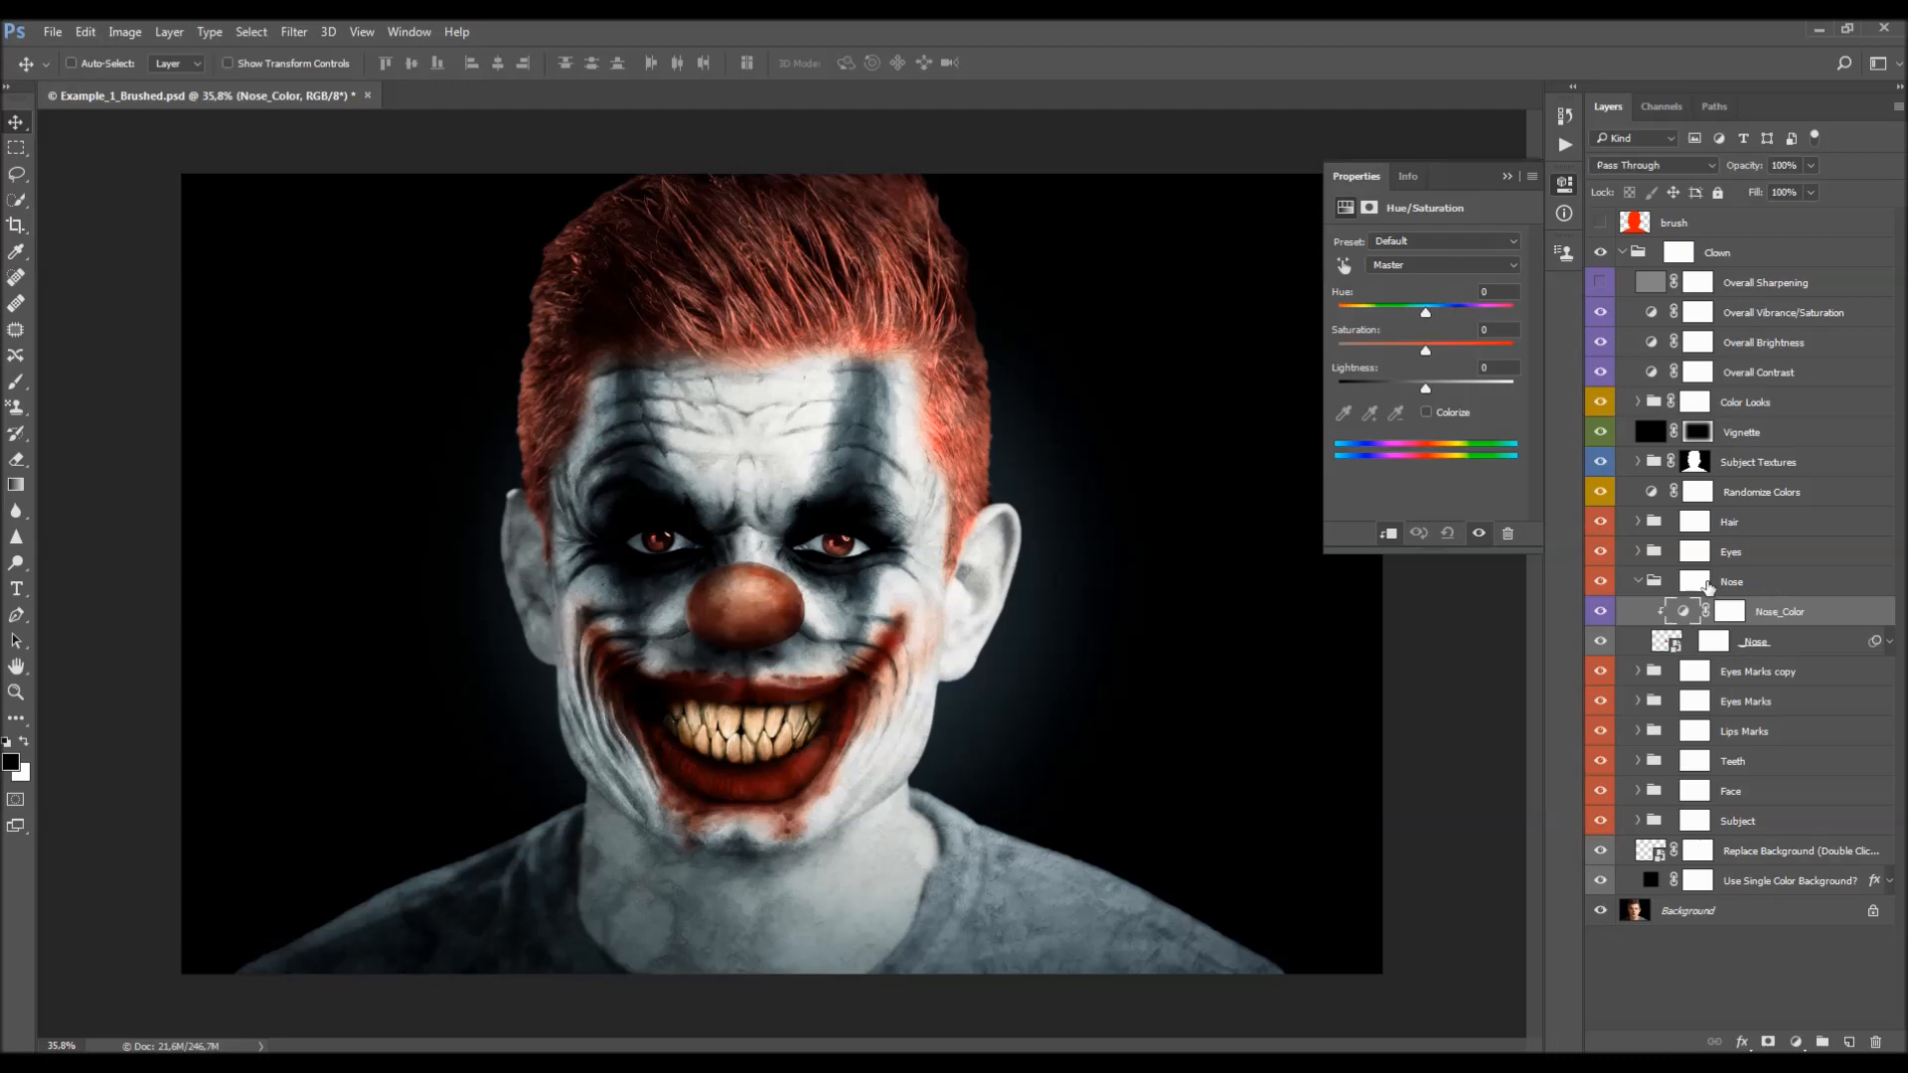
{"action": "left_click", "coordinate": [1638, 582]}
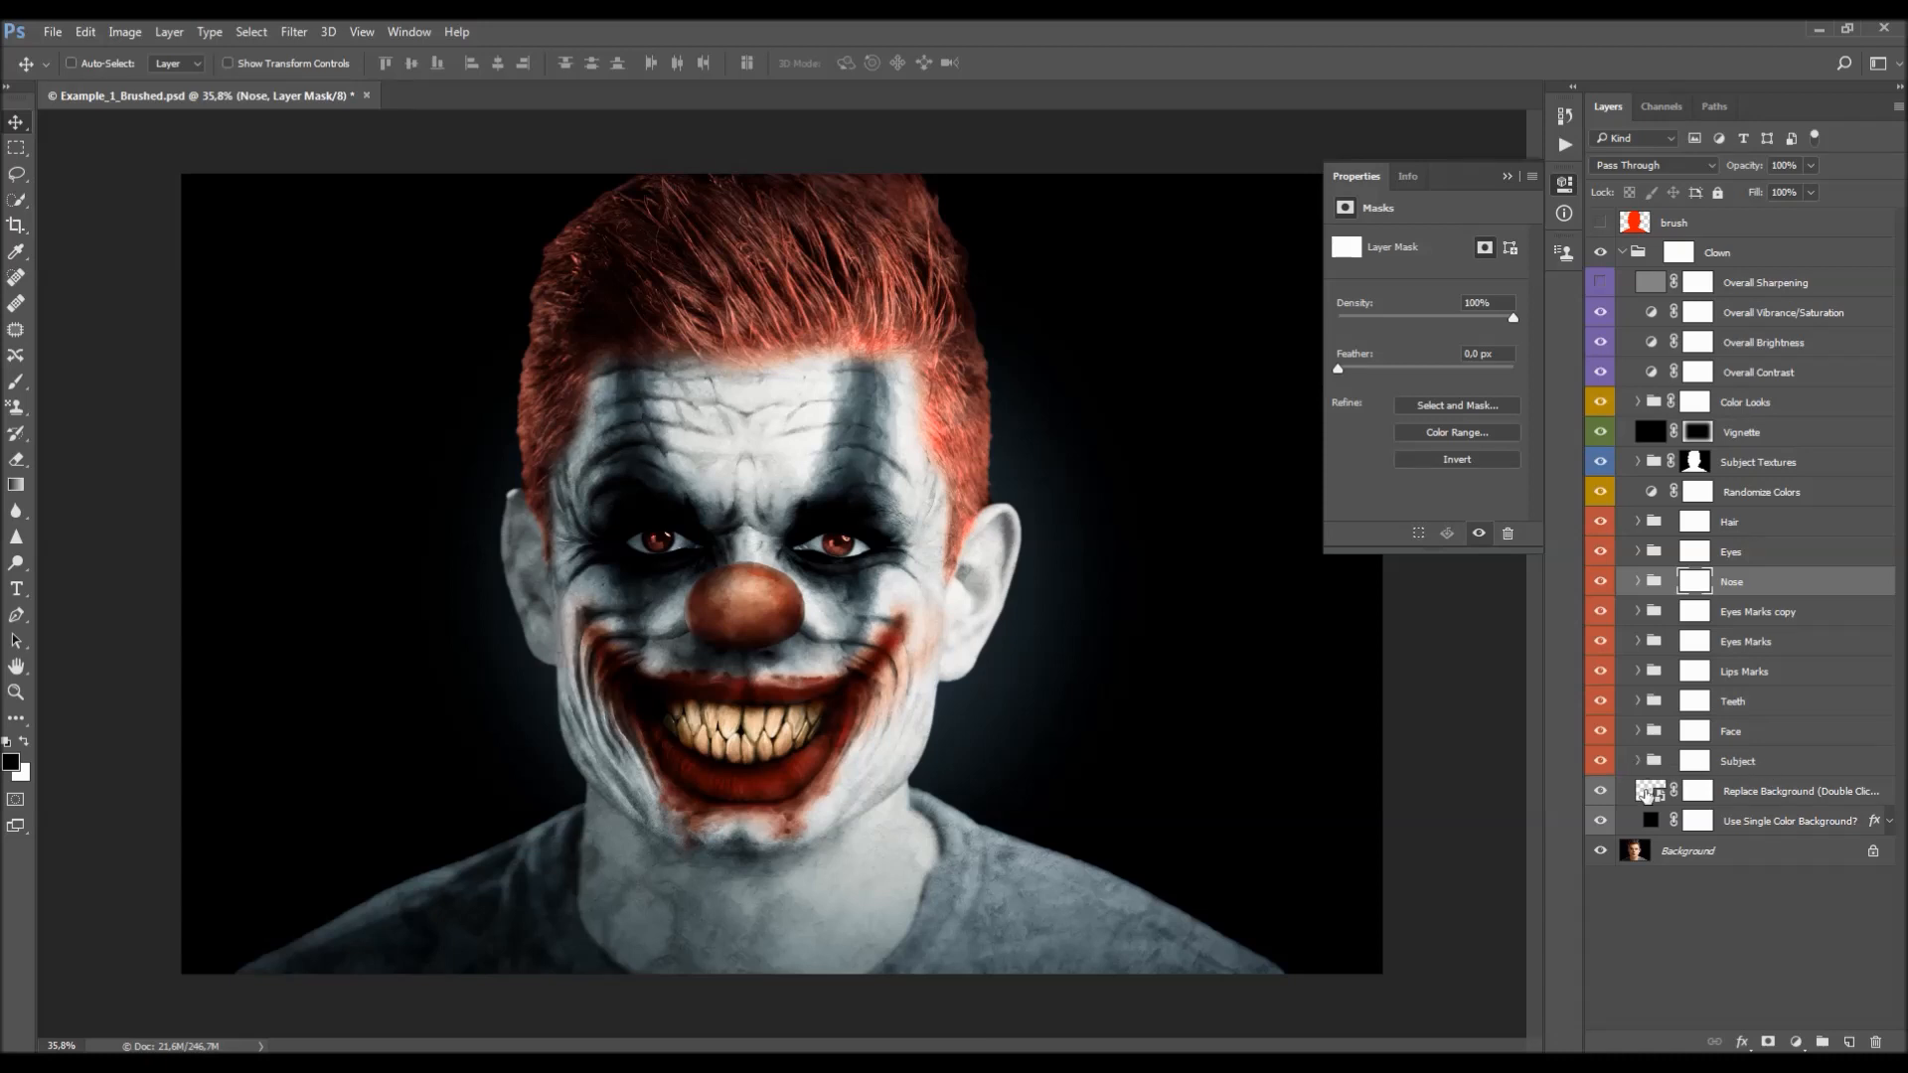
- Paint black on the Subject group's layer mask across the area just below the nose with a 175 px brush
{"action": "left_click", "coordinate": [1695, 767]}
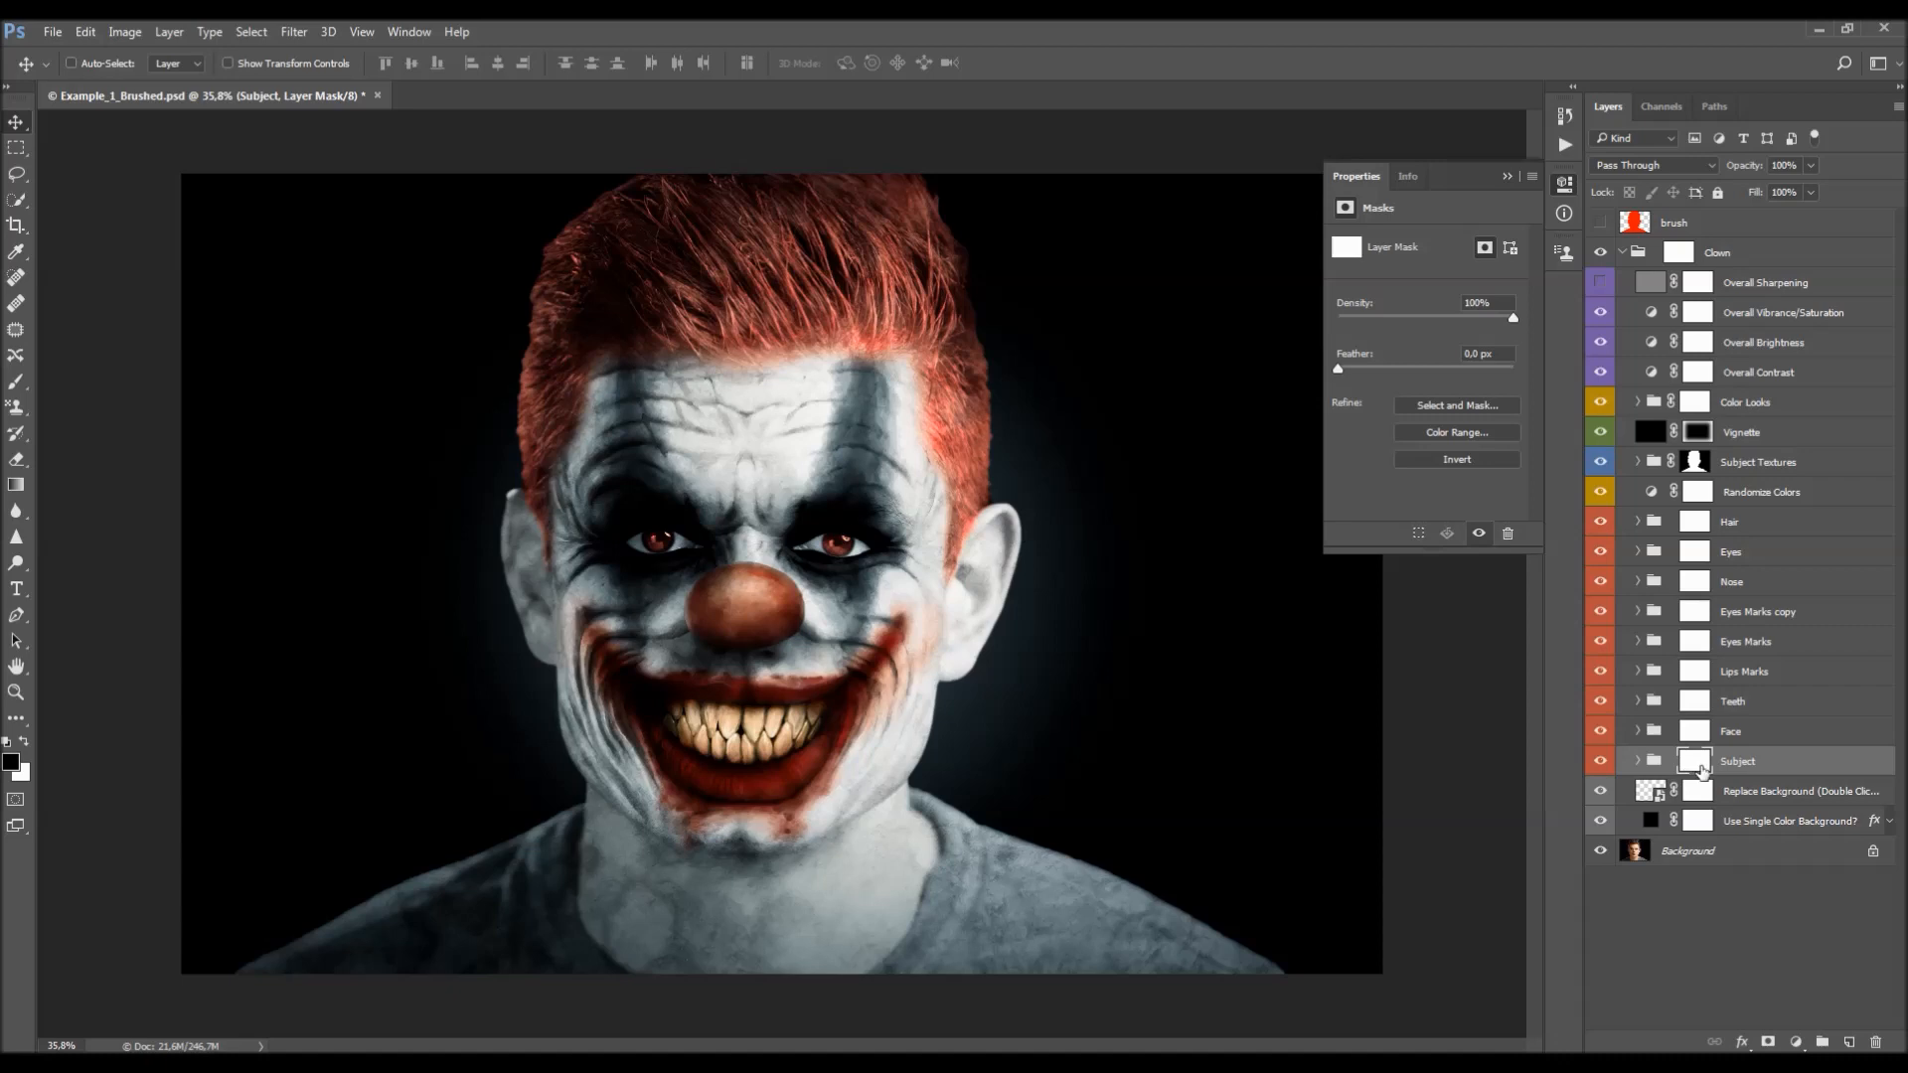
{"action": "key", "text": "b"}
{"action": "key", "text": "bracketleft"}
{"action": "key", "text": "bracketleft"}
{"action": "key", "text": "bracketleft"}
{"action": "right_click", "coordinate": [515, 671]}
{"action": "left_click", "coordinate": [42, 763]}
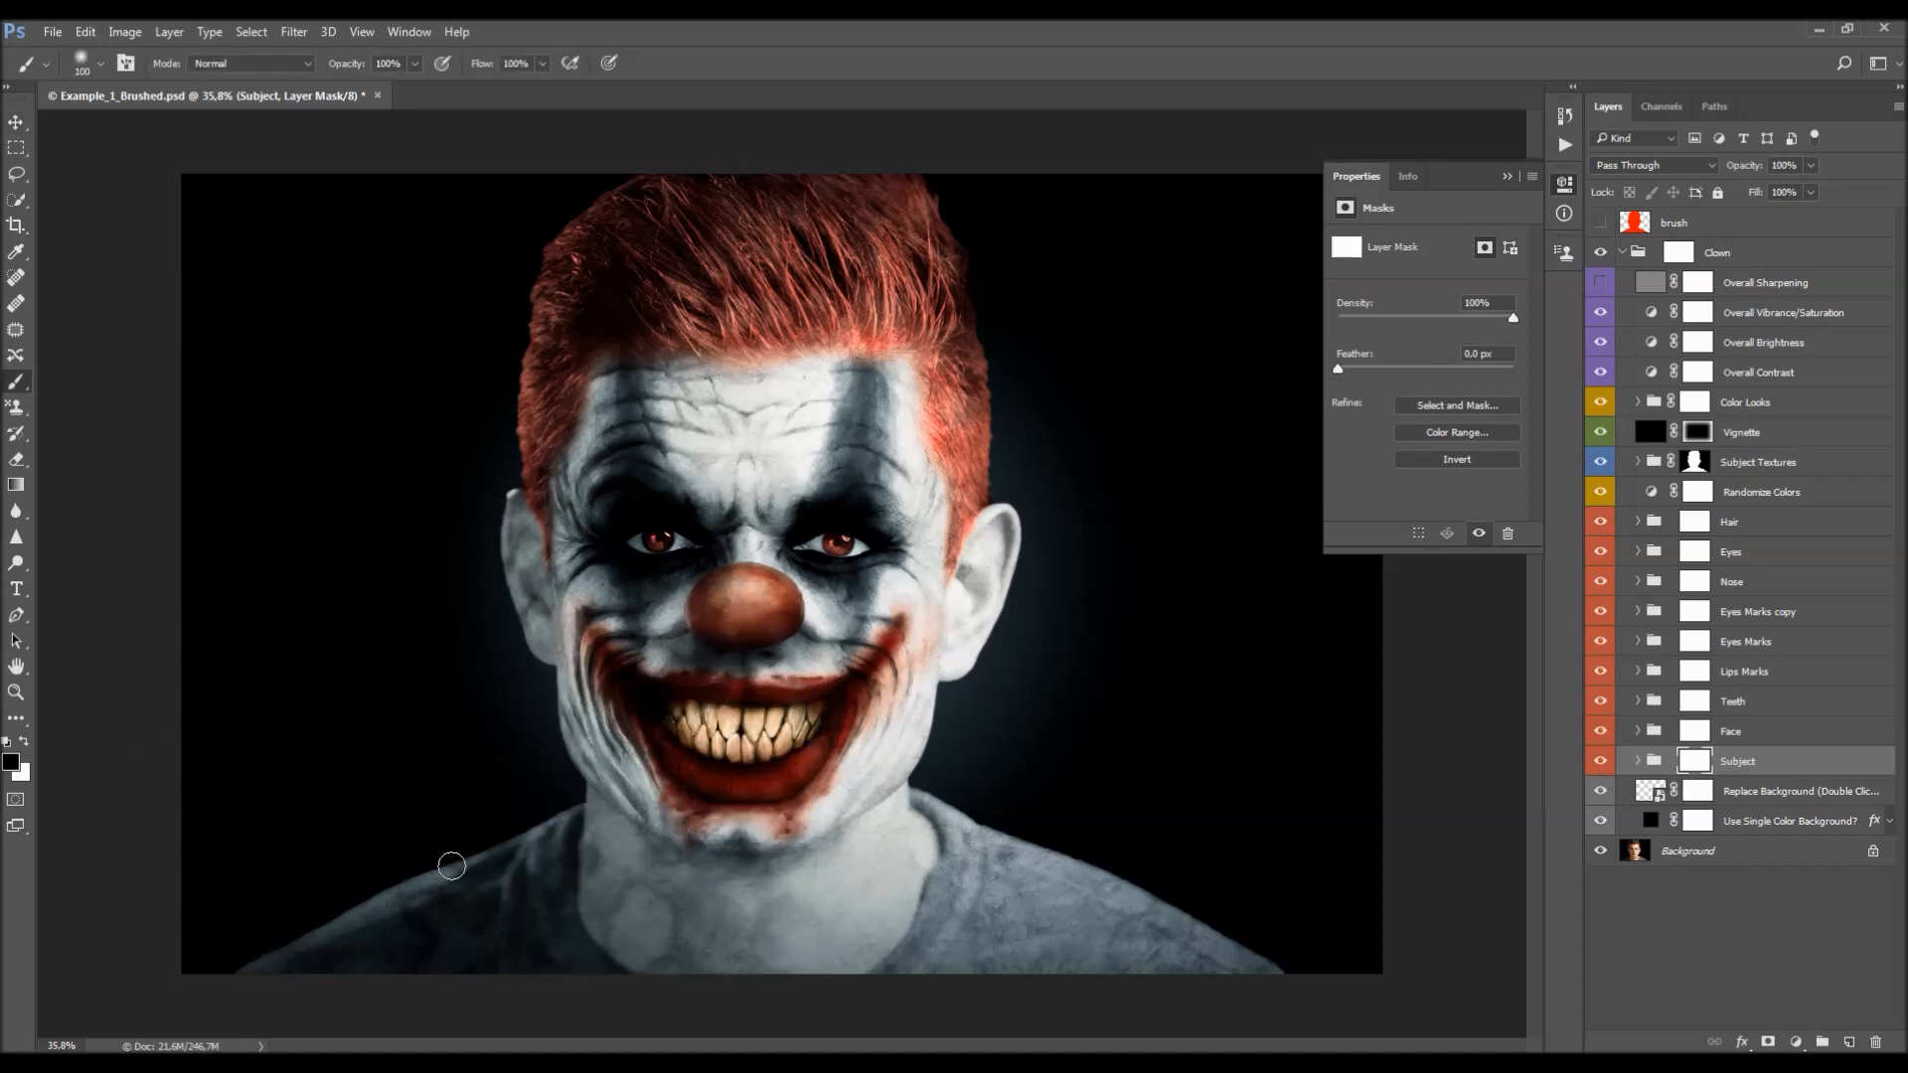
{"action": "key", "text": "bracketleft"}
{"action": "left_click_drag", "start_coordinate": [704, 648], "coordinate": [782, 656]}
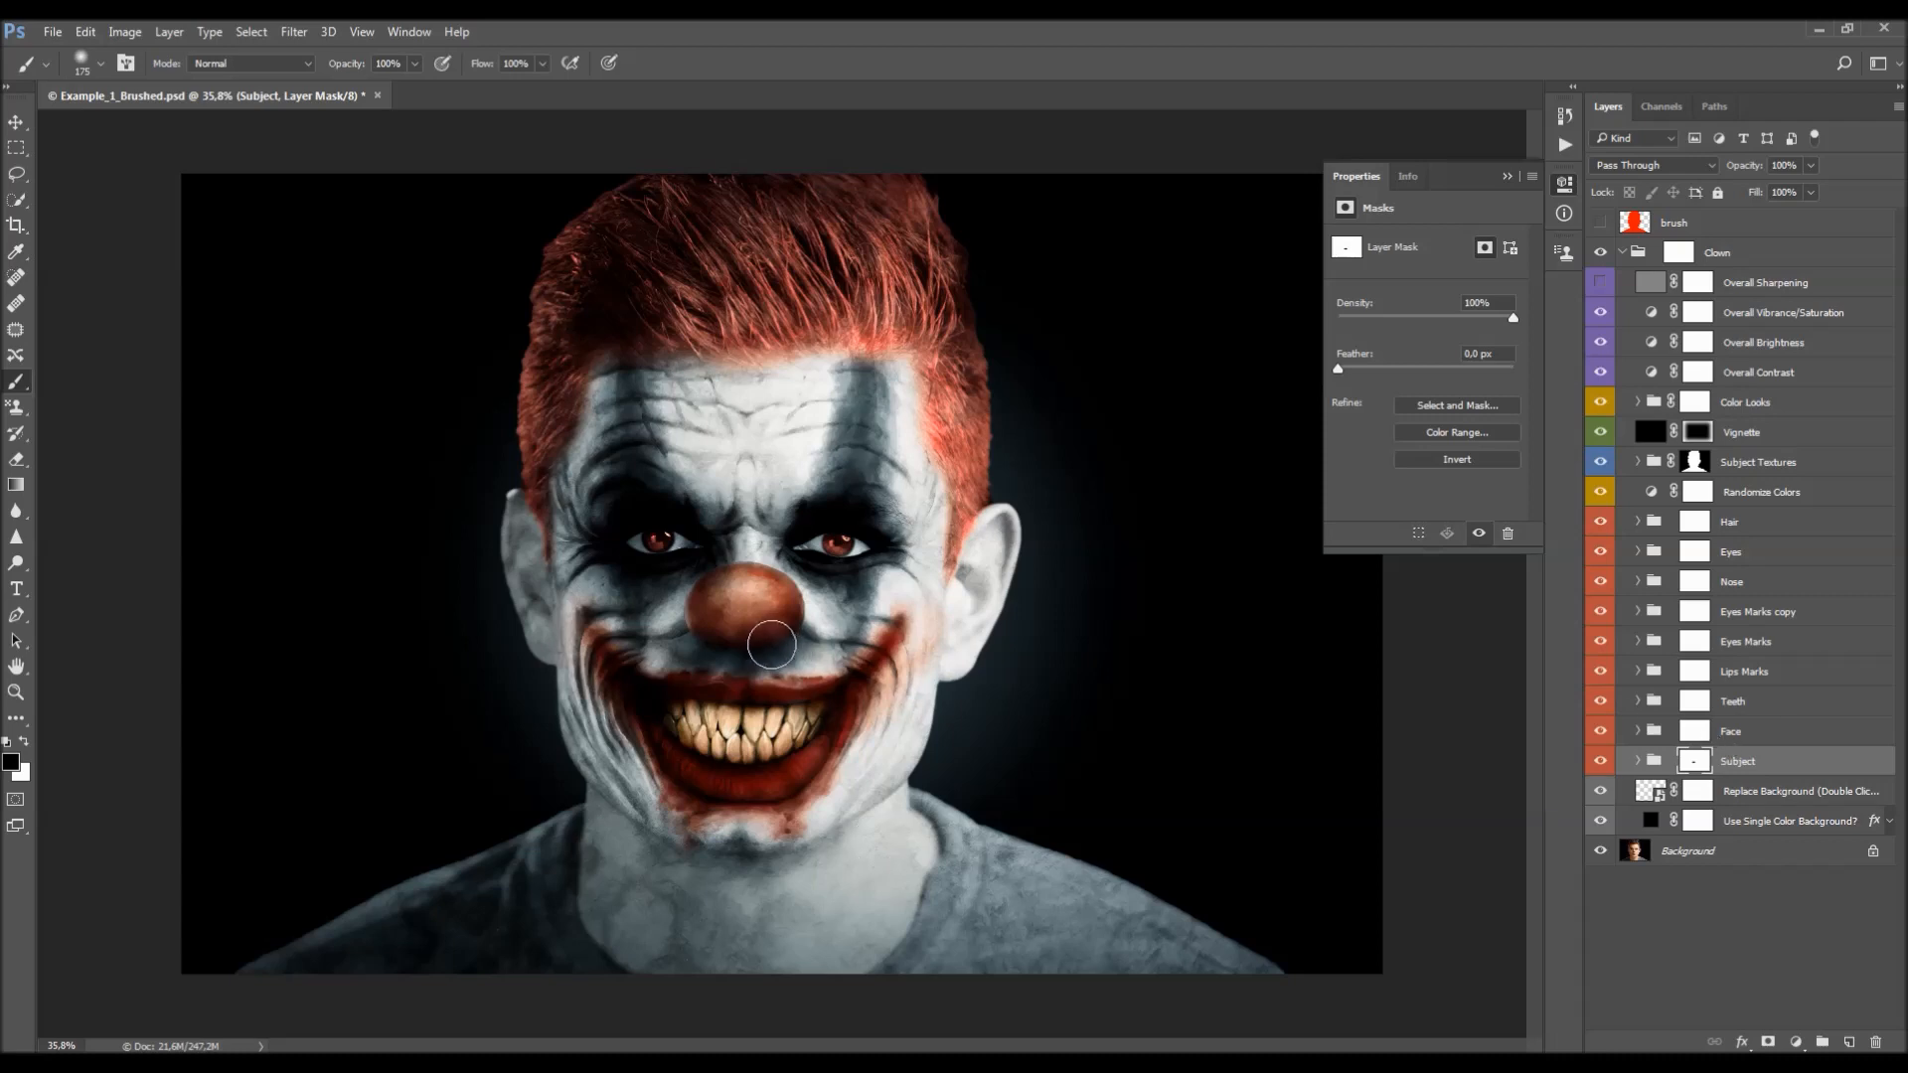
- Check the Use Single Color Background? layer's visibility and fill its mask with black
{"action": "left_click", "coordinate": [1698, 820]}
{"action": "left_click", "coordinate": [1600, 822]}
{"action": "left_click", "coordinate": [1599, 822]}
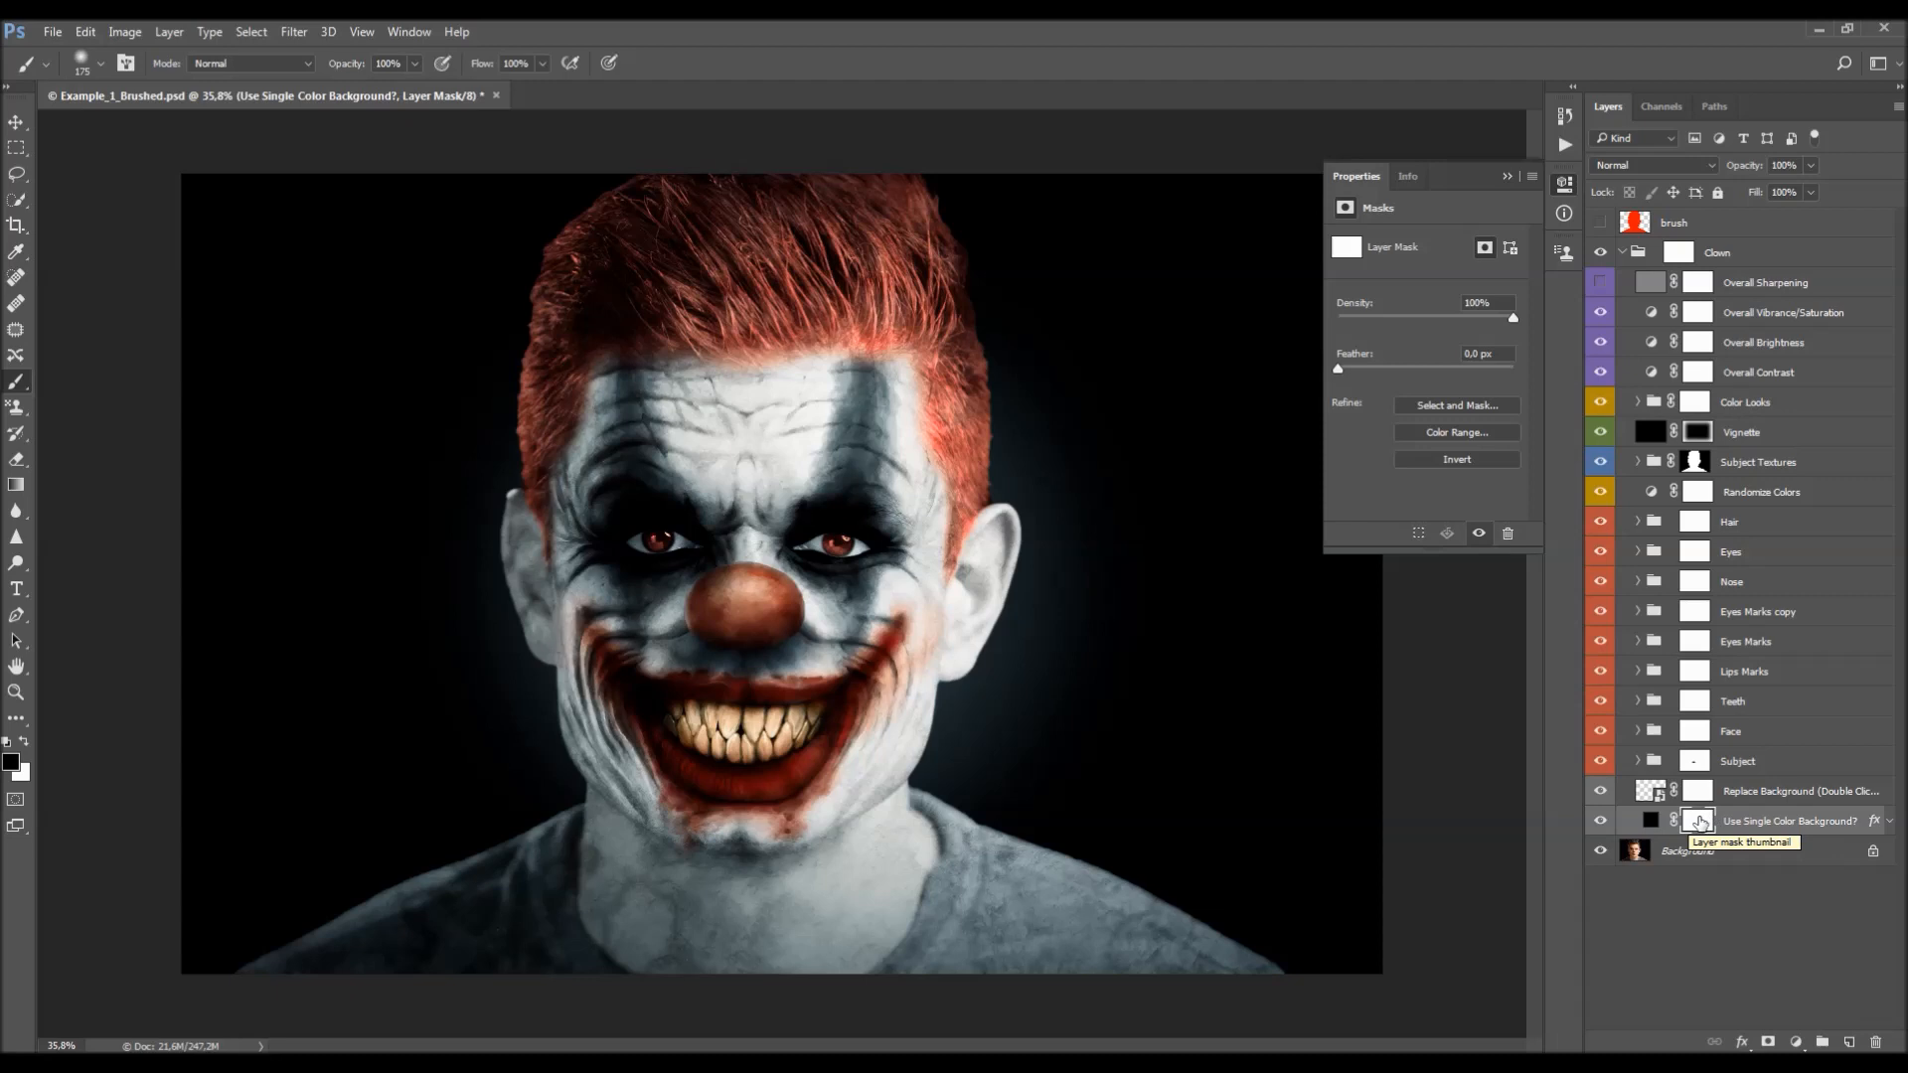
{"action": "left_click_drag", "start_coordinate": [1702, 822], "coordinate": [1703, 823]}
{"action": "key", "text": "alt+BackSpace"}
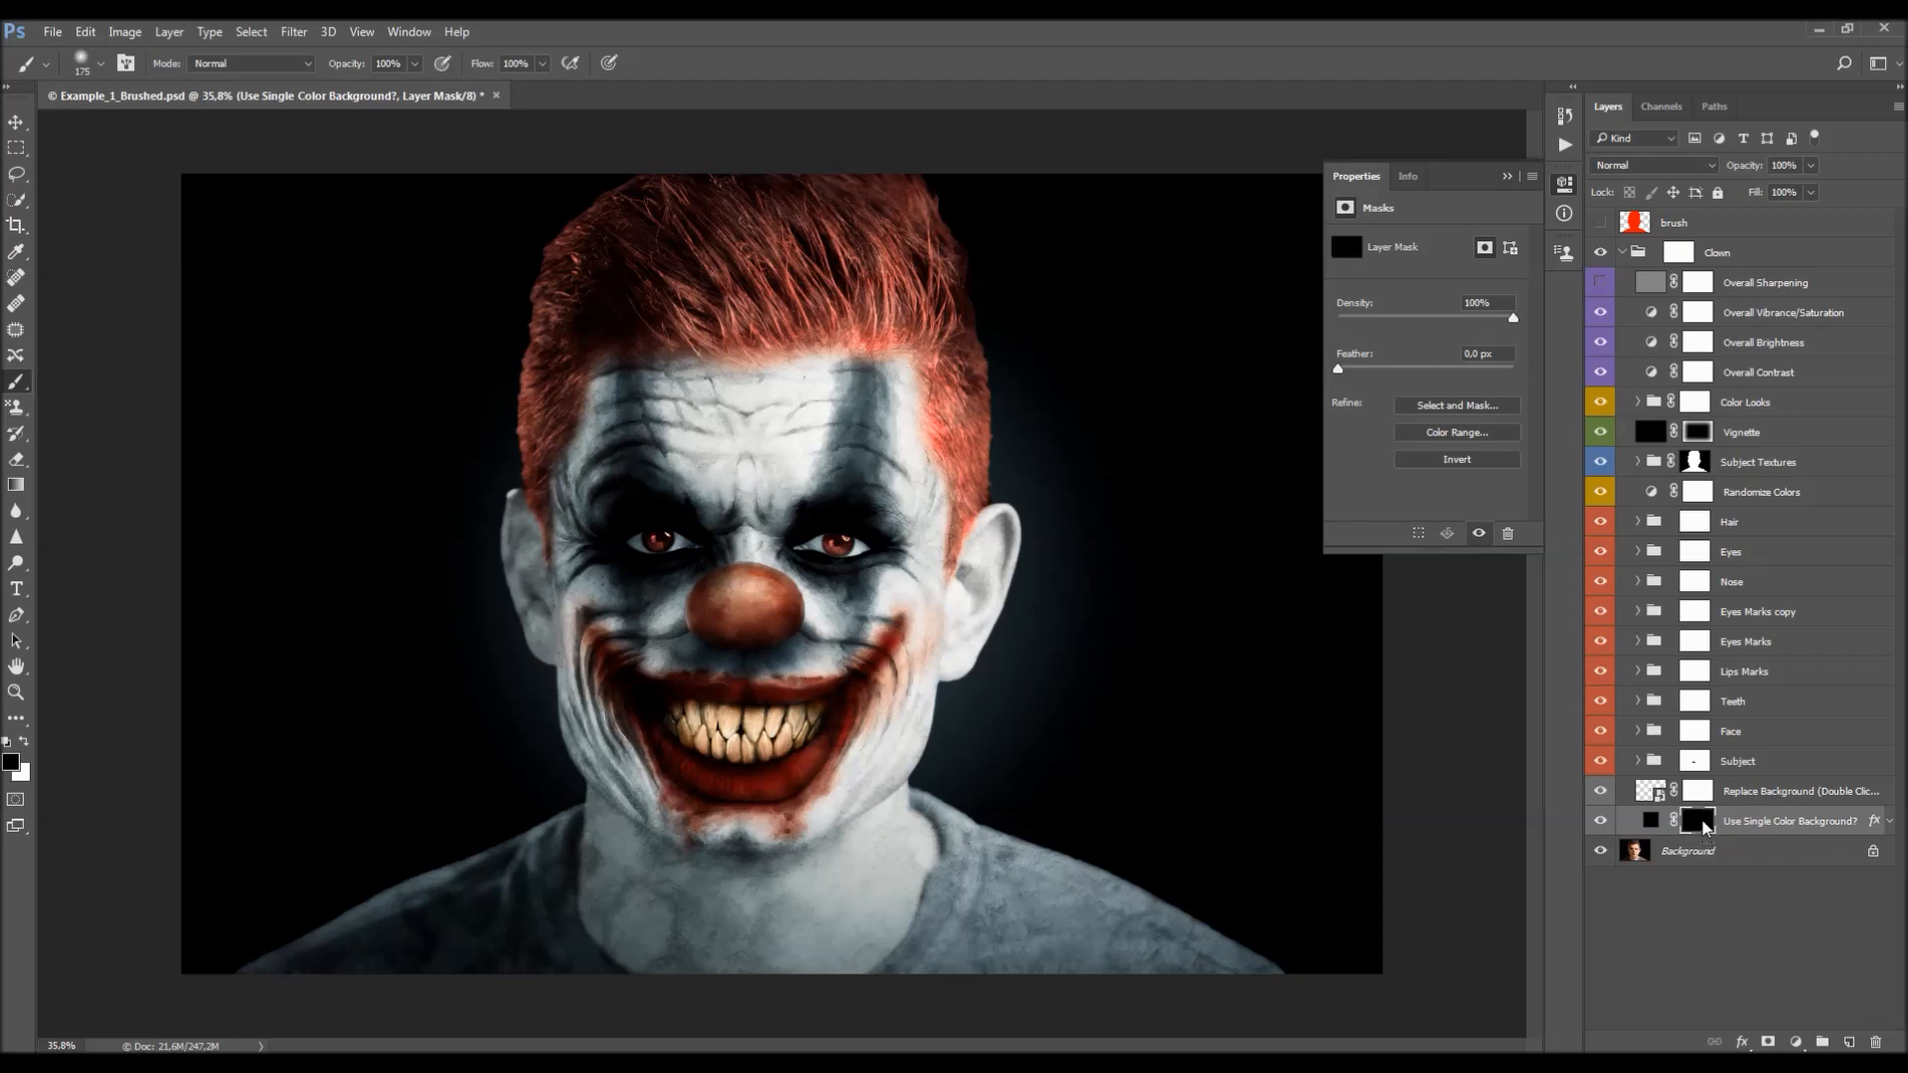
- Paint white on the Use Single Color Background? mask just below the nose, and return to the Move tool
{"action": "key", "text": "x"}
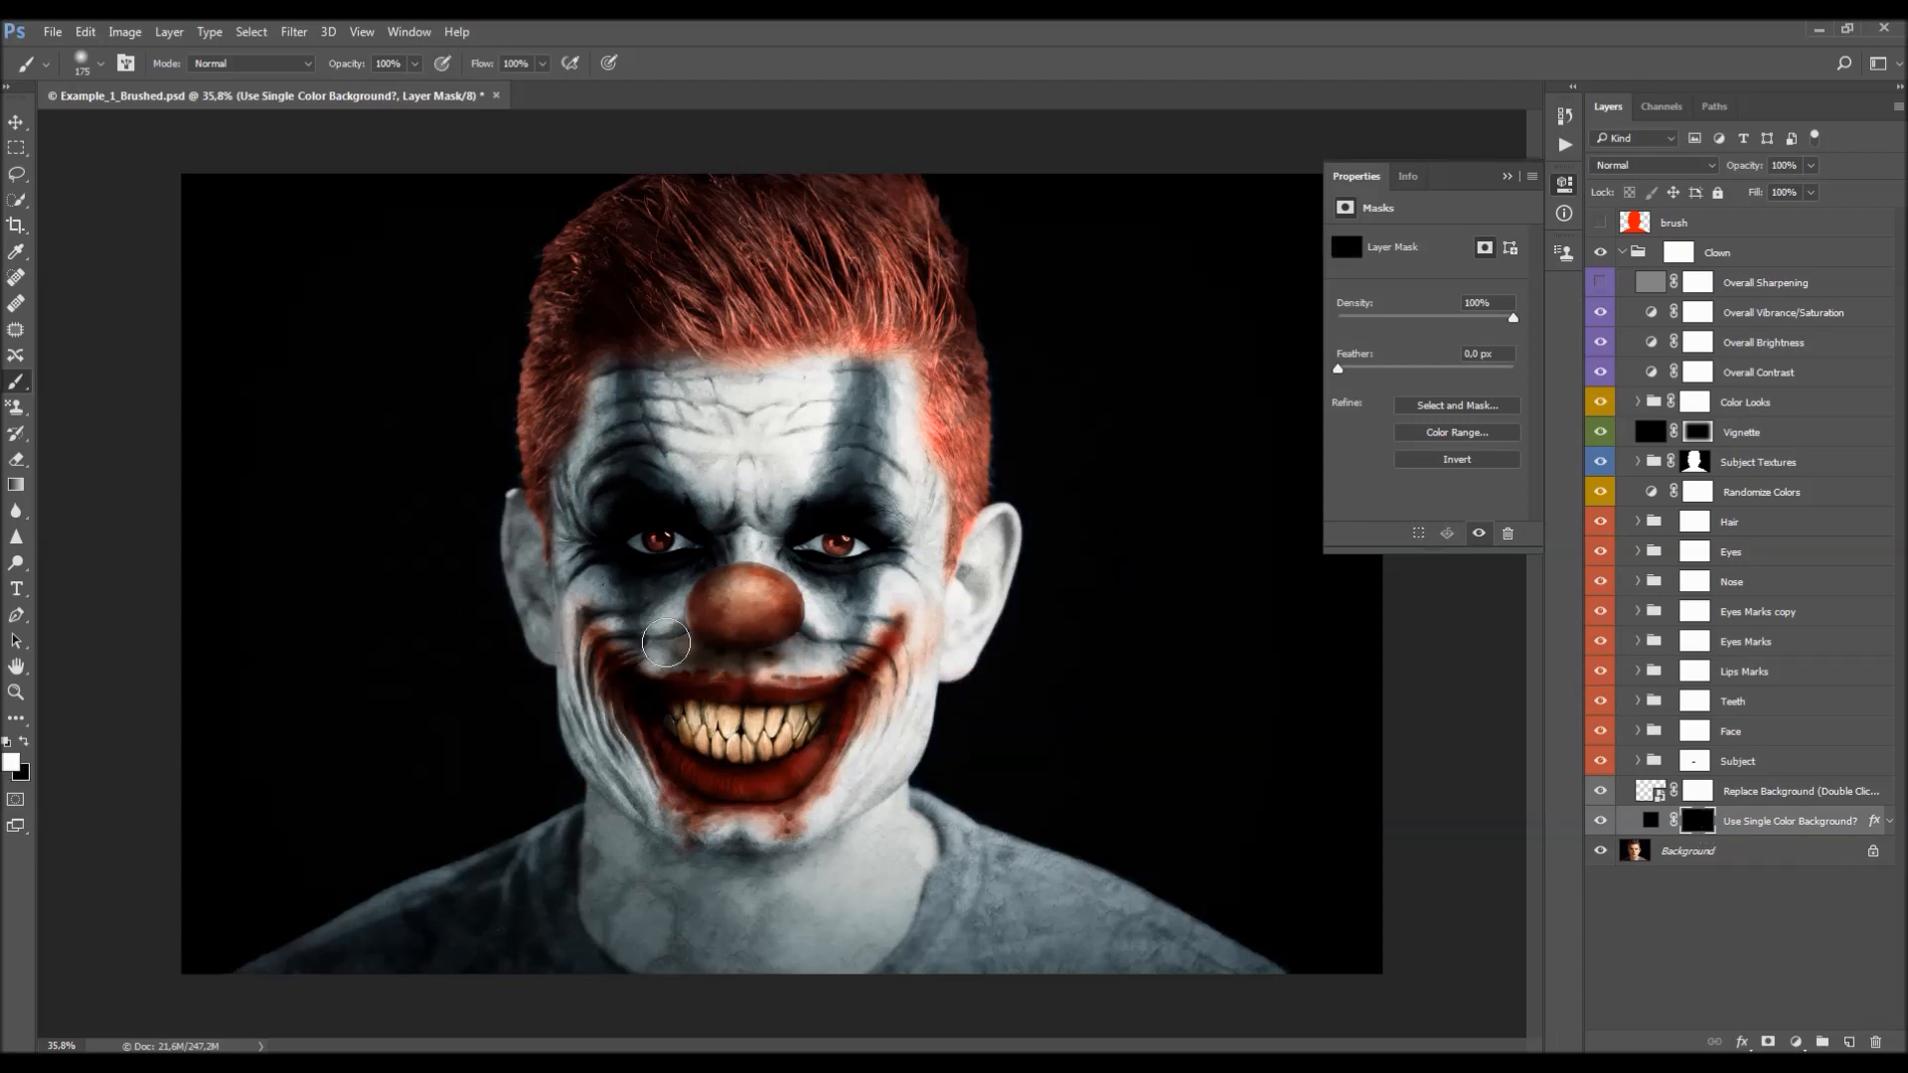
{"action": "left_click_drag", "start_coordinate": [705, 637], "coordinate": [801, 656]}
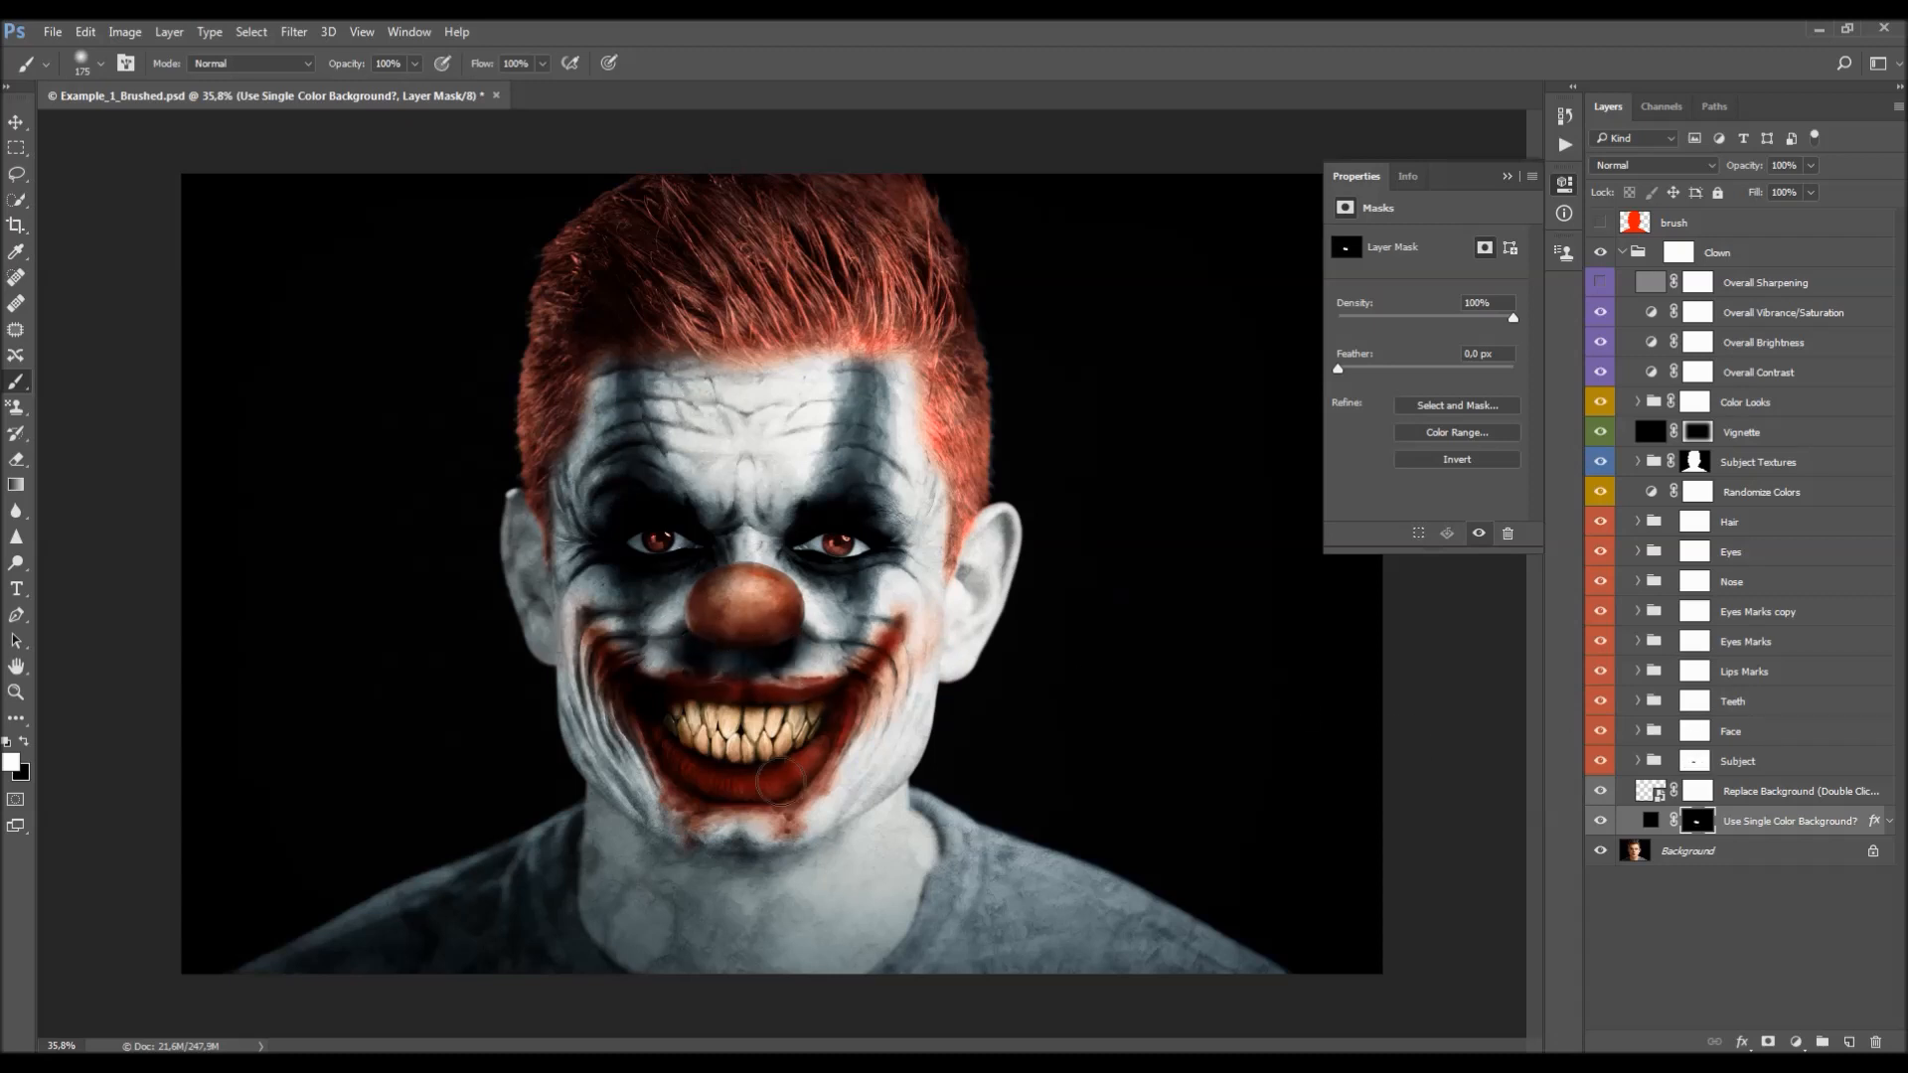
{"action": "key", "text": "v"}
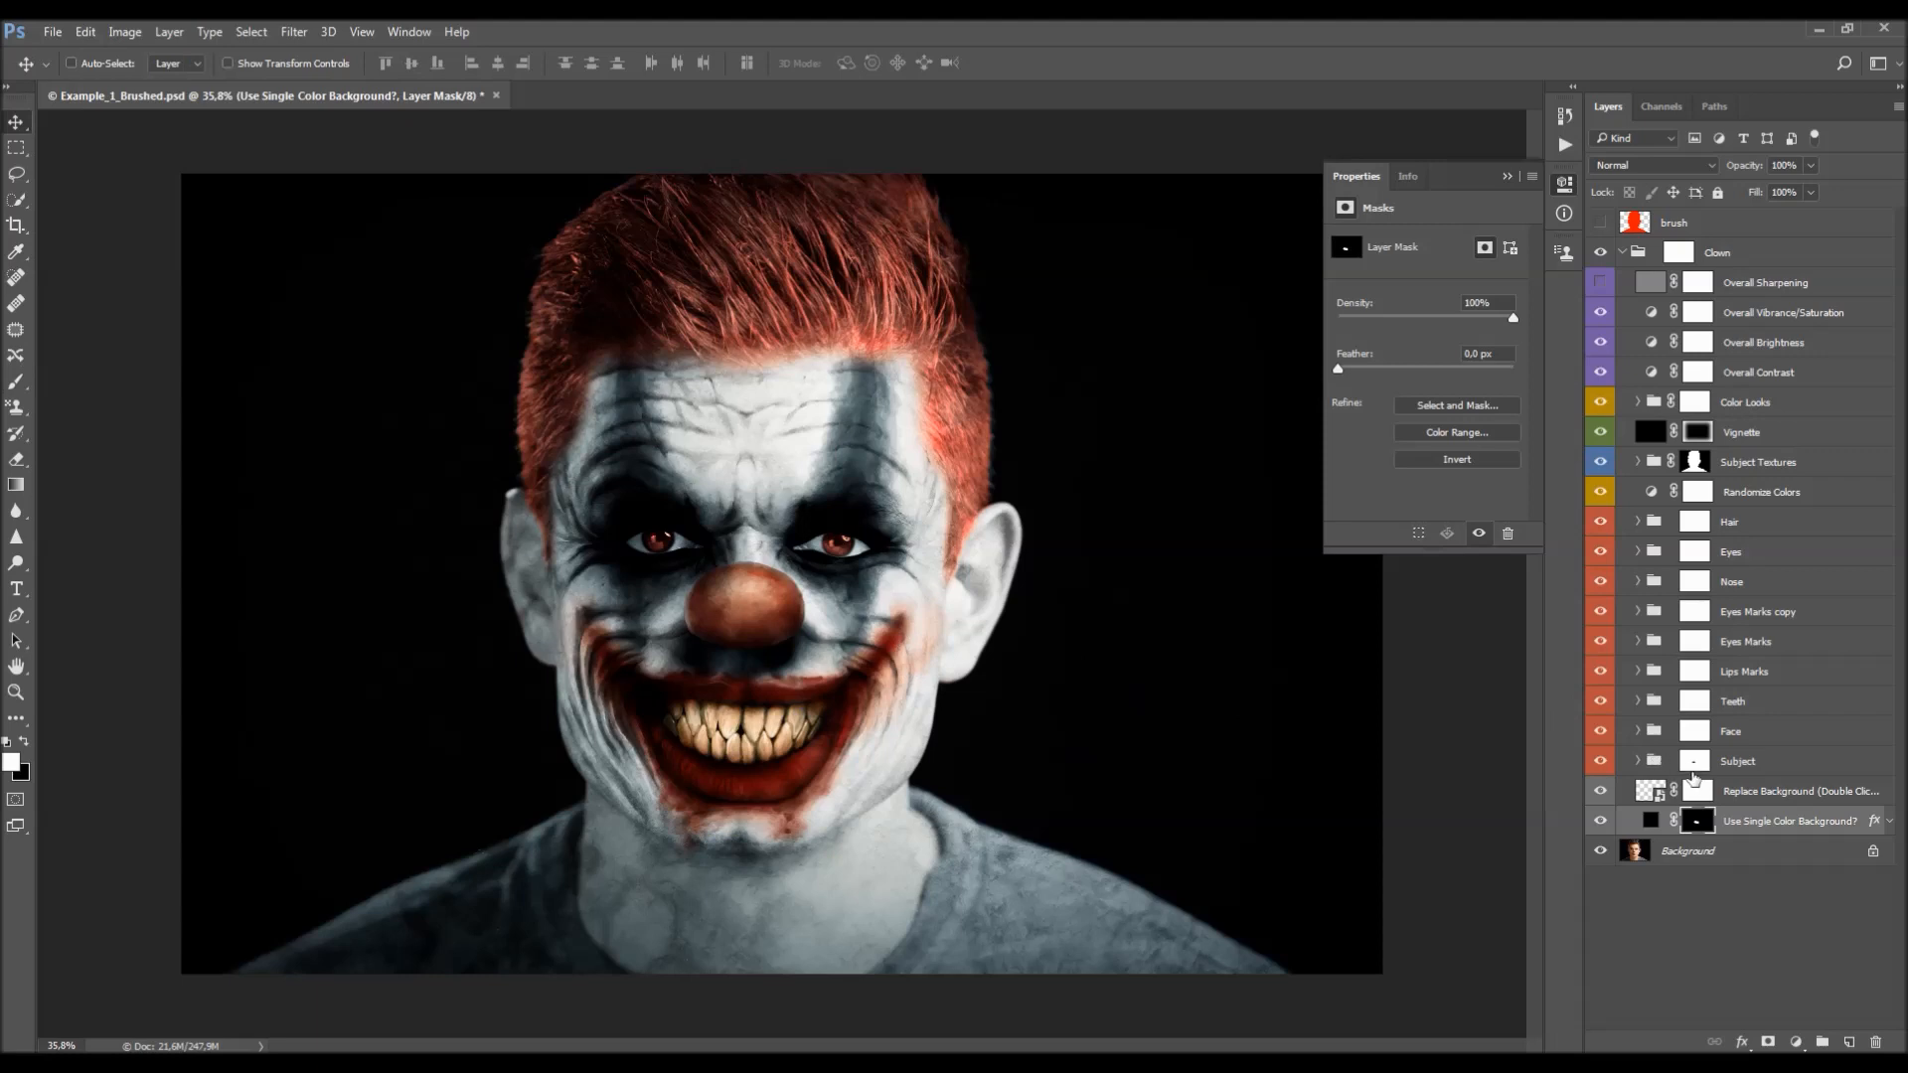
- Try white and the greys 9d9d9d and 7f7f7f as the single background color, and cancel the color change
{"action": "double_click", "coordinate": [1651, 820]}
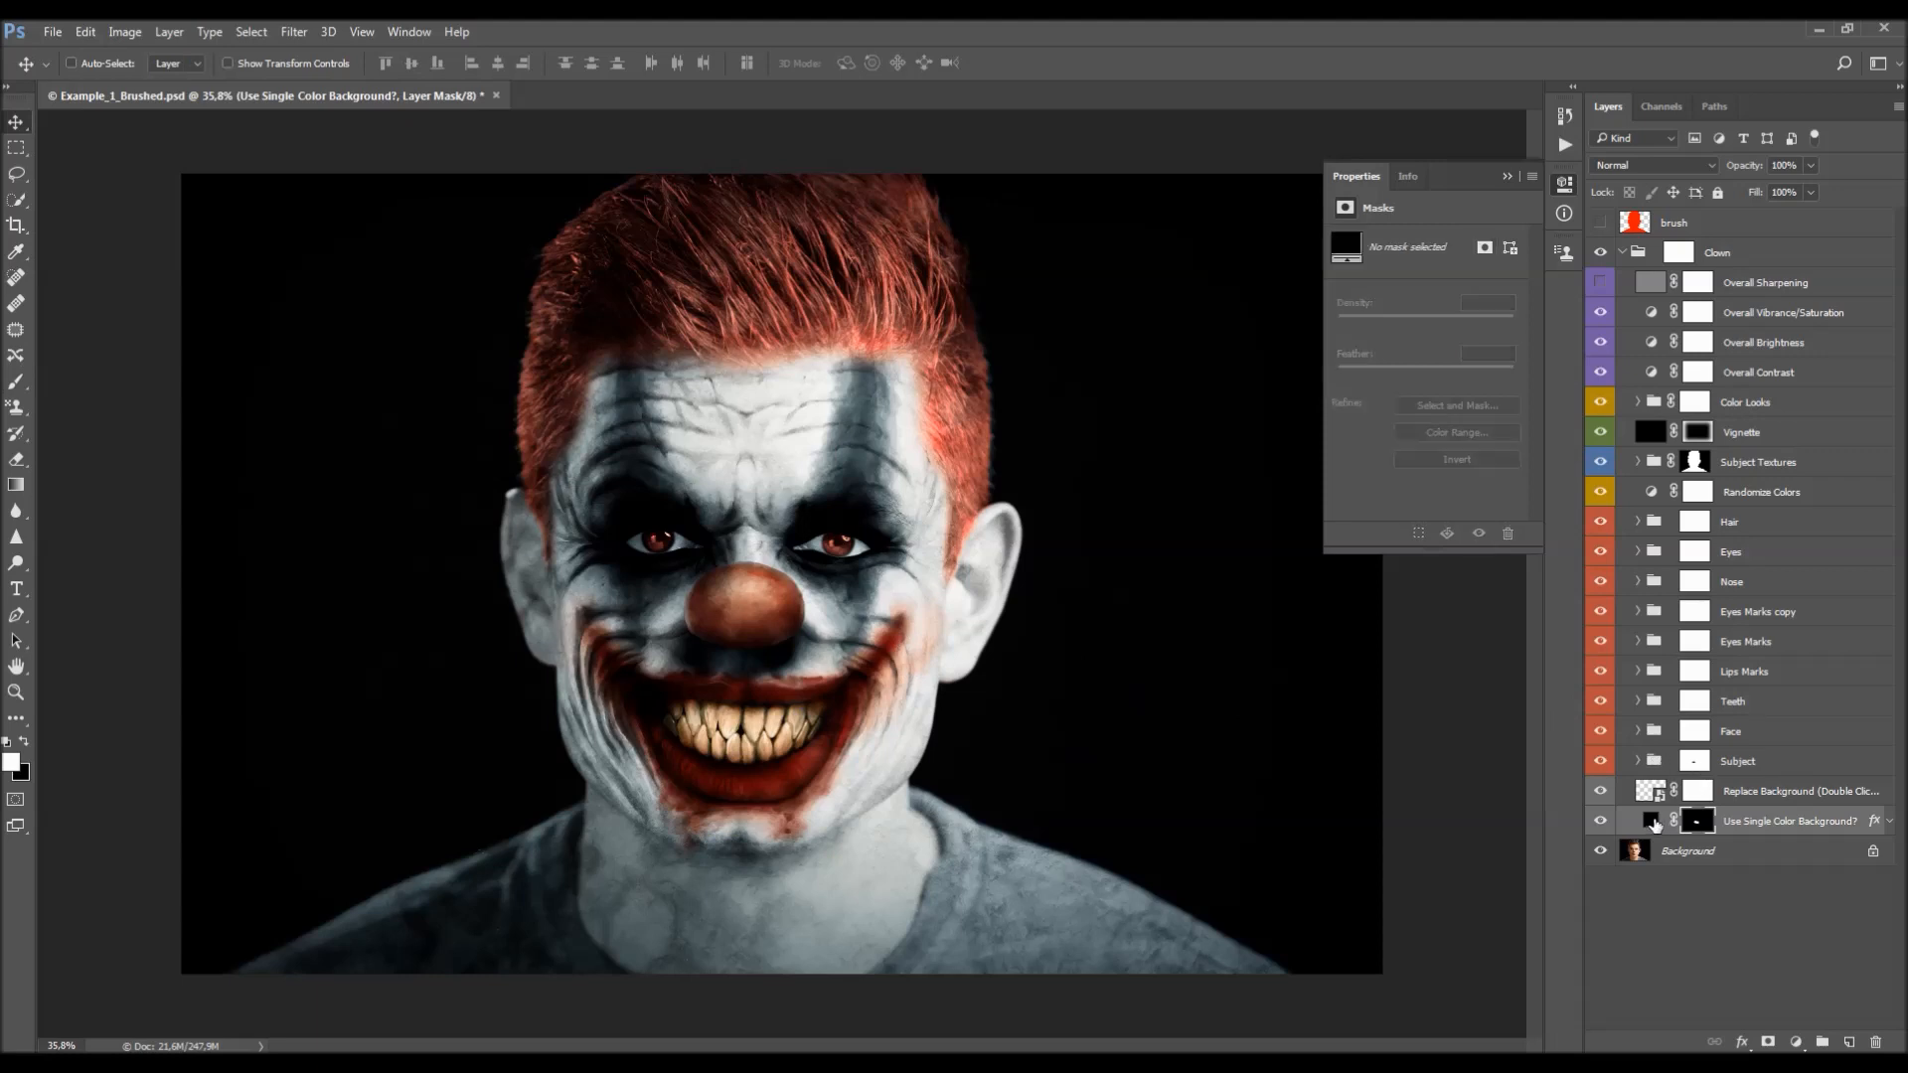
{"action": "left_click", "coordinate": [1106, 523]}
{"action": "left_click_drag", "start_coordinate": [1171, 471], "coordinate": [1087, 444]}
{"action": "left_click_drag", "start_coordinate": [1218, 385], "coordinate": [1099, 381]}
{"action": "mouse_move", "coordinate": [1182, 363]}
{"action": "left_mouse_down"}
{"action": "mouse_move", "coordinate": [1049, 341]}
{"action": "mouse_move", "coordinate": [1124, 313]}
{"action": "left_mouse_up"}
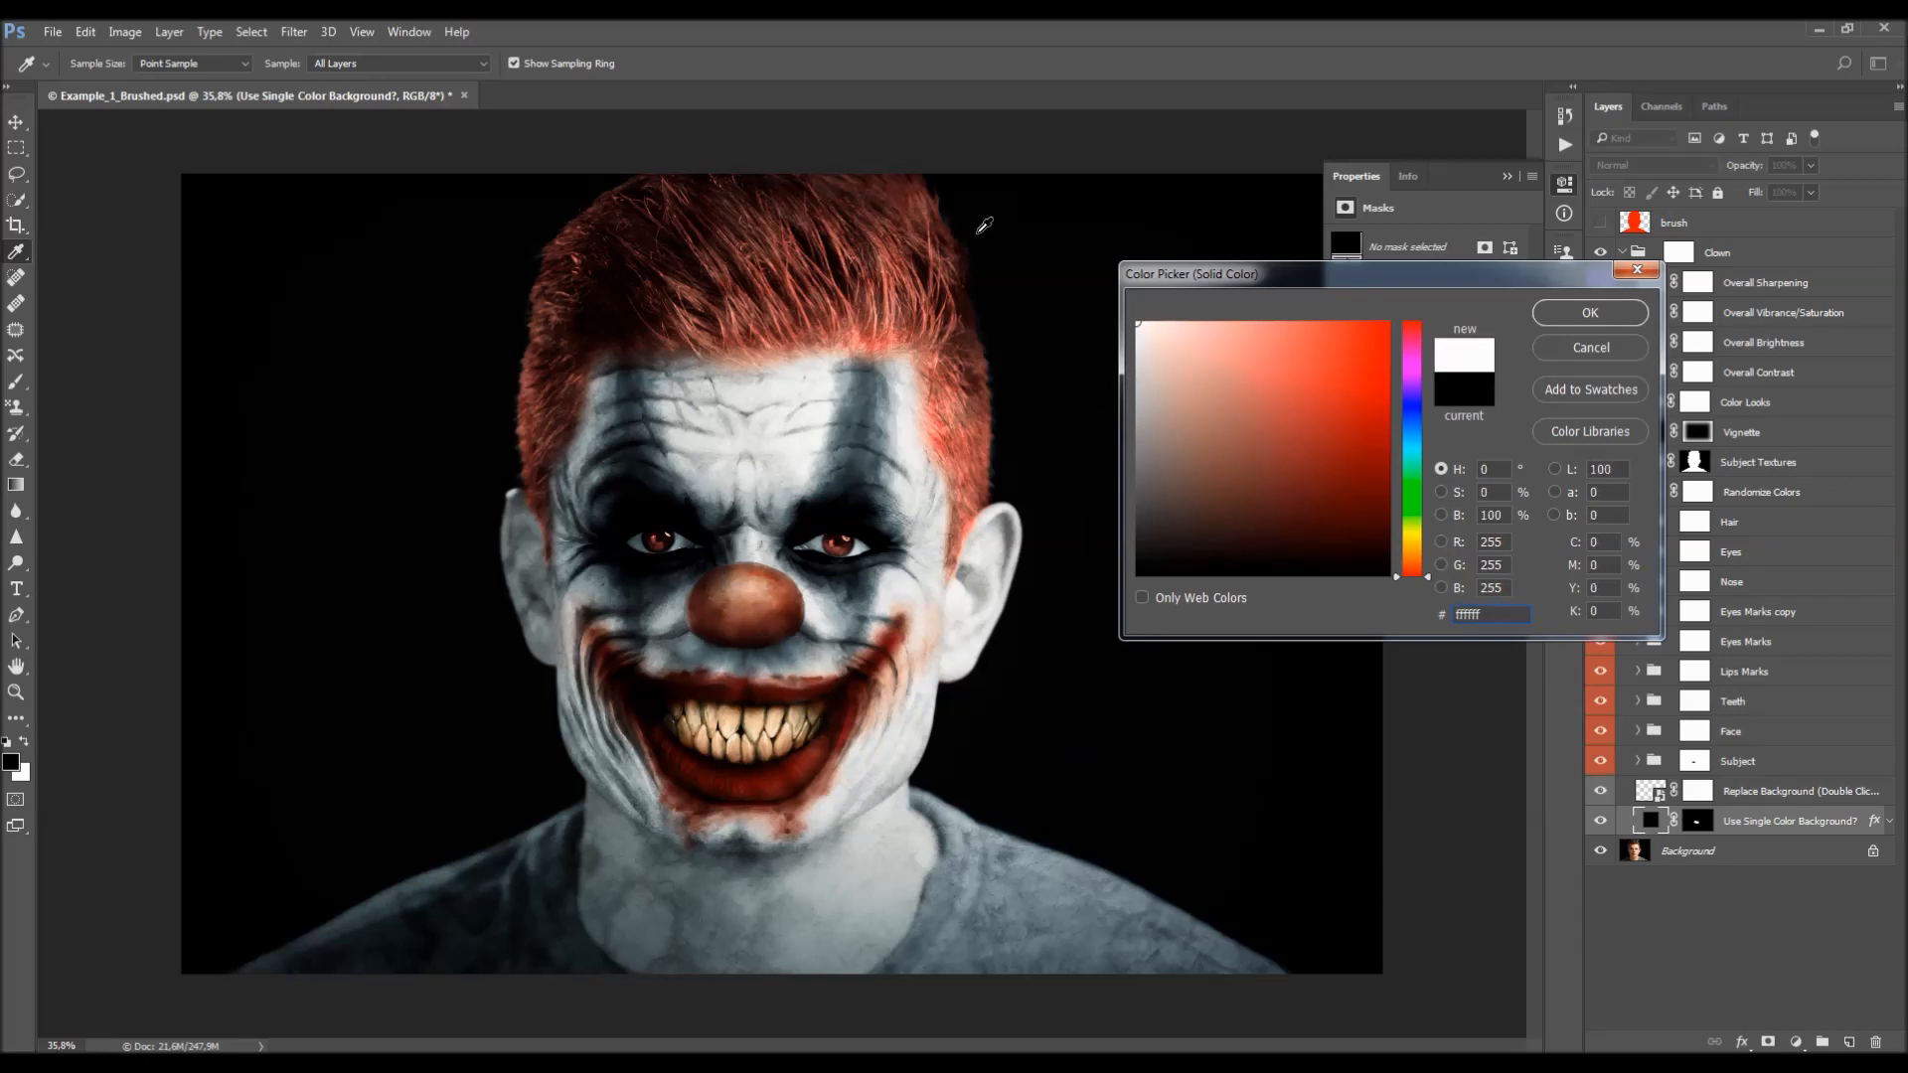
{"action": "left_click", "coordinate": [997, 715]}
{"action": "left_click_drag", "start_coordinate": [1158, 475], "coordinate": [1000, 460]}
{"action": "left_click_drag", "start_coordinate": [1172, 425], "coordinate": [1089, 418]}
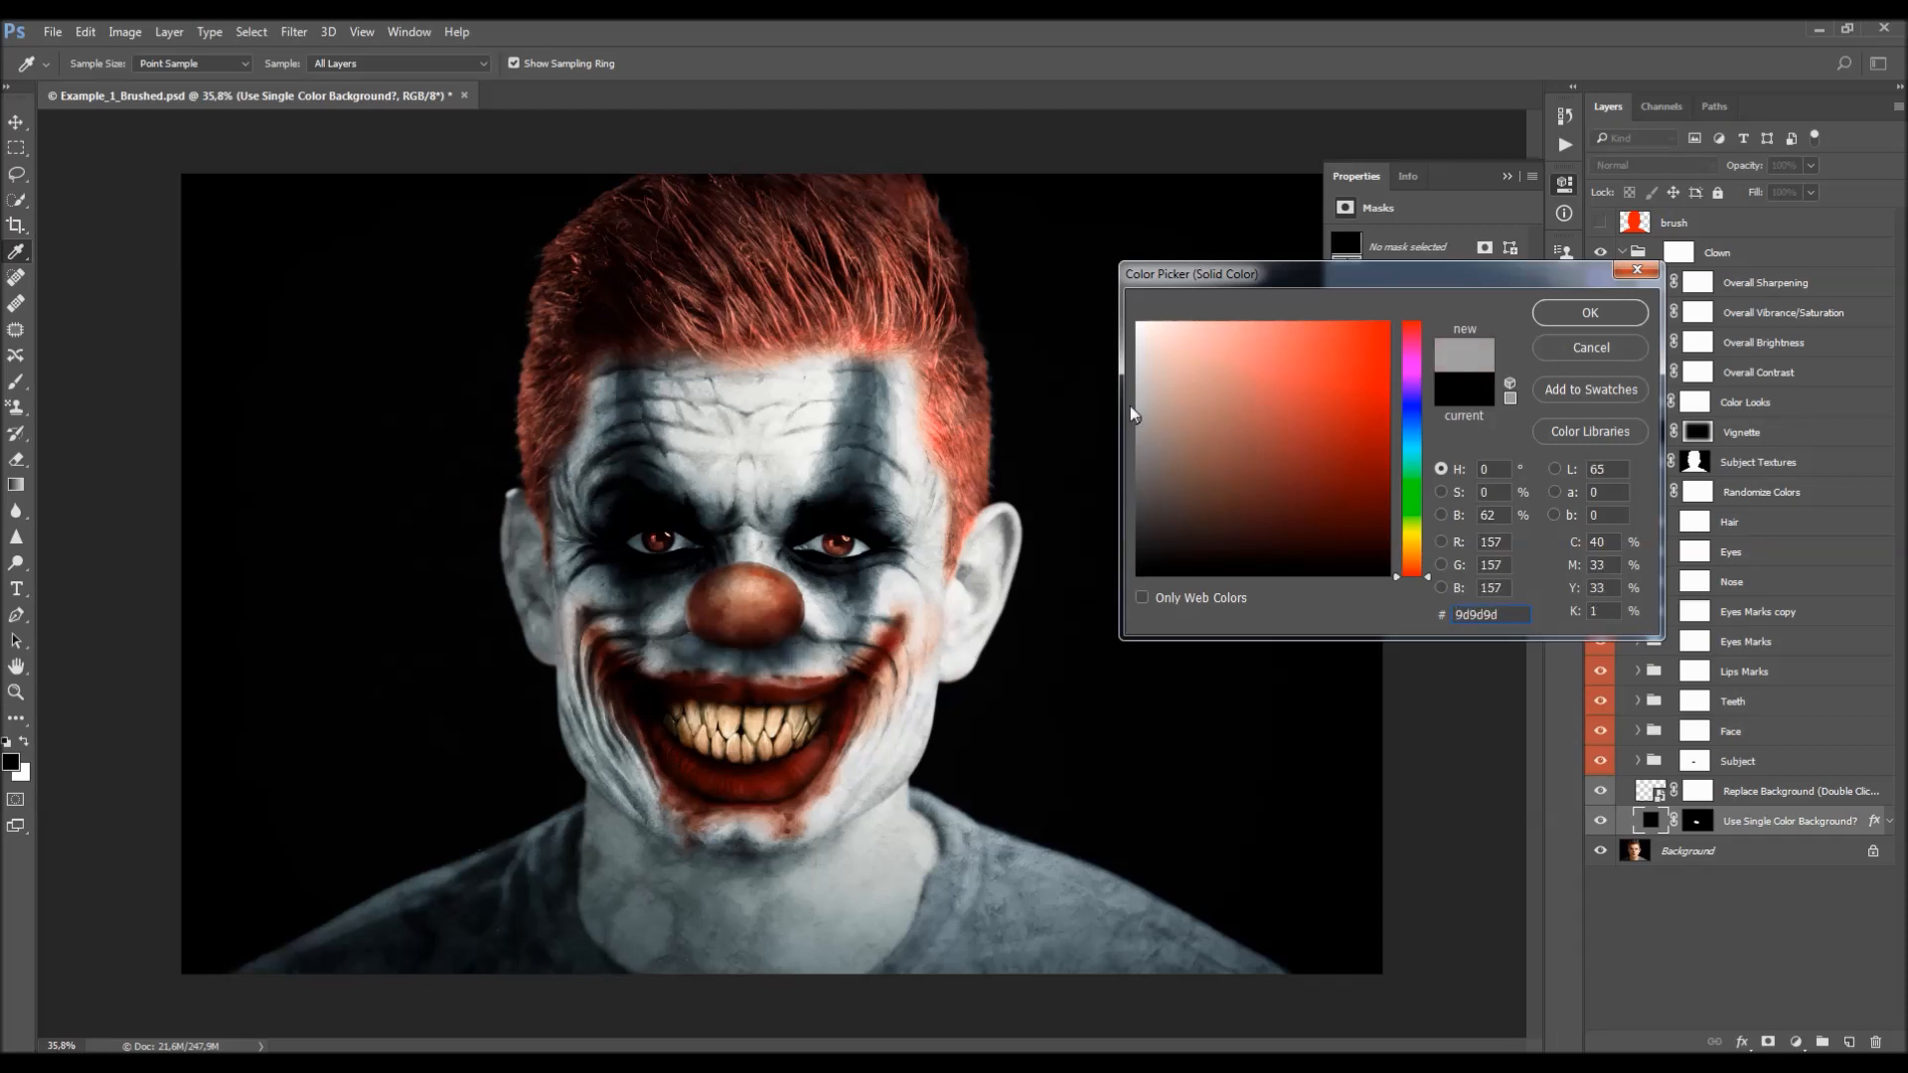
{"action": "mouse_move", "coordinate": [1181, 364]}
{"action": "left_mouse_down"}
{"action": "mouse_move", "coordinate": [1107, 358]}
{"action": "mouse_move", "coordinate": [1167, 402]}
{"action": "mouse_move", "coordinate": [1118, 405]}
{"action": "mouse_move", "coordinate": [1183, 430]}
{"action": "mouse_move", "coordinate": [1109, 449]}
{"action": "left_mouse_up"}
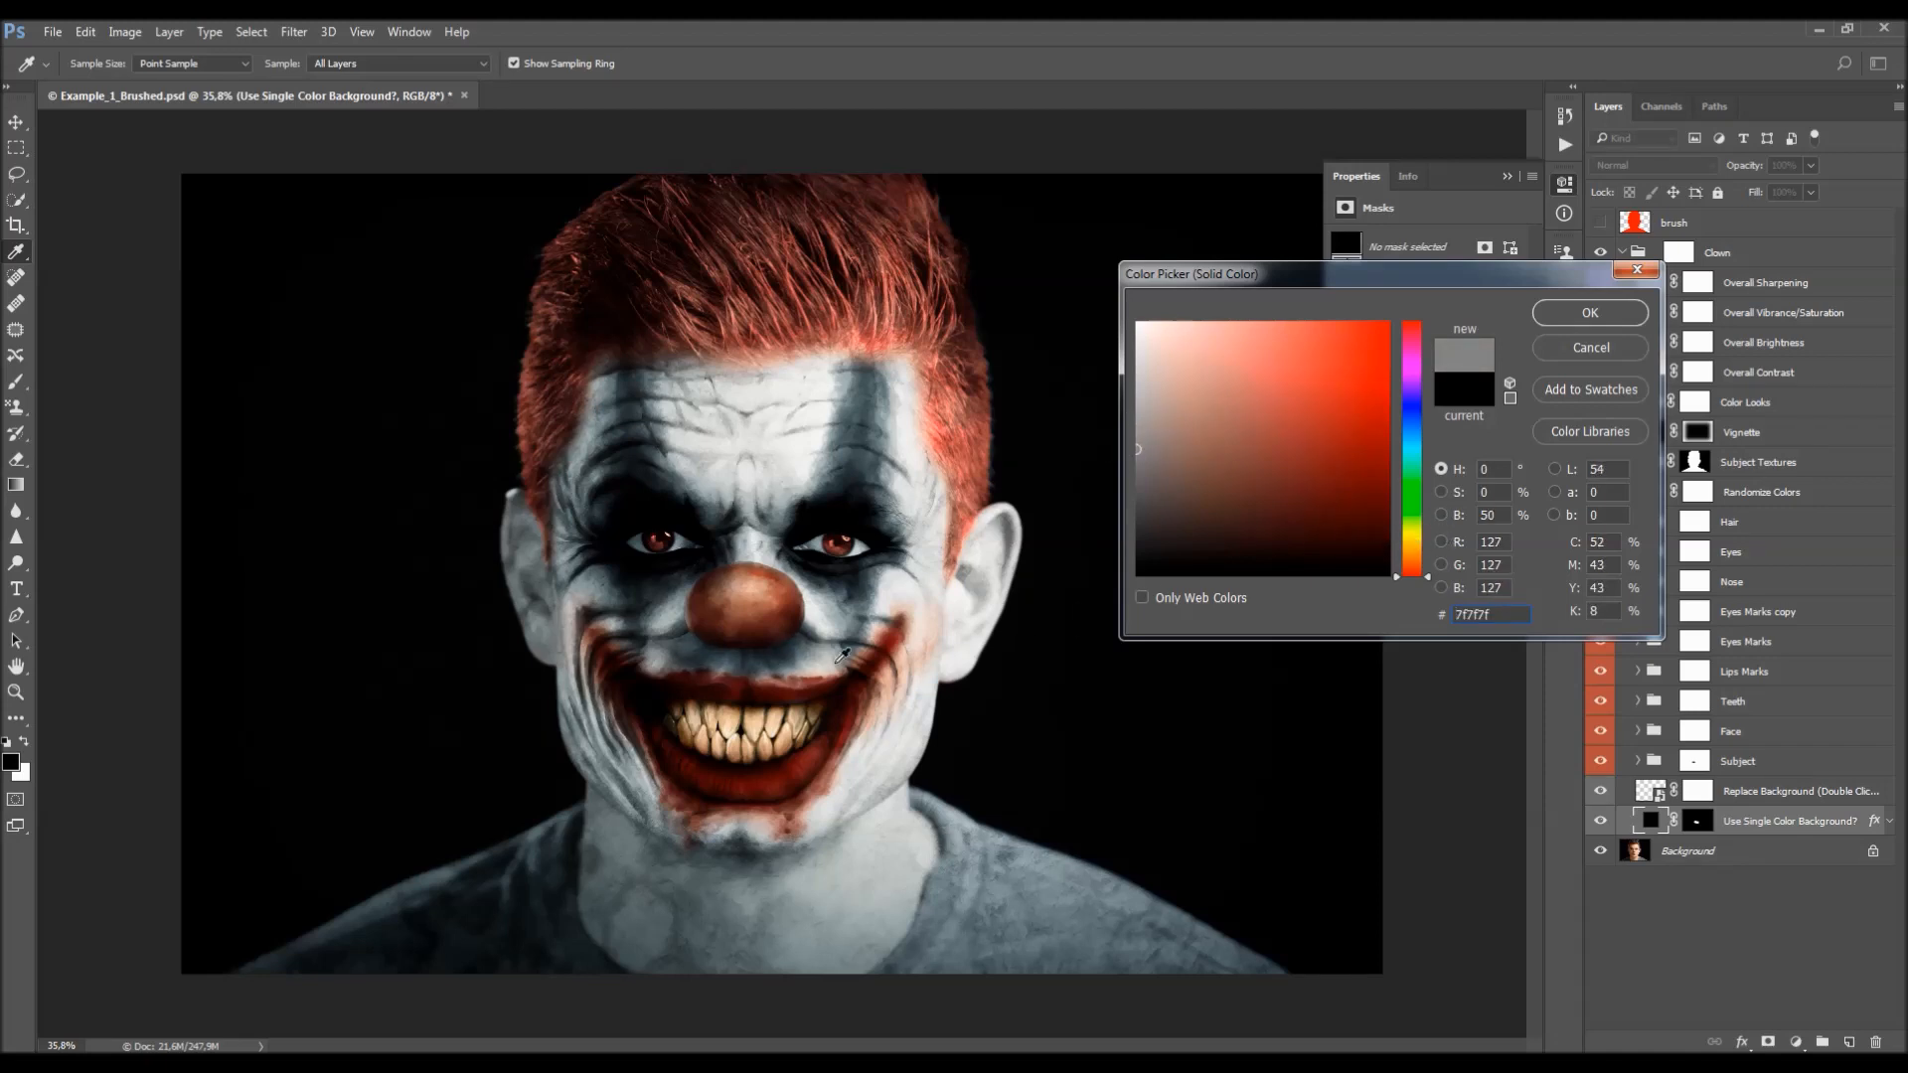
{"action": "left_click", "coordinate": [1591, 347]}
{"action": "left_click", "coordinate": [1510, 178]}
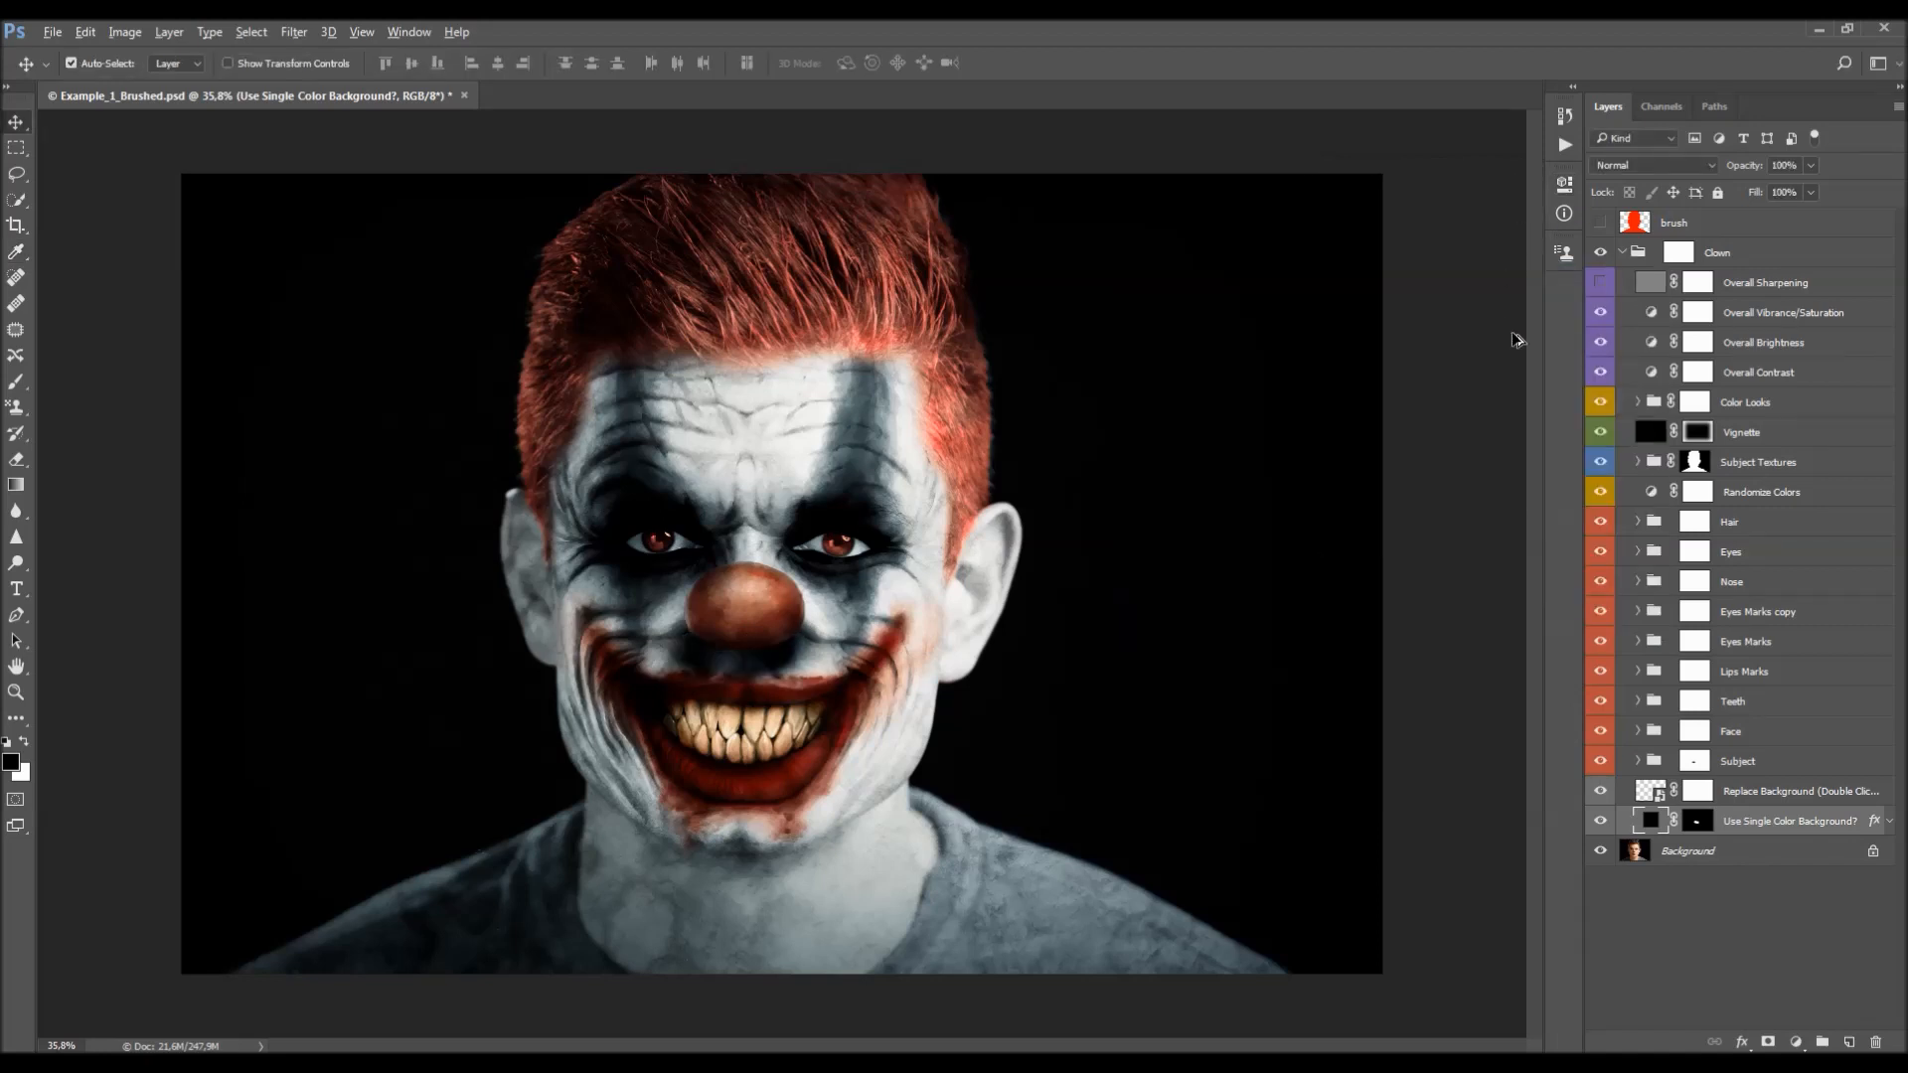
- Hide the Use Single Color Background? layer and replace the Subject group's painted mask with a new blank one
{"action": "left_click", "coordinate": [1602, 821]}
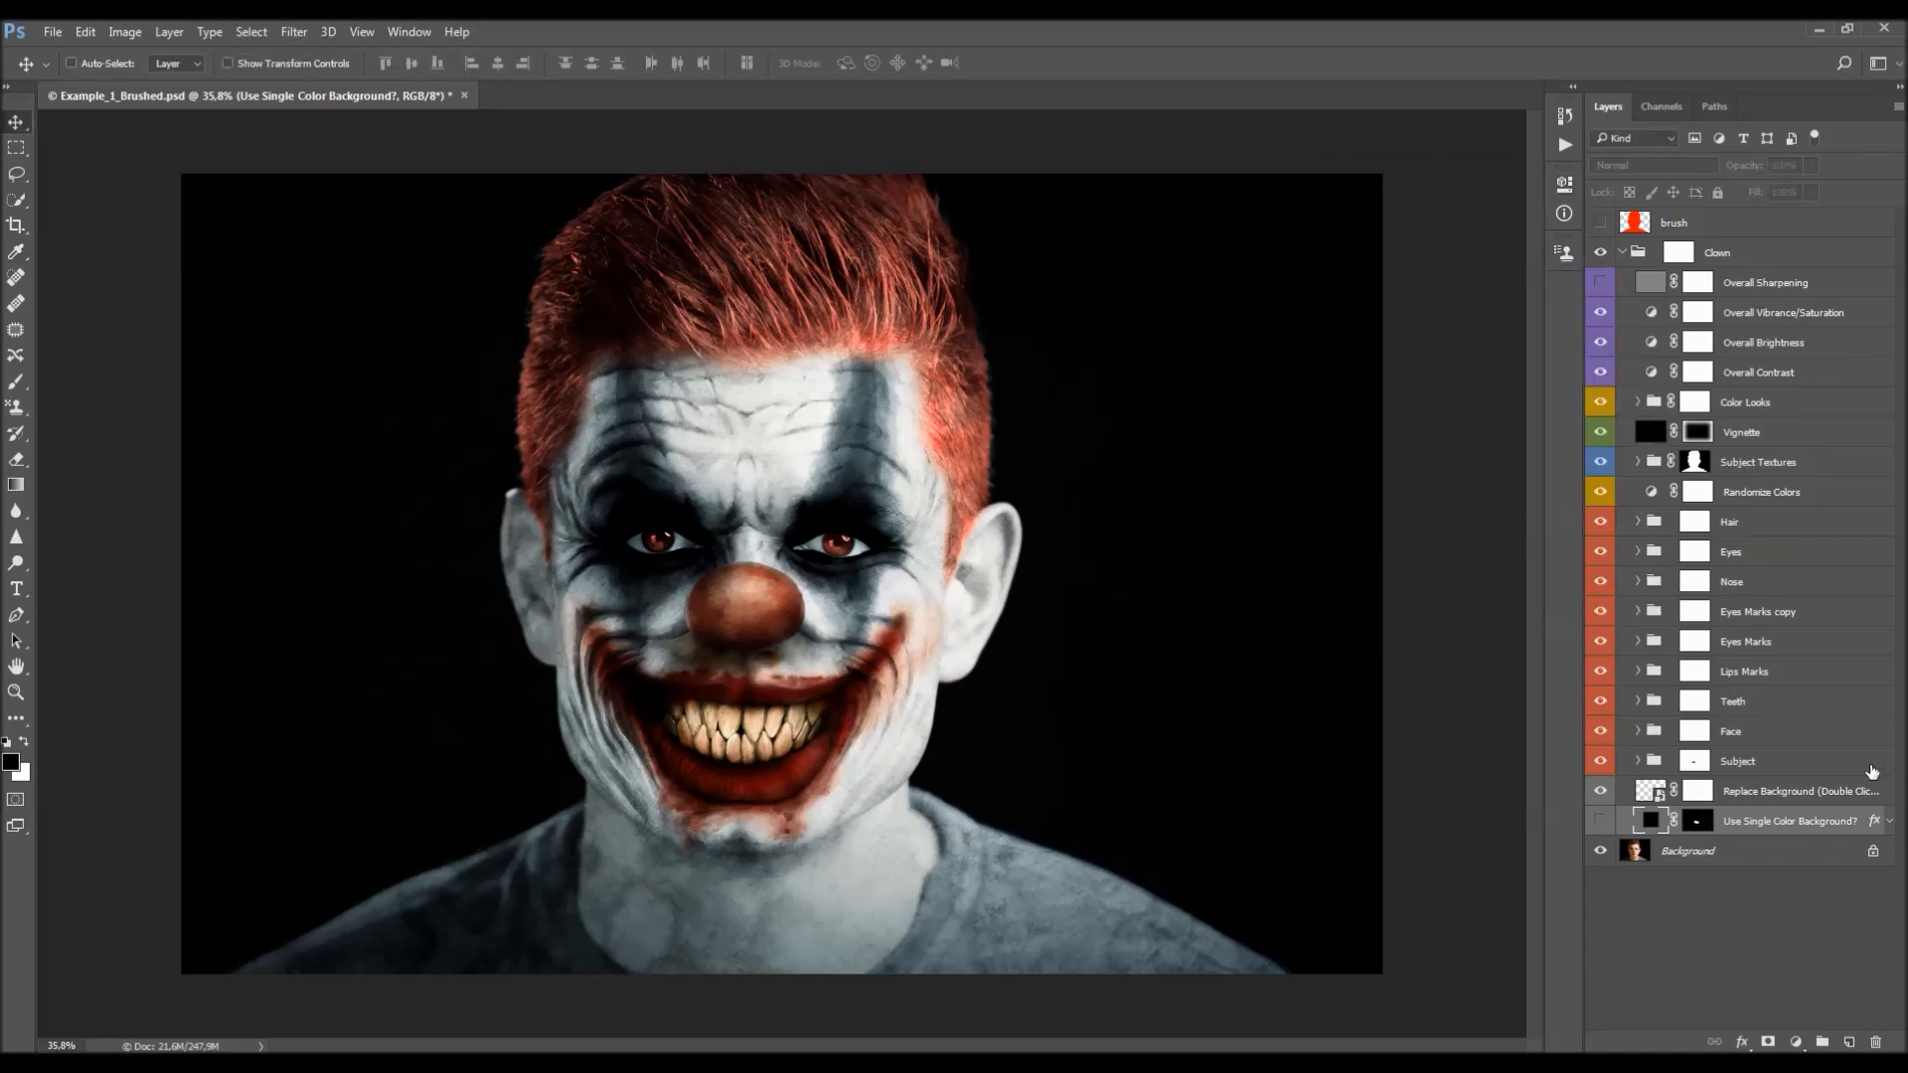
{"action": "right_click", "coordinate": [1695, 766]}
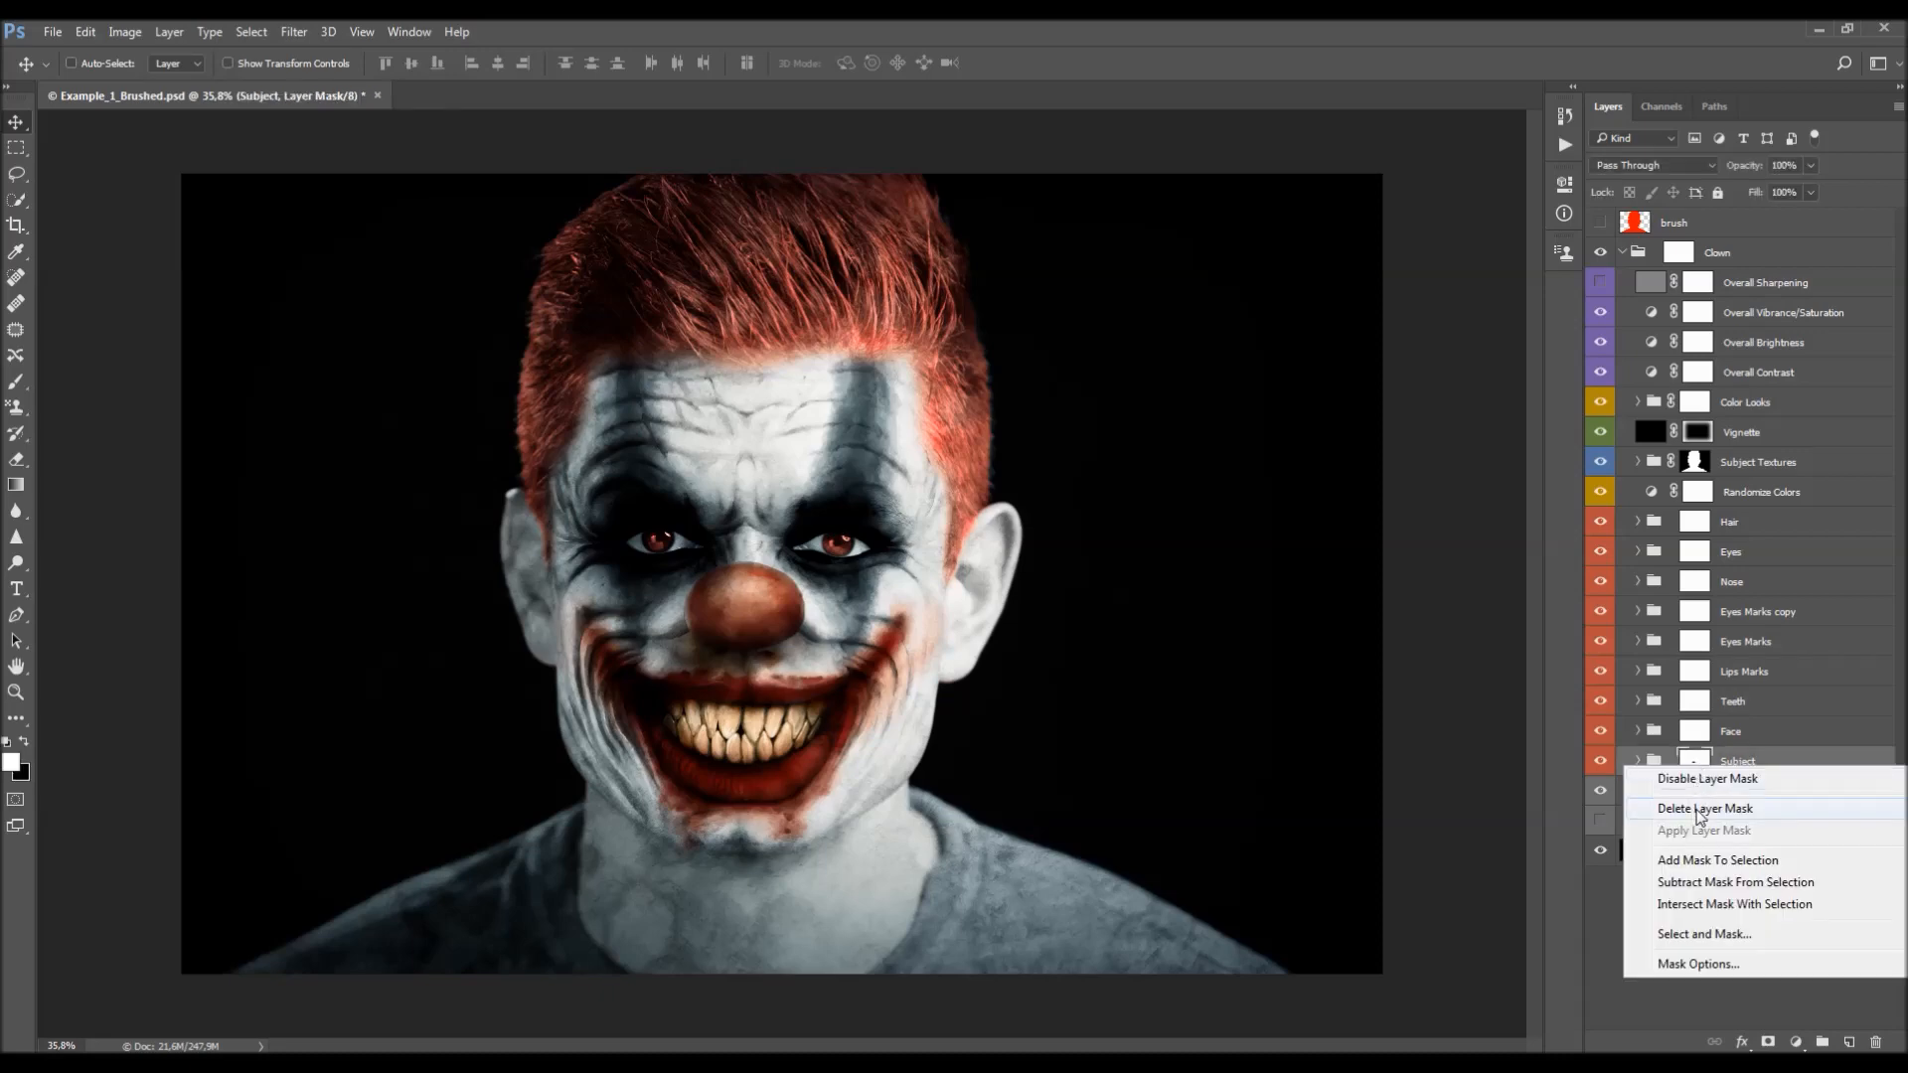
{"action": "left_click", "coordinate": [1698, 810]}
{"action": "left_click", "coordinate": [1768, 1042]}
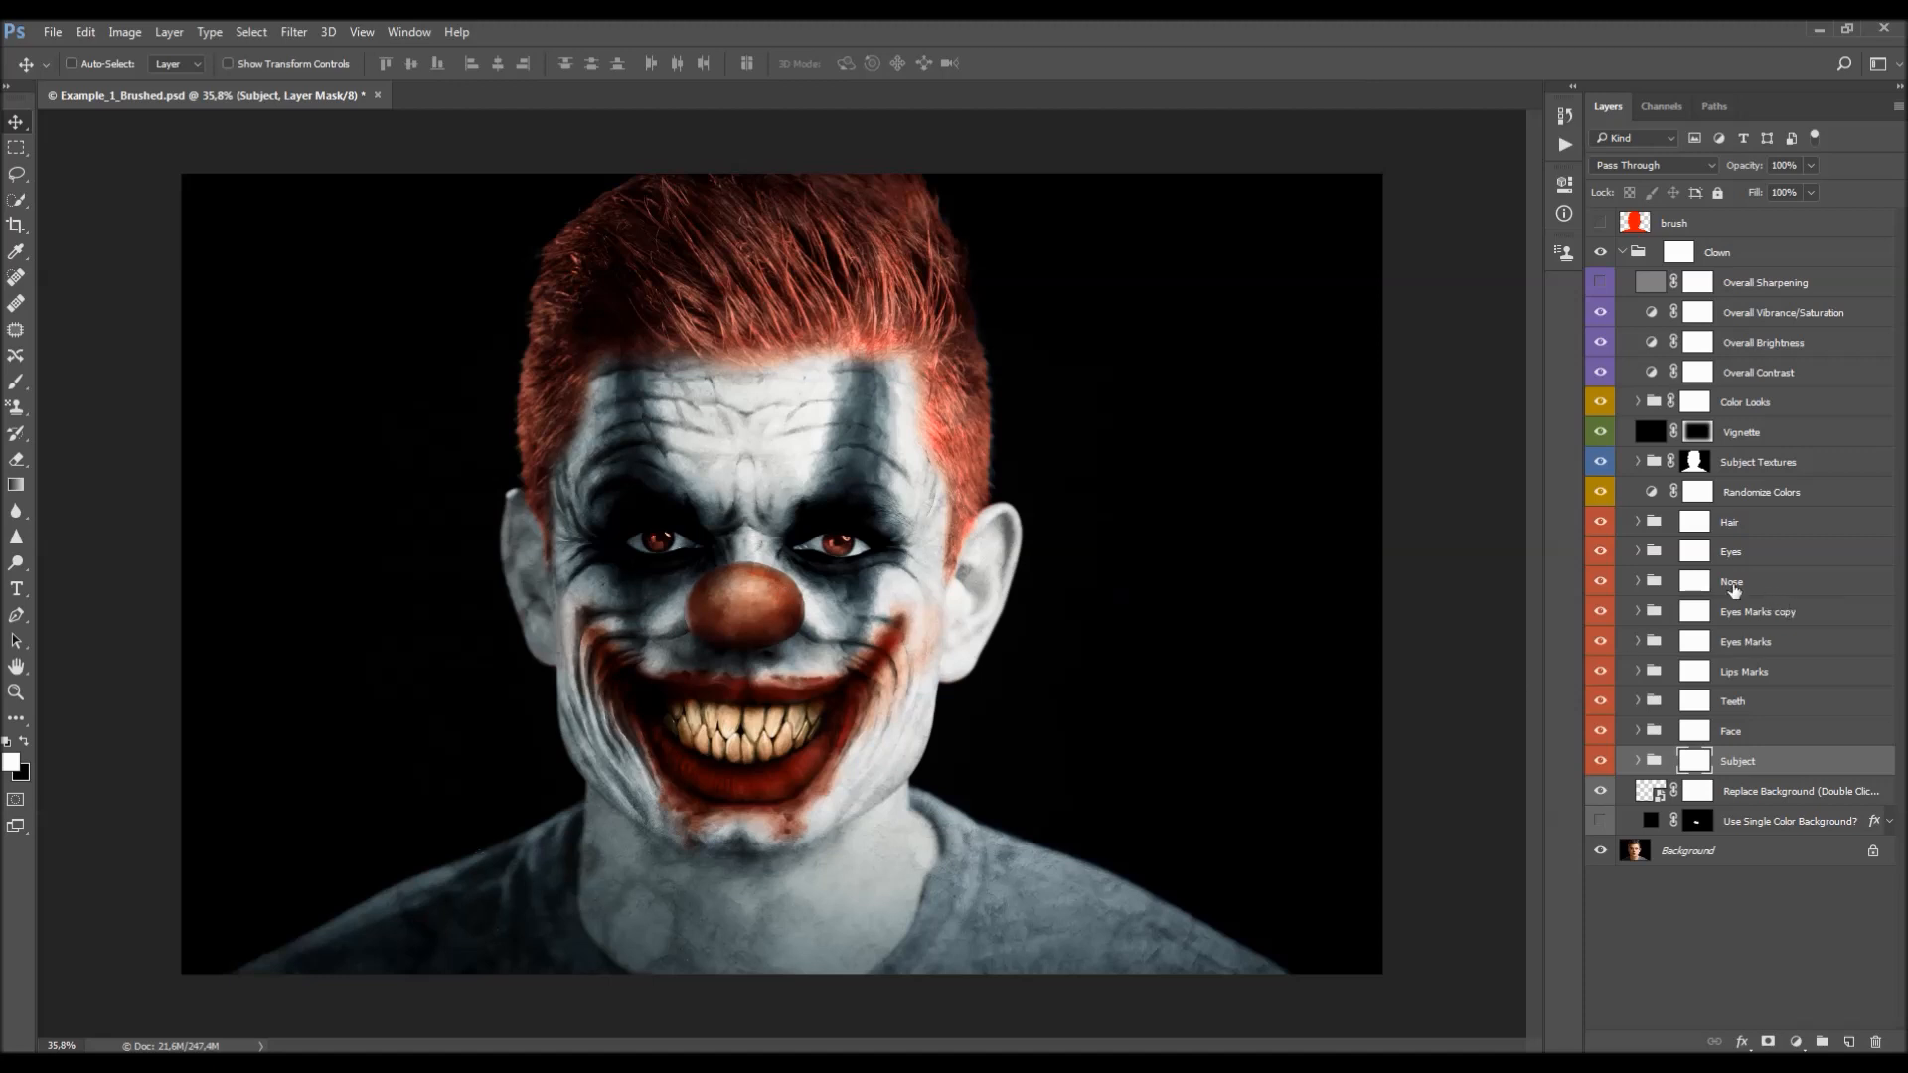
- Hide the Nose group and paint black on the Face group's mask over the nose with a 300 px brush
{"action": "left_click", "coordinate": [1601, 583]}
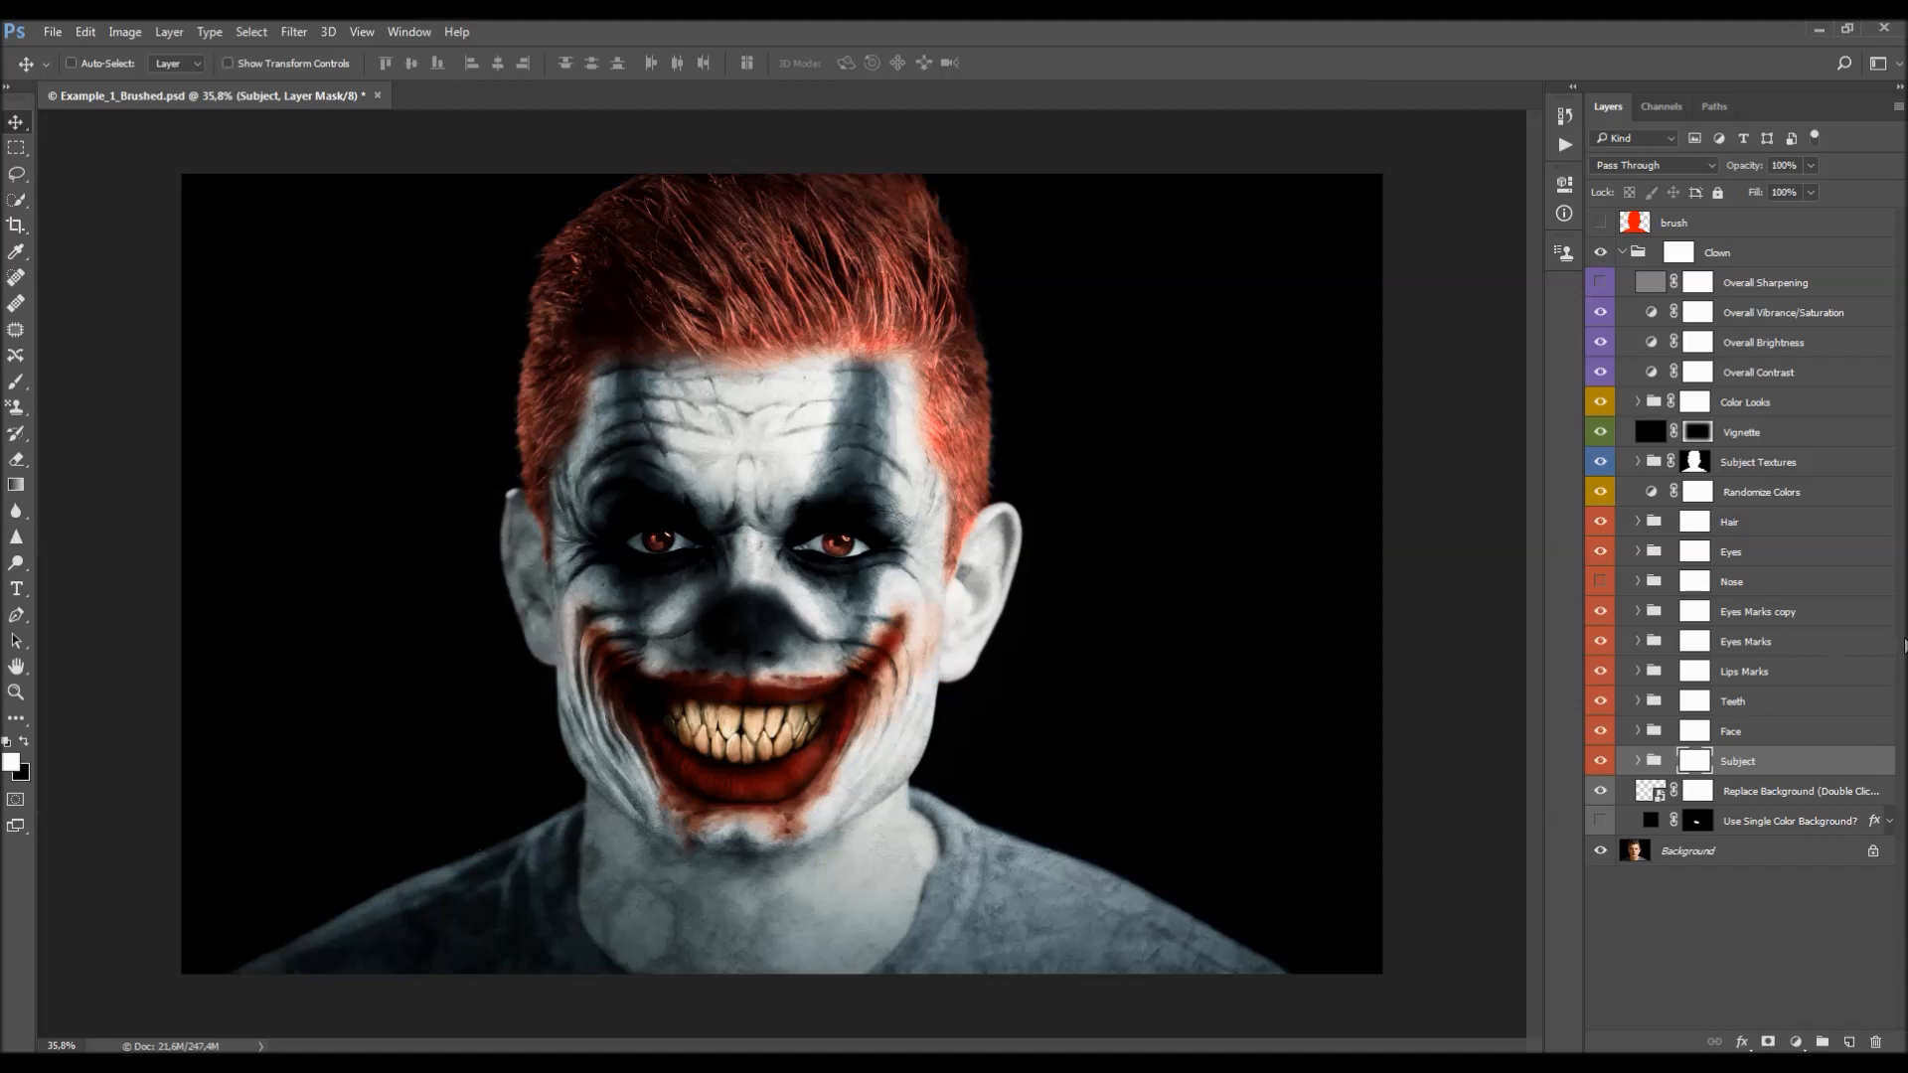
{"action": "left_click", "coordinate": [1638, 731]}
{"action": "left_click", "coordinate": [1638, 732]}
{"action": "left_click", "coordinate": [1731, 736]}
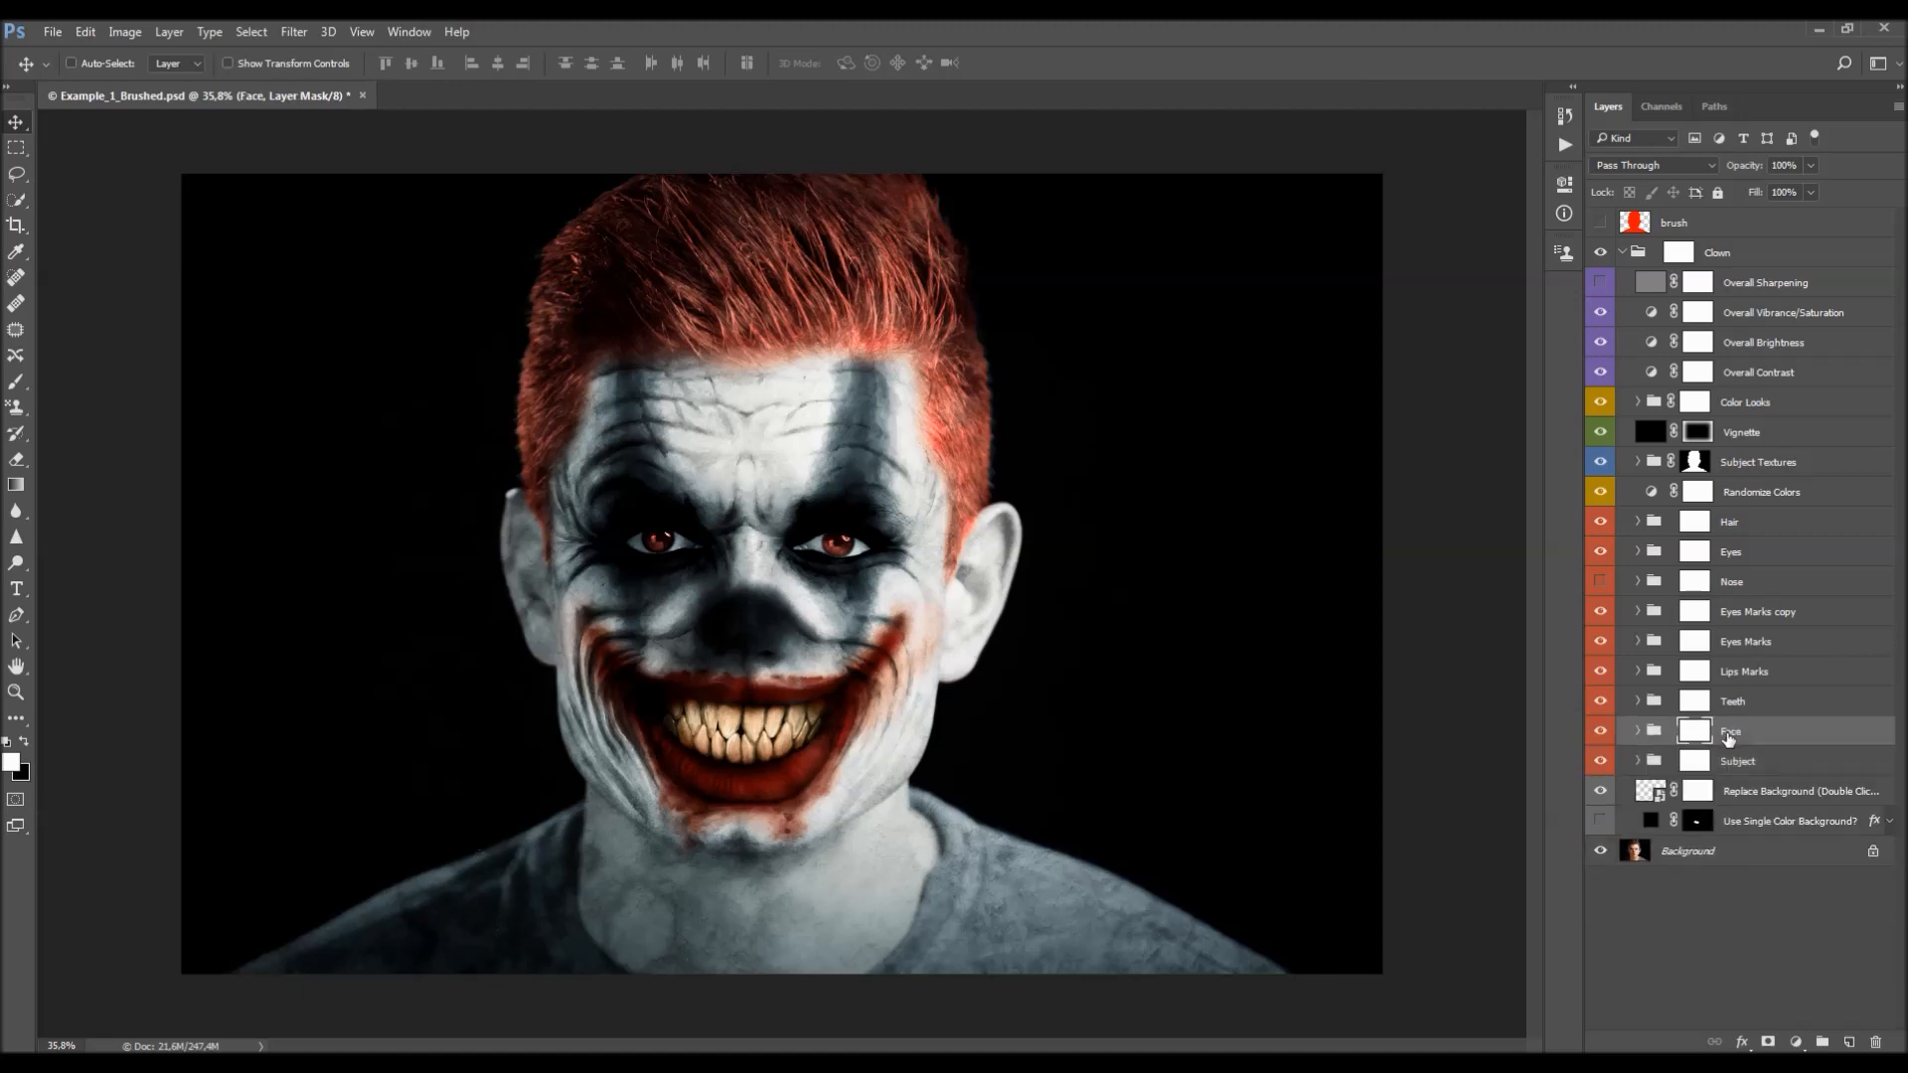
{"action": "key", "text": "b"}
{"action": "key", "text": "x"}
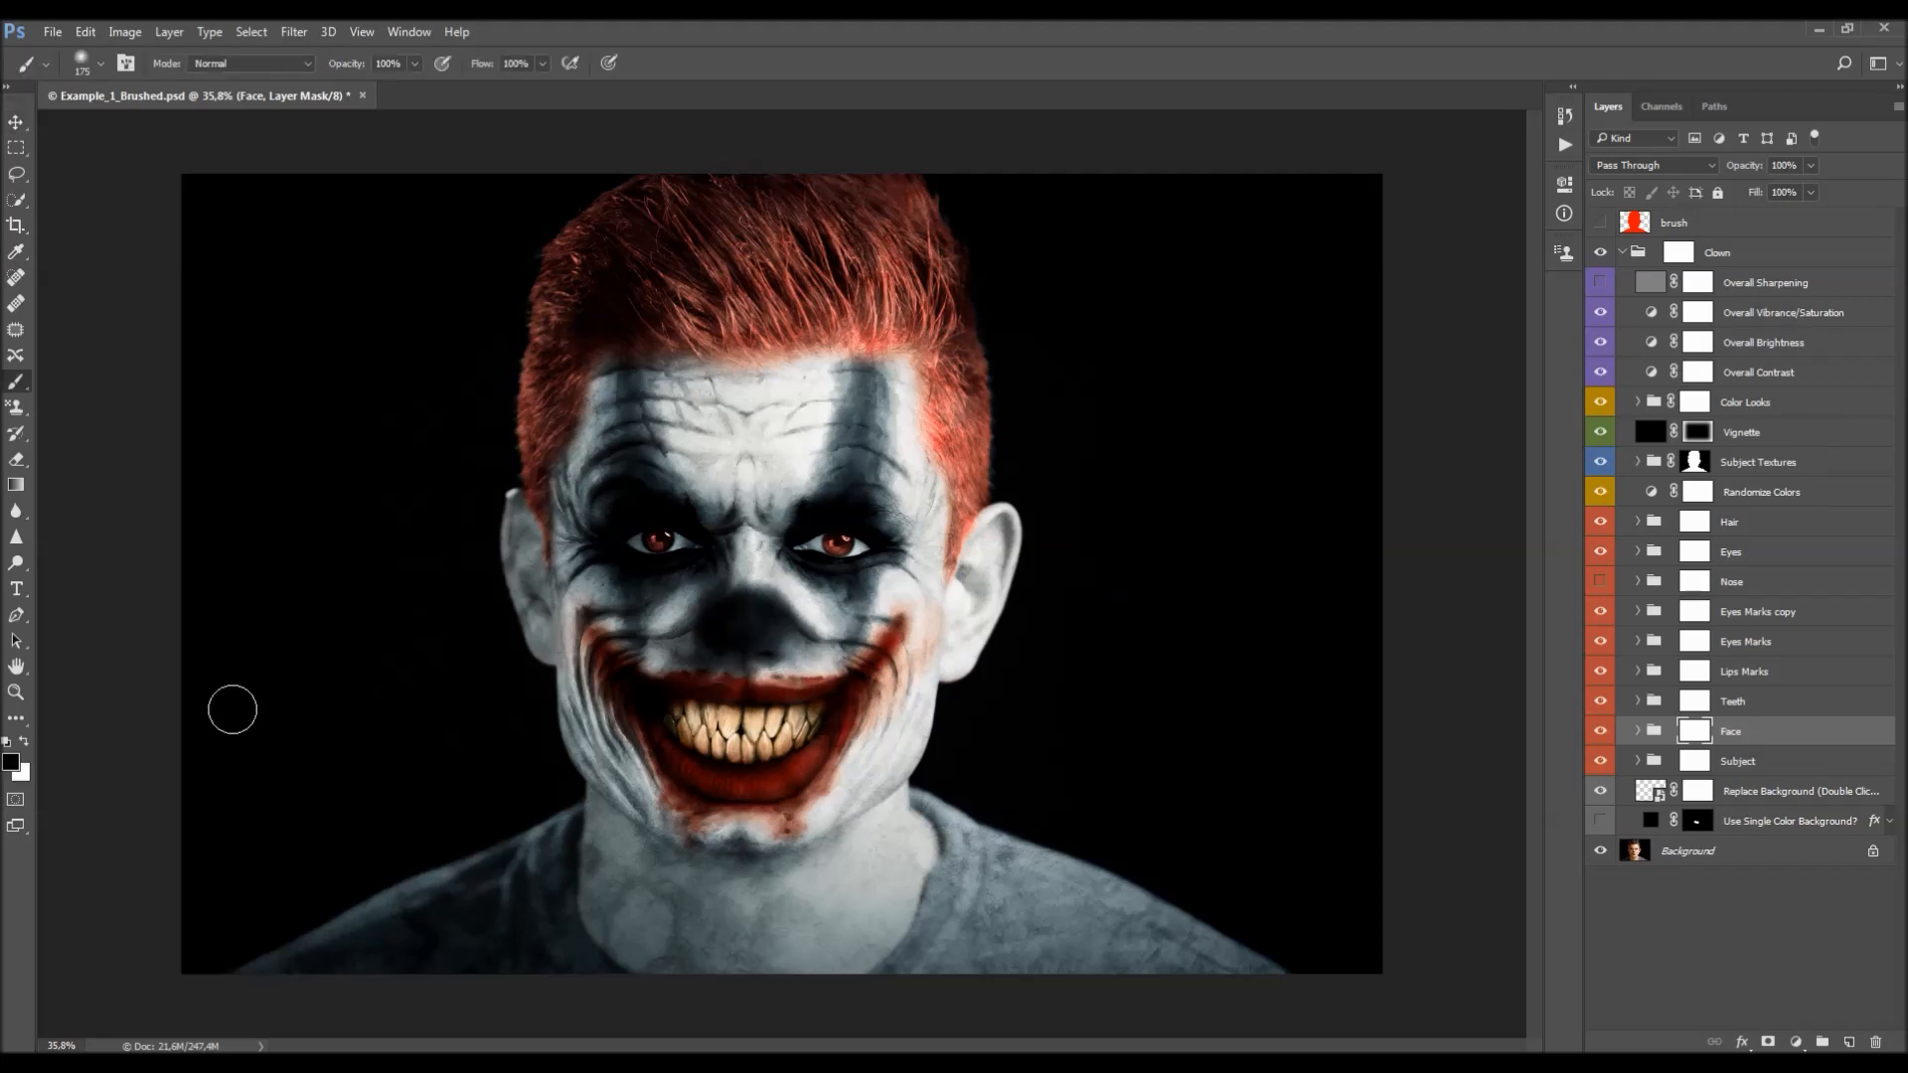
{"action": "mouse_move", "coordinate": [766, 621]}
{"action": "left_mouse_down"}
{"action": "mouse_move", "coordinate": [731, 624]}
{"action": "mouse_move", "coordinate": [754, 640]}
{"action": "mouse_move", "coordinate": [715, 616]}
{"action": "left_mouse_up"}
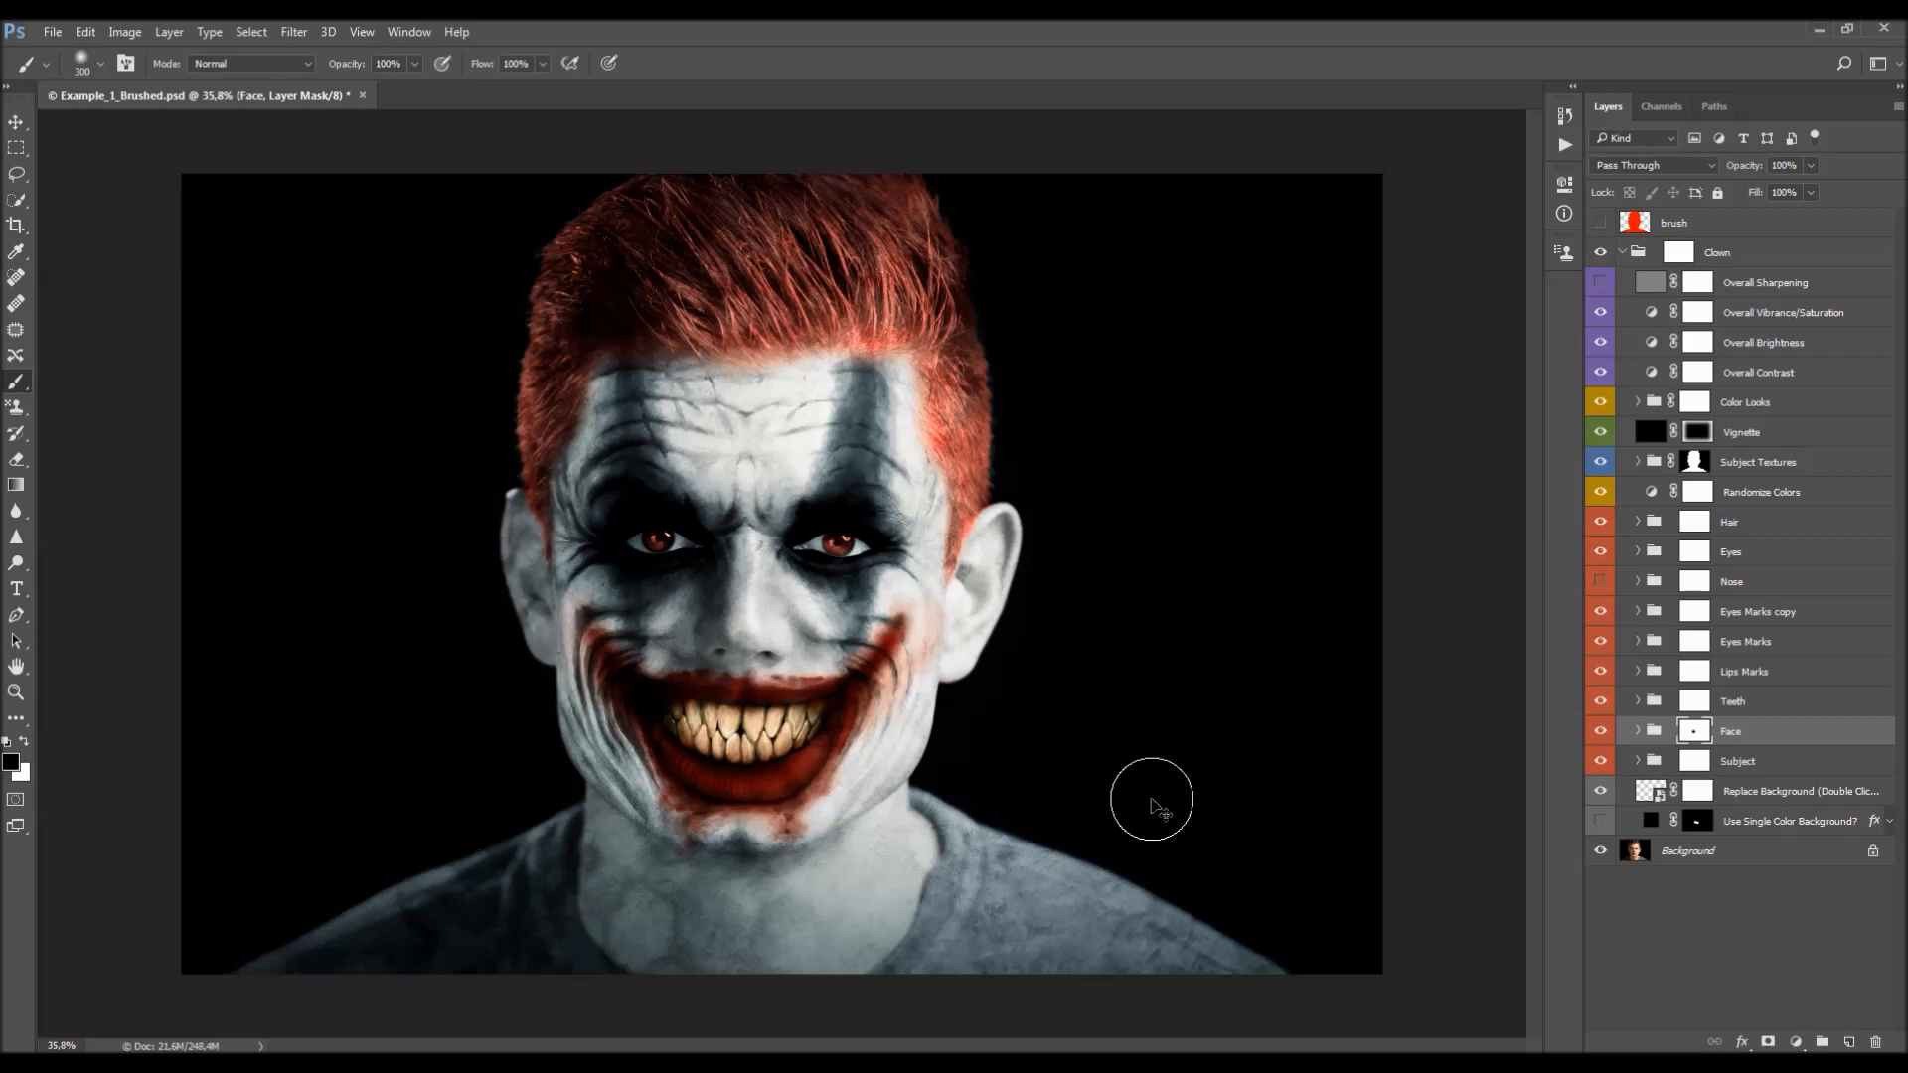
- Undo the brush stroke on the Face group's mask and show the Nose group again
{"action": "key", "text": "ctrl+z"}
{"action": "left_click", "coordinate": [1599, 584]}
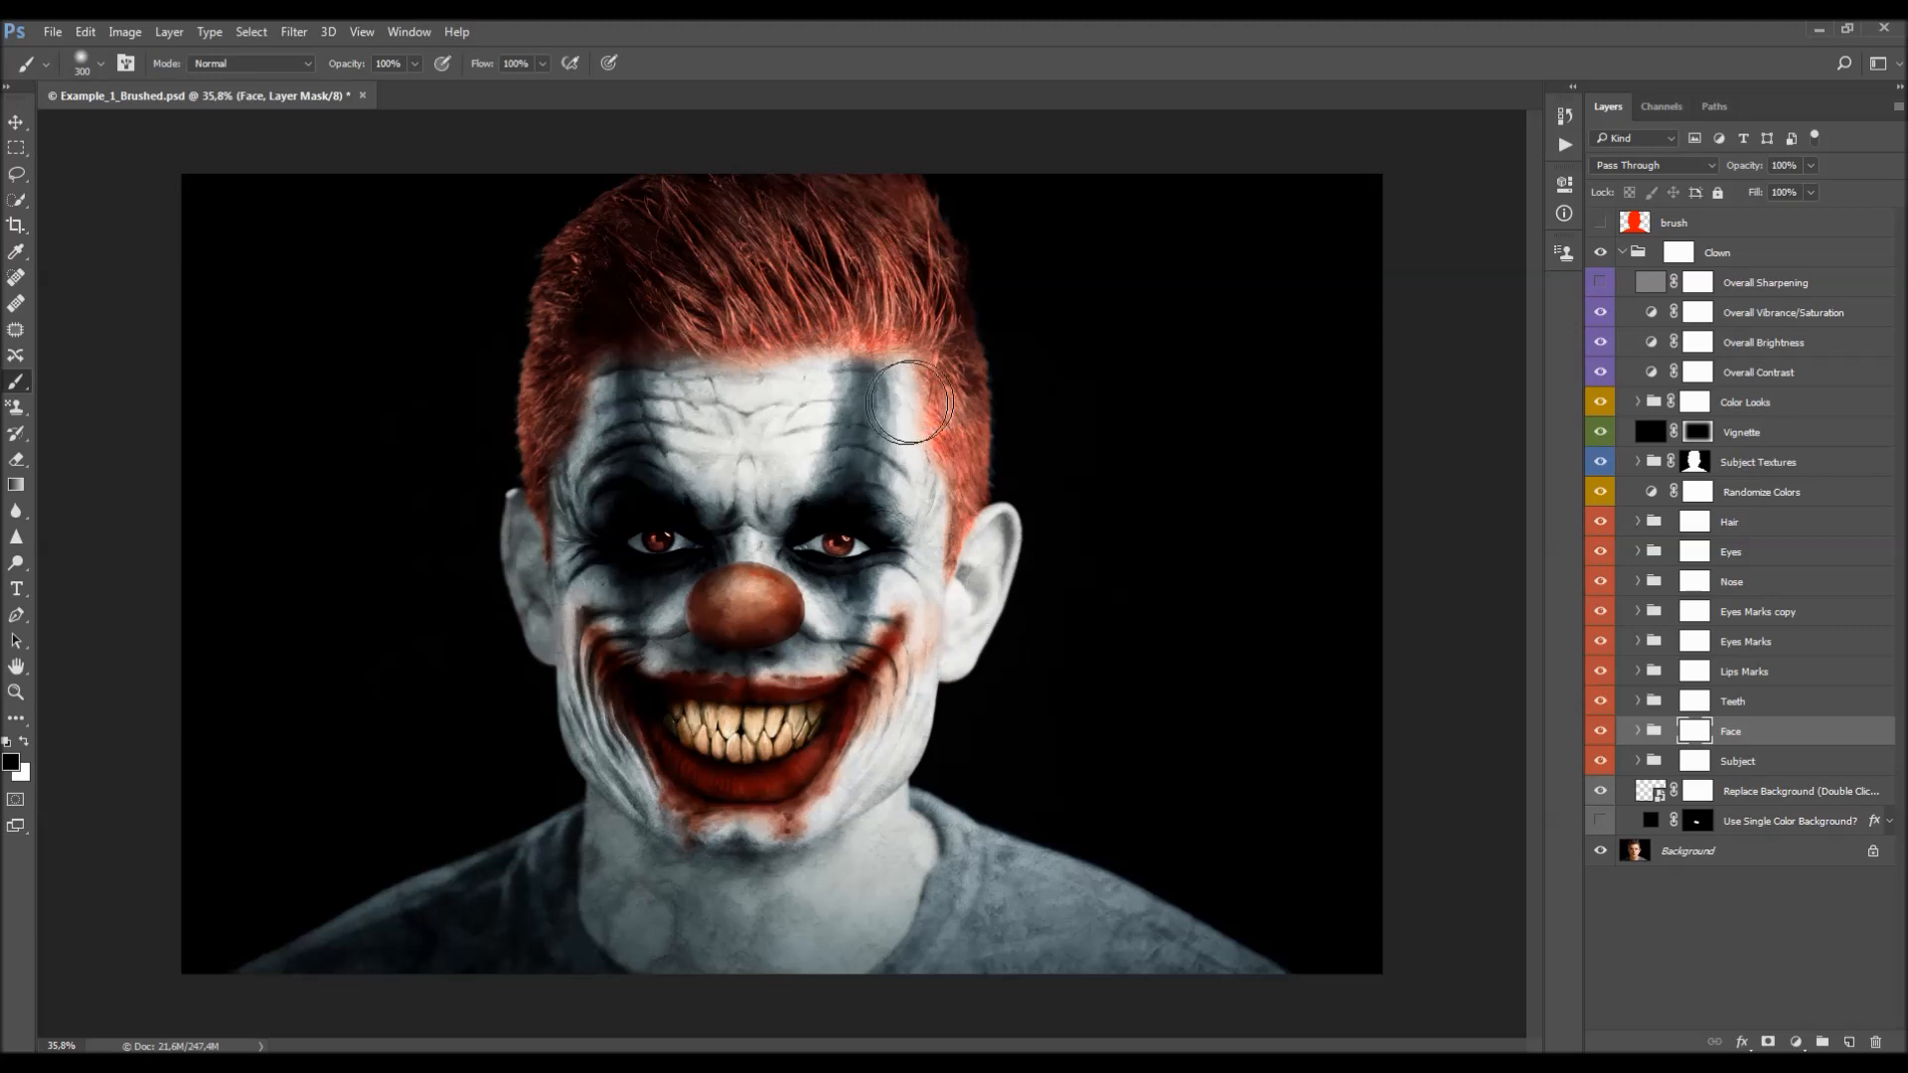
- Enlarge the brush to 700 px and paint out the wrinkles in the middle of the forehead on the Face mask
{"action": "key", "text": "bracketright"}
{"action": "key", "text": "bracketright"}
{"action": "key", "text": "bracketright"}
{"action": "key", "text": "bracketright"}
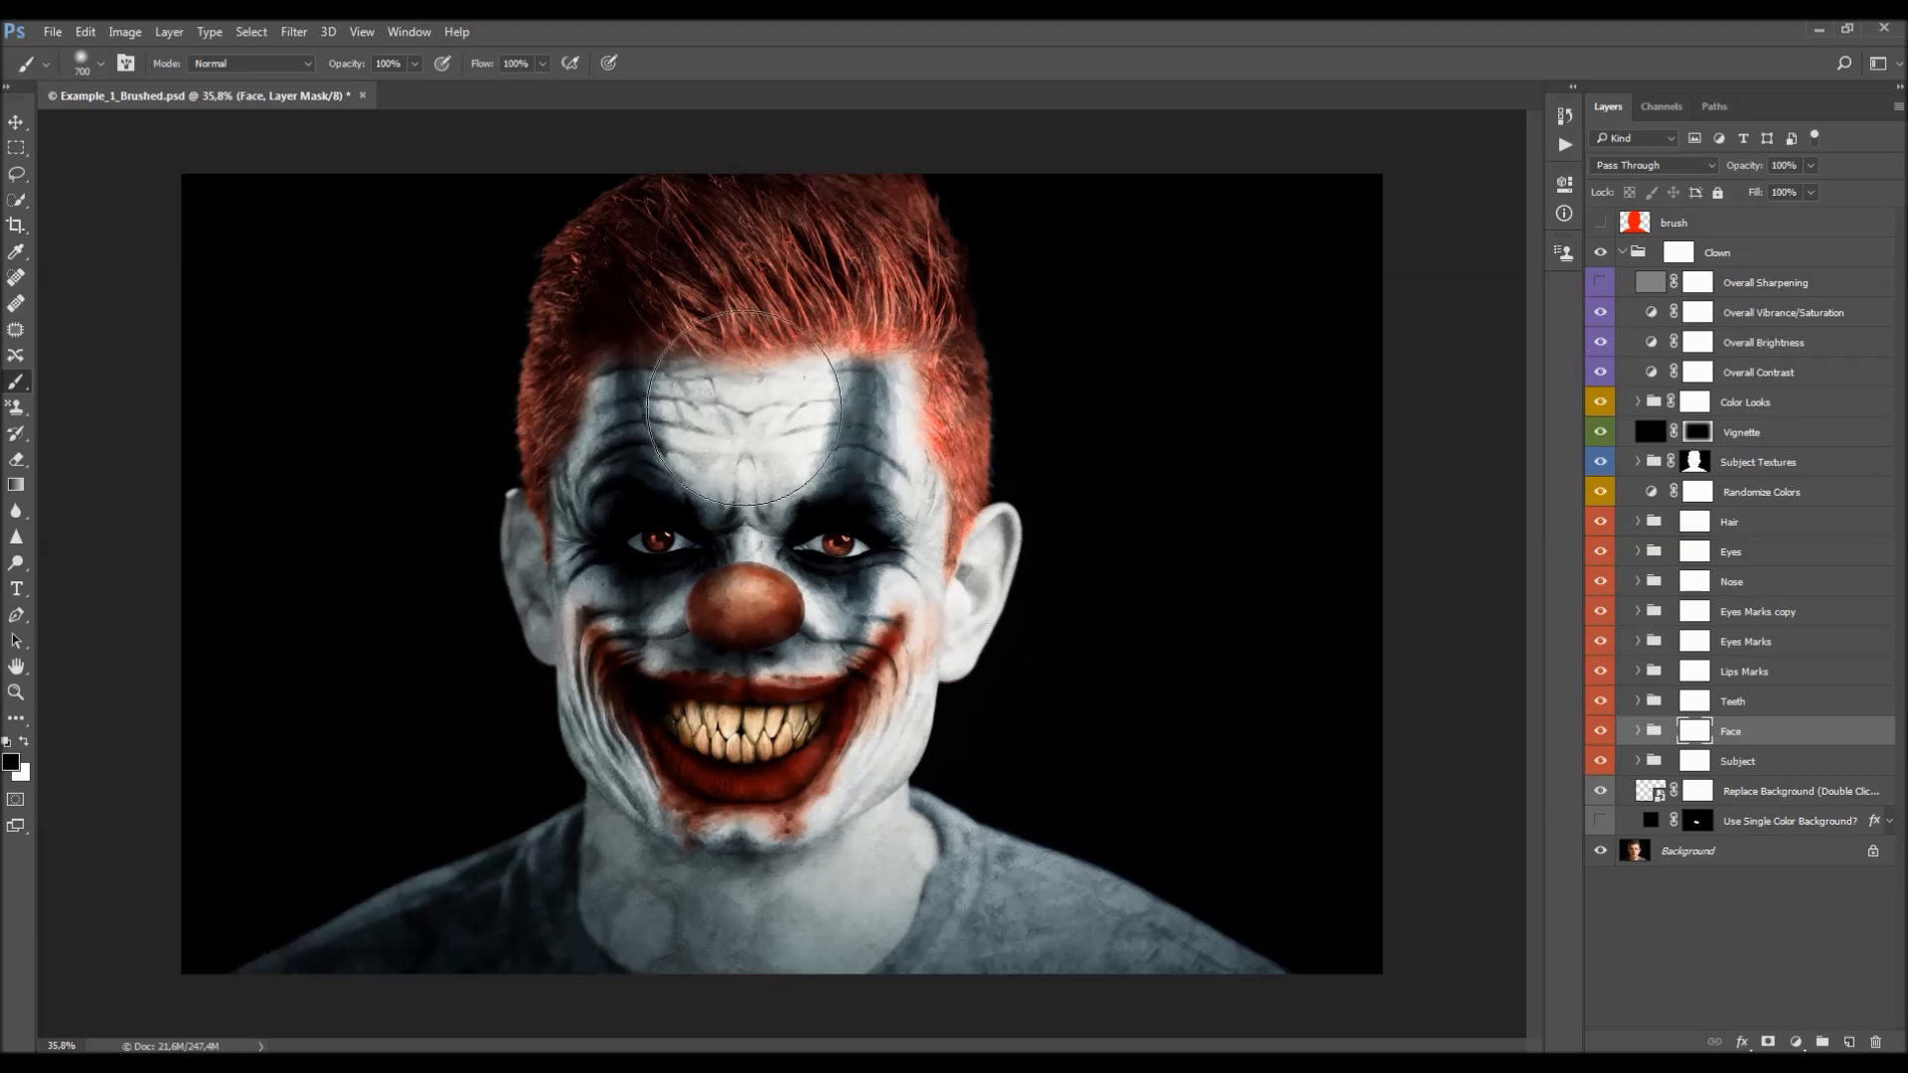
{"action": "left_click_drag", "start_coordinate": [742, 402], "coordinate": [744, 408]}
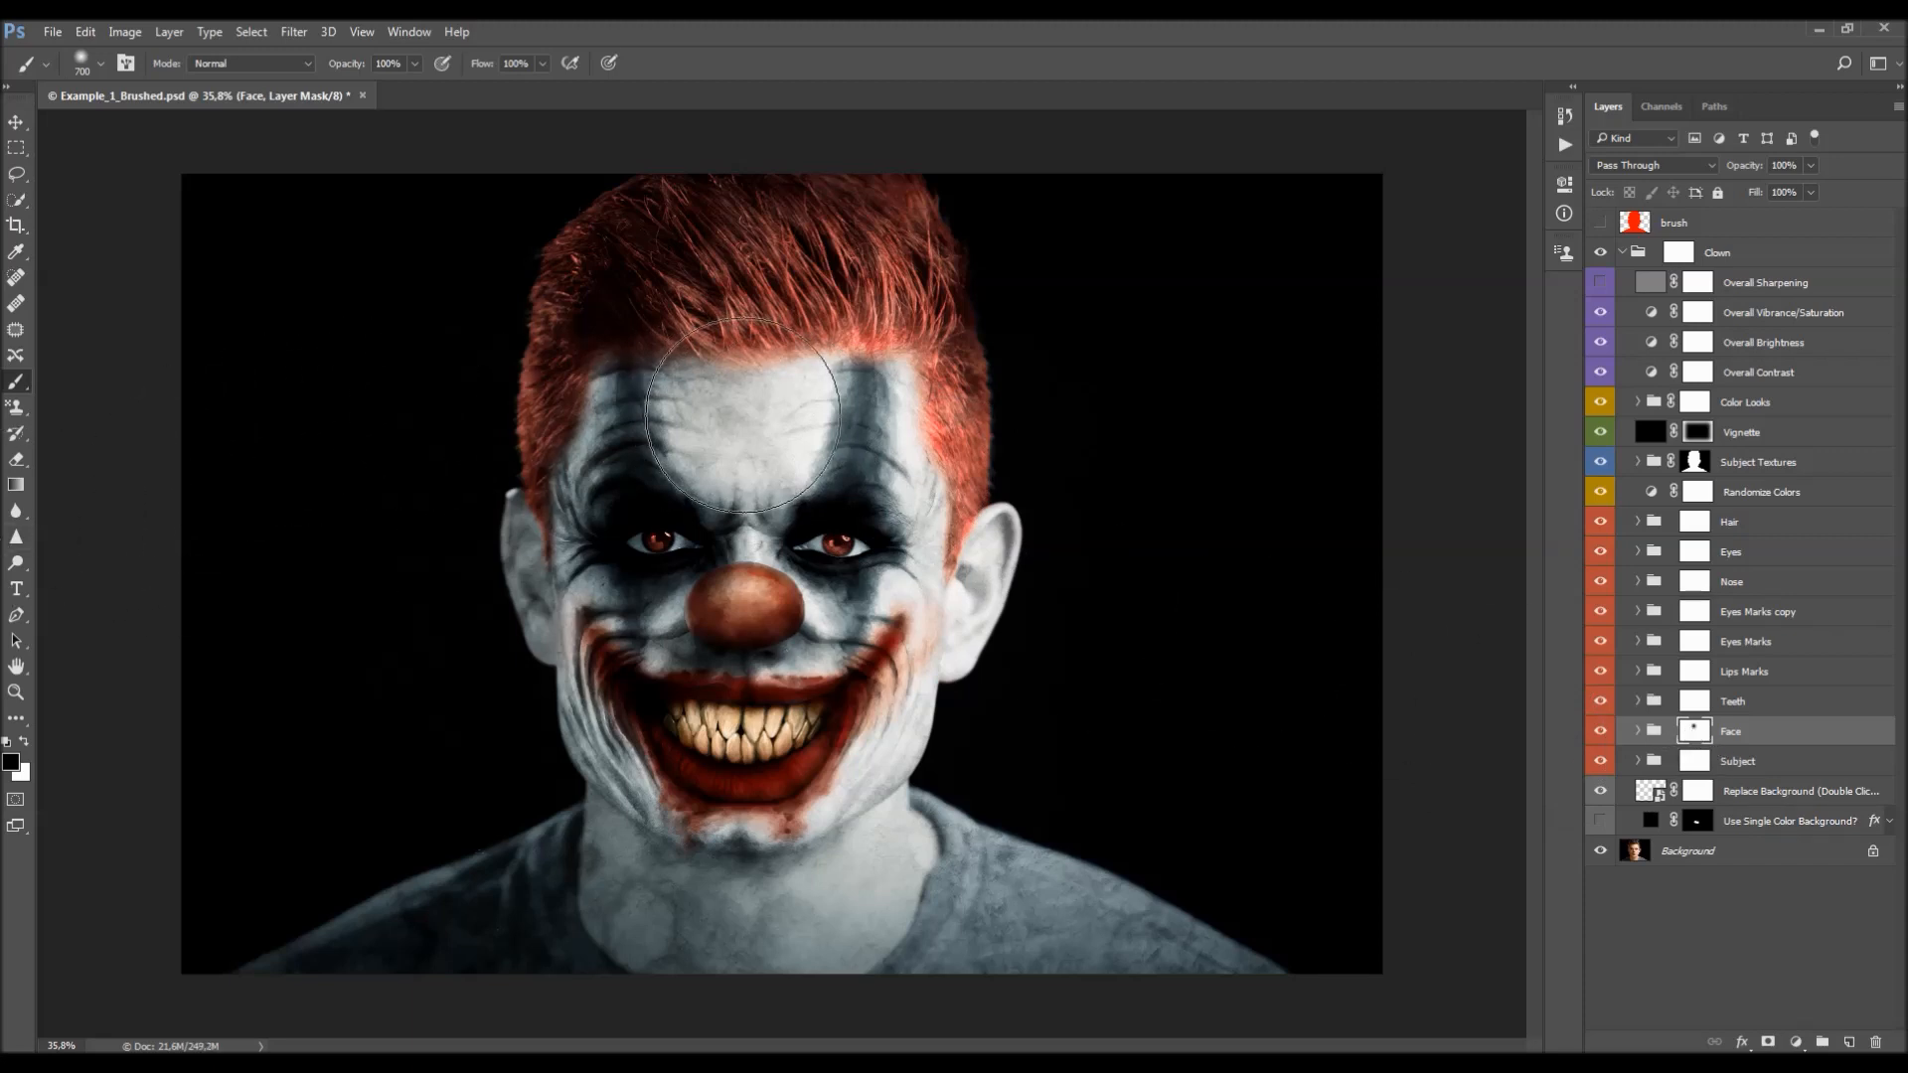
- Try painting out the remaining wrinkles toward the side of the forehead, and undo the stroke
{"action": "left_click_drag", "start_coordinate": [731, 414], "coordinate": [626, 402]}
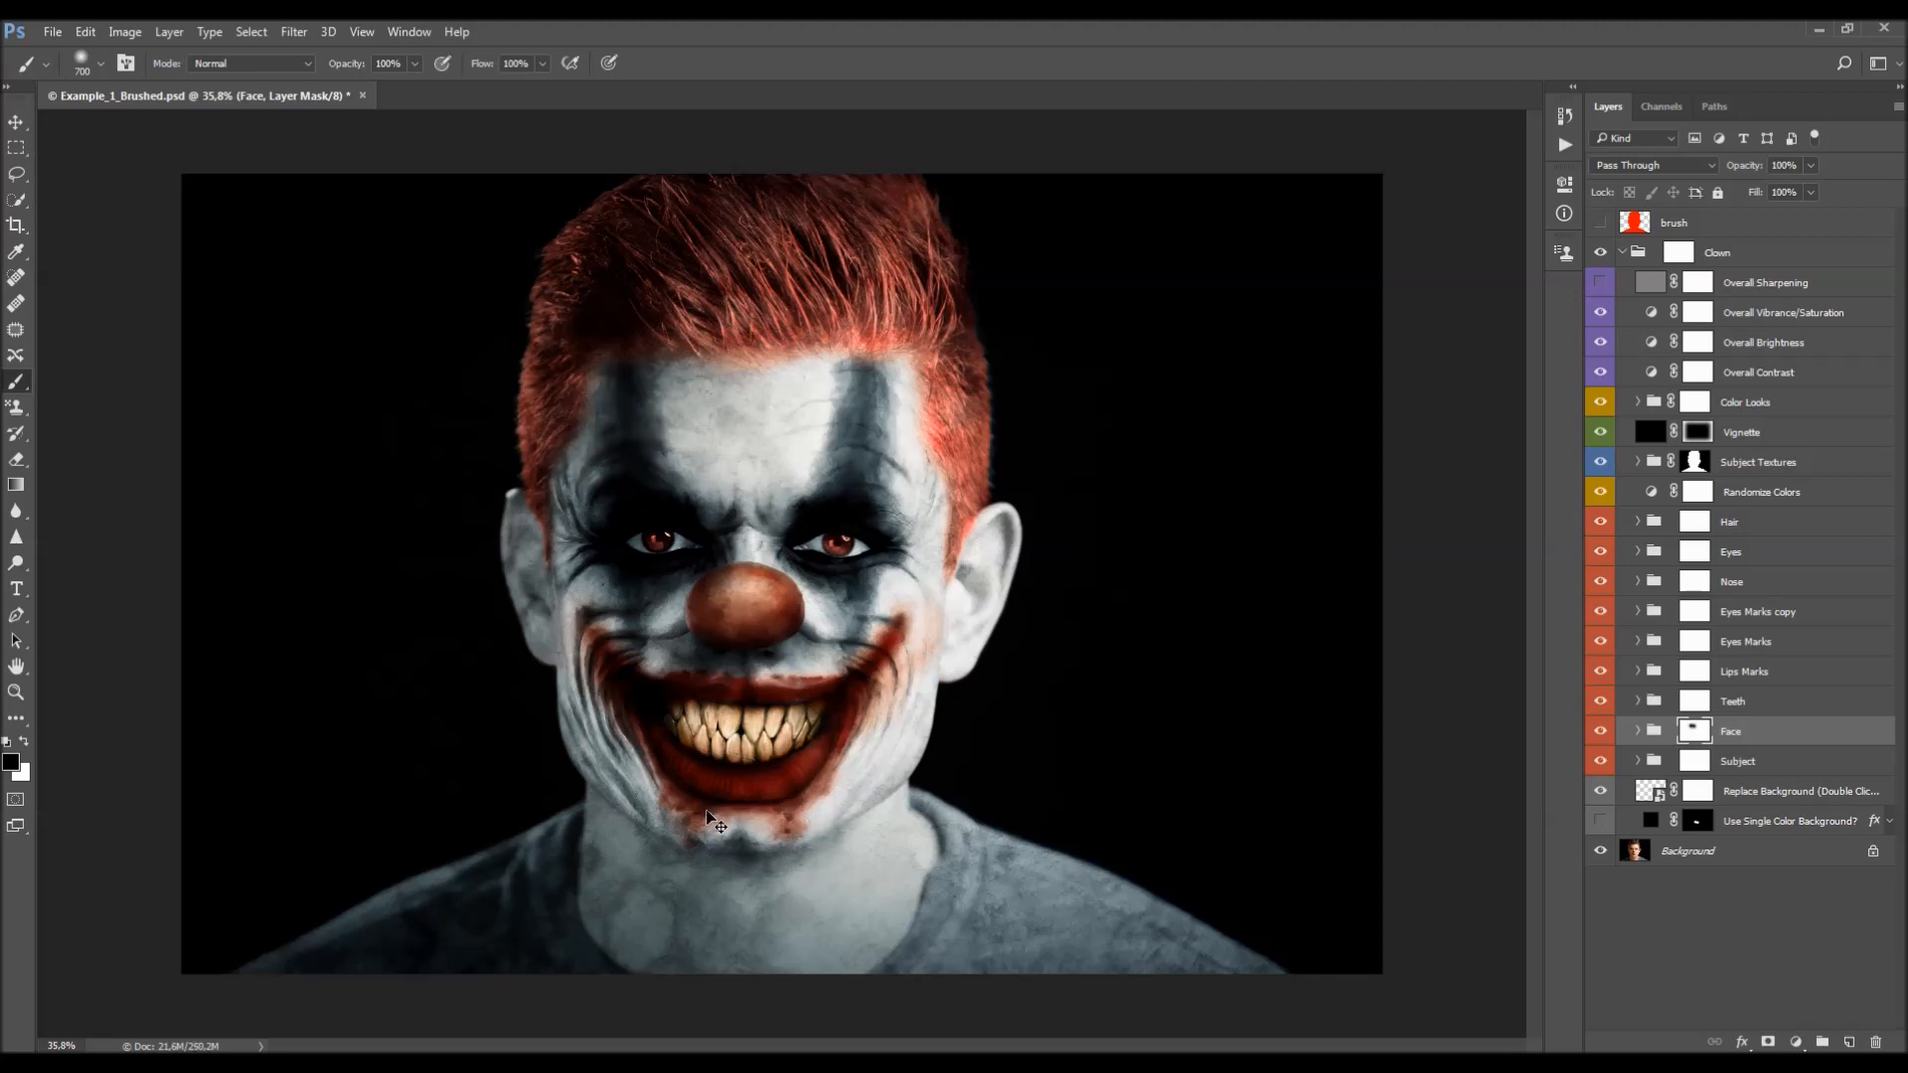
{"action": "key", "text": "ctrl+z"}
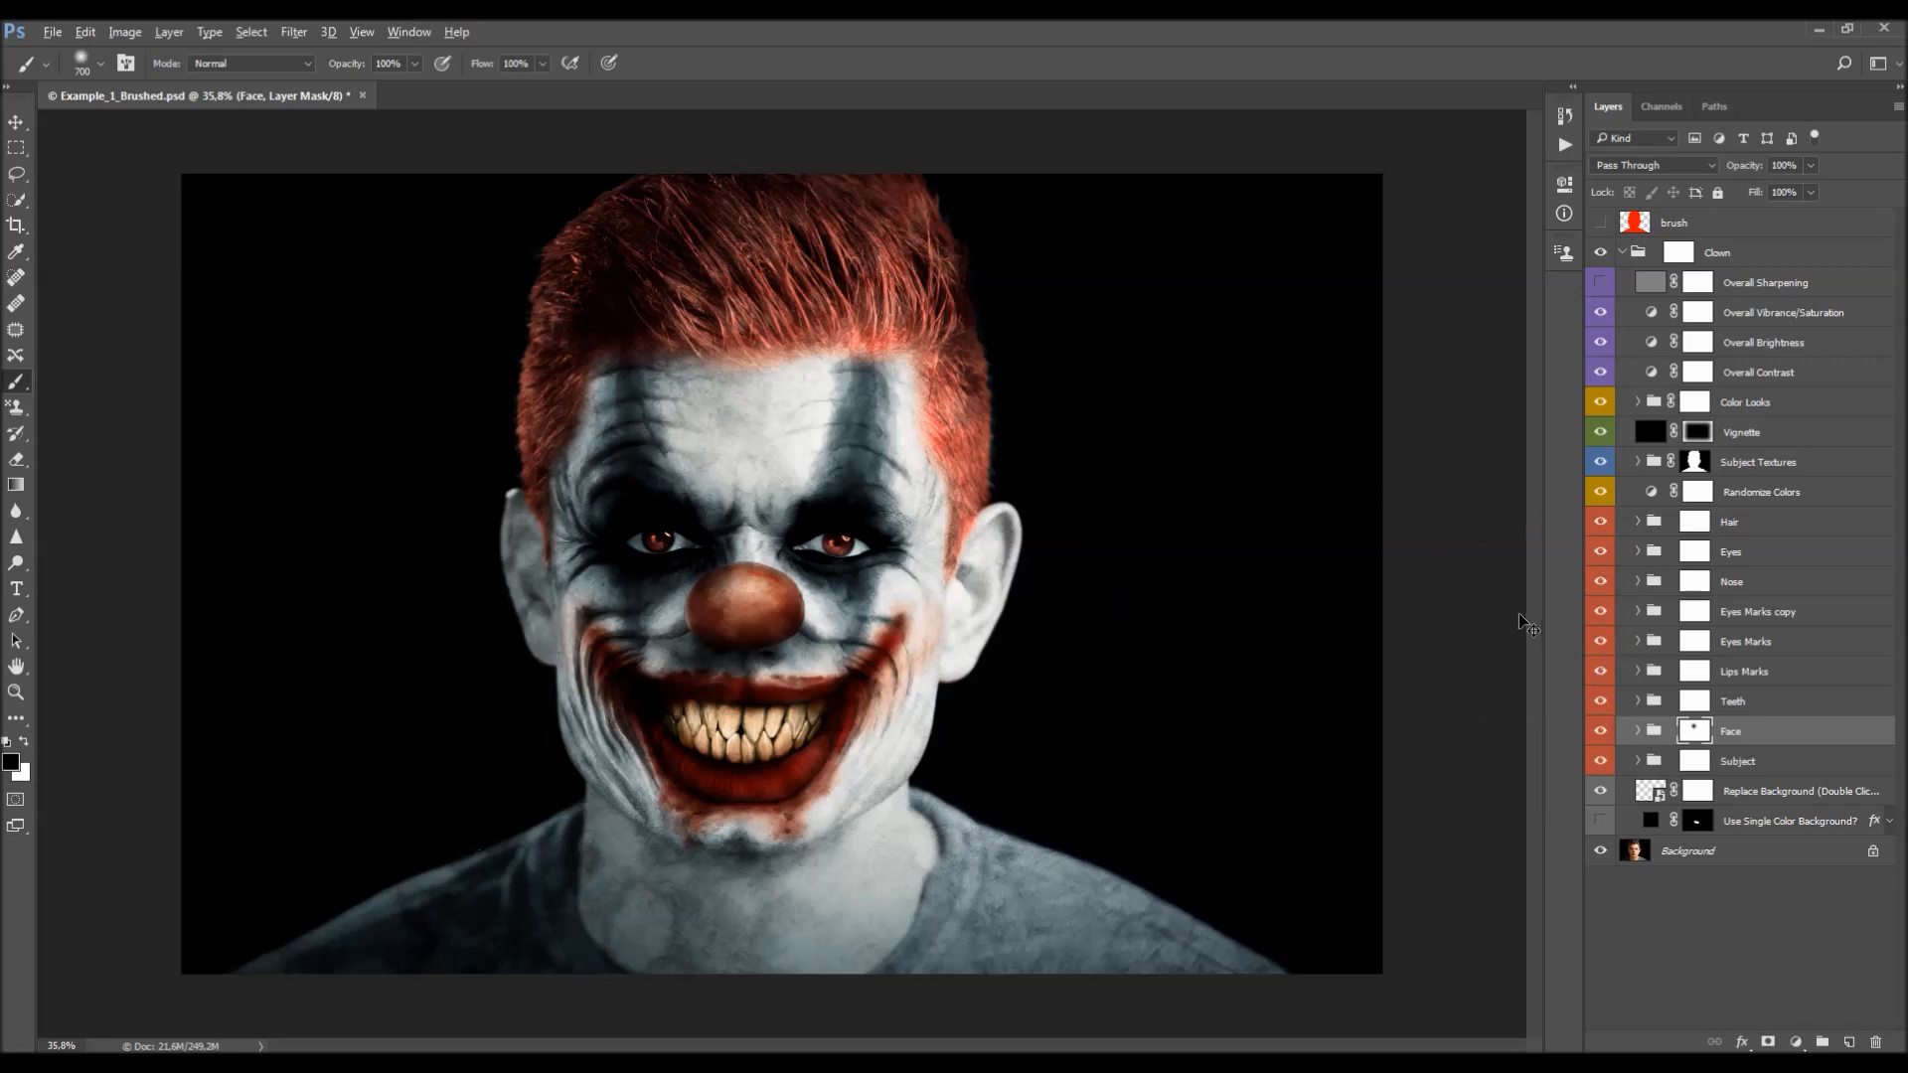
- Undo the earlier forehead painting on the Face group's mask and lower the brush opacity to 50%
{"action": "key", "text": "ctrl+alt+z"}
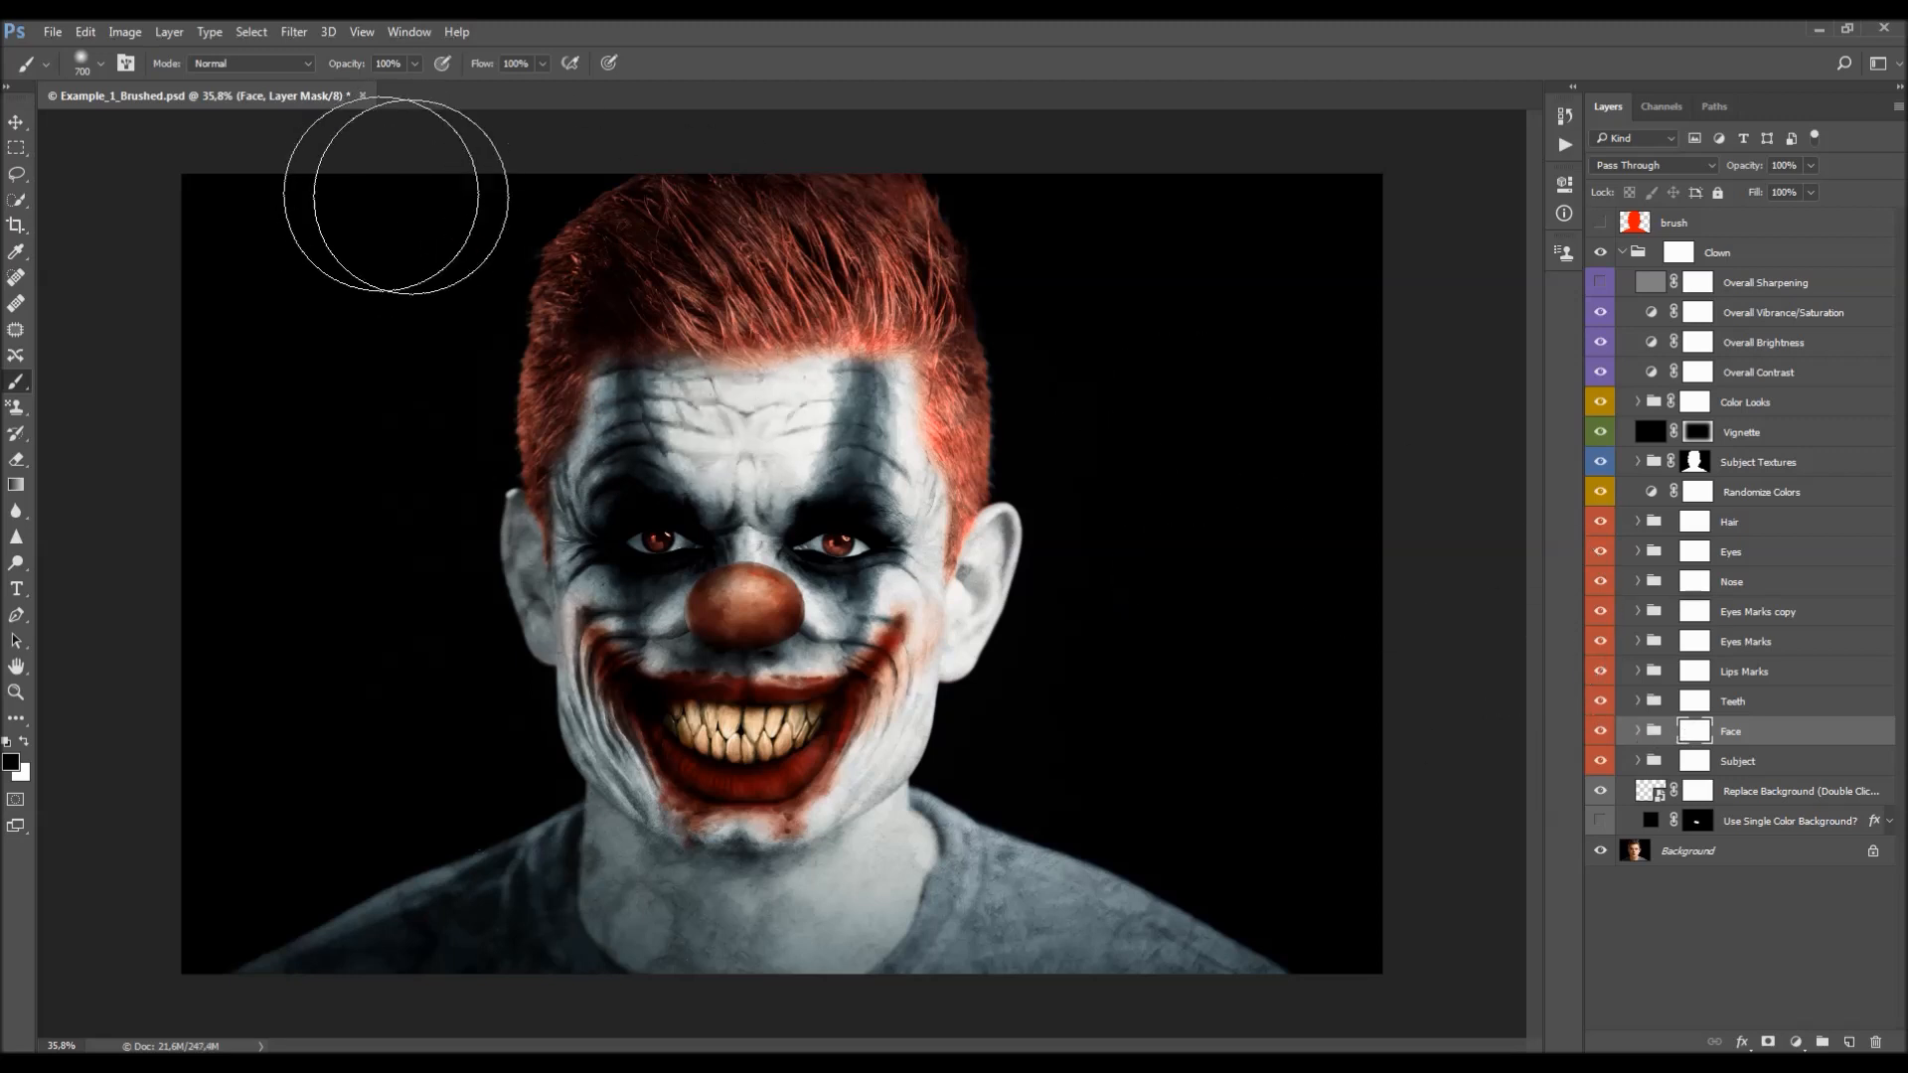
{"action": "left_click_drag", "start_coordinate": [350, 65], "coordinate": [311, 69]}
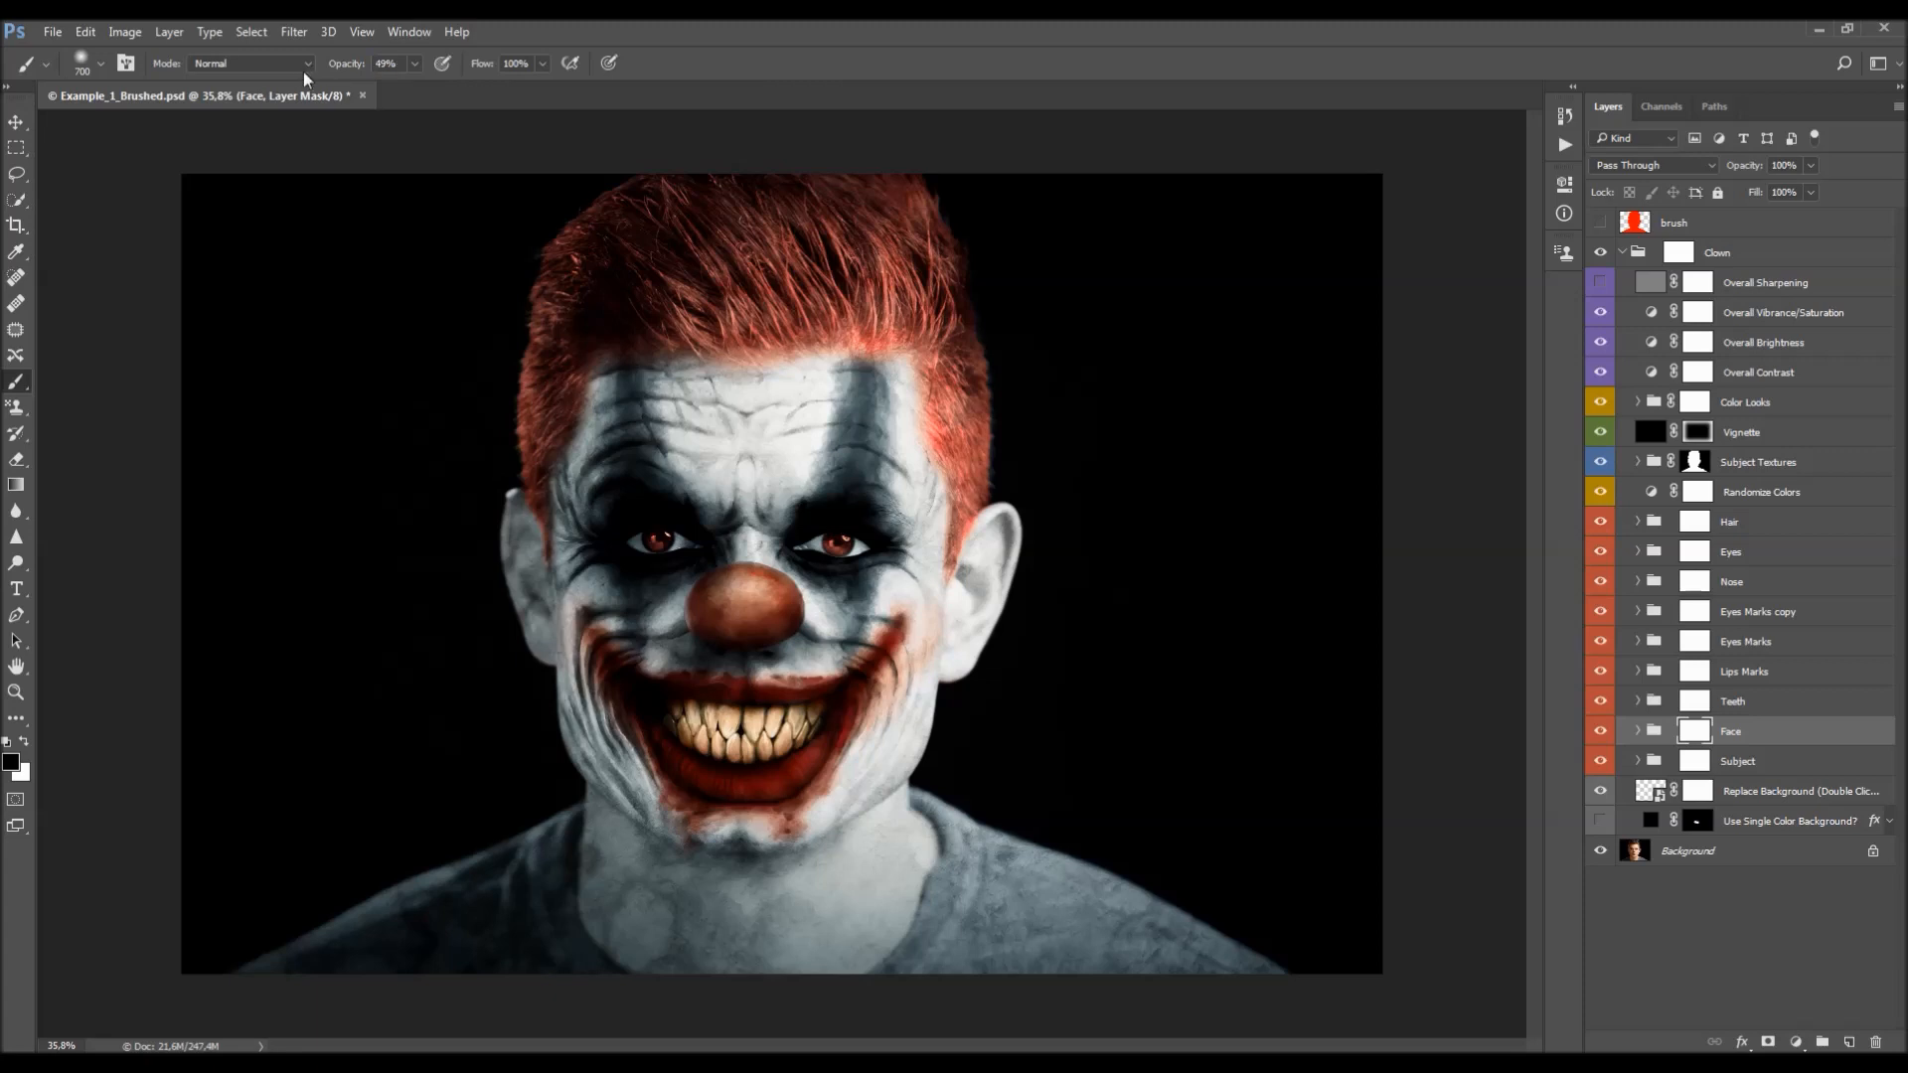
- Try painting half-strength black over the forehead, cheek and mouth wrinkles on the Face mask, and undo the strokes
{"action": "mouse_move", "coordinate": [680, 403]}
{"action": "left_mouse_down"}
{"action": "mouse_move", "coordinate": [660, 401]}
{"action": "mouse_move", "coordinate": [873, 416]}
{"action": "left_mouse_up"}
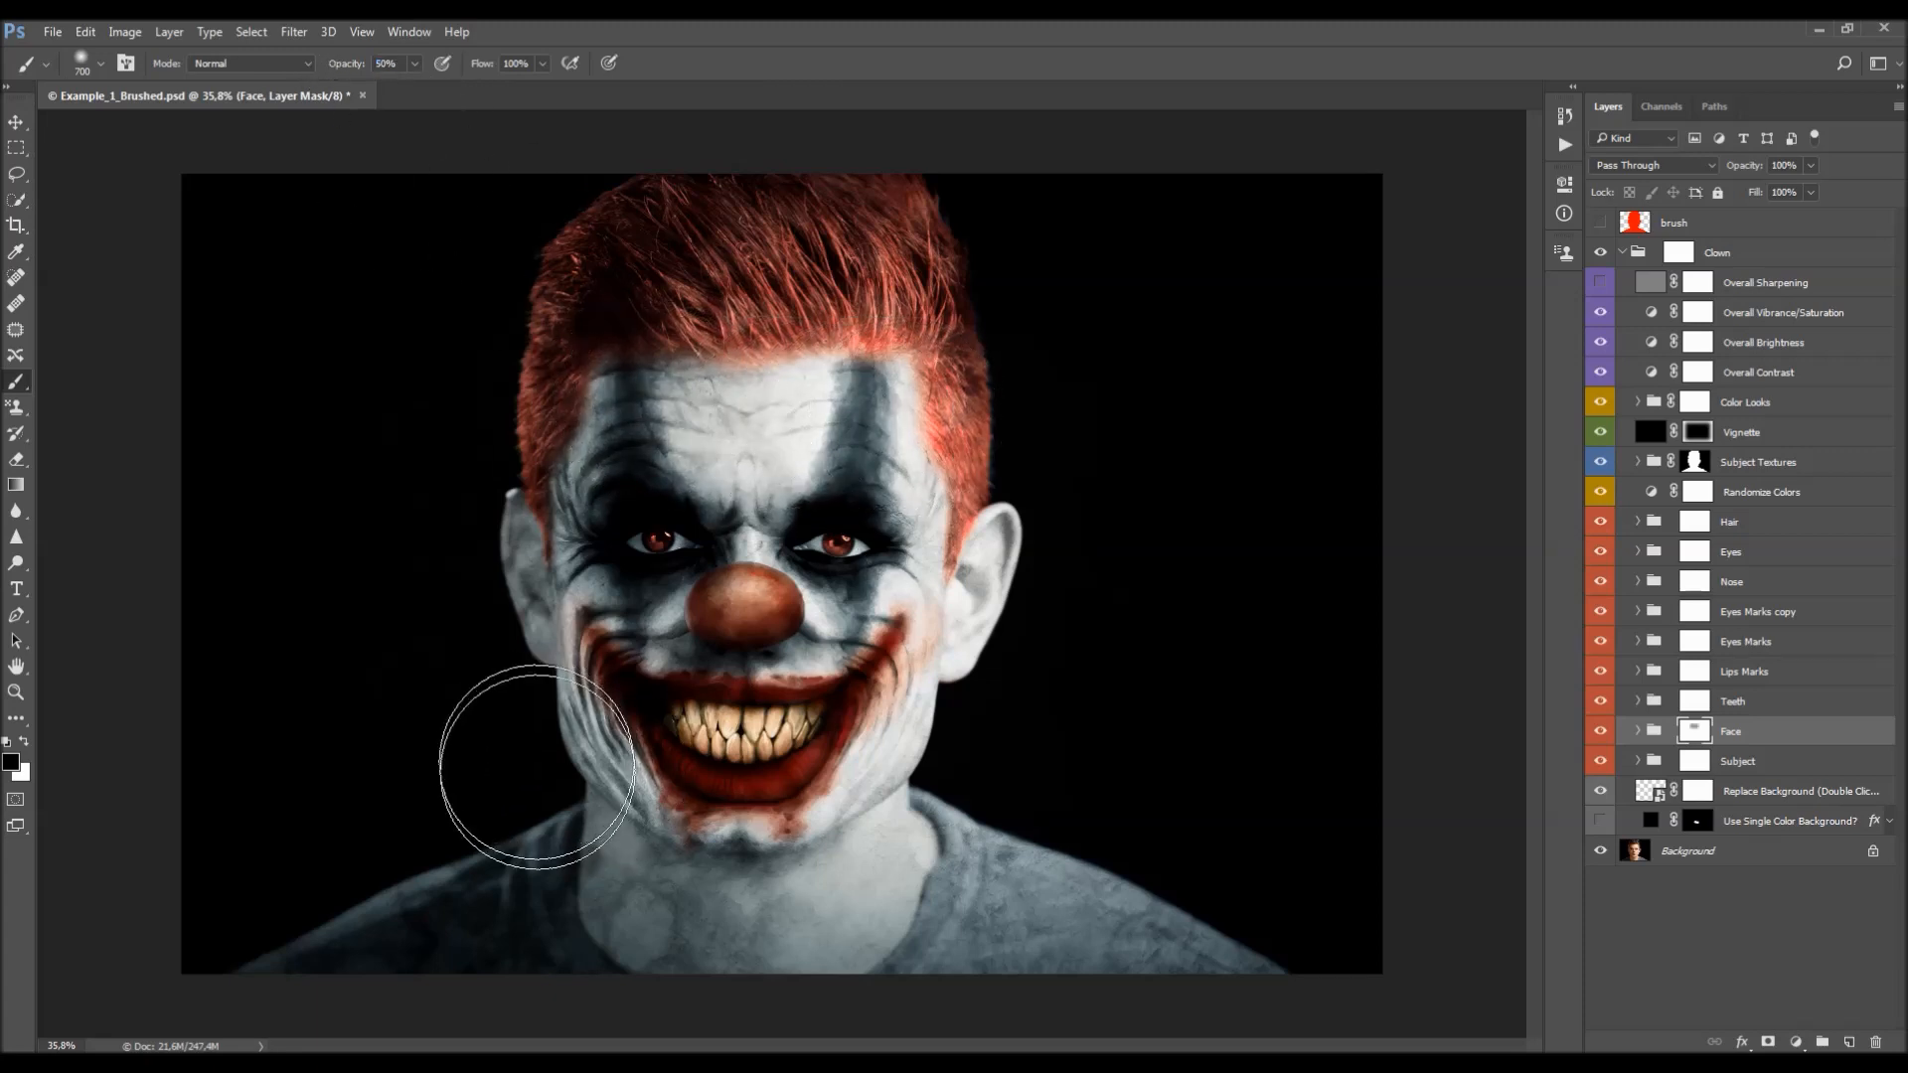
{"action": "left_click_drag", "start_coordinate": [974, 703], "coordinate": [949, 716]}
{"action": "mouse_move", "coordinate": [716, 612]}
{"action": "left_mouse_down"}
{"action": "mouse_move", "coordinate": [656, 590]}
{"action": "mouse_move", "coordinate": [900, 602]}
{"action": "left_mouse_up"}
{"action": "key", "text": "v"}
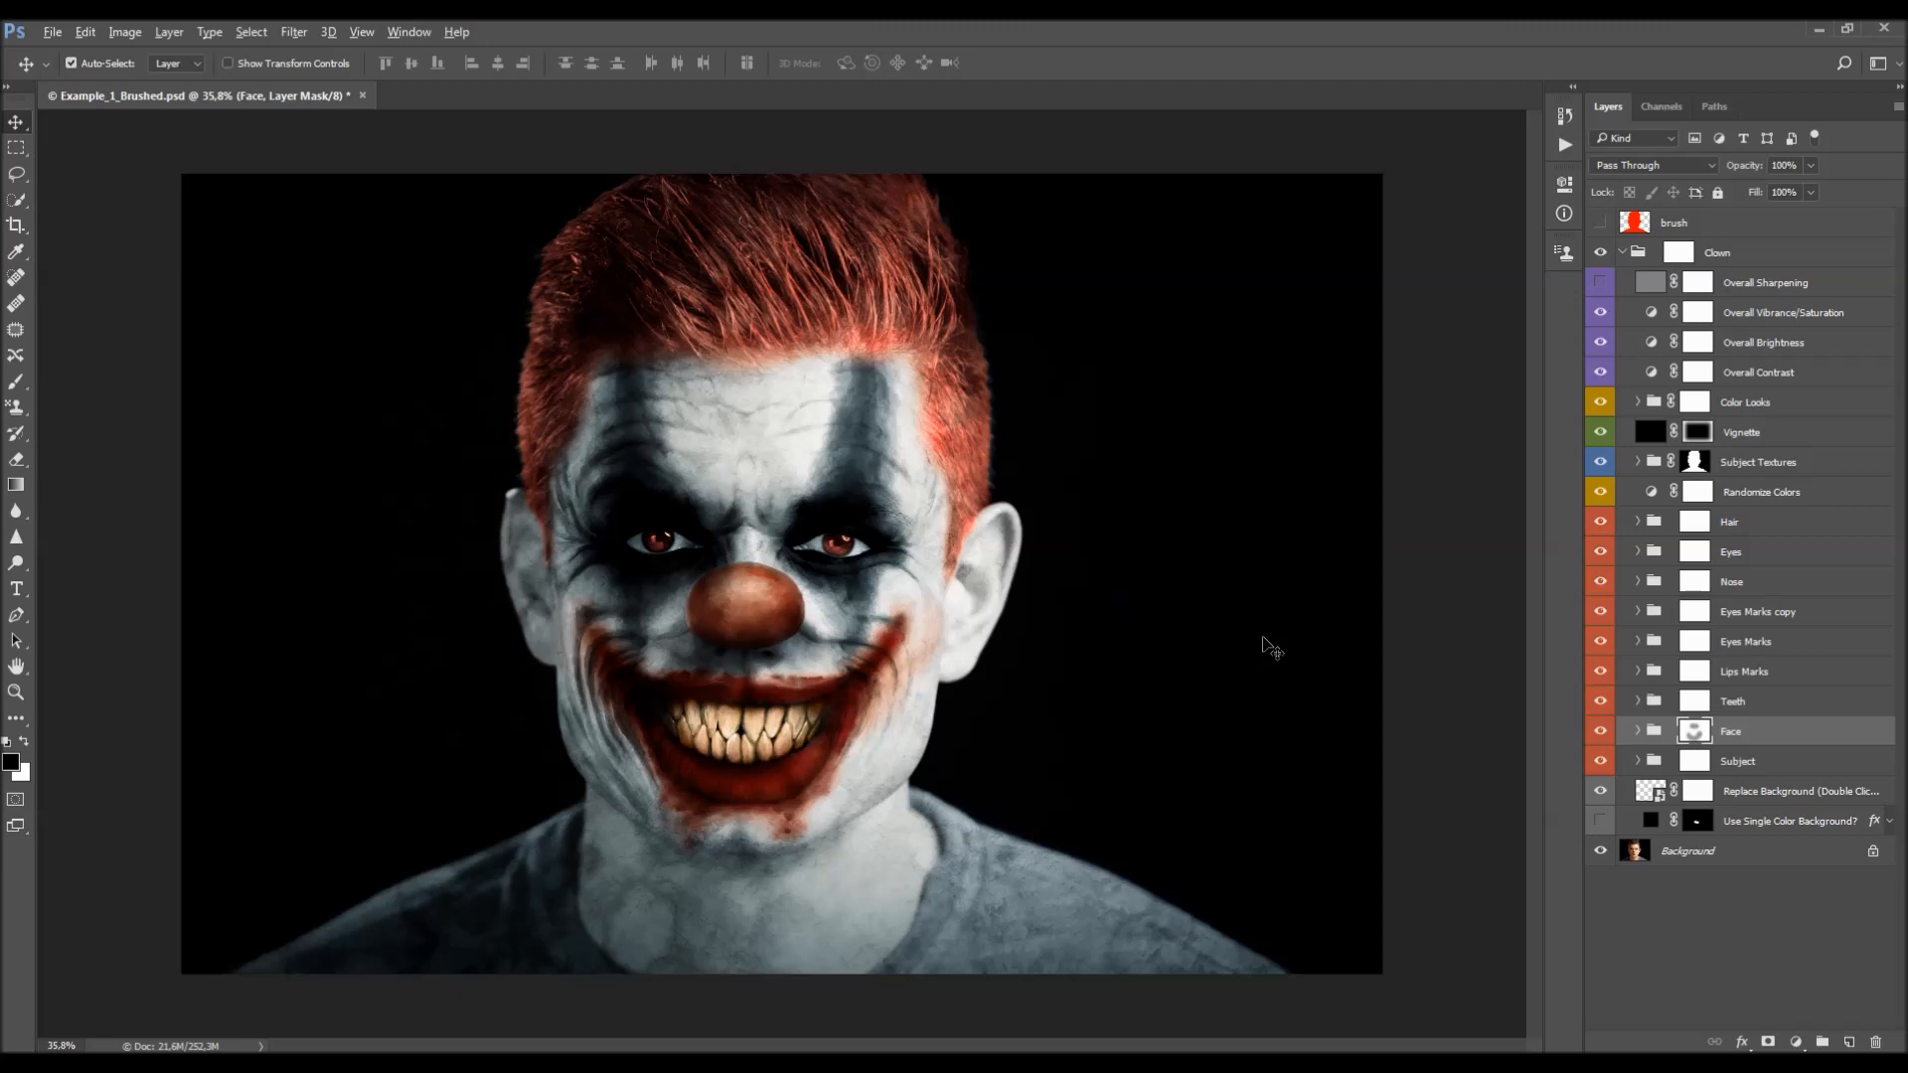
{"action": "key", "text": "ctrl+alt+z"}
{"action": "key", "text": "ctrl+alt+z"}
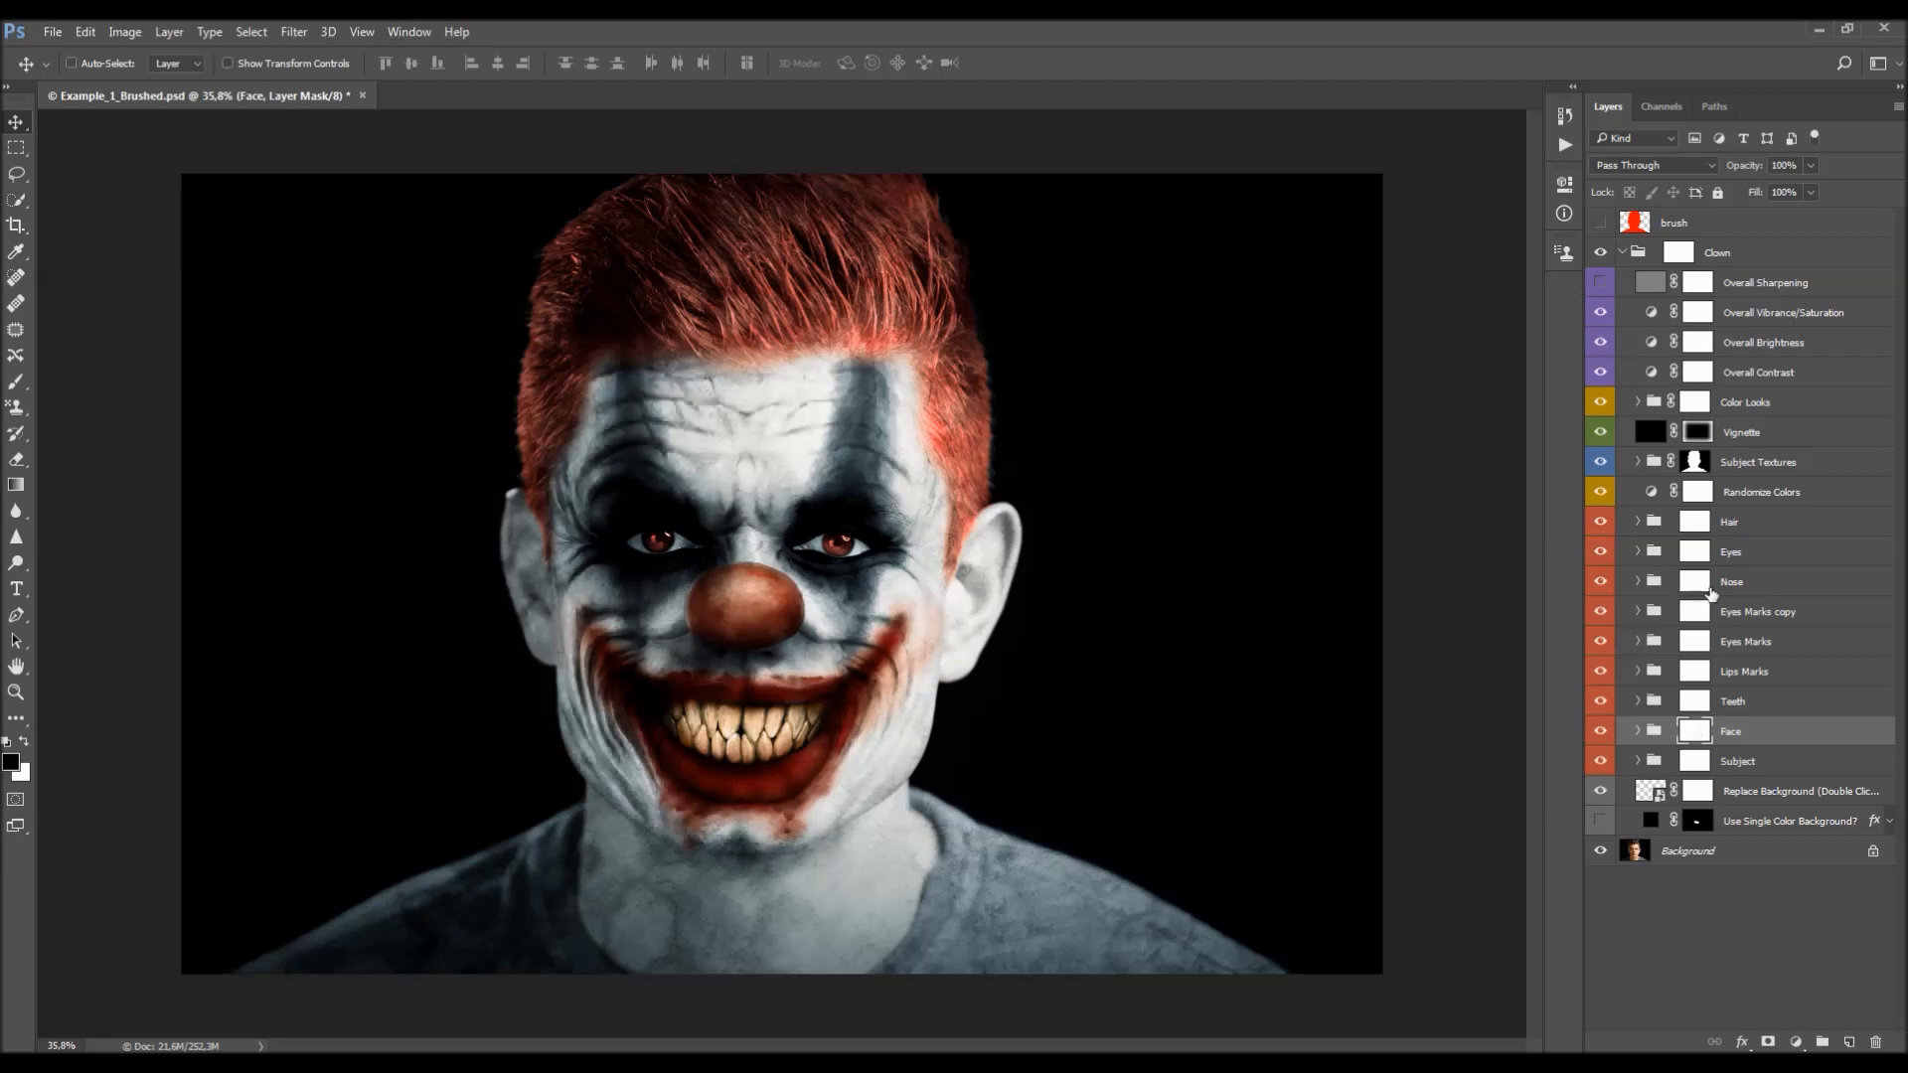
- Compare the image with the Eyes group hidden and shown, expand the group, and do the same for its Eyes Irises layer
{"action": "left_click", "coordinate": [1747, 564]}
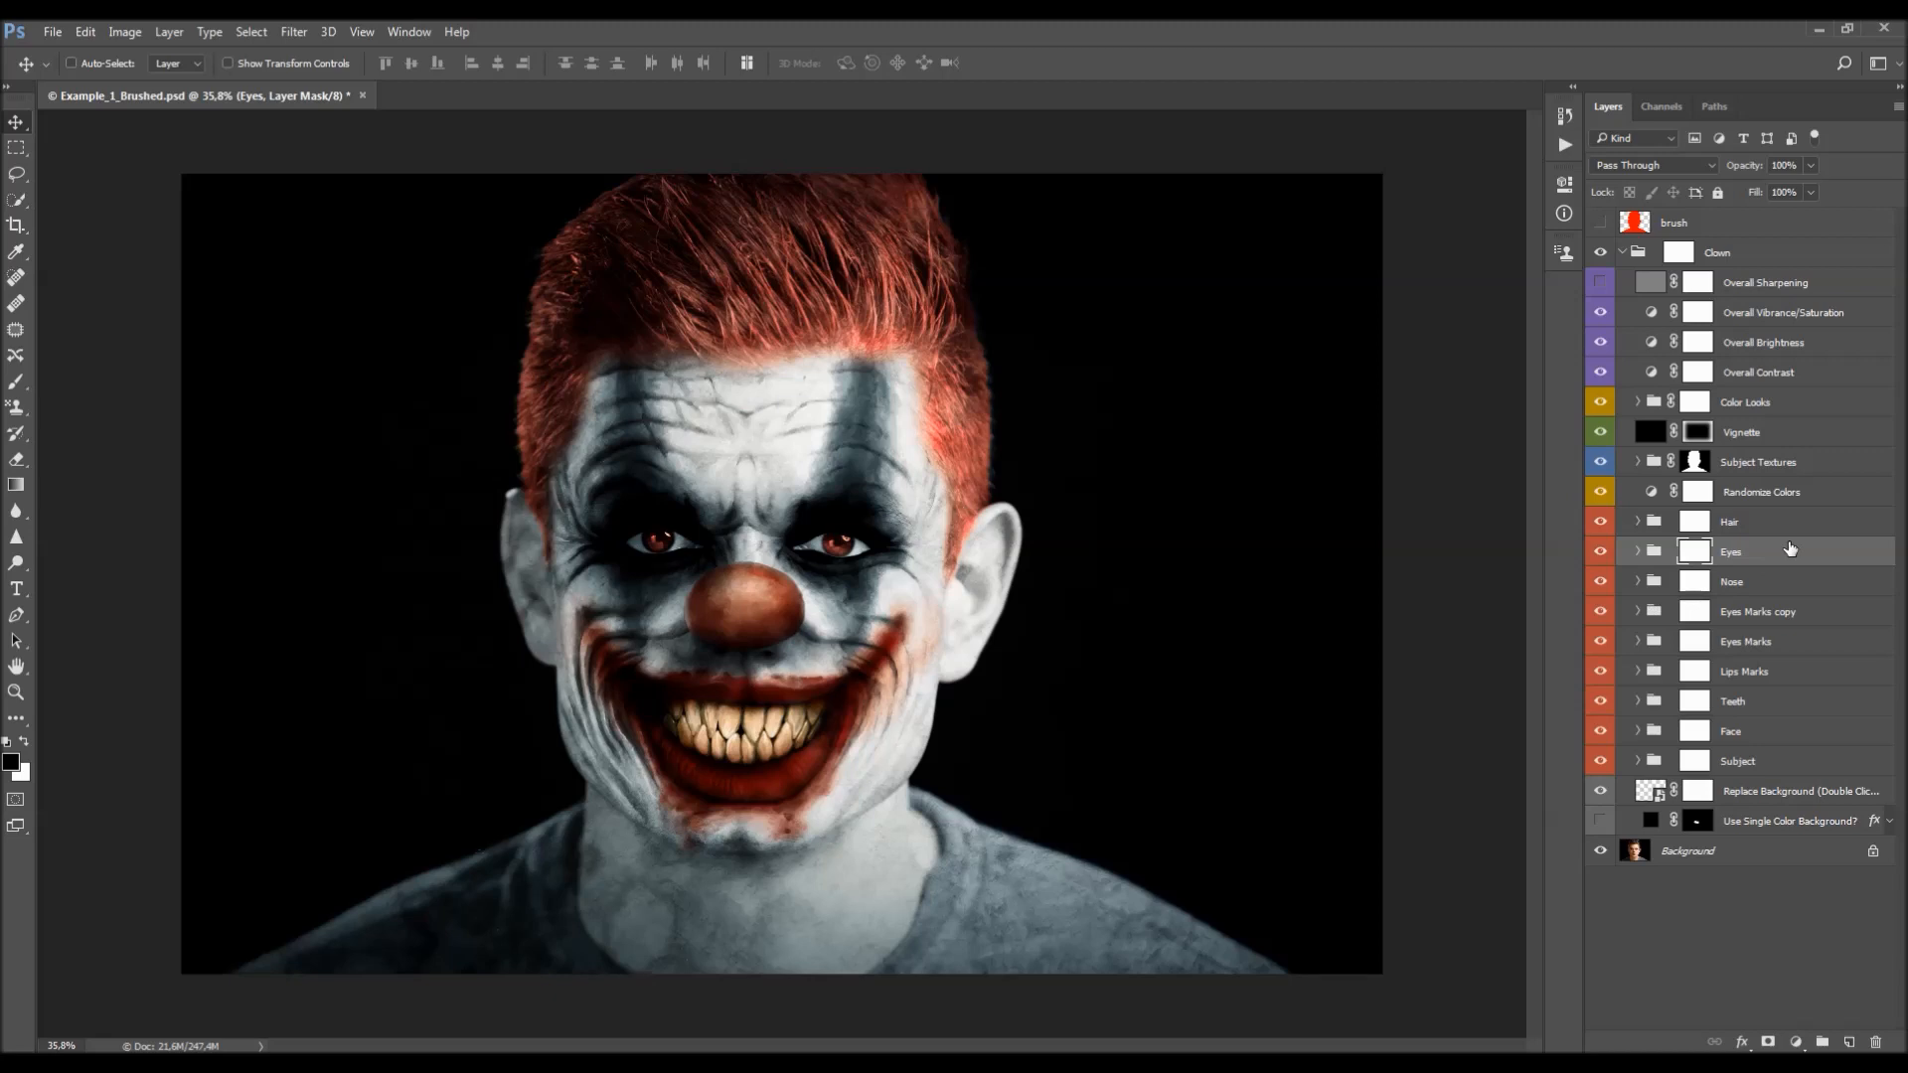
{"action": "left_click", "coordinate": [1601, 554]}
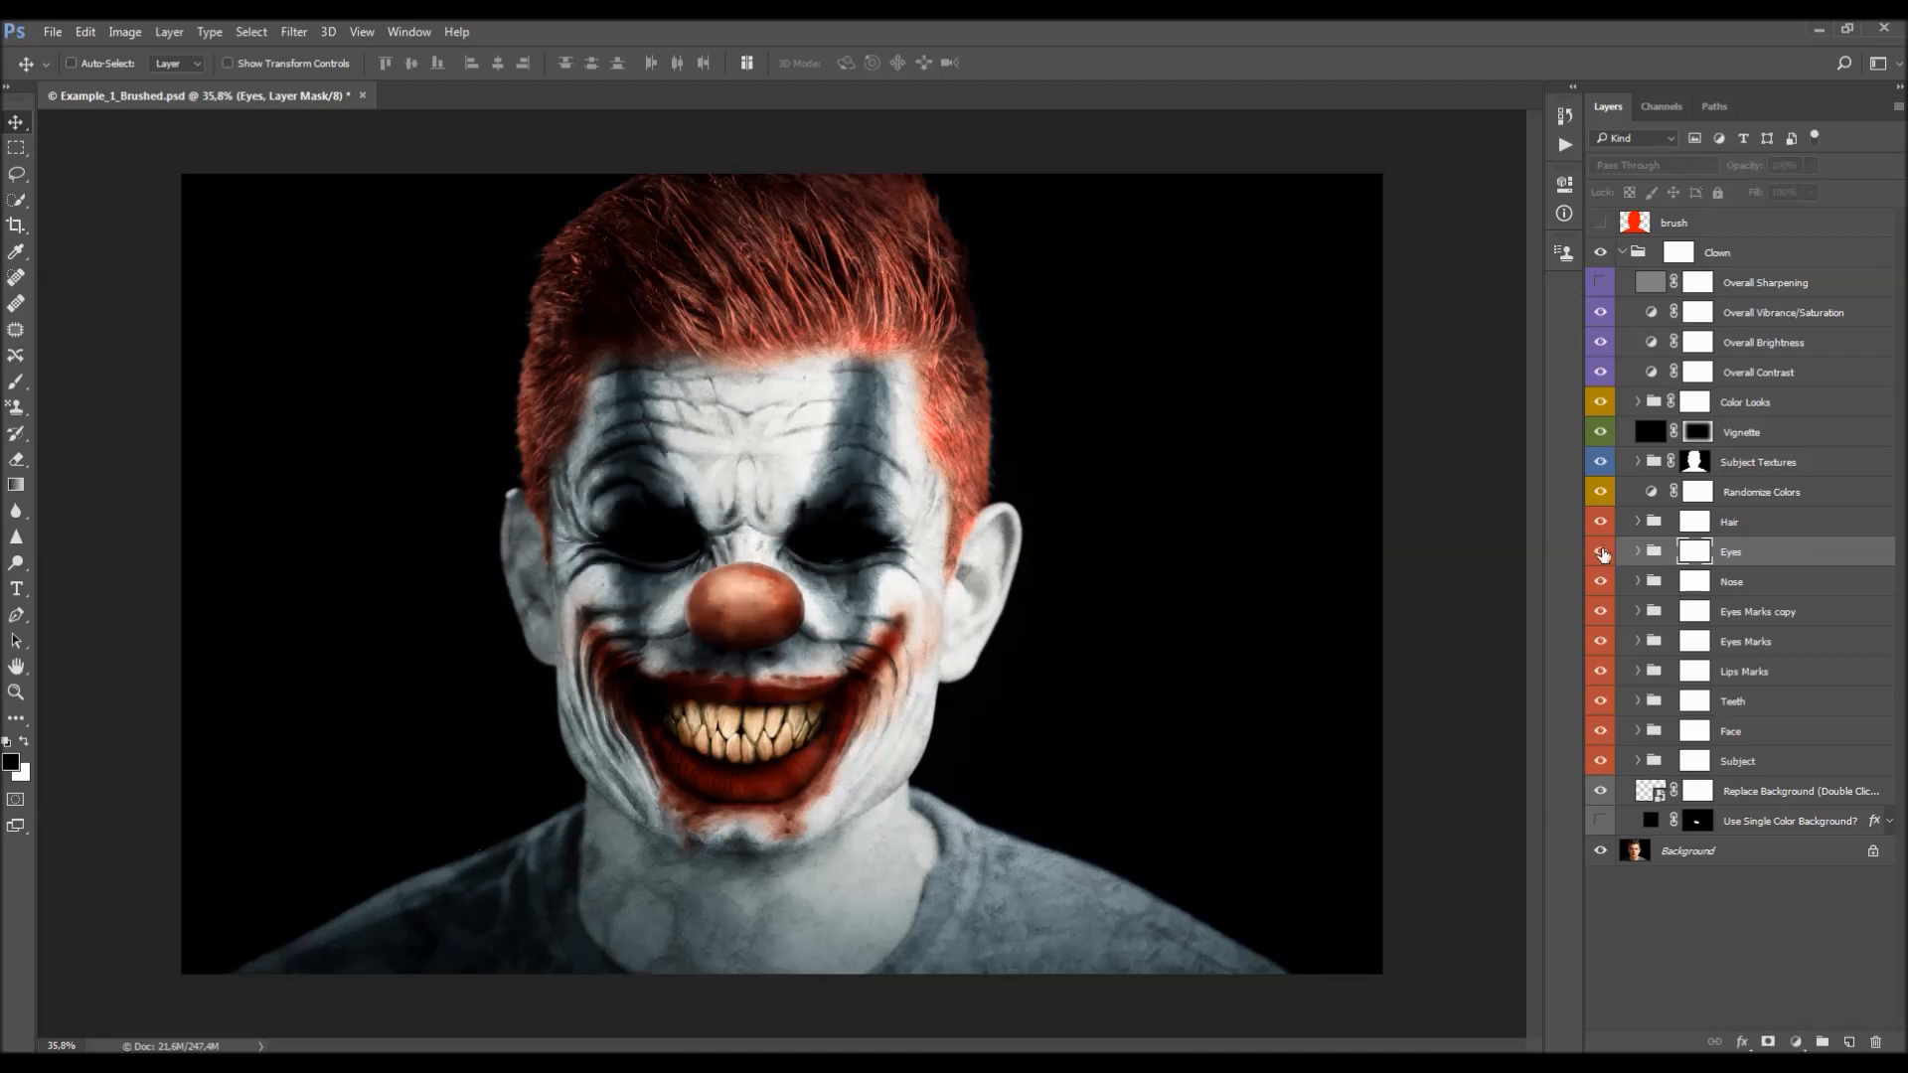
{"action": "left_click", "coordinate": [1602, 554]}
{"action": "left_click", "coordinate": [1637, 552]}
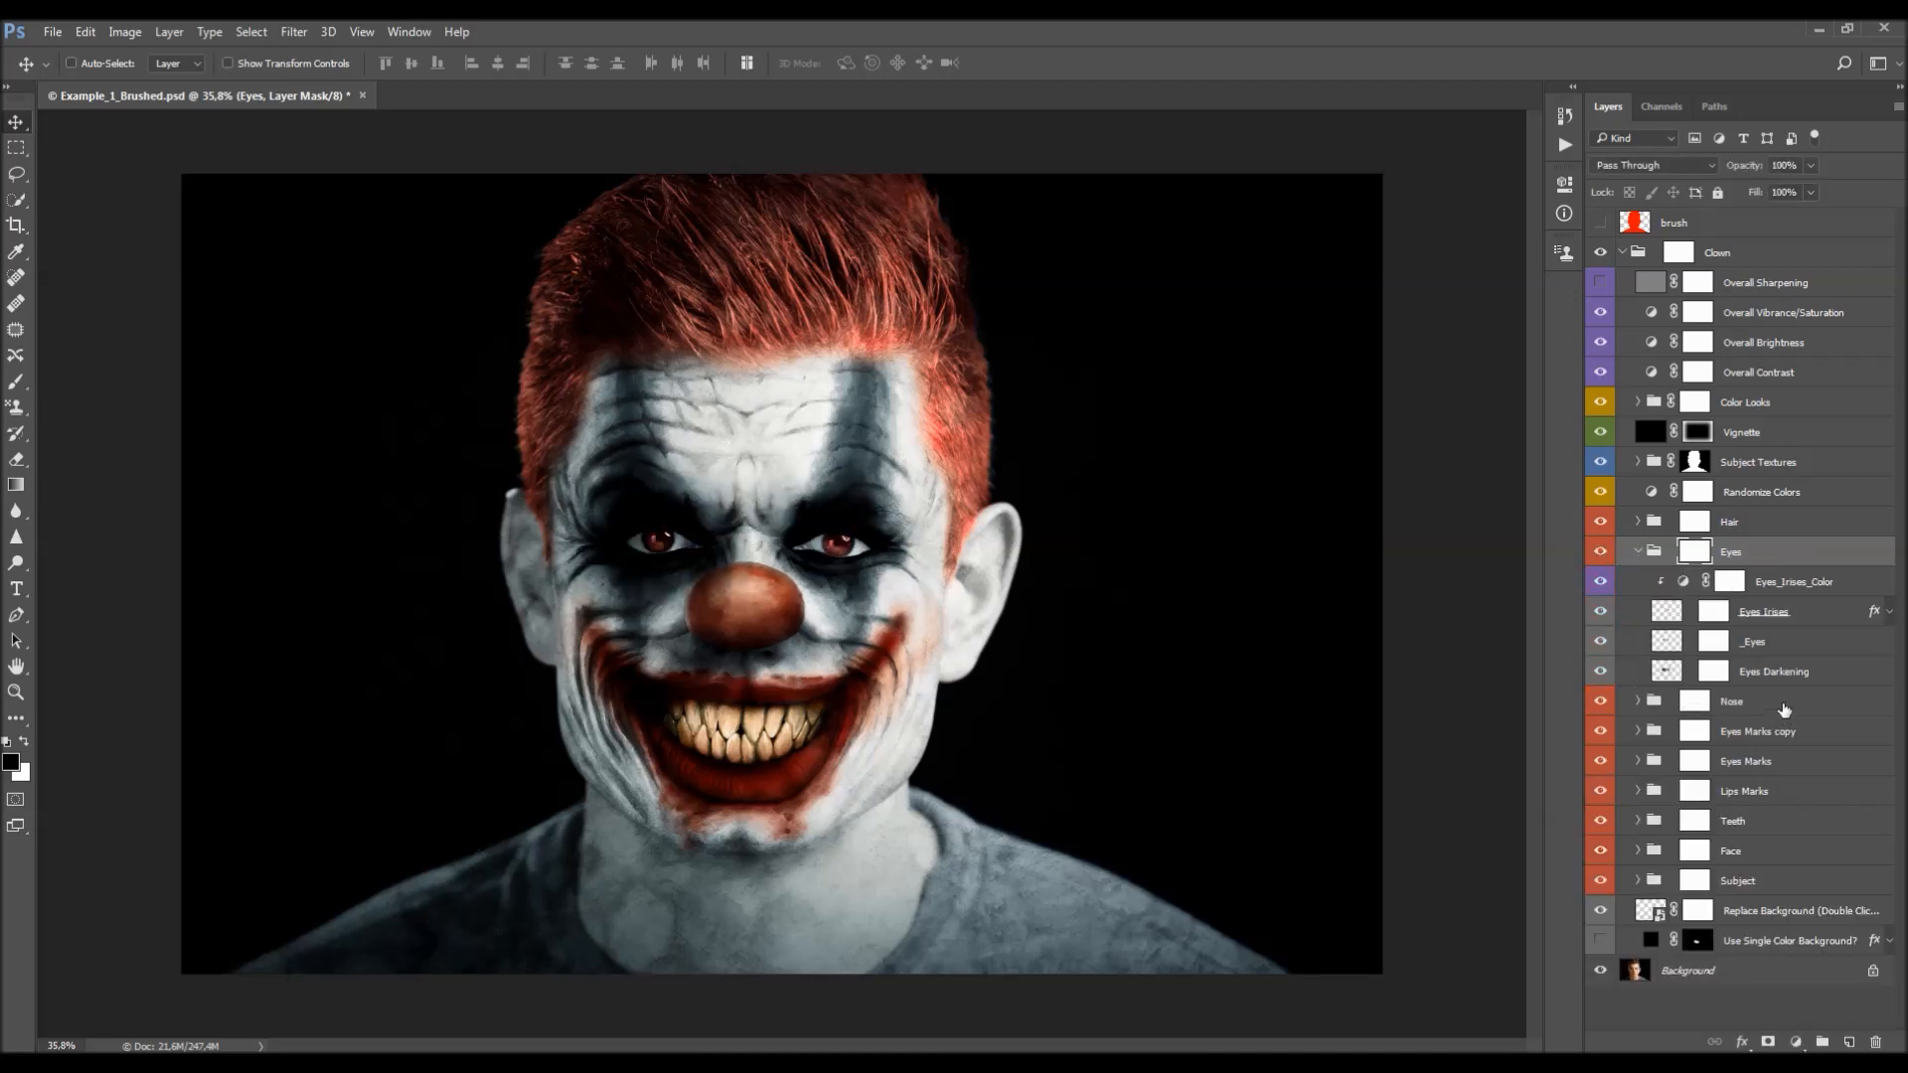
{"action": "left_click", "coordinate": [1776, 618]}
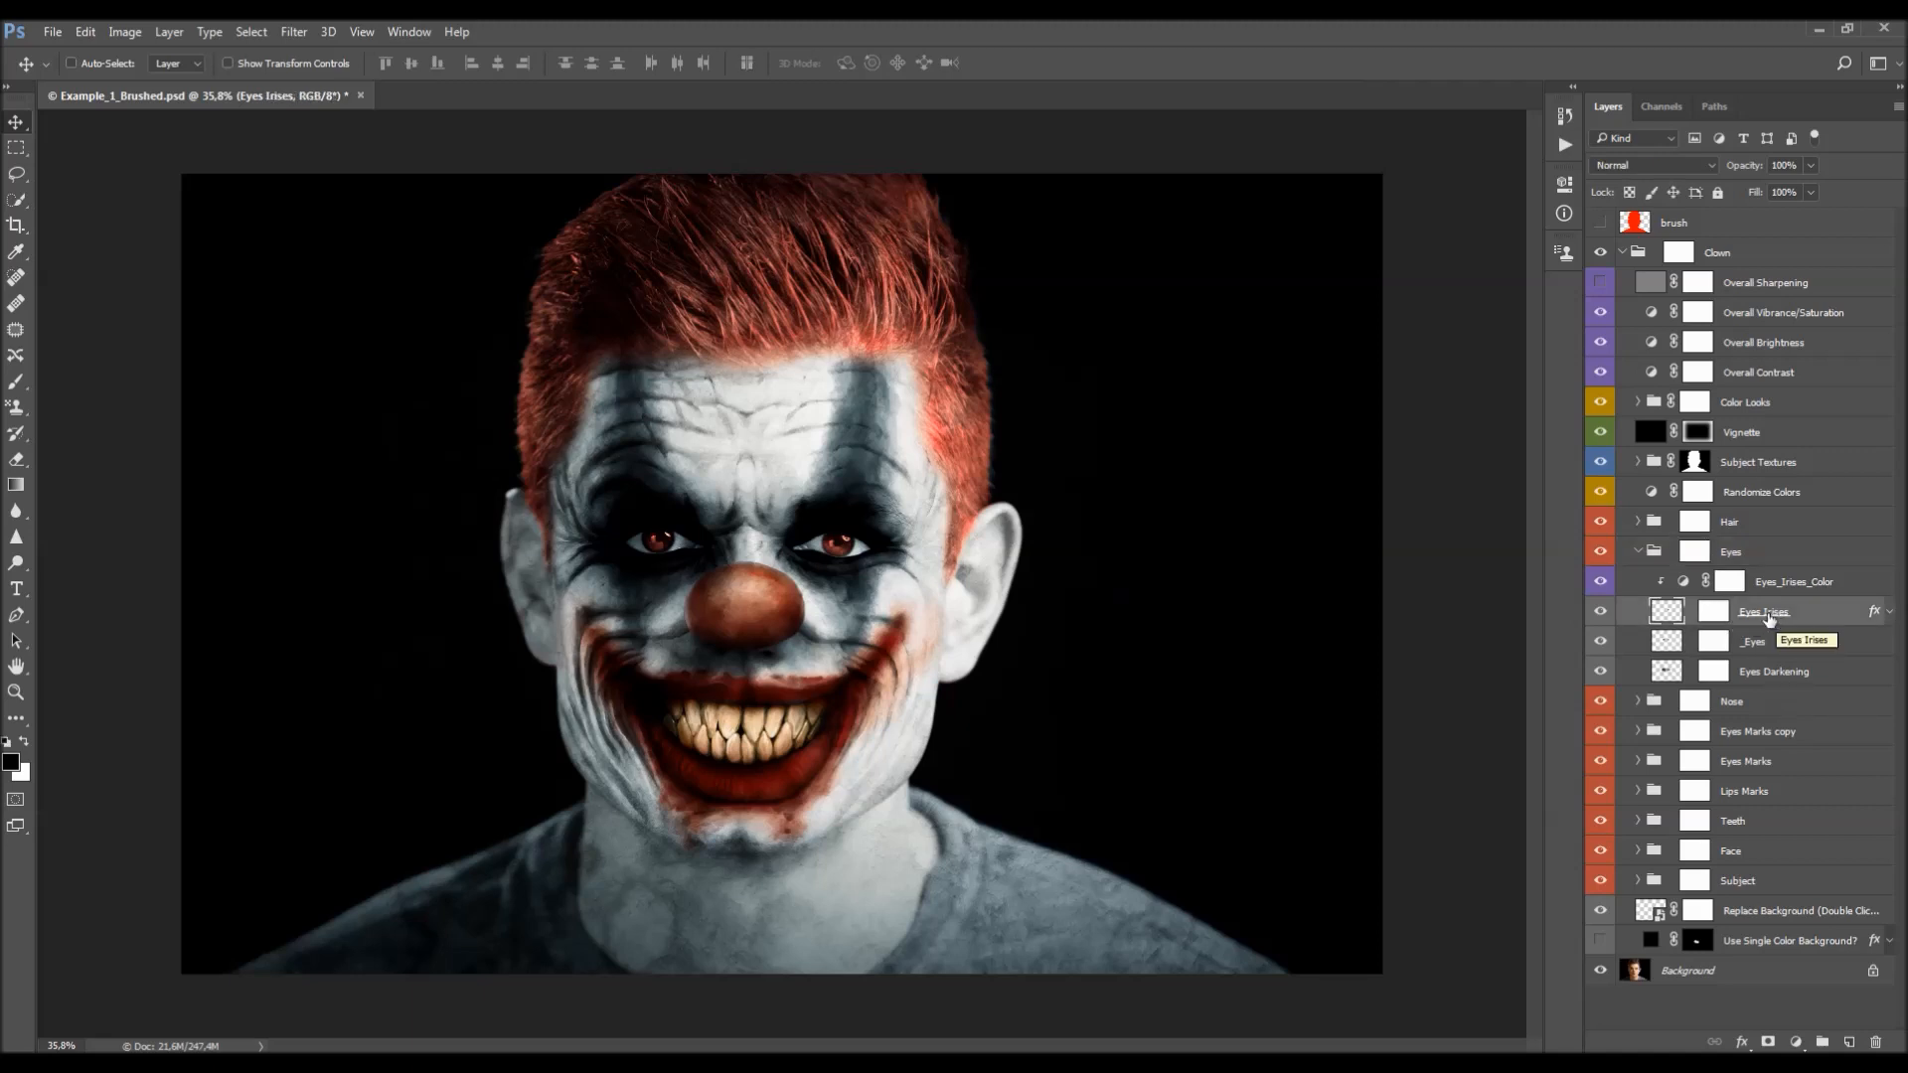
{"action": "left_click", "coordinate": [1599, 613]}
{"action": "left_click", "coordinate": [1599, 613]}
- Try a different hue in the Eyes_Irises_Color Hue/Saturation adjustment, and undo the change
{"action": "left_click", "coordinate": [1774, 589]}
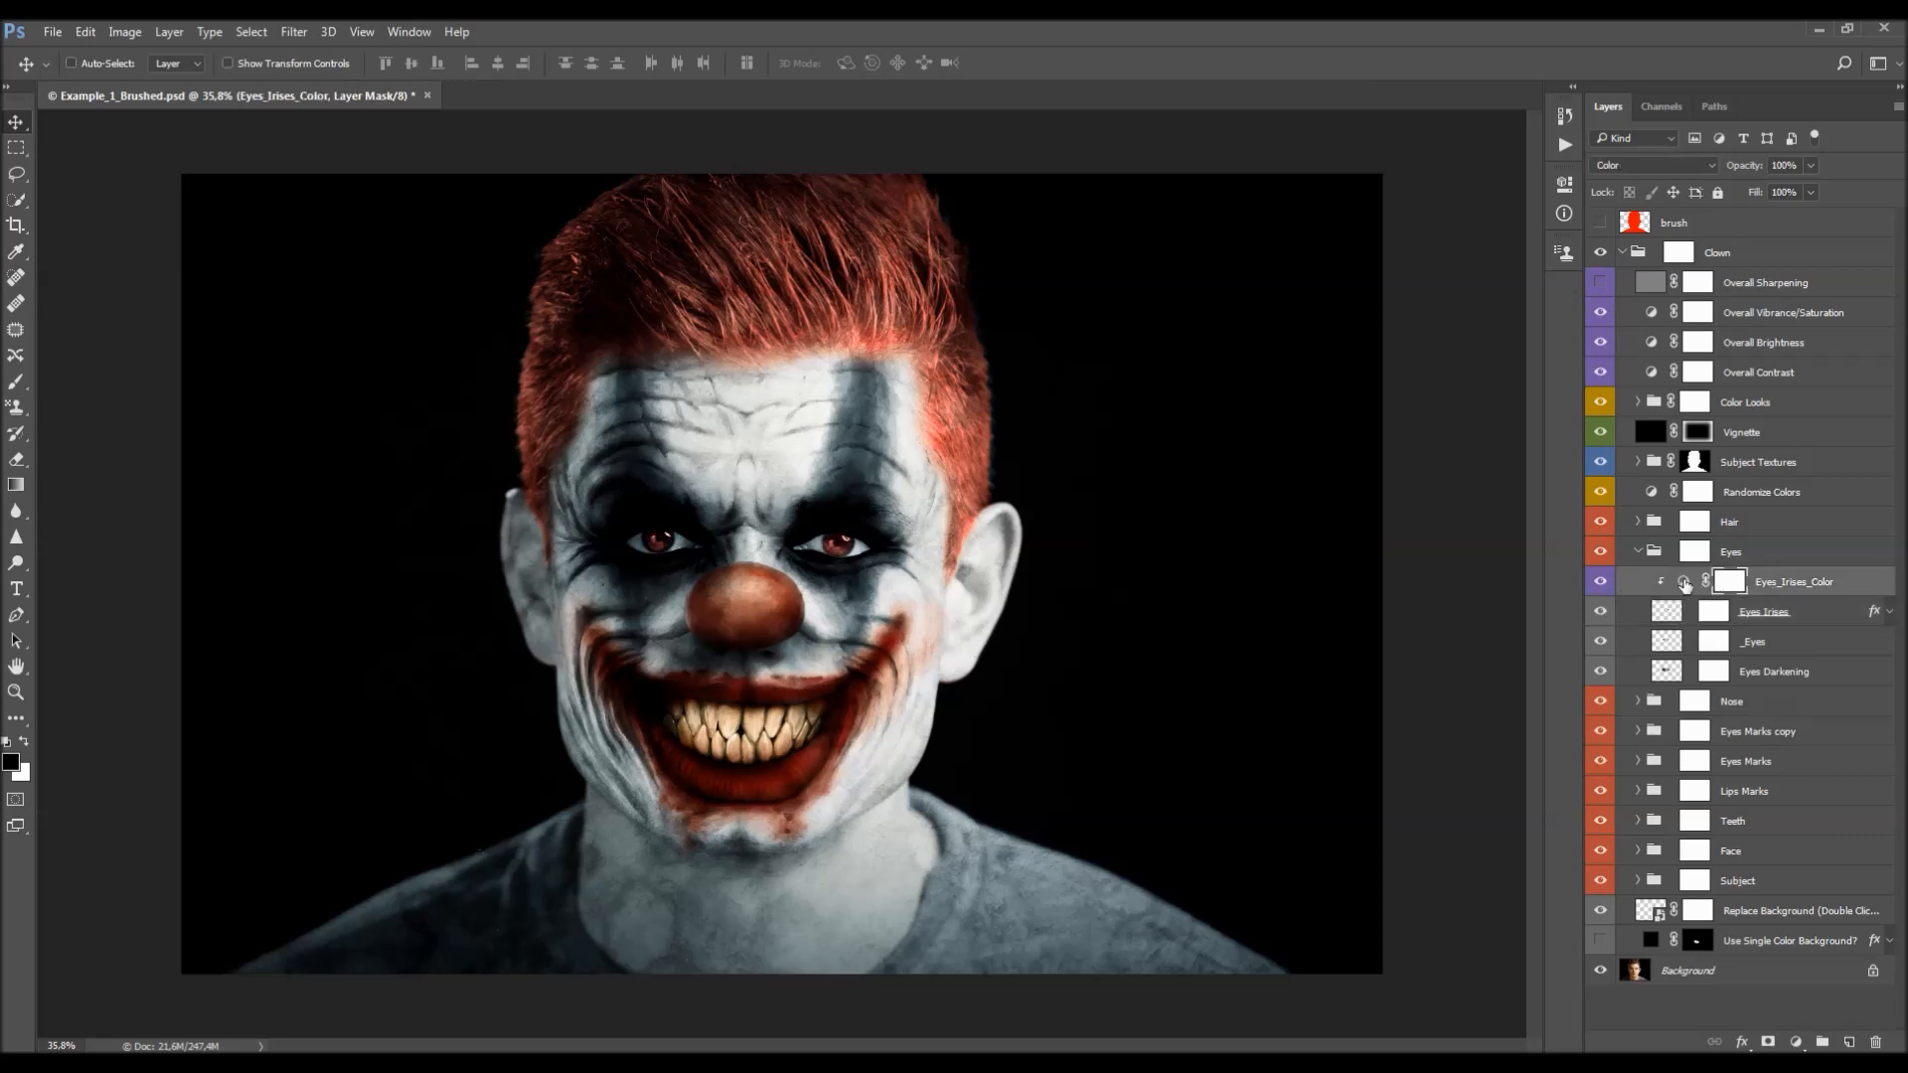
{"action": "double_click", "coordinate": [1685, 587]}
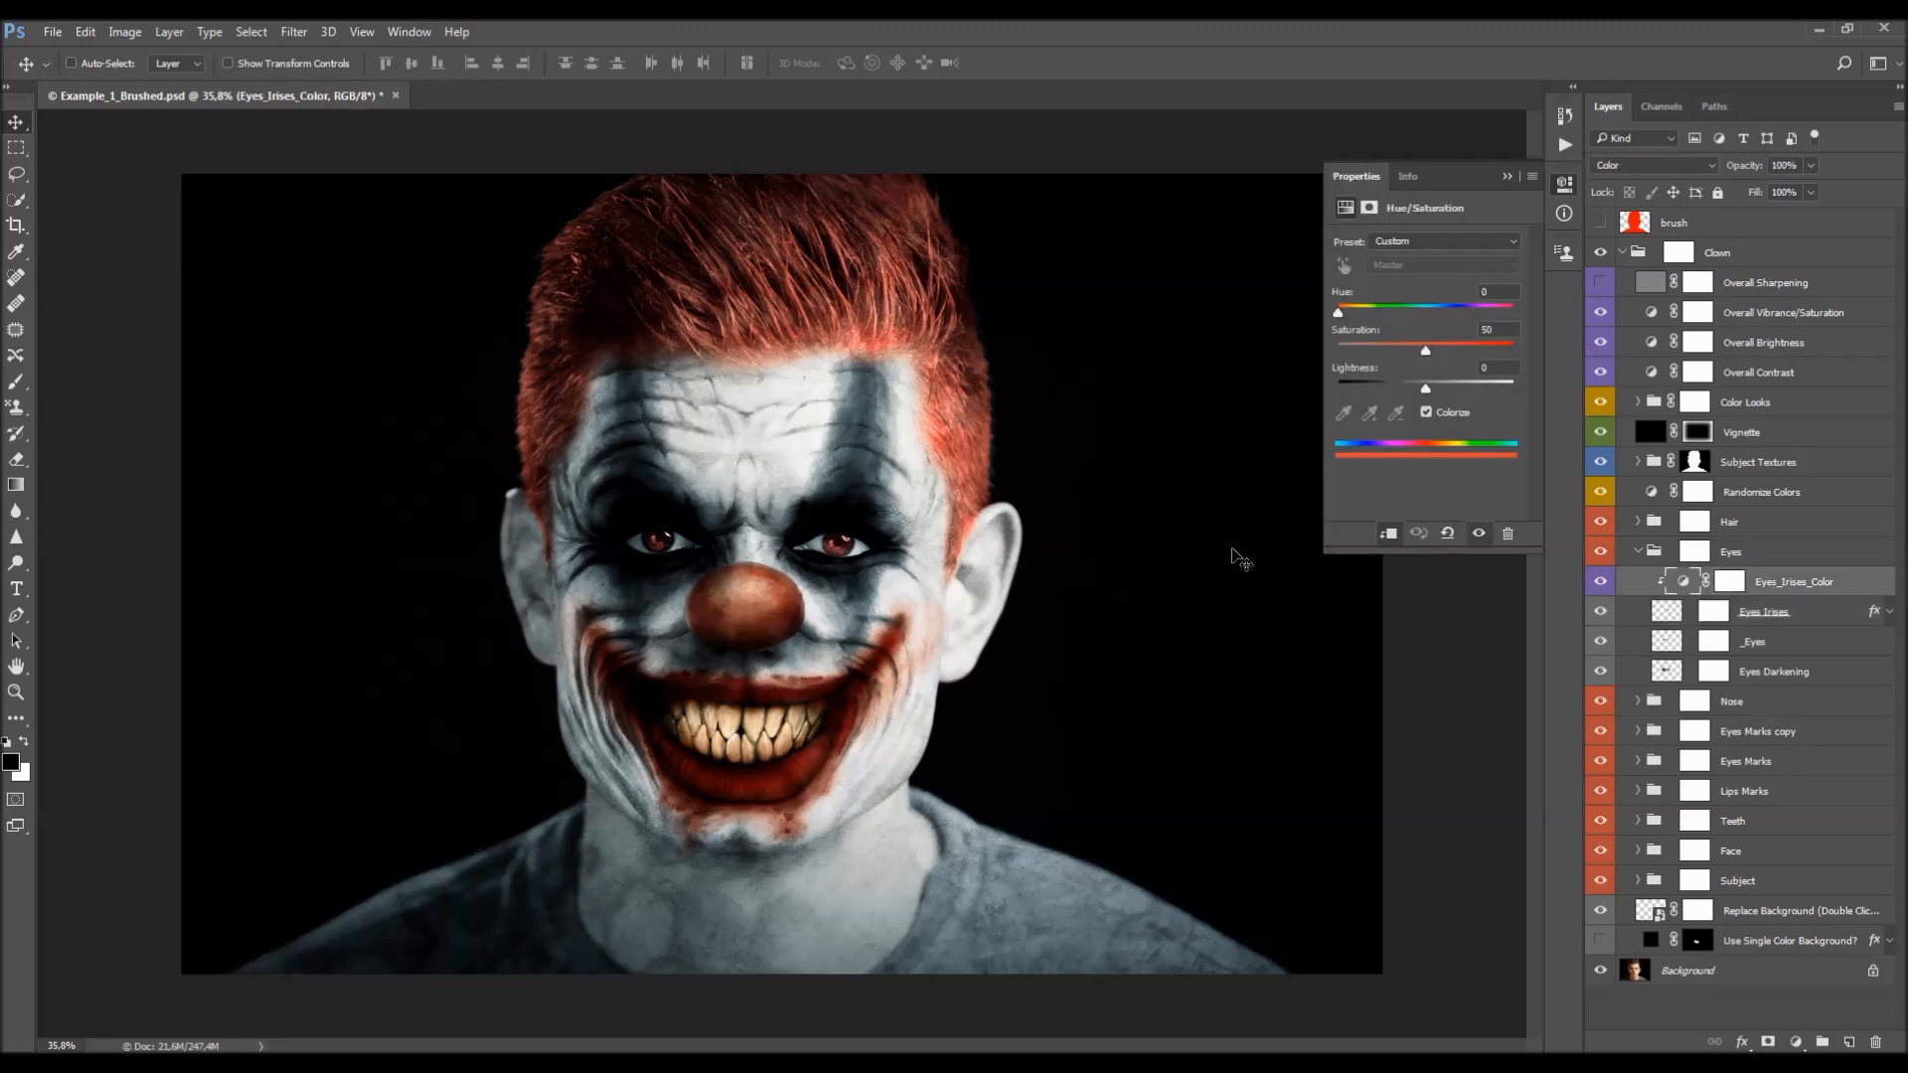
{"action": "left_click_drag", "start_coordinate": [1338, 312], "coordinate": [1475, 319]}
{"action": "key", "text": "ctrl+z"}
{"action": "left_click", "coordinate": [1506, 181]}
- Expand the Eyes Irises layer's effects, preview its Inner Glow off and on, and reduce the glow's size
{"action": "left_click", "coordinate": [1882, 610]}
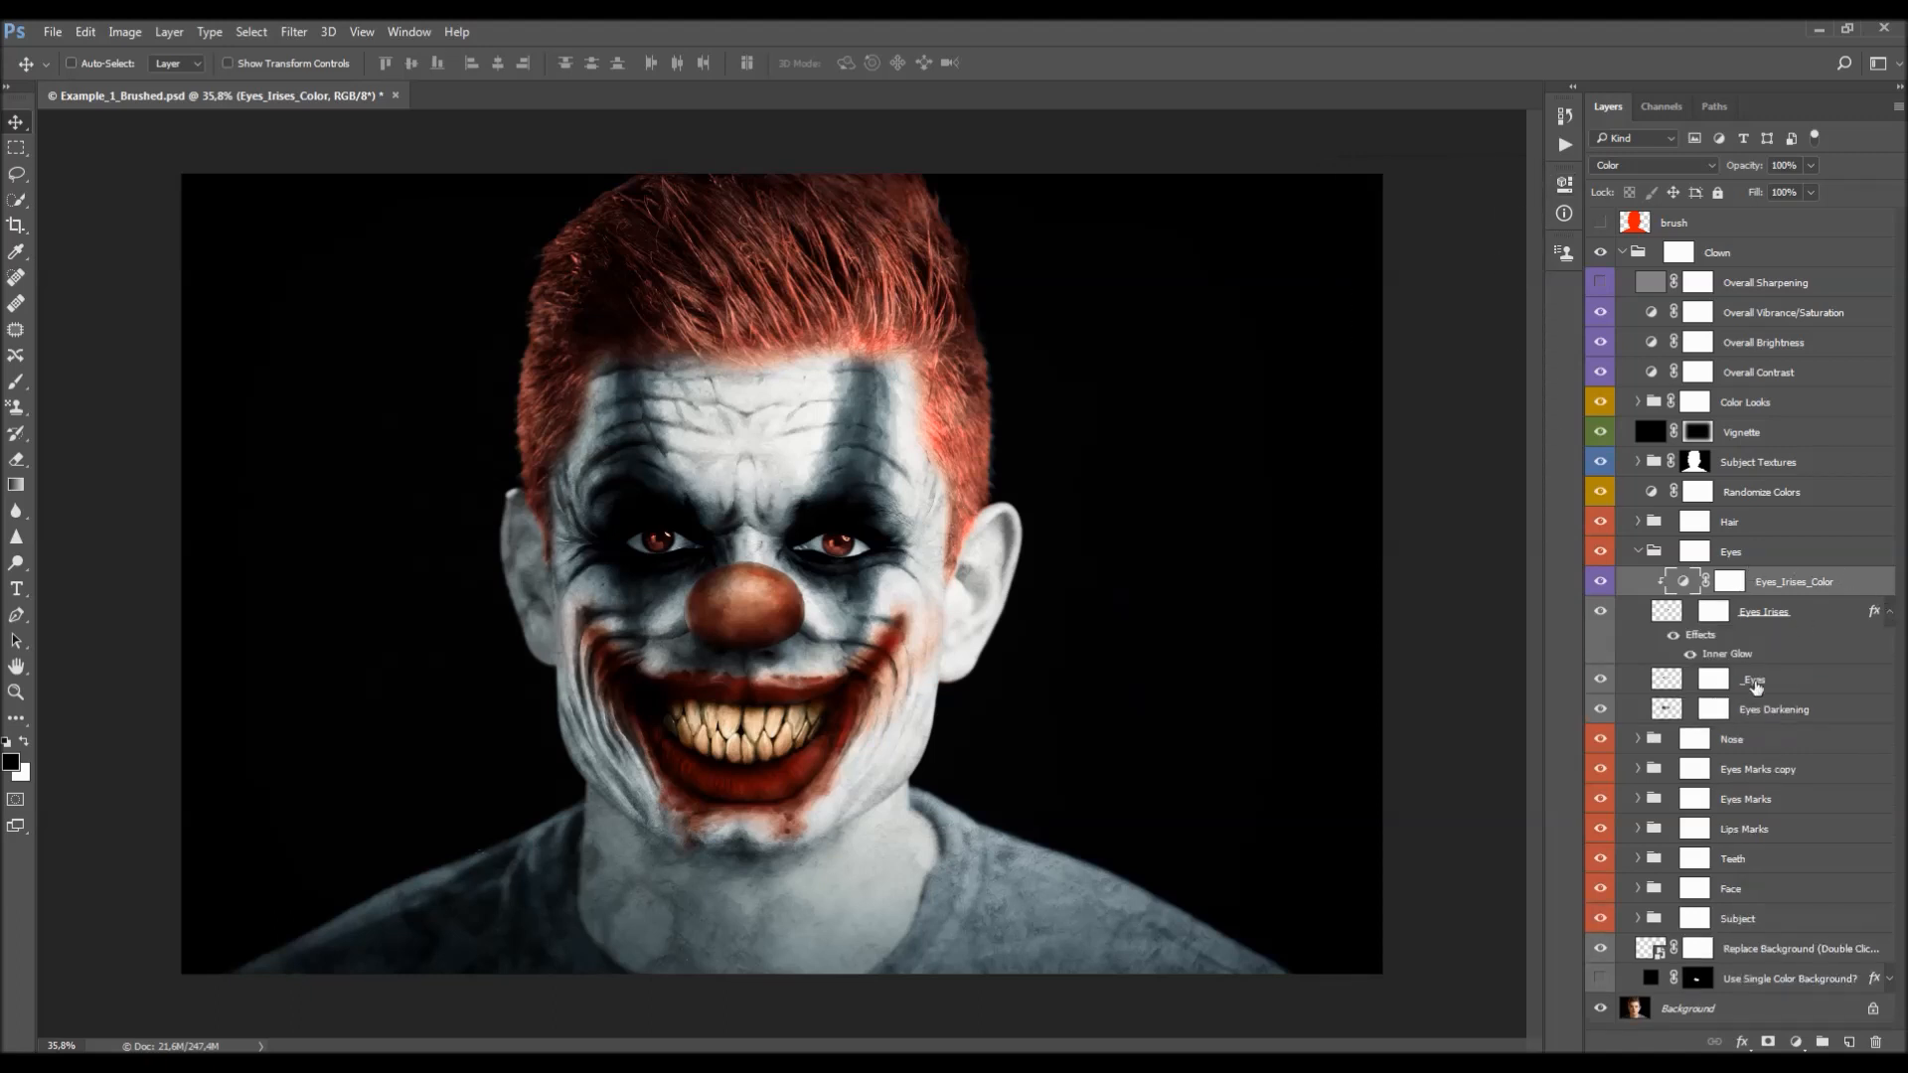
{"action": "double_click", "coordinate": [1711, 654]}
{"action": "left_click", "coordinate": [1095, 552]}
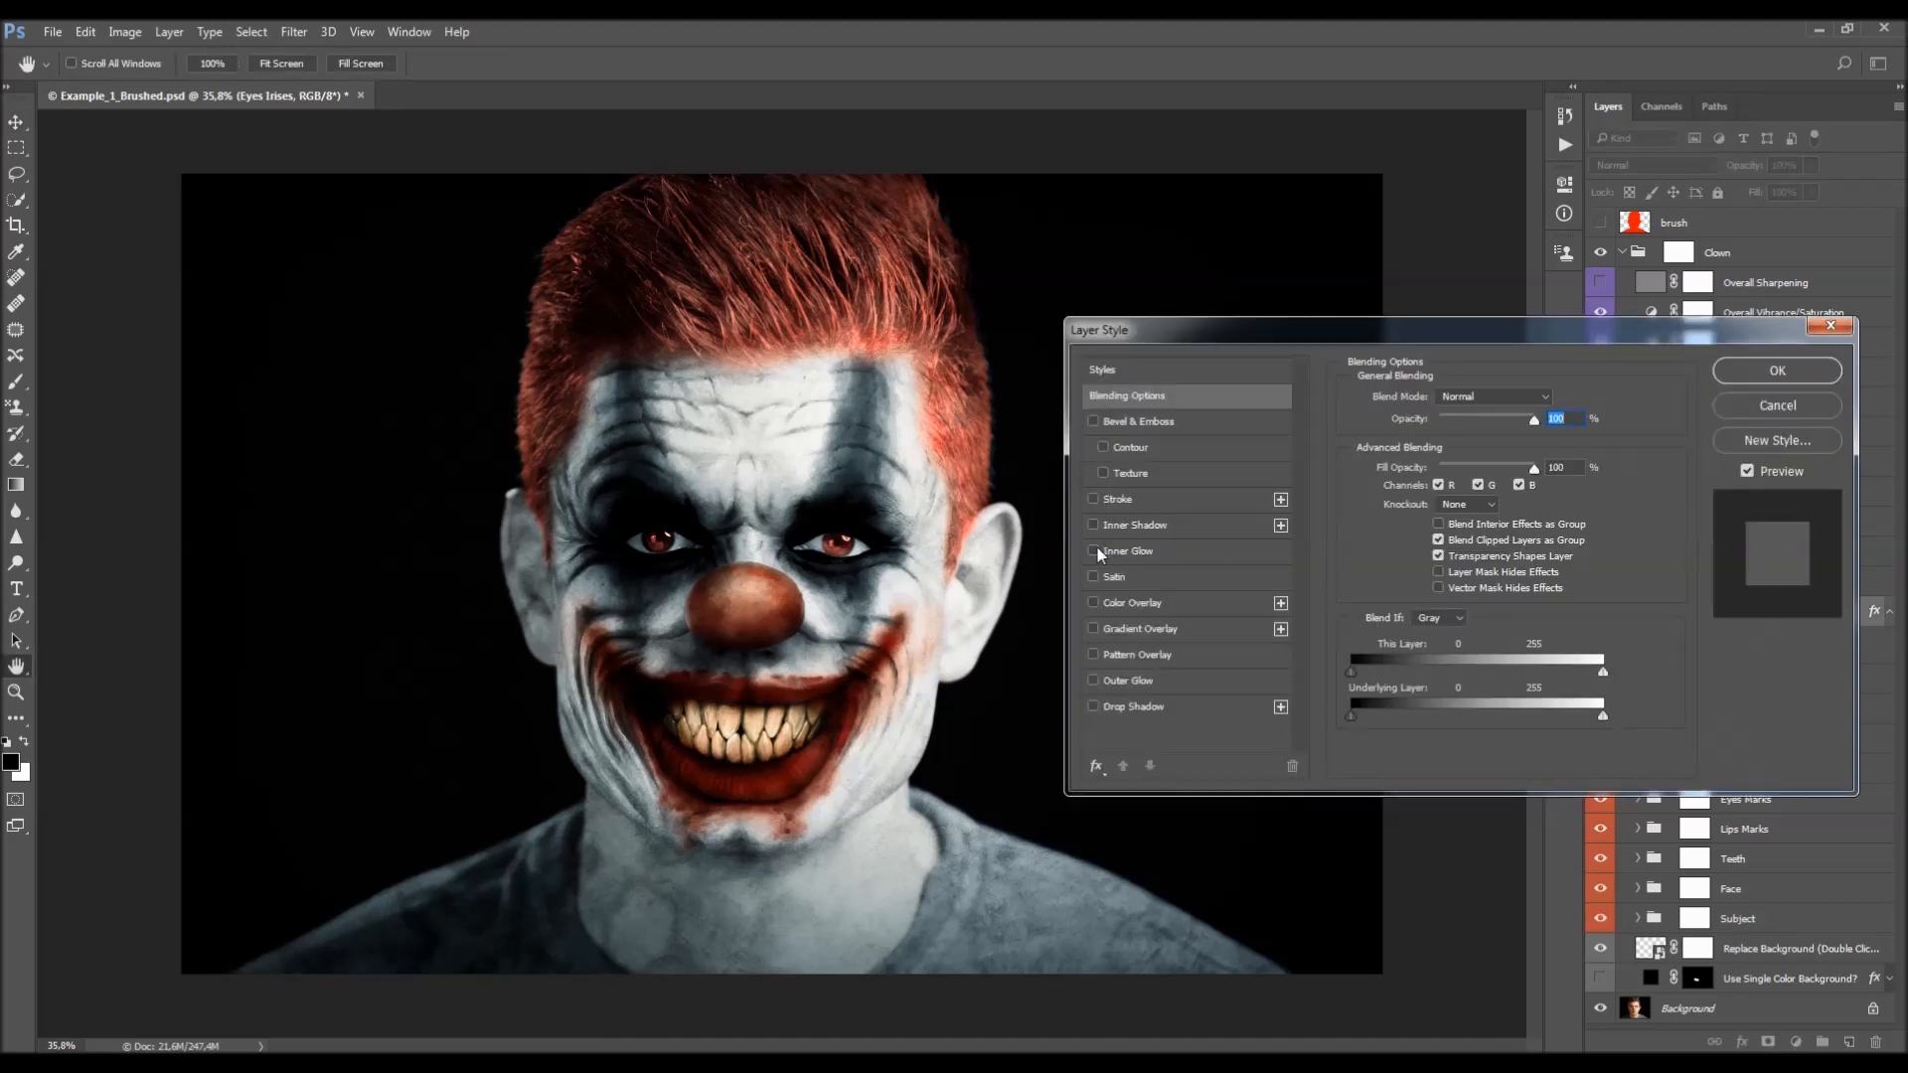
{"action": "left_click", "coordinate": [1094, 550]}
{"action": "left_click", "coordinate": [1128, 551]}
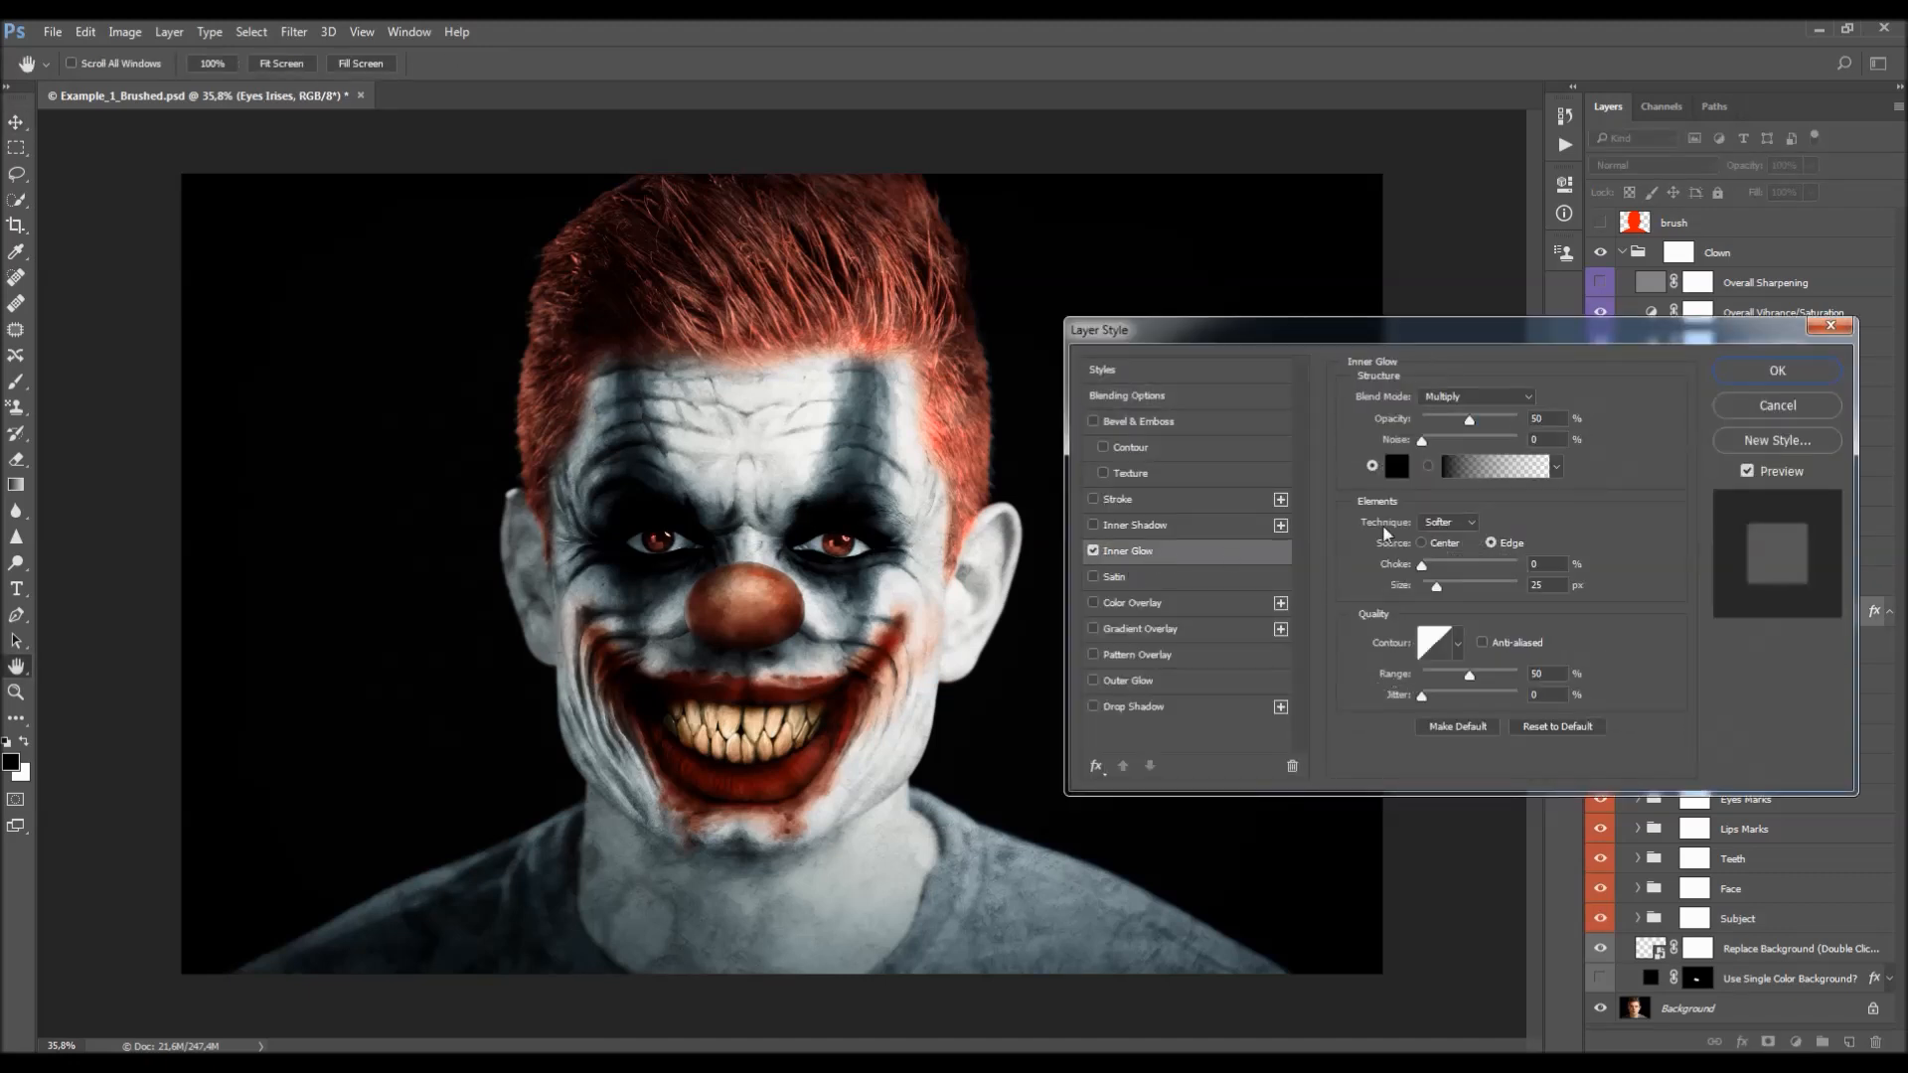
{"action": "mouse_move", "coordinate": [1470, 421]}
{"action": "left_mouse_down"}
{"action": "mouse_move", "coordinate": [1432, 424]}
{"action": "mouse_move", "coordinate": [1499, 420]}
{"action": "mouse_move", "coordinate": [1471, 420]}
{"action": "left_mouse_up"}
{"action": "mouse_move", "coordinate": [1436, 586]}
{"action": "left_mouse_down"}
{"action": "mouse_move", "coordinate": [1463, 582]}
{"action": "mouse_move", "coordinate": [1434, 586]}
{"action": "left_mouse_up"}
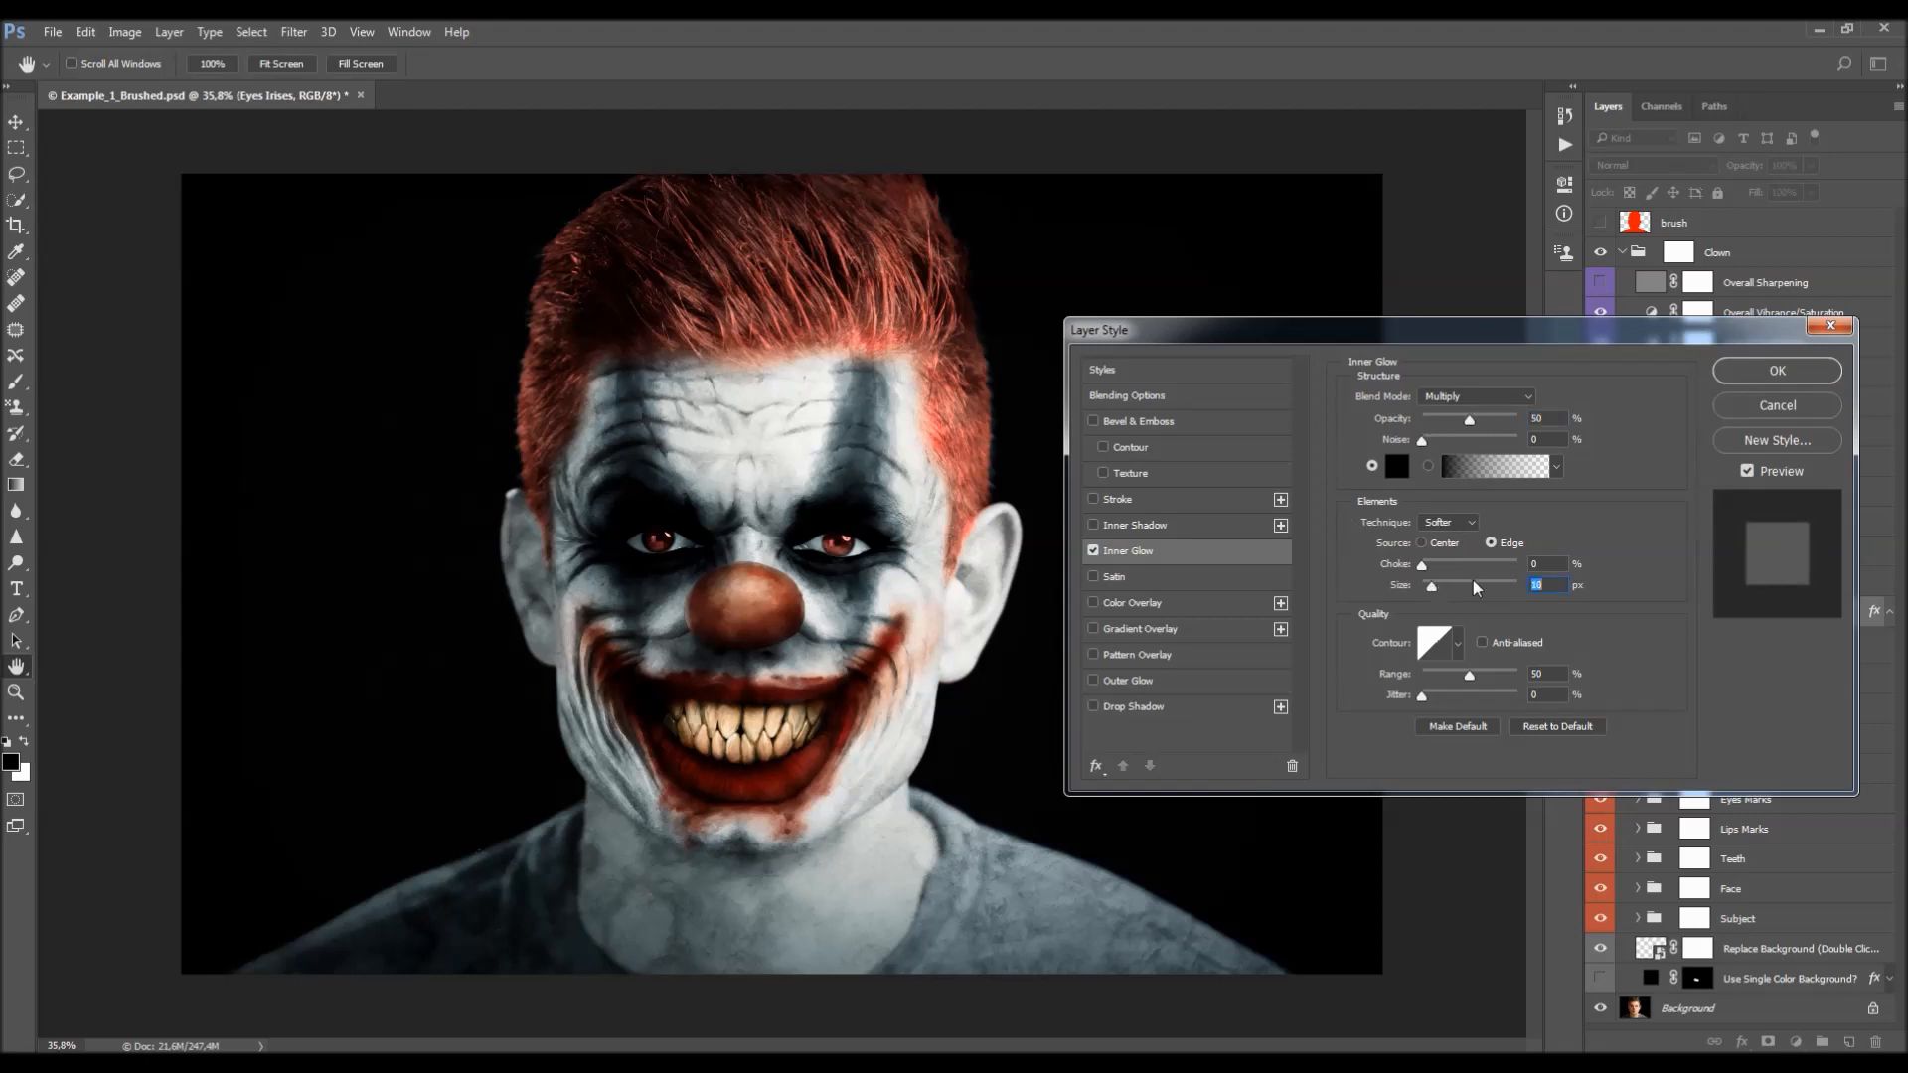
{"action": "left_click", "coordinate": [1778, 370]}
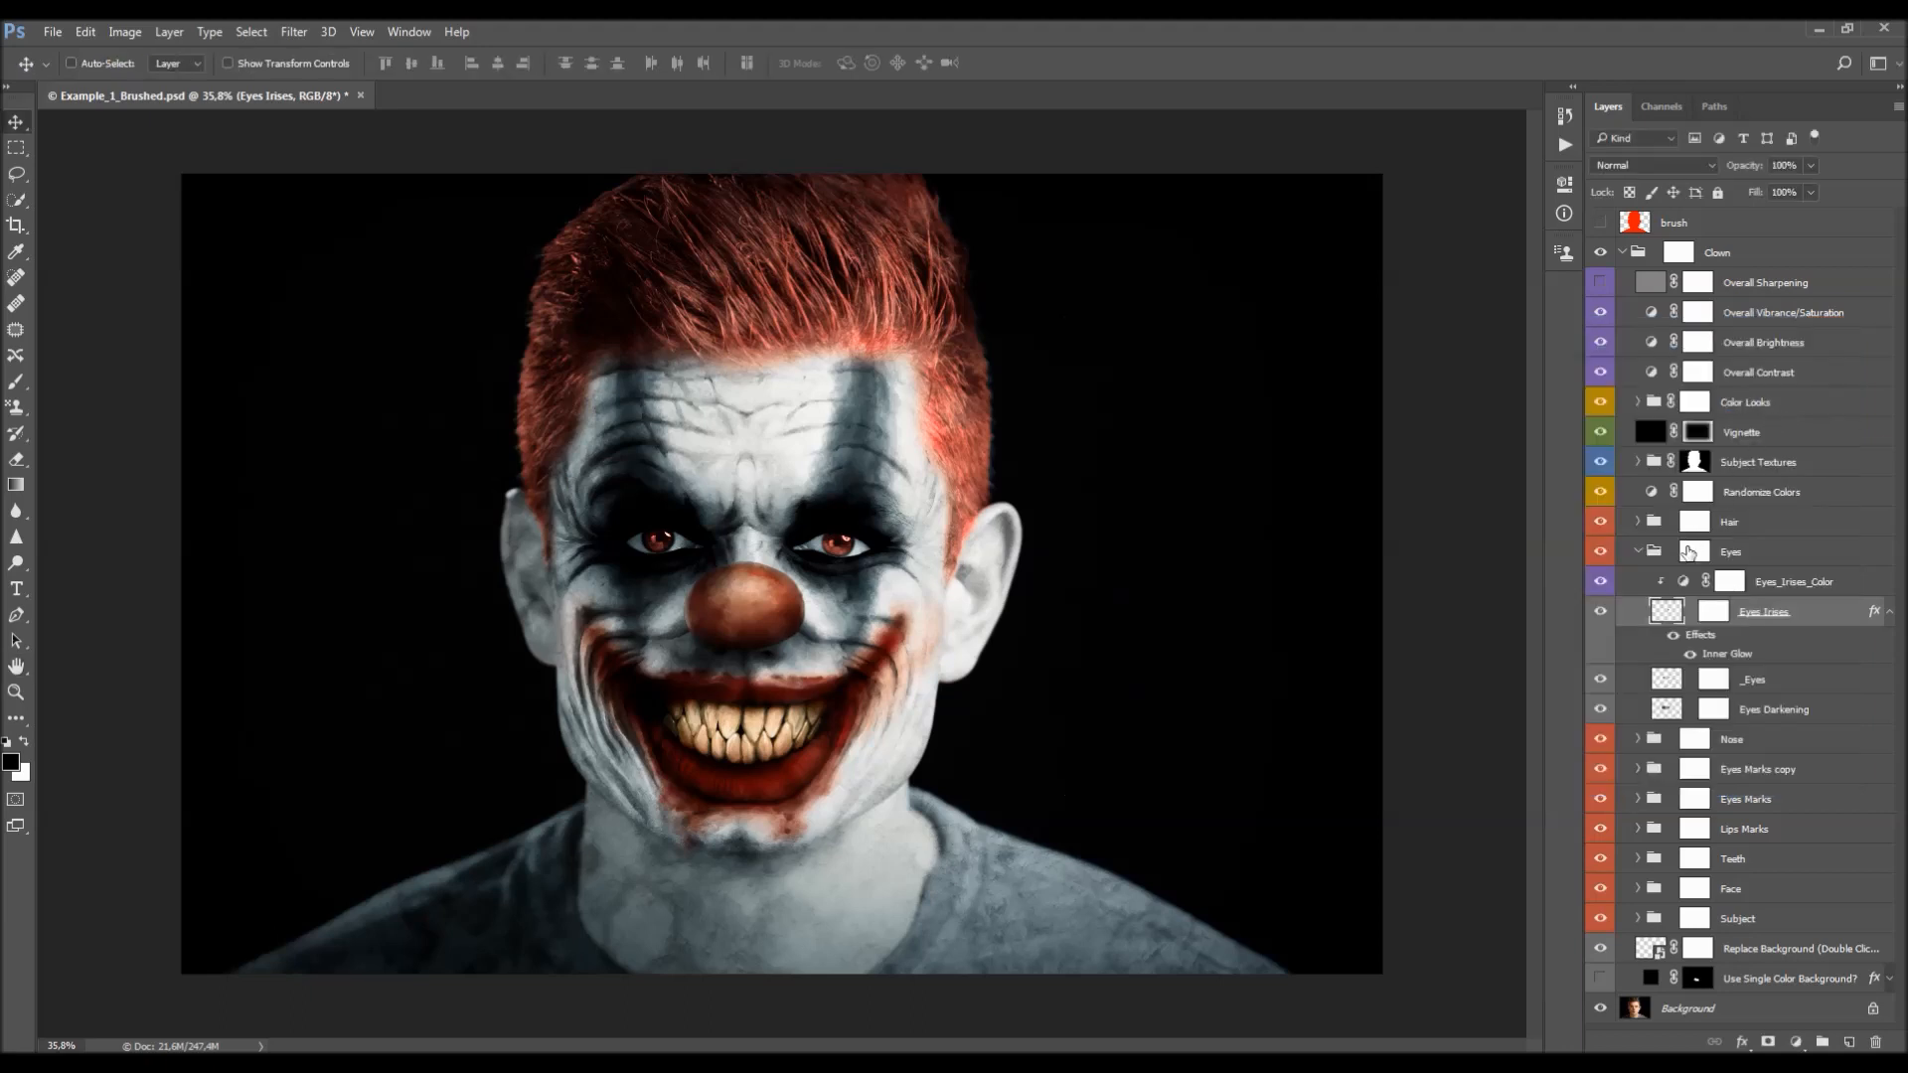
- Try another Inner Glow color on the Eyes Irises layer, and cancel the layer style changes
{"action": "double_click", "coordinate": [1711, 651]}
{"action": "left_click", "coordinate": [1401, 466]}
{"action": "left_click_drag", "start_coordinate": [1371, 377], "coordinate": [1458, 296]}
{"action": "left_click", "coordinate": [1562, 352]}
{"action": "left_click", "coordinate": [1760, 404]}
- Compare the eyes with the _Eyes layer hidden and shown
{"action": "left_click", "coordinate": [1769, 682]}
{"action": "left_click", "coordinate": [1600, 679]}
{"action": "left_click", "coordinate": [1600, 680]}
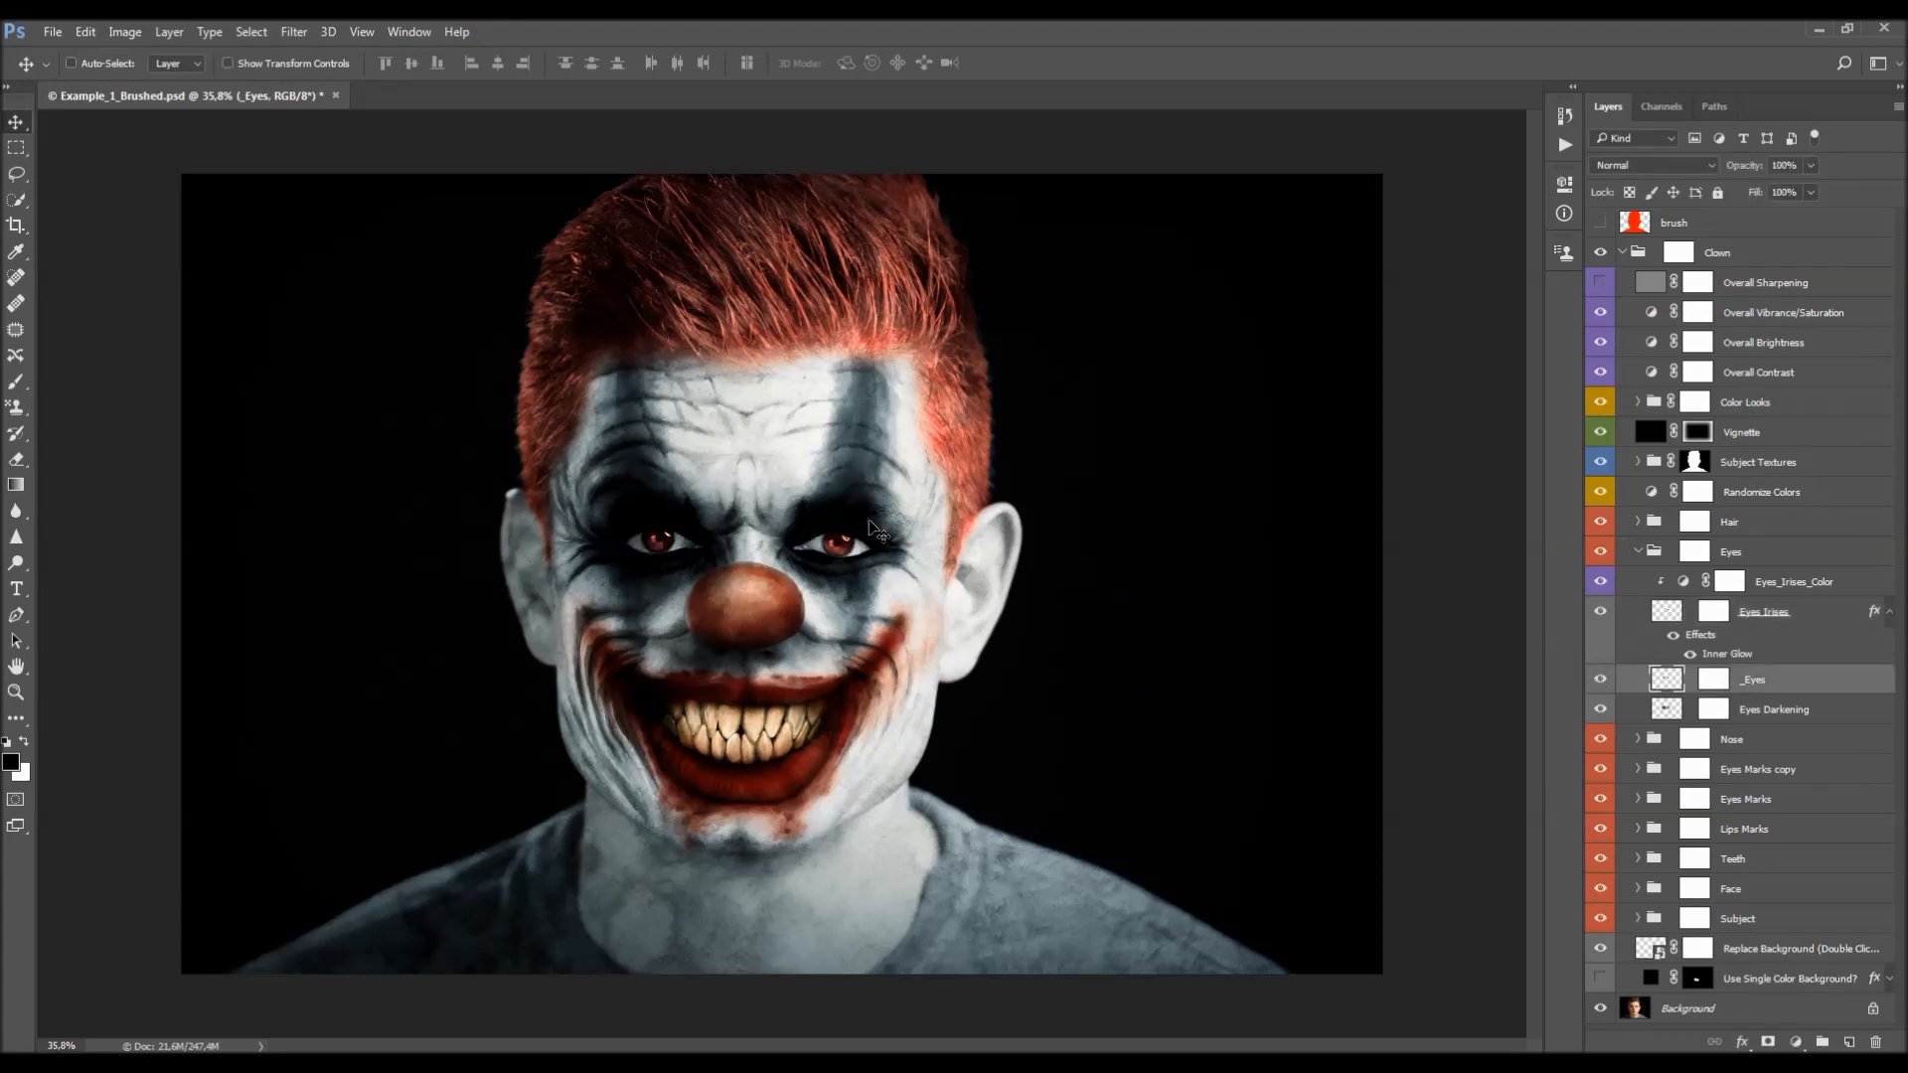
- Select the _Eyes layer's mask and shrink the brush to 100 px for work around the eyes
{"action": "left_click", "coordinate": [1713, 684]}
{"action": "key", "text": "b"}
{"action": "scroll", "coordinate": [1010, 511], "scroll_direction": "up", "scroll_amount": 1}
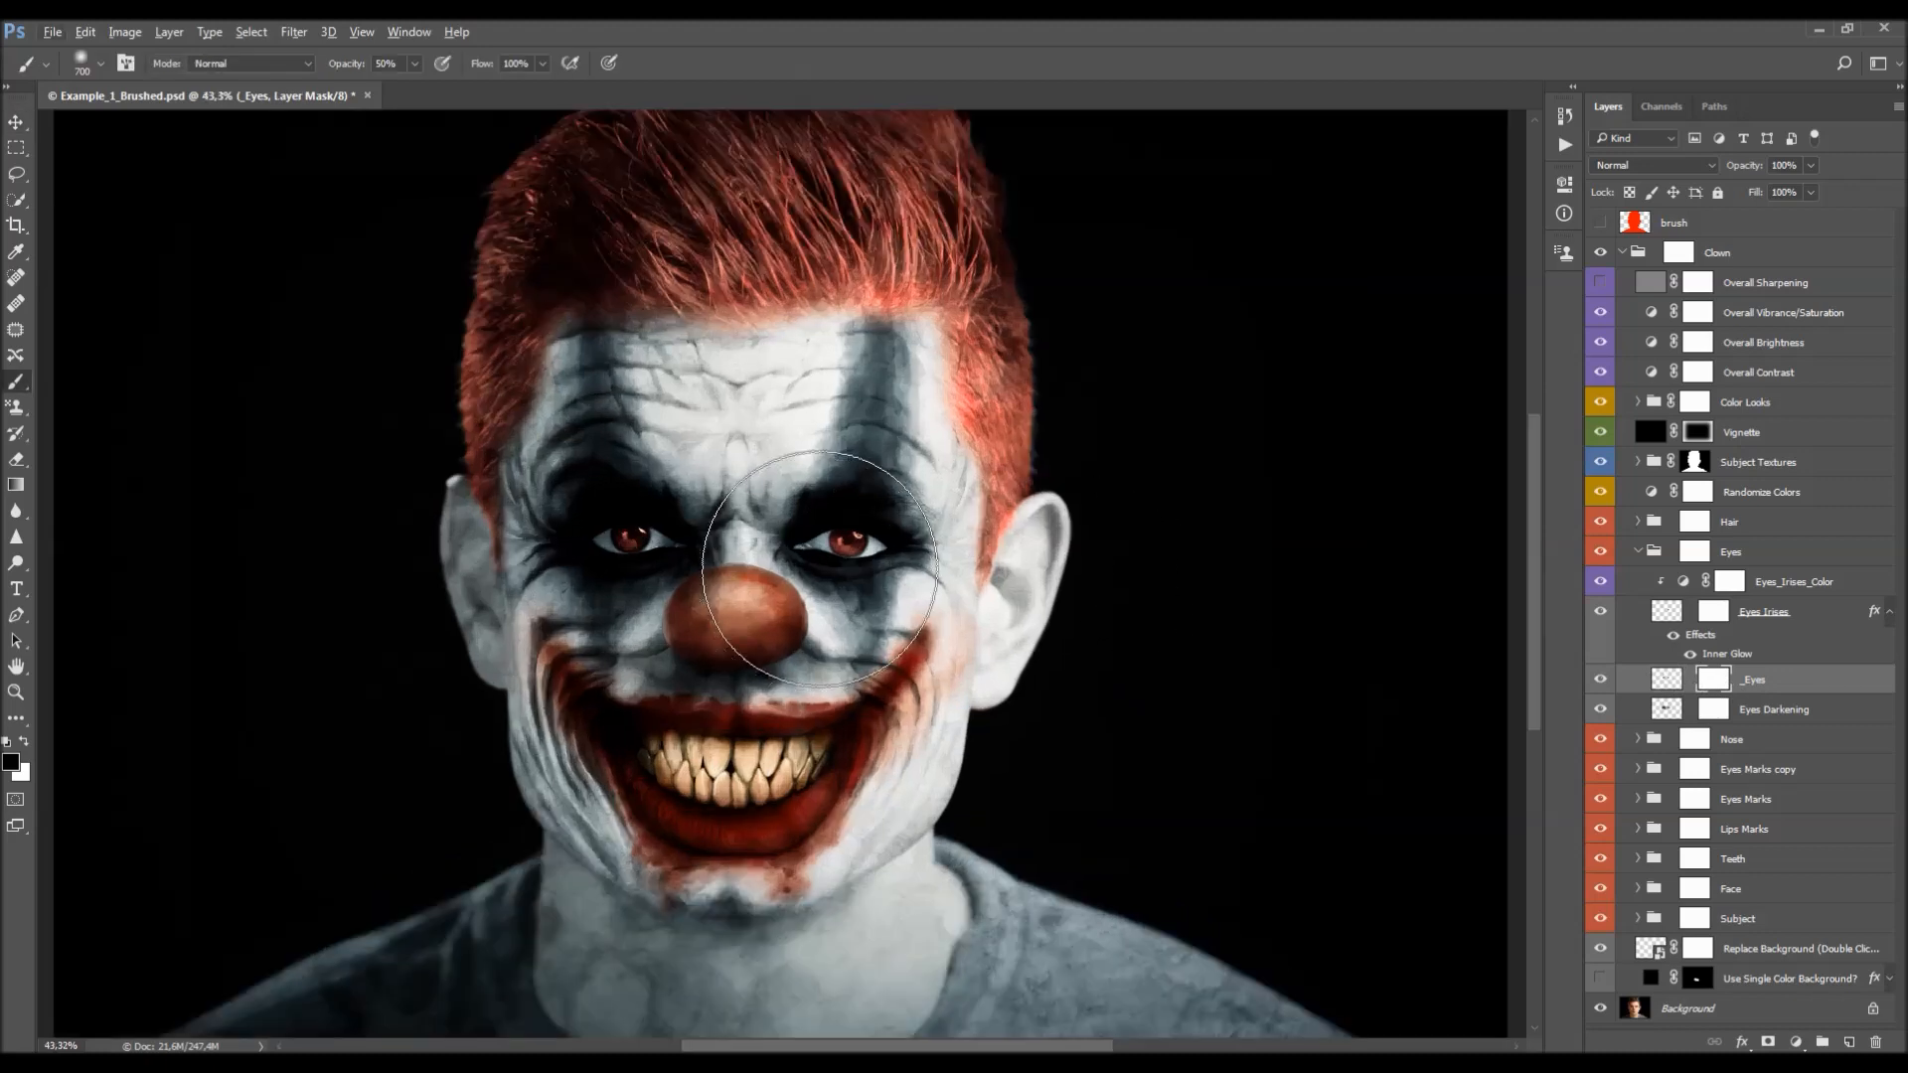
{"action": "key", "text": "bracketleft"}
{"action": "key", "text": "bracketleft"}
{"action": "key", "text": "bracketleft"}
{"action": "key", "text": "bracketleft"}
{"action": "key", "text": "bracketleft"}
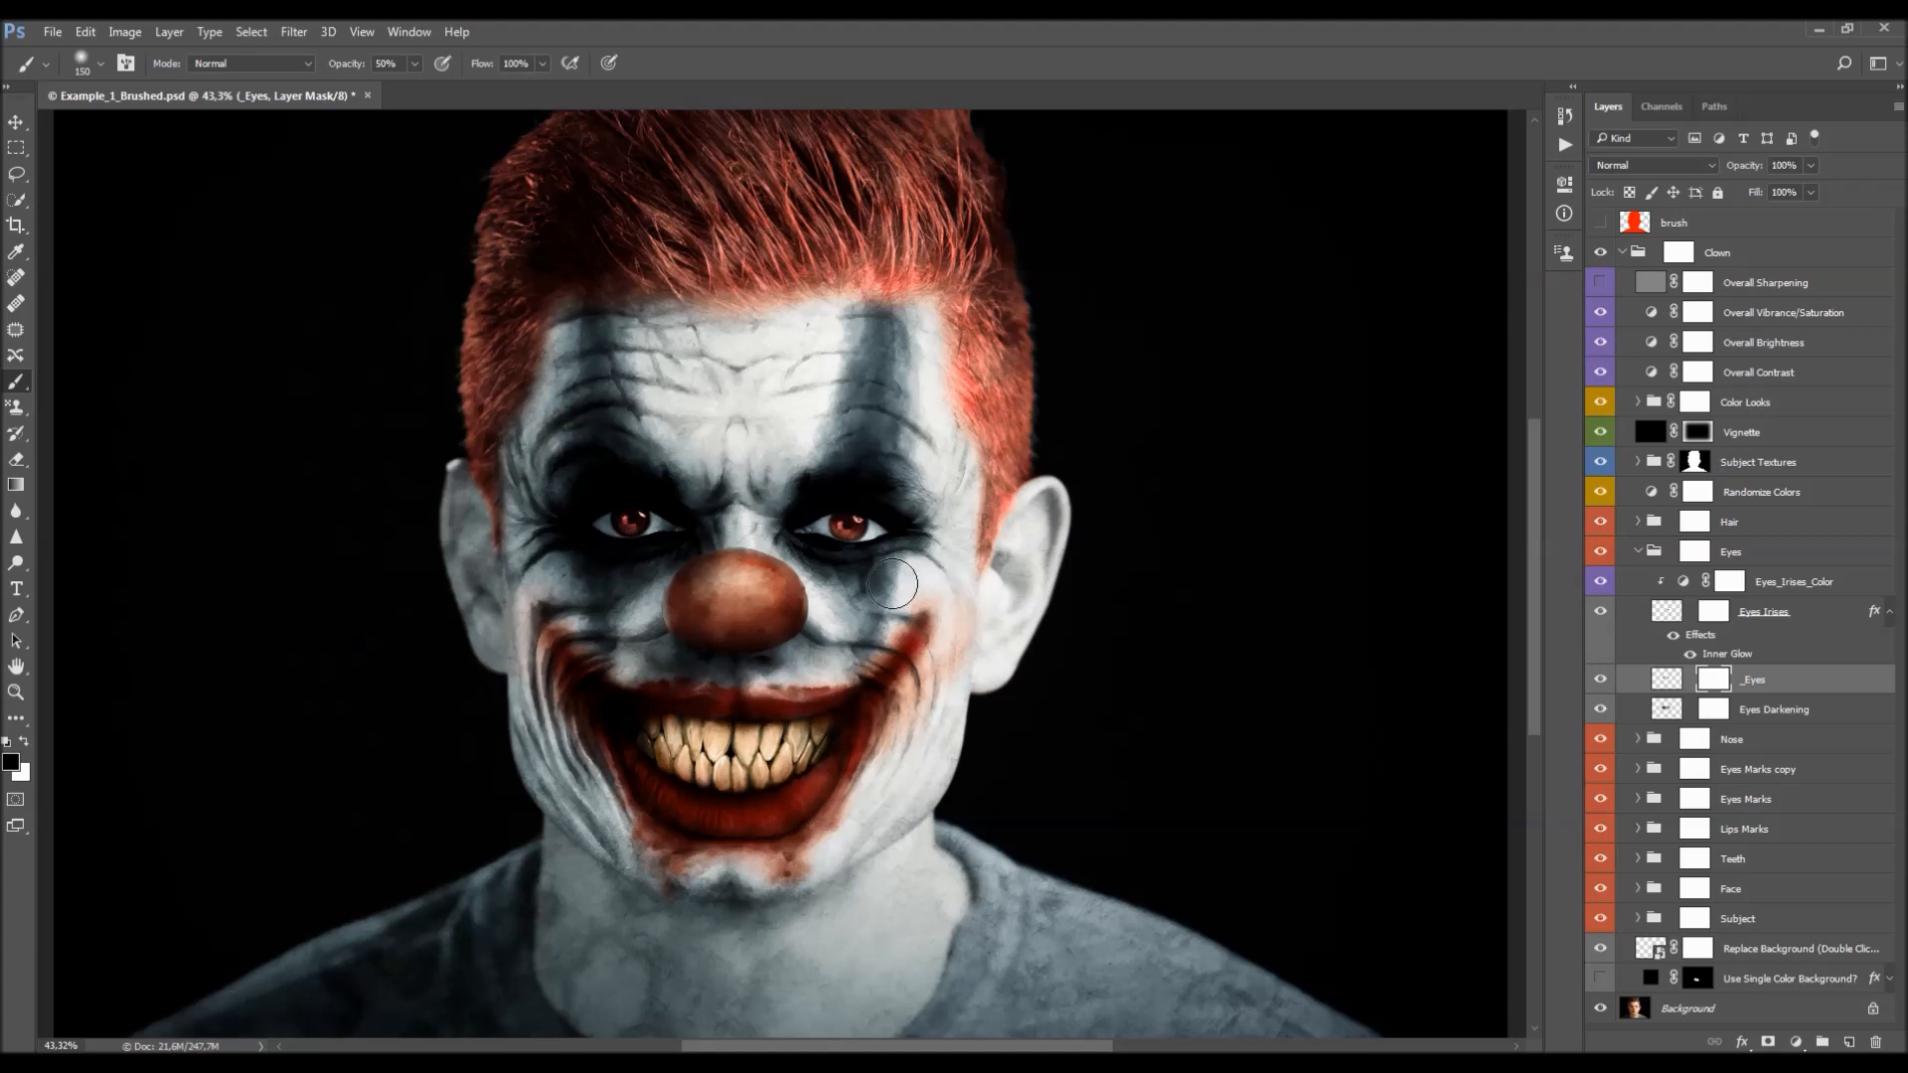
{"action": "key", "text": "bracketleft"}
{"action": "key", "text": "bracketleft"}
{"action": "key", "text": "v"}
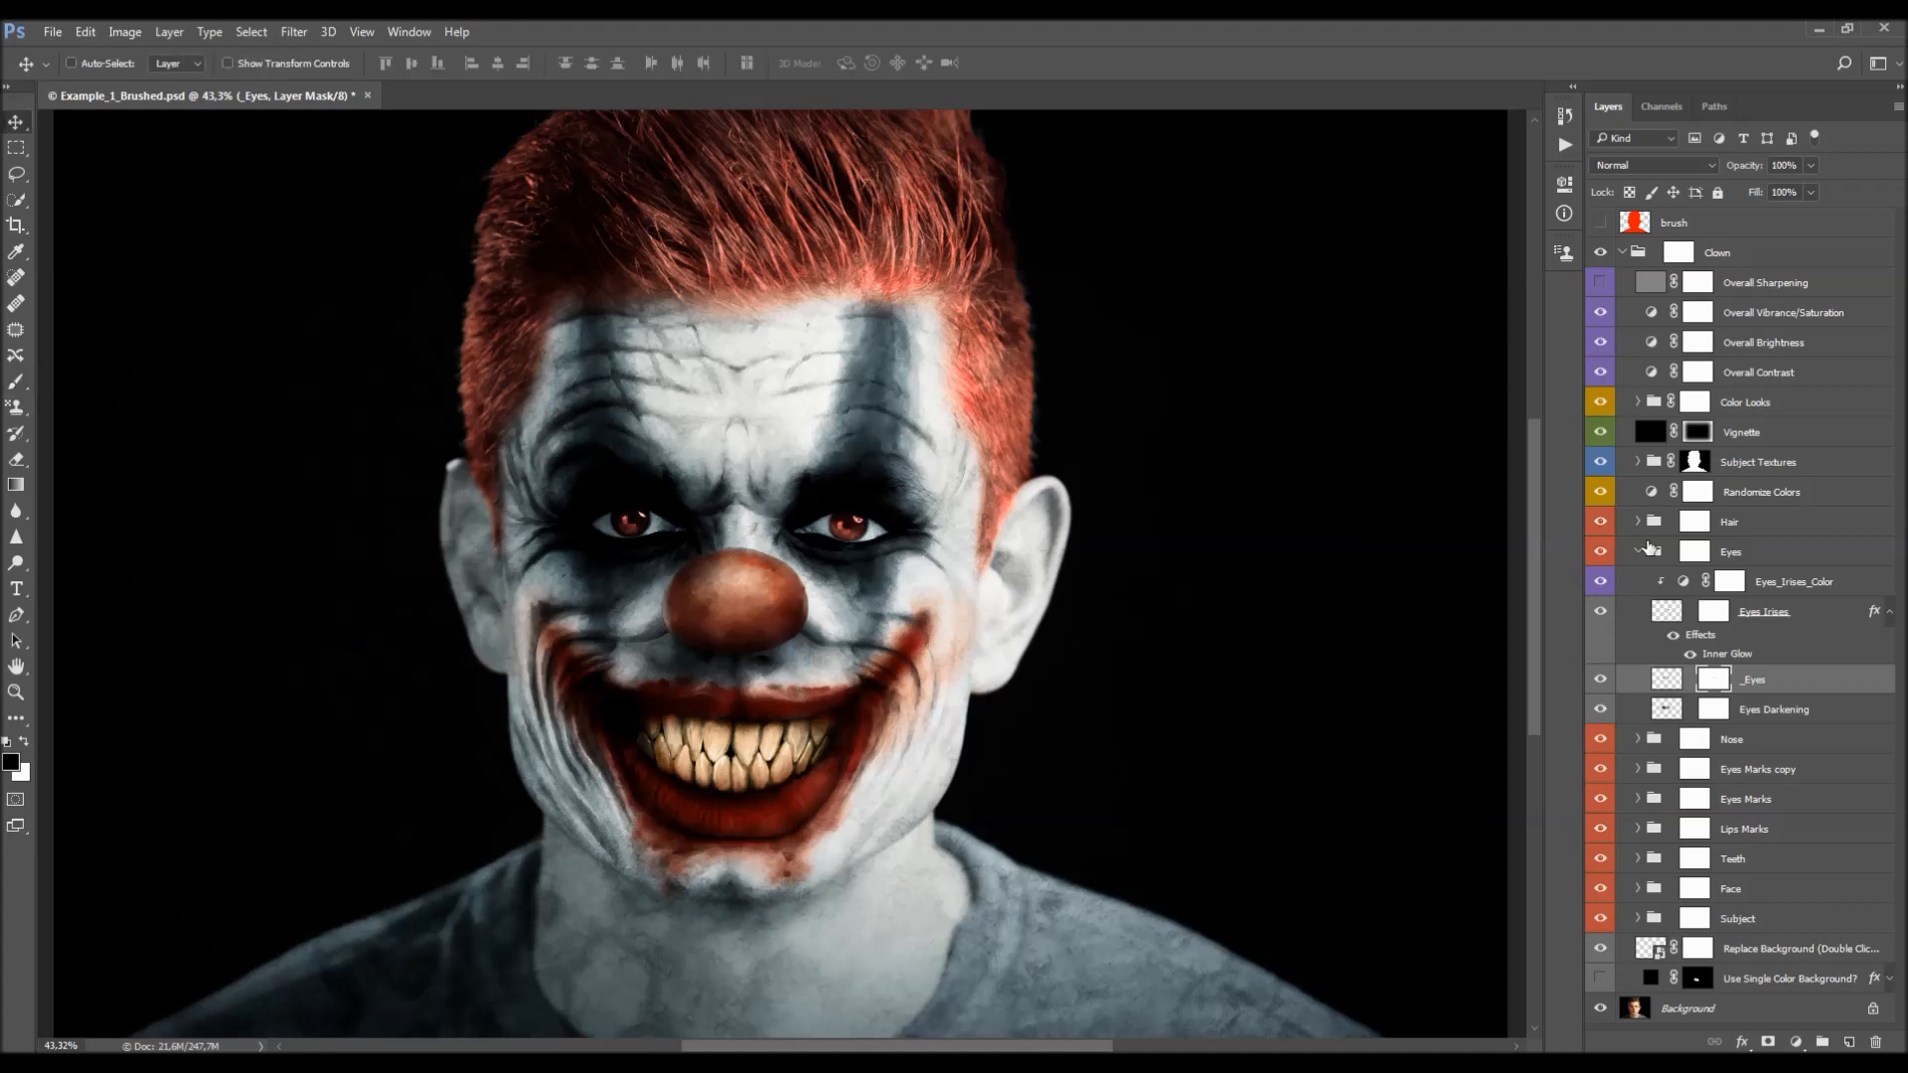
- Compare the eye sockets with the Eyes Darkening layer hidden and shown
{"action": "left_click", "coordinate": [1782, 716]}
{"action": "left_click", "coordinate": [1602, 712]}
{"action": "left_click", "coordinate": [1602, 712]}
{"action": "left_click", "coordinate": [1602, 712]}
{"action": "left_click", "coordinate": [1603, 712]}
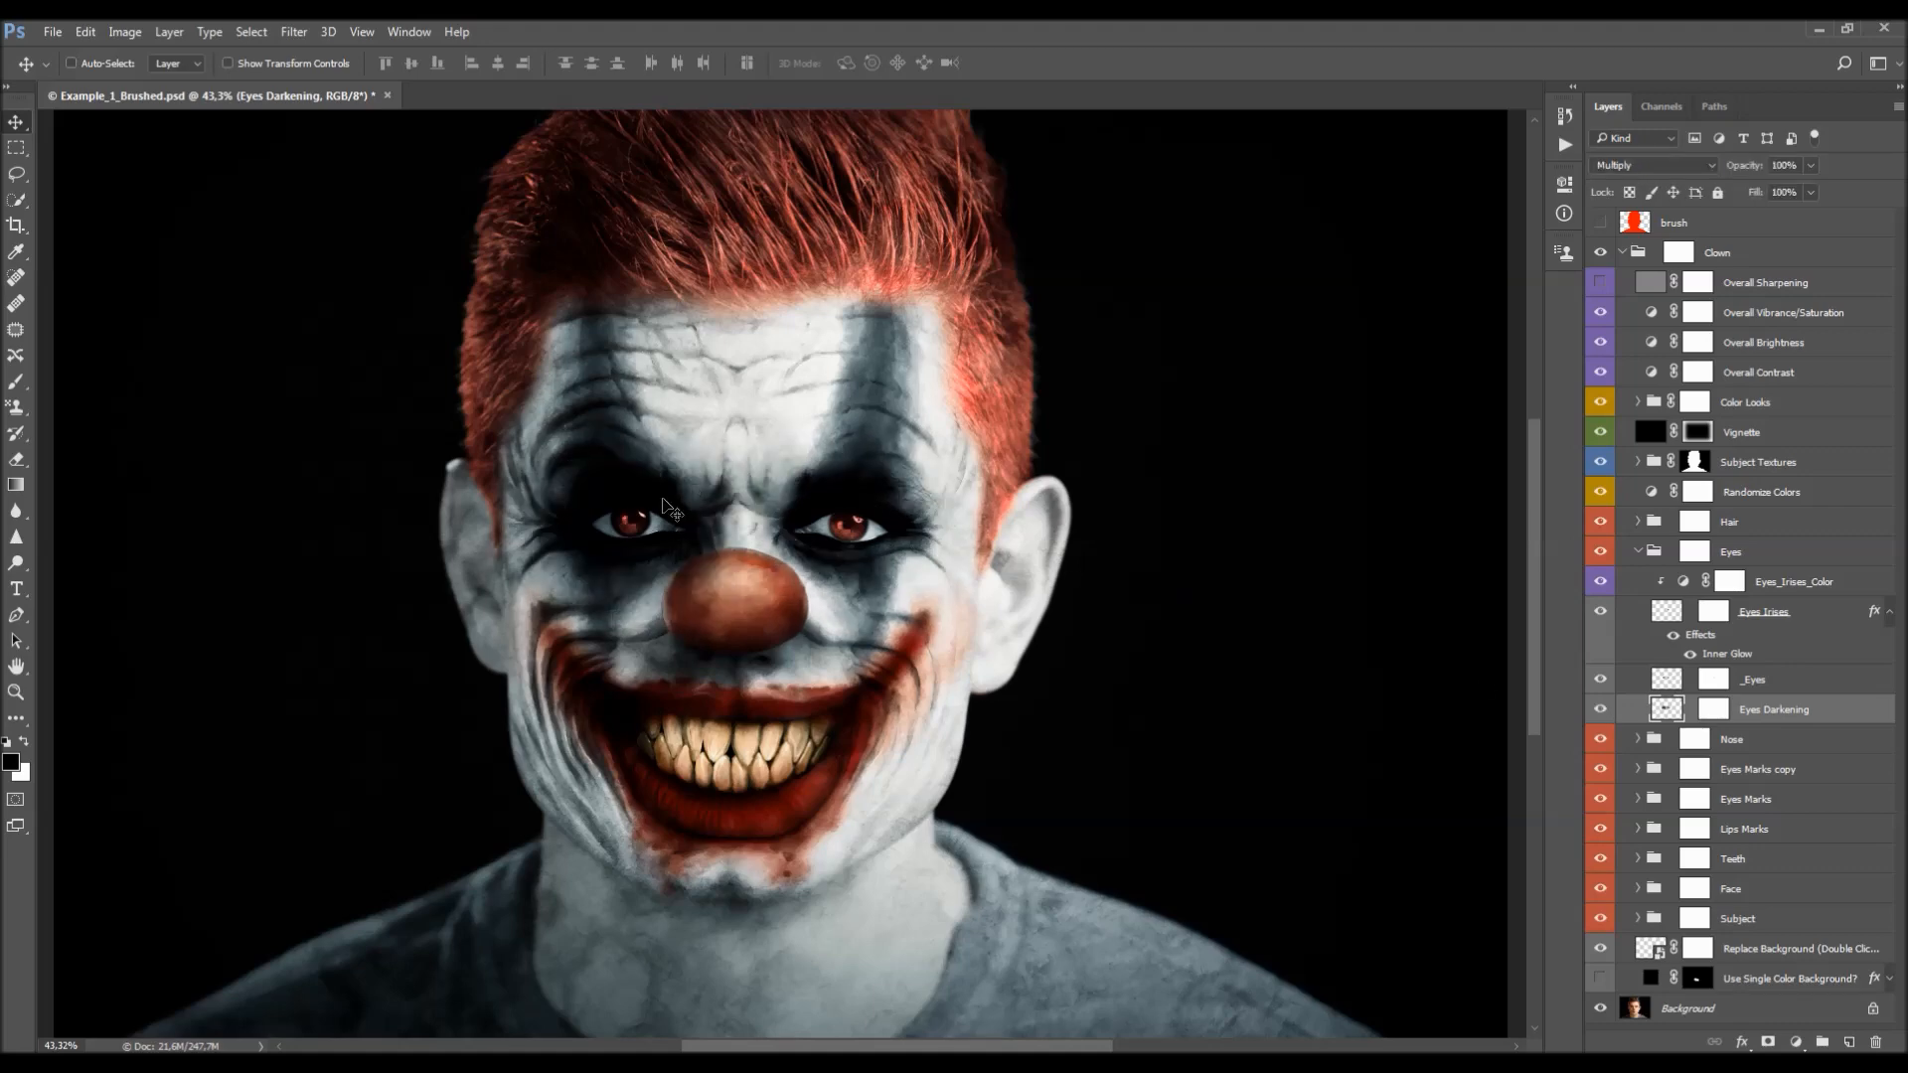
- Duplicate the Eyes Darkening layer and set the copy's opacity to 8%
{"action": "left_click_drag", "start_coordinate": [1760, 167], "coordinate": [1896, 215]}
{"action": "left_click", "coordinate": [1787, 166]}
{"action": "left_click", "coordinate": [821, 518], "text": "alt"}
{"action": "left_click_drag", "start_coordinate": [1747, 166], "coordinate": [944, 298]}
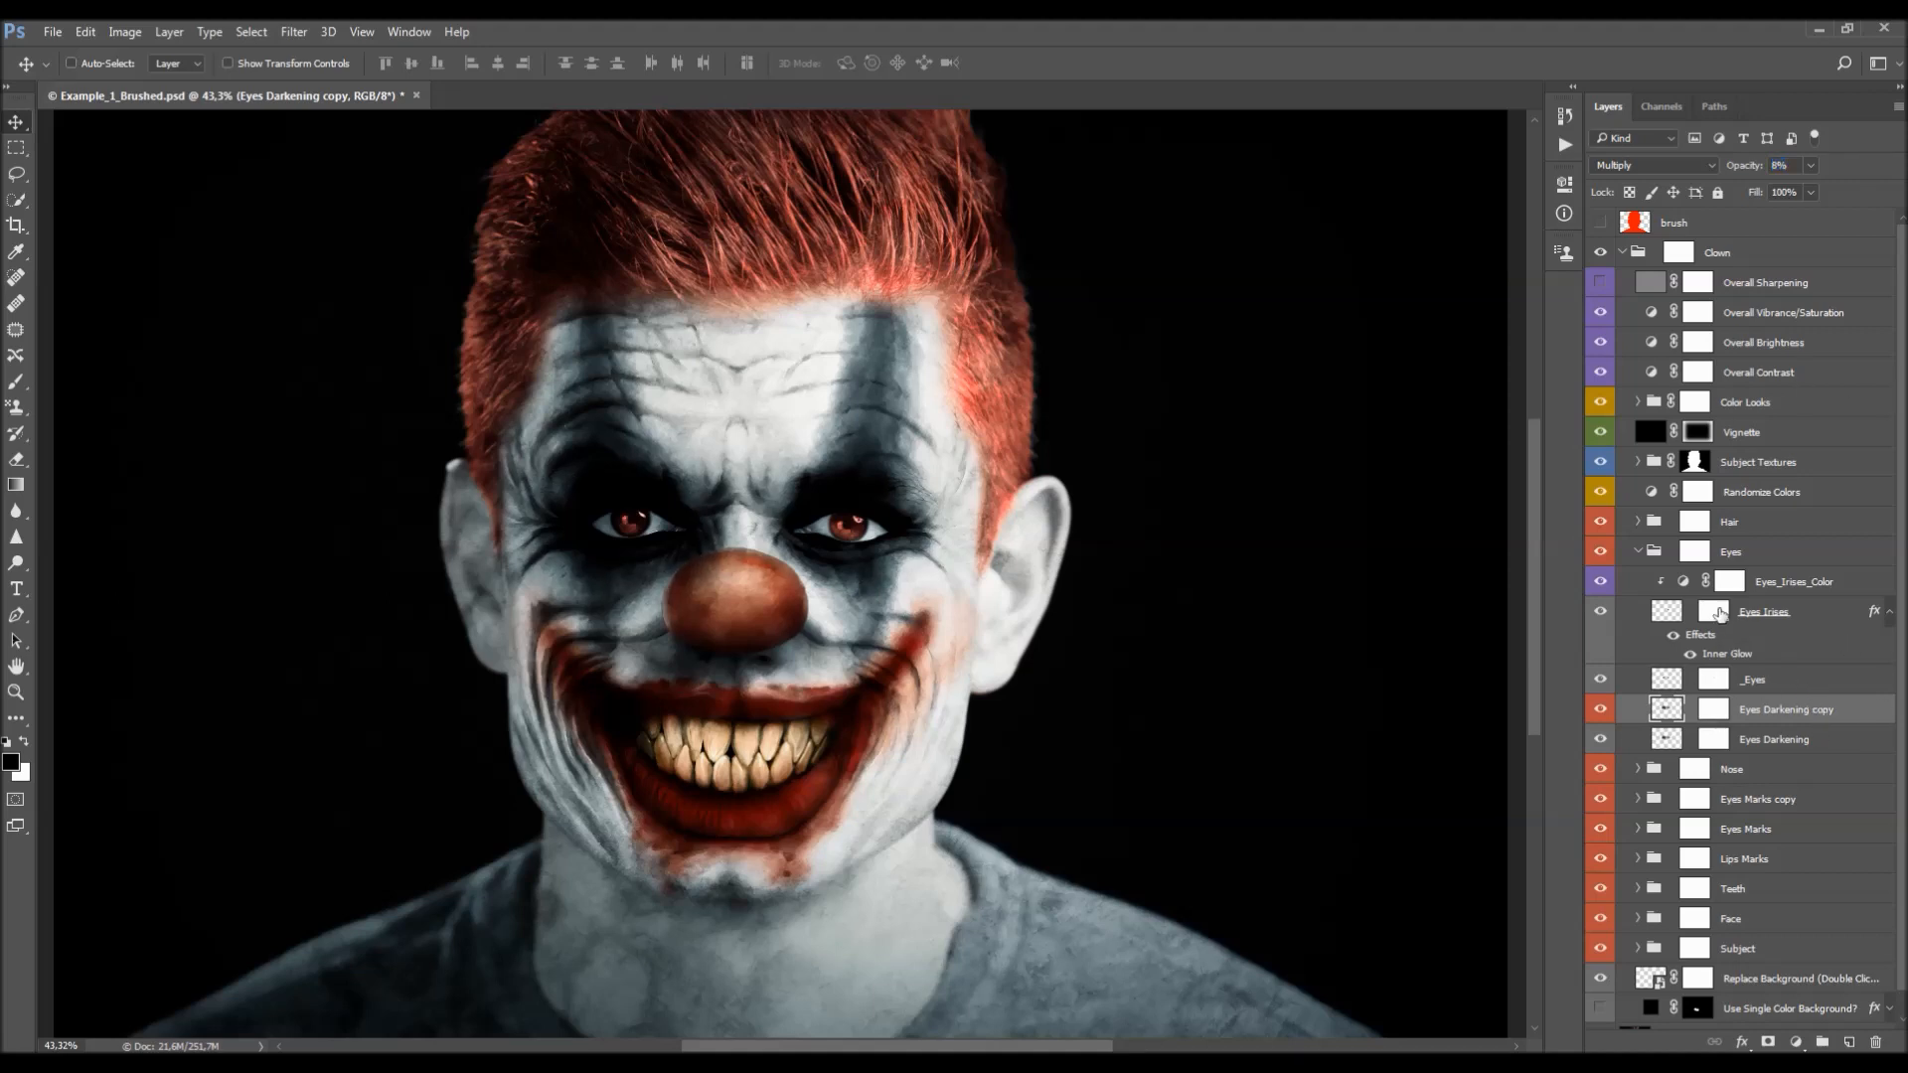
- Collapse the Eyes group and check its overall effect by hiding and showing it
{"action": "left_click", "coordinate": [1638, 552]}
{"action": "left_click", "coordinate": [1601, 553]}
{"action": "left_click", "coordinate": [1601, 553]}
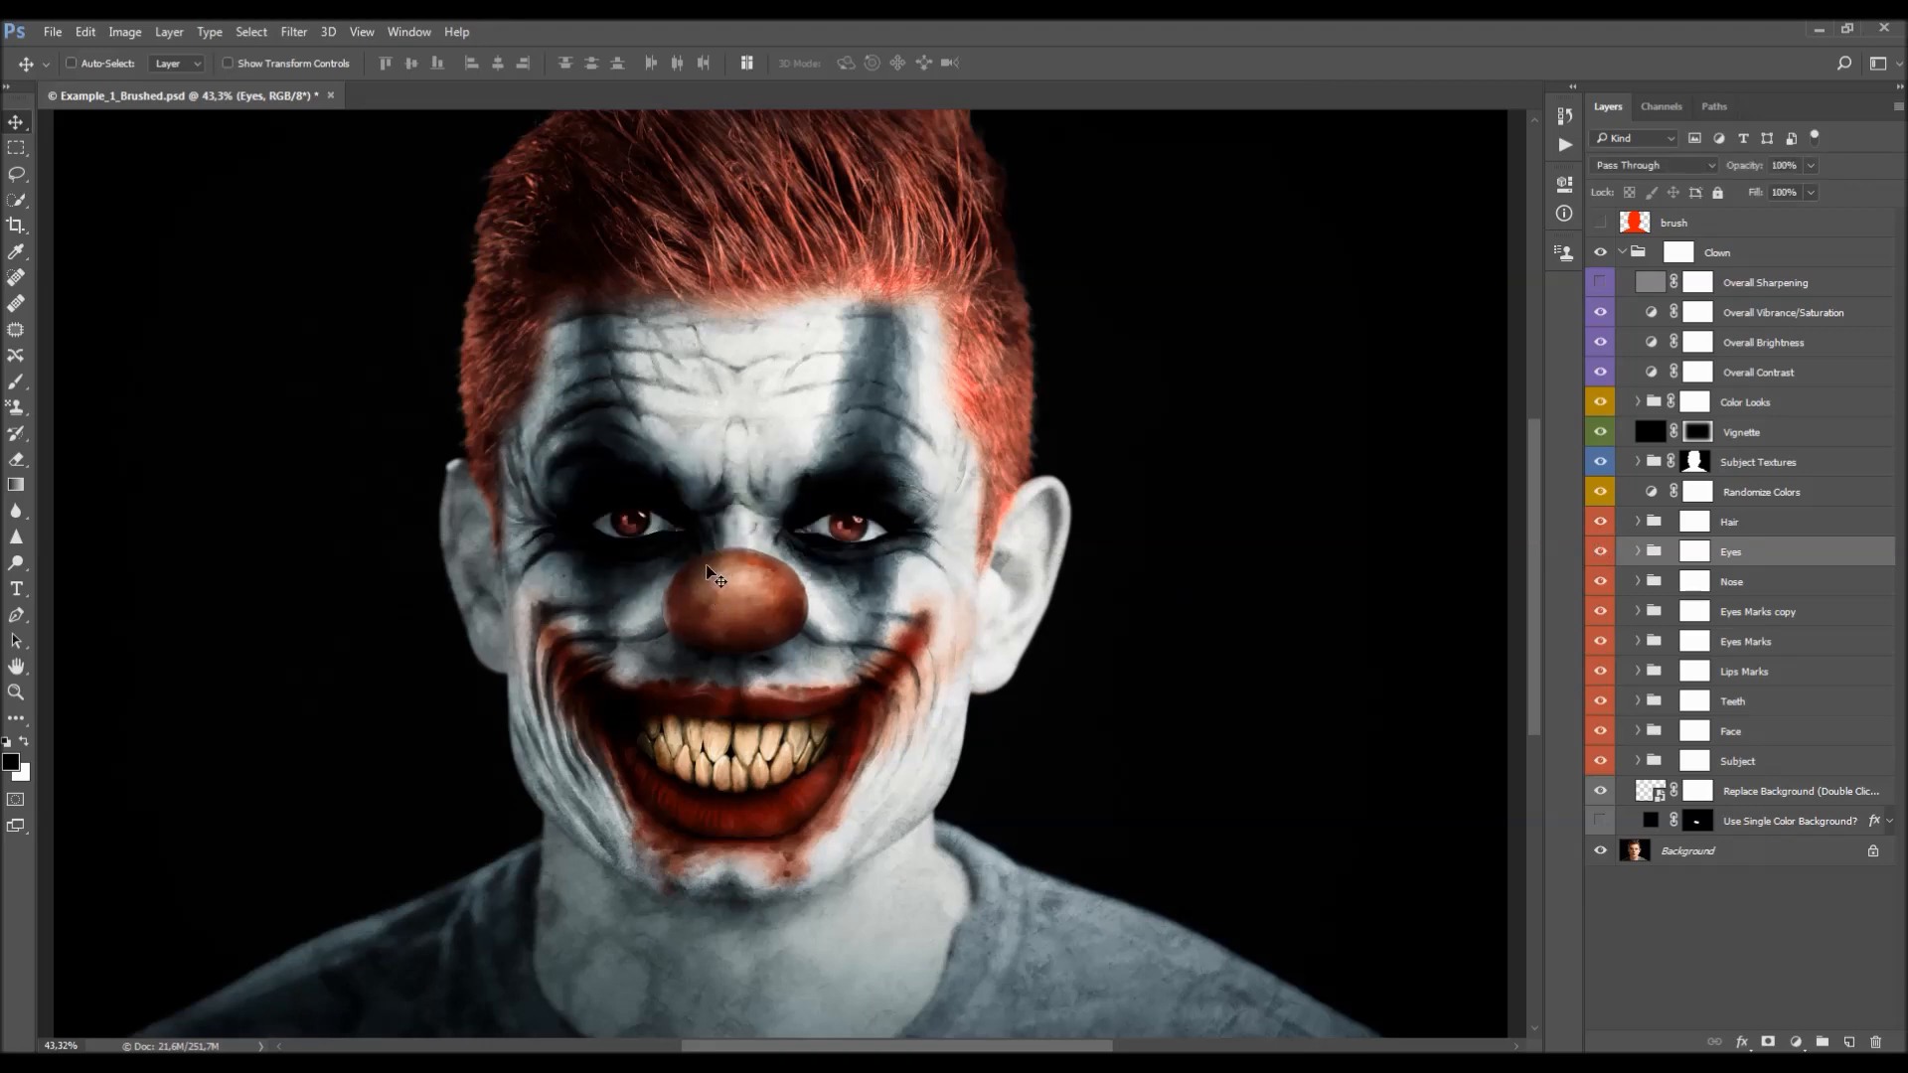
- Paint black over the upper part of the nose on the Eyes group's mask with a 100 px brush at 50% opacity
{"action": "left_click", "coordinate": [1706, 553]}
{"action": "key", "text": "b"}
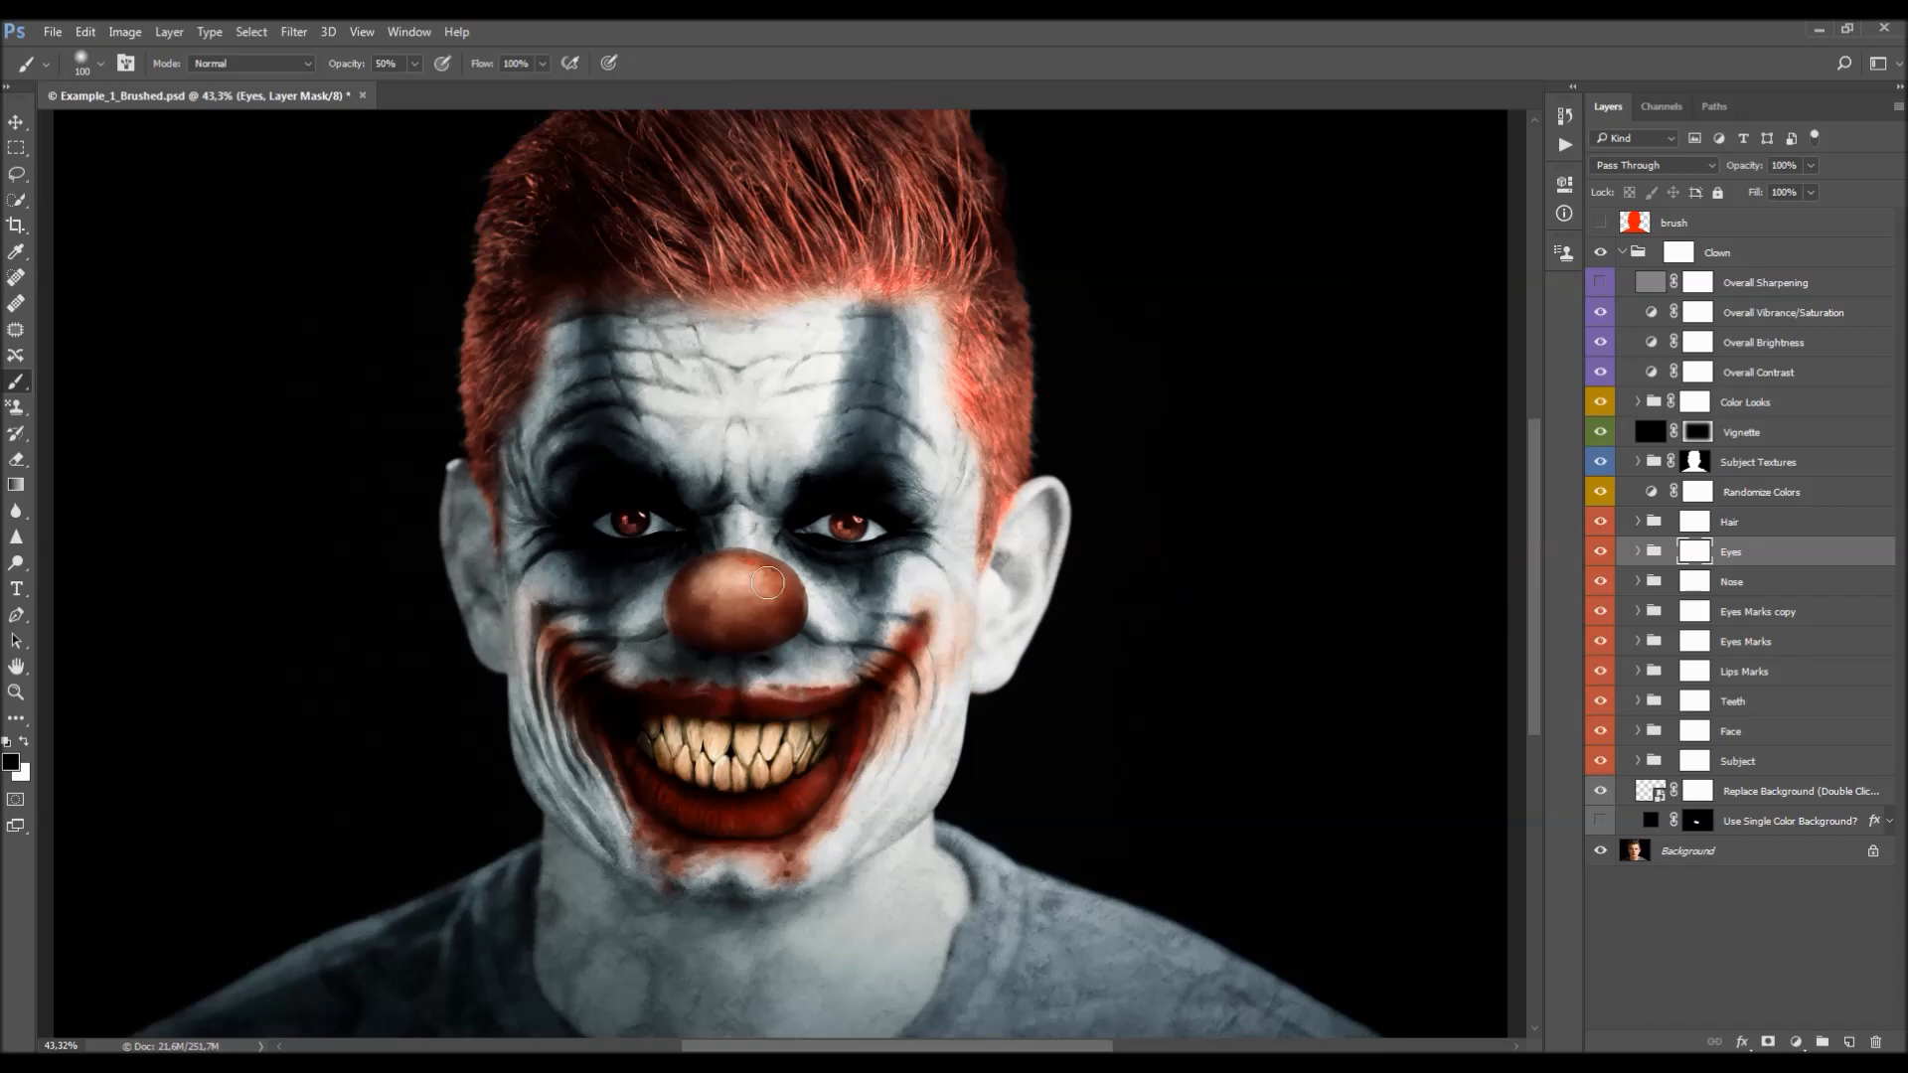
{"action": "key", "text": "bracketright"}
{"action": "scroll", "coordinate": [716, 588], "scroll_direction": "up", "scroll_amount": 2}
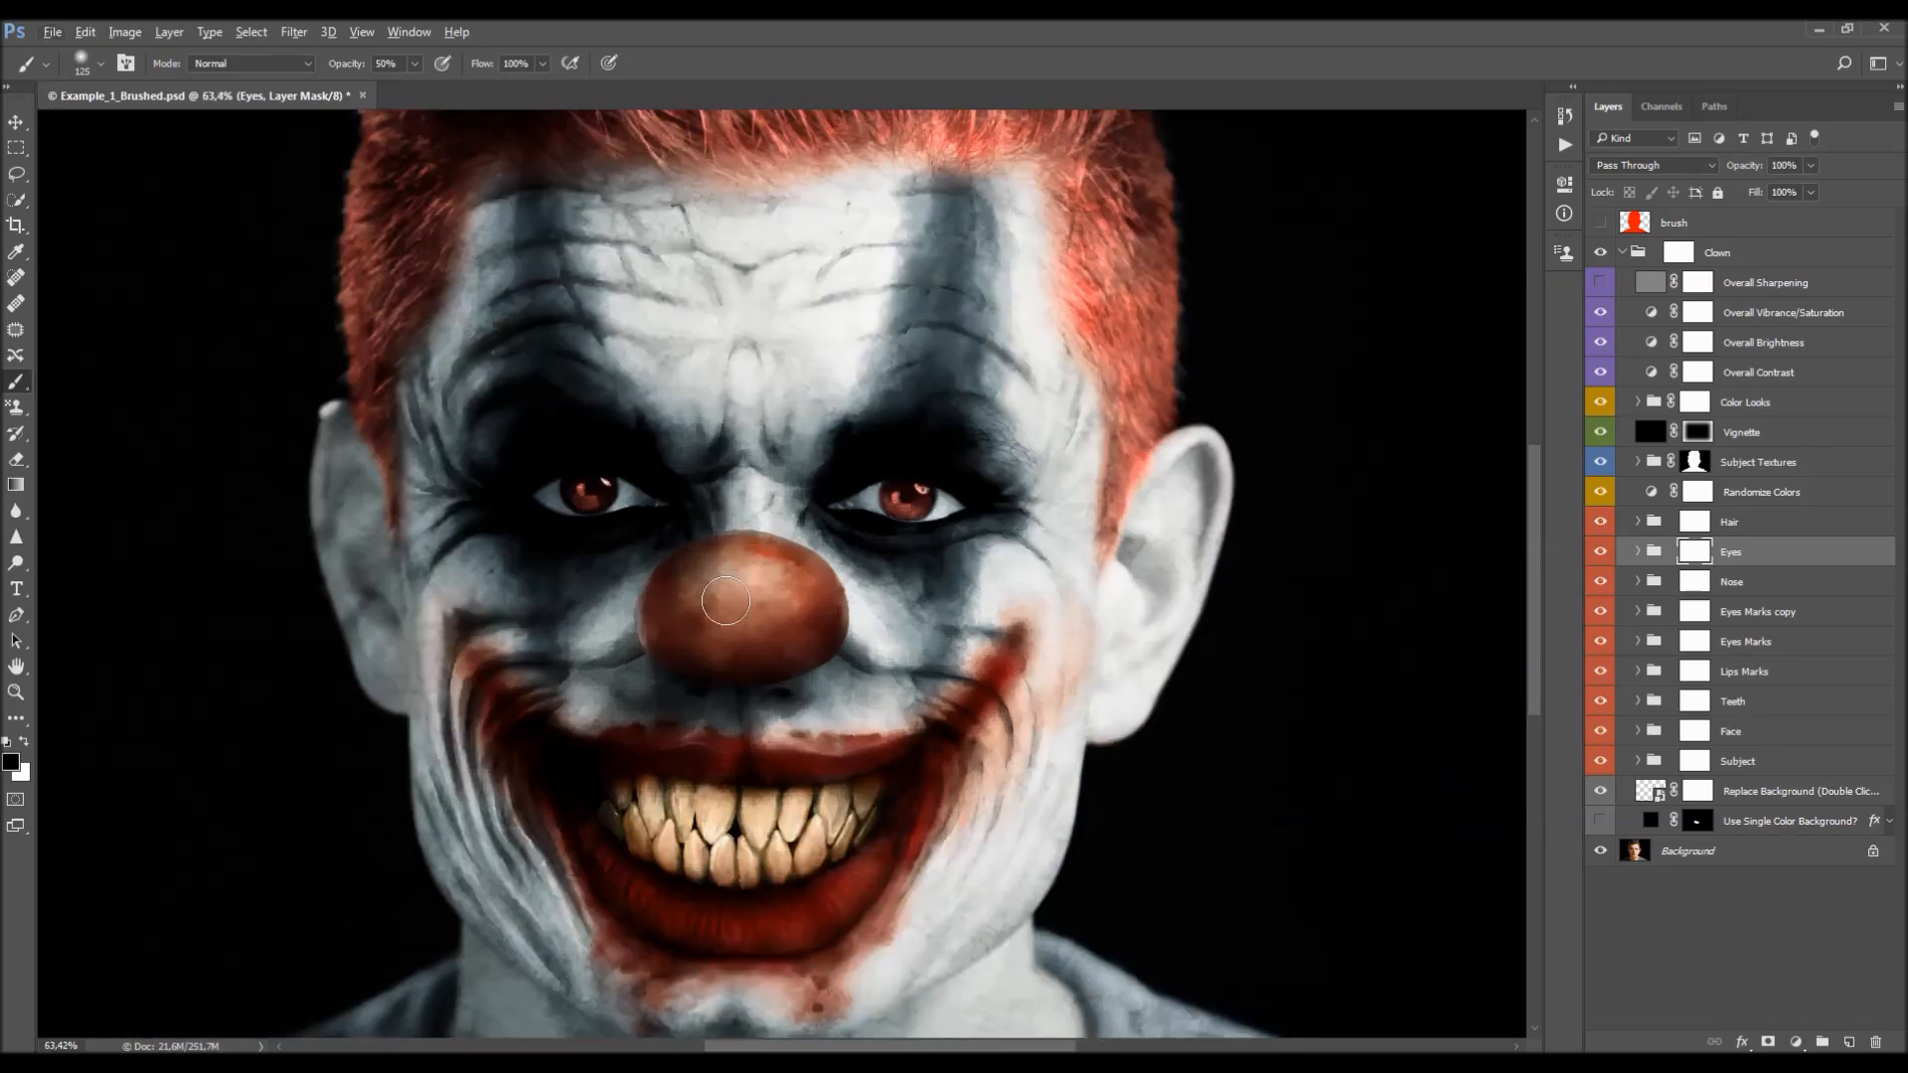
{"action": "key", "text": "bracketleft"}
{"action": "mouse_move", "coordinate": [670, 615]}
{"action": "left_mouse_down"}
{"action": "mouse_move", "coordinate": [721, 576]}
{"action": "mouse_move", "coordinate": [781, 582]}
{"action": "left_mouse_up"}
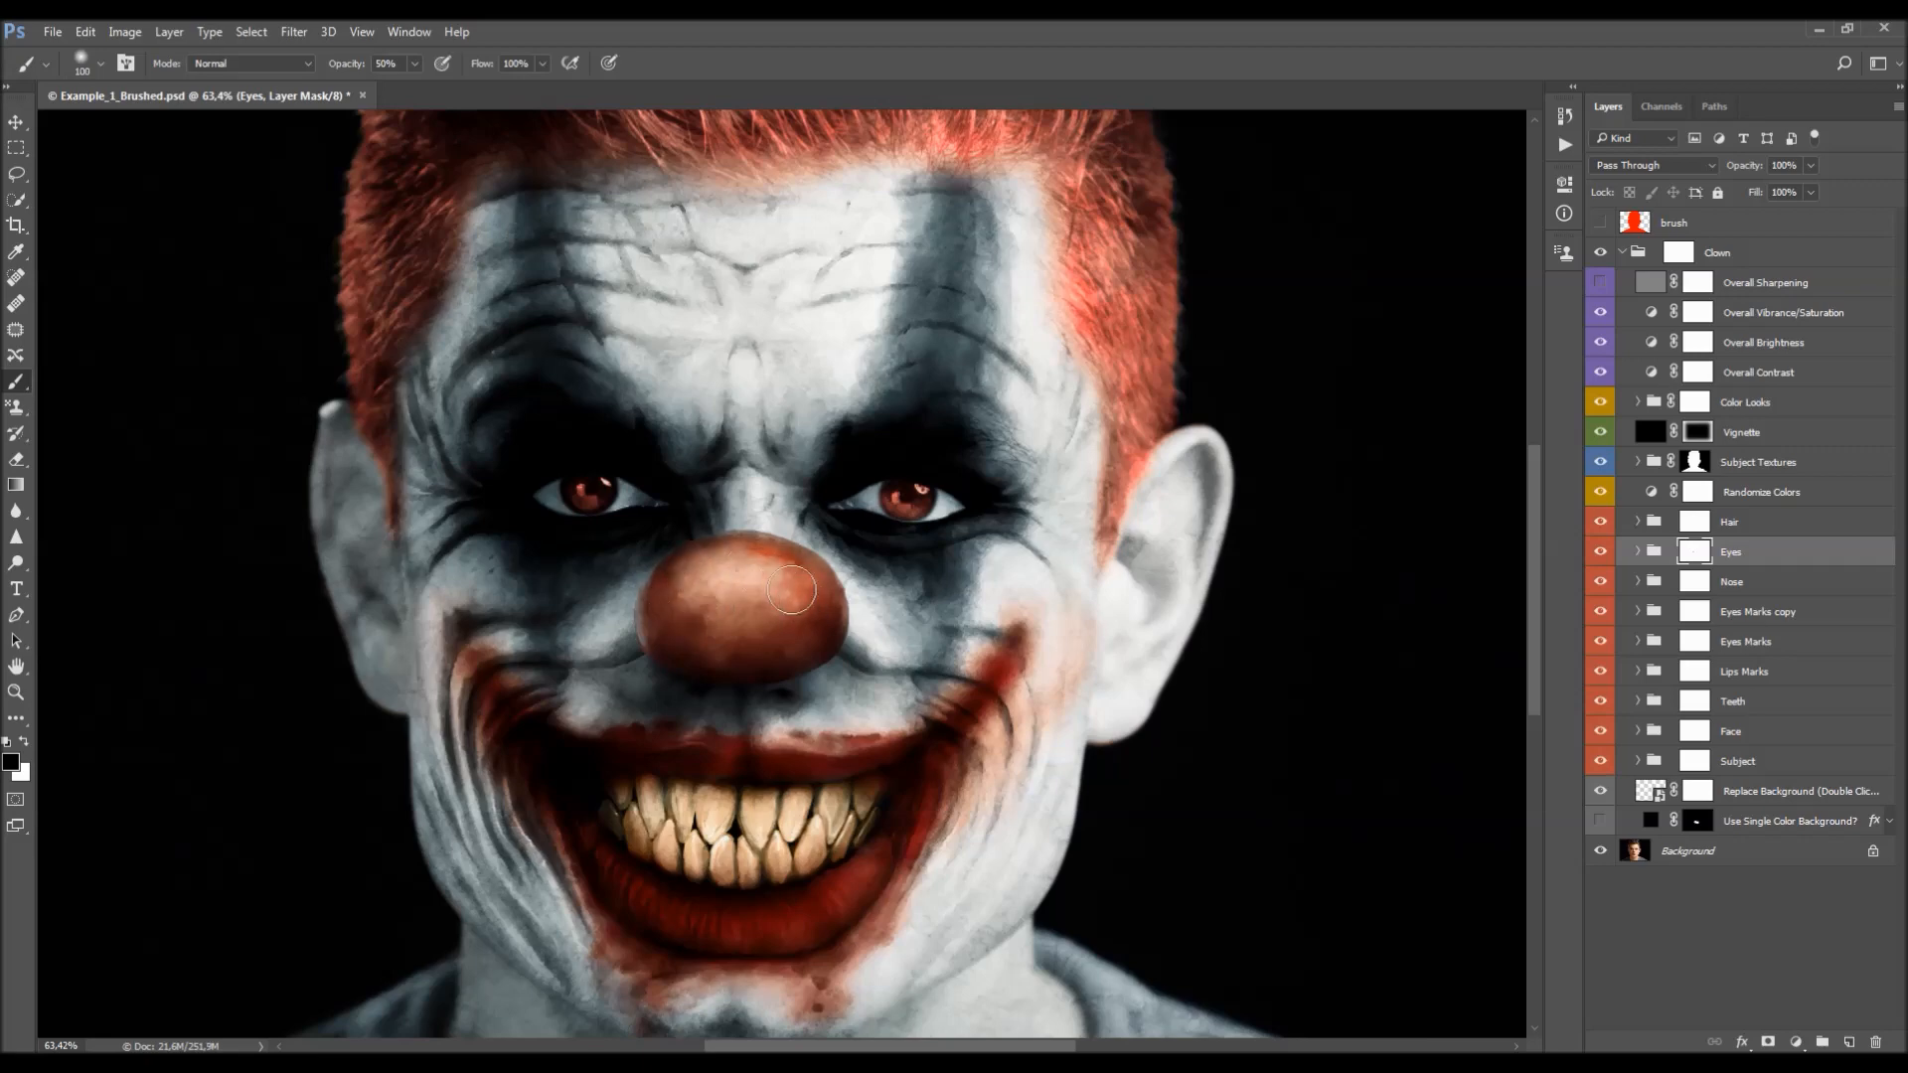
{"action": "key", "text": "v"}
{"action": "key", "text": "ctrl+minus"}
{"action": "scroll", "coordinate": [787, 630], "scroll_direction": "down", "scroll_amount": 4}
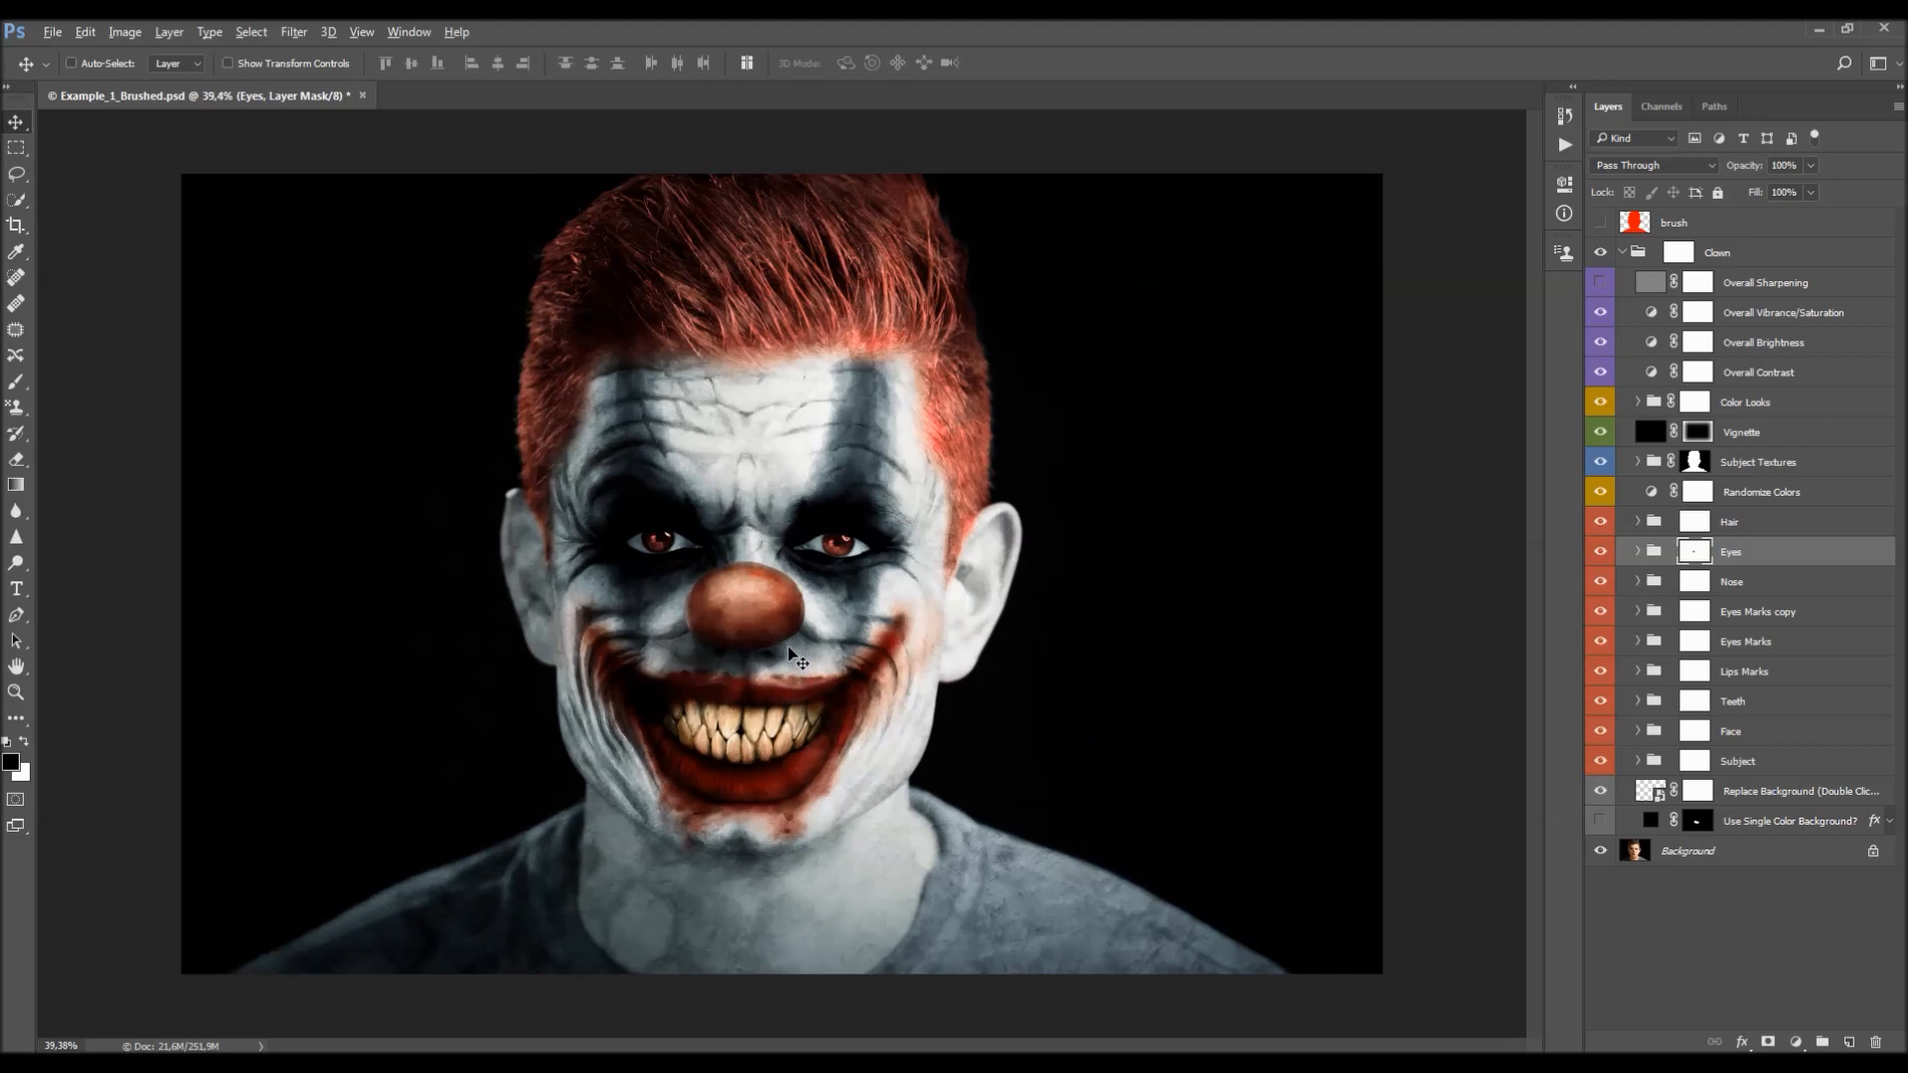
{"action": "scroll", "coordinate": [788, 646], "scroll_direction": "up", "scroll_amount": 1}
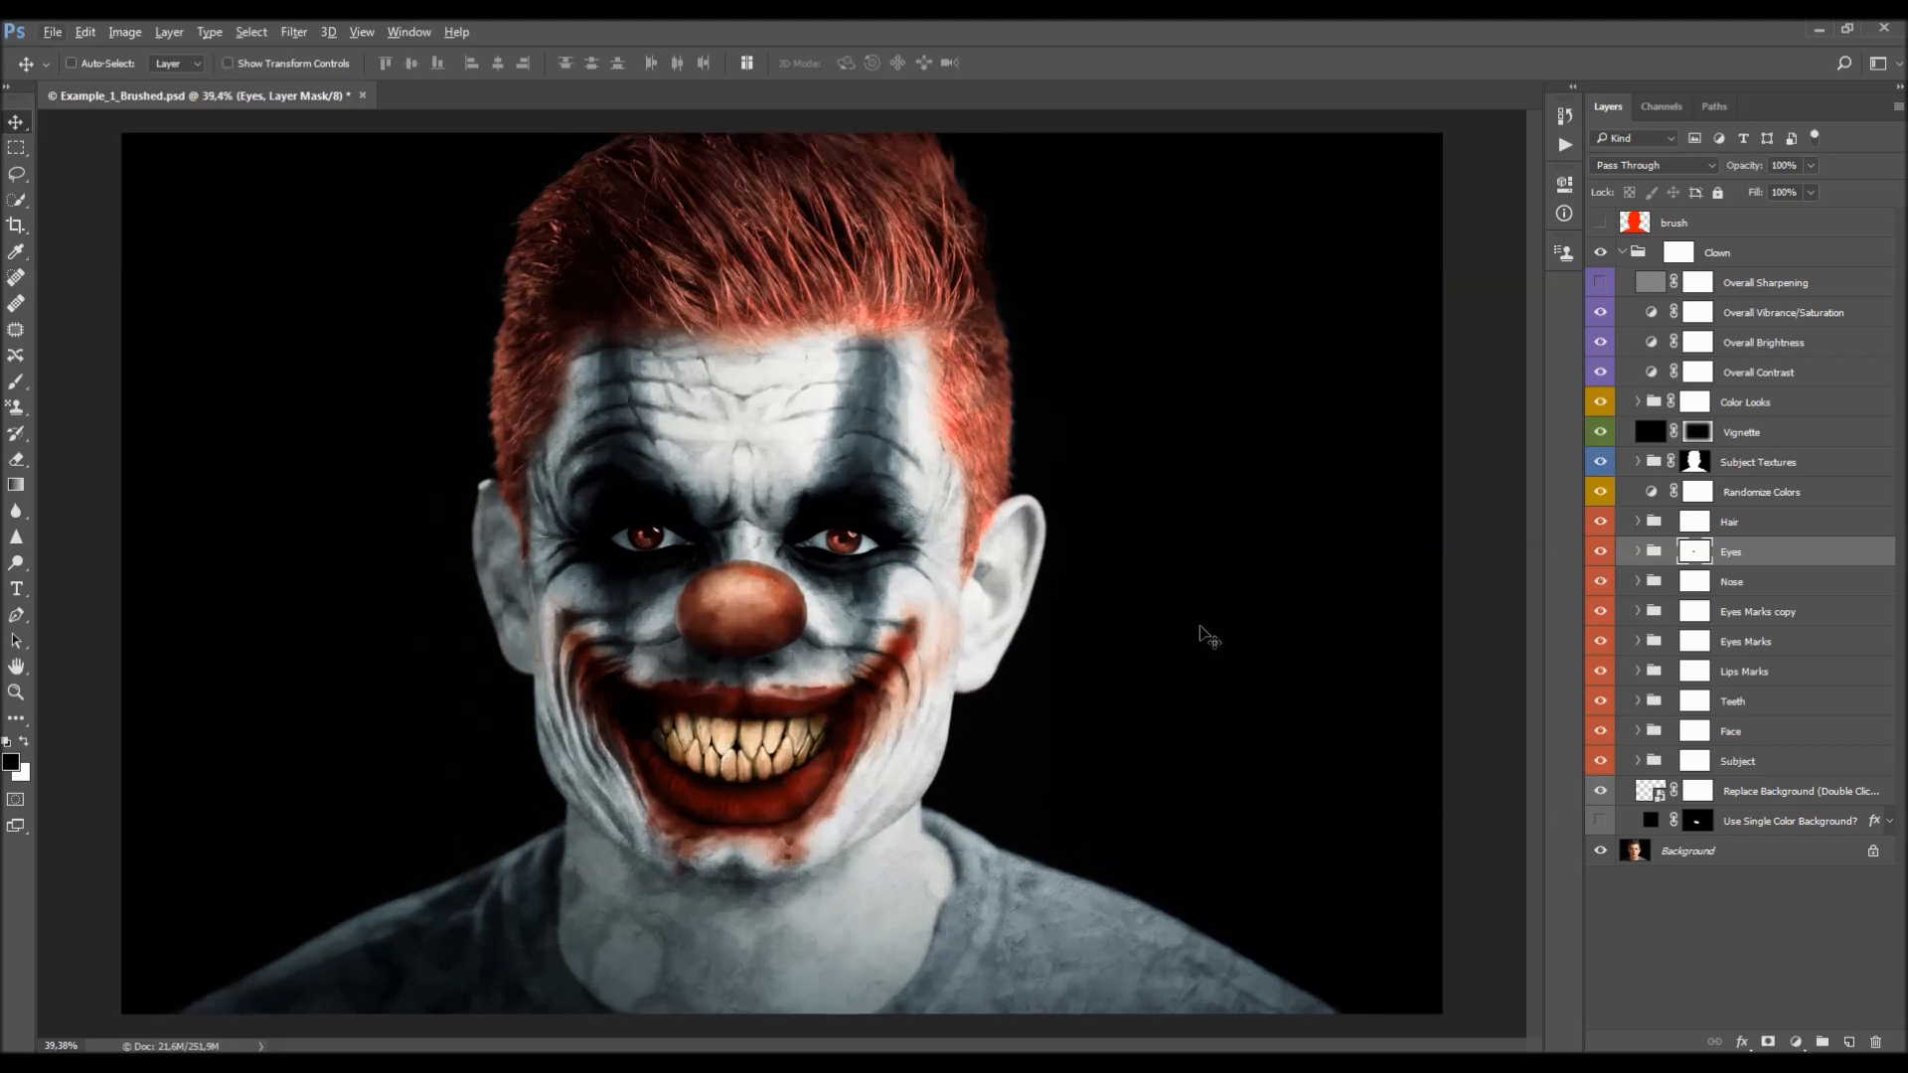
- Expand the Hair group, compare the image with the group hidden and shown, and inspect its _Hair layer
{"action": "left_click", "coordinate": [1639, 522]}
{"action": "left_click", "coordinate": [1727, 521]}
{"action": "left_click", "coordinate": [1599, 525]}
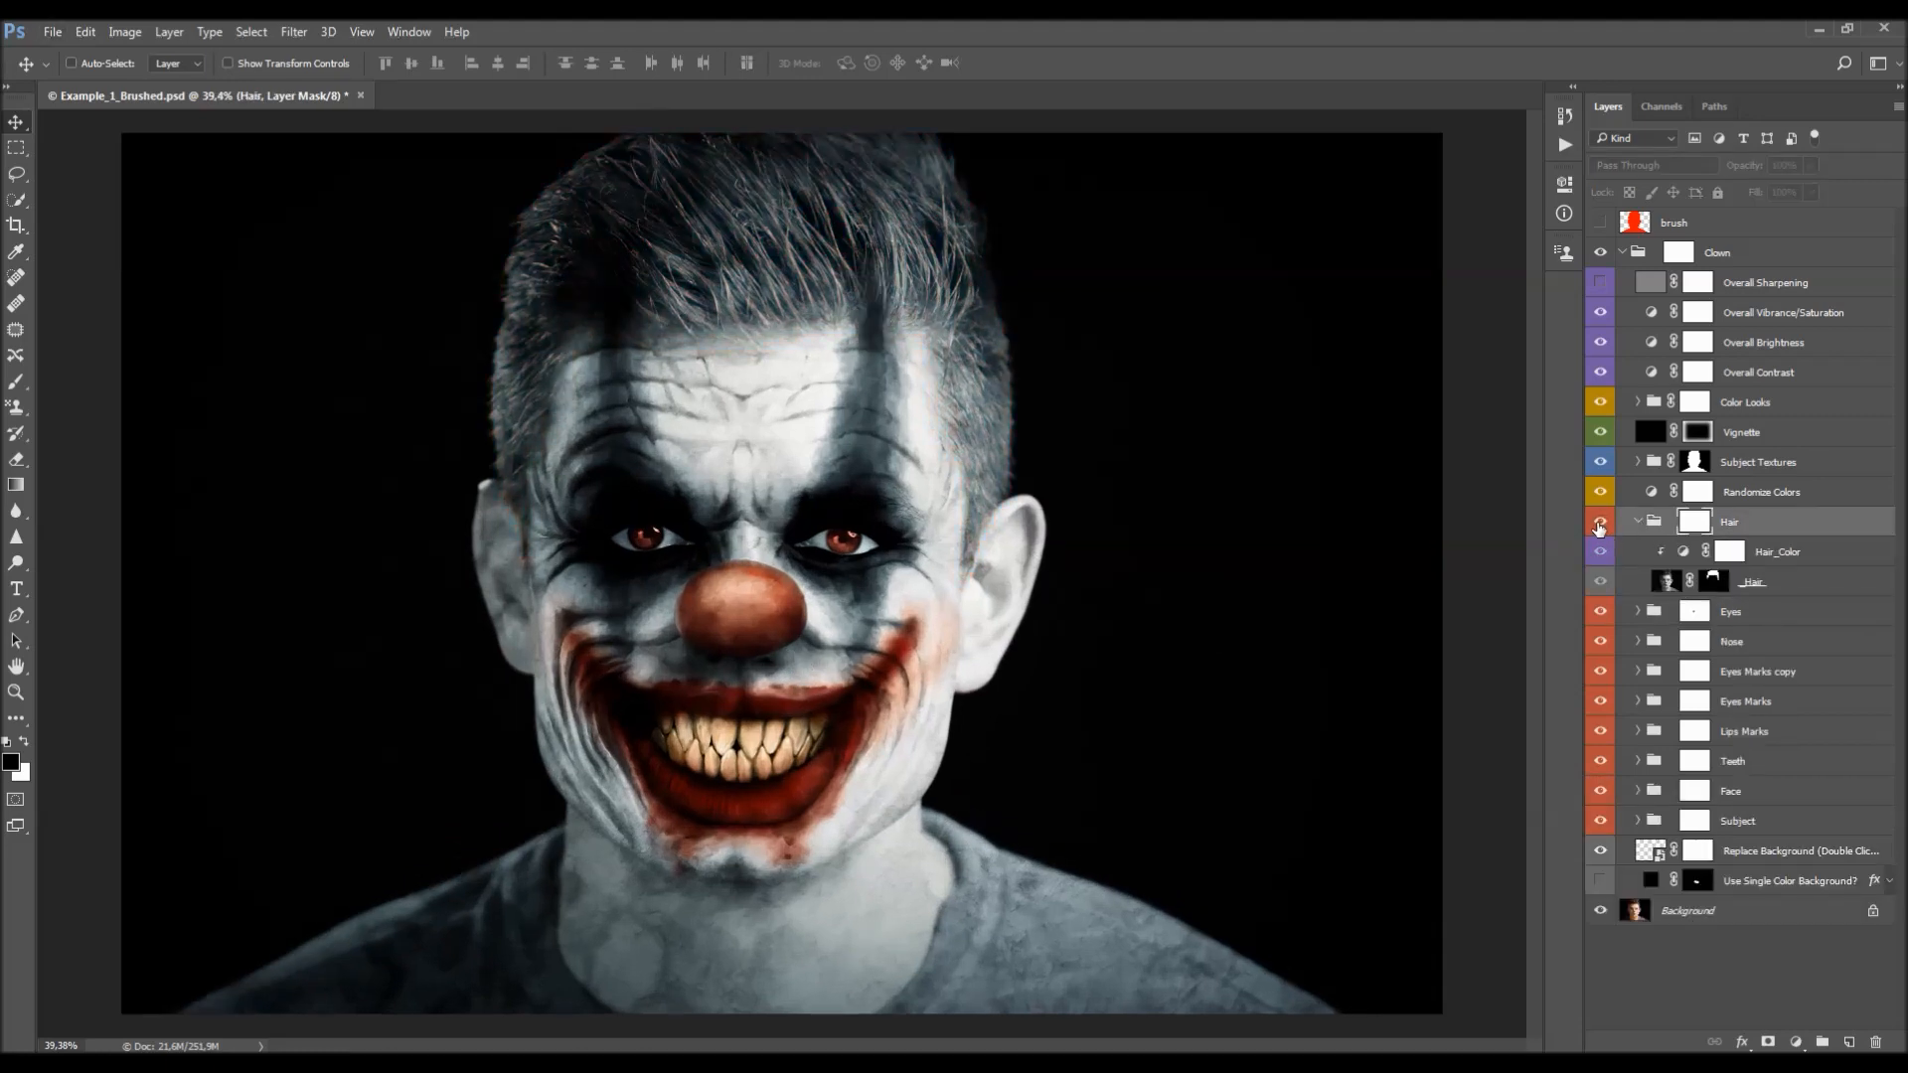
{"action": "left_click", "coordinate": [1600, 525]}
{"action": "left_click", "coordinate": [1754, 586]}
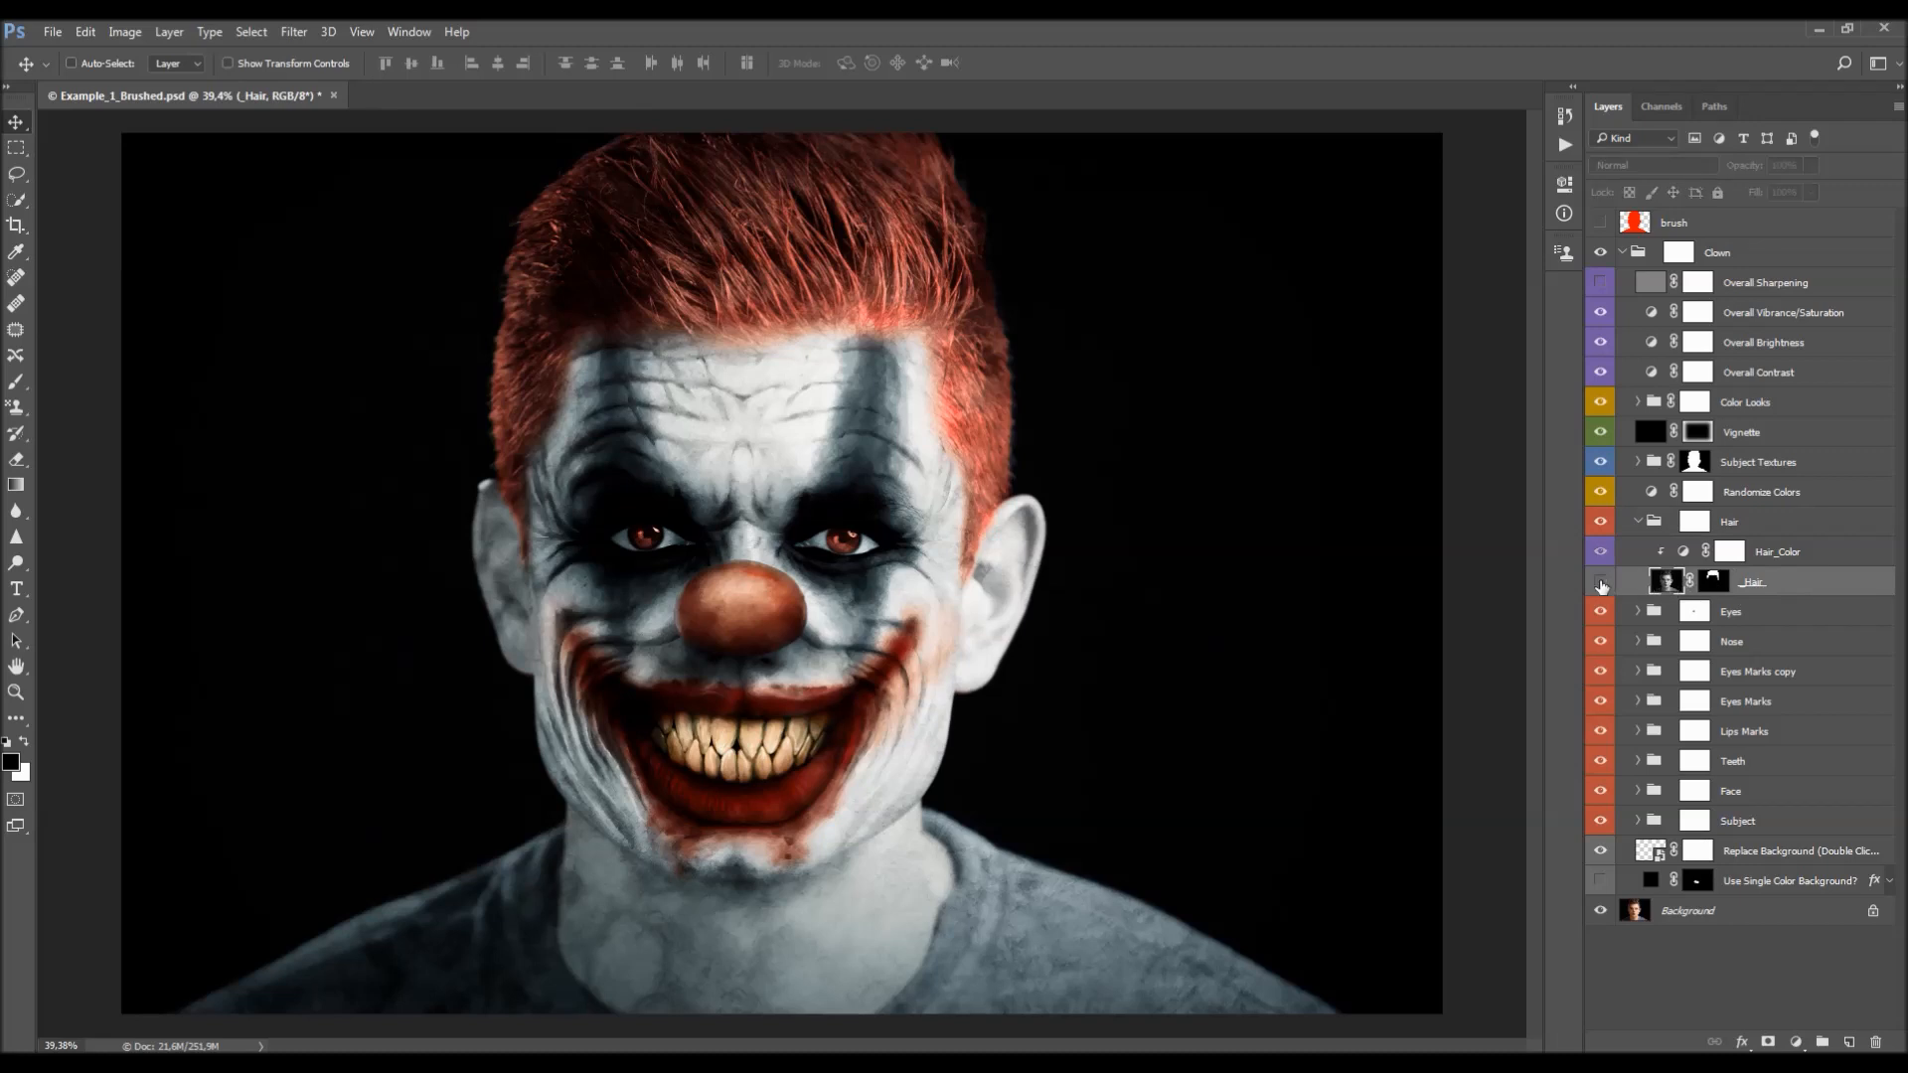
- Try a purple hue for the hair in the Hair_Color Hue/Saturation adjustment, and undo the change
{"action": "left_click", "coordinate": [1768, 558]}
{"action": "double_click", "coordinate": [1680, 553]}
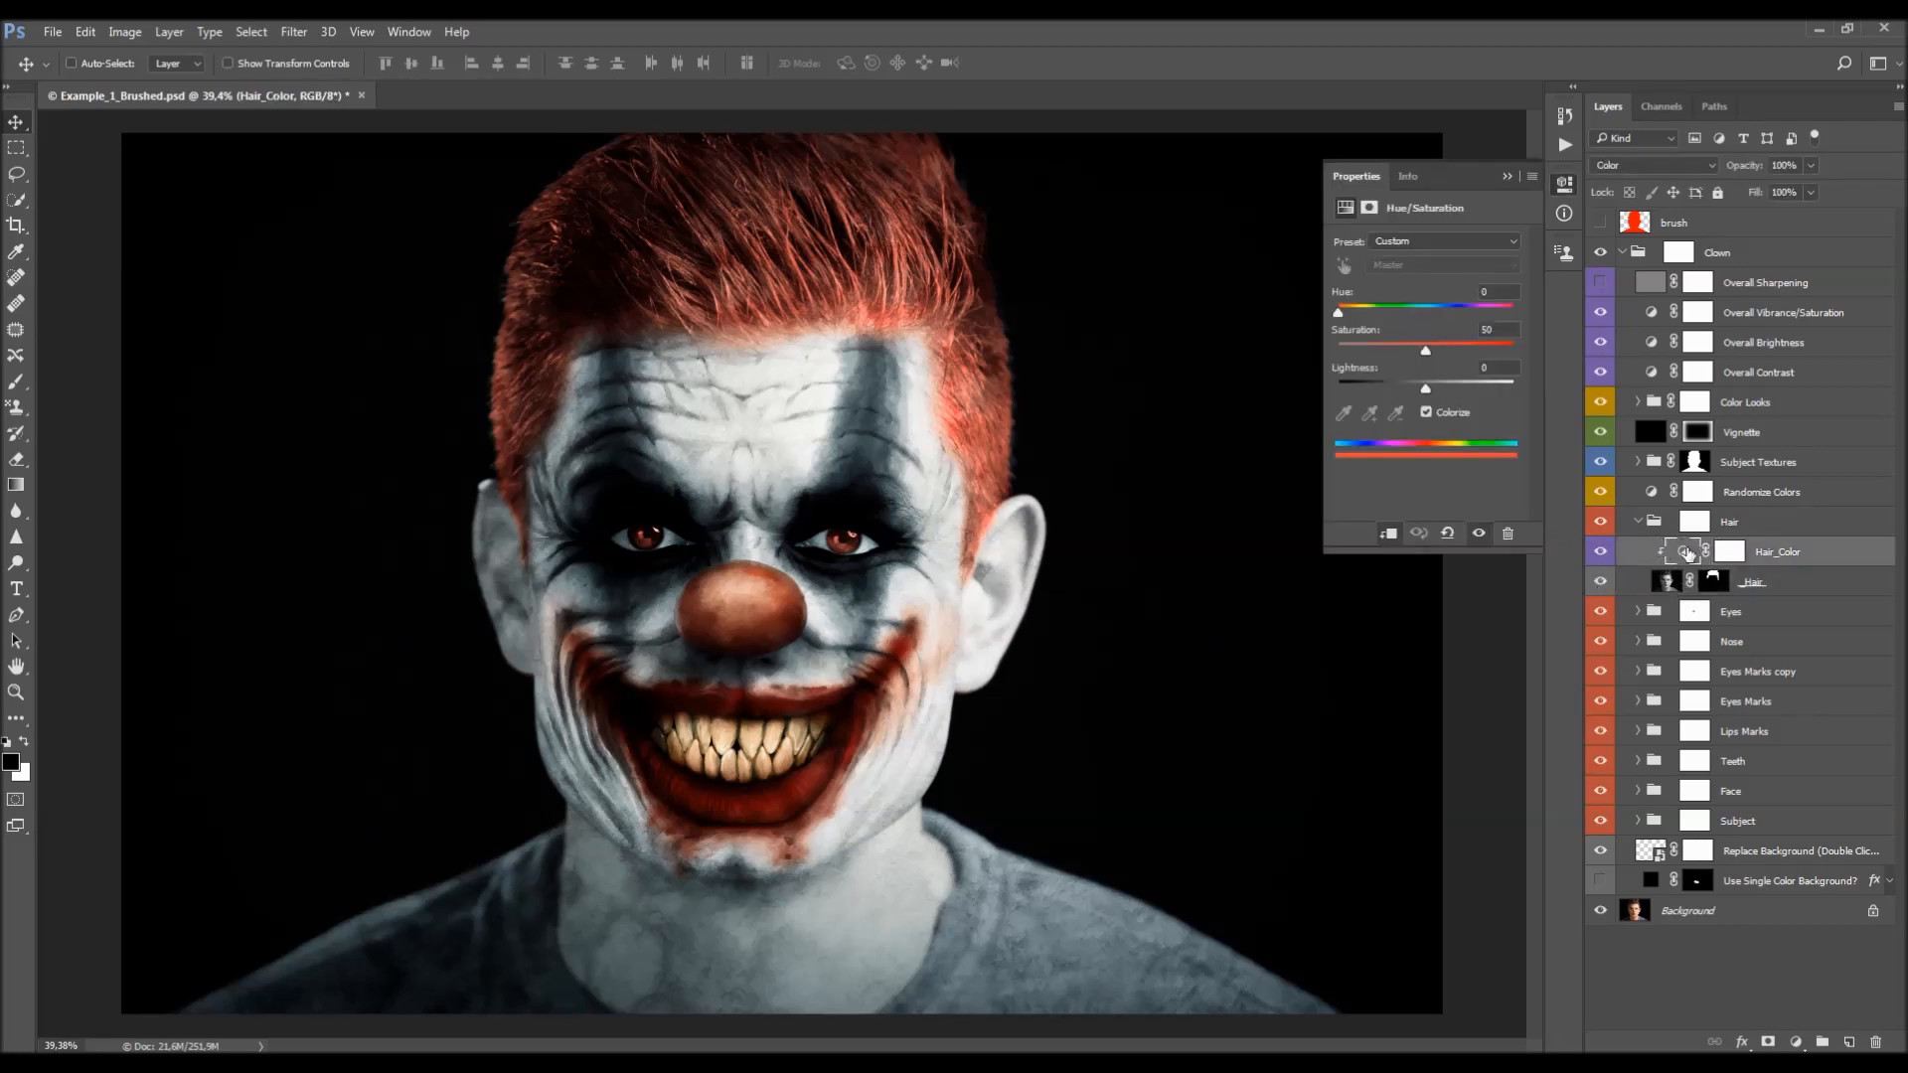
{"action": "left_click_drag", "start_coordinate": [1341, 314], "coordinate": [1465, 319]}
{"action": "key", "text": "ctrl+z"}
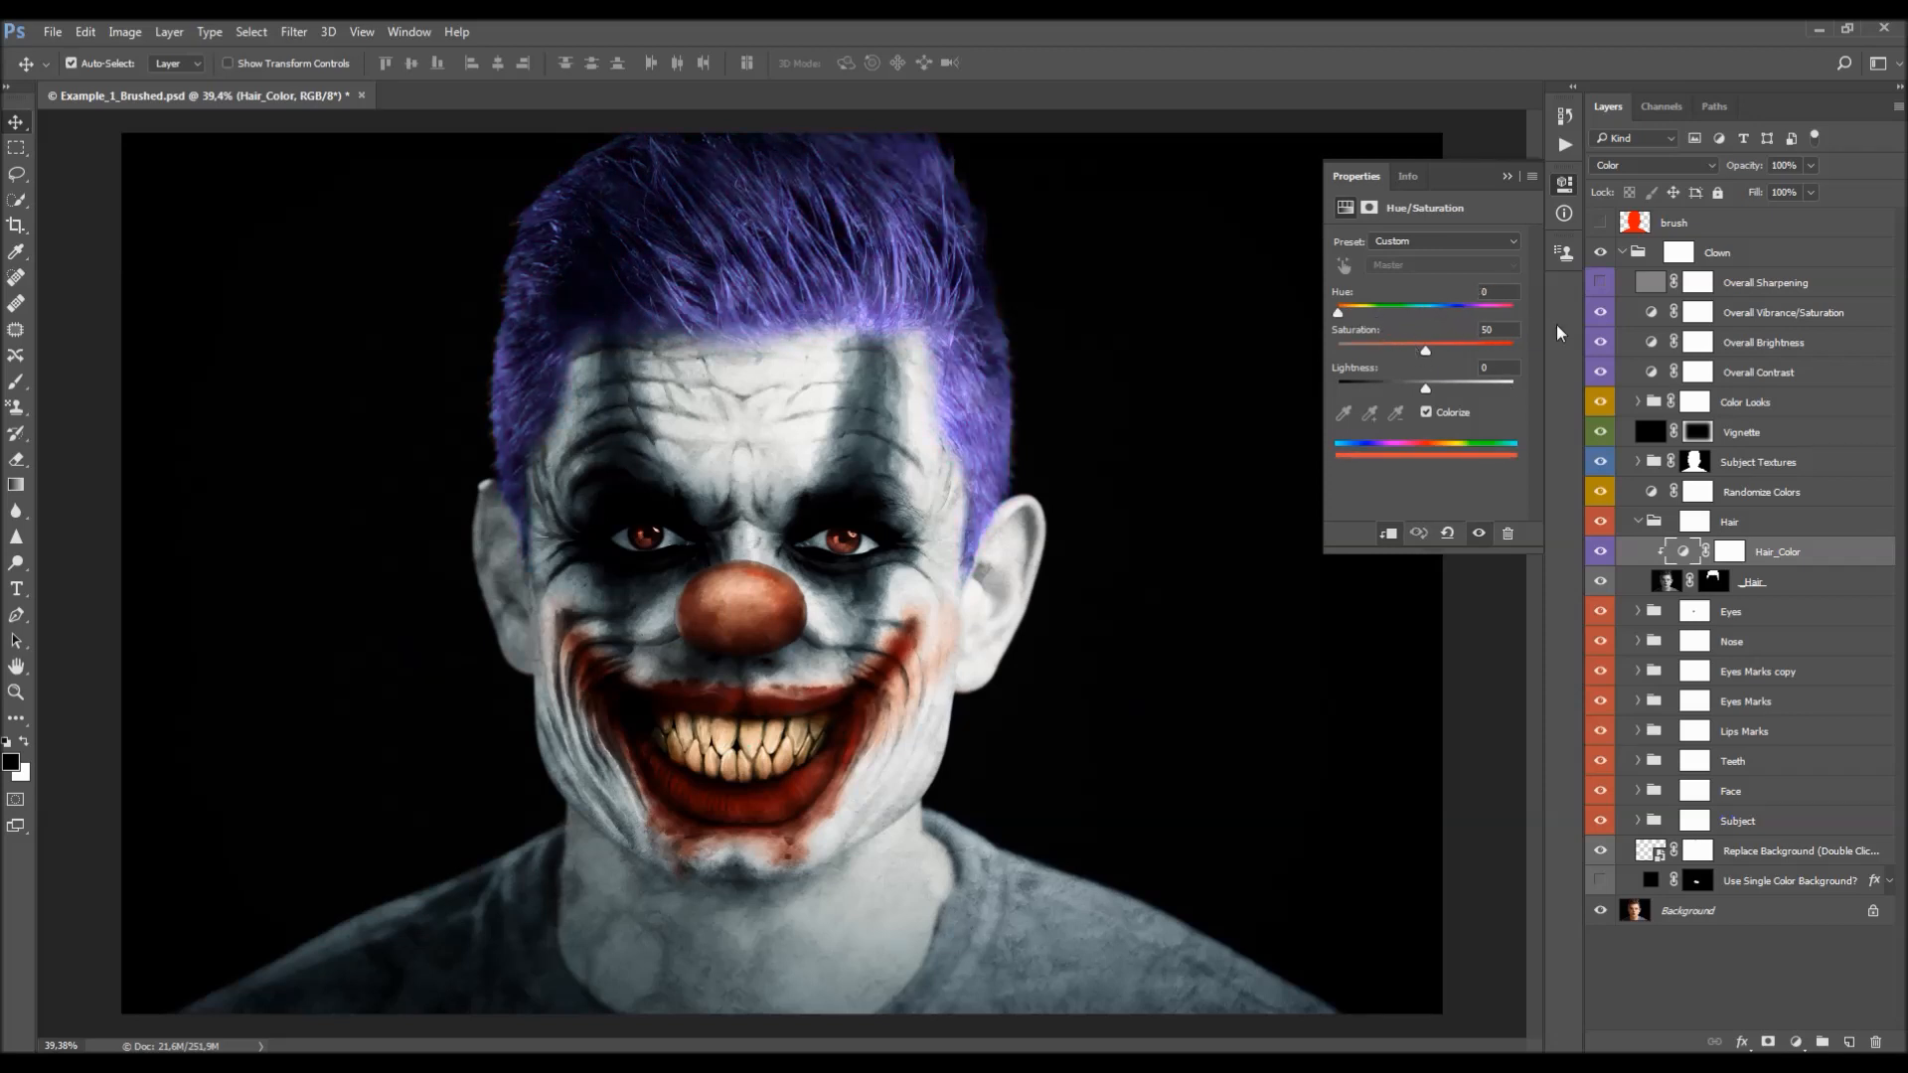
{"action": "left_click", "coordinate": [1503, 178]}
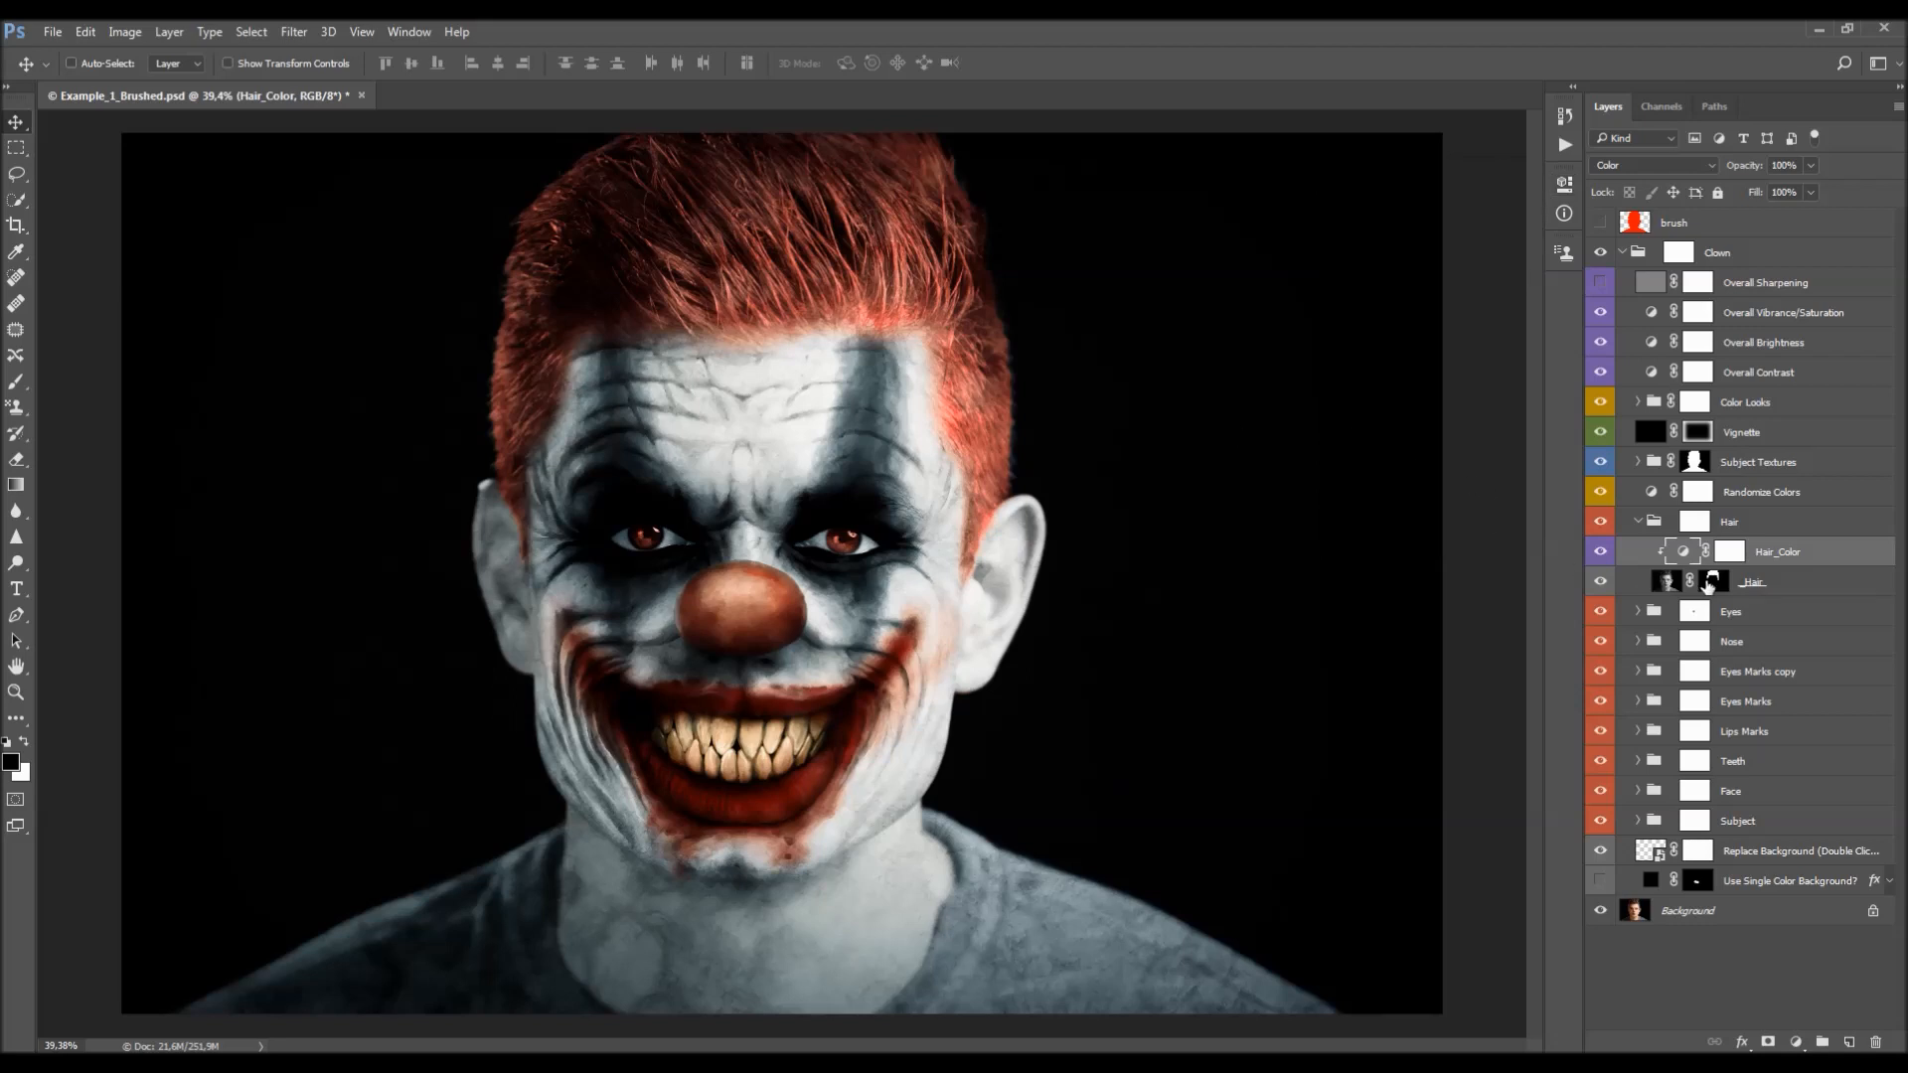
- Paint white over the forehead hairline on the _Hair layer's mask with a 400 px brush, and raise the brush opacity from 50% to 100%
{"action": "left_click", "coordinate": [1711, 582]}
{"action": "key", "text": "b"}
{"action": "scroll", "coordinate": [690, 380], "scroll_direction": "up", "scroll_amount": 1}
{"action": "key", "text": "x"}
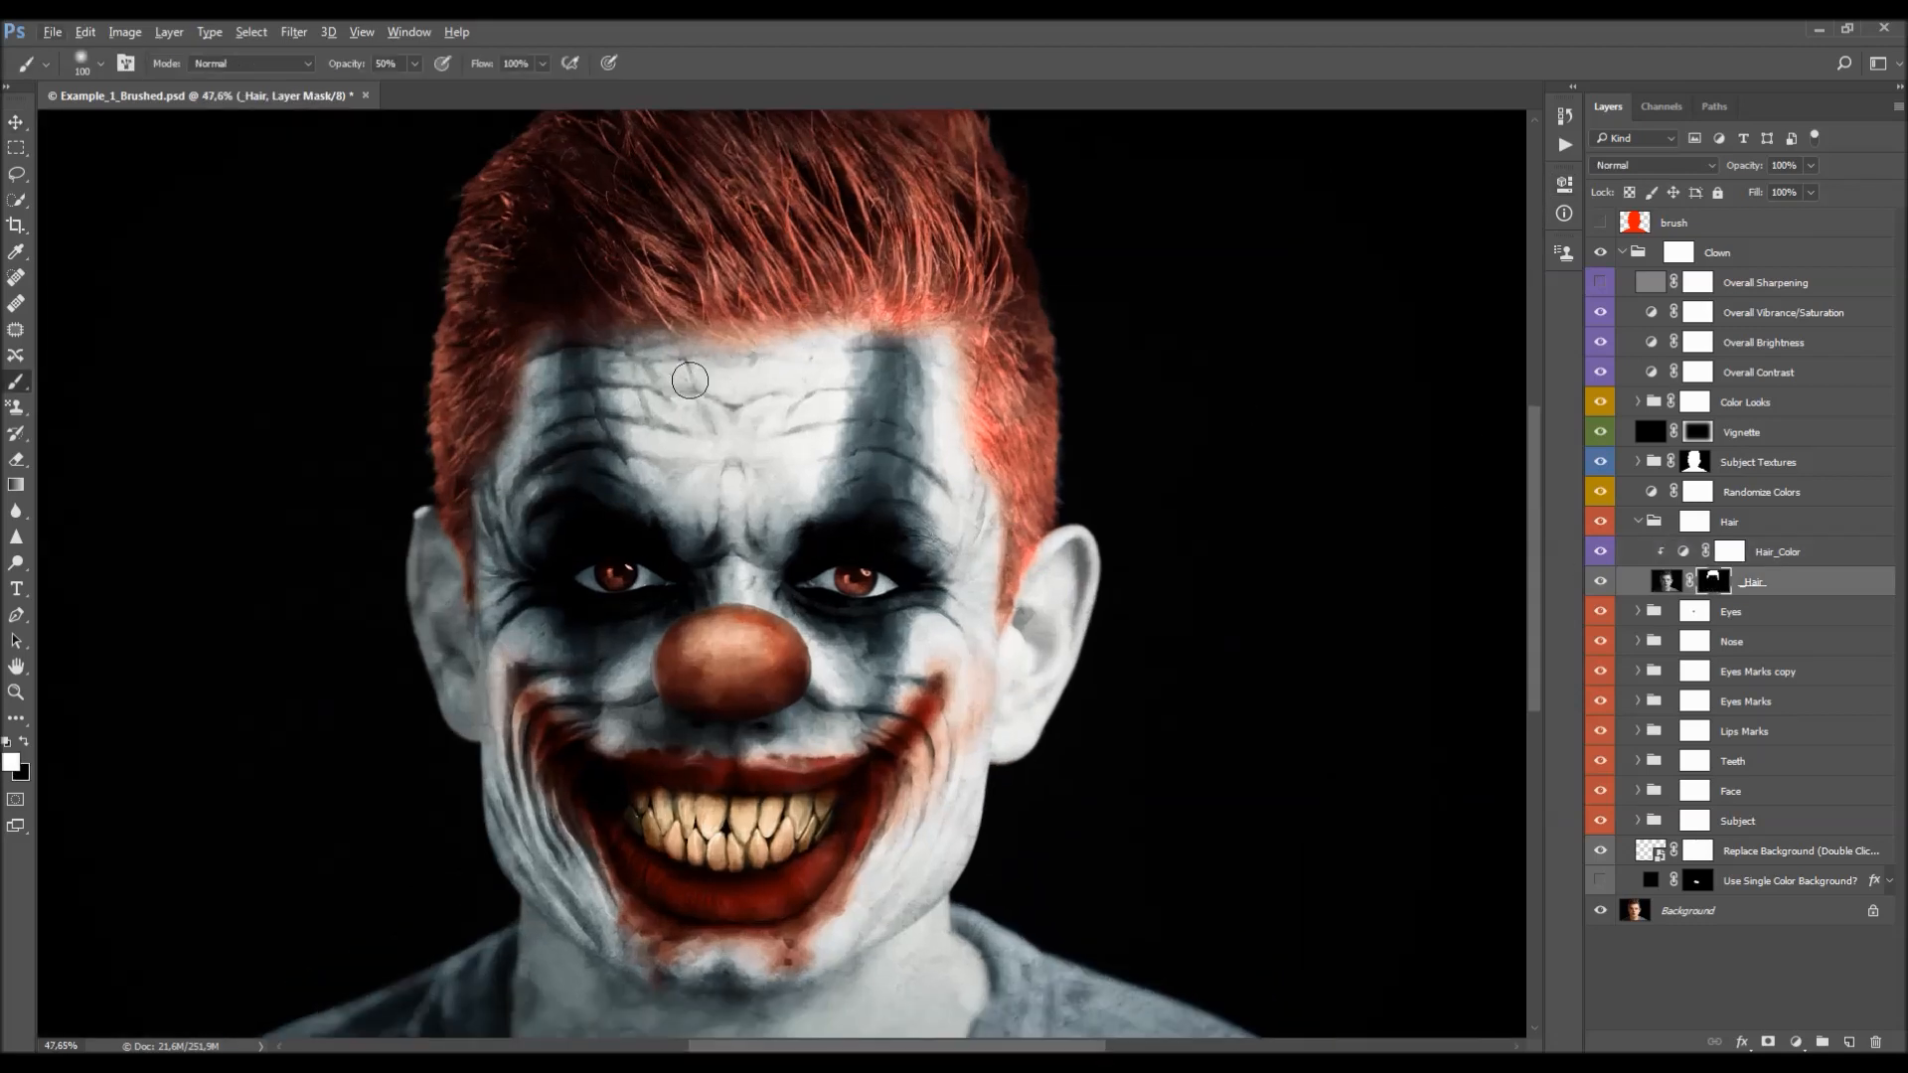
{"action": "key", "text": "bracketright"}
{"action": "key", "text": "bracketright"}
{"action": "key", "text": "bracketright"}
{"action": "key", "text": "bracketright"}
{"action": "key", "text": "bracketright"}
{"action": "key", "text": "bracketright"}
{"action": "key", "text": "bracketright"}
{"action": "key", "text": "bracketright"}
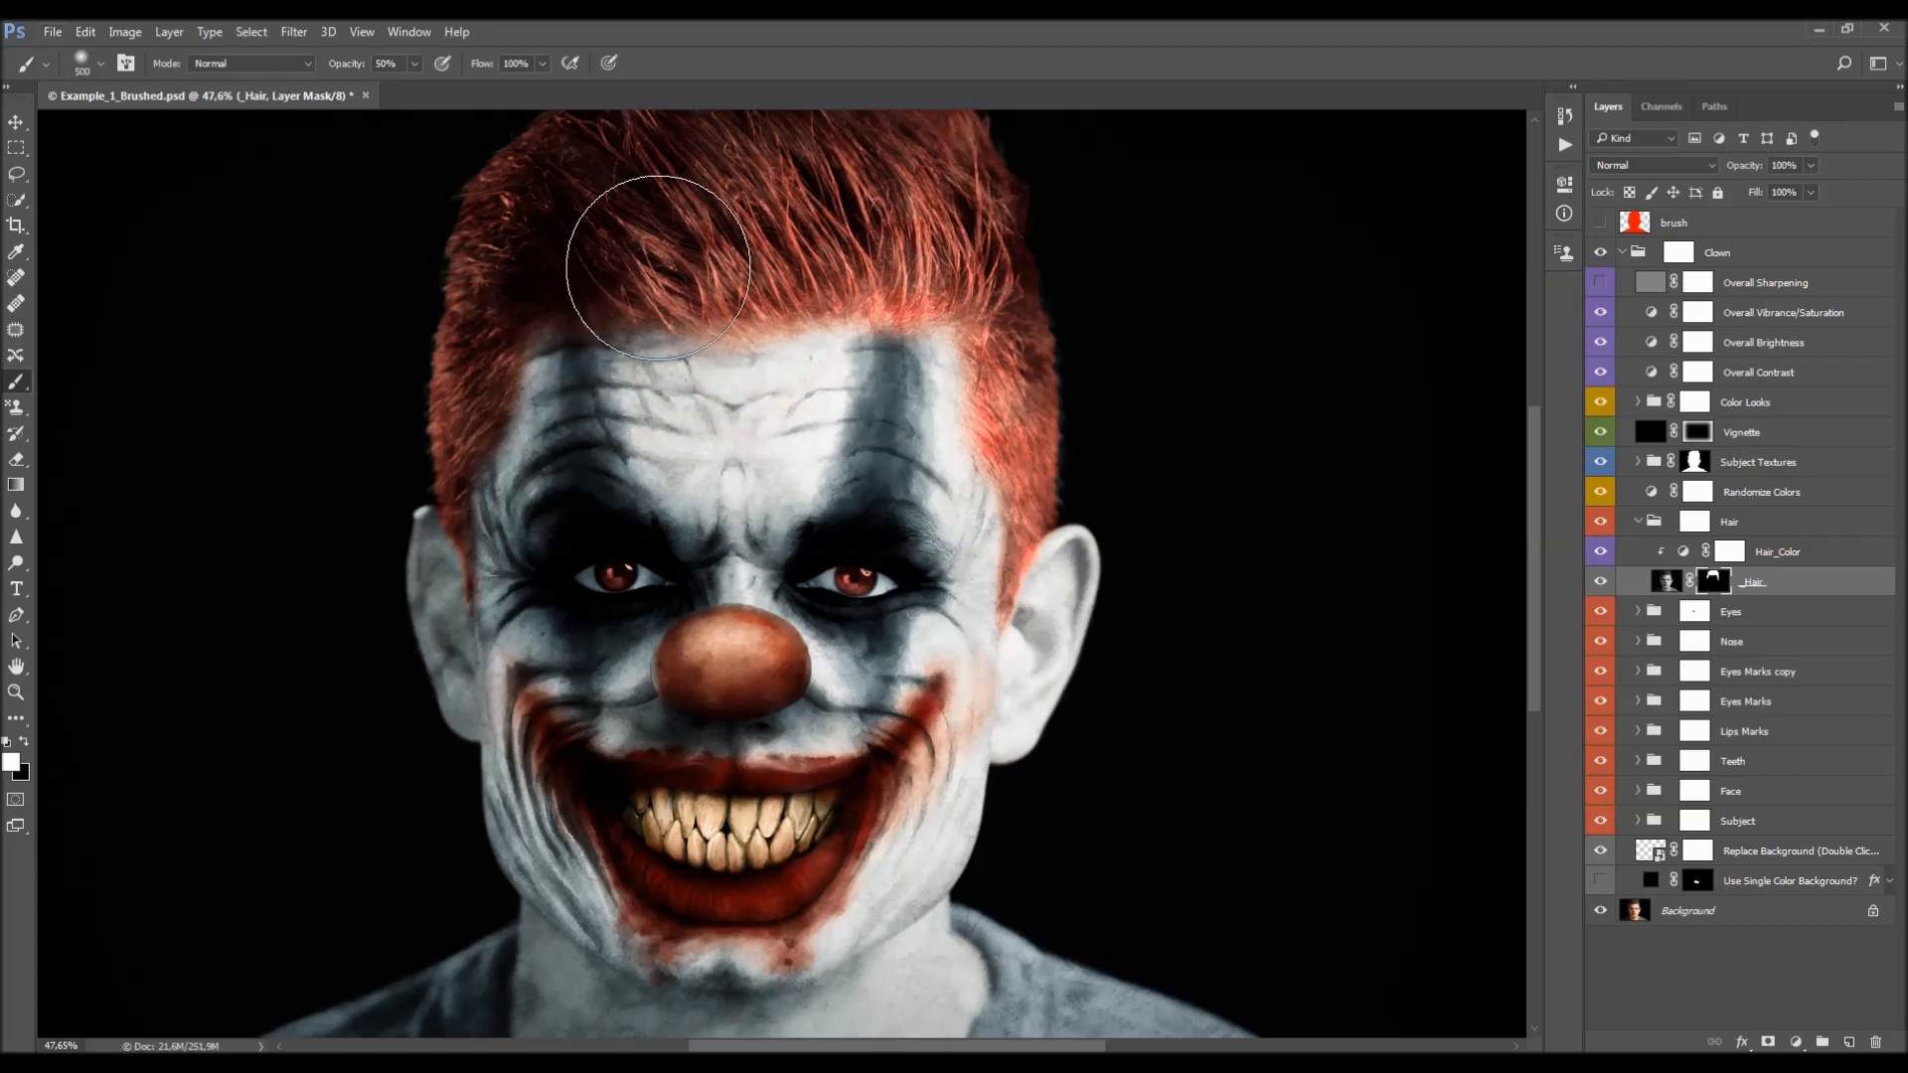
{"action": "key", "text": "bracketleft"}
{"action": "key", "text": "bracketleft"}
{"action": "key", "text": "bracketleft"}
{"action": "key", "text": "bracketleft"}
{"action": "key", "text": "bracketright"}
{"action": "key", "text": "bracketright"}
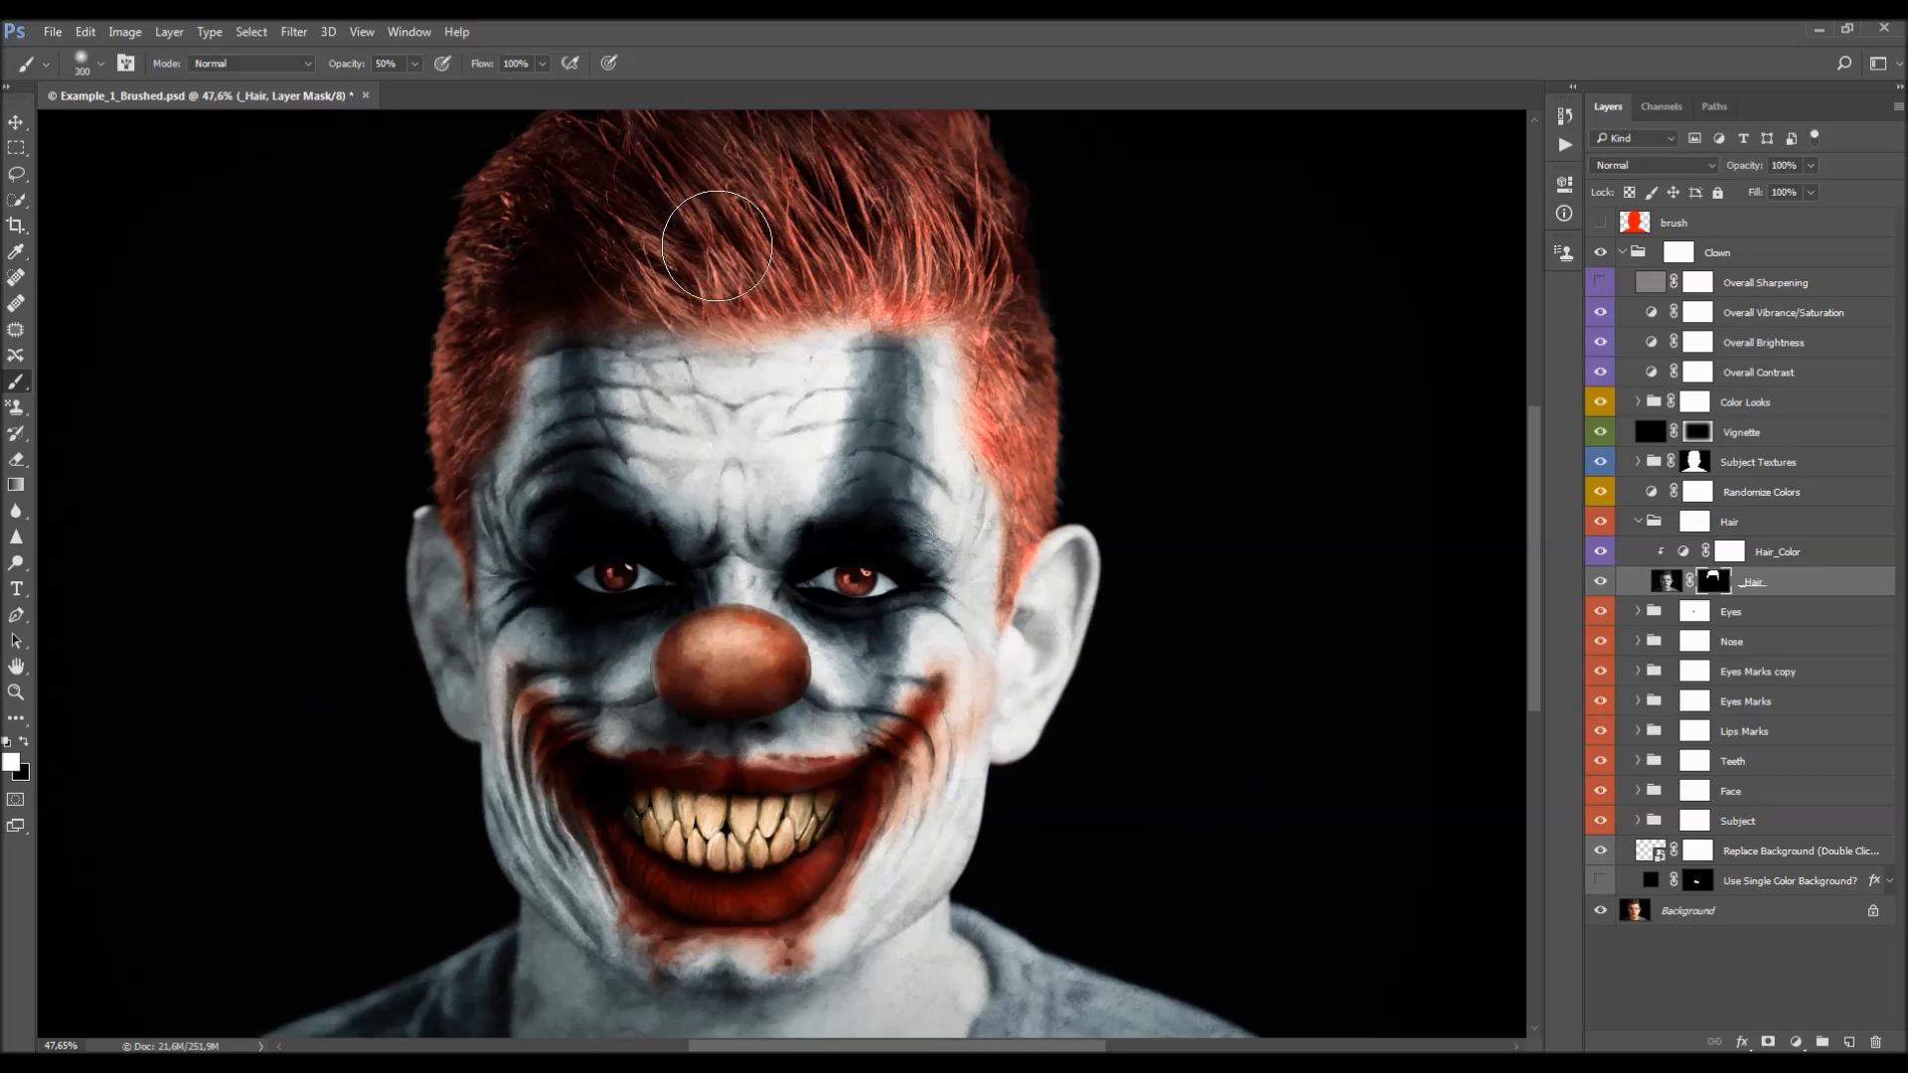
{"action": "key", "text": "bracketright"}
{"action": "scroll", "coordinate": [730, 269], "scroll_direction": "up", "scroll_amount": 2}
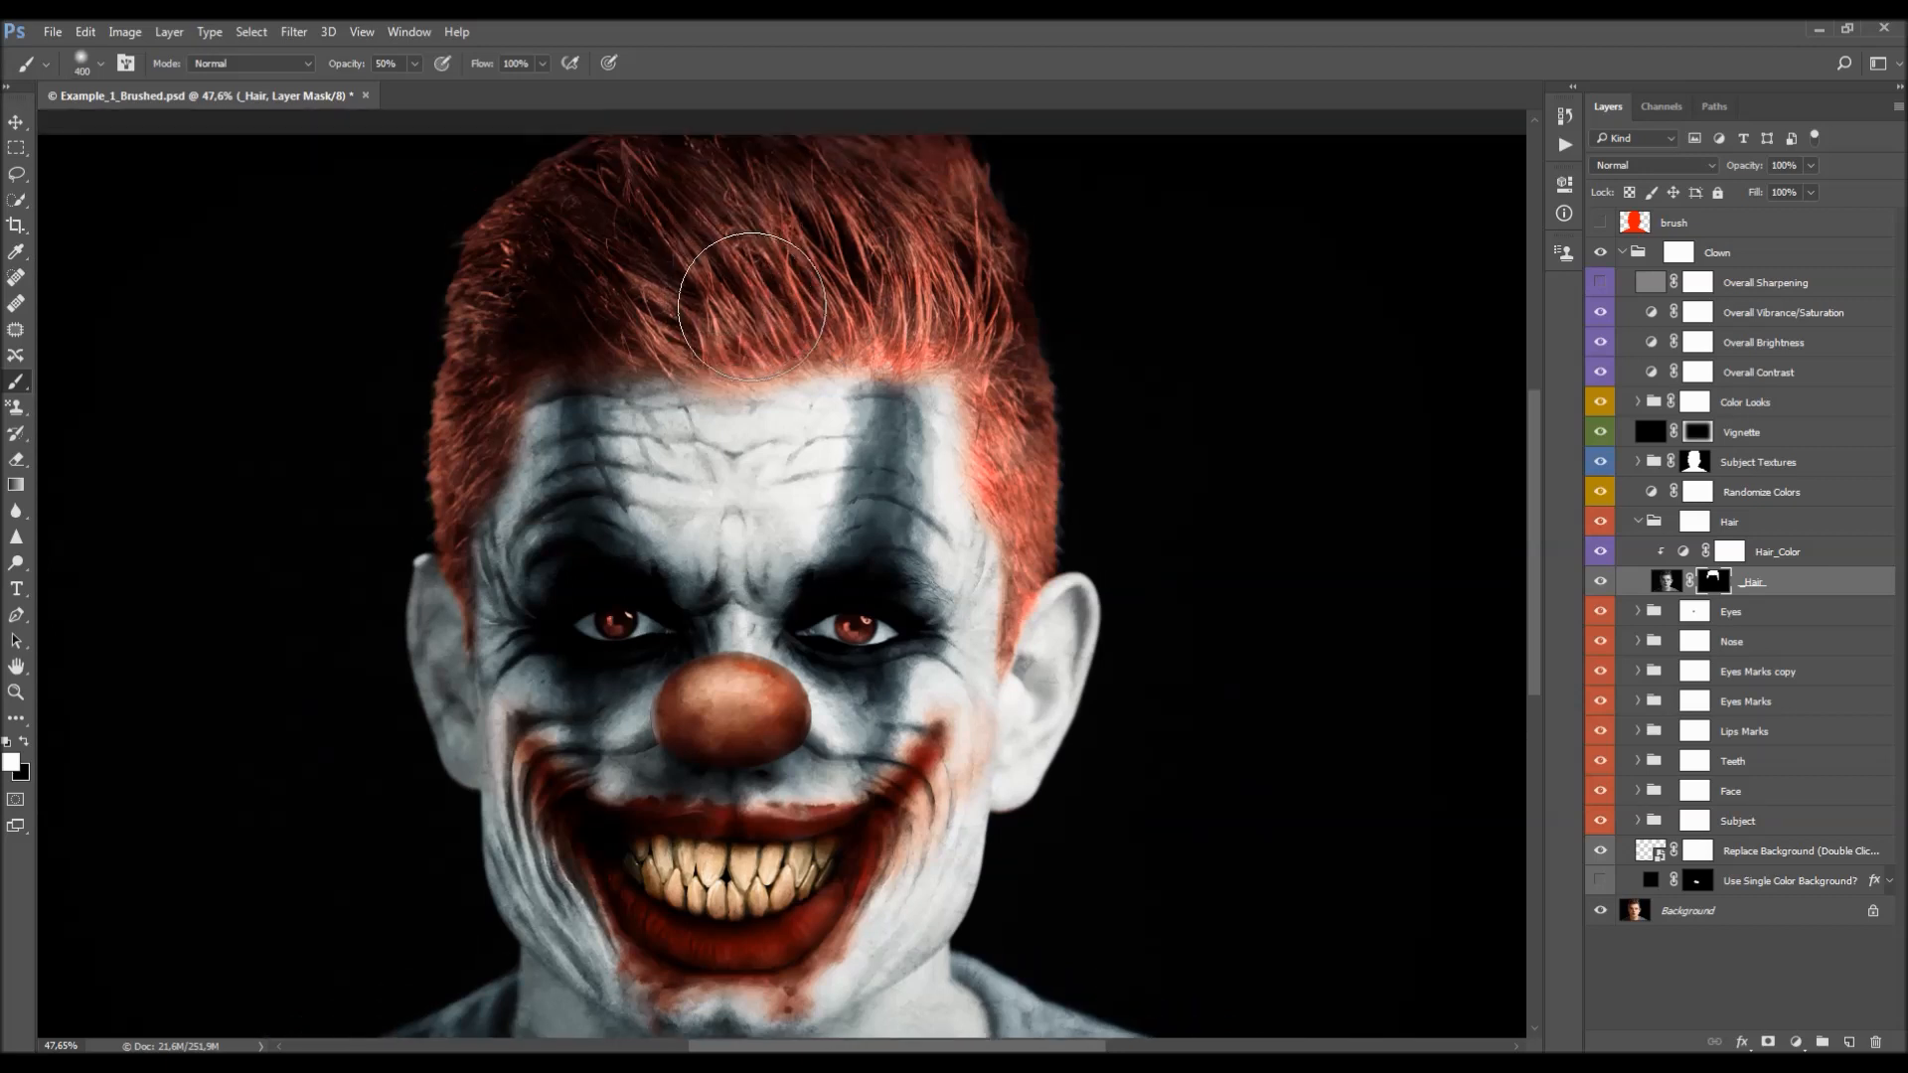
{"action": "left_click_drag", "start_coordinate": [735, 355], "coordinate": [731, 380]}
{"action": "key", "text": "0"}
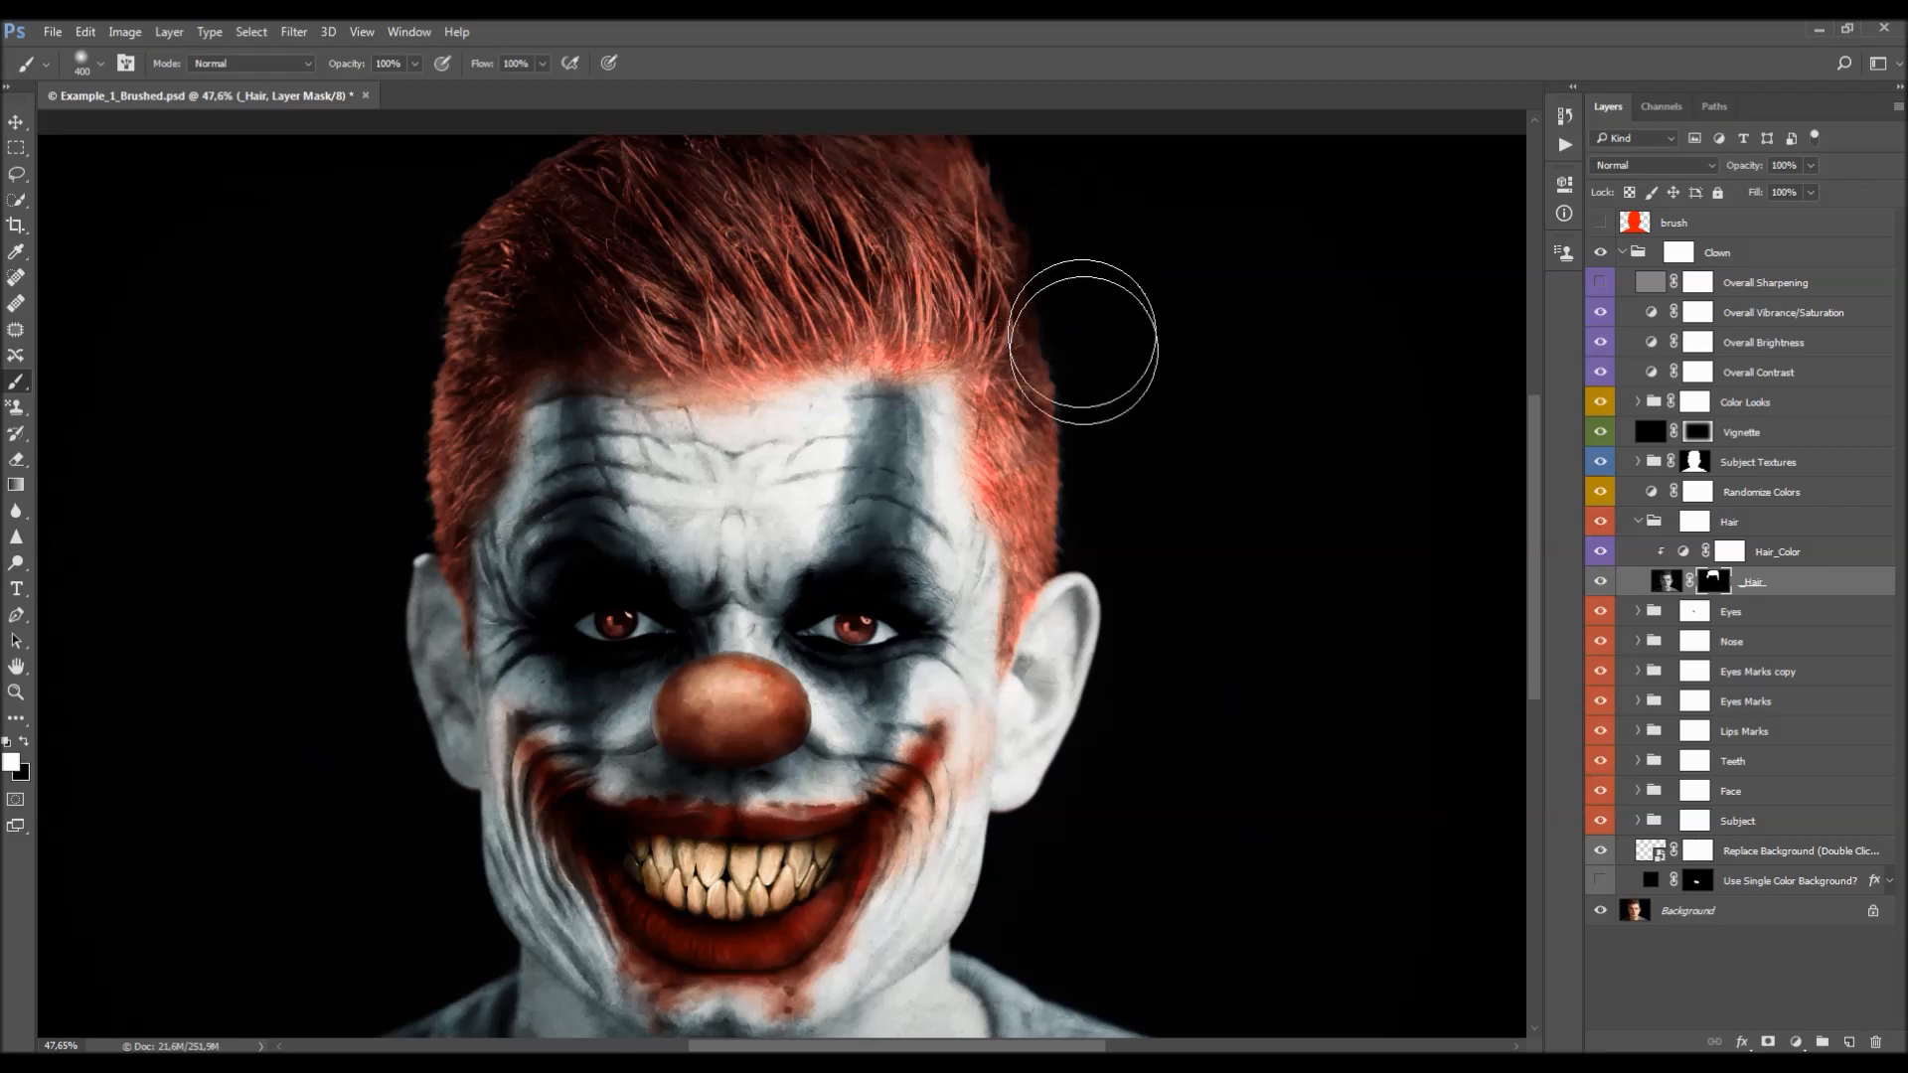
{"action": "scroll", "coordinate": [1113, 387], "scroll_direction": "down", "scroll_amount": 2}
{"action": "scroll", "coordinate": [1103, 452], "scroll_direction": "down", "scroll_amount": 1}
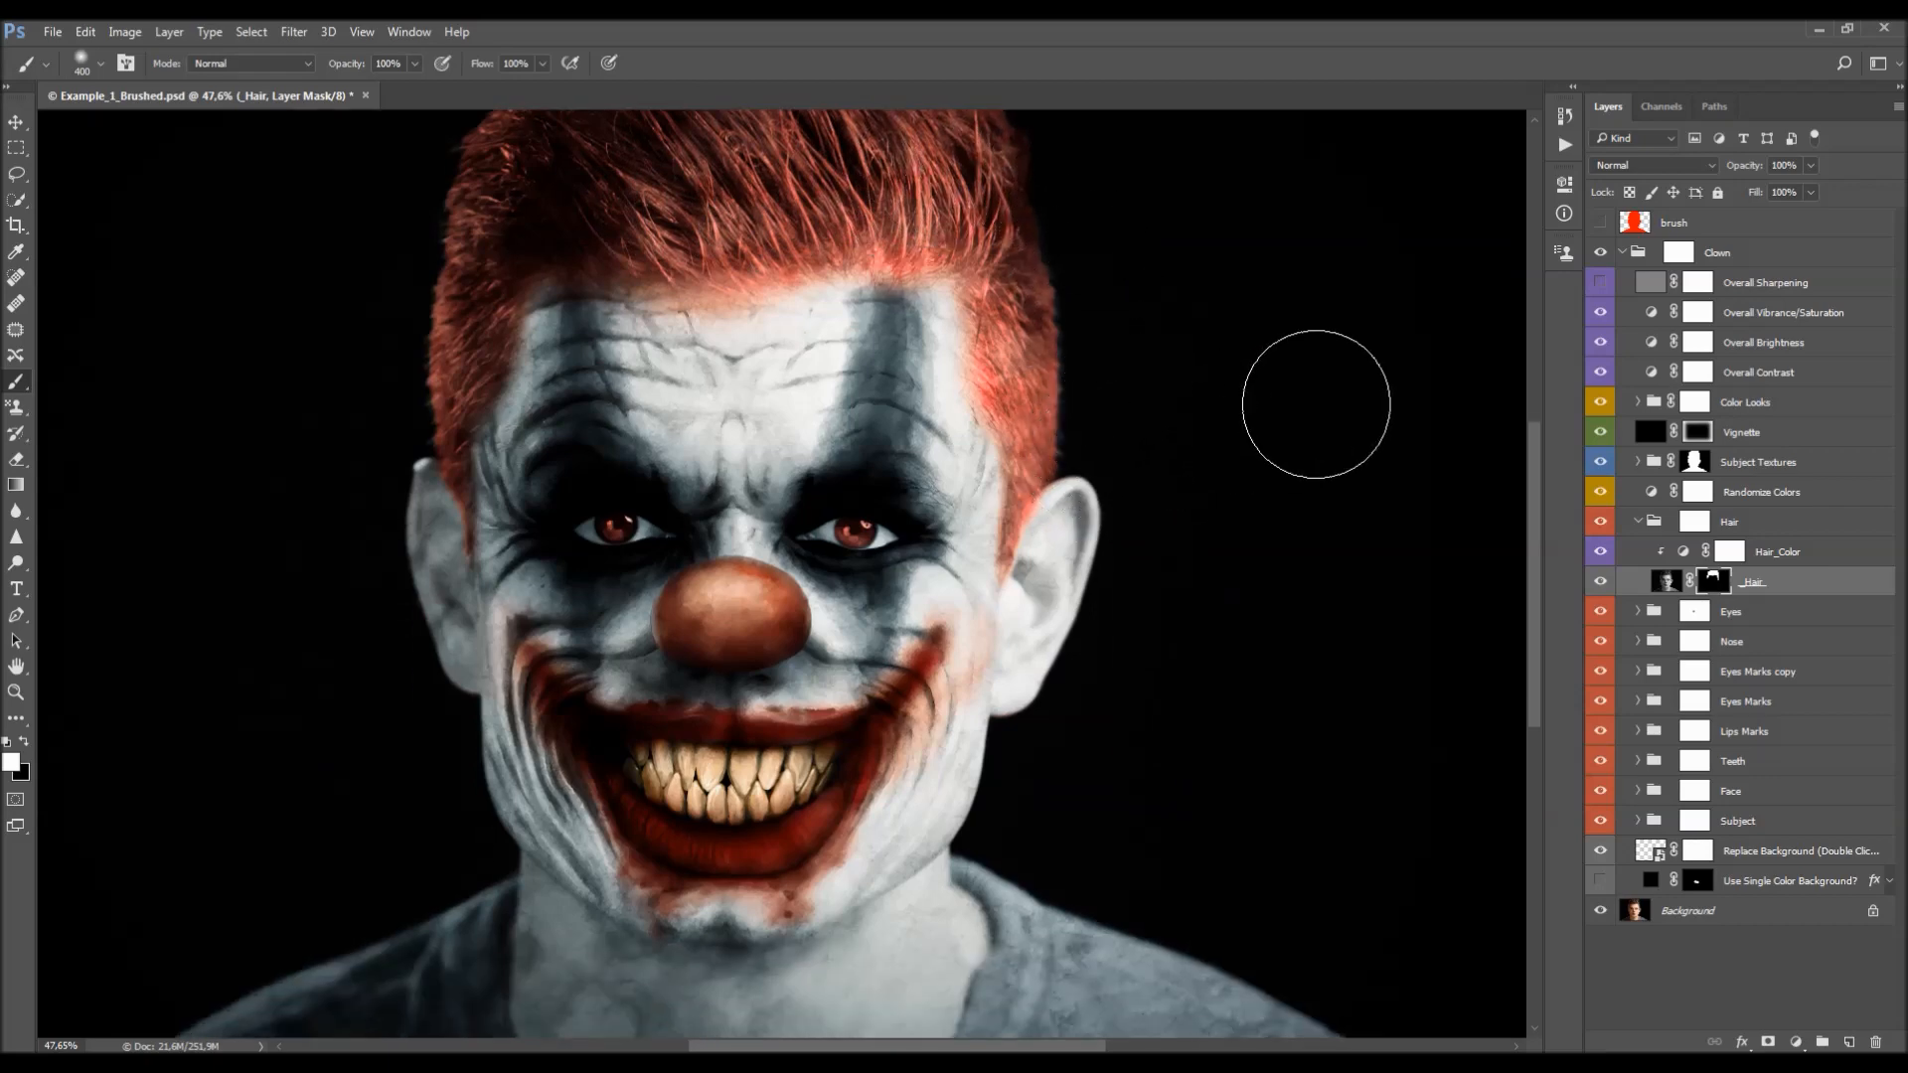
- Switch to the Move tool, collapse the Hair group and select the Randomize Colors adjustment layer
{"action": "key", "text": "v"}
{"action": "scroll", "coordinate": [894, 403], "scroll_direction": "down", "scroll_amount": 4}
{"action": "scroll", "coordinate": [794, 452], "scroll_direction": "up", "scroll_amount": 3}
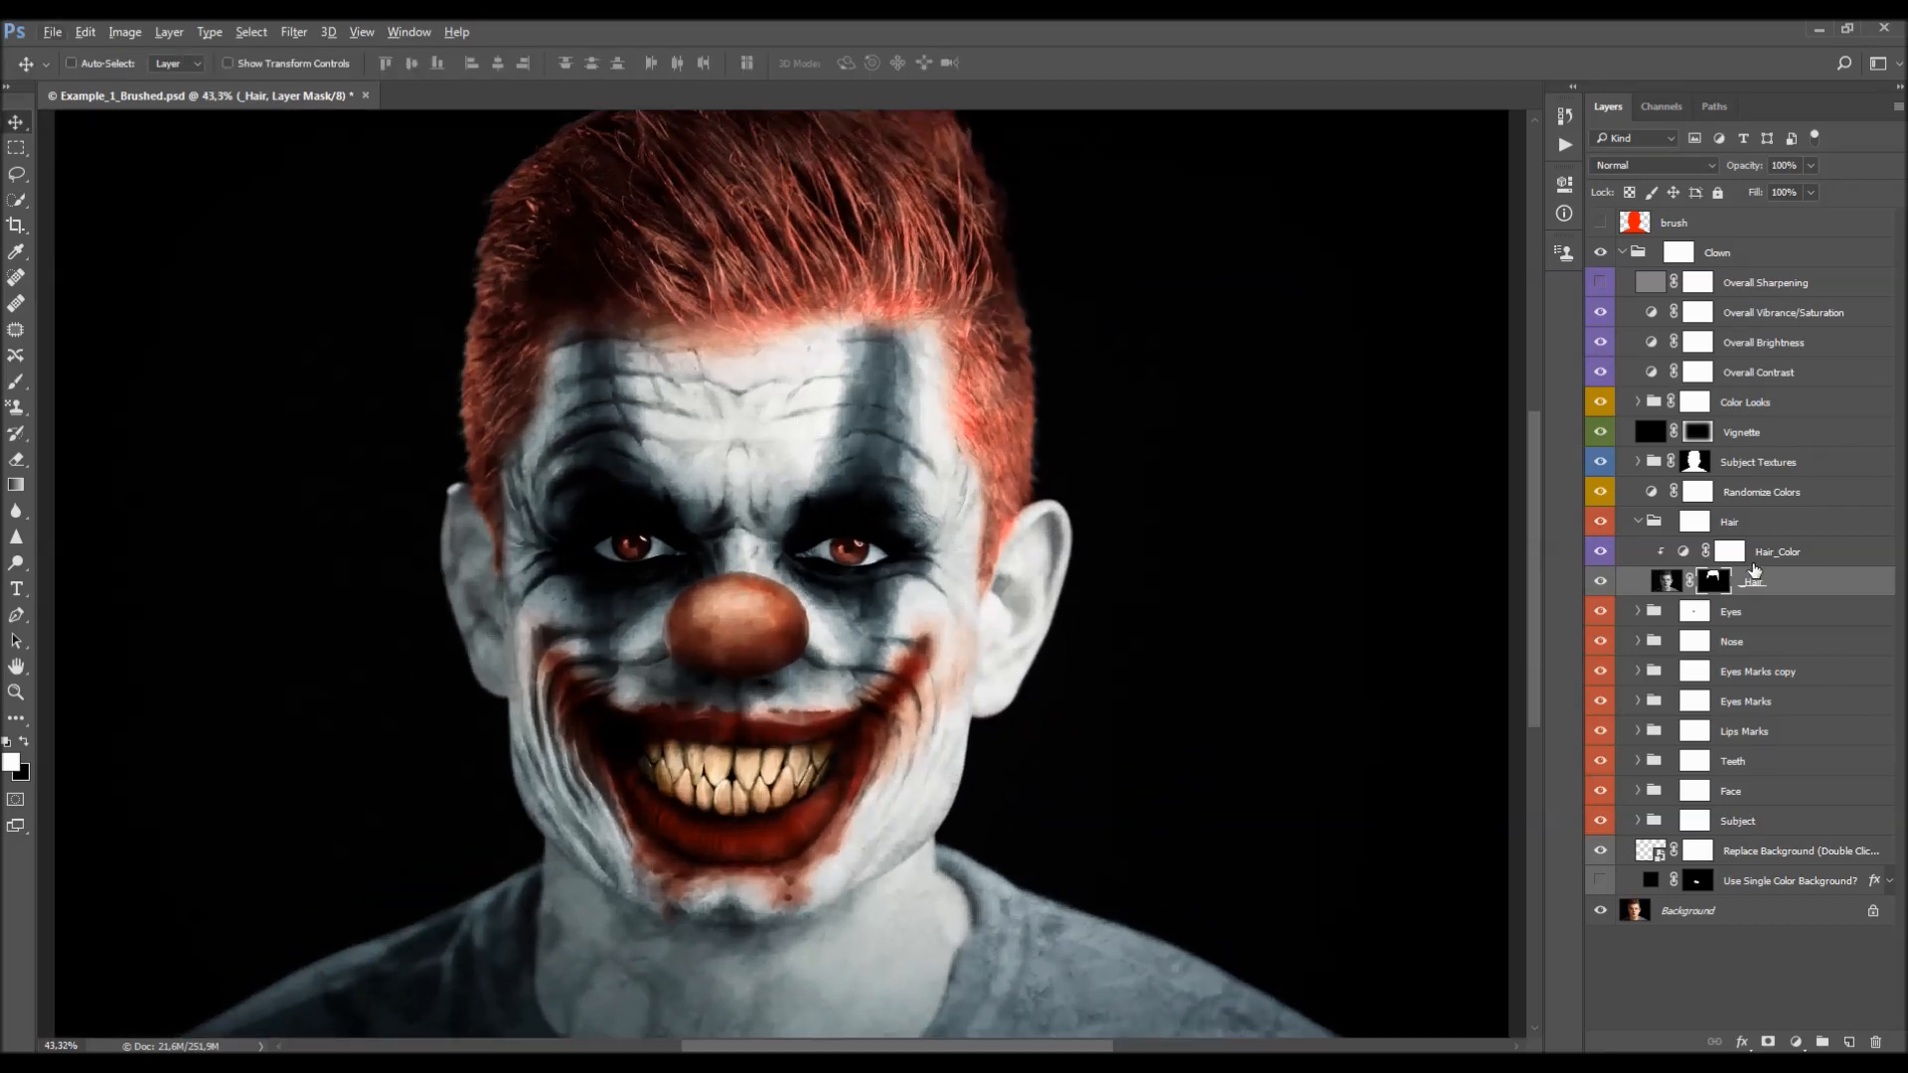
{"action": "left_click", "coordinate": [1638, 523]}
{"action": "left_click", "coordinate": [1767, 497]}
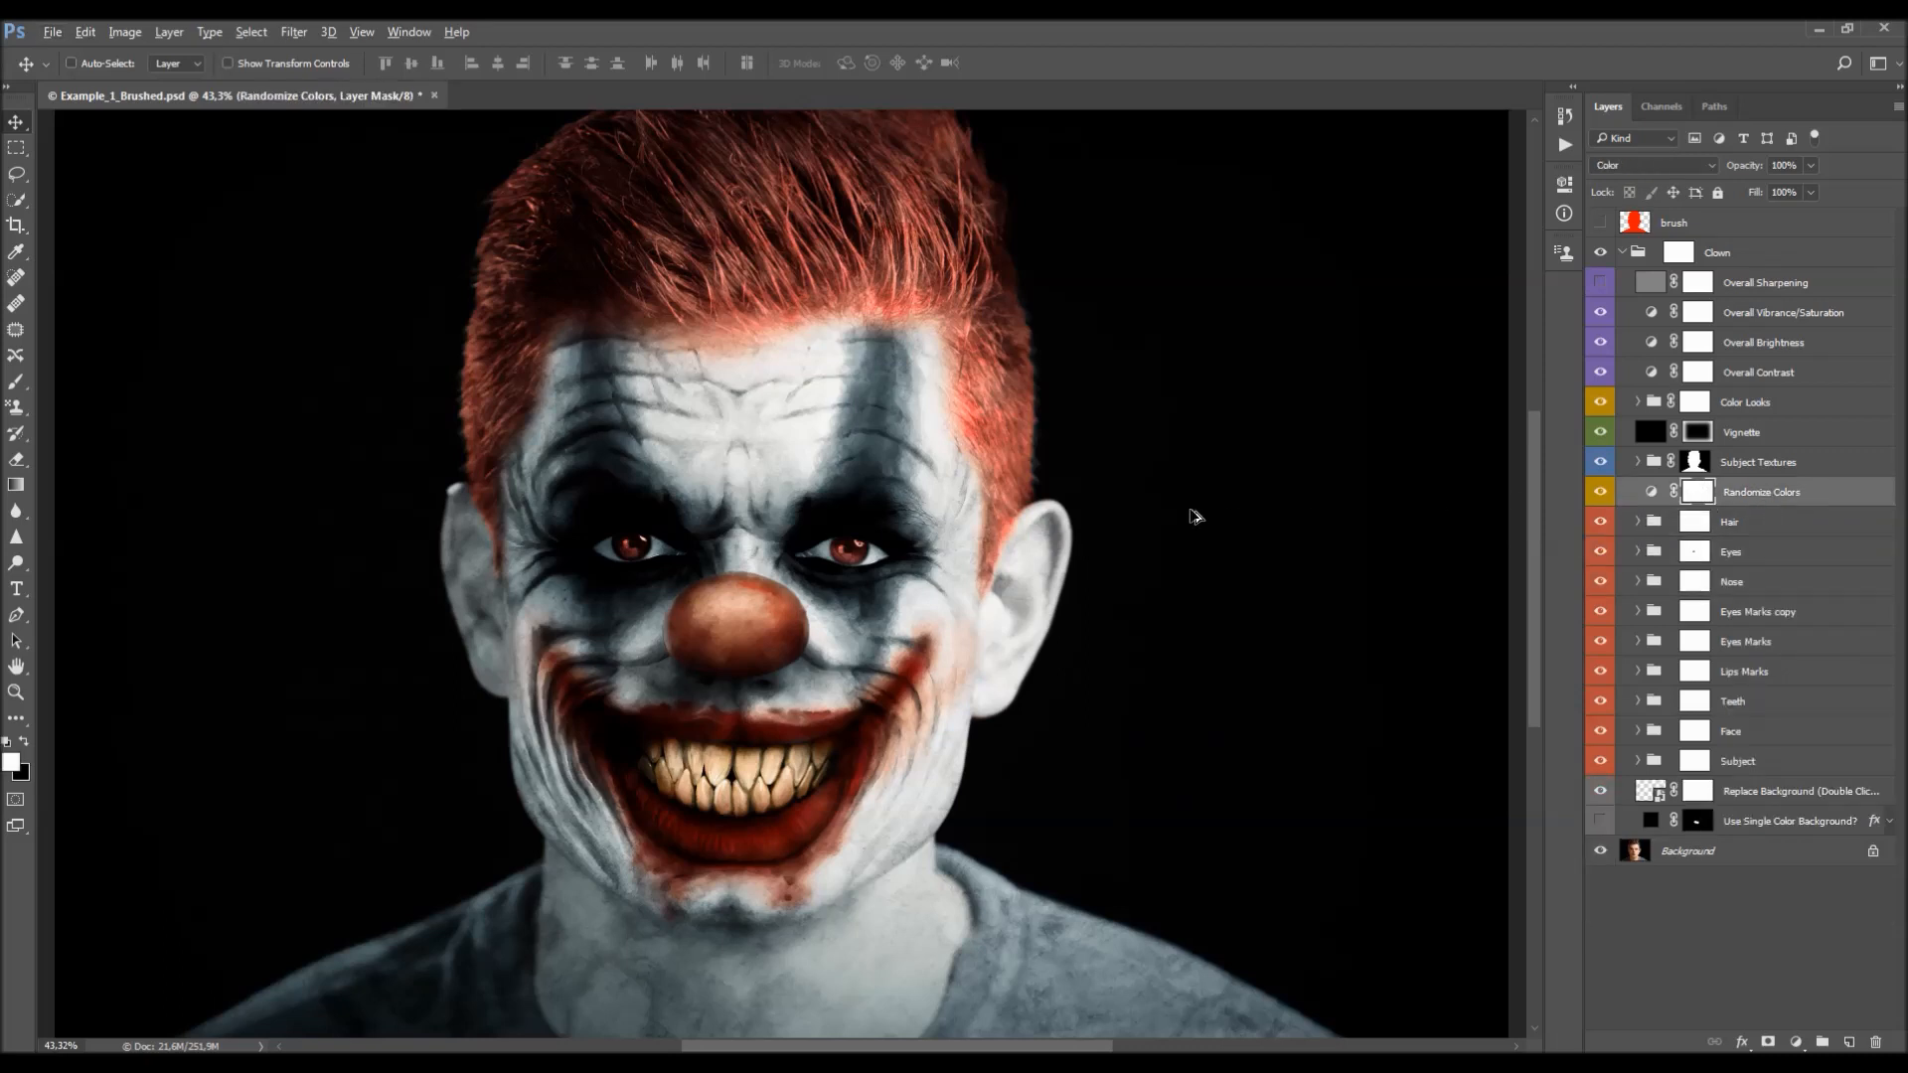
{"action": "scroll", "coordinate": [1236, 520], "scroll_direction": "down", "scroll_amount": 2}
{"action": "scroll", "coordinate": [1150, 519], "scroll_direction": "up", "scroll_amount": 1}
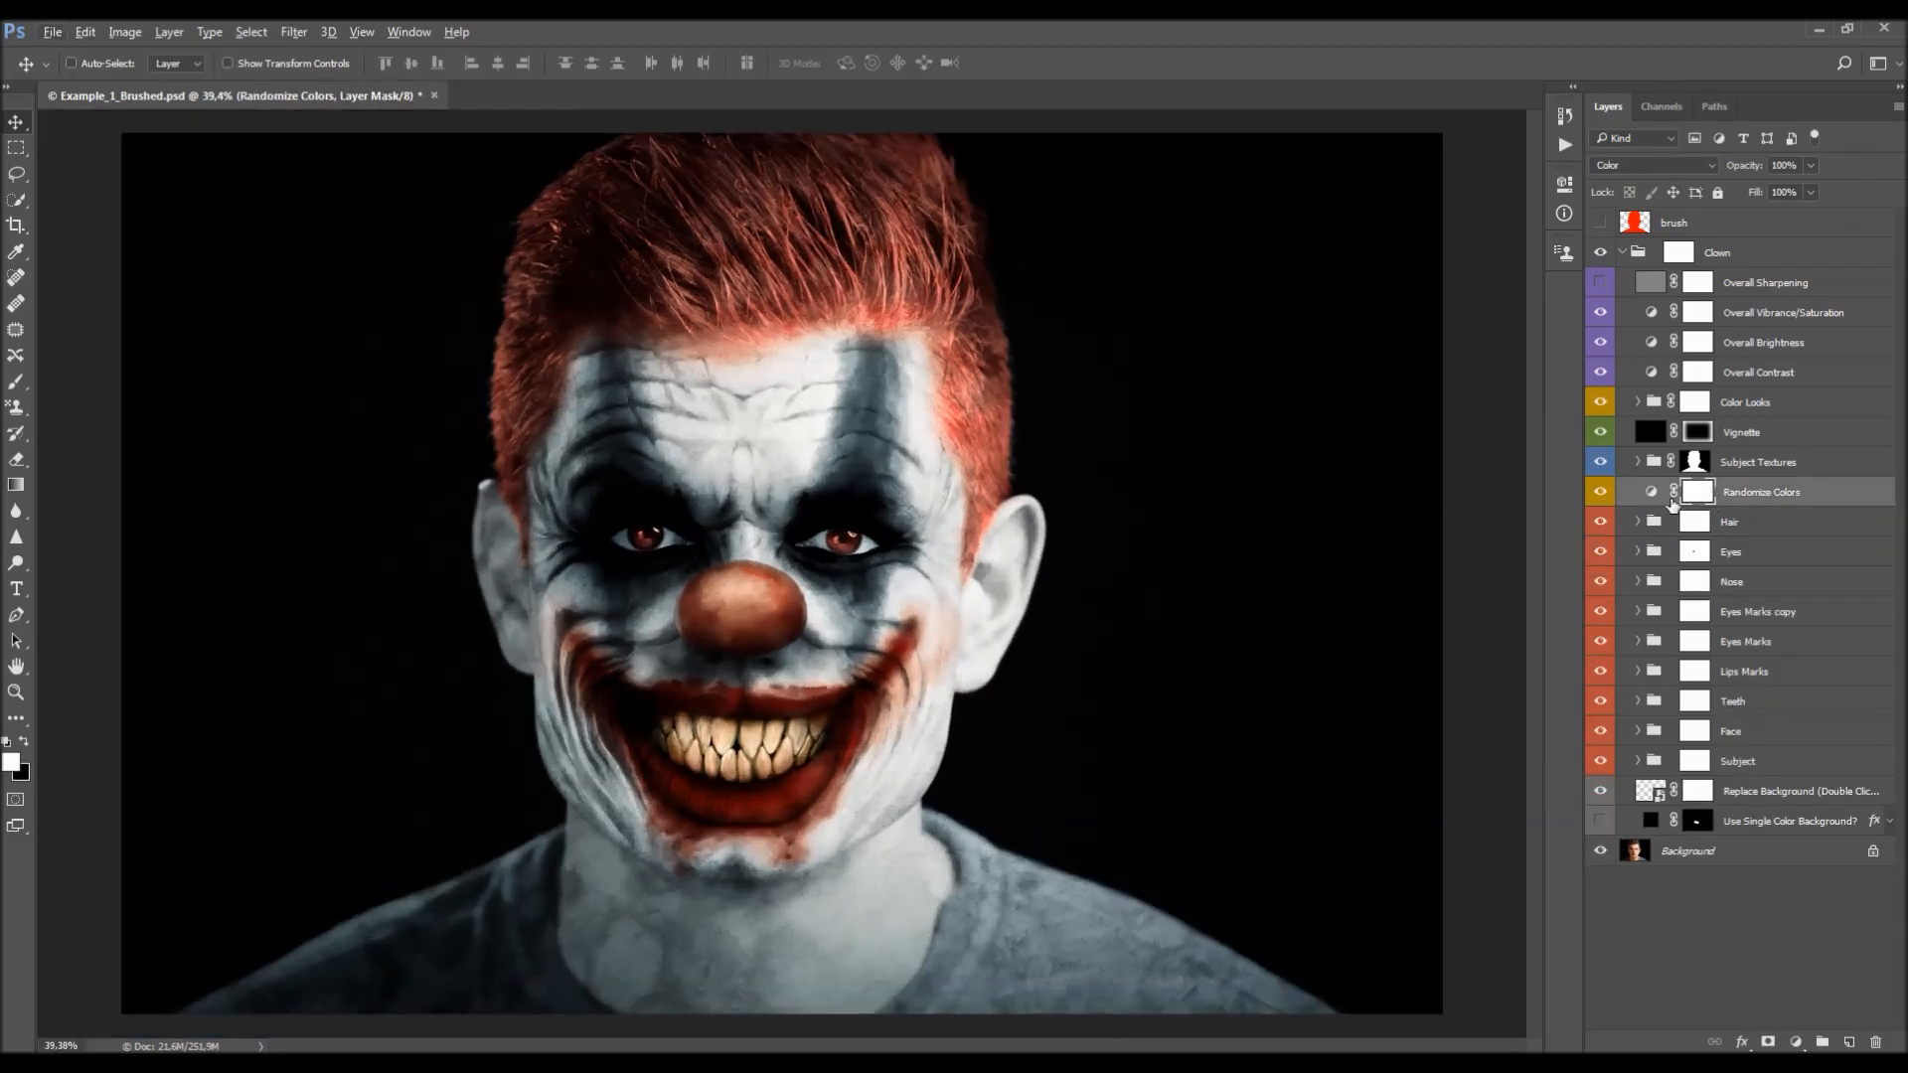
- Try hue shifts in the Randomize Colors Hue/Saturation adjustment, and return the hue to 0
{"action": "double_click", "coordinate": [1651, 494]}
{"action": "mouse_move", "coordinate": [1445, 303]}
{"action": "left_mouse_down"}
{"action": "mouse_move", "coordinate": [1355, 308]}
{"action": "mouse_move", "coordinate": [1461, 322]}
{"action": "mouse_move", "coordinate": [1369, 326]}
{"action": "mouse_move", "coordinate": [1425, 334]}
{"action": "left_mouse_up"}
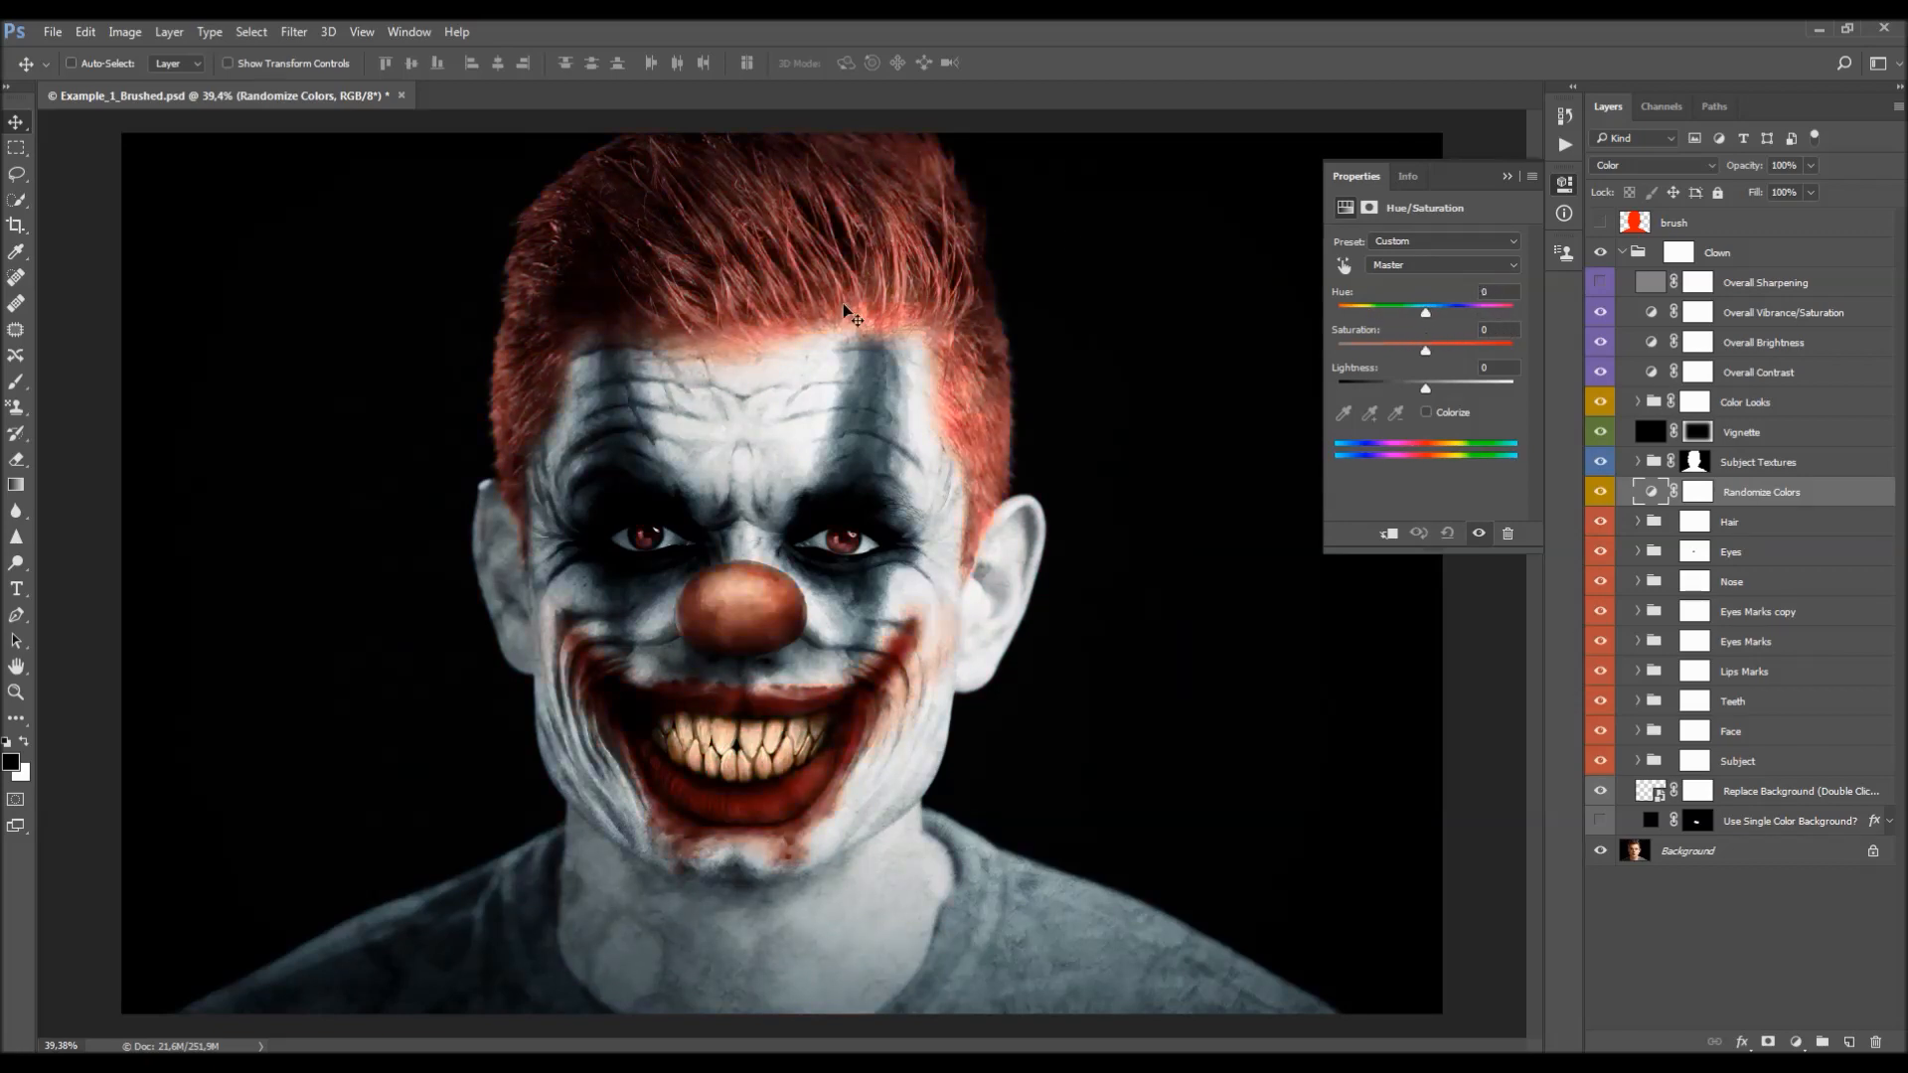
{"action": "left_click", "coordinate": [1507, 176]}
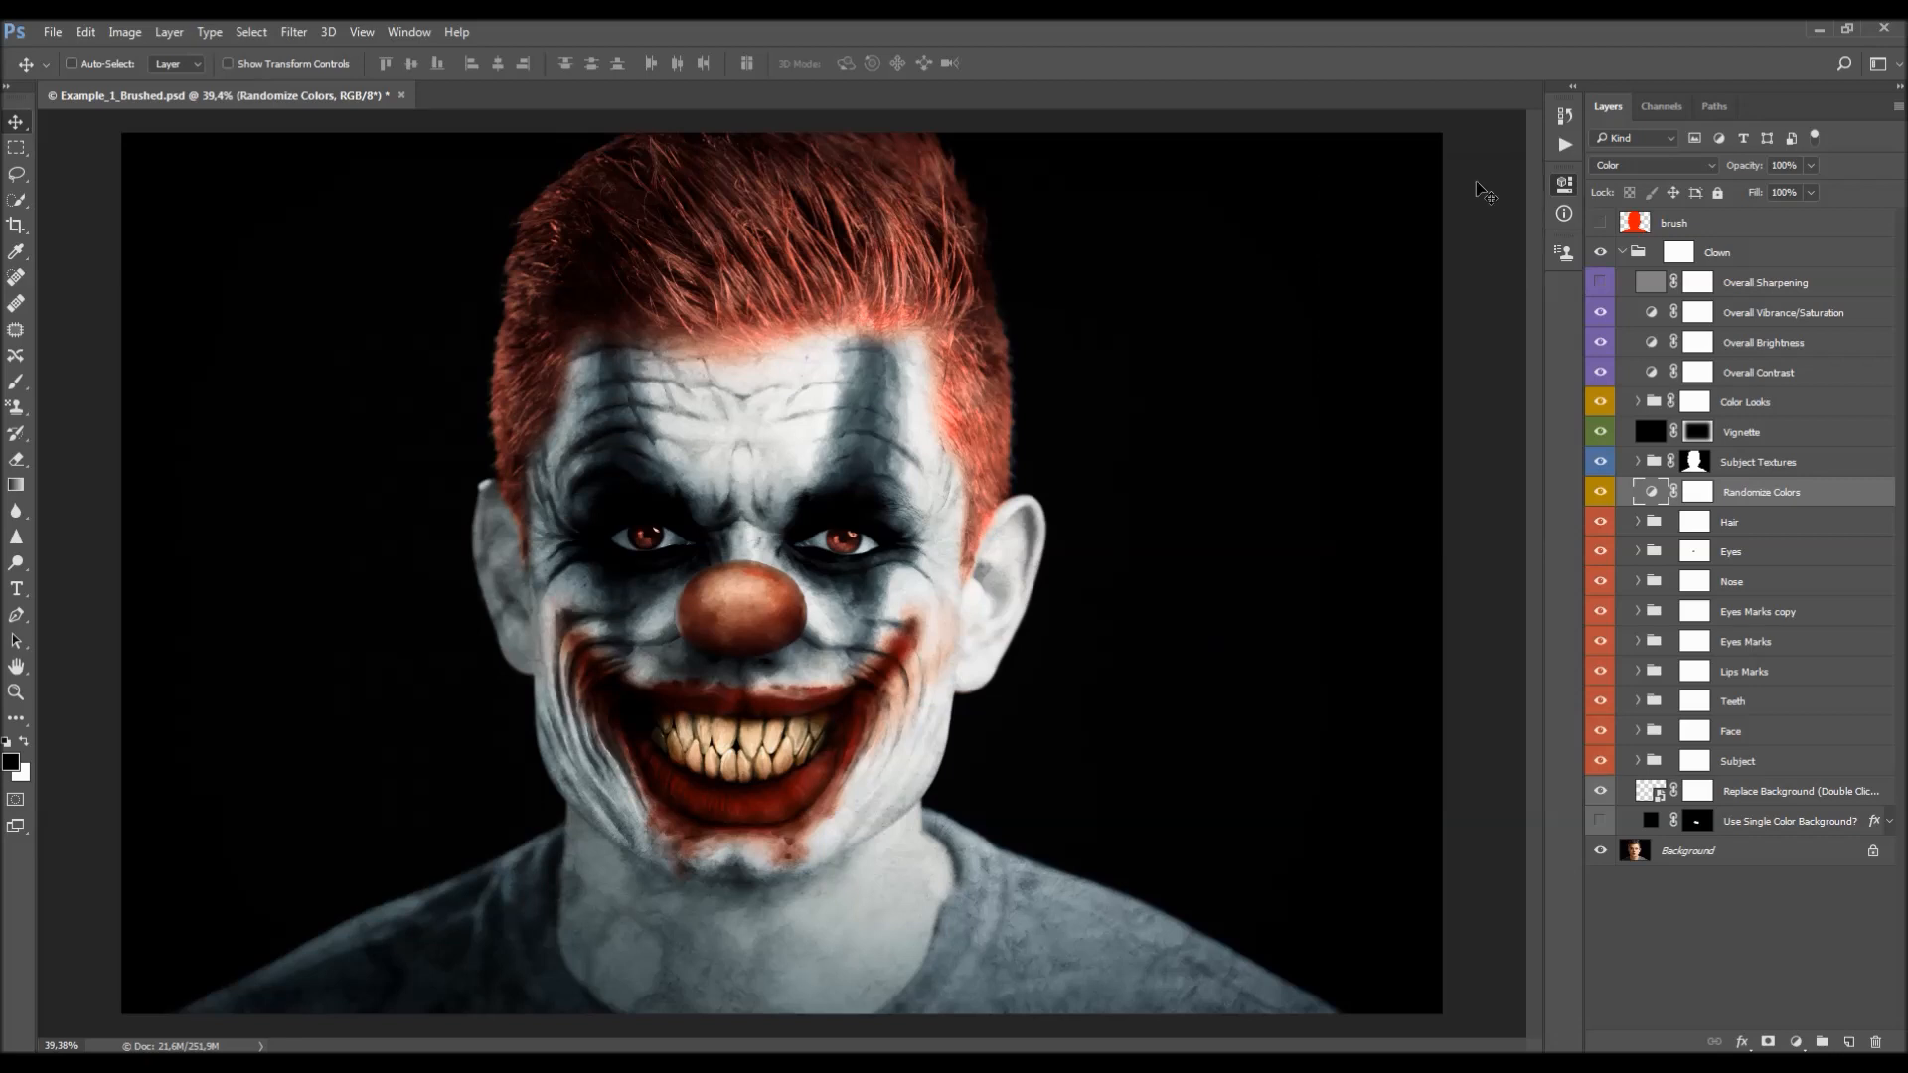
- Duplicate the document, and set the hue of Lips_Marks_Color in the Lips Marks group to +63 in the copy
{"action": "left_click", "coordinate": [125, 32]}
{"action": "left_click", "coordinate": [196, 290]}
{"action": "key", "text": "Return"}
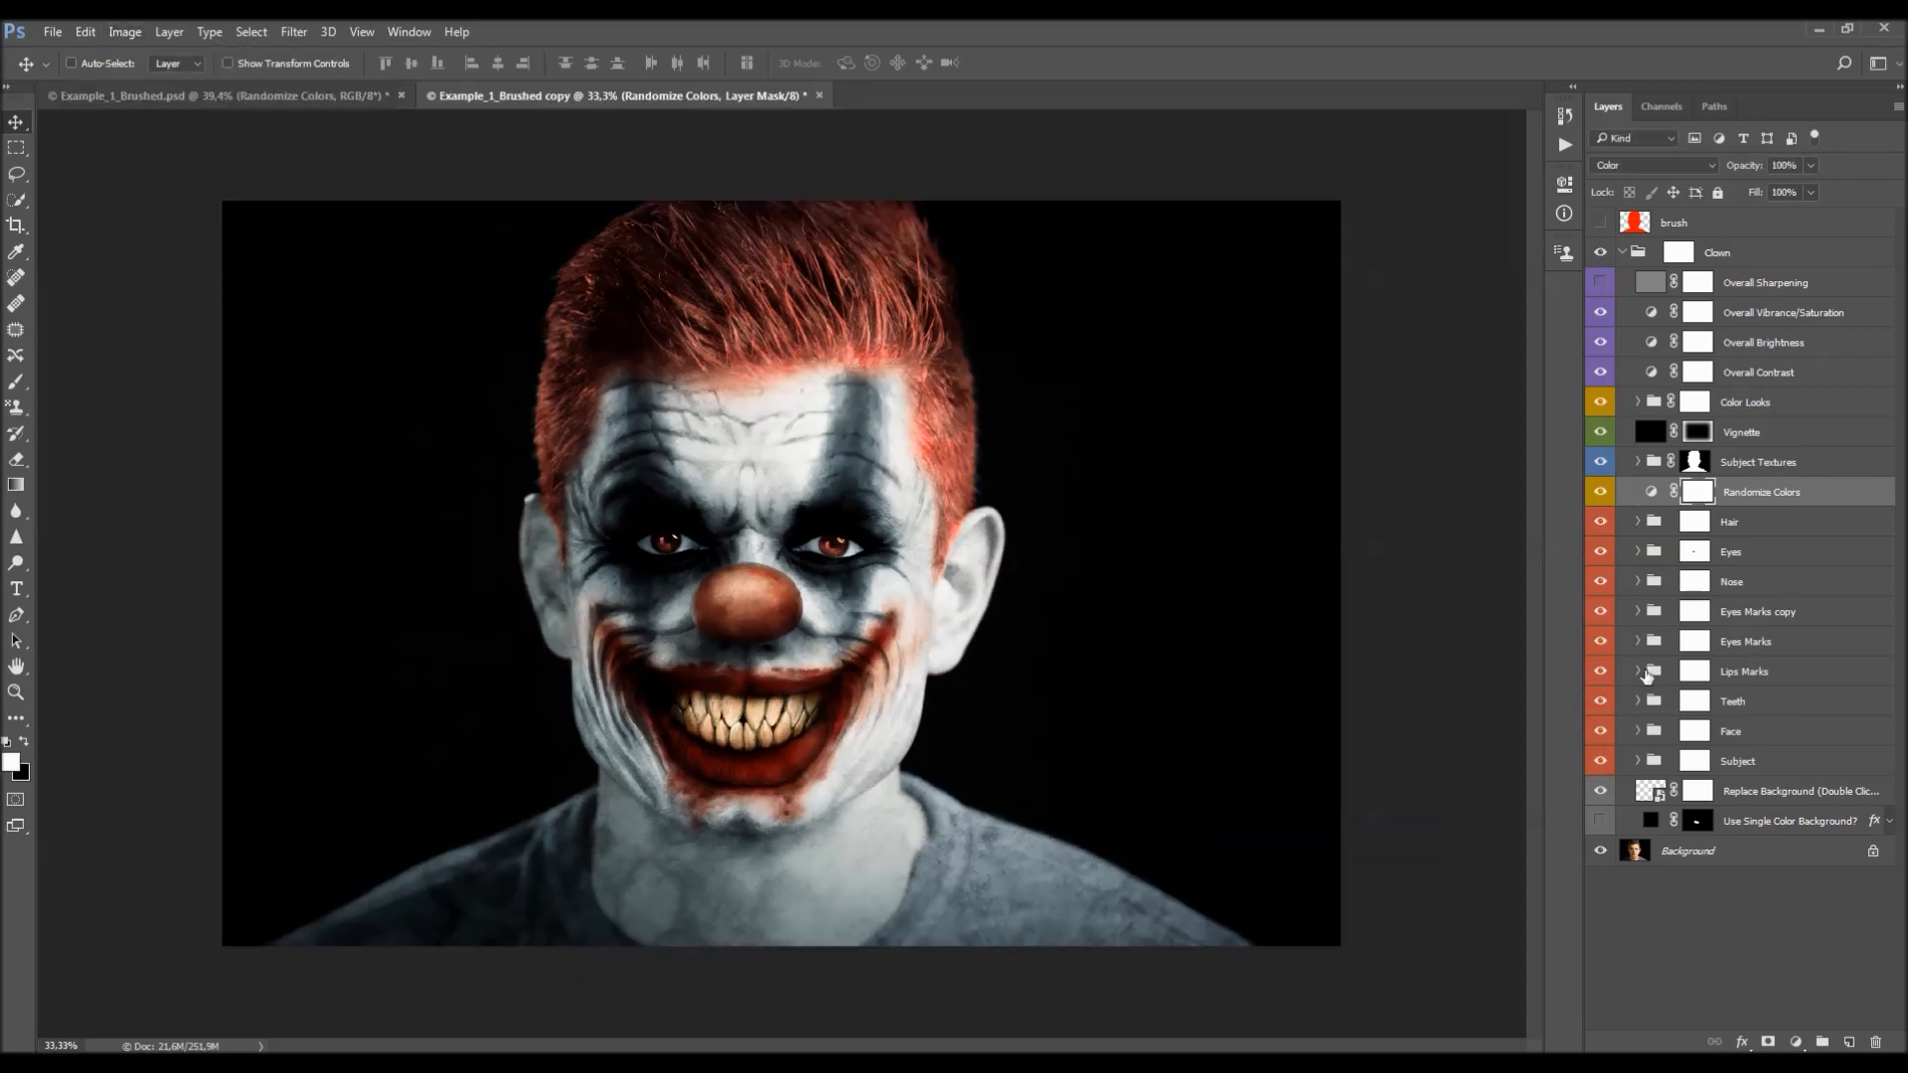
{"action": "left_click", "coordinate": [1647, 675]}
{"action": "left_click", "coordinate": [1637, 672]}
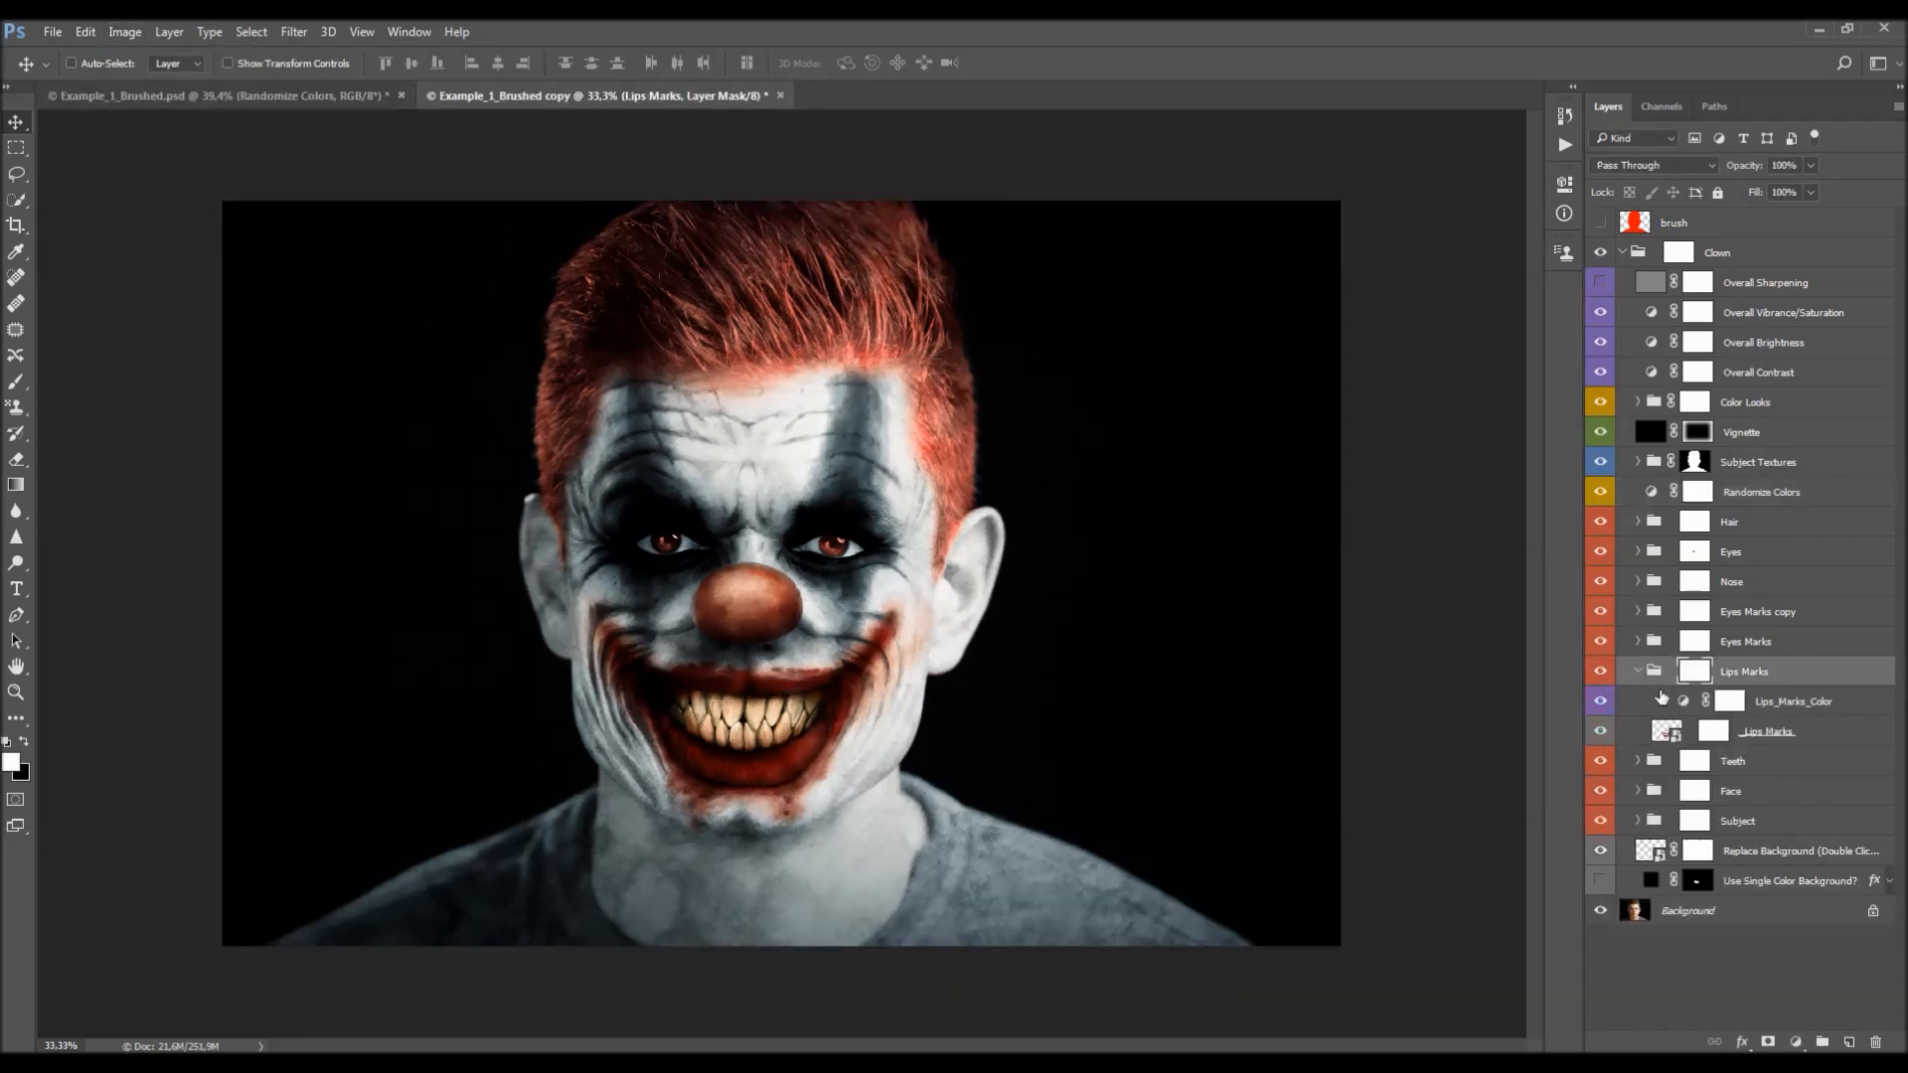
{"action": "double_click", "coordinate": [1682, 701]}
{"action": "left_click_drag", "start_coordinate": [1421, 314], "coordinate": [1470, 314]}
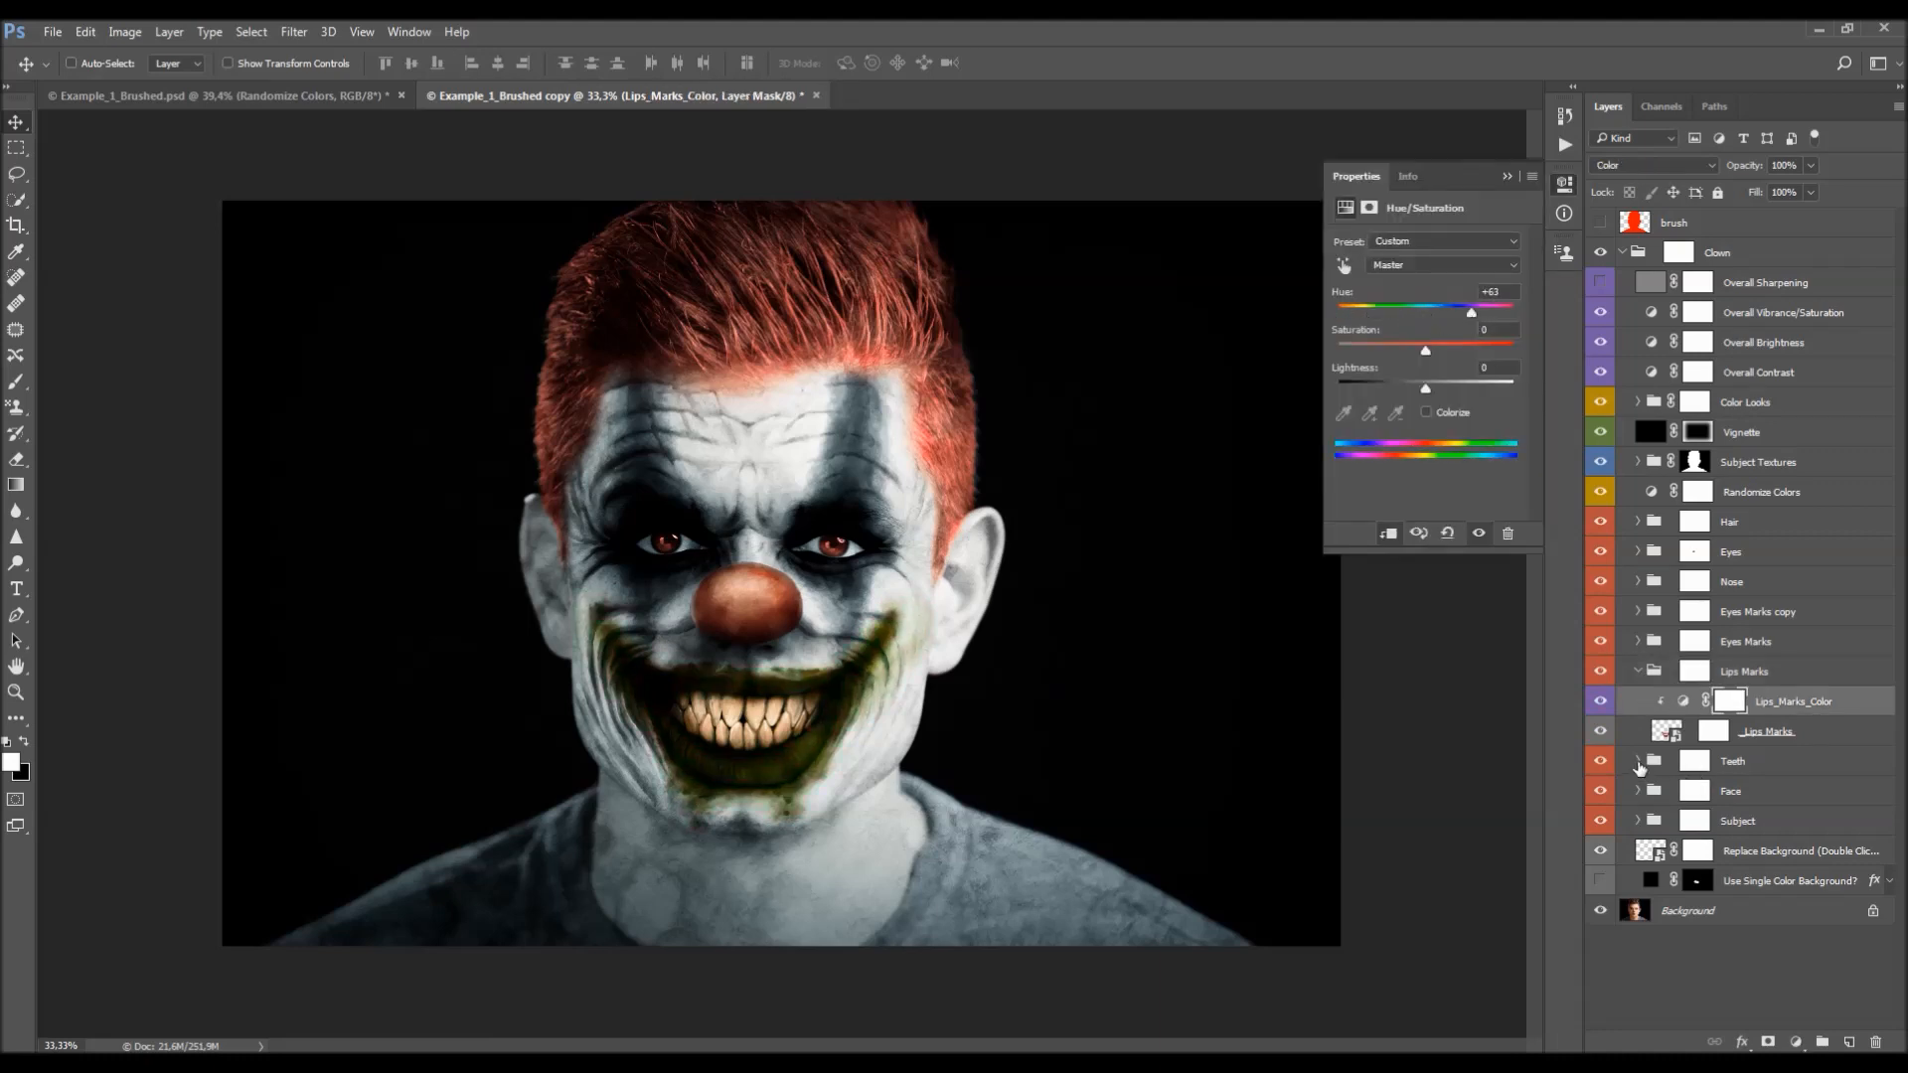
- Shift the Teeth_Color hue to make the teeth purple, and enable Eyes_Marks_Color with a hue of 305
{"action": "left_click", "coordinate": [1638, 762]}
{"action": "left_click", "coordinate": [1664, 791]}
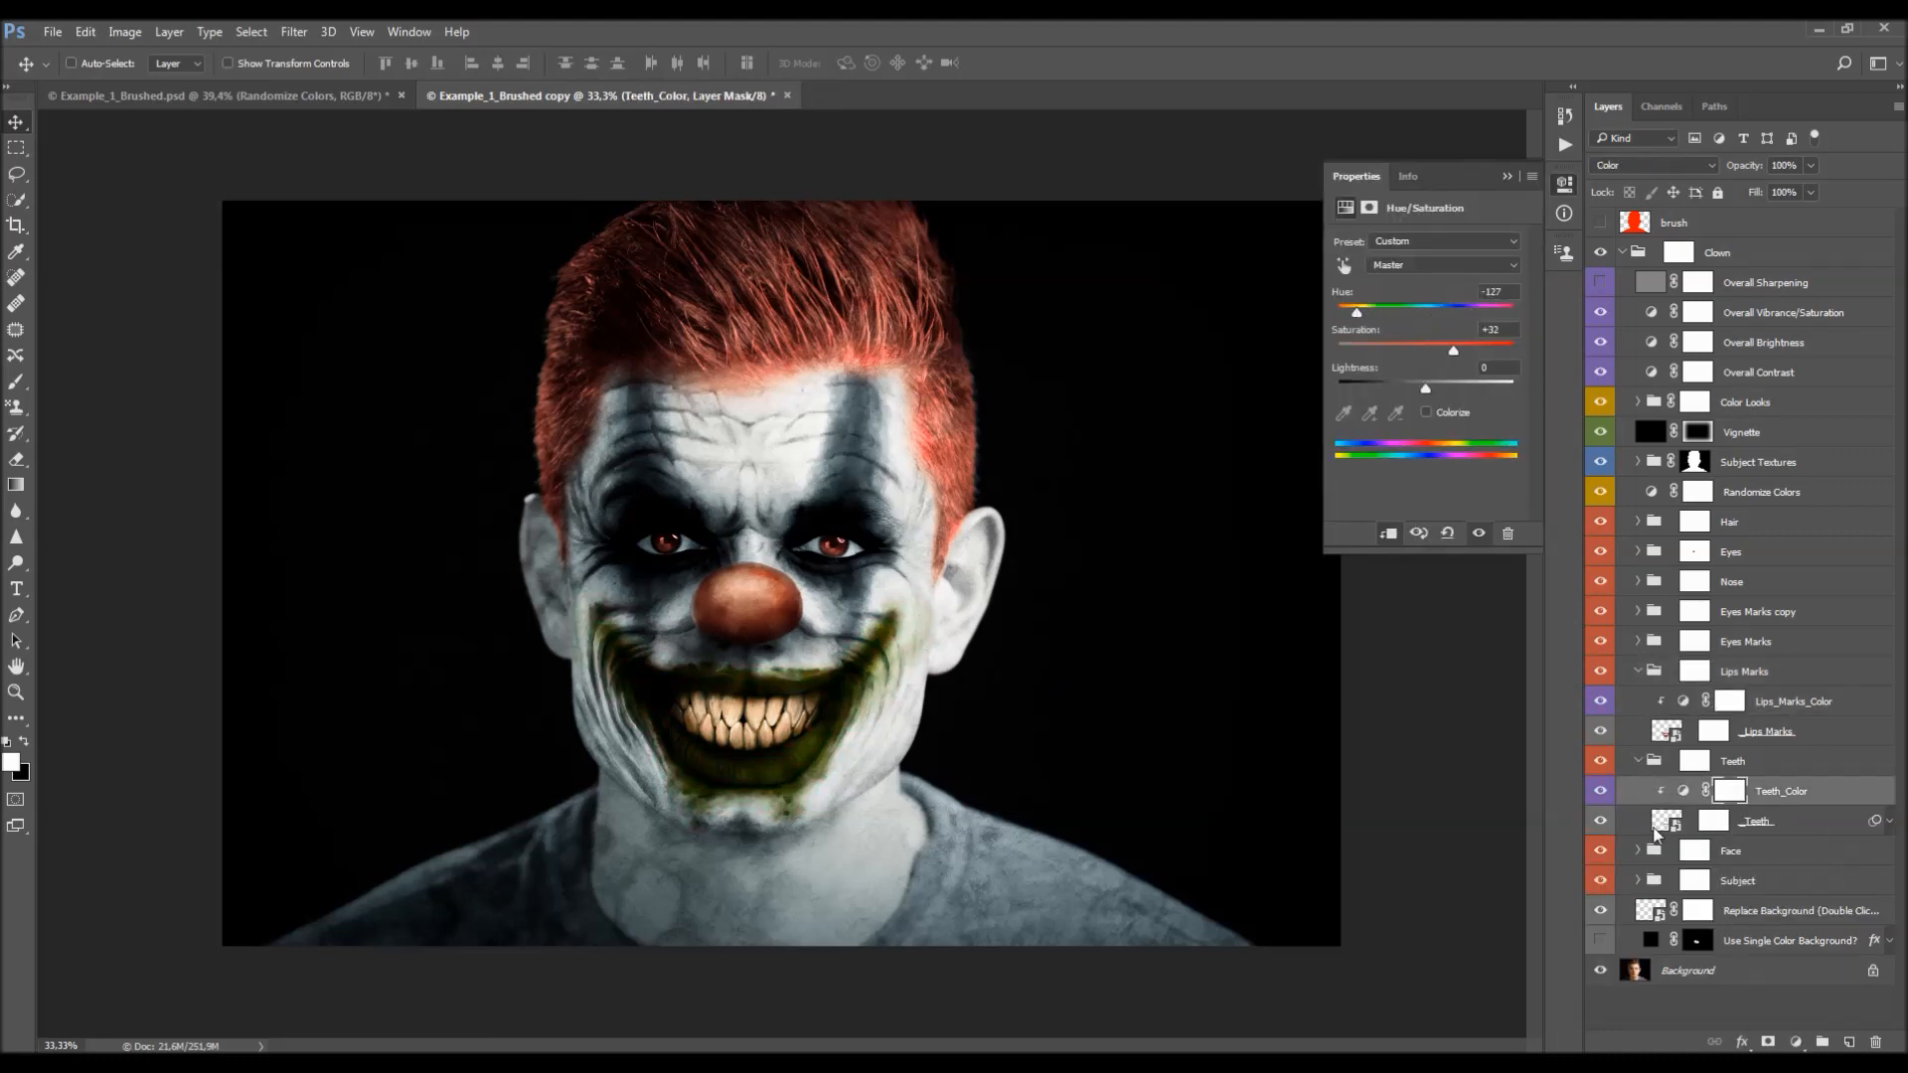
{"action": "left_click", "coordinate": [1640, 642]}
{"action": "left_click", "coordinate": [1683, 671]}
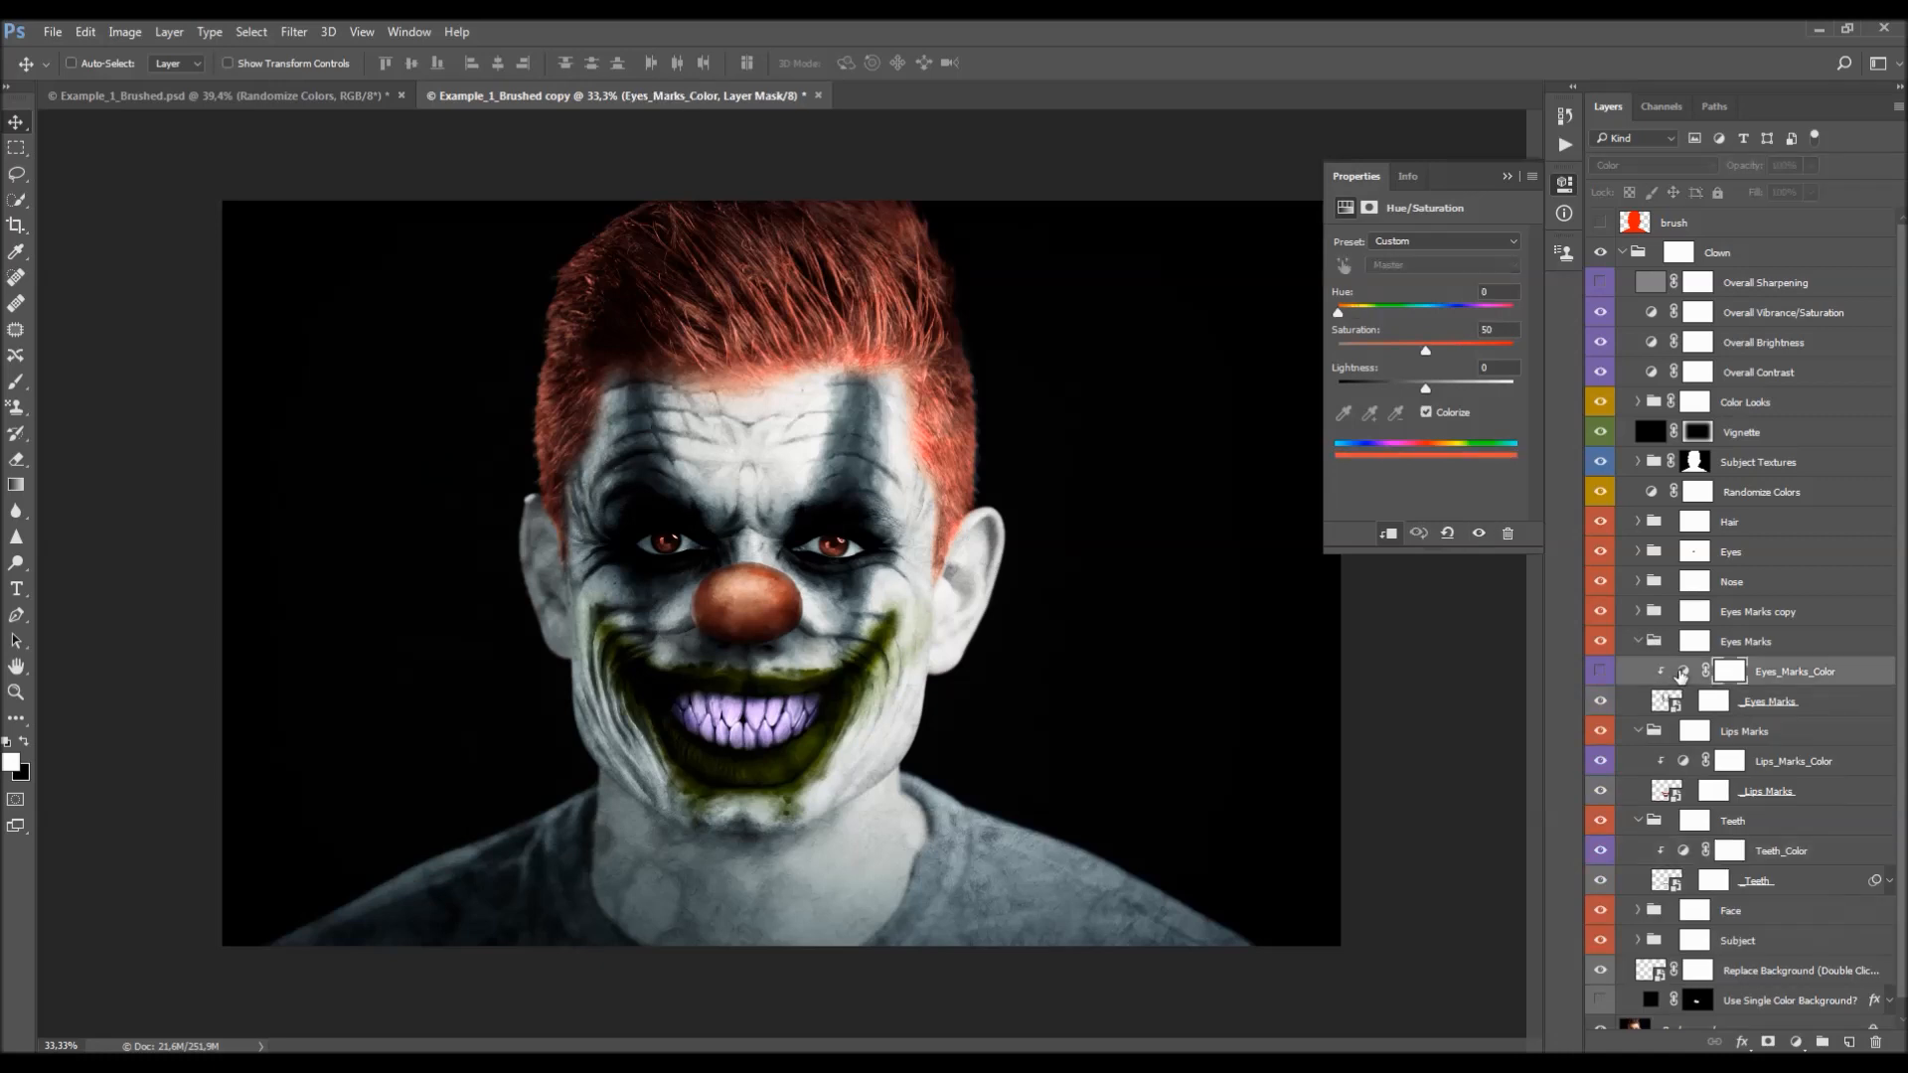
{"action": "left_click_drag", "start_coordinate": [1338, 313], "coordinate": [1488, 314]}
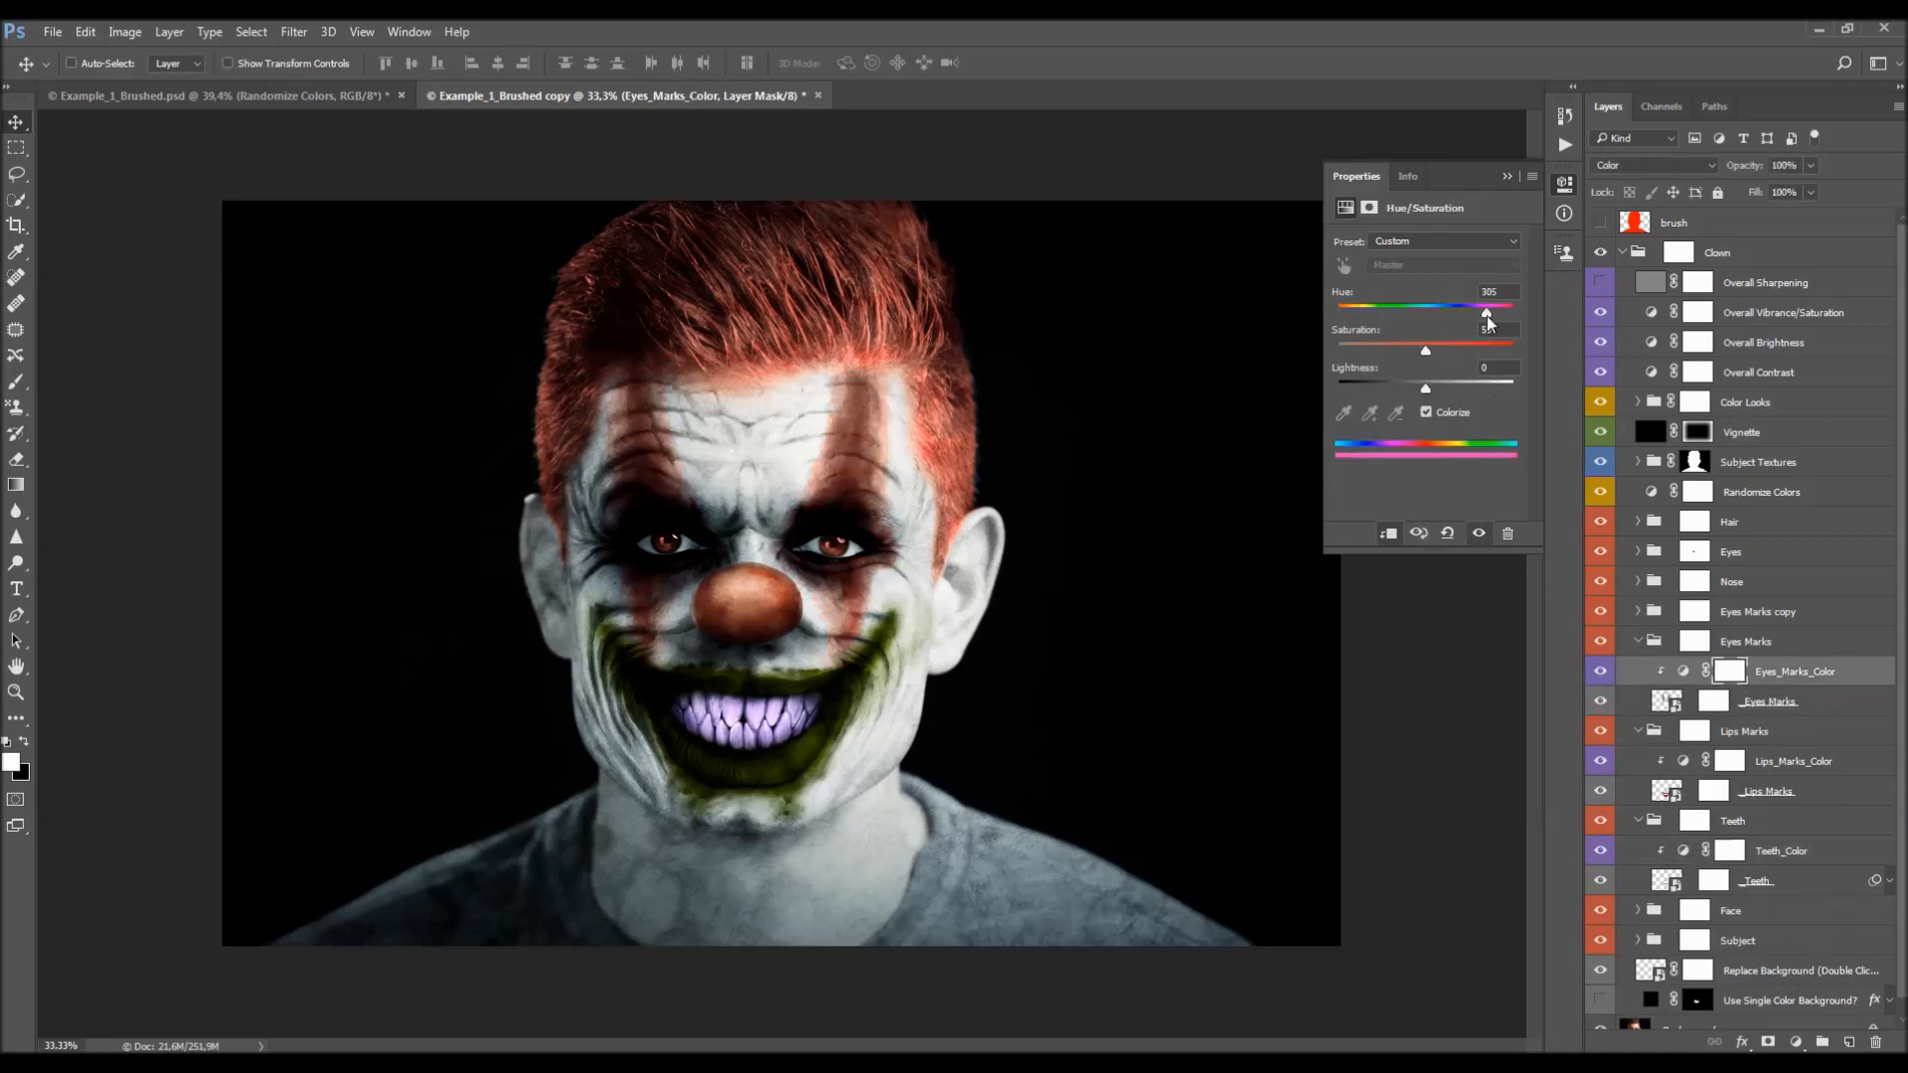
- Turn the nose green by setting the Nose_Color hue to +116, and expand the Eyes group
{"action": "left_click", "coordinate": [1639, 583]}
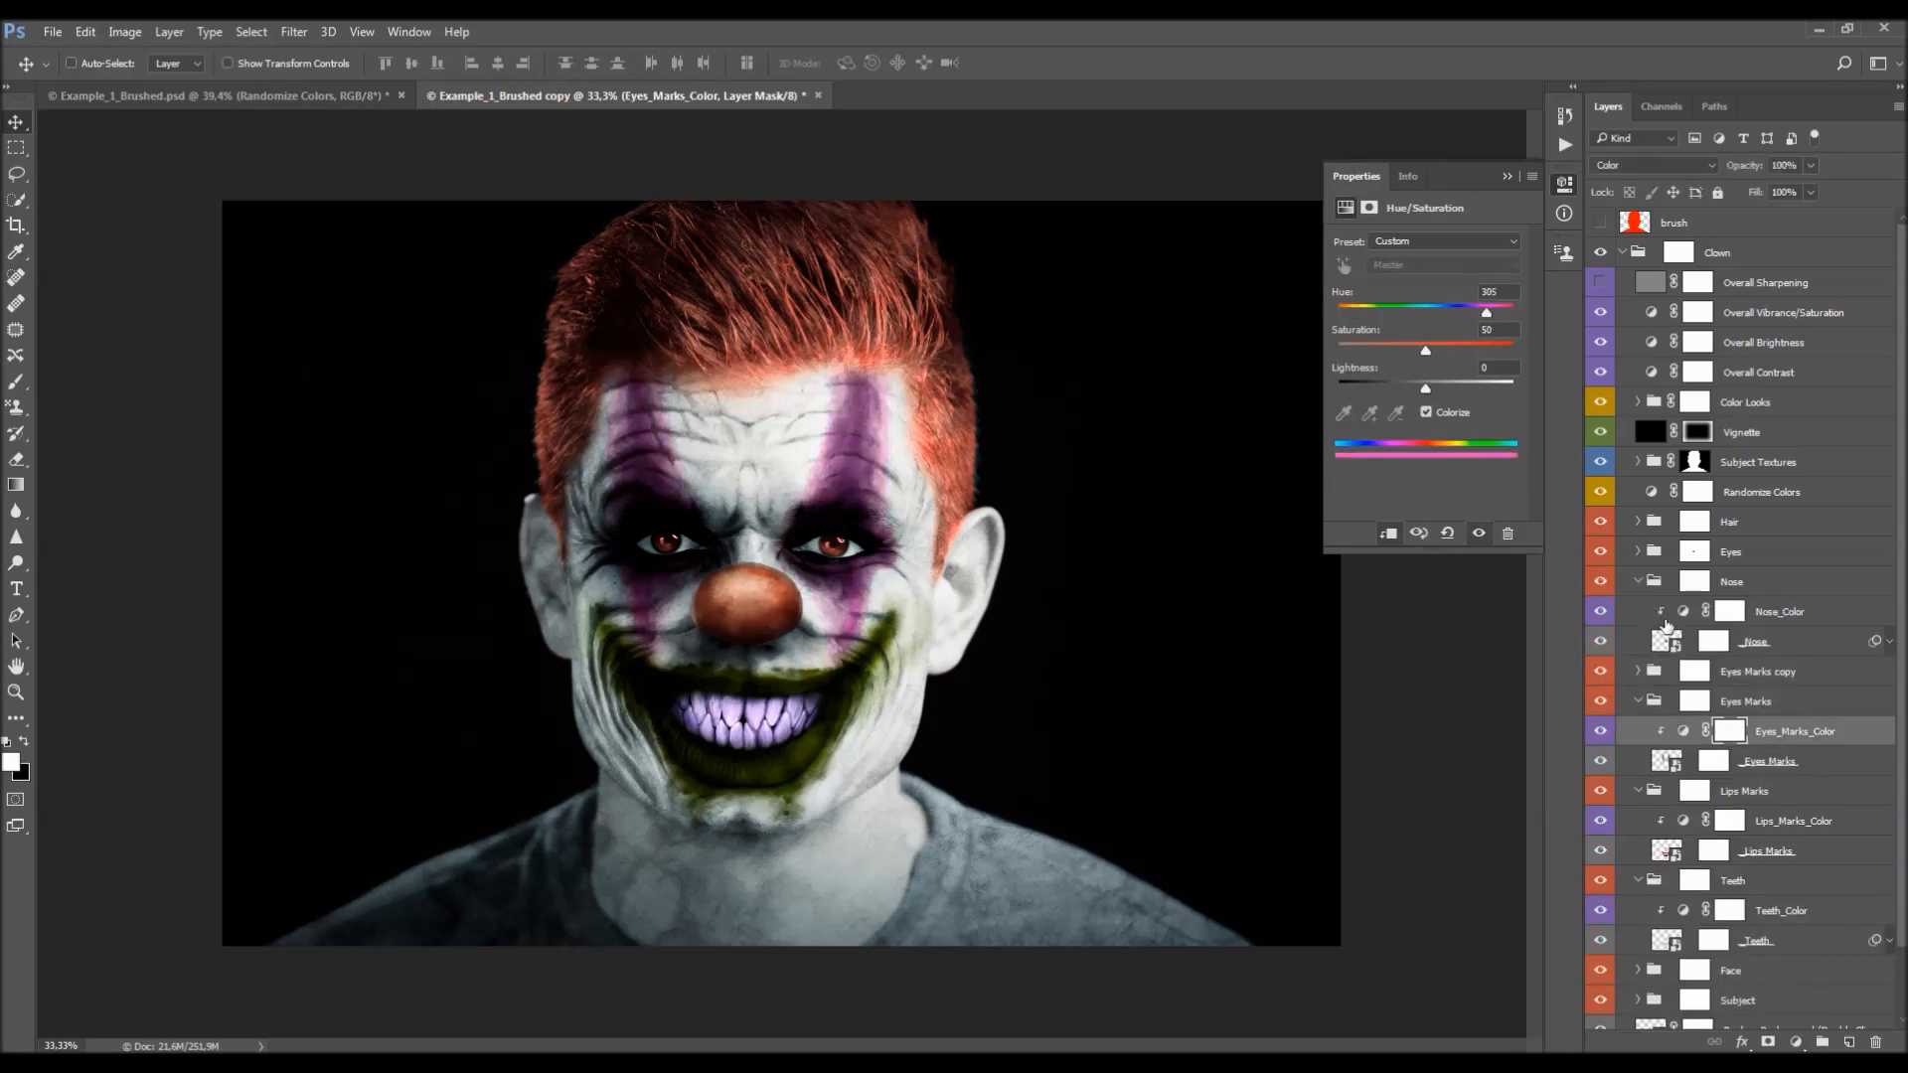
{"action": "left_click", "coordinate": [1682, 612]}
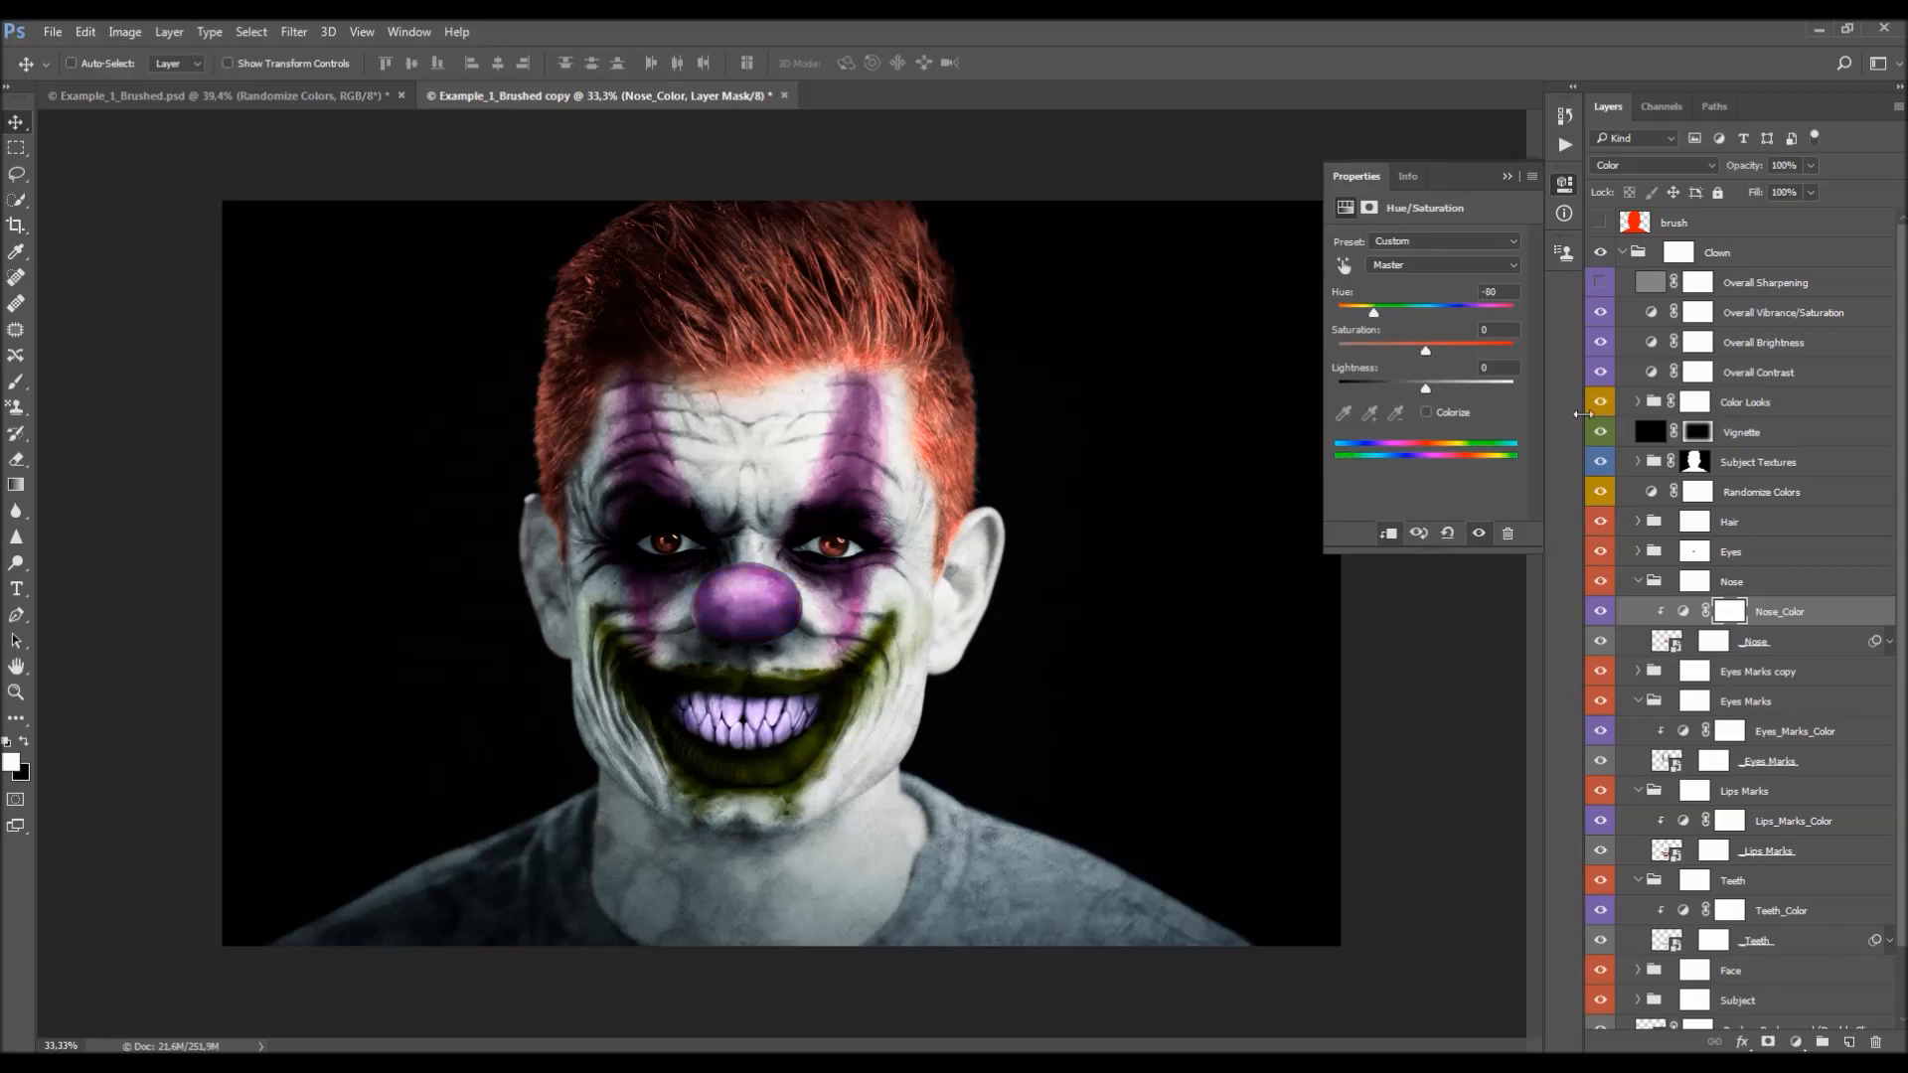
{"action": "left_click", "coordinate": [1638, 552]}
{"action": "left_click", "coordinate": [1488, 312]}
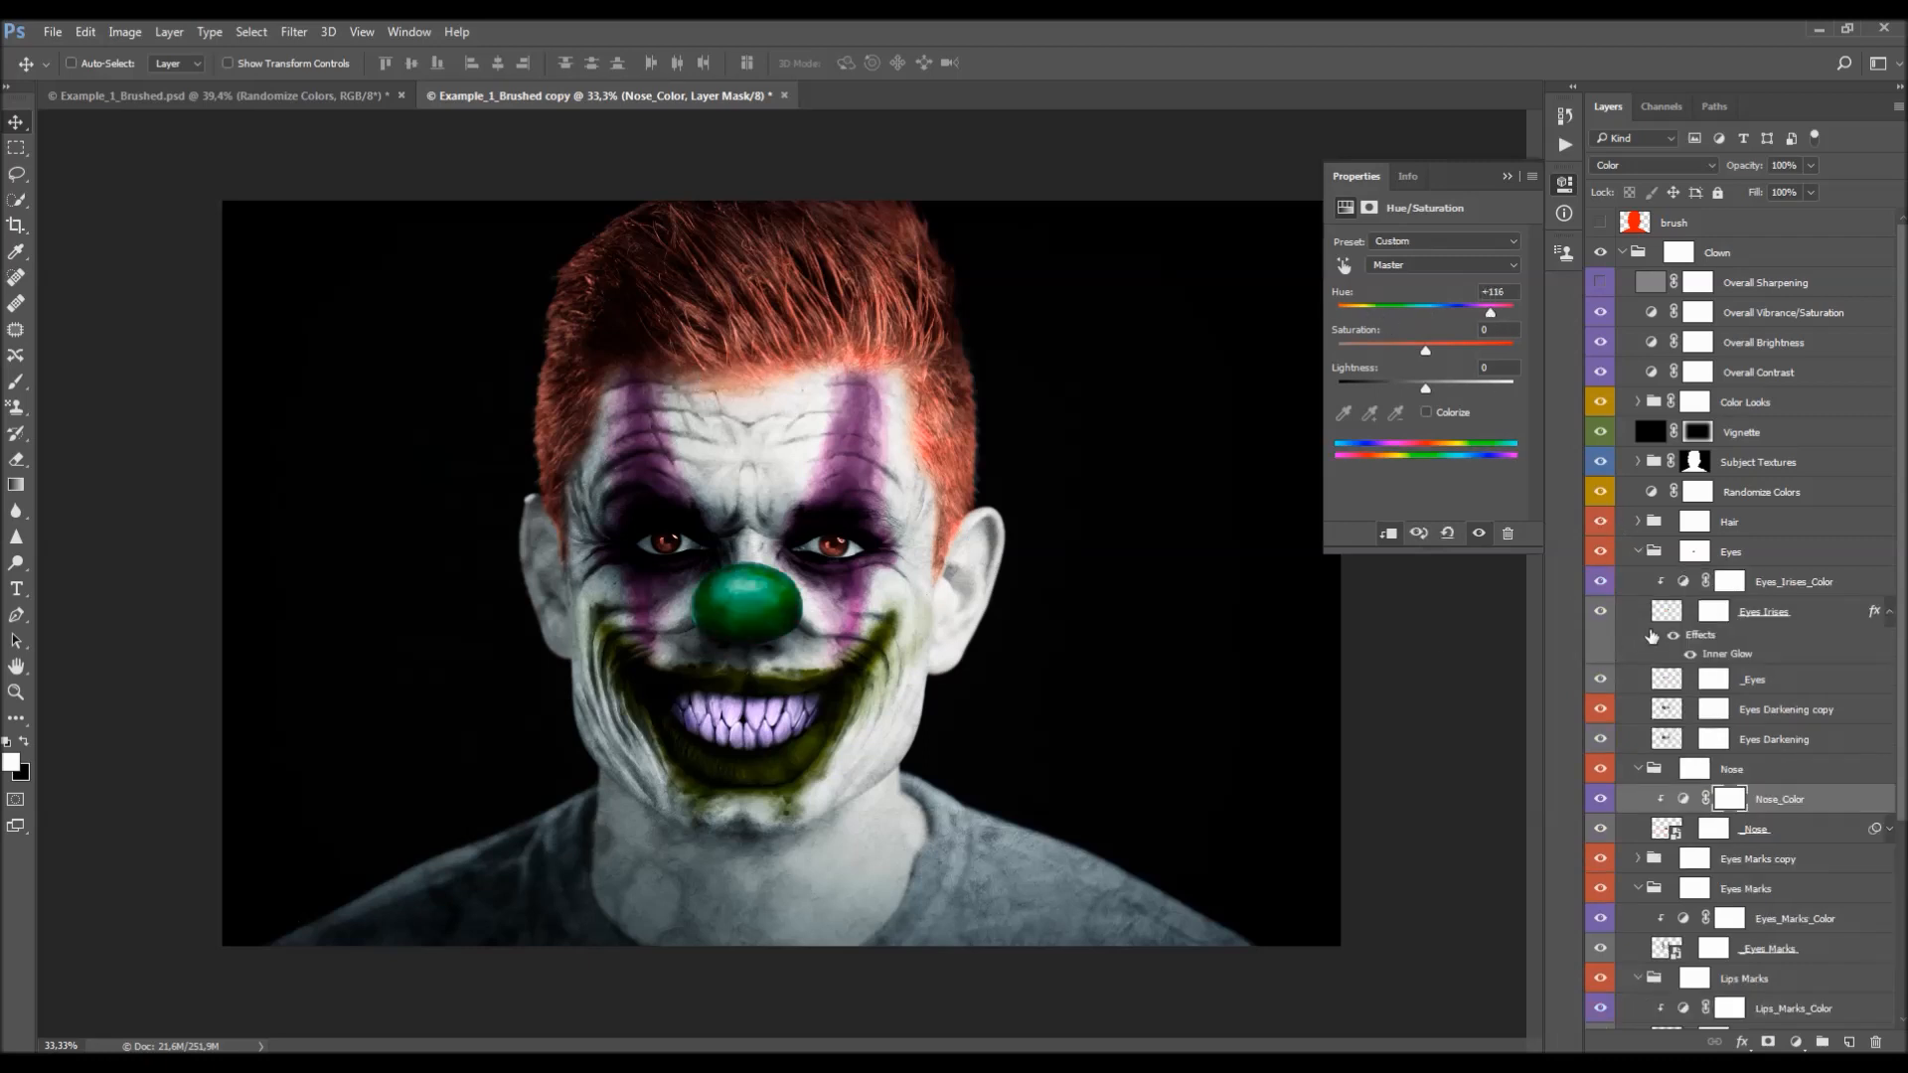
- Set the Randomize Colors hue to +152, and close the duplicate document without saving
{"action": "left_click", "coordinate": [1651, 492]}
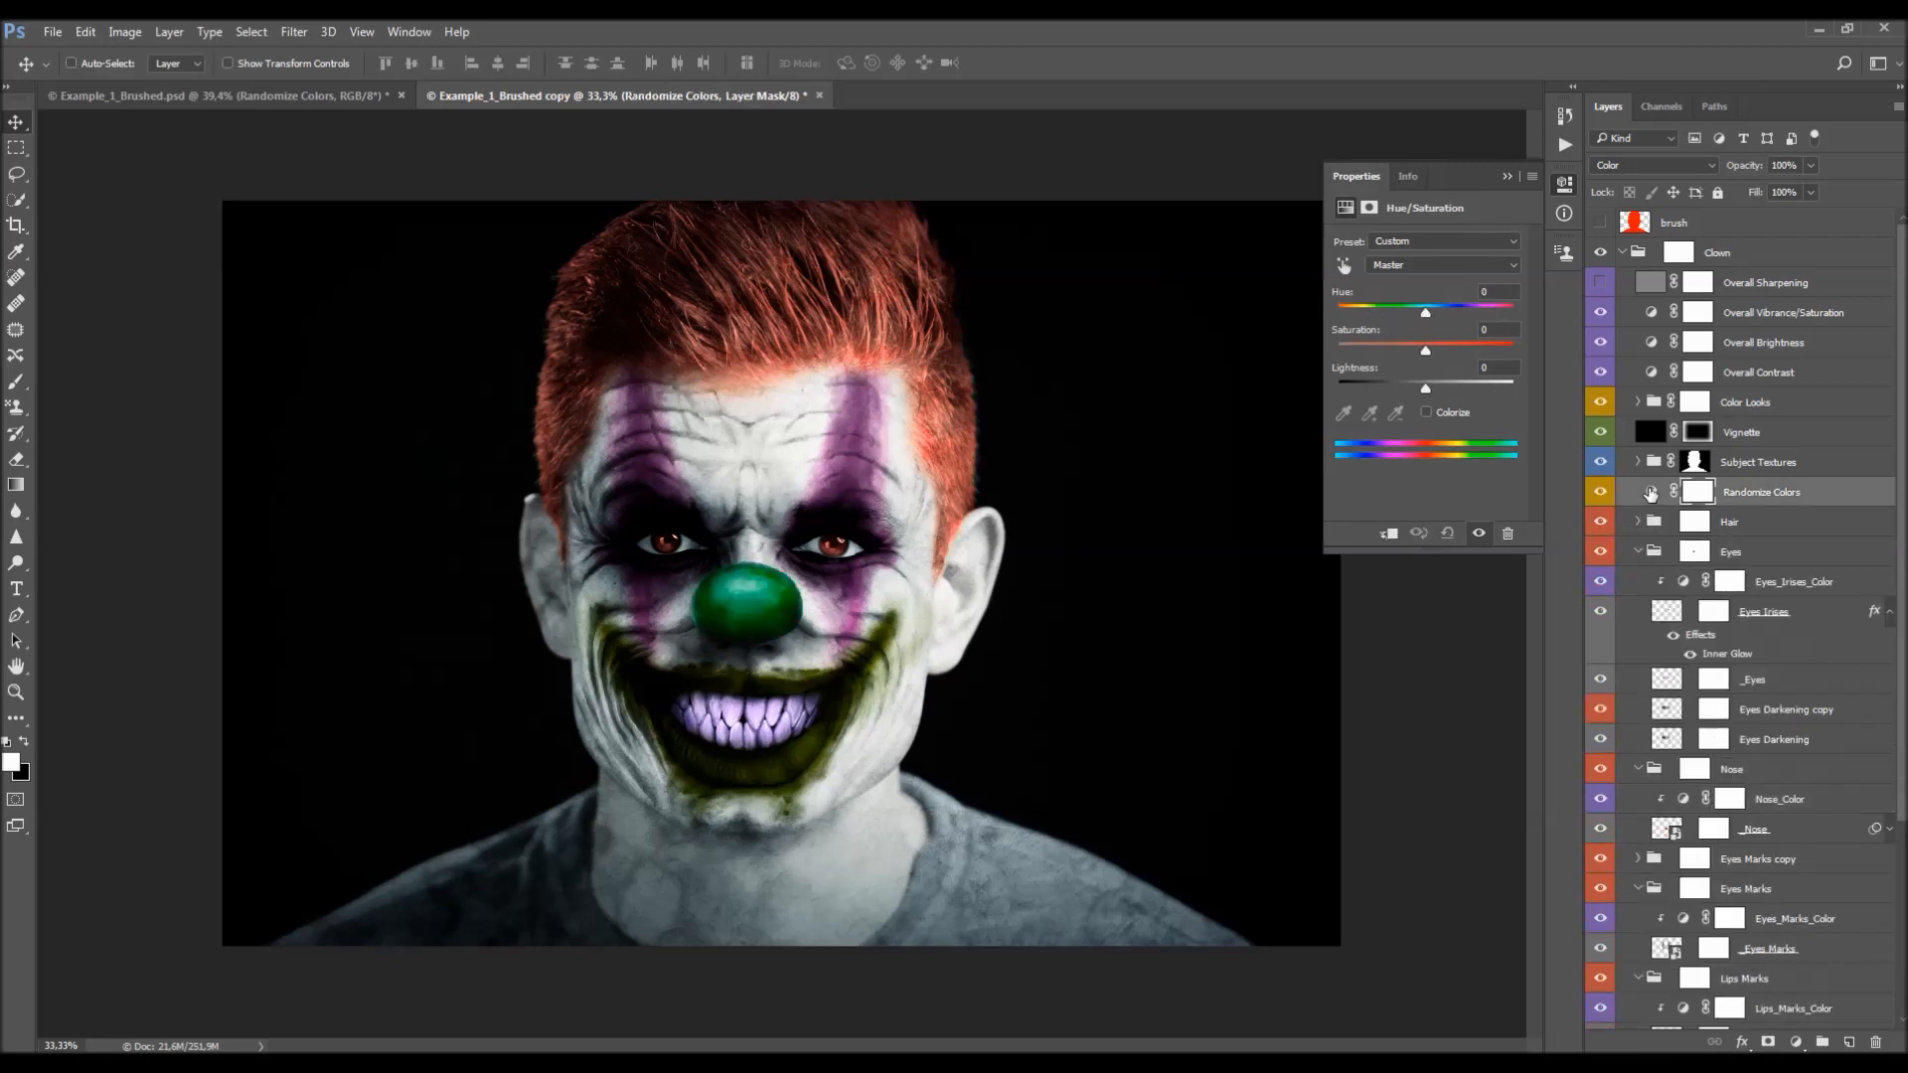
{"action": "left_click_drag", "start_coordinate": [1425, 312], "coordinate": [1506, 328]}
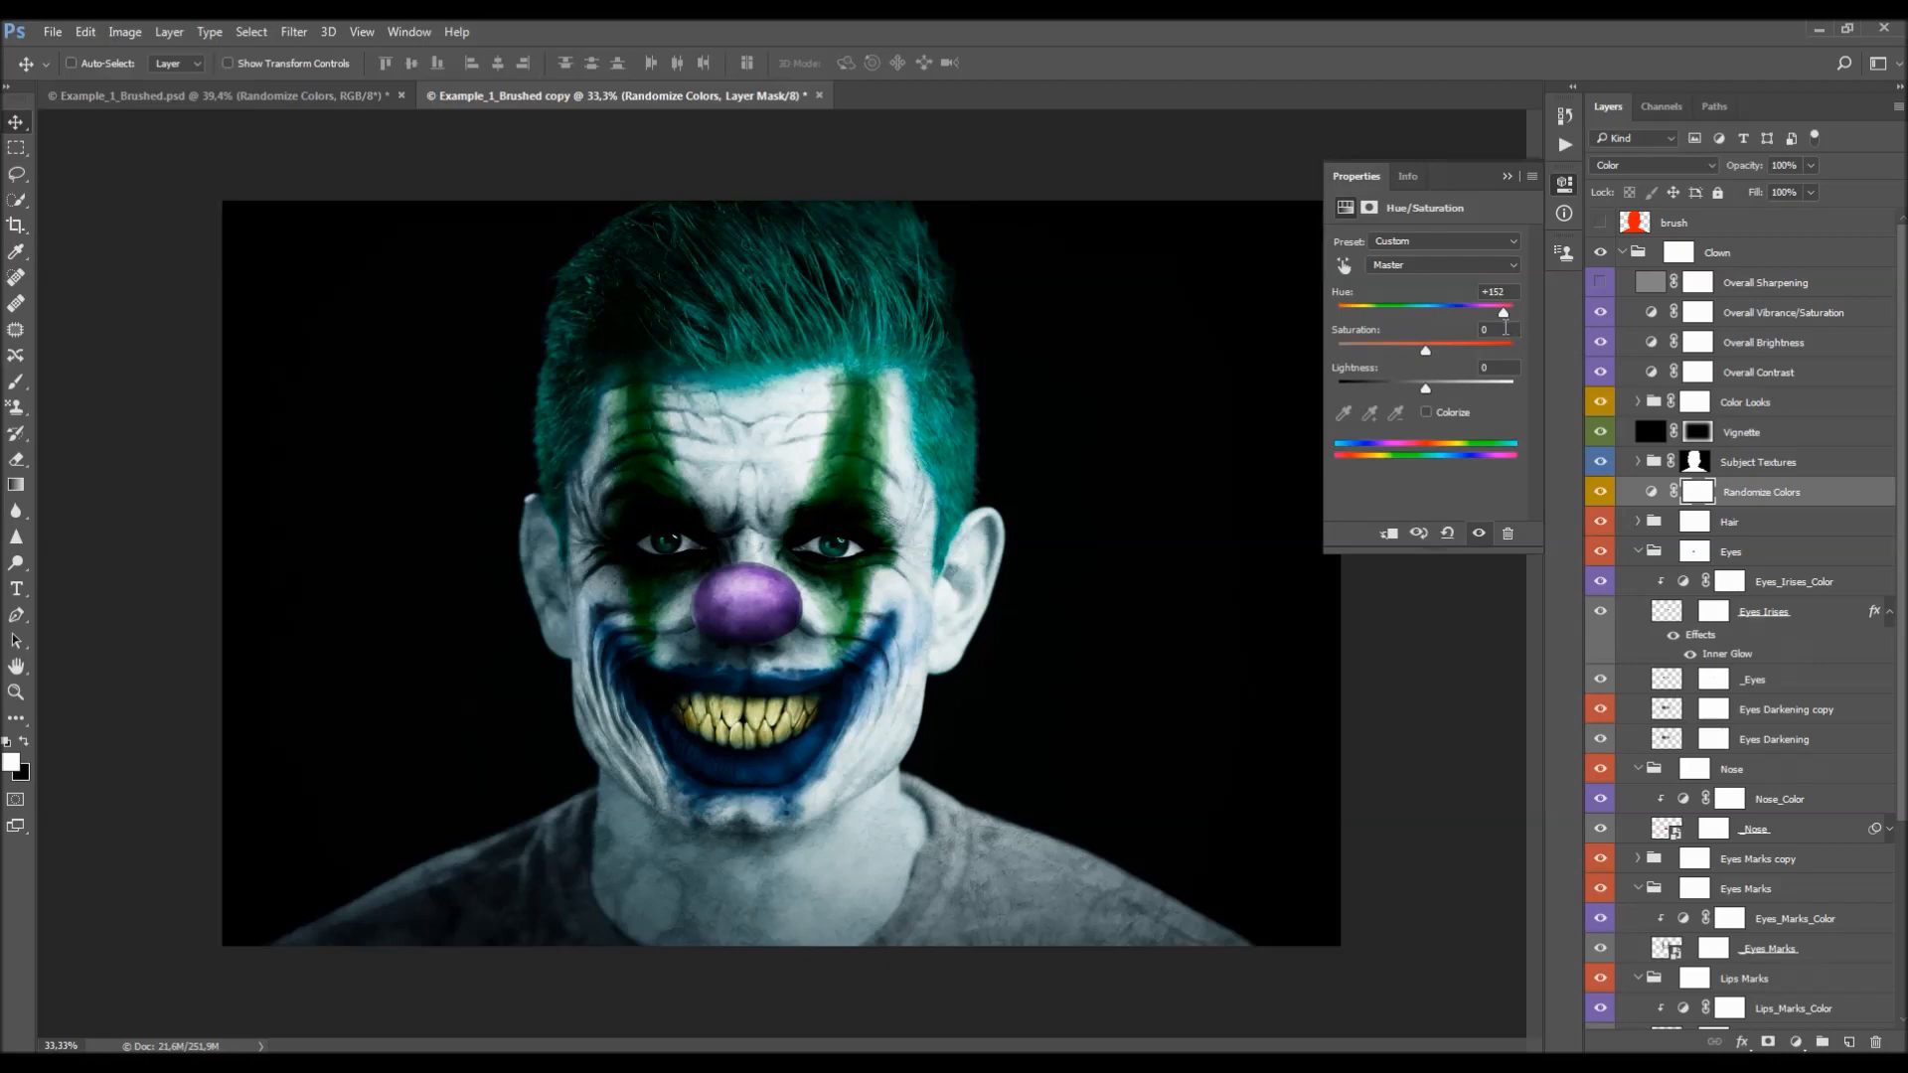
{"action": "left_click", "coordinate": [1507, 177]}
{"action": "left_click", "coordinate": [820, 95]}
{"action": "key", "text": "n"}
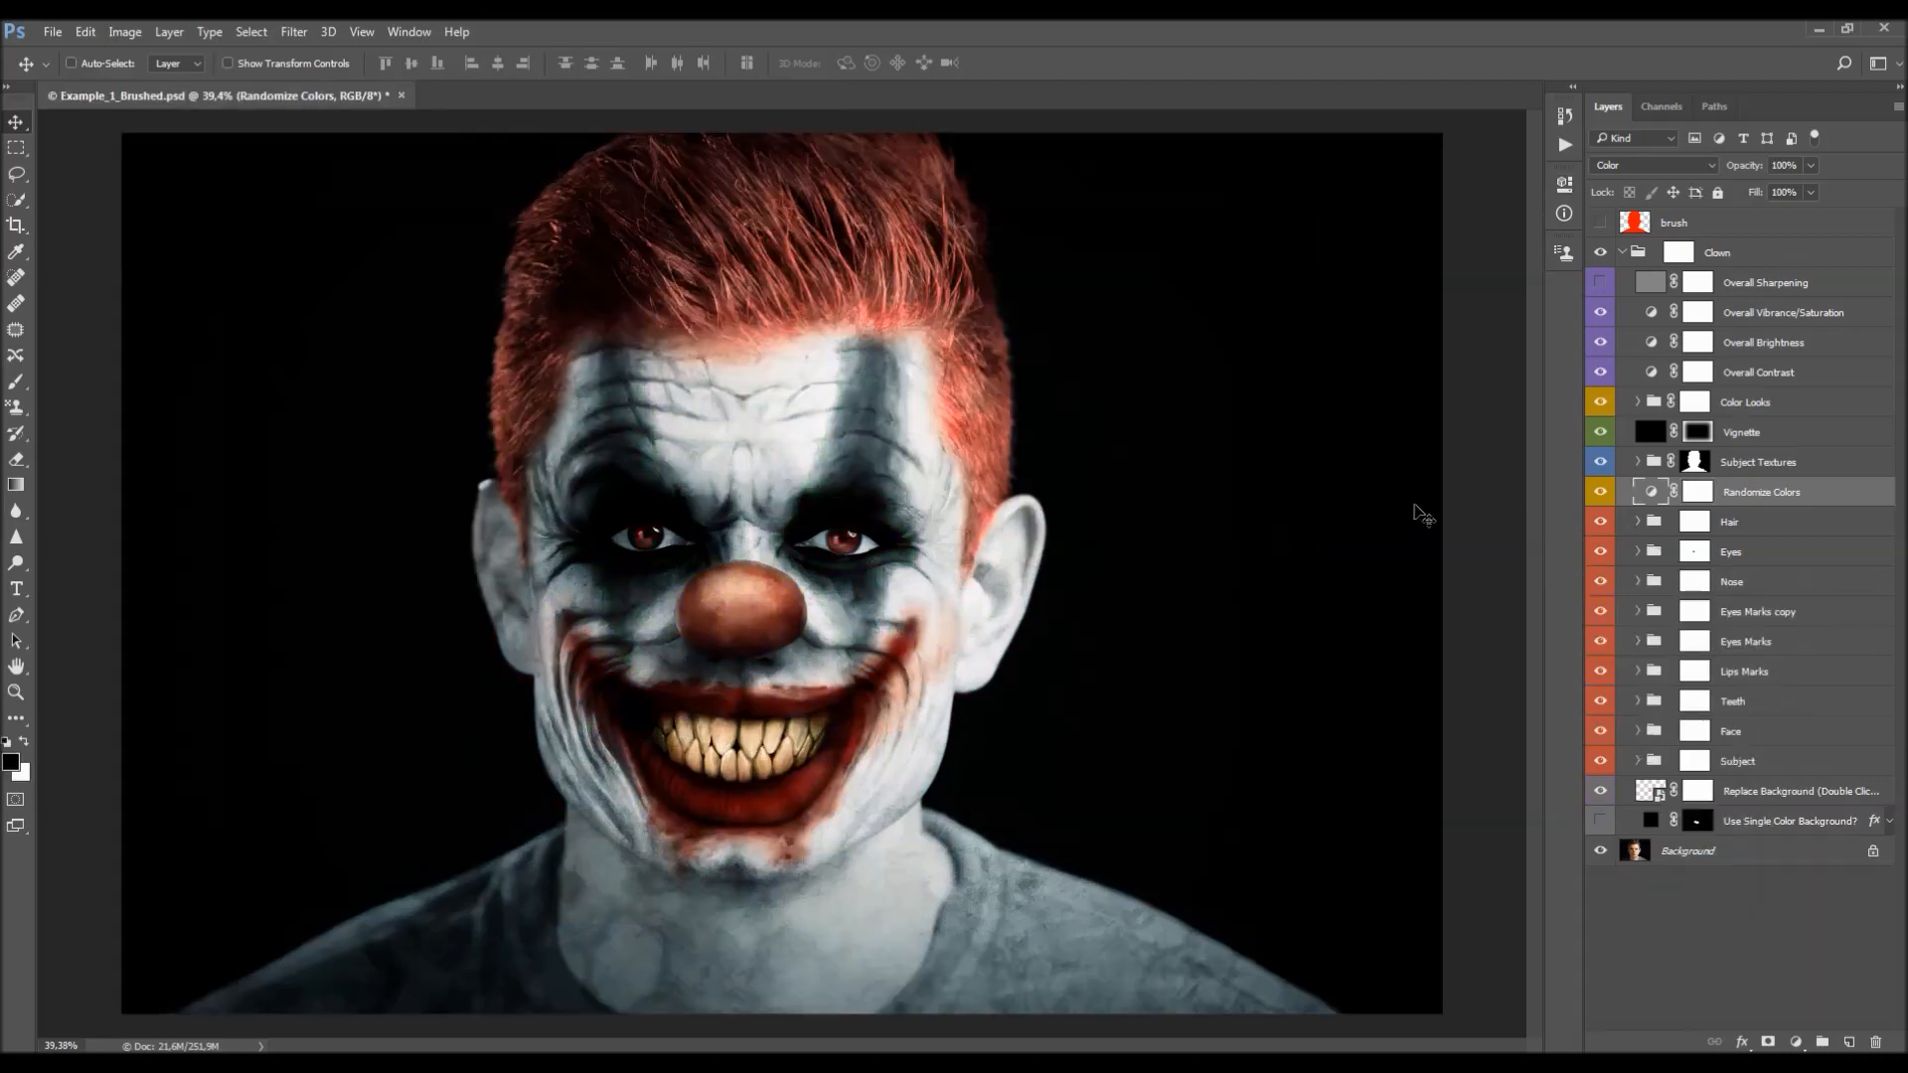
- Load the _Hair layer's mask as a selection and add the shape of the _Nose layer to it
{"action": "left_click", "coordinate": [1696, 492]}
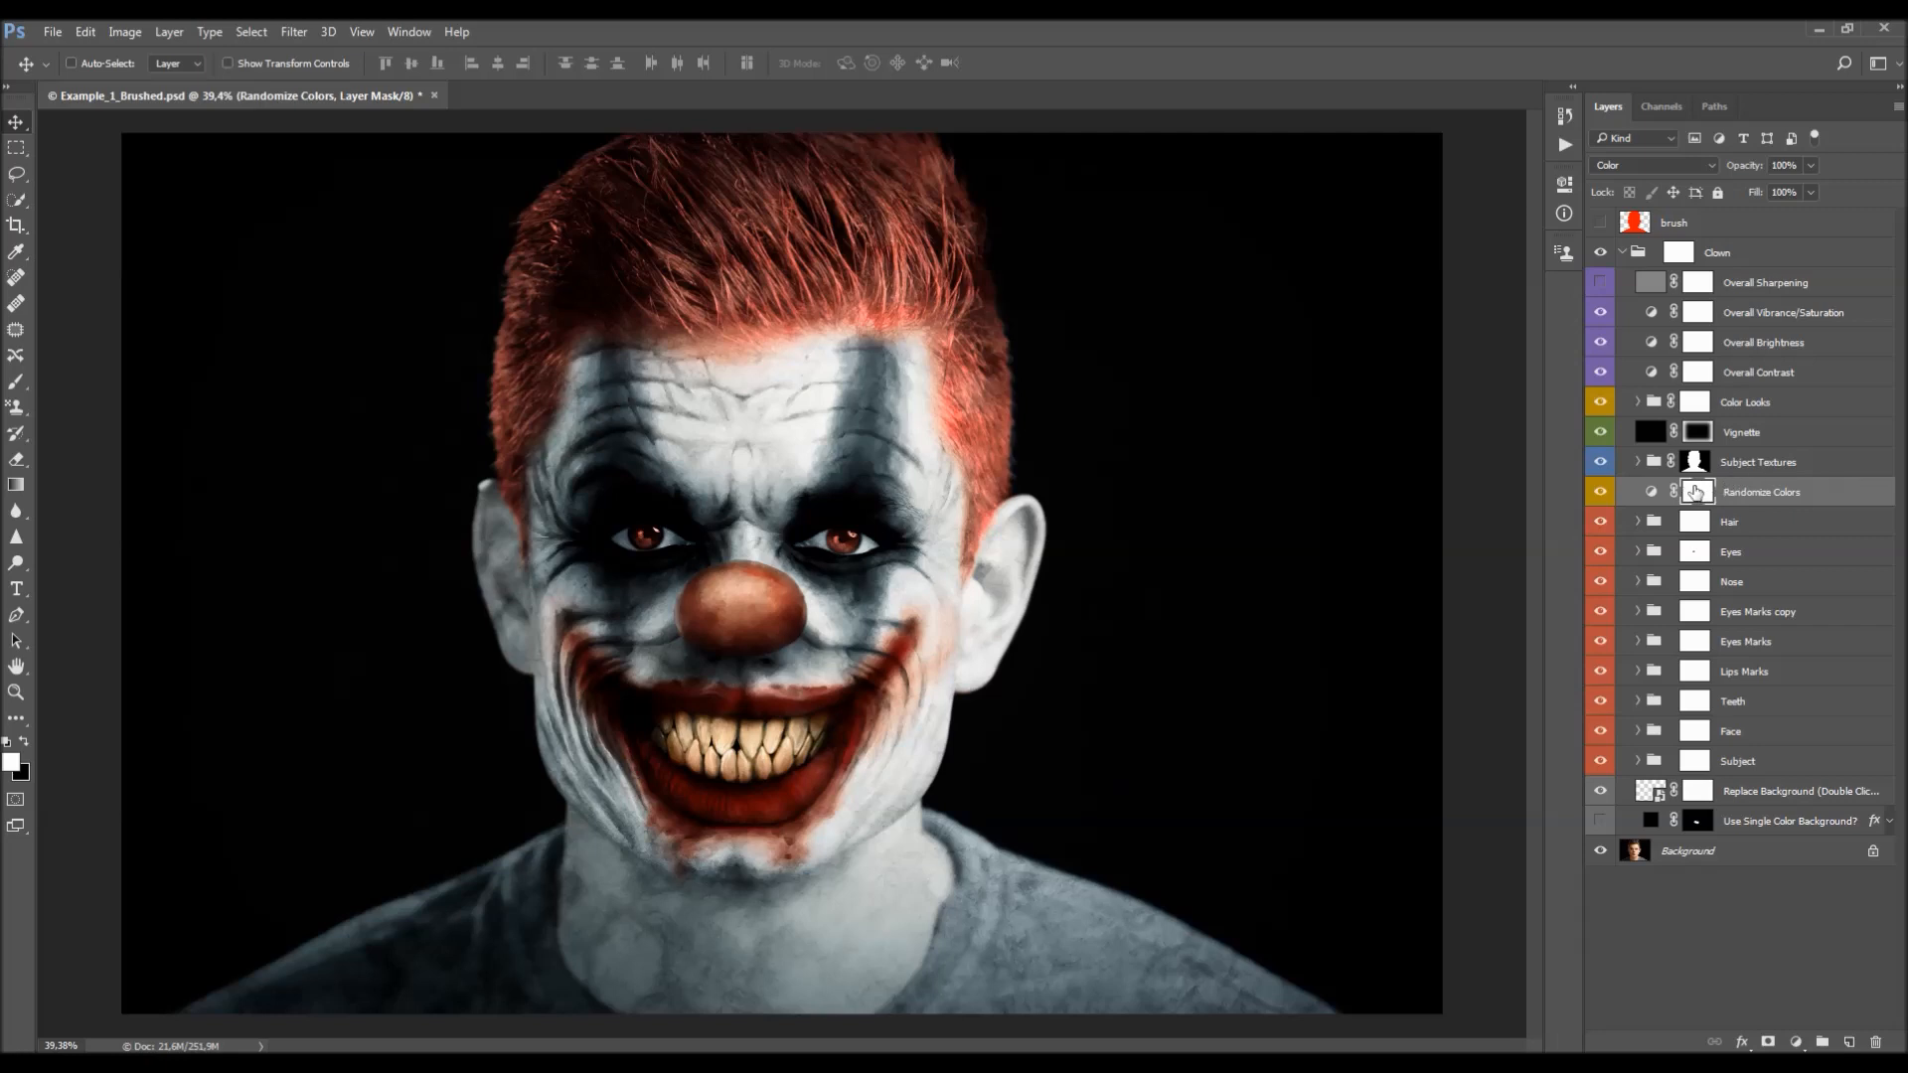
{"action": "left_click", "coordinate": [1639, 522]}
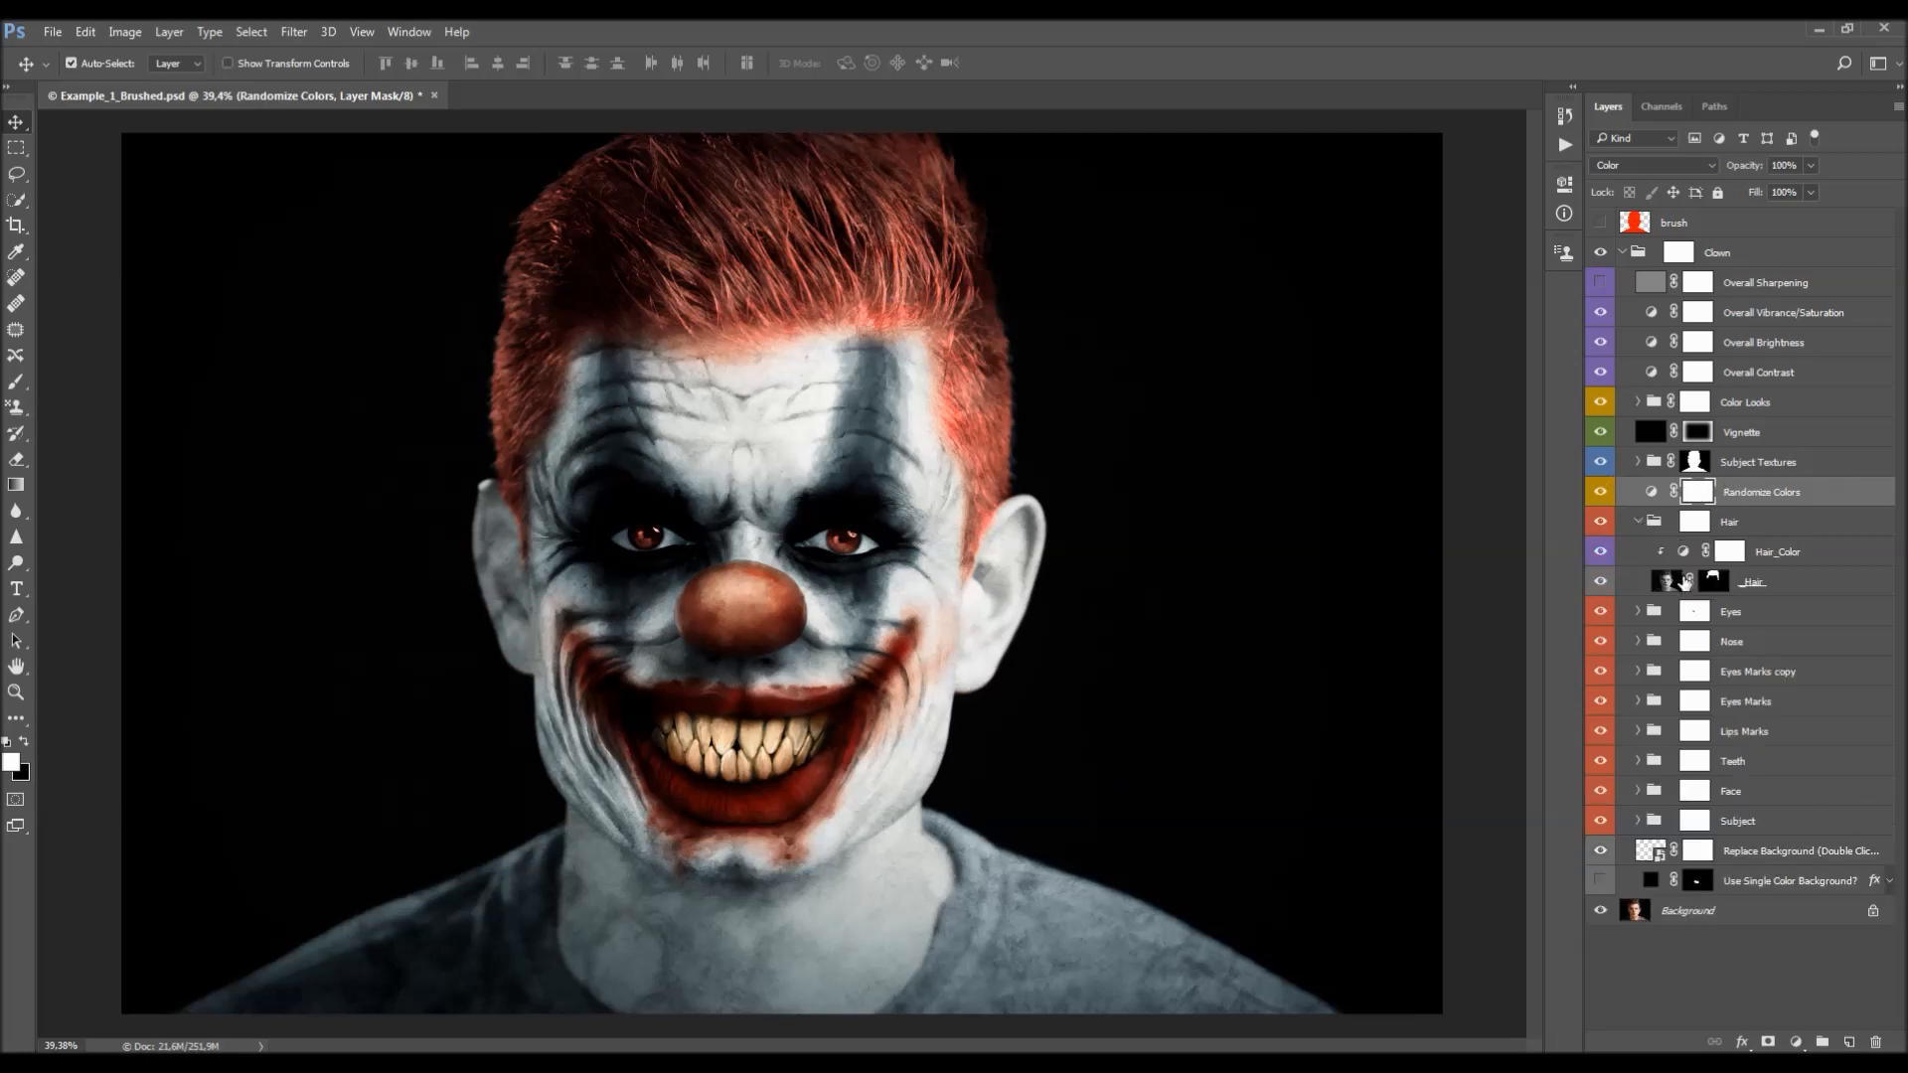
{"action": "left_click", "coordinate": [1714, 581], "text": "ctrl"}
{"action": "left_click", "coordinate": [1639, 522]}
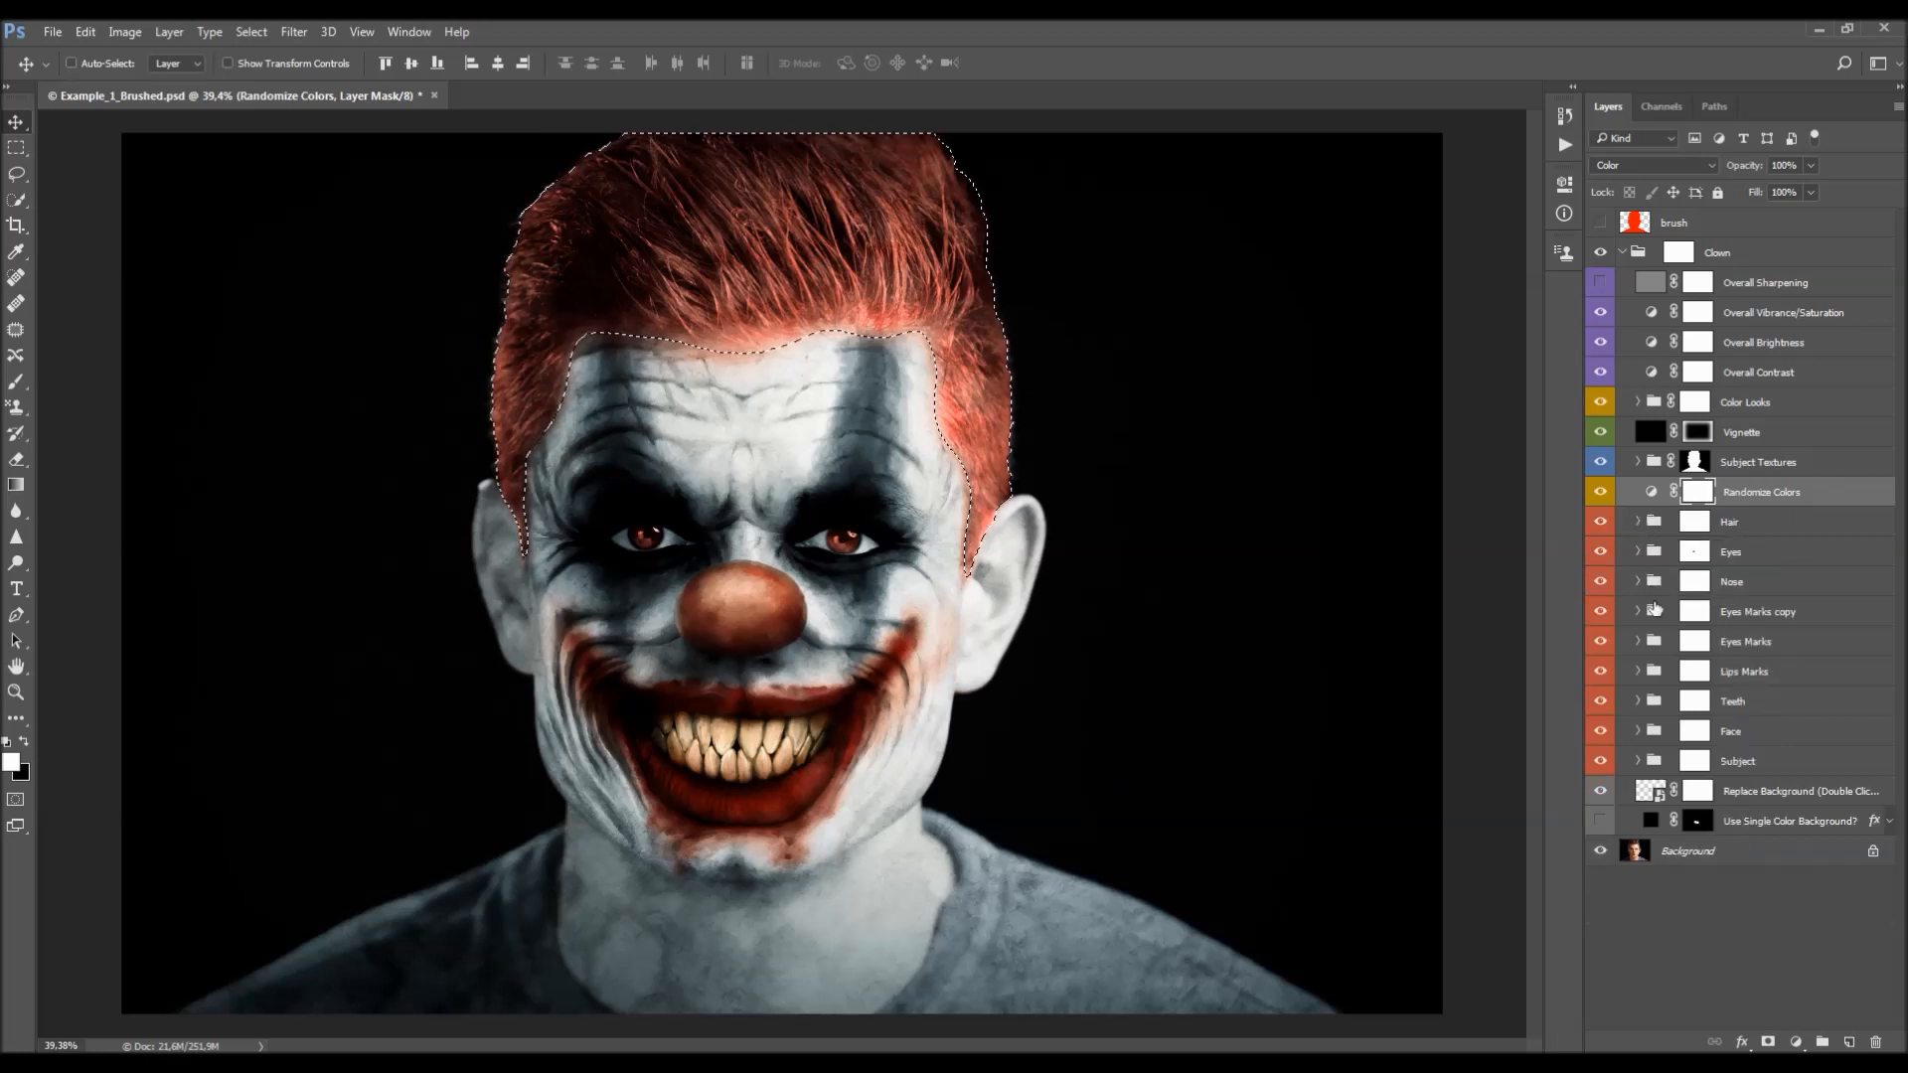
{"action": "left_click", "coordinate": [1639, 581]}
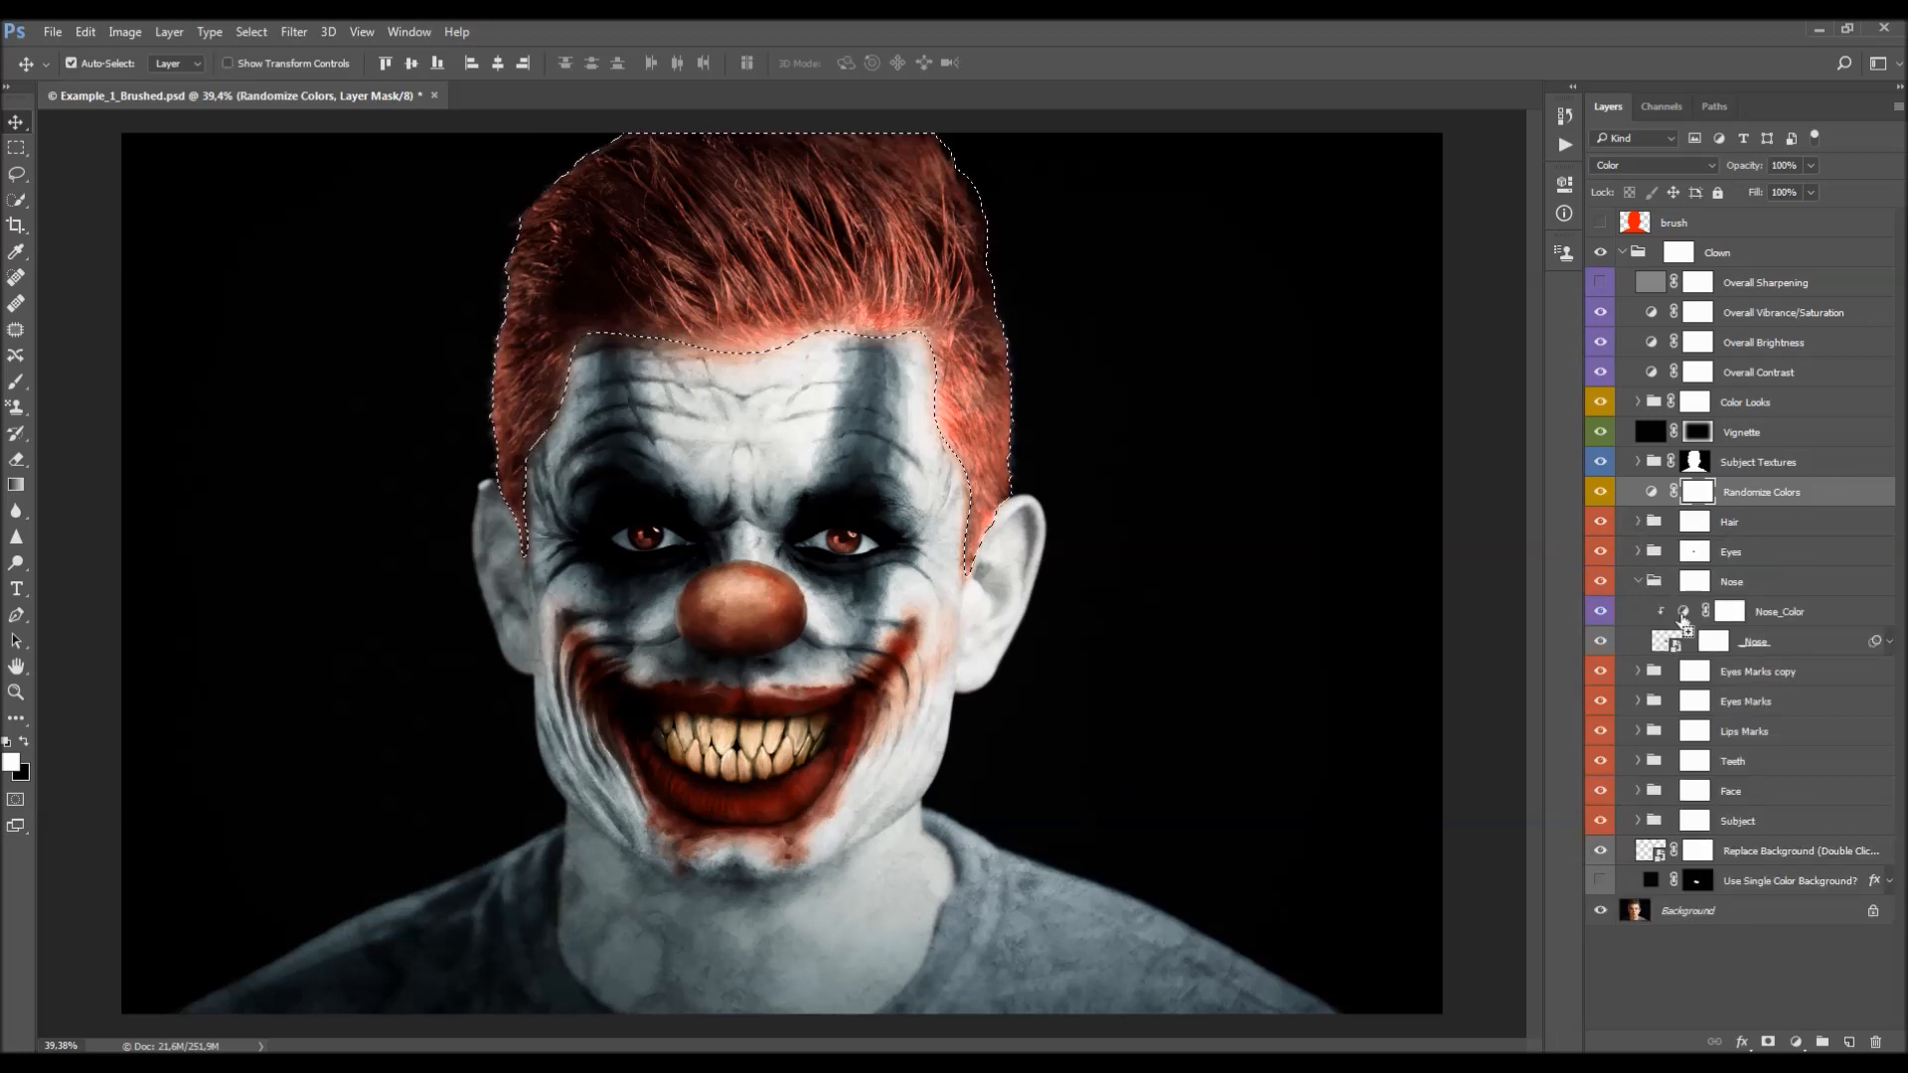
{"action": "left_click", "coordinate": [1713, 641], "text": "ctrl+shift"}
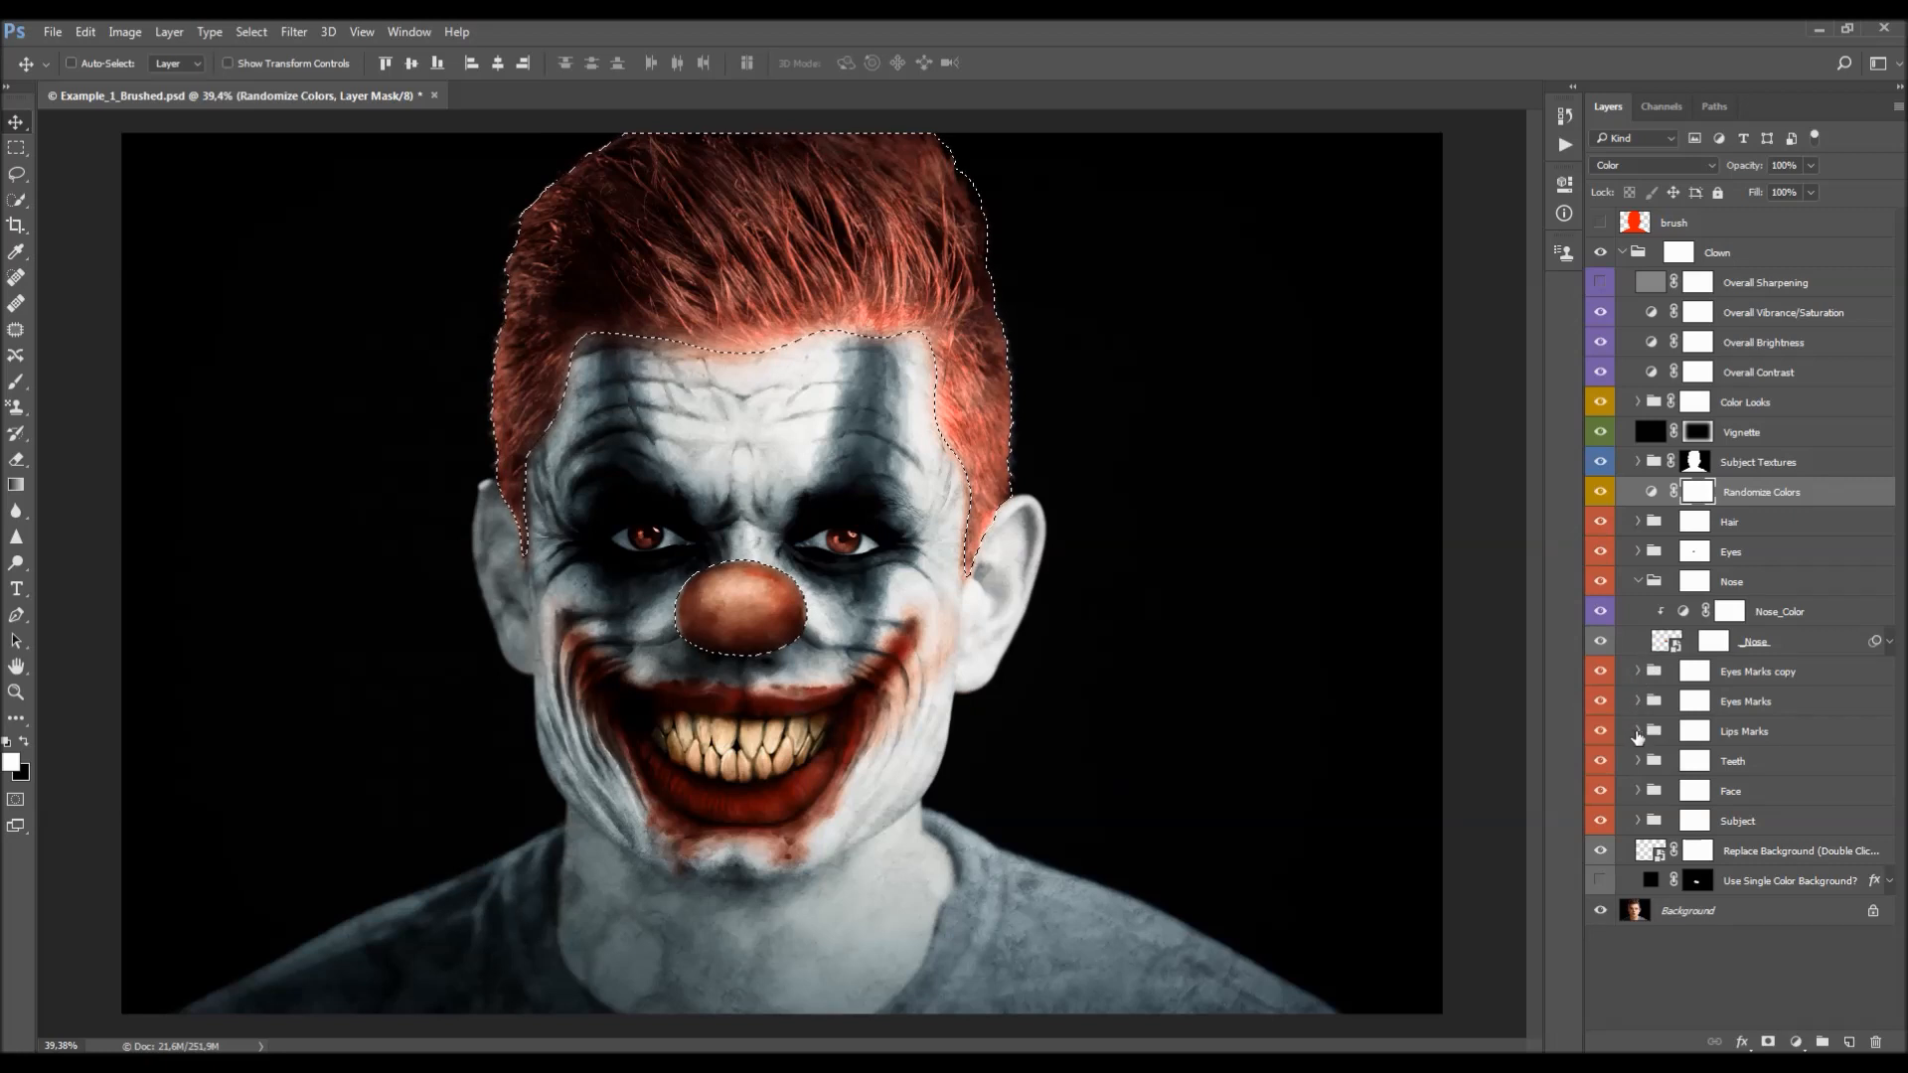
- Add the shapes of the _Lips Marks and Eyes Irises layers to the current selection
{"action": "left_click", "coordinate": [1639, 730]}
{"action": "left_click", "coordinate": [1692, 791], "text": "ctrl+shift"}
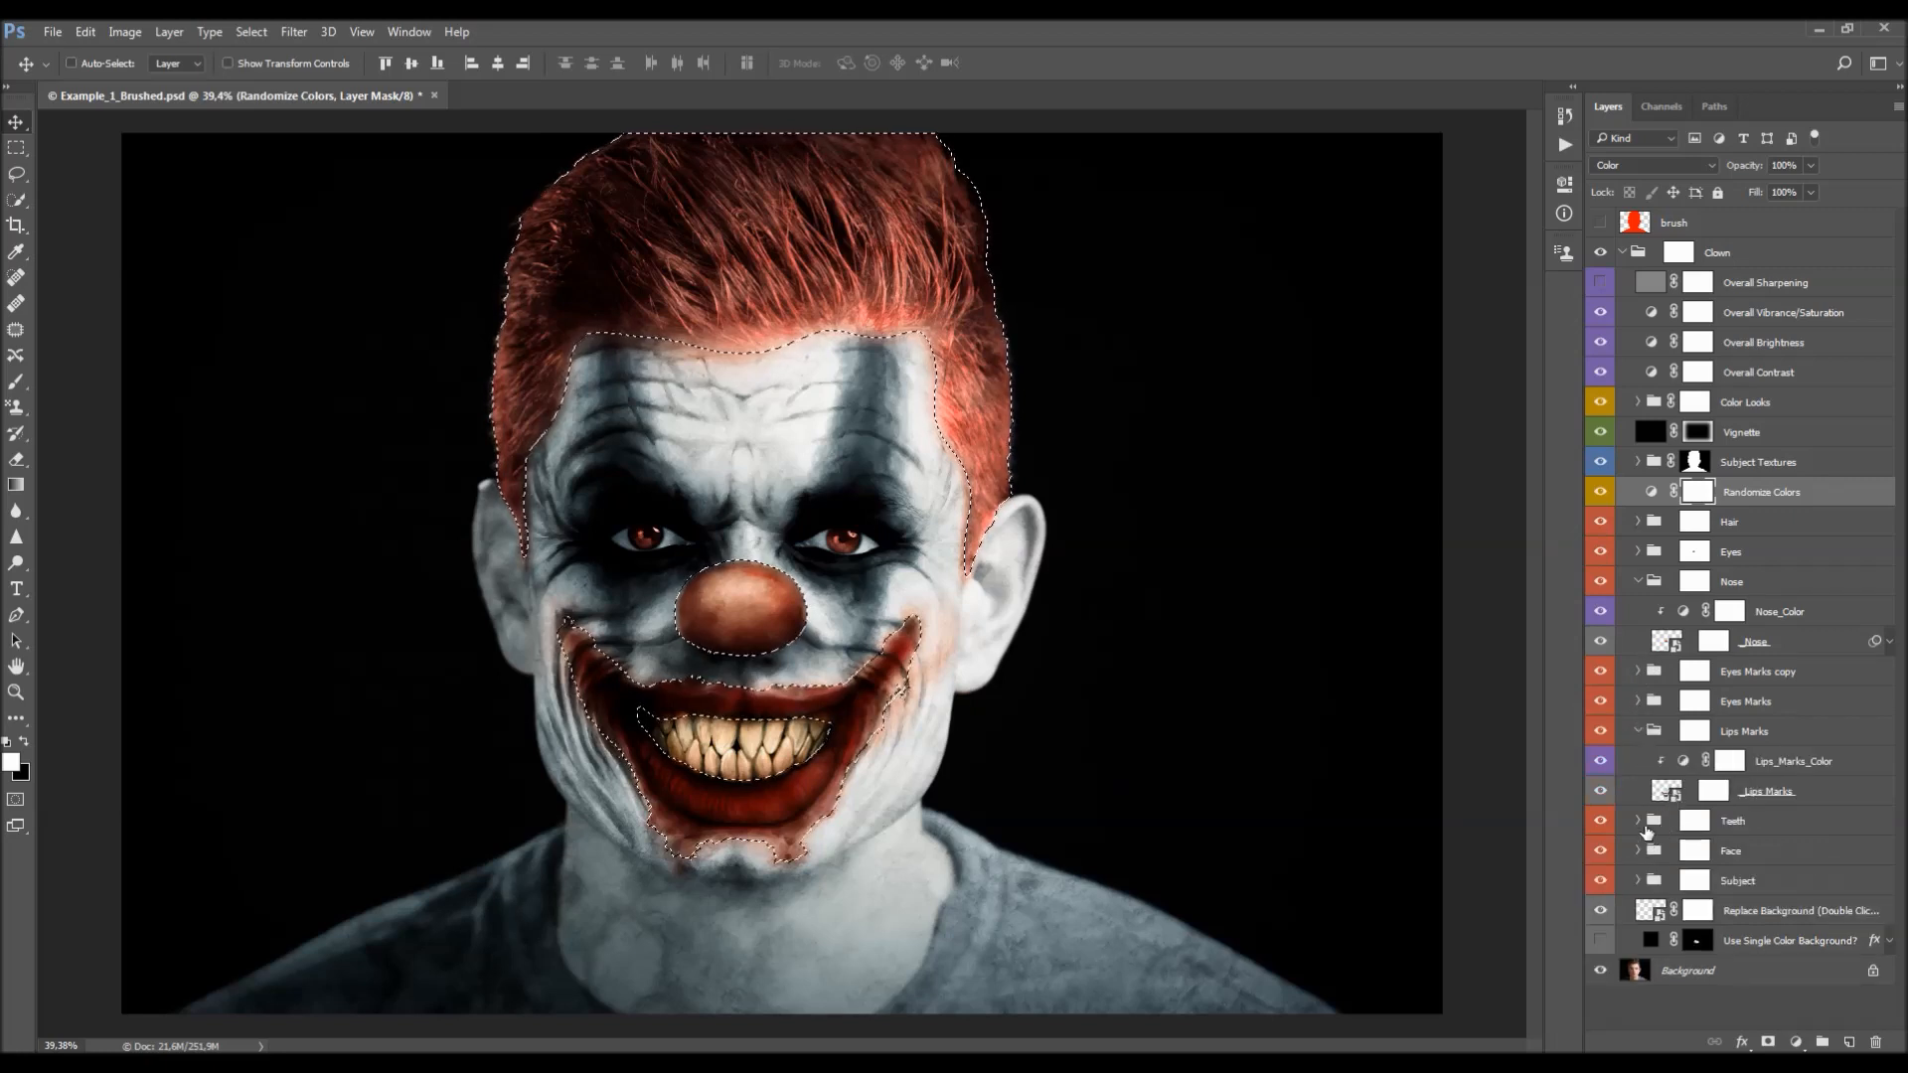
{"action": "left_click", "coordinate": [1639, 552]}
{"action": "left_click", "coordinate": [1669, 610], "text": "ctrl+shift"}
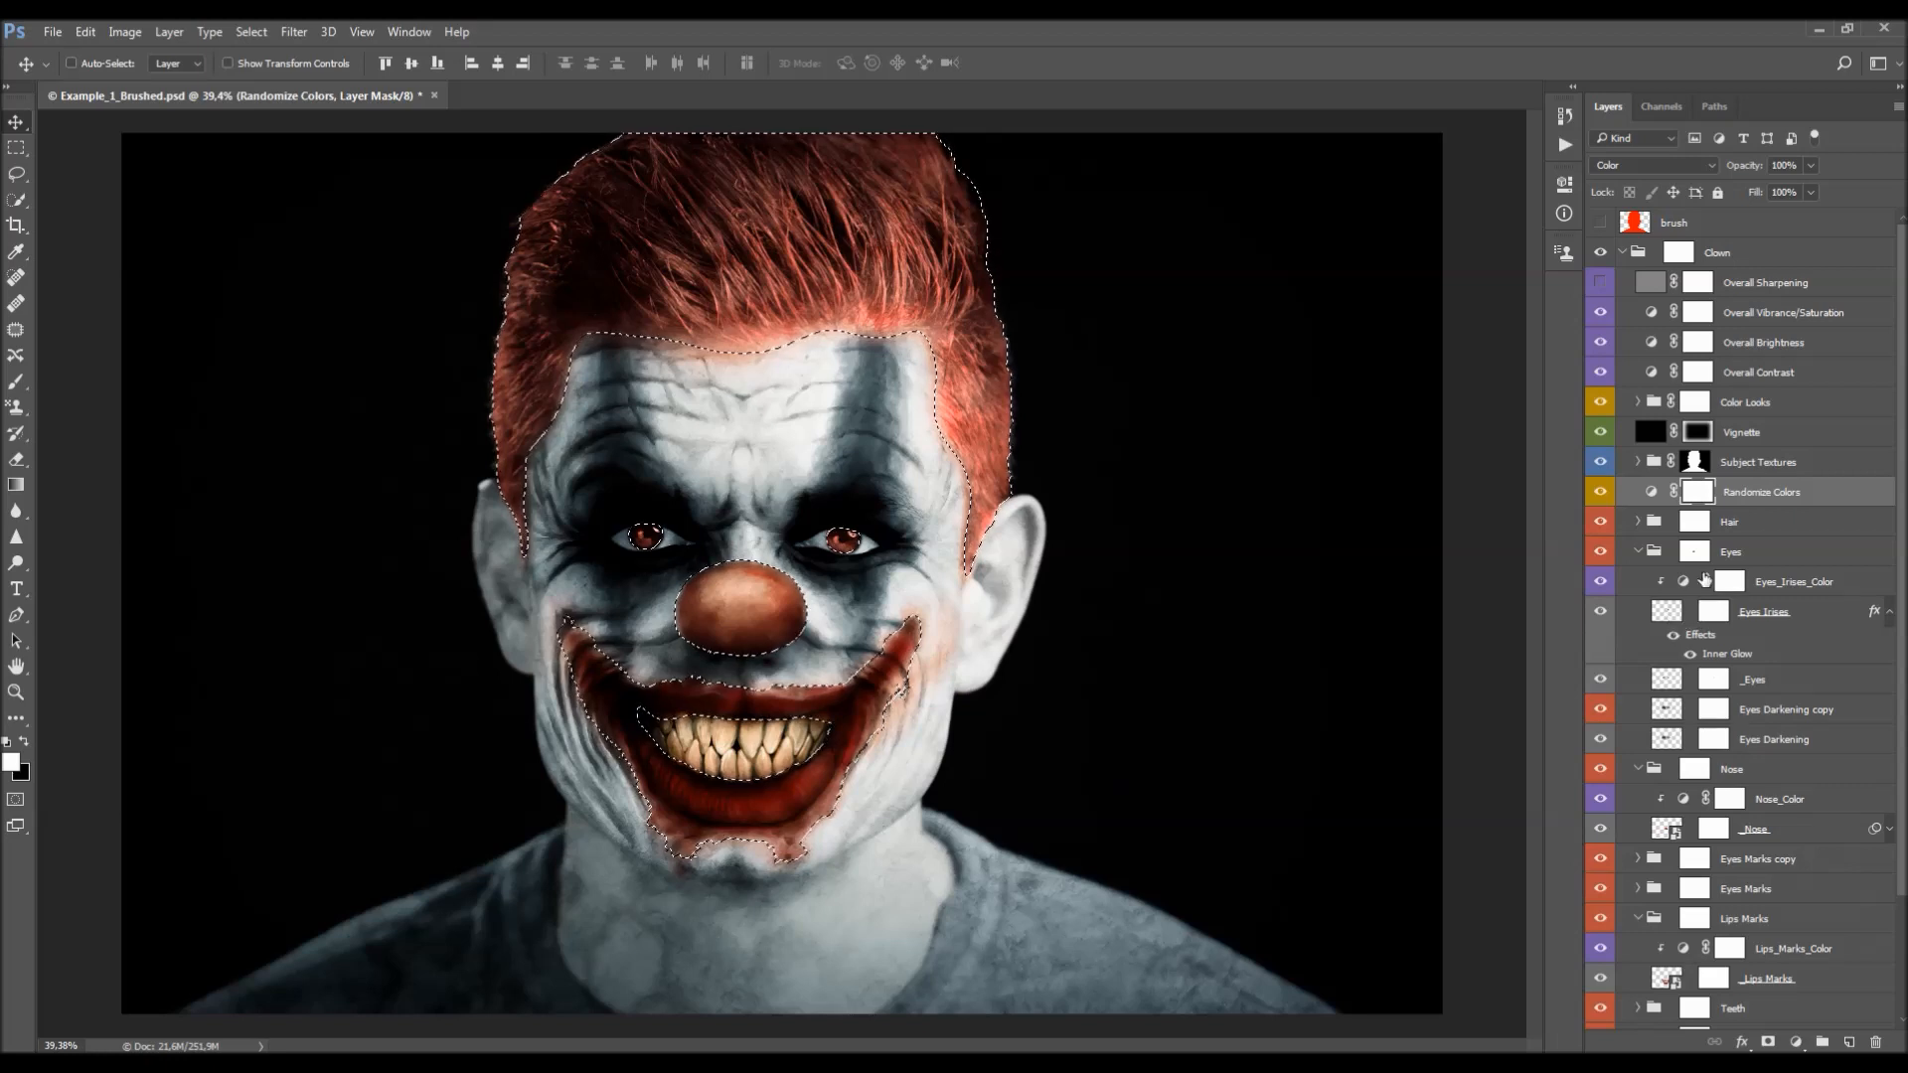
- Delete the Randomize Colors layer mask and create a new mask from the current selection
{"action": "right_click", "coordinate": [1697, 491]}
{"action": "left_click", "coordinate": [1690, 524]}
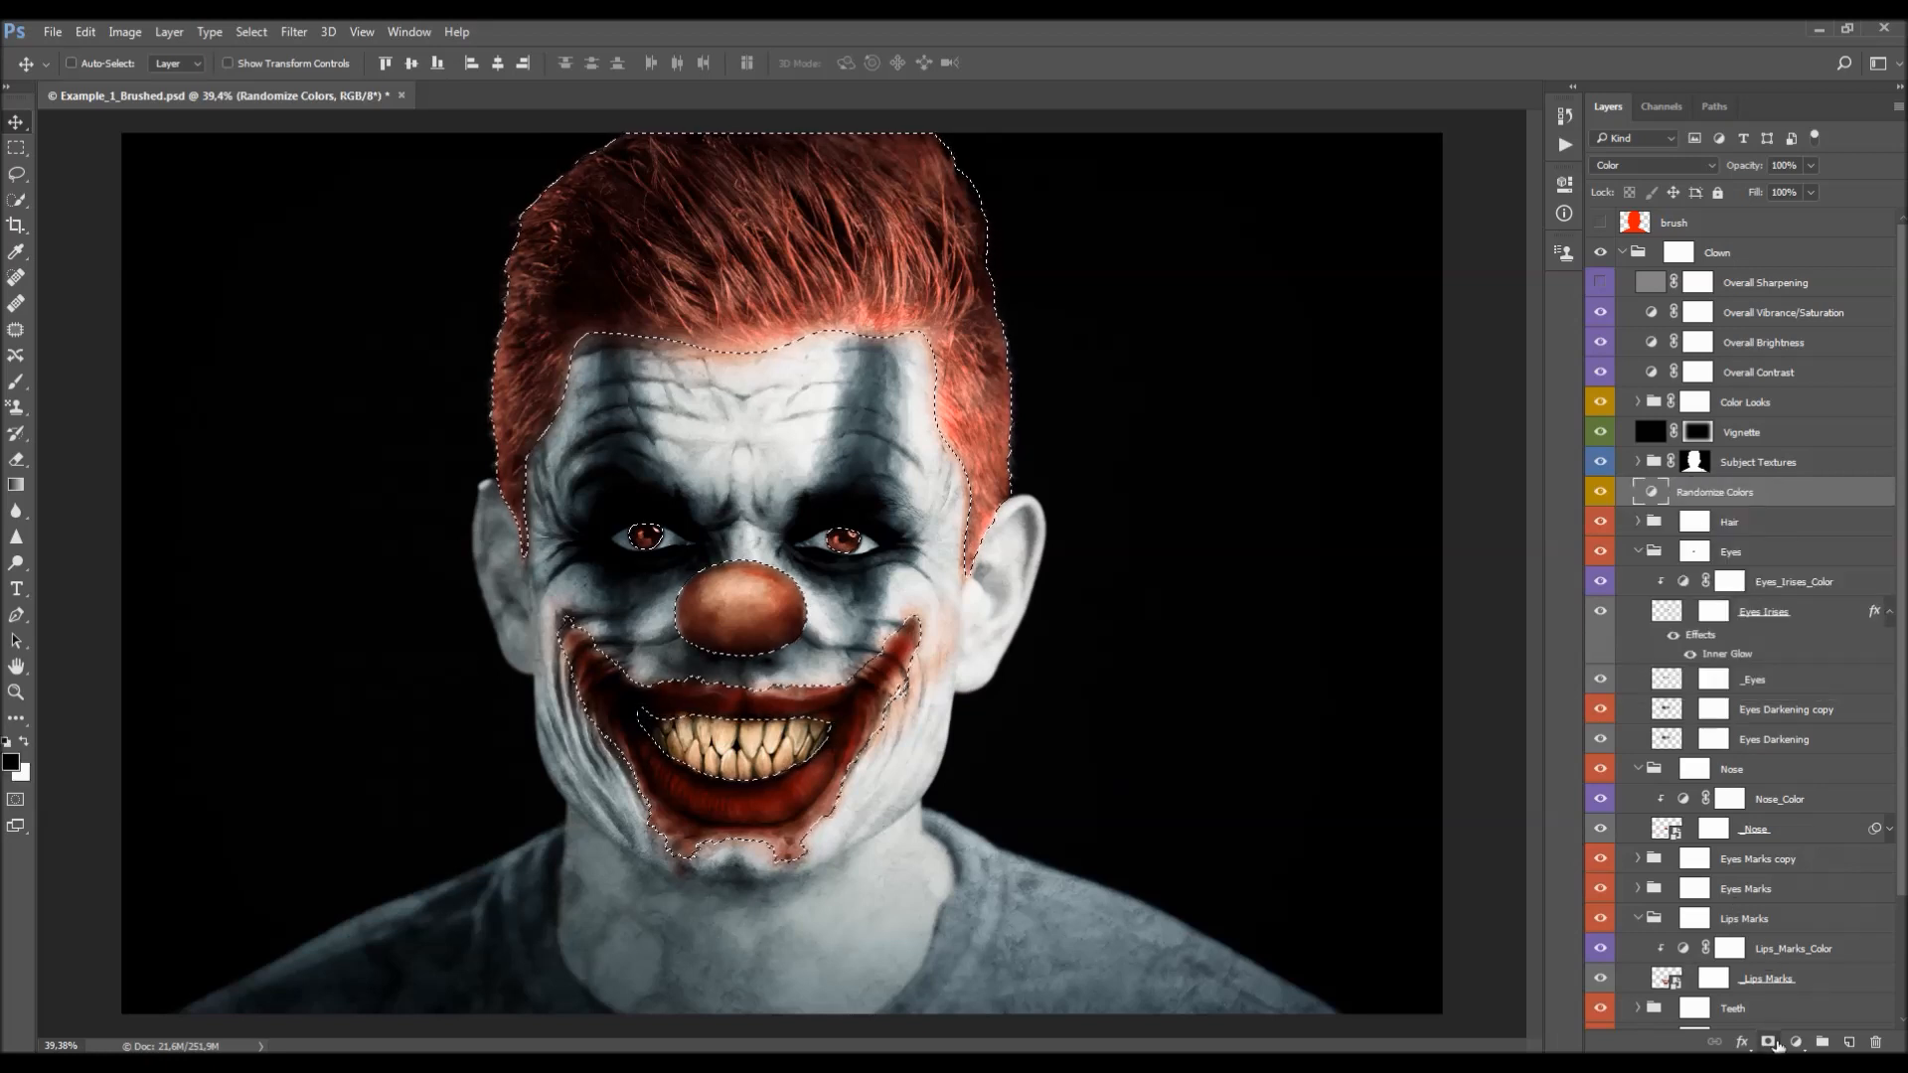
{"action": "left_click", "coordinate": [1768, 1043]}
- Try hue shifts such as +25 in the masked Randomize Colors adjustment, and return the hair, nose and lips to red
{"action": "double_click", "coordinate": [1652, 492]}
{"action": "mouse_move", "coordinate": [1425, 313]}
{"action": "left_mouse_down"}
{"action": "mouse_move", "coordinate": [1356, 314]}
{"action": "mouse_move", "coordinate": [1448, 314]}
{"action": "left_mouse_up"}
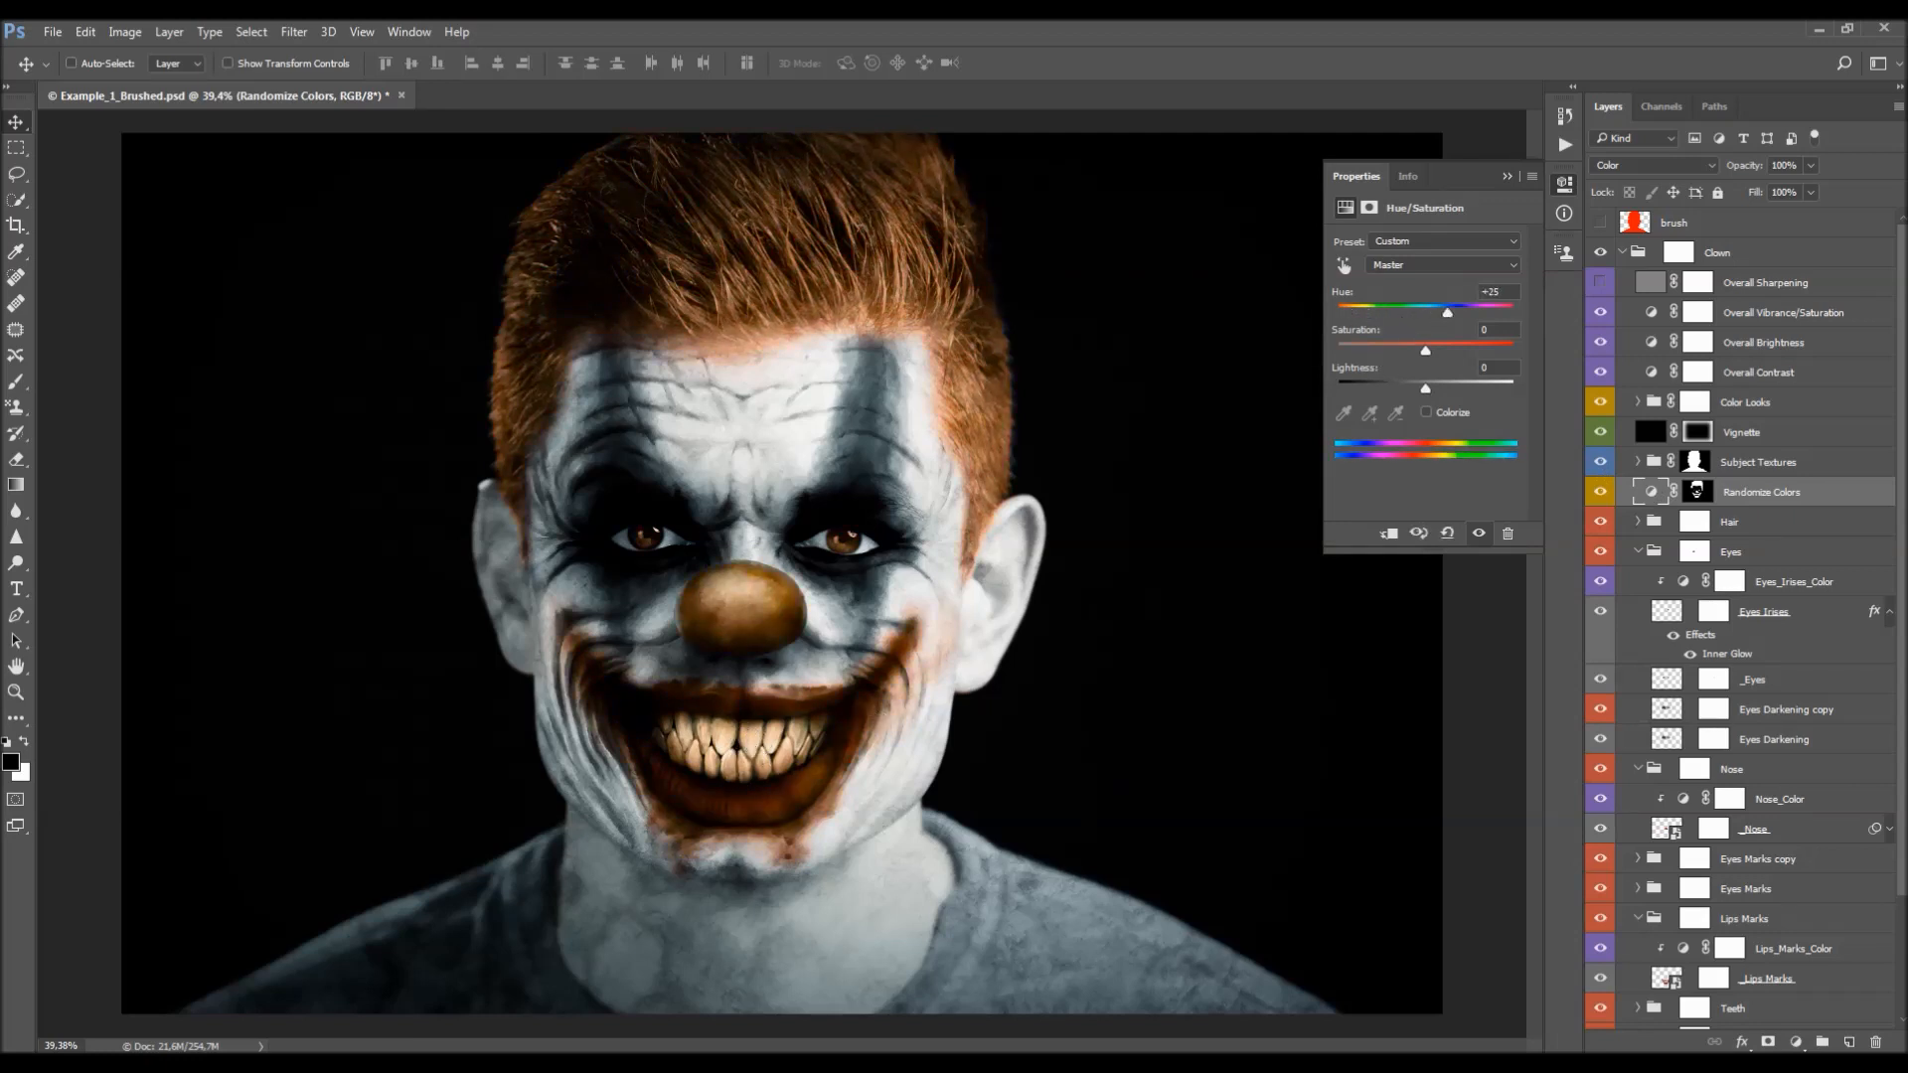
{"action": "mouse_move", "coordinate": [1448, 314]}
{"action": "left_mouse_down"}
{"action": "mouse_move", "coordinate": [1344, 316]}
{"action": "mouse_move", "coordinate": [1427, 318]}
{"action": "left_mouse_up"}
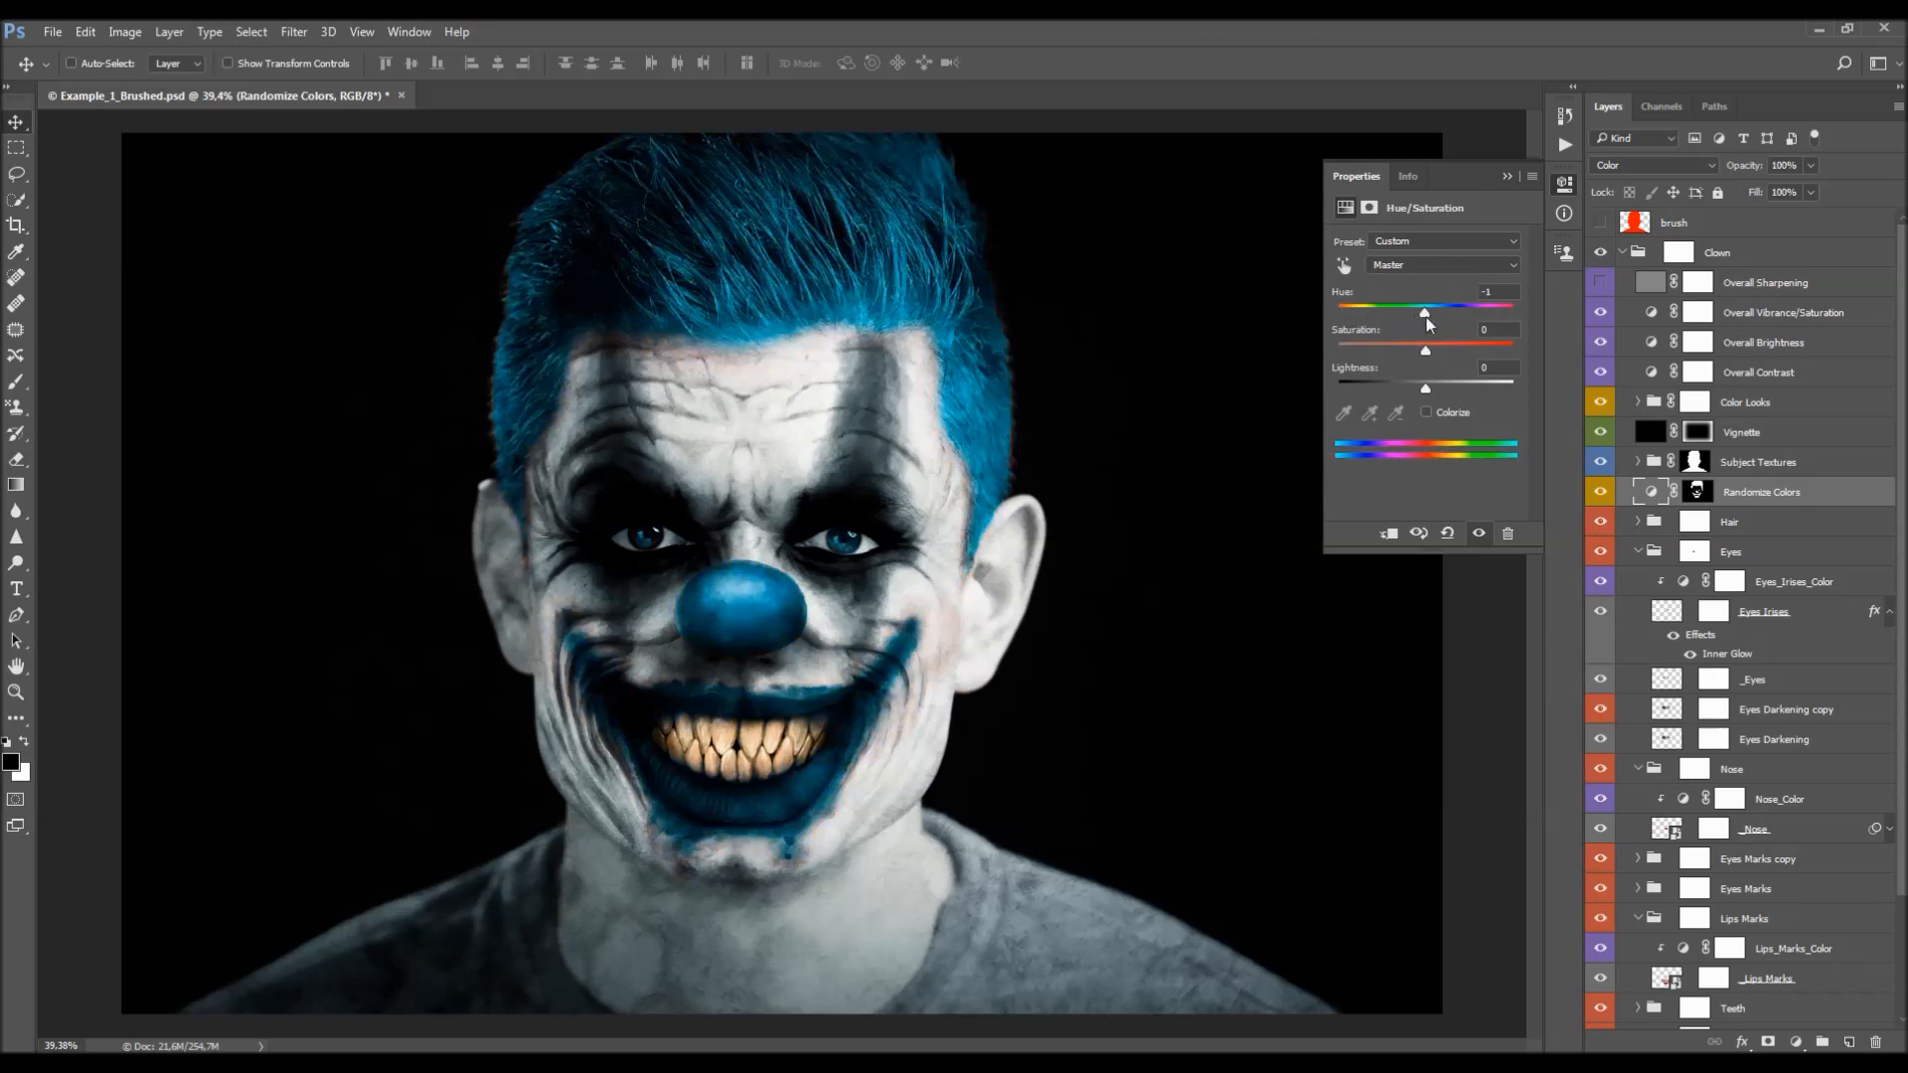
{"action": "left_click", "coordinate": [1524, 177]}
- Compare the image with the Subject Textures group hidden and shown, check its mask, and expand the group's texture layers
{"action": "left_click", "coordinate": [1733, 463]}
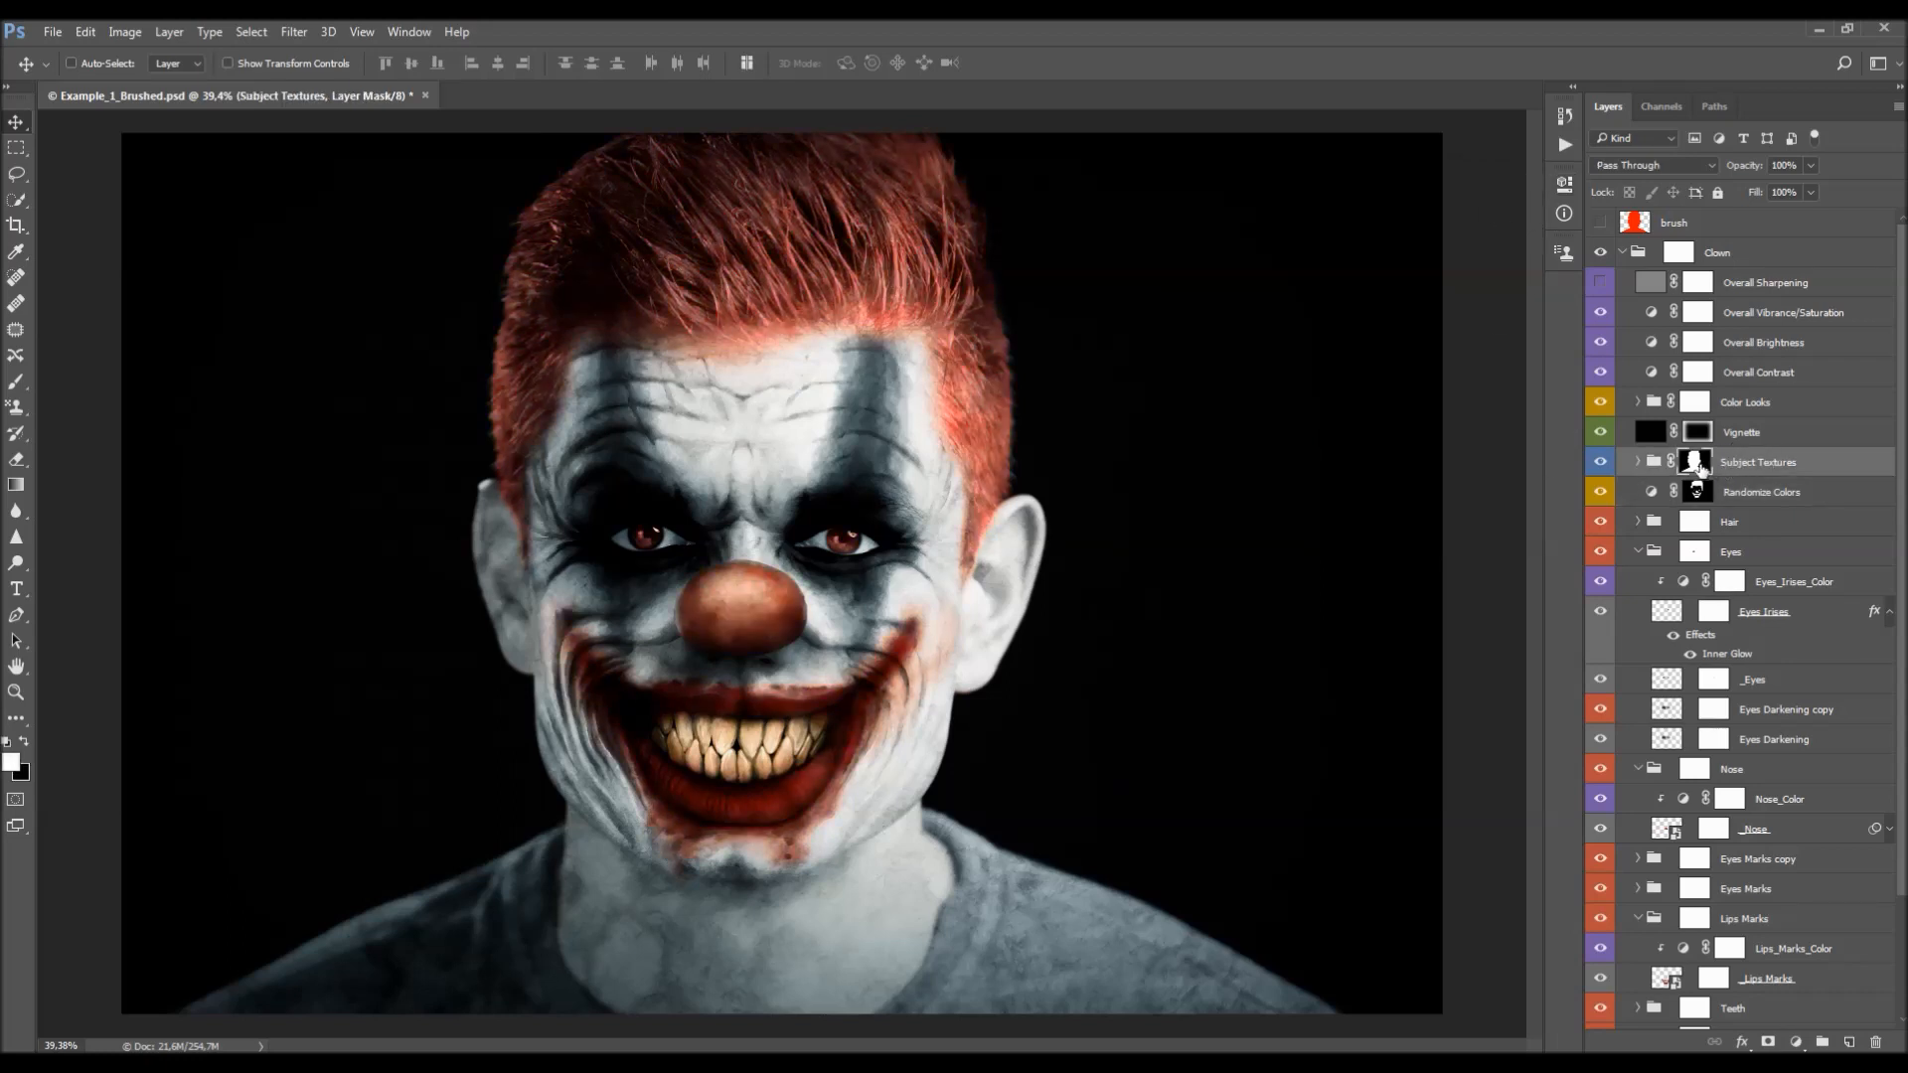
{"action": "left_click", "coordinate": [1602, 465]}
{"action": "left_click", "coordinate": [1602, 465]}
{"action": "left_click", "coordinate": [1696, 465], "text": "shift"}
{"action": "left_click", "coordinate": [1638, 462]}
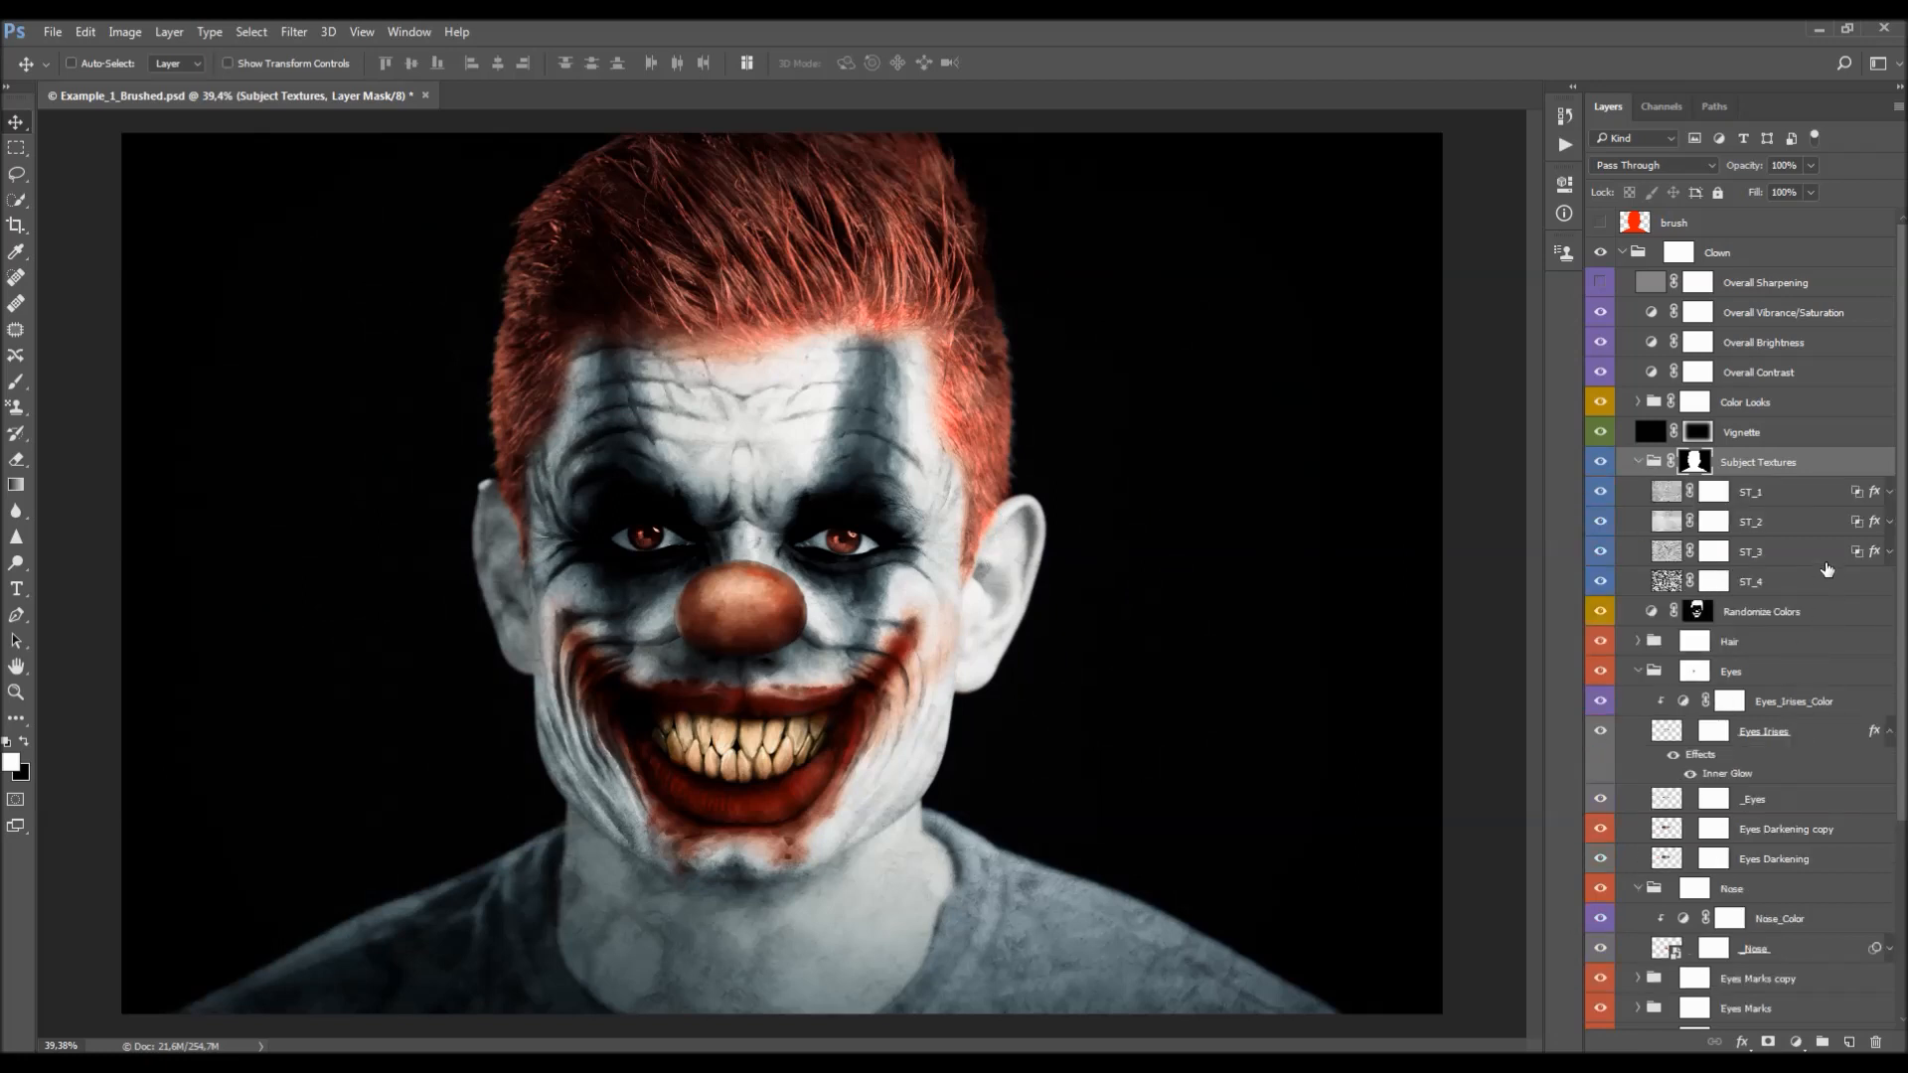
- Try a stronger Pattern Overlay opacity on the ST_1 texture layer, and set it to about 17%
{"action": "left_click", "coordinate": [1786, 494]}
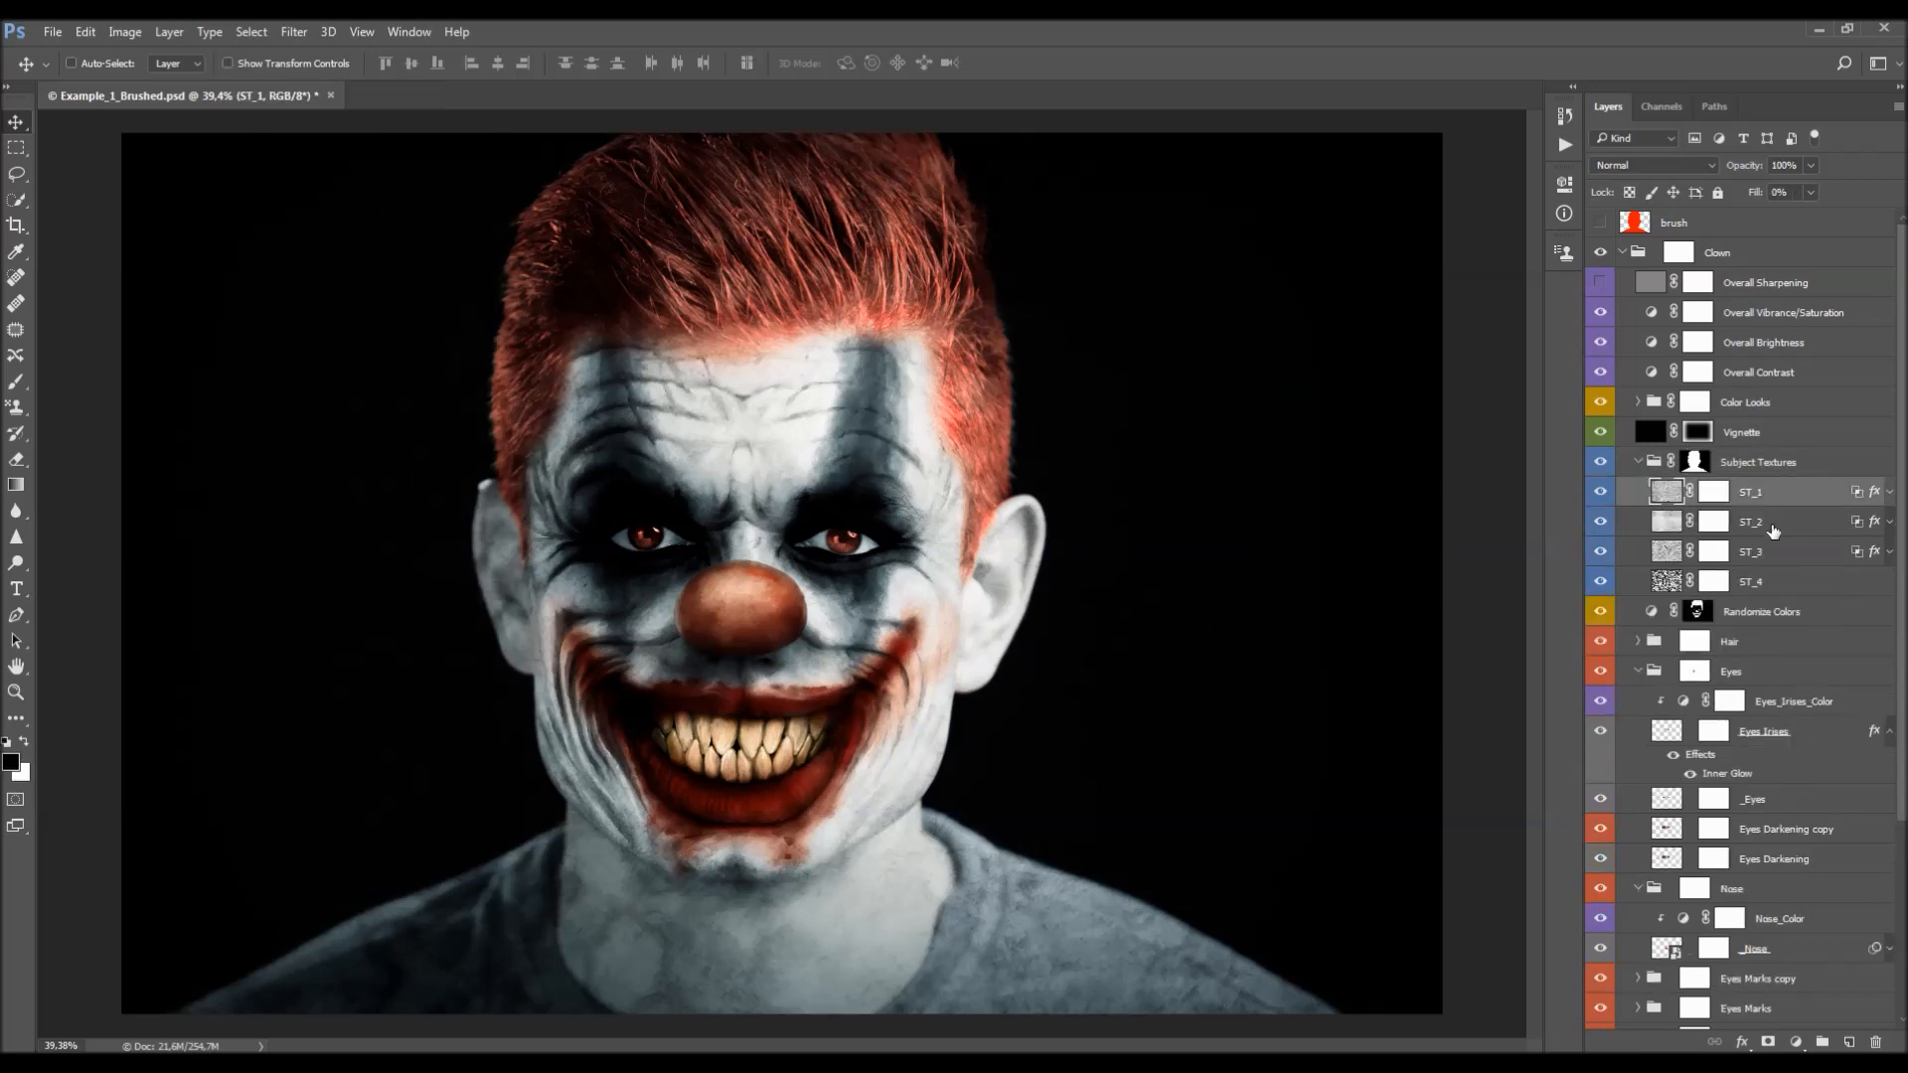
{"action": "left_click", "coordinate": [1888, 494]}
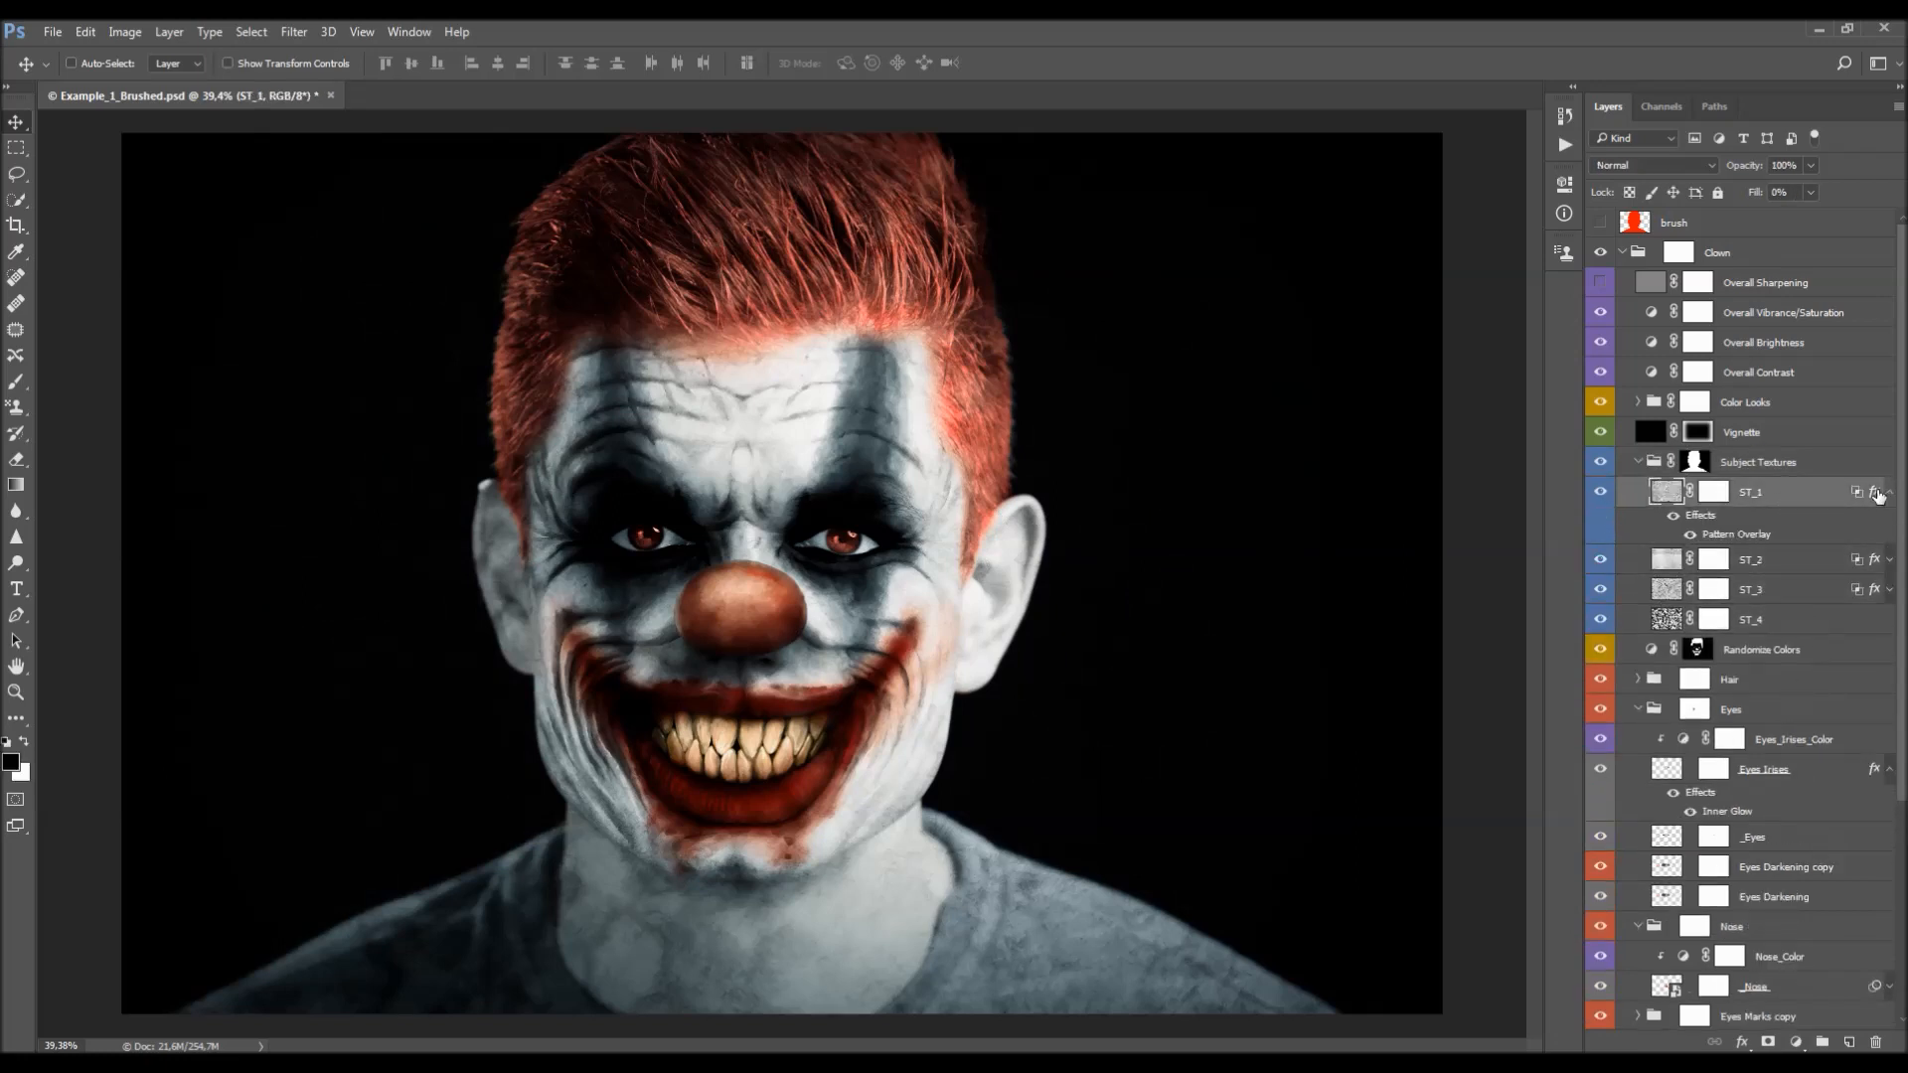
{"action": "double_click", "coordinate": [1761, 538]}
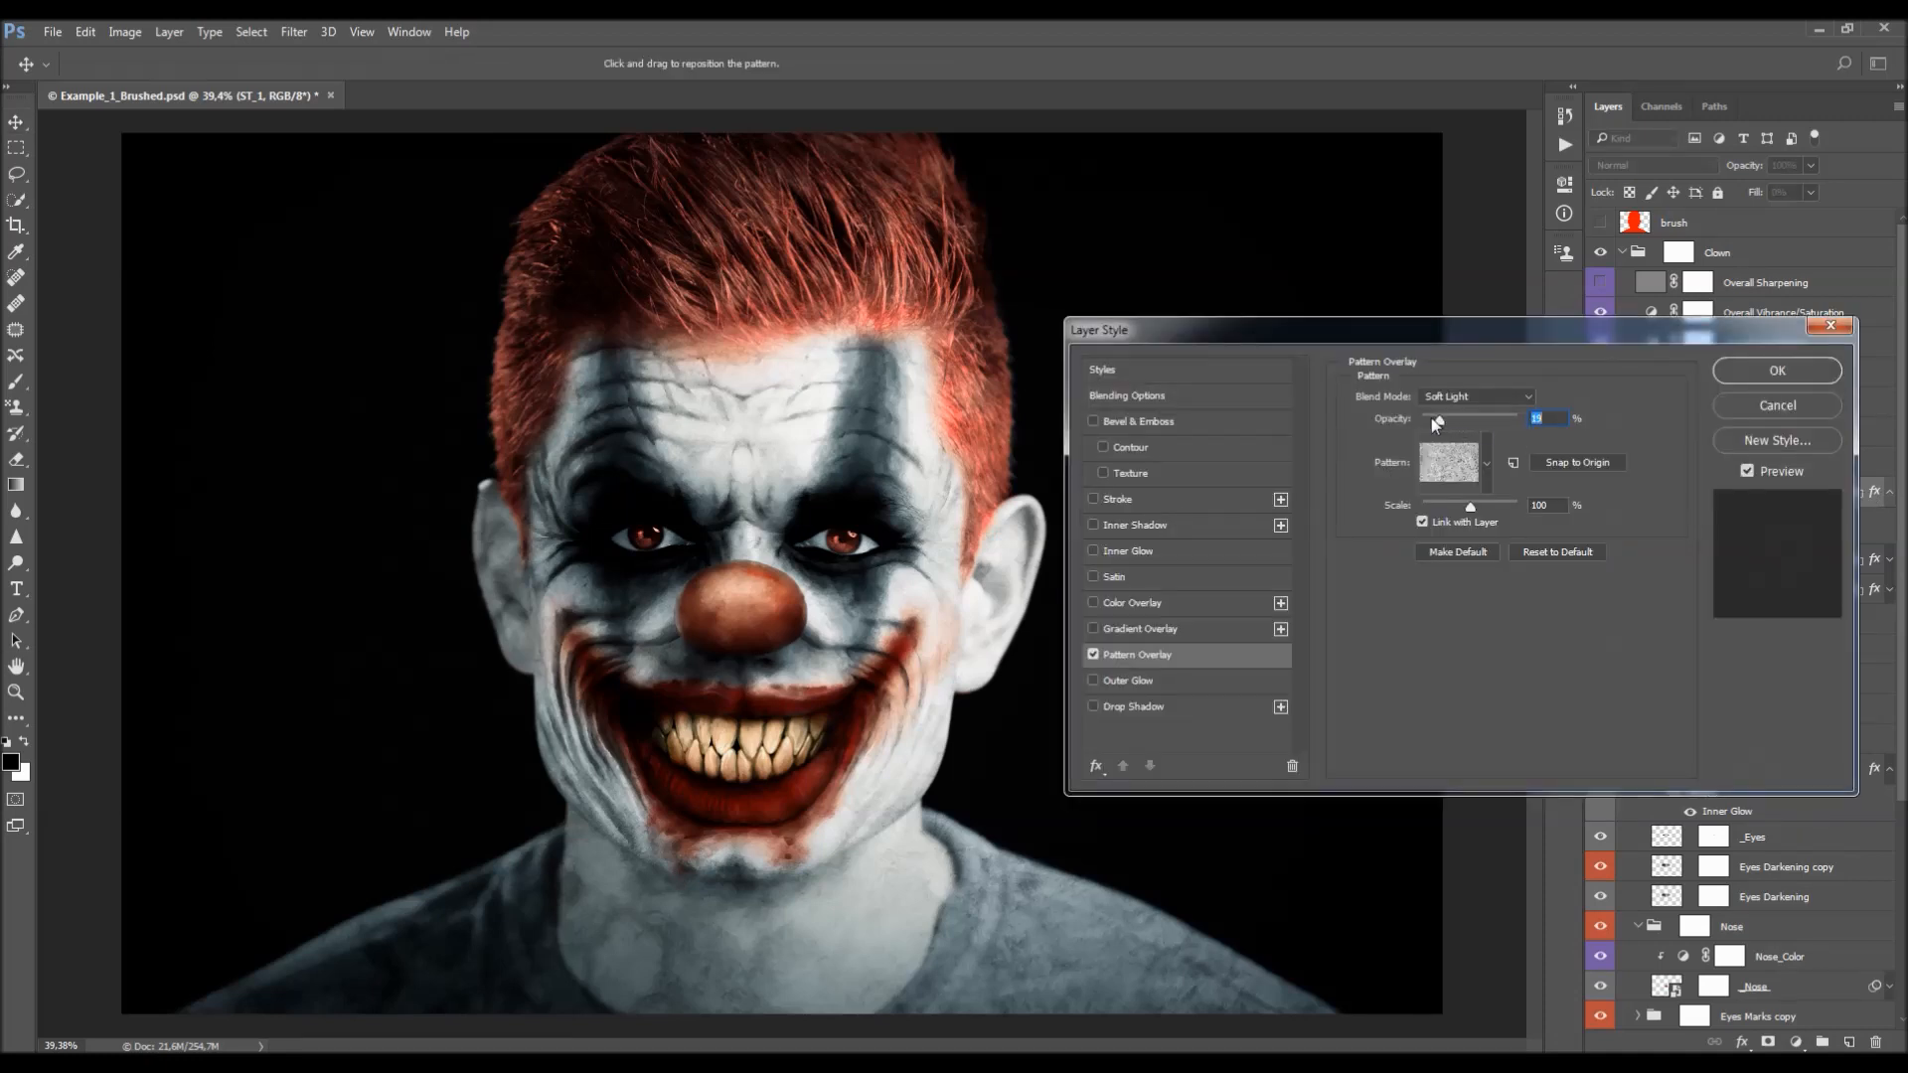
{"action": "left_click_drag", "start_coordinate": [1440, 418], "coordinate": [1491, 421]}
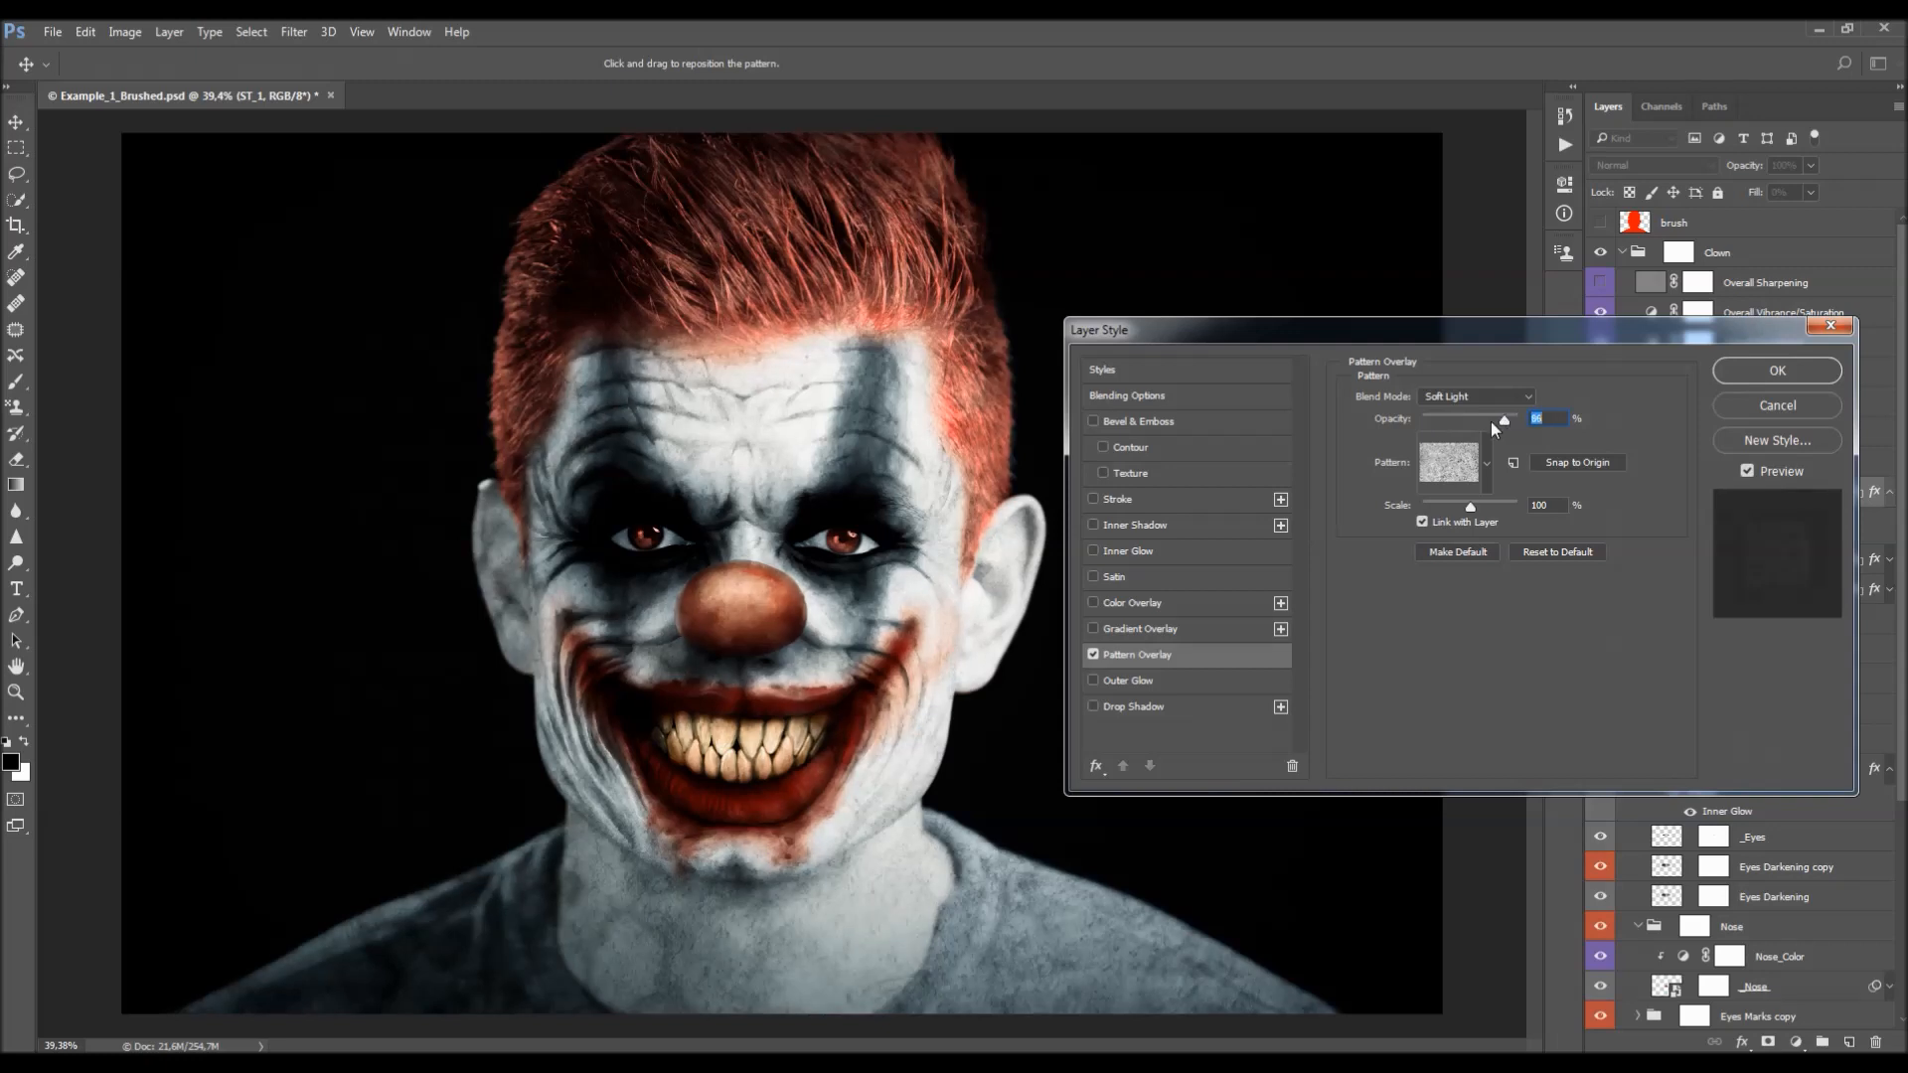
{"action": "left_click", "coordinate": [1419, 421]}
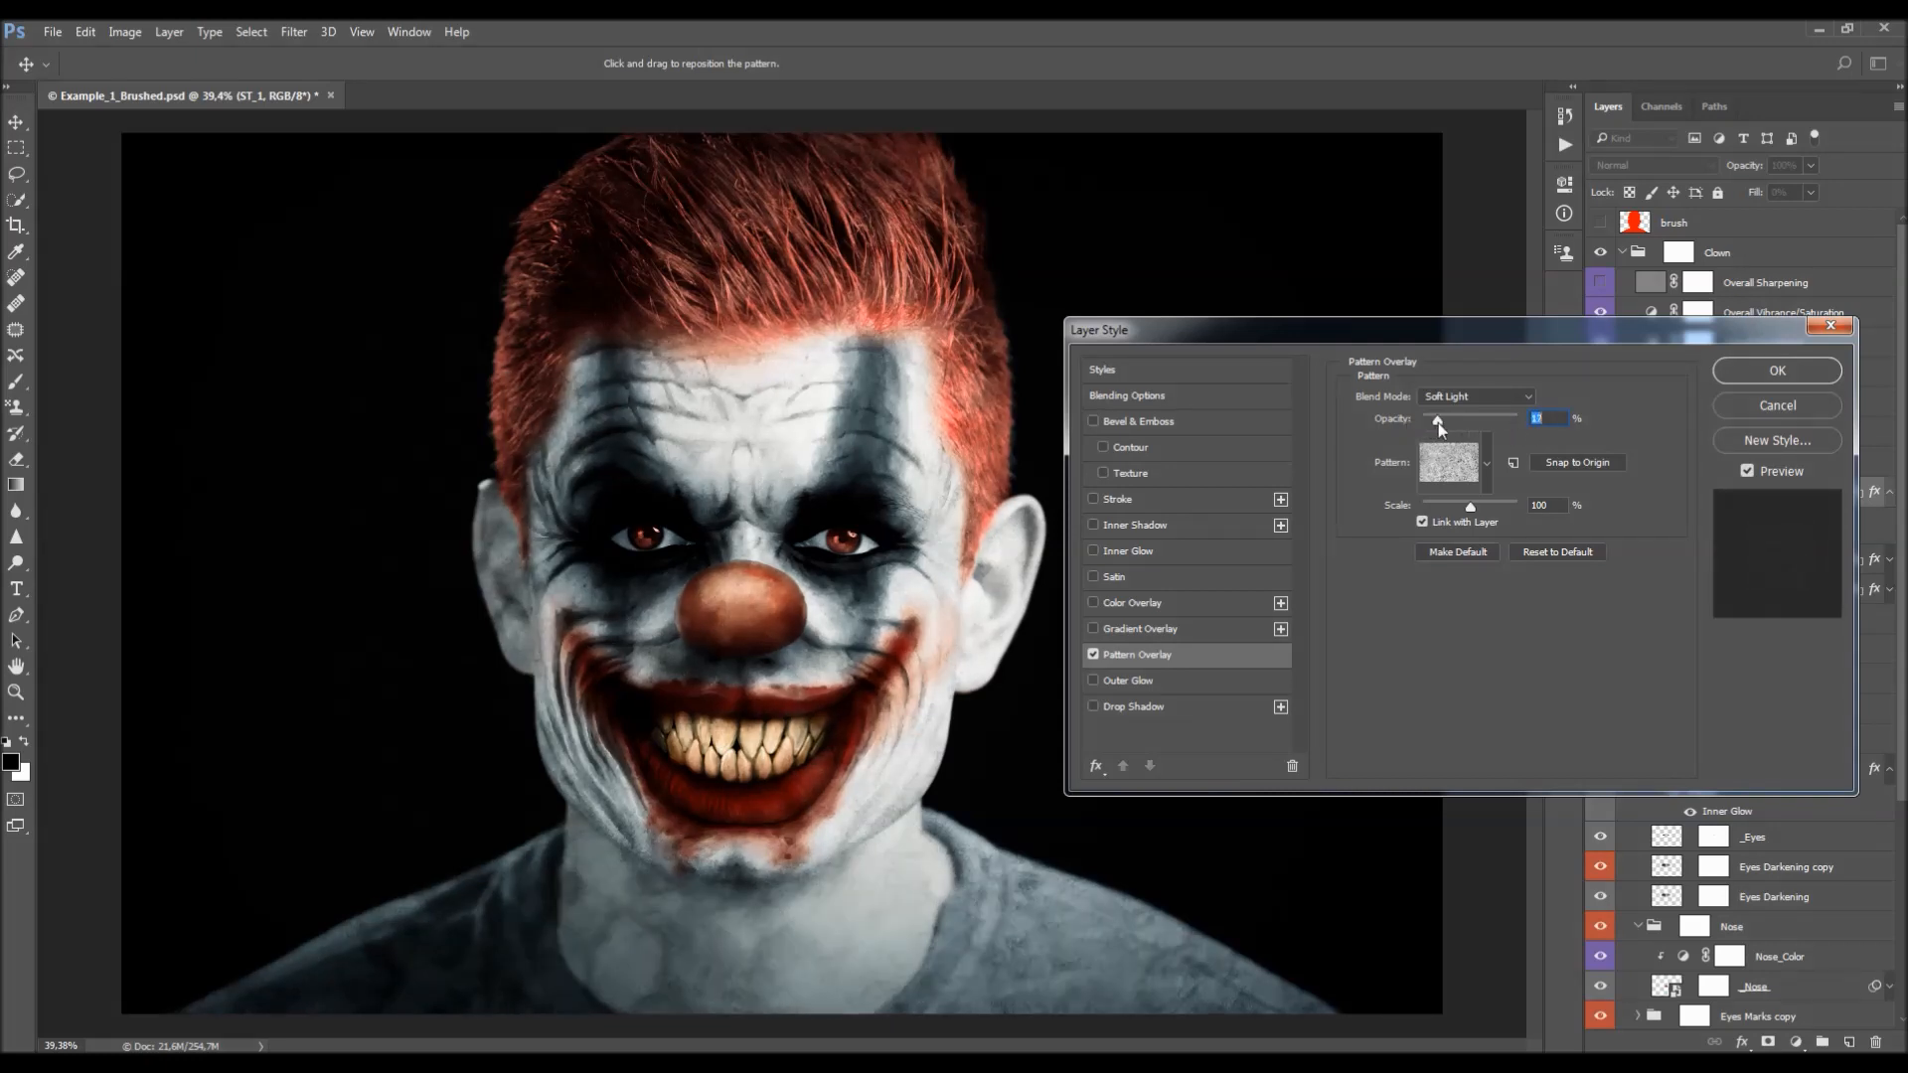
{"action": "left_click", "coordinate": [1777, 371]}
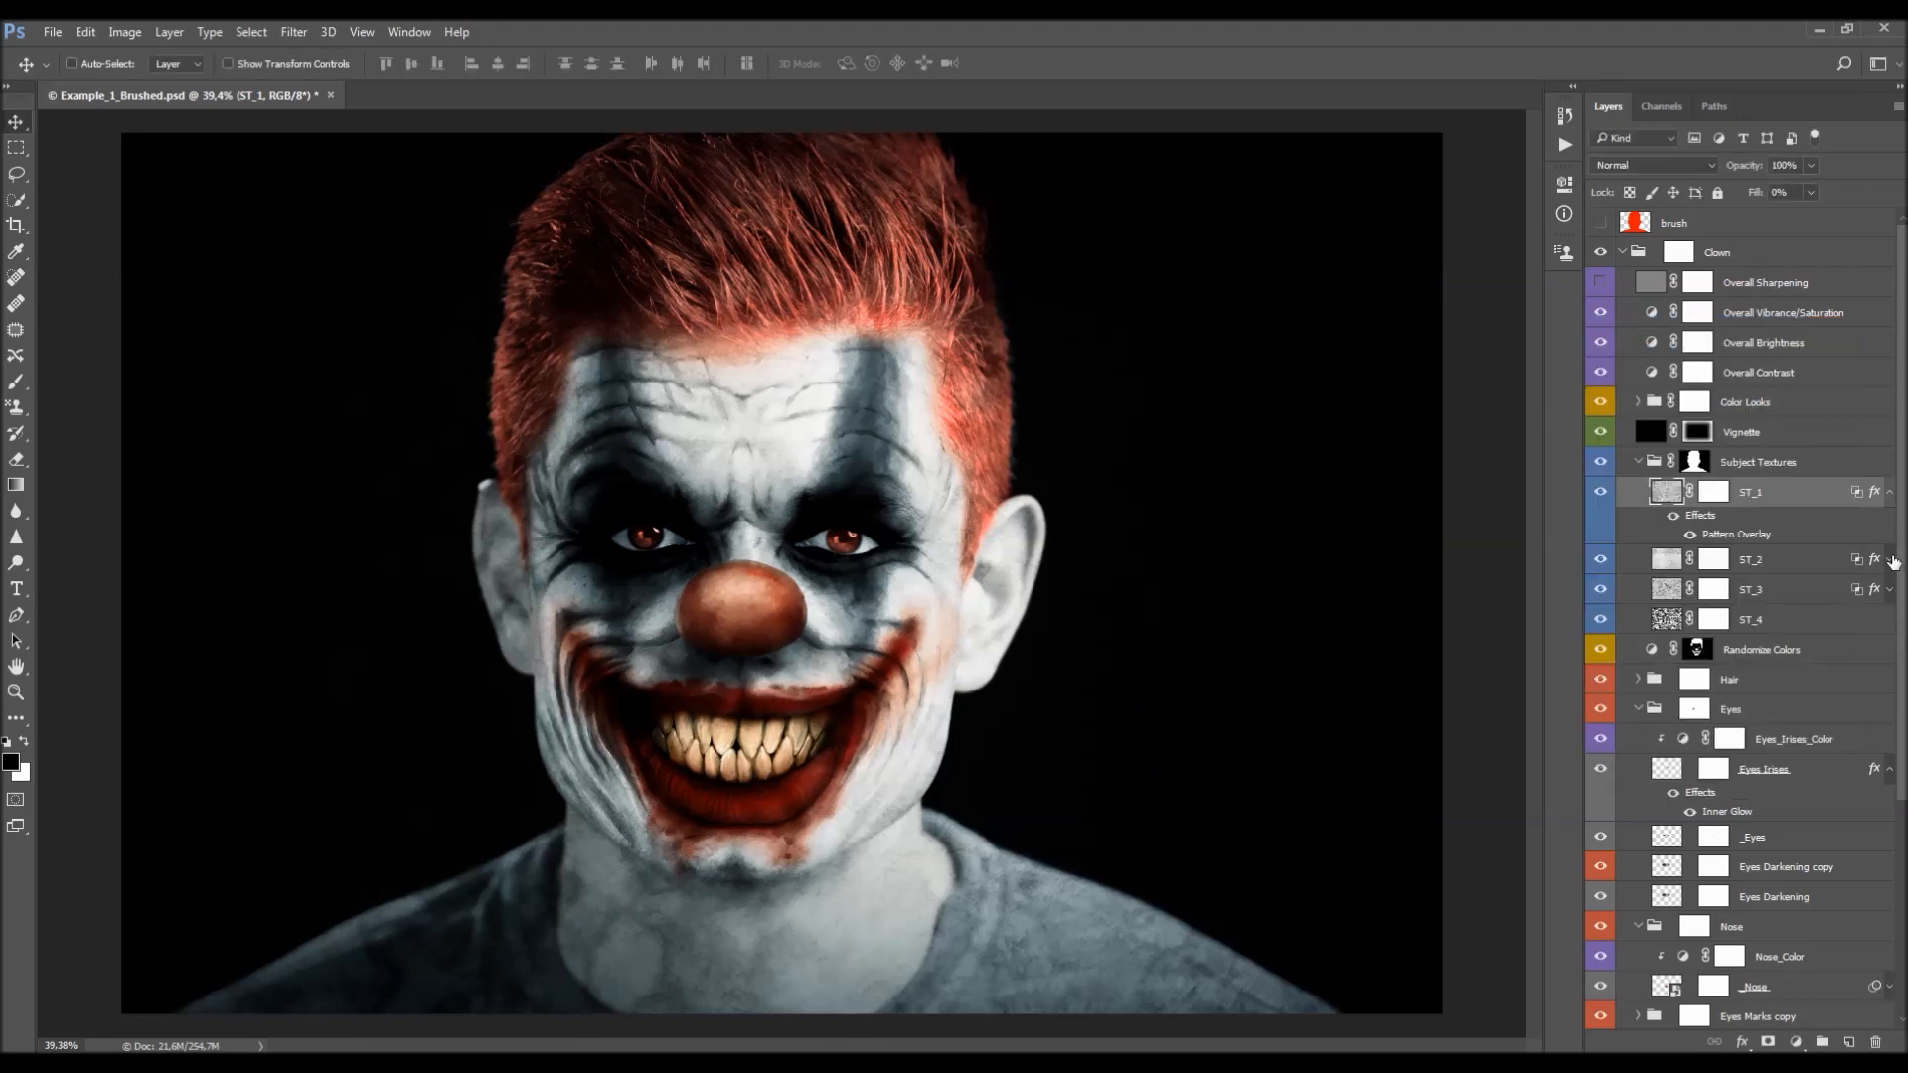
- Adjust the Pattern Overlay opacity of the ST_2 texture layer, trying values such as 65%
{"action": "left_click", "coordinate": [1892, 561]}
{"action": "double_click", "coordinate": [1750, 601]}
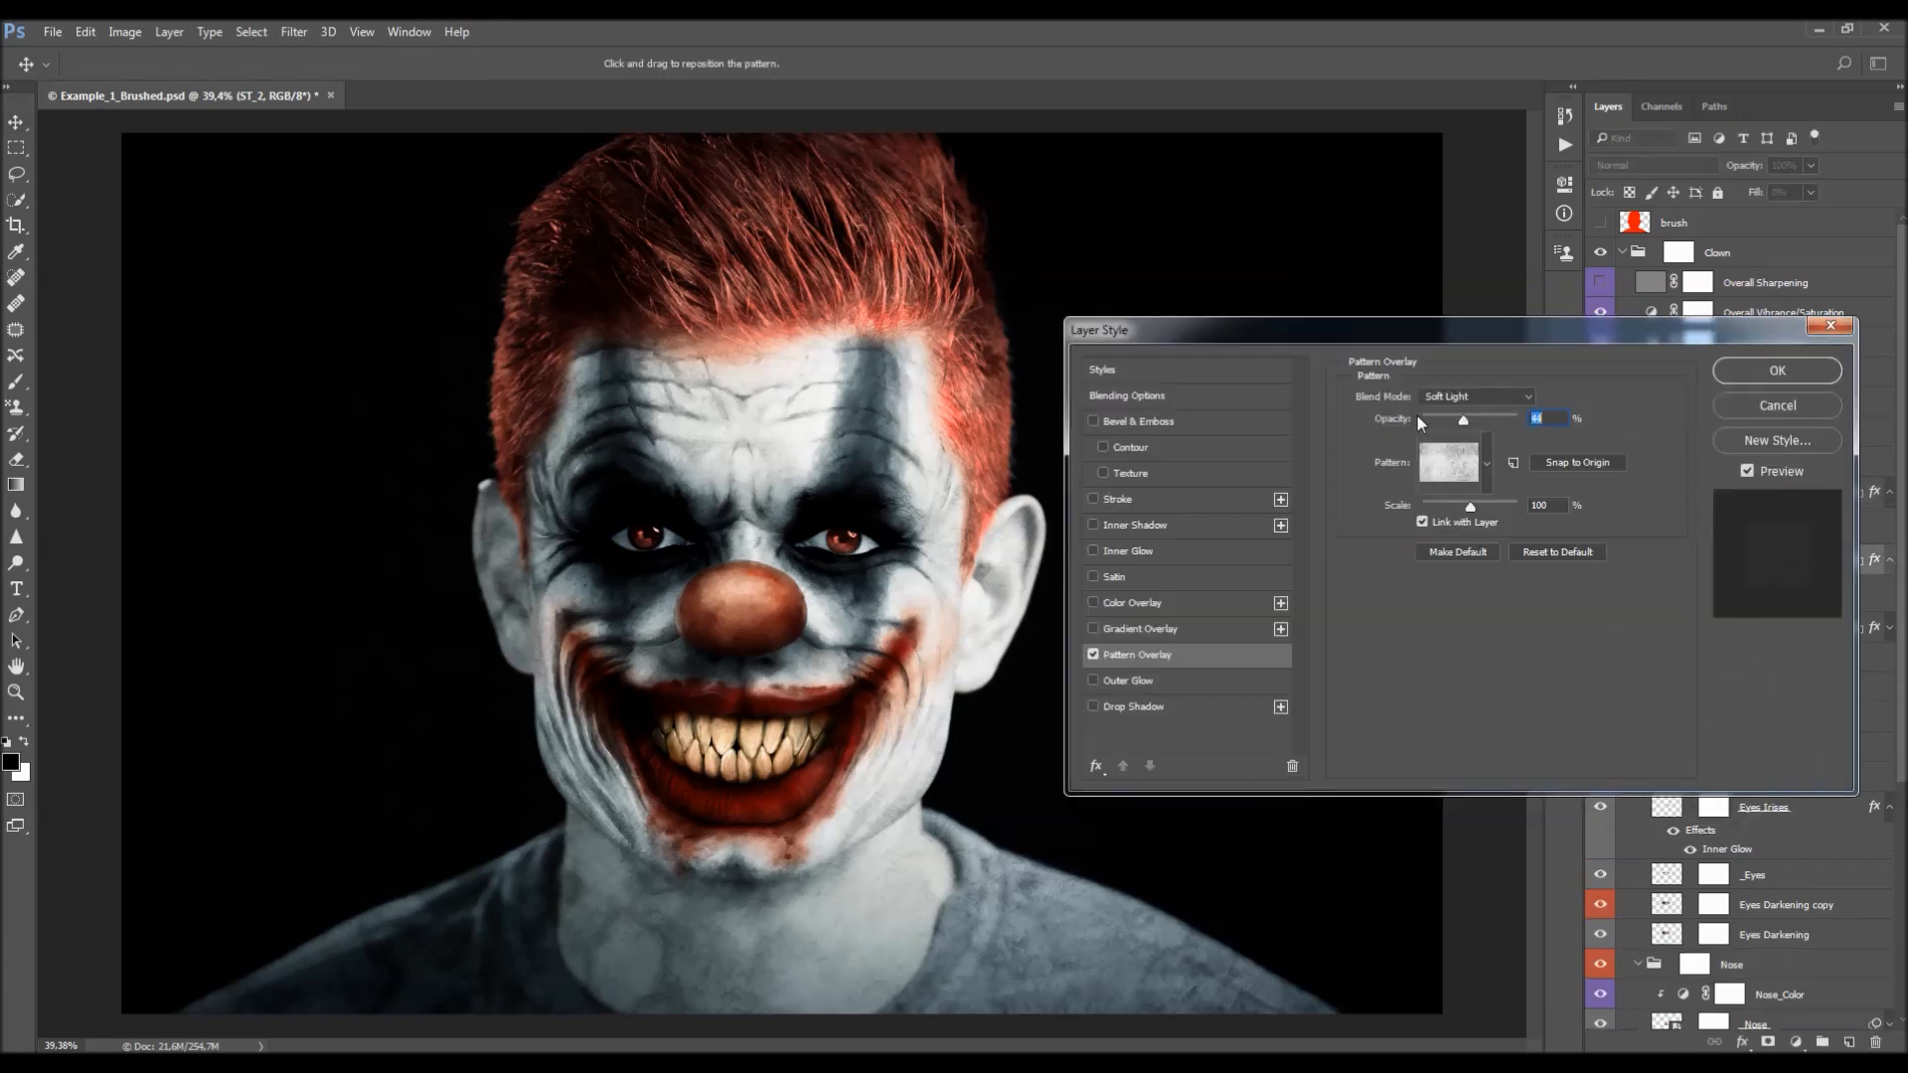
{"action": "left_click_drag", "start_coordinate": [1543, 422], "coordinate": [1453, 421]}
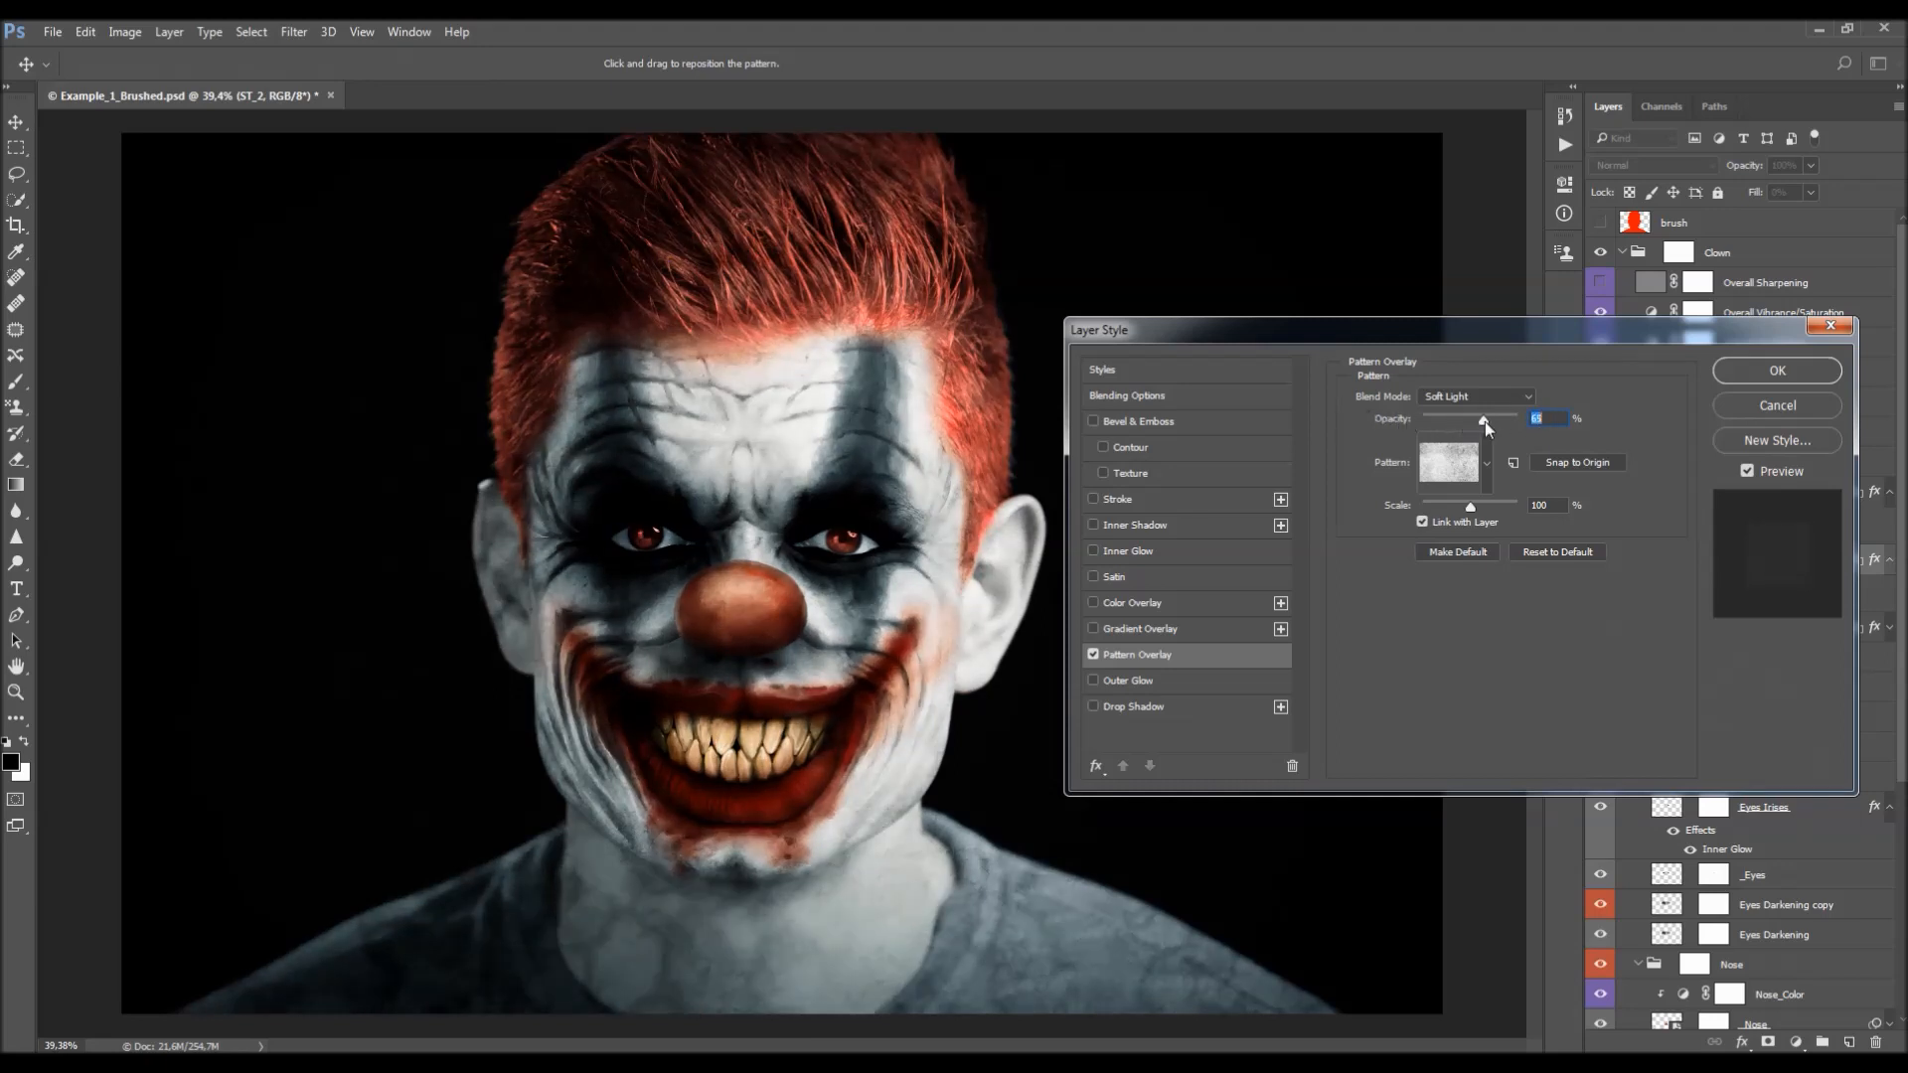
{"action": "left_click", "coordinate": [1775, 374]}
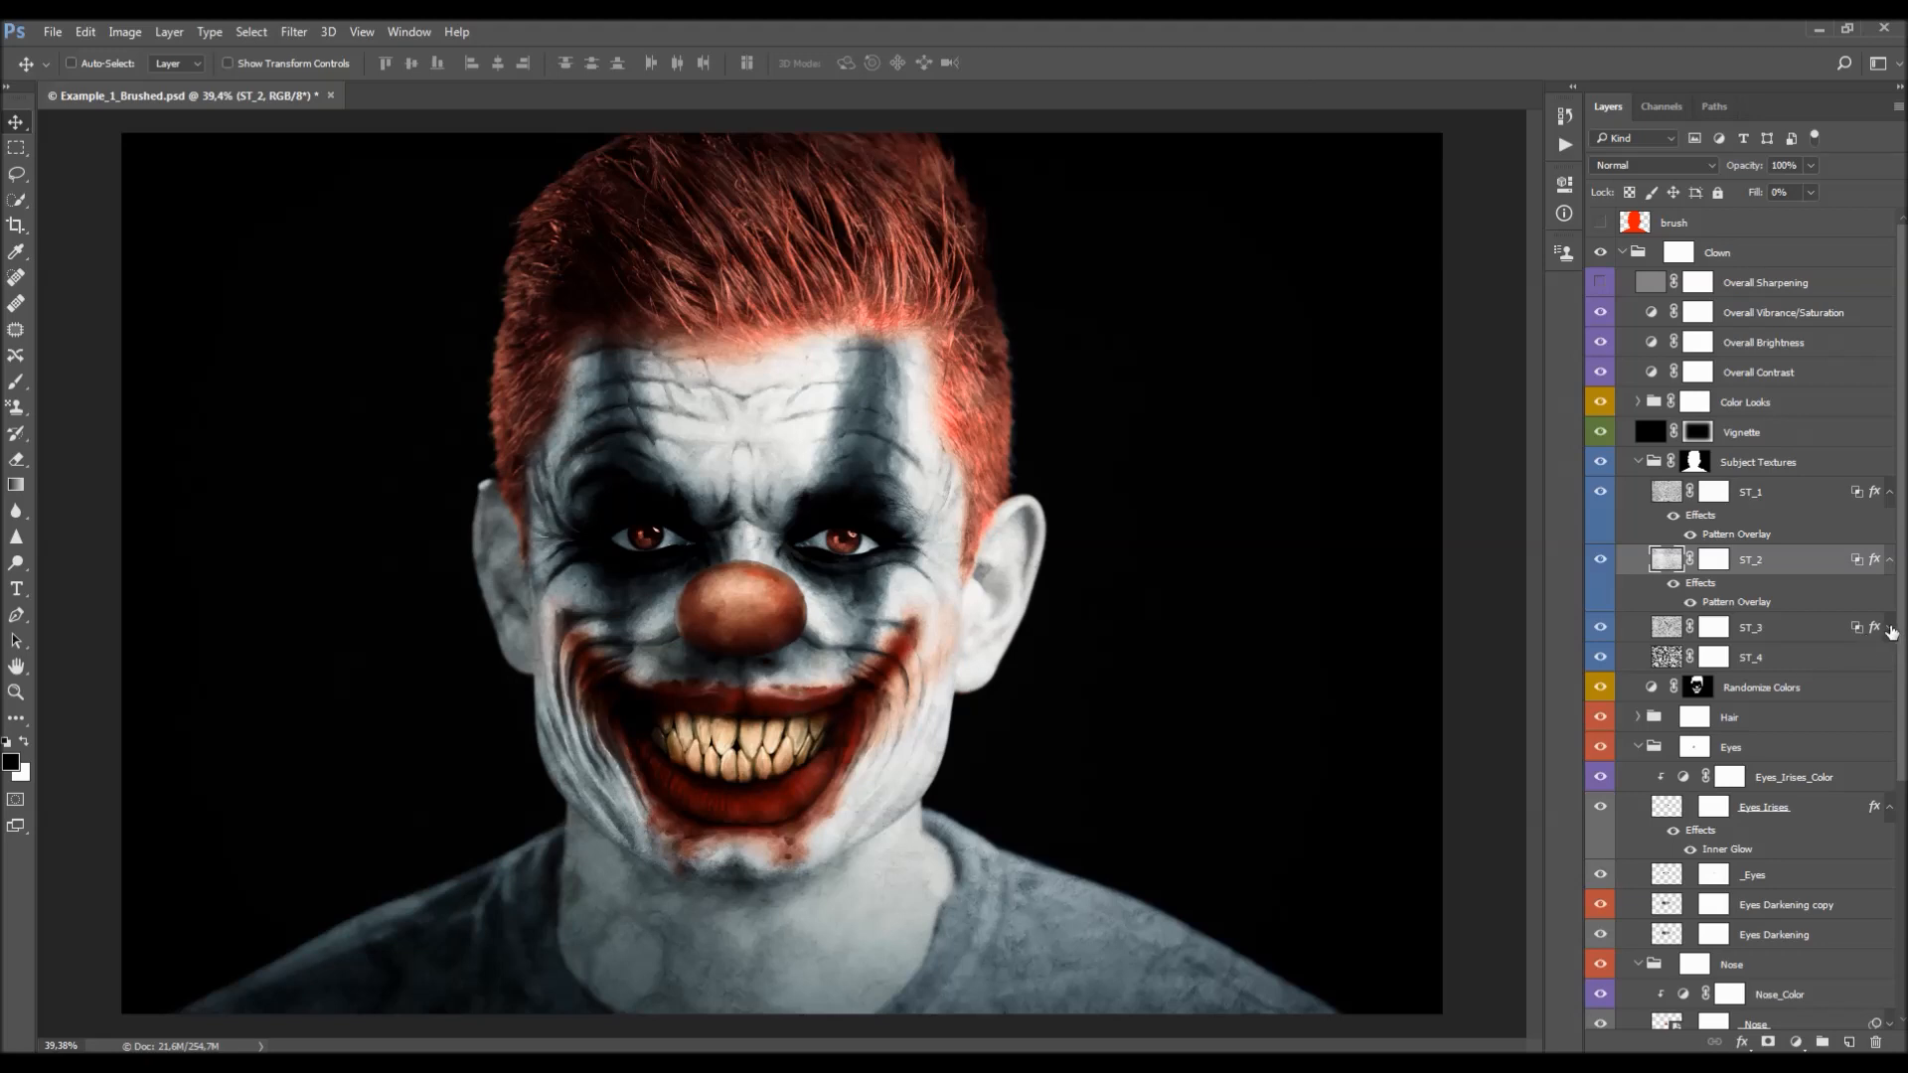
- Try the ST_3 texture layer's Pattern Overlay at 100% opacity, and lower it again
{"action": "left_click", "coordinate": [1890, 628]}
{"action": "double_click", "coordinate": [1736, 670]}
{"action": "left_click_drag", "start_coordinate": [1471, 417], "coordinate": [1613, 428]}
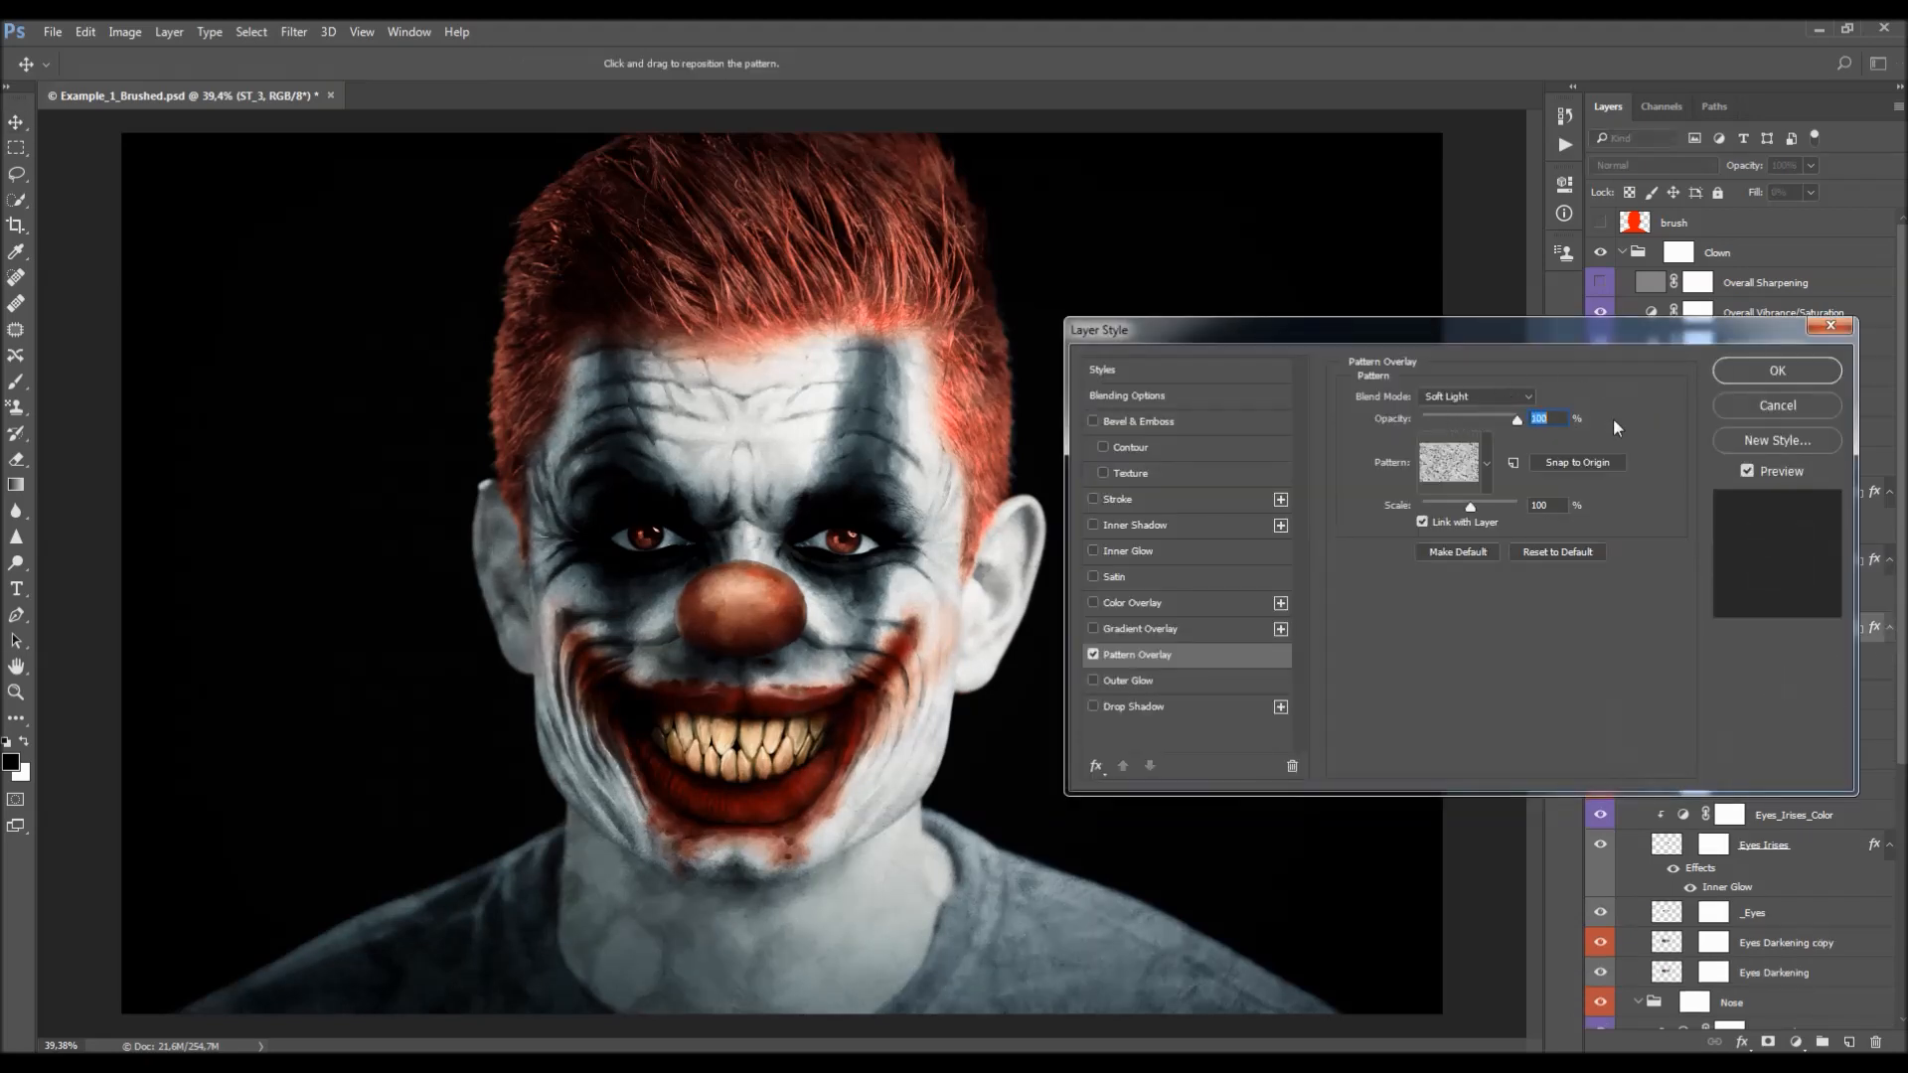
{"action": "left_click_drag", "start_coordinate": [1444, 416], "coordinate": [1453, 415]}
{"action": "left_click", "coordinate": [1777, 371]}
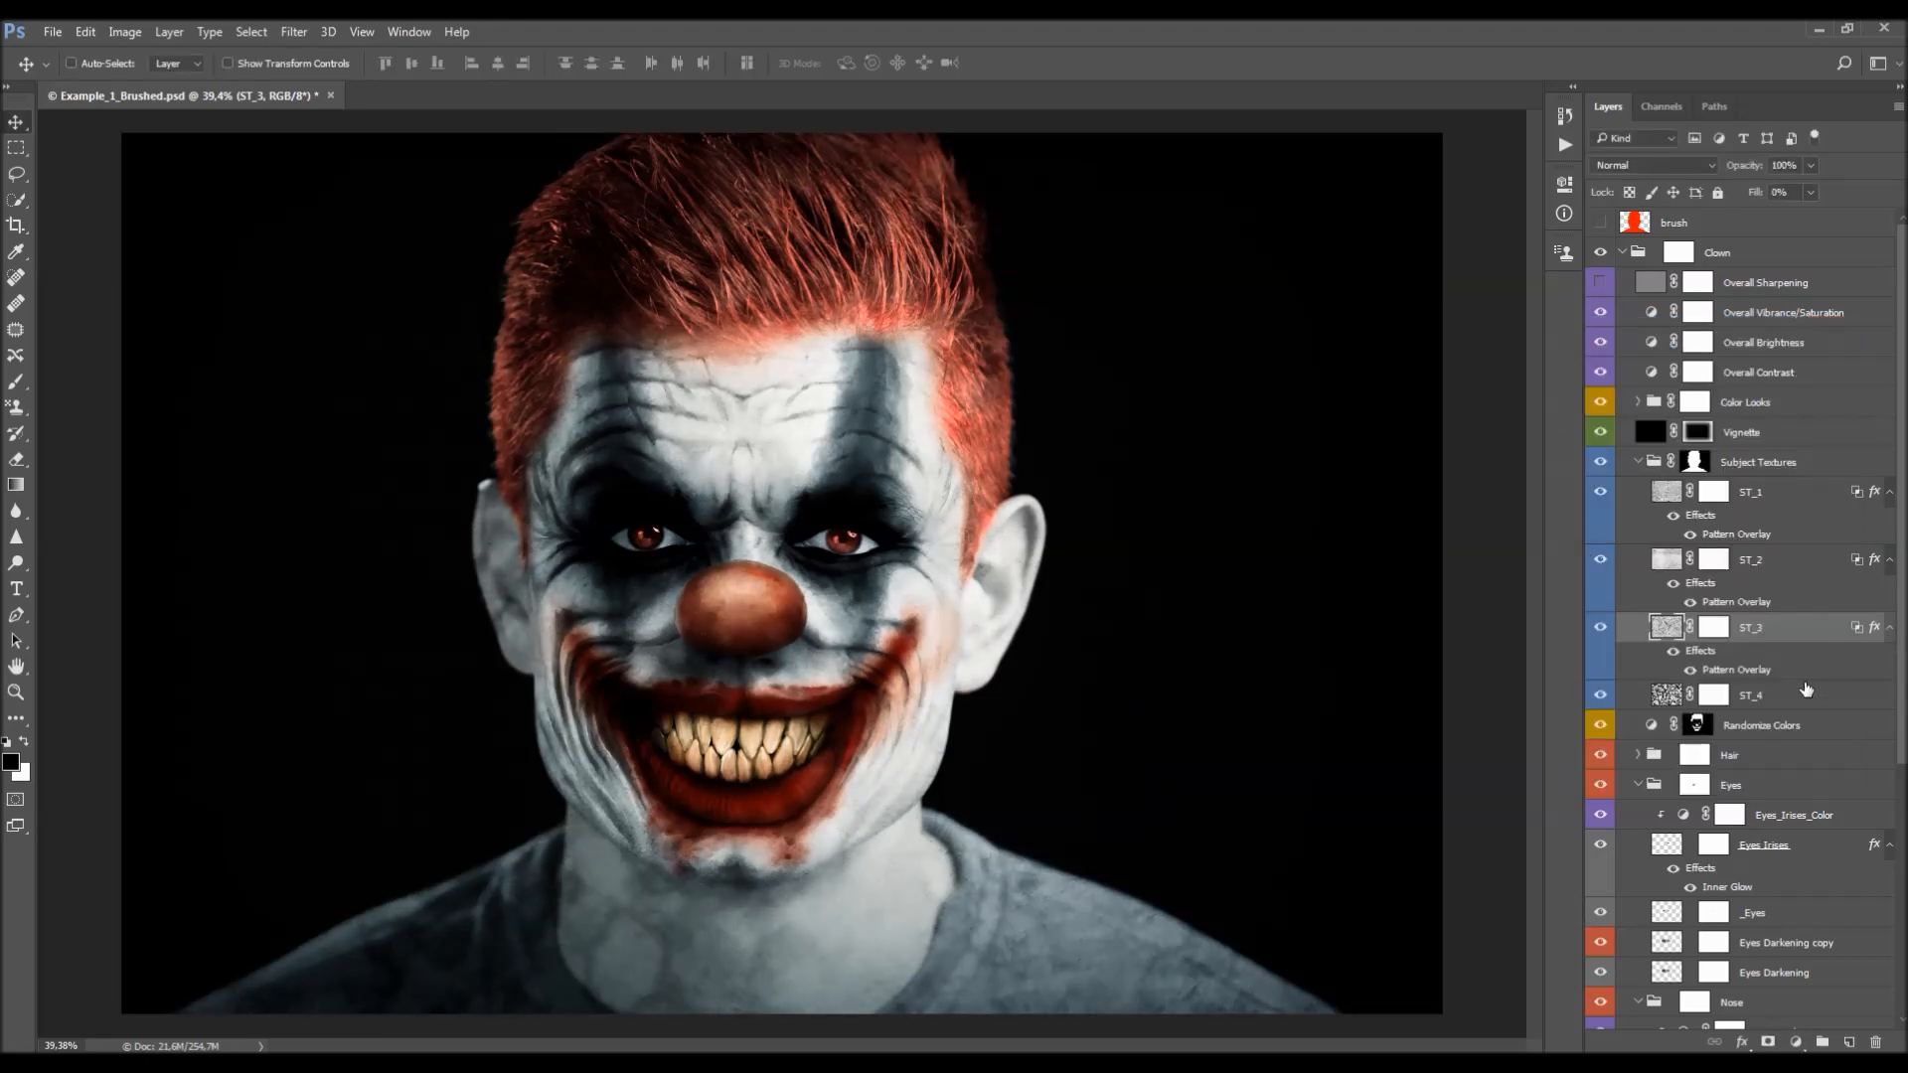
- Collapse the layer effects lists, adjust the ST_4 texture layer's opacity, and compare the image with ST_4 hidden and shown
{"action": "left_click", "coordinate": [1792, 697]}
{"action": "left_click", "coordinate": [1889, 491], "text": "alt"}
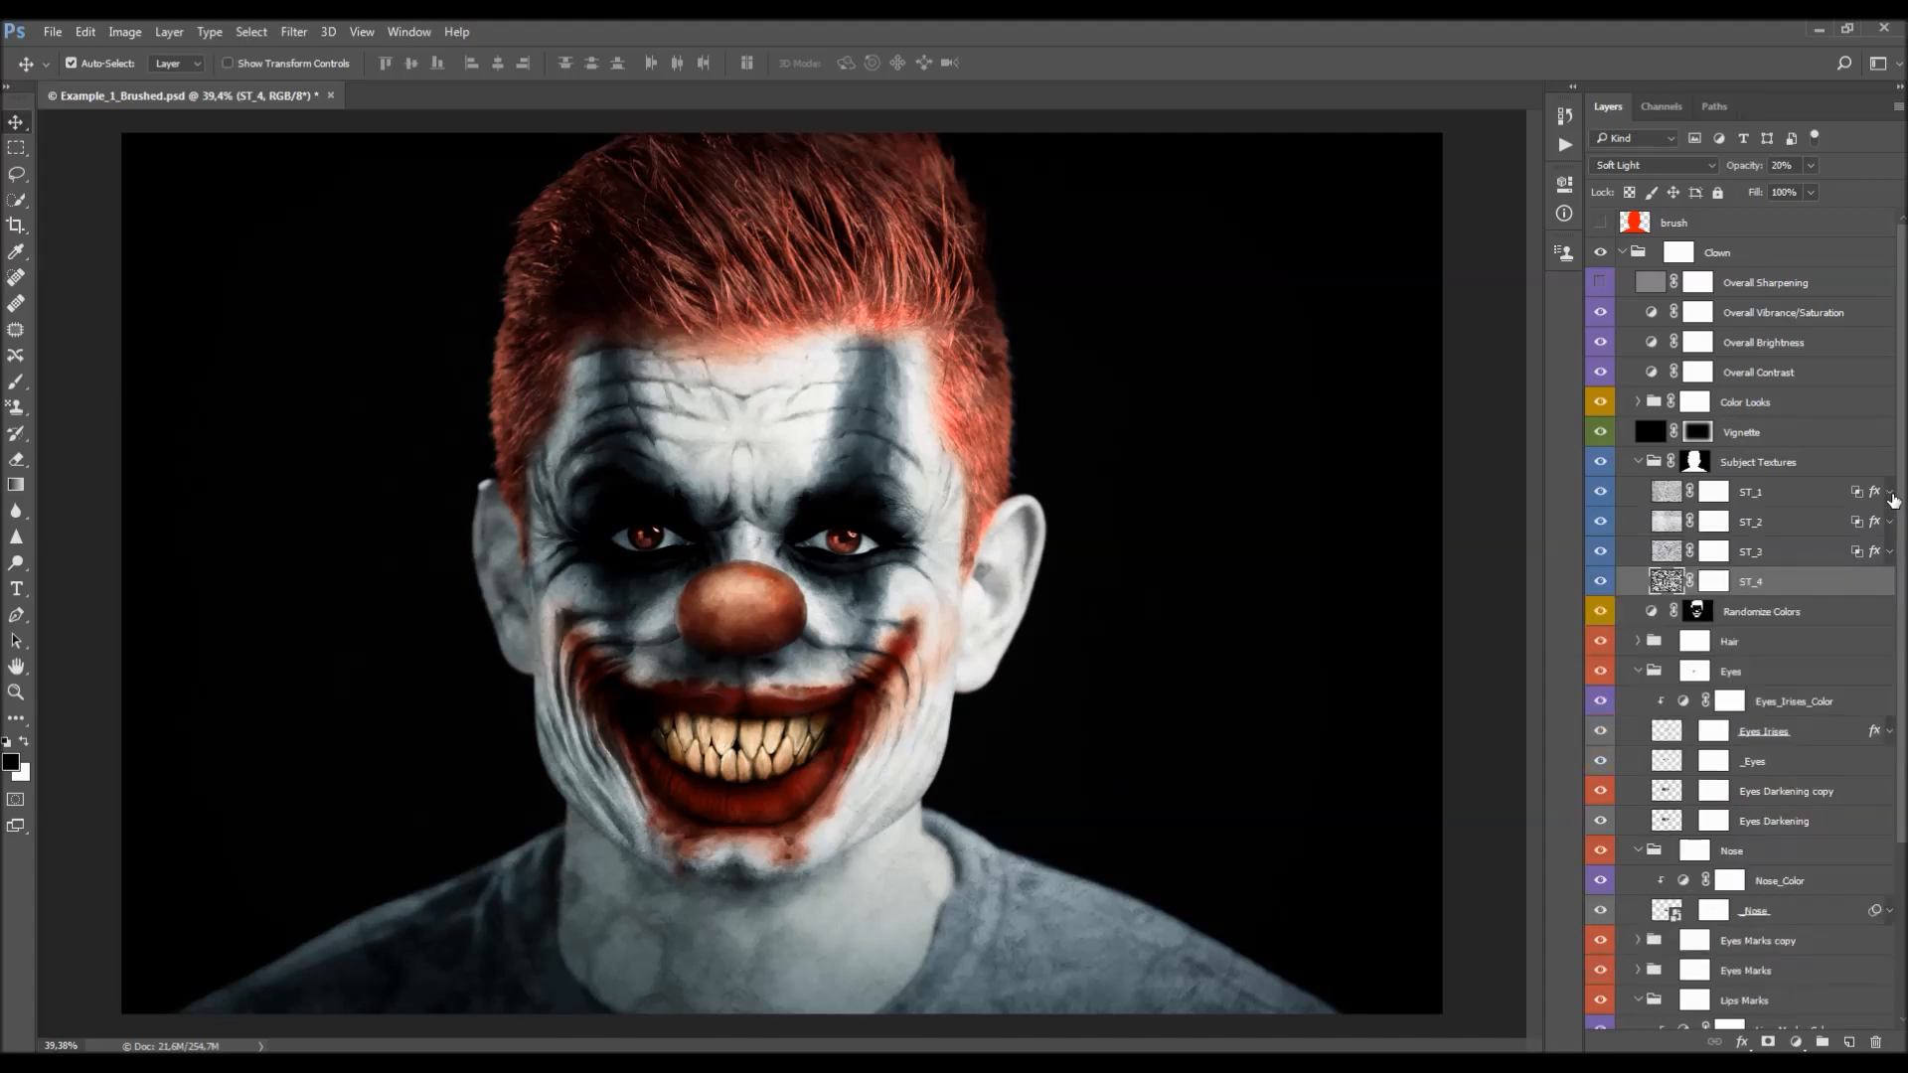
{"action": "left_click_drag", "start_coordinate": [1753, 167], "coordinate": [1269, 281]}
{"action": "left_click", "coordinate": [1599, 584]}
{"action": "left_click", "coordinate": [1599, 583]}
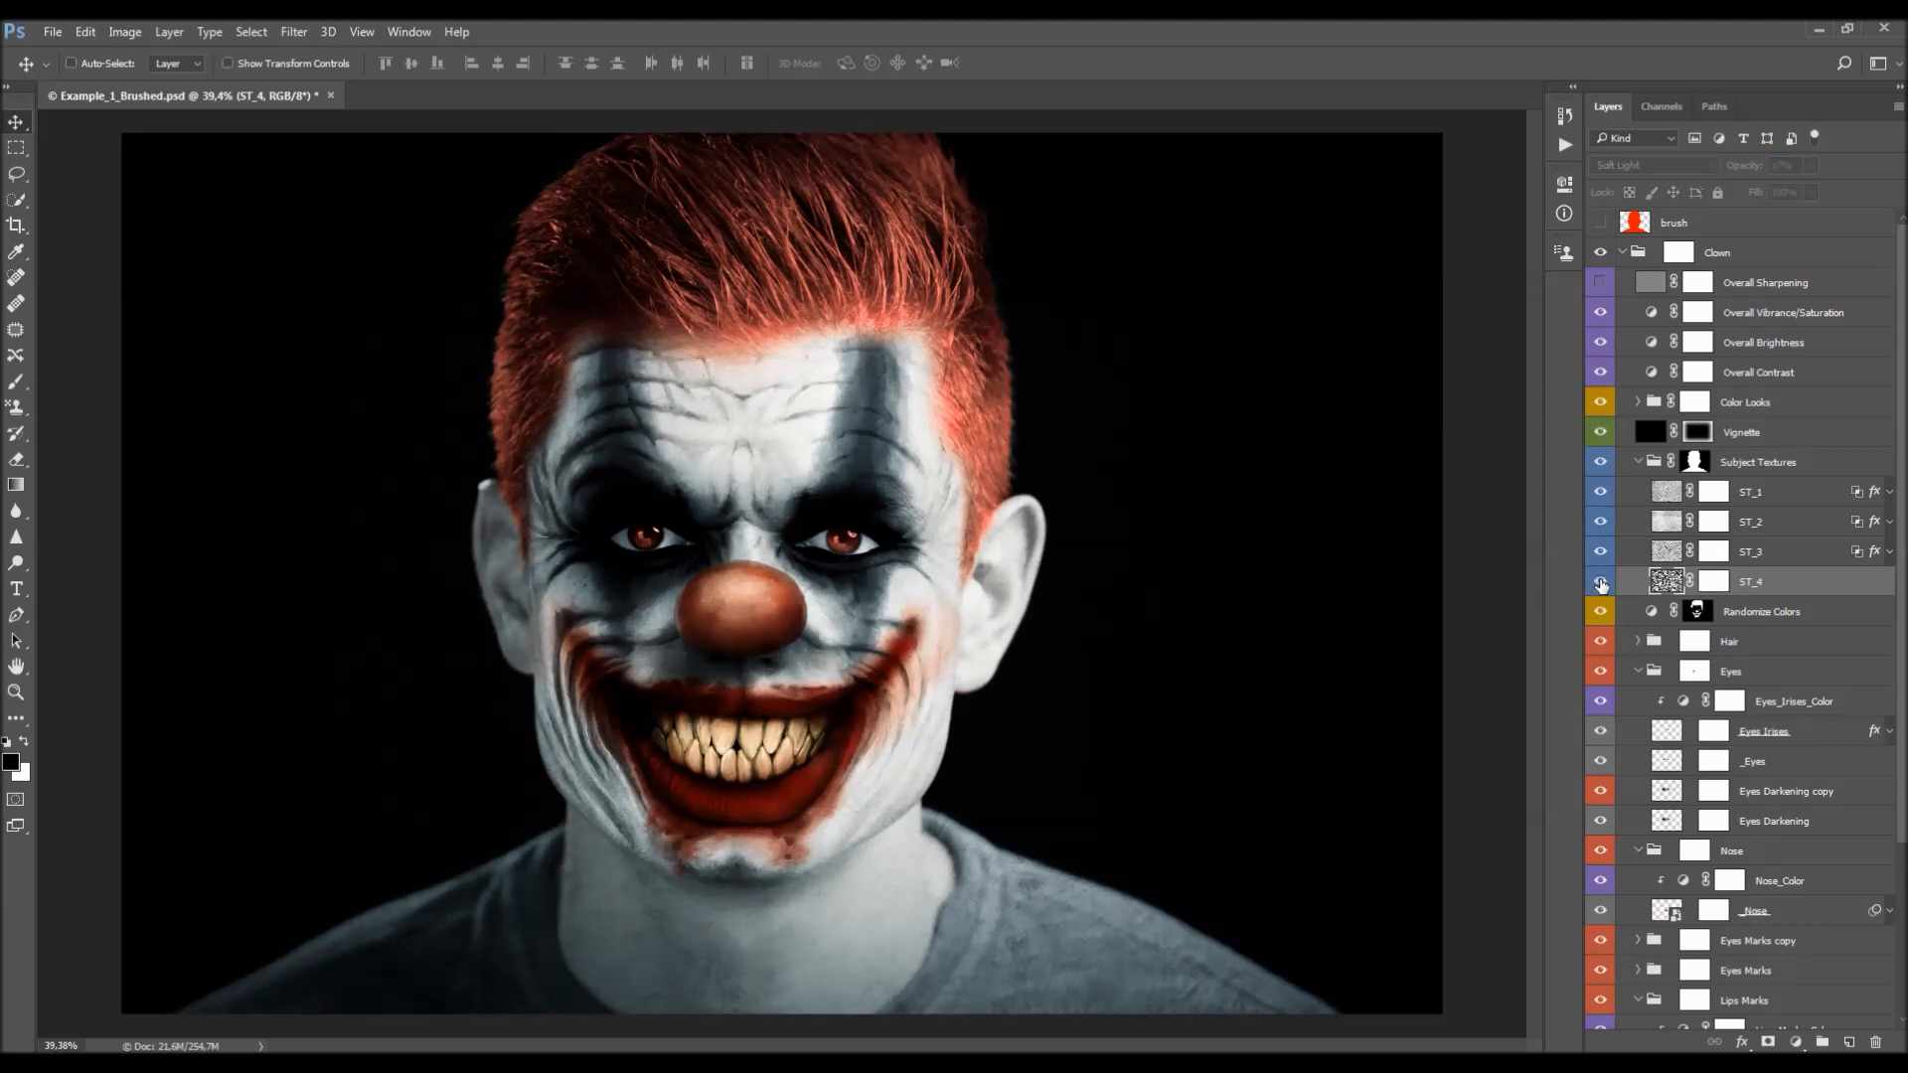
- Collapse the Subject Textures group and try brushing the texture off the neck in the group's mask
{"action": "left_click", "coordinate": [1643, 462]}
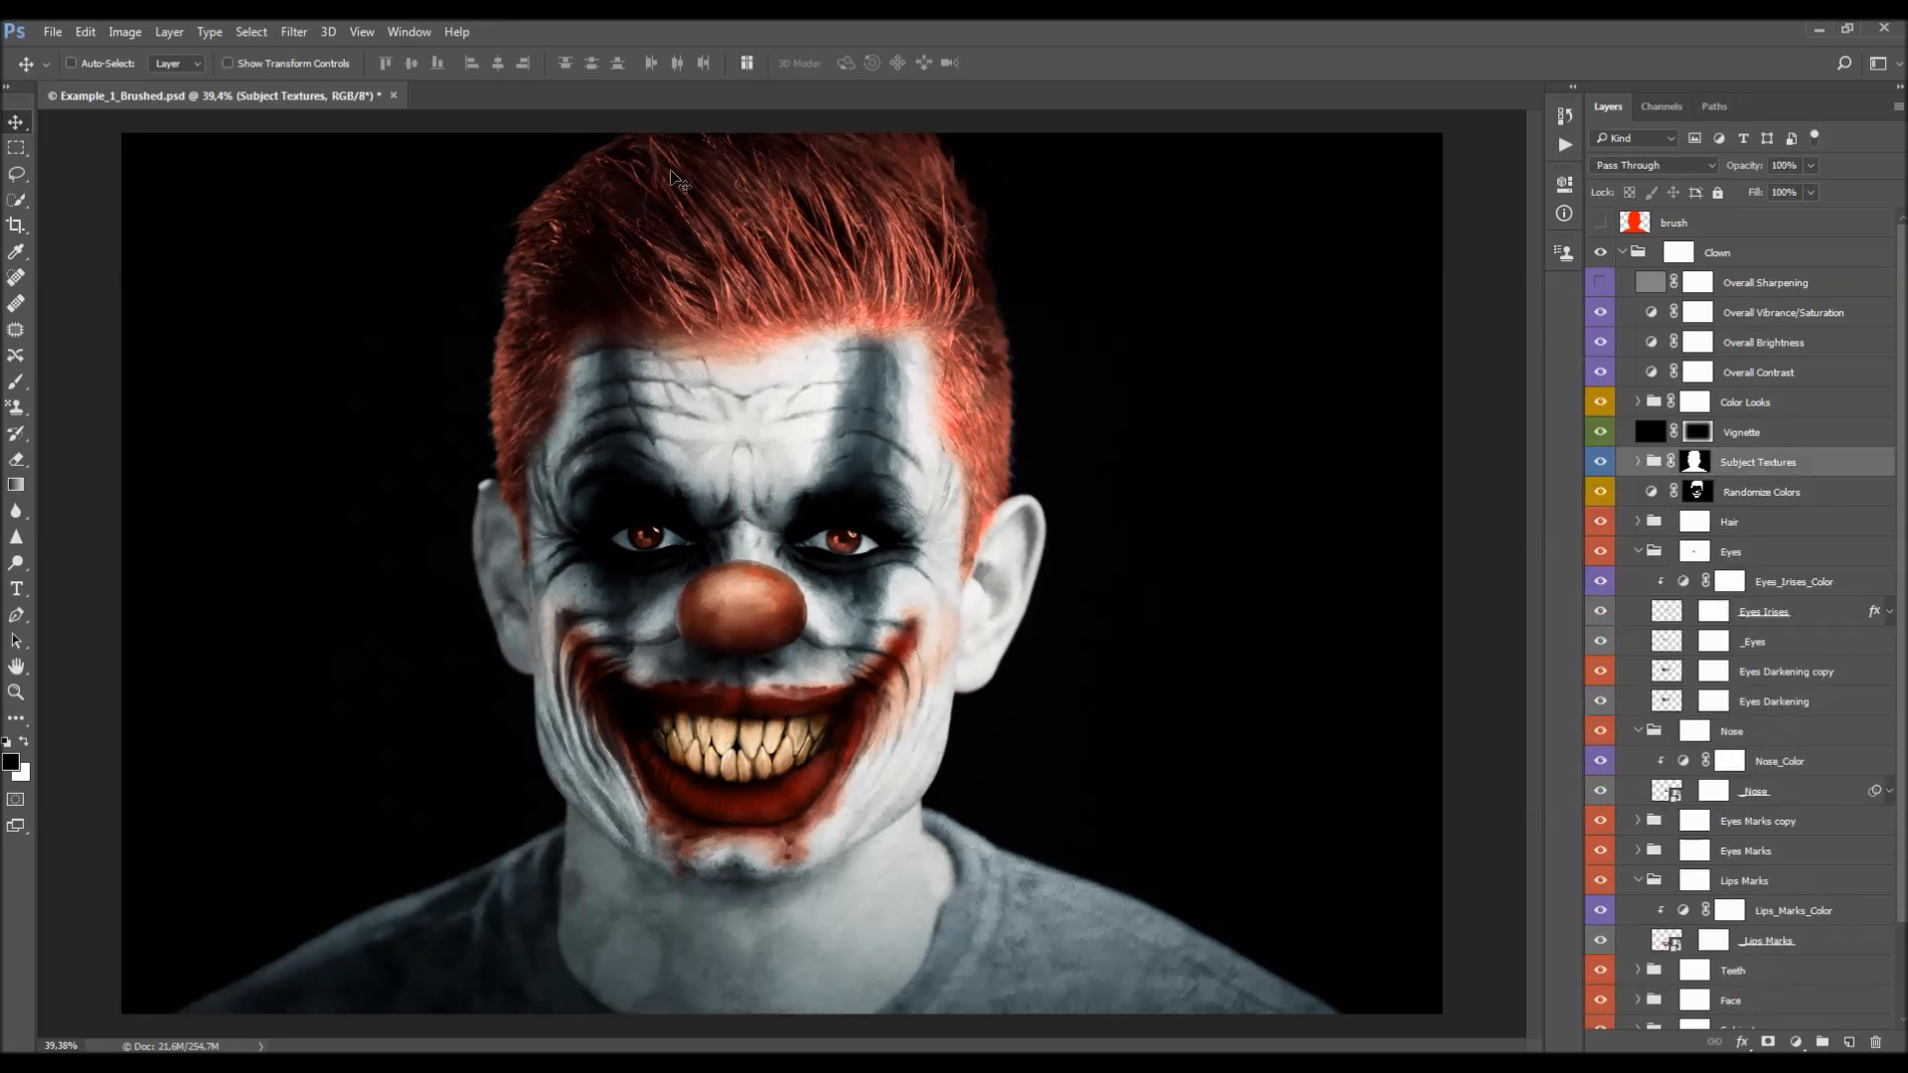
{"action": "left_click", "coordinate": [1695, 463]}
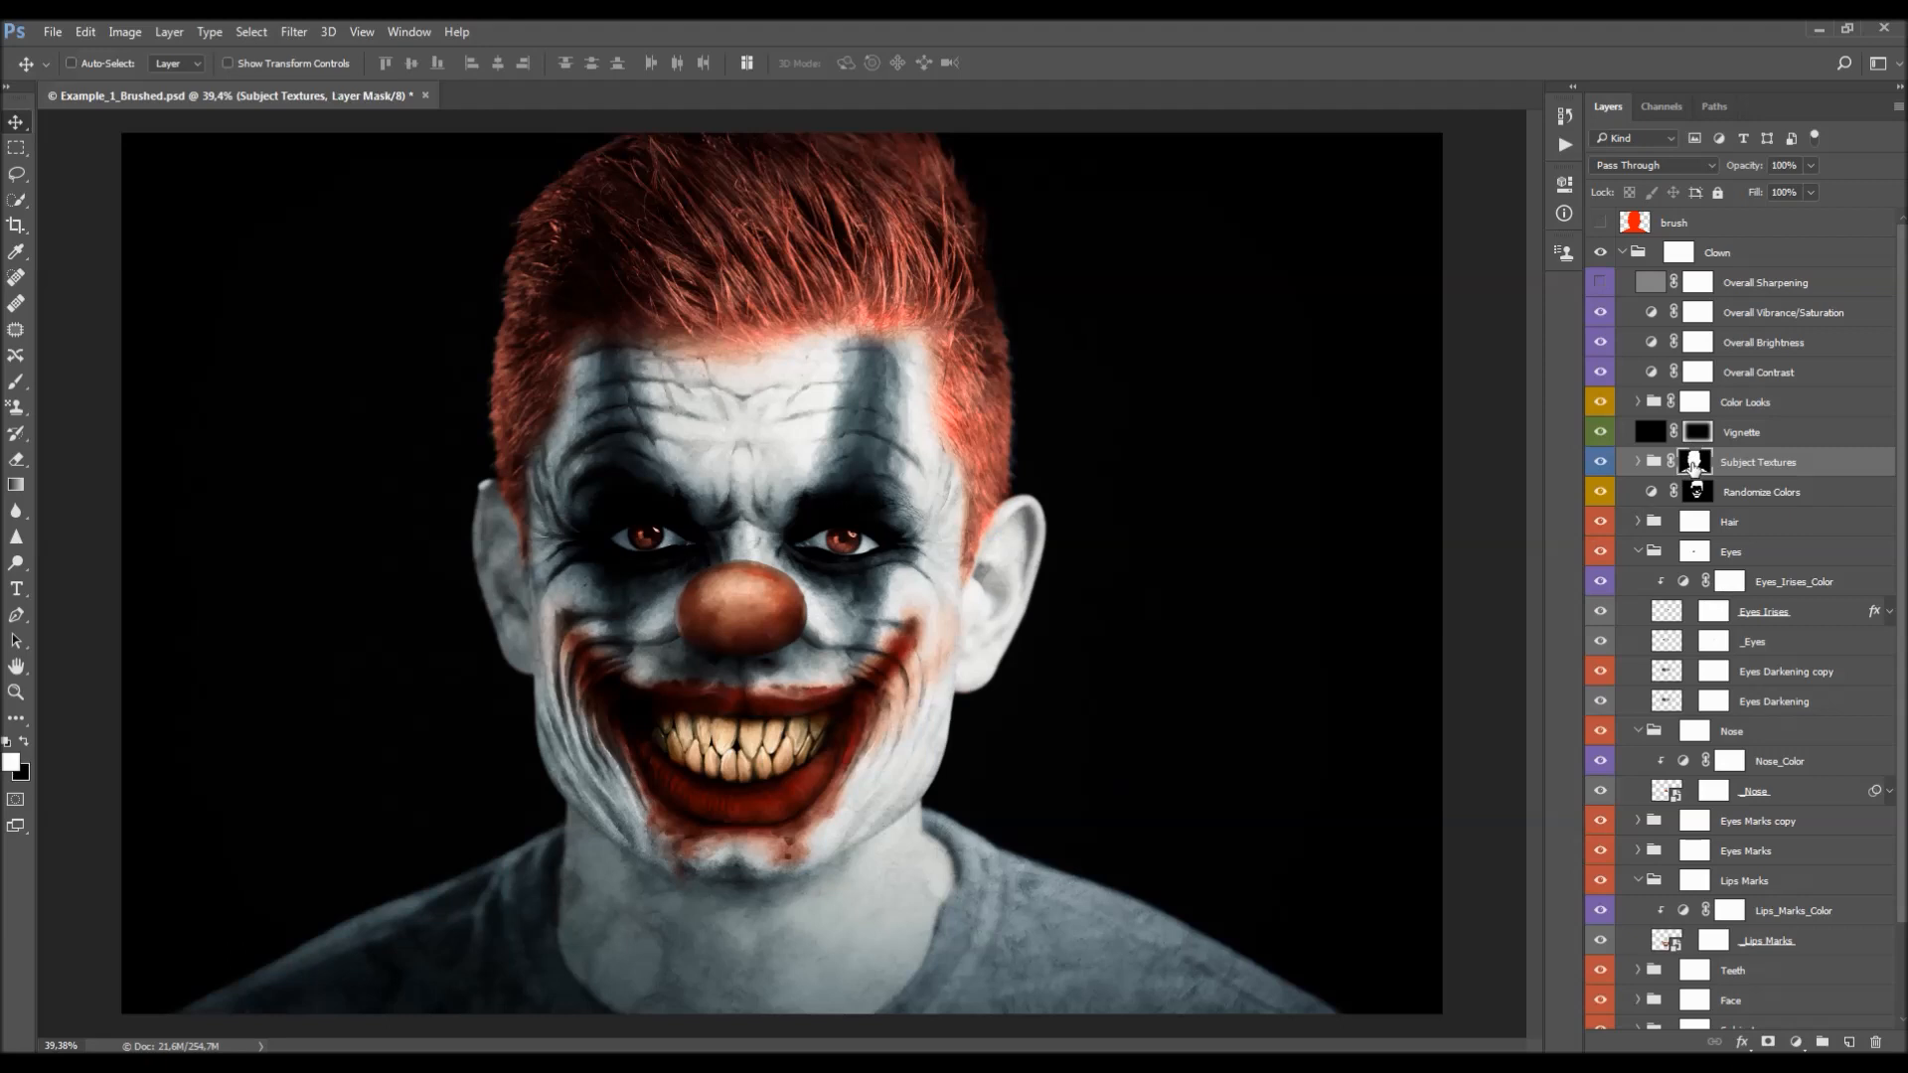
{"action": "key", "text": "b"}
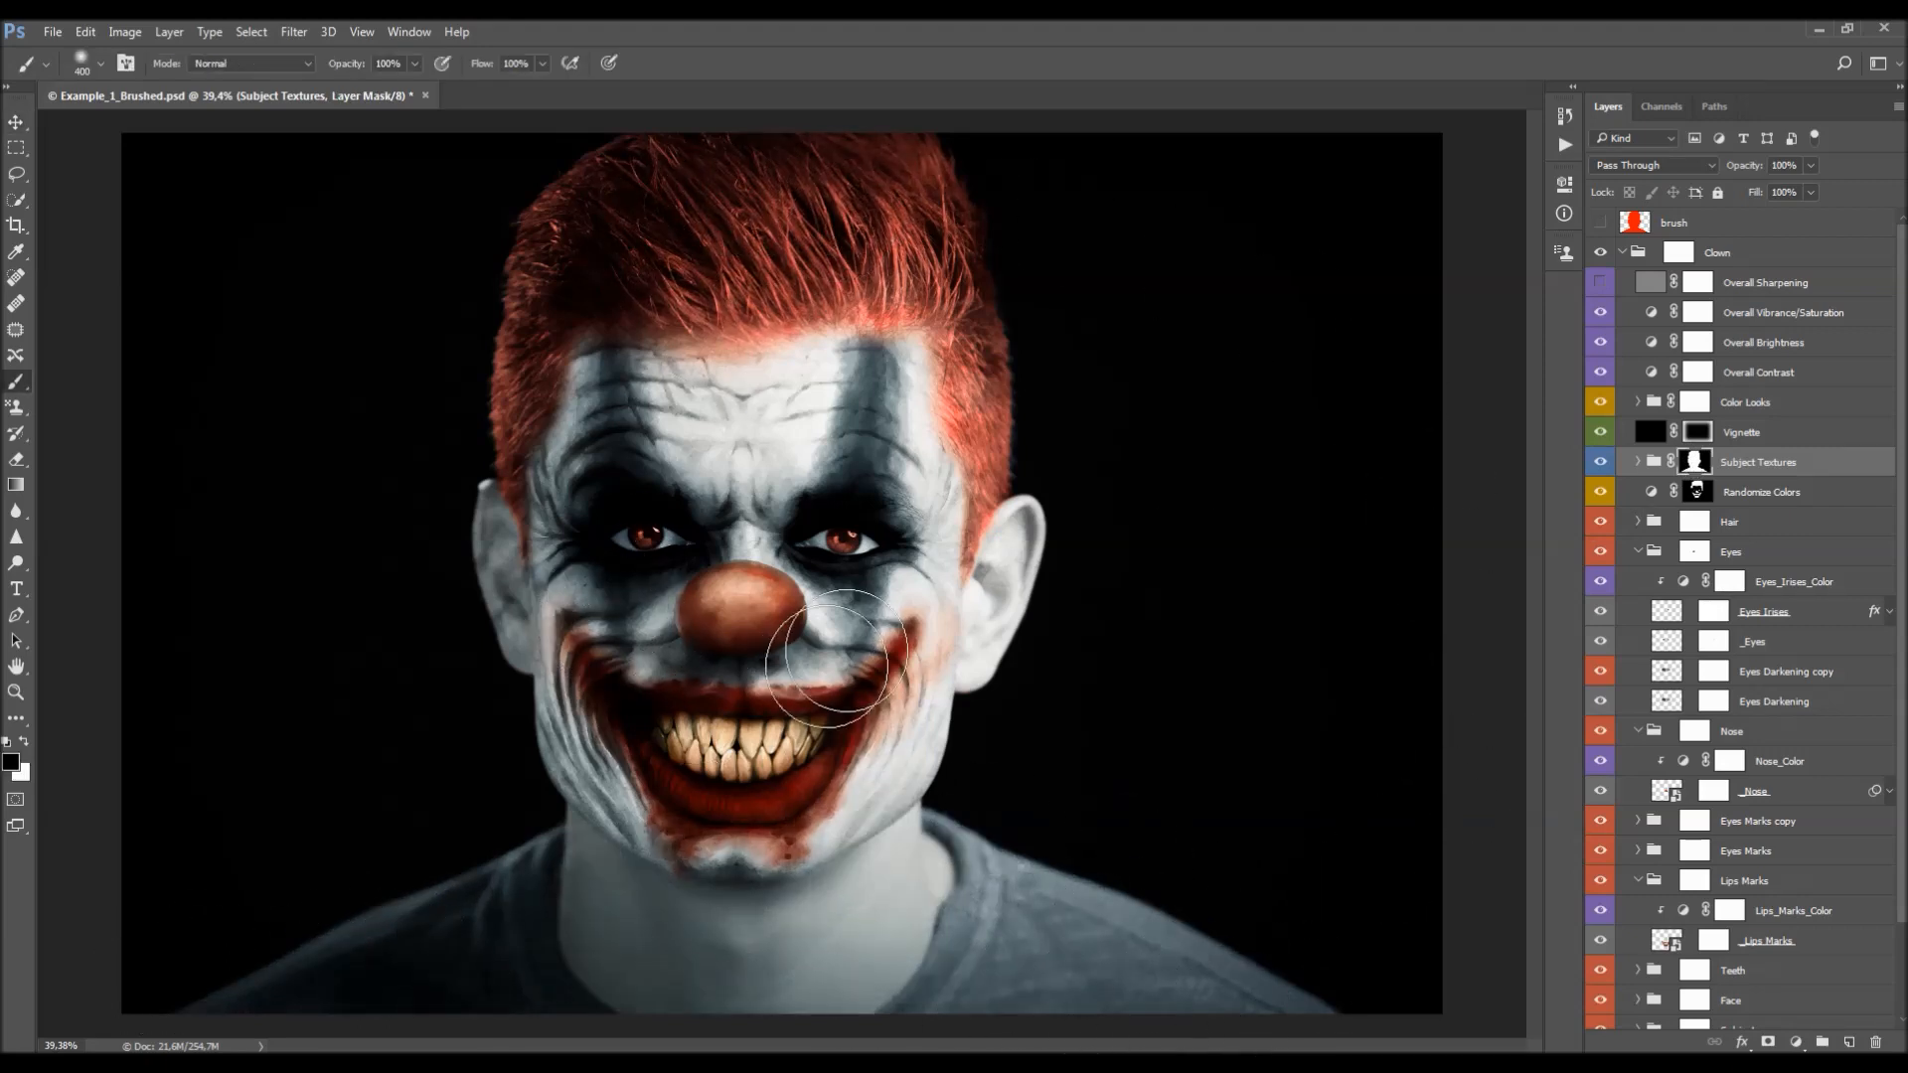
- Examine the individual layer masks of ST_1 to ST_4 inside the Subject Textures group, and collapse the group
{"action": "left_click", "coordinate": [1638, 462]}
{"action": "left_click", "coordinate": [1717, 497]}
{"action": "left_click", "coordinate": [1717, 526]}
{"action": "left_click", "coordinate": [1717, 556]}
{"action": "left_click", "coordinate": [1718, 582]}
{"action": "left_click", "coordinate": [1718, 496]}
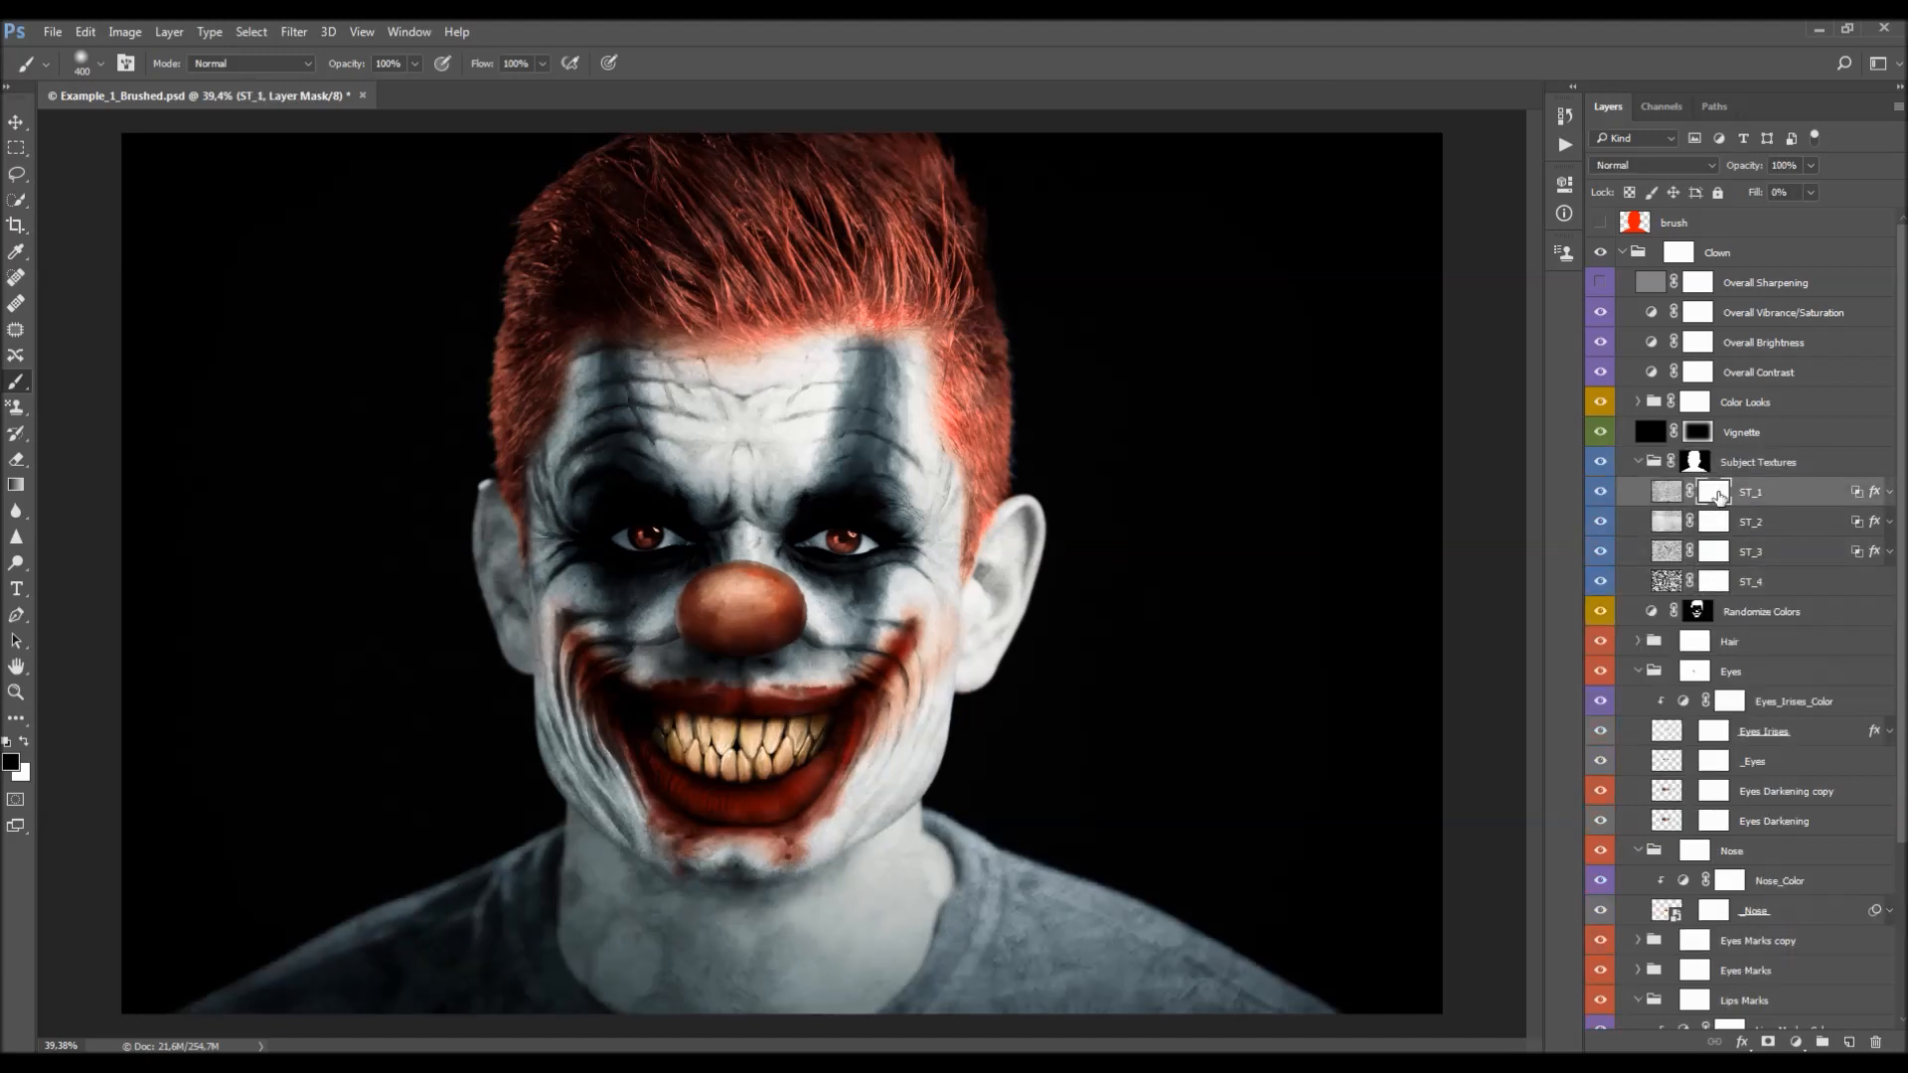
{"action": "left_click", "coordinate": [1716, 529]}
{"action": "left_click", "coordinate": [1719, 498]}
{"action": "left_click", "coordinate": [1640, 462]}
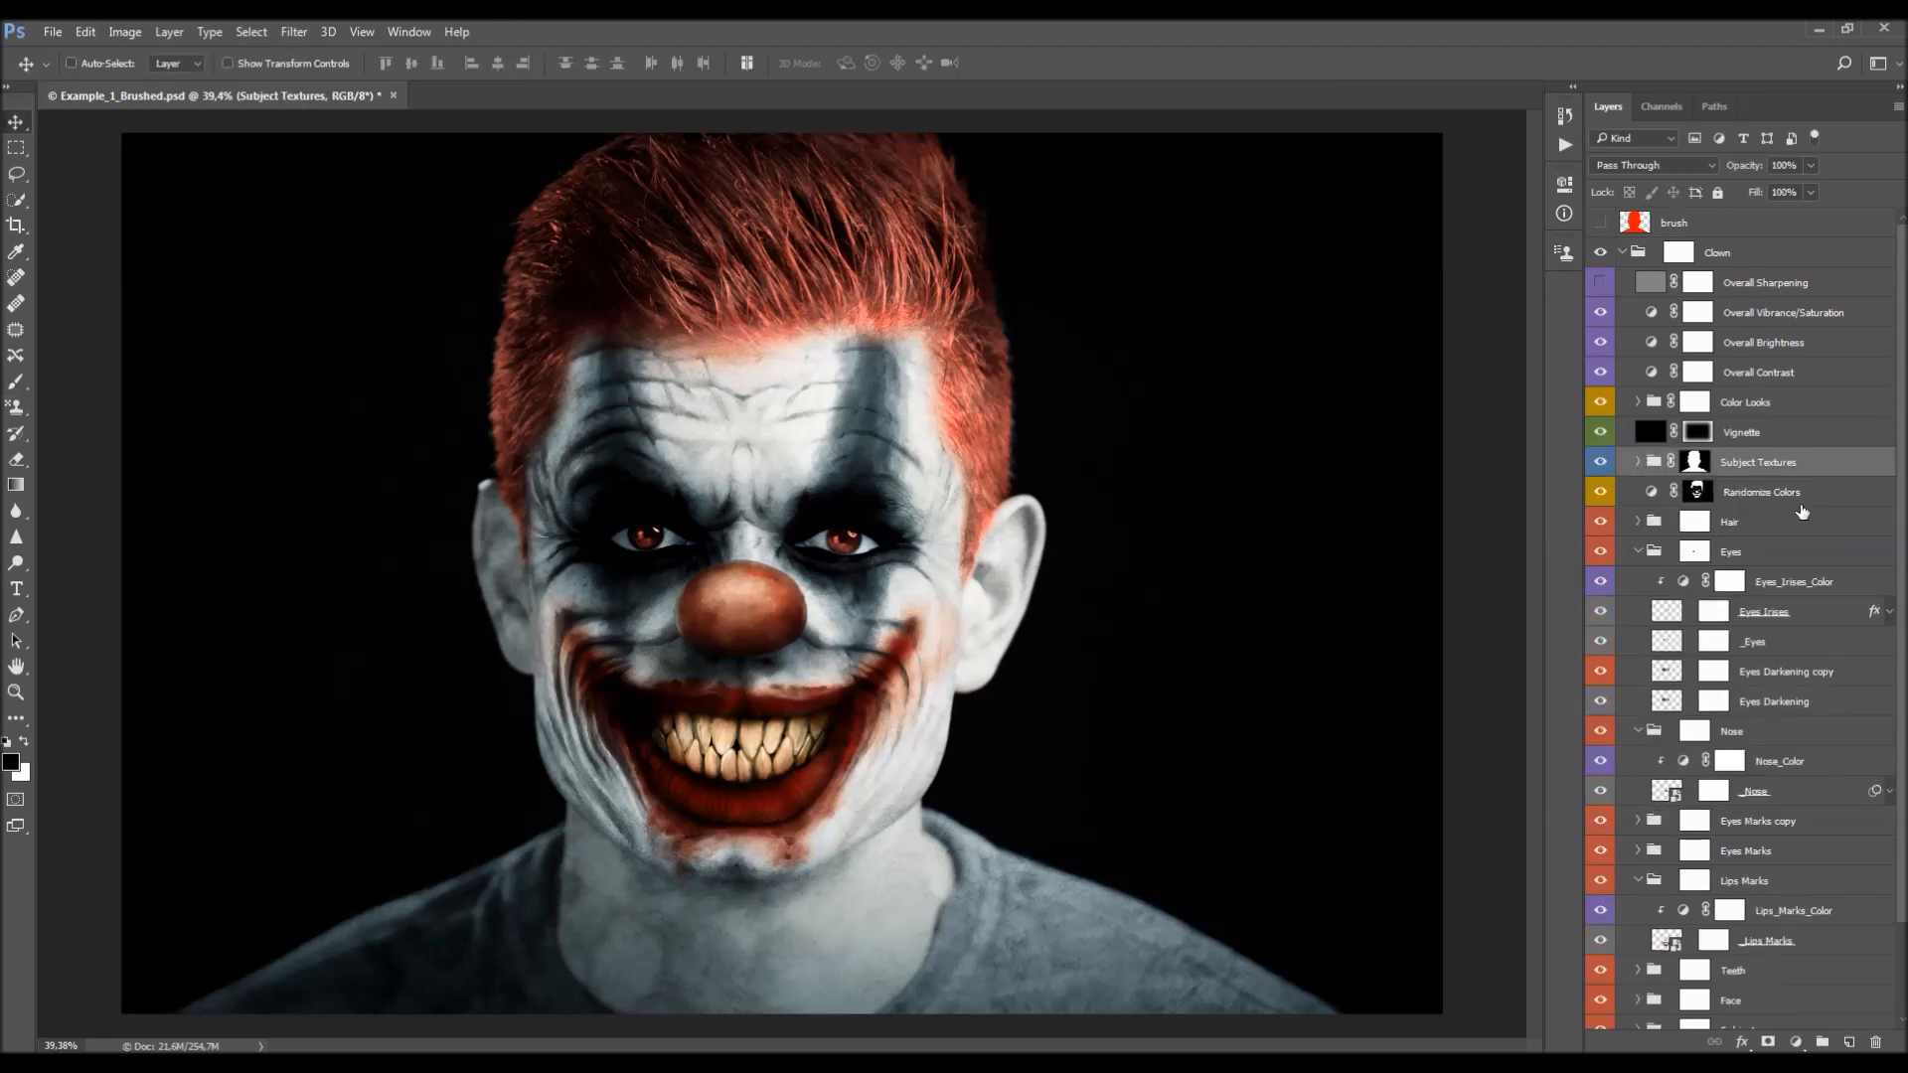
- Compare the image with the Vignette layer hidden and shown, and set its opacity to 50%
{"action": "left_click", "coordinate": [1761, 434]}
{"action": "left_click", "coordinate": [1599, 434]}
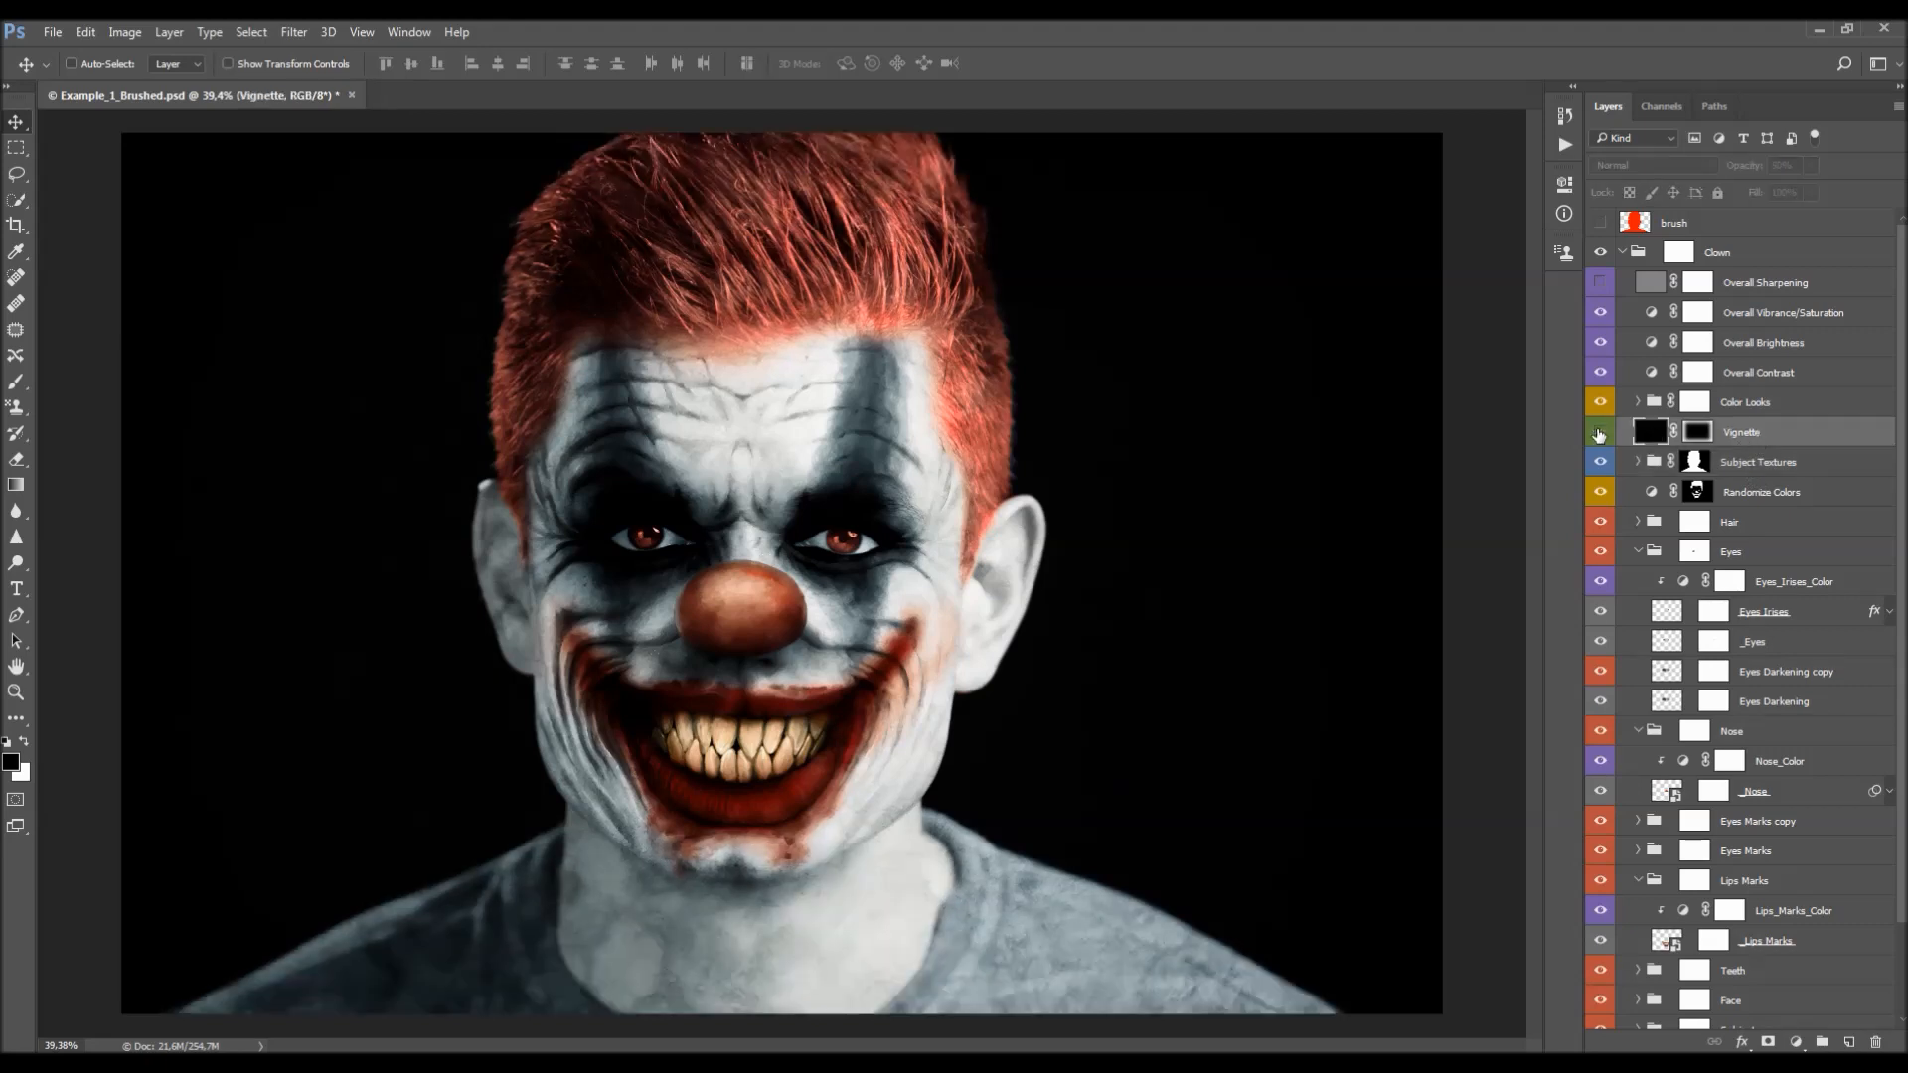
{"action": "left_click", "coordinate": [1599, 433]}
{"action": "left_click_drag", "start_coordinate": [1746, 165], "coordinate": [1158, 248]}
{"action": "type", "text": "50"}
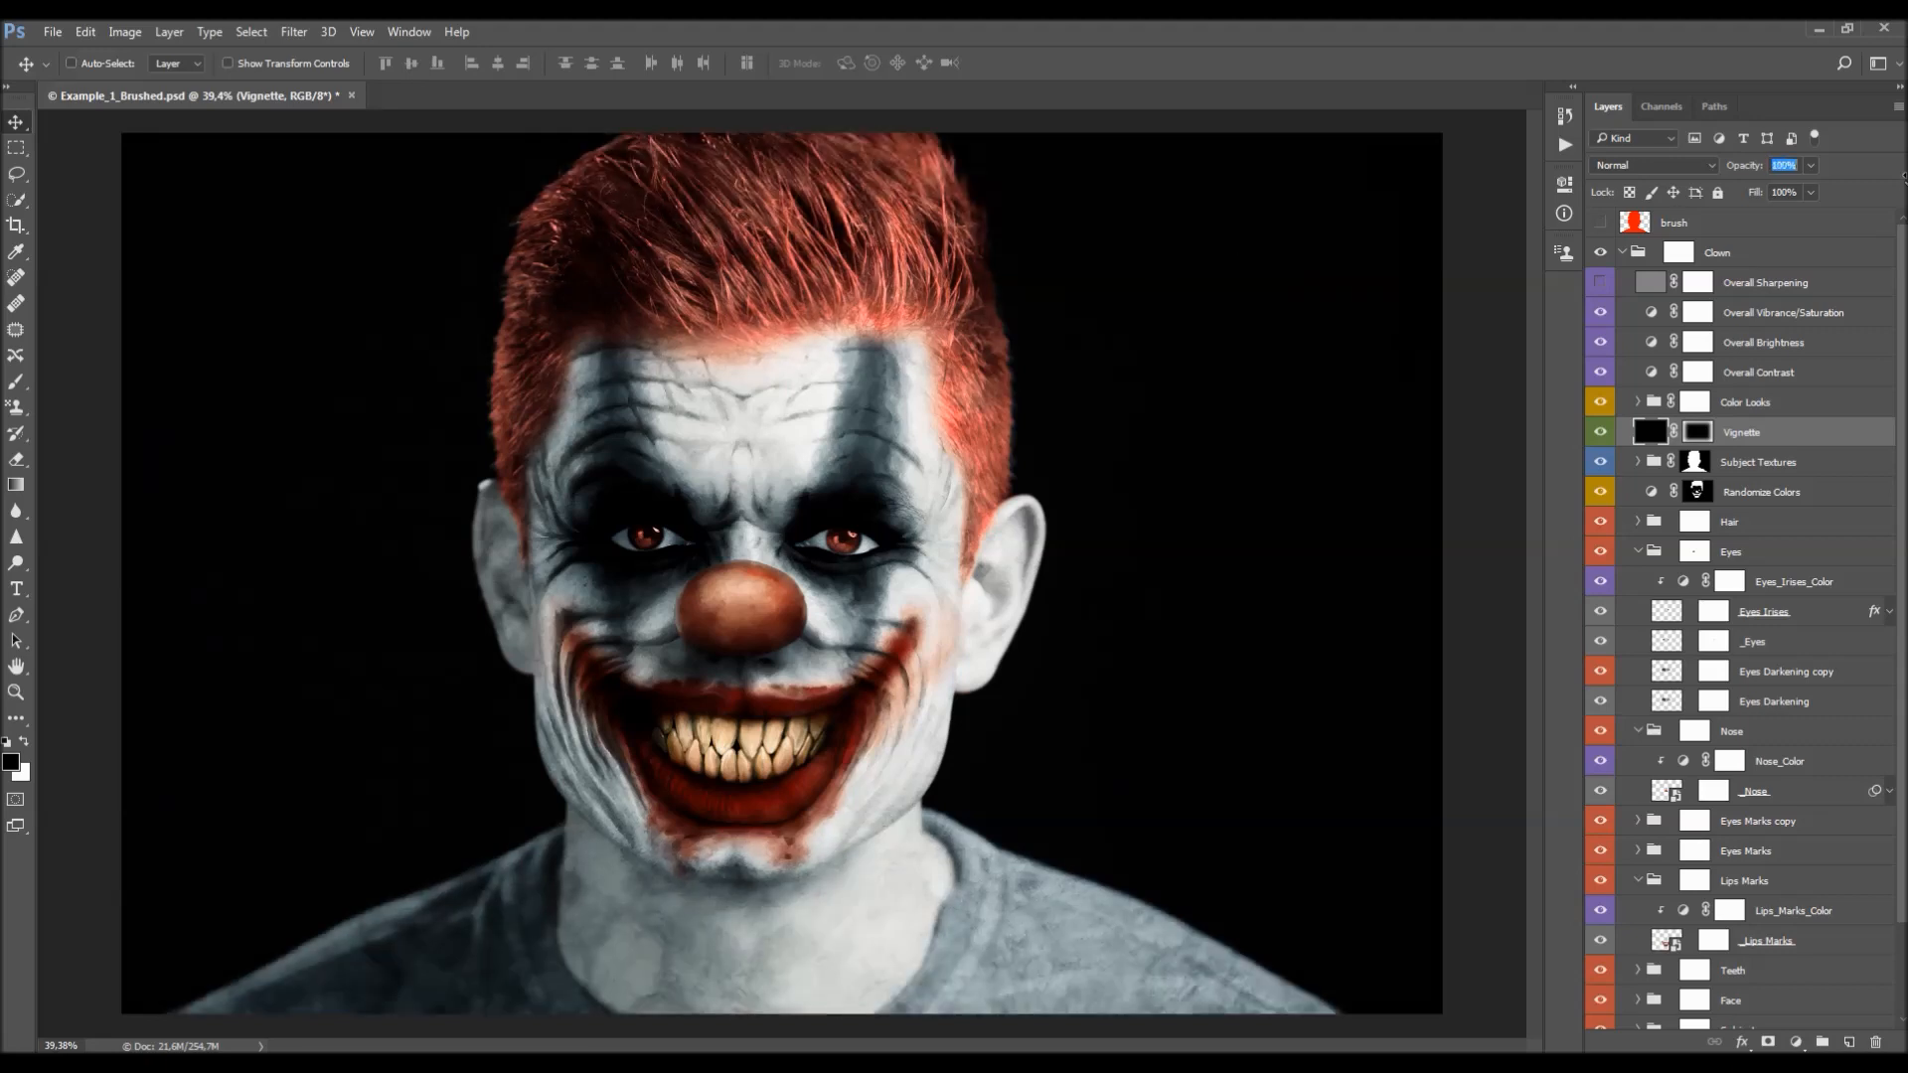
{"action": "key", "text": "Return"}
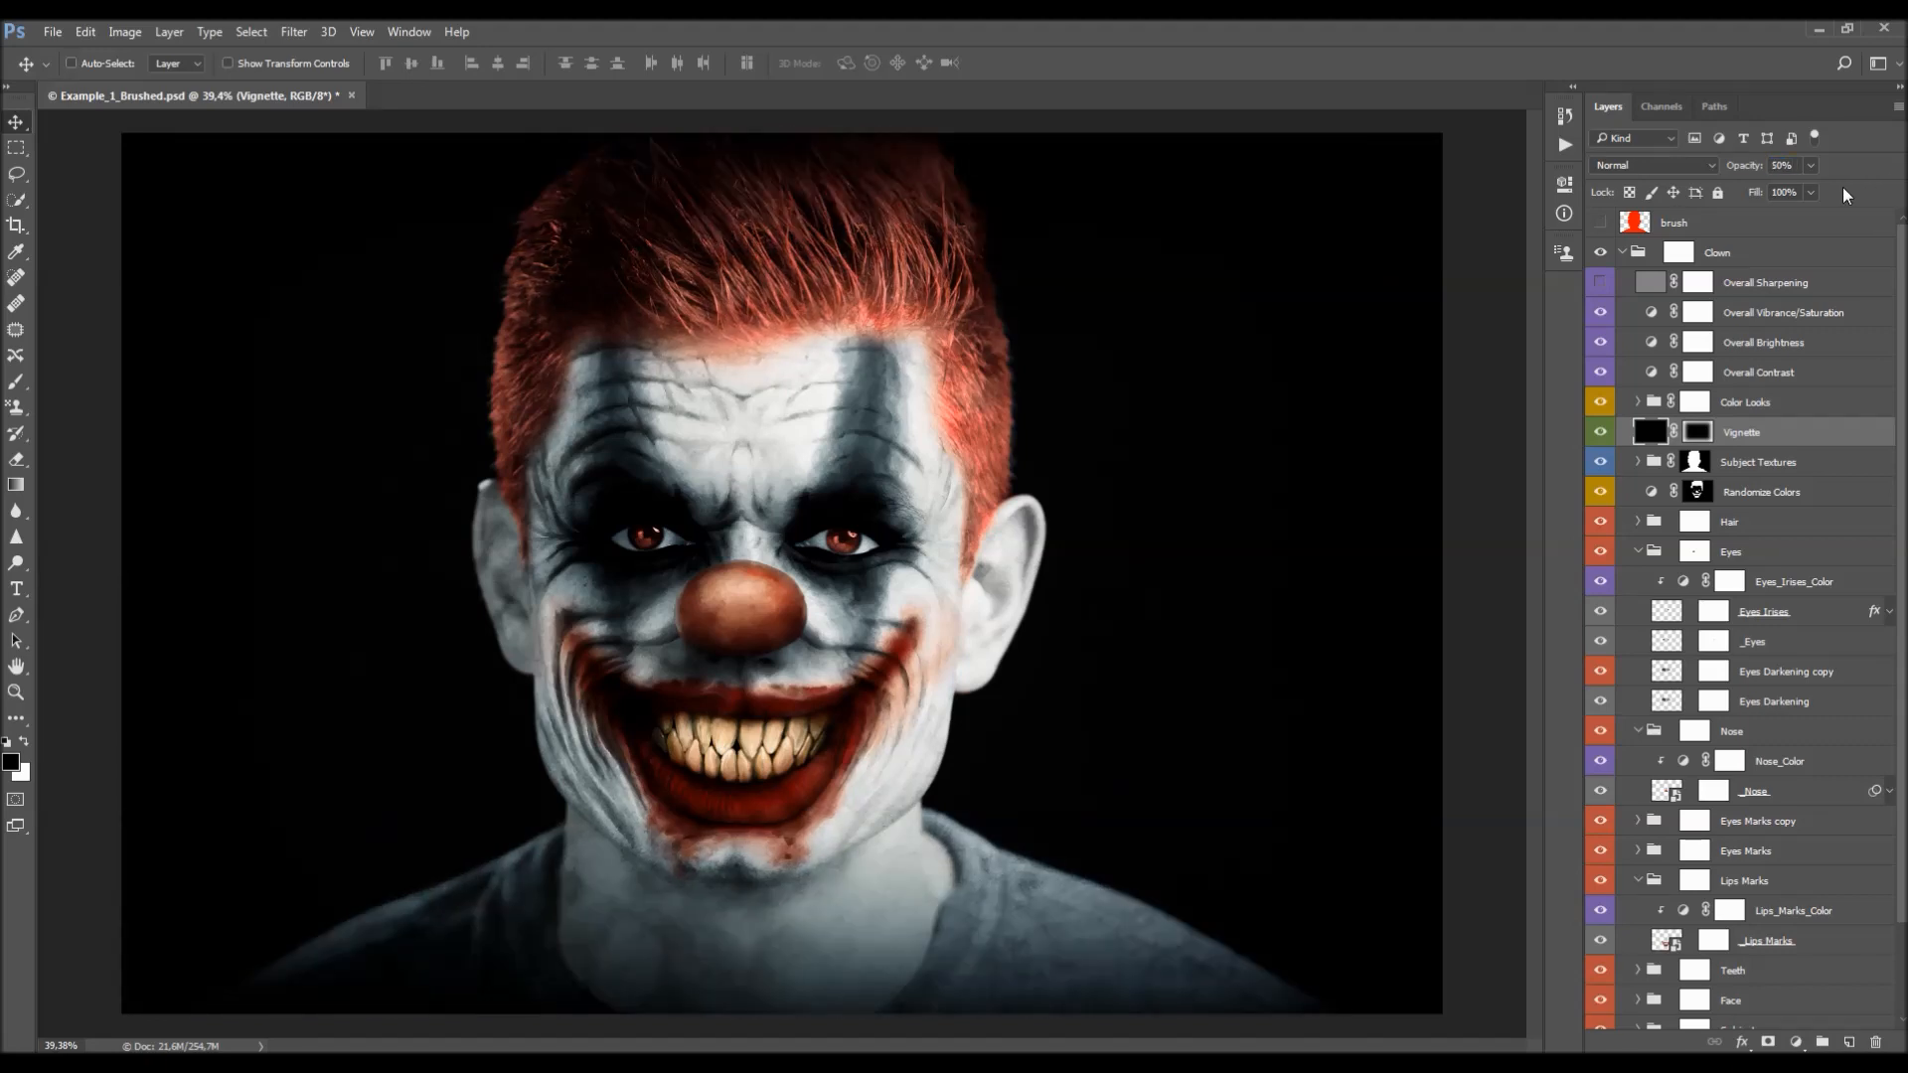
- Expand the Color Looks group and look through its CL look groups
{"action": "left_click", "coordinate": [1637, 402]}
{"action": "left_click", "coordinate": [1741, 429]}
{"action": "scroll", "coordinate": [1744, 428], "scroll_direction": "down", "scroll_amount": 1}
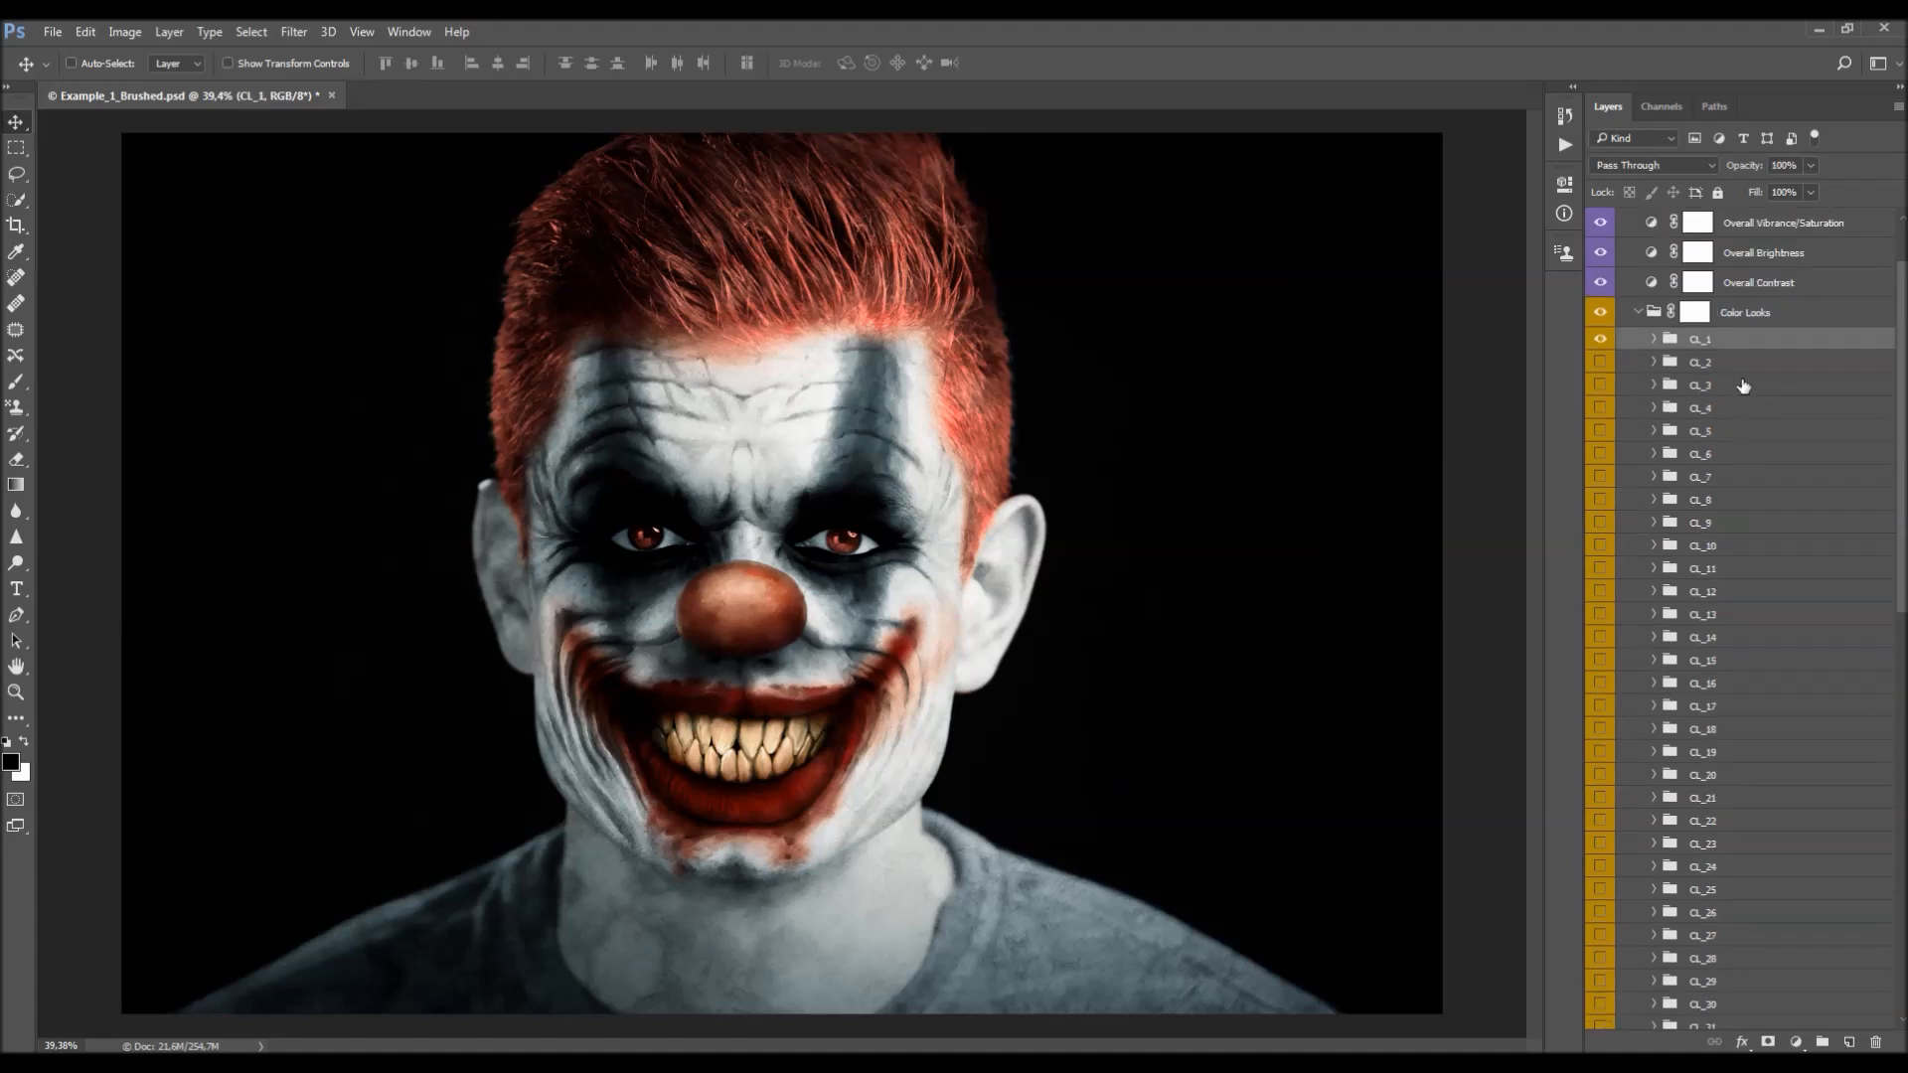
{"action": "scroll", "coordinate": [1746, 383], "scroll_direction": "down", "scroll_amount": 5}
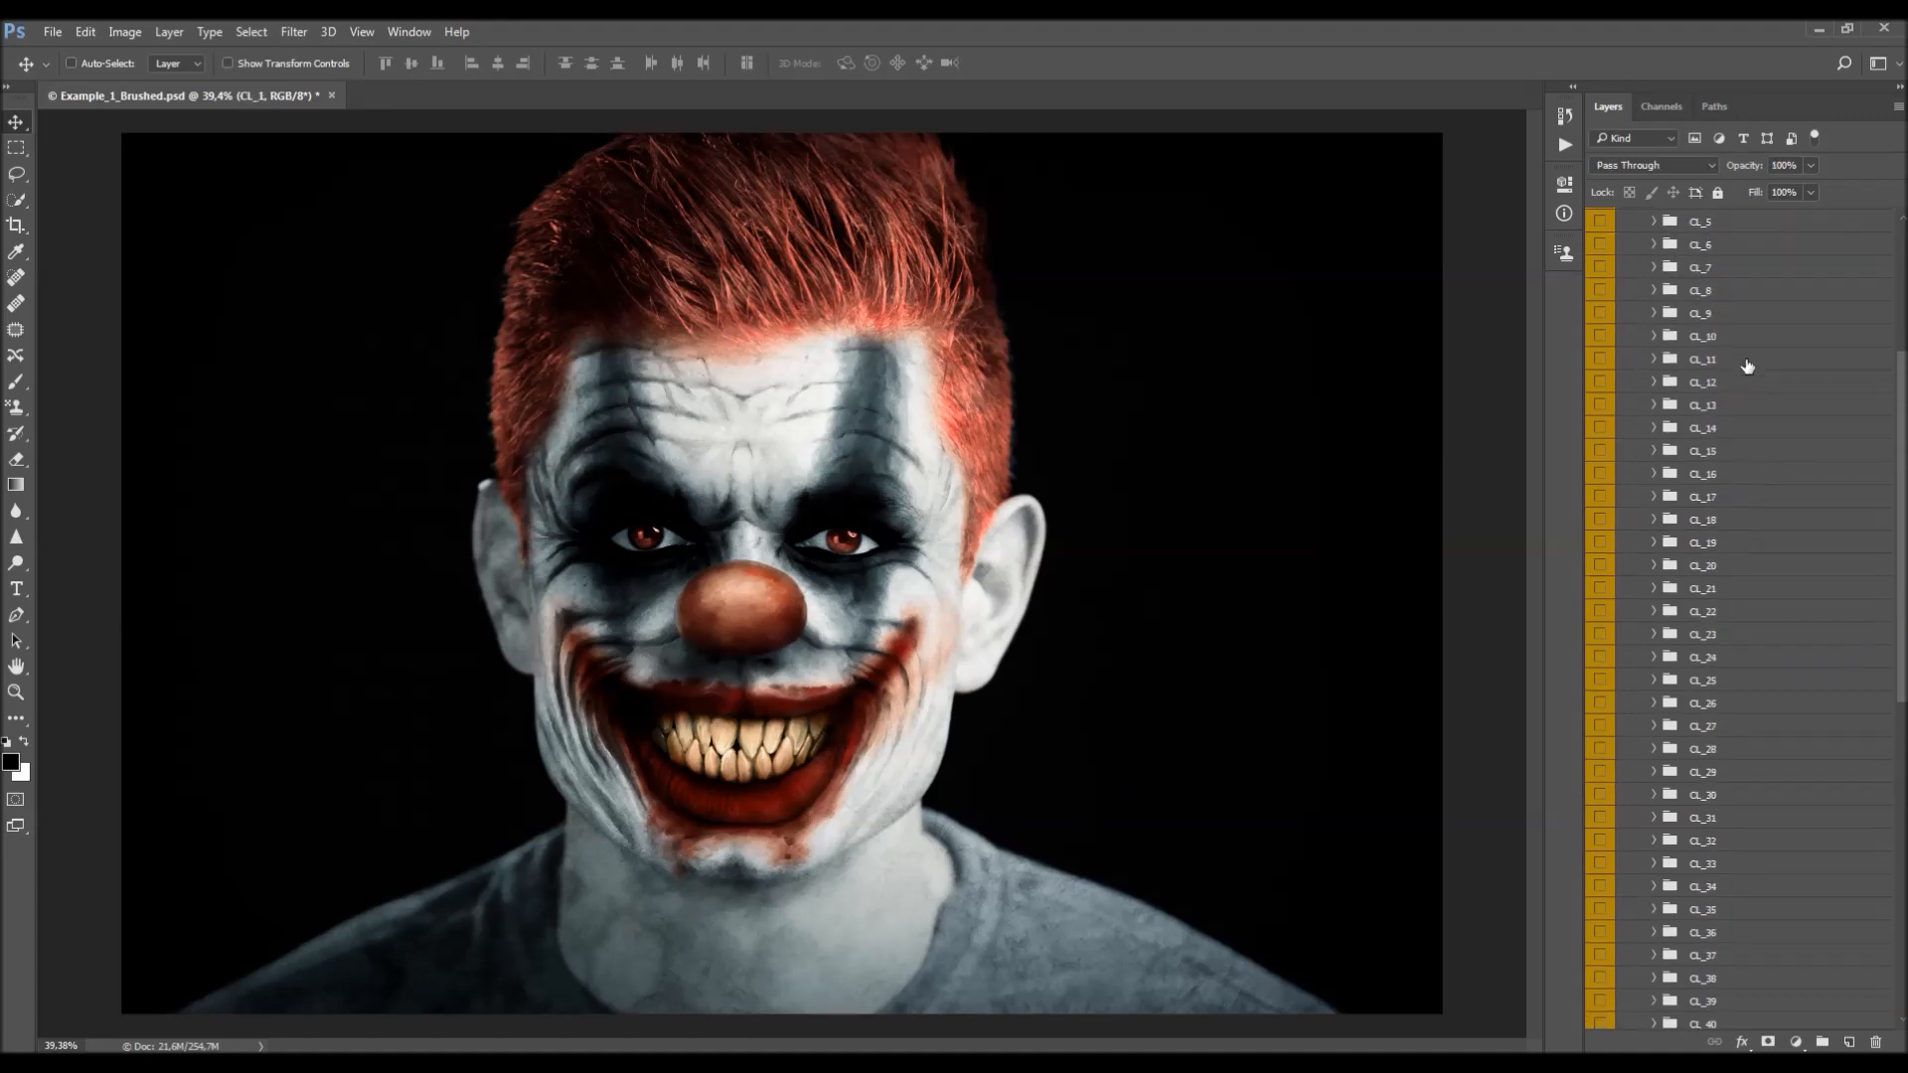
{"action": "scroll", "coordinate": [1746, 565], "scroll_direction": "up", "scroll_amount": 6}
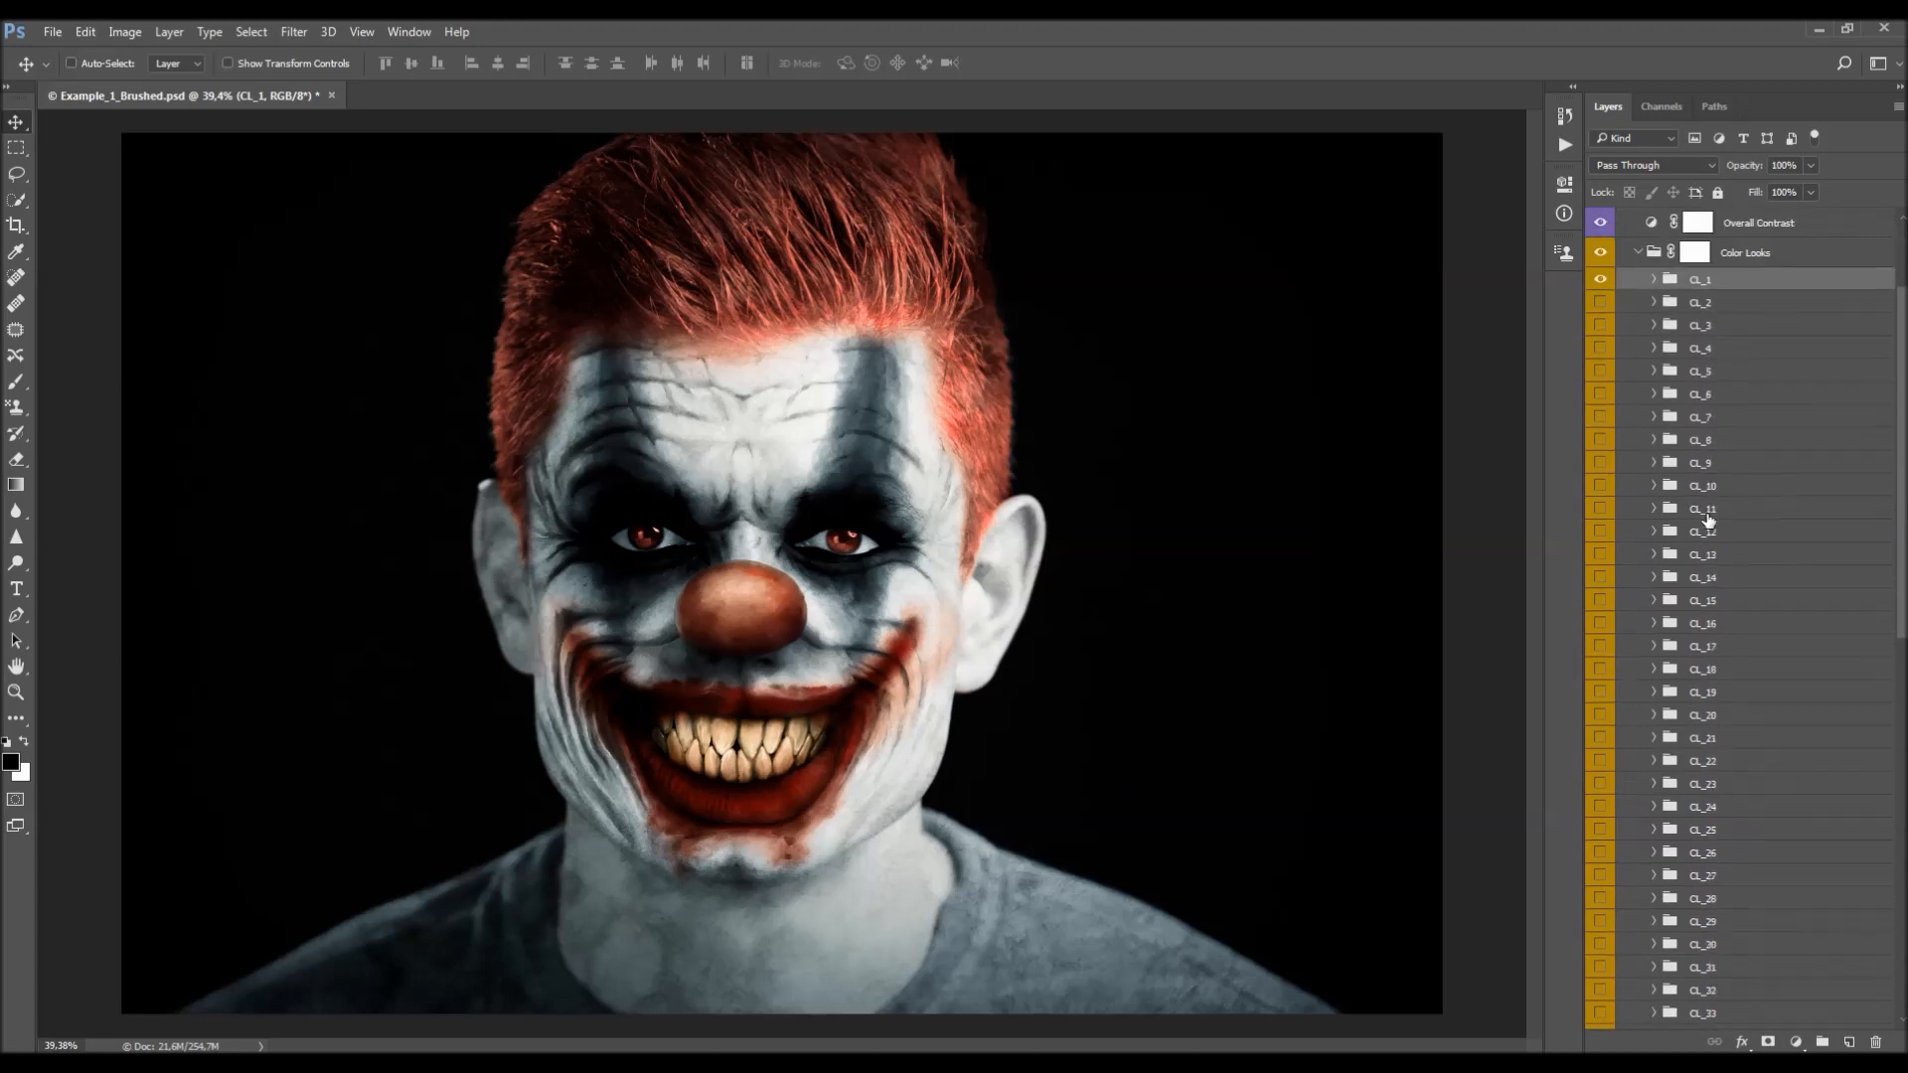
- Hide the CL_1 look and preview other color looks one at a time, including CL_10, CL_8, CL_4, CL_3 and CL_1
{"action": "left_click", "coordinate": [1600, 399]}
{"action": "scroll", "coordinate": [1693, 636], "scroll_direction": "down", "scroll_amount": 1}
{"action": "left_click", "coordinate": [1703, 546]}
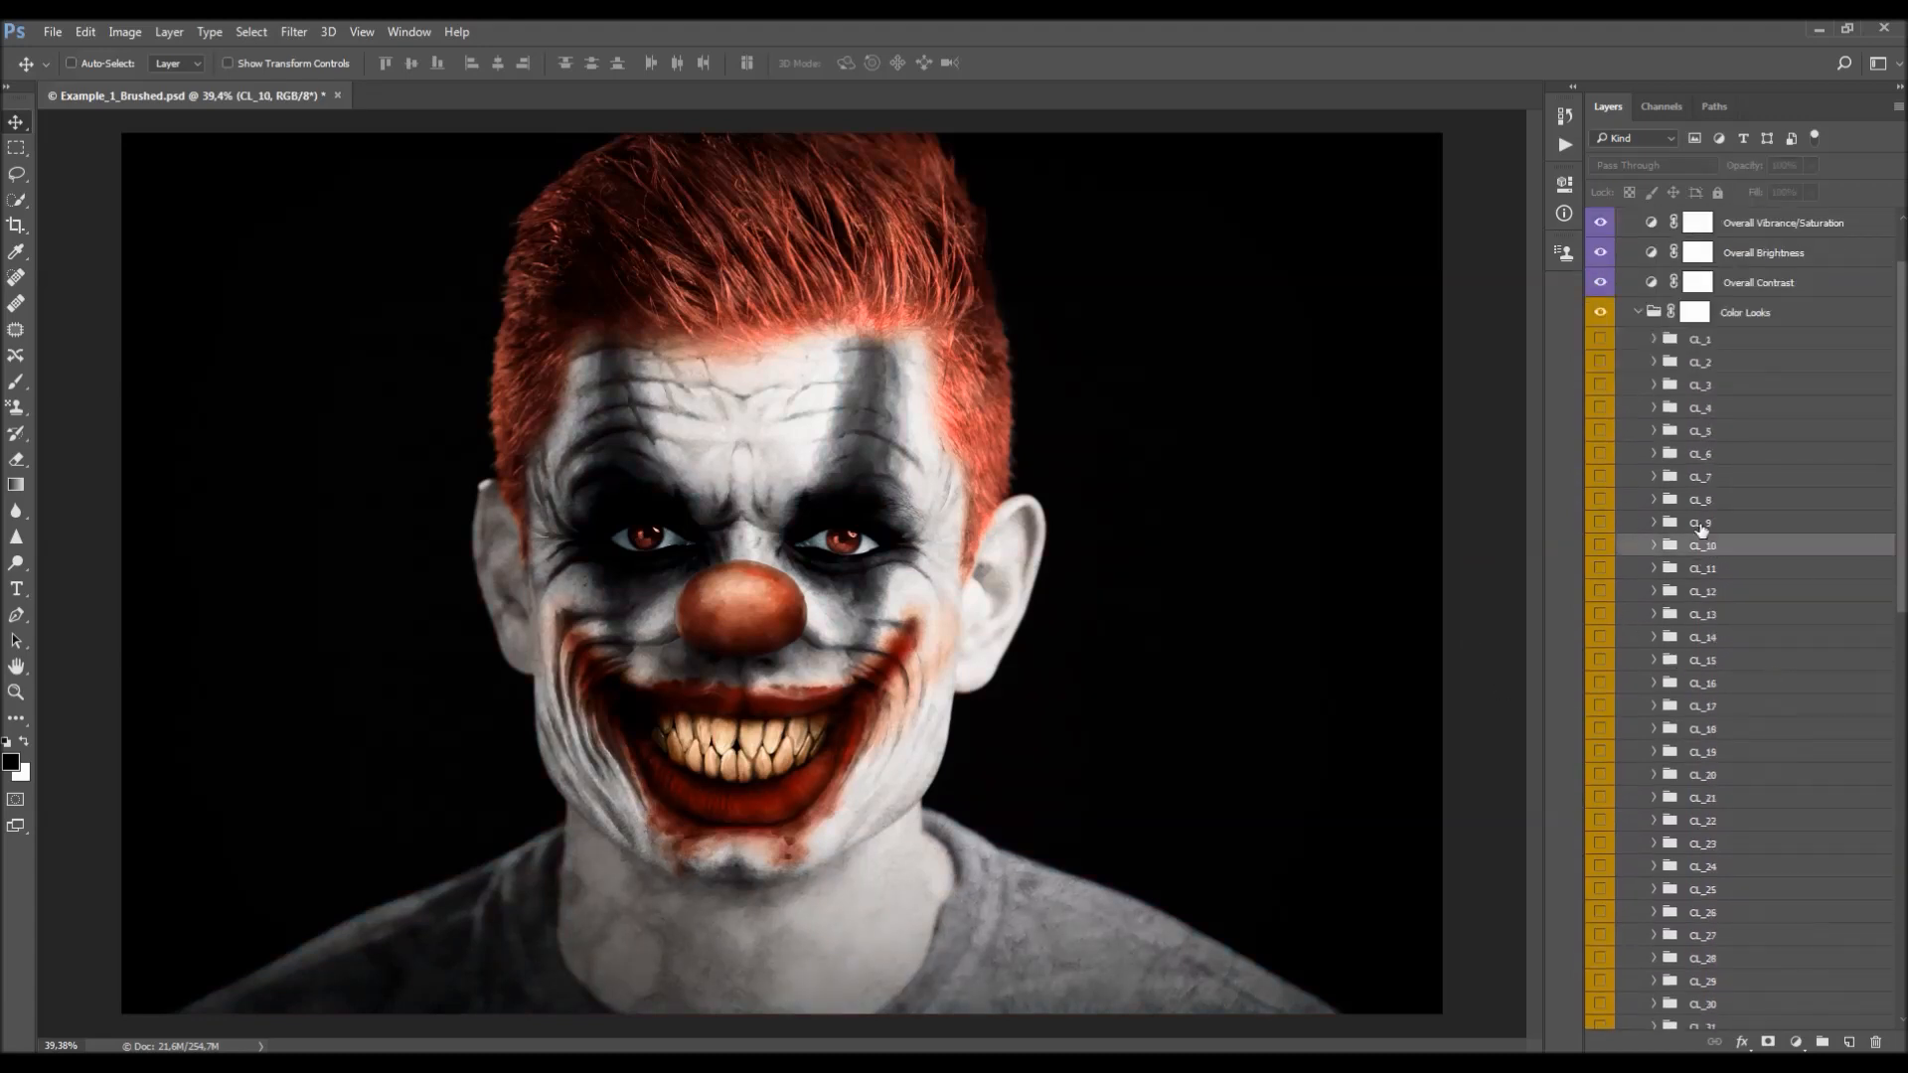
{"action": "left_click", "coordinate": [1600, 546]}
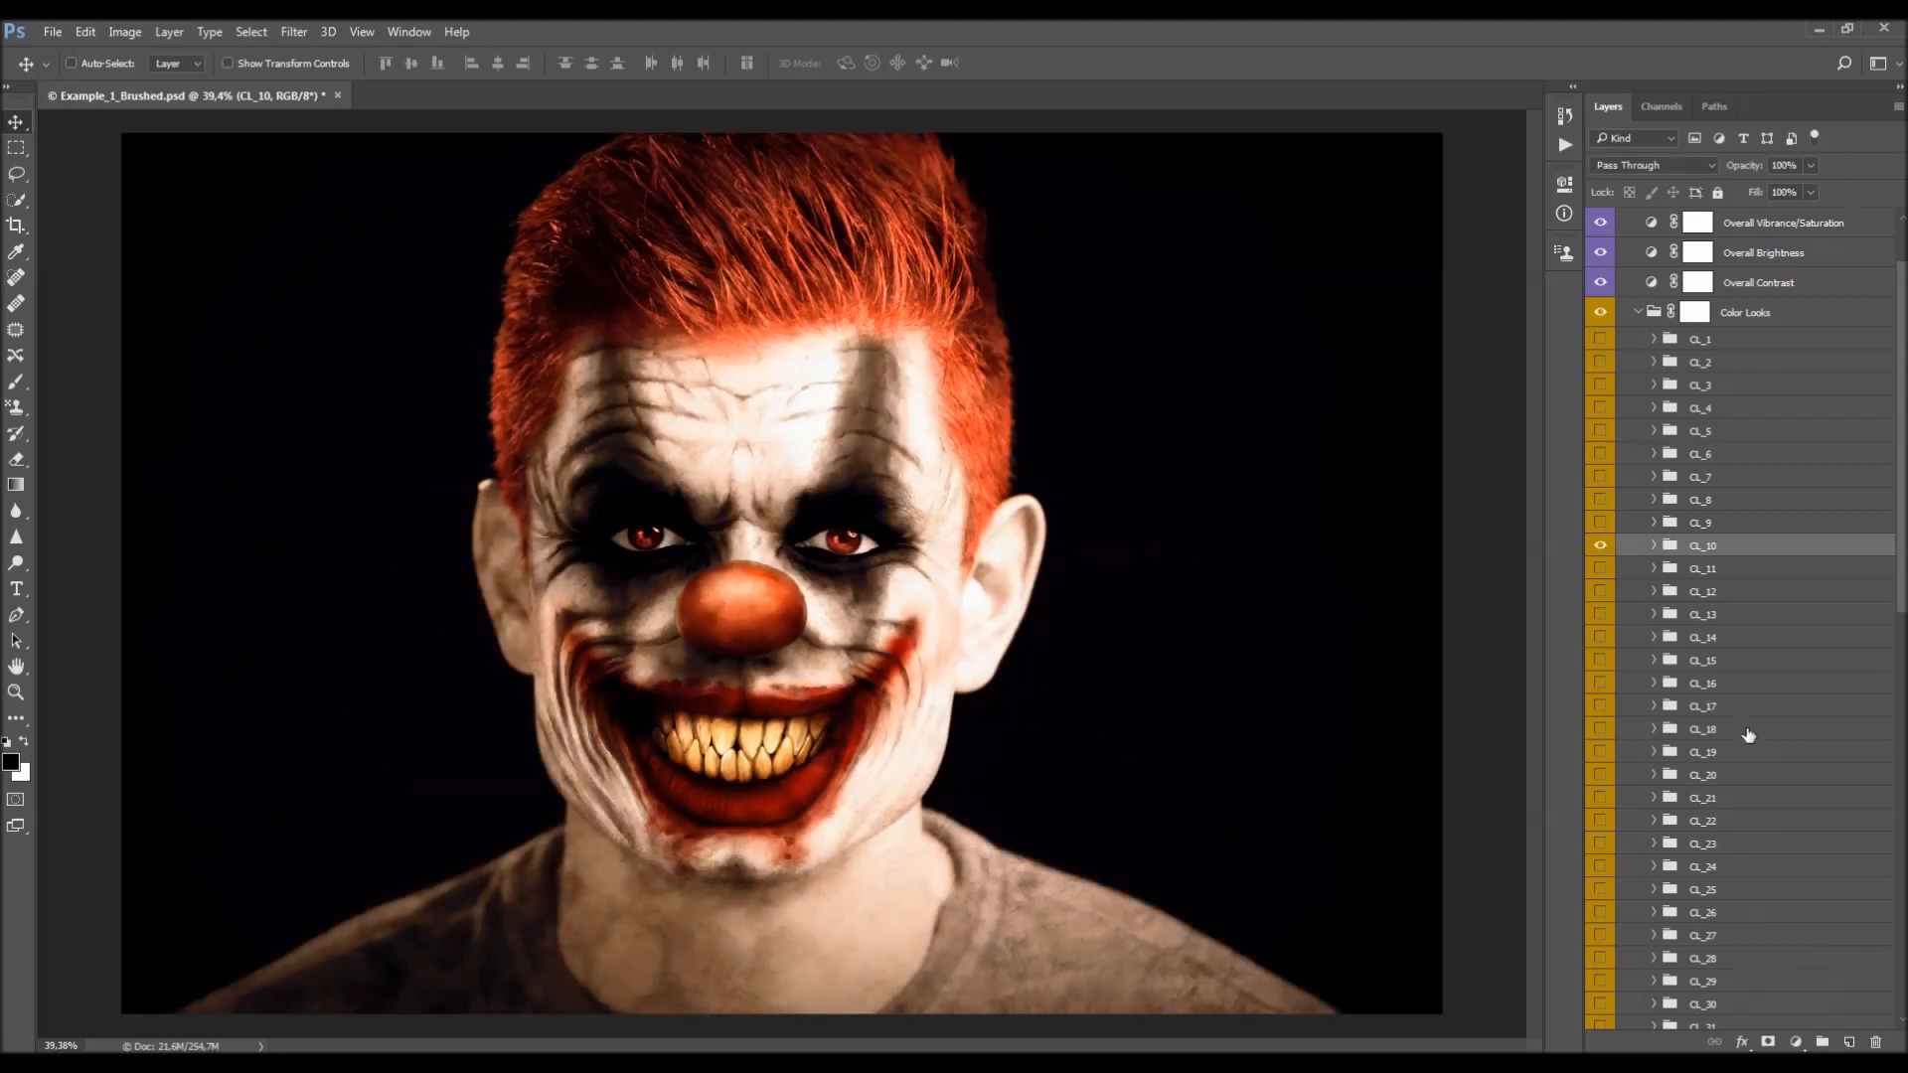
{"action": "left_click", "coordinate": [1600, 546]}
{"action": "left_click", "coordinate": [1600, 499]}
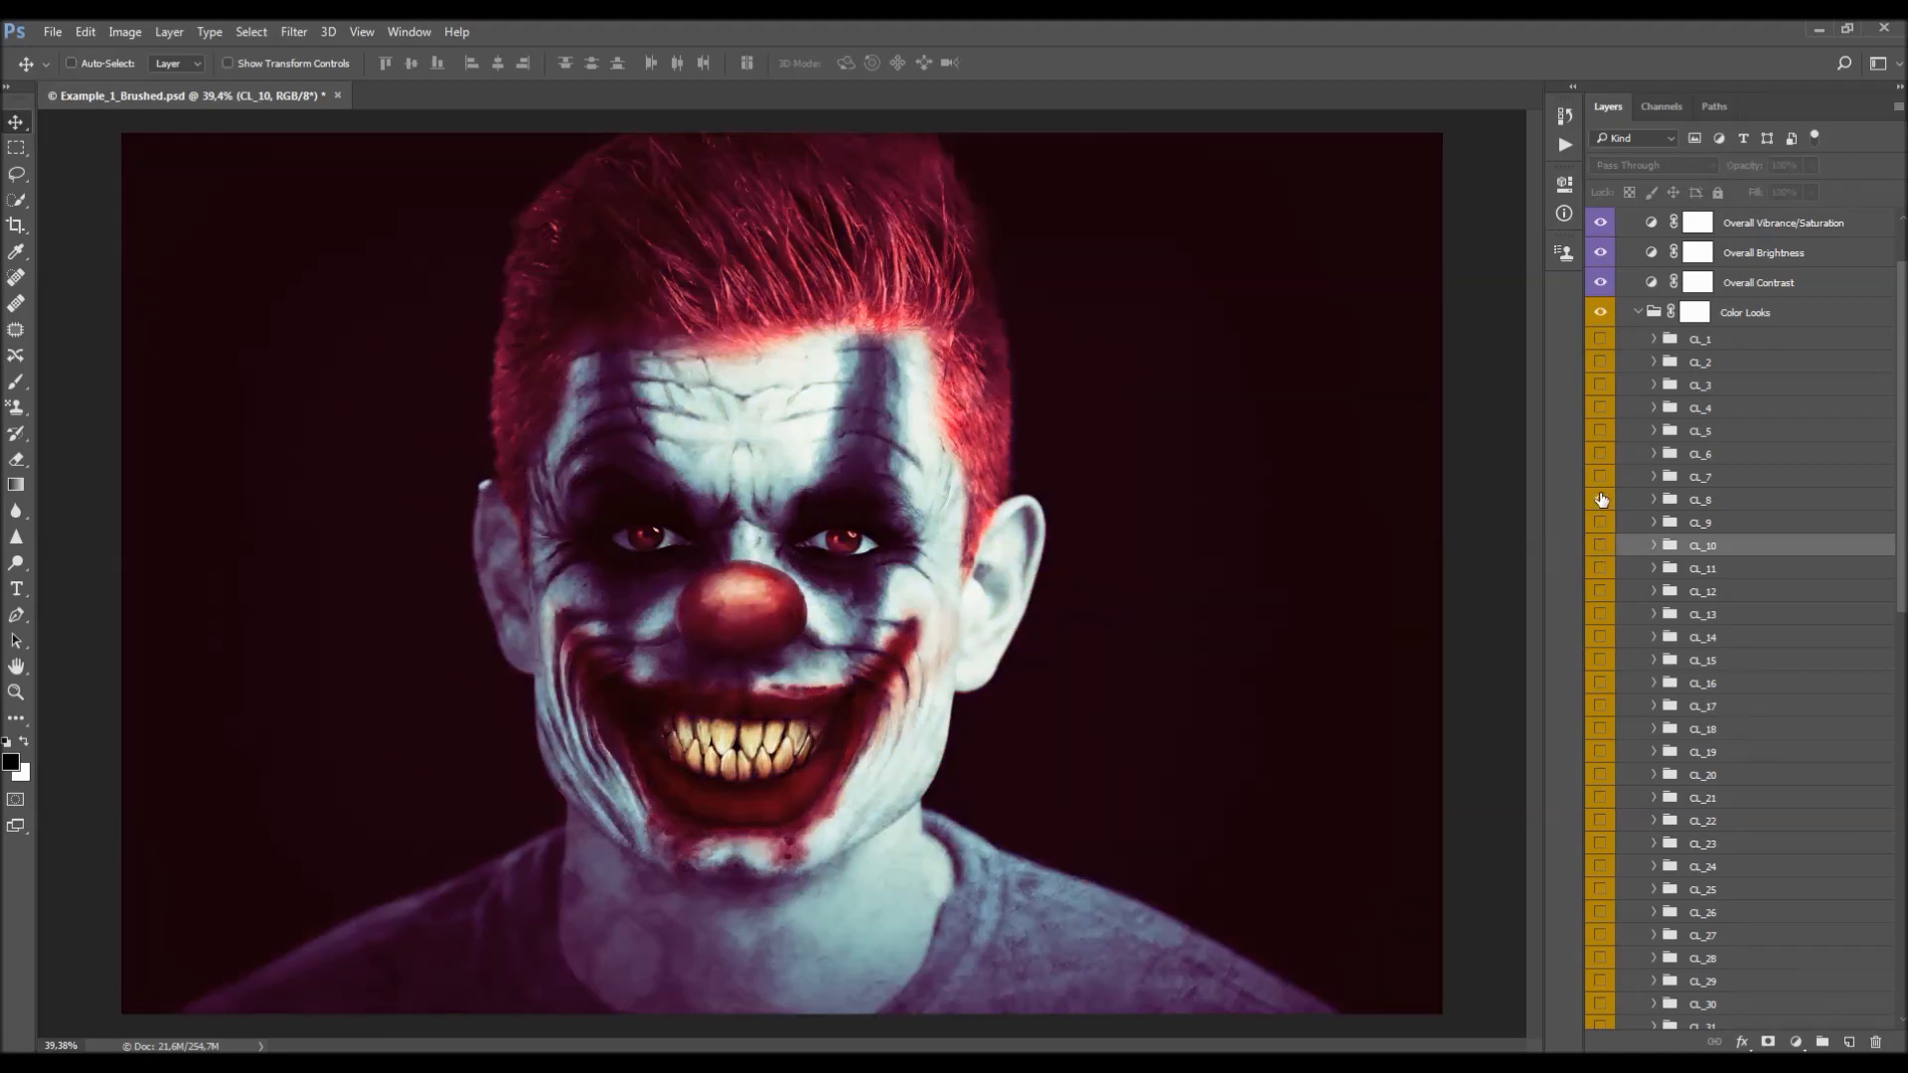
{"action": "left_click", "coordinate": [1601, 499]}
{"action": "left_click", "coordinate": [1600, 407]}
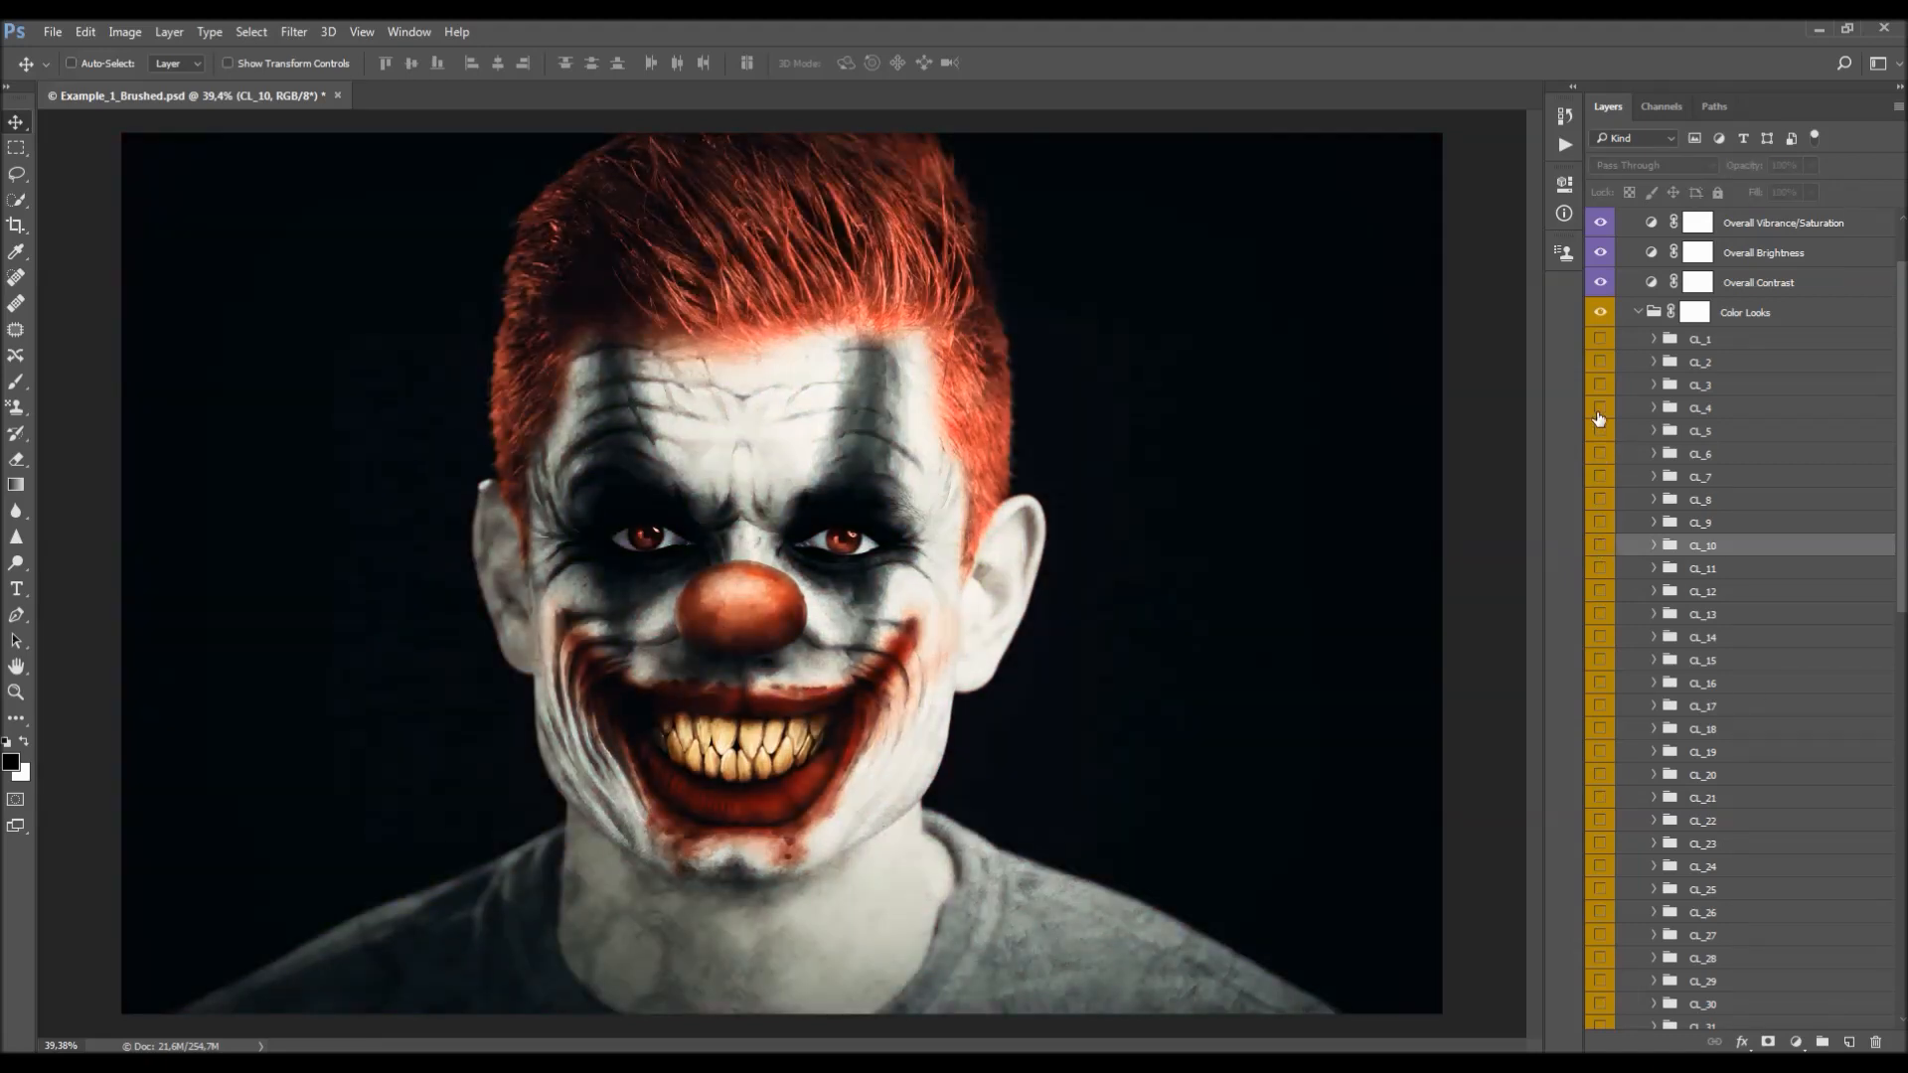
{"action": "left_click", "coordinate": [1601, 384]}
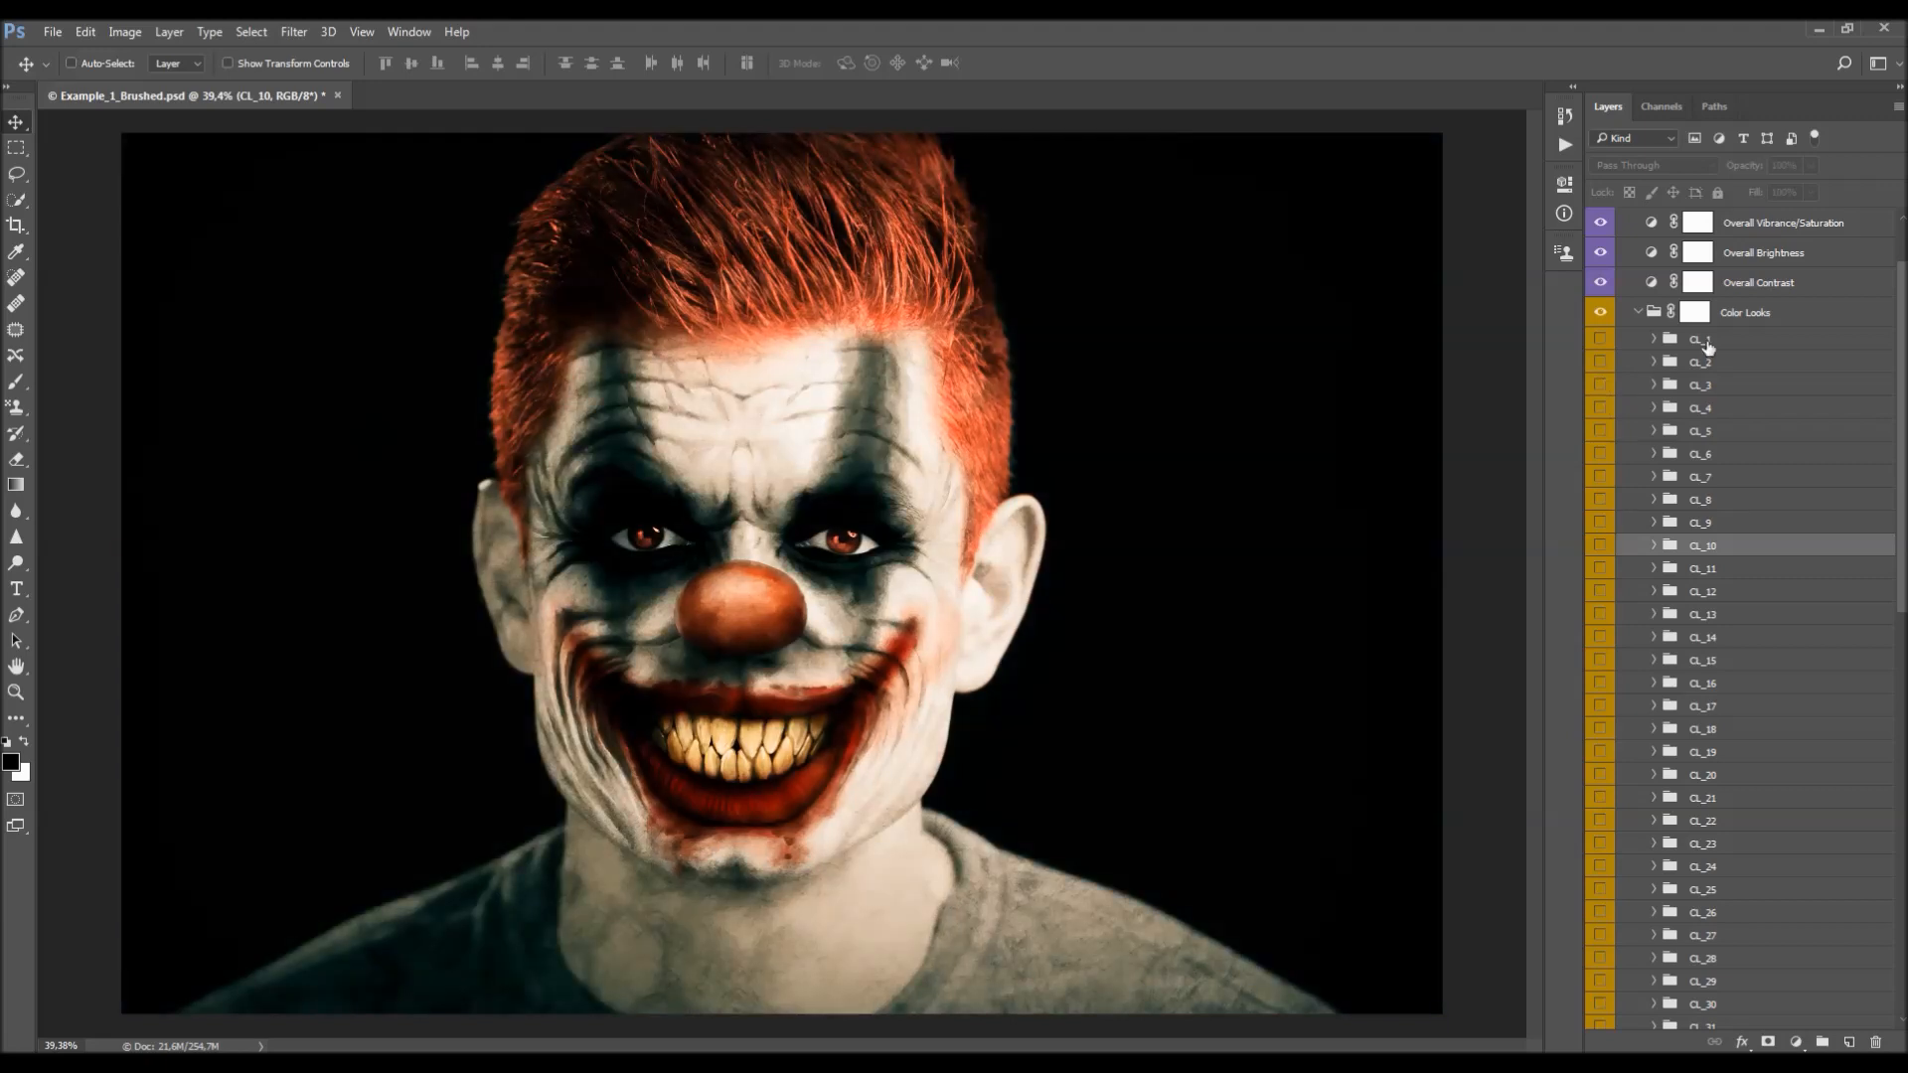
{"action": "left_click", "coordinate": [1600, 339]}
{"action": "left_click", "coordinate": [1601, 339]}
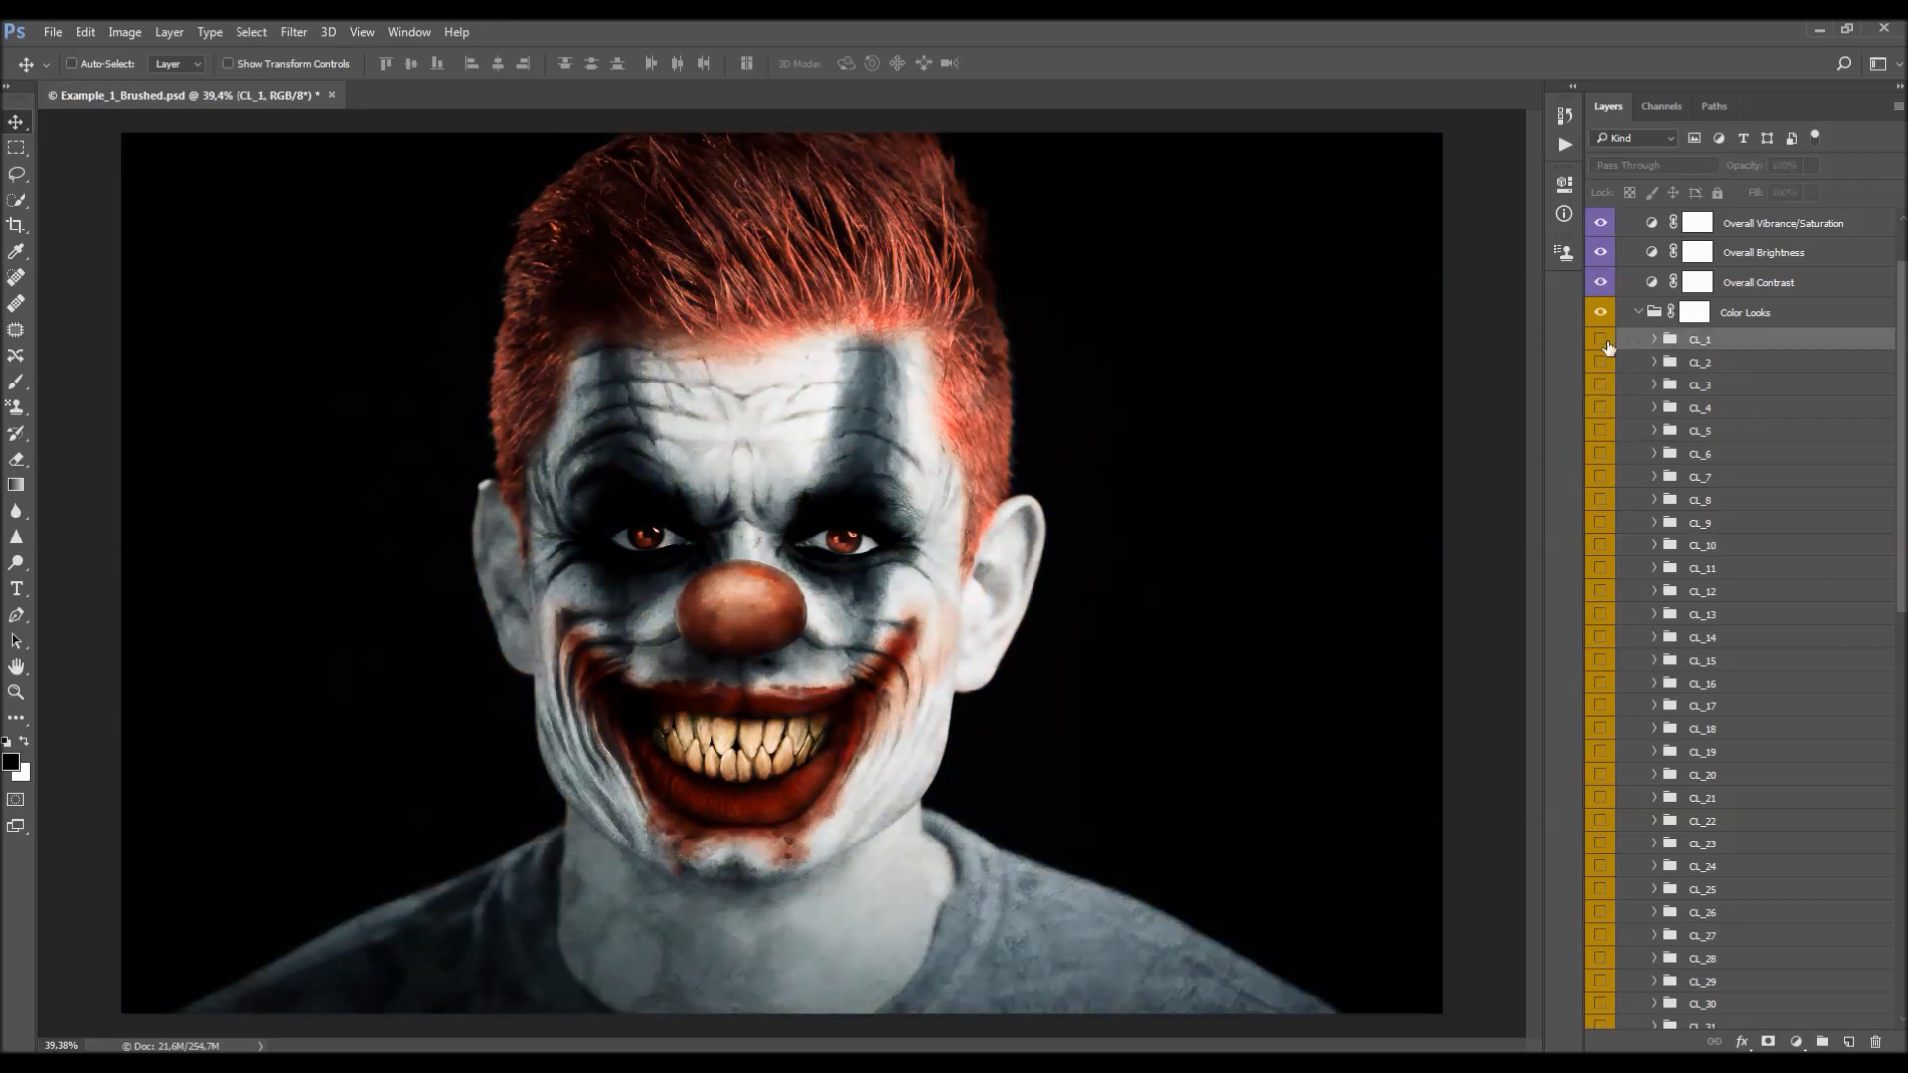
- Try combining the CL_22 color look at 33% opacity with the CL_16 look at 27%
{"action": "scroll", "coordinate": [1610, 597], "scroll_direction": "down", "scroll_amount": 3}
{"action": "left_click", "coordinate": [1615, 644]}
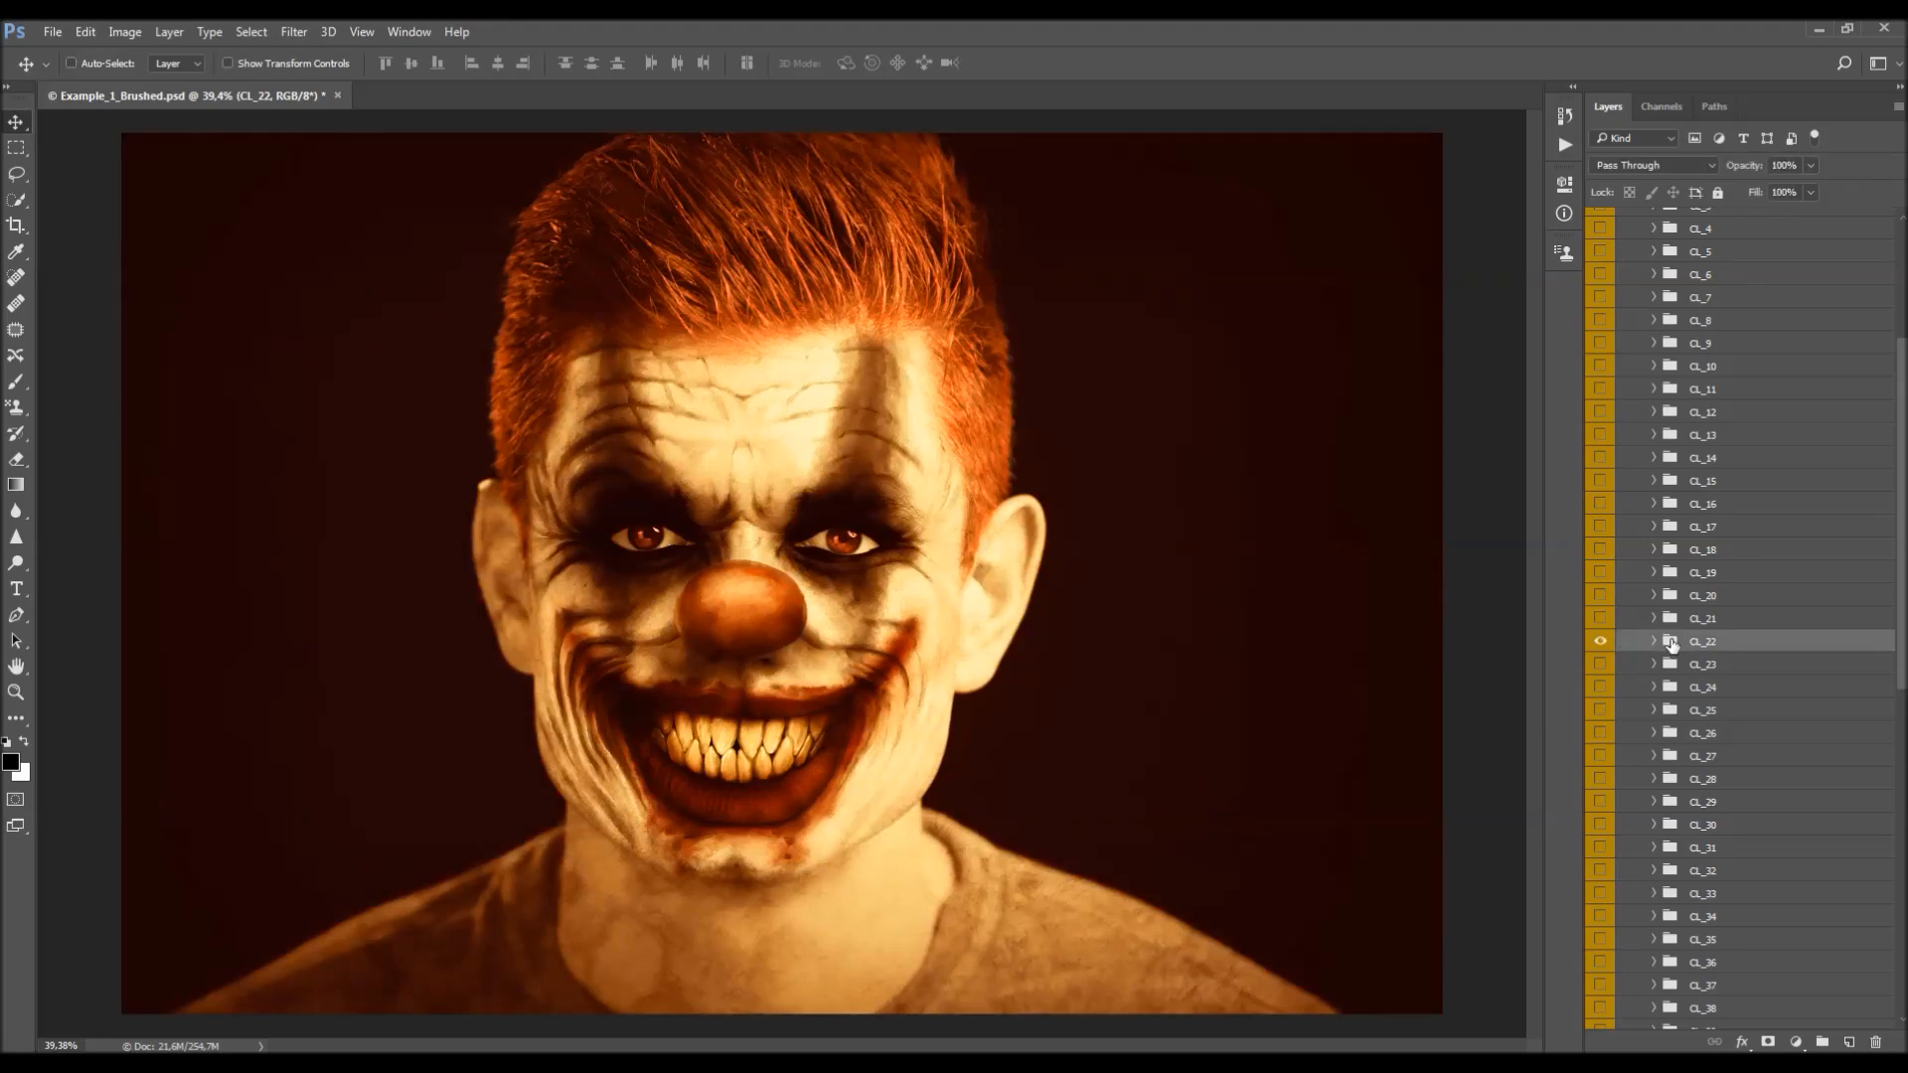
{"action": "left_click_drag", "start_coordinate": [1650, 188], "coordinate": [1688, 195]}
{"action": "left_click", "coordinate": [1600, 504]}
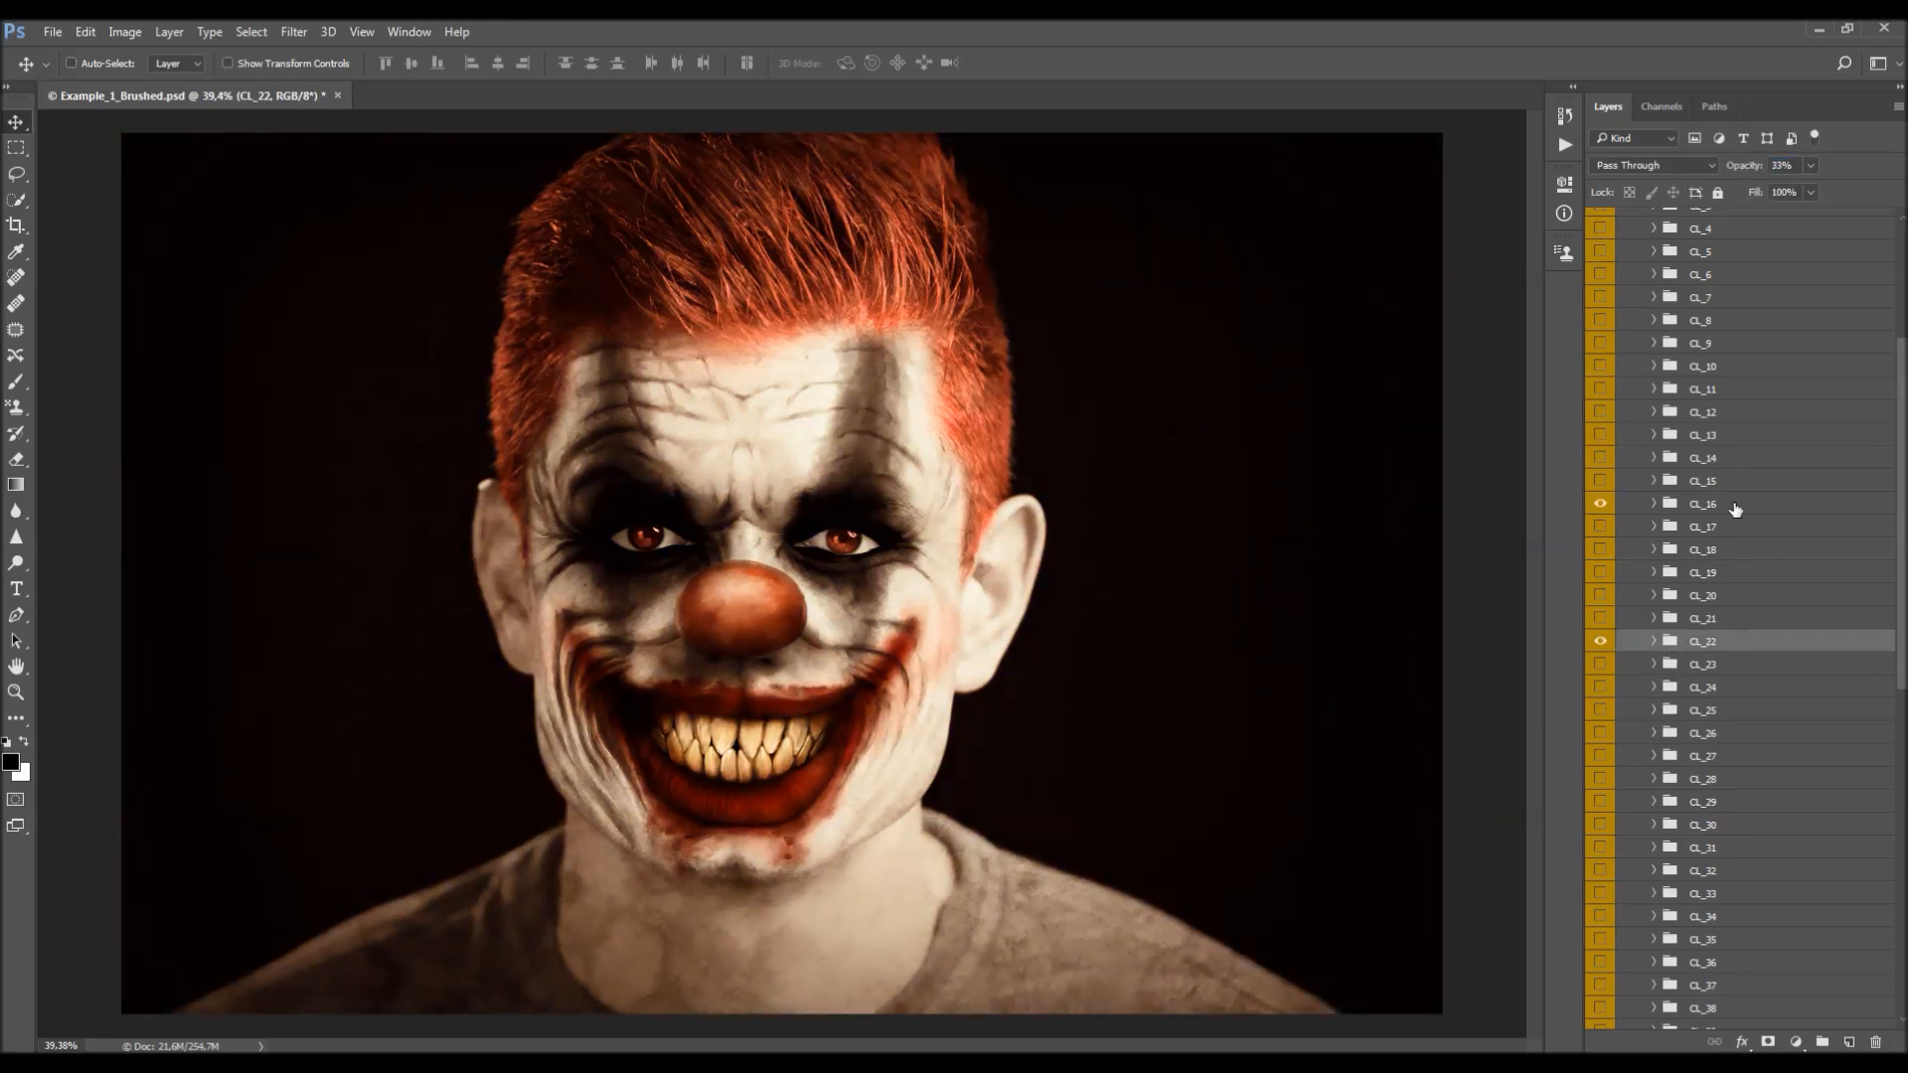
{"action": "left_click", "coordinate": [1738, 505]}
{"action": "key", "text": "2"}
{"action": "key", "text": "7"}
- Try adding the CL_5 look at a reduced opacity, and hide the CL_5, CL_16 and CL_22 looks
{"action": "left_click", "coordinate": [1598, 253]}
{"action": "left_click", "coordinate": [1686, 256]}
{"action": "left_click", "coordinate": [1716, 171]}
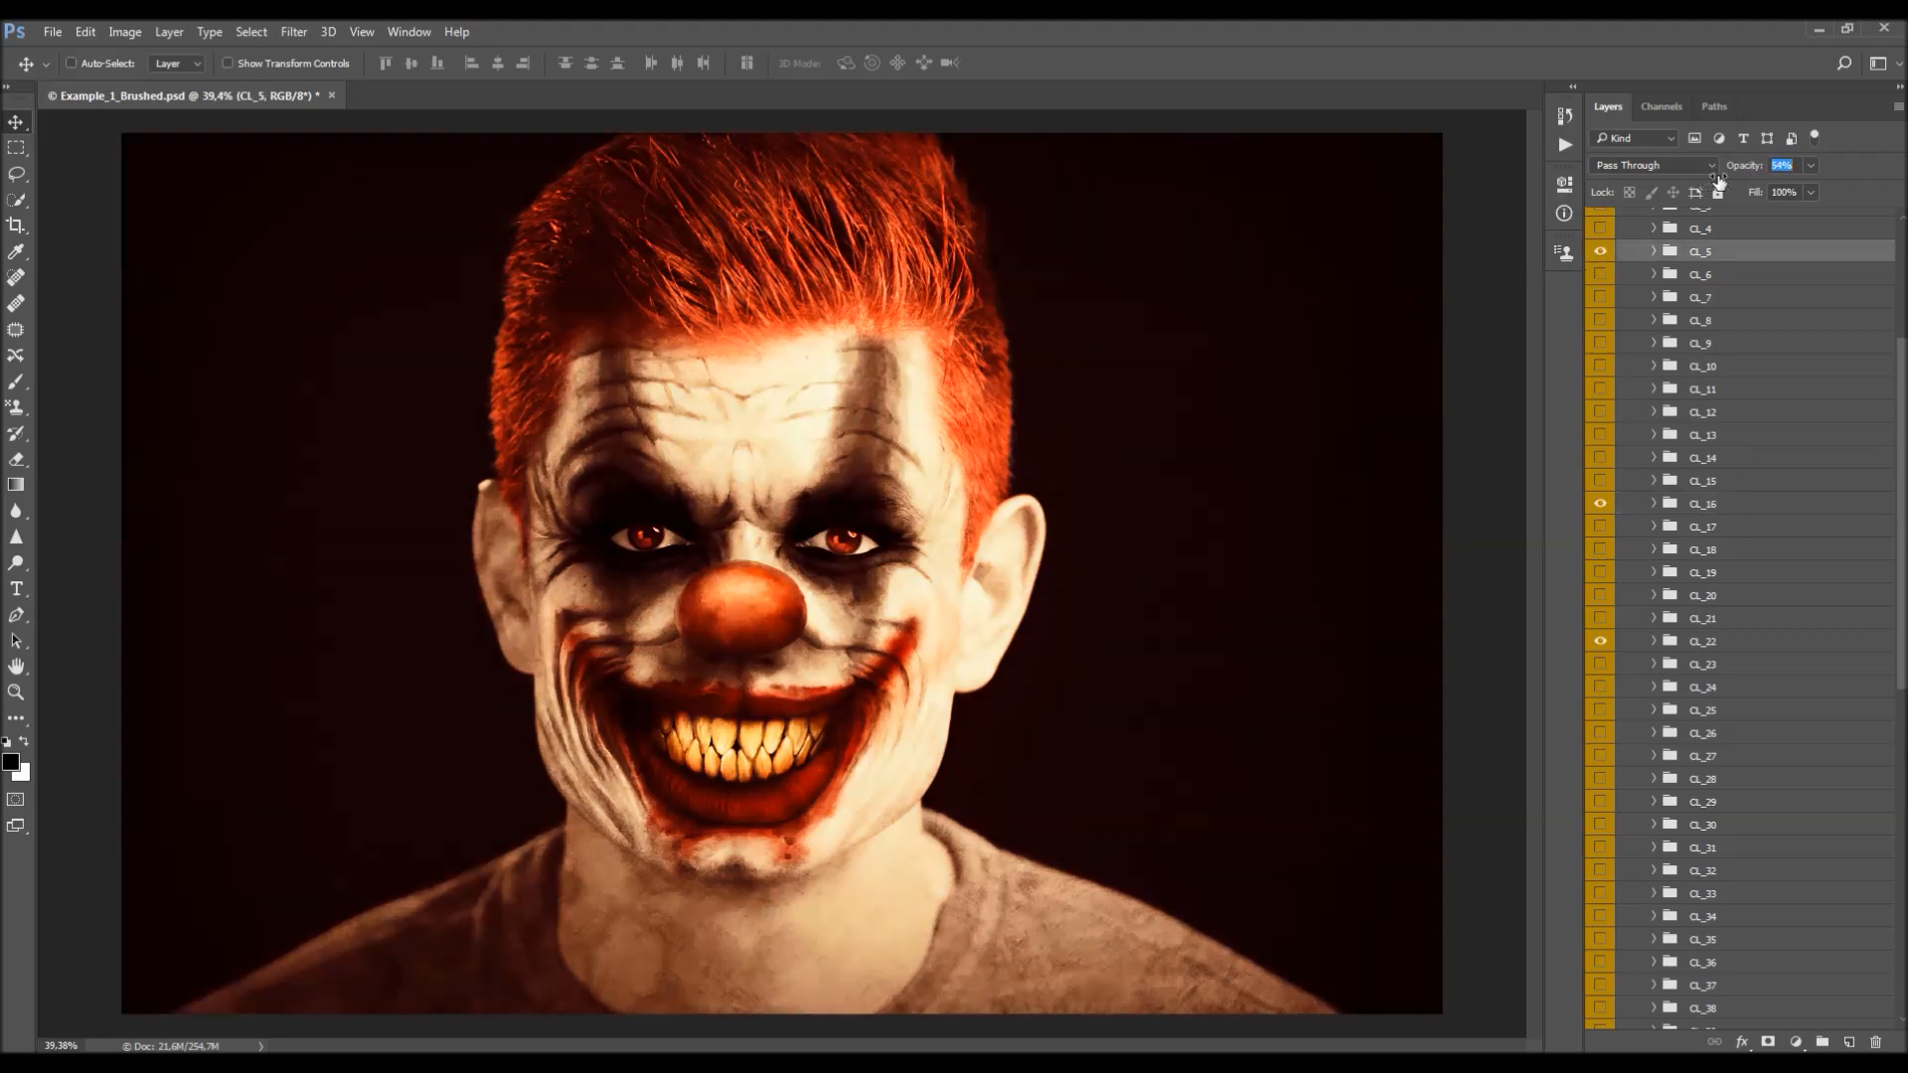
{"action": "key", "text": "1"}
{"action": "key", "text": "4"}
{"action": "left_click_drag", "start_coordinate": [1600, 252], "coordinate": [1604, 678]}
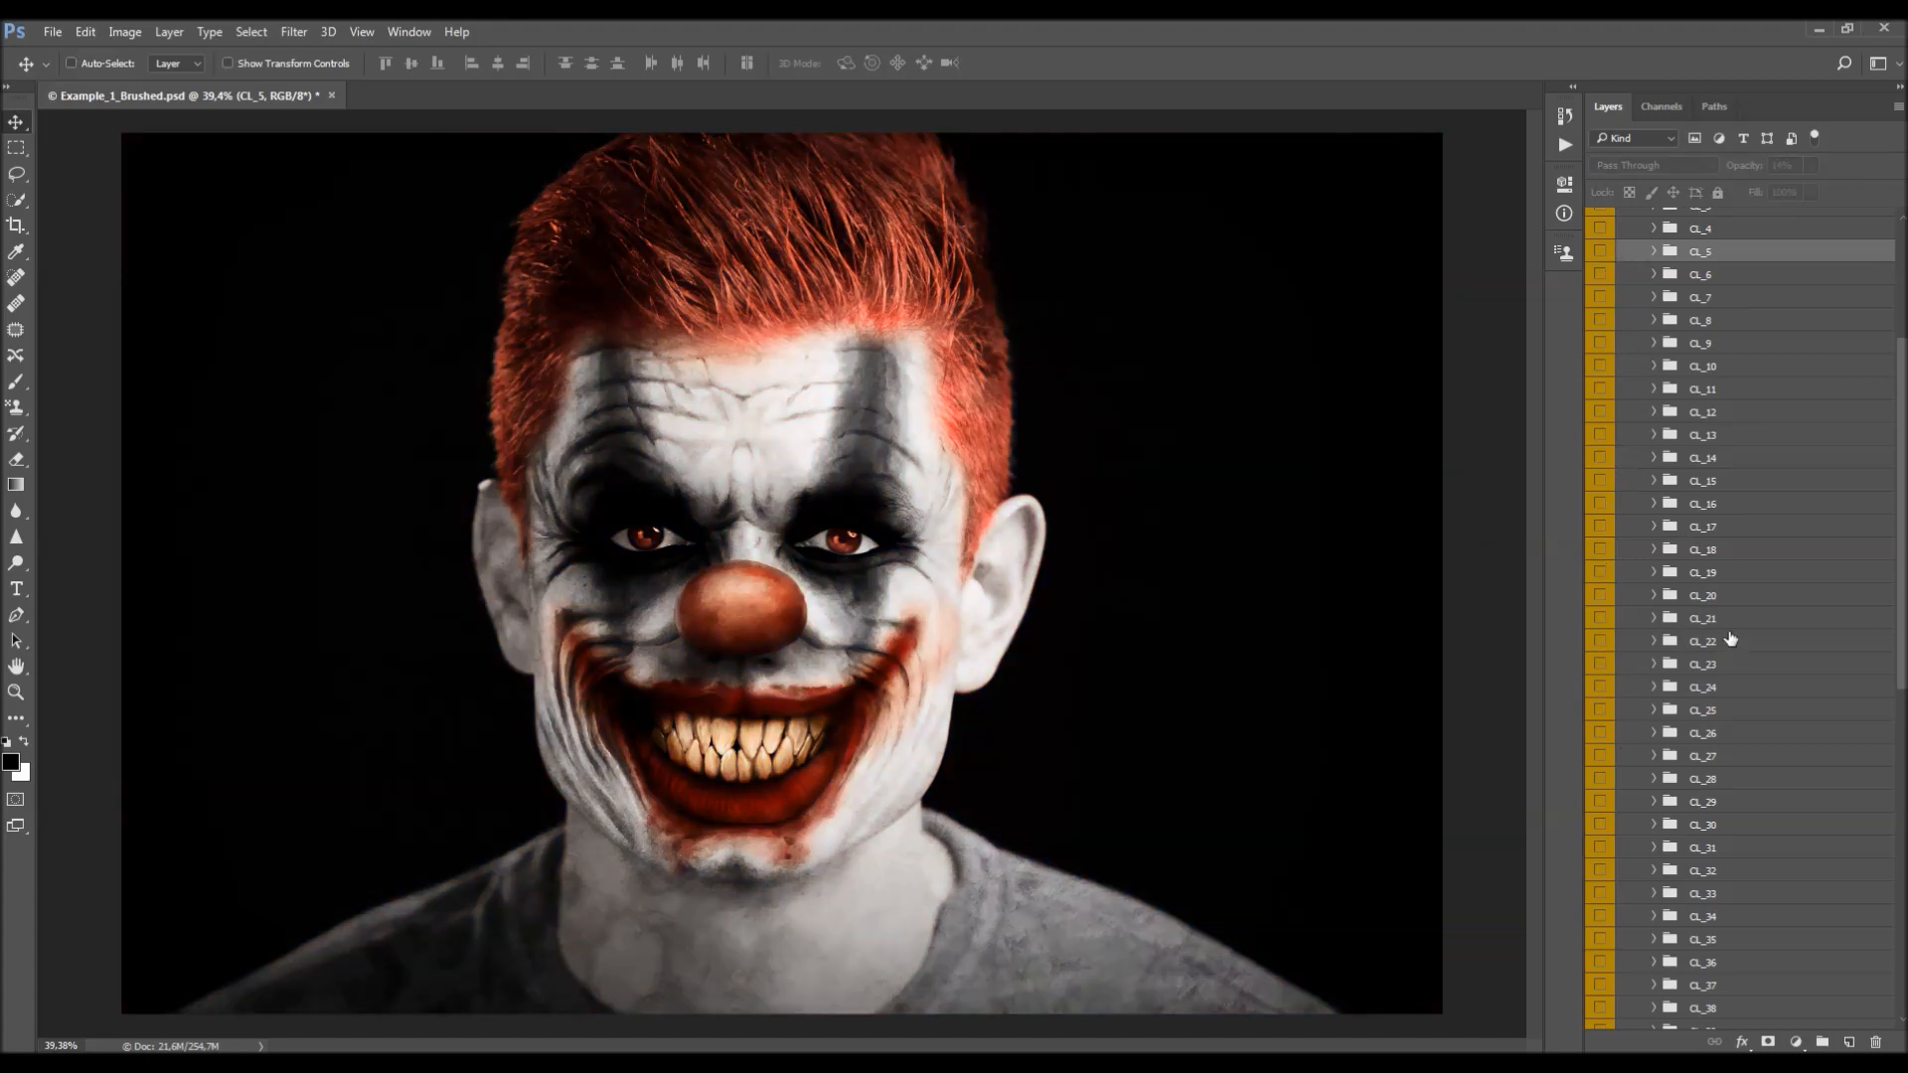
- Show the CL_12 color look, set its opacity to 42%, and collapse the Color Looks group
{"action": "scroll", "coordinate": [1733, 633], "scroll_direction": "up", "scroll_amount": 3}
{"action": "left_click", "coordinate": [1600, 561]}
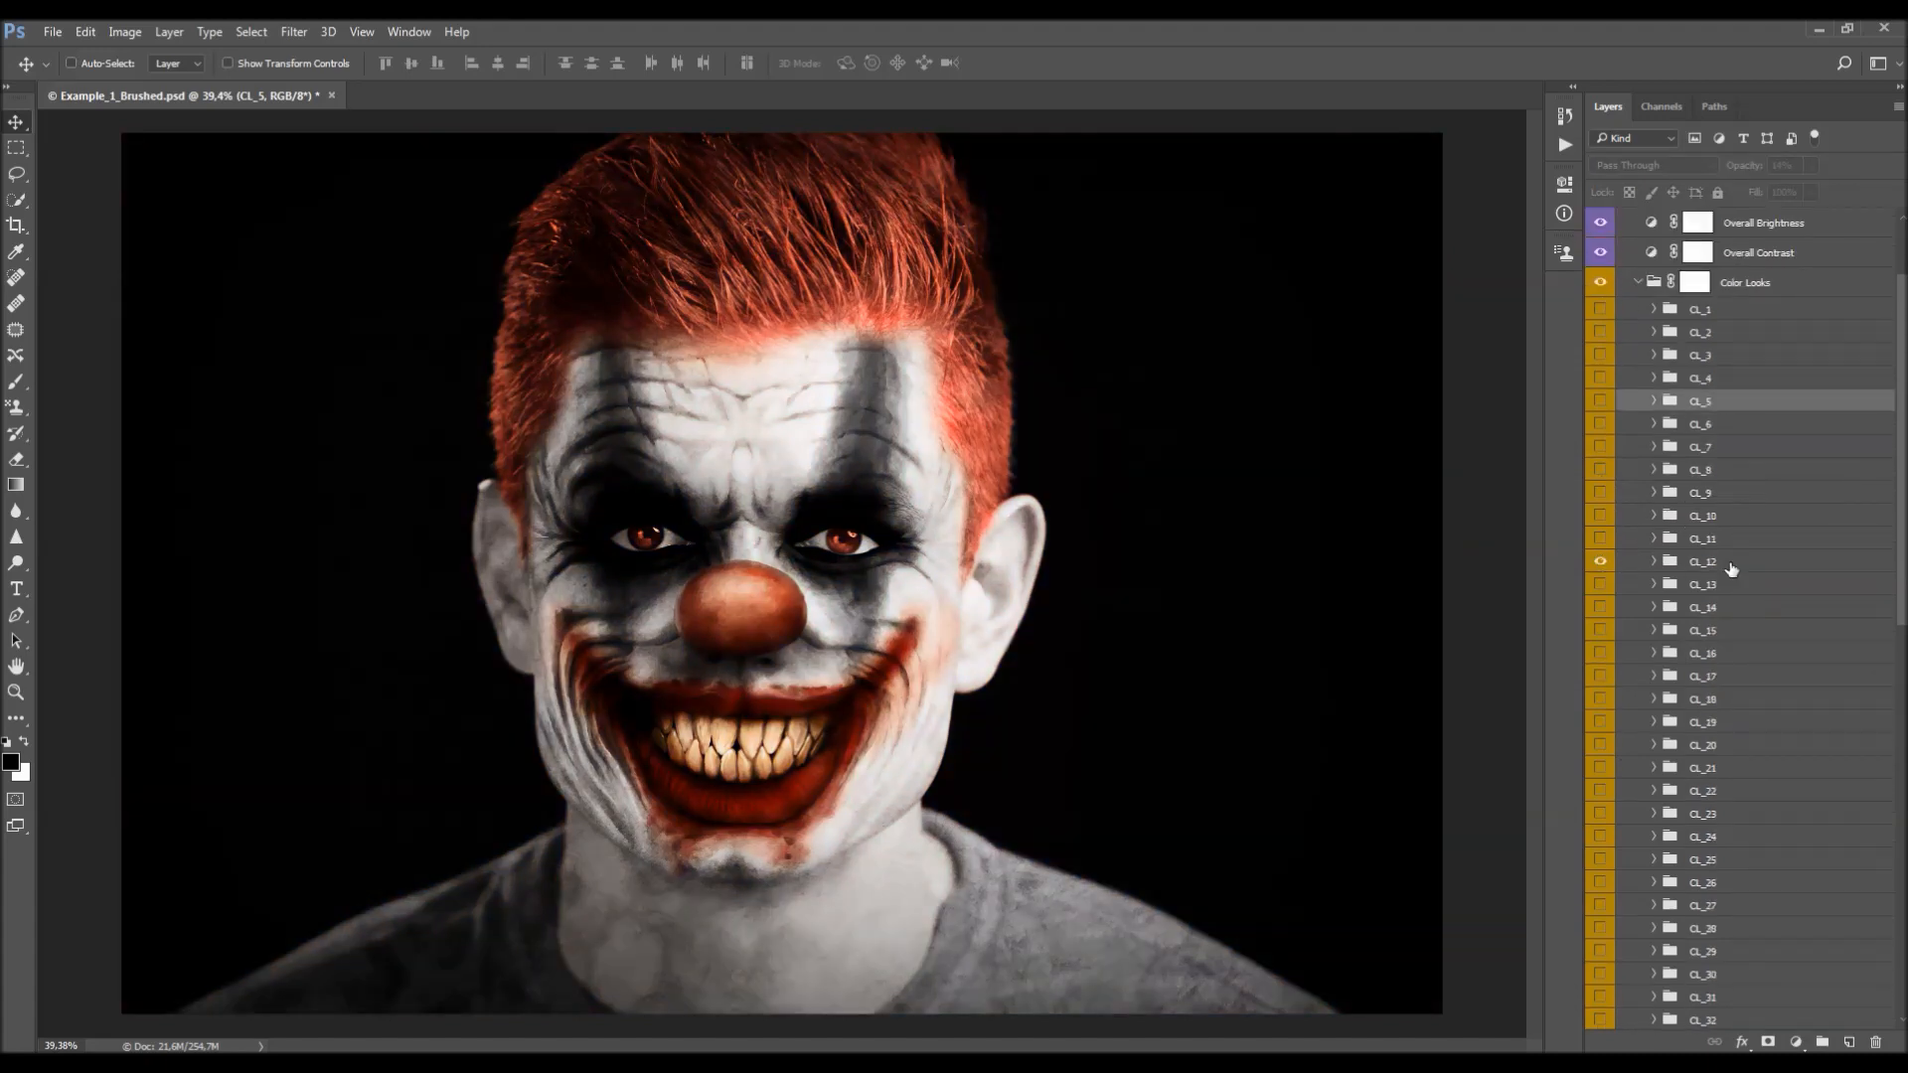
{"action": "left_click", "coordinate": [1732, 568]}
{"action": "left_click_drag", "start_coordinate": [1754, 171], "coordinate": [1457, 213]}
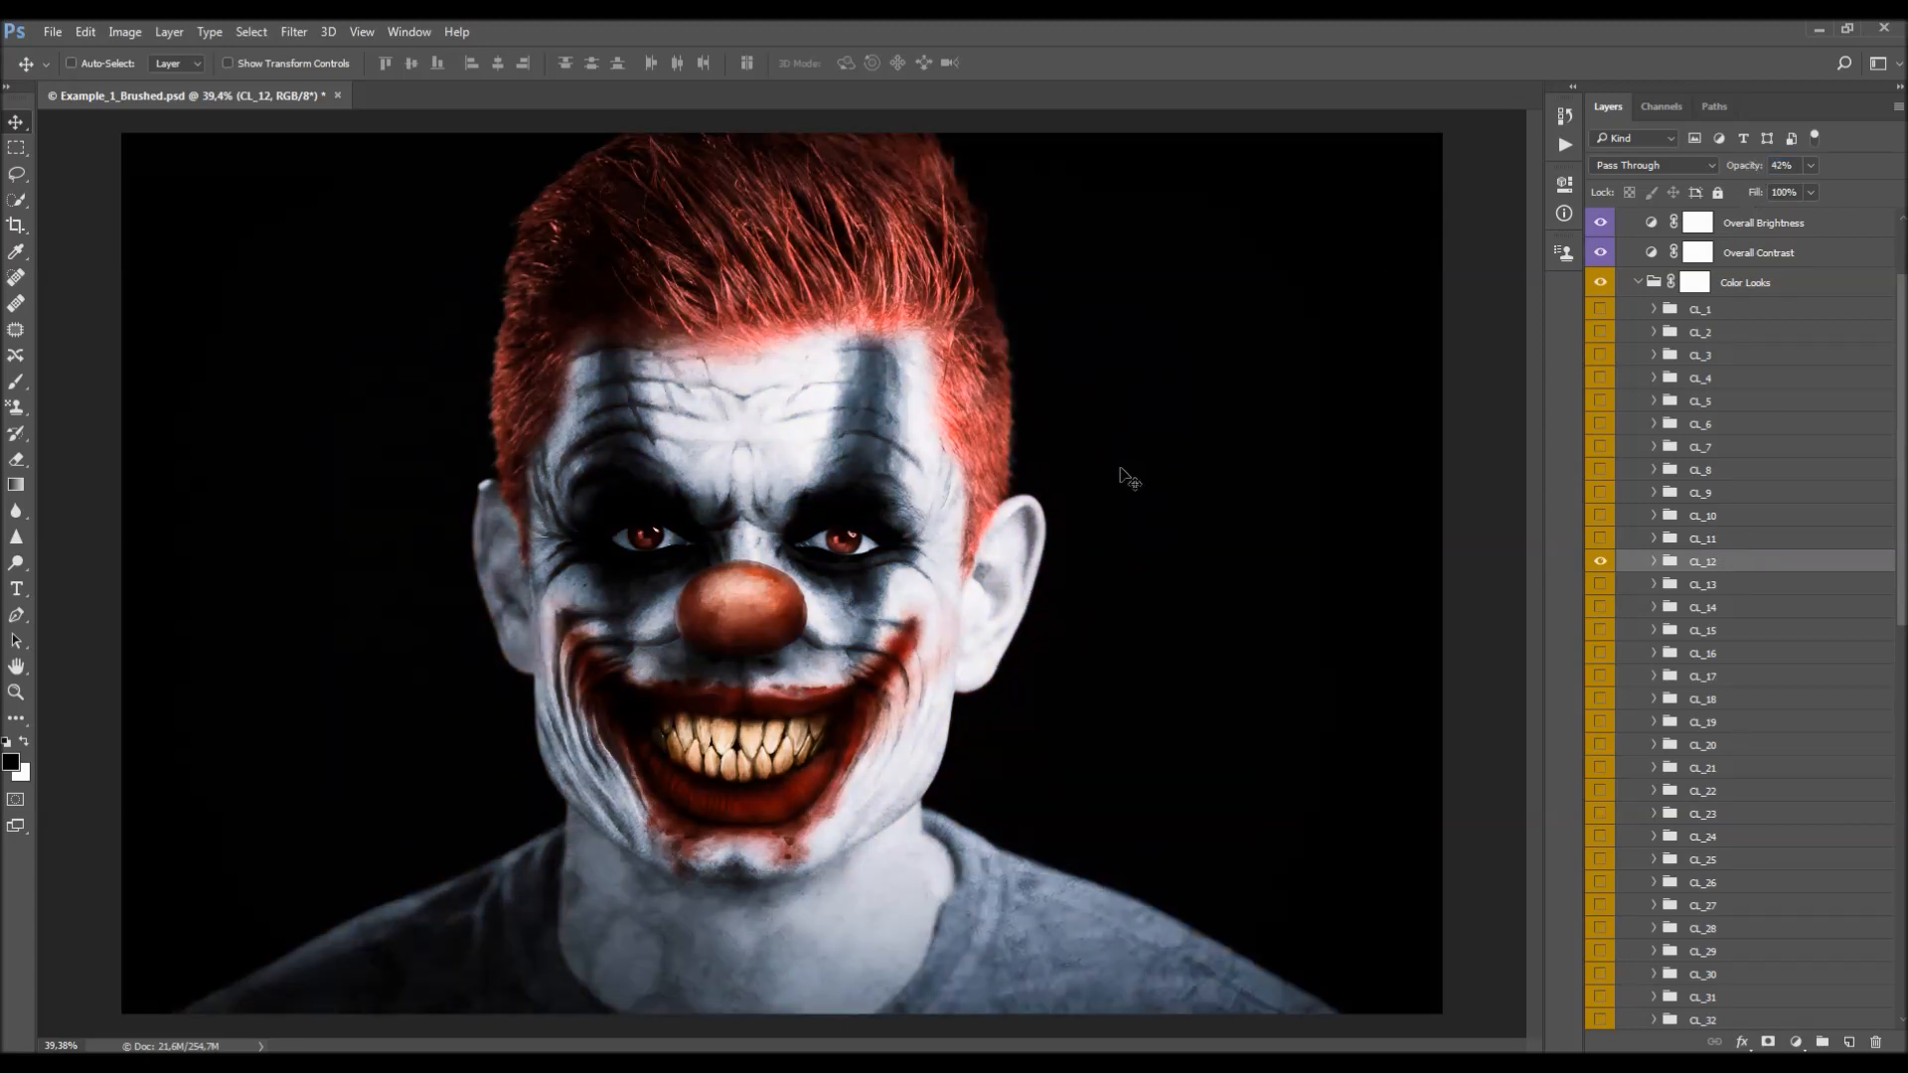
{"action": "scroll", "coordinate": [1130, 478], "scroll_direction": "down", "scroll_amount": 1}
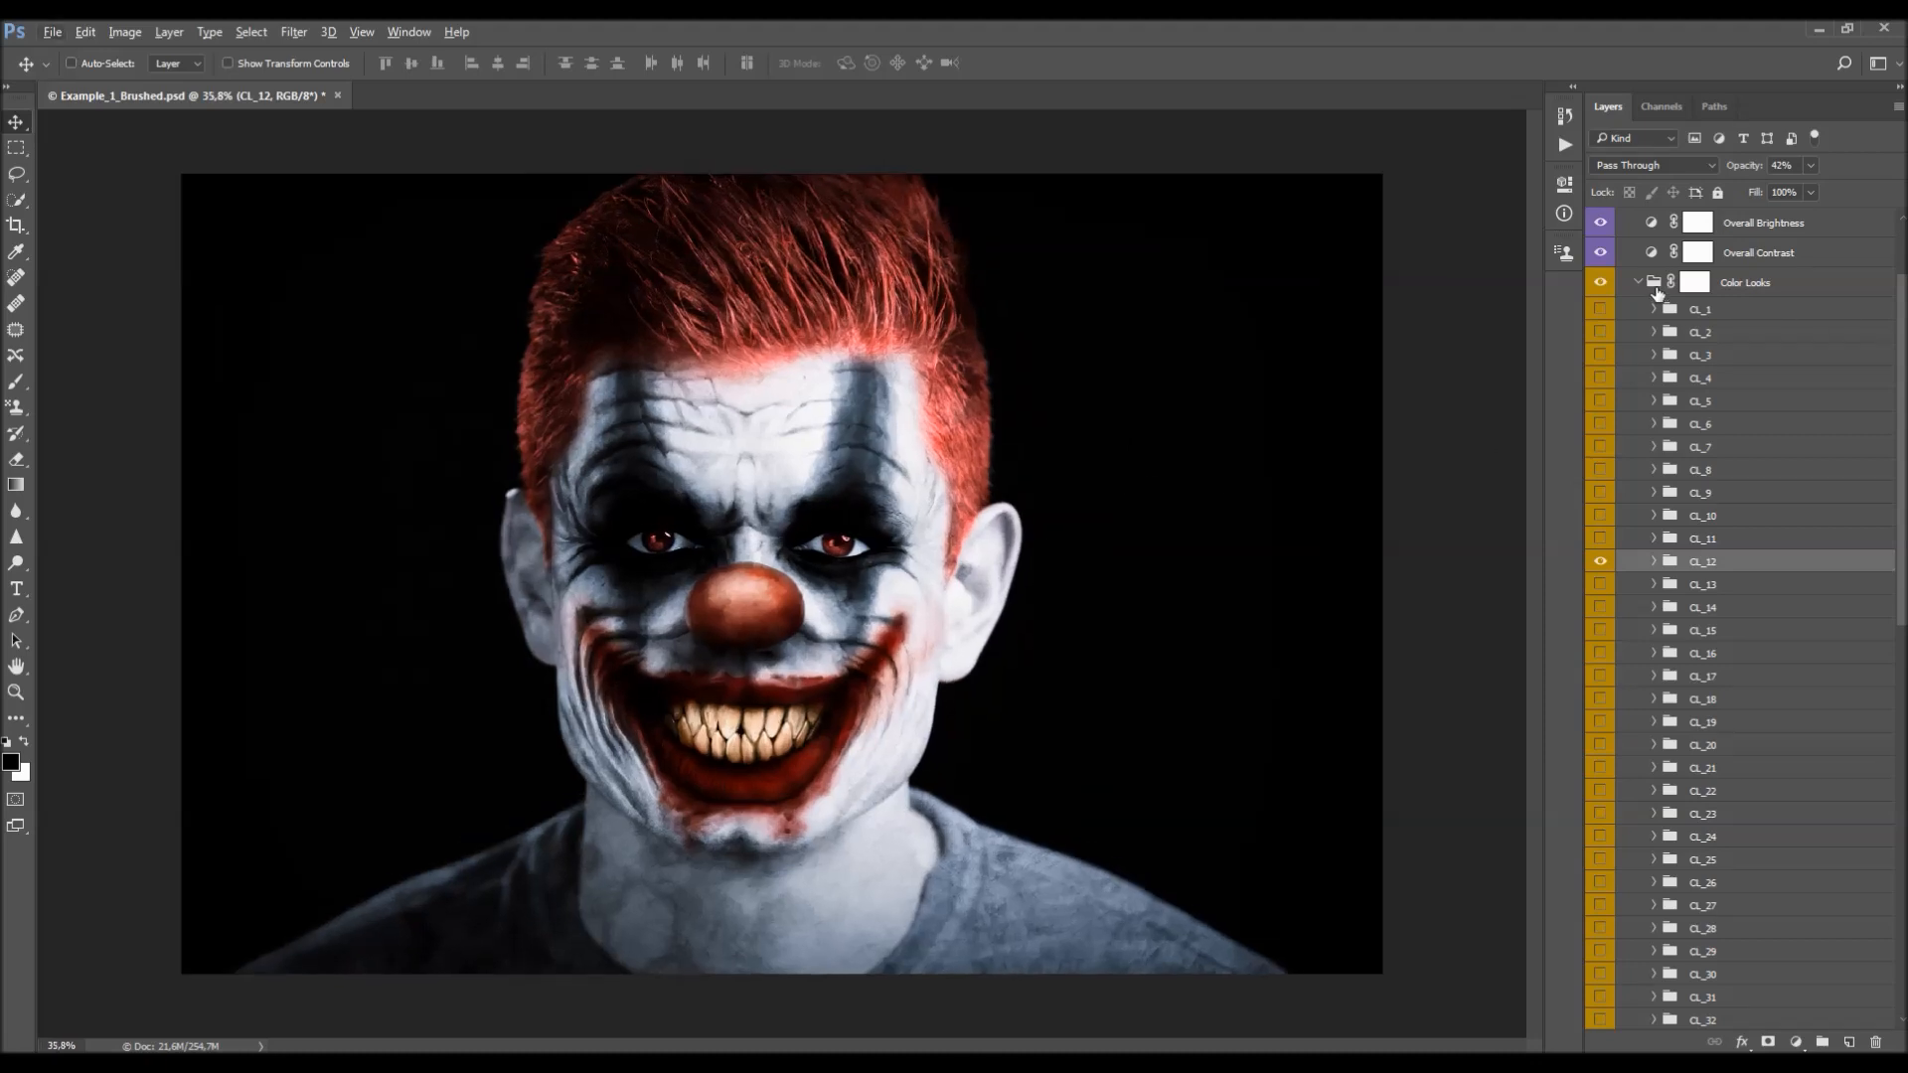
{"action": "left_click", "coordinate": [1638, 282]}
- Set the Overall Contrast layer's opacity to 18% and compare the image with the layer off and on
{"action": "left_click", "coordinate": [1765, 272]}
{"action": "scroll", "coordinate": [1765, 272], "scroll_direction": "up", "scroll_amount": 2}
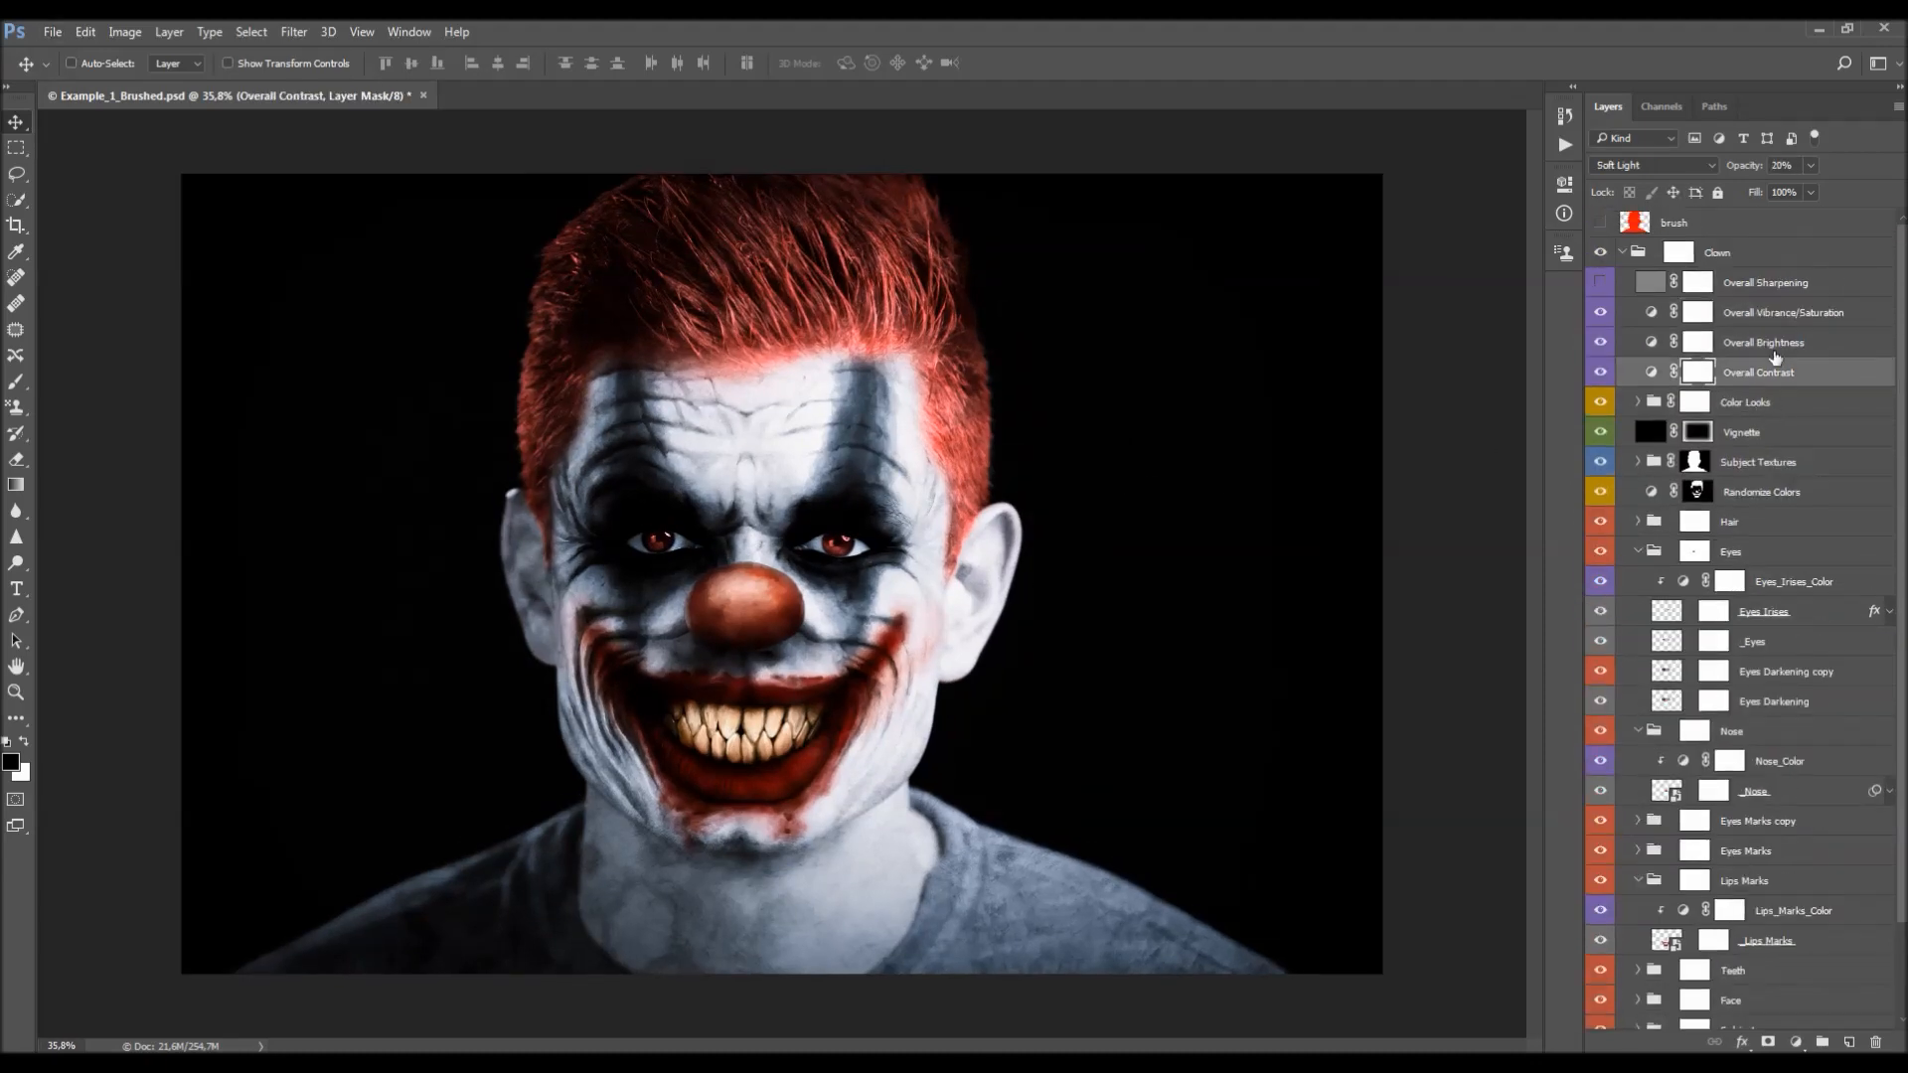
{"action": "left_click_drag", "start_coordinate": [1767, 165], "coordinate": [1332, 256]}
{"action": "left_click", "coordinate": [1600, 373]}
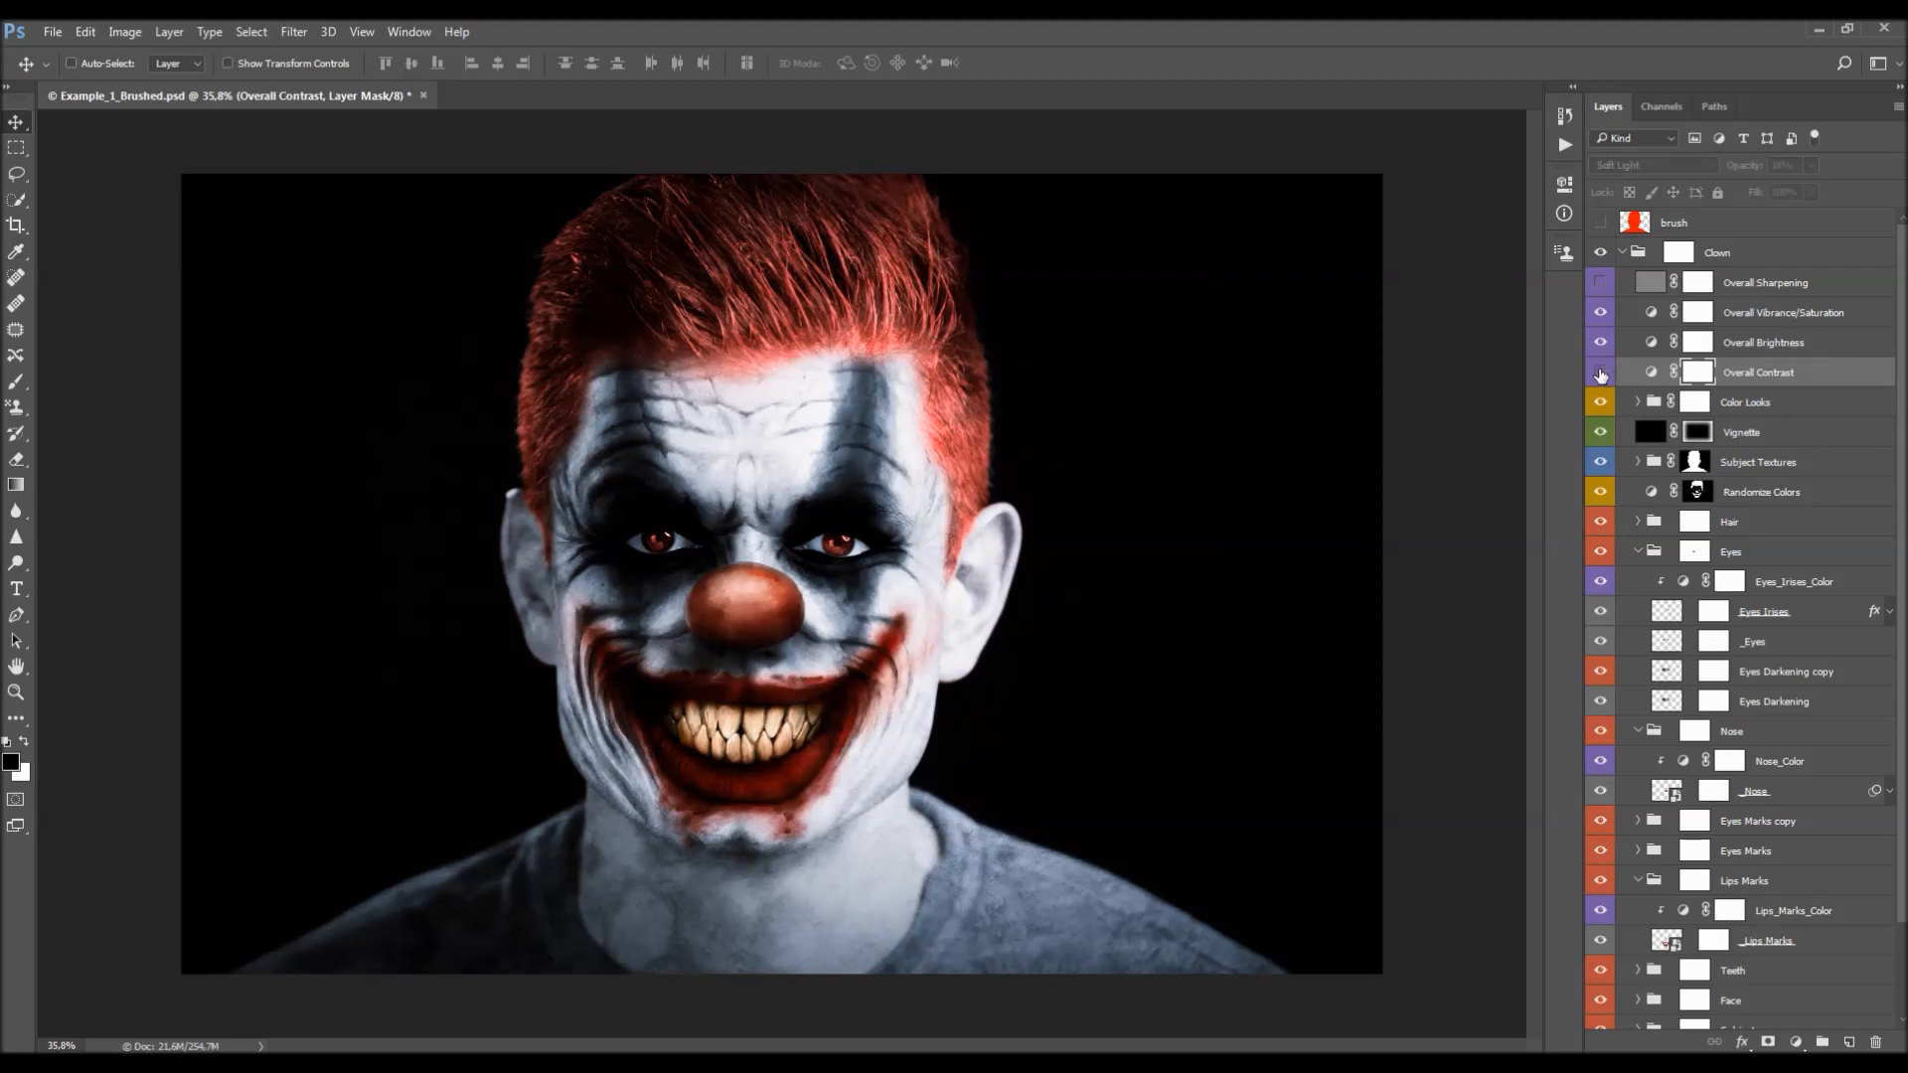
{"action": "left_click", "coordinate": [1600, 373]}
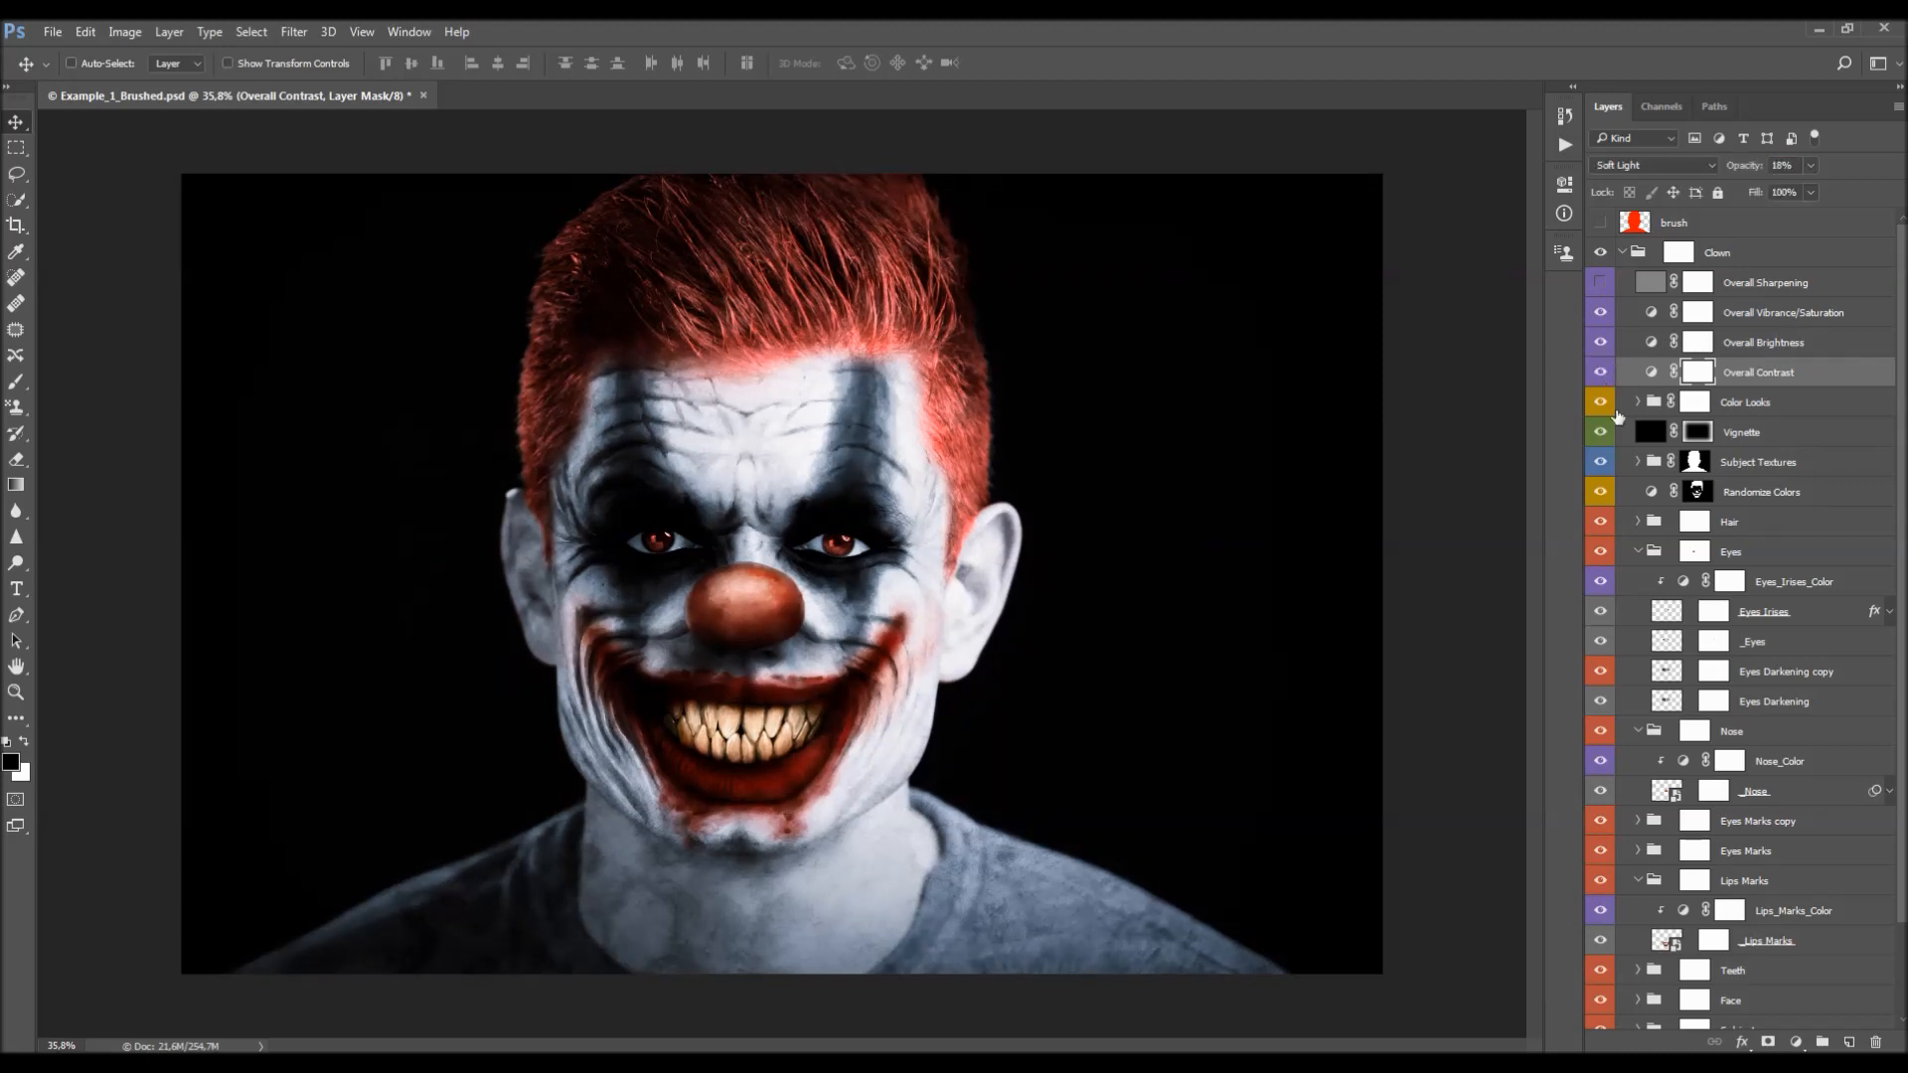
- Try shifting the input levels of the Overall Brightness adjustment, and reset the adjustment
{"action": "left_click", "coordinate": [1765, 343]}
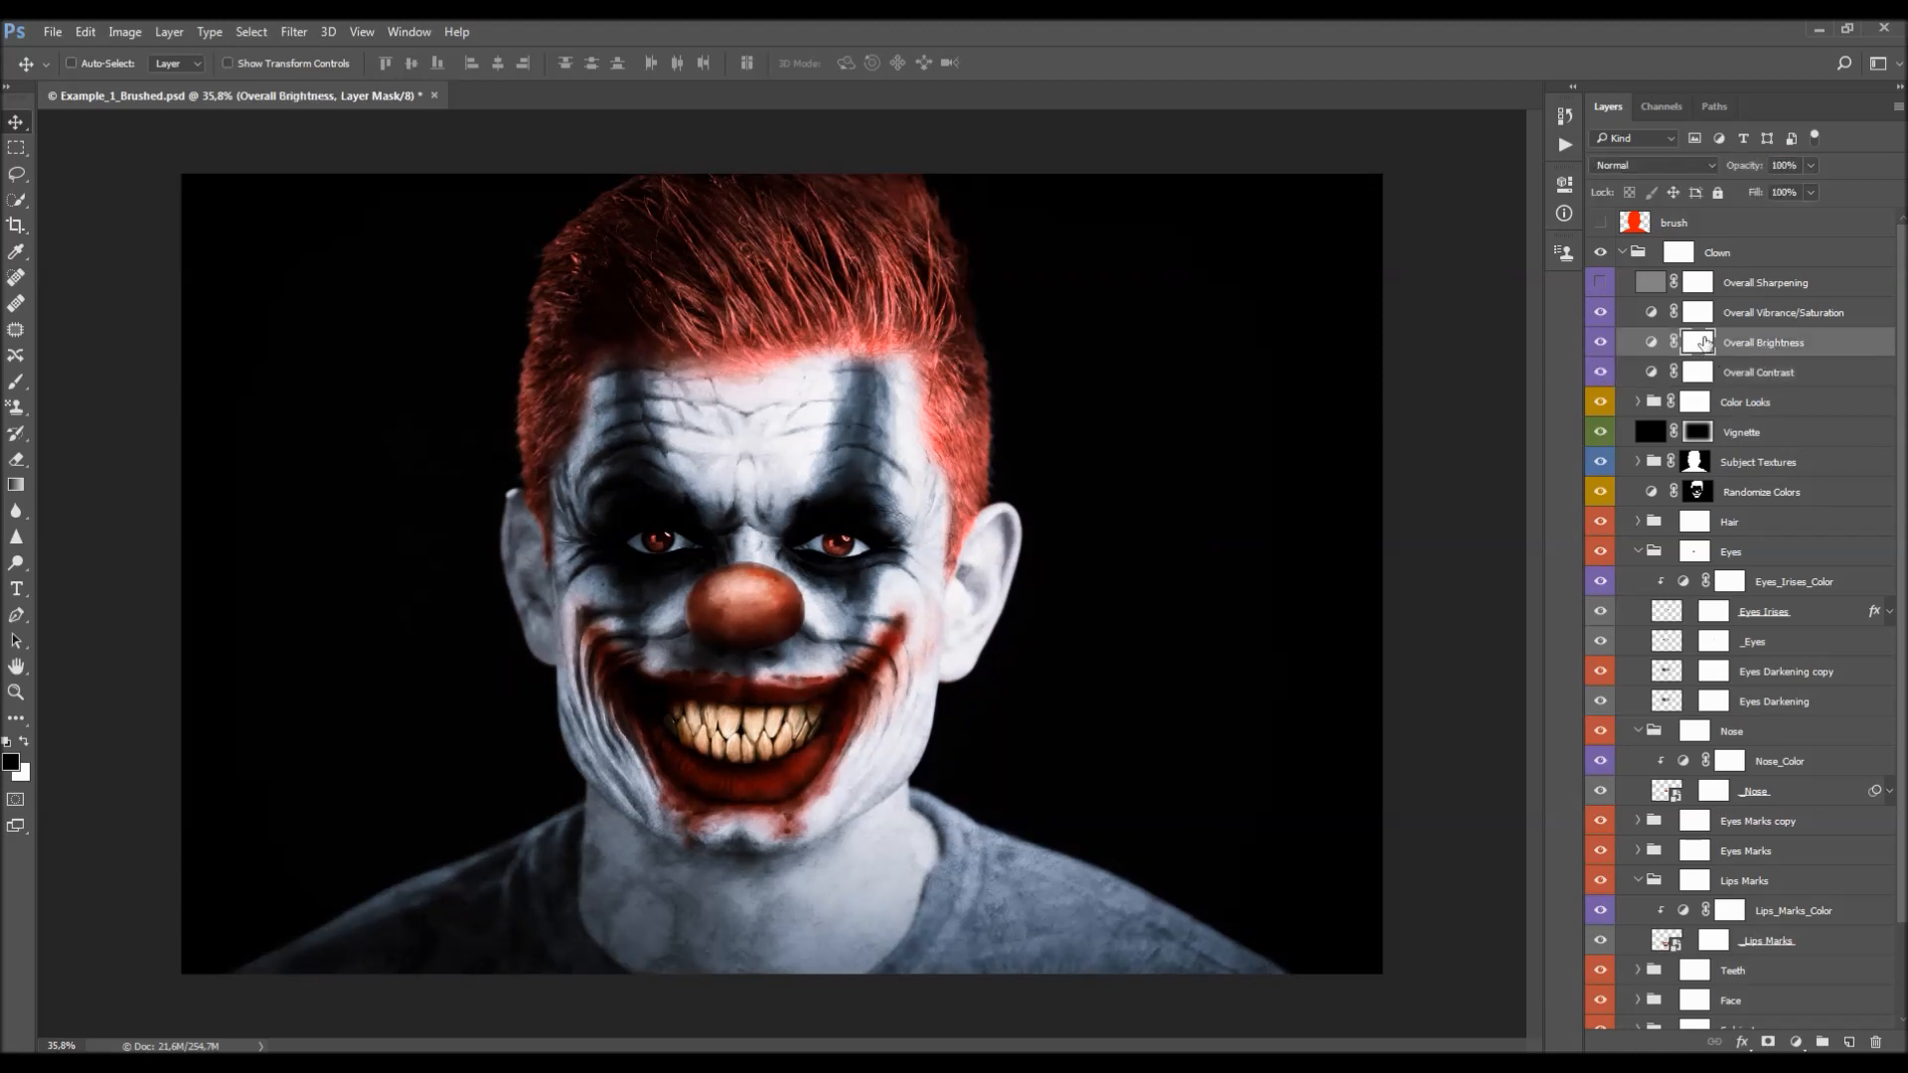
{"action": "double_click", "coordinate": [1651, 342]}
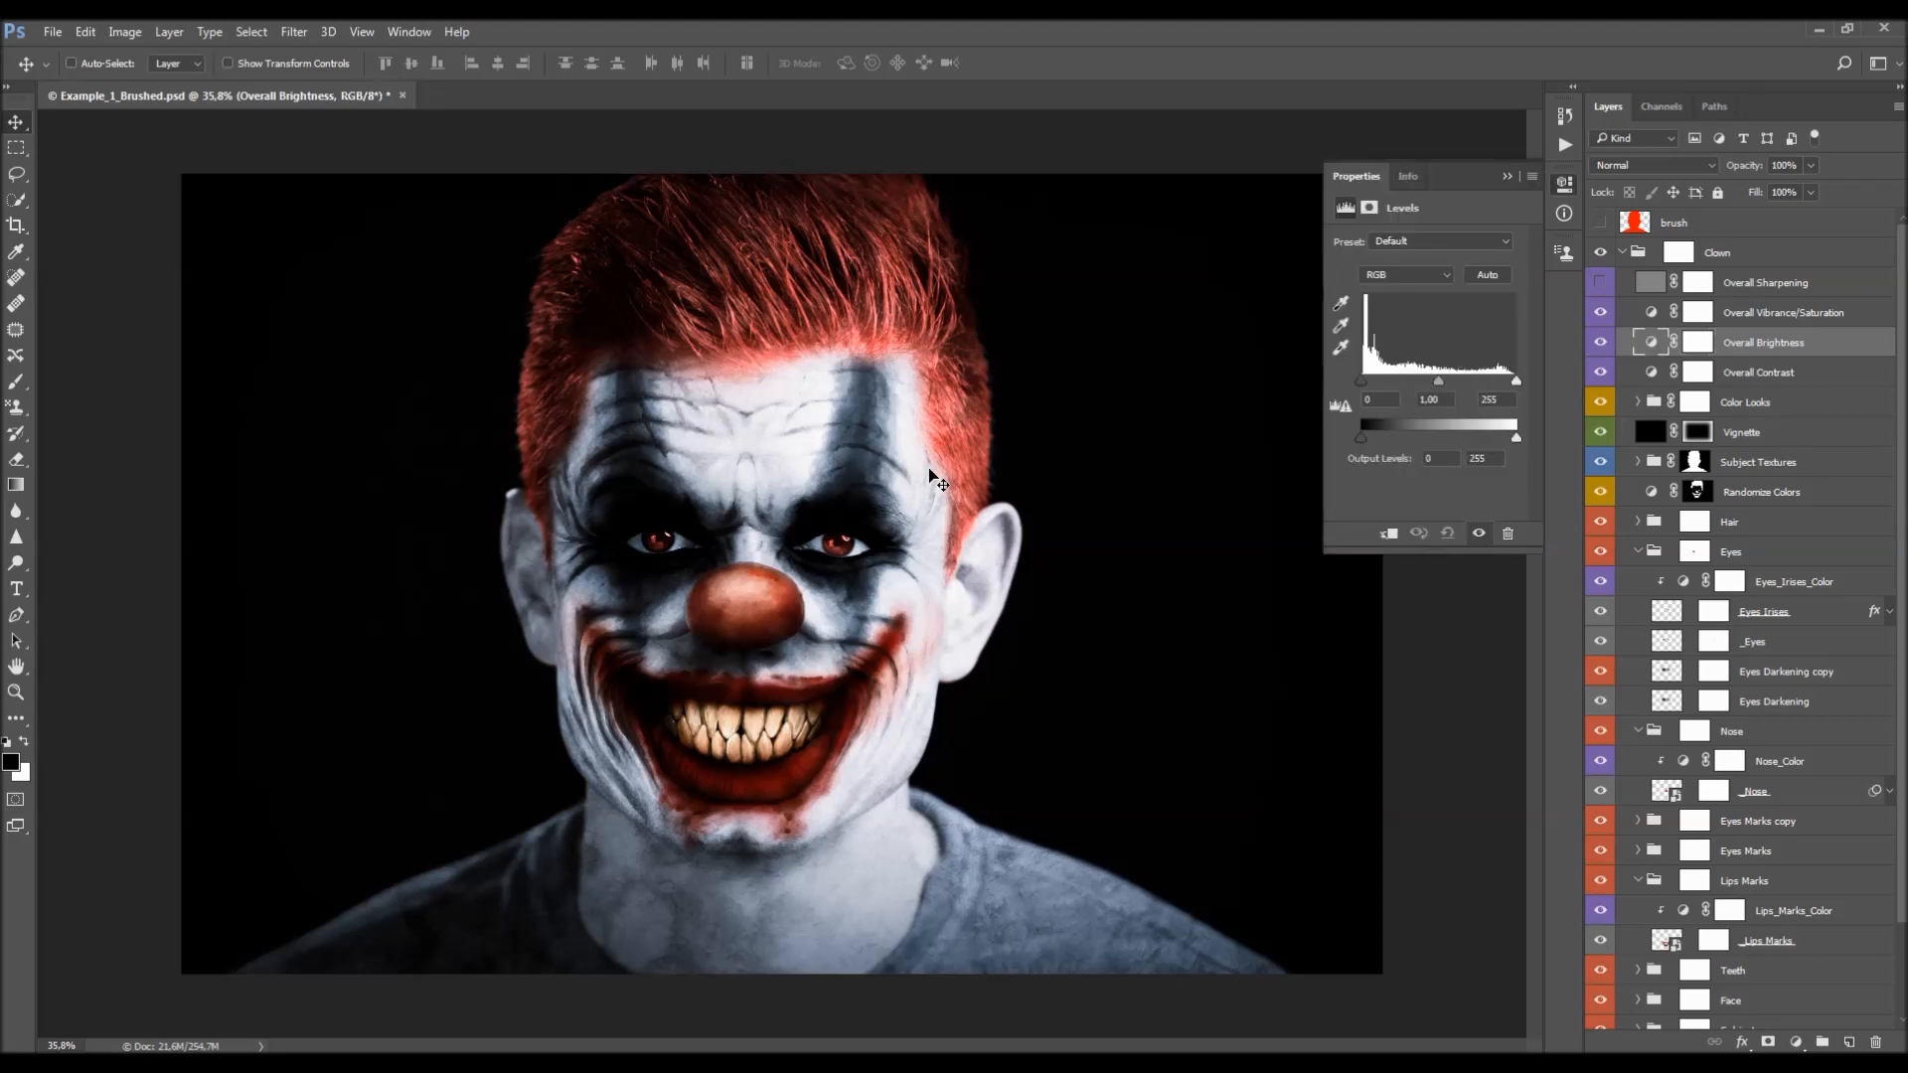
{"action": "mouse_move", "coordinate": [1362, 387]}
{"action": "left_mouse_down"}
{"action": "mouse_move", "coordinate": [1380, 387]}
{"action": "mouse_move", "coordinate": [1338, 382]}
{"action": "left_mouse_up"}
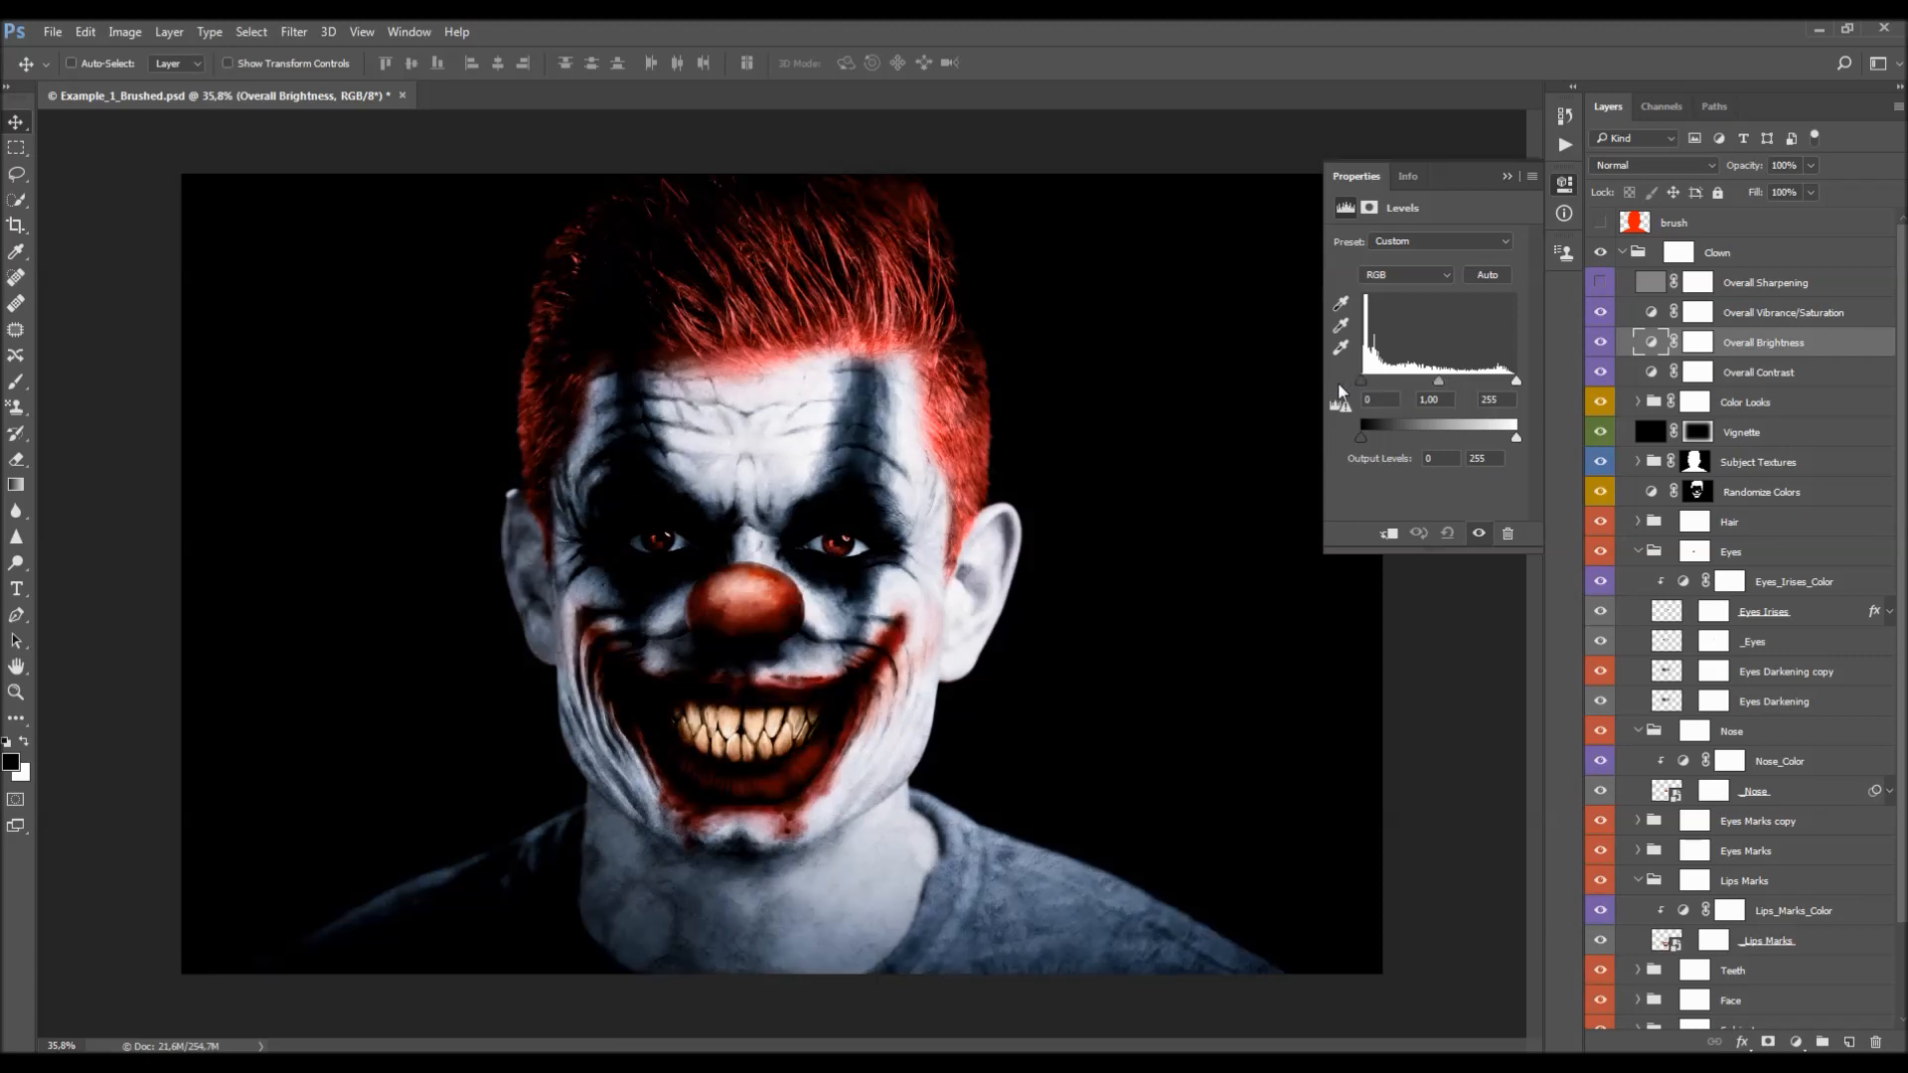
{"action": "left_click_drag", "start_coordinate": [1517, 381], "coordinate": [1419, 387]}
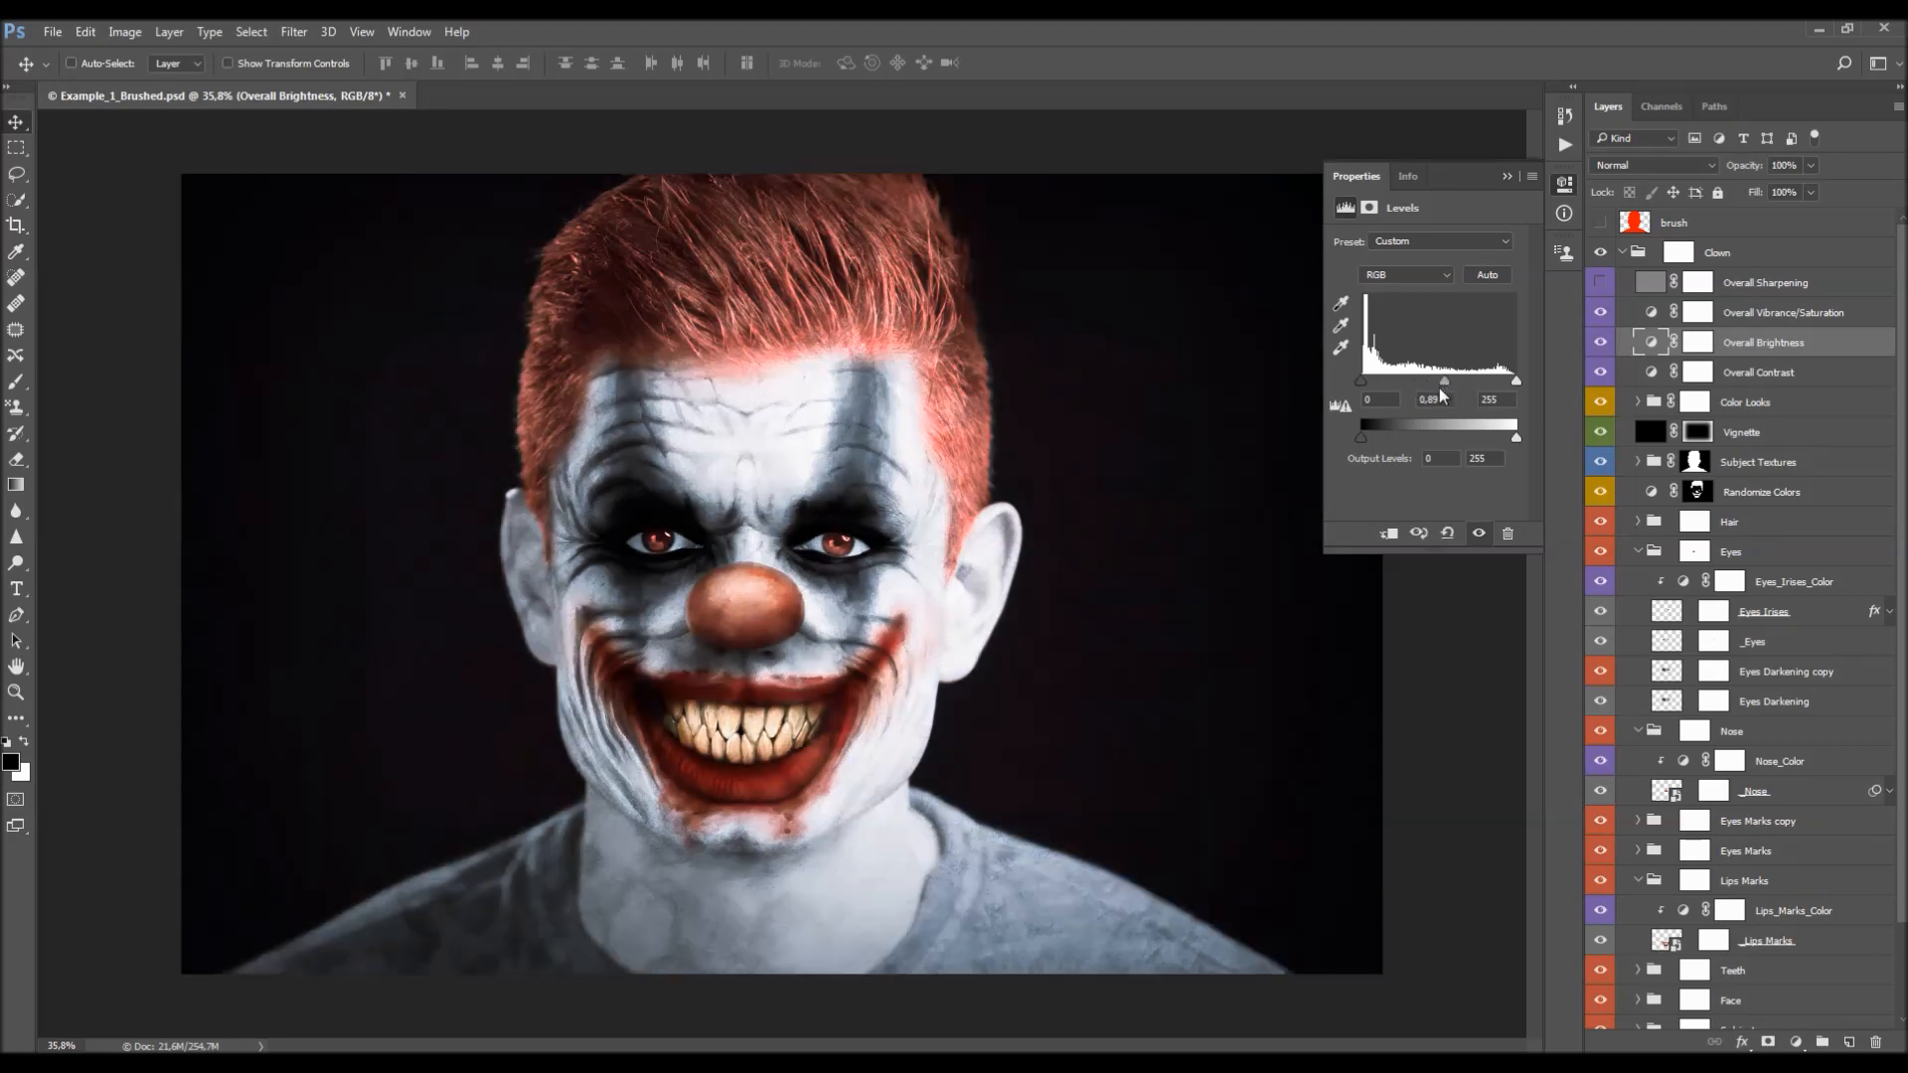
{"action": "left_click", "coordinate": [1447, 534]}
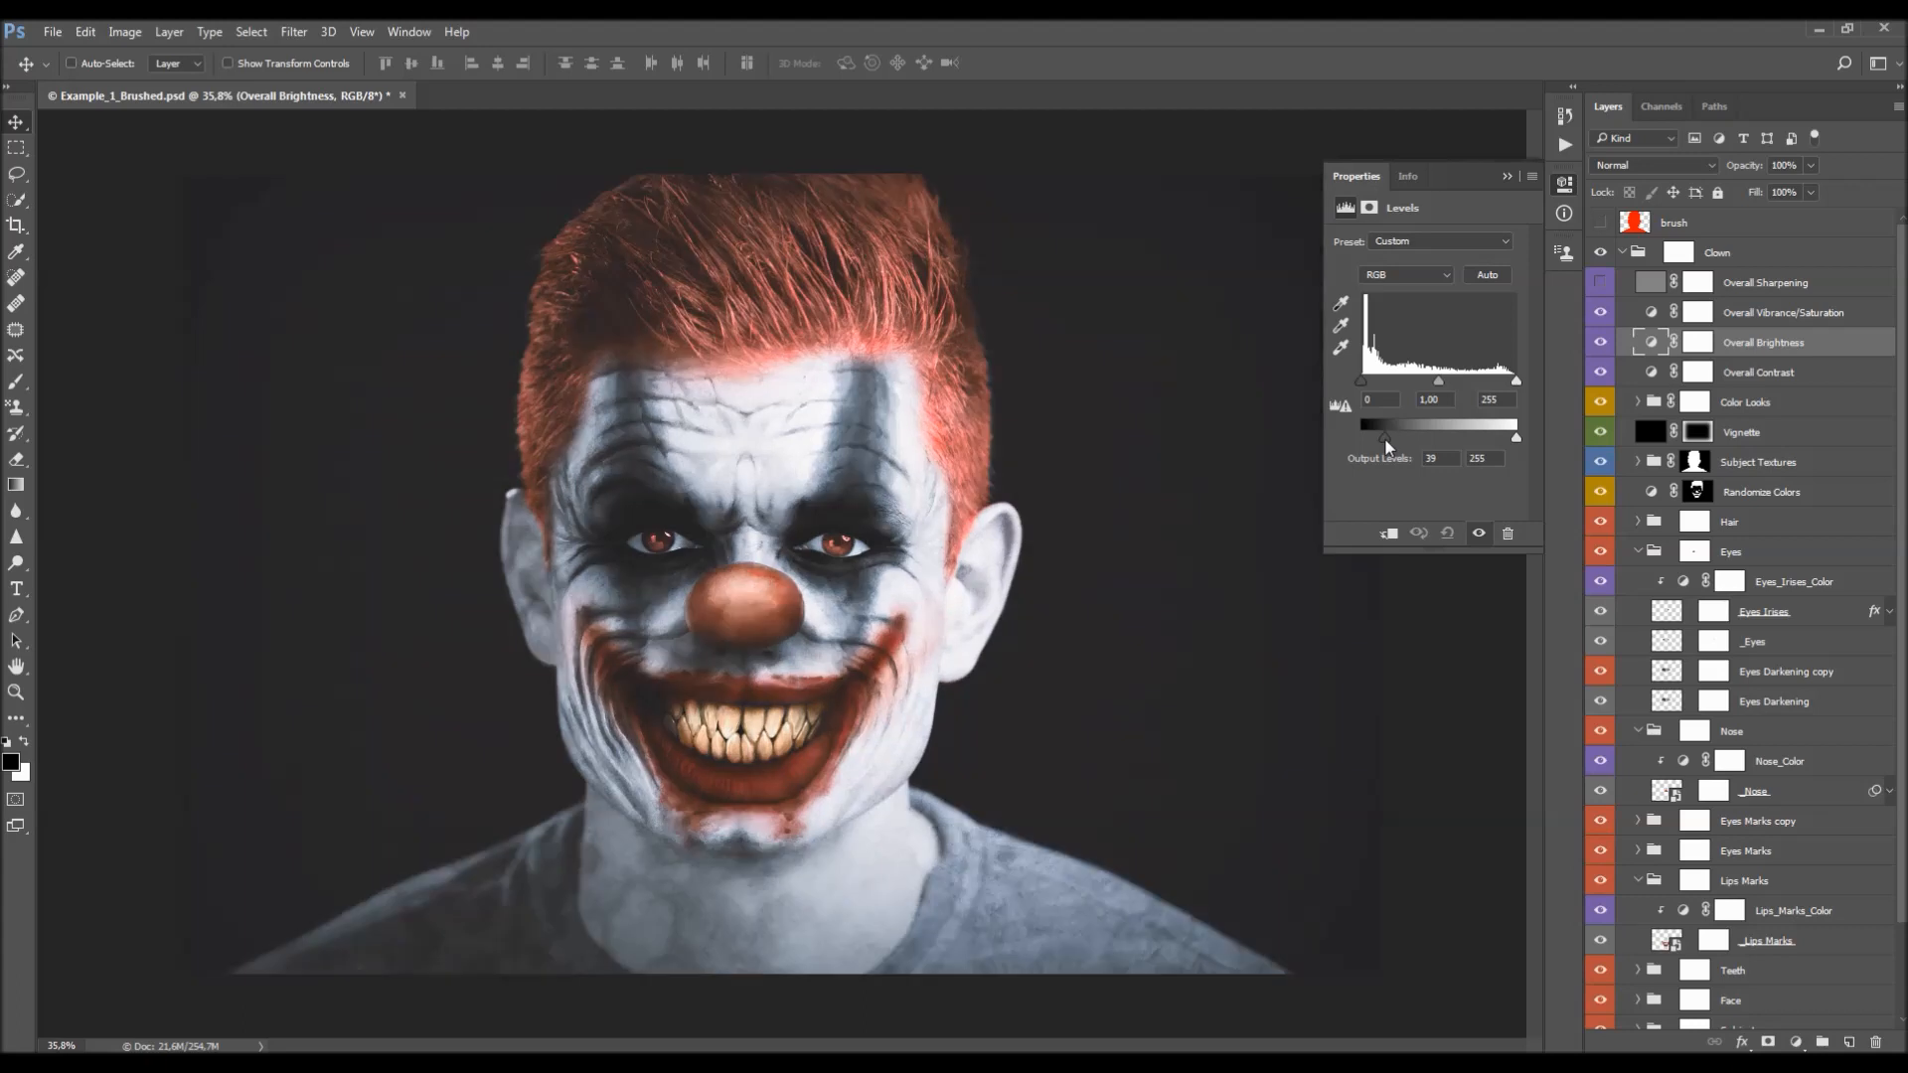
- Set the Overall Brightness output levels to 8 and 219, and compare the image with the layer off and on
{"action": "left_click_drag", "start_coordinate": [1388, 442], "coordinate": [1361, 440]}
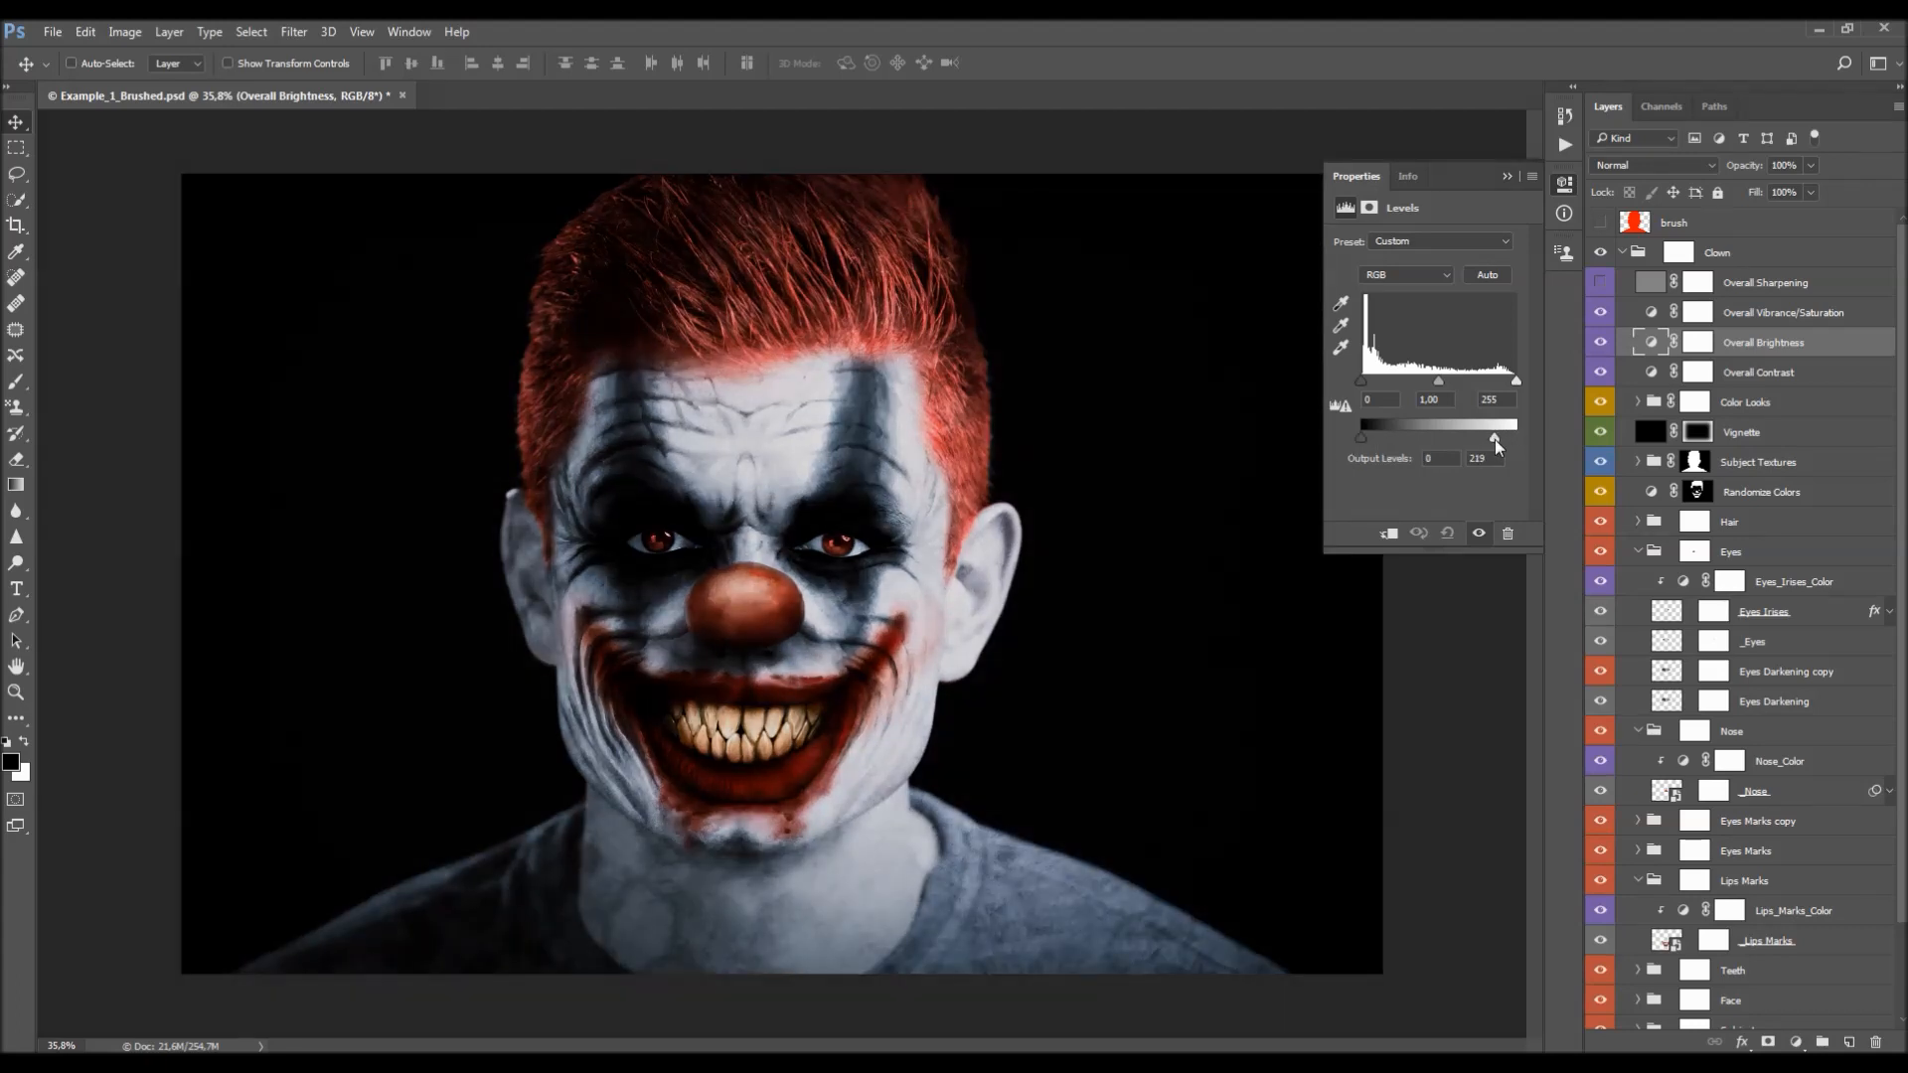
{"action": "left_click", "coordinate": [1506, 176]}
{"action": "left_click", "coordinate": [1600, 343]}
{"action": "left_click", "coordinate": [1601, 344]}
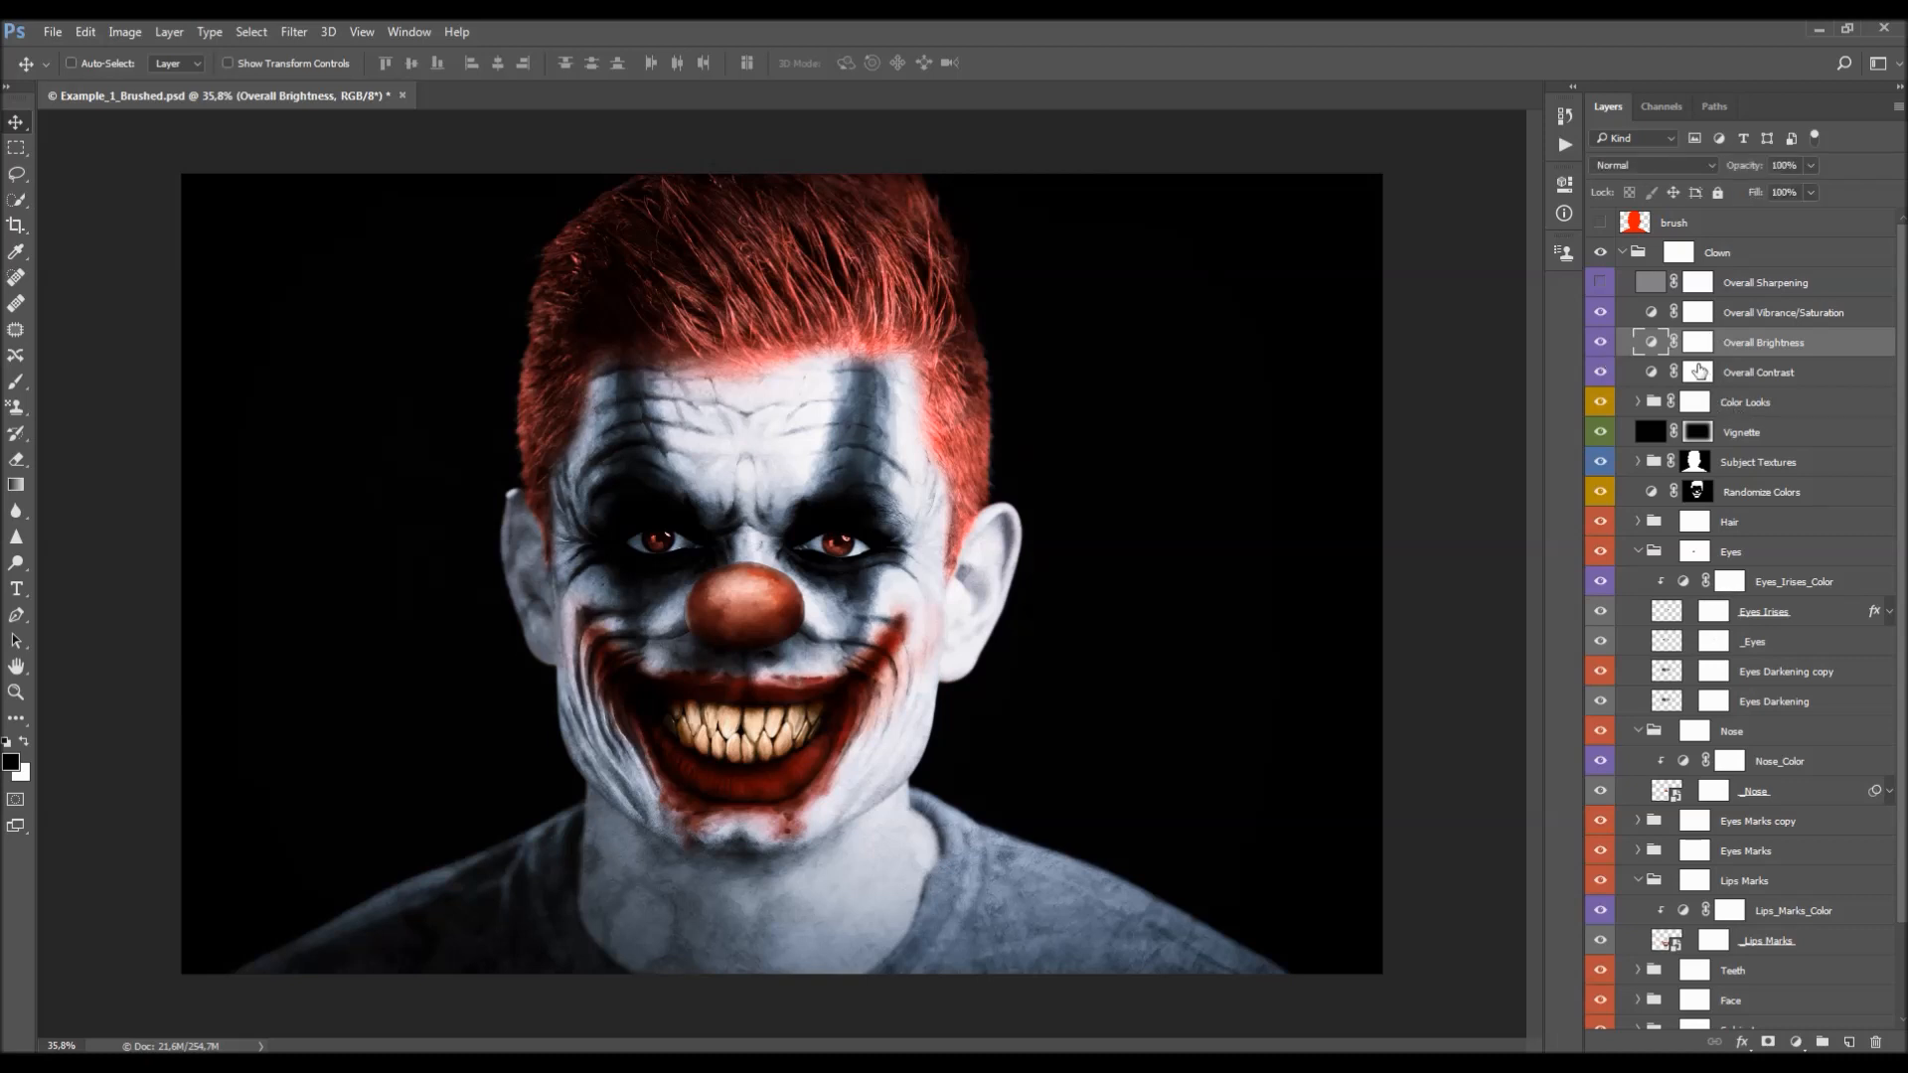
- Review the Overall Vibrance/Saturation settings and compare the image with the layer off and on
{"action": "left_click", "coordinate": [1767, 316]}
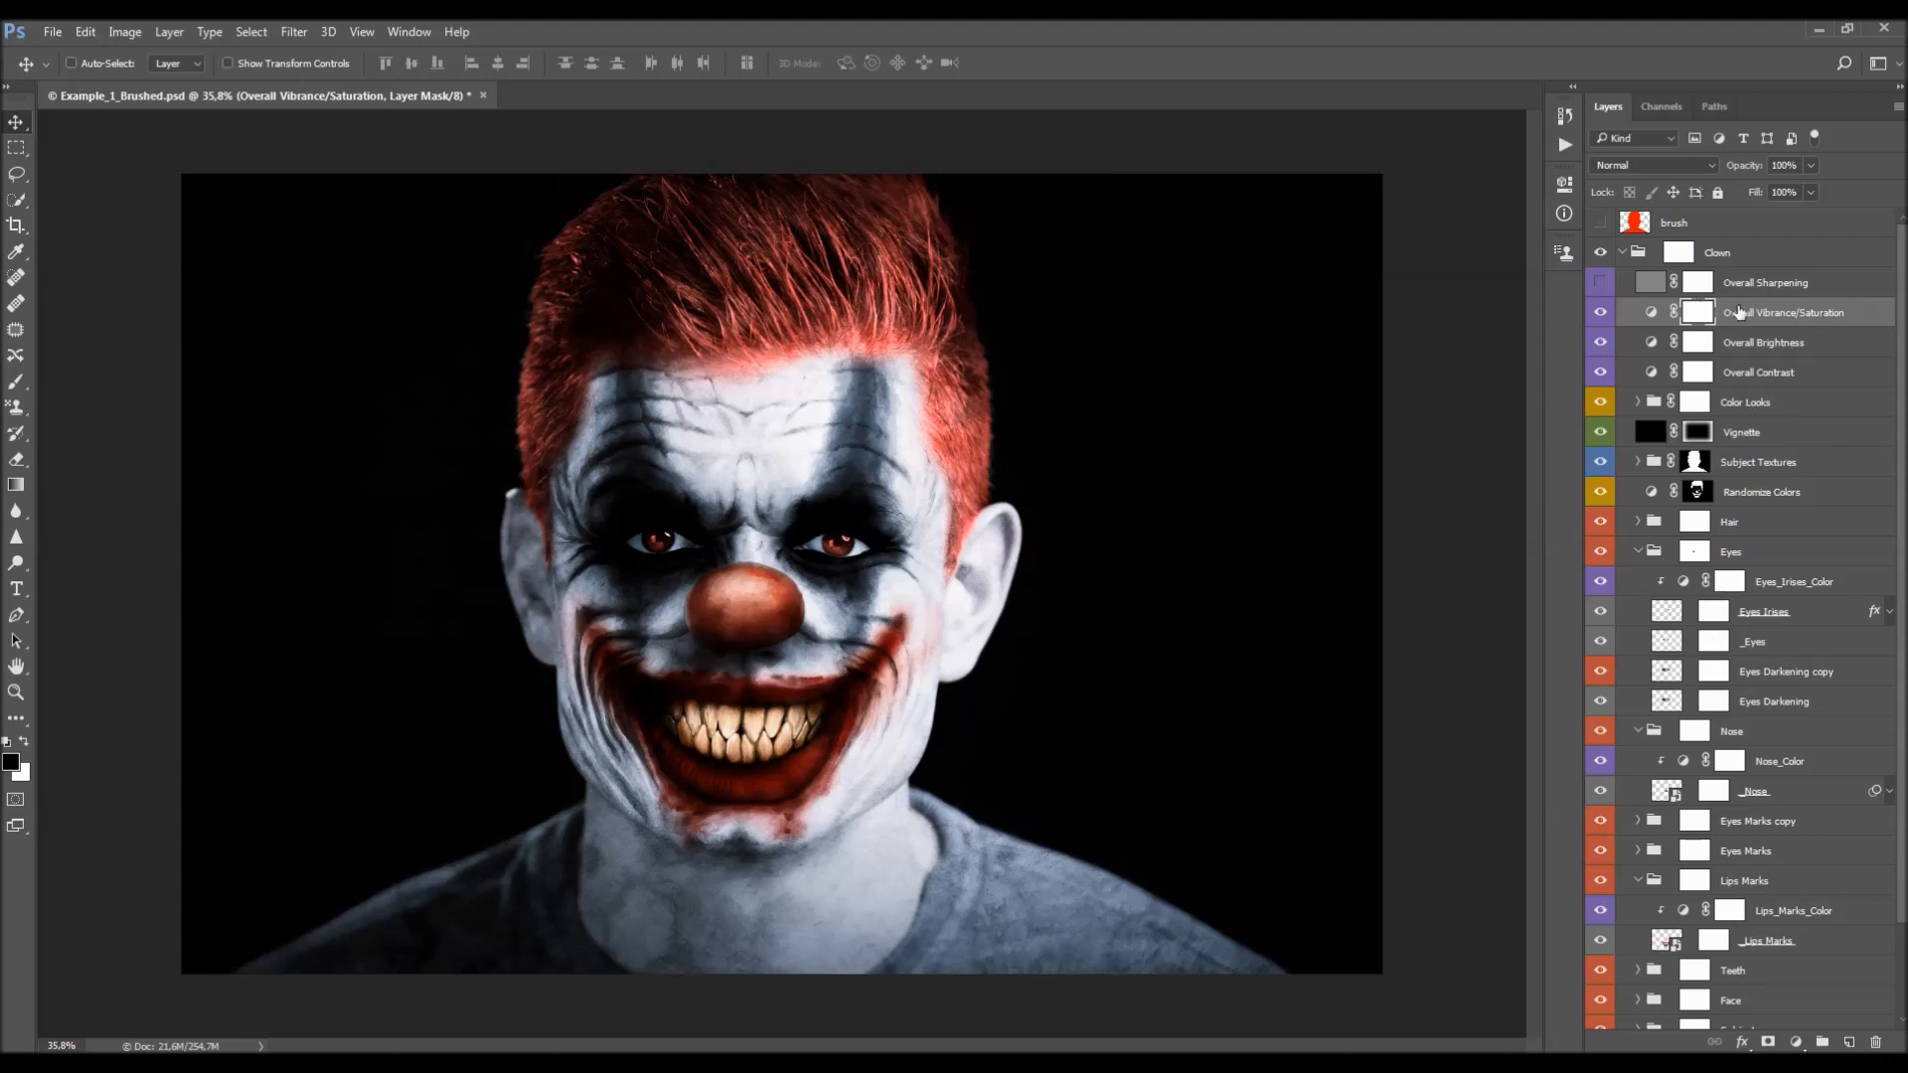
{"action": "double_click", "coordinate": [1651, 313]}
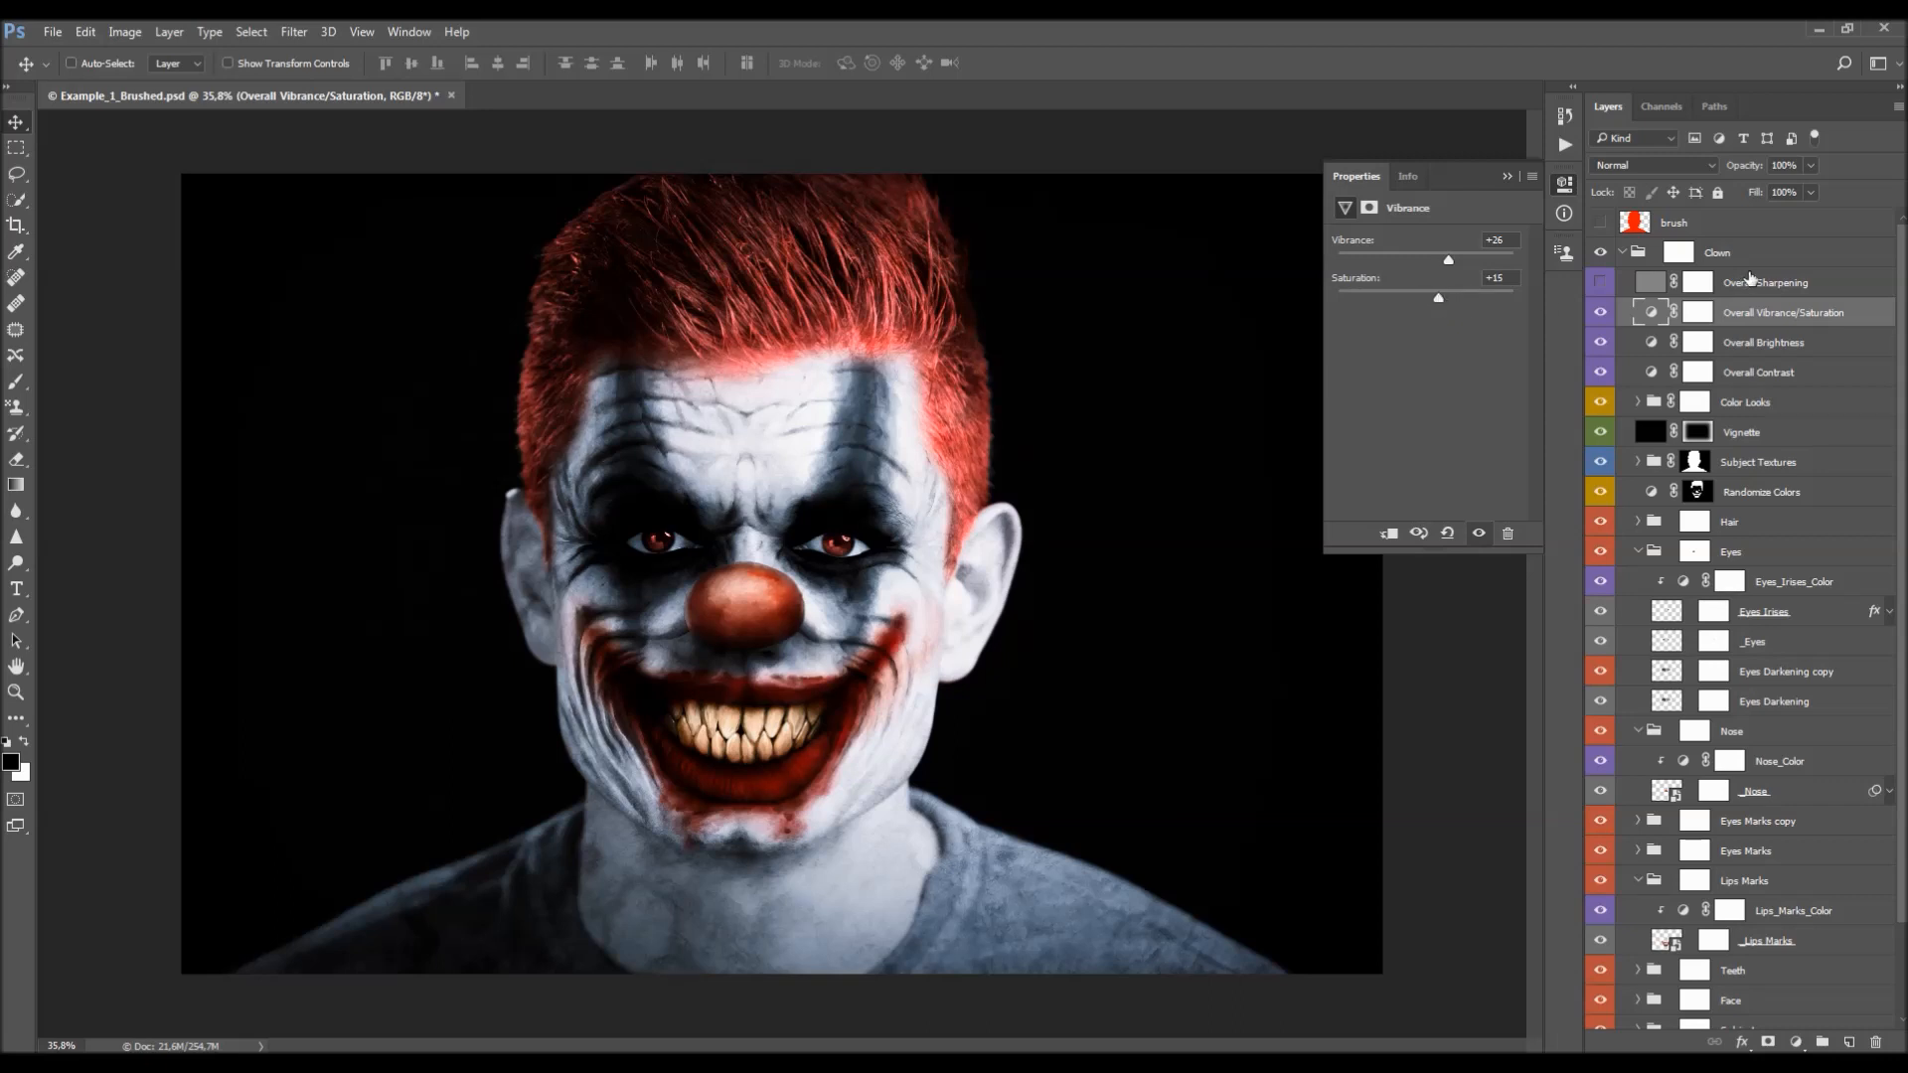
{"action": "left_click", "coordinate": [1507, 177]}
{"action": "left_click", "coordinate": [1607, 315]}
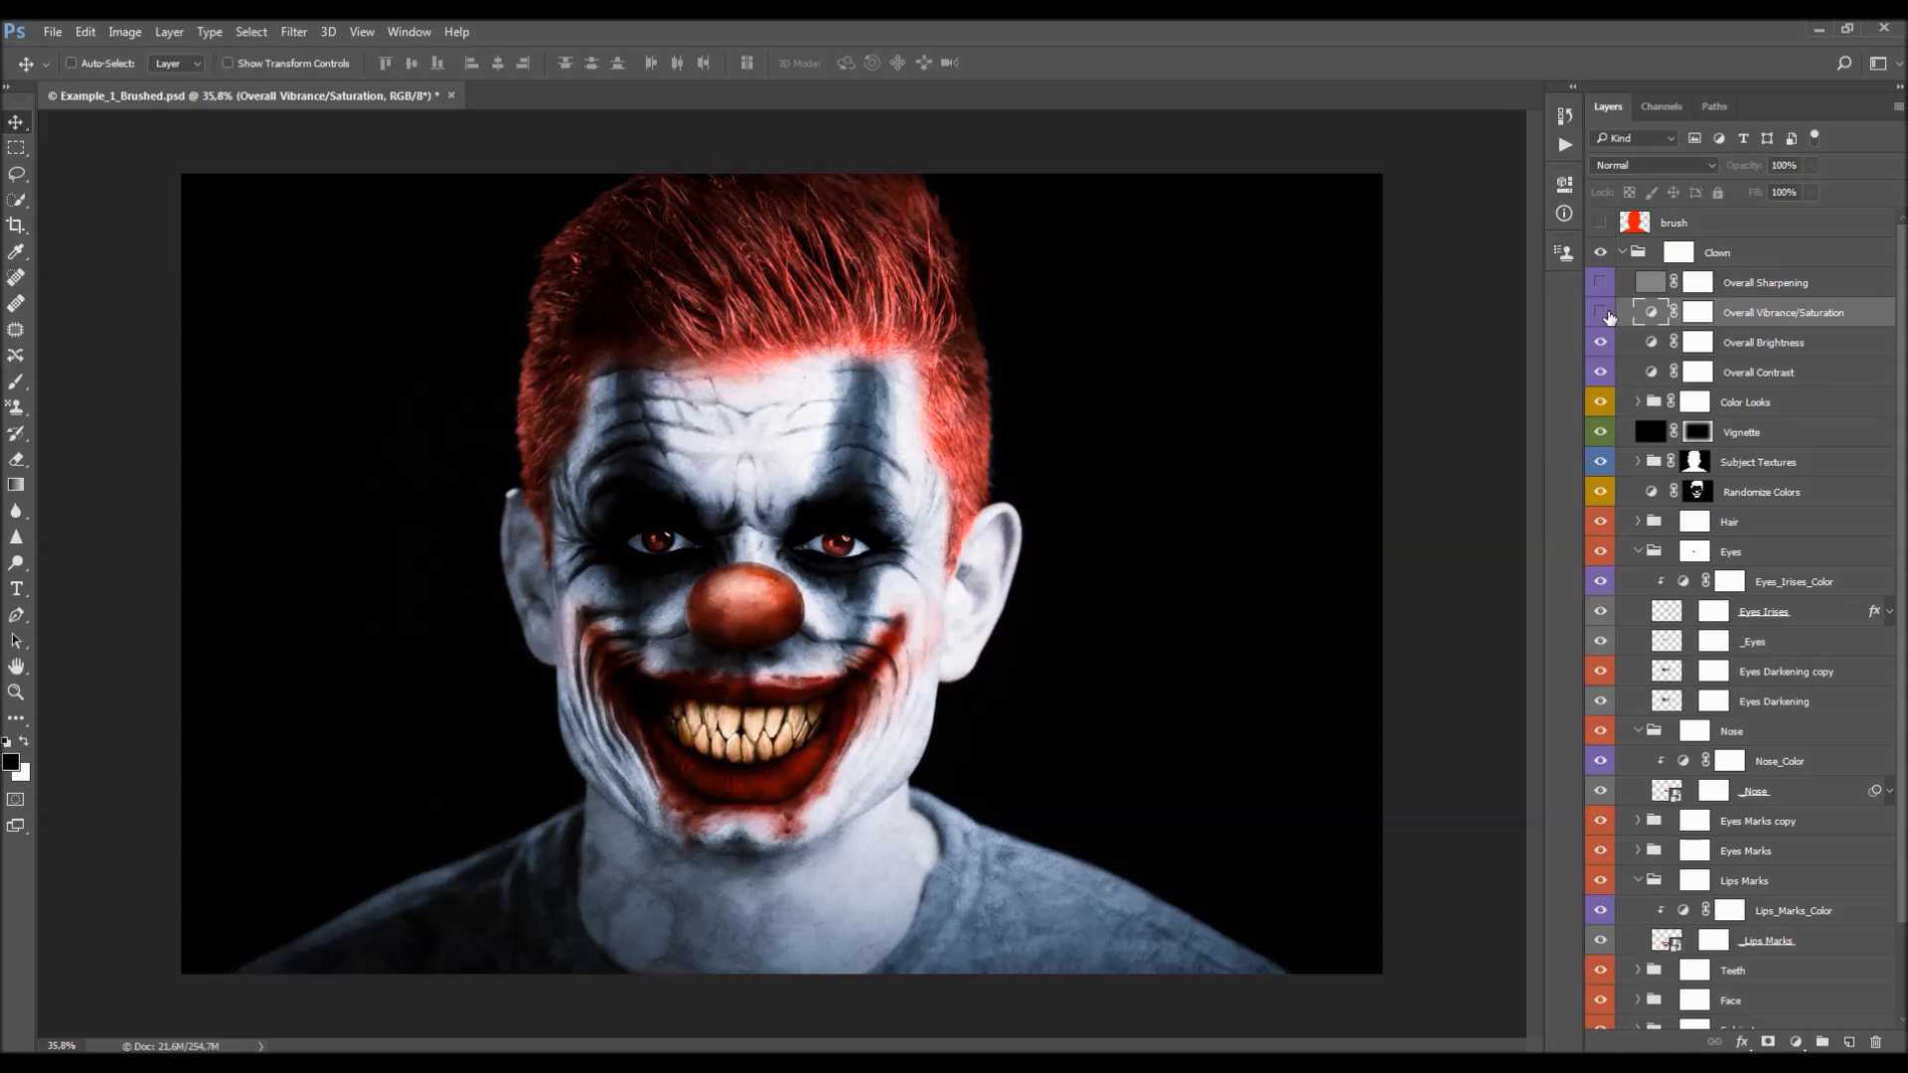
{"action": "left_click", "coordinate": [1607, 315]}
- Expand the Hair group and touch up the _Hair layer's mask with a black brush around the forehead hairline
{"action": "left_click", "coordinate": [1638, 522]}
{"action": "left_click", "coordinate": [1713, 582]}
{"action": "key", "text": "b"}
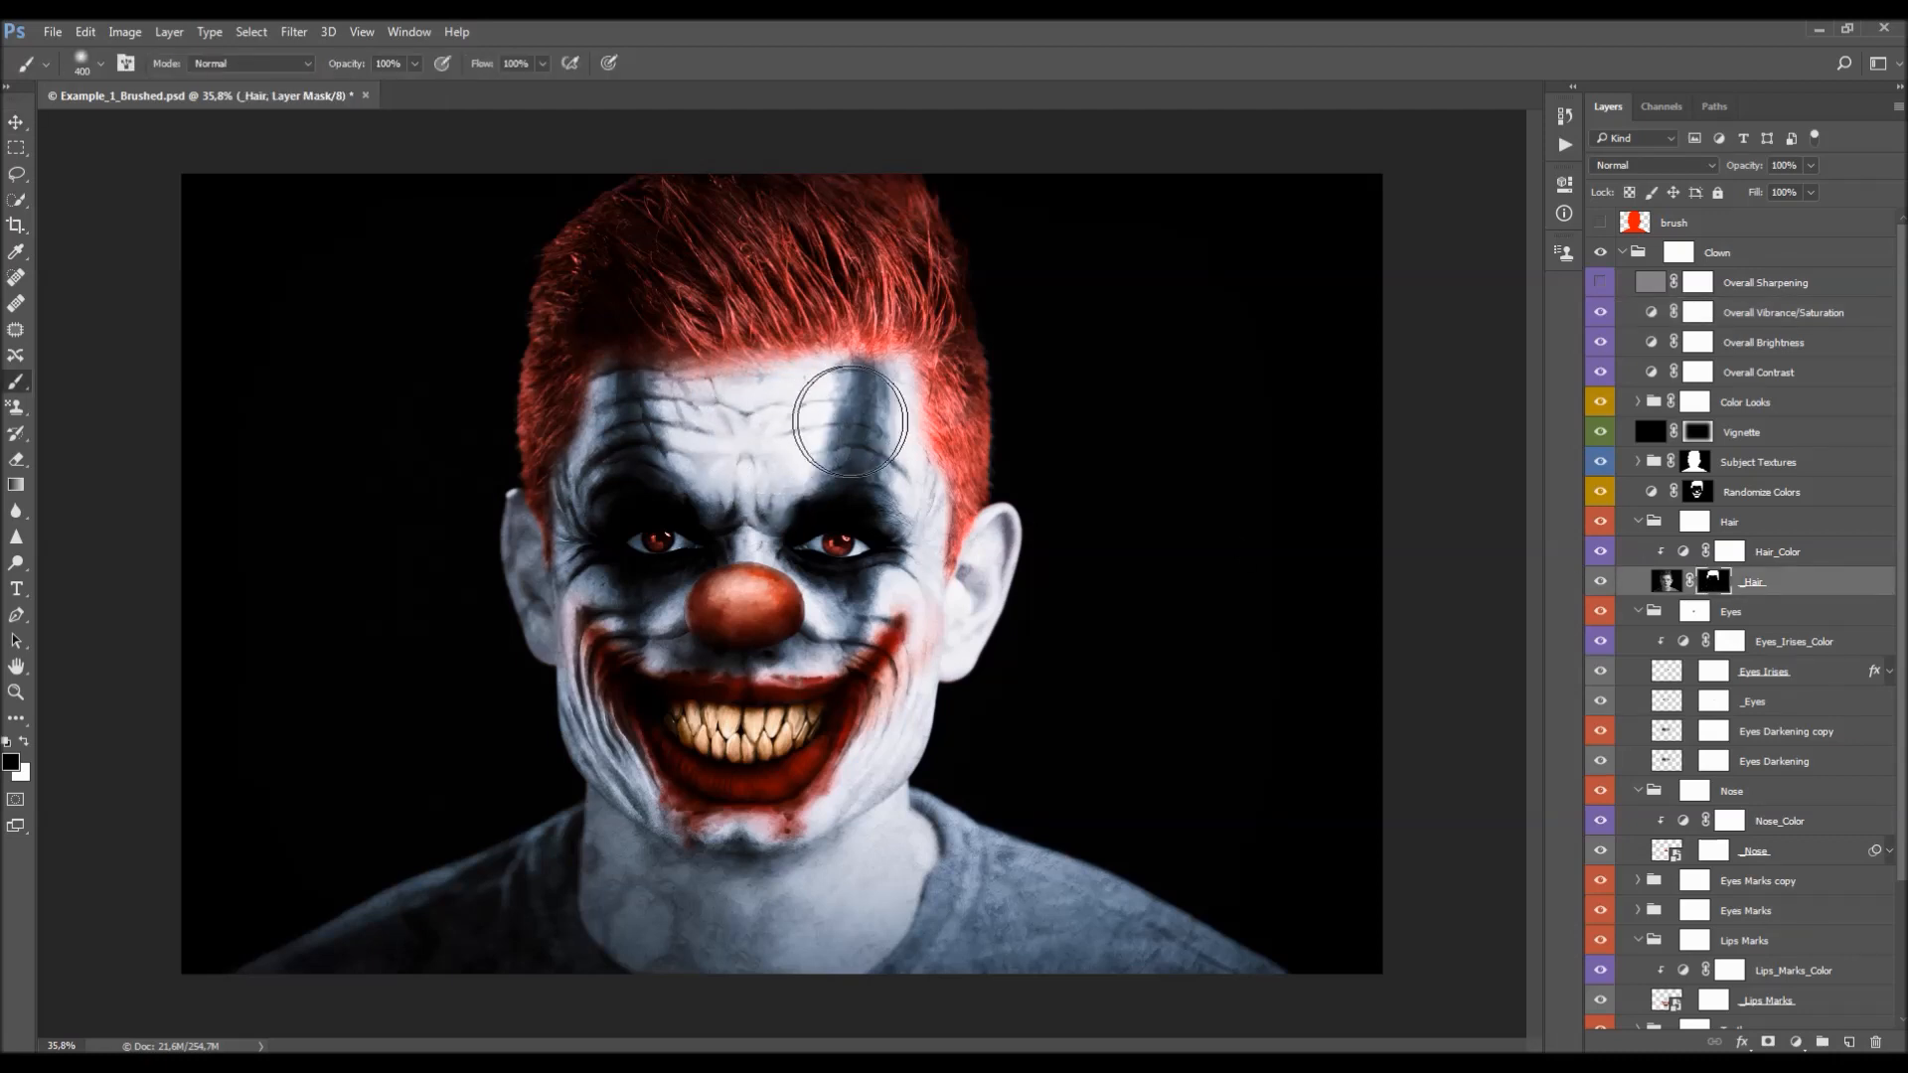
{"action": "left_click_drag", "start_coordinate": [855, 410], "coordinate": [853, 420]}
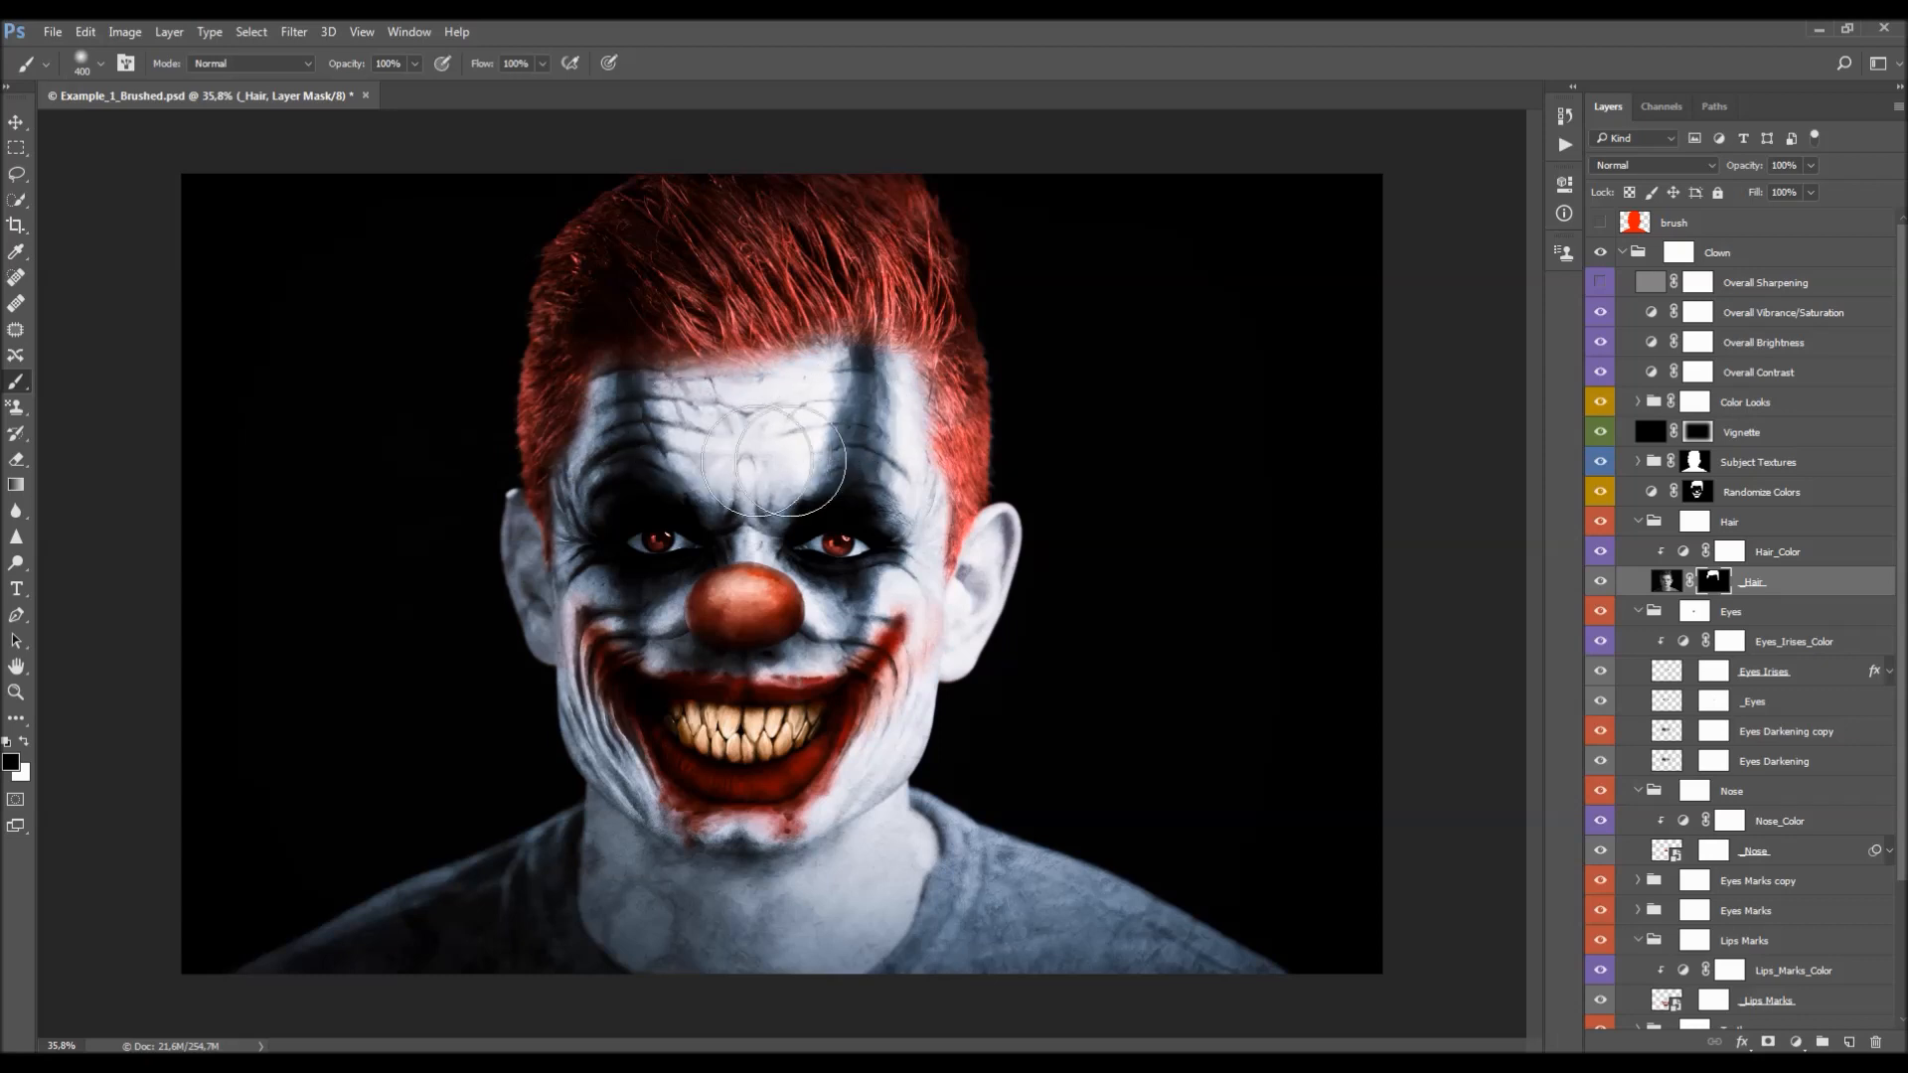
{"action": "key", "text": "v"}
{"action": "scroll", "coordinate": [848, 448], "scroll_direction": "down", "scroll_amount": 1}
{"action": "key", "text": "b"}
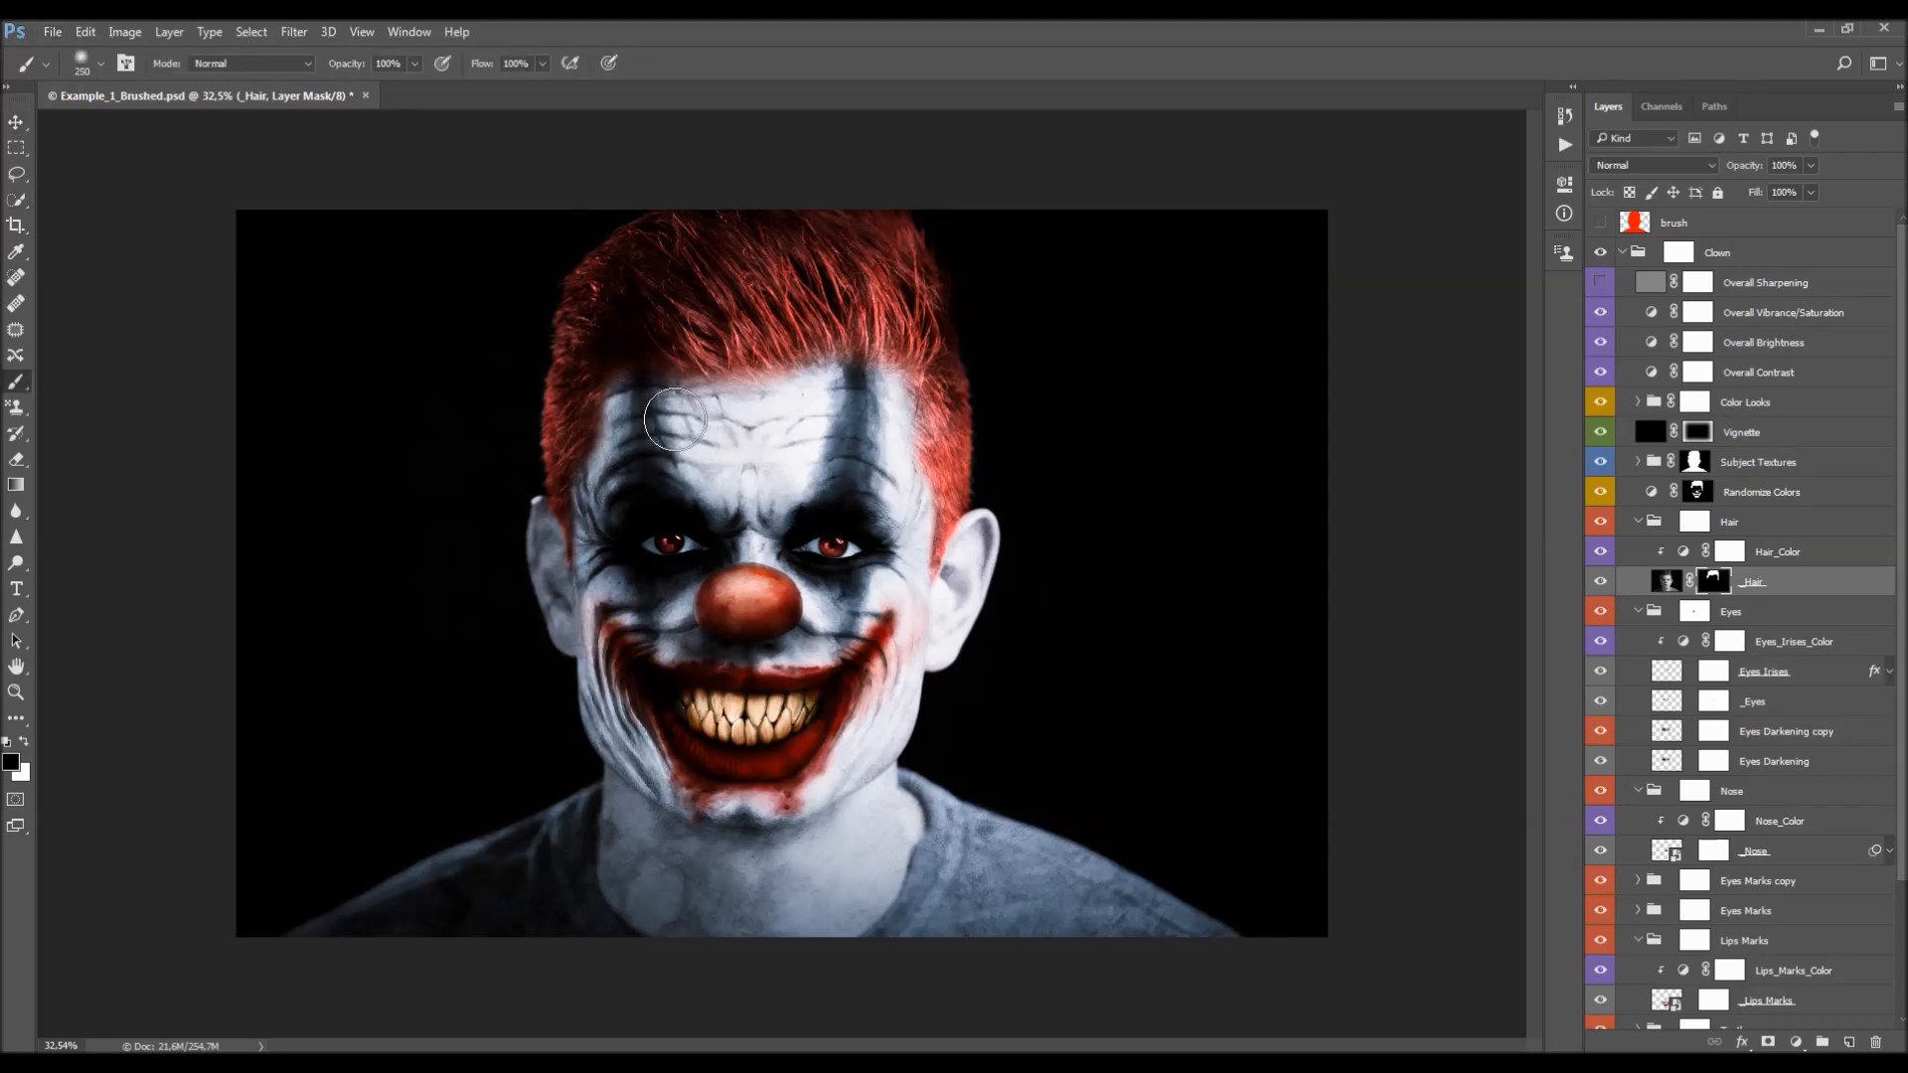
{"action": "key", "text": "v"}
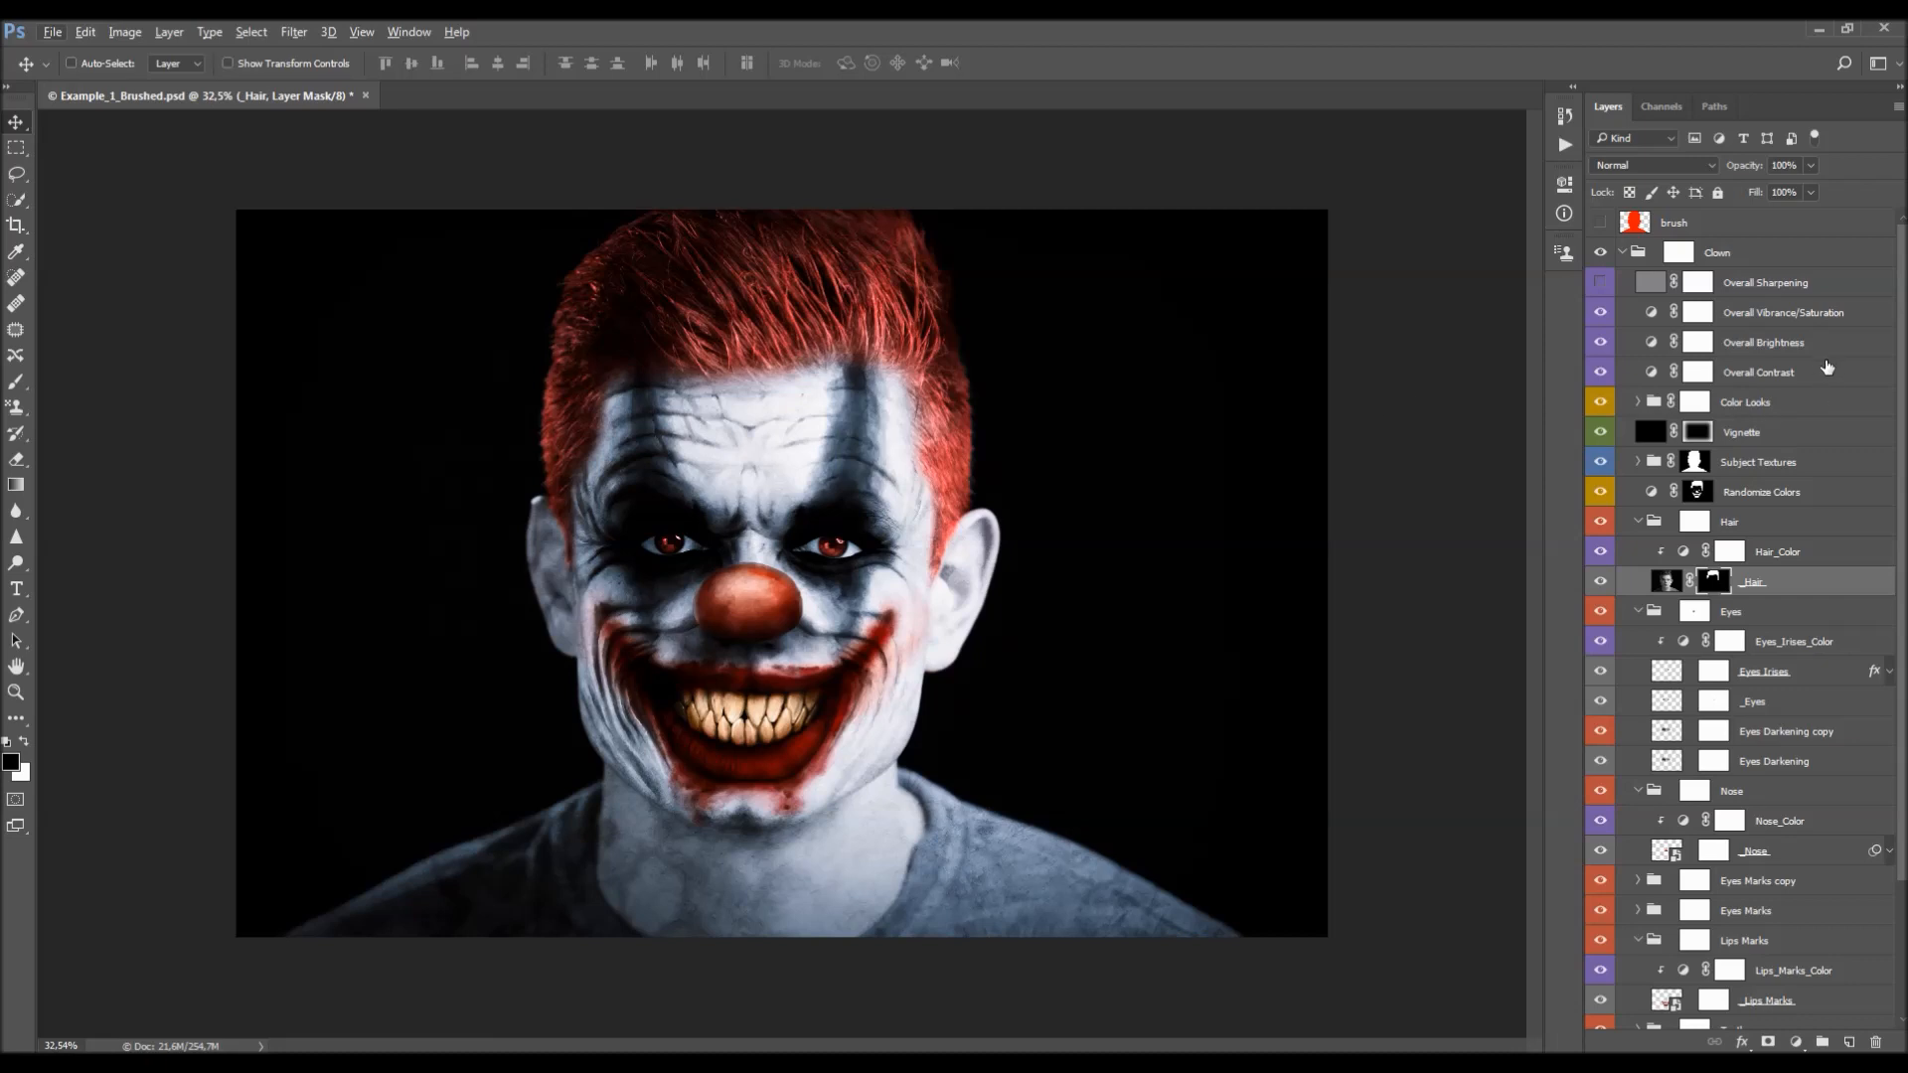
- Turn on the Overall Sharpening layer, inspect it up close around the hair and face, and try shifting it into alignment
{"action": "left_click", "coordinate": [1771, 289]}
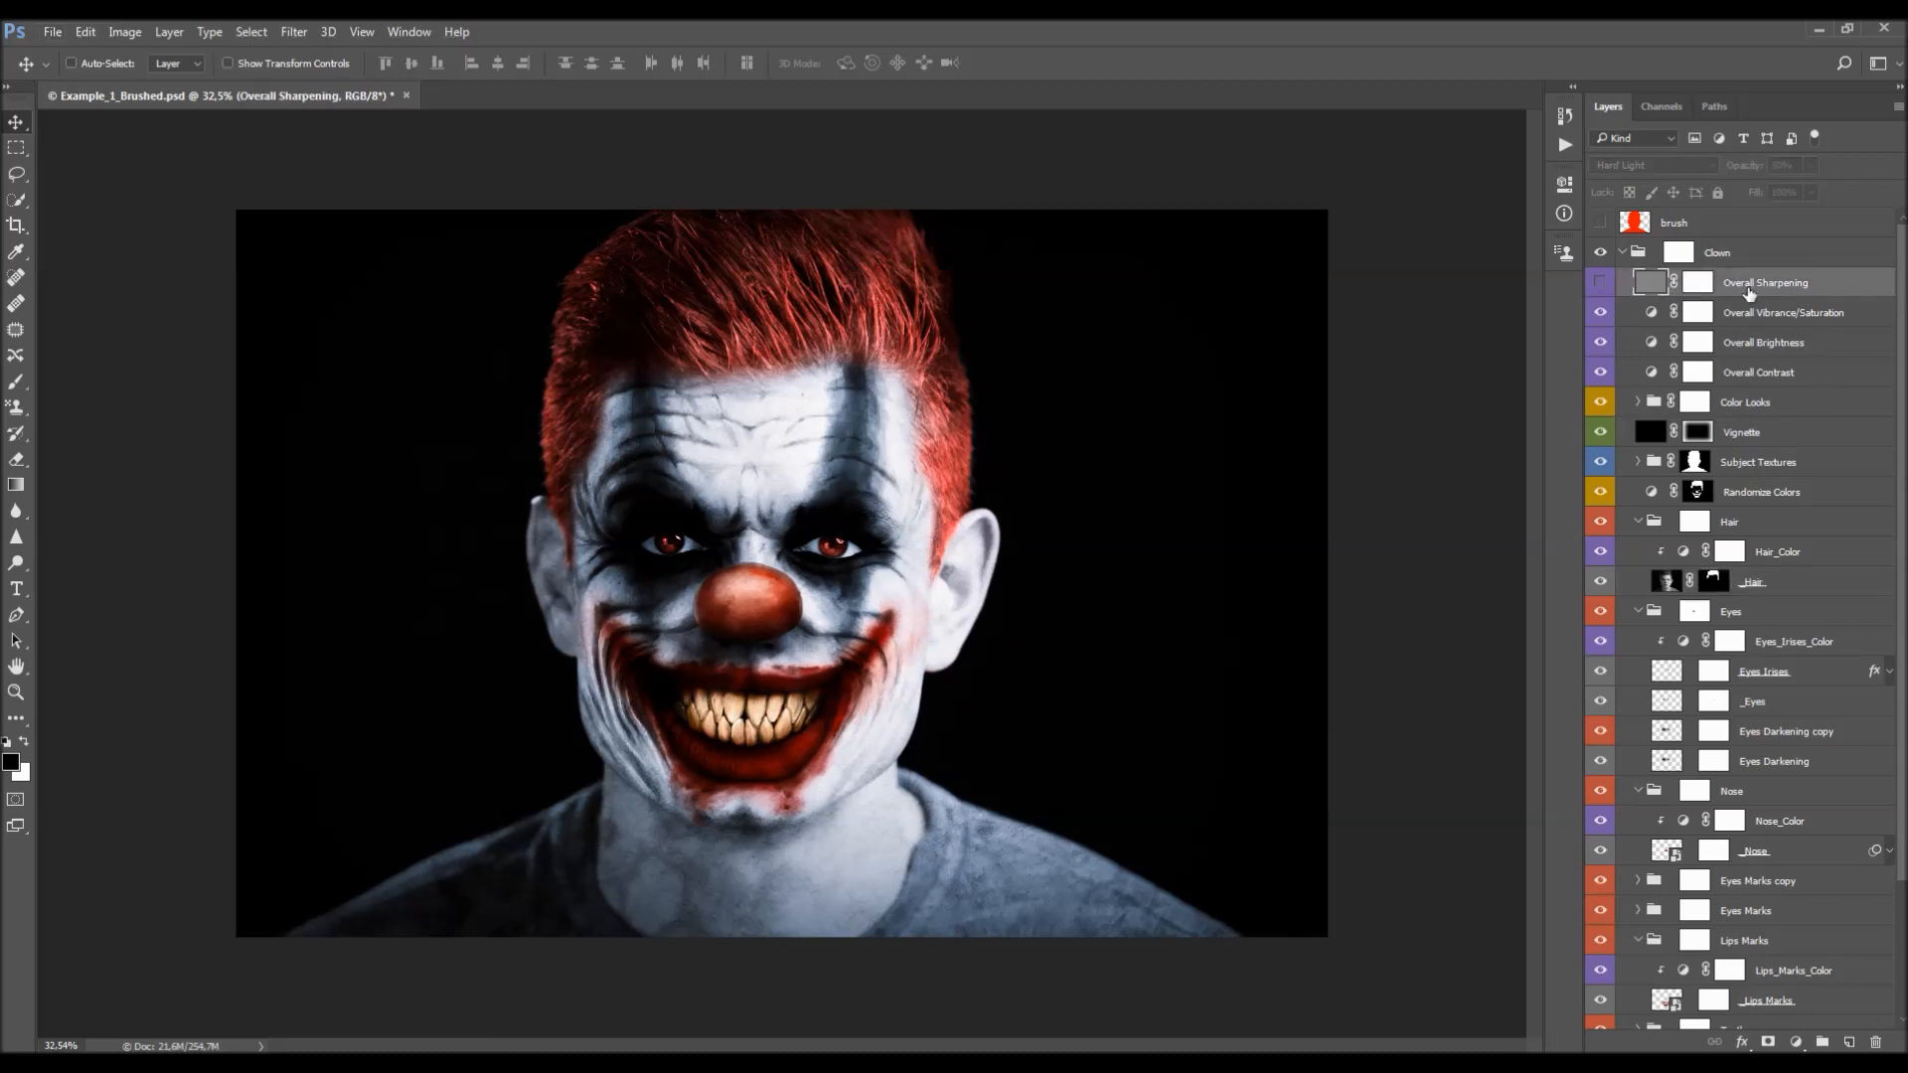
{"action": "left_click", "coordinate": [1602, 283]}
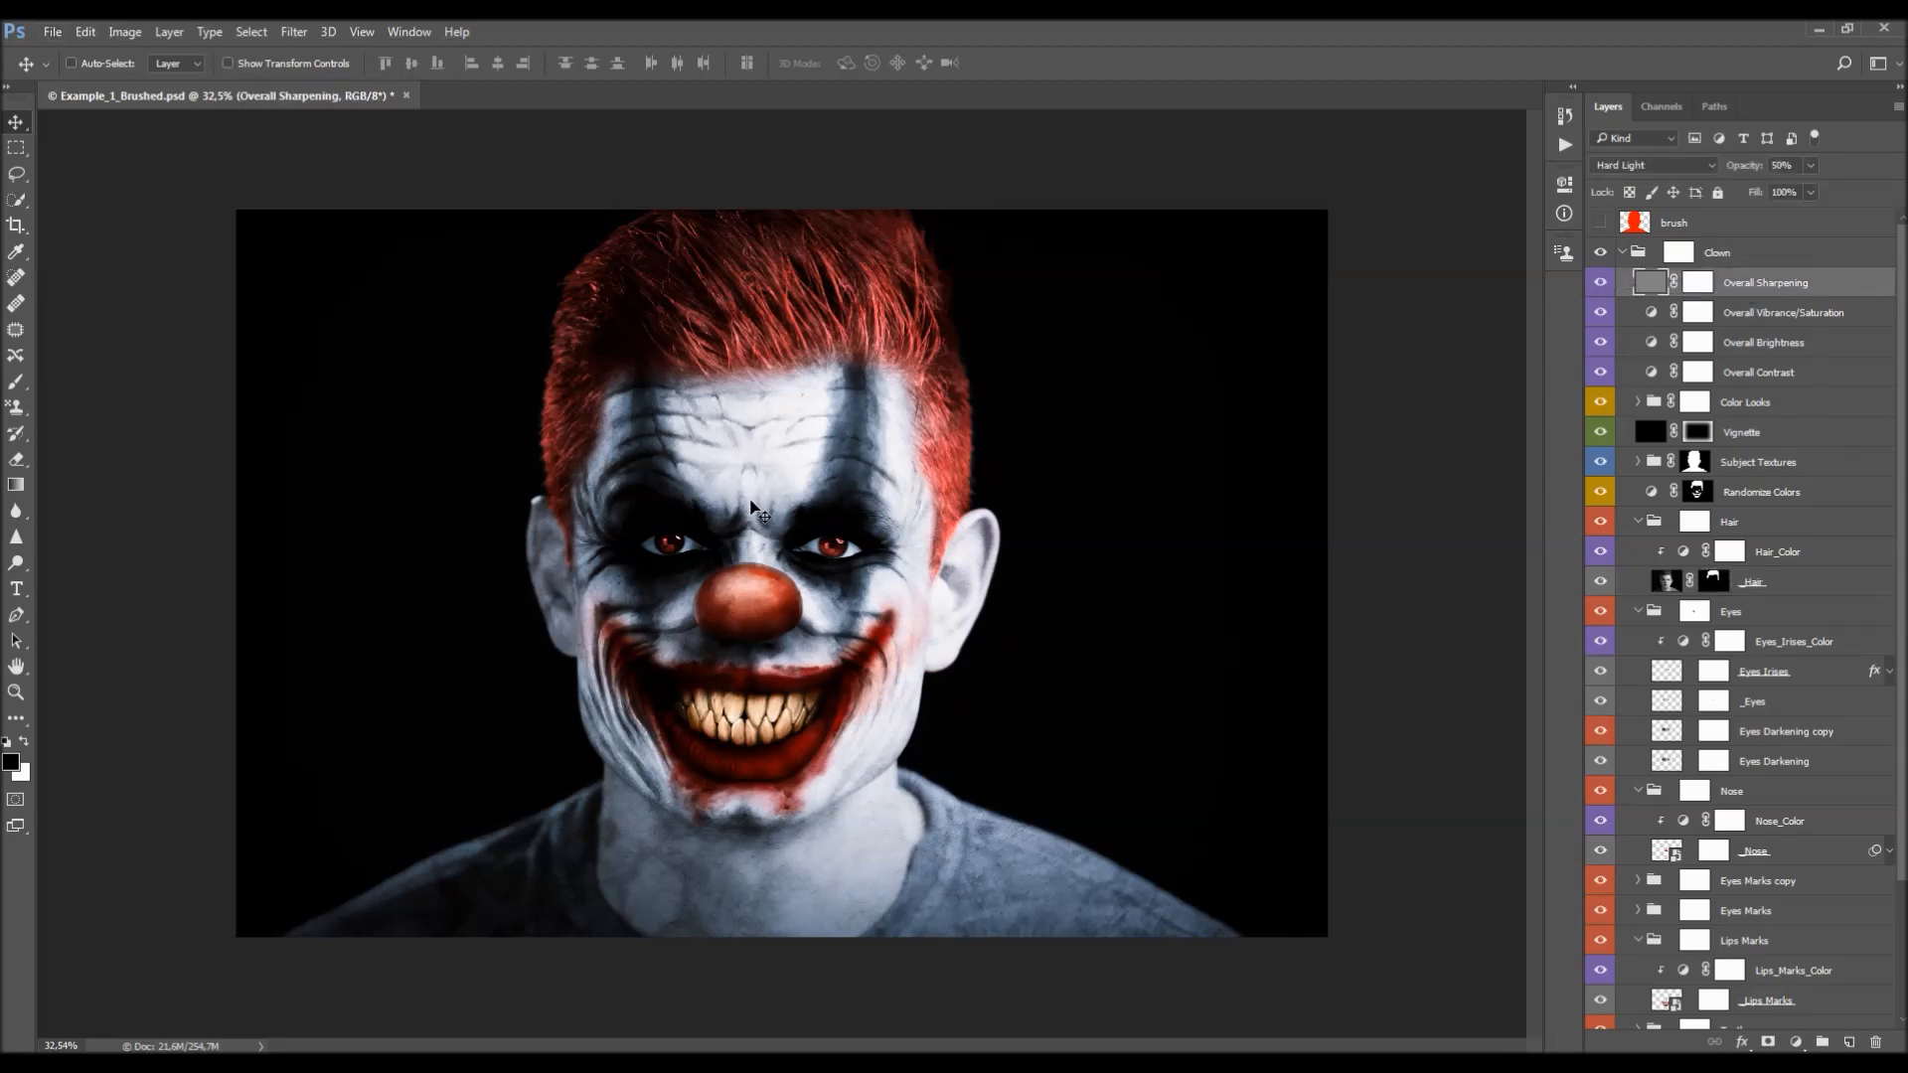
{"action": "scroll", "coordinate": [765, 517], "scroll_direction": "up", "scroll_amount": 4}
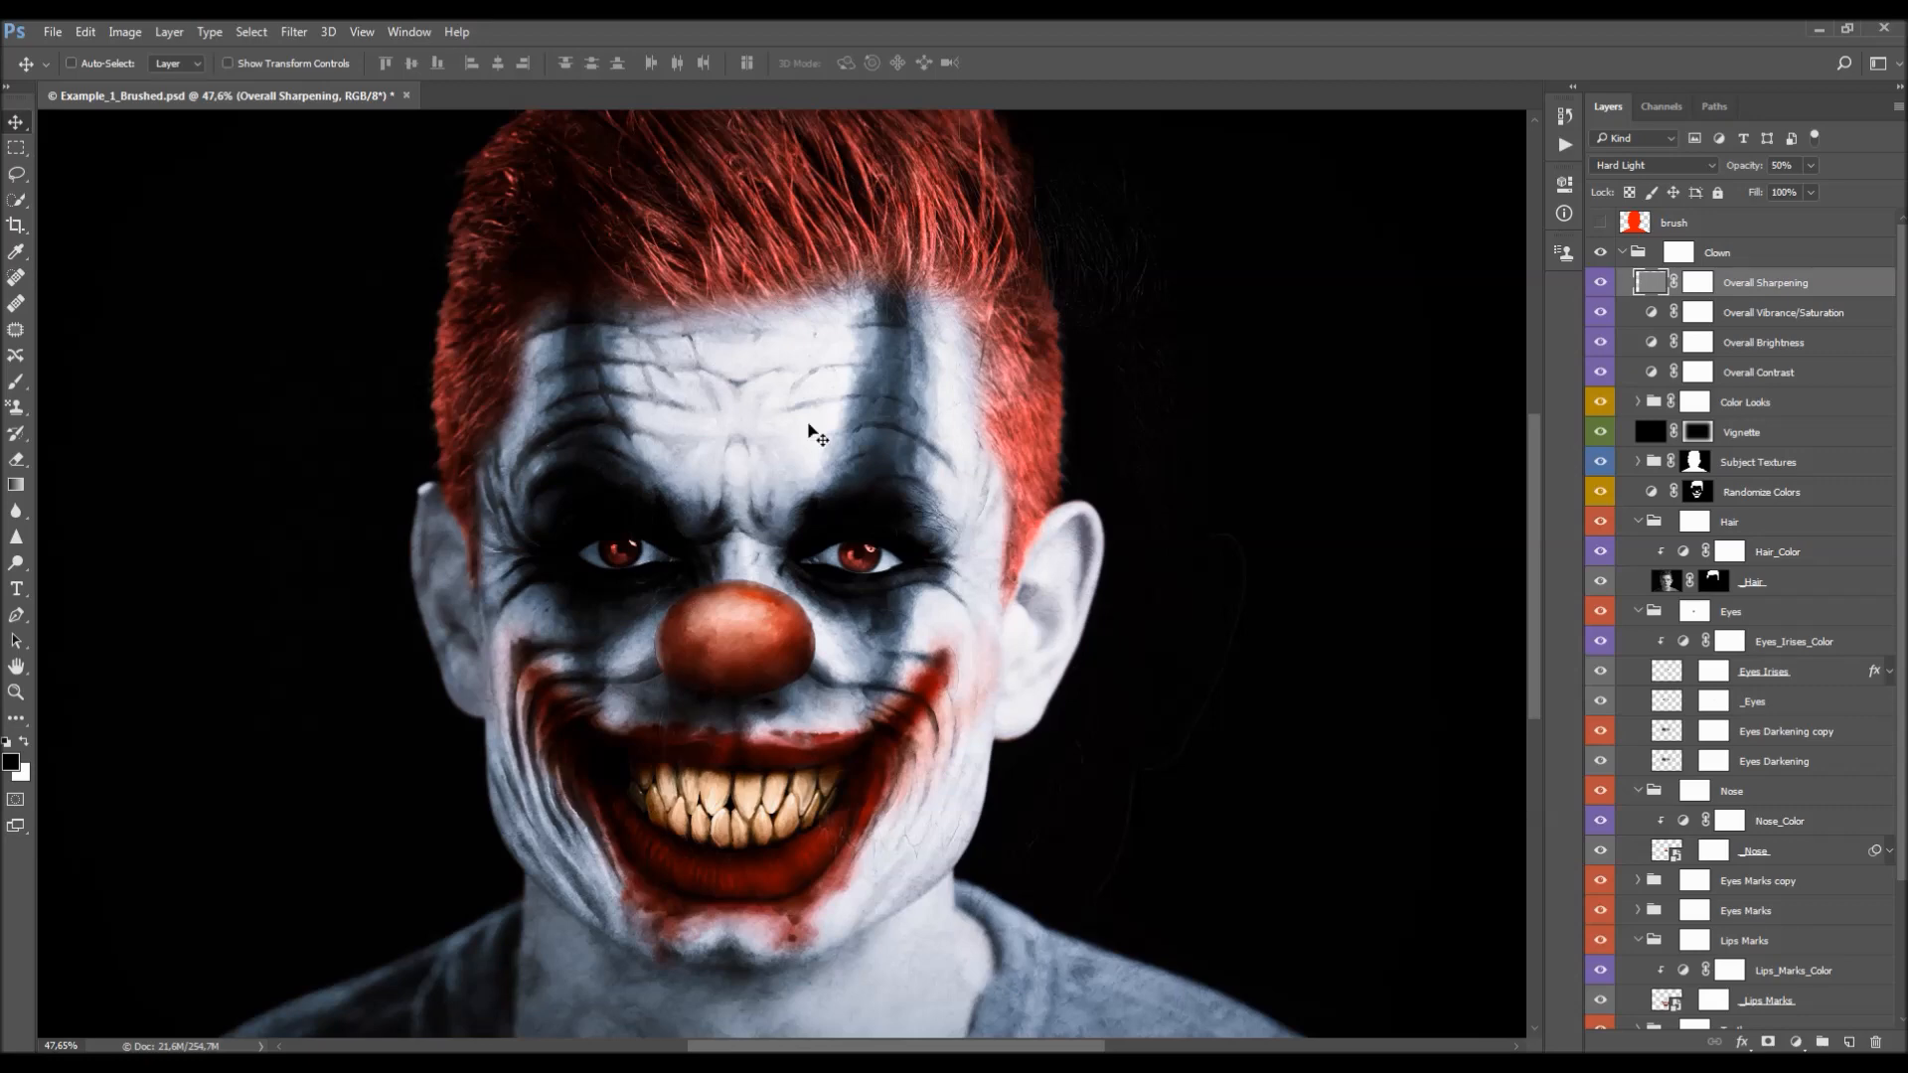
{"action": "scroll", "coordinate": [1129, 278], "scroll_direction": "up", "scroll_amount": 2}
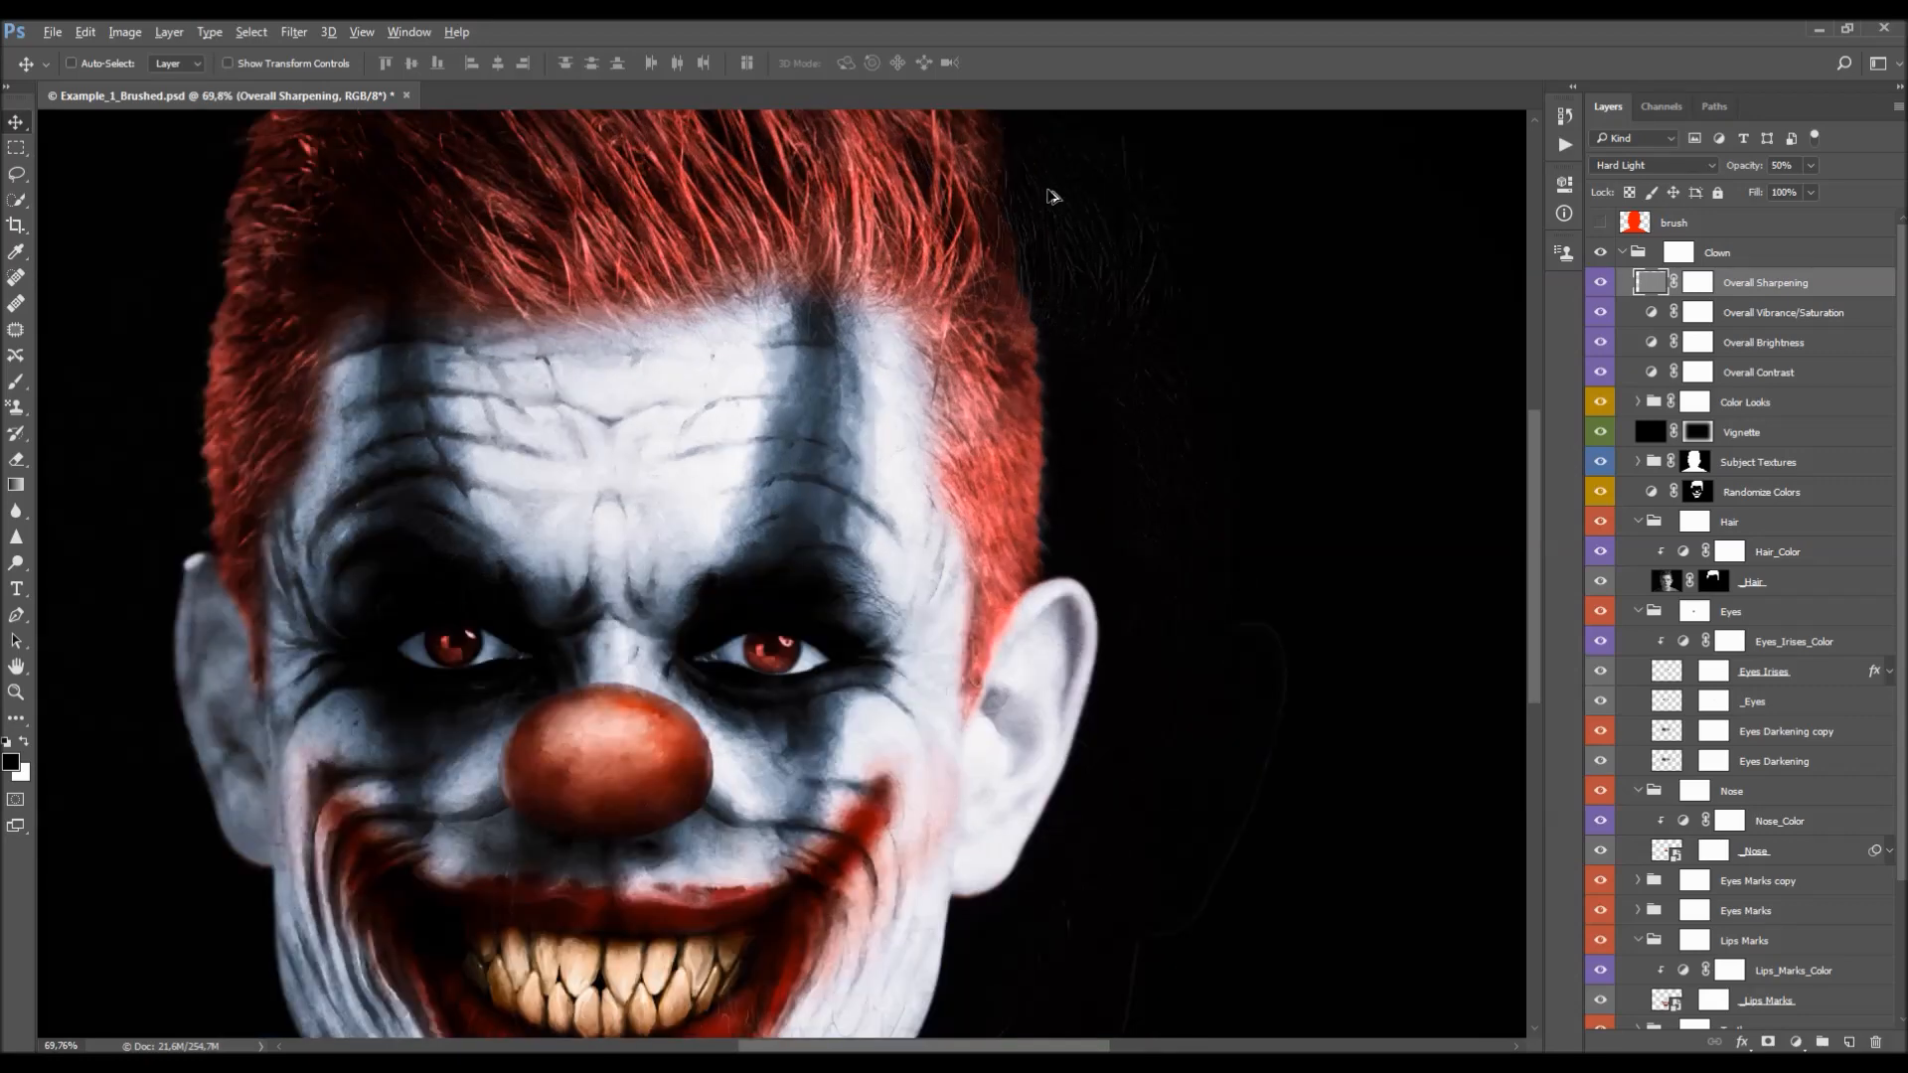
{"action": "scroll", "coordinate": [1097, 334], "scroll_direction": "up", "scroll_amount": 1}
{"action": "scroll", "coordinate": [1140, 324], "scroll_direction": "up", "scroll_amount": 1}
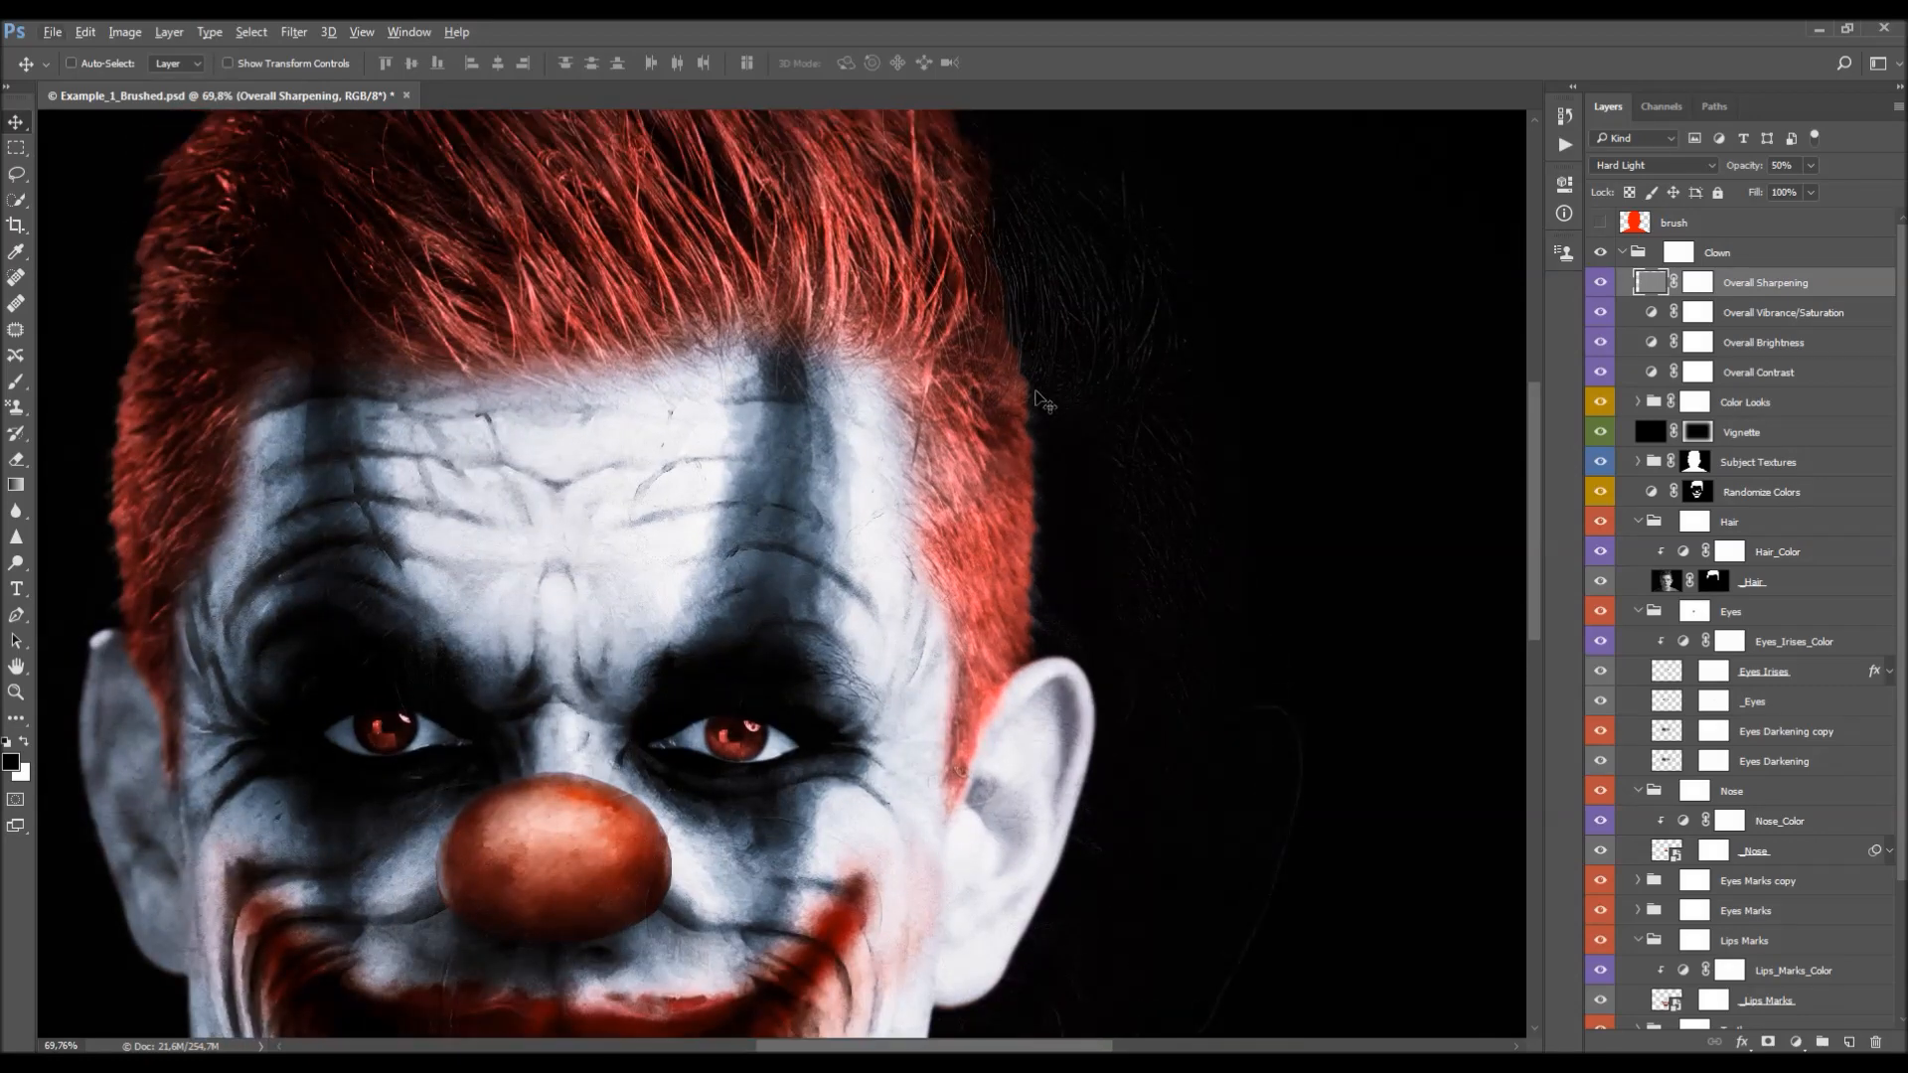
{"action": "left_click_drag", "start_coordinate": [1224, 373], "coordinate": [1139, 487]}
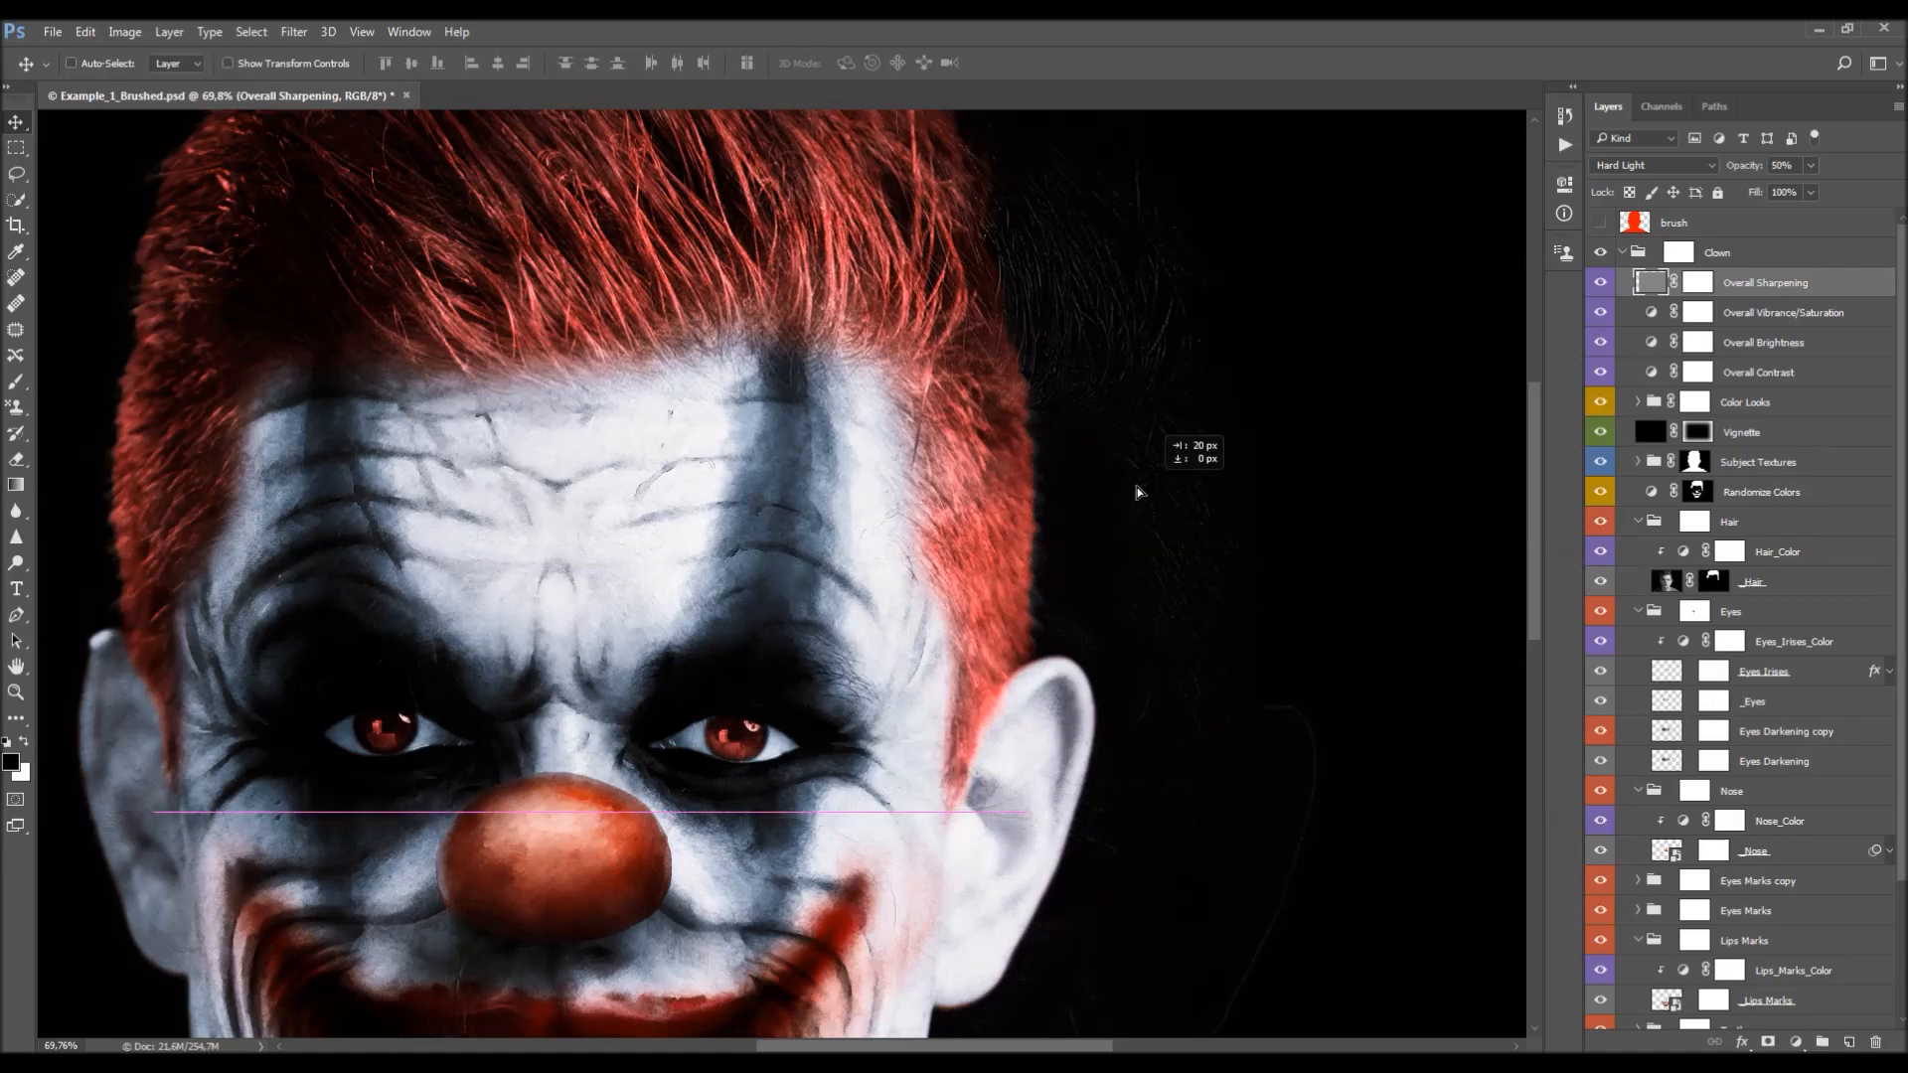
{"action": "scroll", "coordinate": [1139, 487], "scroll_direction": "down", "scroll_amount": 10}
{"action": "scroll", "coordinate": [1141, 492], "scroll_direction": "up", "scroll_amount": 6}
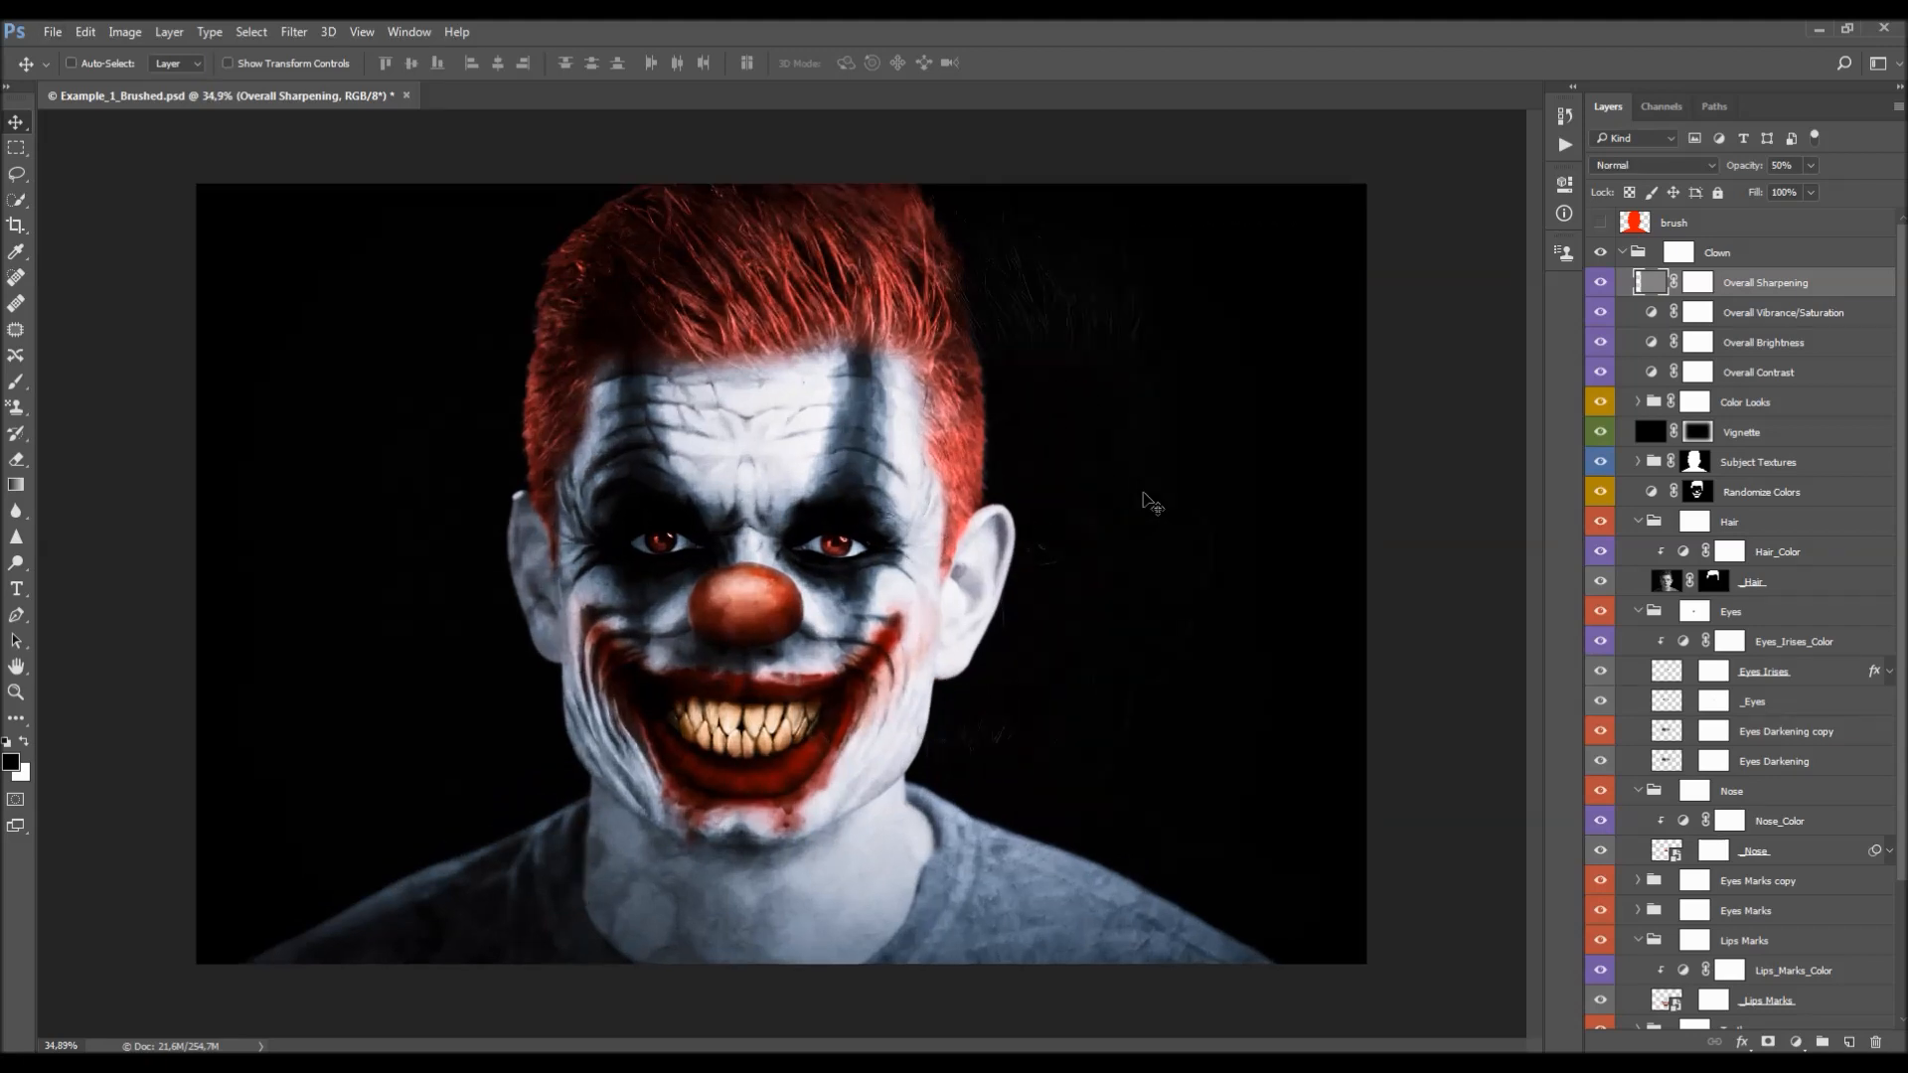
- Replace the Overall Sharpening layer with a desaturated merged copy of the image and apply a High Pass filter with radius 2 pixels
{"action": "key", "text": "Delete"}
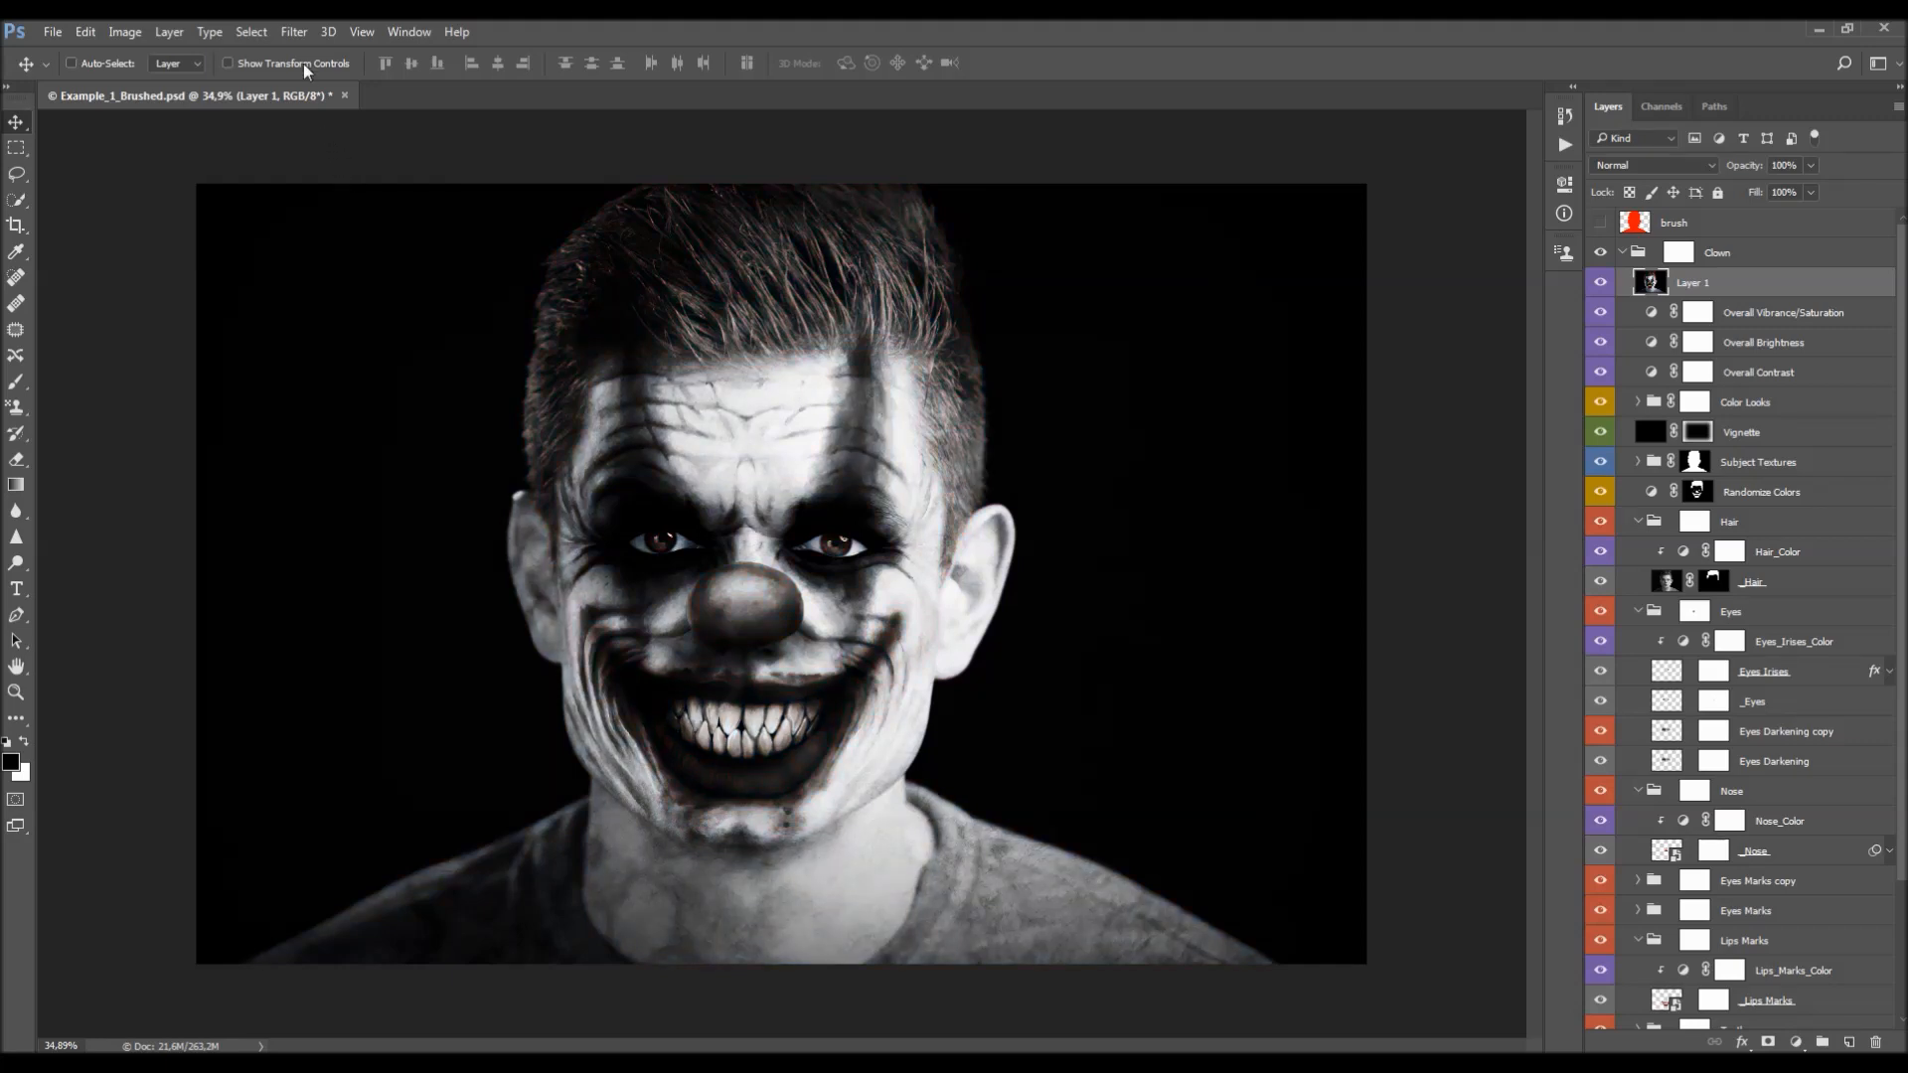
{"action": "left_click", "coordinate": [294, 30]}
{"action": "mouse_move", "coordinate": [457, 422]}
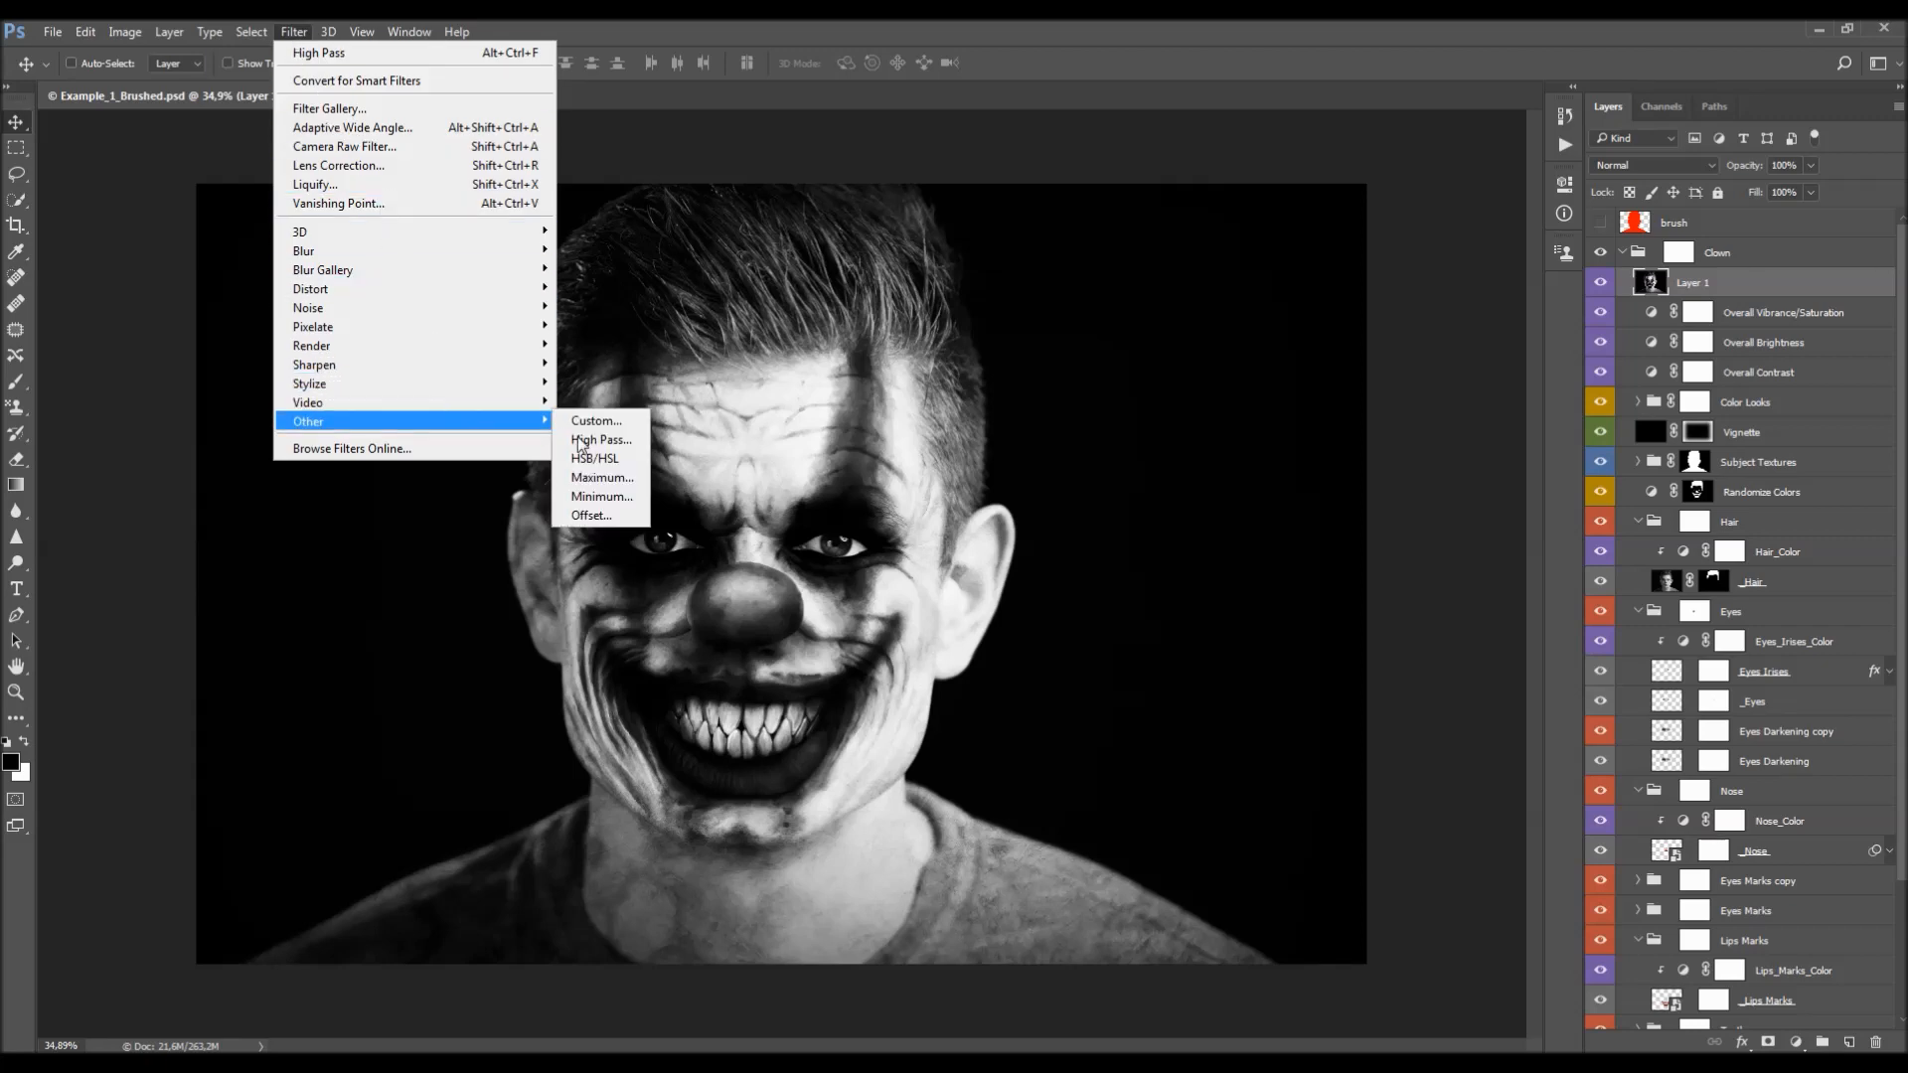
{"action": "left_click", "coordinate": [596, 440]}
{"action": "type", "text": "2"}
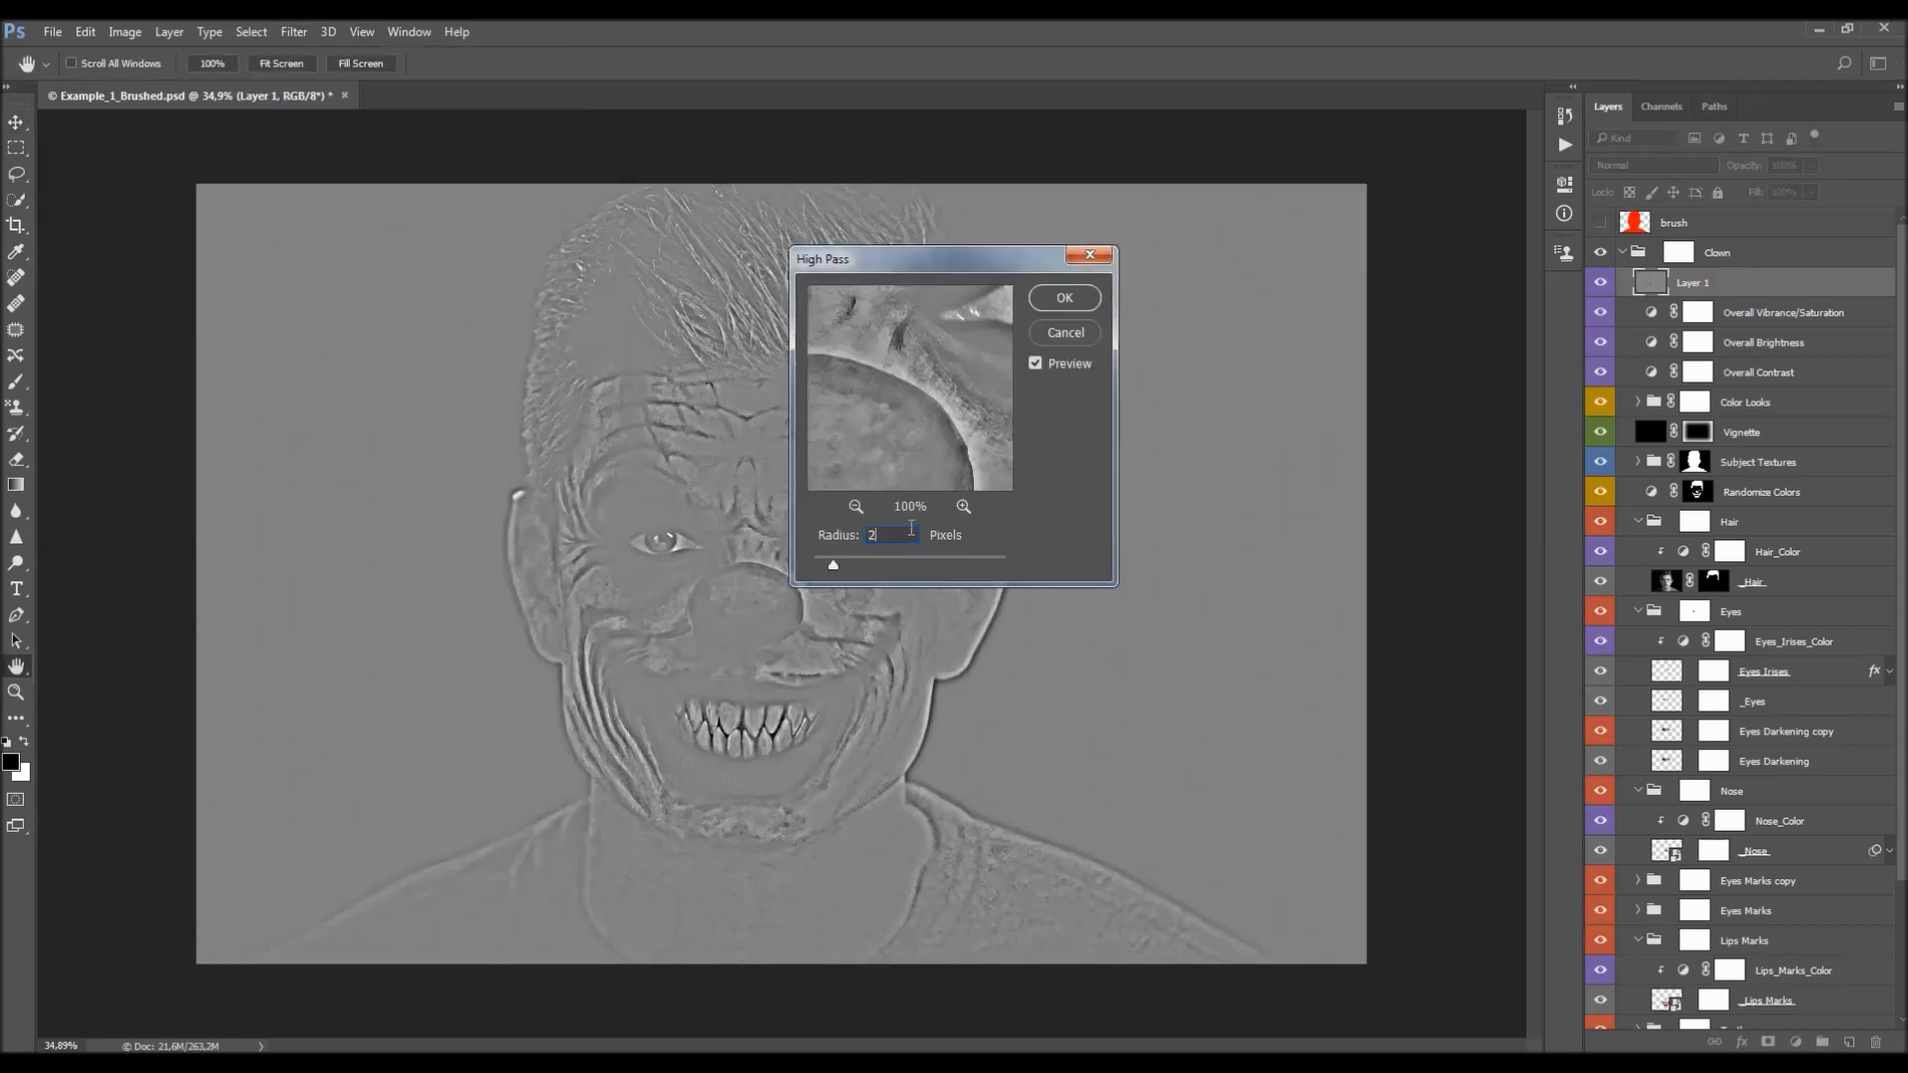
{"action": "left_click", "coordinate": [1064, 298]}
{"action": "key", "text": "v"}
- Blend the new sharpening layer in Hard Light mode, adjusting its opacity, and collapse the Clown group
{"action": "left_click", "coordinate": [1637, 167]}
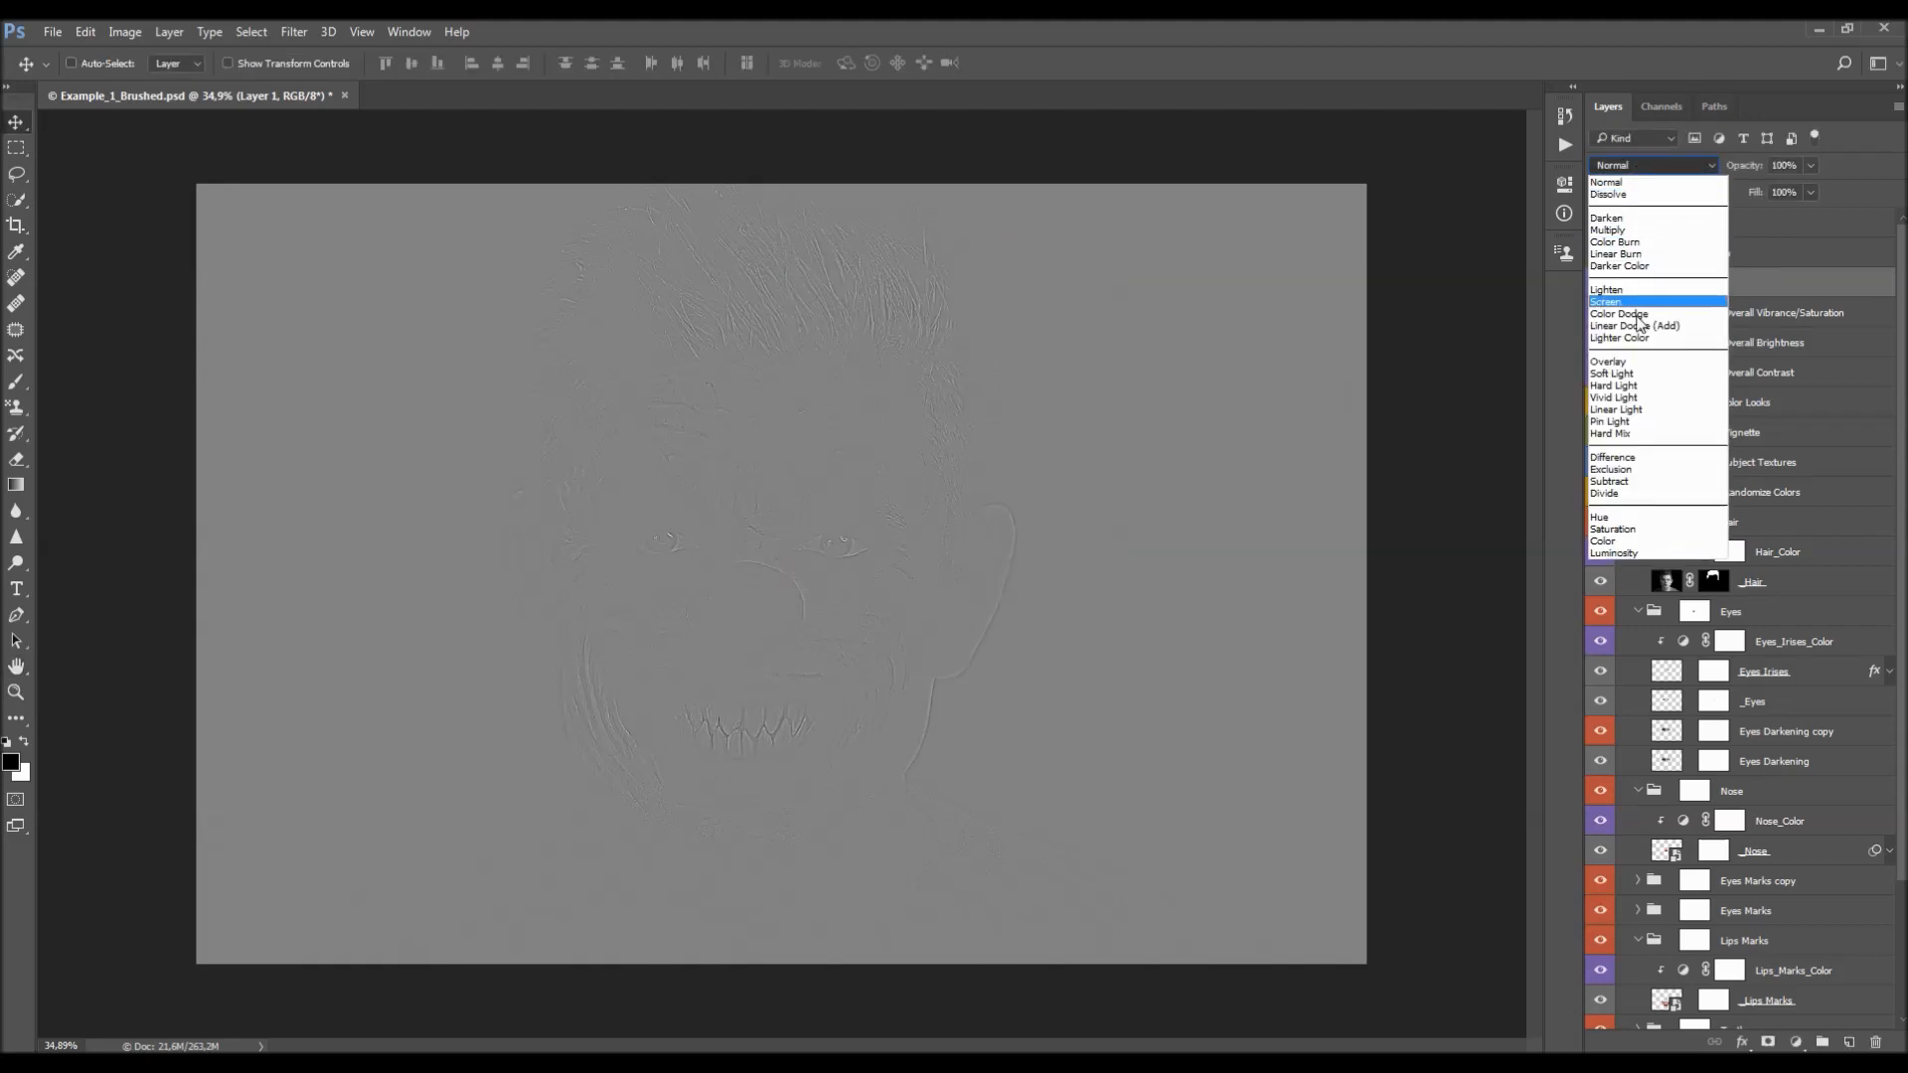
{"action": "left_click", "coordinate": [1613, 386]}
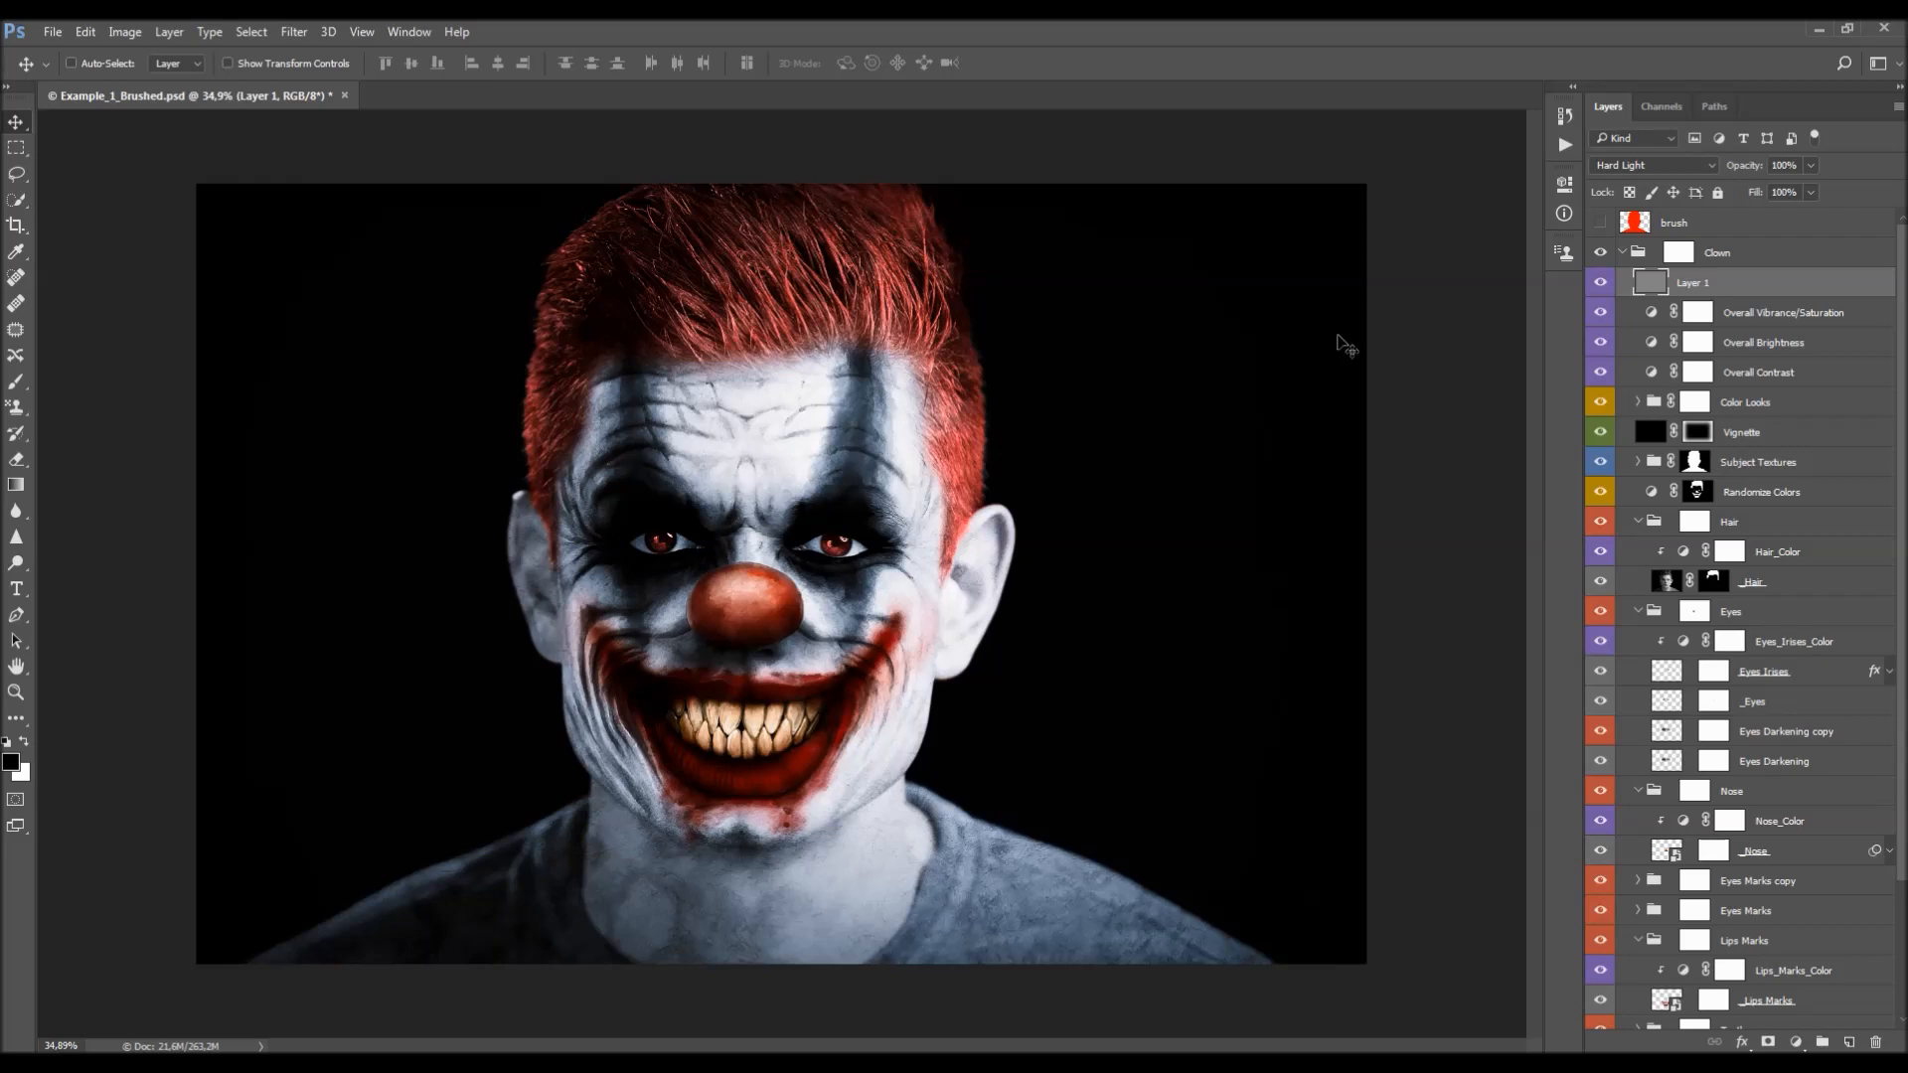
{"action": "left_click_drag", "start_coordinate": [1745, 166], "coordinate": [1903, 278]}
{"action": "left_click", "coordinate": [1622, 252]}
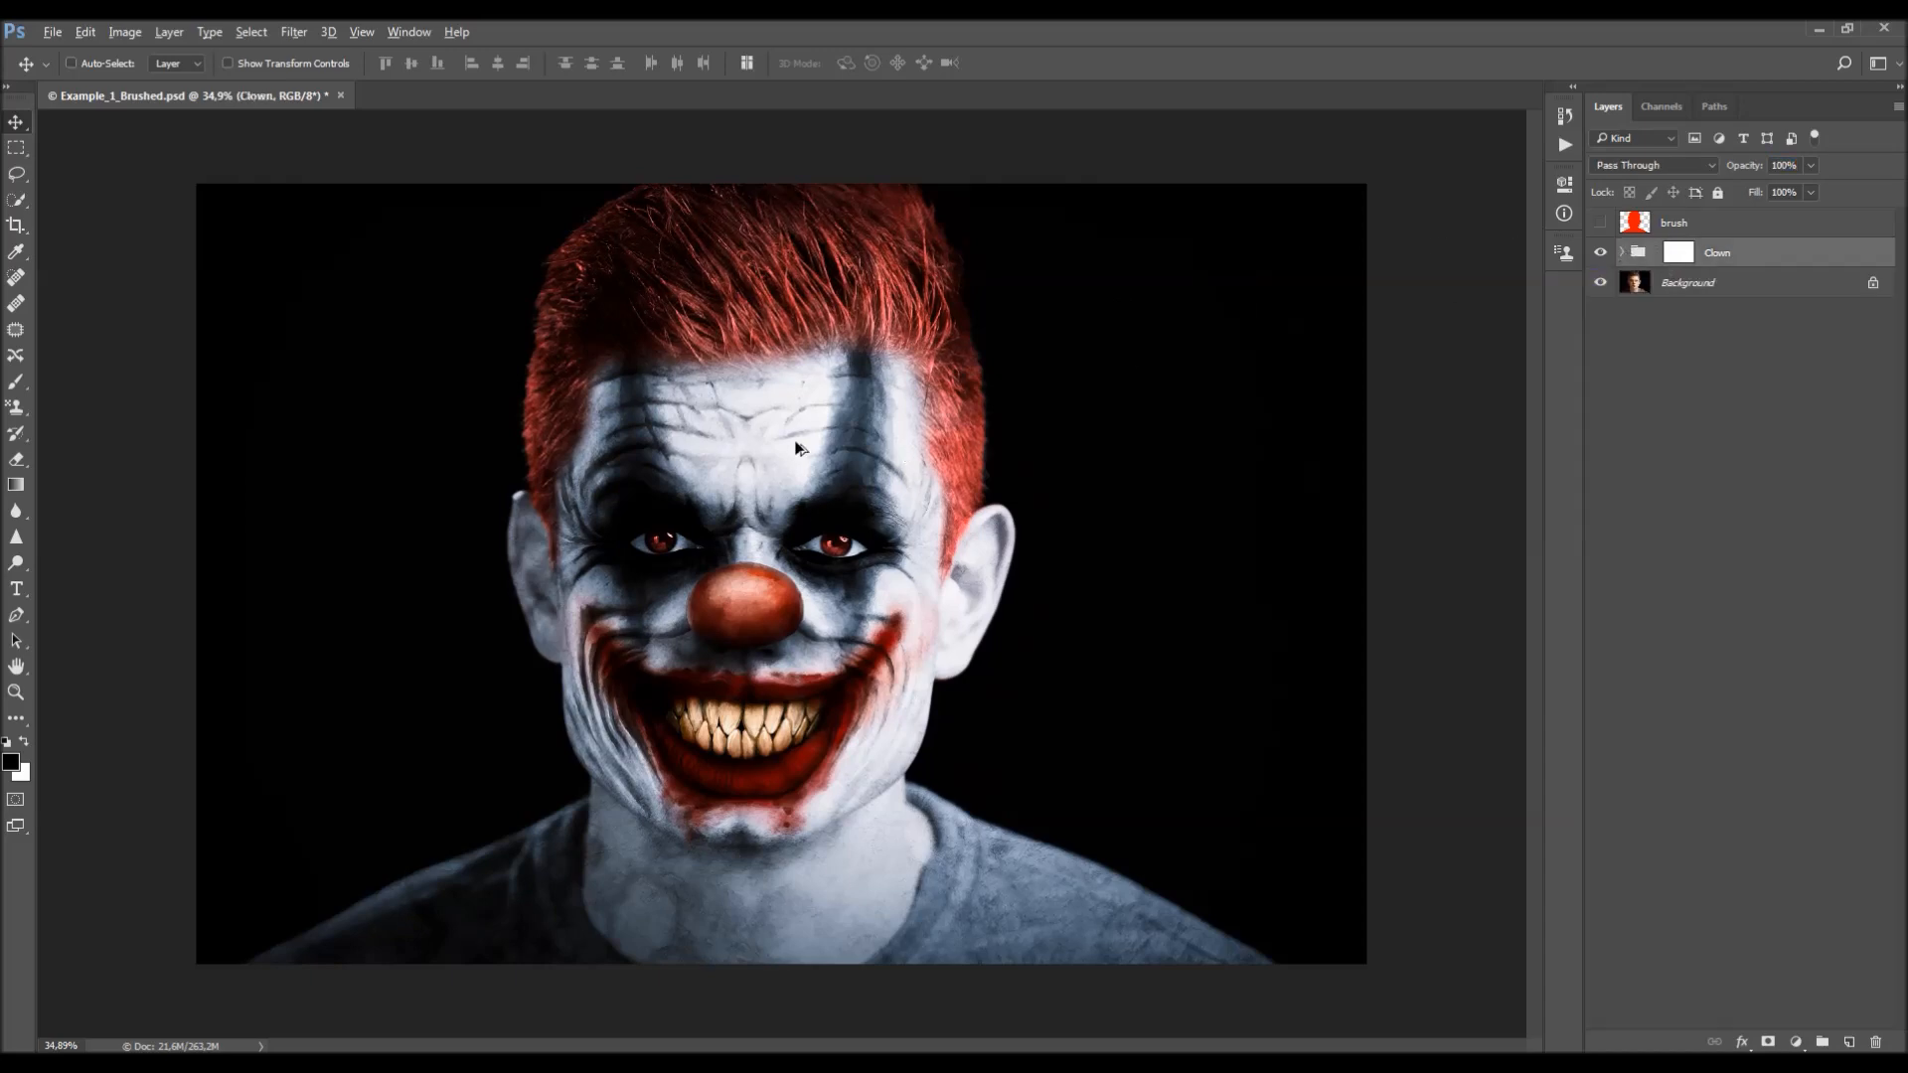
- Duplicate the Background layer and place the copy directly above the Clown group
{"action": "left_click", "coordinate": [1737, 283]}
{"action": "key", "text": "ctrl+j"}
{"action": "left_click_drag", "start_coordinate": [1737, 282], "coordinate": [1742, 249]}
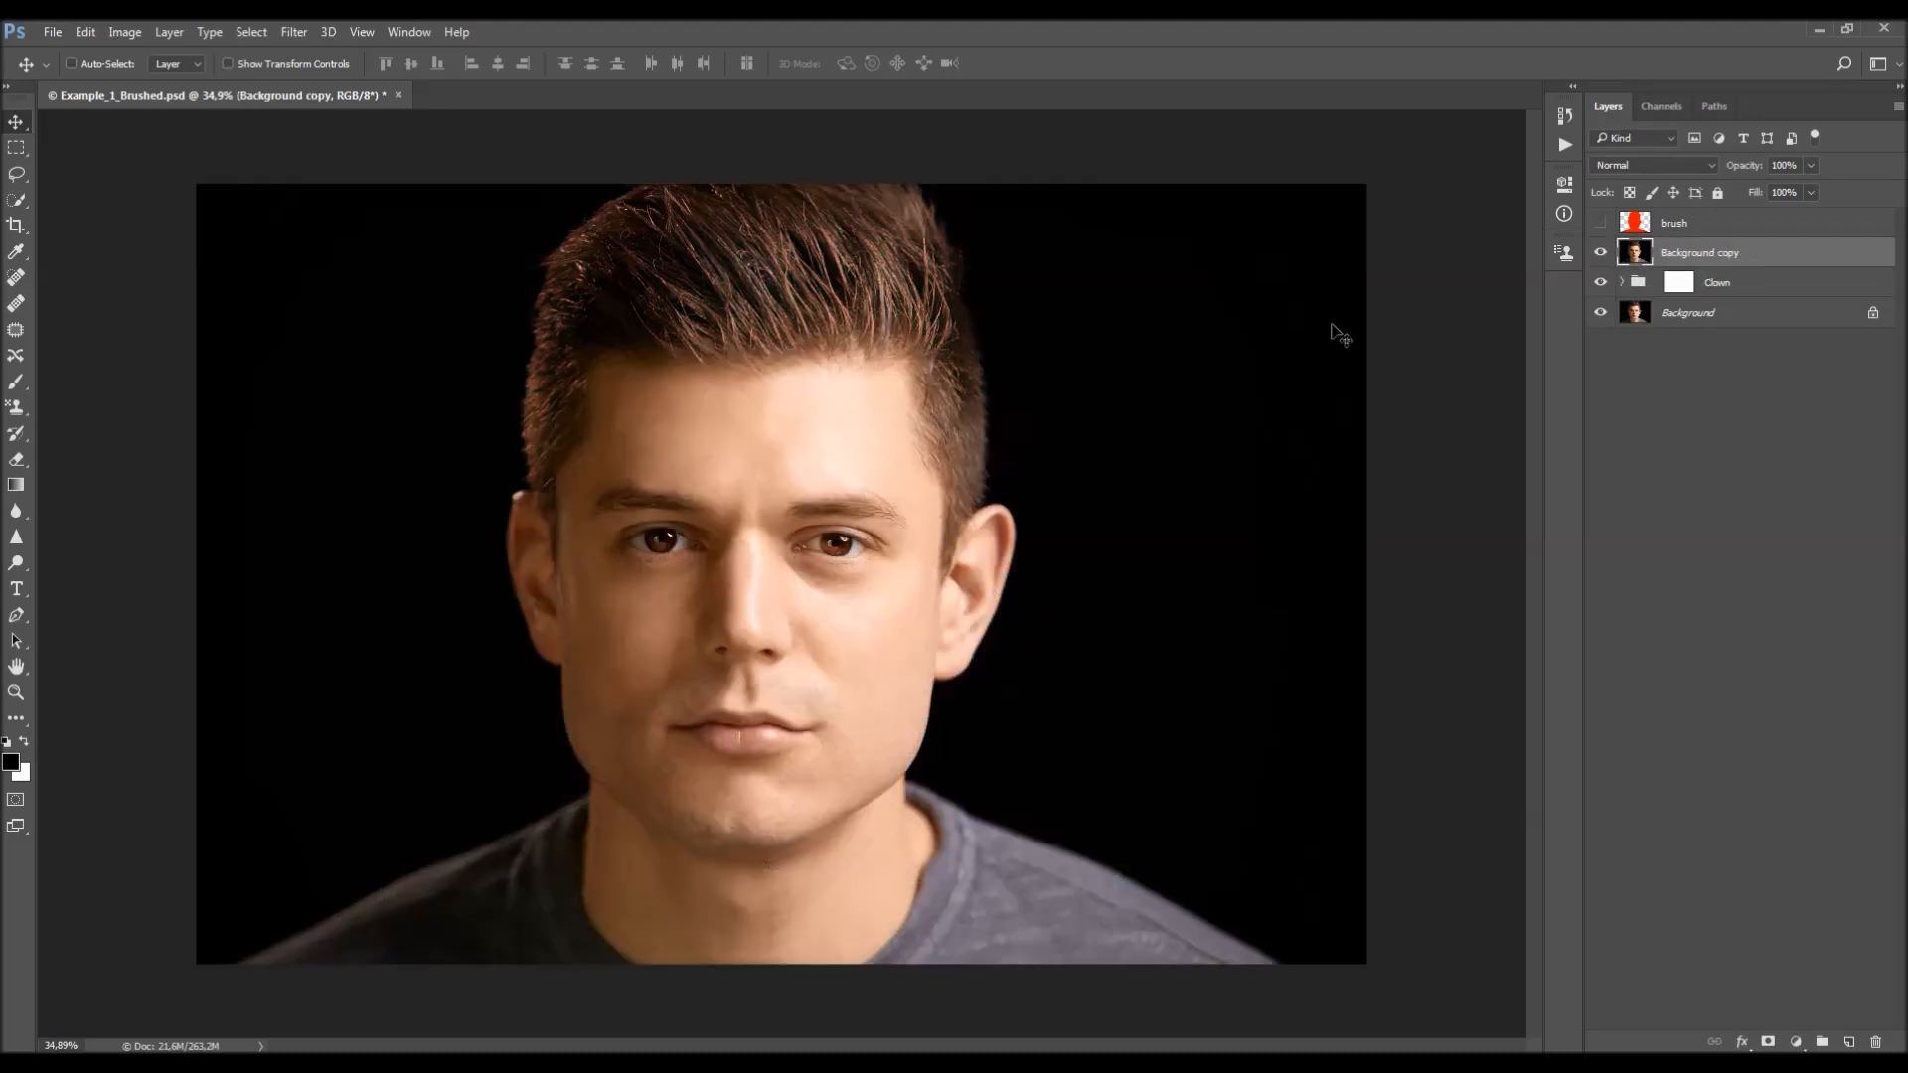
- View the whole original portrait and hide the Background copy layer to compare it with the clown effect
{"action": "key", "text": "z"}
{"action": "left_click", "coordinate": [747, 555]}
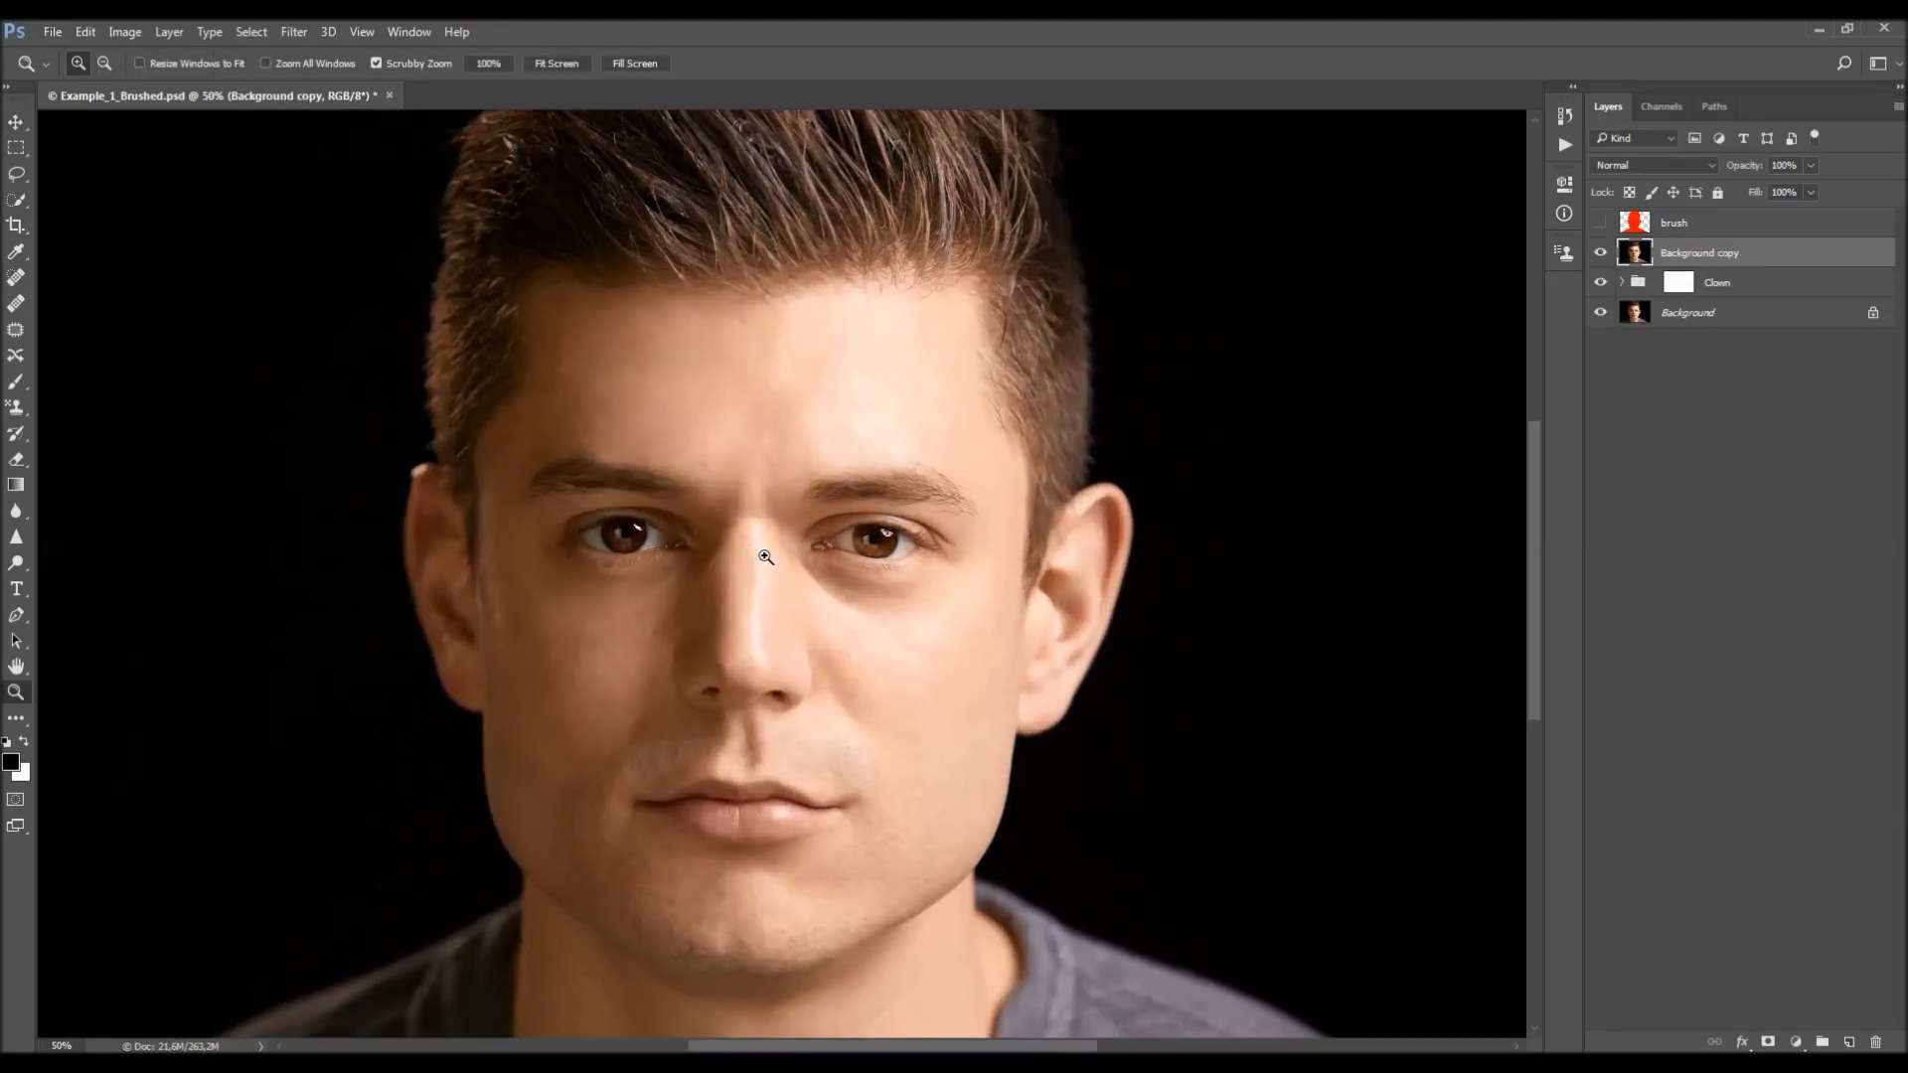
{"action": "left_click", "coordinate": [759, 546], "text": "alt"}
{"action": "key", "text": "v"}
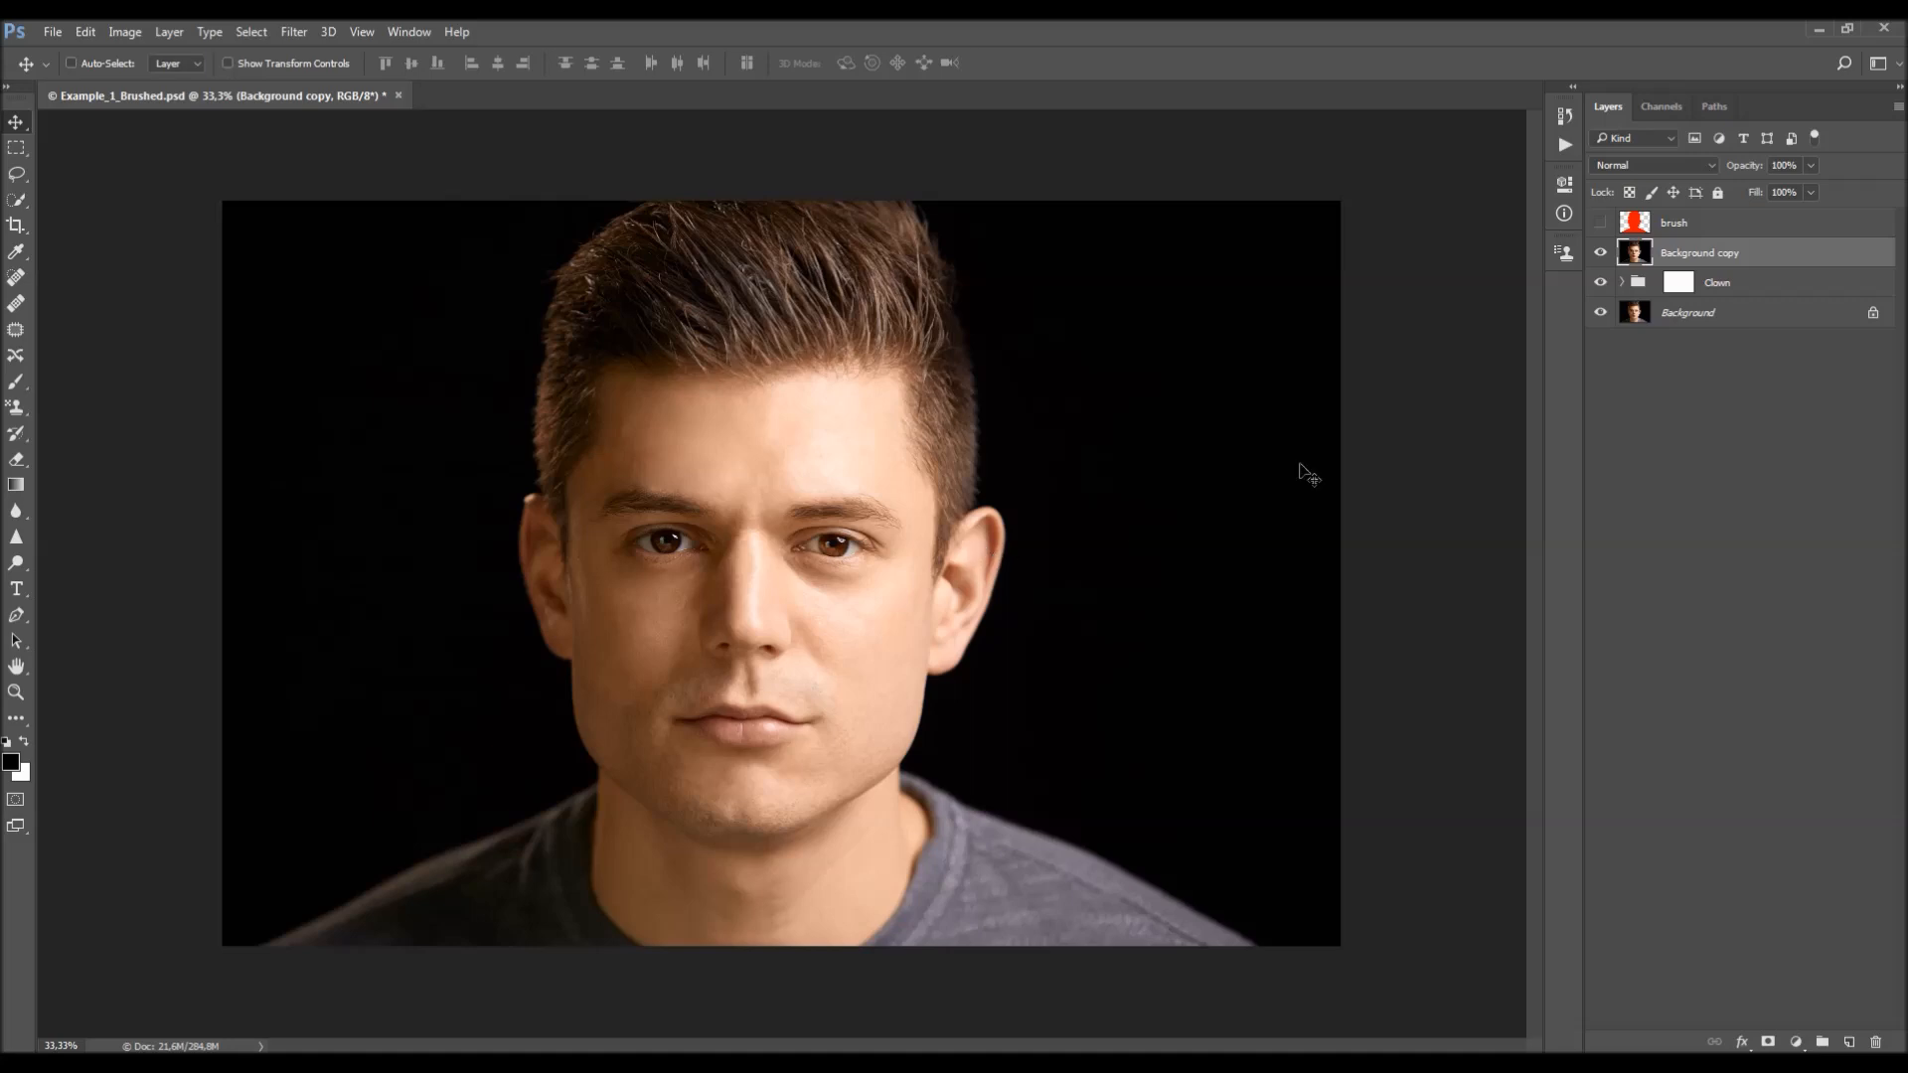
{"action": "left_click", "coordinate": [1601, 254]}
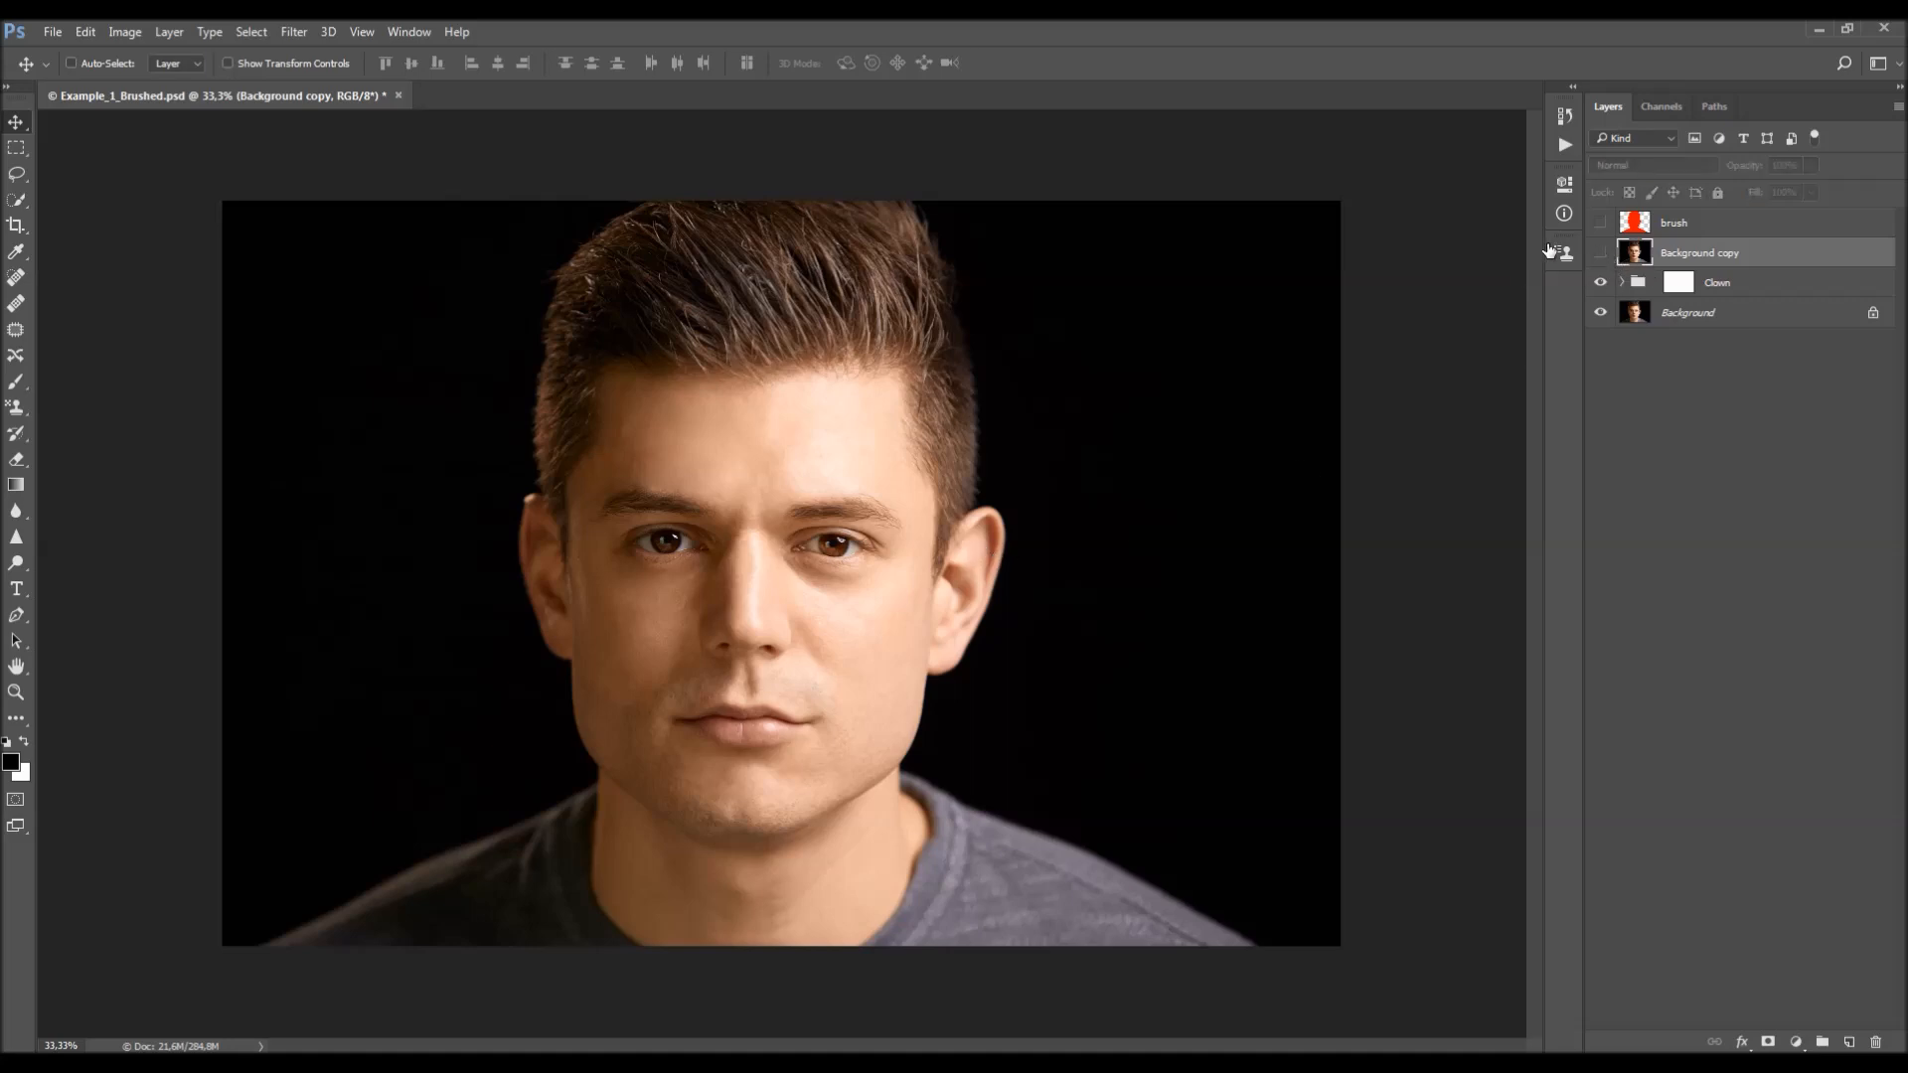